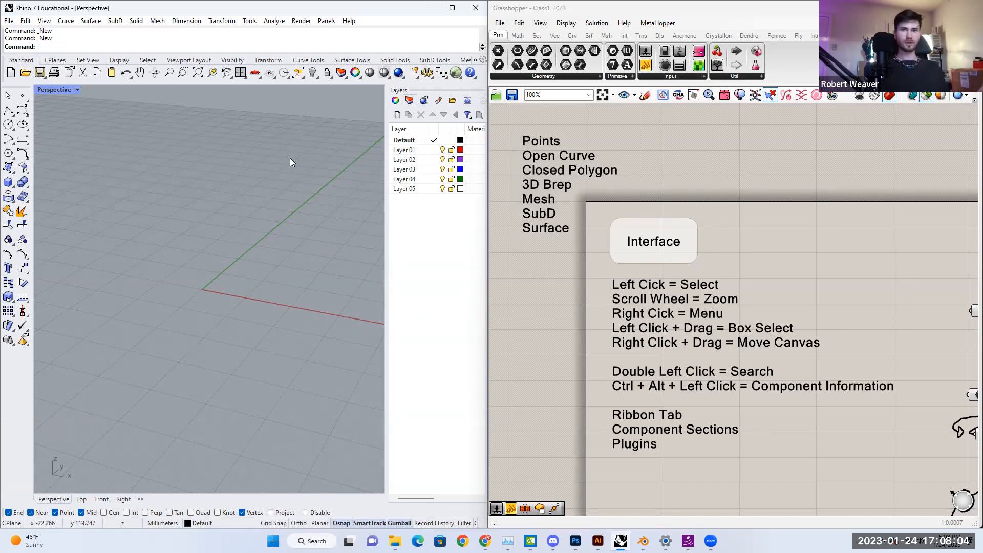
Step: Toggle the workspace between the maximized Perspective viewport and the four-viewport layout, ending with all four viewports shown
{"action": "right_click_drag", "start_coordinate": [290, 159], "coordinate": [223, 305]}
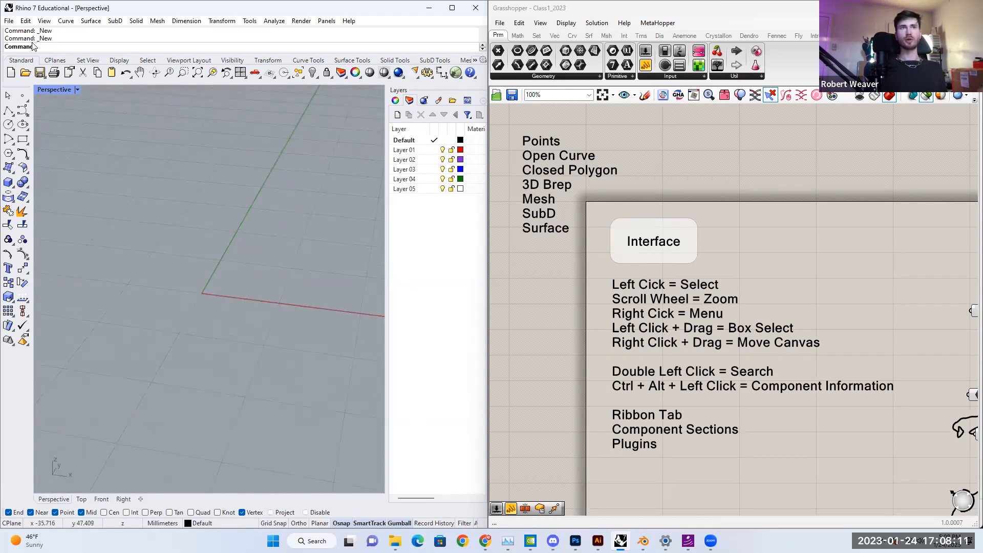
{"action": "double_click", "coordinate": [54, 89]}
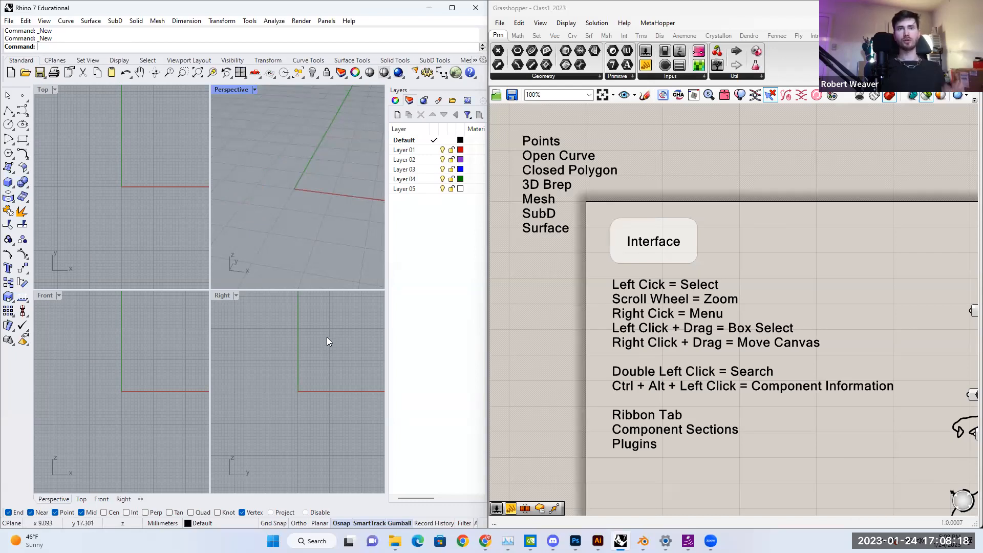
{"action": "scroll", "coordinate": [289, 183], "scroll_direction": "down", "scroll_amount": 3}
{"action": "scroll", "coordinate": [289, 182], "scroll_direction": "up", "scroll_amount": 3}
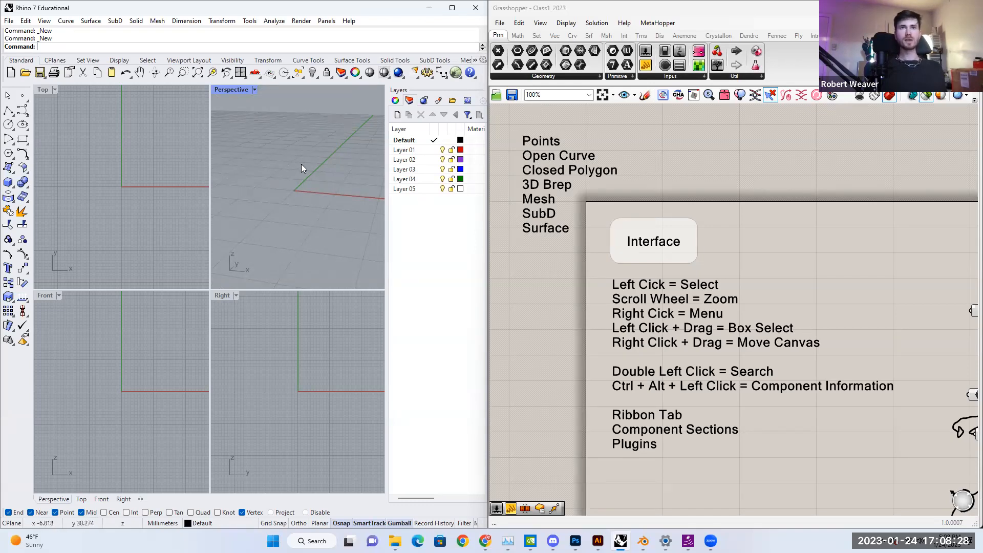
{"action": "double_click", "coordinate": [236, 90]}
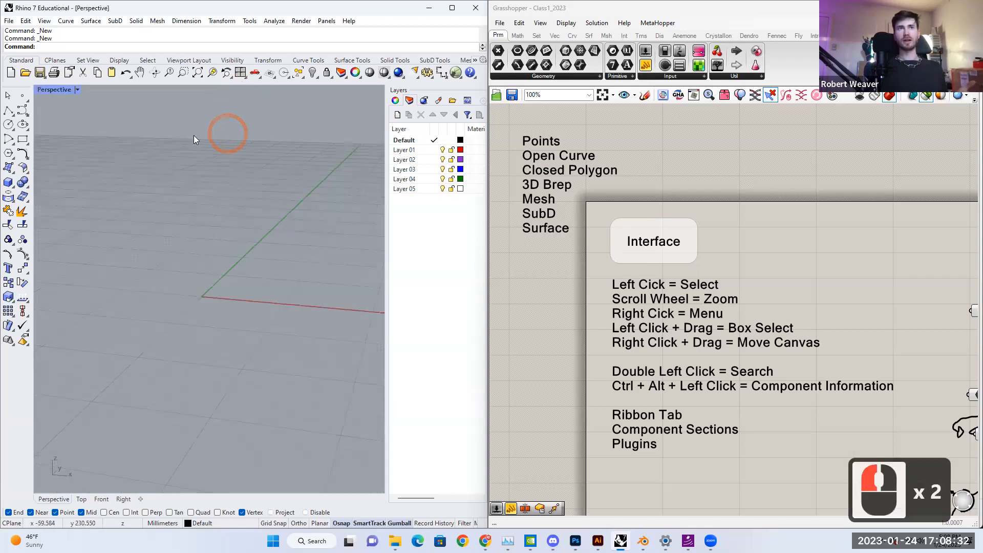
{"action": "double_click", "coordinate": [62, 88]}
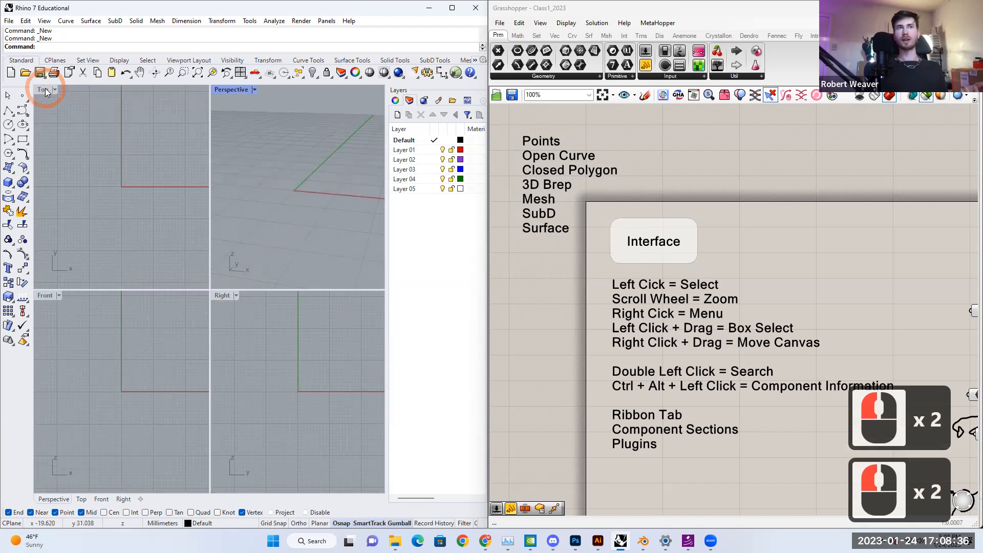
Step: Maximize the Top viewport and look closely at the construction grid around the origin
{"action": "double_click", "coordinate": [45, 88]}
{"action": "right_click_drag", "start_coordinate": [164, 183], "coordinate": [176, 161]}
{"action": "scroll", "coordinate": [140, 169], "scroll_direction": "up", "scroll_amount": 6}
{"action": "scroll", "coordinate": [144, 171], "scroll_direction": "up", "scroll_amount": 1}
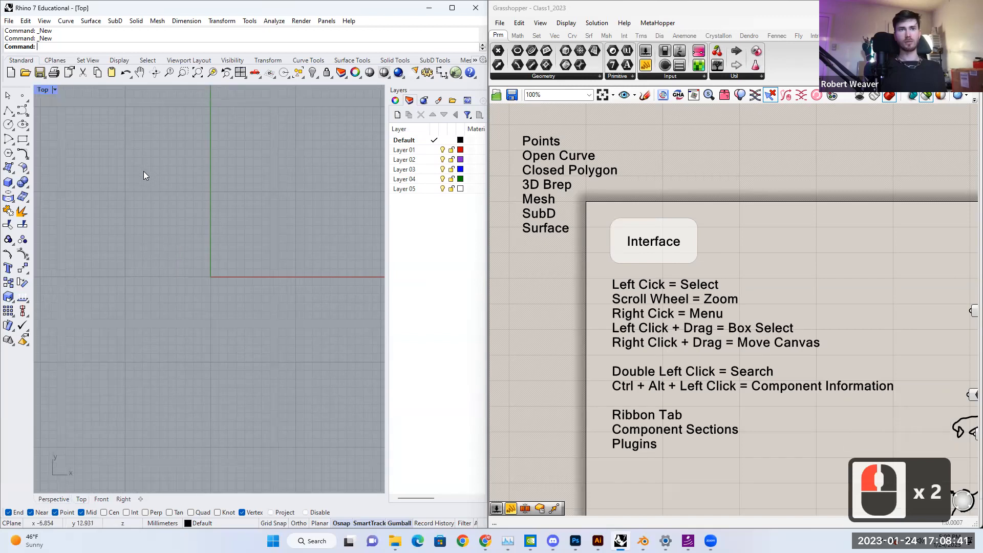
Step: Restore the four-viewport layout and maximize the Perspective viewport
{"action": "double_click", "coordinate": [46, 95]}
{"action": "double_click", "coordinate": [227, 89]}
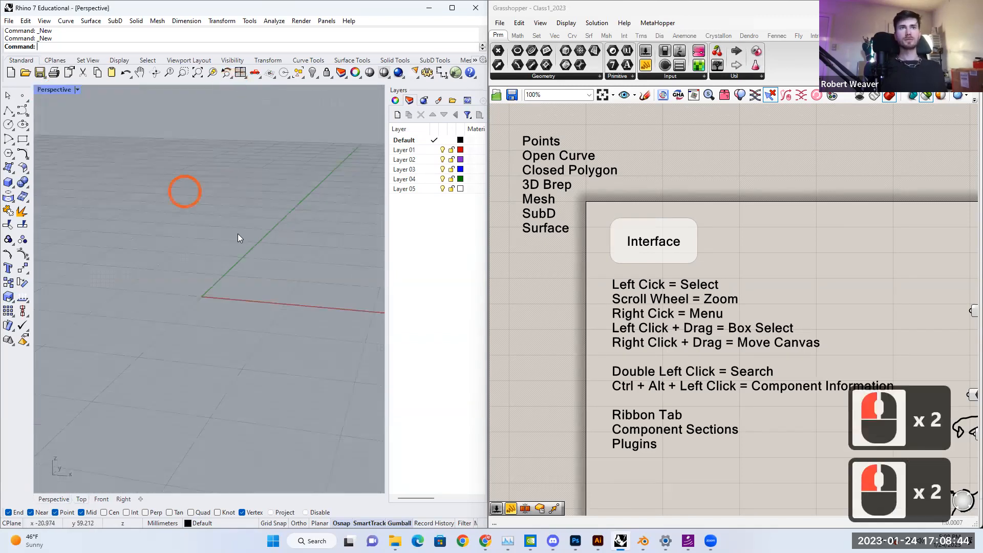
{"action": "right_click_drag", "start_coordinate": [273, 271], "coordinate": [272, 272]}
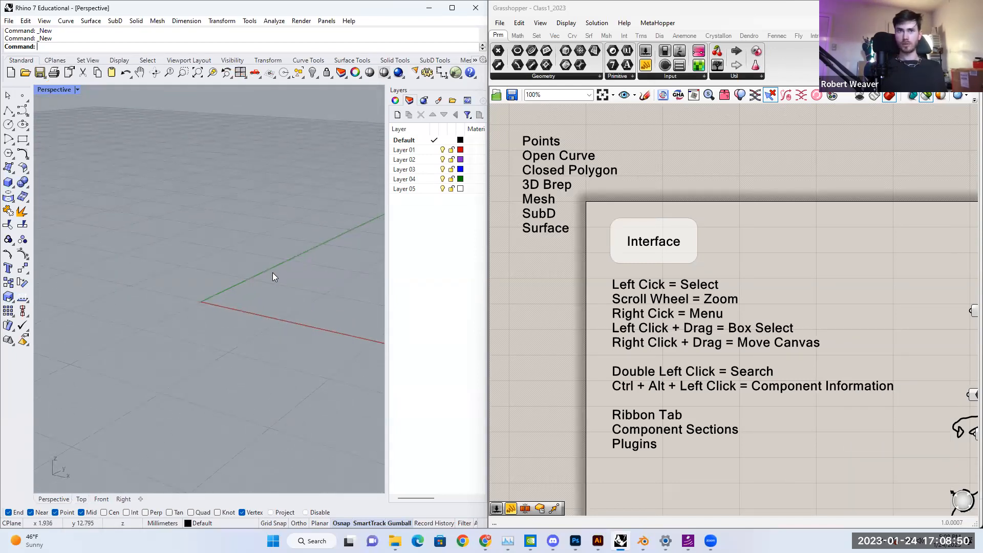
{"action": "left_click", "coordinate": [268, 267]}
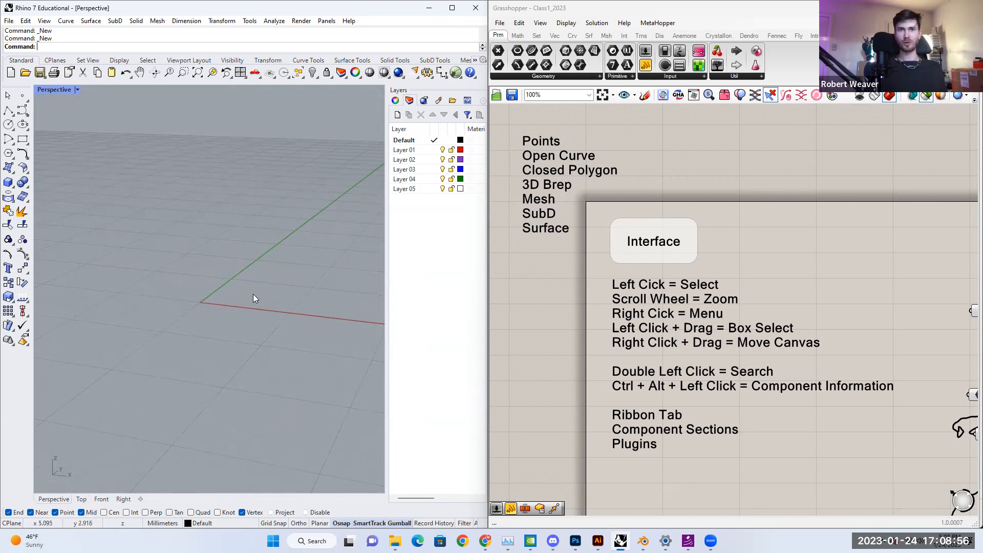
{"action": "left_click", "coordinate": [250, 292]}
{"action": "type", "text": "asd"}
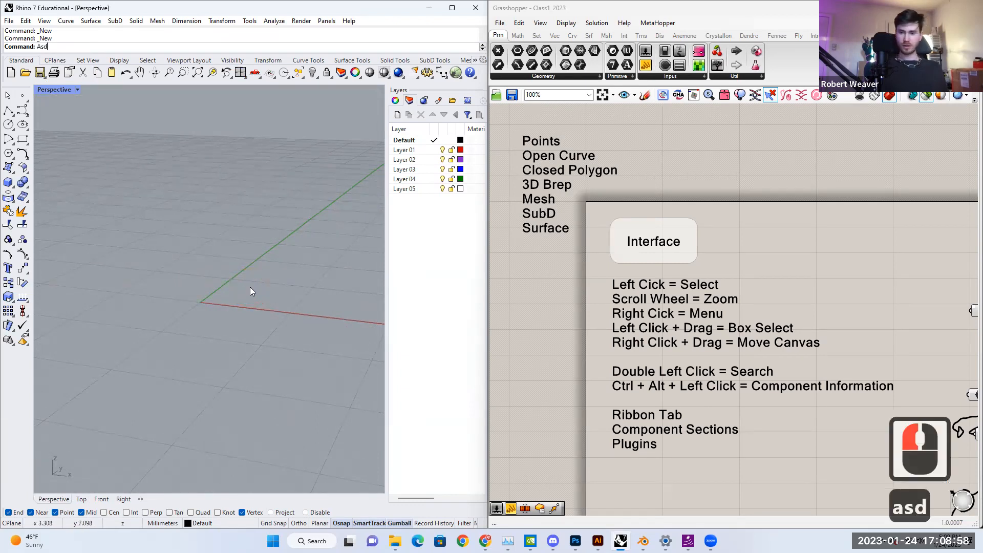
{"action": "left_click", "coordinate": [246, 279]}
{"action": "left_click_drag", "start_coordinate": [58, 48], "coordinate": [40, 47]}
{"action": "key", "text": "BackSpace"}
{"action": "key", "text": "BackSpace"}
{"action": "left_click", "coordinate": [199, 233]}
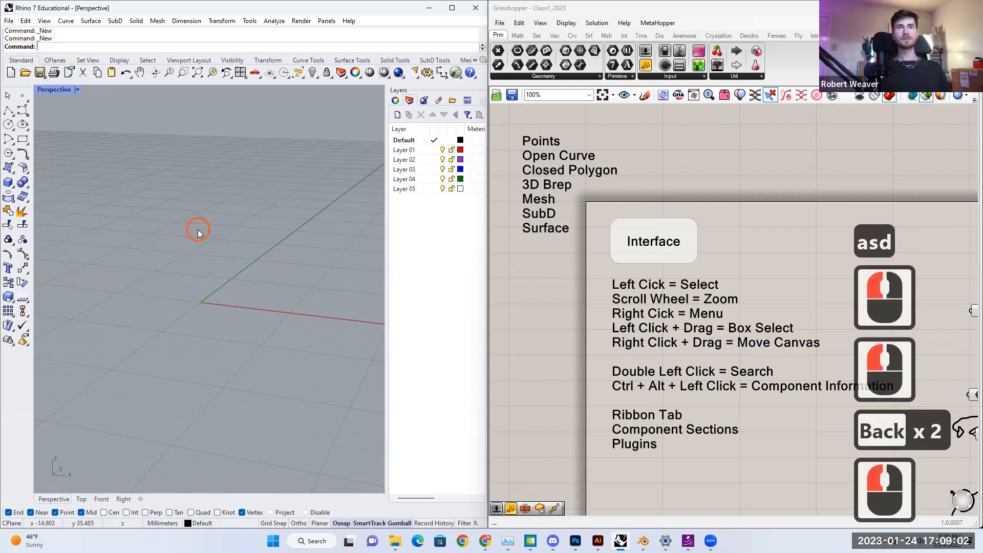
Step: Examine the construction grid and origin axes in the Perspective viewport from different angles, positions and distances
{"action": "right_click_drag", "start_coordinate": [284, 324], "coordinate": [253, 320]}
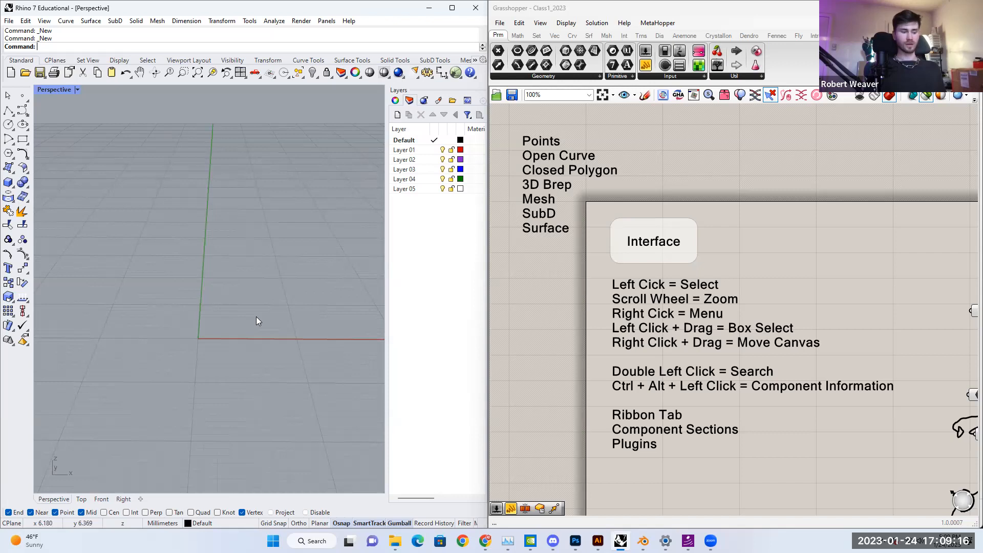
{"action": "right_click_drag", "start_coordinate": [237, 342], "coordinate": [225, 341]}
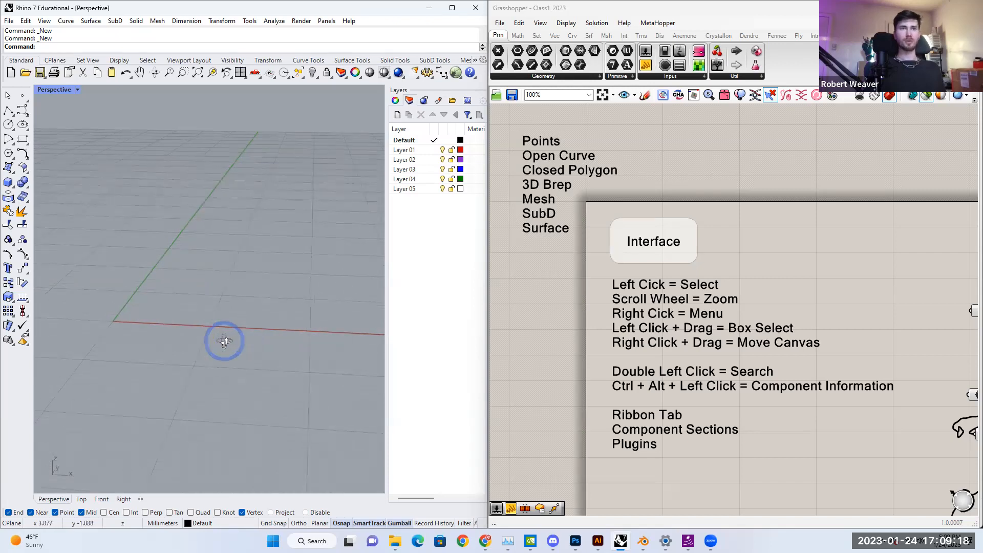
{"action": "right_click_drag", "start_coordinate": [162, 337], "coordinate": [172, 336]}
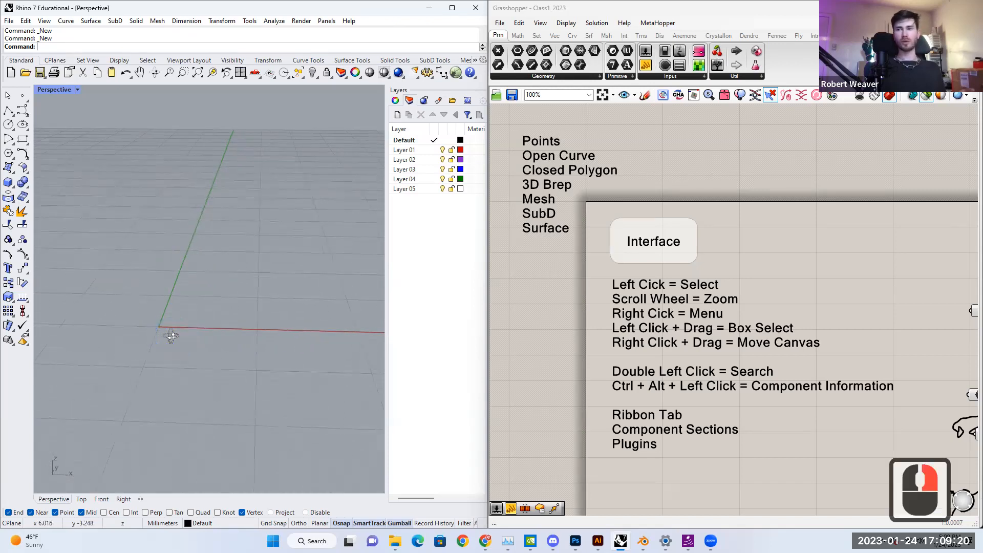
{"action": "right_click_drag", "start_coordinate": [178, 331], "coordinate": [210, 333]}
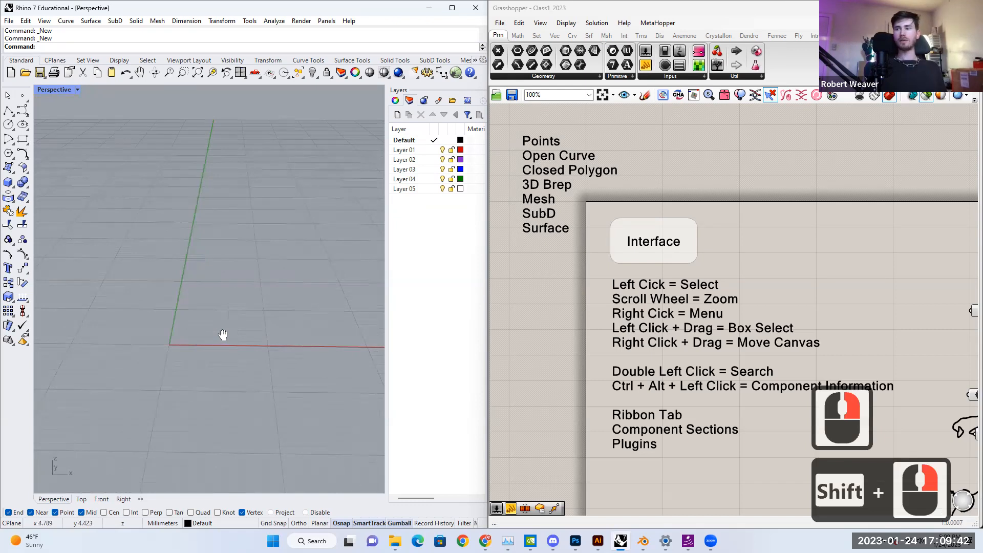
{"action": "right_click_drag", "start_coordinate": [223, 332], "coordinate": [294, 316], "text": "shift"}
{"action": "right_click_drag", "start_coordinate": [122, 307], "coordinate": [163, 311], "text": "shift"}
{"action": "right_click_drag", "start_coordinate": [127, 307], "coordinate": [185, 308]}
{"action": "right_click_drag", "start_coordinate": [311, 303], "coordinate": [218, 329], "text": "shift"}
{"action": "scroll", "coordinate": [221, 319], "scroll_direction": "up", "scroll_amount": 1}
{"action": "scroll", "coordinate": [219, 318], "scroll_direction": "down", "scroll_amount": 2}
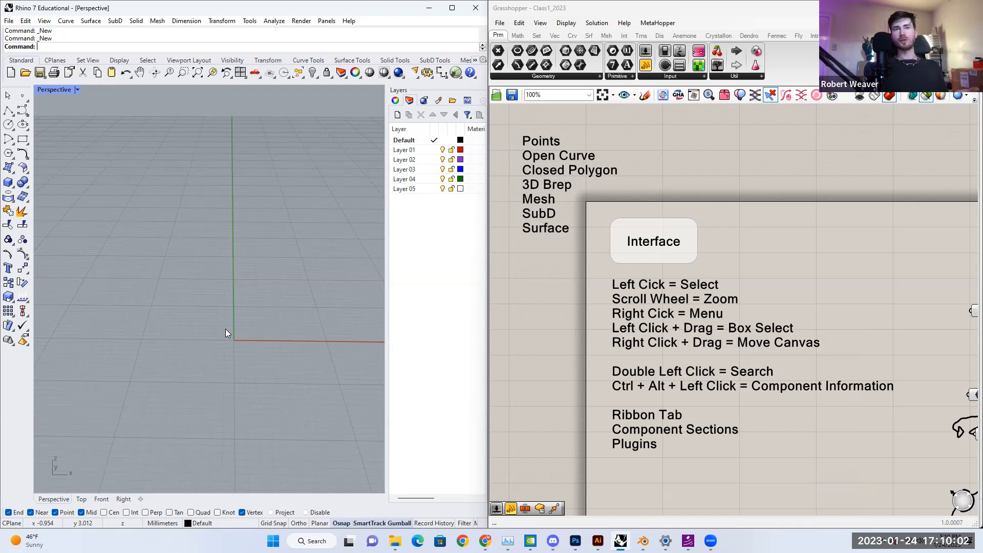
{"action": "scroll", "coordinate": [226, 330], "scroll_direction": "down", "scroll_amount": 1}
{"action": "scroll", "coordinate": [226, 333], "scroll_direction": "up", "scroll_amount": 15}
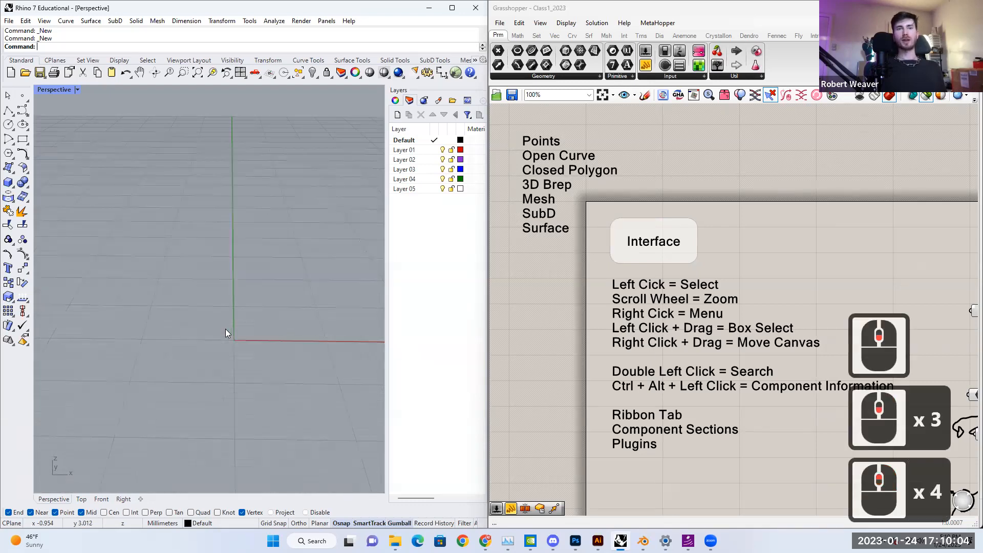
{"action": "scroll", "coordinate": [225, 329], "scroll_direction": "down", "scroll_amount": 3}
{"action": "scroll", "coordinate": [226, 329], "scroll_direction": "down", "scroll_amount": 2}
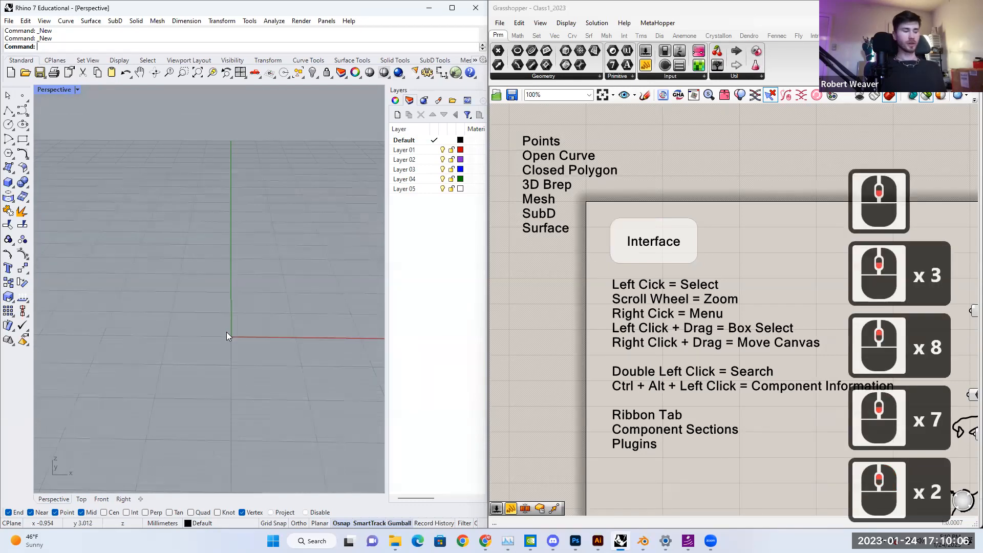
{"action": "right_click_drag", "start_coordinate": [241, 338], "coordinate": [192, 320], "text": "shift"}
{"action": "scroll", "coordinate": [193, 320], "scroll_direction": "up", "scroll_amount": 1}
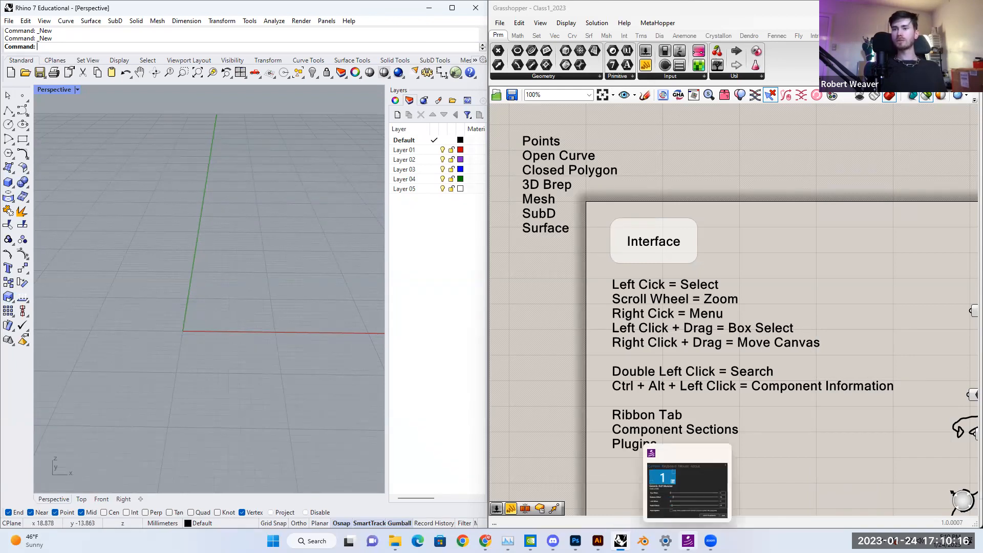
Step: Switch to the keystroke display's keyboard settings, set the popup fade delay to 3 seconds, and return to Rhino
{"action": "left_click", "coordinate": [688, 541]}
{"action": "left_click", "coordinate": [219, 135]}
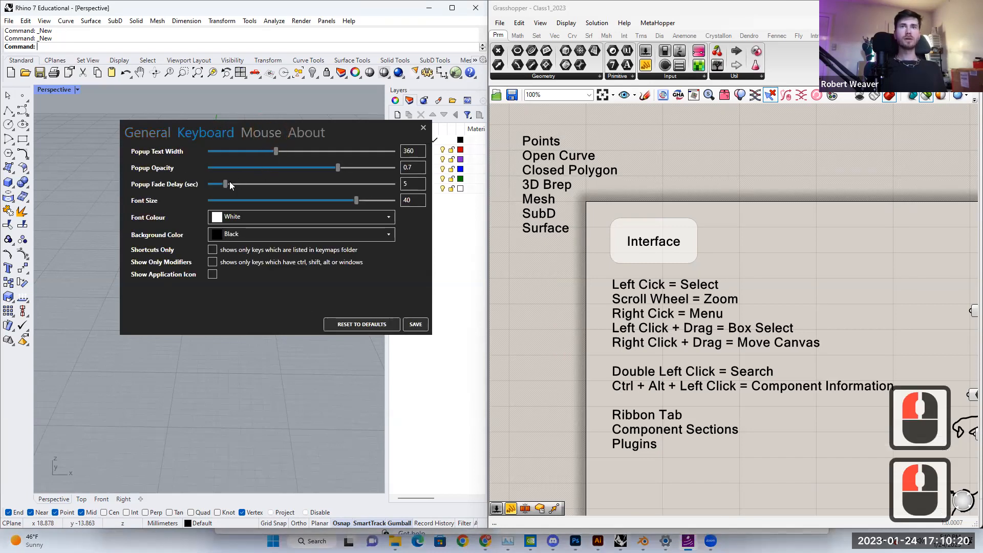
{"action": "left_click_drag", "start_coordinate": [225, 184], "coordinate": [217, 184]}
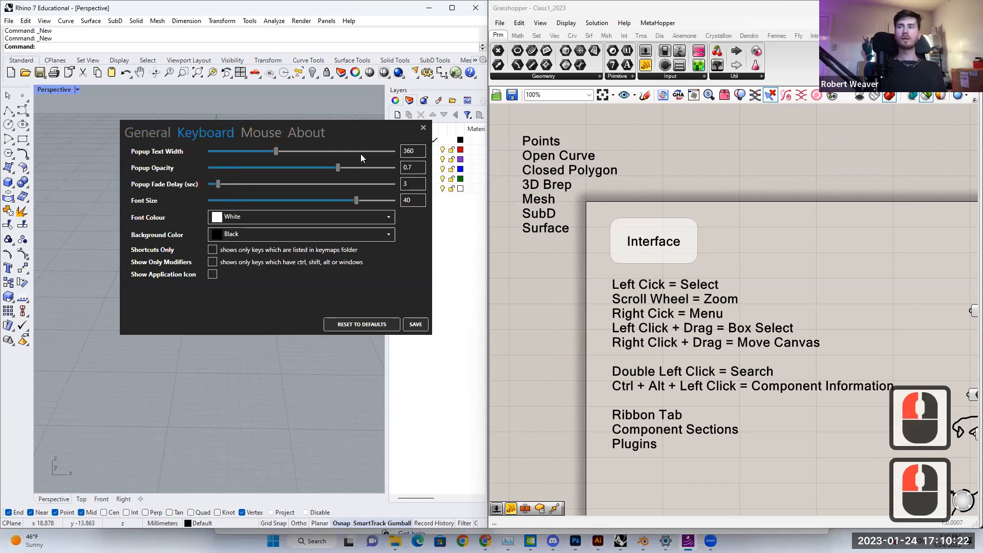
{"action": "left_click", "coordinate": [423, 127]}
{"action": "left_click", "coordinate": [256, 233]}
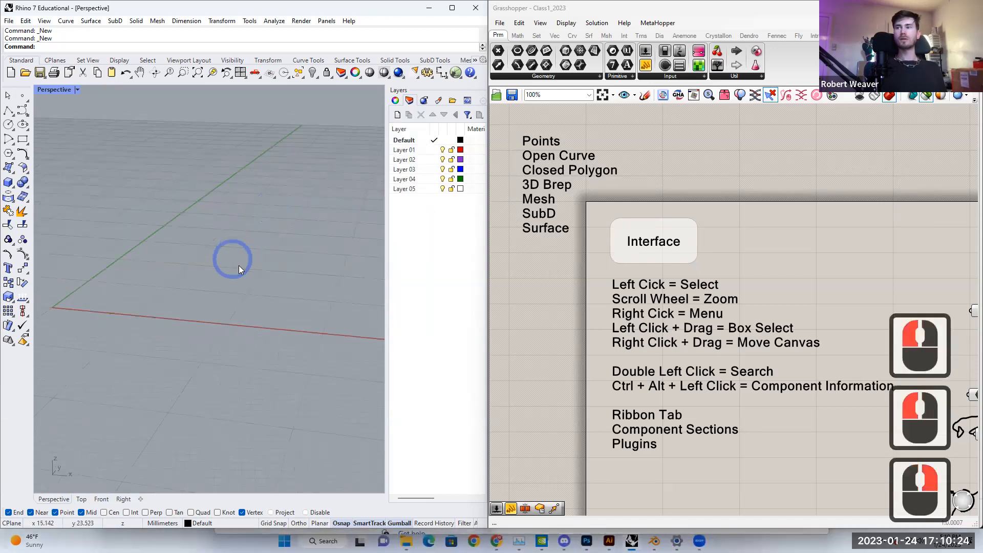
{"action": "right_click_drag", "start_coordinate": [262, 277], "coordinate": [171, 347]}
{"action": "middle_click_drag", "start_coordinate": [175, 344], "coordinate": [209, 333]}
{"action": "right_click_drag", "start_coordinate": [209, 334], "coordinate": [225, 337], "text": "shift"}
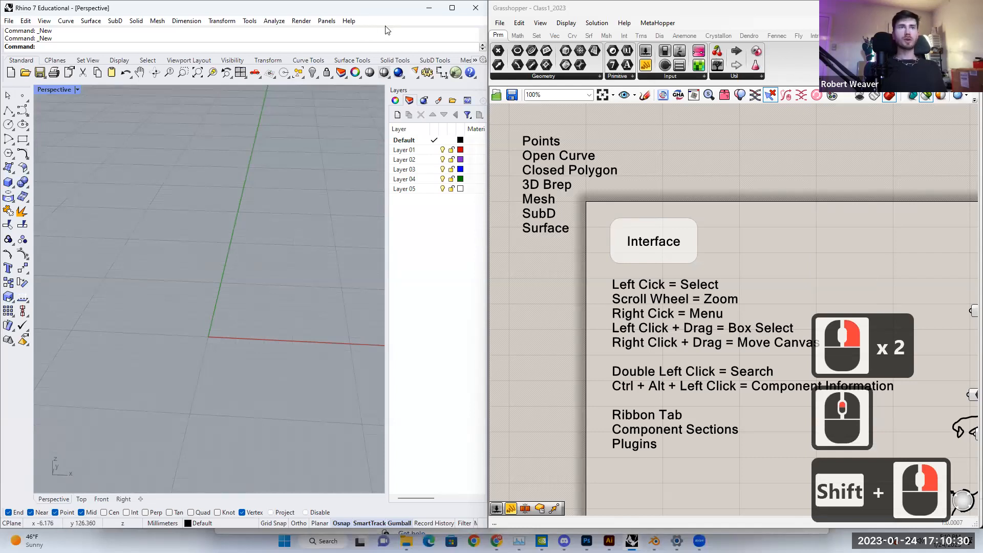
Step: Look through the CPlanes, Set View, Solid Tools and SubD Tools toolsets, then return to the Standard toolset
{"action": "left_click", "coordinate": [23, 97]}
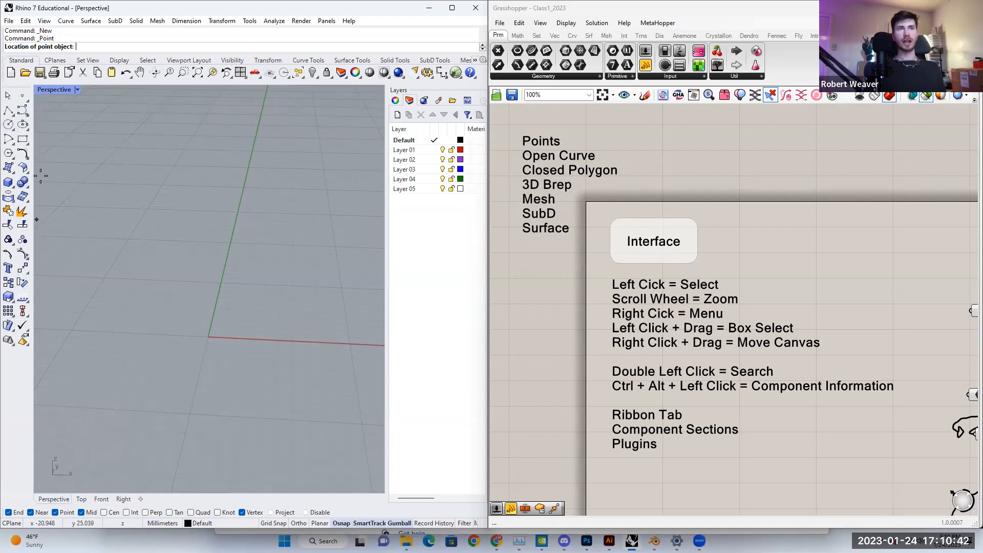
{"action": "left_click", "coordinate": [54, 61]}
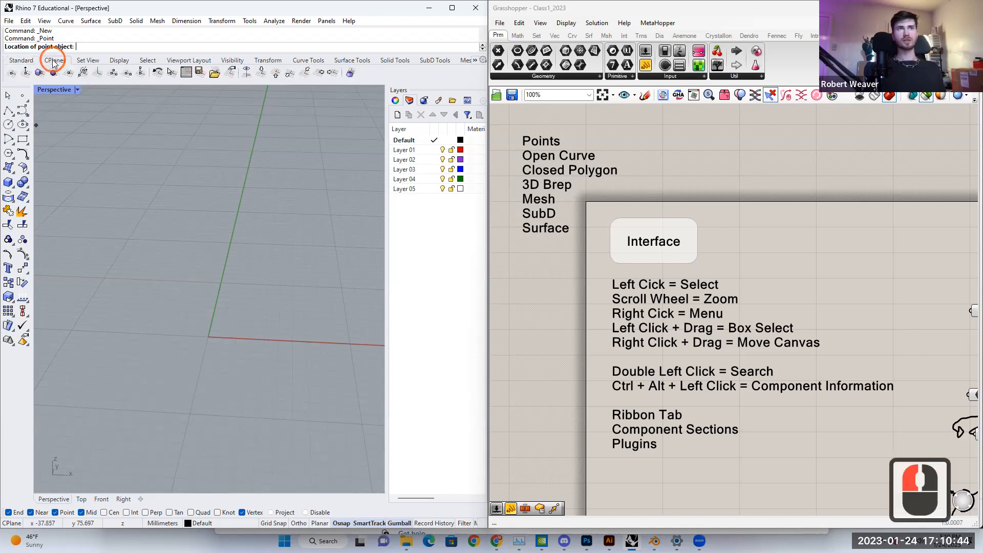
{"action": "left_click", "coordinate": [87, 61]}
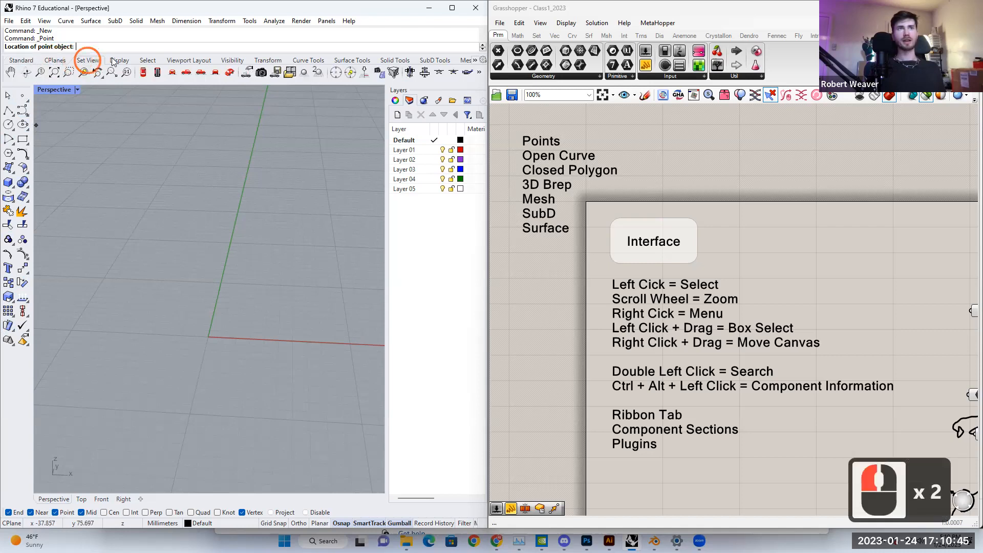
{"action": "left_click", "coordinate": [395, 61]}
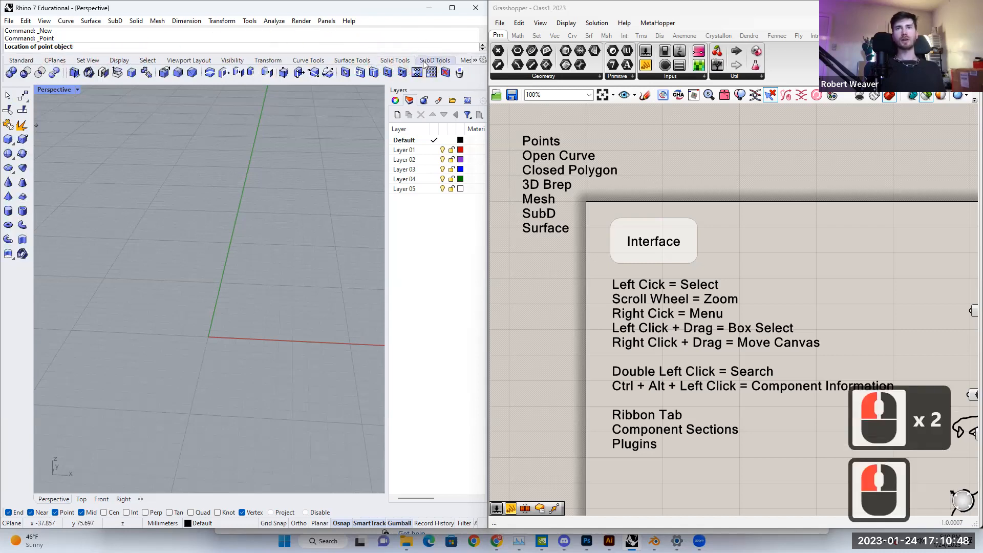
{"action": "left_click", "coordinate": [424, 62]}
{"action": "left_click", "coordinate": [397, 61]}
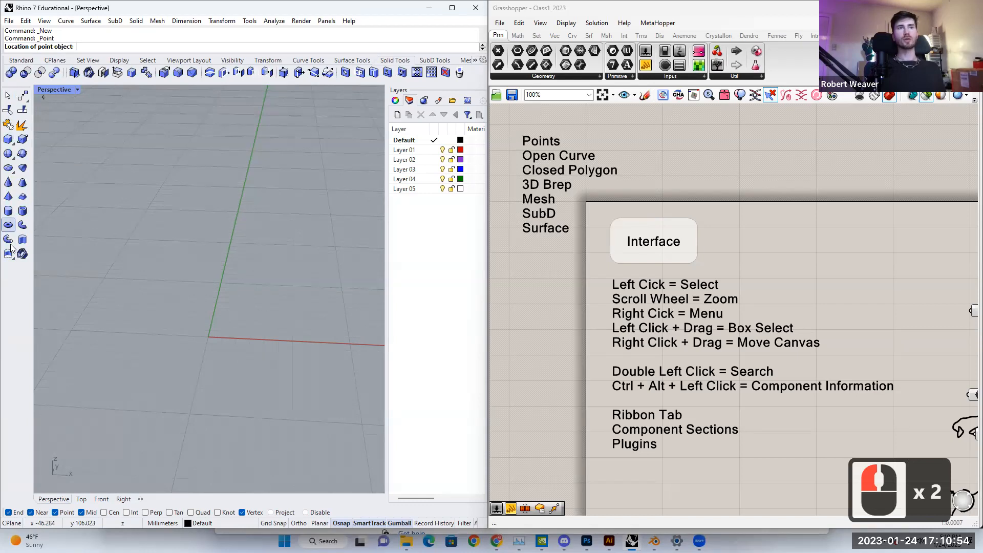
{"action": "left_click", "coordinate": [21, 61]}
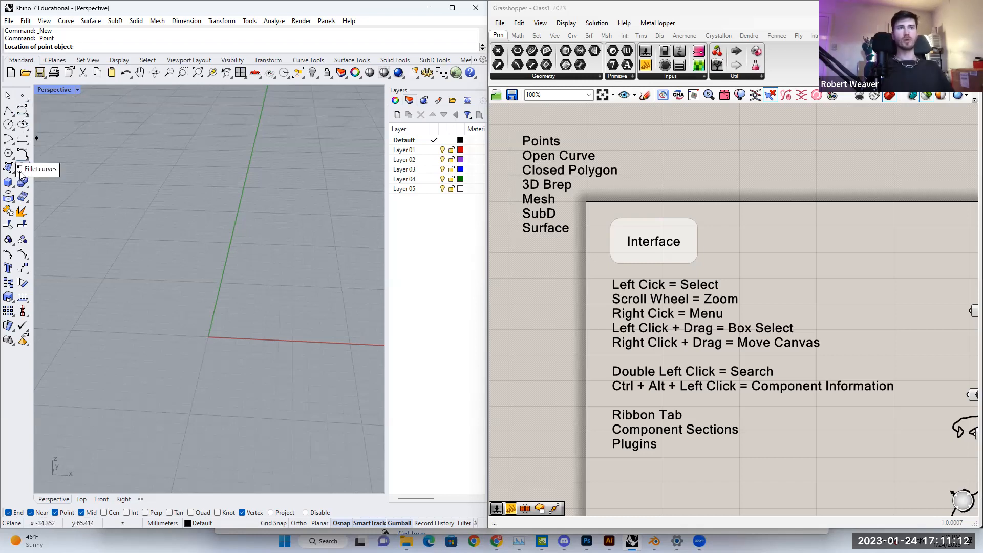
Step: Examine the available variants of the point, line and curve drawing tools
{"action": "left_click", "coordinate": [29, 98]}
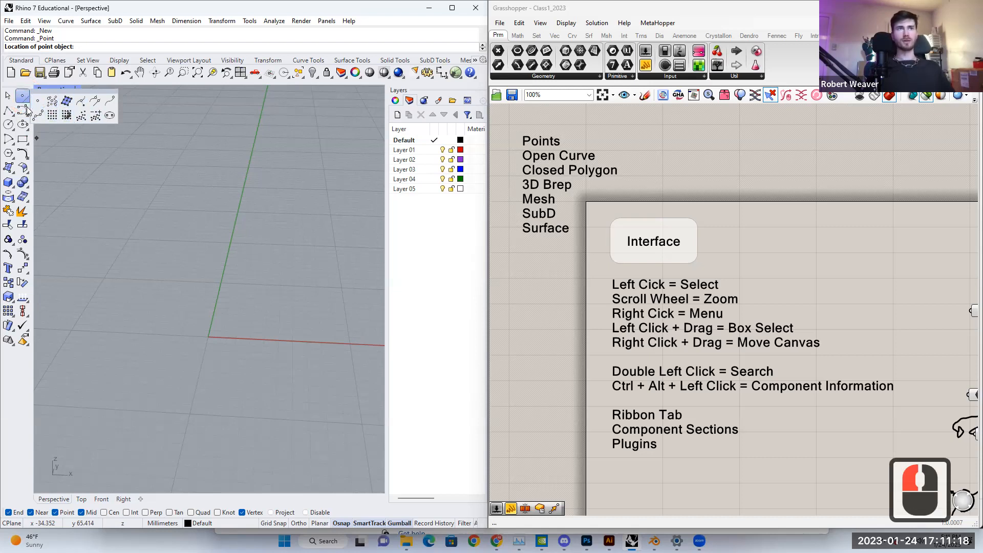
{"action": "left_click", "coordinate": [11, 112]}
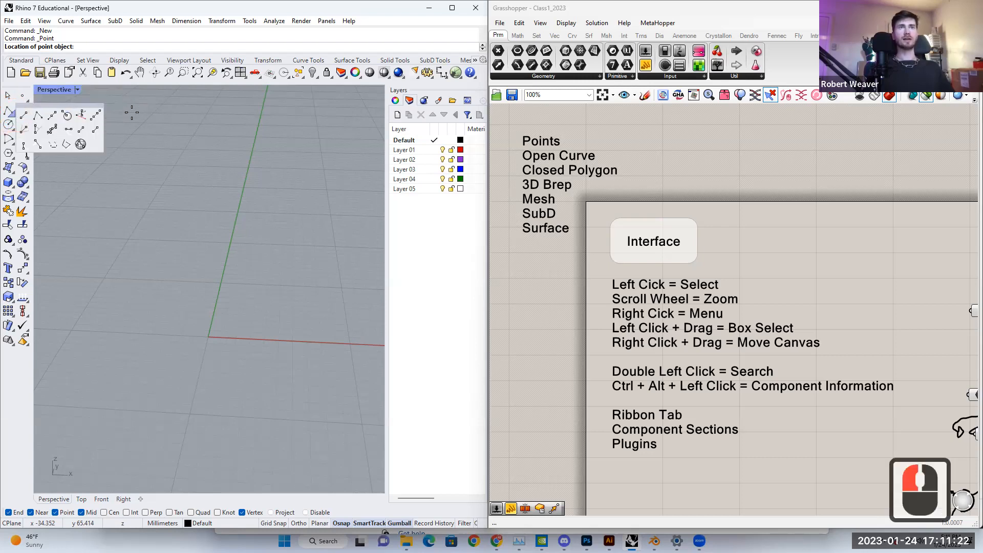
{"action": "left_click", "coordinate": [9, 111]}
{"action": "left_click", "coordinate": [24, 112]}
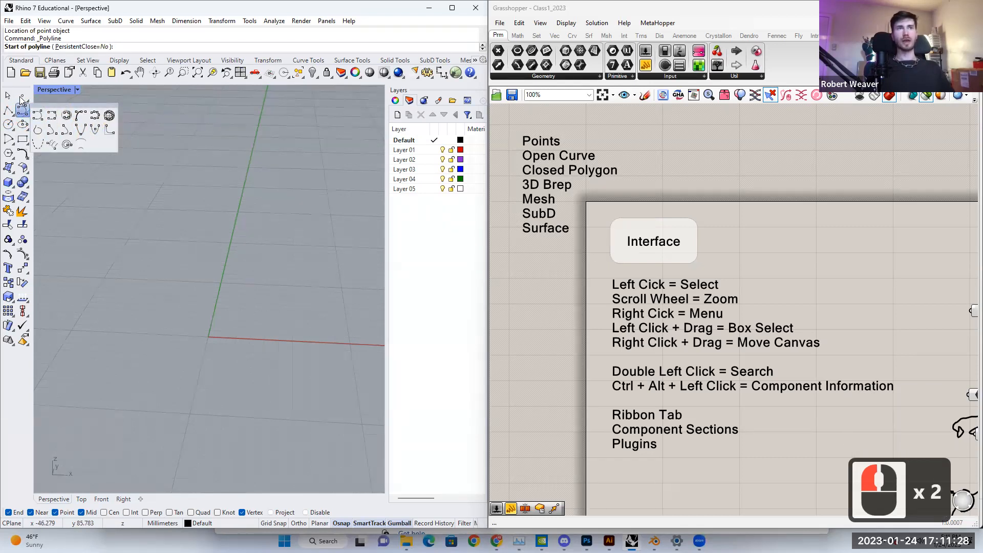
Step: Place a single point at the grid origin in the Perspective viewport
{"action": "left_click", "coordinate": [23, 97]}
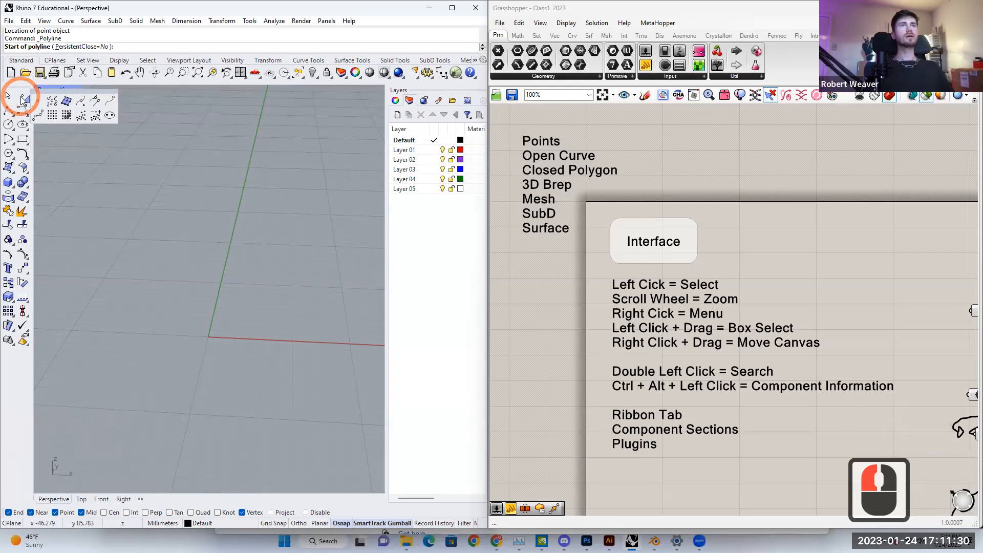
{"action": "left_click", "coordinate": [23, 97]}
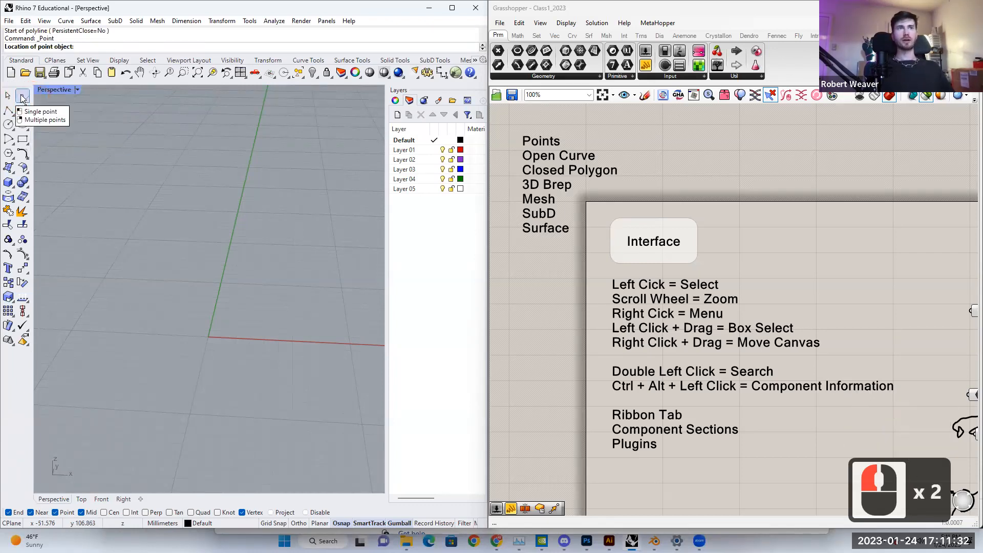
{"action": "left_click", "coordinate": [23, 98]}
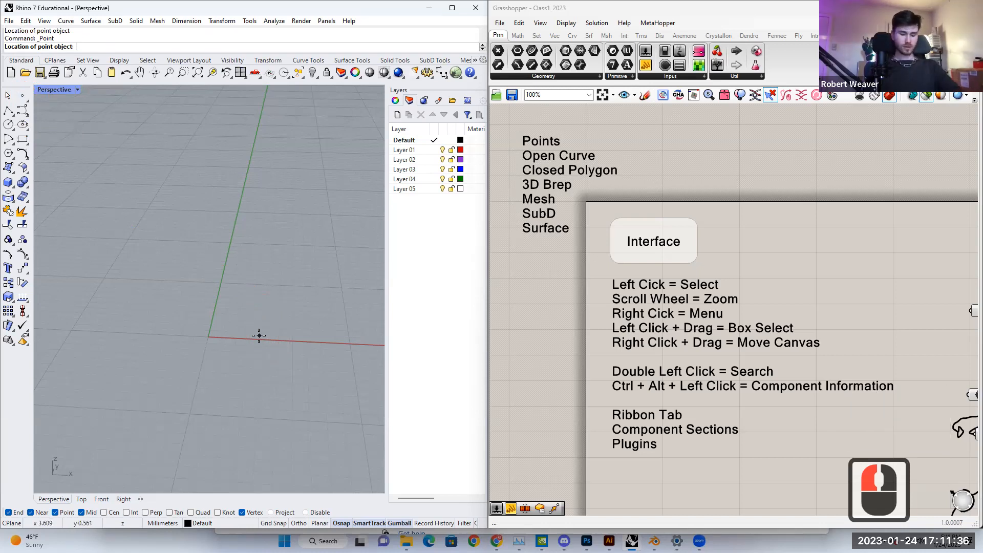
{"action": "left_click", "coordinate": [209, 336]}
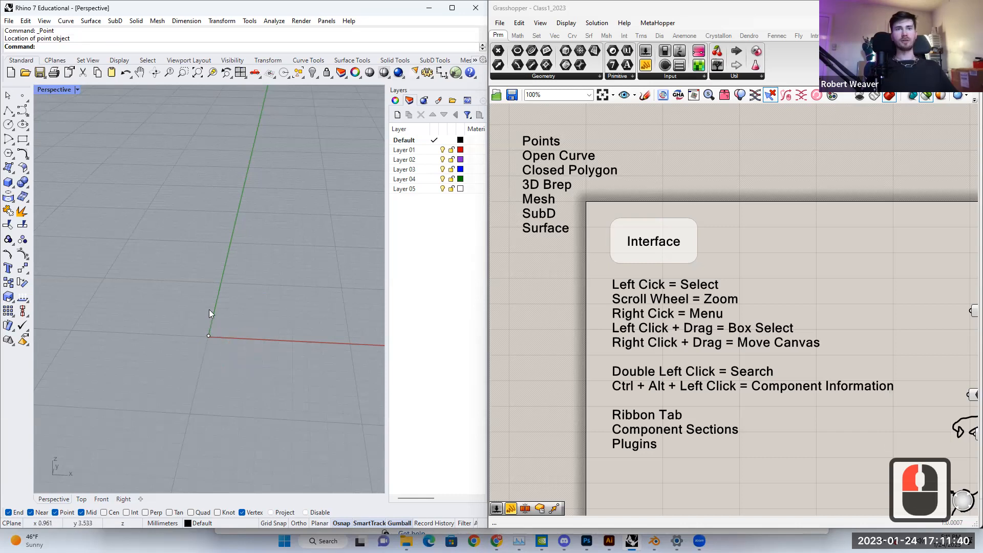
{"action": "left_click", "coordinate": [228, 335]}
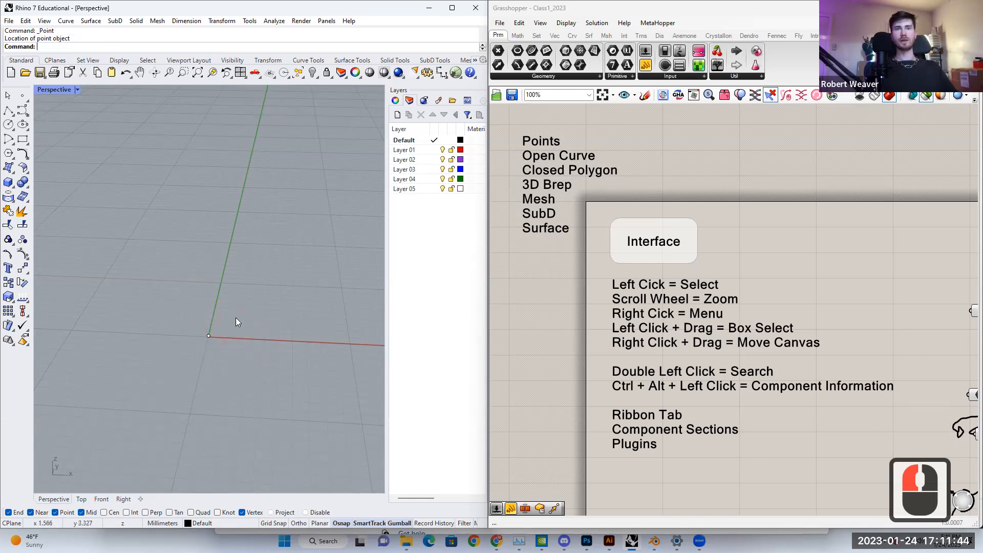
Step: Enlarge the command history area and place two more single points along the red X axis
{"action": "right_click", "coordinate": [248, 302]}
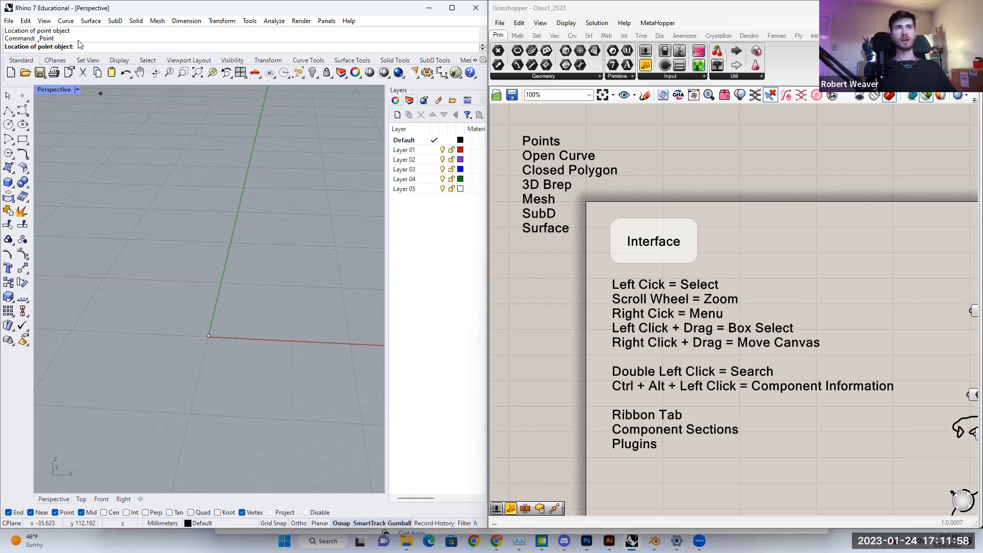
{"action": "left_click", "coordinate": [89, 62]}
{"action": "left_click_drag", "start_coordinate": [89, 67], "coordinate": [89, 68]}
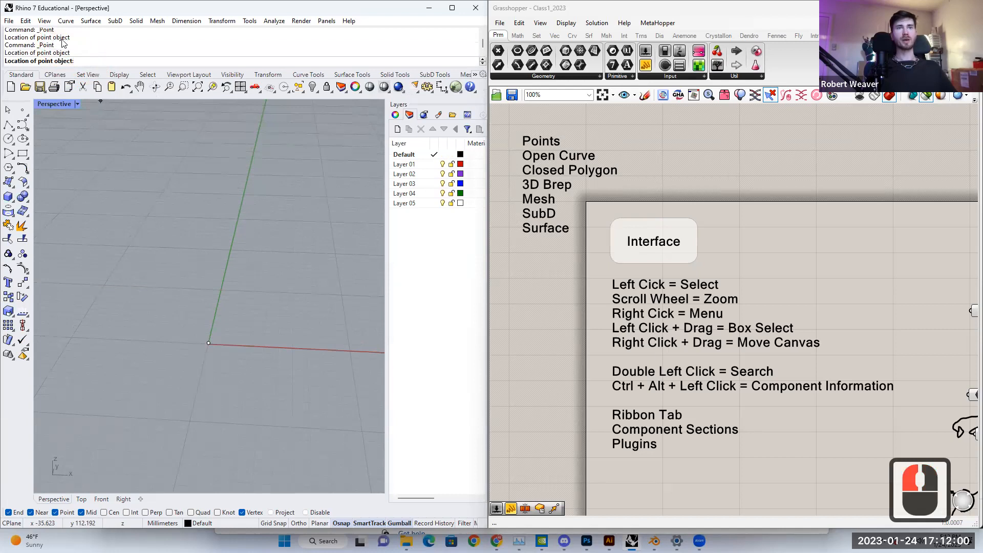
{"action": "left_click", "coordinate": [224, 344]}
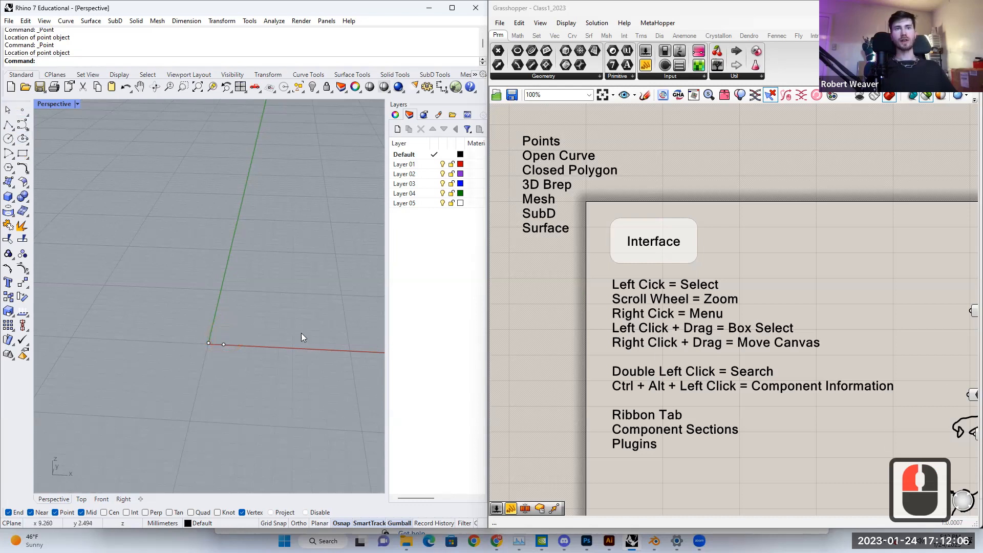
{"action": "right_click", "coordinate": [263, 310]}
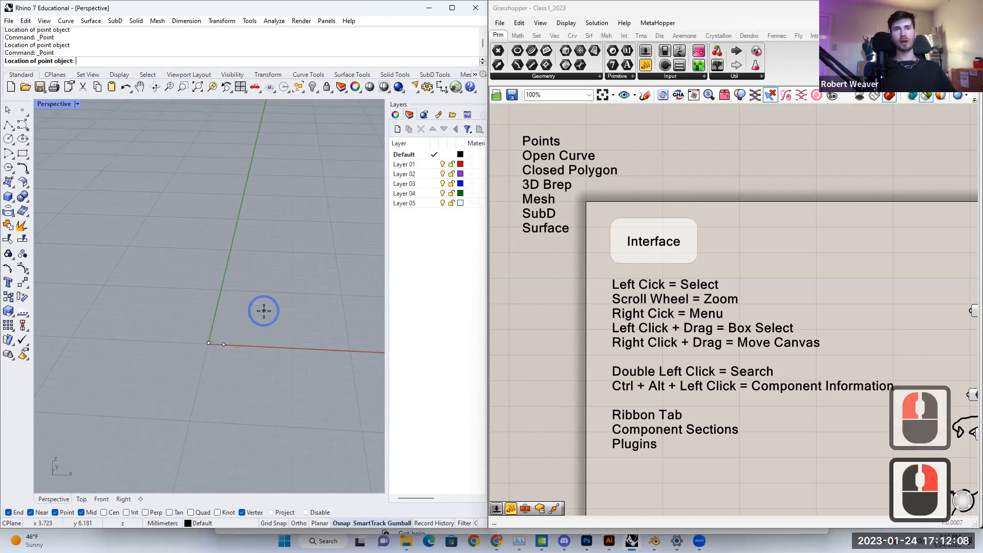
{"action": "left_click", "coordinate": [247, 347]}
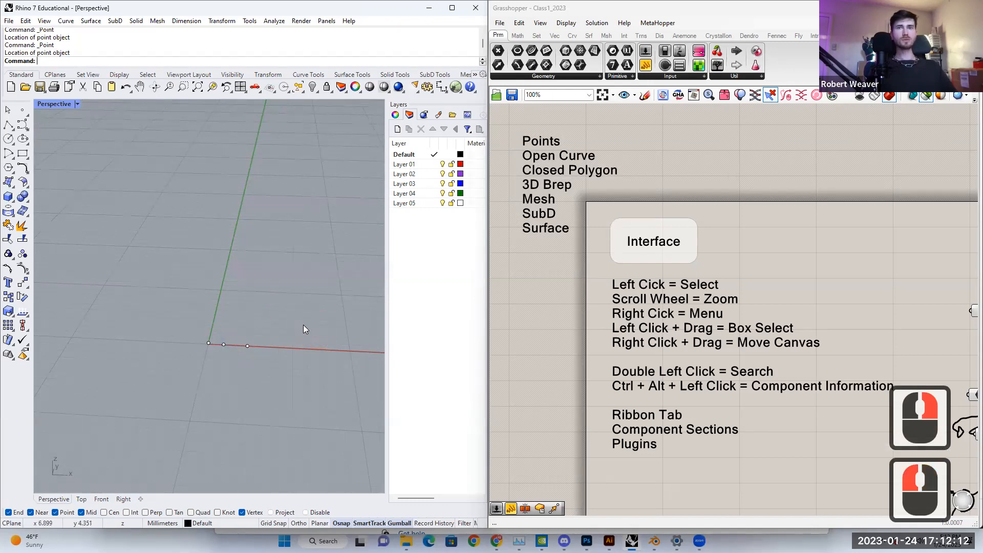
Step: Turn on Grid Snap and place a single point on a grid intersection between the red and green axes
{"action": "right_click_drag", "start_coordinate": [298, 315], "coordinate": [283, 312]}
{"action": "mouse_move", "coordinate": [226, 354]}
{"action": "right_mouse_down"}
{"action": "mouse_move", "coordinate": [223, 342]}
{"action": "mouse_move", "coordinate": [247, 347]}
{"action": "right_mouse_up"}
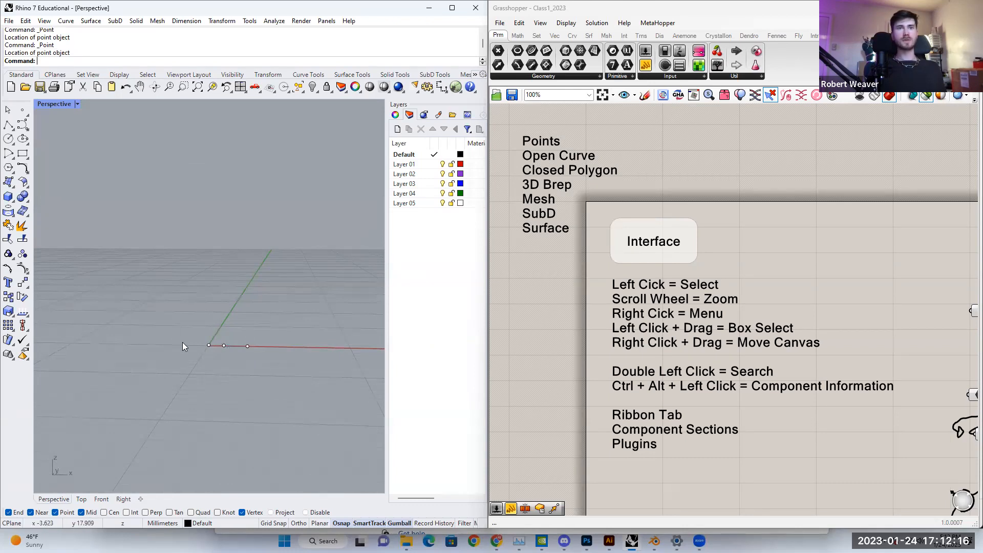
{"action": "right_click_drag", "start_coordinate": [221, 303], "coordinate": [109, 347]}
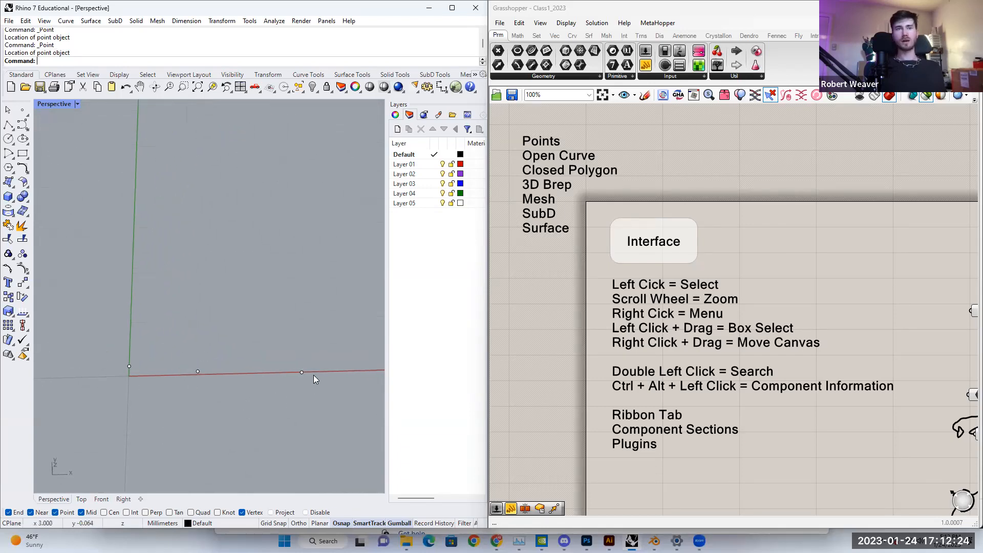
{"action": "right_click_drag", "start_coordinate": [313, 375], "coordinate": [328, 349]}
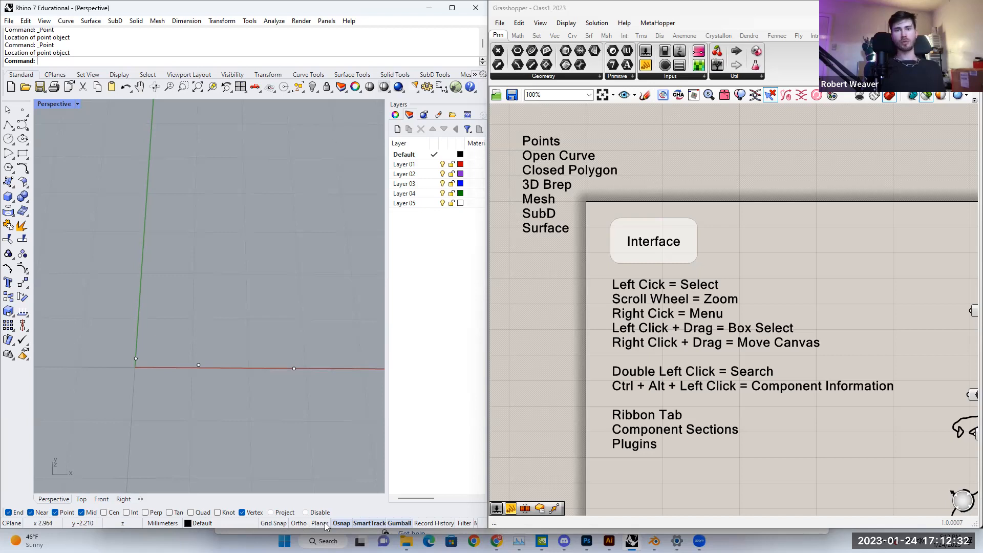
{"action": "left_click", "coordinate": [275, 525]}
{"action": "left_click", "coordinate": [159, 353]}
{"action": "right_click", "coordinate": [180, 379]}
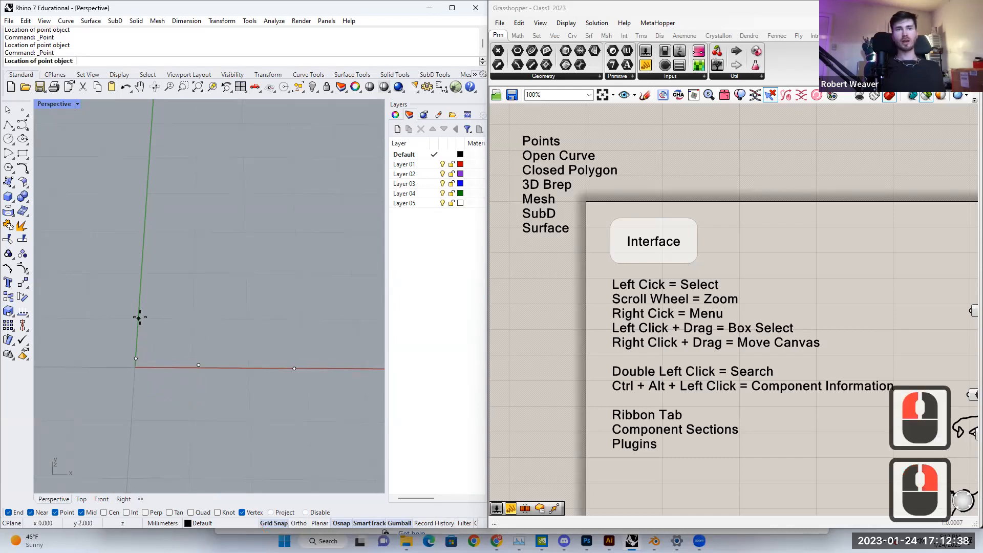
{"action": "right_click_drag", "start_coordinate": [173, 290], "coordinate": [224, 284]}
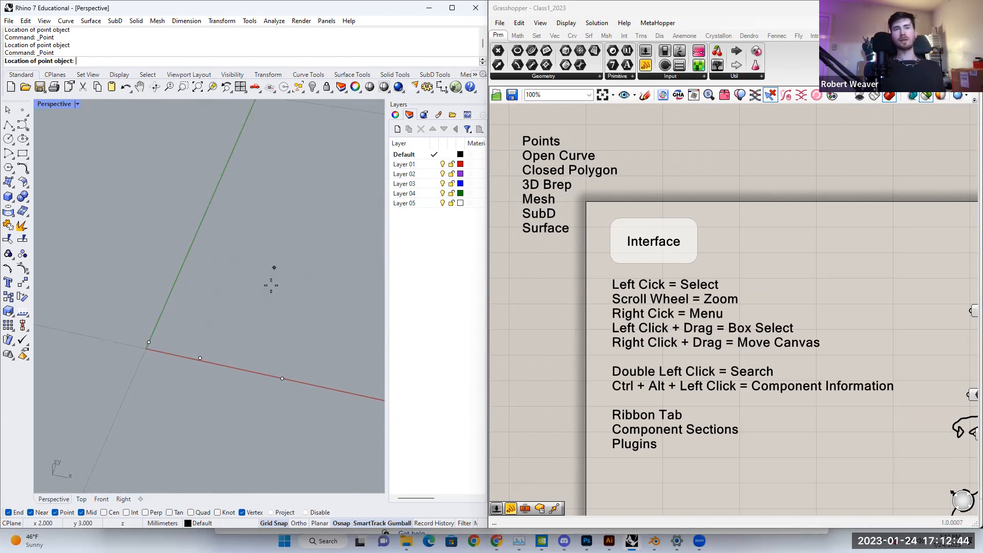
{"action": "left_click", "coordinate": [265, 333]}
{"action": "right_click_drag", "start_coordinate": [259, 336], "coordinate": [286, 377]}
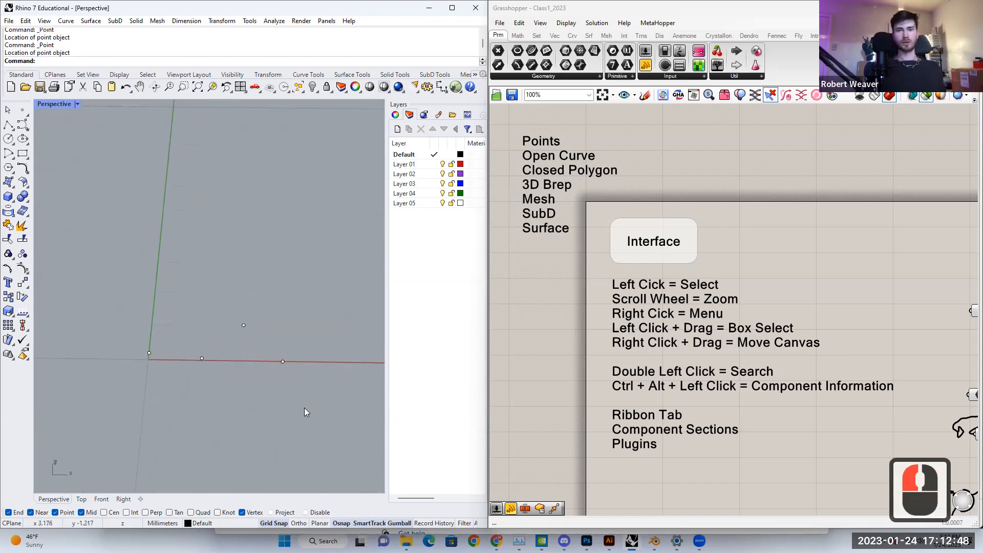
Step: Toggle Grid Snap off and on, place another snapped point one grid intersection farther from the red axis, and turn Grid Snap off
{"action": "left_click", "coordinate": [275, 523]}
{"action": "right_click_drag", "start_coordinate": [220, 395], "coordinate": [209, 396]}
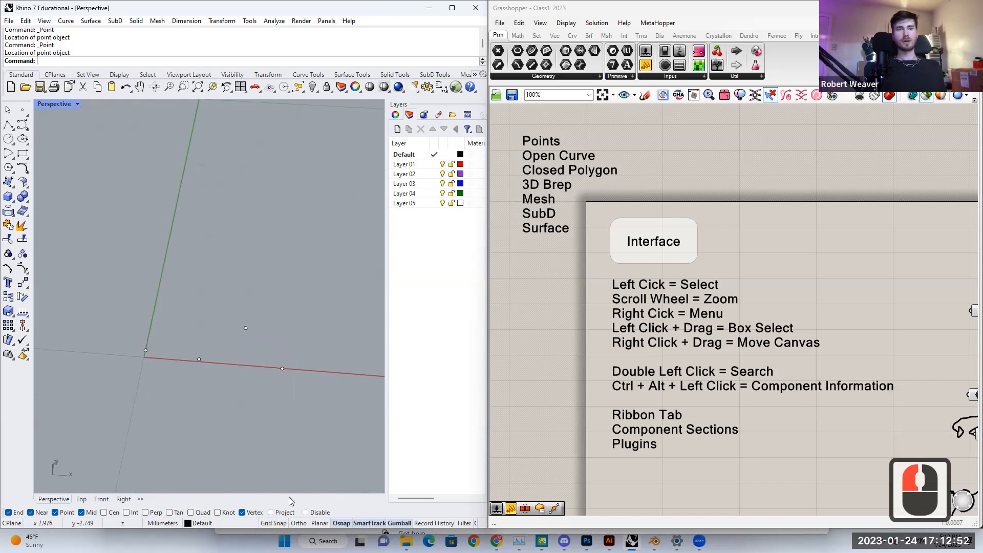
{"action": "left_click", "coordinate": [279, 524]}
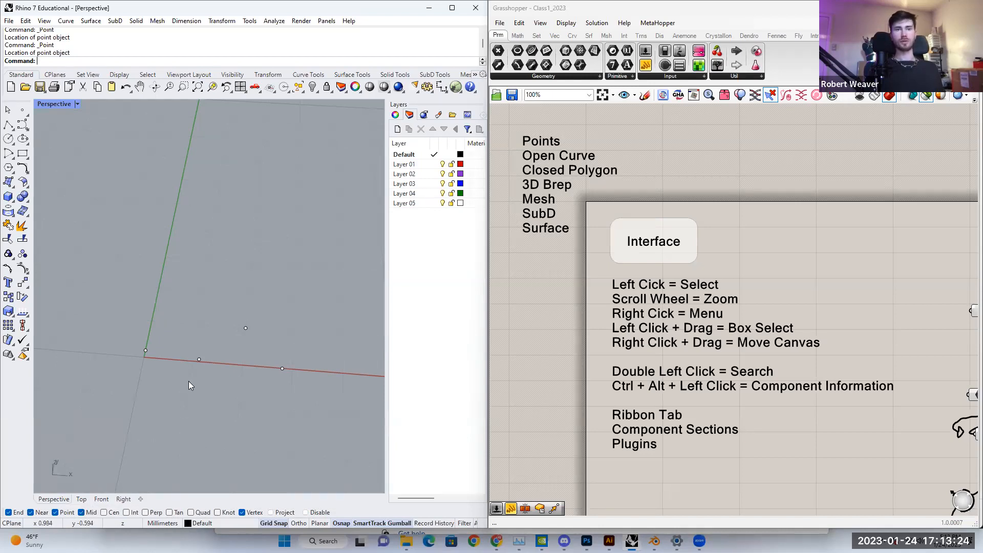
{"action": "right_click", "coordinate": [199, 323]}
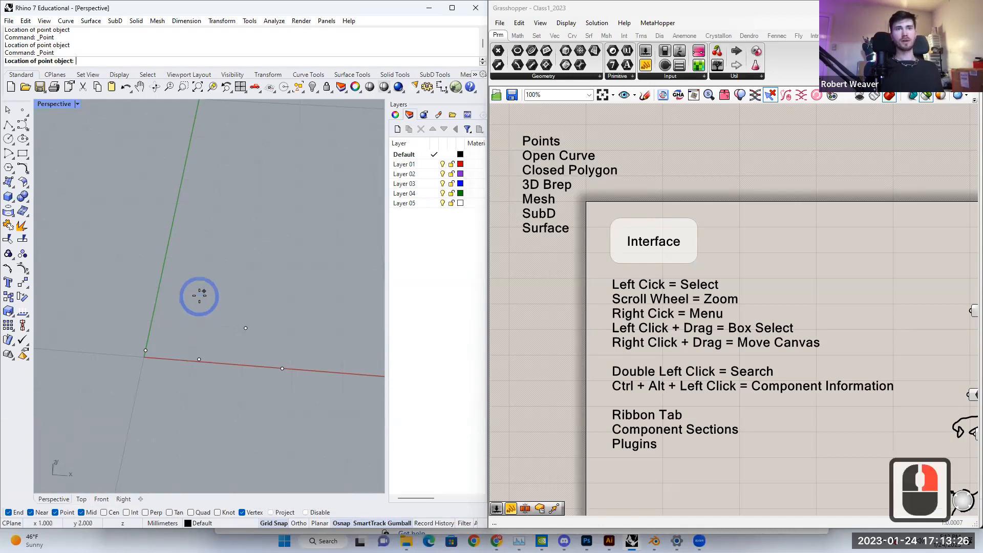
{"action": "left_click", "coordinate": [251, 296]}
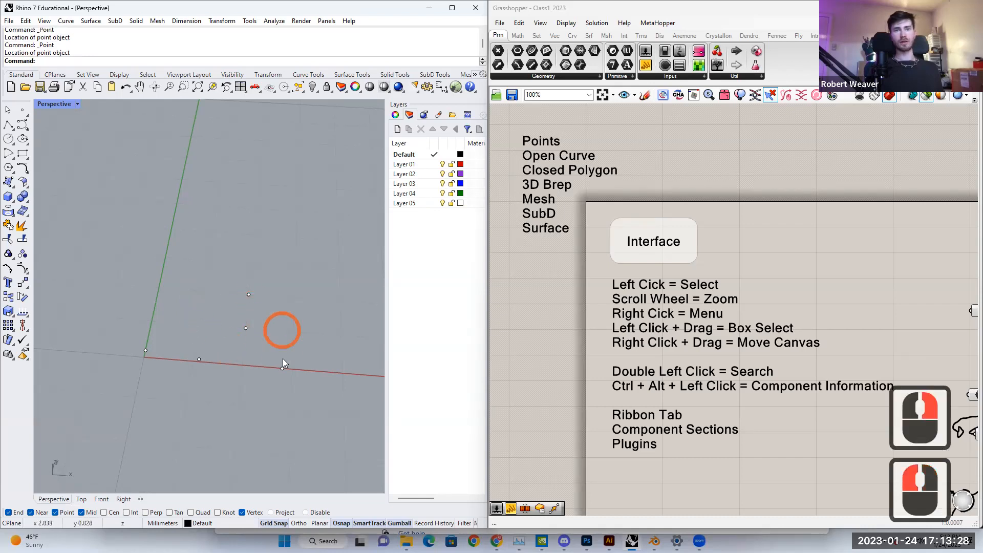
{"action": "left_click", "coordinate": [271, 523]}
{"action": "right_click_drag", "start_coordinate": [169, 266], "coordinate": [175, 267]}
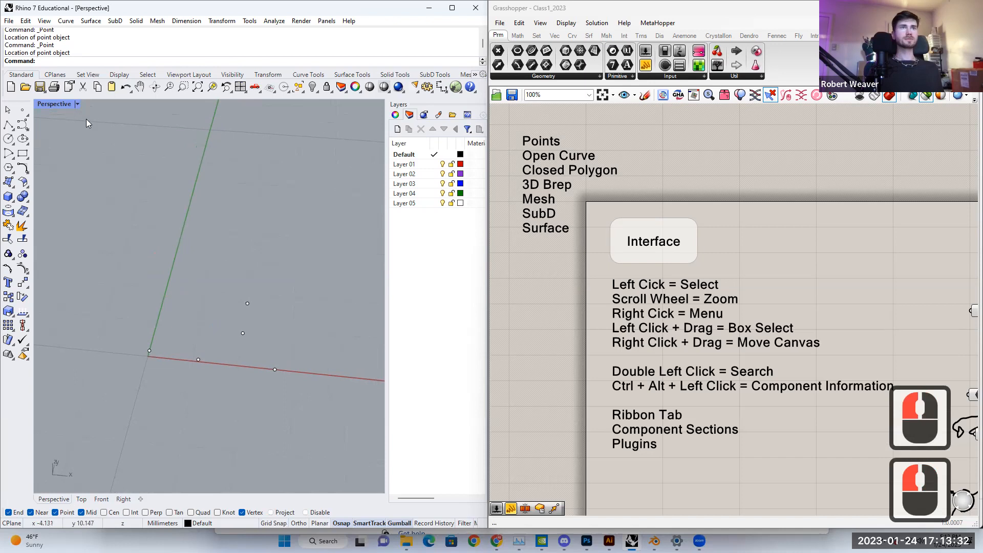
{"action": "left_click", "coordinate": [23, 126]}
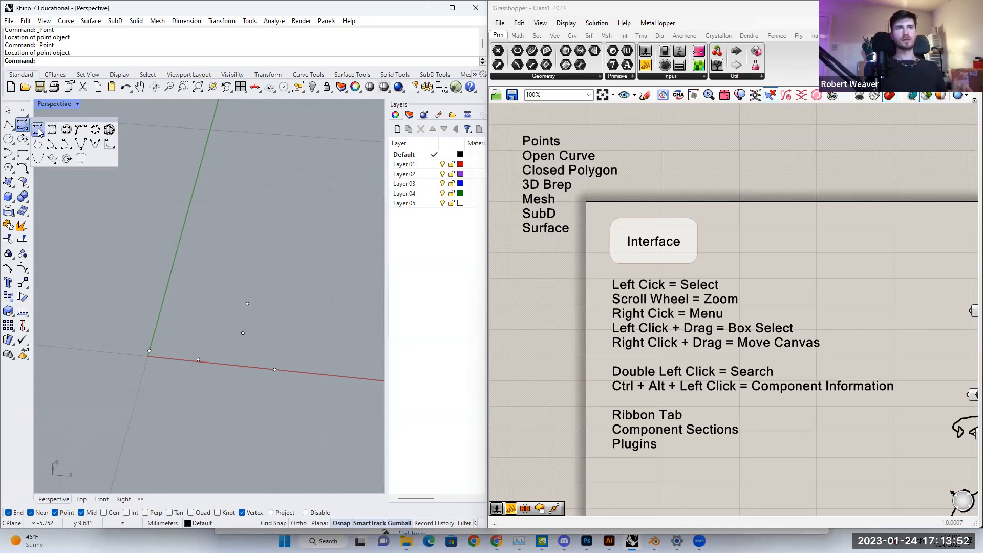
{"action": "left_click", "coordinate": [39, 131]}
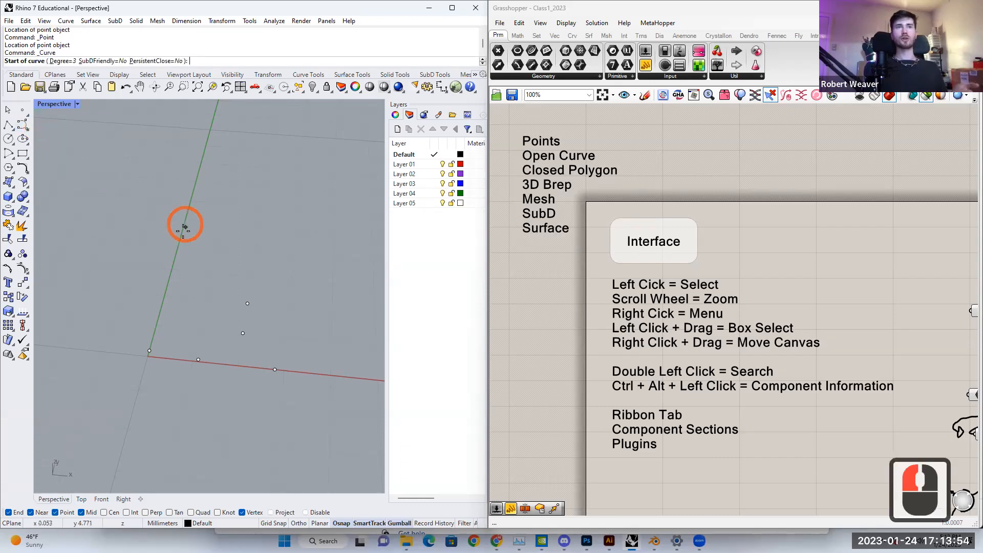
{"action": "left_click", "coordinate": [127, 266]}
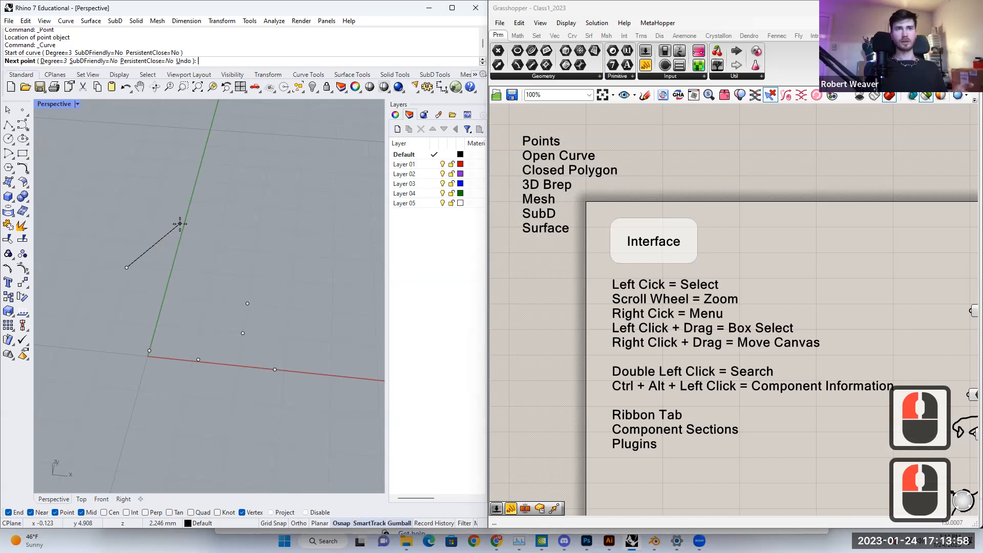
{"action": "left_click", "coordinate": [164, 203]}
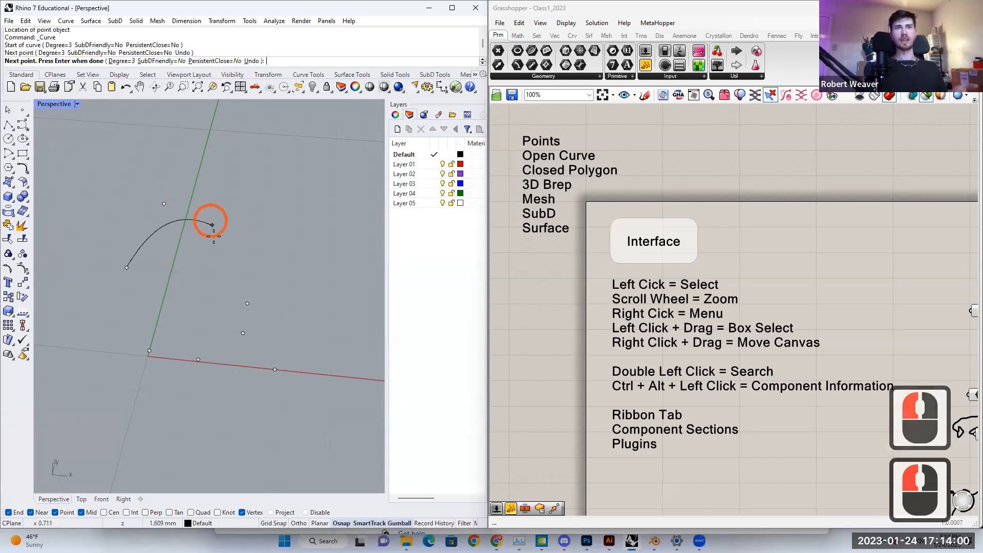
{"action": "left_click", "coordinate": [217, 249]}
{"action": "left_click", "coordinate": [293, 223]}
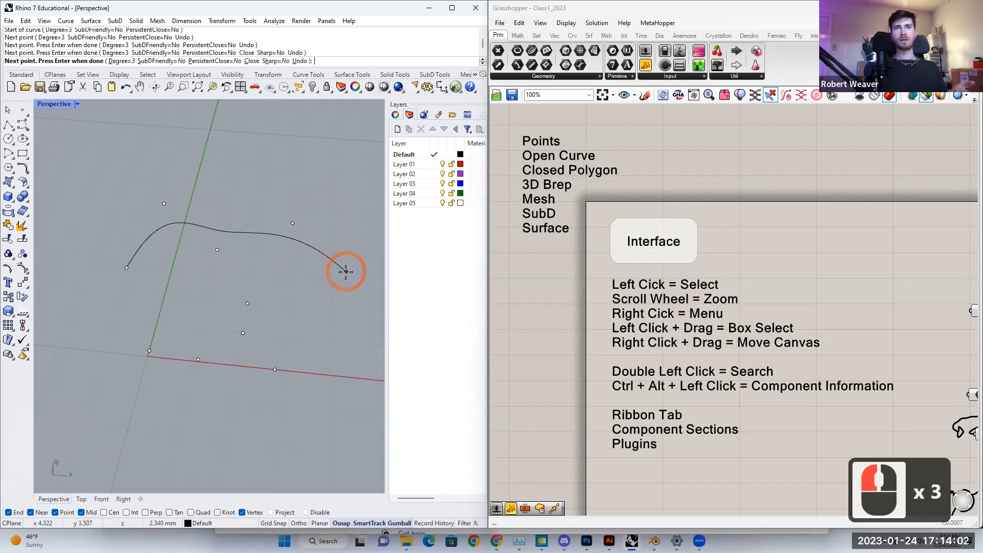
{"action": "left_click", "coordinate": [346, 272]}
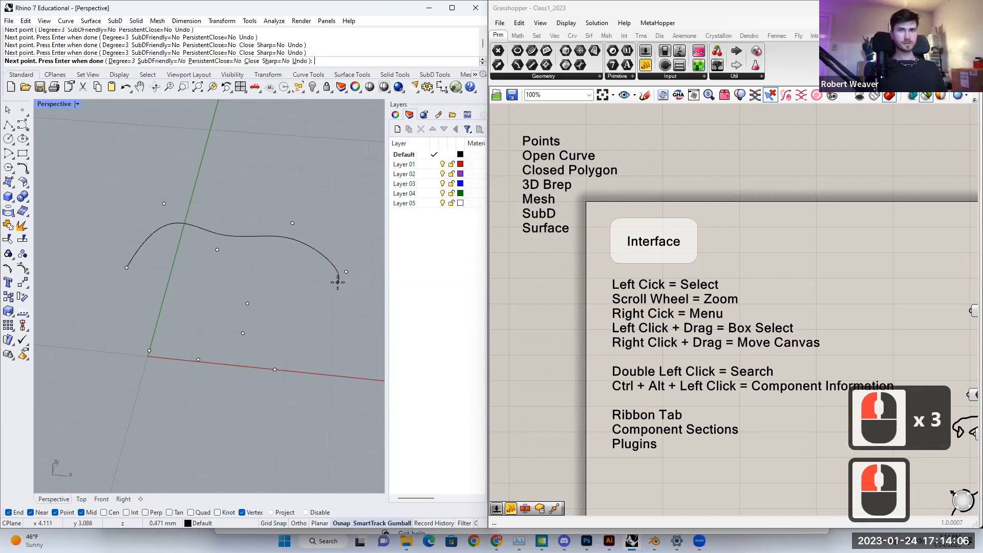
{"action": "key", "text": "Escape"}
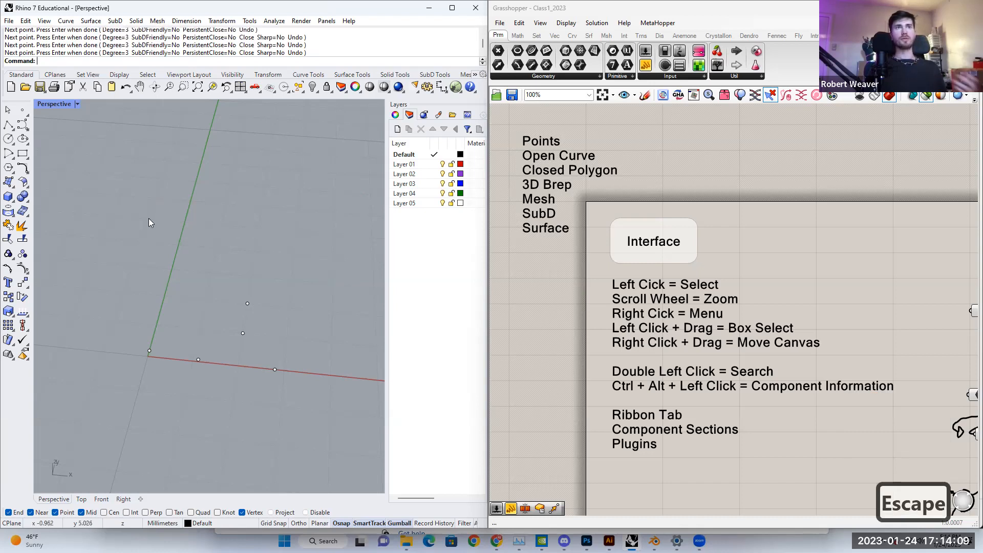
Step: Draw a wavy open control-point curve of degree 3 with five control points, crossing the green axis beyond the placed points
{"action": "left_click", "coordinate": [23, 124]}
{"action": "left_click", "coordinate": [102, 258]}
{"action": "left_click", "coordinate": [284, 226]}
{"action": "left_click", "coordinate": [301, 242]}
{"action": "left_click", "coordinate": [302, 277]}
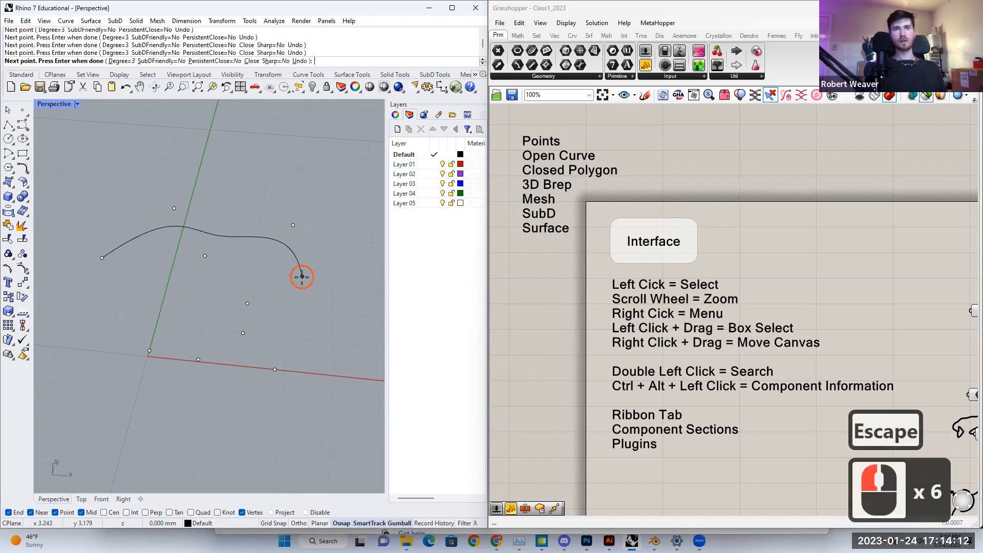
{"action": "key", "text": "Return"}
Step: Select the wavy curve and move it along the green axis direction, away from the origin
{"action": "left_click", "coordinate": [290, 248]}
{"action": "left_click", "coordinate": [246, 214]}
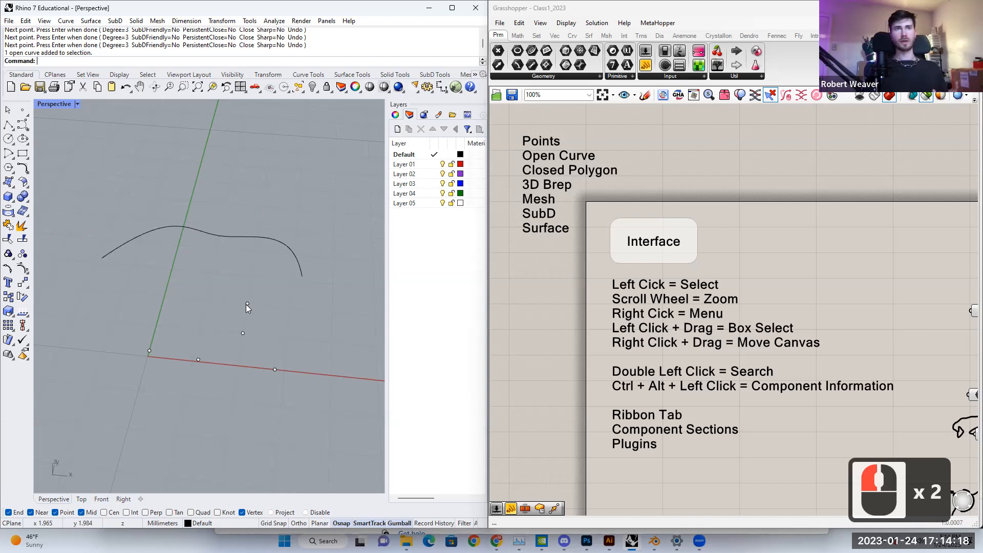
{"action": "left_click", "coordinate": [120, 248]}
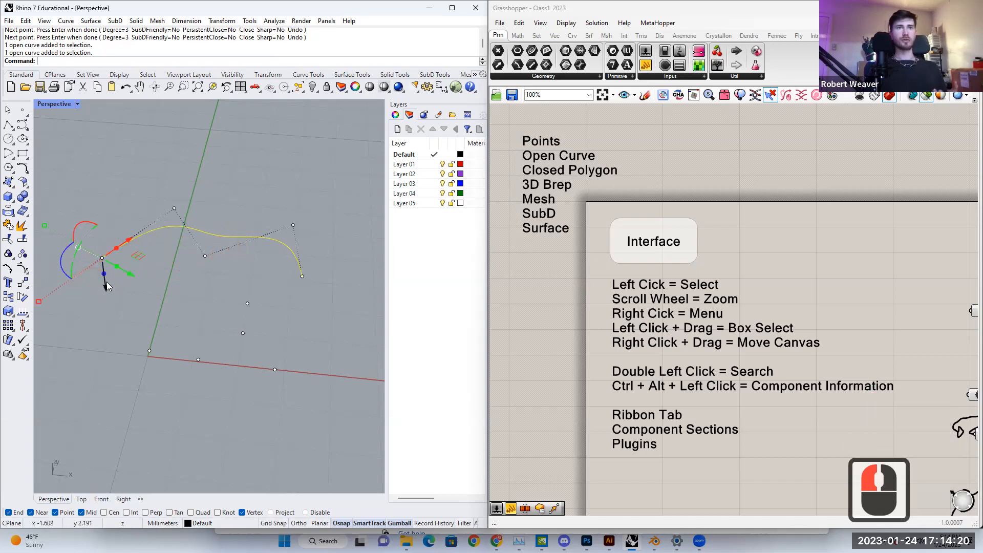
{"action": "left_click_drag", "start_coordinate": [140, 257], "coordinate": [144, 201]}
{"action": "left_click", "coordinate": [158, 247]}
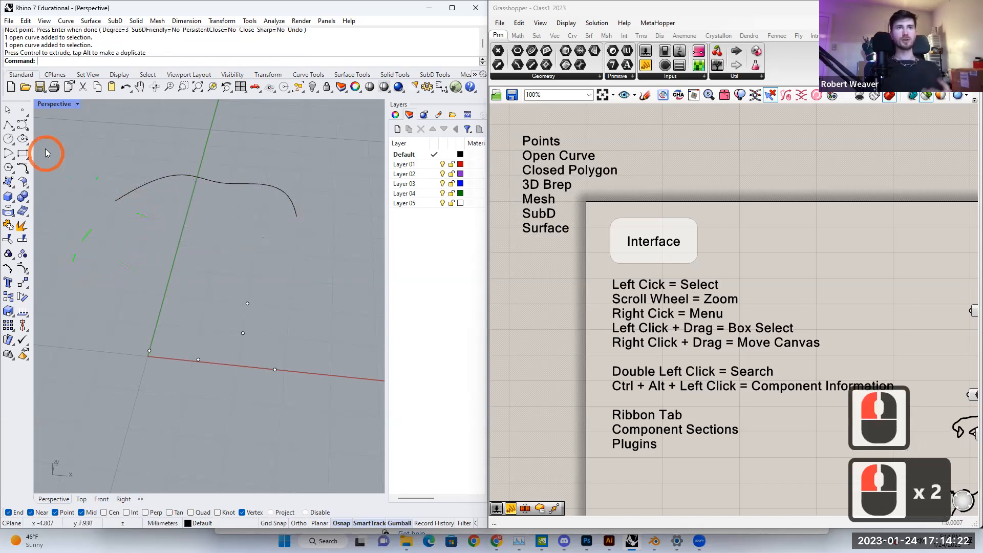
Step: Draw a wavy open interpolated curve of degree 3 through seven points, between the control-point curve and the red axis
{"action": "left_click", "coordinate": [23, 126]}
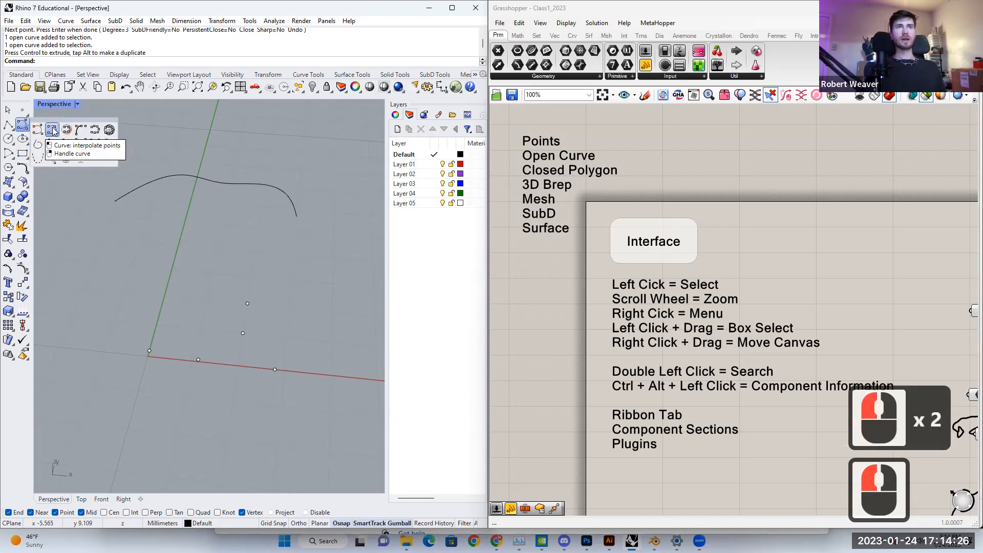
{"action": "left_click", "coordinate": [52, 131]}
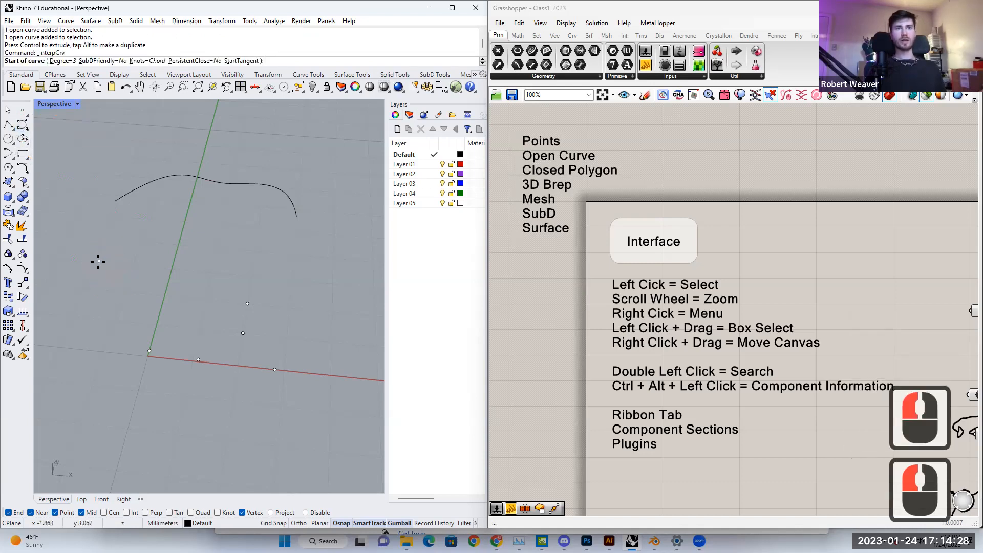
{"action": "left_click", "coordinate": [98, 261]}
{"action": "left_click", "coordinate": [170, 211]}
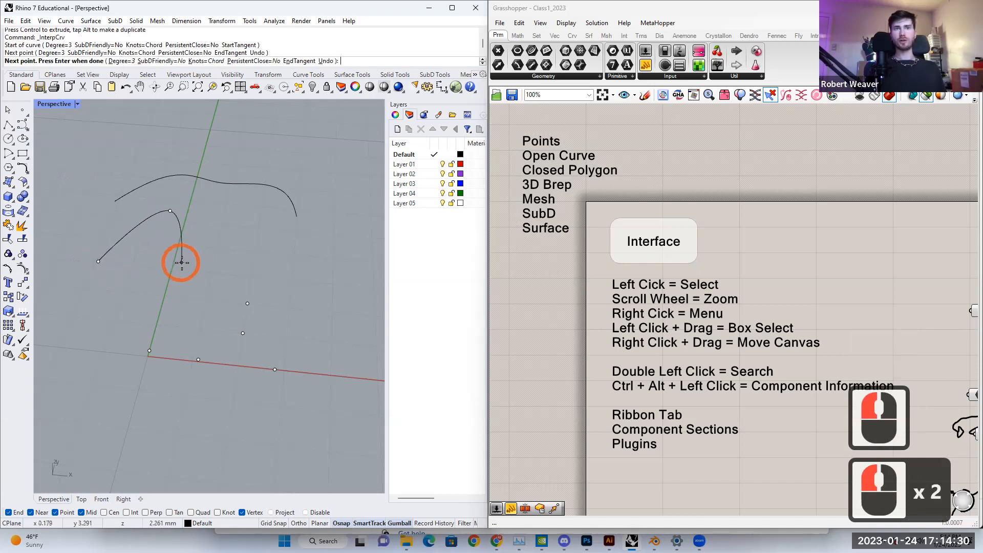
{"action": "left_click", "coordinate": [182, 263]}
{"action": "left_click", "coordinate": [234, 228]}
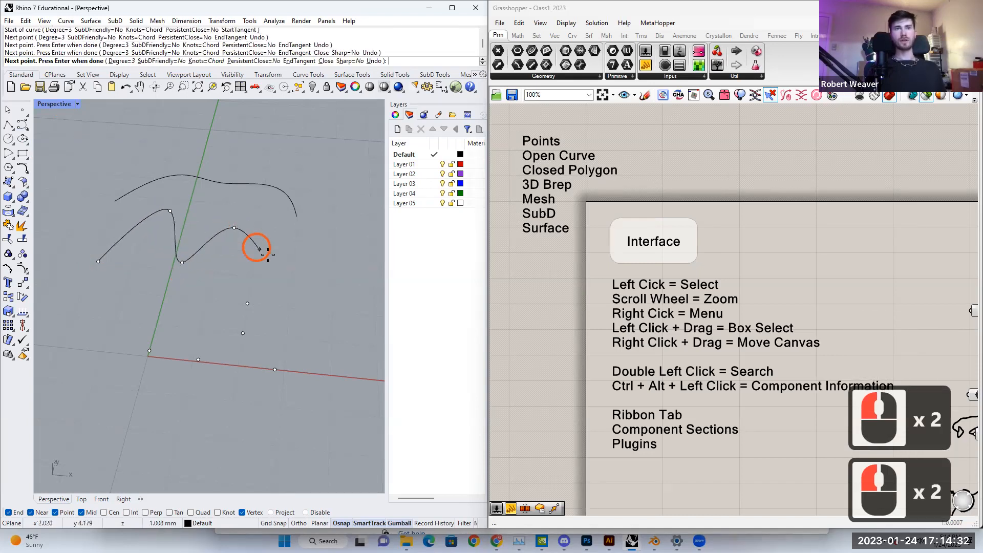
{"action": "left_click", "coordinate": [287, 265]}
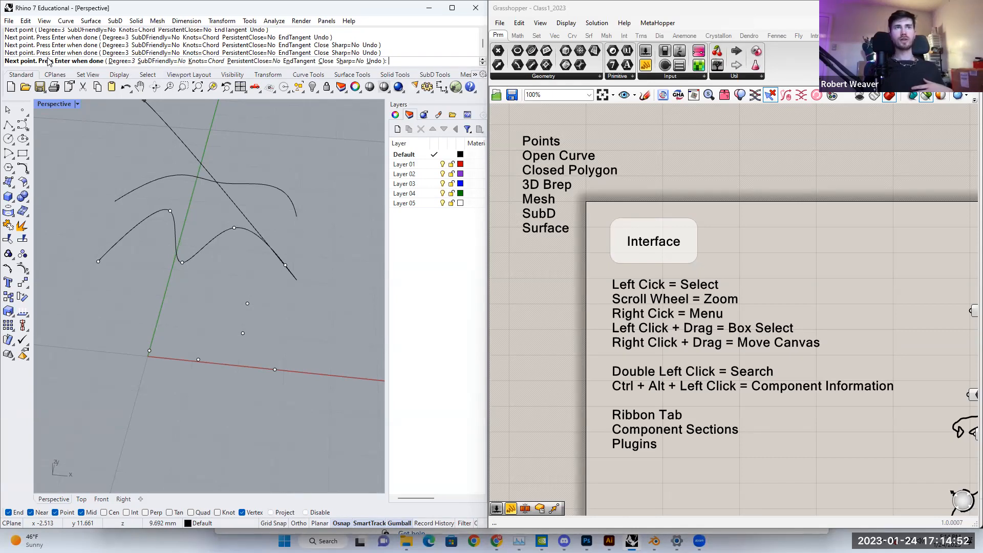
{"action": "left_click", "coordinate": [323, 273]}
{"action": "left_click", "coordinate": [340, 254]}
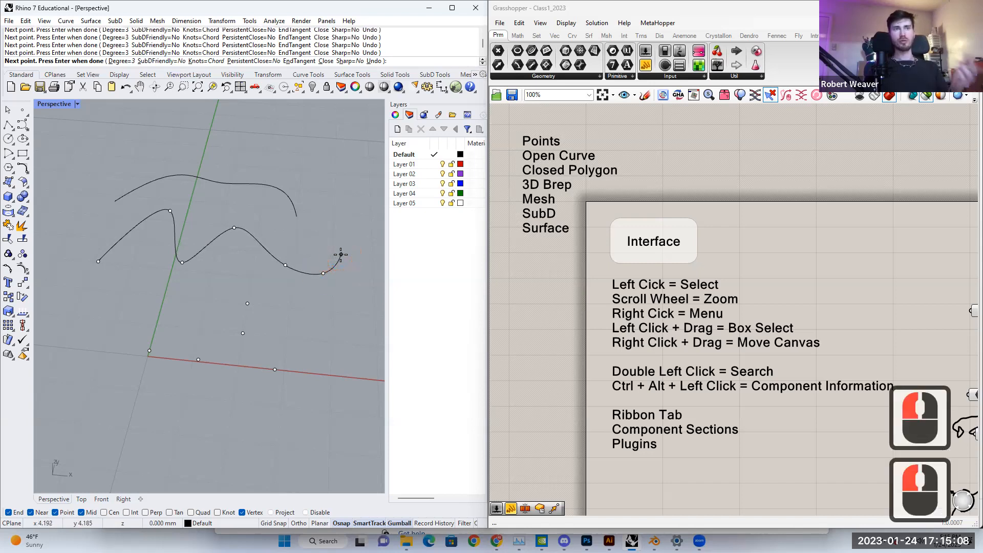
{"action": "key", "text": "Return"}
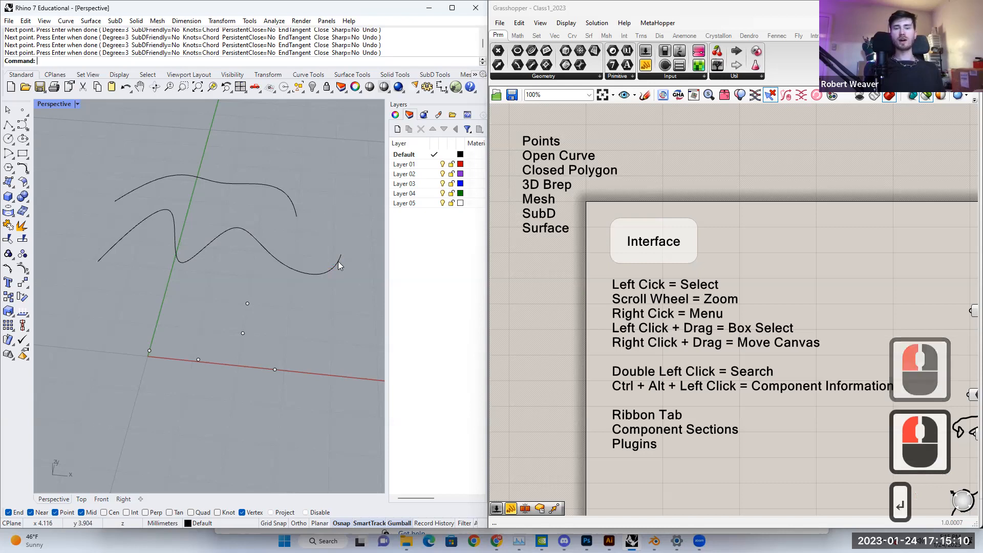
Step: Select the interpolated curve, move it slightly toward the control-point curve, and clear the selection
{"action": "left_click", "coordinate": [338, 261]}
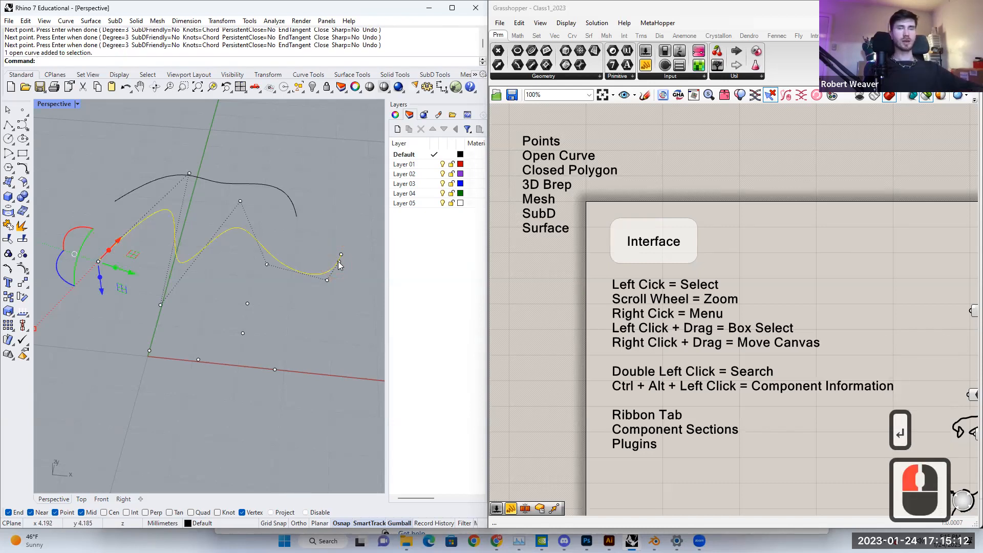
{"action": "right_click_drag", "start_coordinate": [152, 280], "coordinate": [150, 292]}
{"action": "left_click_drag", "start_coordinate": [140, 258], "coordinate": [141, 239]}
{"action": "left_click", "coordinate": [301, 295]}
{"action": "right_click_drag", "start_coordinate": [305, 306], "coordinate": [281, 306], "text": "shift"}
{"action": "left_click", "coordinate": [277, 253]}
{"action": "left_click", "coordinate": [307, 291]}
{"action": "left_click", "coordinate": [280, 248]}
{"action": "right_click_drag", "start_coordinate": [220, 273], "coordinate": [201, 258], "text": "shift"}
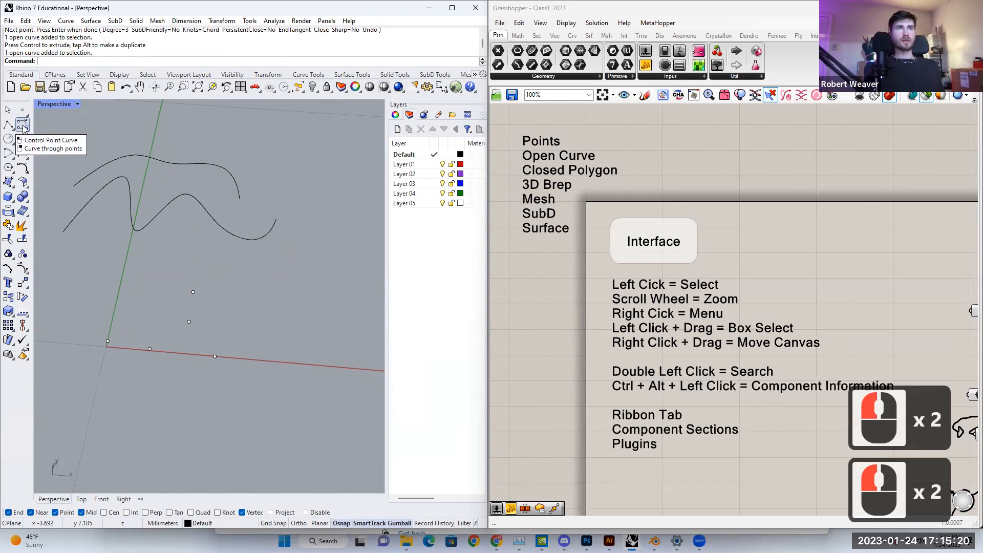
Step: Draw a closed, rounded triangular interpolated curve of degree 3 beyond the placed points, ending it at its start point
{"action": "left_click", "coordinate": [22, 126]}
{"action": "left_click", "coordinate": [50, 133]}
{"action": "left_click", "coordinate": [281, 287]}
{"action": "left_click", "coordinate": [313, 251]}
{"action": "left_click", "coordinate": [362, 313]}
{"action": "left_click", "coordinate": [353, 336]}
{"action": "left_click", "coordinate": [263, 347]}
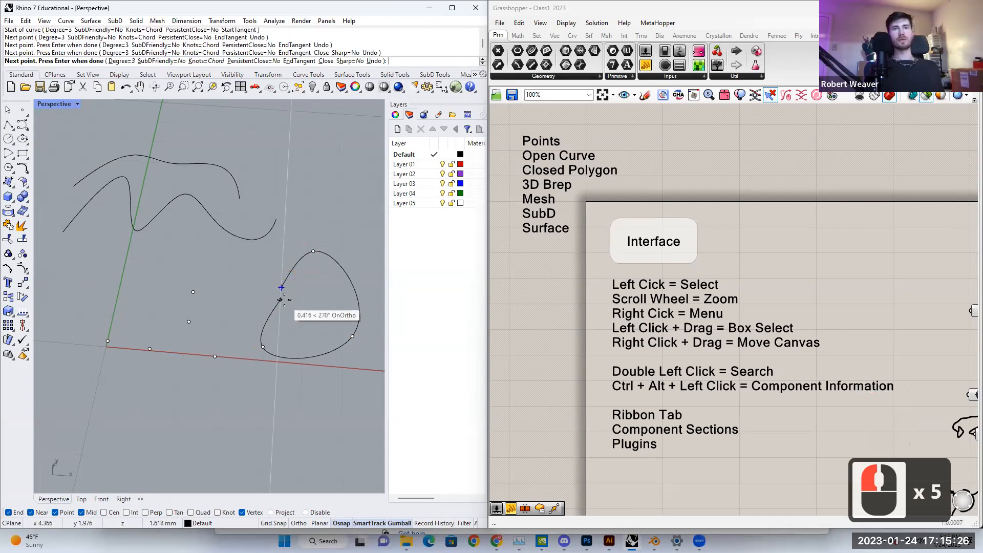
{"action": "left_click", "coordinate": [283, 290]}
{"action": "left_click", "coordinate": [278, 303]}
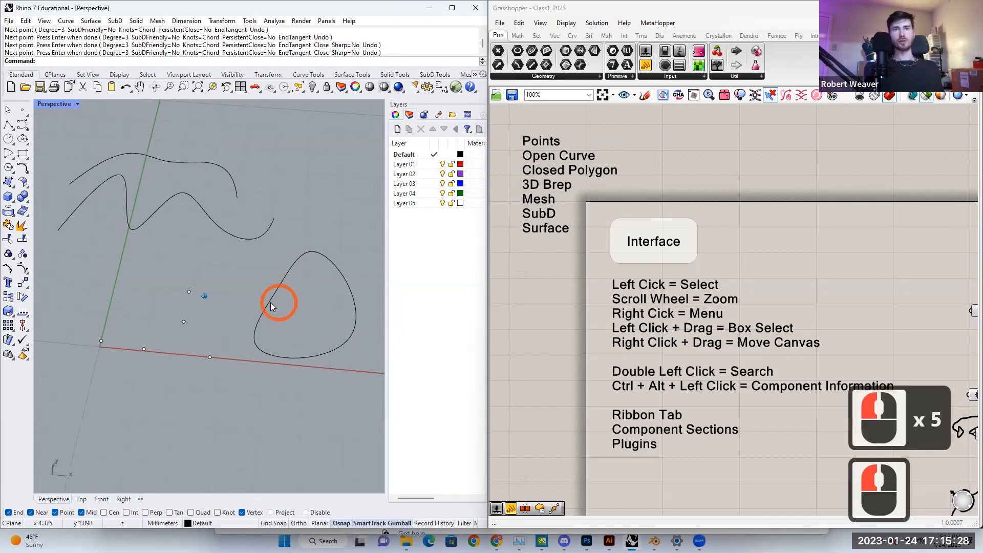
Step: Select and deselect the closed curve to examine its control polygon from a changed view
{"action": "left_click", "coordinate": [253, 318]}
{"action": "right_click_drag", "start_coordinate": [259, 337], "coordinate": [273, 330]}
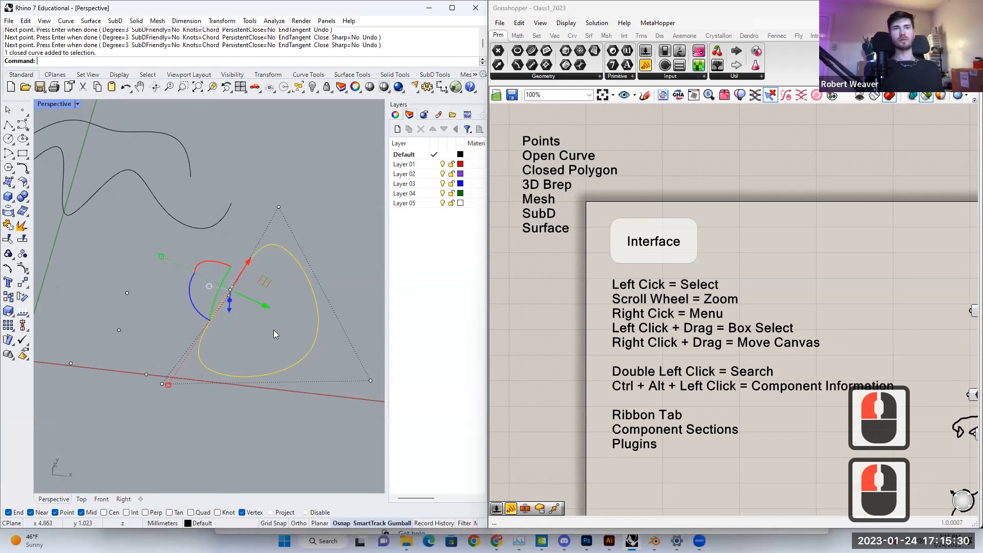
{"action": "left_click", "coordinate": [253, 329]}
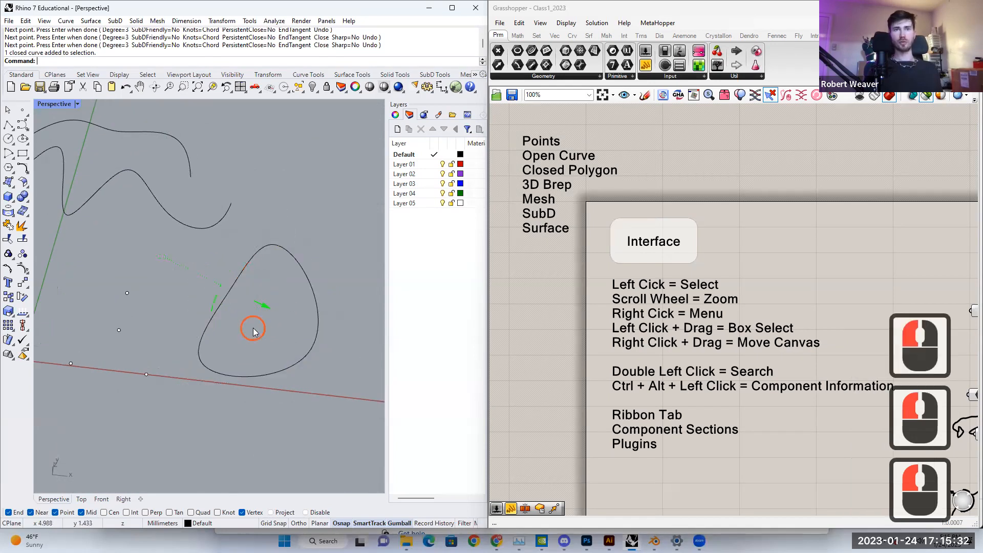
{"action": "left_click", "coordinate": [231, 296]}
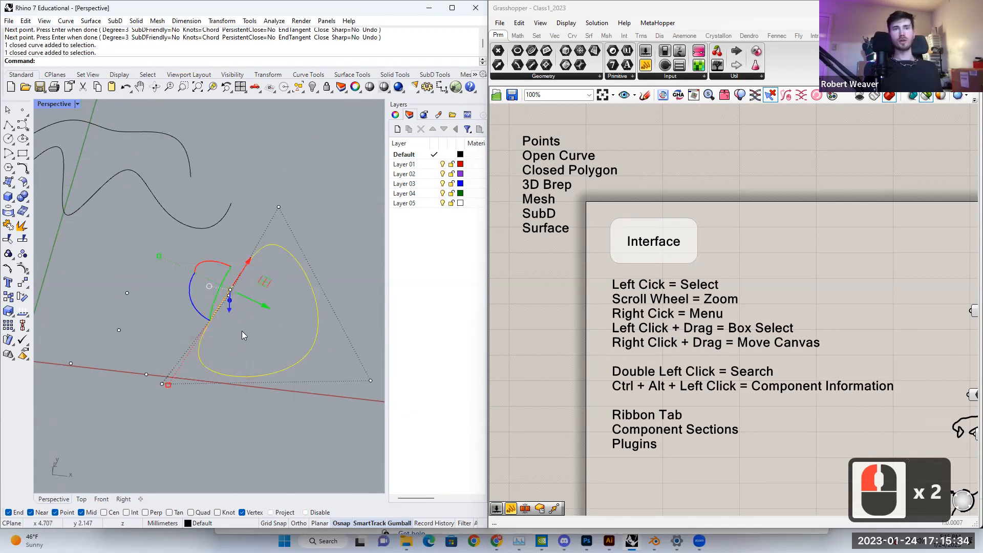
{"action": "left_click", "coordinate": [237, 300]}
{"action": "right_click_drag", "start_coordinate": [216, 326], "coordinate": [43, 172]}
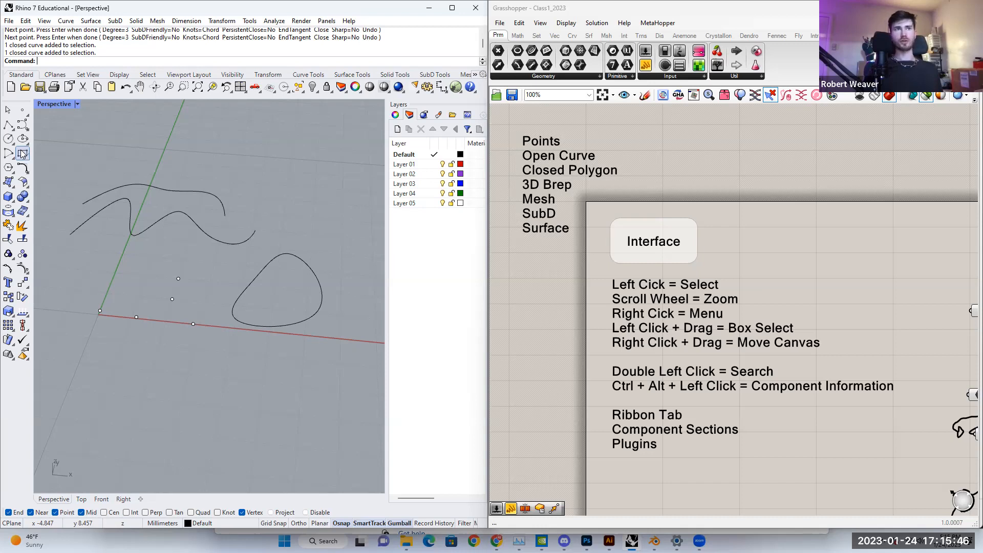
Step: Draw a corner-to-corner rectangle across the red axis from the closed curve, then select and deselect it
{"action": "left_click", "coordinate": [23, 153]}
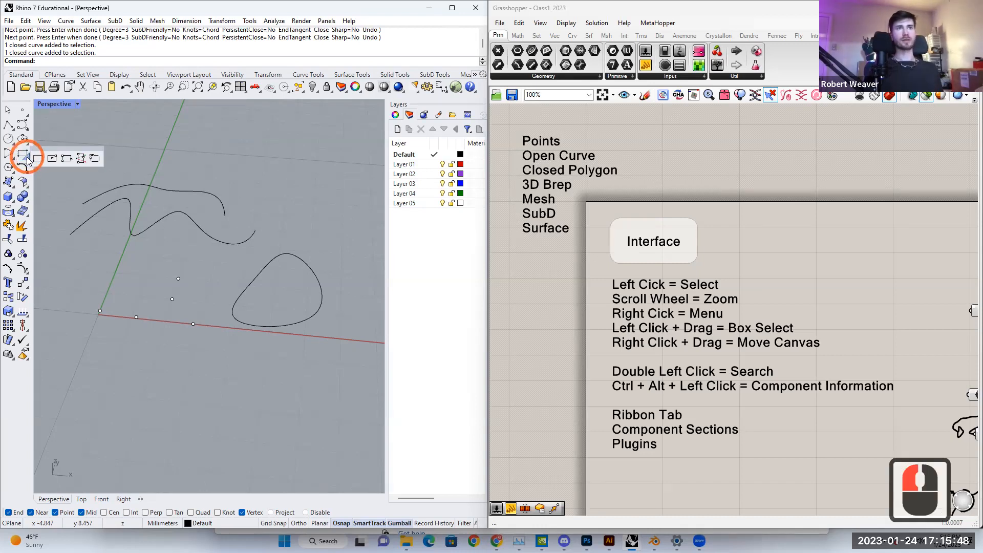
{"action": "left_click", "coordinate": [9, 139]}
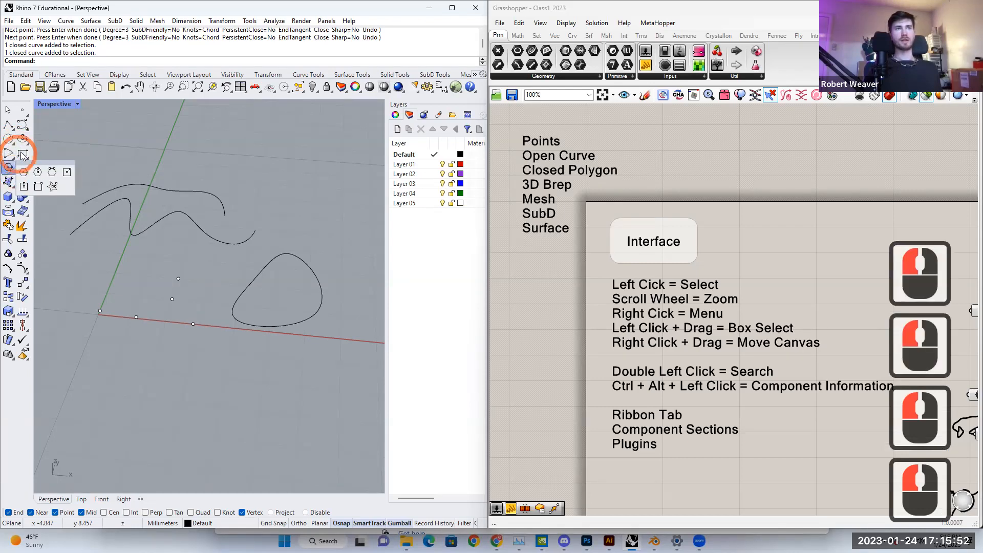
{"action": "left_click", "coordinate": [22, 153]}
{"action": "right_click_drag", "start_coordinate": [130, 321], "coordinate": [158, 377]}
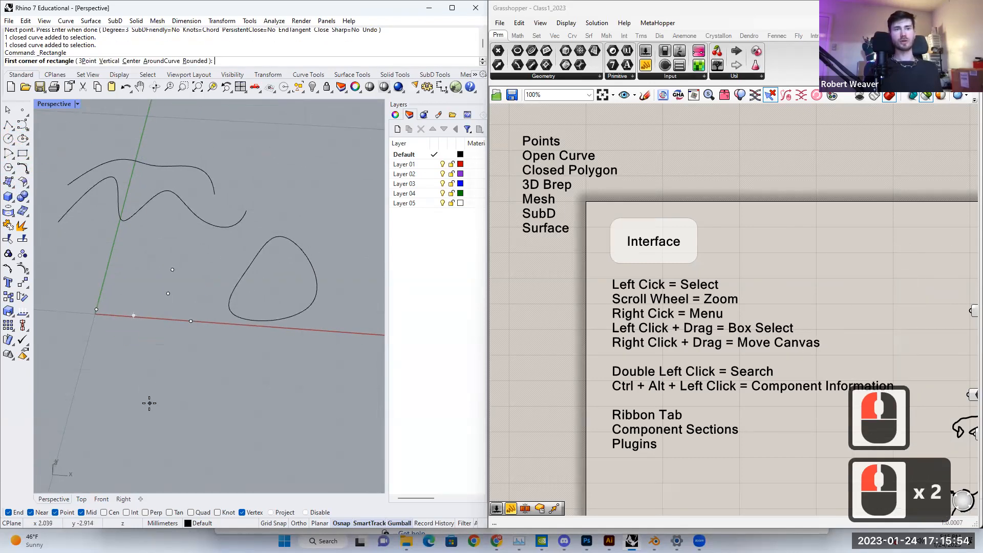
{"action": "left_click", "coordinate": [150, 404]}
{"action": "left_click", "coordinate": [282, 352]}
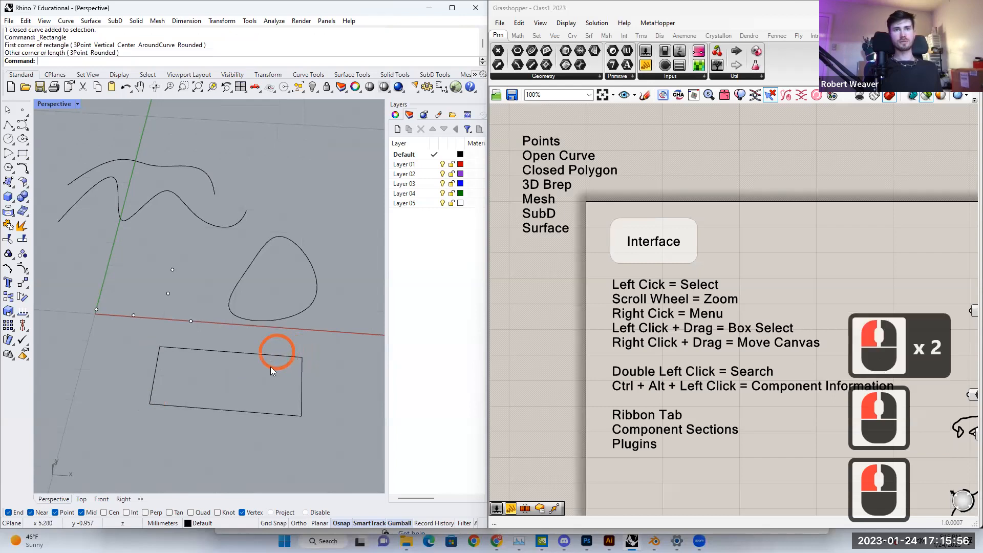
{"action": "right_click_drag", "start_coordinate": [290, 418], "coordinate": [204, 392]}
{"action": "left_click", "coordinate": [292, 411]}
{"action": "left_click", "coordinate": [328, 399]}
Step: Place a single point near the horizon in a low perspective view, far behind the other geometry
{"action": "scroll", "coordinate": [202, 388], "scroll_direction": "down", "scroll_amount": 2}
{"action": "right_click_drag", "start_coordinate": [225, 238], "coordinate": [255, 359]}
{"action": "scroll", "coordinate": [254, 354], "scroll_direction": "up", "scroll_amount": 3}
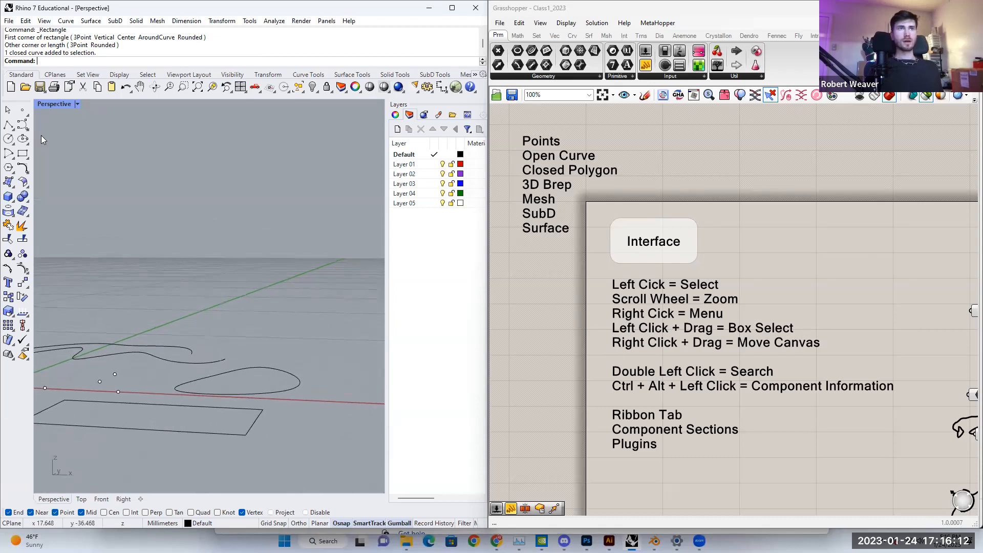
{"action": "left_click", "coordinate": [19, 112]}
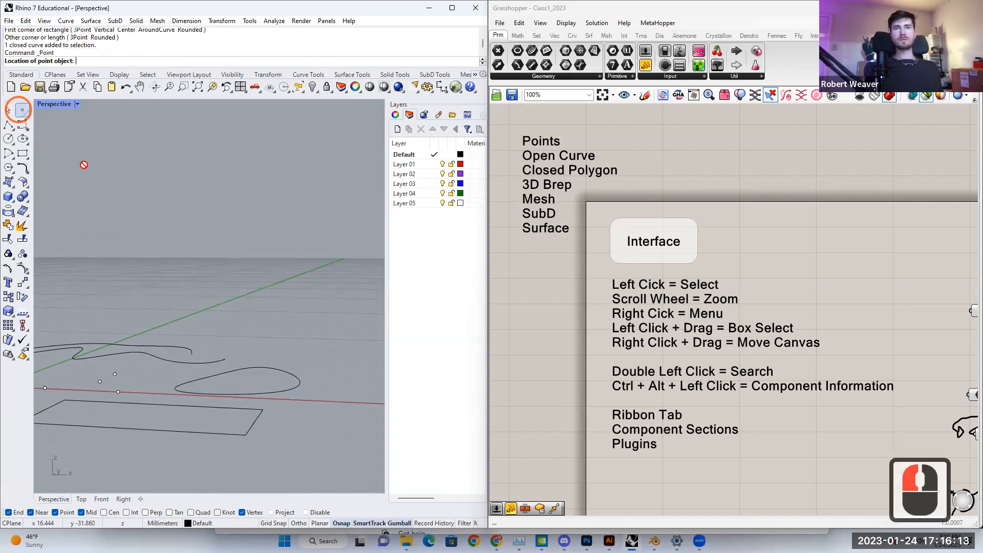
{"action": "left_click", "coordinate": [275, 260]}
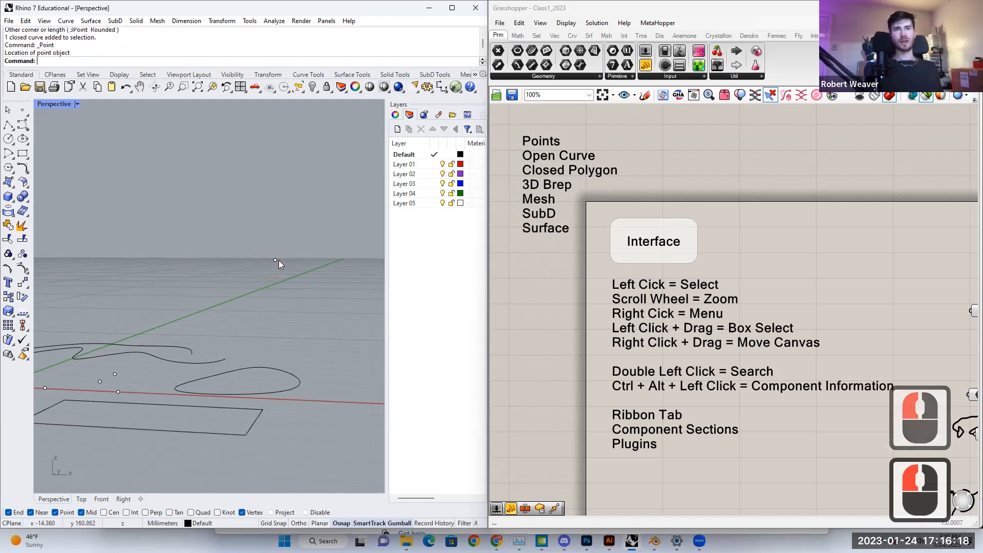
Step: Locate the stray point far from the origin and delete it
{"action": "right_click_drag", "start_coordinate": [209, 356], "coordinate": [211, 335]}
{"action": "scroll", "coordinate": [211, 335], "scroll_direction": "down", "scroll_amount": 12}
{"action": "right_click_drag", "start_coordinate": [213, 171], "coordinate": [265, 175]}
{"action": "scroll", "coordinate": [265, 175], "scroll_direction": "down", "scroll_amount": 3}
{"action": "left_click_drag", "start_coordinate": [213, 137], "coordinate": [212, 140]}
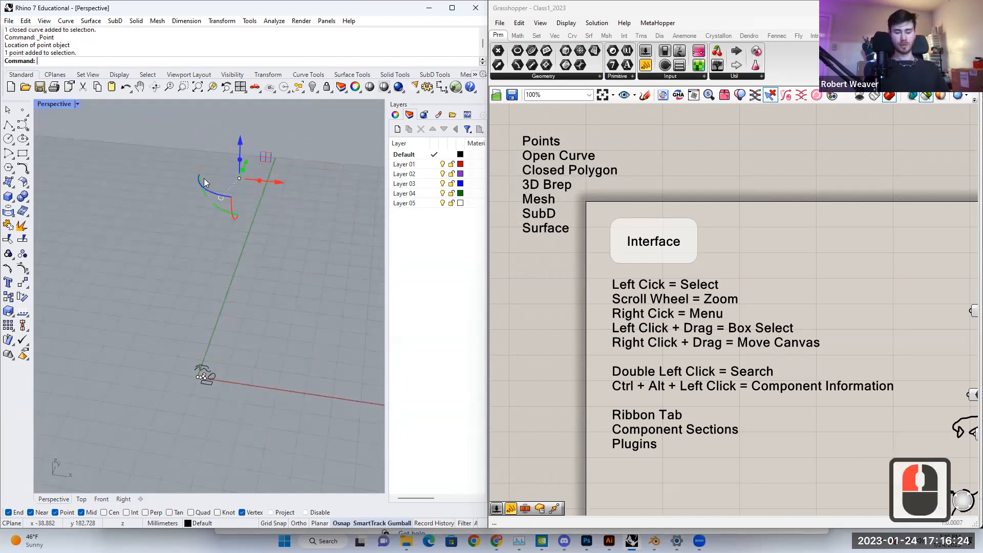
{"action": "scroll", "coordinate": [250, 251], "scroll_direction": "up", "scroll_amount": 5}
{"action": "left_click", "coordinate": [251, 252]}
{"action": "left_click_drag", "start_coordinate": [220, 183], "coordinate": [199, 165]}
{"action": "key", "text": "Delete"}
{"action": "scroll", "coordinate": [204, 183], "scroll_direction": "down", "scroll_amount": 2}
{"action": "scroll", "coordinate": [204, 183], "scroll_direction": "down", "scroll_amount": 4}
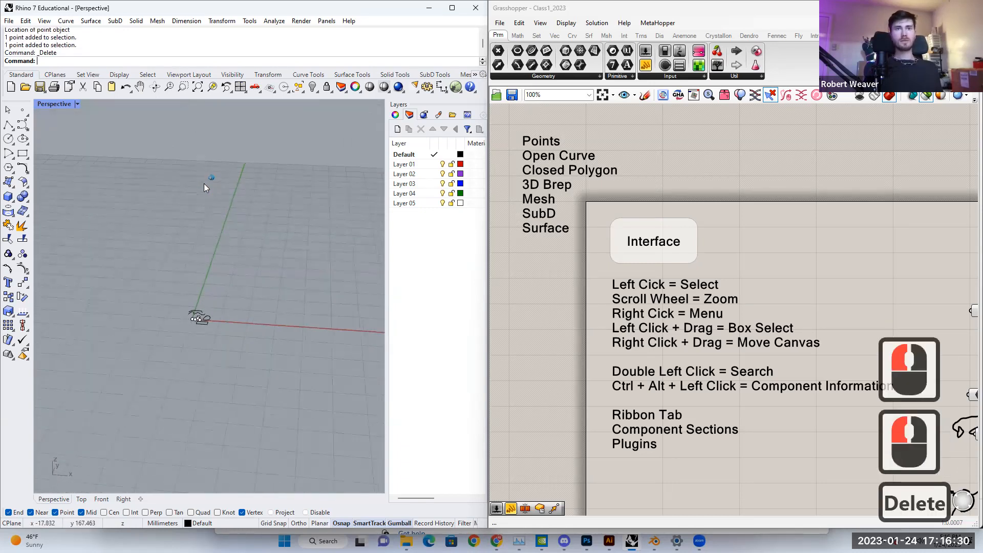
Step: Select and deselect the closed curve, using both a direct pick and a crossing selection
{"action": "scroll", "coordinate": [220, 319], "scroll_direction": "up", "scroll_amount": 4}
{"action": "left_click", "coordinate": [207, 269]}
{"action": "right_click_drag", "start_coordinate": [207, 269], "coordinate": [263, 348]}
{"action": "scroll", "coordinate": [256, 297], "scroll_direction": "up", "scroll_amount": 3}
{"action": "left_click", "coordinate": [273, 309]}
{"action": "left_click_drag", "start_coordinate": [262, 349], "coordinate": [142, 260]}
{"action": "double_click", "coordinate": [223, 314]}
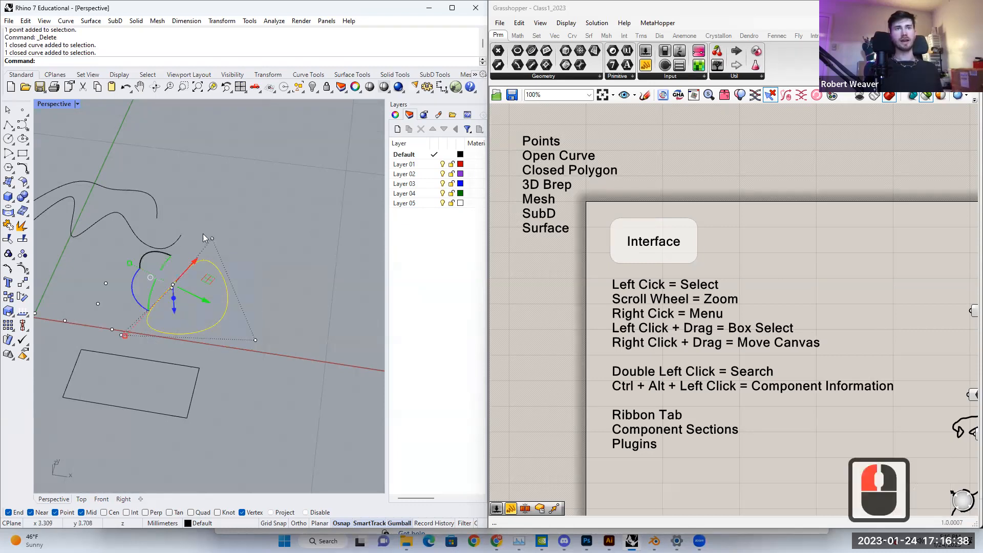
{"action": "left_click", "coordinate": [282, 218]}
{"action": "left_click", "coordinate": [208, 327]}
{"action": "left_click", "coordinate": [297, 303]}
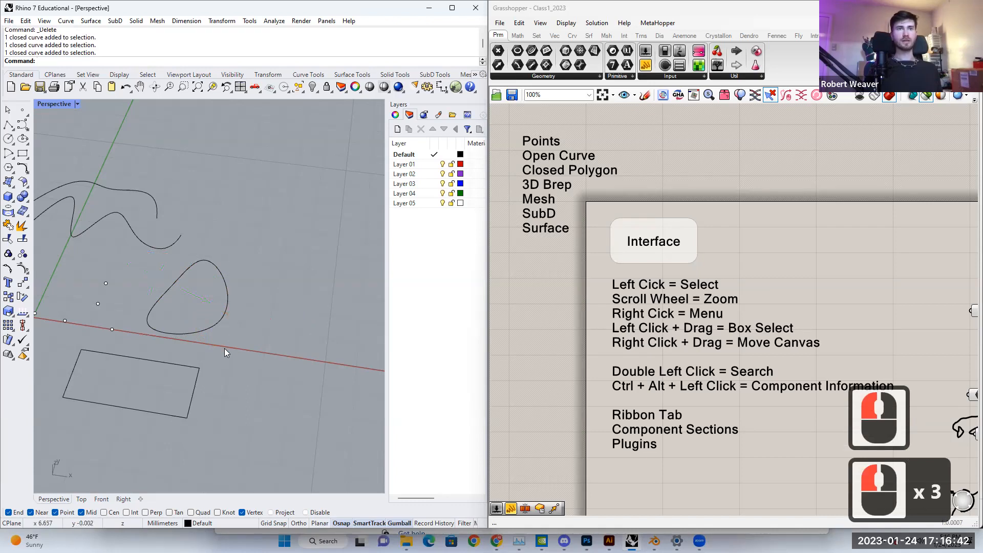
Step: Select the closed curve and the rectangle together with crossing selections that only touch them, and clear the selection
{"action": "left_click_drag", "start_coordinate": [210, 404], "coordinate": [144, 328]}
{"action": "left_click", "coordinate": [221, 396]}
{"action": "left_click", "coordinate": [235, 328]}
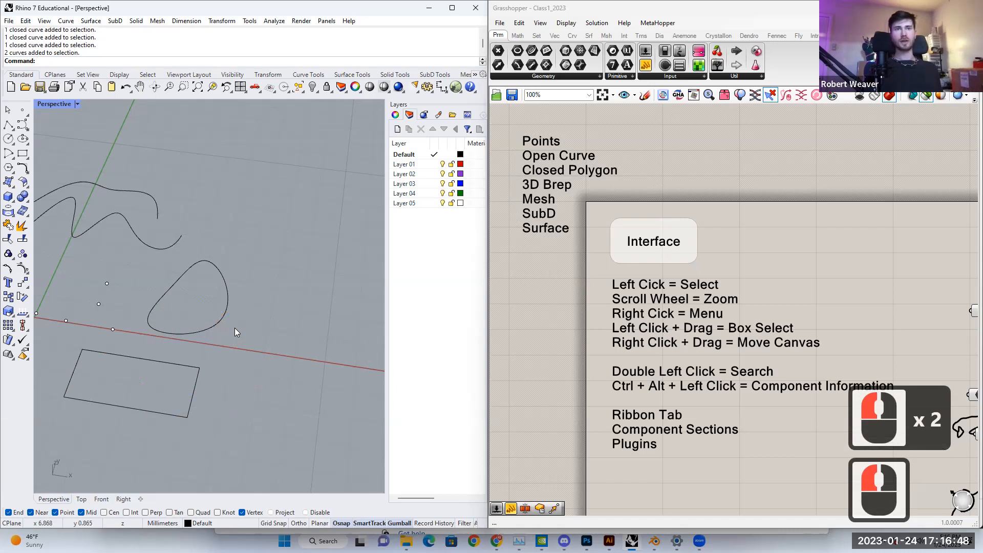
{"action": "left_click_drag", "start_coordinate": [260, 285], "coordinate": [167, 389]}
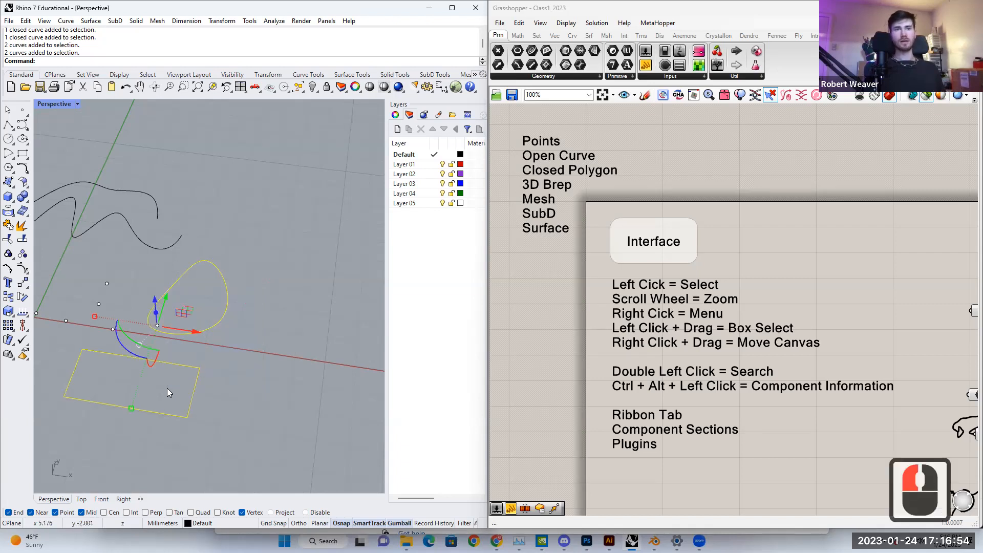
{"action": "left_click", "coordinate": [219, 389]}
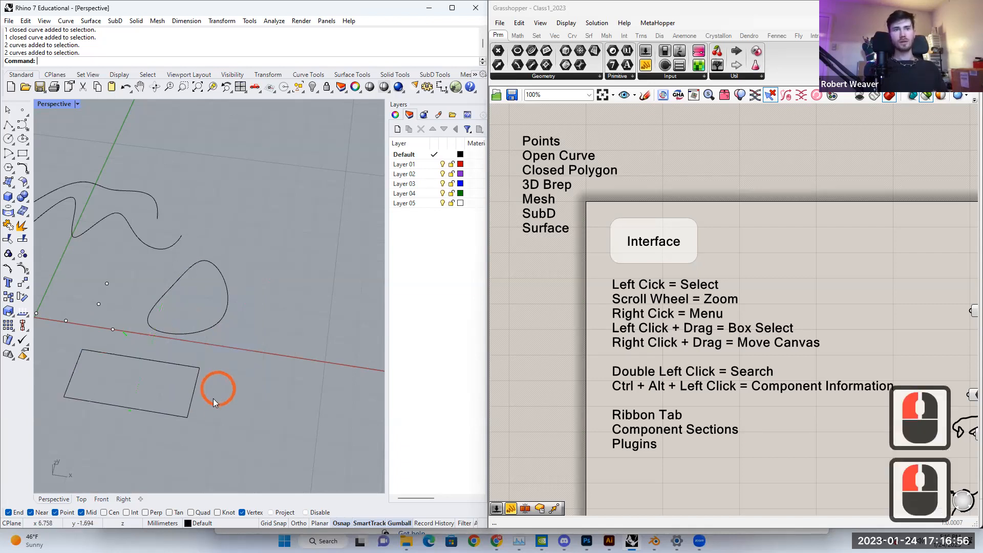
Step: Window-select the fully enclosed rectangle and nearby axis point while only partly enclosing the closed curve, and clear the selection
{"action": "left_click_drag", "start_coordinate": [164, 434], "coordinate": [264, 306]}
{"action": "right_click_drag", "start_coordinate": [222, 351], "coordinate": [84, 406]}
{"action": "left_click_drag", "start_coordinate": [73, 411], "coordinate": [278, 282]}
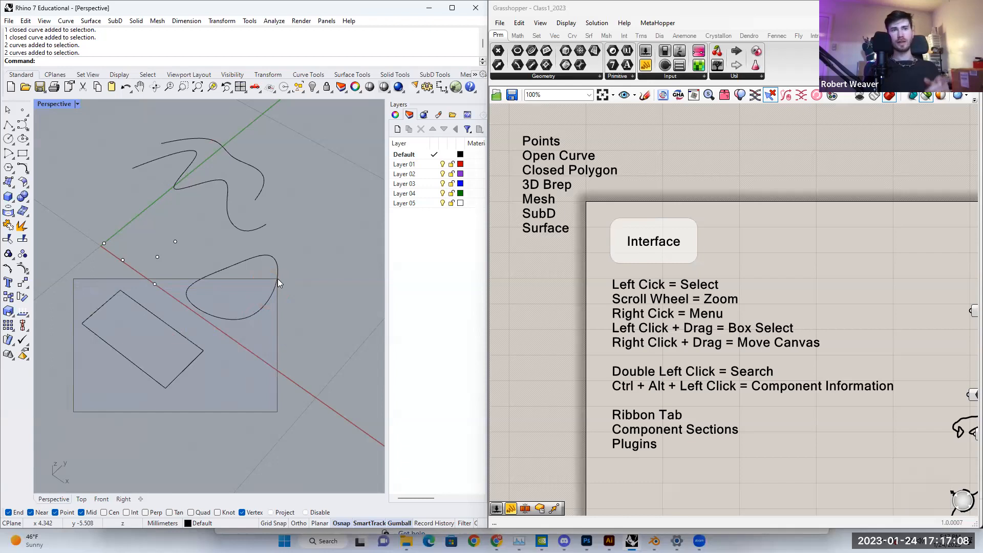
{"action": "left_click_drag", "start_coordinate": [278, 279], "coordinate": [278, 279]}
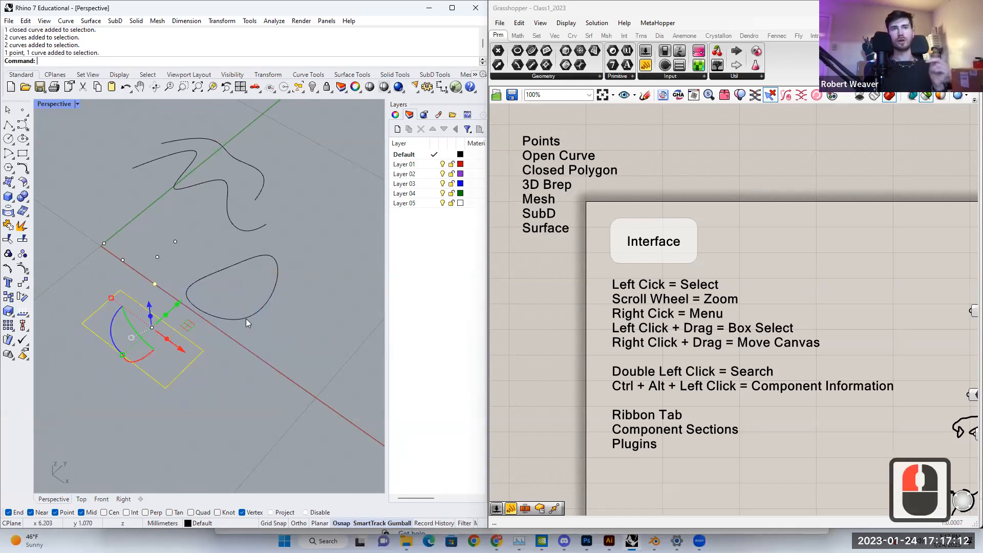
{"action": "right_click_drag", "start_coordinate": [253, 336], "coordinate": [50, 198]}
{"action": "left_click", "coordinate": [281, 354]}
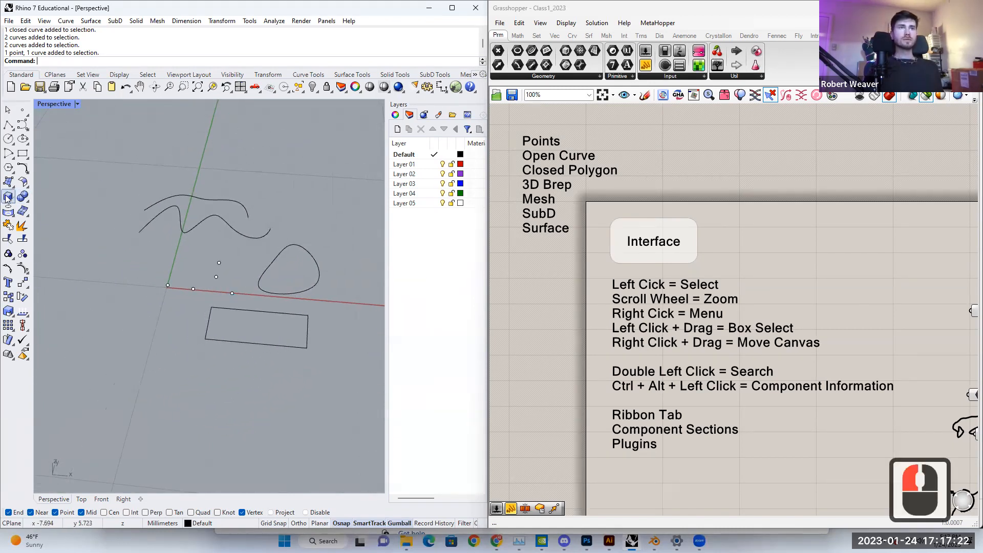
Step: Draw a corner-to-corner box about 1.6 mm high on the ground plane beside the origin, opposite the closed curve
{"action": "left_click", "coordinate": [22, 199]}
{"action": "right_click_drag", "start_coordinate": [167, 281], "coordinate": [147, 309]}
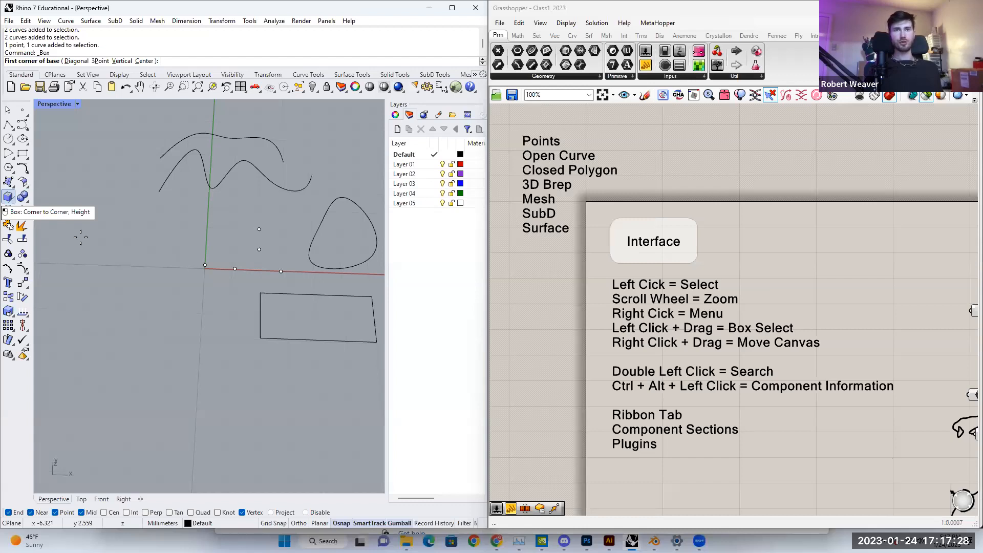
{"action": "left_click", "coordinate": [120, 288]}
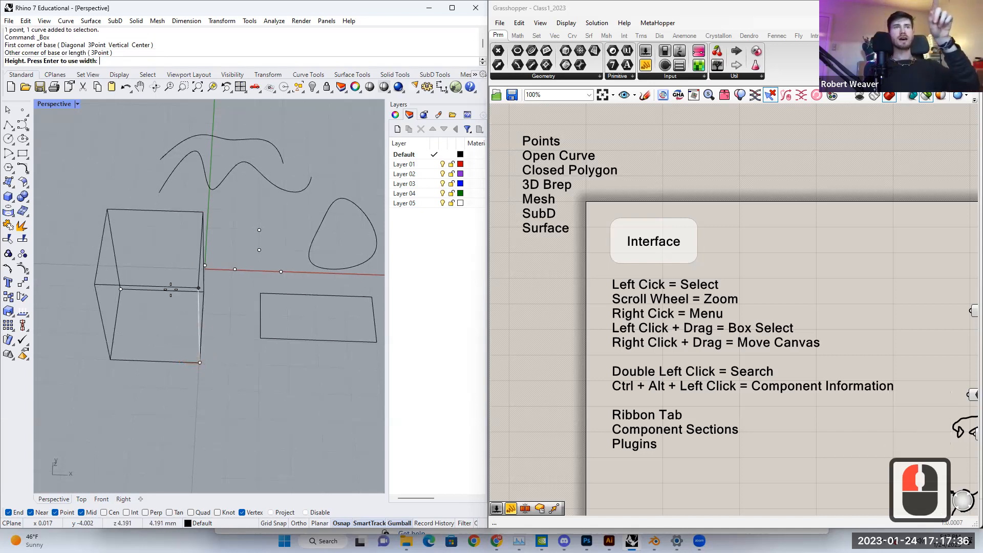
{"action": "right_click_drag", "start_coordinate": [171, 290], "coordinate": [170, 279]}
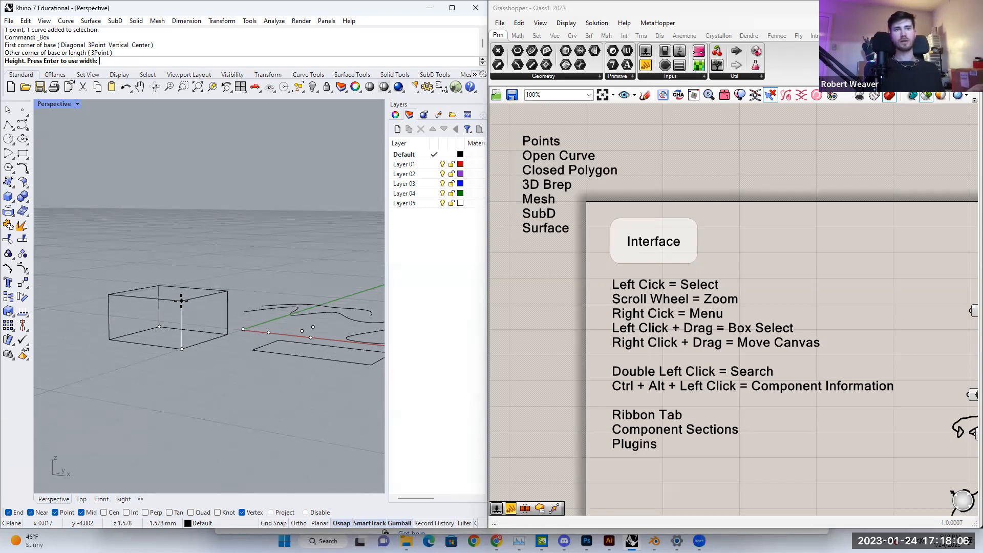
{"action": "left_click", "coordinate": [182, 303]}
Step: Select and deselect the wireframe box with repeated picks on its edges, leaving the box selected
{"action": "right_click_drag", "start_coordinate": [186, 311], "coordinate": [220, 310]}
{"action": "scroll", "coordinate": [187, 315], "scroll_direction": "up", "scroll_amount": 3}
{"action": "left_click", "coordinate": [191, 322]}
{"action": "left_click", "coordinate": [186, 230]}
{"action": "right_click_drag", "start_coordinate": [187, 230], "coordinate": [176, 382]}
{"action": "left_click", "coordinate": [183, 371]}
{"action": "left_click", "coordinate": [196, 389]}
{"action": "left_click", "coordinate": [187, 383]}
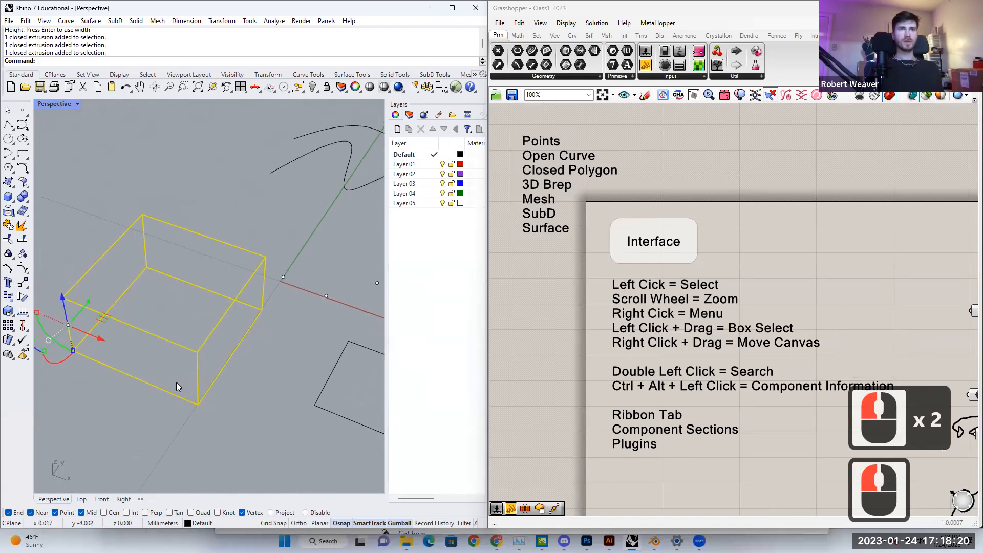
{"action": "right_click_drag", "start_coordinate": [171, 340], "coordinate": [177, 328]}
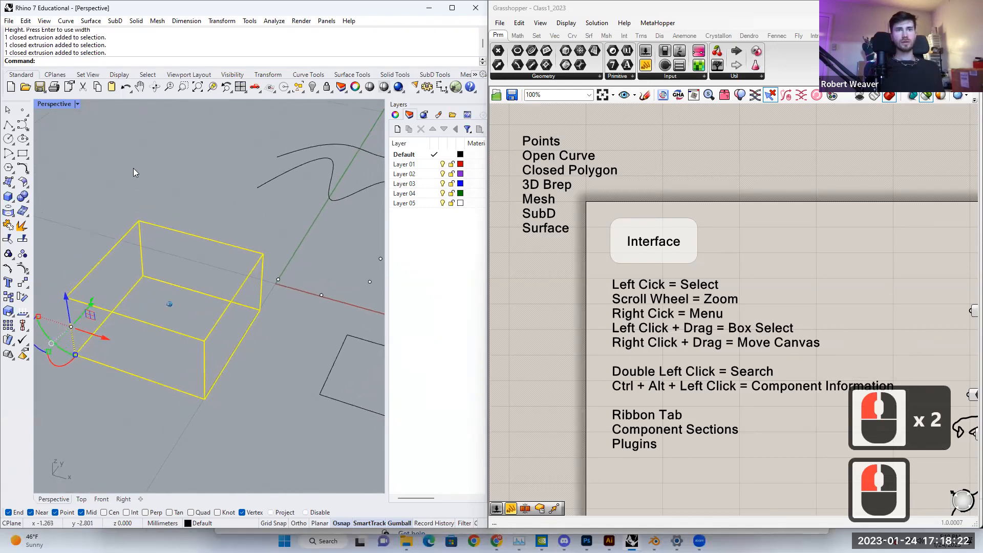
Step: Restore the four-viewport layout and maximize the Perspective viewport again
{"action": "left_click", "coordinate": [78, 105]}
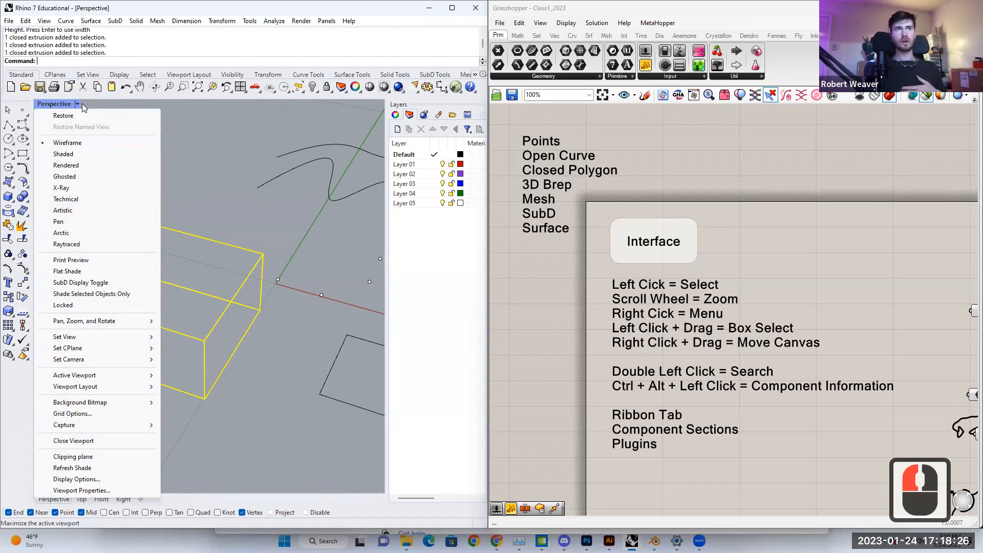
{"action": "left_click", "coordinate": [76, 104]}
{"action": "left_click", "coordinate": [60, 104]}
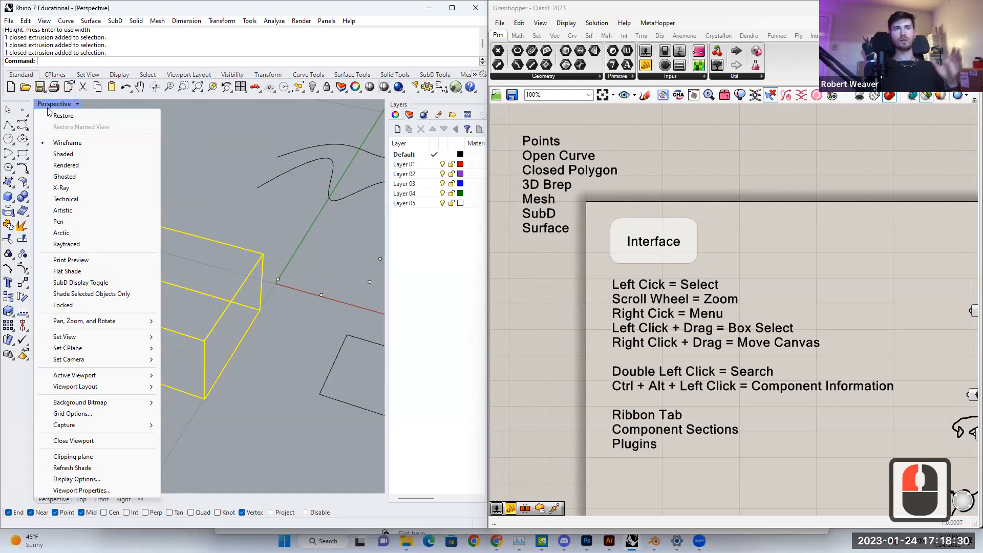
{"action": "left_click", "coordinate": [62, 116]}
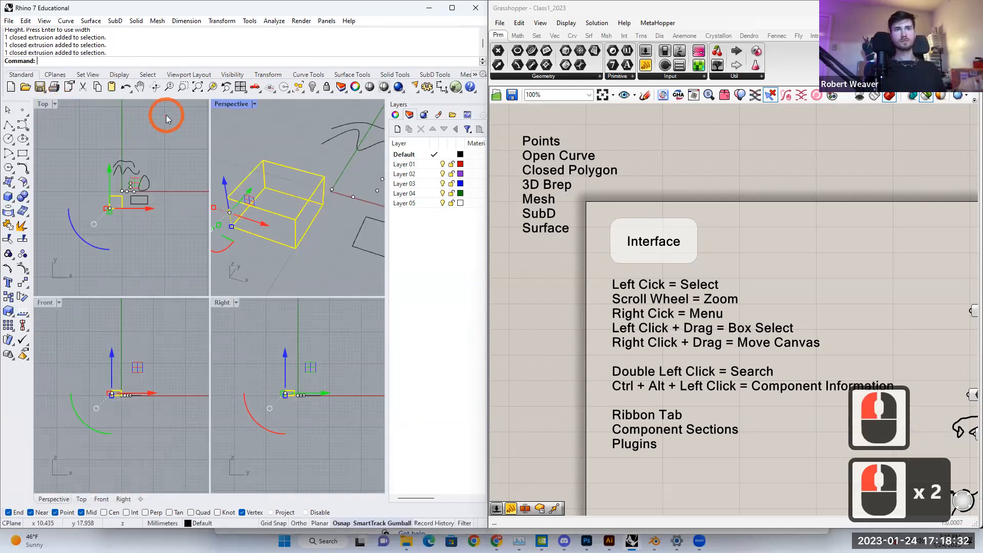
{"action": "double_click", "coordinate": [233, 106]}
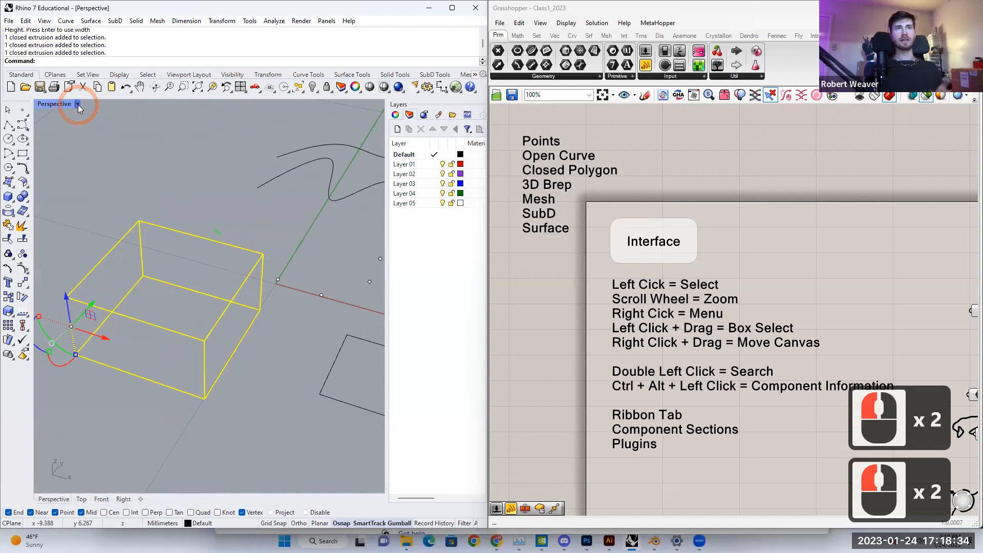
Step: Set the Perspective viewport's display mode to Shaded and deselect the box
{"action": "left_click", "coordinate": [78, 105]}
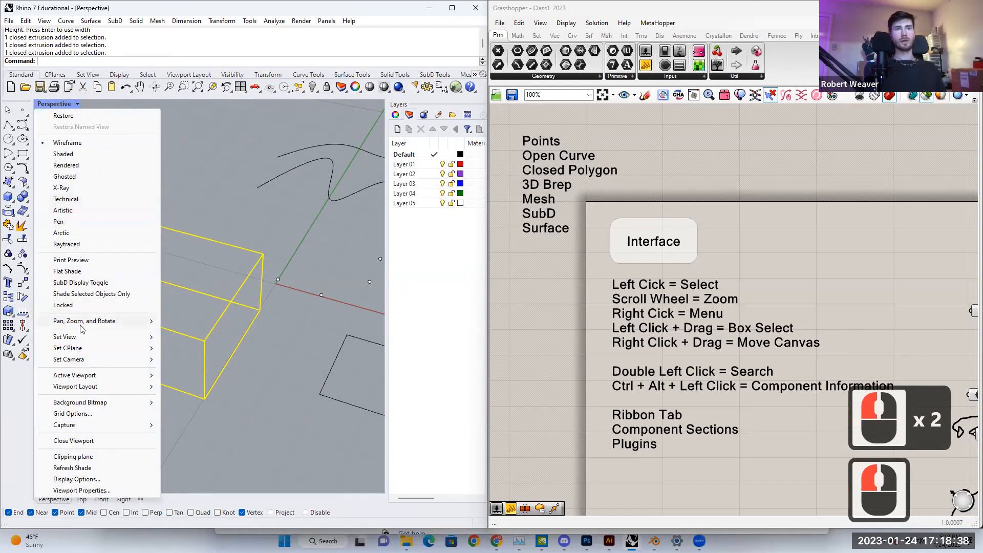
{"action": "mouse_move", "coordinate": [108, 328]}
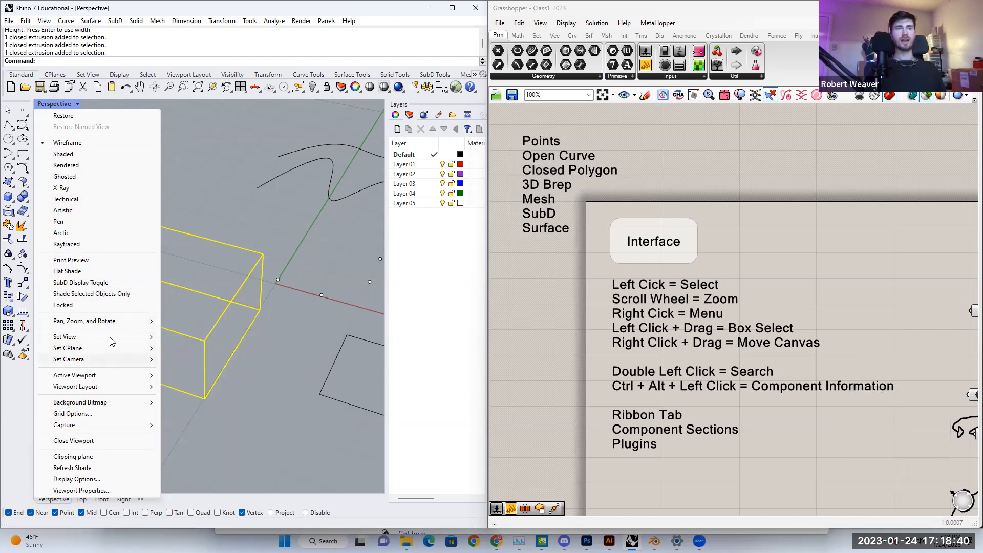
{"action": "left_click", "coordinate": [105, 152]}
{"action": "left_click", "coordinate": [197, 194]}
{"action": "right_click_drag", "start_coordinate": [202, 232], "coordinate": [215, 289]}
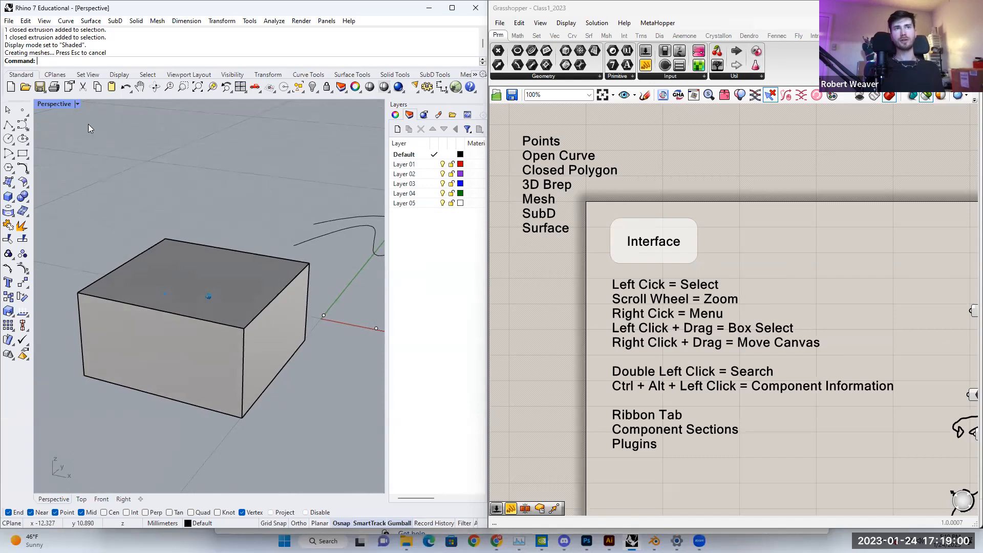
Step: Select the shaded box by picking its top face
{"action": "left_click", "coordinate": [78, 104]}
{"action": "left_click", "coordinate": [241, 170]}
{"action": "left_click", "coordinate": [235, 283]}
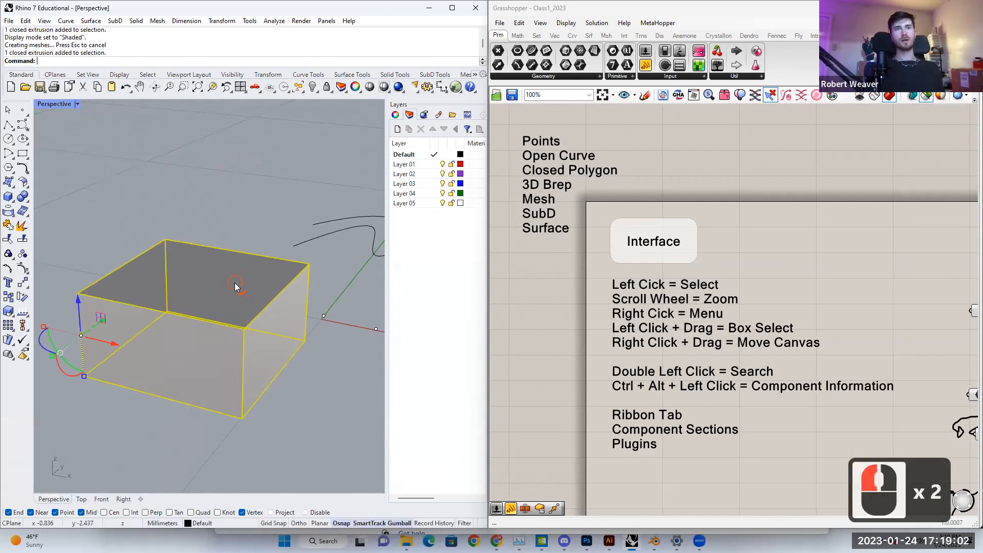
{"action": "left_click", "coordinate": [235, 283]}
Step: Switch the Perspective viewport to Wireframe and back to Shaded, and clear the box selection
{"action": "left_click", "coordinate": [74, 105]}
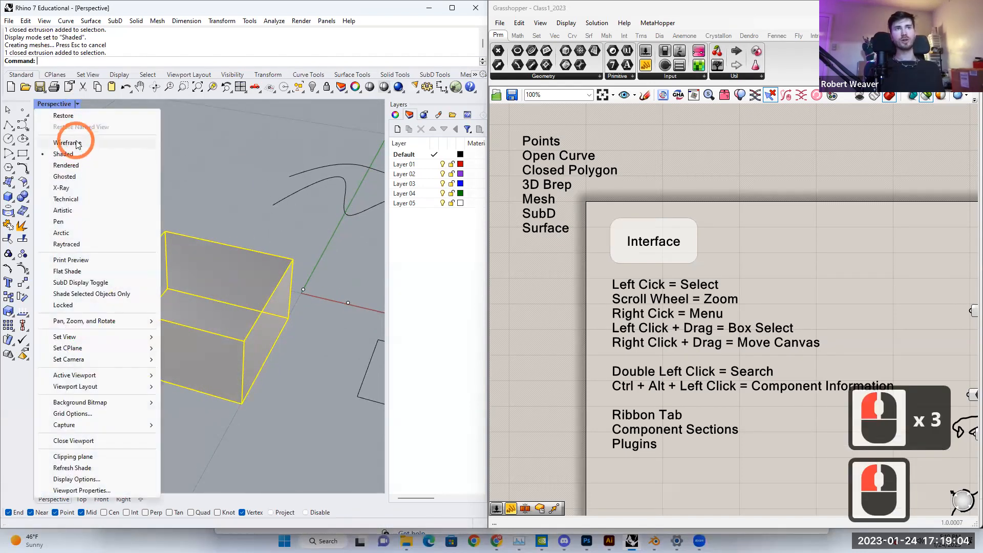
{"action": "left_click", "coordinate": [77, 144]}
{"action": "left_click", "coordinate": [77, 104]}
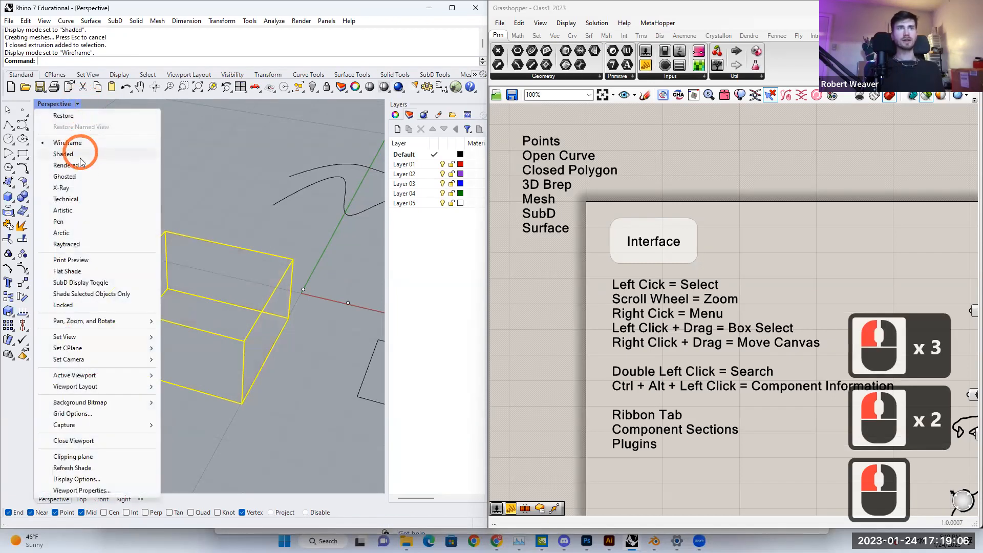
{"action": "left_click", "coordinate": [82, 149]}
{"action": "left_click", "coordinate": [215, 188]}
{"action": "mouse_move", "coordinate": [216, 189]}
{"action": "right_mouse_down"}
{"action": "mouse_move", "coordinate": [221, 346]}
{"action": "mouse_move", "coordinate": [273, 294]}
{"action": "right_mouse_up"}
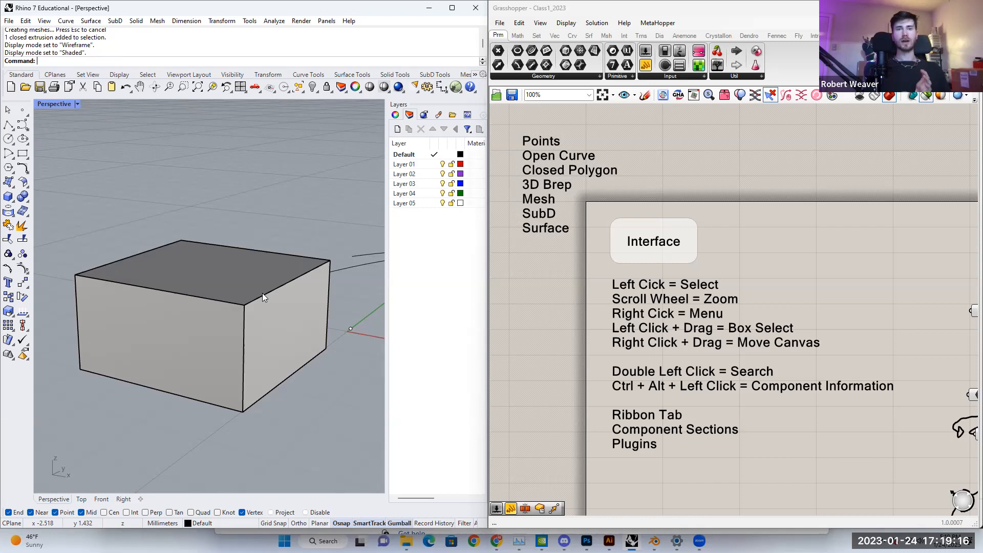
Step: Select the shaded box by its top face and by its side face, clearing the selection each time
{"action": "right_click_drag", "start_coordinate": [262, 293], "coordinate": [236, 276]}
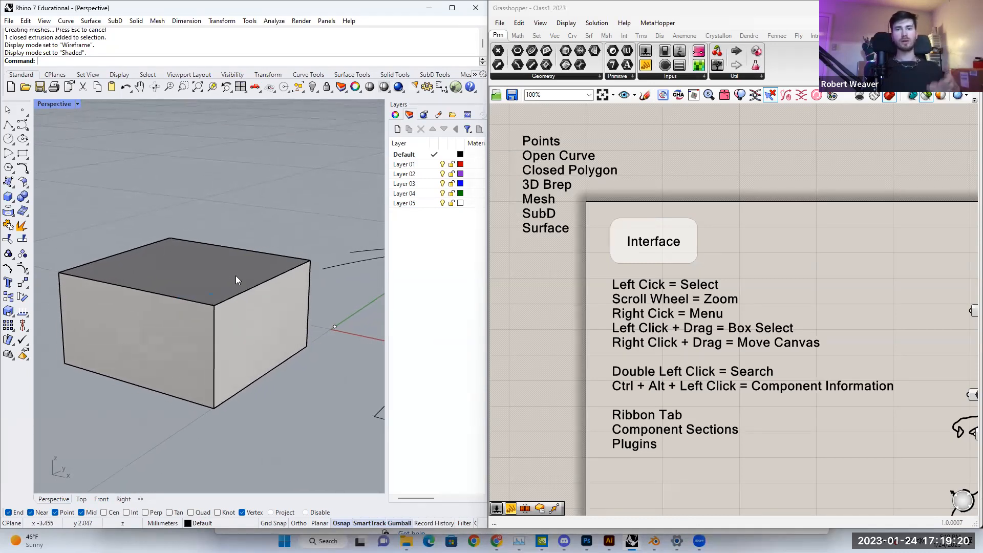
{"action": "left_click", "coordinate": [238, 279]}
{"action": "left_click", "coordinate": [254, 220]}
{"action": "right_click_drag", "start_coordinate": [254, 221], "coordinate": [301, 364]}
{"action": "left_click", "coordinate": [279, 316]}
{"action": "left_click", "coordinate": [301, 365]}
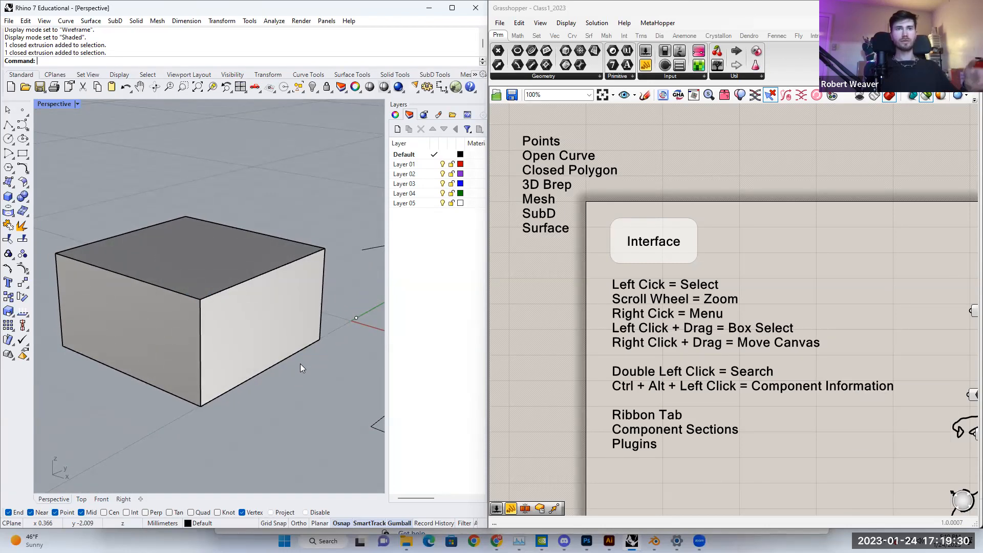
{"action": "left_click", "coordinate": [284, 305]}
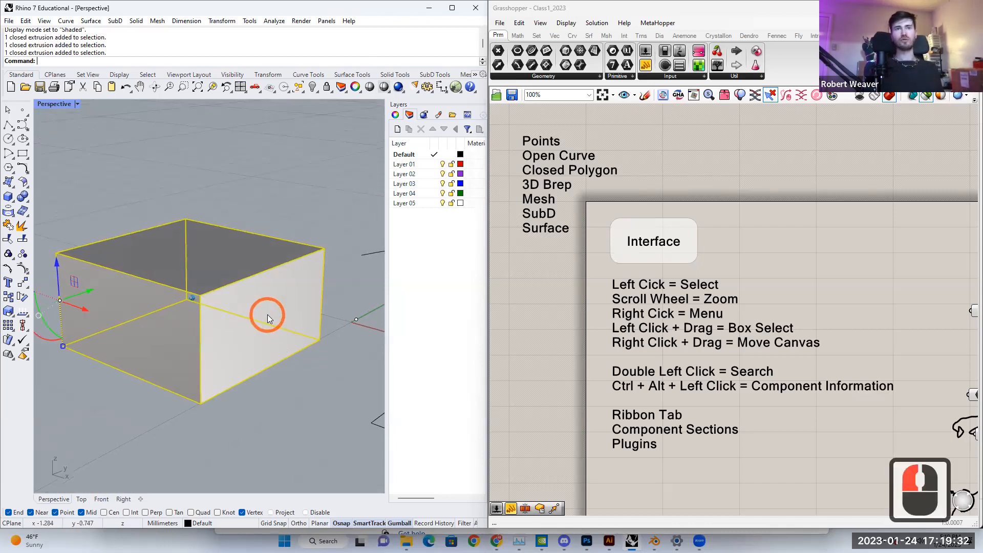
{"action": "left_click", "coordinate": [282, 207]}
{"action": "right_click_drag", "start_coordinate": [216, 331], "coordinate": [287, 342]}
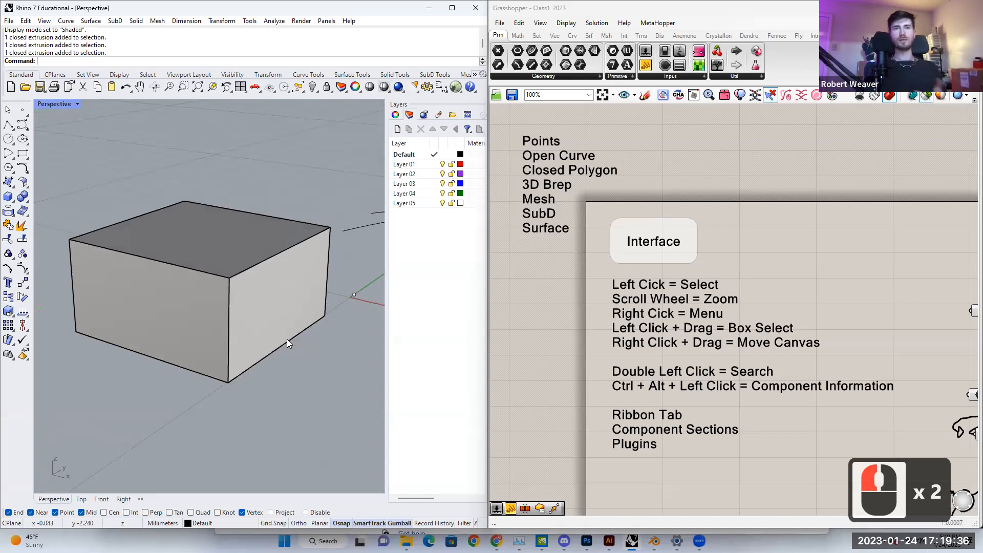
Step: Select the box by its lower front edge and view it from another side
{"action": "left_click", "coordinate": [287, 340]}
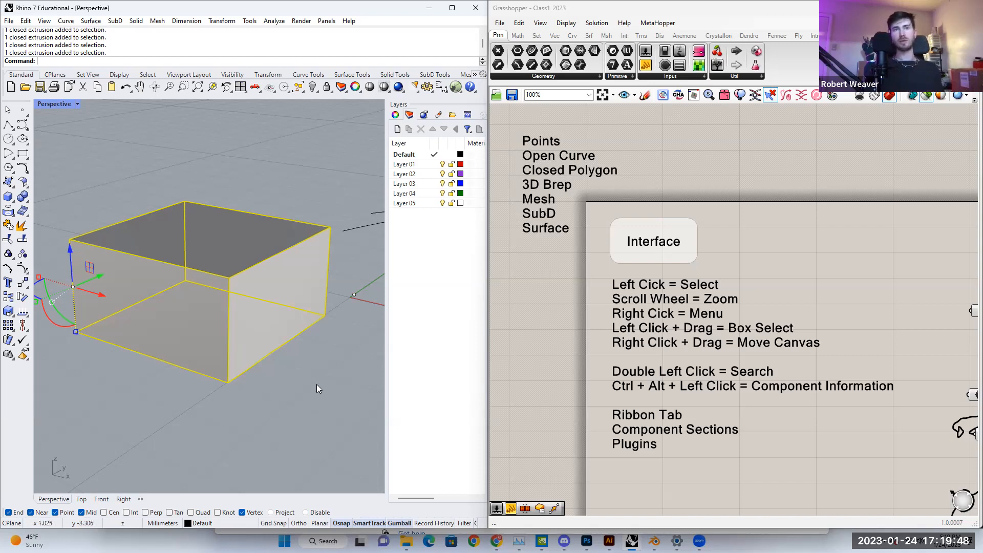
{"action": "left_click", "coordinate": [279, 369]}
{"action": "right_click_drag", "start_coordinate": [260, 356], "coordinate": [259, 319]}
{"action": "left_click", "coordinate": [259, 319]}
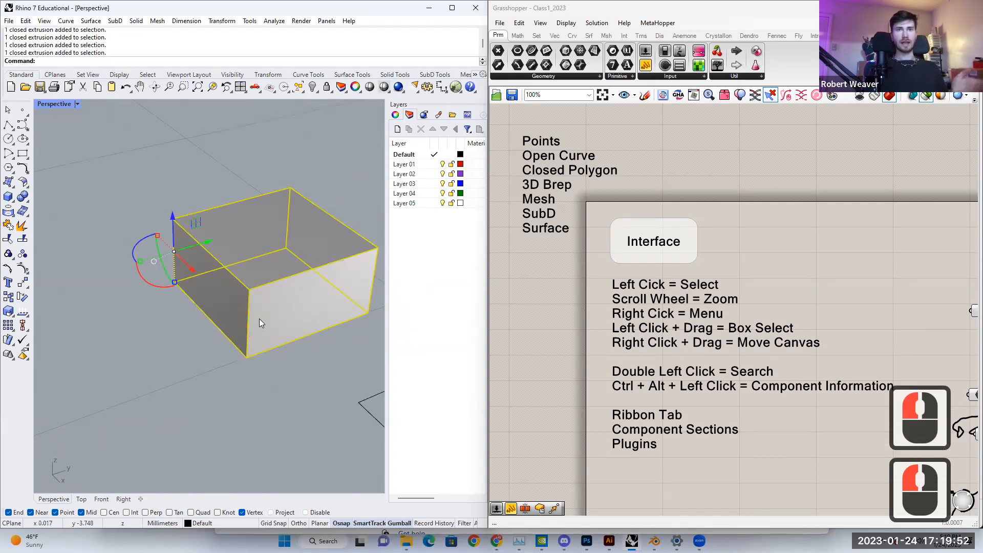
{"action": "type", "text": "mesh"}
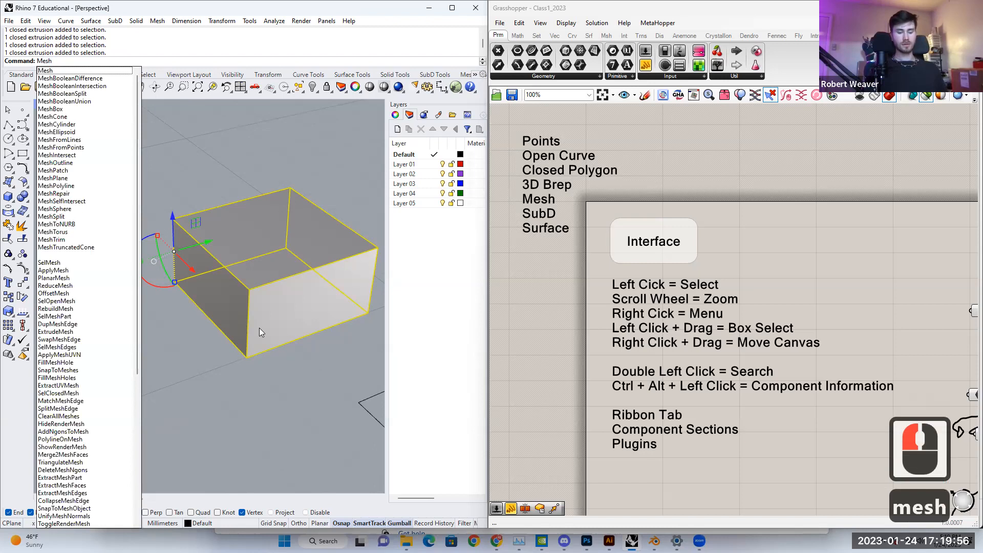
{"action": "left_click", "coordinate": [236, 171]}
{"action": "left_click", "coordinate": [7, 199]}
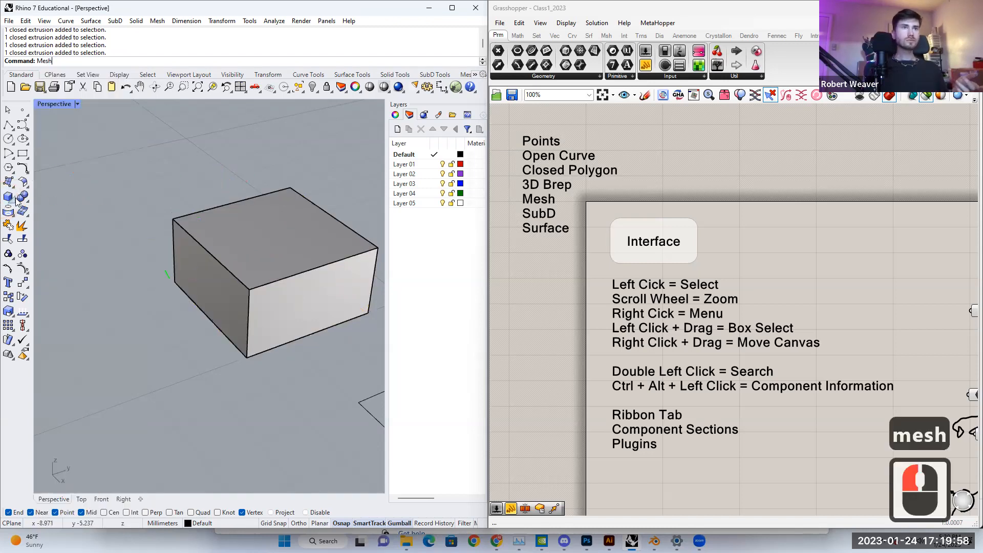
{"action": "left_click", "coordinate": [29, 218]}
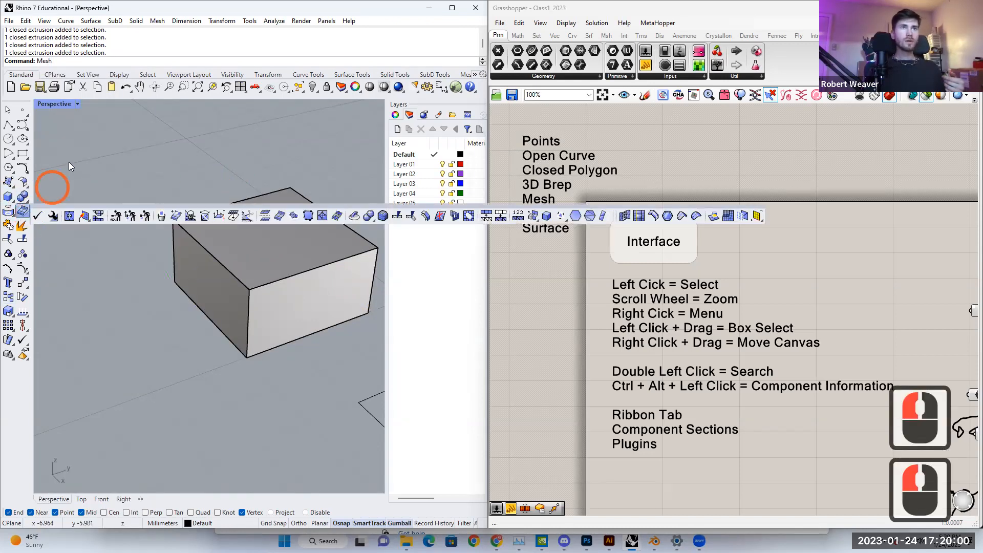
{"action": "left_click", "coordinate": [69, 161]}
Step: Select the box by its top face, clear the selection and pick the box again
{"action": "left_click", "coordinate": [244, 237]}
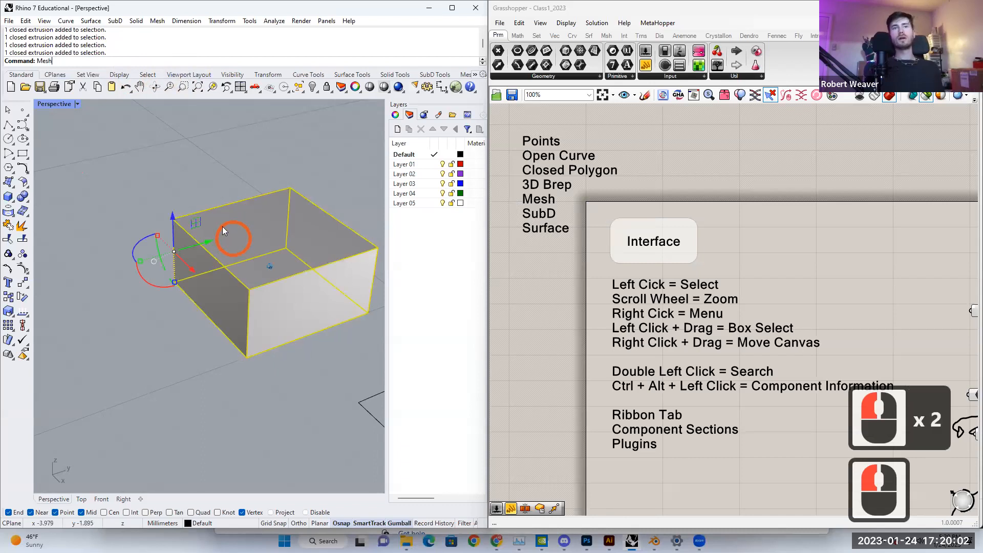
{"action": "scroll", "coordinate": [223, 226], "scroll_direction": "down", "scroll_amount": 2}
{"action": "left_click", "coordinate": [205, 180]}
{"action": "left_click", "coordinate": [248, 252]}
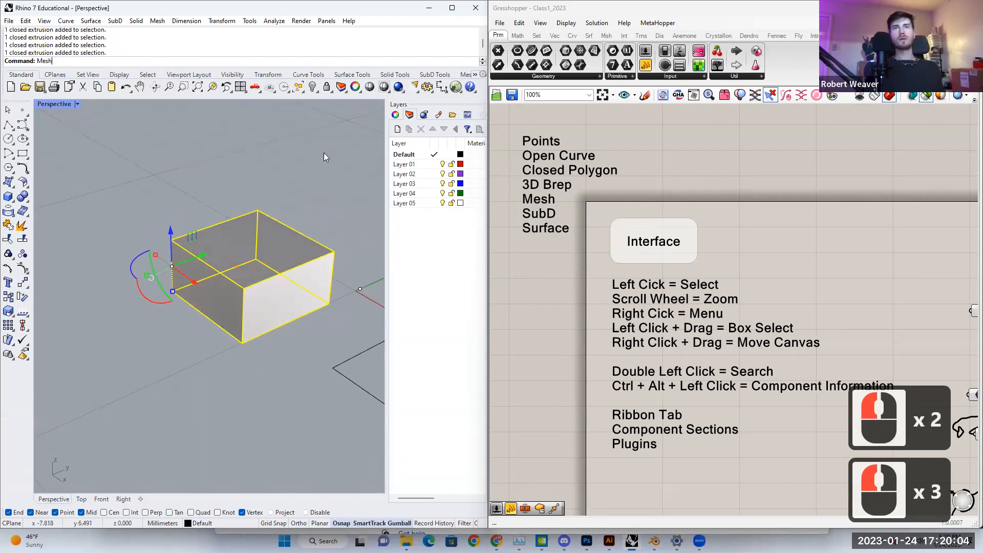
{"action": "left_click", "coordinate": [380, 75]}
{"action": "left_click", "coordinate": [21, 74]}
Step: Toggle the box's selection with further picks on empty space and the box, leaving it selected
{"action": "left_click", "coordinate": [193, 188]}
{"action": "left_click", "coordinate": [252, 237]}
{"action": "left_click", "coordinate": [251, 247]}
{"action": "right_click_drag", "start_coordinate": [251, 247], "coordinate": [266, 261]}
{"action": "left_click", "coordinate": [255, 198]}
{"action": "left_click", "coordinate": [214, 241]}
{"action": "right_click_drag", "start_coordinate": [102, 250], "coordinate": [205, 331], "text": "shift"}
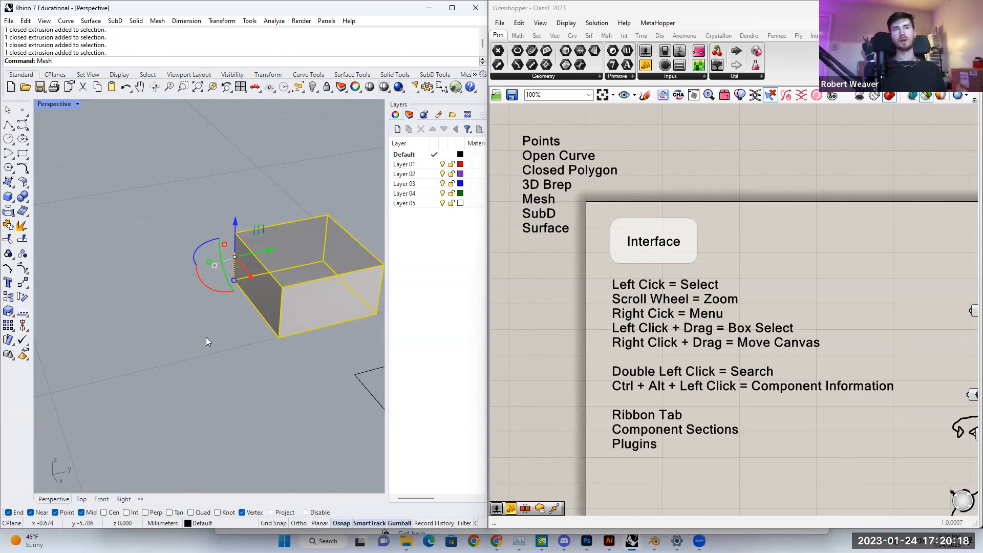
{"action": "left_click", "coordinate": [206, 337]}
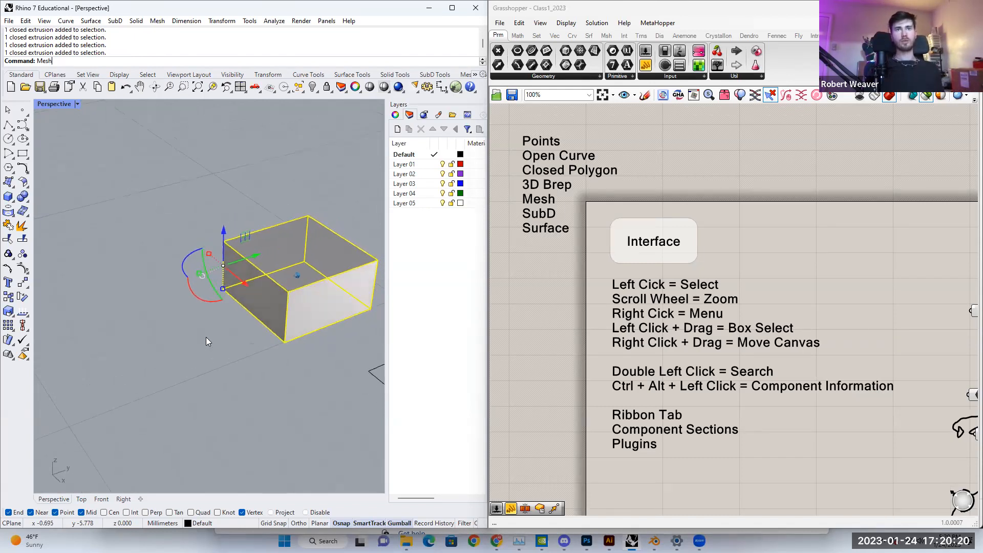
{"action": "left_click", "coordinate": [212, 287]}
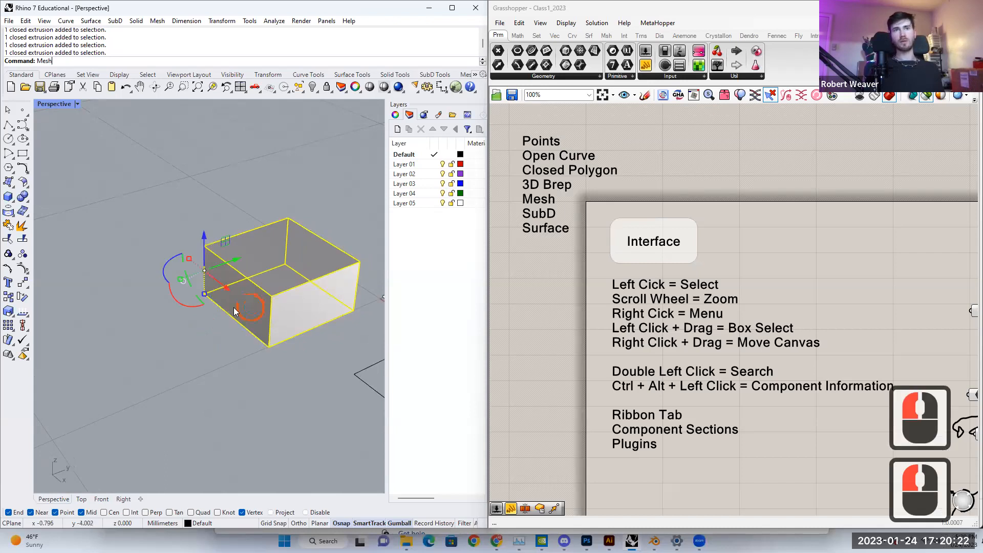
Step: Try to enlarge the box uniformly in 3D with the Gumball scale handle, and undo the scaling
{"action": "left_click_drag", "start_coordinate": [177, 271], "coordinate": [136, 194], "text": "shift"}
{"action": "left_click", "coordinate": [137, 194]}
{"action": "left_click", "coordinate": [279, 267]}
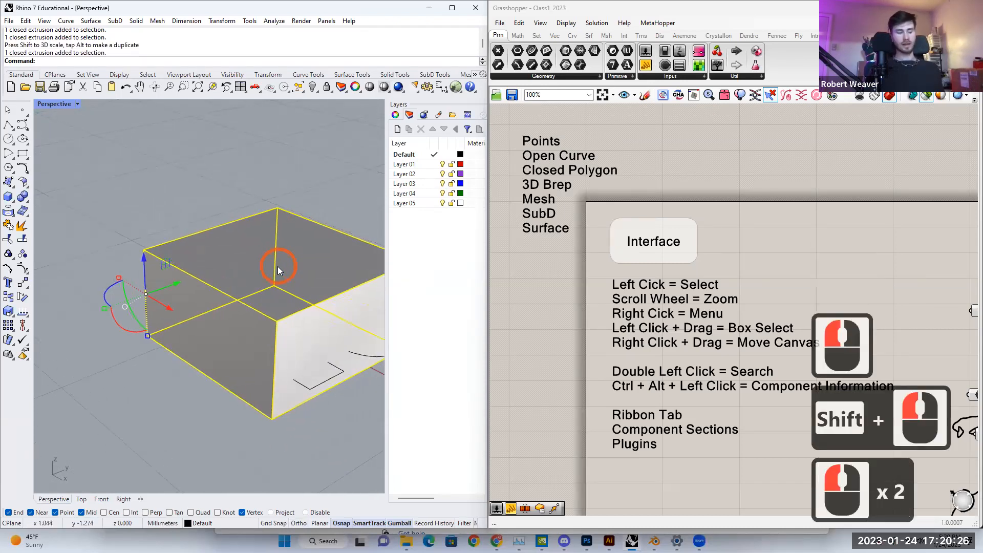
{"action": "key", "text": "ctrl+z"}
{"action": "left_click", "coordinate": [232, 297]}
{"action": "scroll", "coordinate": [235, 298], "scroll_direction": "up", "scroll_amount": 3}
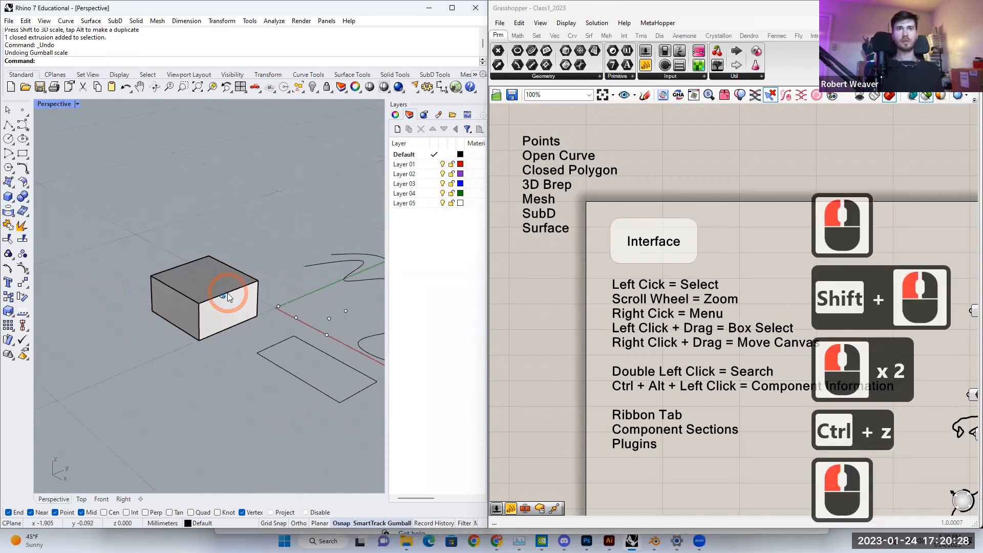
Step: Pick the box by its front side face twice, deselecting it after each pick
{"action": "right_click_drag", "start_coordinate": [235, 298], "coordinate": [254, 297]}
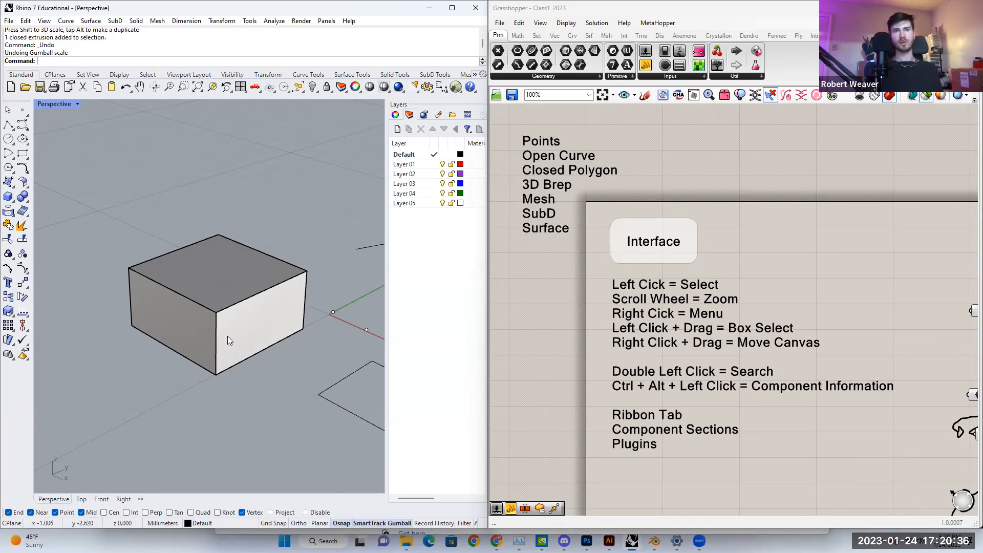
{"action": "left_click", "coordinate": [227, 336]}
{"action": "left_click", "coordinate": [277, 373]}
{"action": "right_click_drag", "start_coordinate": [277, 374], "coordinate": [270, 387]}
{"action": "left_click", "coordinate": [226, 311]}
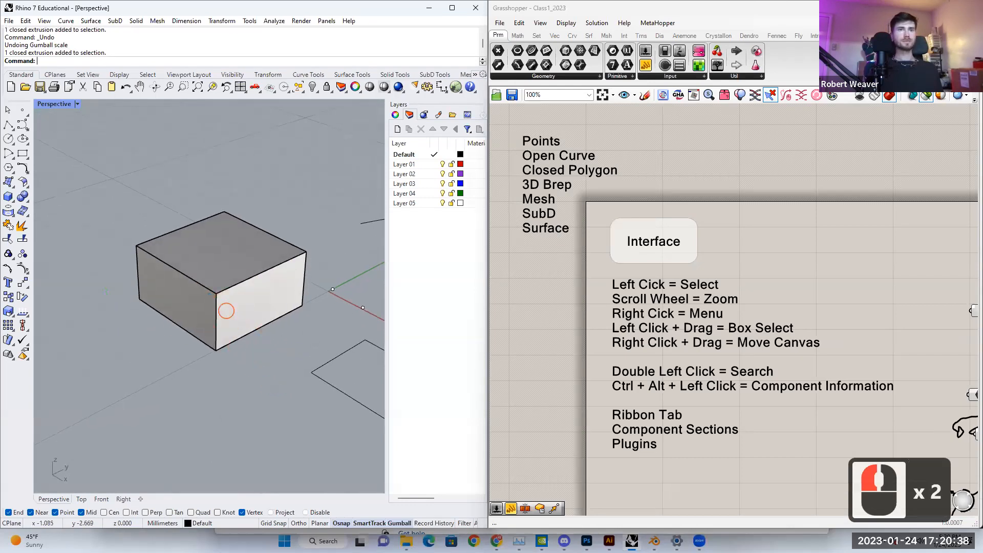
{"action": "right_click_drag", "start_coordinate": [251, 333], "coordinate": [263, 336]}
{"action": "left_click", "coordinate": [263, 337]}
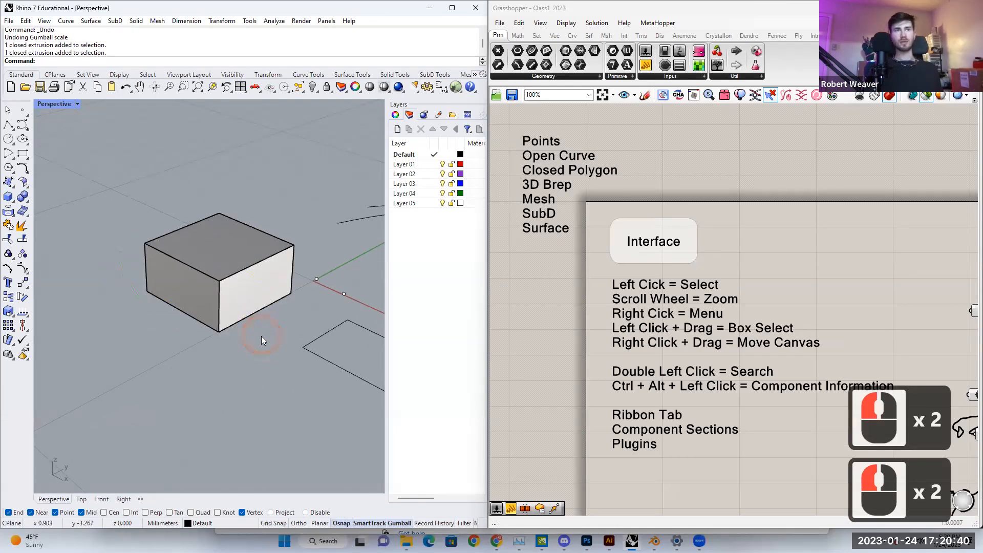
Step: Pick the box by its front face from a rotated view and clear the selection
{"action": "mouse_move", "coordinate": [261, 337]}
{"action": "right_mouse_down"}
{"action": "mouse_move", "coordinate": [218, 293]}
{"action": "mouse_move", "coordinate": [205, 312]}
{"action": "right_mouse_up"}
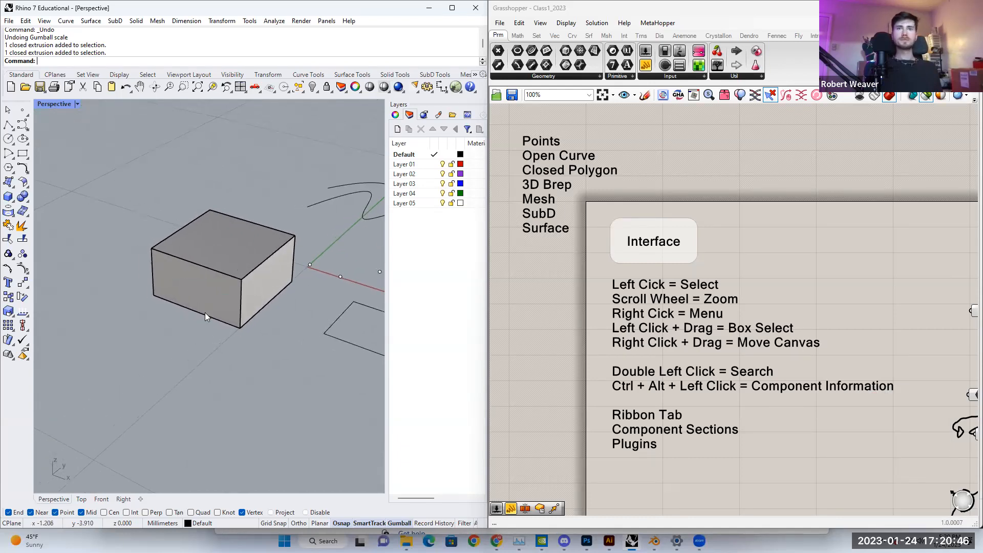
{"action": "left_click", "coordinate": [181, 327]}
{"action": "left_click", "coordinate": [188, 287]}
{"action": "left_click", "coordinate": [110, 221]}
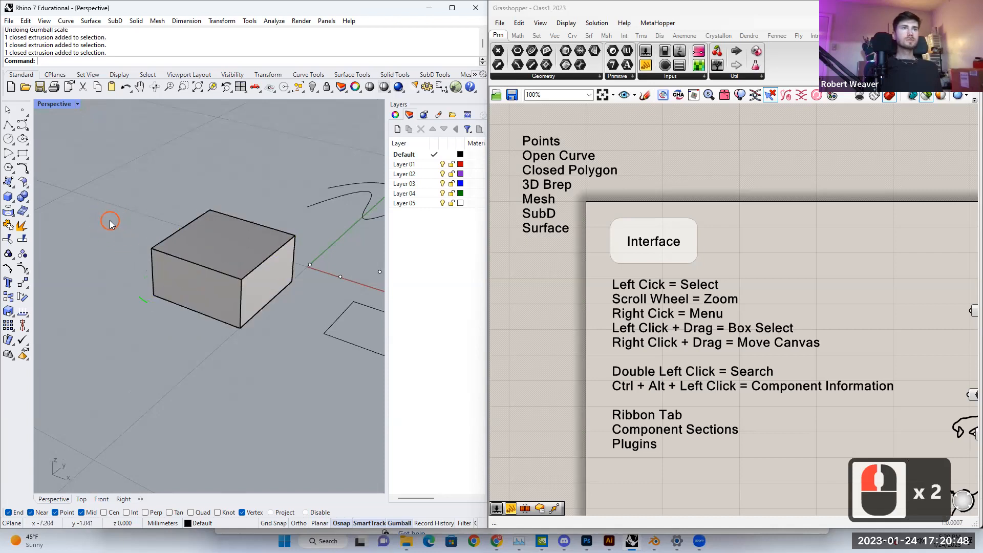
{"action": "right_click_drag", "start_coordinate": [45, 210], "coordinate": [57, 214]}
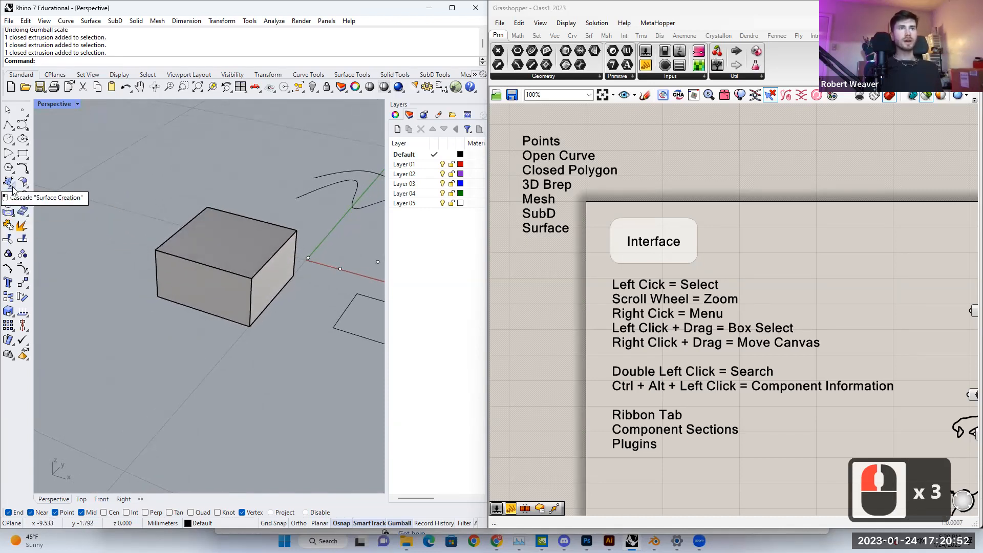
Step: Create a four-sided surface from four corner points in front of the box
{"action": "left_click", "coordinate": [13, 188]}
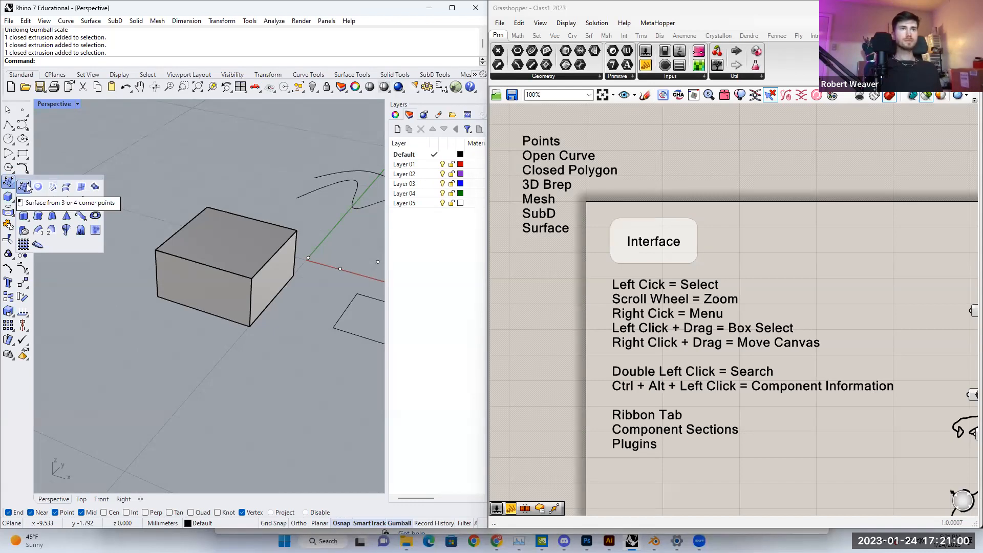
{"action": "left_click", "coordinate": [26, 186]}
{"action": "left_click", "coordinate": [135, 320]}
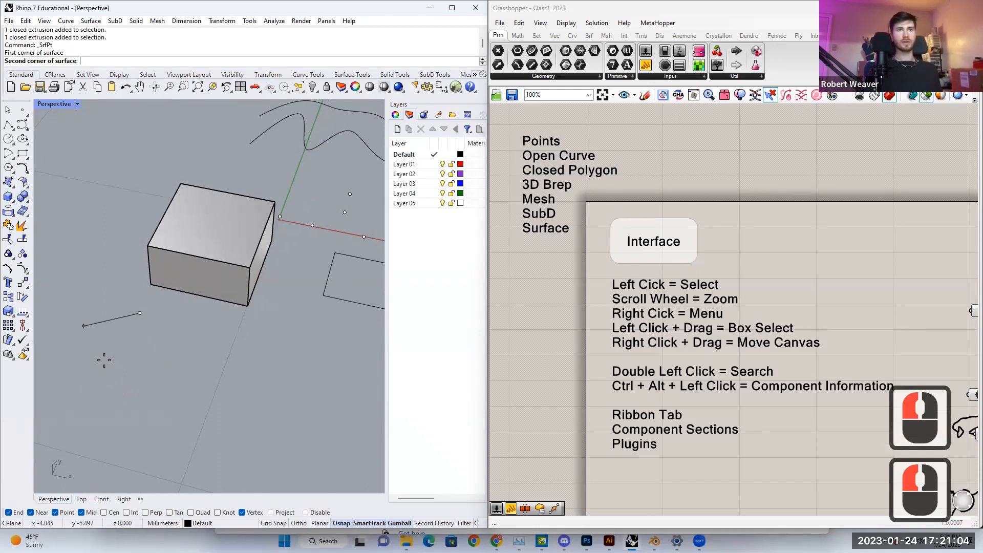
{"action": "left_click", "coordinate": [103, 389]}
{"action": "left_click", "coordinate": [201, 417]}
{"action": "left_click", "coordinate": [234, 340]}
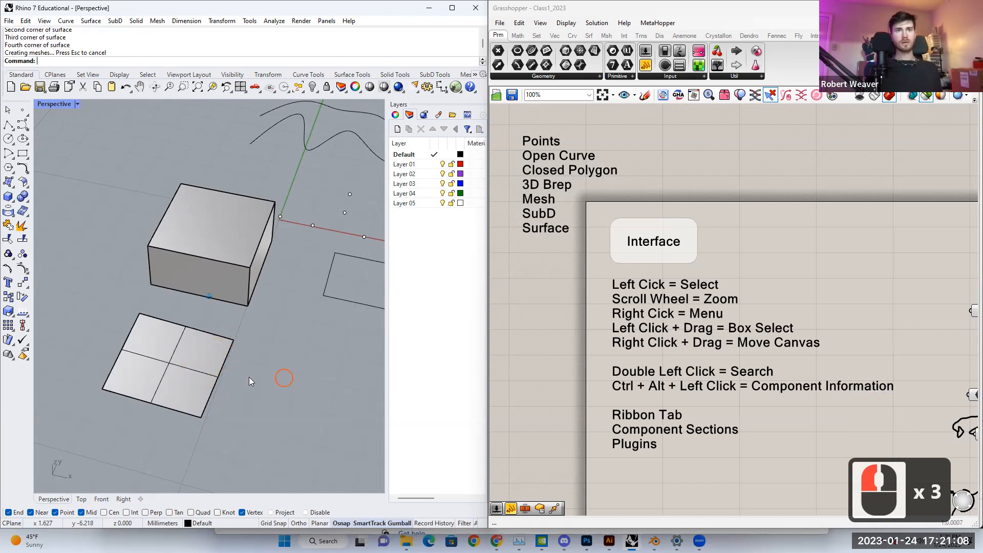
Step: Pick the new four-corner surface twice up close, deselecting it after each pick
{"action": "scroll", "coordinate": [230, 378], "scroll_direction": "up", "scroll_amount": 2}
{"action": "right_click_drag", "start_coordinate": [211, 379], "coordinate": [183, 373]}
{"action": "left_click", "coordinate": [205, 366]}
{"action": "right_click_drag", "start_coordinate": [356, 403], "coordinate": [318, 397]}
{"action": "left_click", "coordinate": [335, 381]}
{"action": "left_click", "coordinate": [215, 364]}
{"action": "left_click", "coordinate": [317, 397]}
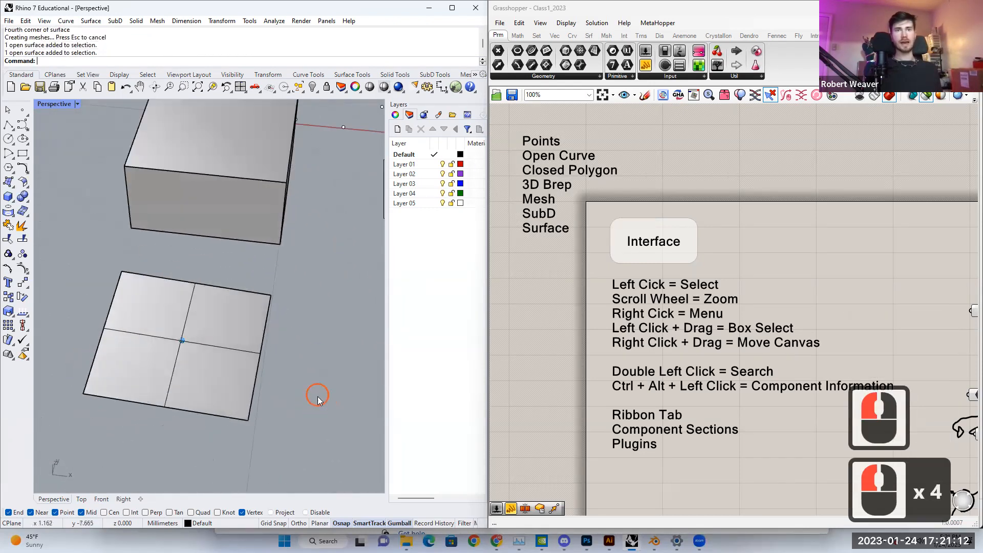
Step: Pick the flat surface three more times while viewing it from a lower angle, clearing the selection each time
{"action": "left_click", "coordinate": [228, 375]}
{"action": "right_click_drag", "start_coordinate": [265, 372], "coordinate": [275, 350]}
{"action": "left_click", "coordinate": [302, 399]}
{"action": "left_click", "coordinate": [242, 333]}
{"action": "left_click", "coordinate": [281, 370]}
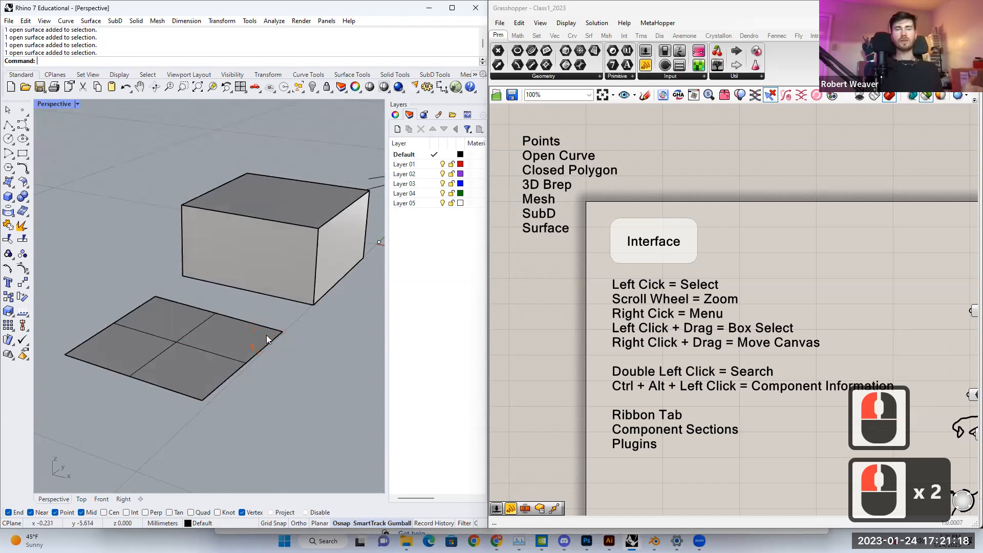
{"action": "left_click", "coordinate": [267, 337]}
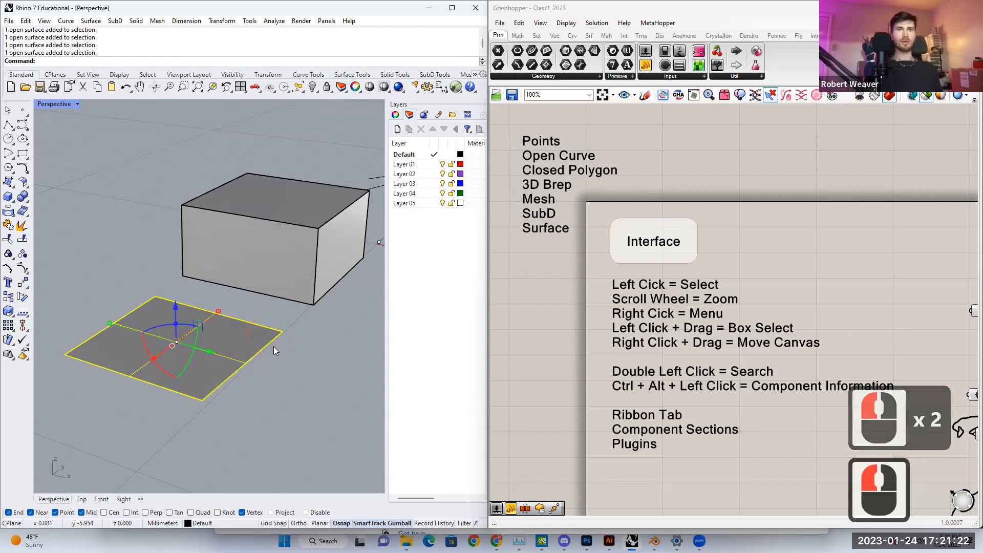
{"action": "left_click", "coordinate": [275, 346]}
Step: Show the flat surface's control points and raise the corner point nearest the box's front corner
{"action": "left_click", "coordinate": [232, 336]}
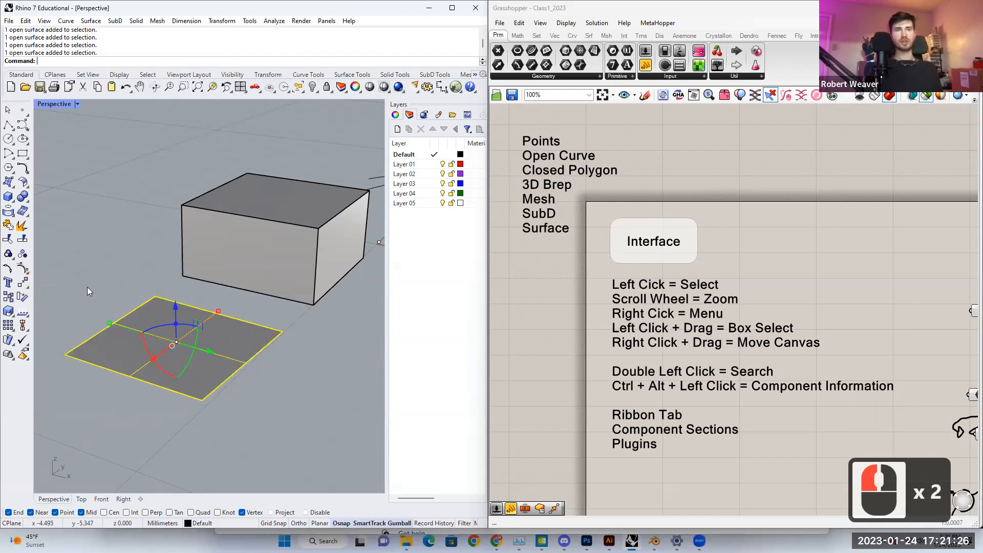
{"action": "left_click", "coordinate": [23, 268]}
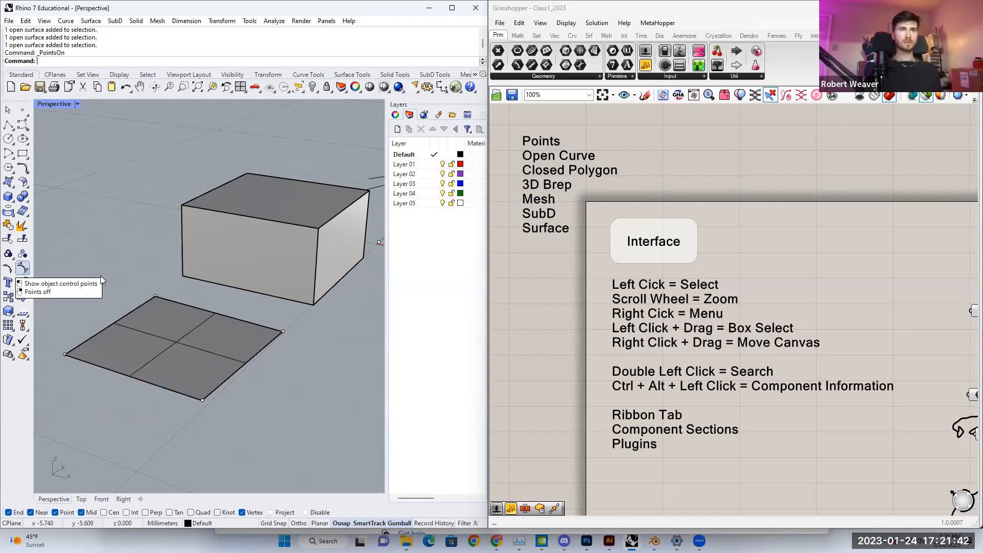
{"action": "left_click_drag", "start_coordinate": [283, 334], "coordinate": [280, 253]}
{"action": "left_click", "coordinate": [129, 235]}
{"action": "left_click", "coordinate": [99, 238]}
Step: Stretch the surface by pulling its front corner control point outward, away from the box
{"action": "right_click_drag", "start_coordinate": [226, 348], "coordinate": [298, 331]}
{"action": "left_click", "coordinate": [271, 375]}
{"action": "left_click_drag", "start_coordinate": [303, 316], "coordinate": [290, 416]}
{"action": "left_click", "coordinate": [307, 360]}
{"action": "right_click_drag", "start_coordinate": [307, 360], "coordinate": [246, 317]}
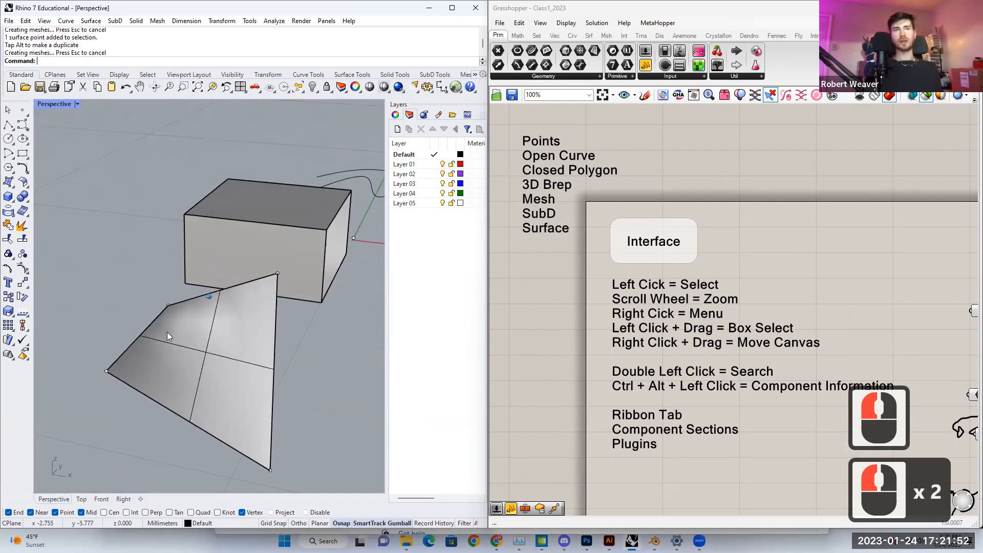
Step: Shift the surface's front corner control point sideways toward the neighbouring outer corner
{"action": "right_click_drag", "start_coordinate": [167, 332], "coordinate": [248, 295]}
{"action": "right_click_drag", "start_coordinate": [248, 410], "coordinate": [193, 330]}
{"action": "right_click_drag", "start_coordinate": [250, 317], "coordinate": [330, 444]}
{"action": "left_click", "coordinate": [277, 437]}
{"action": "left_click_drag", "start_coordinate": [325, 432], "coordinate": [222, 436]}
{"action": "left_click", "coordinate": [296, 373]}
{"action": "right_click_drag", "start_coordinate": [295, 373], "coordinate": [245, 367]}
Step: Turn off the control points of the twisted surface and deselect it
{"action": "left_click", "coordinate": [194, 343]}
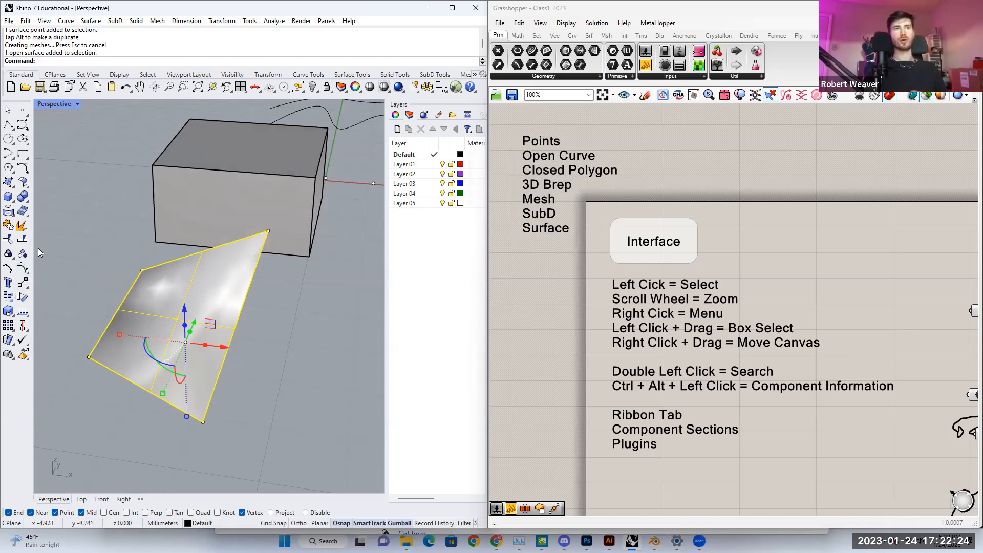
{"action": "right_click", "coordinate": [24, 270]}
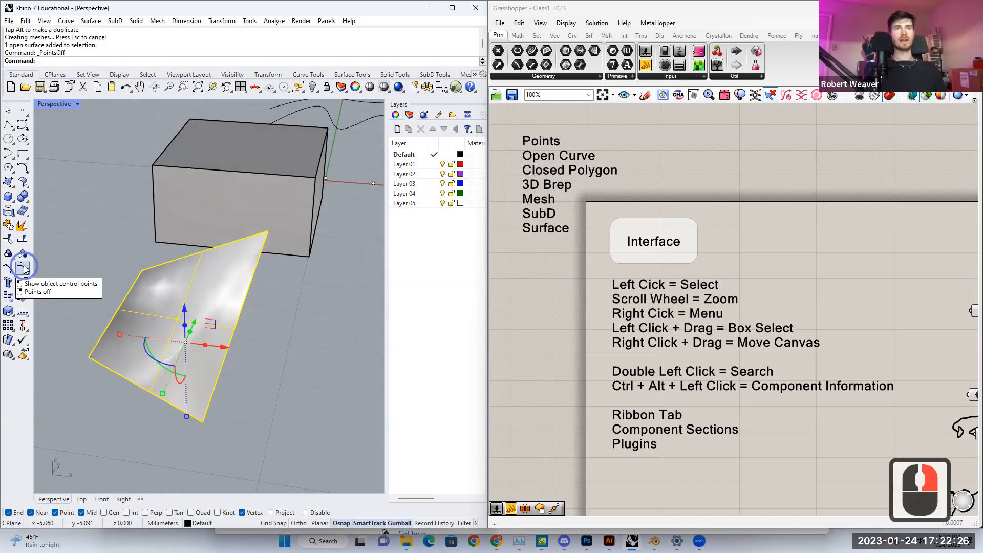
{"action": "left_click", "coordinate": [110, 246]}
Step: Pick the twisted surface as a whole several times, leaving it deselected
{"action": "left_click", "coordinate": [197, 334]}
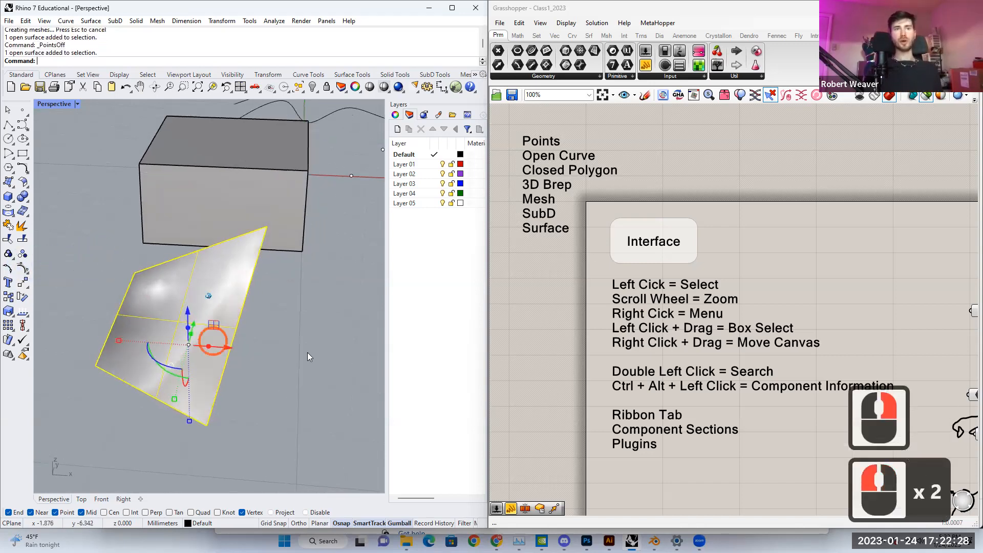
{"action": "left_click", "coordinate": [307, 352]}
{"action": "left_click", "coordinate": [196, 356]}
{"action": "left_click", "coordinate": [214, 437]}
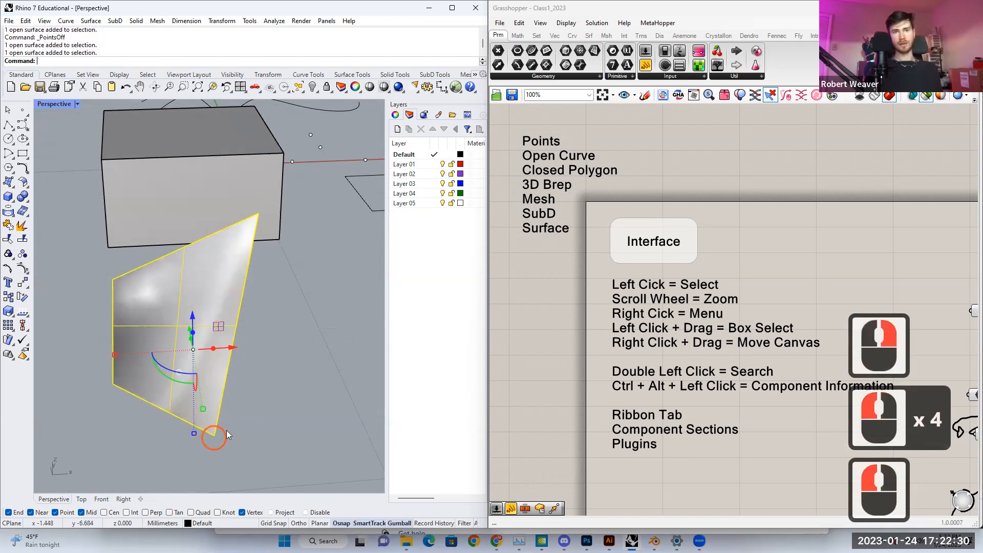
{"action": "left_click", "coordinate": [190, 405]}
{"action": "right_click_drag", "start_coordinate": [254, 391], "coordinate": [39, 269]}
{"action": "left_click", "coordinate": [89, 276]}
{"action": "scroll", "coordinate": [89, 277], "scroll_direction": "down", "scroll_amount": 5}
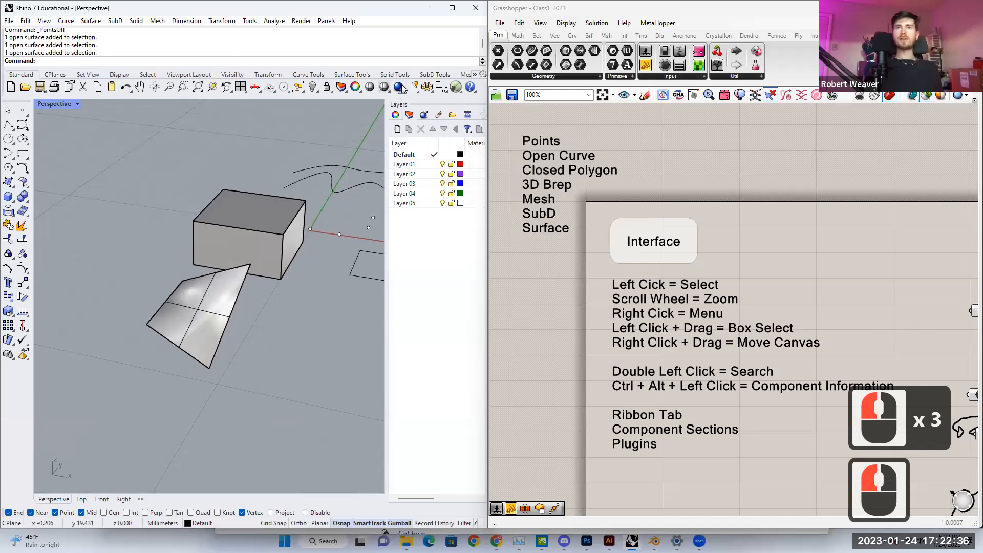
Step: Create a SubD box in front of the twisted surface, with X, Y and Z counts of 2
{"action": "left_click", "coordinate": [435, 75]}
{"action": "left_click", "coordinate": [259, 136]}
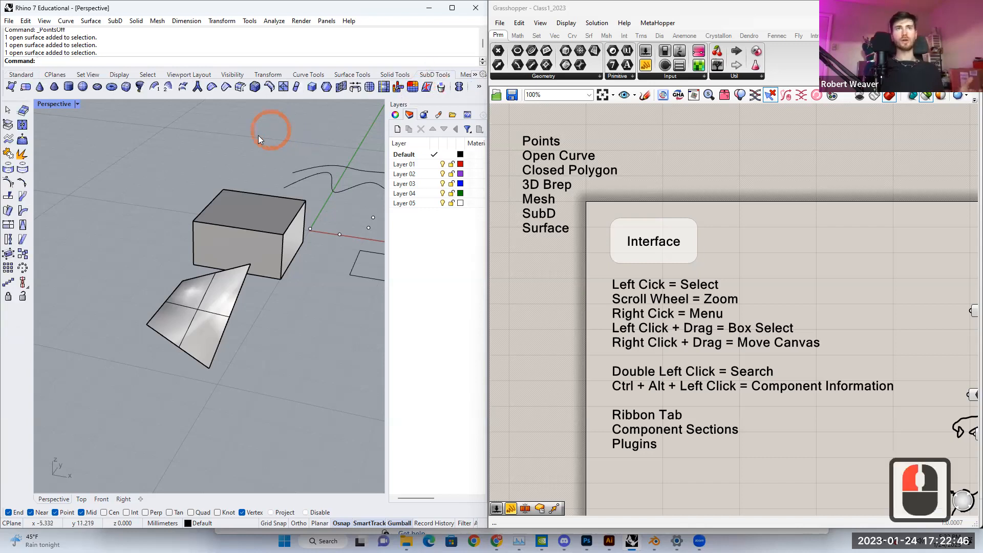
{"action": "right_click_drag", "start_coordinate": [146, 130], "coordinate": [138, 135]}
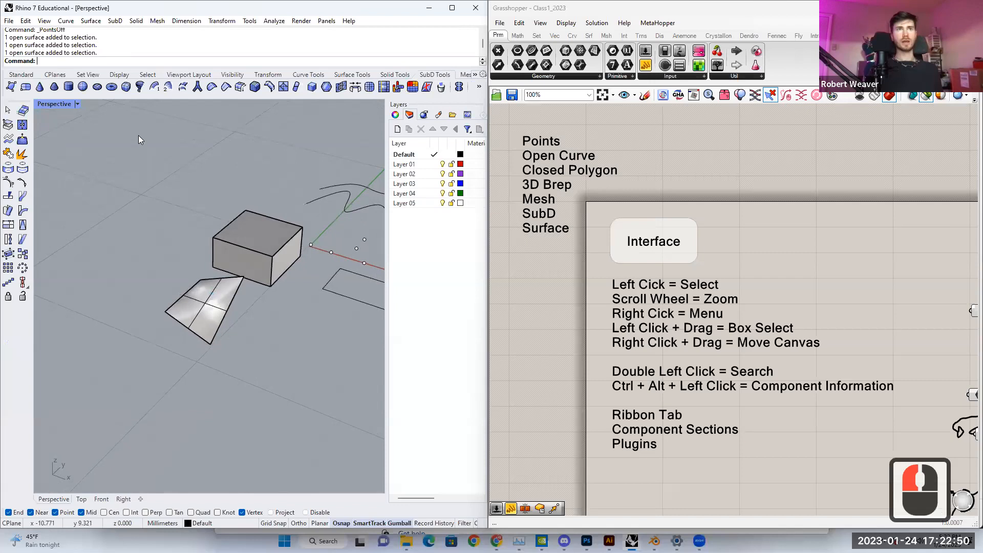
{"action": "left_click", "coordinate": [125, 87]}
{"action": "right_click_drag", "start_coordinate": [143, 380], "coordinate": [164, 342]}
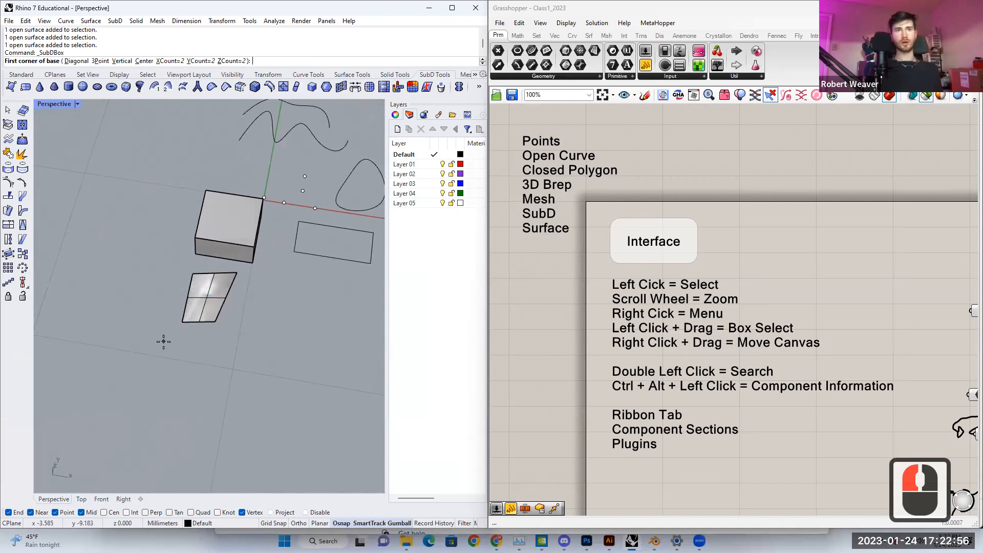
{"action": "left_click", "coordinate": [163, 341]}
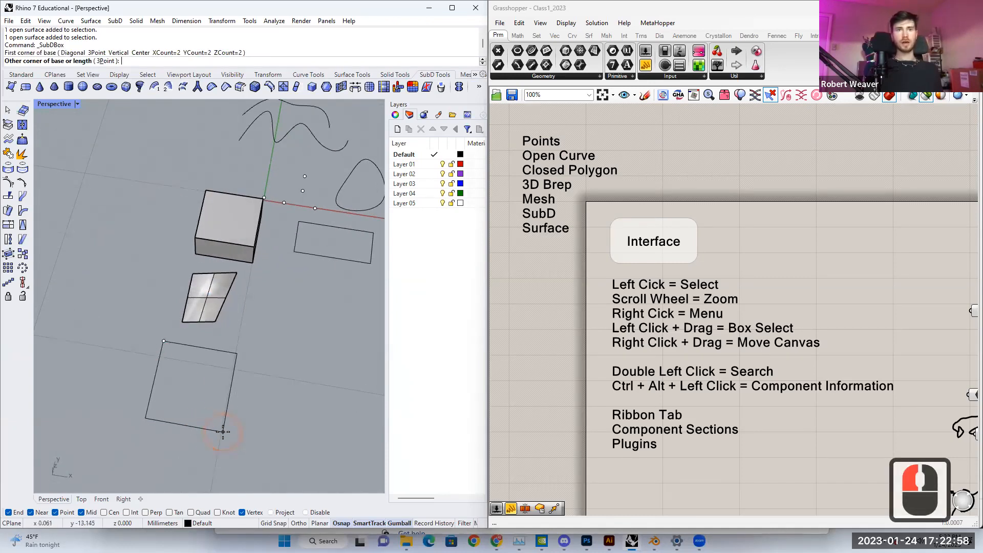
{"action": "left_click", "coordinate": [219, 464]}
{"action": "right_click_drag", "start_coordinate": [219, 463], "coordinate": [176, 317]}
{"action": "left_click", "coordinate": [157, 312]}
{"action": "scroll", "coordinate": [160, 314], "scroll_direction": "up", "scroll_amount": 2}
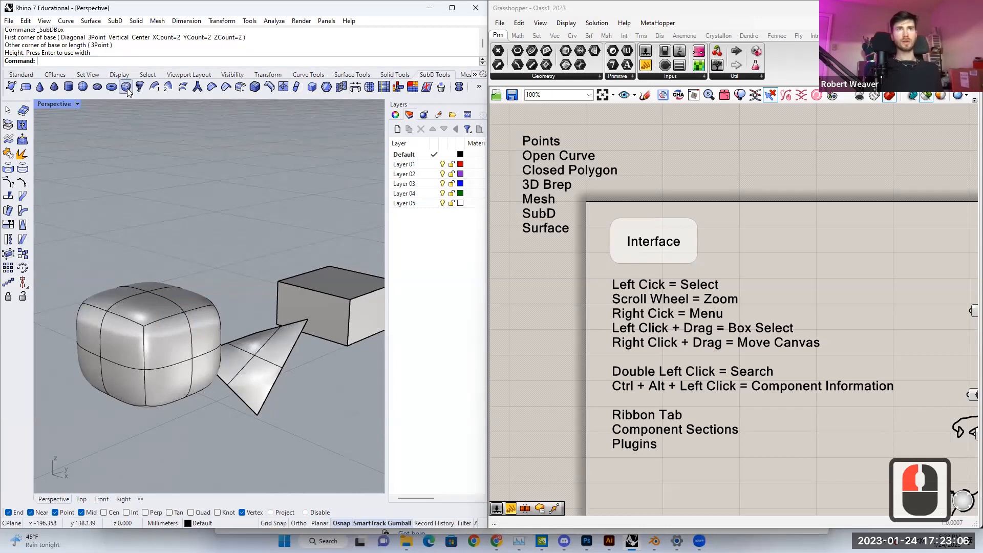
Step: Pick the extruded box and the SubD box in turn, clearing the selection after each pick
{"action": "right_click_drag", "start_coordinate": [161, 304], "coordinate": [288, 257]}
{"action": "left_click", "coordinate": [288, 256]}
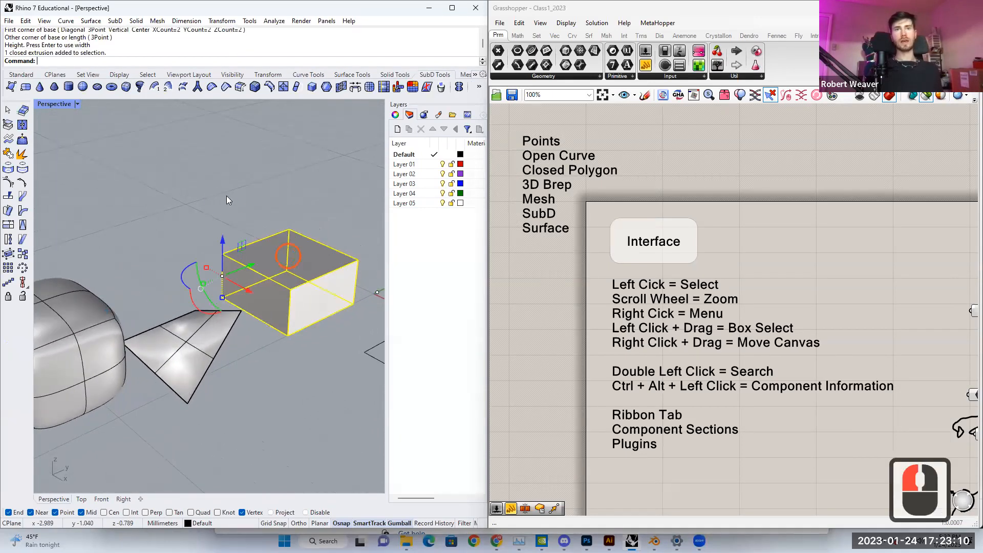
{"action": "left_click", "coordinate": [227, 196]}
{"action": "scroll", "coordinate": [314, 272], "scroll_direction": "down", "scroll_amount": 1}
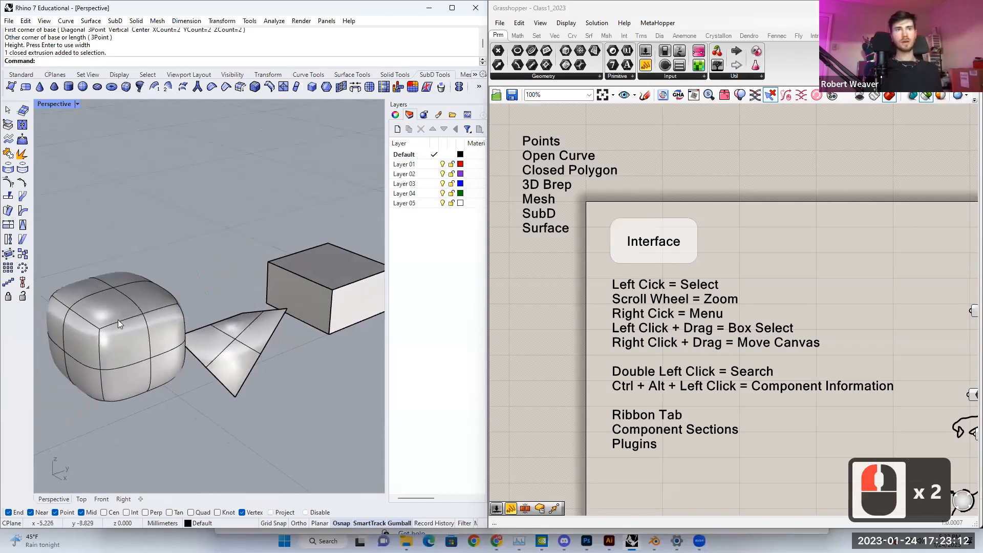
{"action": "left_click", "coordinate": [190, 256]}
{"action": "left_click", "coordinate": [180, 240]}
{"action": "right_click_drag", "start_coordinate": [179, 240], "coordinate": [207, 321]}
{"action": "left_click", "coordinate": [207, 320]}
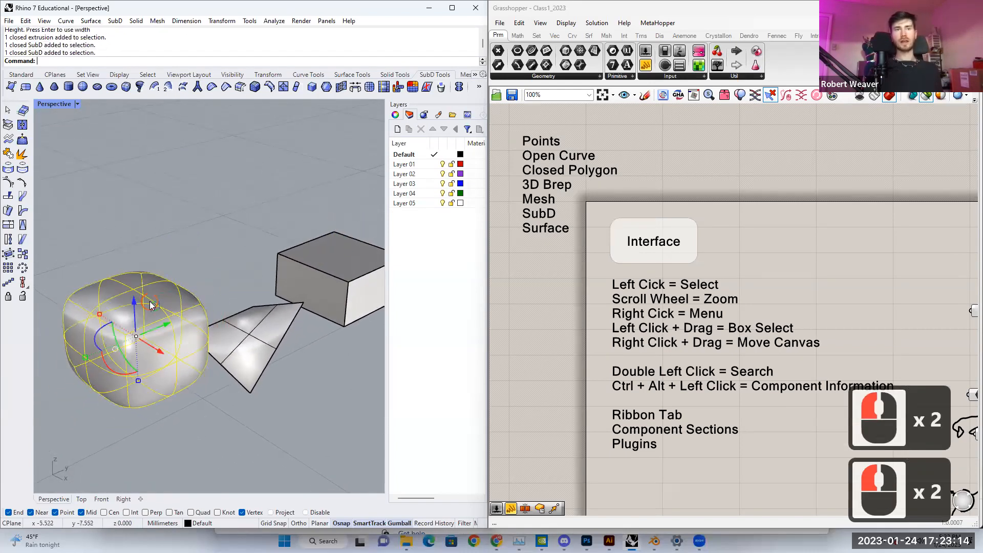
{"action": "left_click", "coordinate": [181, 245]}
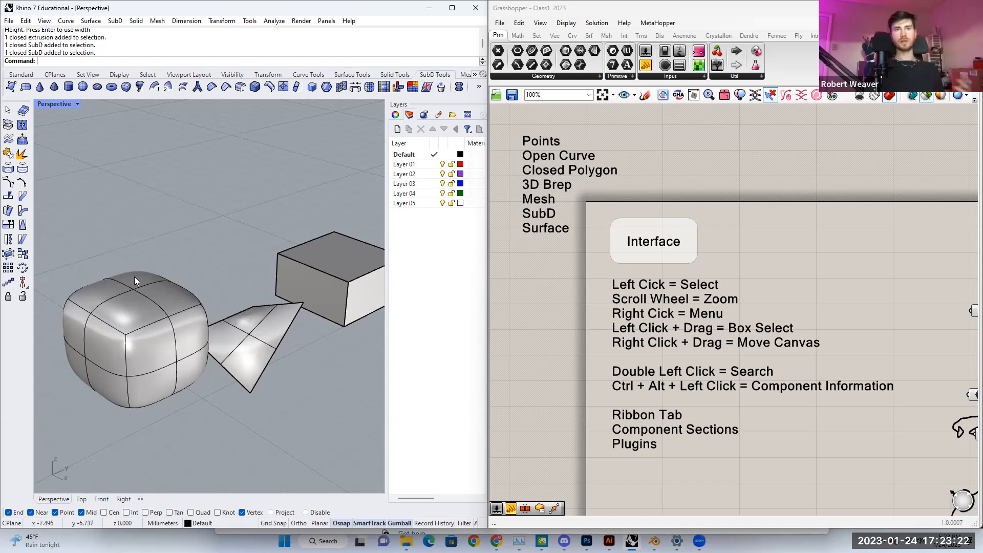
Step: Examine the SubD box's rounded form from several angles, picking and deselecting it as a whole
{"action": "right_click_drag", "start_coordinate": [150, 297], "coordinate": [152, 385]}
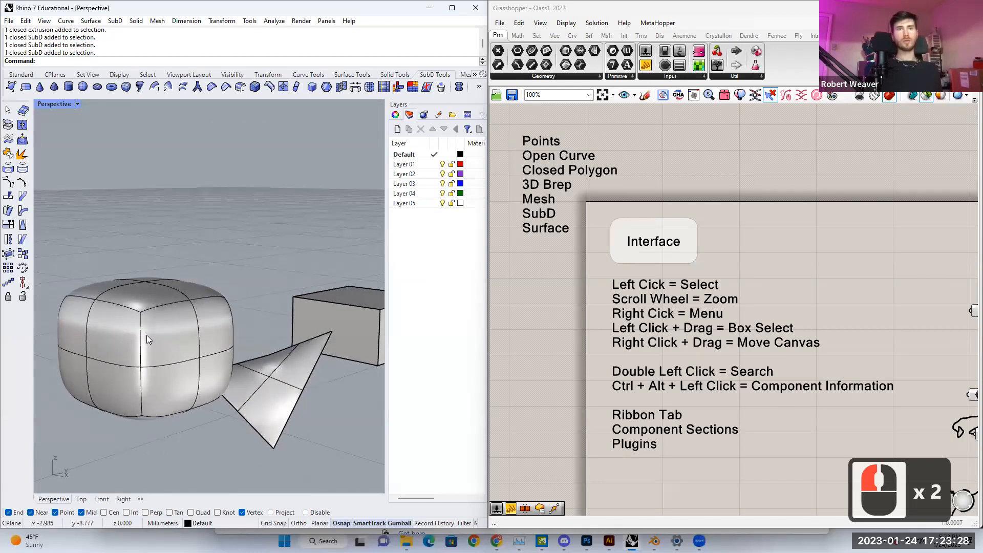
{"action": "right_click_drag", "start_coordinate": [200, 338], "coordinate": [161, 365]}
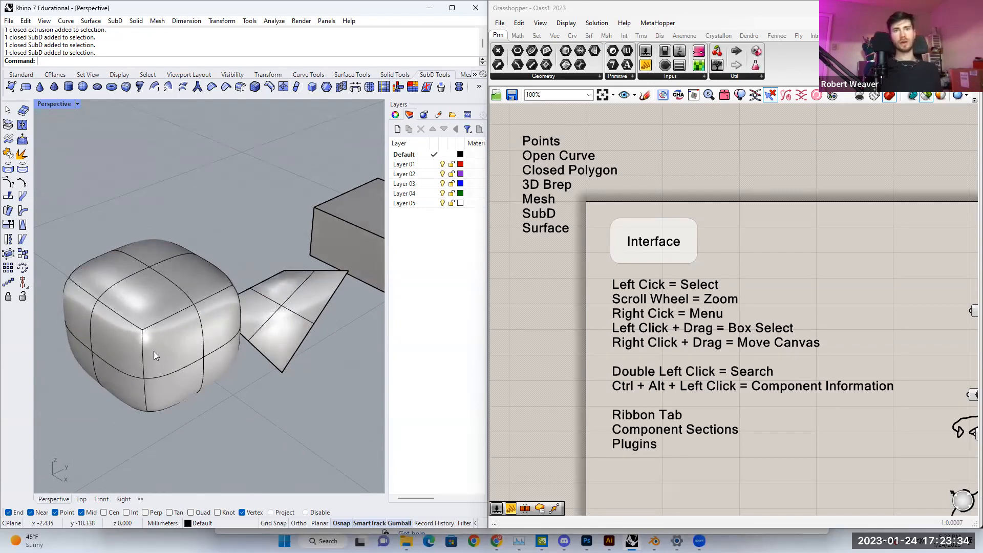
{"action": "right_click_drag", "start_coordinate": [172, 309], "coordinate": [194, 251]}
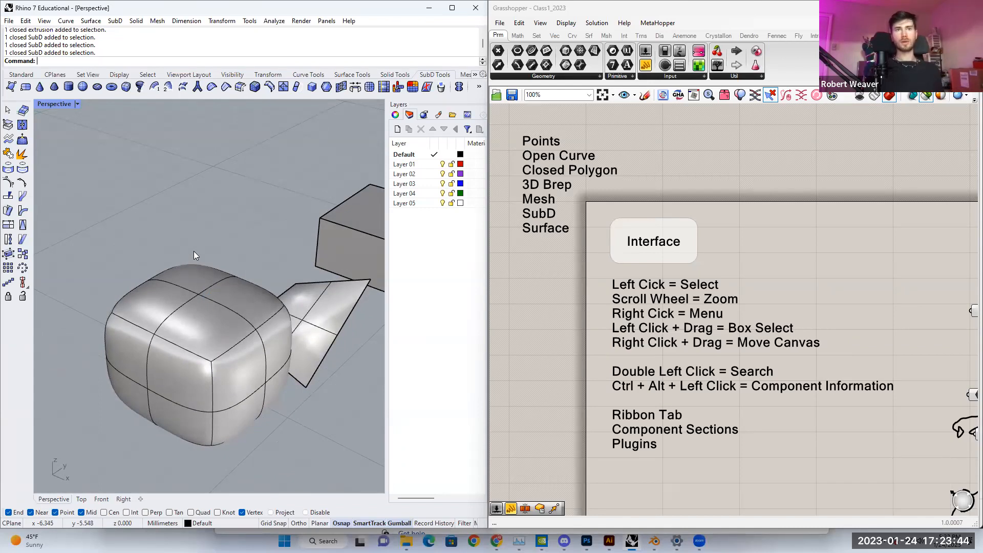
{"action": "left_click", "coordinate": [213, 320]}
{"action": "right_click_drag", "start_coordinate": [339, 334], "coordinate": [122, 293]}
{"action": "left_click", "coordinate": [317, 335]}
{"action": "left_click", "coordinate": [144, 282]}
{"action": "left_click", "coordinate": [182, 250]}
{"action": "left_click", "coordinate": [133, 304]}
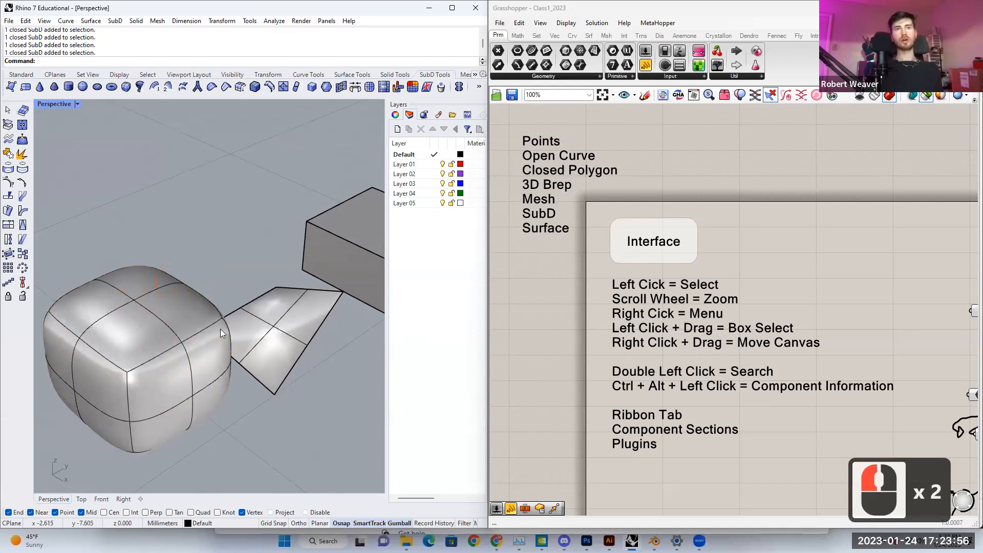
Step: Pick the whole SubD box, clear the selection and select only one edge segment along its top as a sub-object
{"action": "right_click_drag", "start_coordinate": [152, 288], "coordinate": [151, 292]}
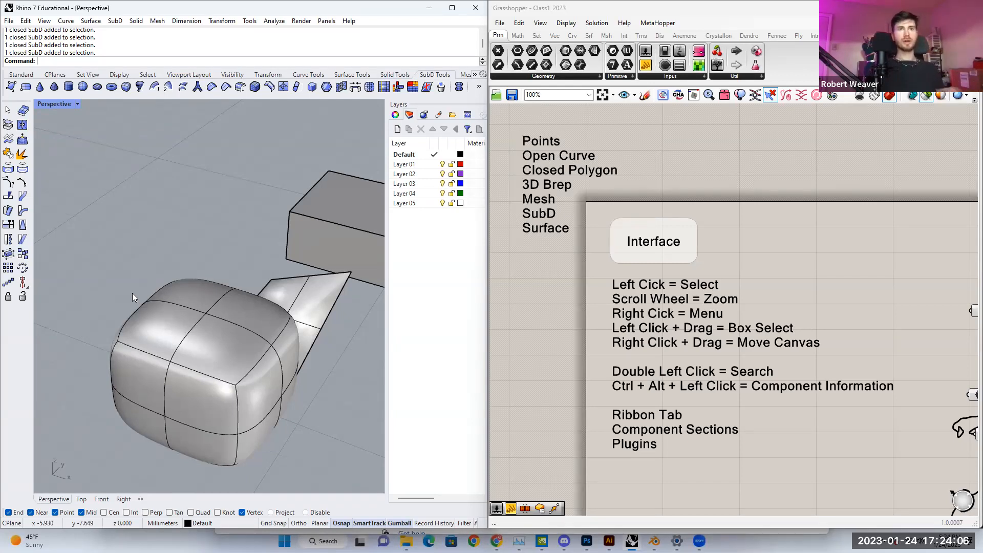
{"action": "right_click_drag", "start_coordinate": [132, 293], "coordinate": [201, 313]}
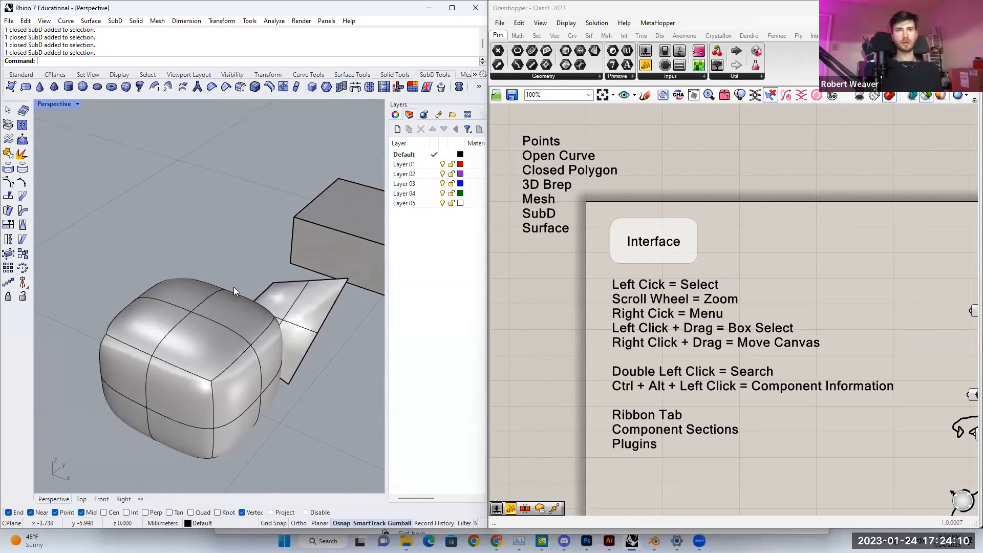
{"action": "scroll", "coordinate": [233, 286], "scroll_direction": "up", "scroll_amount": 3}
{"action": "left_click", "coordinate": [195, 301]}
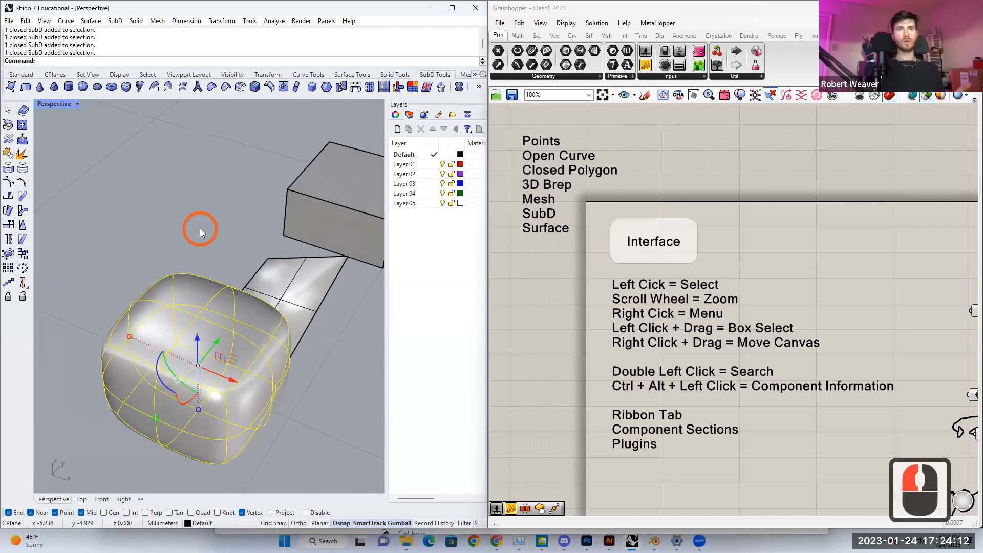
{"action": "left_click", "coordinate": [200, 229]}
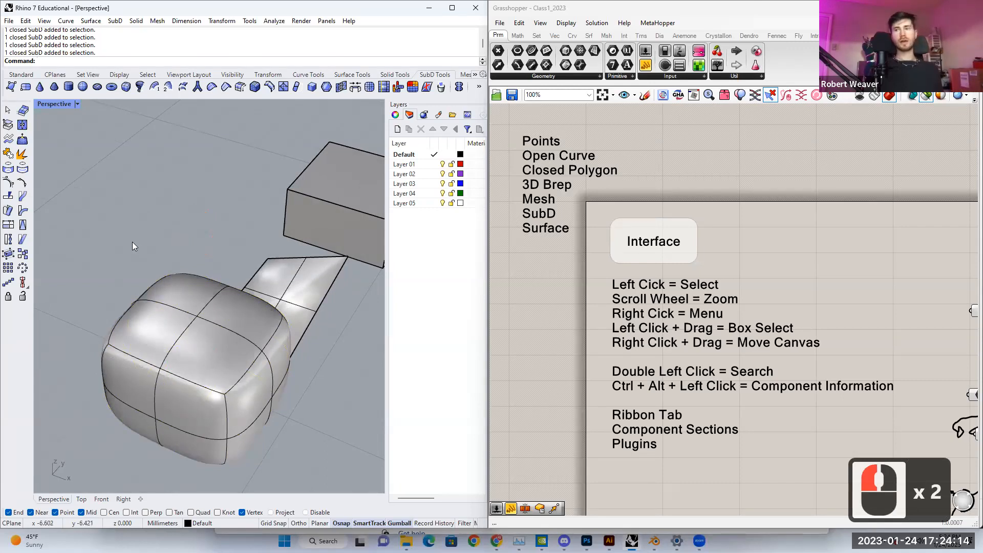
{"action": "left_click", "coordinate": [115, 324], "text": "ctrl+shift"}
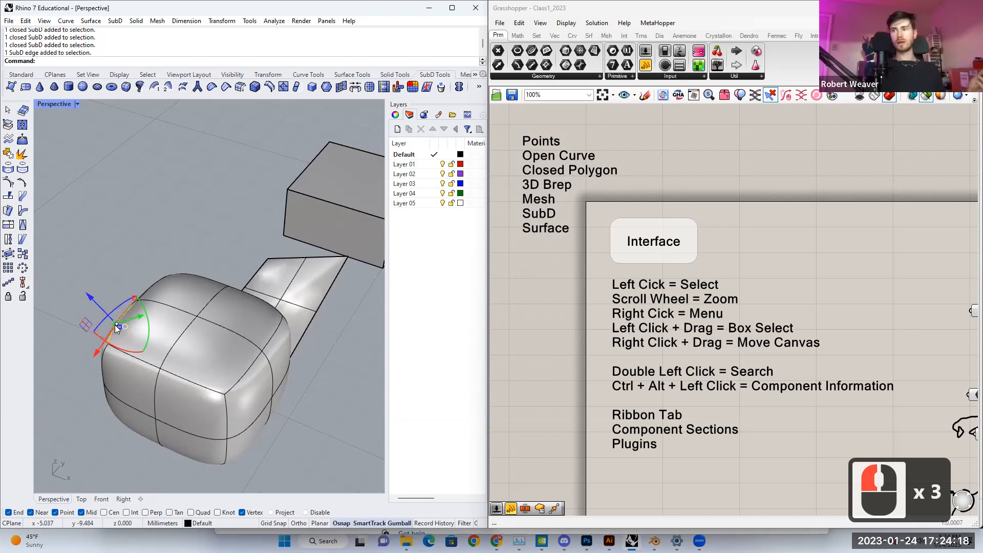
Step: Move the selected top edge segment of the SubD box upward and outward, stretching that side into a raised back
{"action": "mouse_move", "coordinate": [116, 327]}
{"action": "right_mouse_down"}
{"action": "mouse_move", "coordinate": [115, 348]}
{"action": "mouse_move", "coordinate": [134, 354]}
{"action": "mouse_move", "coordinate": [110, 307]}
{"action": "mouse_move", "coordinate": [118, 311]}
{"action": "right_mouse_up"}
{"action": "left_click_drag", "start_coordinate": [118, 310], "coordinate": [47, 163]}
{"action": "right_click_drag", "start_coordinate": [223, 323], "coordinate": [249, 415]}
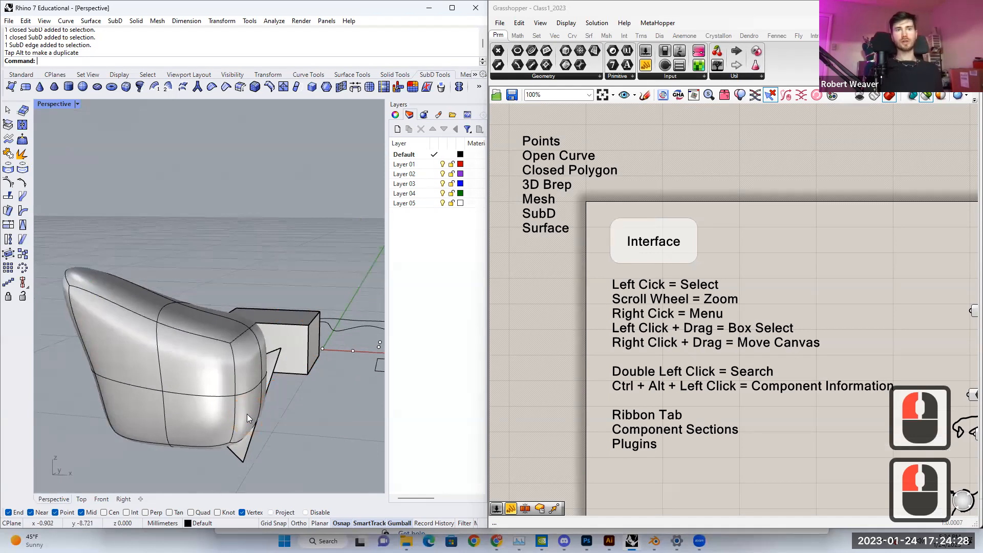
Step: Select one lower end face of the SubD as a sub-object and pull it outward from the body
{"action": "double_click", "coordinate": [247, 410]}
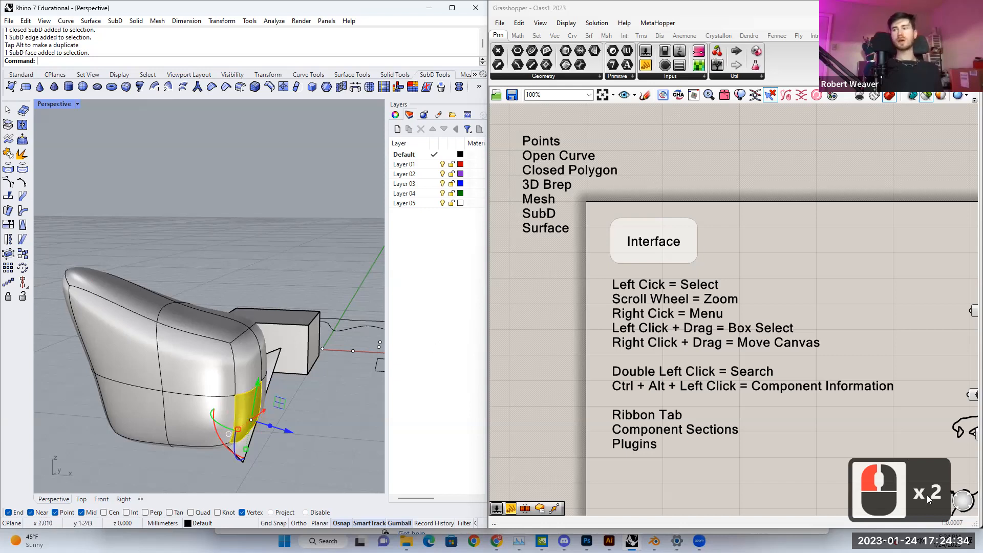
{"action": "right_click_drag", "start_coordinate": [372, 430], "coordinate": [254, 412]}
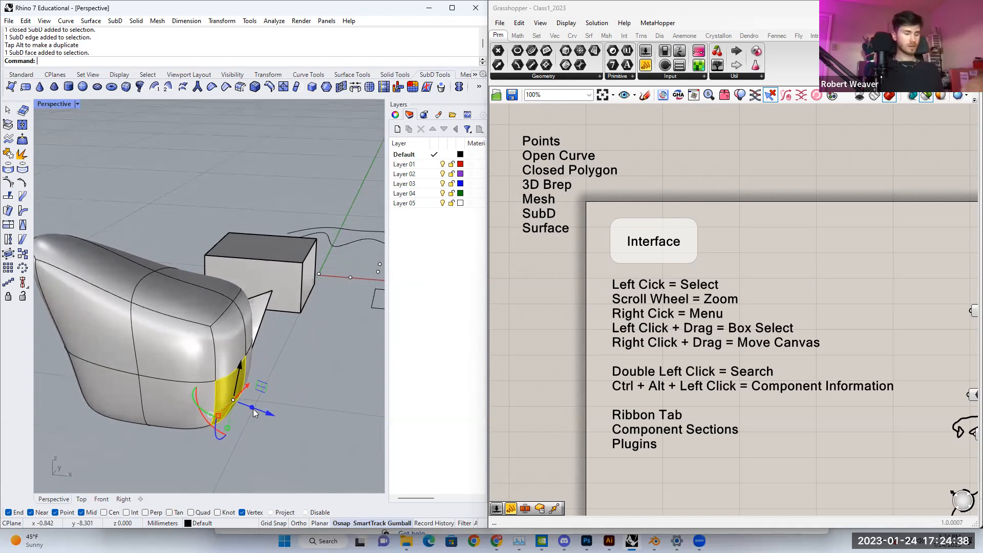
{"action": "left_click_drag", "start_coordinate": [268, 414], "coordinate": [366, 445]}
{"action": "right_click_drag", "start_coordinate": [341, 371], "coordinate": [220, 371]}
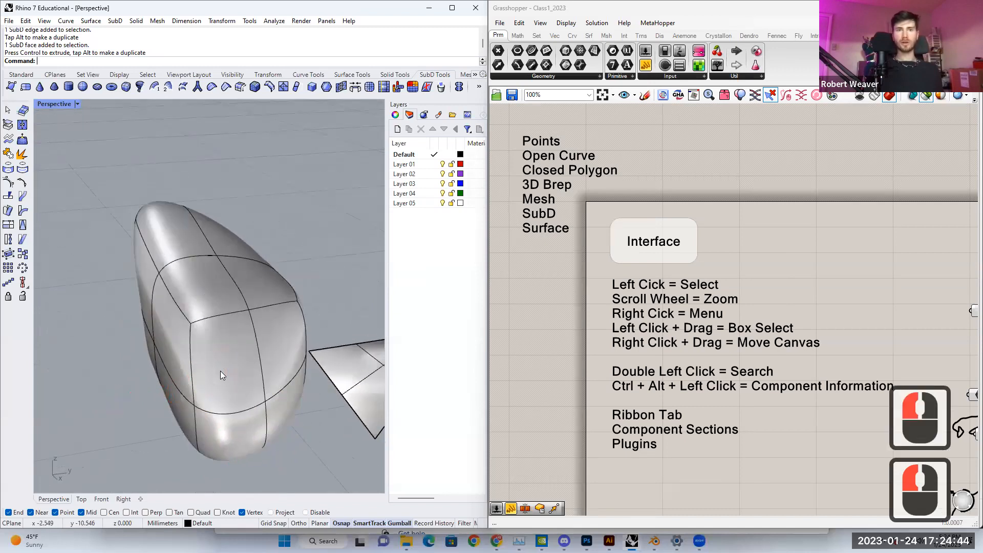
Step: Try moving several adjacent faces of the SubD together as a group, and undo that move
{"action": "left_click", "coordinate": [220, 371]}
{"action": "left_click", "coordinate": [276, 340], "text": "shift"}
{"action": "left_click", "coordinate": [260, 295], "text": "shift"}
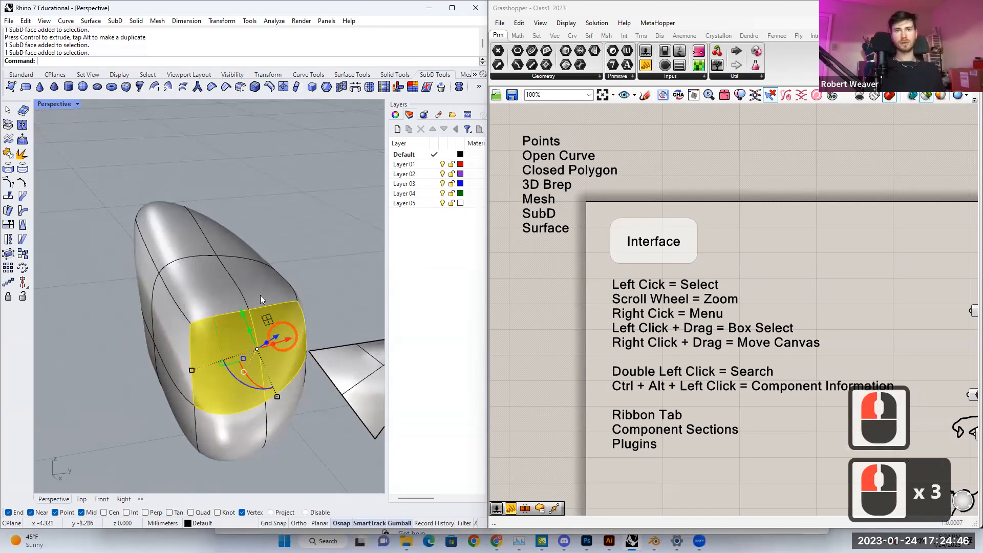
{"action": "left_click", "coordinate": [213, 284], "text": "ctrl+shift"}
{"action": "right_click_drag", "start_coordinate": [276, 304], "coordinate": [353, 256]}
{"action": "left_click_drag", "start_coordinate": [230, 306], "coordinate": [285, 225]}
{"action": "left_click", "coordinate": [233, 177]}
{"action": "right_click_drag", "start_coordinate": [234, 179], "coordinate": [208, 343]}
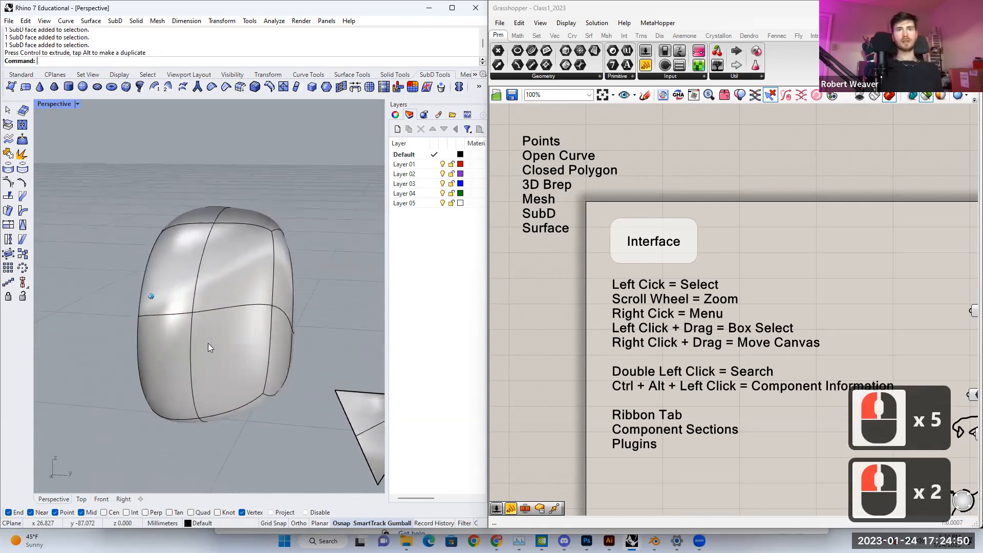
{"action": "key", "text": "ctrl+z"}
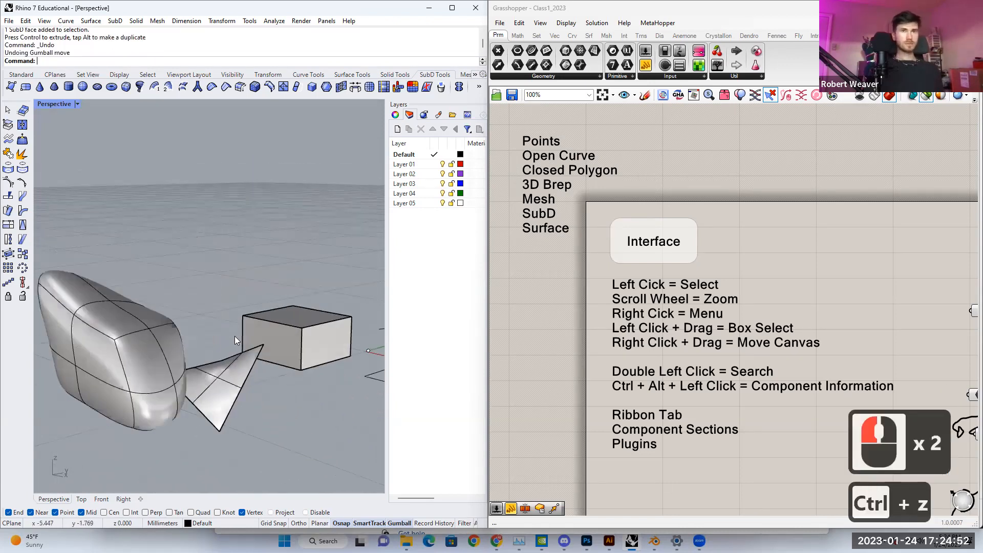
{"action": "right_click_drag", "start_coordinate": [178, 296], "coordinate": [245, 264]}
{"action": "scroll", "coordinate": [266, 291], "scroll_direction": "up", "scroll_amount": 3}
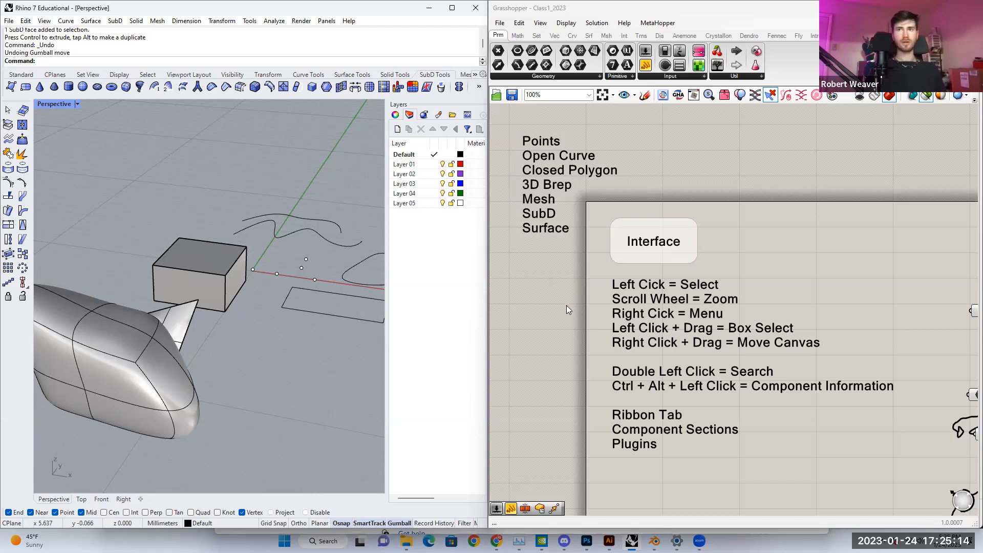
Step: Switch to Grasshopper, widen its window over Rhino and bring the Interface notes into view
{"action": "right_click_drag", "start_coordinate": [571, 332], "coordinate": [553, 292]}
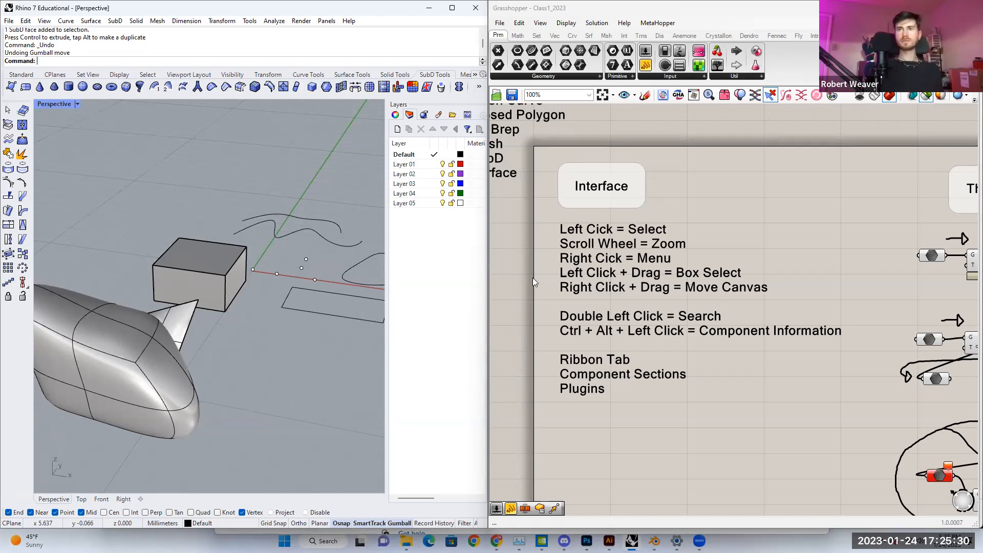
{"action": "right_click_drag", "start_coordinate": [708, 344], "coordinate": [702, 340]}
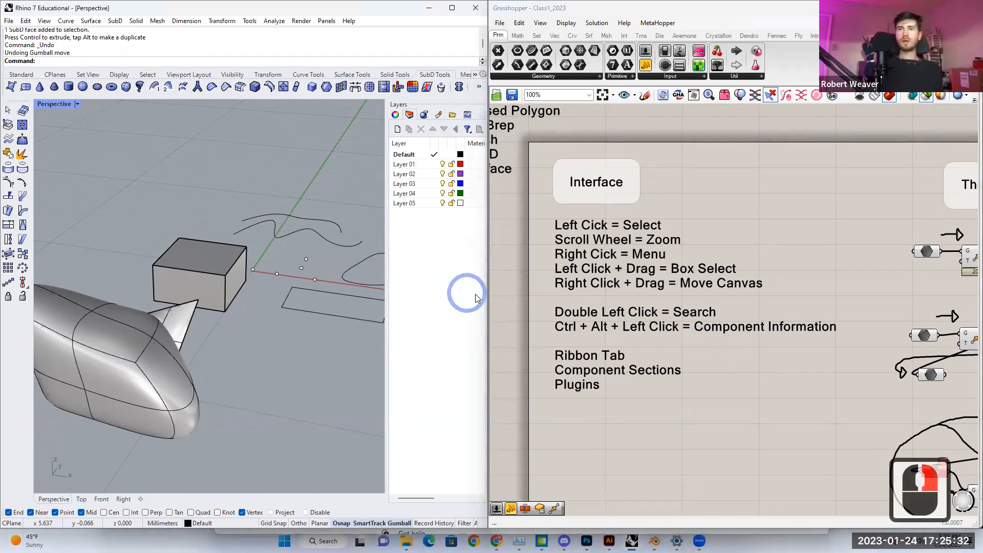
{"action": "left_click_drag", "start_coordinate": [486, 297], "coordinate": [405, 297]}
{"action": "right_click_drag", "start_coordinate": [545, 370], "coordinate": [521, 336]}
{"action": "scroll", "coordinate": [591, 330], "scroll_direction": "up", "scroll_amount": 1}
{"action": "right_click_drag", "start_coordinate": [593, 332], "coordinate": [594, 362]}
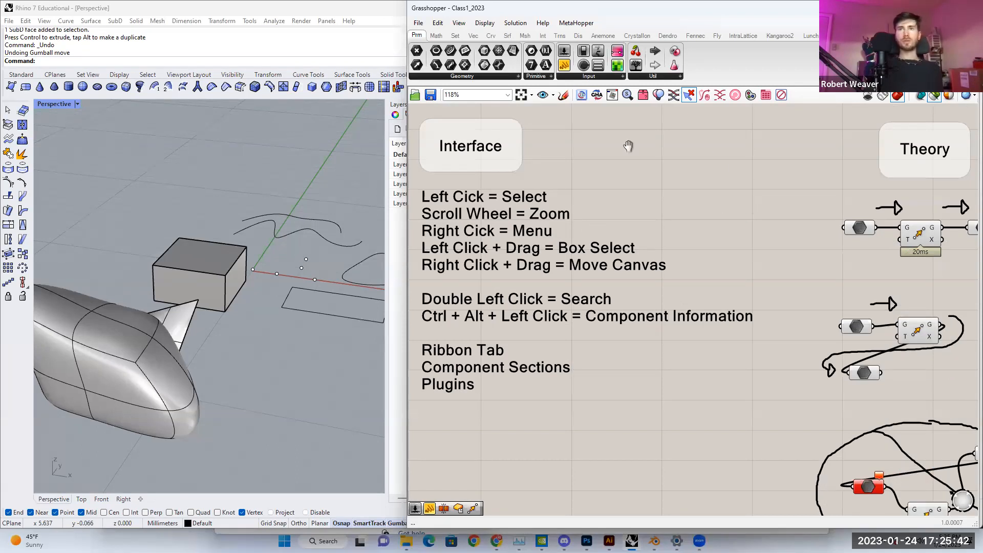
Step: Demonstrate selecting the Interface notes on the canvas, clearing the selection, and zooming out and back in
{"action": "left_click", "coordinate": [506, 204]}
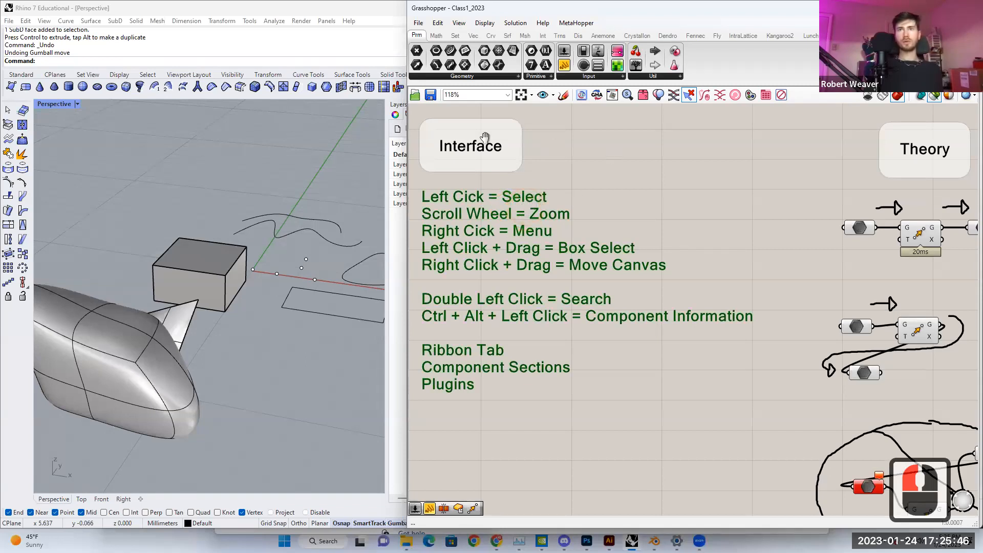
{"action": "left_click", "coordinate": [494, 147]}
{"action": "left_click", "coordinate": [547, 215]}
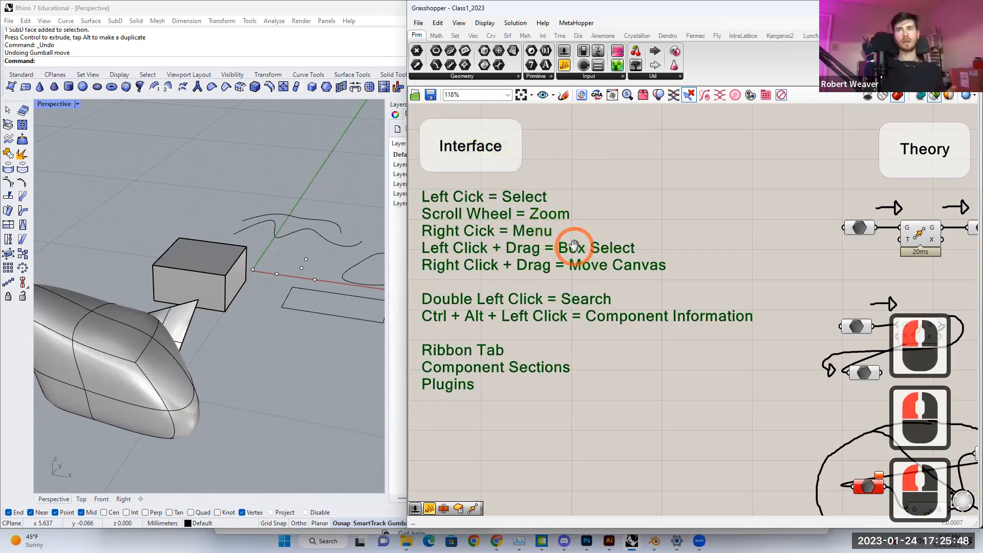
{"action": "left_click", "coordinate": [636, 195]}
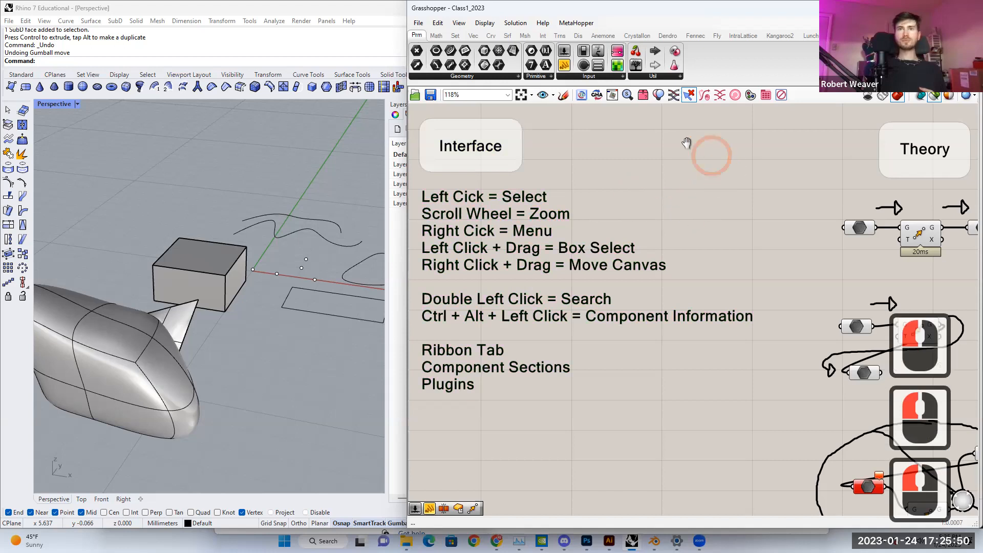
{"action": "scroll", "coordinate": [532, 221], "scroll_direction": "down", "scroll_amount": 4}
{"action": "scroll", "coordinate": [593, 222], "scroll_direction": "up", "scroll_amount": 5}
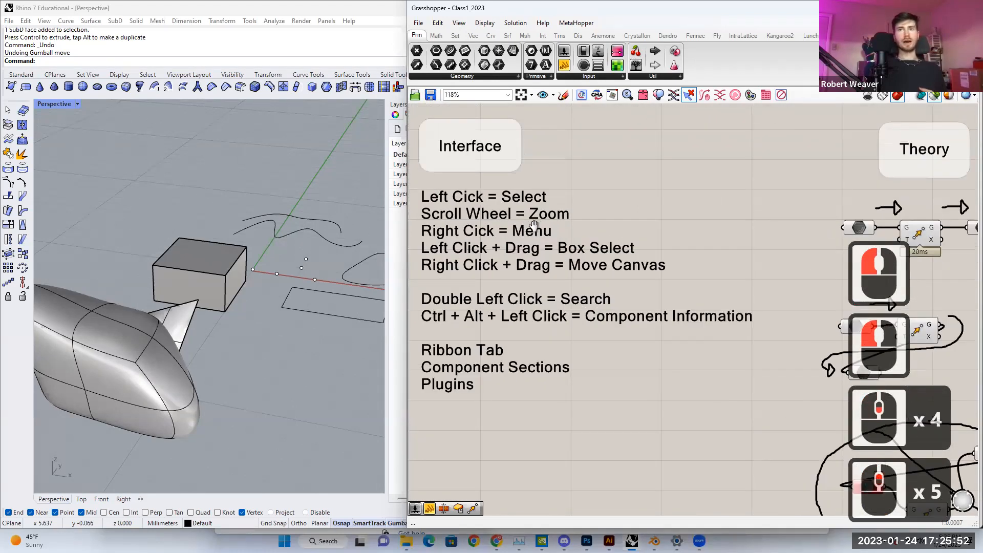
{"action": "right_click_drag", "start_coordinate": [682, 191], "coordinate": [691, 229]}
{"action": "left_click", "coordinate": [544, 97]}
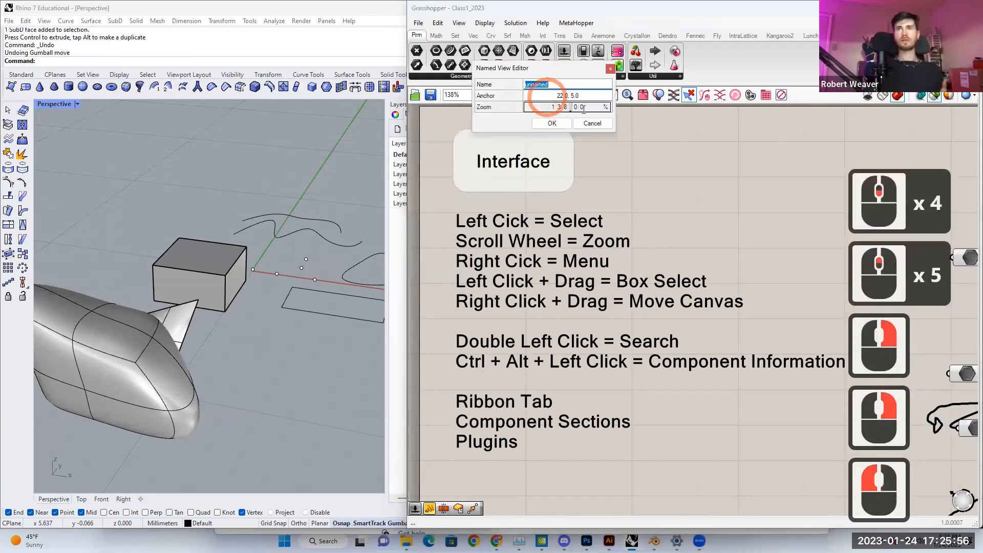
{"action": "left_click", "coordinate": [547, 63]}
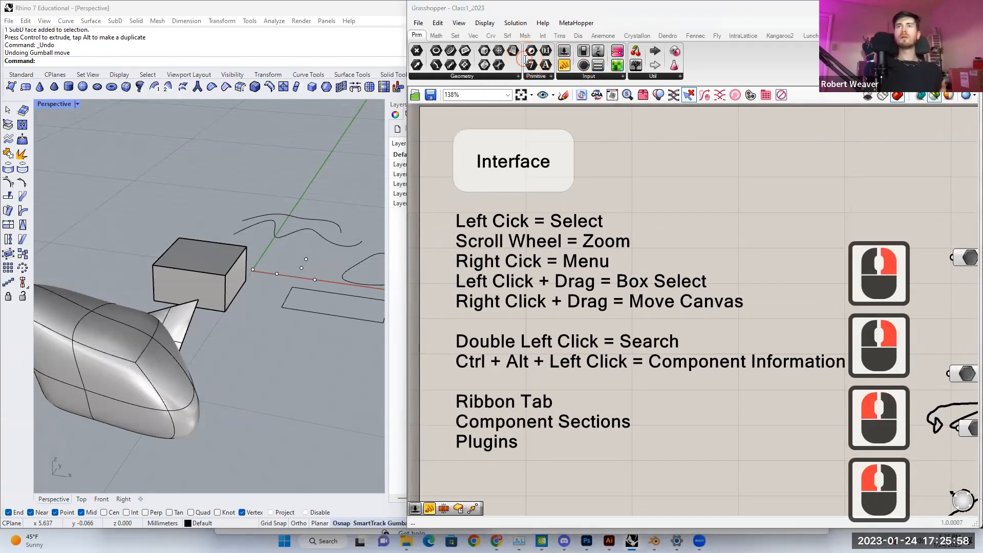
{"action": "left_click", "coordinate": [606, 172]}
{"action": "right_click_drag", "start_coordinate": [669, 285], "coordinate": [659, 260]}
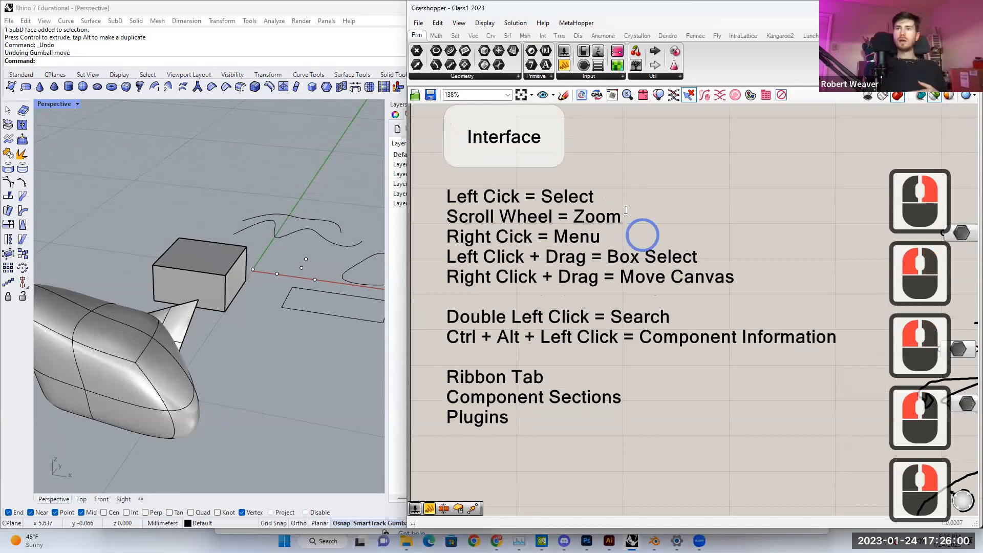
Step: Select the Interface notes text with a crossing box that only overlaps part of it, repeat it and clear the selection
{"action": "scroll", "coordinate": [635, 210], "scroll_direction": "down", "scroll_amount": 2}
{"action": "mouse_move", "coordinate": [691, 158]}
{"action": "left_mouse_down"}
{"action": "mouse_move", "coordinate": [635, 198]}
{"action": "mouse_move", "coordinate": [604, 198]}
{"action": "mouse_move", "coordinate": [575, 252]}
{"action": "left_mouse_up"}
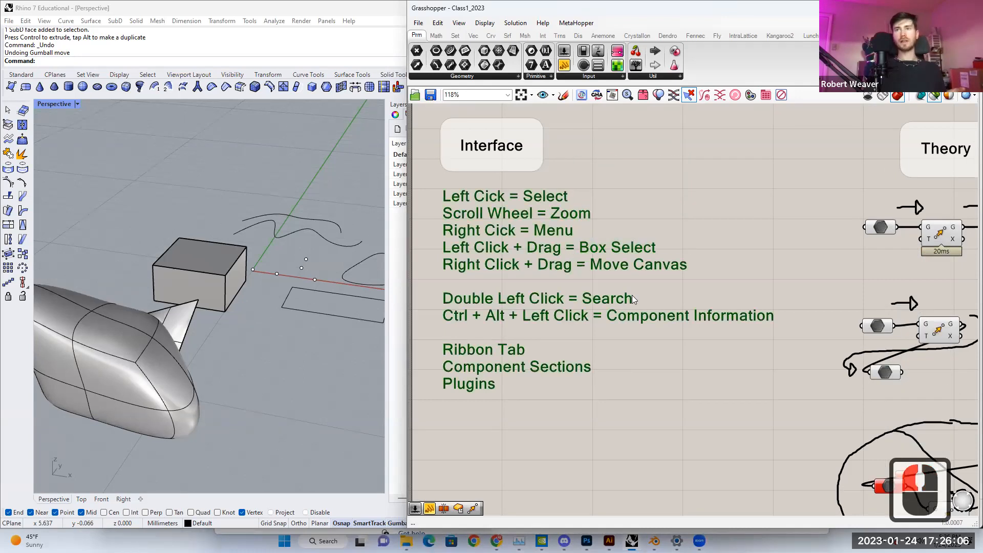
{"action": "right_click_drag", "start_coordinate": [685, 225], "coordinate": [629, 236]}
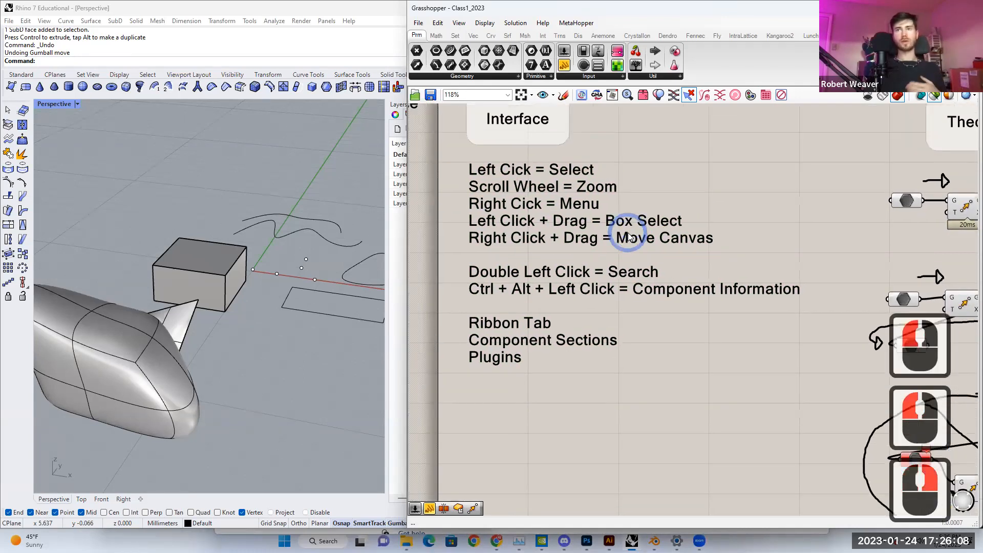
{"action": "mouse_move", "coordinate": [701, 155]}
{"action": "left_mouse_down"}
{"action": "mouse_move", "coordinate": [659, 176]}
{"action": "mouse_move", "coordinate": [594, 232]}
{"action": "left_mouse_up"}
{"action": "left_click", "coordinate": [436, 290]}
Step: Box-select only the Interface heading by fully enclosing it with an enclosing window, and clear the selection
{"action": "right_click_drag", "start_coordinate": [435, 292], "coordinate": [454, 270]}
{"action": "left_click_drag", "start_coordinate": [429, 366], "coordinate": [579, 224]}
{"action": "right_click_drag", "start_coordinate": [482, 224], "coordinate": [476, 303]}
{"action": "left_click_drag", "start_coordinate": [436, 277], "coordinate": [623, 143]}
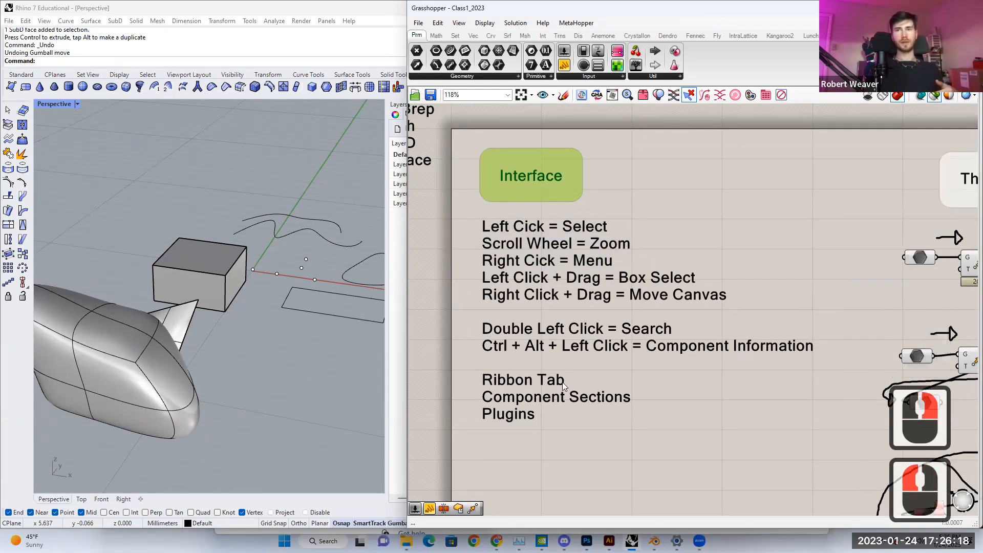
{"action": "right_click_drag", "start_coordinate": [676, 391], "coordinate": [665, 338]}
{"action": "left_click", "coordinate": [638, 398]}
{"action": "left_click", "coordinate": [630, 391]}
{"action": "right_click_drag", "start_coordinate": [600, 385], "coordinate": [564, 338]}
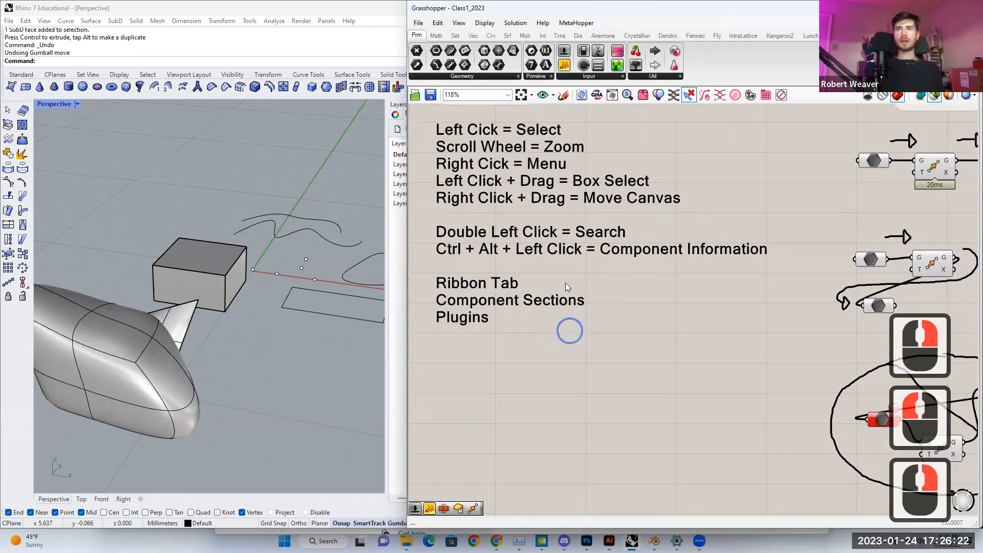
Step: Search the canvas for "line", add the Line component that joins two points, and place it beside the Component Sections note
{"action": "double_click", "coordinate": [515, 385]}
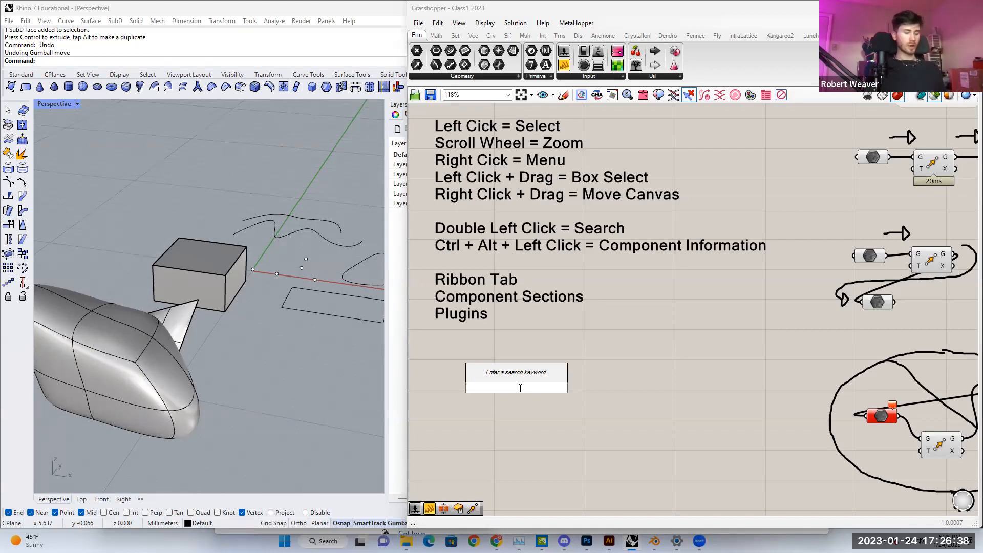
{"action": "type", "text": "line"}
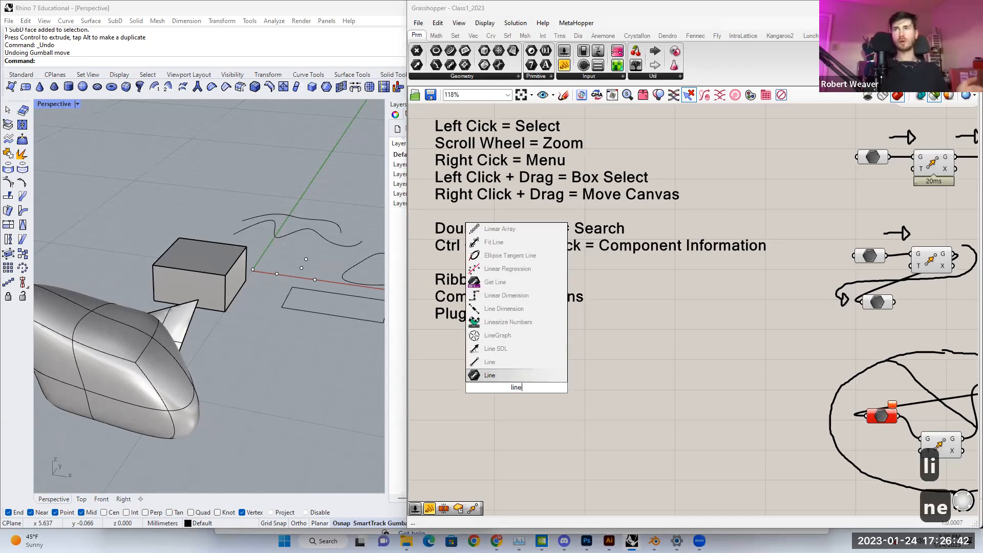
{"action": "left_click", "coordinate": [501, 363]}
{"action": "left_click_drag", "start_coordinate": [515, 390], "coordinate": [669, 305]}
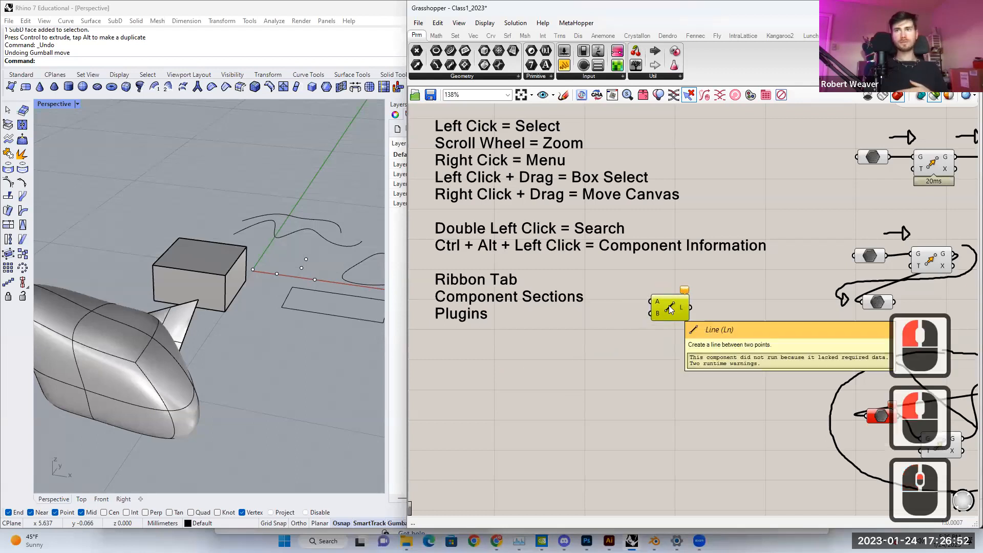
{"action": "scroll", "coordinate": [640, 310], "scroll_direction": "up", "scroll_amount": 2}
{"action": "scroll", "coordinate": [640, 312], "scroll_direction": "down", "scroll_amount": 2}
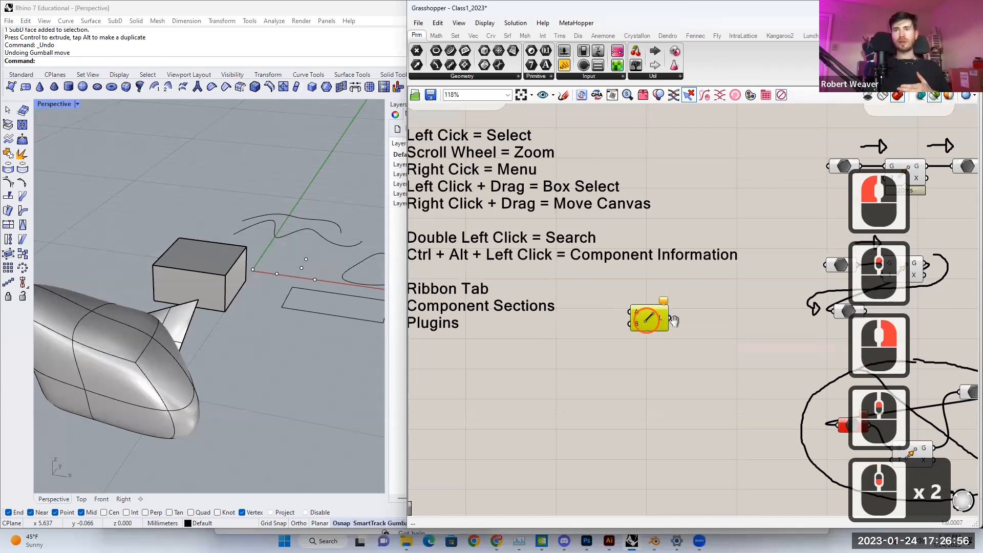
{"action": "right_click_drag", "start_coordinate": [637, 322], "coordinate": [613, 301]}
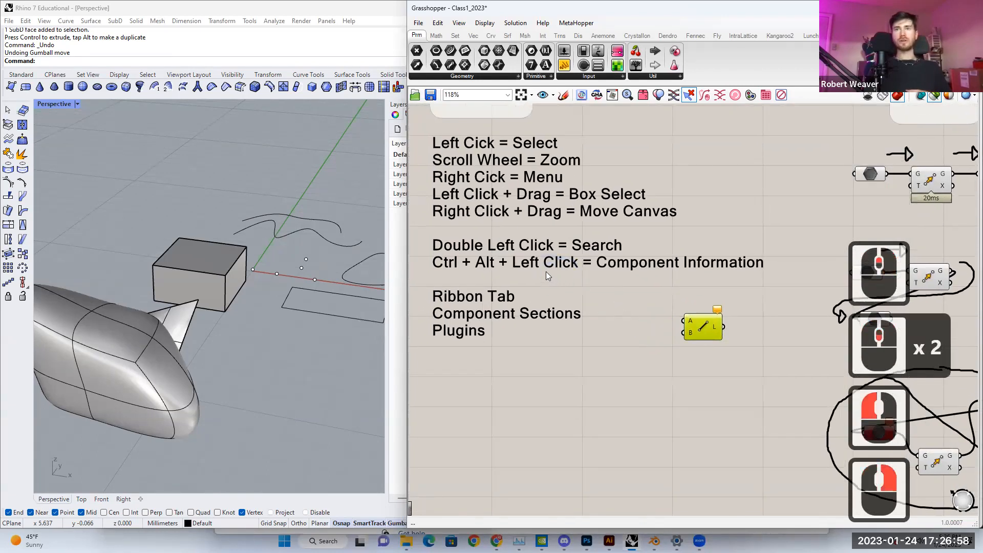
{"action": "scroll", "coordinate": [546, 272], "scroll_direction": "up", "scroll_amount": 2}
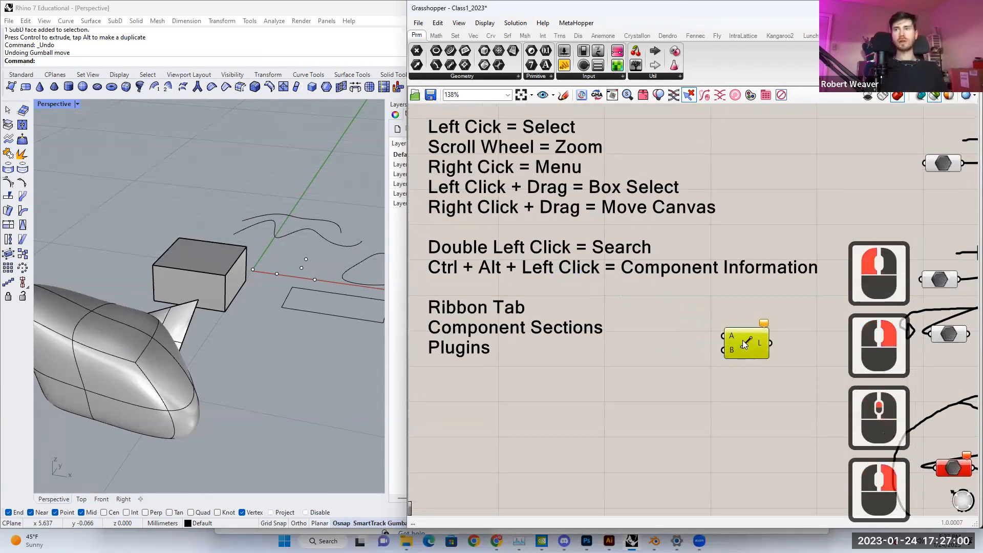
{"action": "left_click_drag", "start_coordinate": [731, 342], "coordinate": [737, 336]}
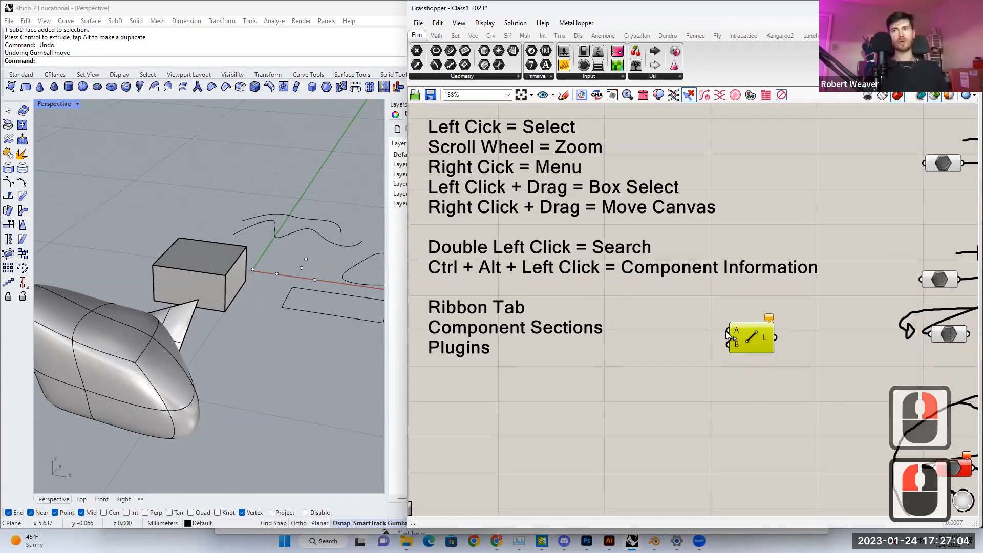
Step: Delete the Line component from the canvas and restore it by undoing the deletion
{"action": "key", "text": "Delete"}
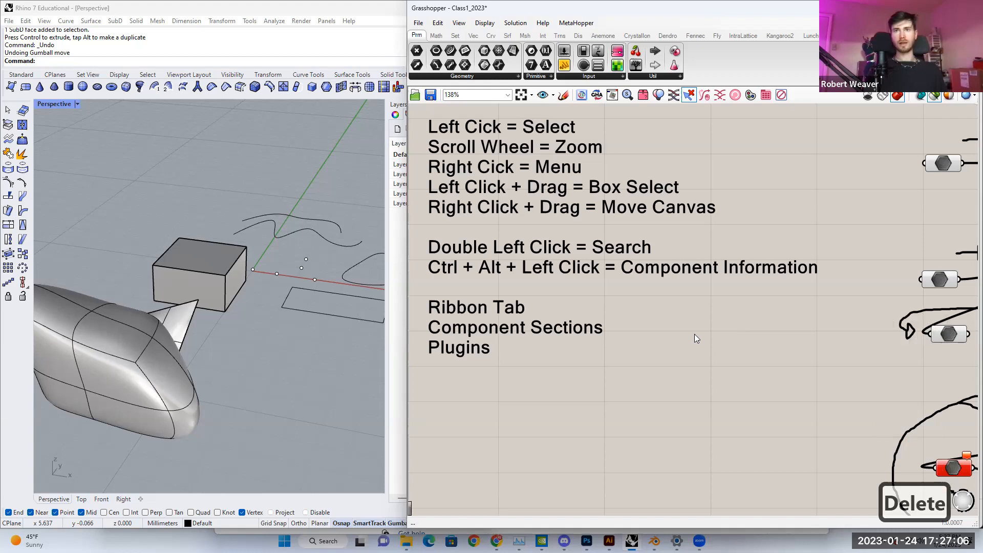
{"action": "scroll", "coordinate": [639, 334], "scroll_direction": "down", "scroll_amount": 2}
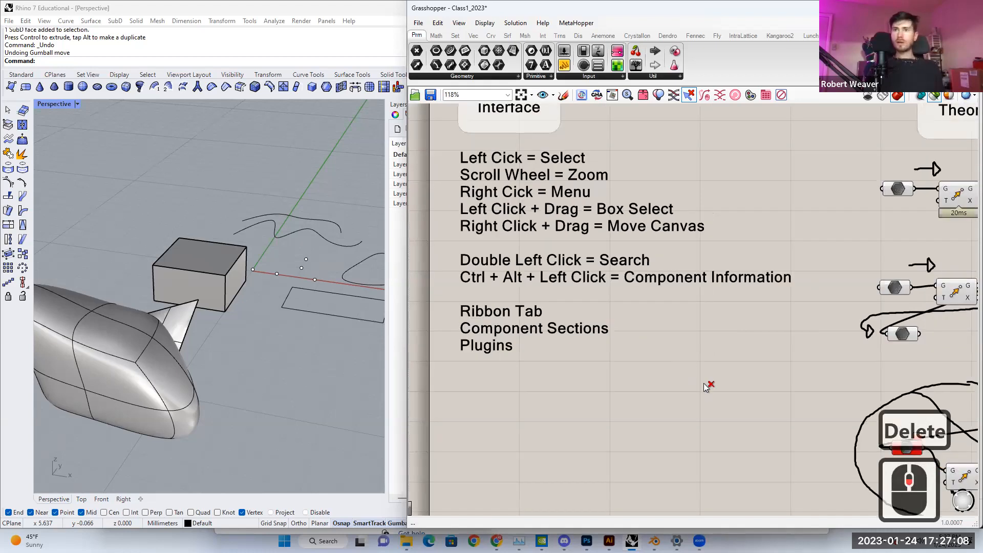
{"action": "key", "text": "ctrl+z"}
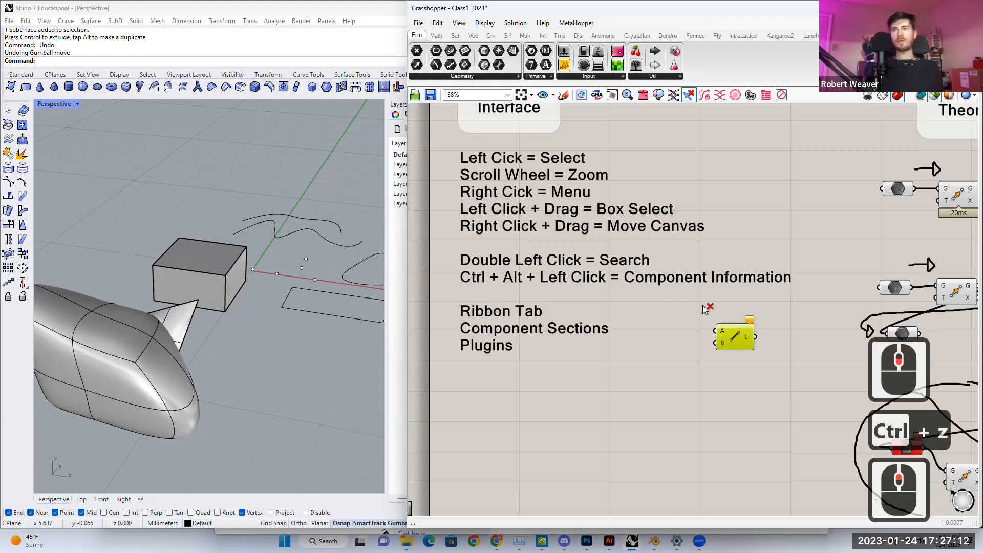
{"action": "scroll", "coordinate": [710, 307], "scroll_direction": "up", "scroll_amount": 2}
{"action": "right_click_drag", "start_coordinate": [694, 320], "coordinate": [689, 309]}
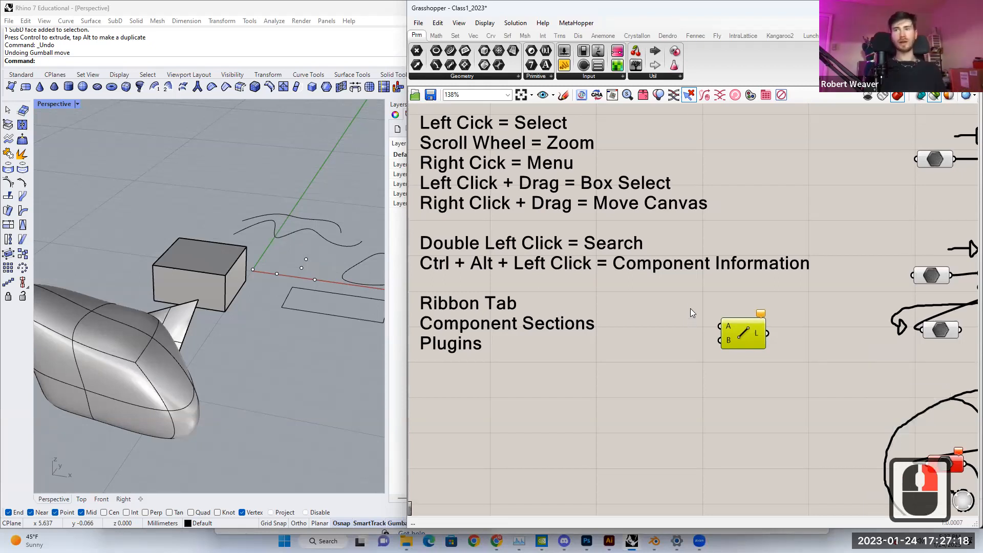
Step: Move the Line component slightly closer to the Component Sections note
{"action": "left_click_drag", "start_coordinate": [742, 330], "coordinate": [712, 326]}
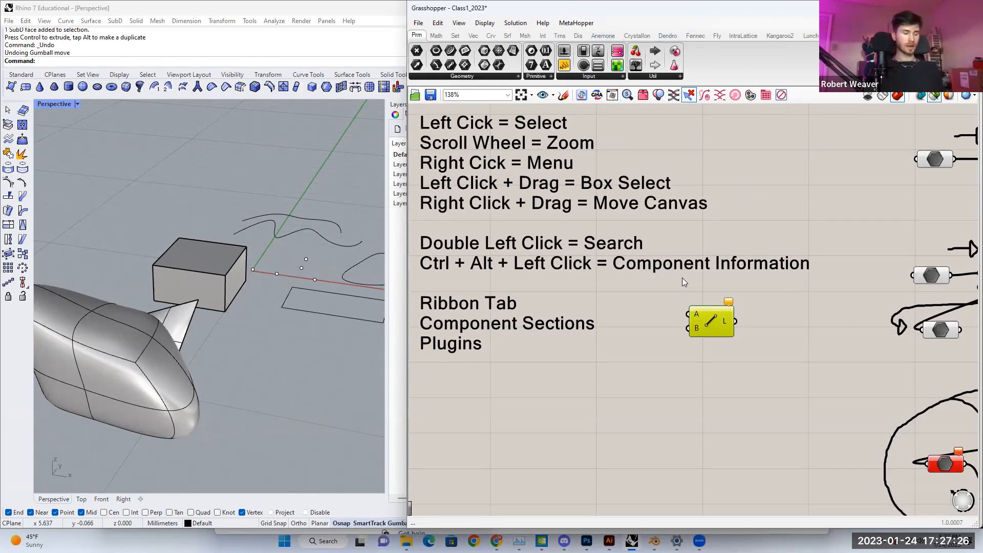
{"action": "left_click", "coordinate": [687, 345]}
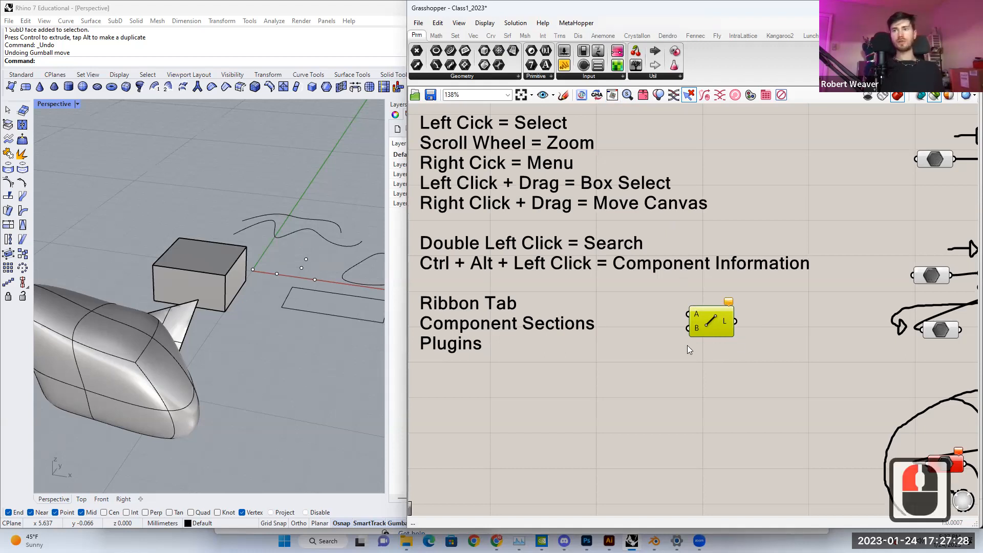
Step: Reveal where the Line component is stored in the component library, and move the component slightly farther from the Component Sections note
{"action": "left_click", "coordinate": [712, 321], "text": "ctrl+alt"}
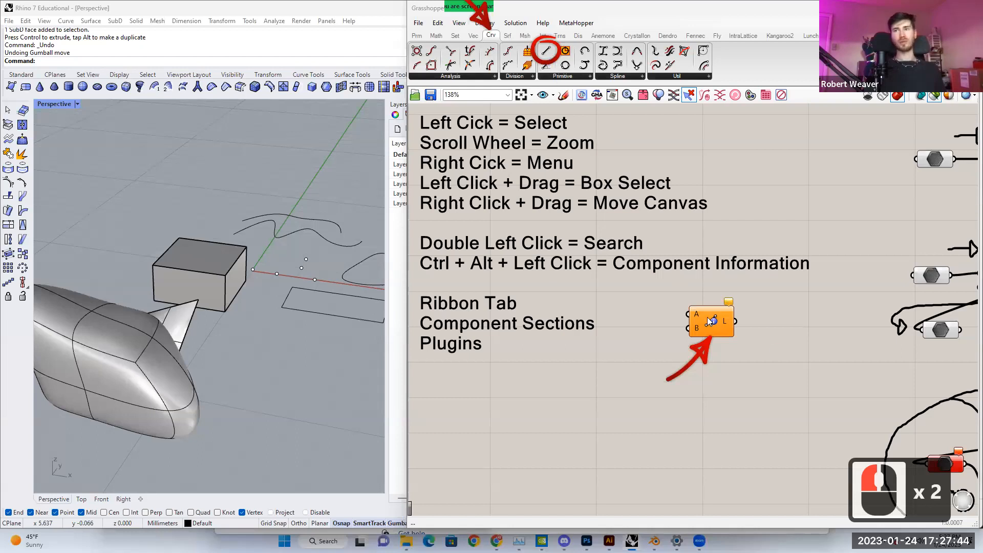
{"action": "left_click", "coordinate": [710, 328]}
{"action": "left_click", "coordinate": [709, 327]}
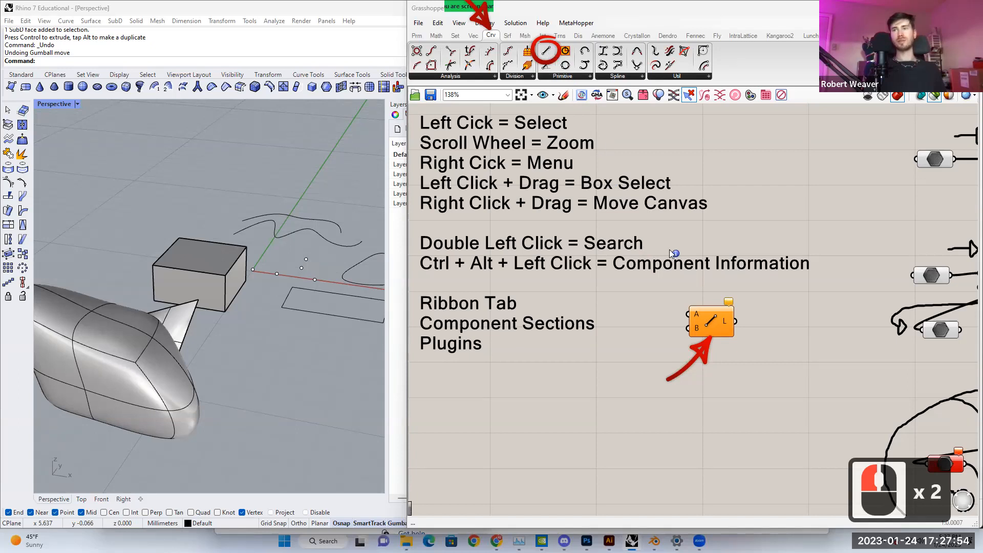
{"action": "left_click", "coordinate": [720, 321], "text": "ctrl+alt"}
{"action": "left_click_drag", "start_coordinate": [721, 321], "coordinate": [754, 338]}
{"action": "right_click_drag", "start_coordinate": [594, 311], "coordinate": [471, 297]}
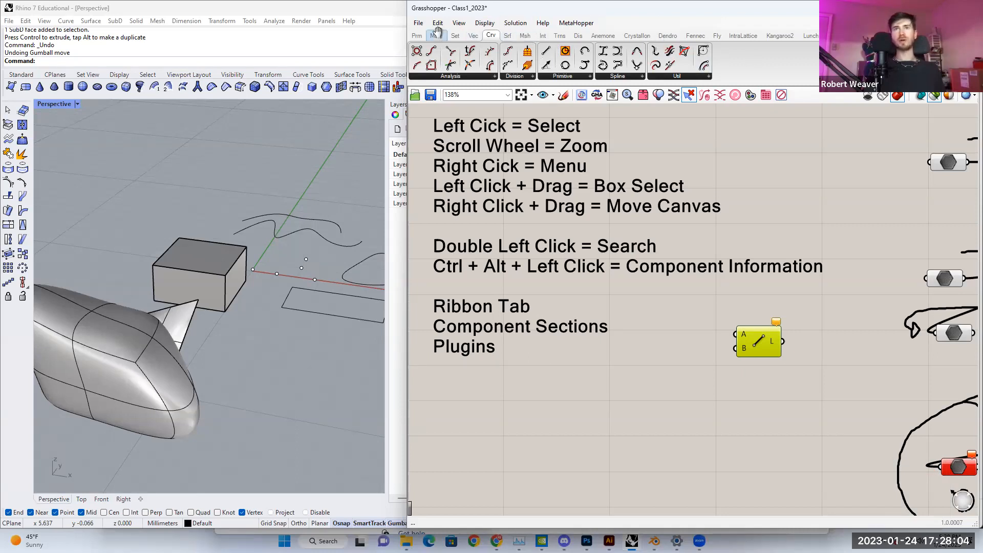
Step: Look through the component categories in order, from Params and Maths through to Transform and Display
{"action": "left_click", "coordinate": [417, 36]}
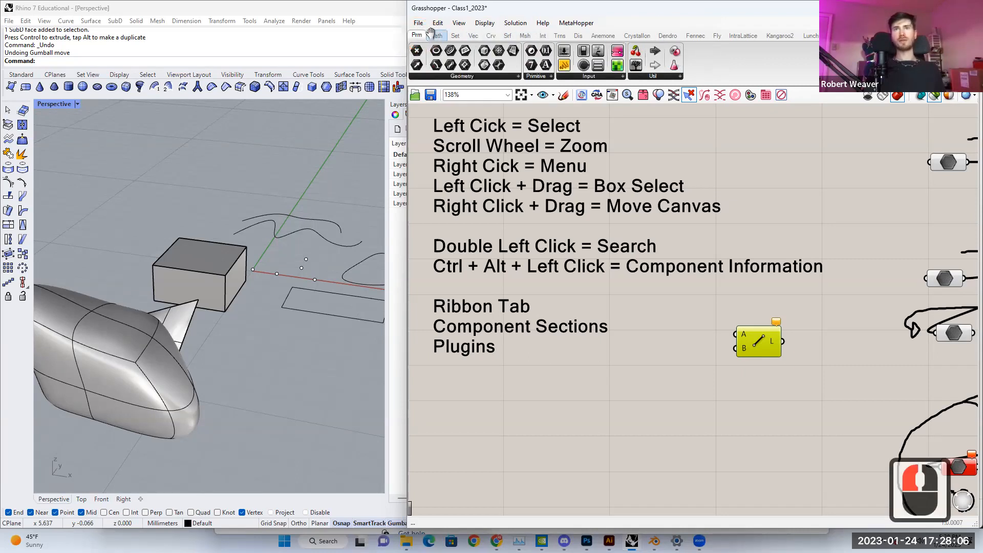
{"action": "left_click", "coordinate": [436, 36]}
{"action": "left_click", "coordinate": [455, 35]}
{"action": "left_click", "coordinate": [473, 36]}
{"action": "left_click", "coordinate": [491, 36]}
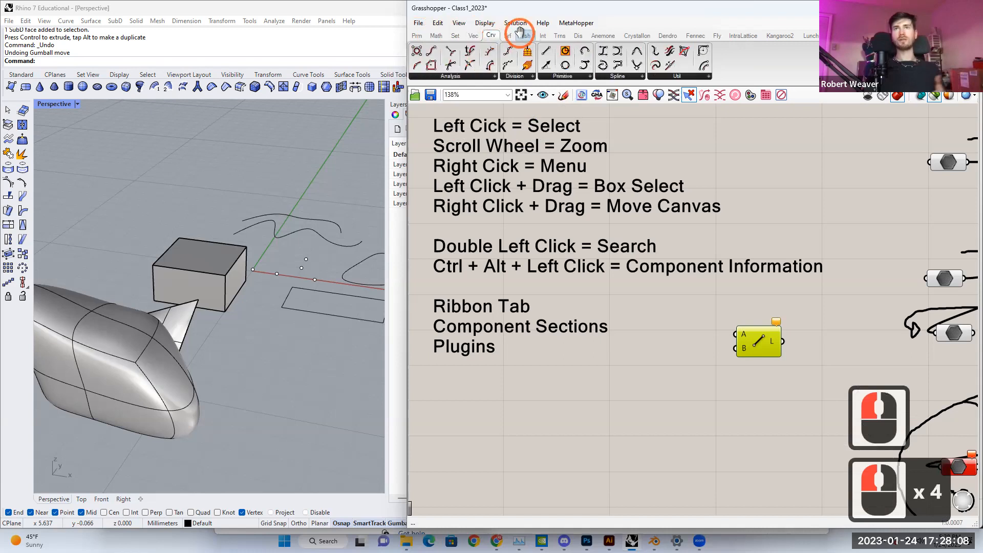
{"action": "left_click", "coordinate": [507, 36]}
{"action": "left_click", "coordinate": [525, 35]}
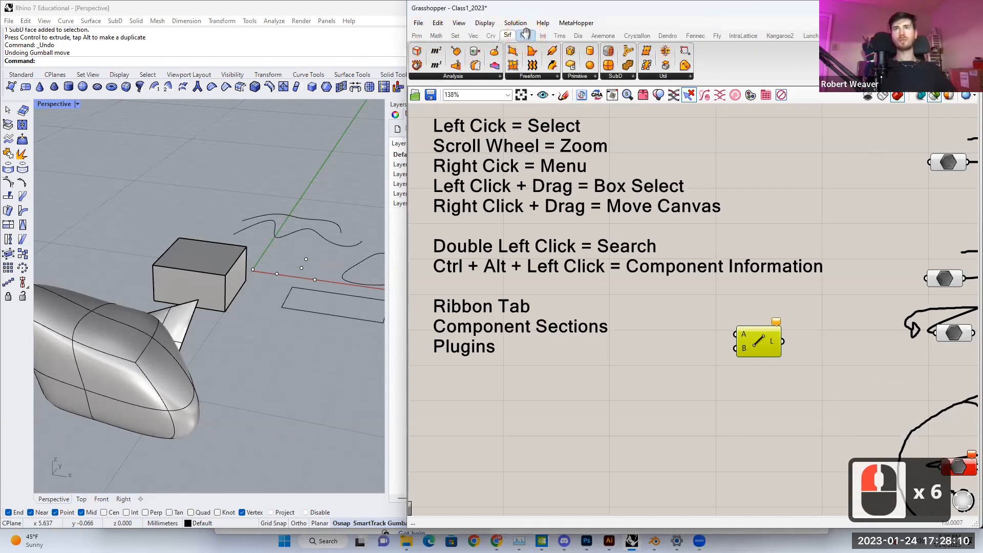
{"action": "left_click", "coordinate": [544, 35]}
{"action": "left_click", "coordinate": [558, 34]}
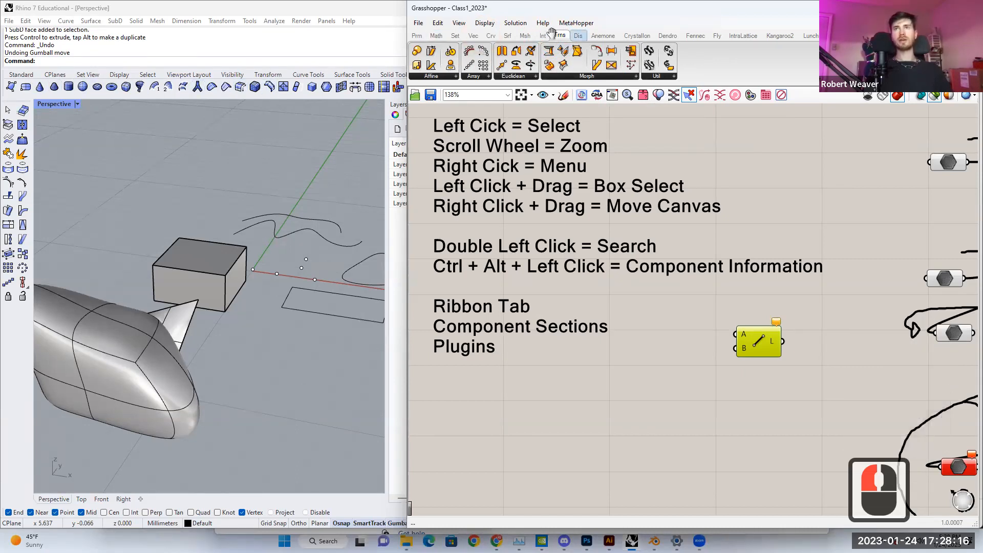
{"action": "left_click", "coordinate": [578, 35]}
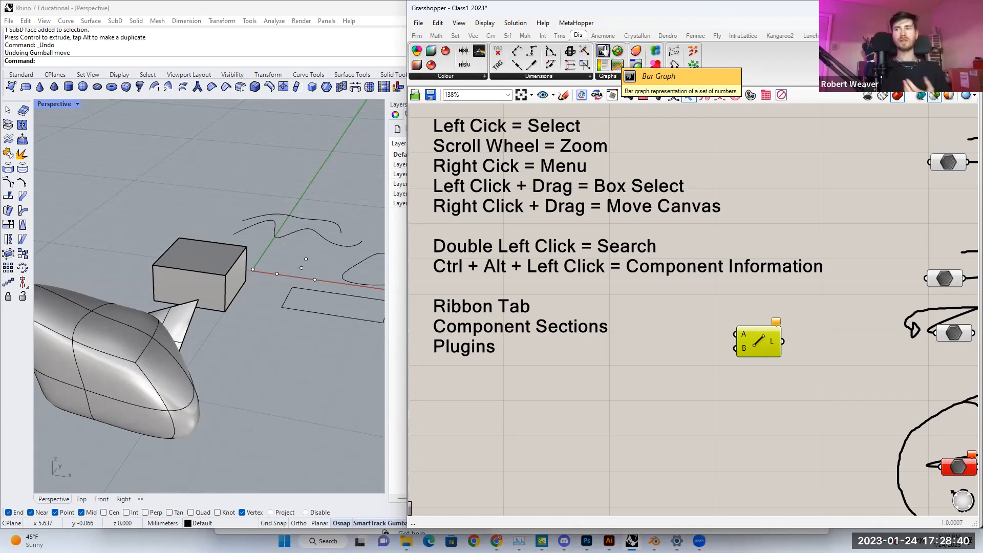
Step: Reposition the Line component closer to the Component Sections note
{"action": "scroll", "coordinate": [657, 180], "scroll_direction": "down", "scroll_amount": 1}
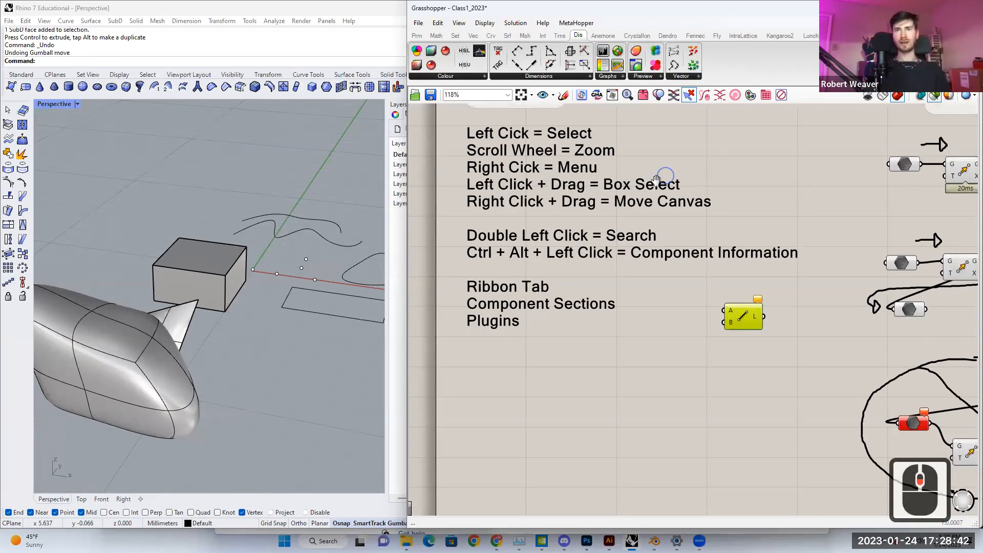
{"action": "scroll", "coordinate": [657, 180], "scroll_direction": "up", "scroll_amount": 1}
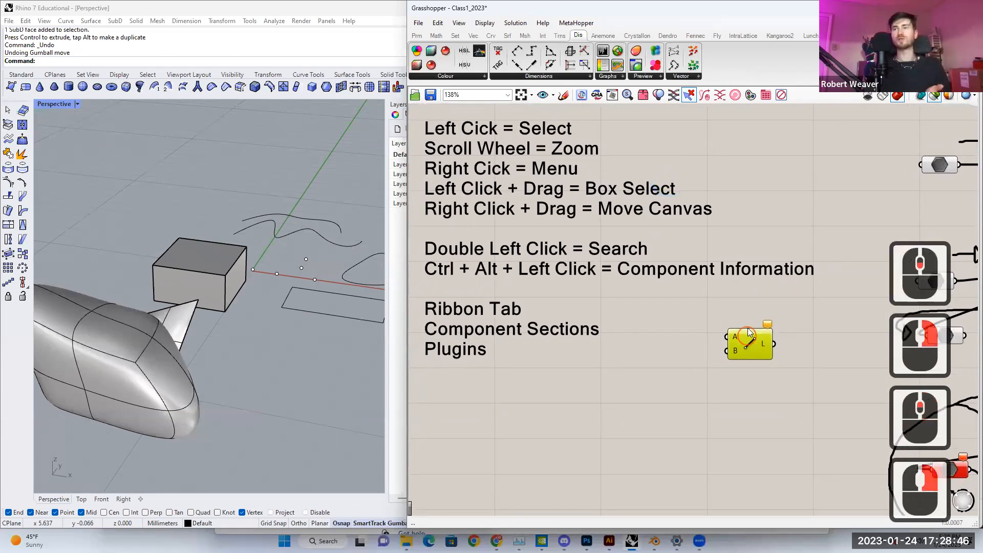
{"action": "left_click_drag", "start_coordinate": [749, 332], "coordinate": [723, 323]}
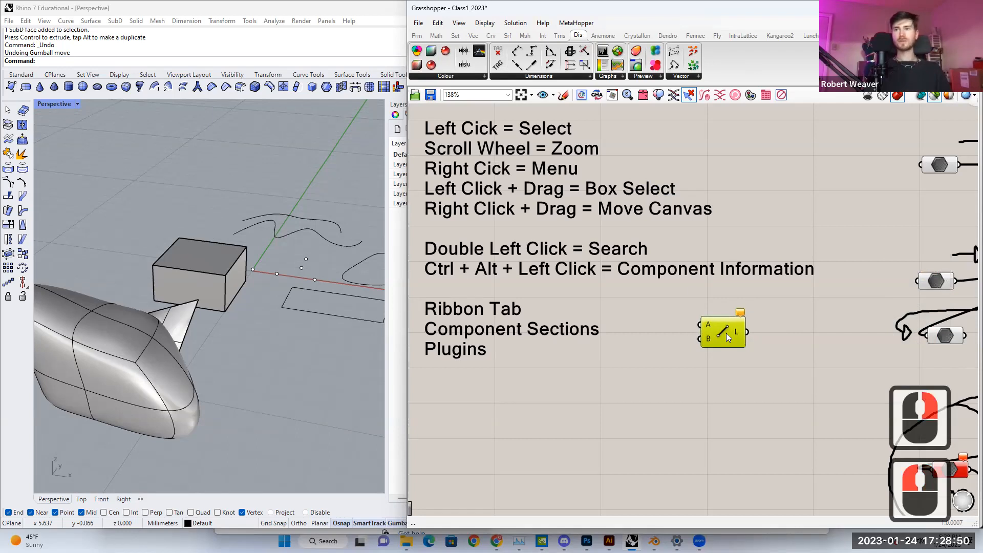
{"action": "right_click_drag", "start_coordinate": [678, 334], "coordinate": [526, 345]}
{"action": "scroll", "coordinate": [645, 337], "scroll_direction": "down", "scroll_amount": 2}
{"action": "scroll", "coordinate": [658, 223], "scroll_direction": "up", "scroll_amount": 1}
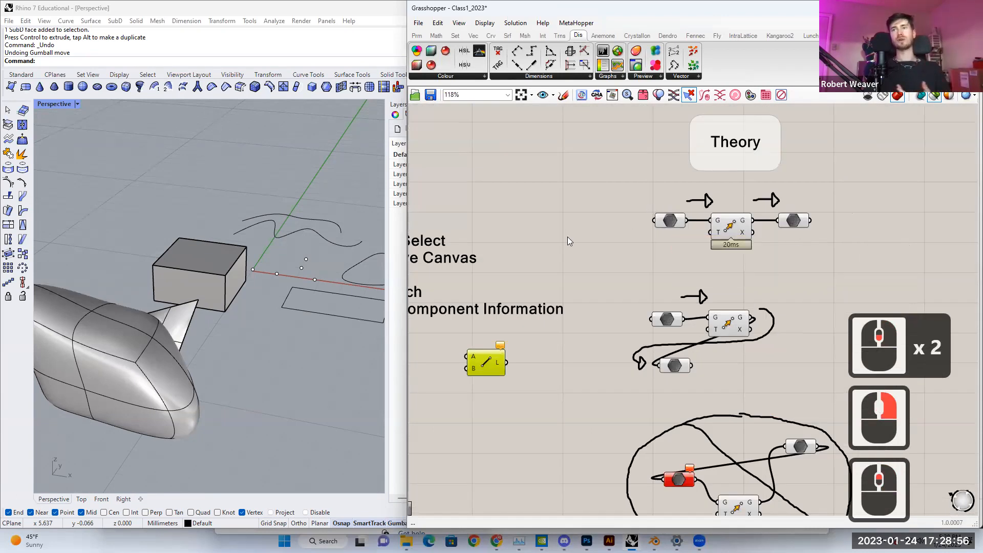
{"action": "right_click_drag", "start_coordinate": [533, 253], "coordinate": [632, 246]}
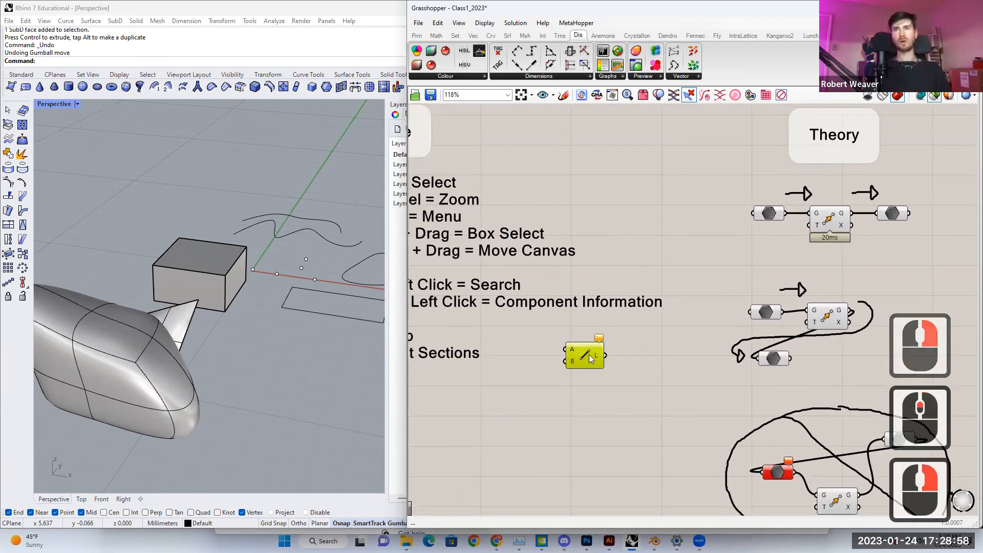
{"action": "left_click_drag", "start_coordinate": [591, 359], "coordinate": [598, 349]}
{"action": "right_click_drag", "start_coordinate": [549, 338], "coordinate": [686, 318]}
{"action": "scroll", "coordinate": [644, 327], "scroll_direction": "up", "scroll_amount": 2}
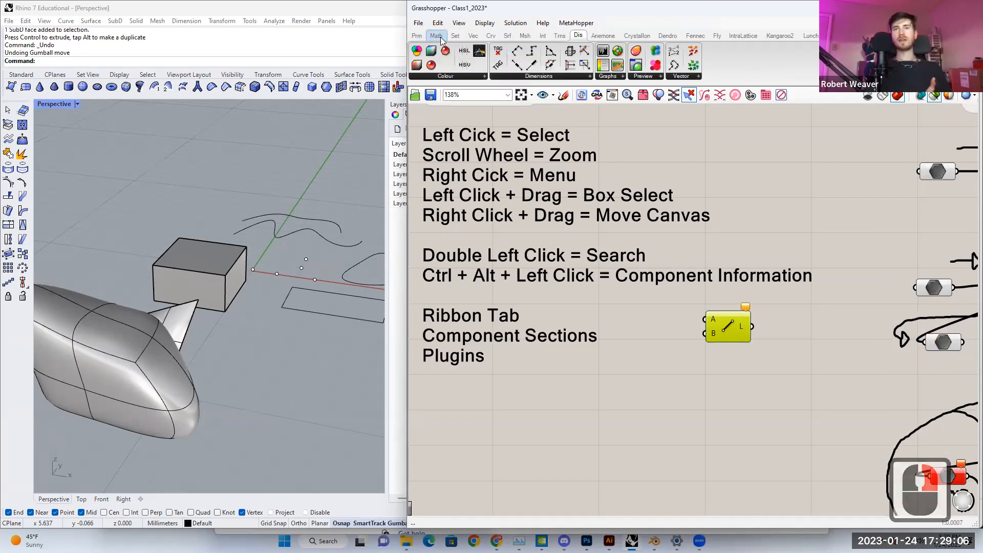
Step: Examine the full component lists of the Display category's Dimensions section and the Mesh category's Triangulation section
{"action": "mouse_move", "coordinate": [421, 39]}
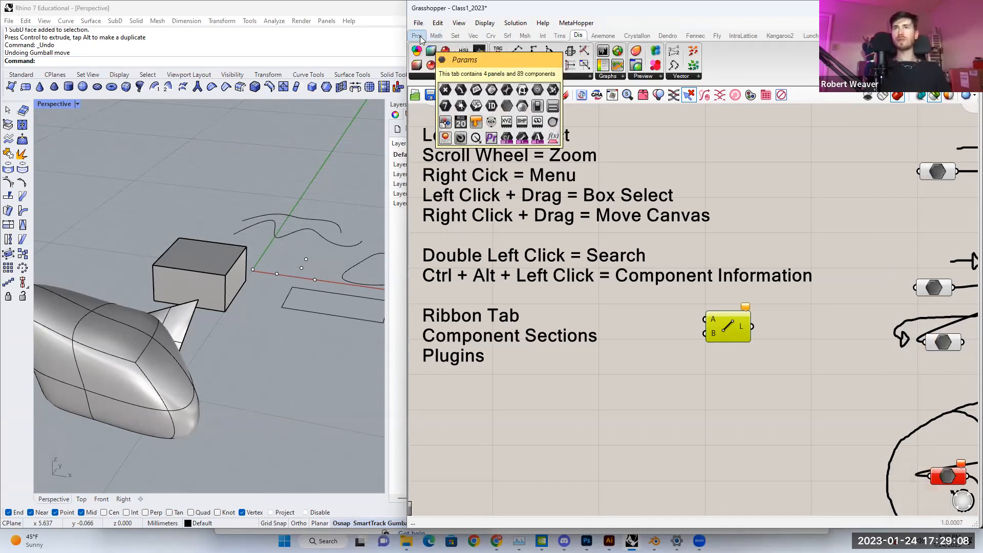
{"action": "mouse_move", "coordinate": [580, 39]}
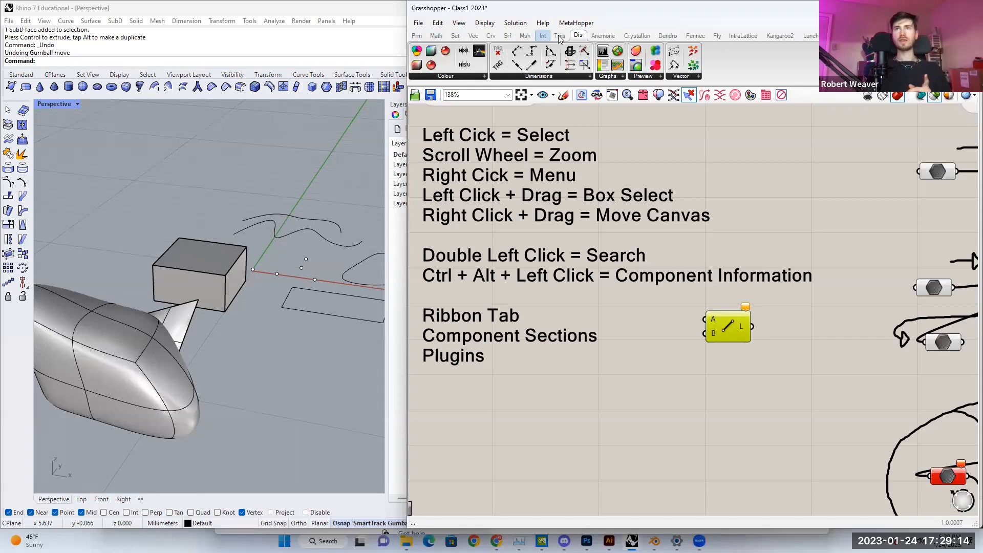
{"action": "mouse_move", "coordinate": [535, 36]}
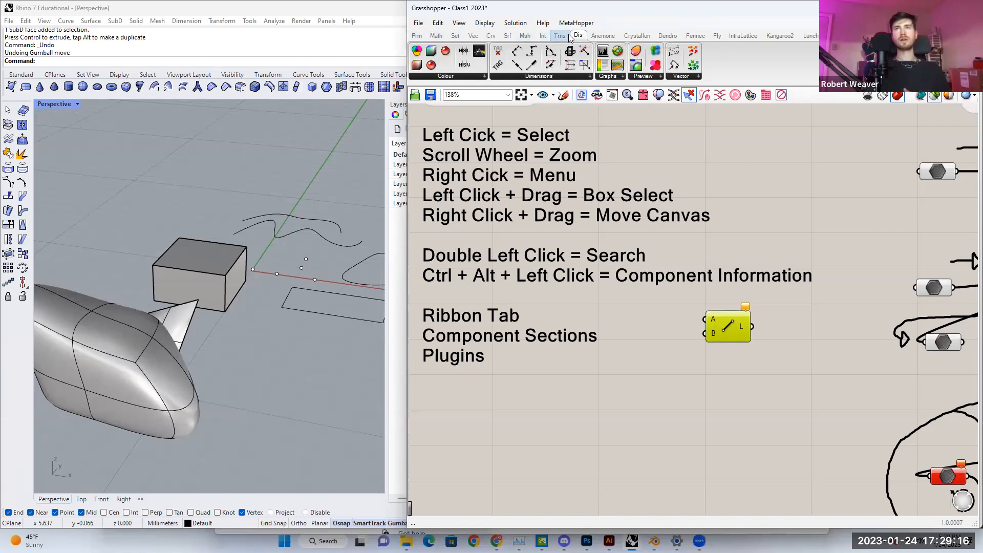
{"action": "left_click", "coordinate": [573, 75]}
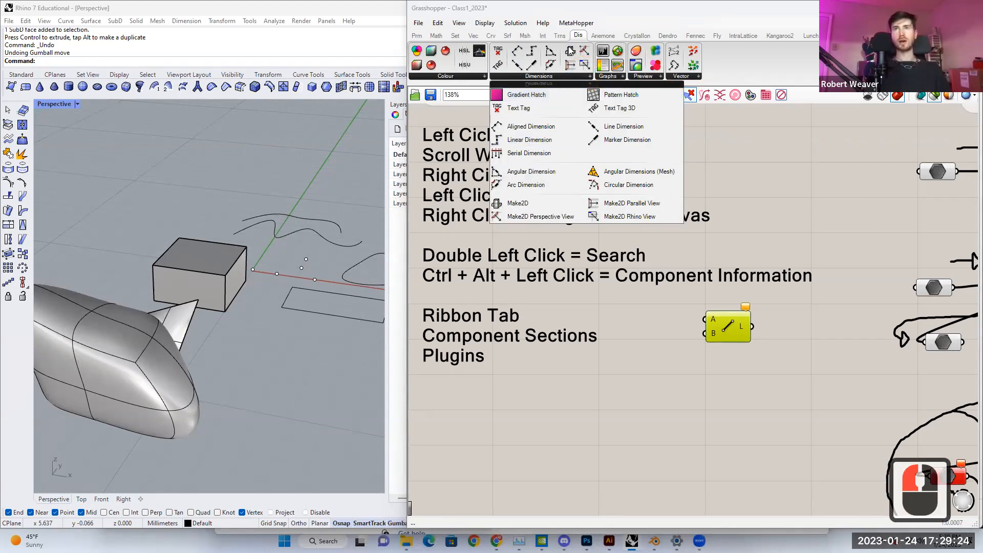
{"action": "left_click", "coordinate": [525, 34]}
{"action": "left_click", "coordinate": [525, 35]}
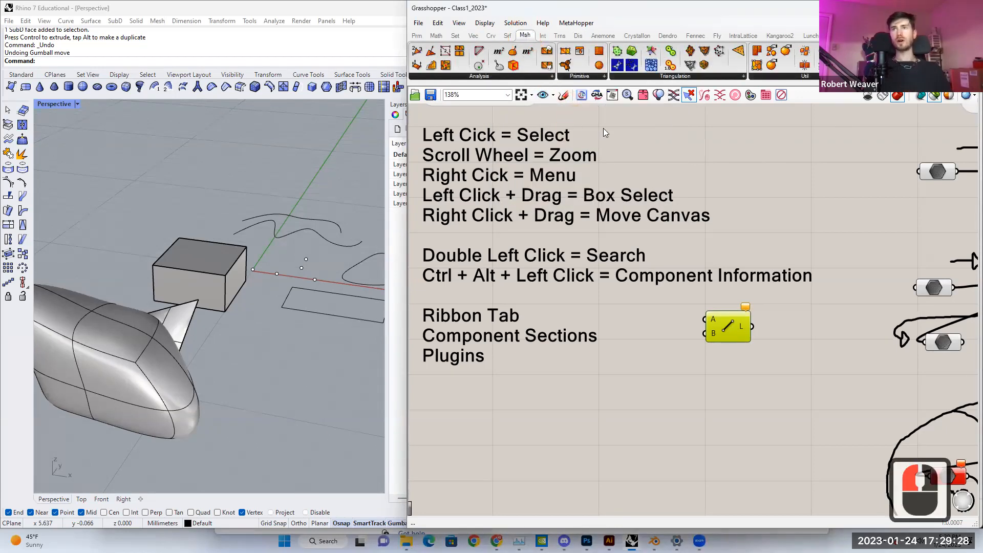
{"action": "left_click", "coordinate": [659, 76]}
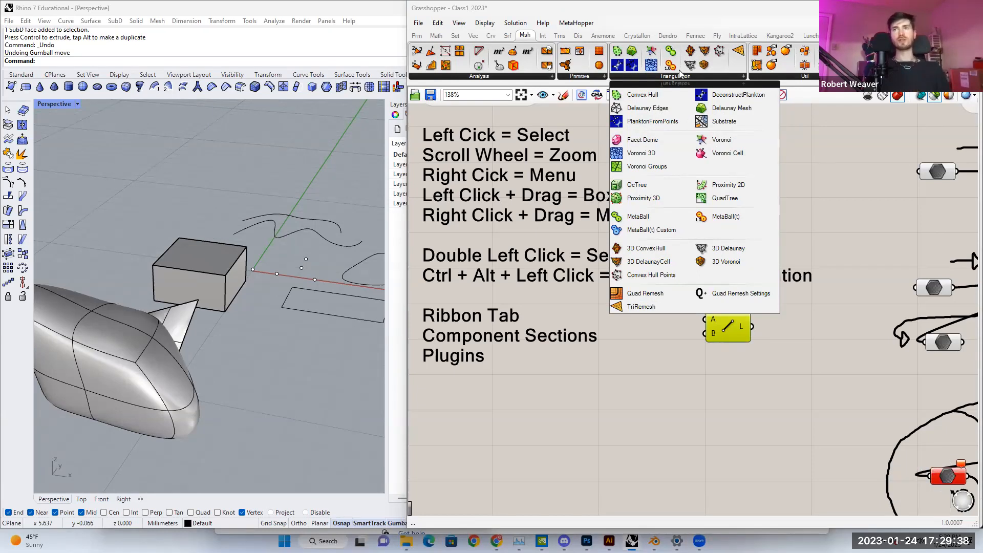
Step: Examine the component lists of the List, Sequence and Sets sections in the Sets category
{"action": "left_click", "coordinate": [456, 36]}
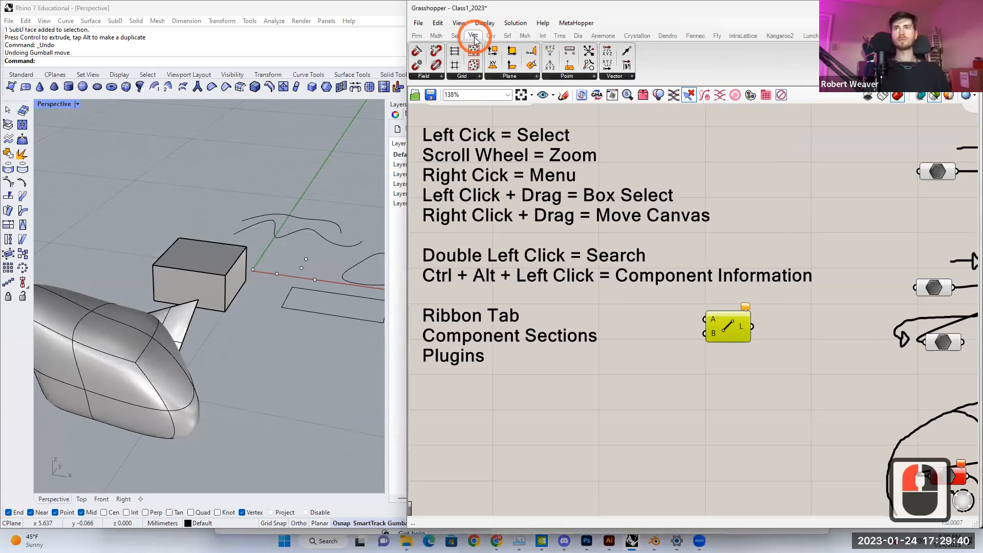
{"action": "left_click", "coordinate": [457, 39]}
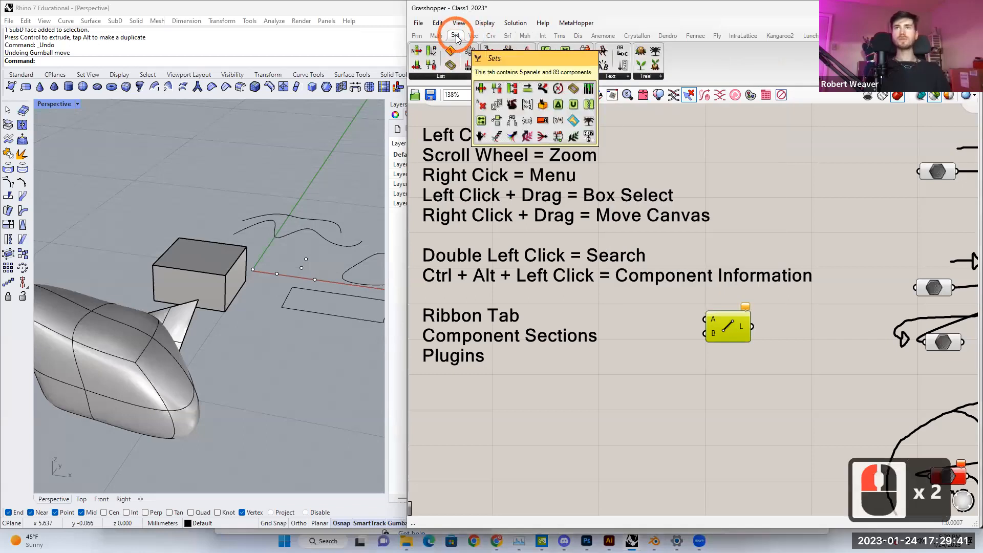
{"action": "left_click", "coordinate": [453, 78]}
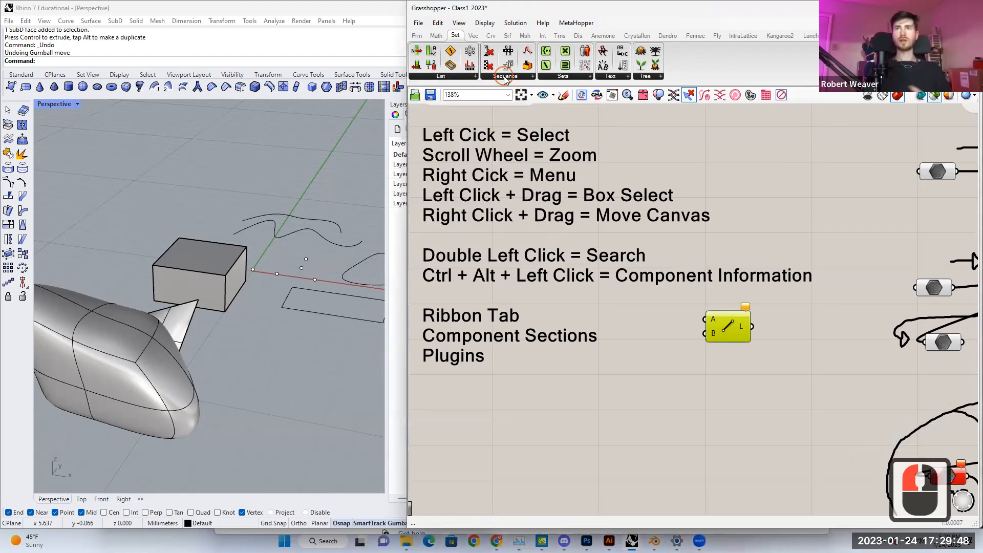
{"action": "left_click", "coordinate": [529, 76]}
{"action": "left_click", "coordinate": [563, 76]}
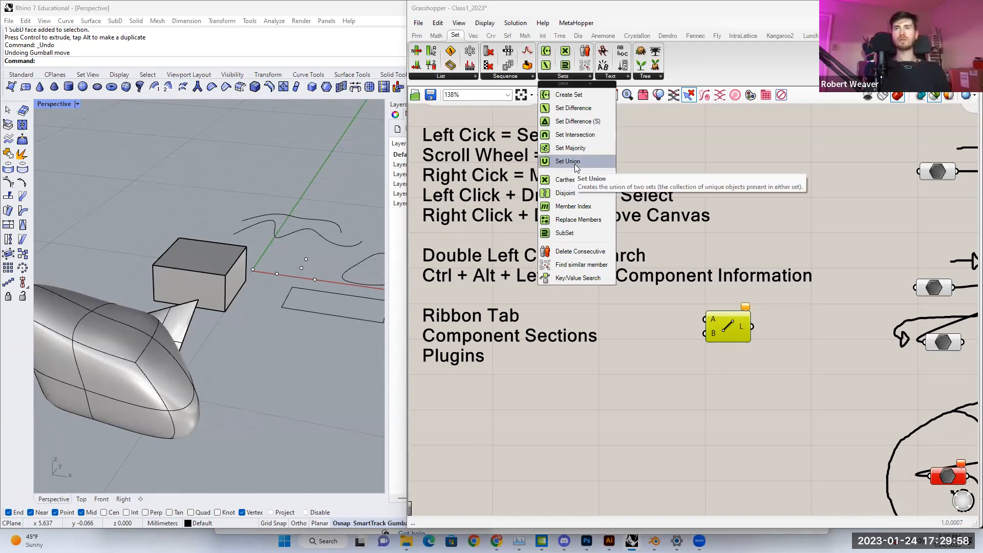
{"action": "left_click", "coordinate": [522, 77]}
Step: Add the Insert Items component from the Sets category's List section and place it below the Line component
{"action": "left_click", "coordinate": [462, 77]}
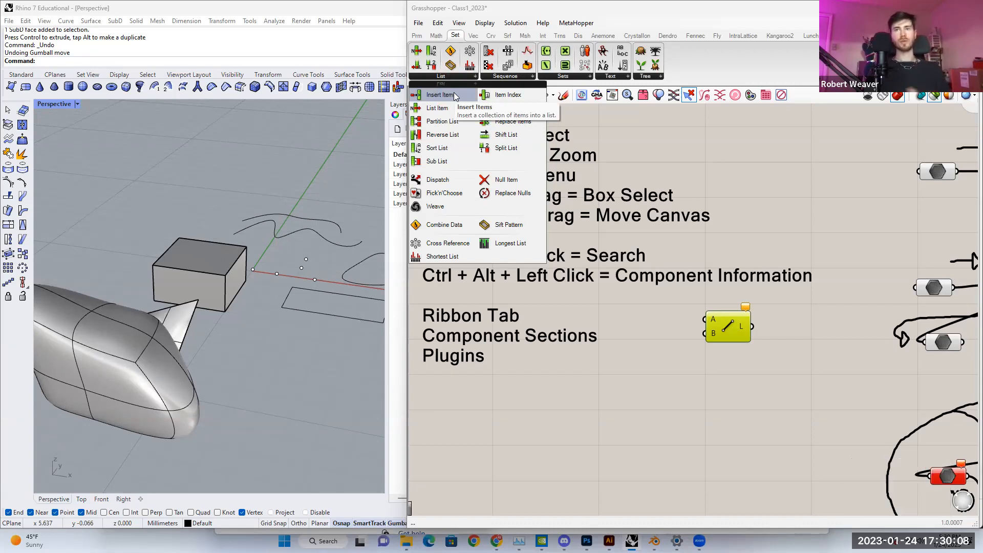
{"action": "left_click", "coordinate": [666, 392]}
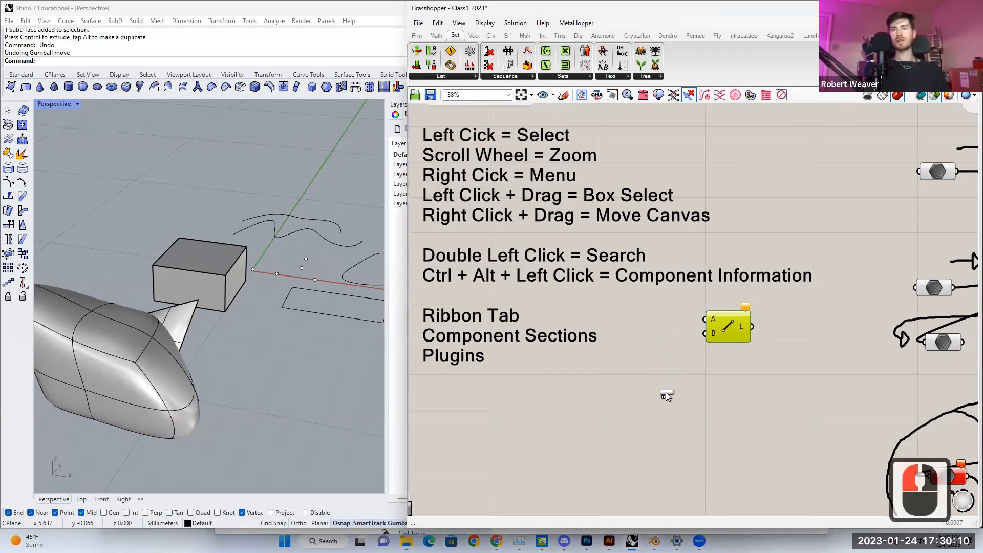
{"action": "left_click", "coordinate": [666, 393]}
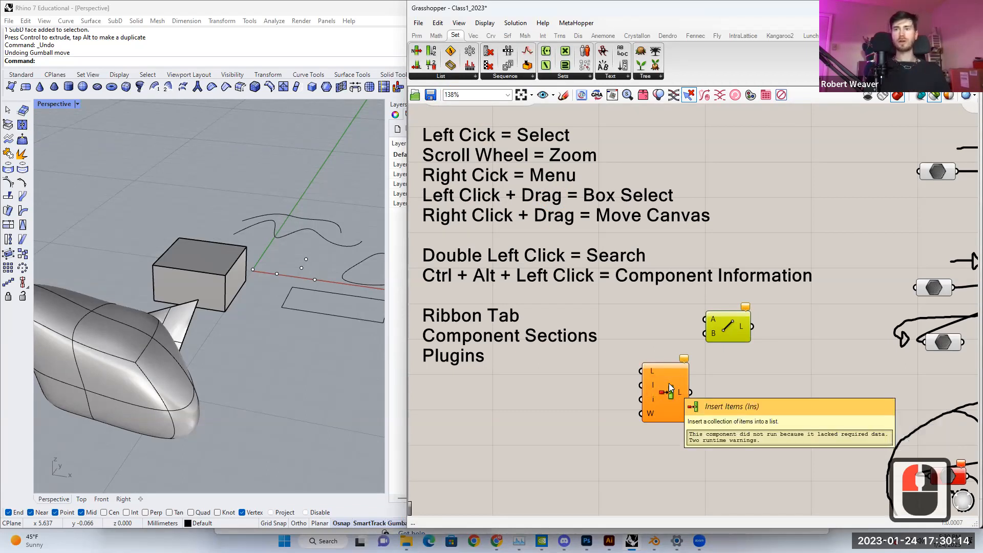
Step: Select the Insert Items component and move it away from the Line component, to just below the Plugins note
{"action": "right_click_drag", "start_coordinate": [669, 383], "coordinate": [653, 372]}
{"action": "left_click", "coordinate": [655, 382]}
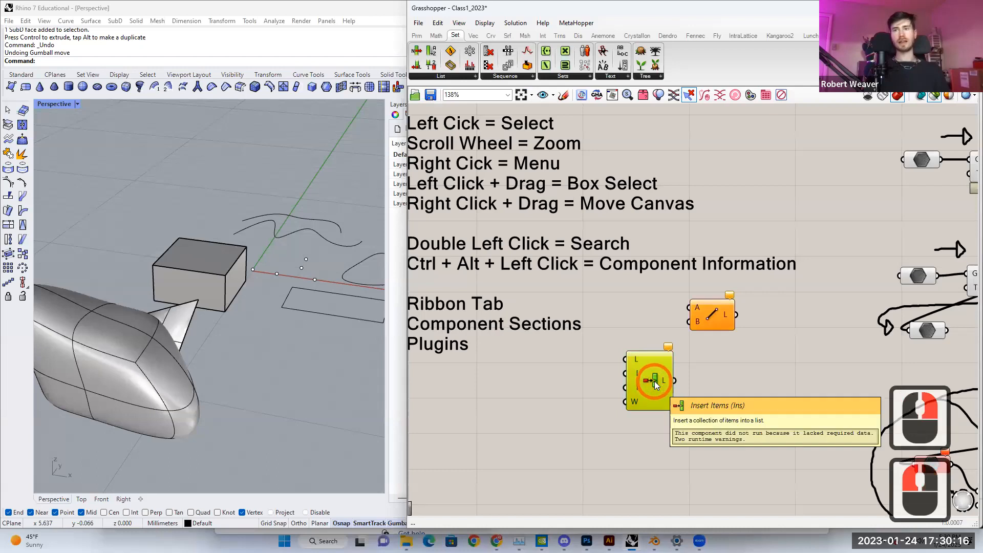
{"action": "scroll", "coordinate": [655, 381], "scroll_direction": "up", "scroll_amount": 2}
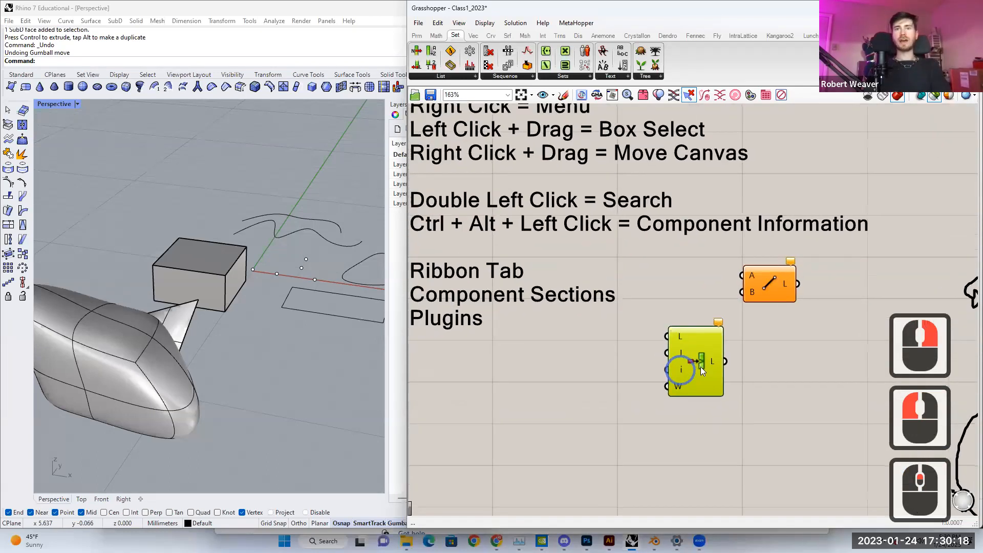
{"action": "left_click_drag", "start_coordinate": [701, 367], "coordinate": [597, 370]}
{"action": "scroll", "coordinate": [585, 370], "scroll_direction": "up", "scroll_amount": 1}
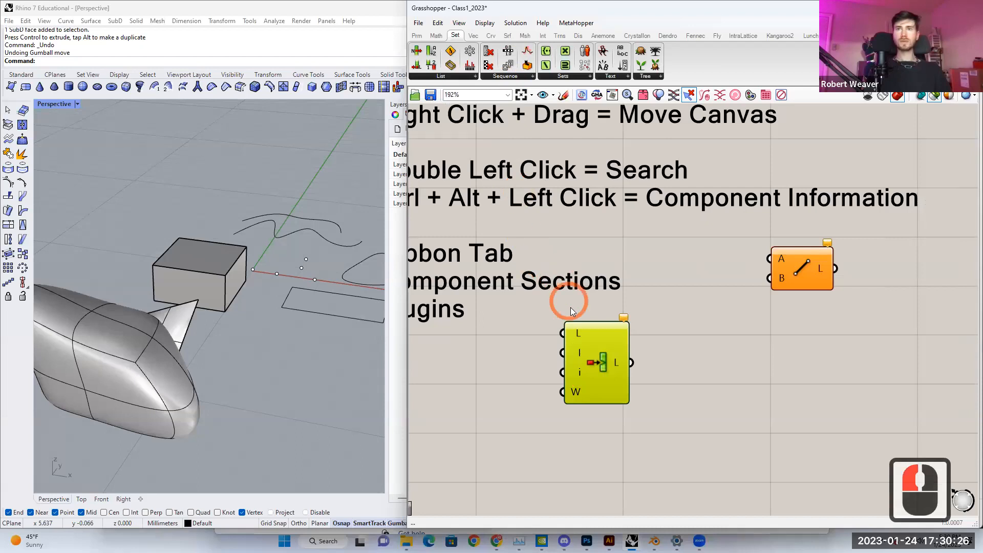
{"action": "right_click_drag", "start_coordinate": [571, 307], "coordinate": [595, 316]}
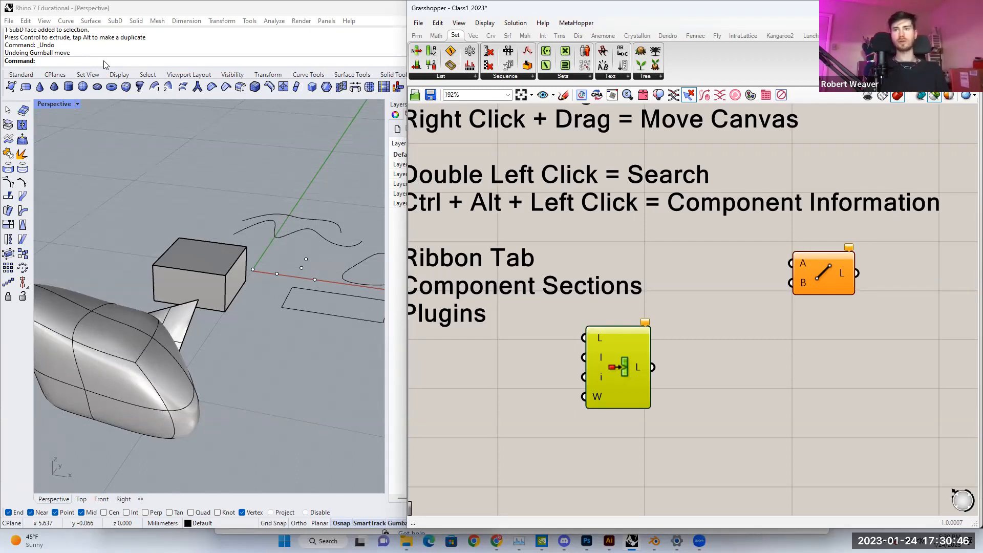
Step: Turn off Draw Icons so the canvas components show abbreviated names instead of icons
{"action": "mouse_move", "coordinate": [600, 337]}
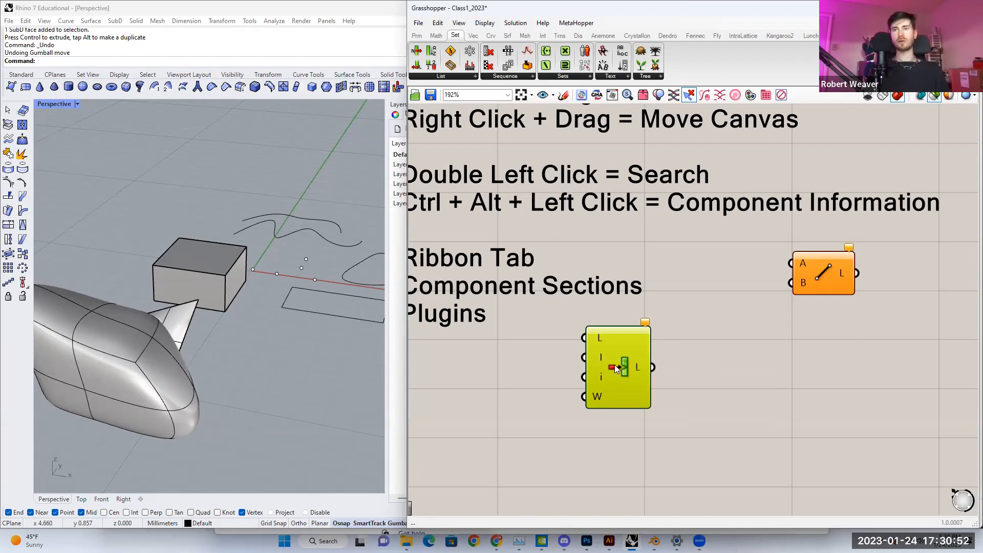
{"action": "mouse_move", "coordinate": [598, 355]}
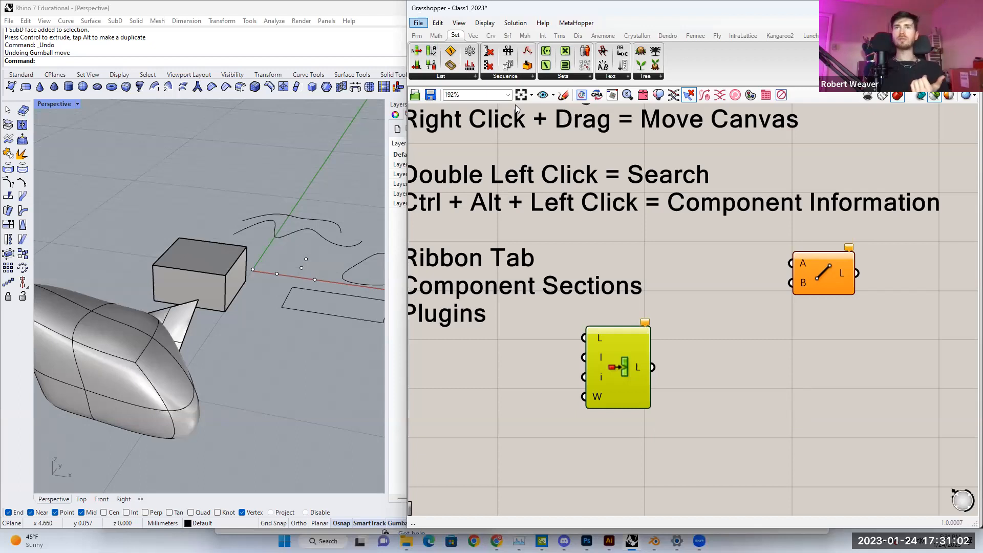
{"action": "left_click", "coordinate": [485, 23]}
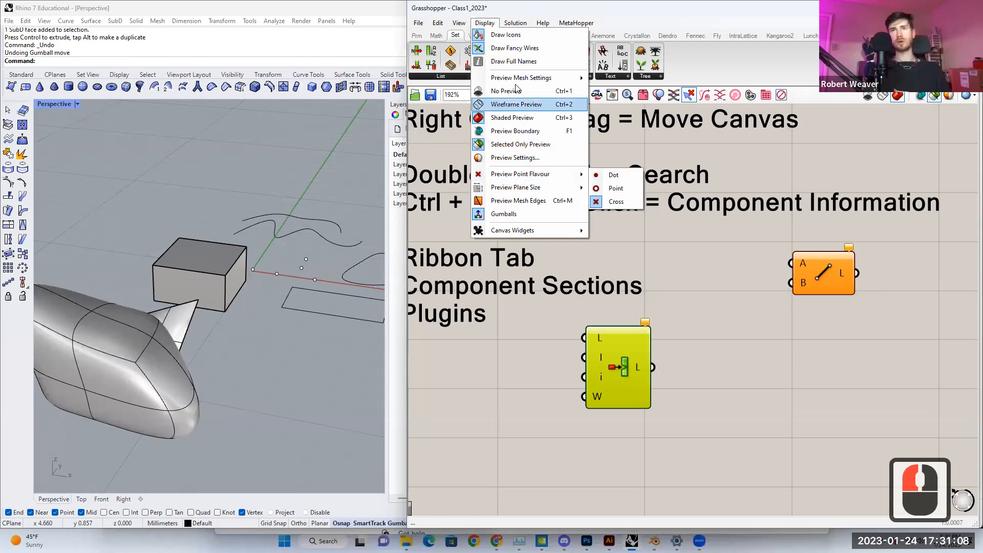
{"action": "left_click", "coordinate": [506, 34]}
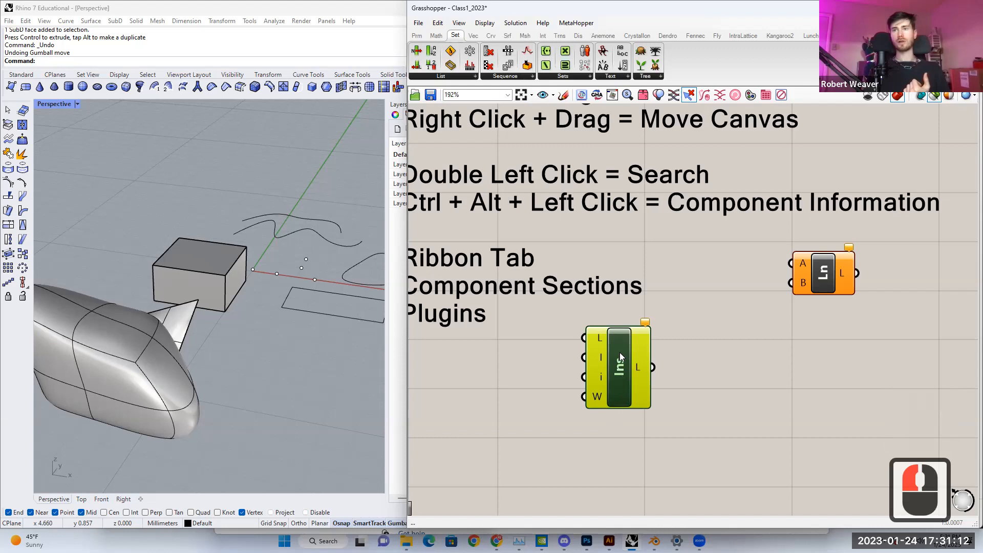
Step: Turn Draw Icons back on for the canvas components and shift the Insert Items component slightly down, leaving it deselected
{"action": "mouse_move", "coordinate": [621, 364]}
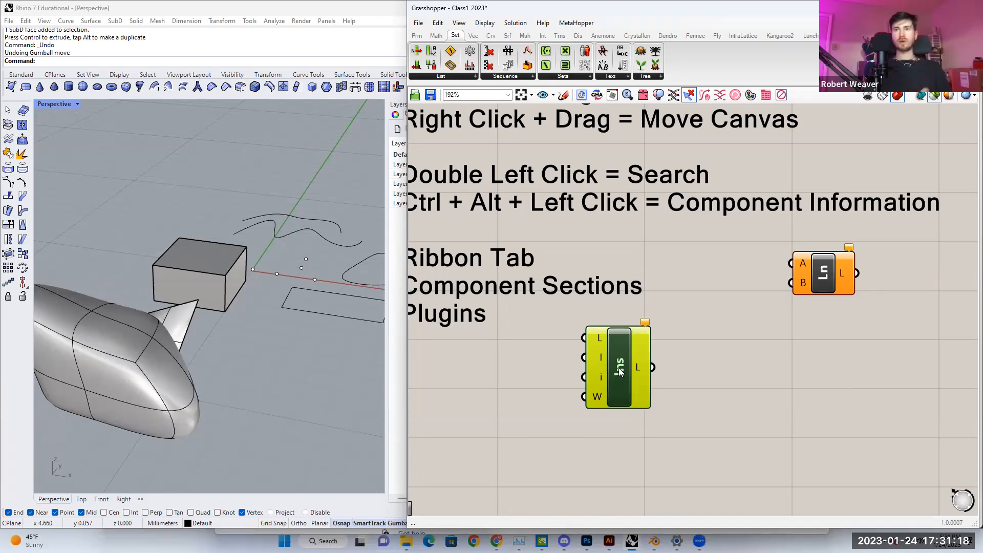
{"action": "scroll", "coordinate": [618, 366], "scroll_direction": "down", "scroll_amount": 1}
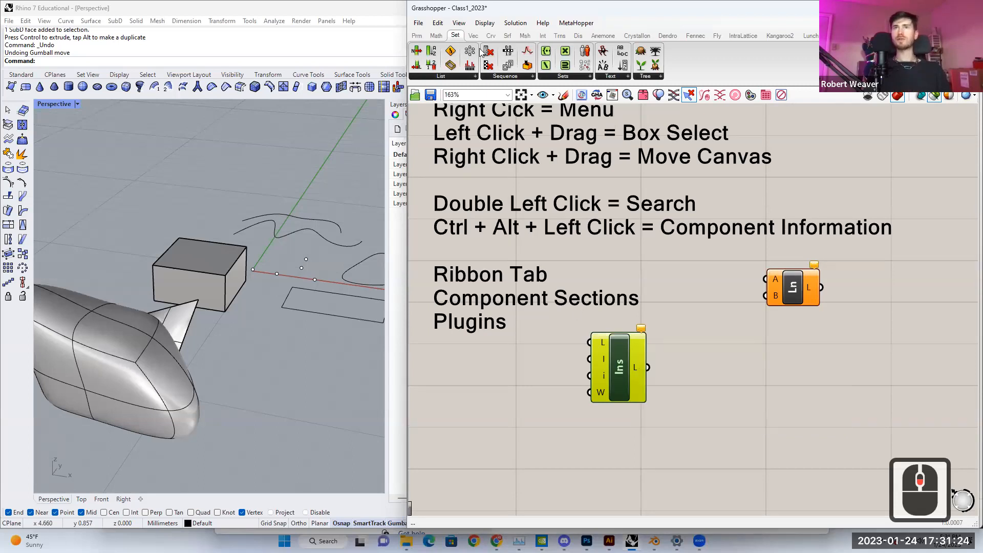
{"action": "left_click", "coordinate": [489, 24]}
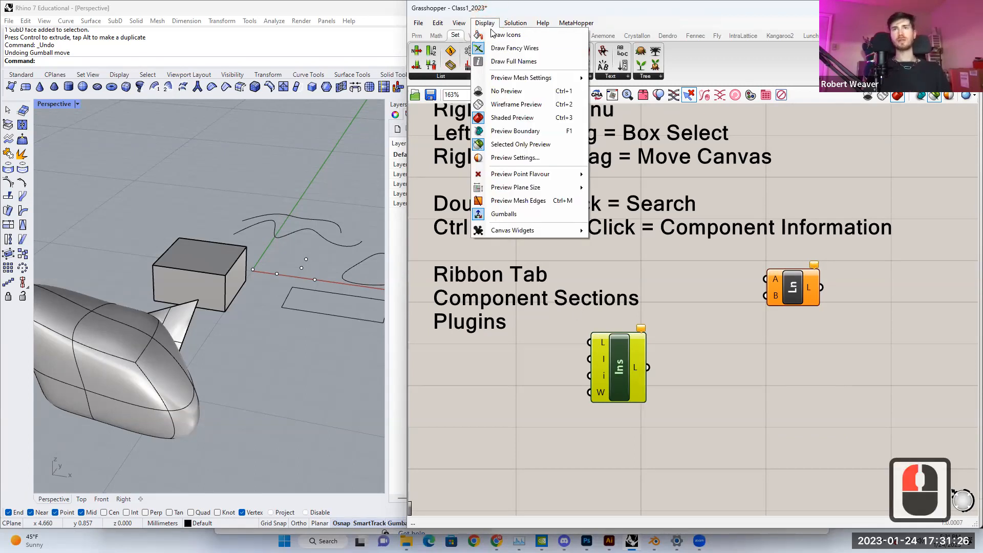
{"action": "left_click", "coordinate": [492, 34]}
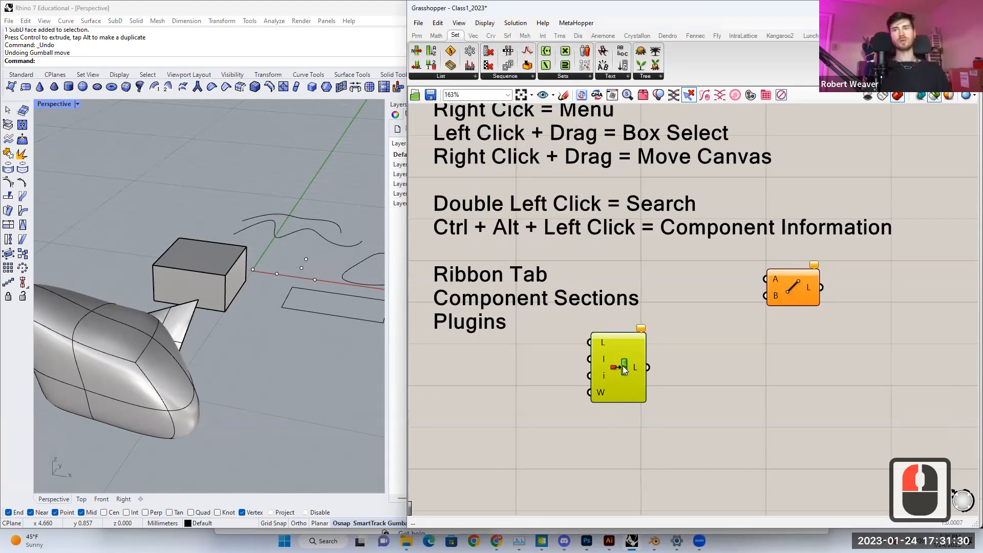
{"action": "left_click_drag", "start_coordinate": [612, 367], "coordinate": [617, 395]}
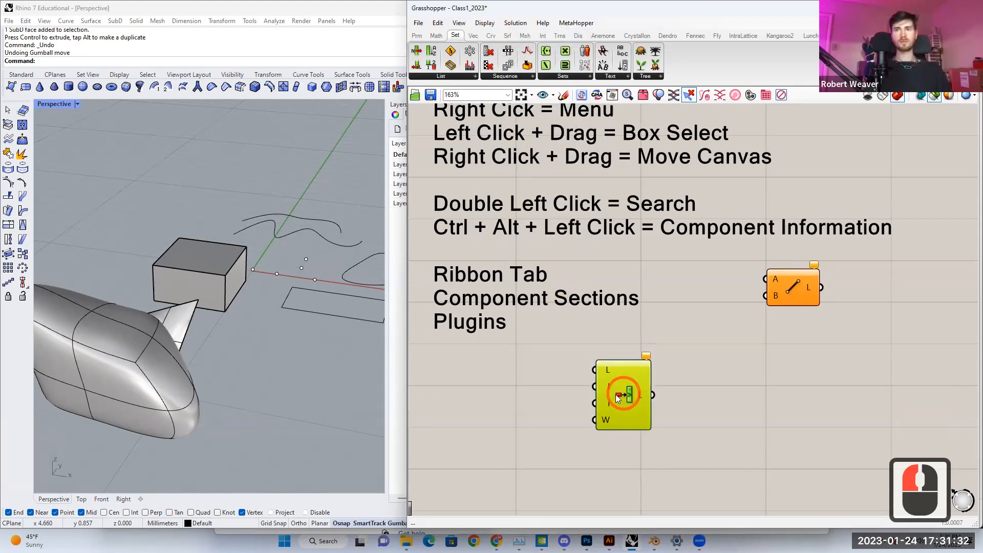
{"action": "left_click", "coordinate": [572, 395]}
Step: Examine the component list of the Util section in the Params category
{"action": "left_click", "coordinate": [417, 35]}
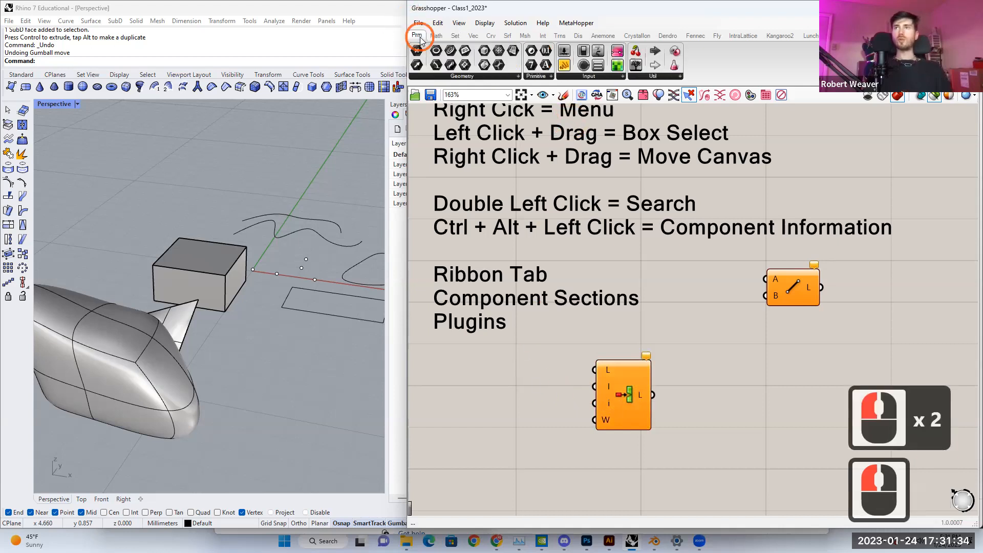
{"action": "left_click", "coordinate": [650, 75]}
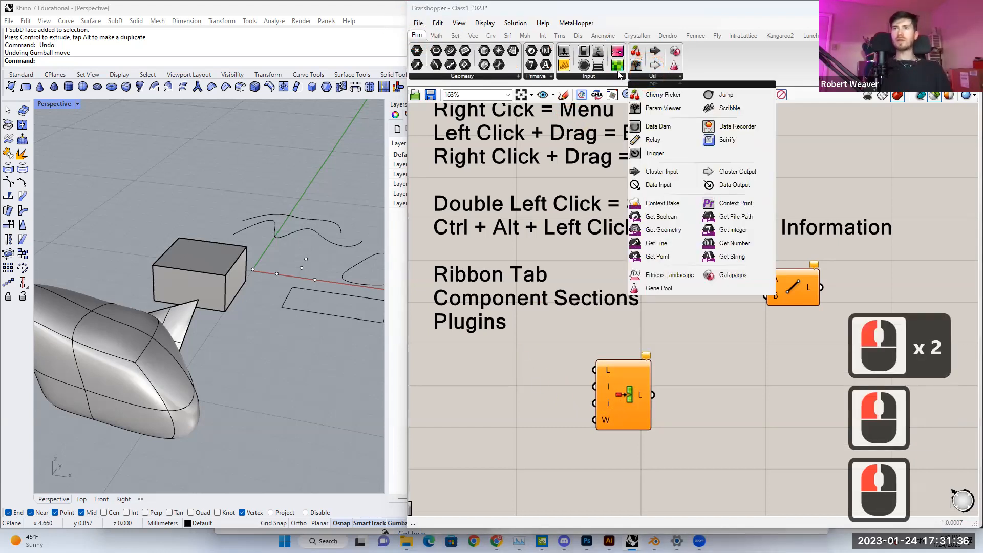
{"action": "double_click", "coordinate": [649, 72]}
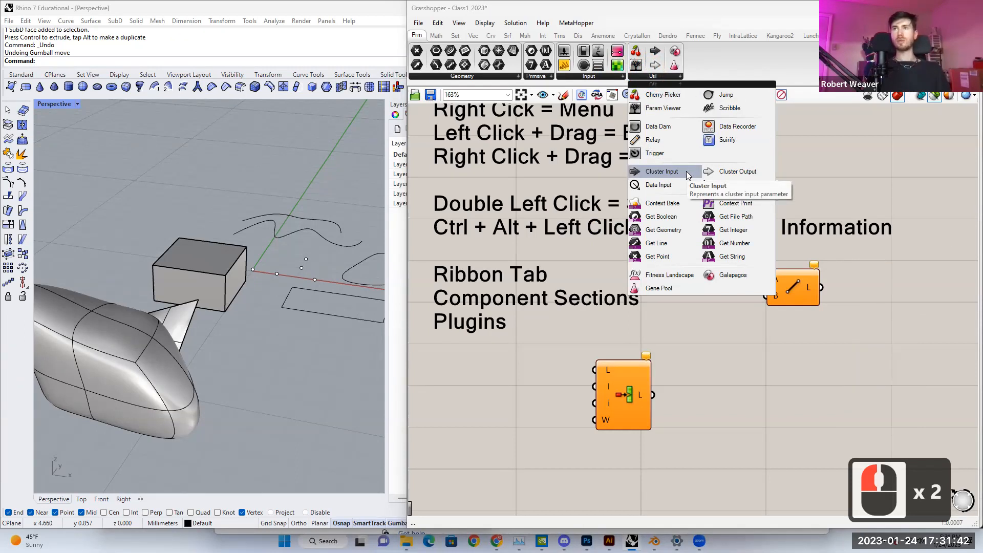
{"action": "left_click", "coordinate": [585, 177]}
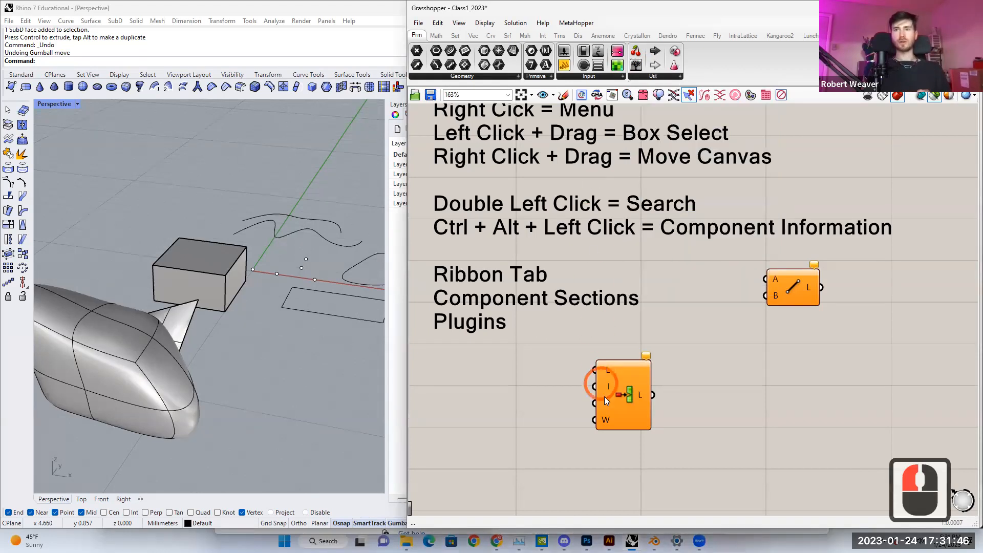
Step: Move the Insert Items component directly below the Line component, aligned with it
{"action": "left_click_drag", "start_coordinate": [619, 390], "coordinate": [795, 353]}
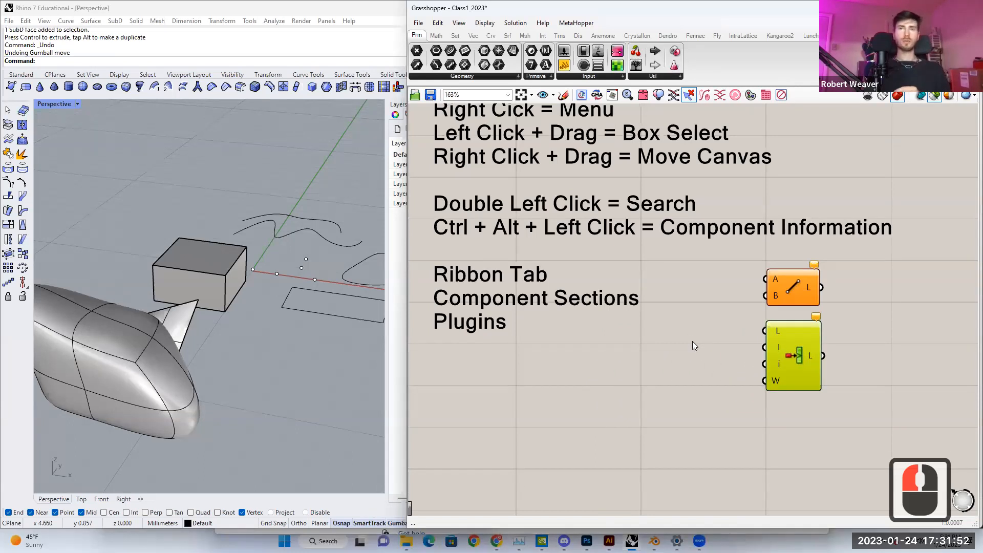
{"action": "scroll", "coordinate": [649, 348], "scroll_direction": "down", "scroll_amount": 2}
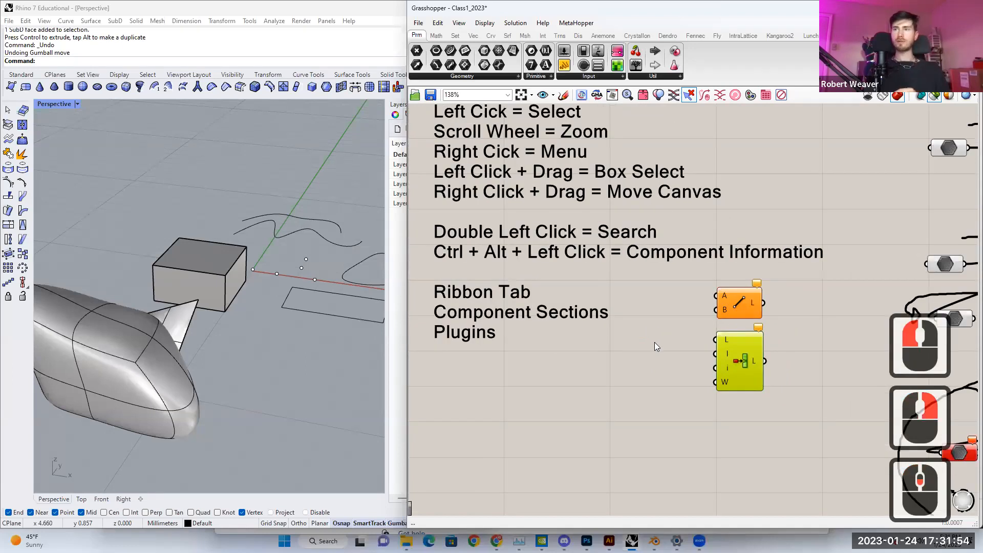
{"action": "scroll", "coordinate": [644, 343], "scroll_direction": "up", "scroll_amount": 2}
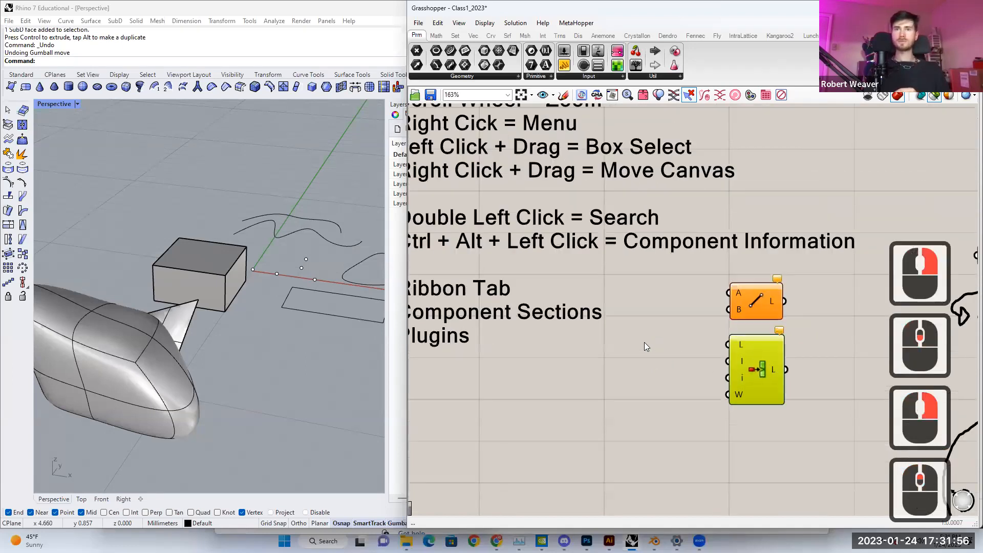
{"action": "right_click_drag", "start_coordinate": [502, 323], "coordinate": [531, 325]}
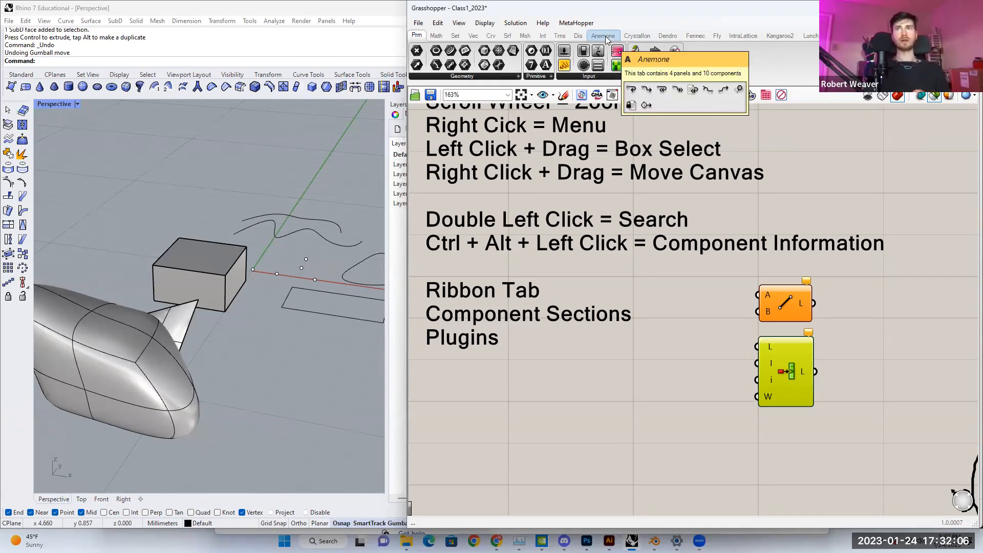
Step: Browse the plugin categories from Crystallon through Dendro, Fennec, Fly and IntraLattice to LunchBox, and return to Kangaroo2
{"action": "left_click", "coordinate": [638, 35]}
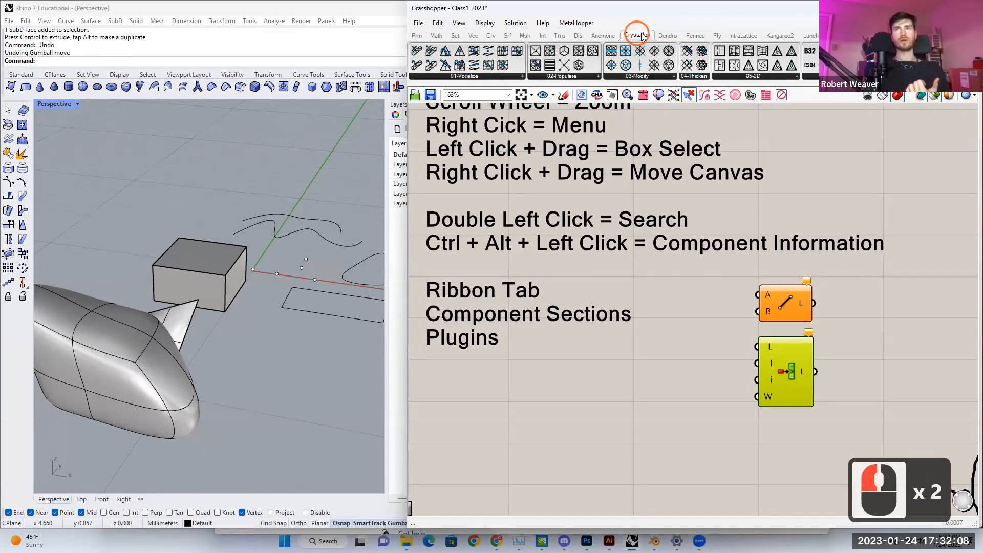
{"action": "left_click", "coordinate": [668, 35]}
{"action": "left_click", "coordinate": [695, 36]}
{"action": "left_click", "coordinate": [717, 36]}
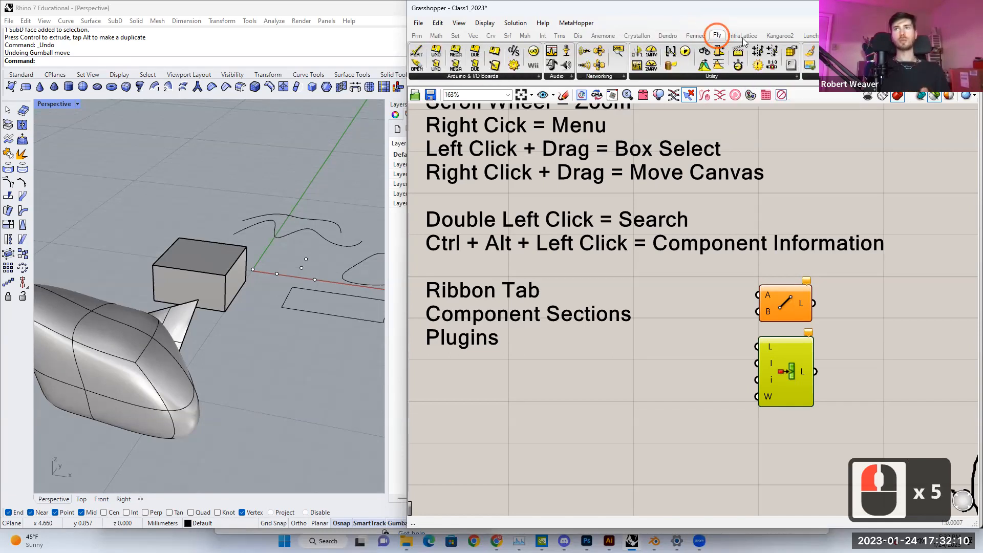
{"action": "left_click", "coordinate": [743, 37]}
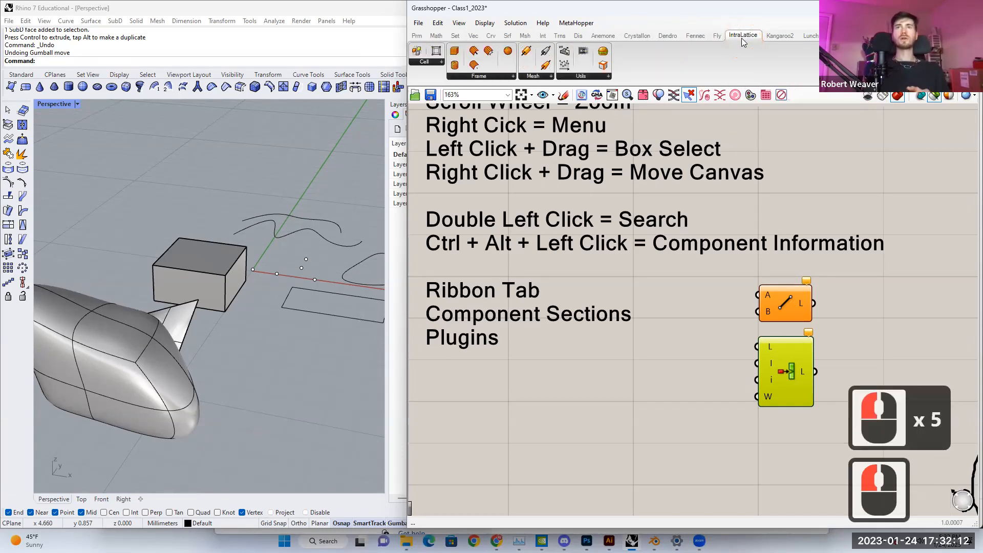
{"action": "left_click", "coordinate": [779, 35]}
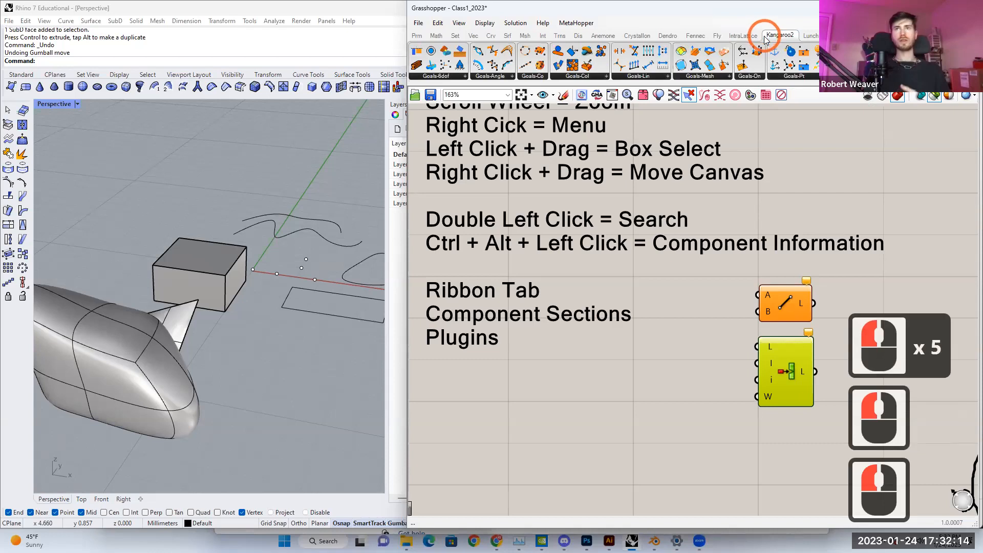
{"action": "left_click", "coordinate": [811, 35]}
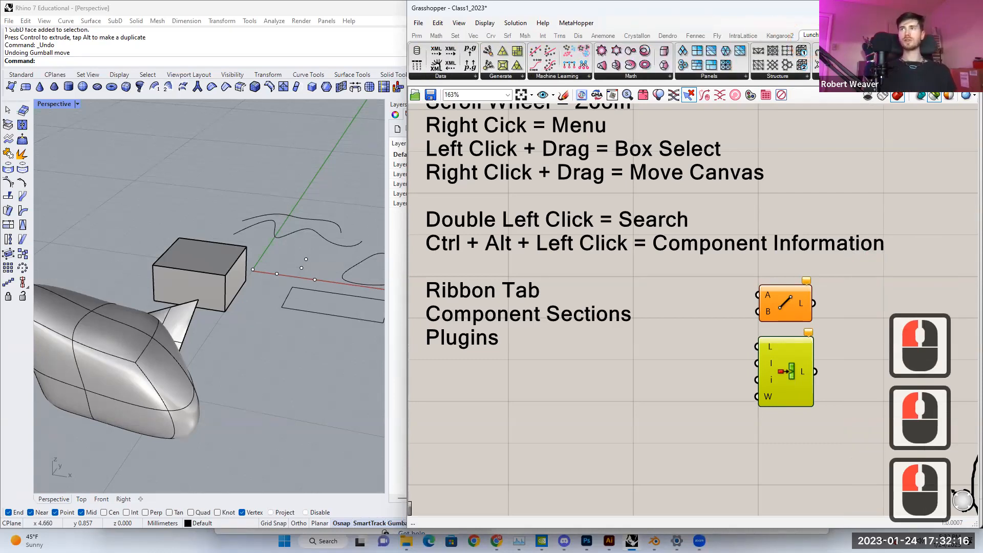
{"action": "left_click", "coordinate": [851, 36]}
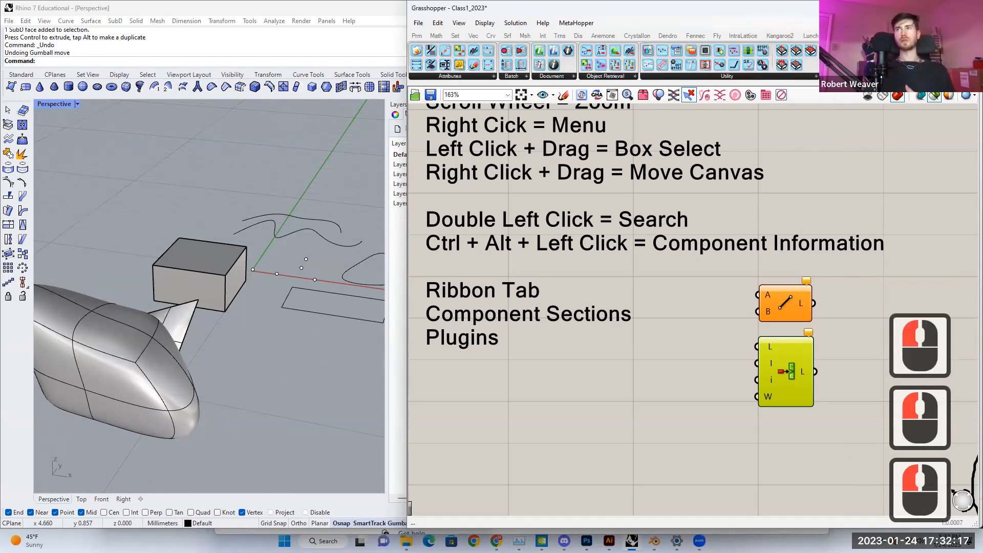
{"action": "left_click", "coordinate": [786, 36]}
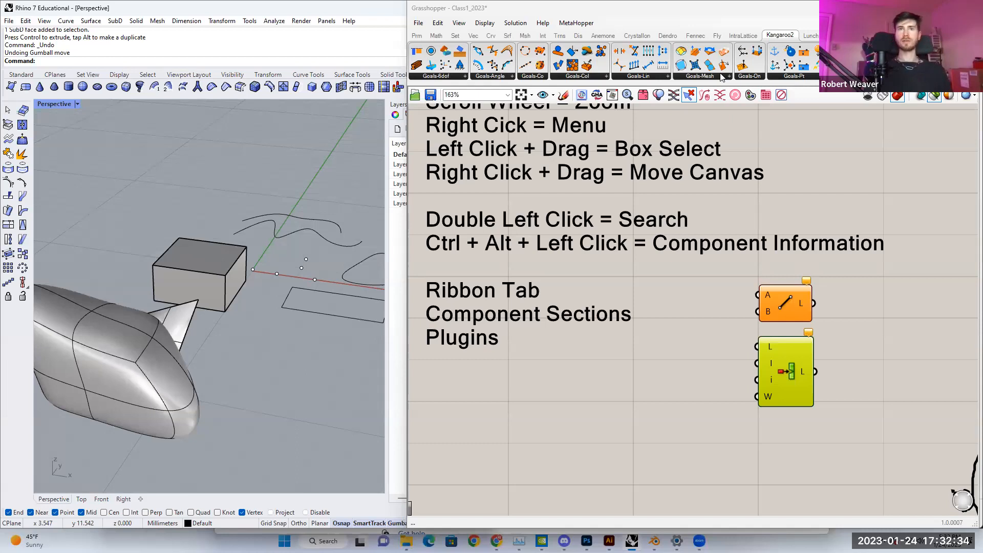
Step: Select the small open surface beside the box in the Rhino viewport and deselect the Insert Items component in Grasshopper
{"action": "left_click", "coordinate": [186, 315]}
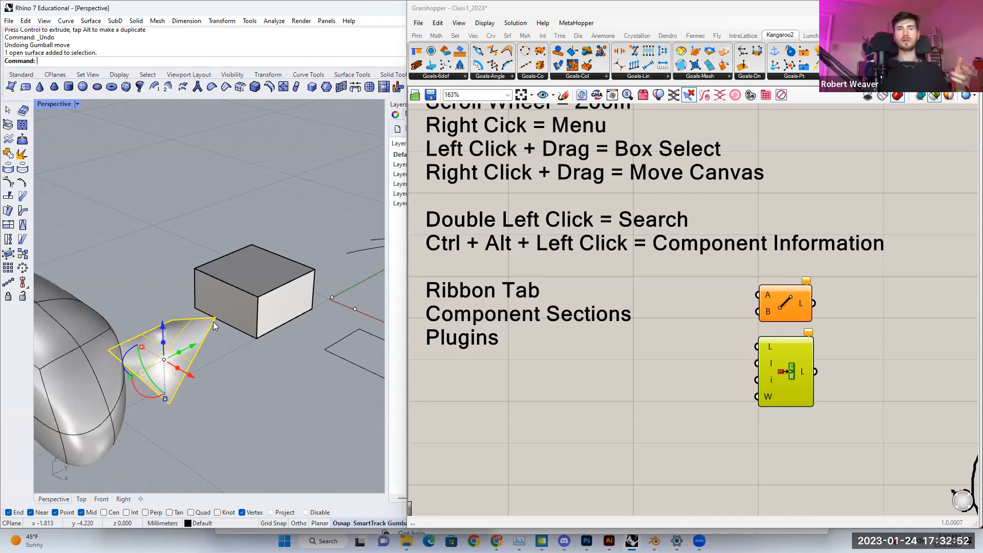
{"action": "right_click_drag", "start_coordinate": [213, 321], "coordinate": [237, 314]}
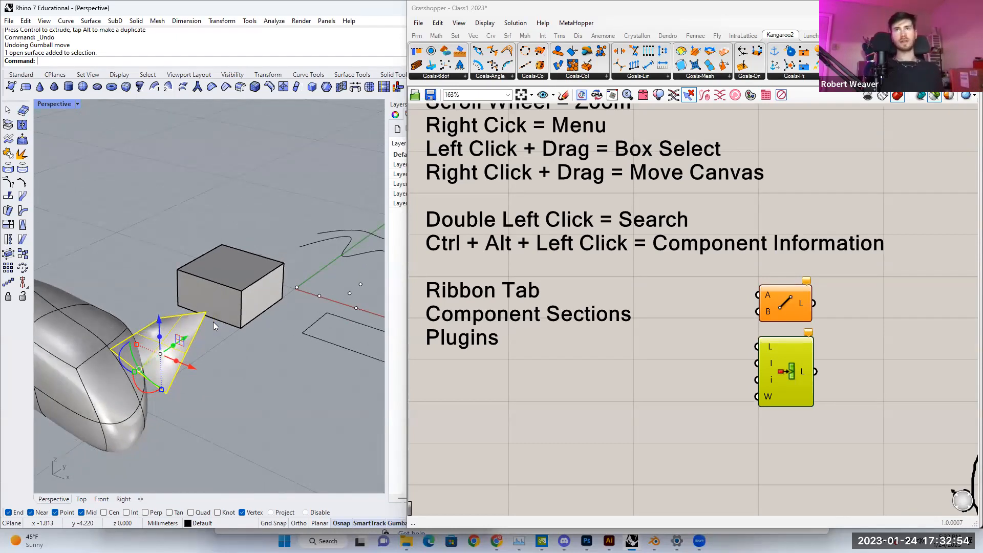
{"action": "left_click", "coordinate": [582, 357]}
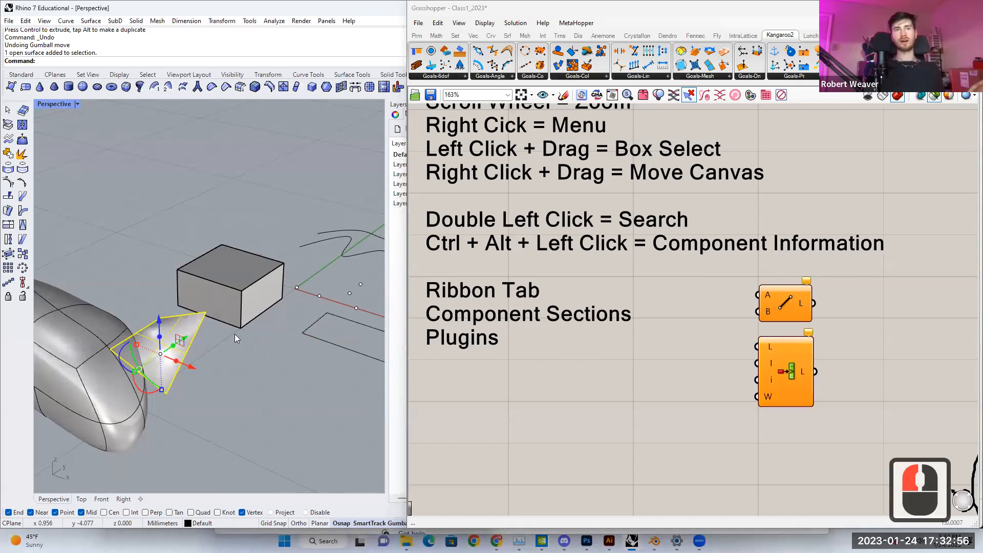
{"action": "right_click_drag", "start_coordinate": [206, 329], "coordinate": [206, 329]}
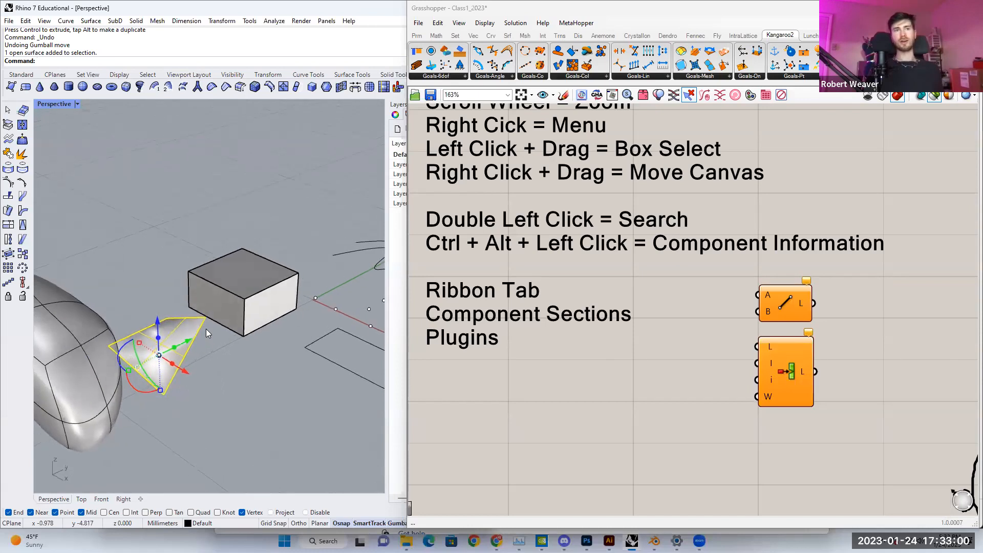
Step: Go to the Theory section of the Grasshopper canvas and look over its wired component examples
{"action": "scroll", "coordinate": [622, 375], "scroll_direction": "down", "scroll_amount": 2}
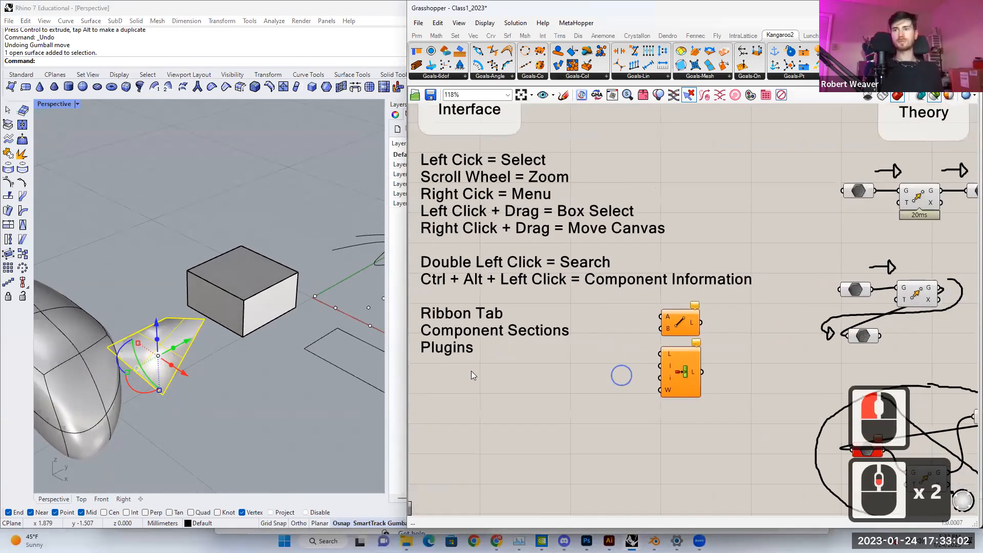
{"action": "right_click_drag", "start_coordinate": [472, 371], "coordinate": [334, 366]}
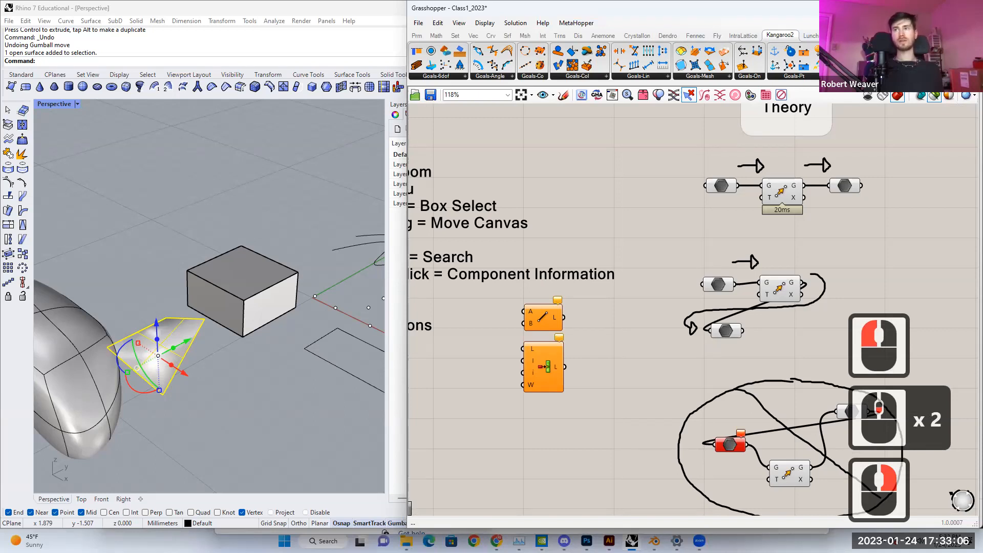
{"action": "scroll", "coordinate": [585, 234], "scroll_direction": "down", "scroll_amount": 2}
{"action": "right_click_drag", "start_coordinate": [664, 235], "coordinate": [512, 292]}
{"action": "scroll", "coordinate": [591, 231], "scroll_direction": "up", "scroll_amount": 1}
{"action": "scroll", "coordinate": [591, 231], "scroll_direction": "up", "scroll_amount": 1}
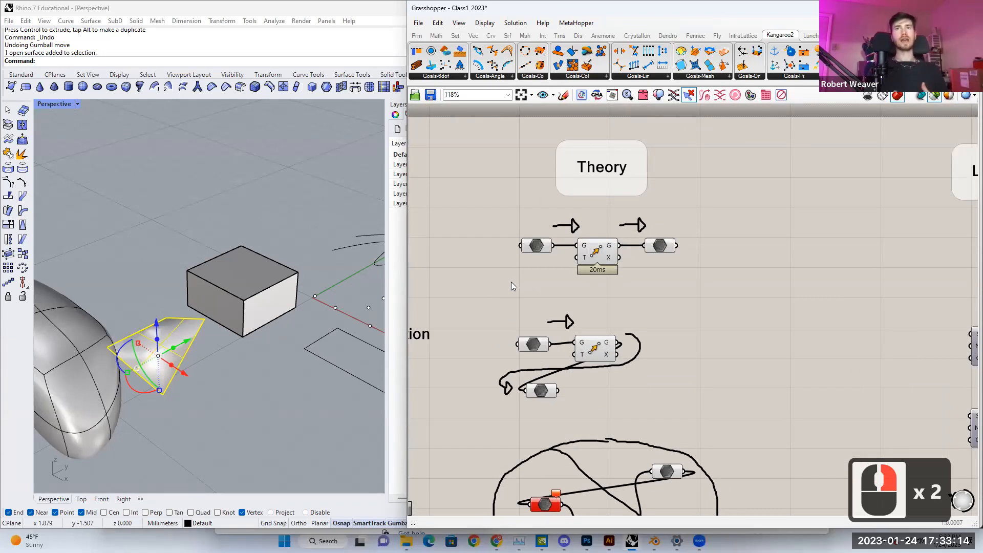
{"action": "mouse_move", "coordinate": [511, 282]}
{"action": "right_mouse_down"}
{"action": "mouse_move", "coordinate": [524, 260]}
{"action": "mouse_move", "coordinate": [524, 269]}
{"action": "right_mouse_up"}
{"action": "scroll", "coordinate": [524, 260], "scroll_direction": "up", "scroll_amount": 1}
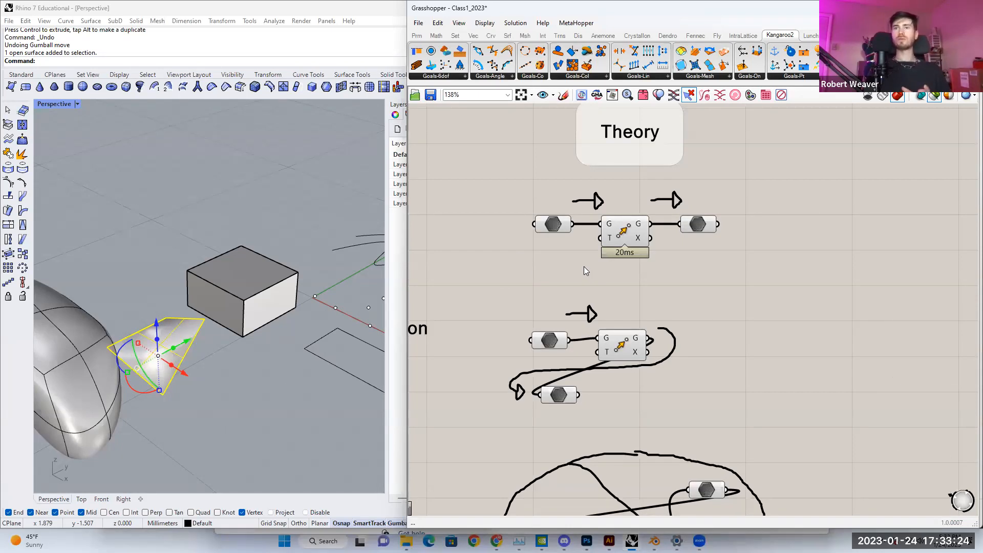
Step: Examine the left-to-right data flow in the top Theory example, from the input parameter through the Move component to the output parameter
{"action": "right_click_drag", "start_coordinate": [584, 264], "coordinate": [584, 270]}
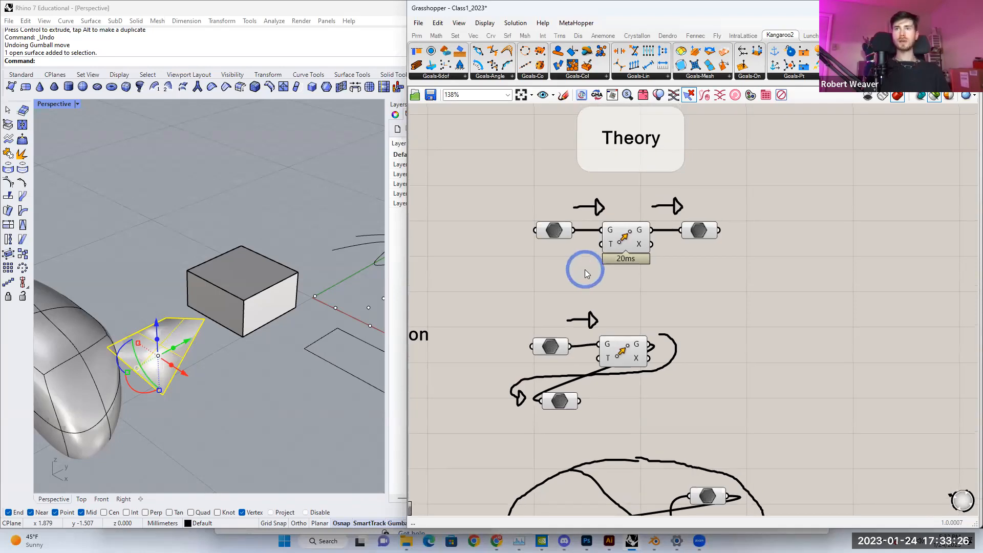
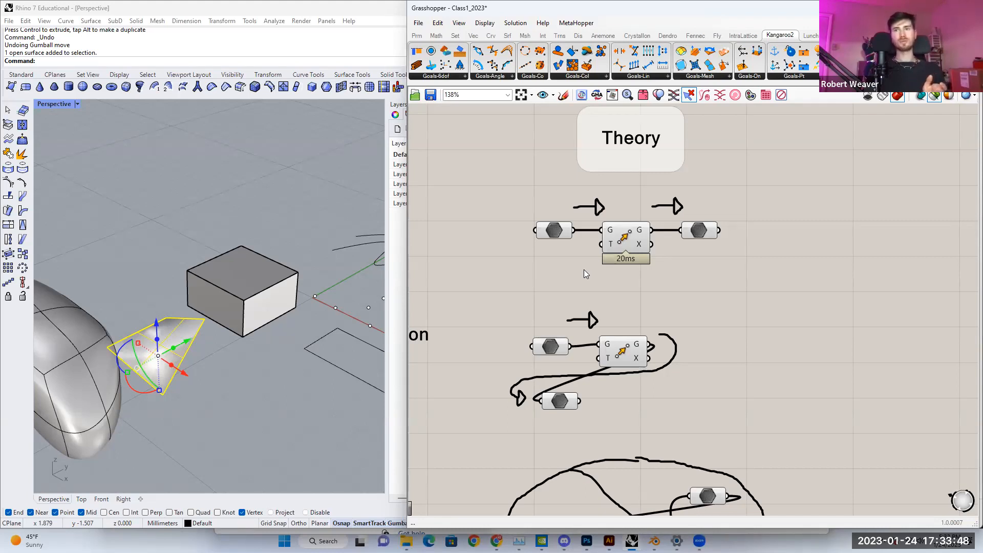
{"action": "scroll", "coordinate": [584, 270], "scroll_direction": "down", "scroll_amount": 2}
{"action": "mouse_move", "coordinate": [607, 274]}
{"action": "right_mouse_down"}
{"action": "mouse_move", "coordinate": [565, 271]}
{"action": "mouse_move", "coordinate": [588, 275]}
{"action": "right_mouse_up"}
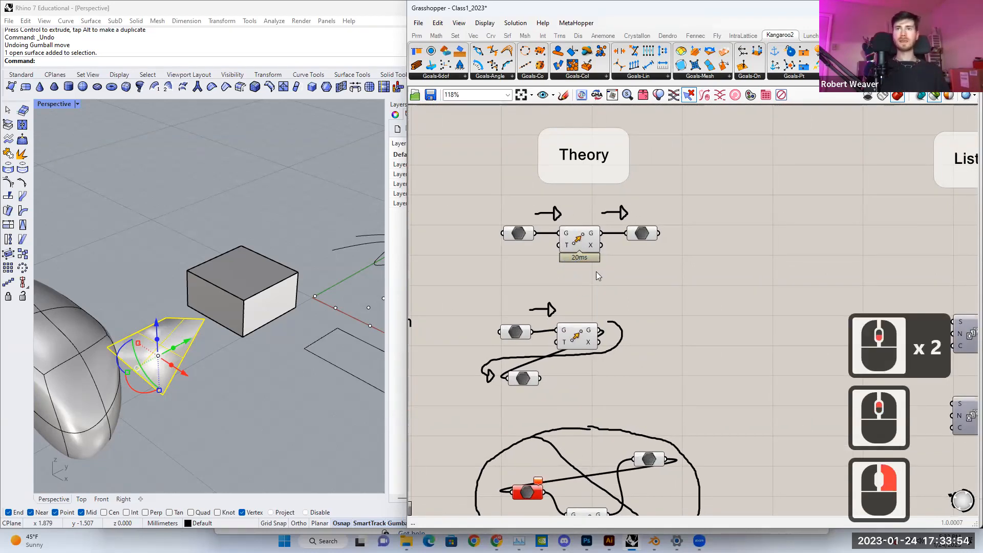
{"action": "scroll", "coordinate": [598, 272], "scroll_direction": "up", "scroll_amount": 2}
{"action": "right_click_drag", "start_coordinate": [603, 275], "coordinate": [630, 292]}
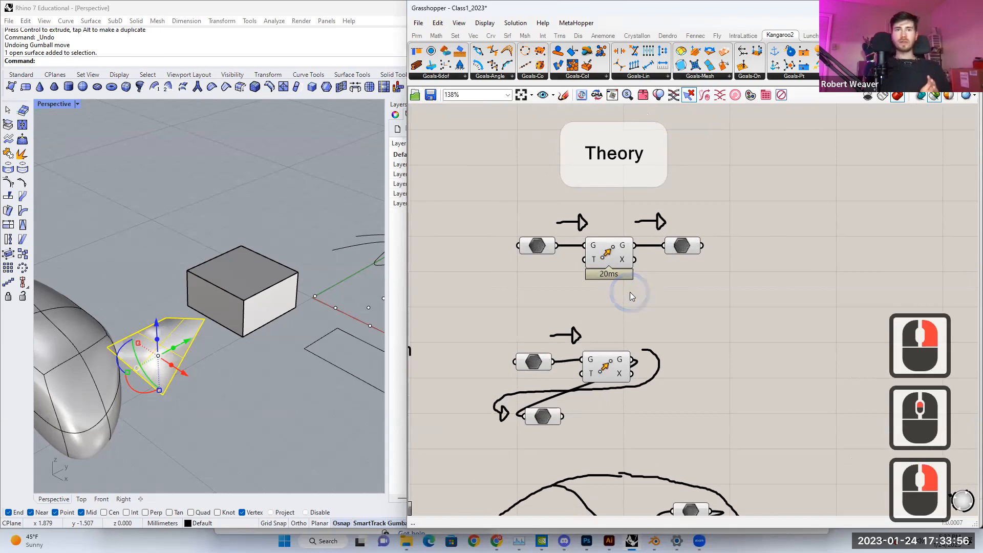
{"action": "right_click_drag", "start_coordinate": [519, 294], "coordinate": [696, 293]}
{"action": "right_click_drag", "start_coordinate": [581, 279], "coordinate": [792, 308]}
{"action": "right_click_drag", "start_coordinate": [695, 275], "coordinate": [485, 217]}
{"action": "right_click_drag", "start_coordinate": [735, 255], "coordinate": [606, 280]}
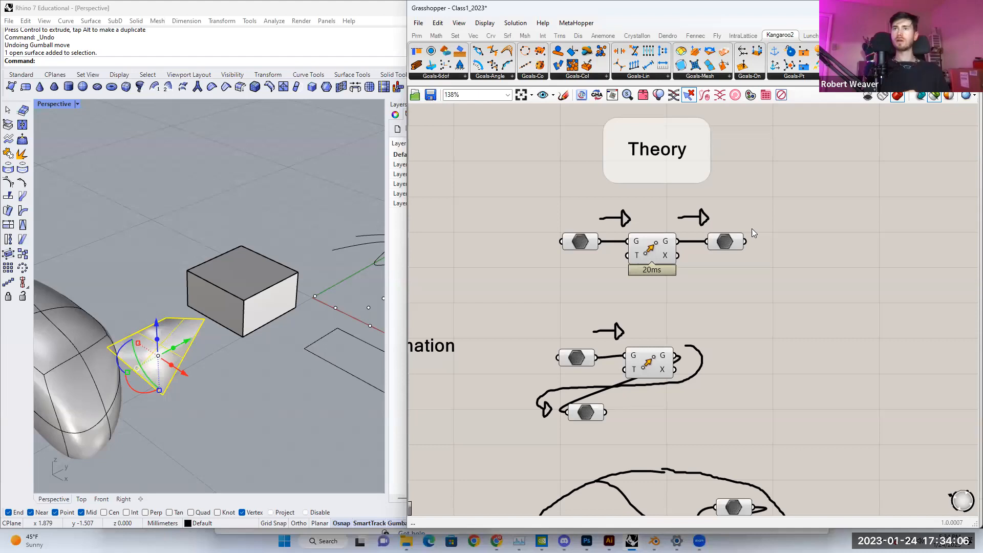
{"action": "right_click_drag", "start_coordinate": [752, 228], "coordinate": [711, 232]}
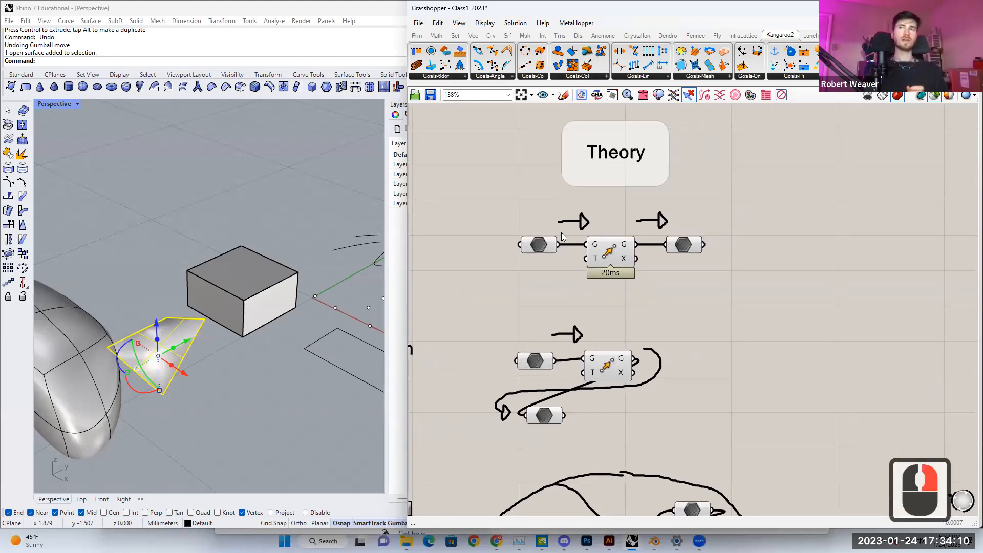
{"action": "scroll", "coordinate": [566, 256], "scroll_direction": "up", "scroll_amount": 2}
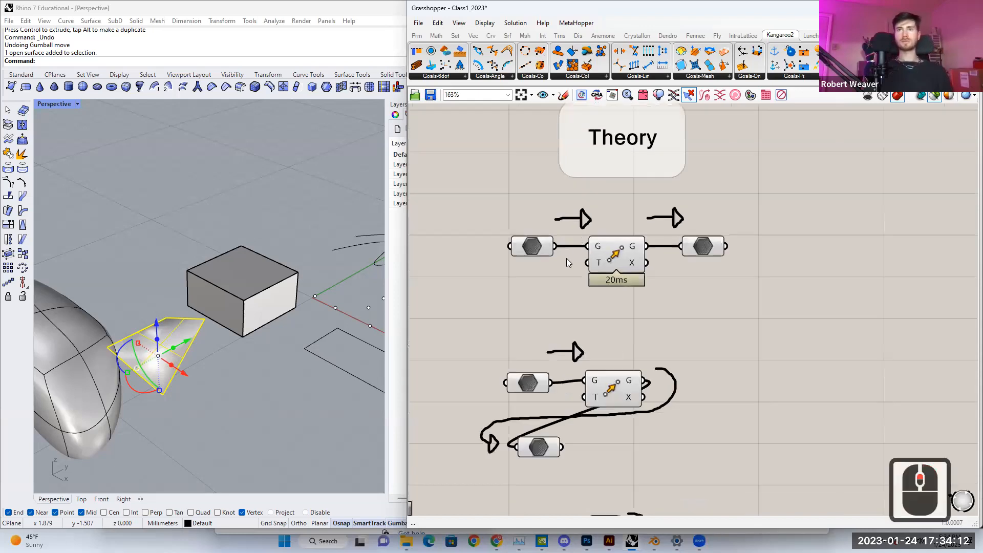
{"action": "double_click", "coordinate": [514, 214]}
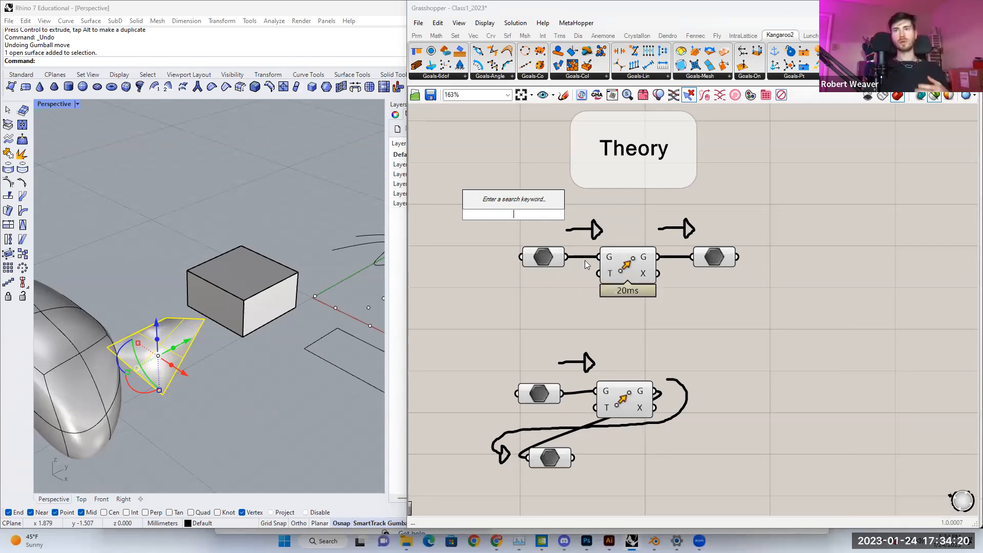
{"action": "right_click_drag", "start_coordinate": [682, 279], "coordinate": [647, 301]}
{"action": "left_click", "coordinate": [655, 280]}
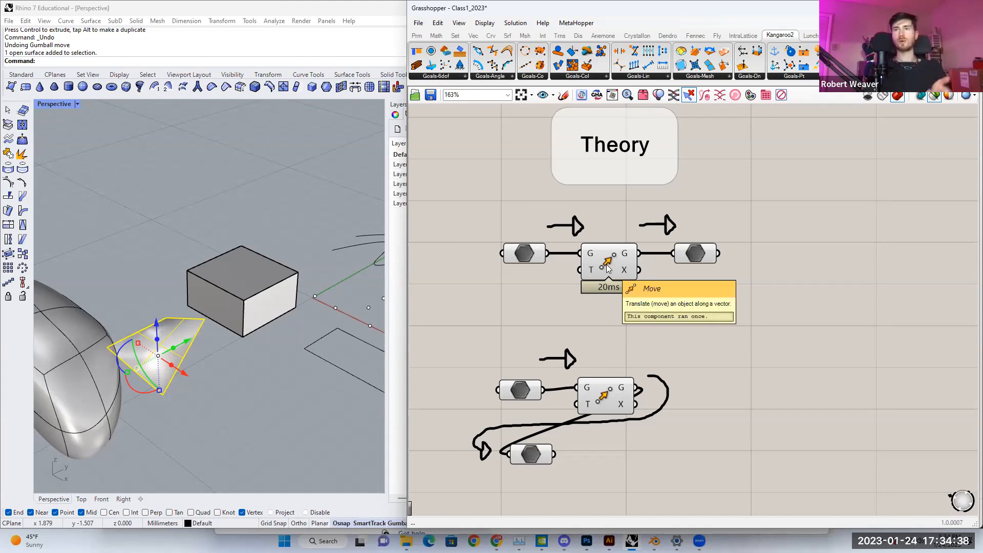
Step: Select the input Data parameter of the top Theory example to highlight its source geometry in the Rhino viewport
{"action": "left_click", "coordinate": [539, 256]}
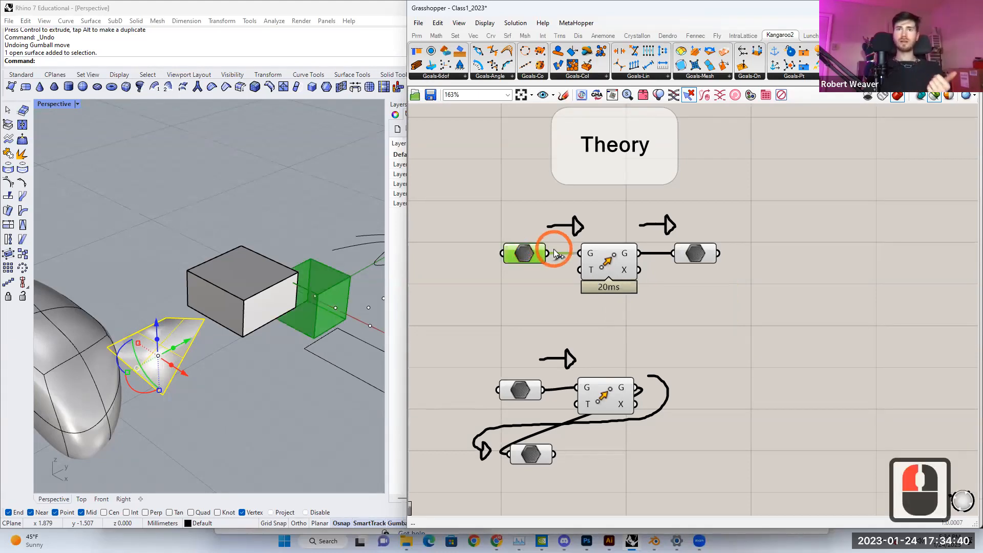
{"action": "left_click", "coordinate": [526, 258]}
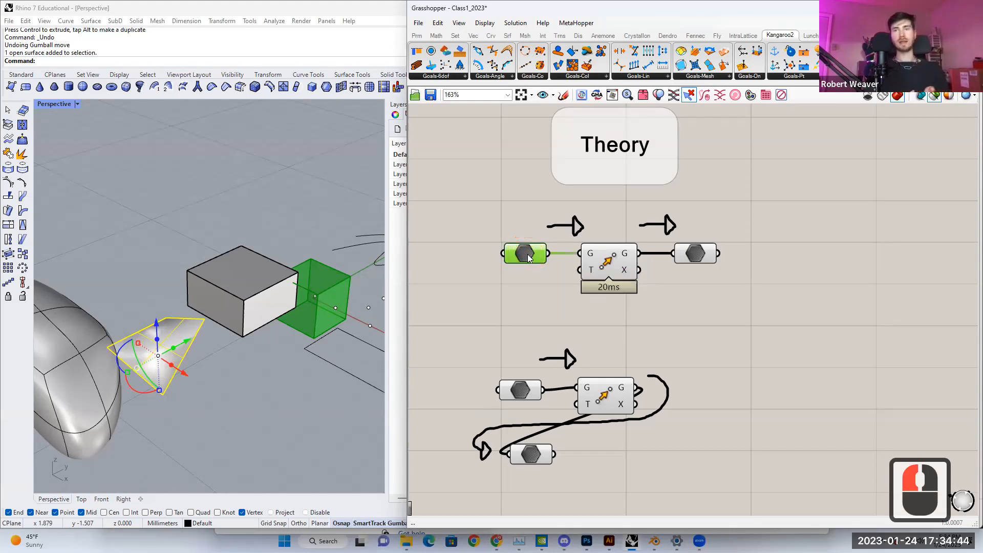
{"action": "left_click_drag", "start_coordinate": [529, 258], "coordinate": [531, 259]}
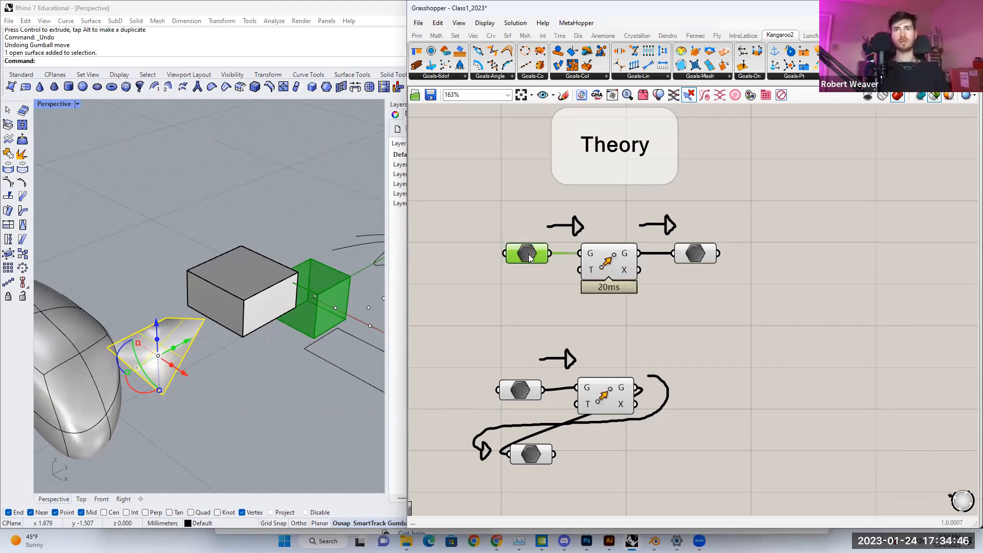
{"action": "left_click", "coordinate": [530, 255]}
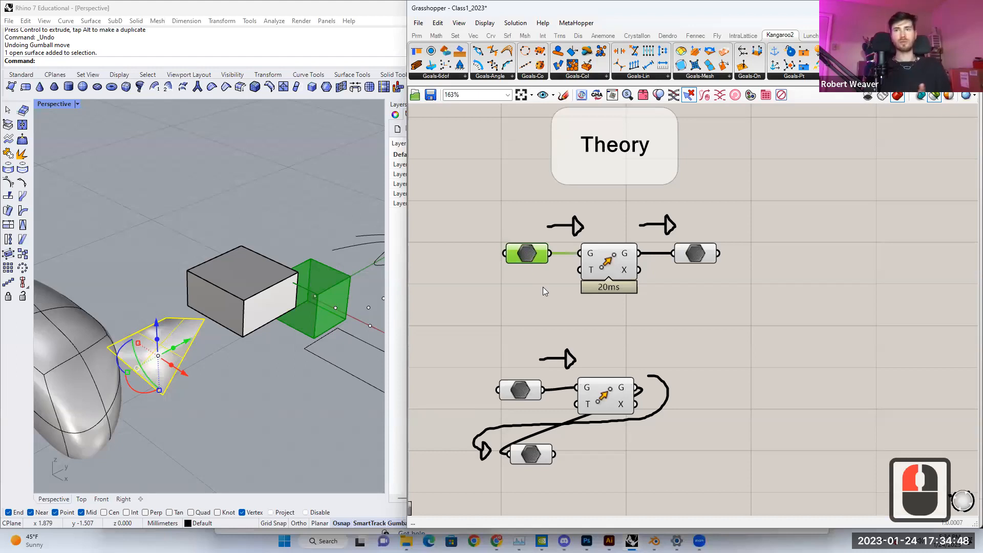
Step: Inspect the highlighted source box in Rhino, and select the top example's output Data parameter to highlight the moved geometry
{"action": "mouse_move", "coordinate": [531, 258]}
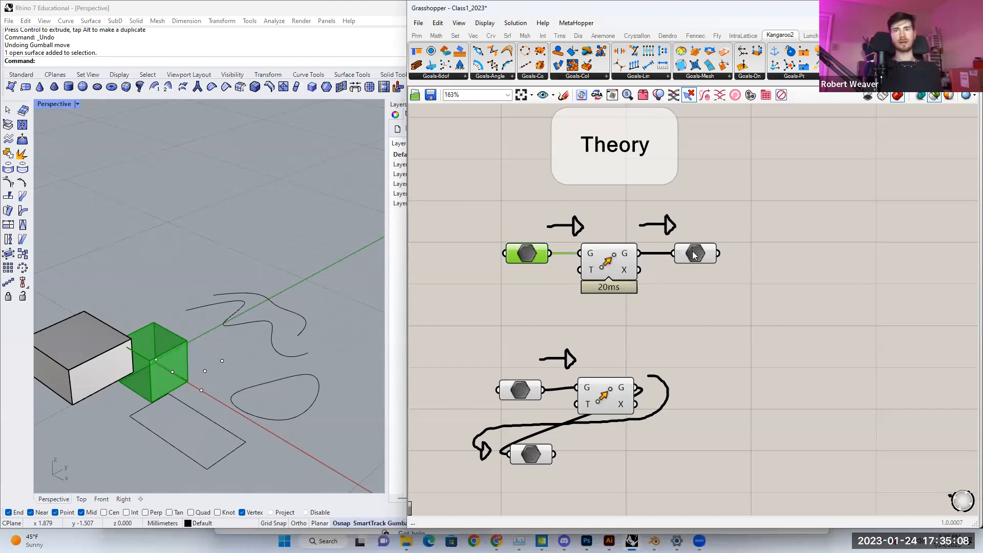
{"action": "mouse_move", "coordinate": [694, 255]}
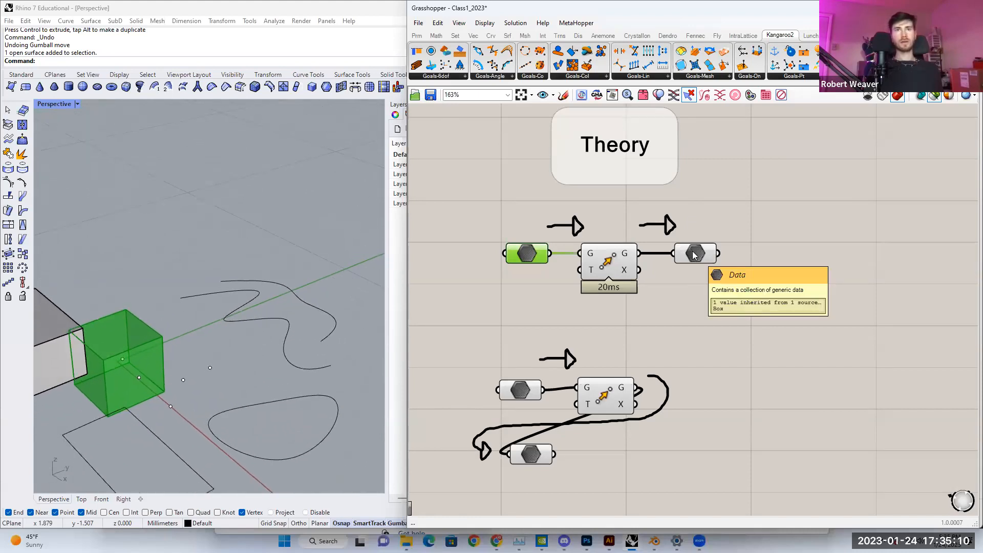
{"action": "scroll", "coordinate": [153, 351], "scroll_direction": "up", "scroll_amount": 5}
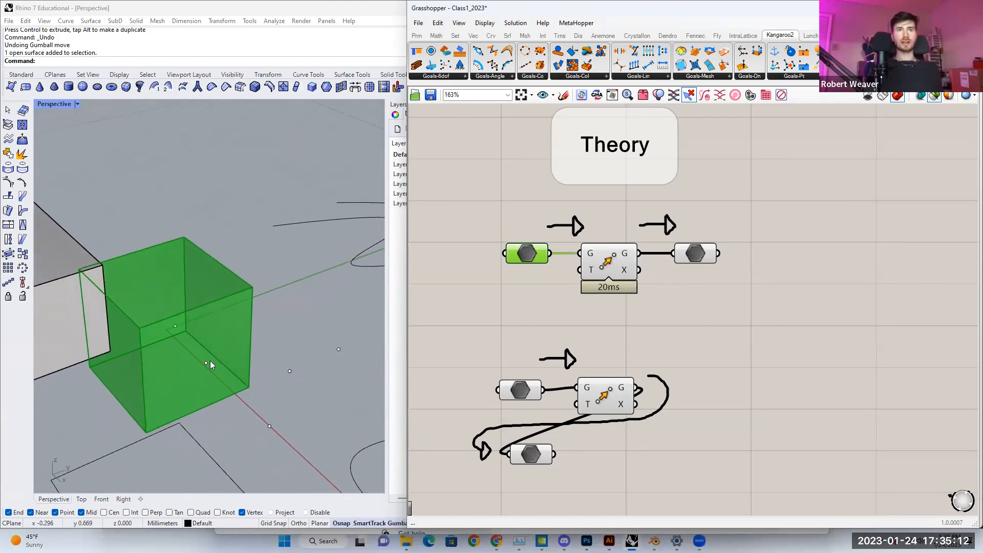
{"action": "left_click", "coordinate": [696, 257]}
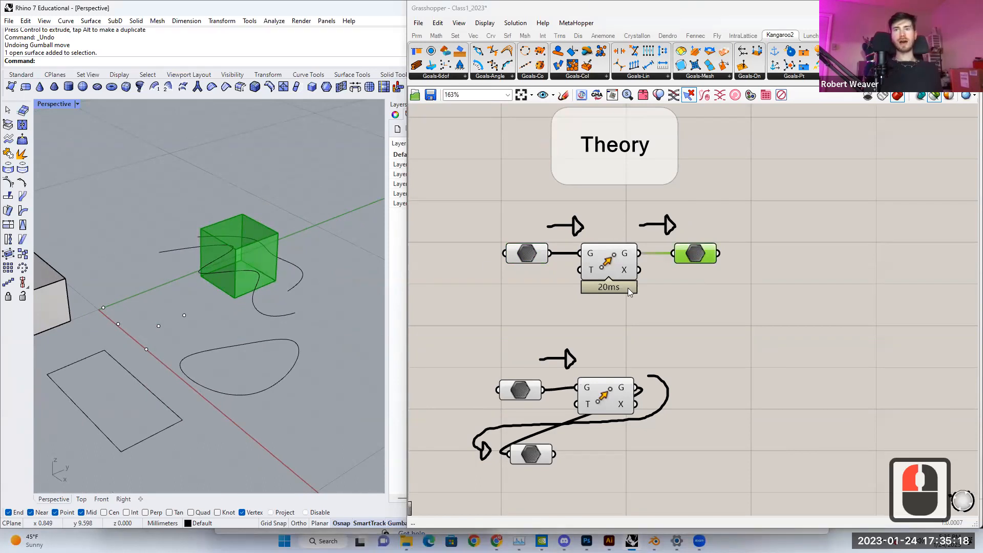
Step: Select the input Data parameter of the second Theory example and nudge it up to level its wire with the Move component
{"action": "right_click_drag", "start_coordinate": [639, 327], "coordinate": [636, 243]}
{"action": "scroll", "coordinate": [619, 334], "scroll_direction": "up", "scroll_amount": 1}
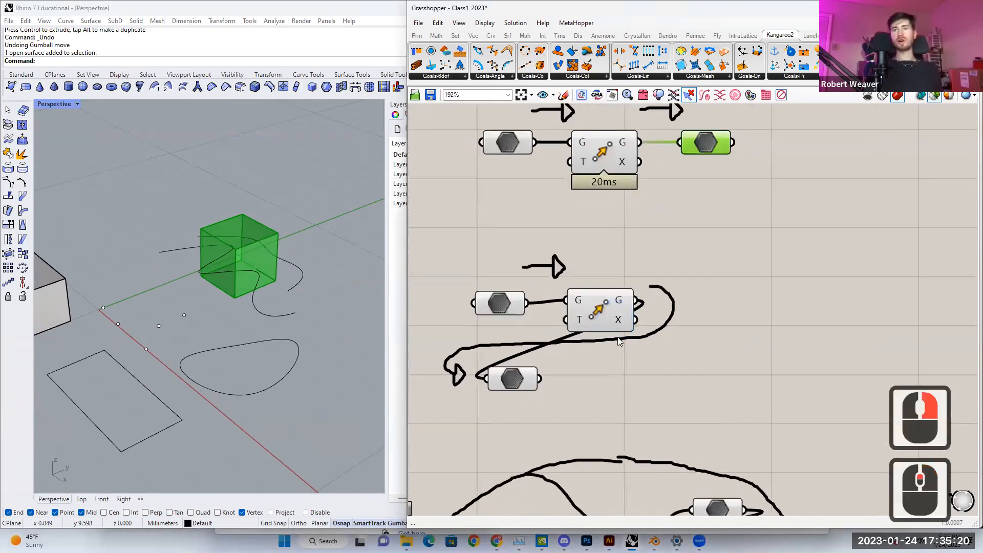
{"action": "right_click_drag", "start_coordinate": [619, 339], "coordinate": [628, 320]}
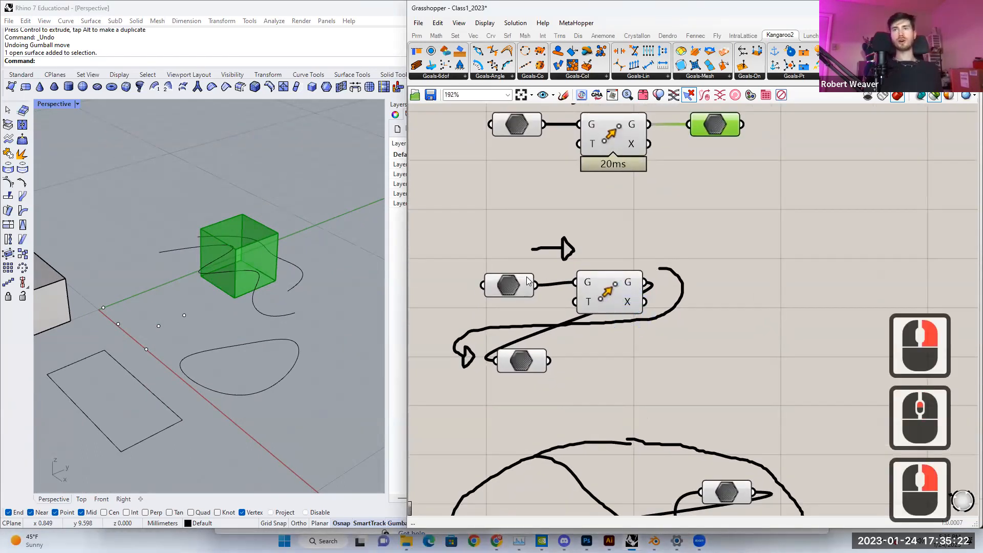
{"action": "right_click_drag", "start_coordinate": [568, 246], "coordinate": [568, 236]}
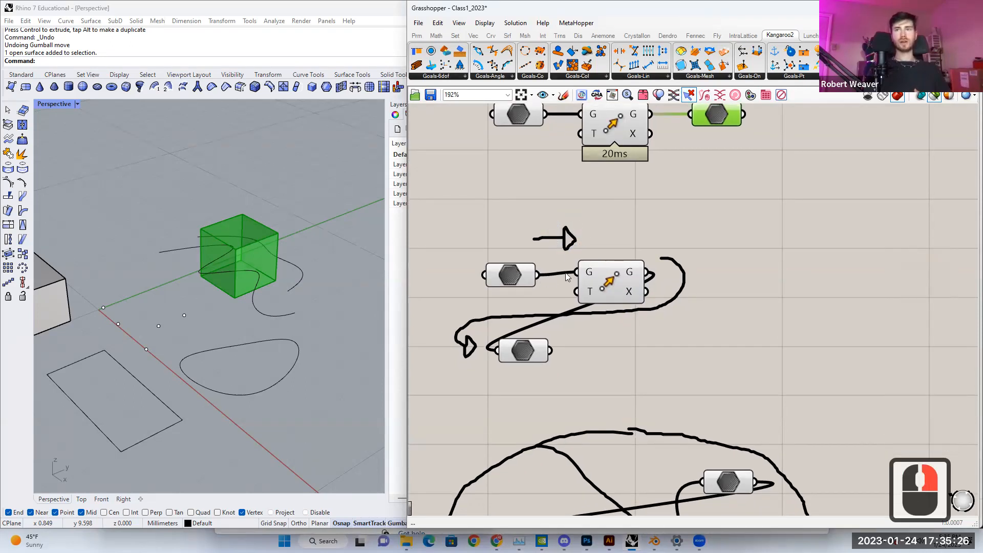
{"action": "left_click_drag", "start_coordinate": [523, 278], "coordinate": [522, 275]}
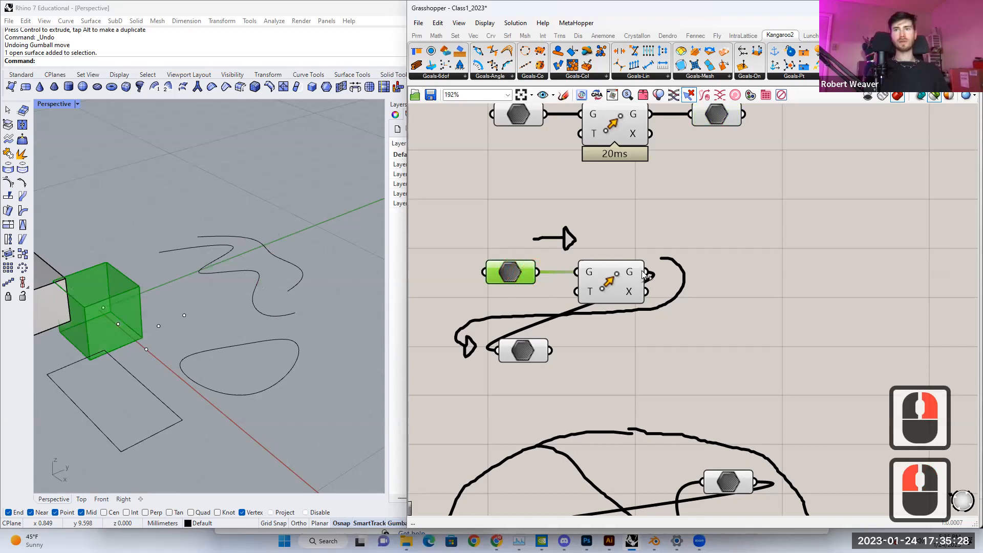
Step: Highlight all three components of the second example together, clear the selection, and select only its output Data parameter
{"action": "left_click_drag", "start_coordinate": [454, 237], "coordinate": [666, 369]}
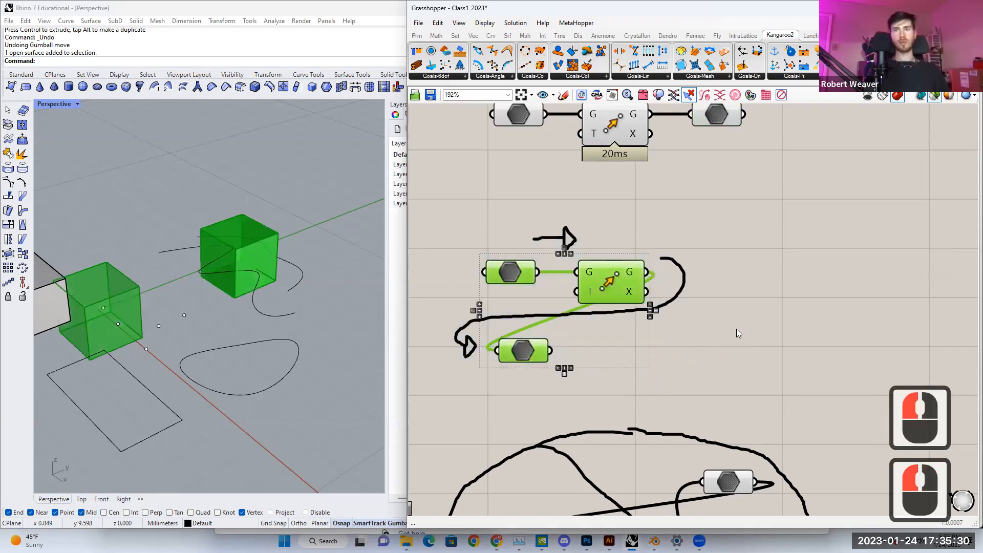
{"action": "left_click", "coordinate": [715, 222]}
{"action": "left_click", "coordinate": [482, 251]}
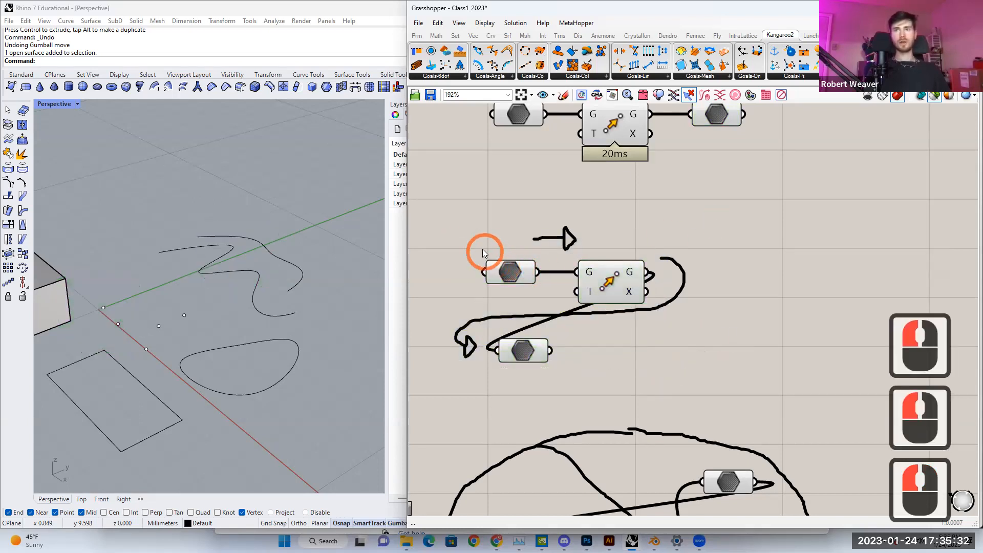
{"action": "left_click", "coordinate": [530, 356]}
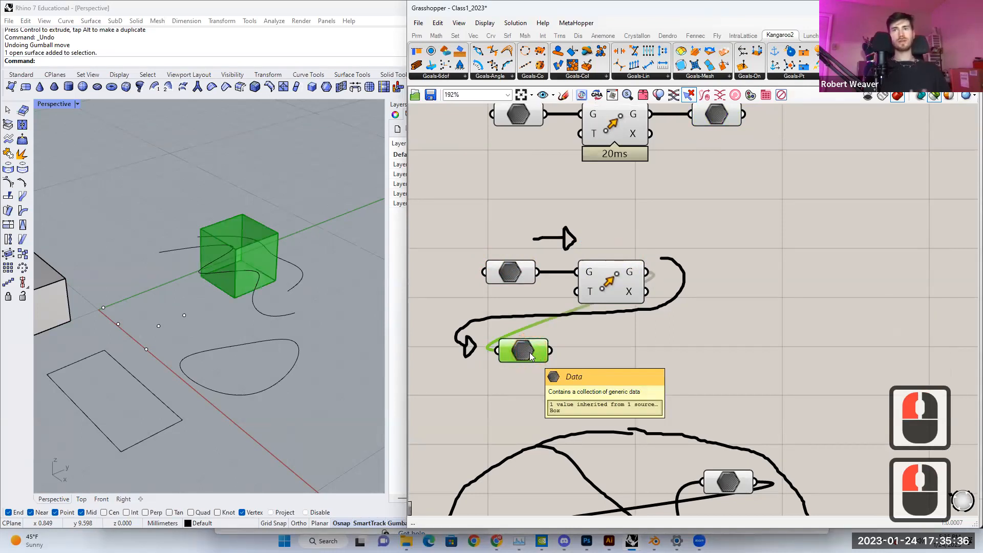
{"action": "right_click_drag", "start_coordinate": [530, 356], "coordinate": [557, 353]}
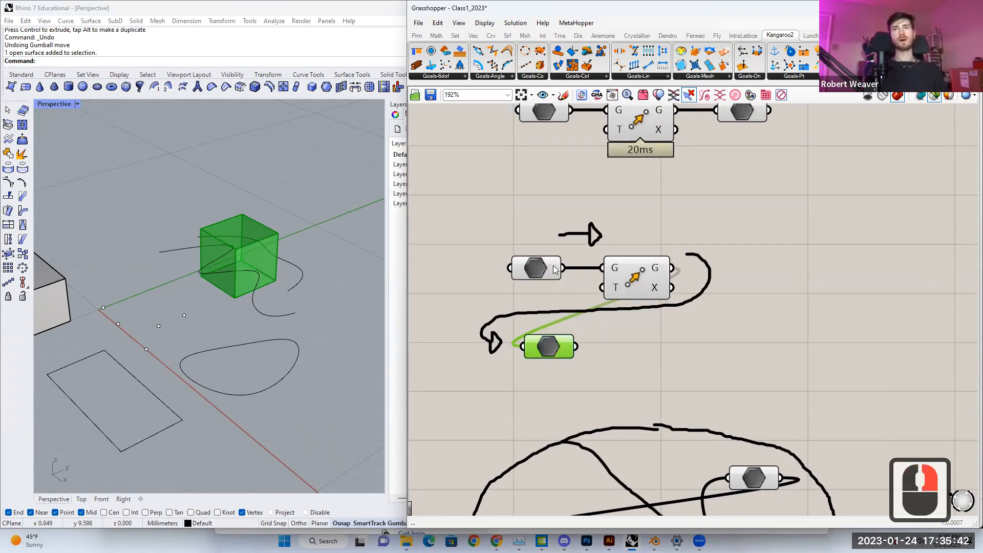
Step: Trace the second example's data flow by selecting its input parameter, the Move component and the output parameter in turn
{"action": "left_click", "coordinate": [534, 268]}
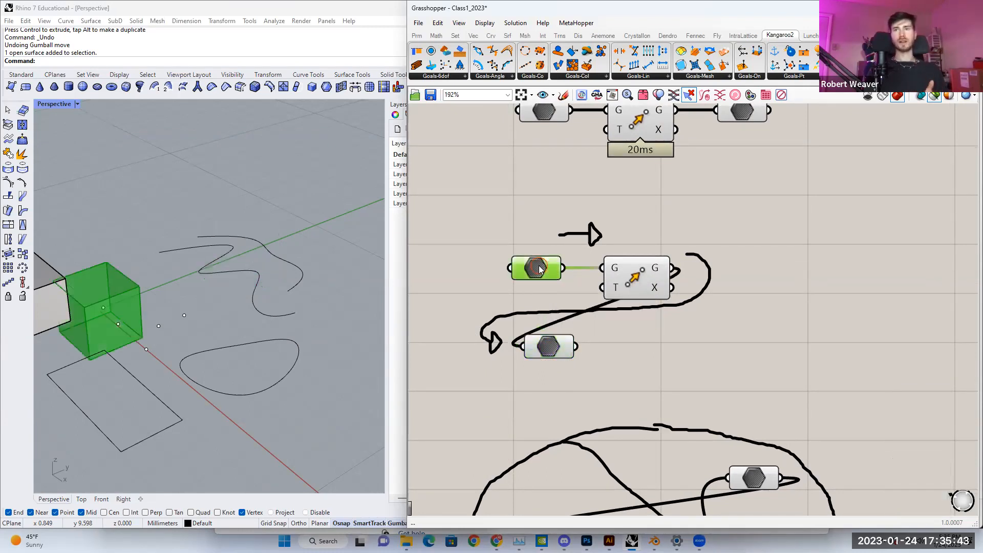
{"action": "left_click", "coordinate": [640, 276]}
{"action": "left_click_drag", "start_coordinate": [664, 272], "coordinate": [681, 272]}
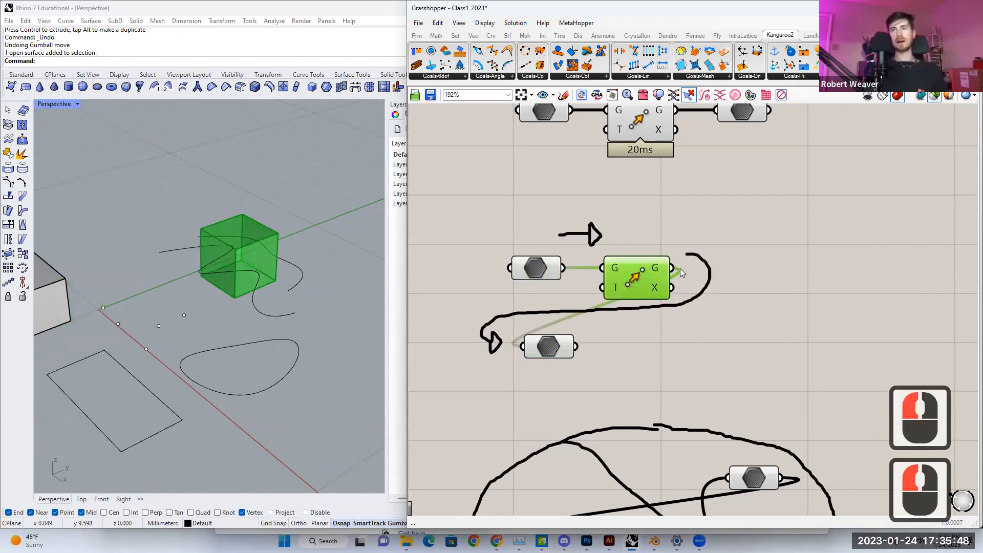
{"action": "left_click", "coordinate": [546, 353]}
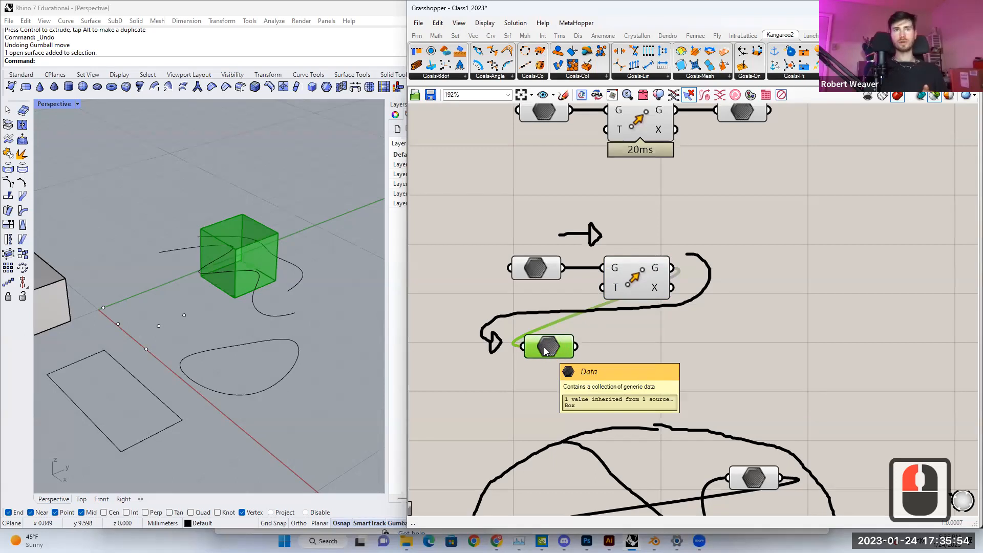
{"action": "right_click_drag", "start_coordinate": [546, 352], "coordinate": [544, 328]}
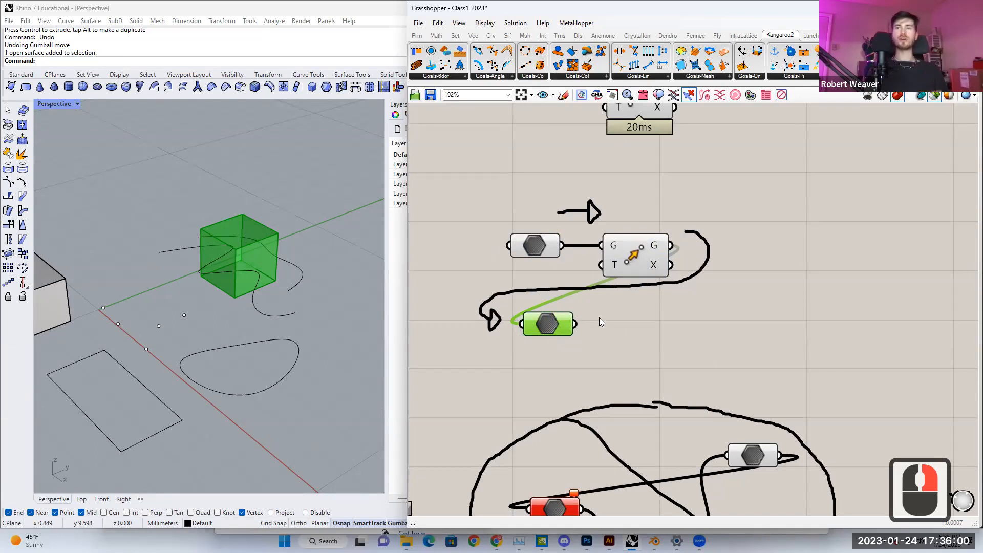
{"action": "mouse_move", "coordinate": [574, 333]}
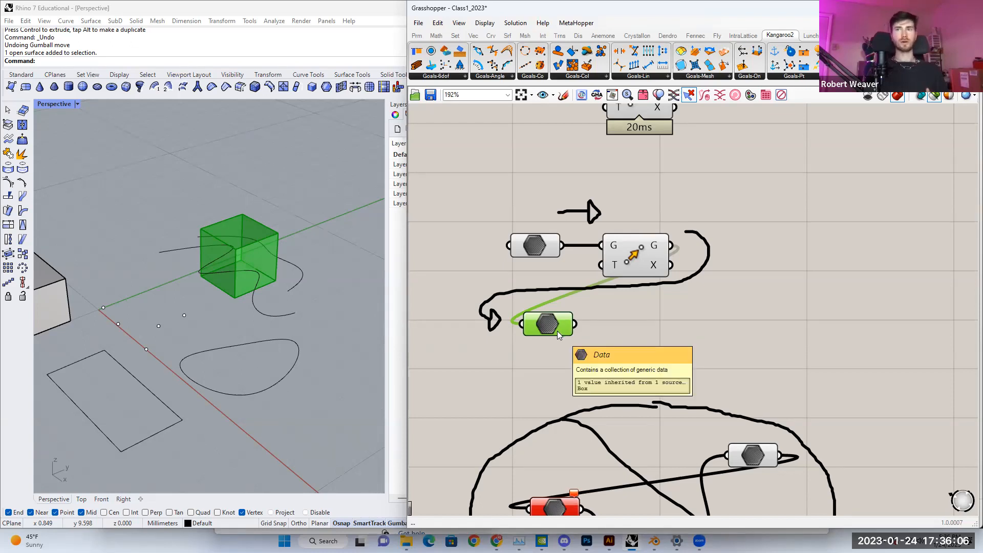
Step: Examine the crossed-out looping example and its red Data parameter, and return to the second example with nothing selected
{"action": "scroll", "coordinate": [558, 333], "scroll_direction": "down", "scroll_amount": 1}
{"action": "right_click_drag", "start_coordinate": [582, 332], "coordinate": [553, 241]}
{"action": "right_click_drag", "start_coordinate": [625, 331], "coordinate": [588, 246]}
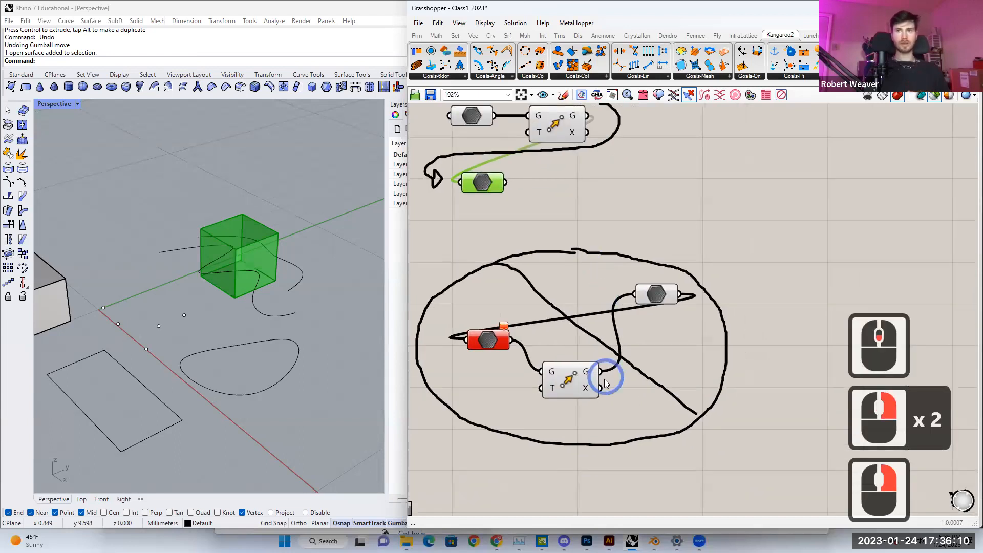
{"action": "scroll", "coordinate": [606, 380], "scroll_direction": "up", "scroll_amount": 2}
{"action": "right_click_drag", "start_coordinate": [607, 380], "coordinate": [659, 380]}
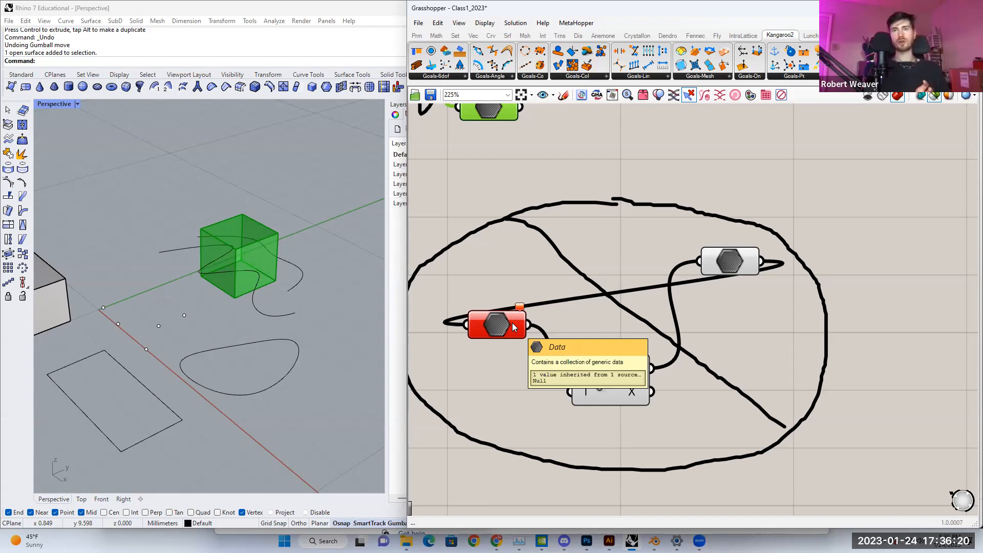
{"action": "right_click_drag", "start_coordinate": [605, 306], "coordinate": [626, 377]}
{"action": "left_click_drag", "start_coordinate": [461, 168], "coordinate": [763, 427]}
{"action": "left_click", "coordinate": [753, 355]}
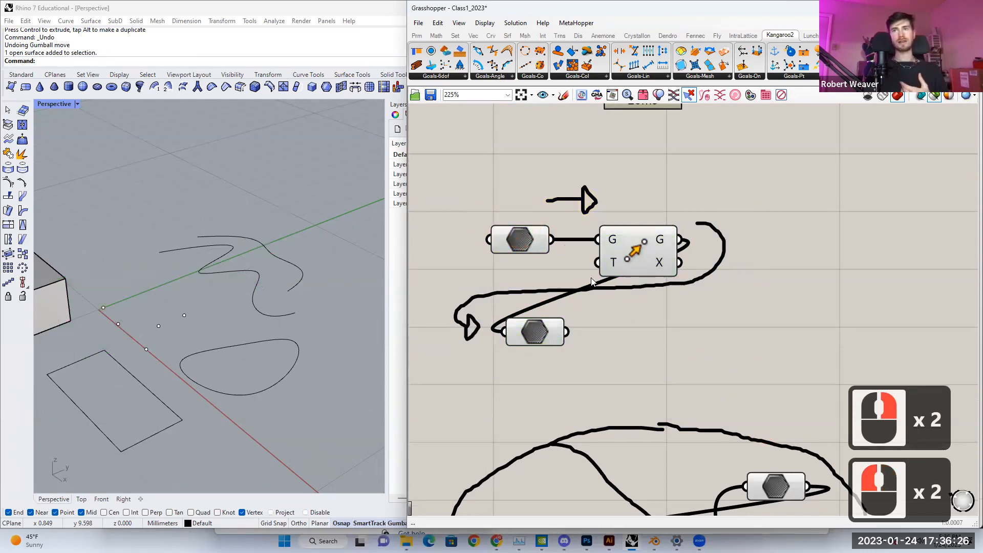
Step: Trace the crossed-out loop by selecting its red Data parameter, the Move component and the output Data parameter in turn
{"action": "right_click_drag", "start_coordinate": [707, 405], "coordinate": [520, 343]}
{"action": "left_click", "coordinate": [537, 343]}
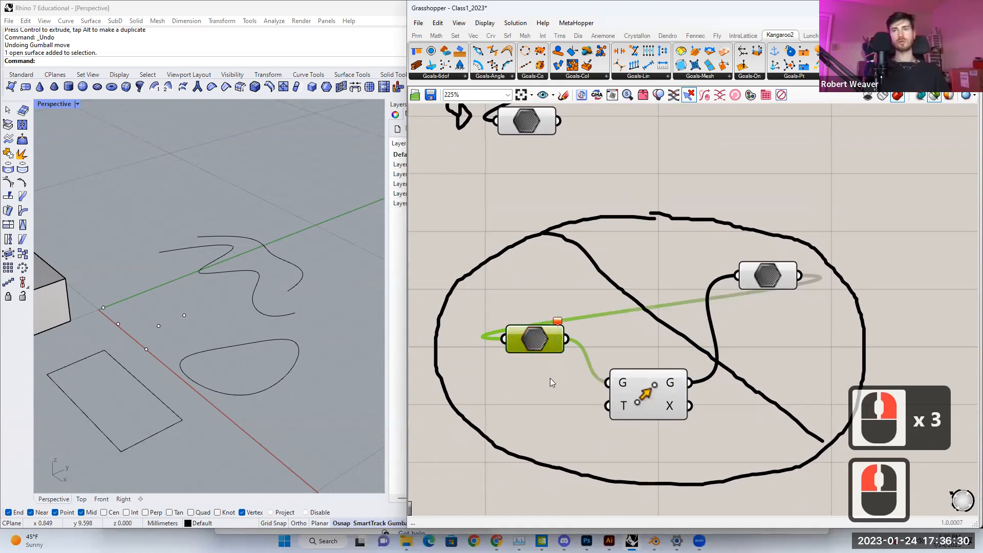
{"action": "left_click", "coordinate": [543, 361]}
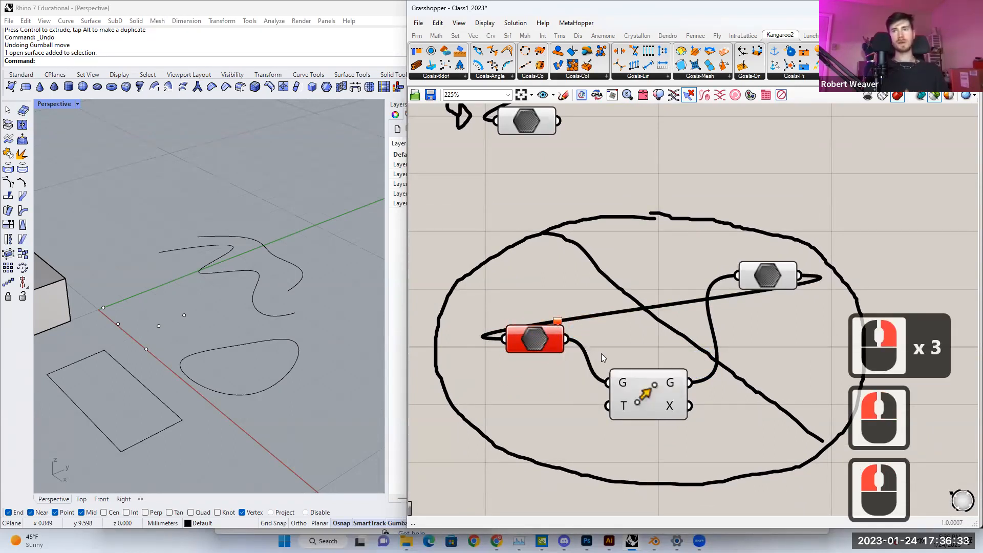
{"action": "left_click", "coordinate": [532, 341]}
{"action": "left_click", "coordinate": [648, 392]}
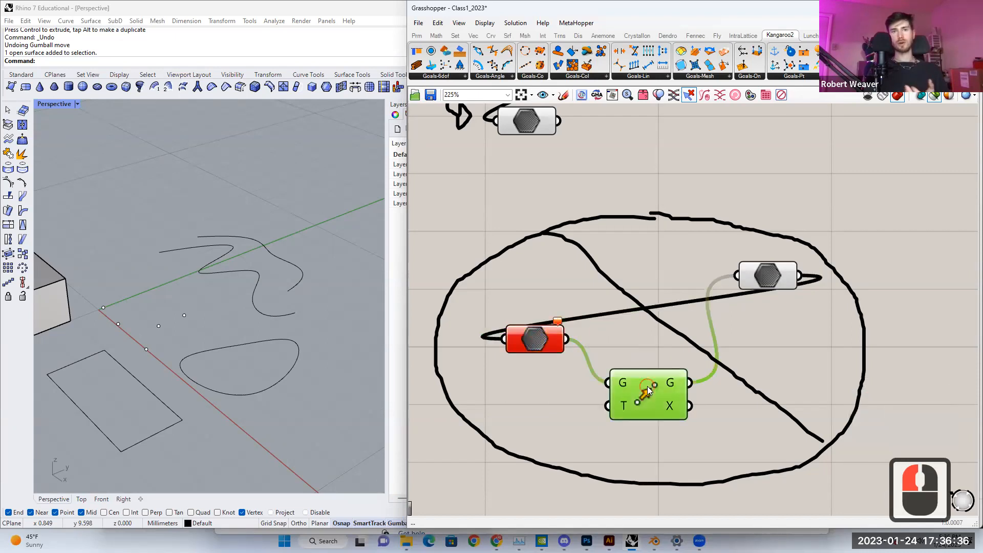
{"action": "left_click", "coordinate": [767, 282]}
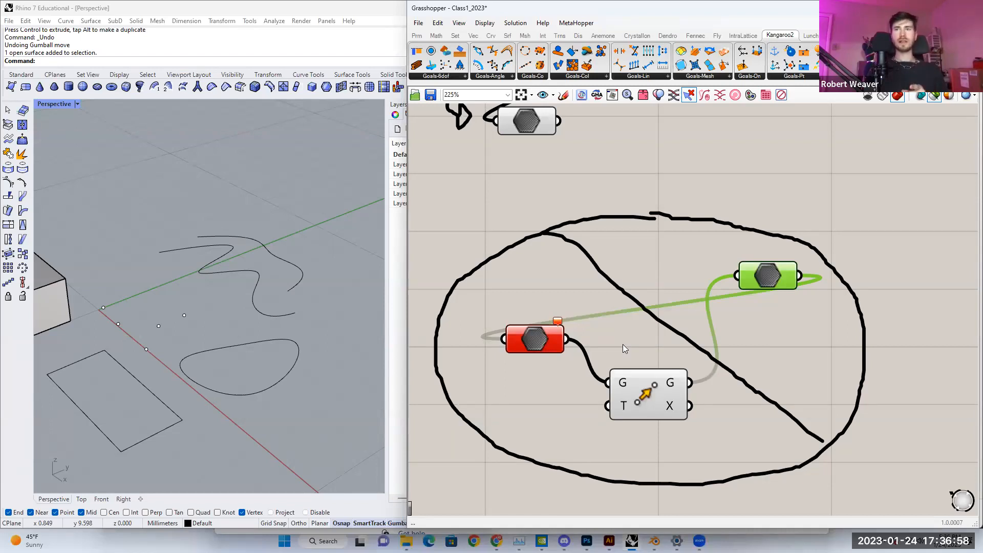
Step: Show the Anemone plugin's components and deselect the output parameter of the crossed-out loop
{"action": "left_click", "coordinate": [602, 35]}
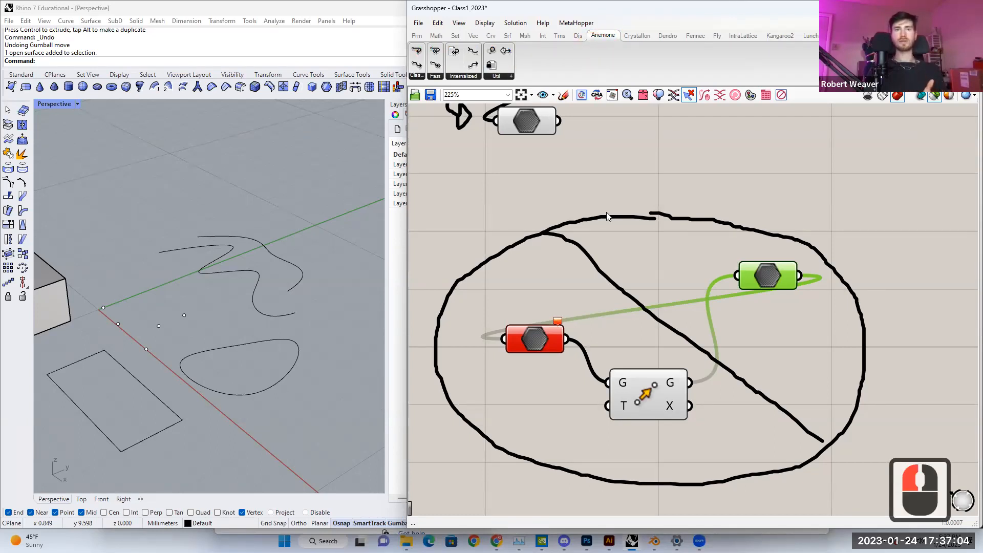
{"action": "left_click", "coordinate": [649, 263]}
{"action": "scroll", "coordinate": [640, 277], "scroll_direction": "down", "scroll_amount": 2}
{"action": "right_click_drag", "start_coordinate": [644, 287], "coordinate": [626, 284]}
{"action": "scroll", "coordinate": [576, 313], "scroll_direction": "up", "scroll_amount": 2}
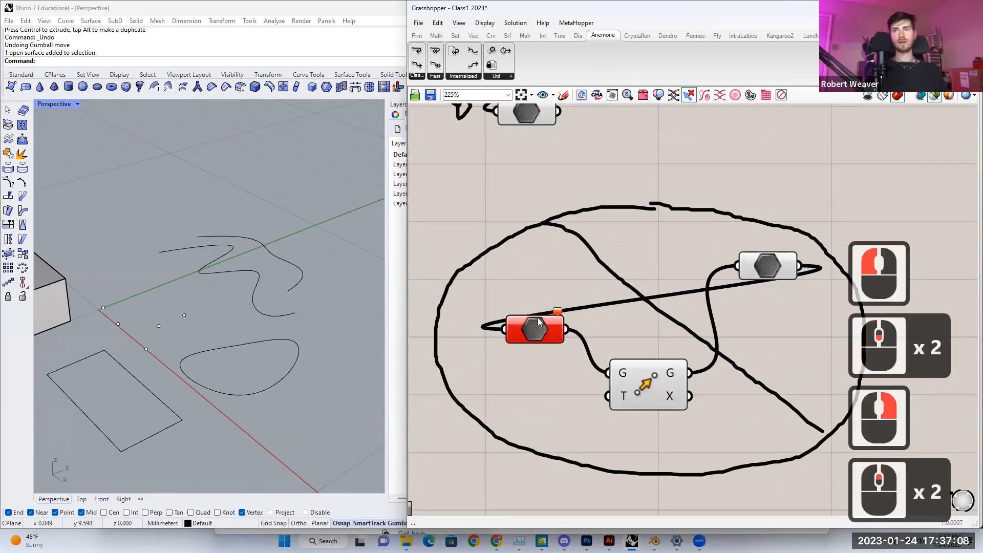
Step: Open the full error message on the red Data parameter of the looping example, read it and close it
{"action": "left_click", "coordinate": [557, 319]}
{"action": "mouse_move", "coordinate": [558, 314]}
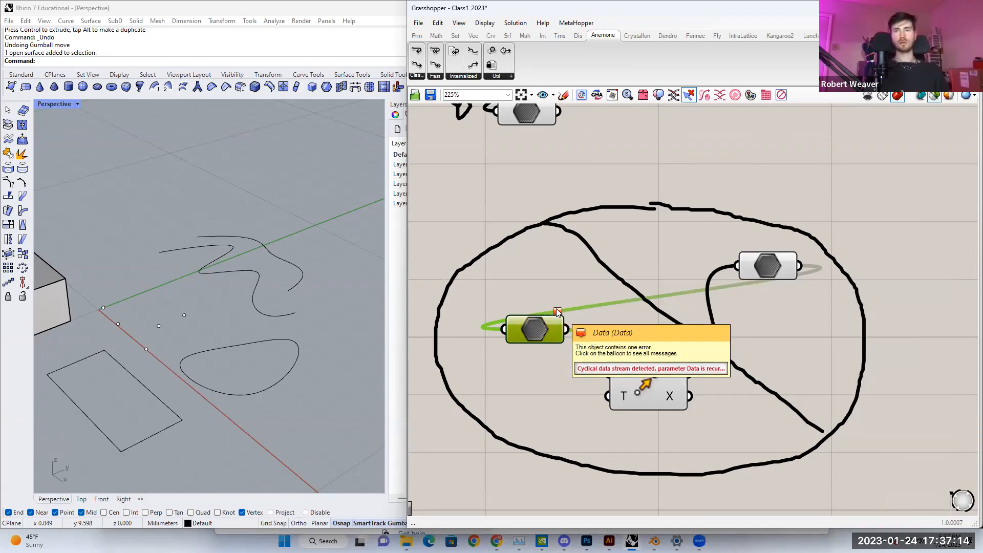
{"action": "left_click", "coordinate": [559, 315]}
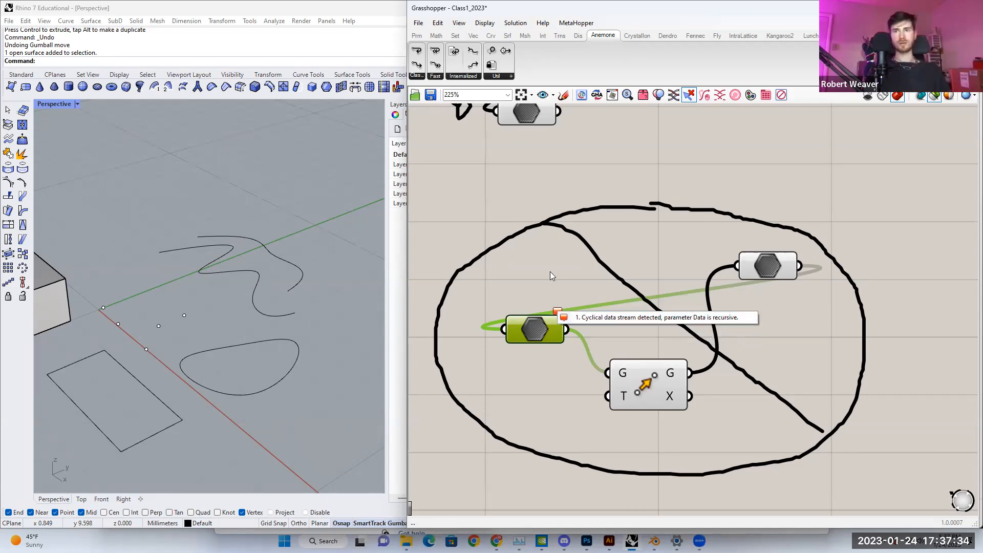
{"action": "left_click", "coordinate": [637, 225]}
{"action": "scroll", "coordinate": [623, 323], "scroll_direction": "down", "scroll_amount": 3}
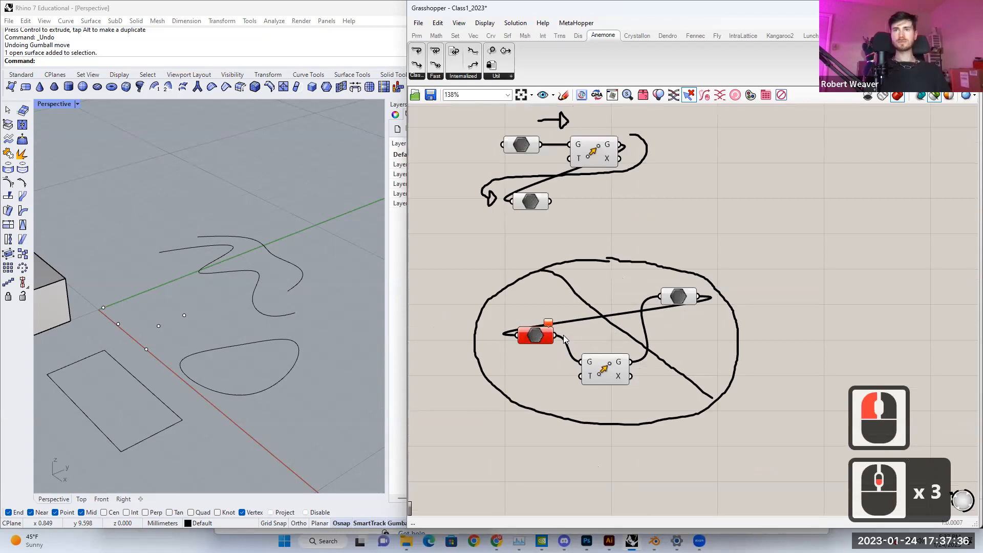
Step: Examine the Unit Z move example below the crossed-out loop by selecting its Move component, input Data parameter and Move again
{"action": "scroll", "coordinate": [571, 353], "scroll_direction": "down", "scroll_amount": 3}
{"action": "right_click_drag", "start_coordinate": [611, 418], "coordinate": [603, 331]}
{"action": "right_click_drag", "start_coordinate": [611, 436], "coordinate": [651, 356]}
{"action": "scroll", "coordinate": [602, 364], "scroll_direction": "up", "scroll_amount": 3}
{"action": "scroll", "coordinate": [588, 359], "scroll_direction": "up", "scroll_amount": 2}
{"action": "scroll", "coordinate": [652, 356], "scroll_direction": "down", "scroll_amount": 1}
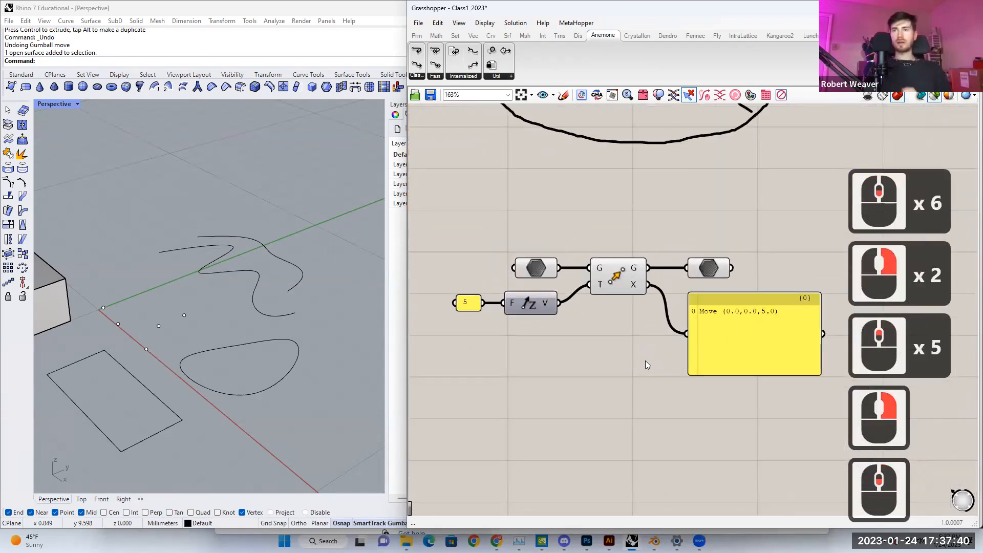
{"action": "left_click", "coordinate": [621, 281]}
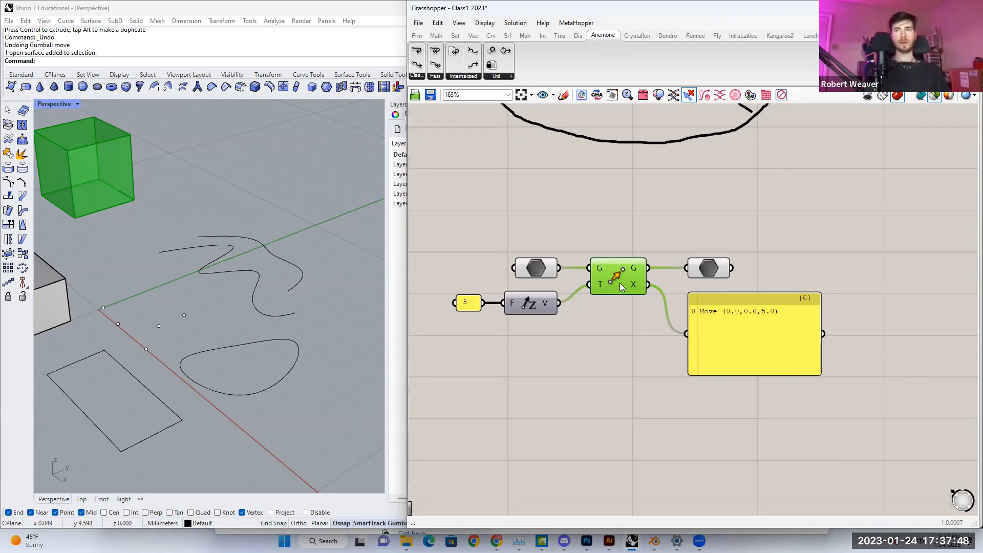
{"action": "left_click", "coordinate": [535, 268]}
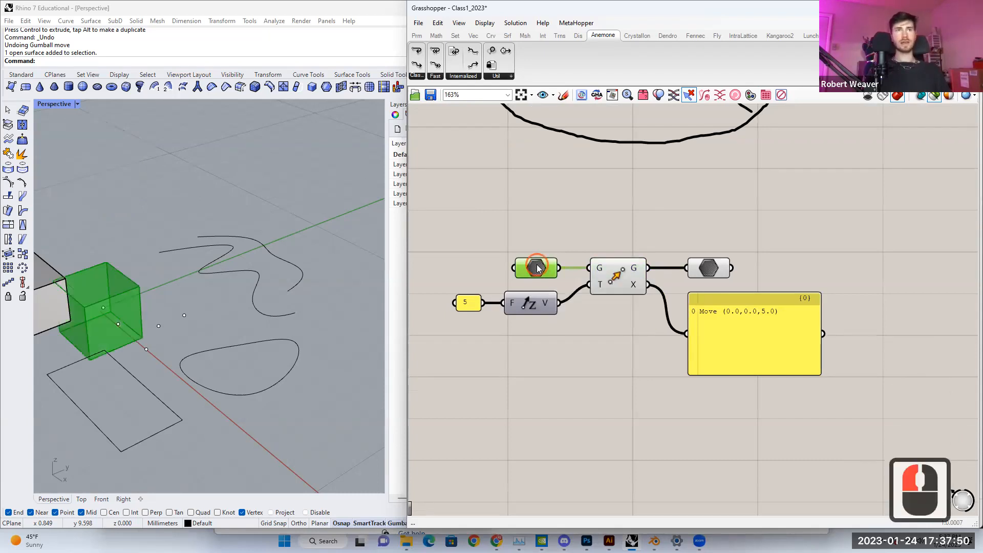
{"action": "left_click", "coordinate": [622, 278]}
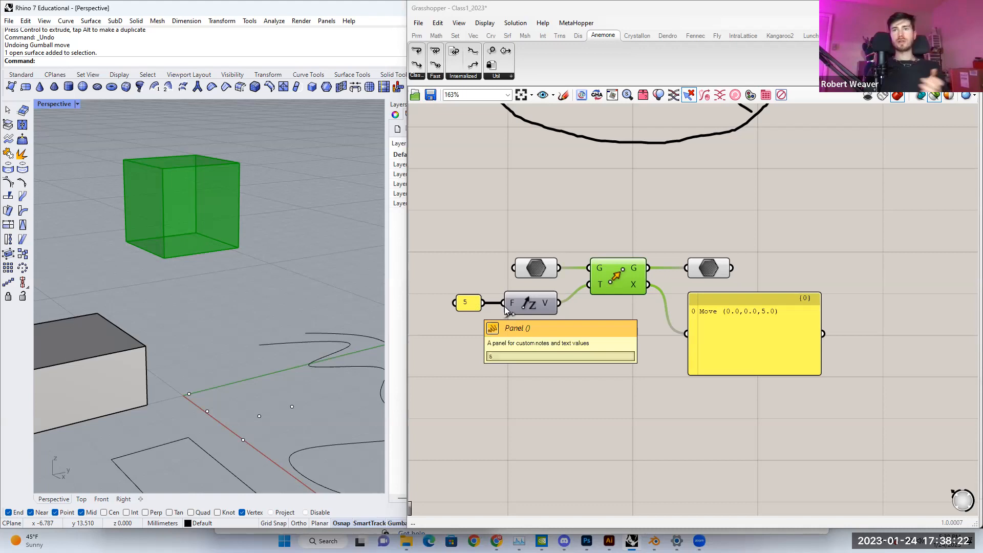
Step: Trace what feeds the Move component by selecting the input Data parameter, Unit Z and Move, and inspect its Motion (T) input
{"action": "left_click", "coordinate": [541, 275]}
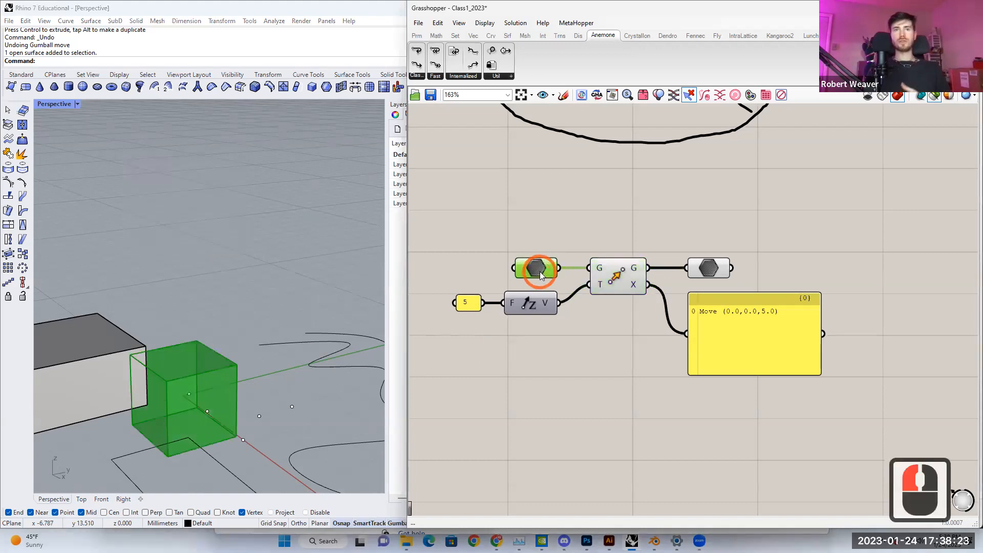
{"action": "left_click", "coordinate": [538, 307]}
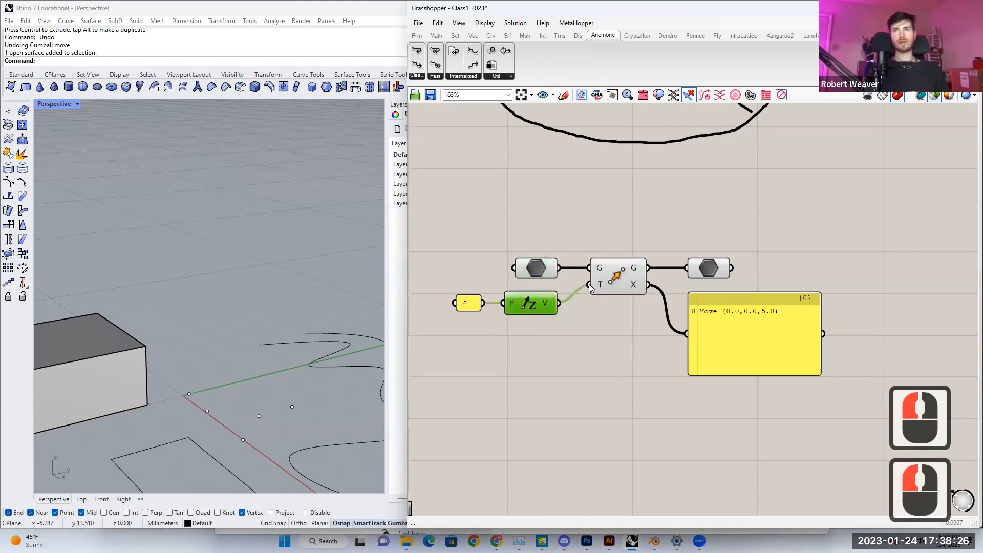
{"action": "left_click_drag", "start_coordinate": [587, 243], "coordinate": [649, 325]}
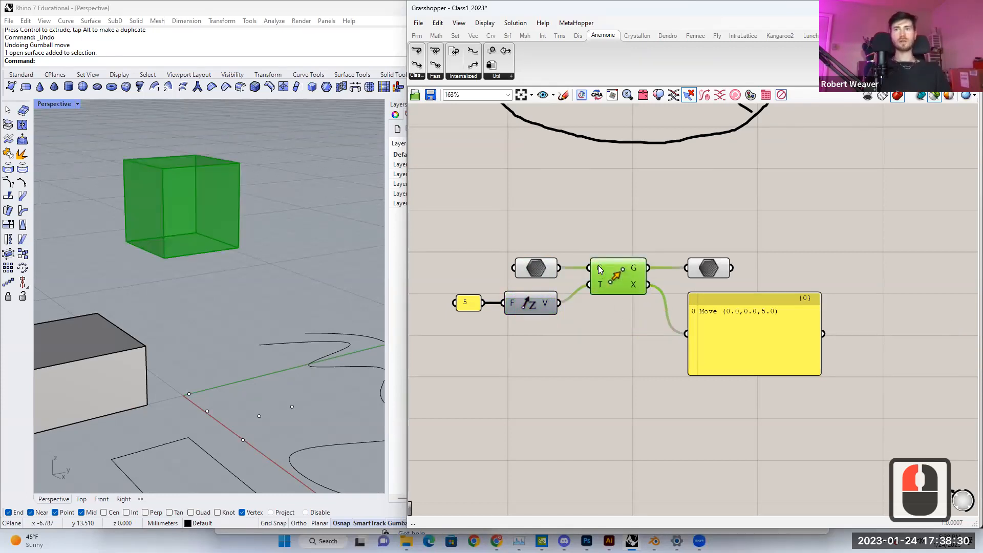
{"action": "mouse_move", "coordinate": [599, 269]}
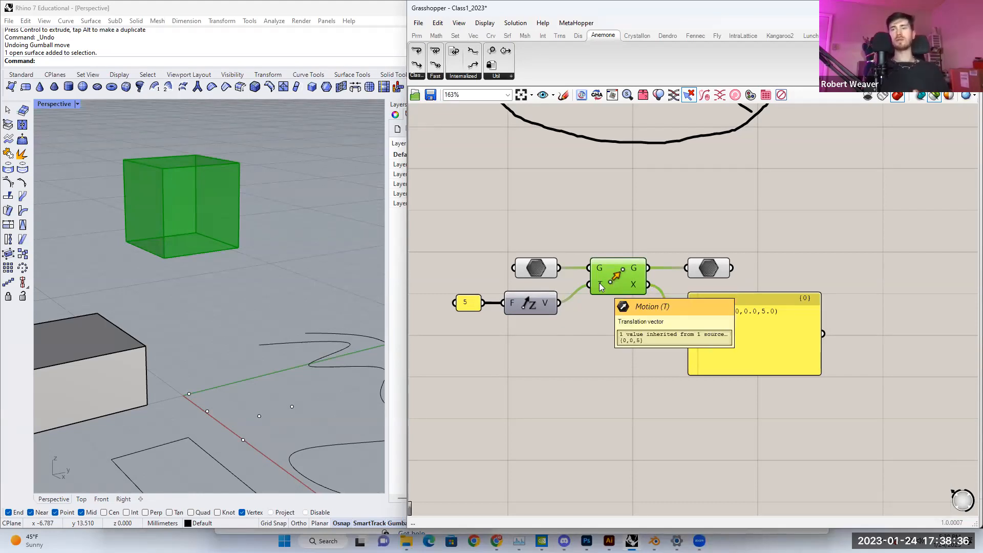
Step: Switch to Rhino, select the solid grey box in the perspective view and display the standard tools
{"action": "left_click", "coordinate": [214, 319]}
{"action": "left_click", "coordinate": [100, 337]}
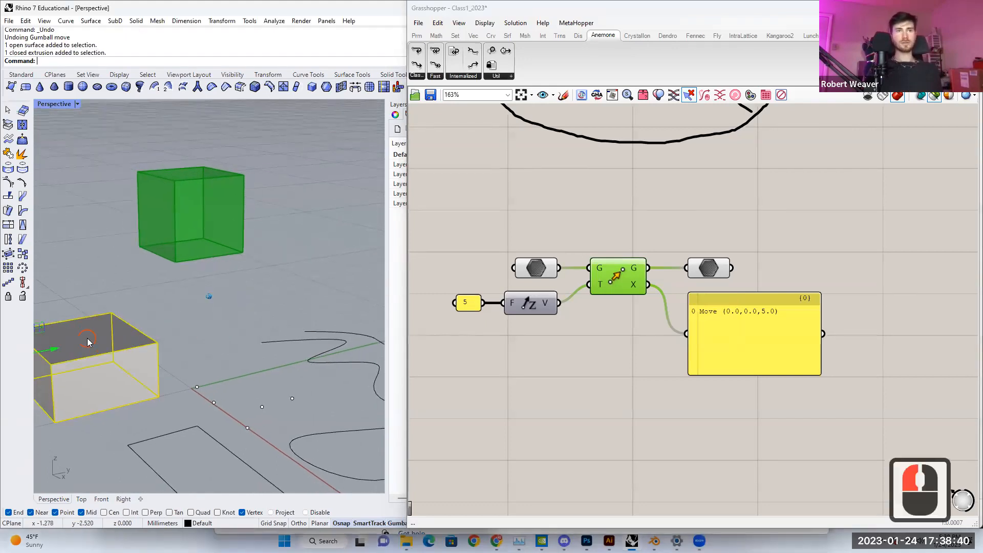
{"action": "scroll", "coordinate": [179, 345], "scroll_direction": "up", "scroll_amount": 2}
{"action": "scroll", "coordinate": [187, 335], "scroll_direction": "down", "scroll_amount": 3}
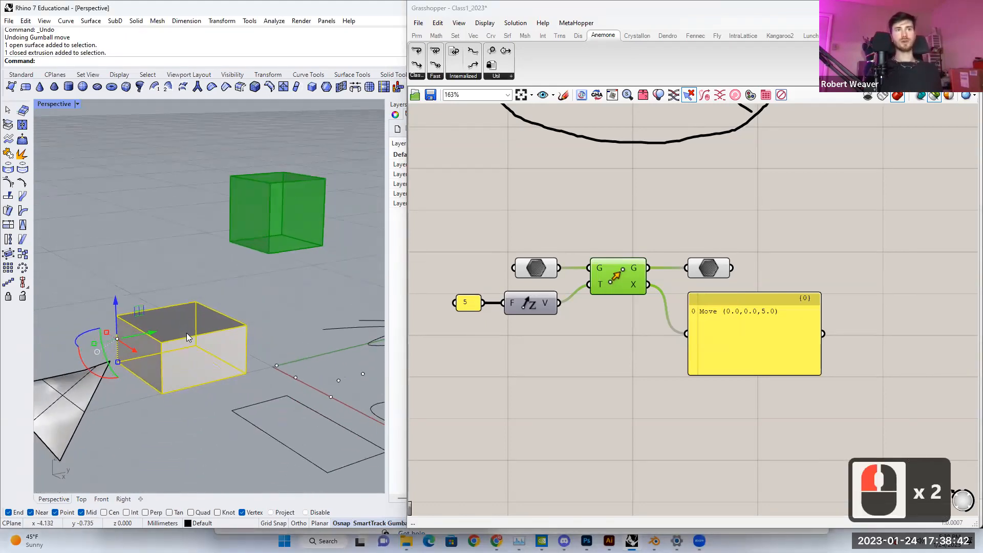
{"action": "left_click", "coordinate": [21, 75]}
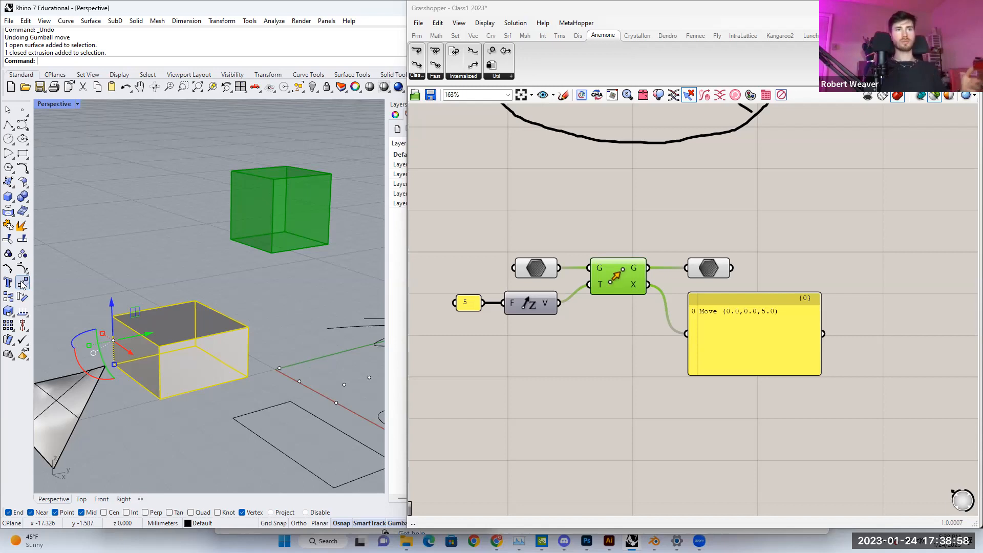
{"action": "left_click", "coordinate": [23, 283]}
{"action": "right_click_drag", "start_coordinate": [199, 365], "coordinate": [185, 375]}
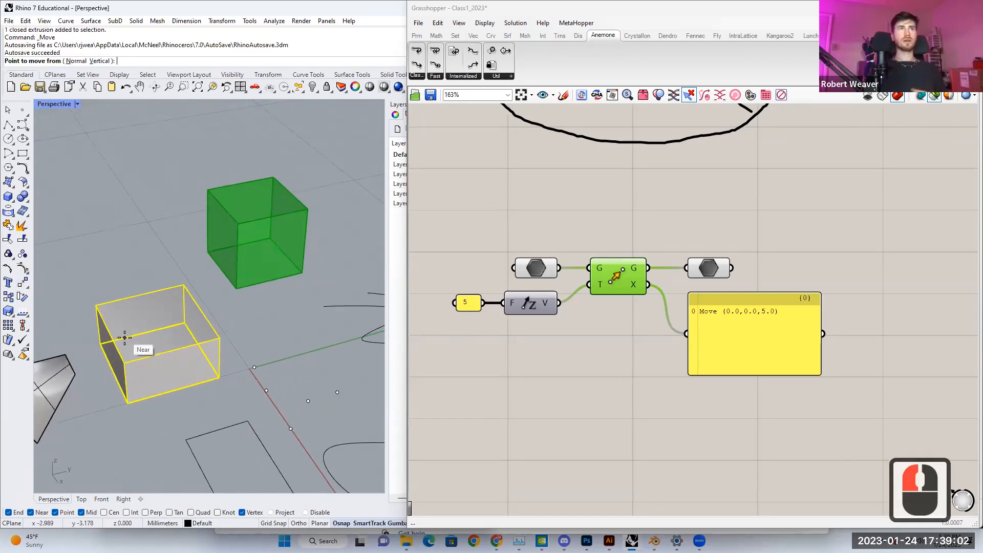
{"action": "key", "text": "Escape"}
{"action": "key", "text": "Escape"}
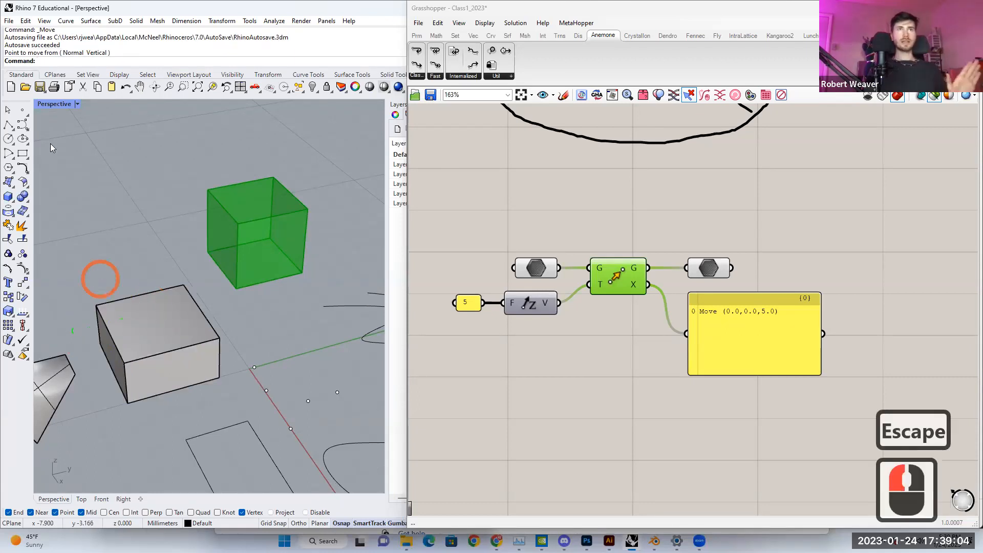
Step: Move the solid grey box in Rhino from its lower front corner to a freely picked new point
{"action": "left_click", "coordinate": [21, 283]}
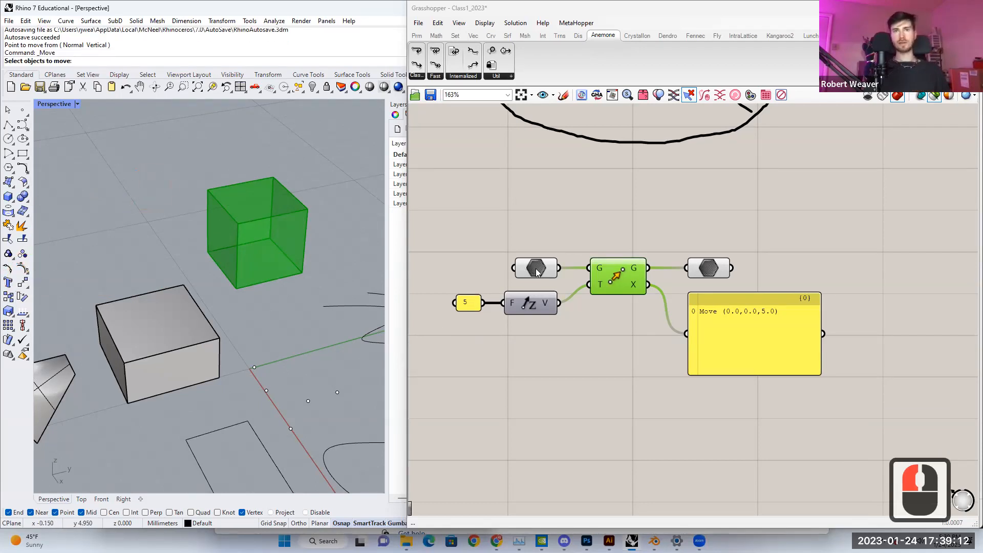
{"action": "left_click", "coordinate": [172, 334]}
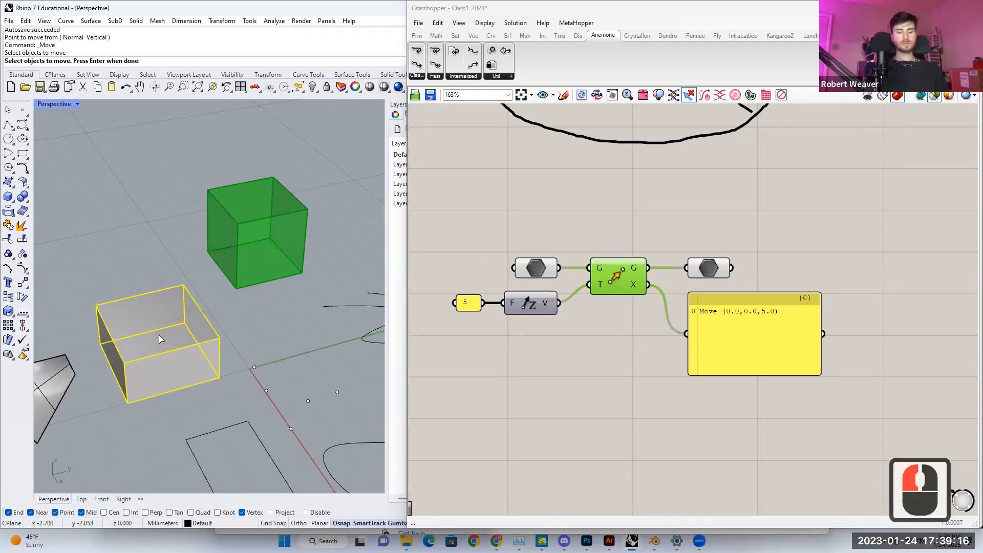
{"action": "key", "text": "Return"}
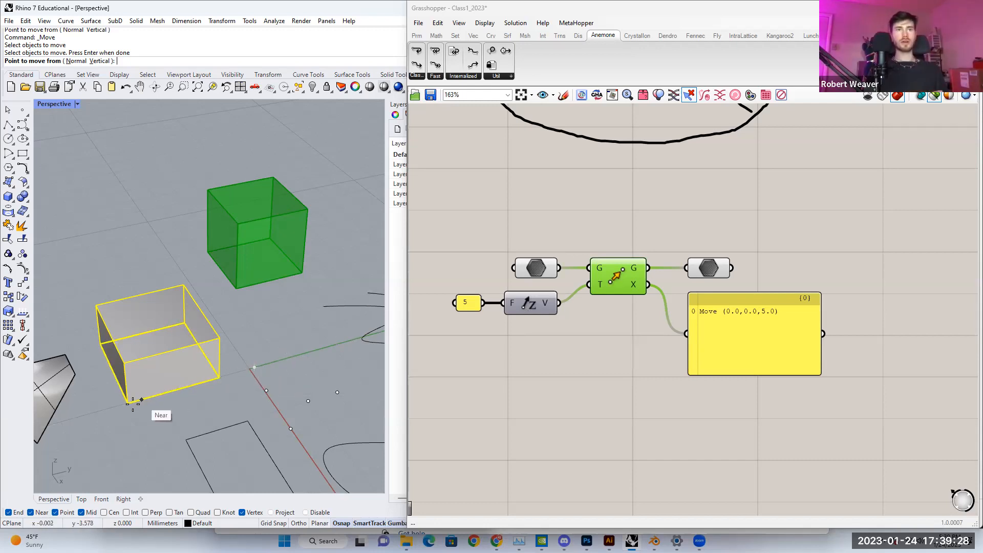
{"action": "left_click", "coordinate": [129, 402]}
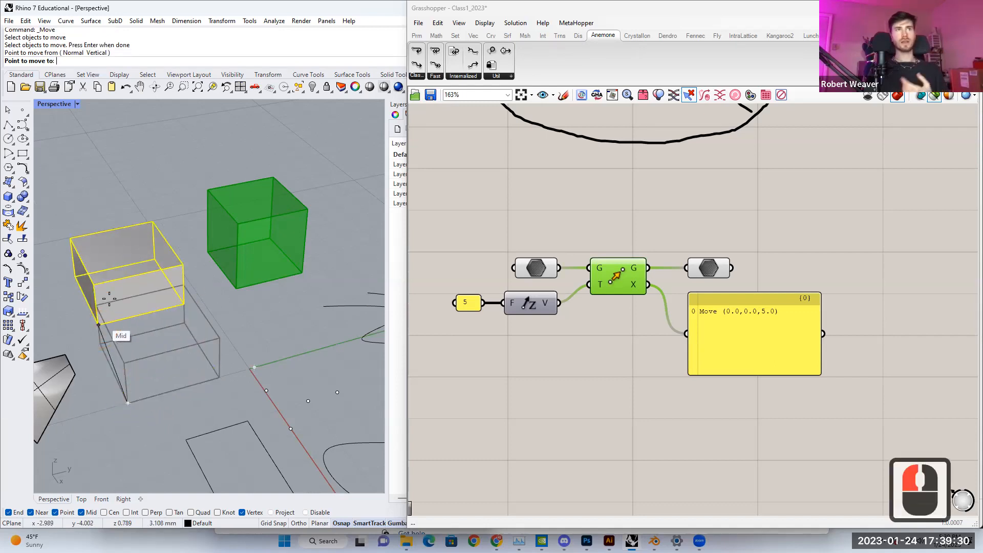
{"action": "left_click", "coordinate": [131, 282]}
{"action": "mouse_move", "coordinate": [179, 260]}
{"action": "right_mouse_down"}
{"action": "mouse_move", "coordinate": [106, 284]}
{"action": "mouse_move", "coordinate": [161, 309]}
{"action": "mouse_move", "coordinate": [406, 306]}
{"action": "right_mouse_up"}
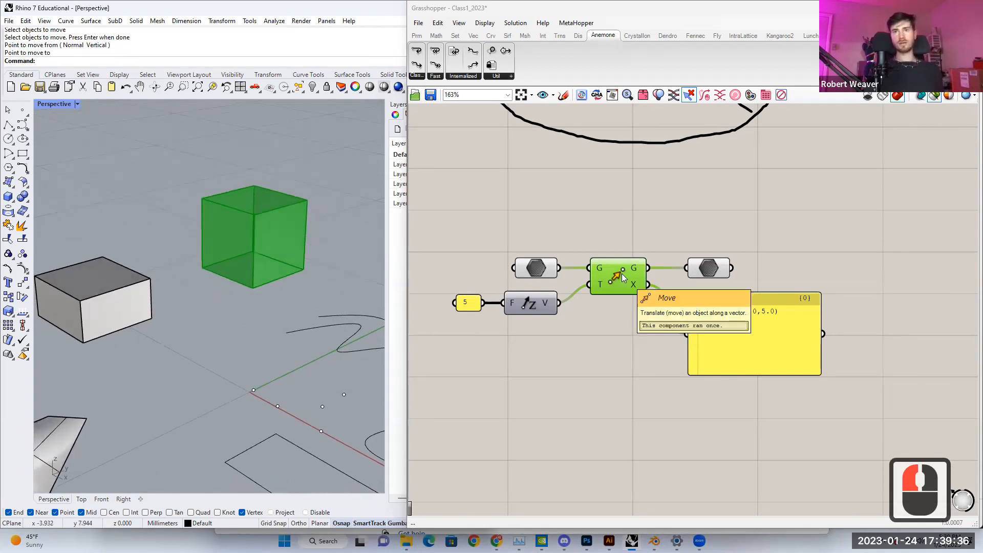
Step: Switch to Grasshopper and add a Unit X component just below the Unit Z component
{"action": "right_click_drag", "start_coordinate": [566, 330], "coordinate": [589, 312]}
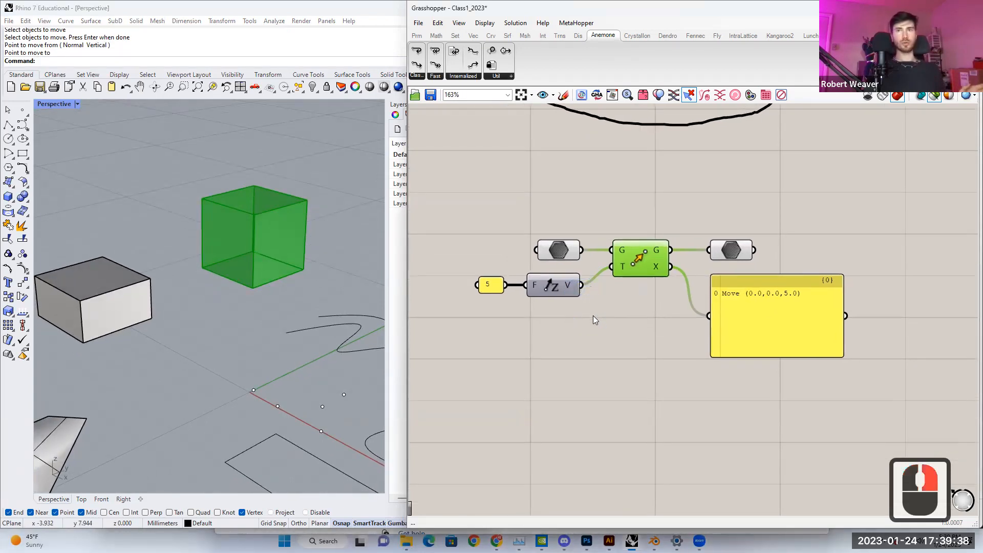
{"action": "double_click", "coordinate": [591, 316]}
{"action": "type", "text": "x"}
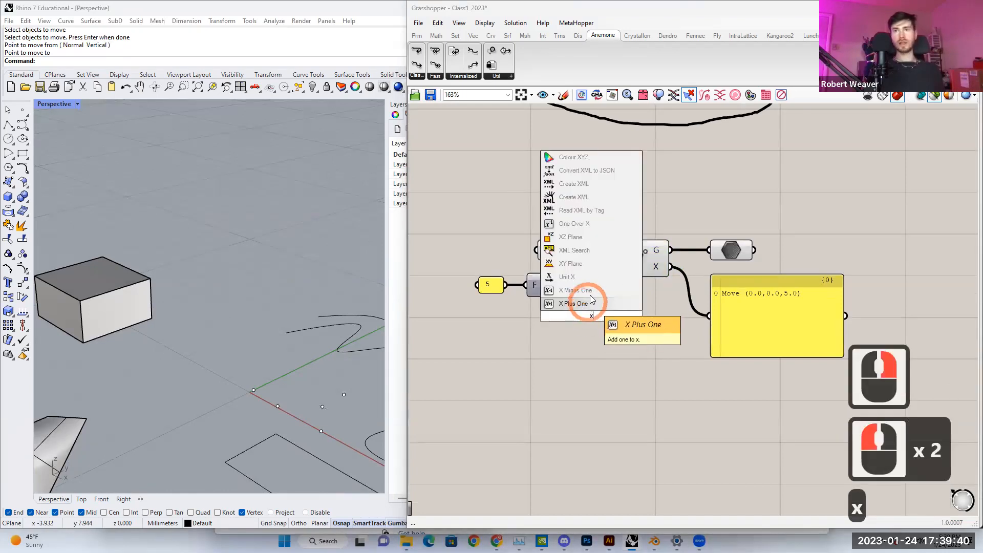
{"action": "left_click", "coordinate": [584, 277]}
Step: Open the component search on the empty canvas beside the input of Unit X
{"action": "double_click", "coordinate": [500, 323]}
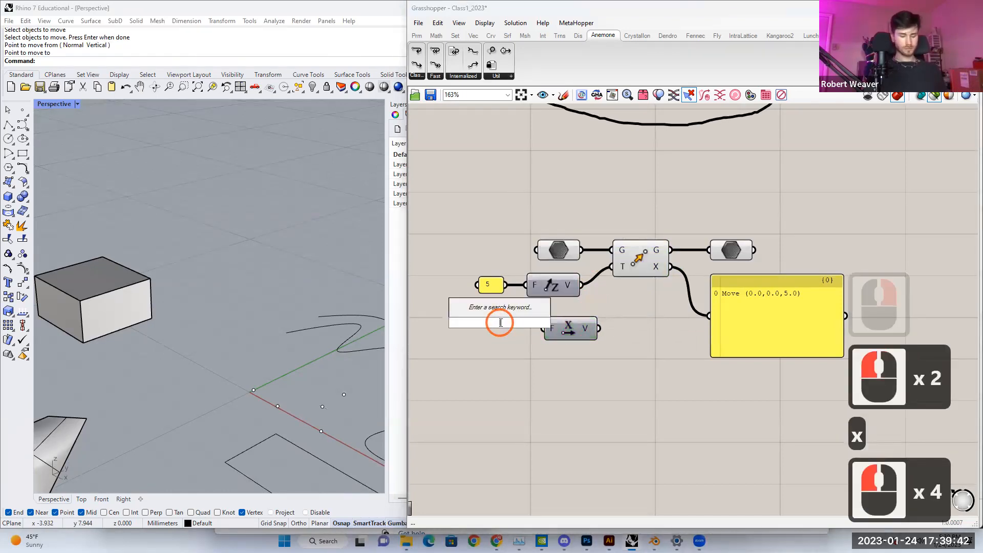
Step: Add a -5 panel feeding the Unit X component and connect its vector to the Move component's T input, replacing Unit Z
{"action": "type", "text": "//-5"}
{"action": "key", "text": "Return"}
{"action": "left_click_drag", "start_coordinate": [515, 322], "coordinate": [621, 269]}
{"action": "left_click", "coordinate": [641, 256]}
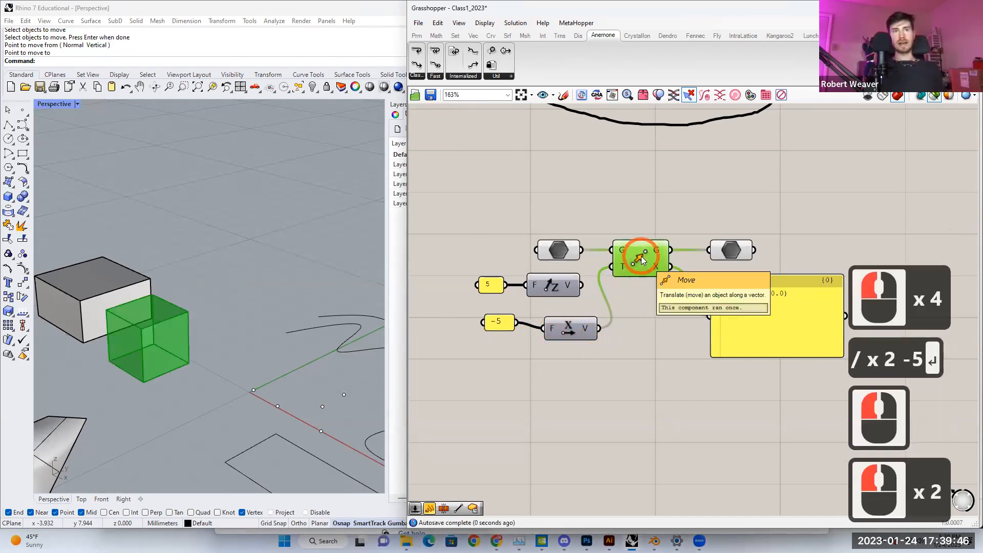
Step: Highlight the input geometry and the Move component in turn to compare the original and moved cubes in the viewport
{"action": "left_click", "coordinate": [571, 250]}
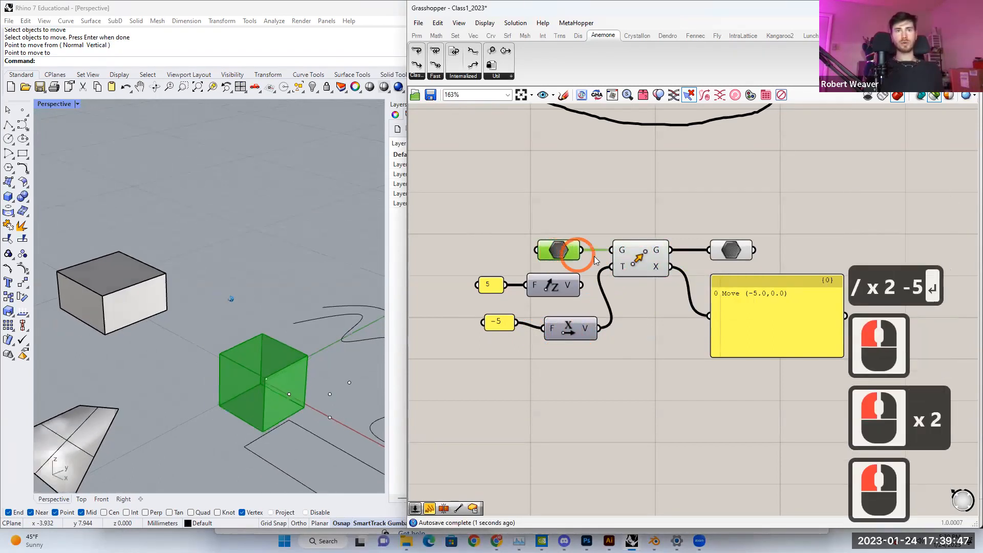
{"action": "left_click", "coordinate": [641, 259]}
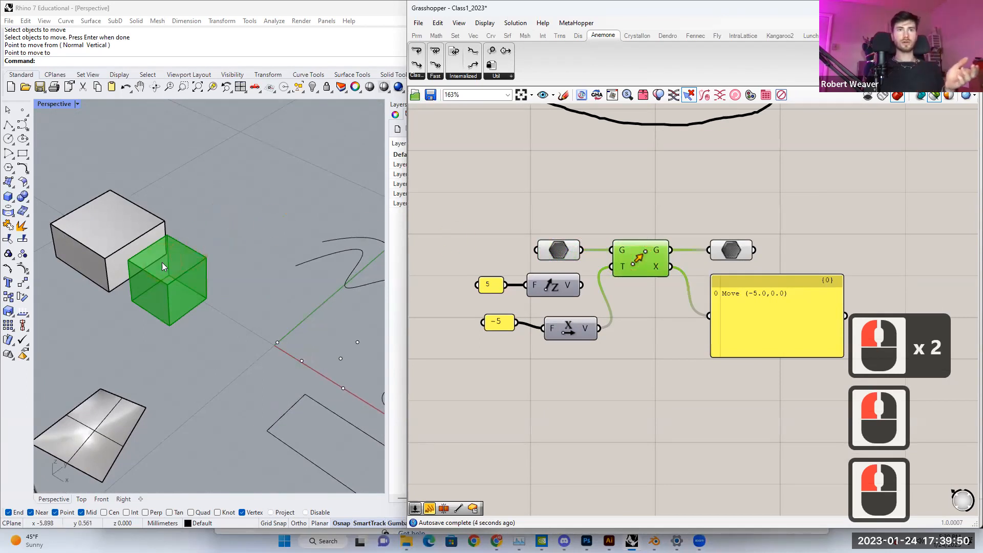
{"action": "left_click", "coordinate": [126, 238]}
{"action": "left_click", "coordinate": [205, 198]}
{"action": "left_click", "coordinate": [431, 294]}
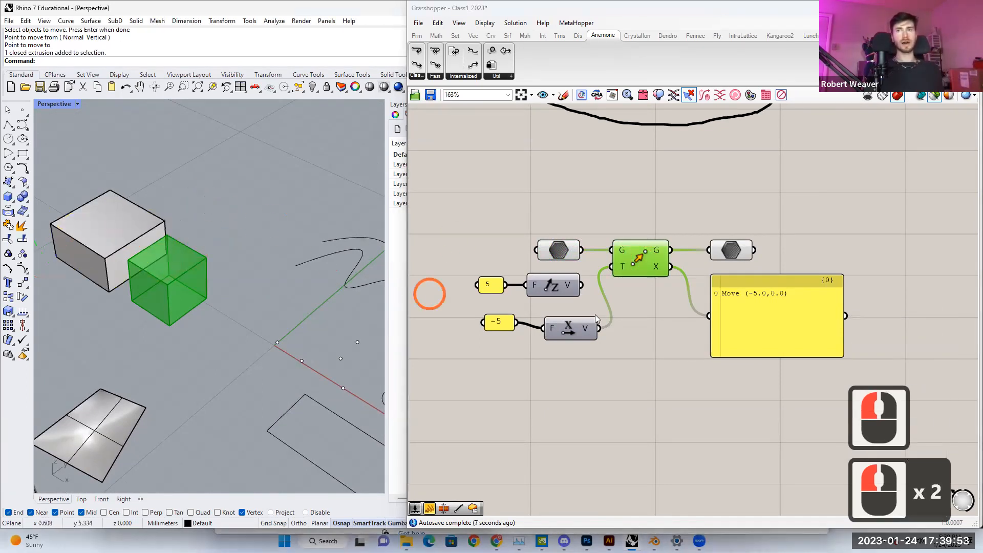
{"action": "left_click", "coordinate": [662, 313]}
{"action": "right_click_drag", "start_coordinate": [661, 313], "coordinate": [635, 339]}
{"action": "left_click", "coordinate": [616, 291]}
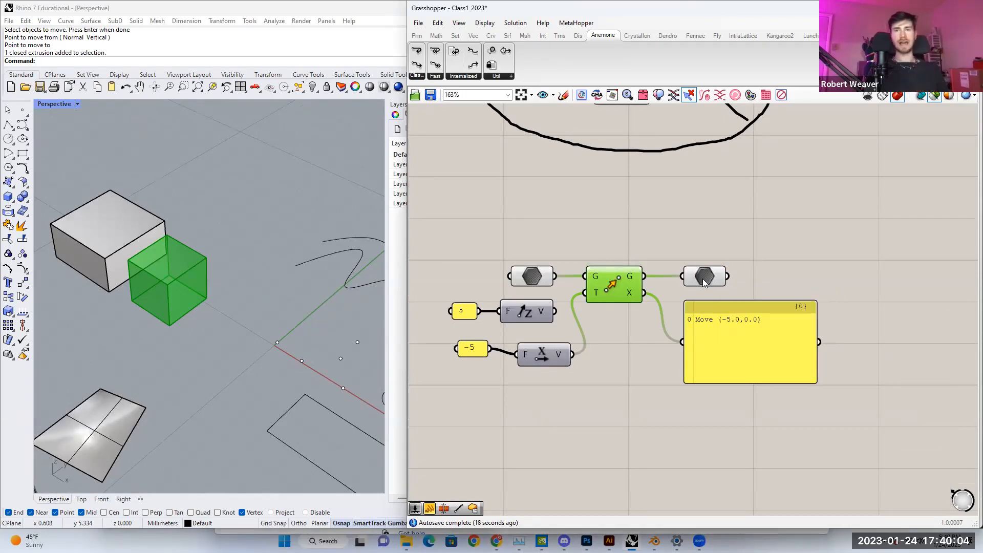
Step: Line up the Unit X and Unit Z components in a column beneath the input geometry container
{"action": "left_click_drag", "start_coordinate": [551, 346], "coordinate": [549, 314]}
{"action": "left_click", "coordinate": [539, 315]}
{"action": "left_click", "coordinate": [541, 348]}
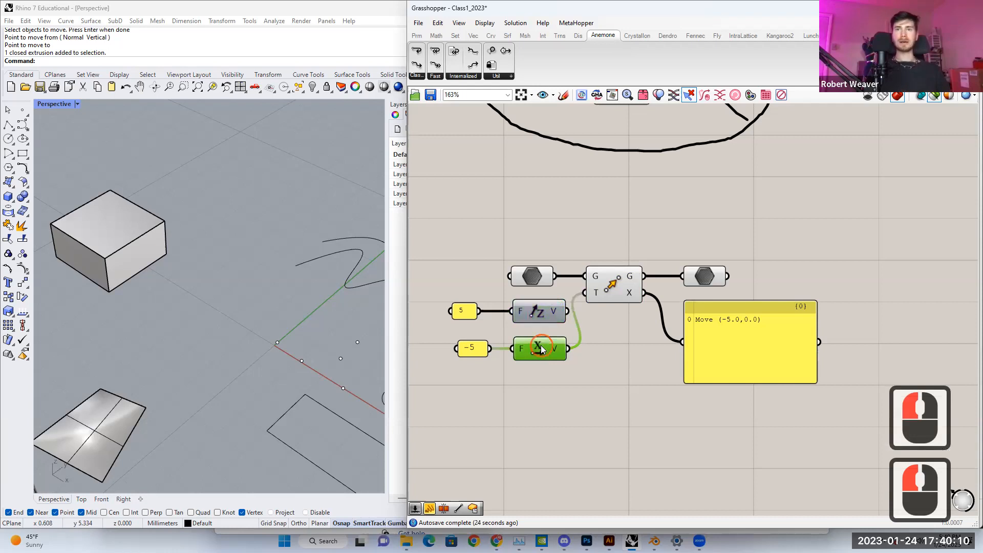
Step: Select the Move component and its connected components to preview the original and translated cubes together
{"action": "double_click", "coordinate": [613, 292]}
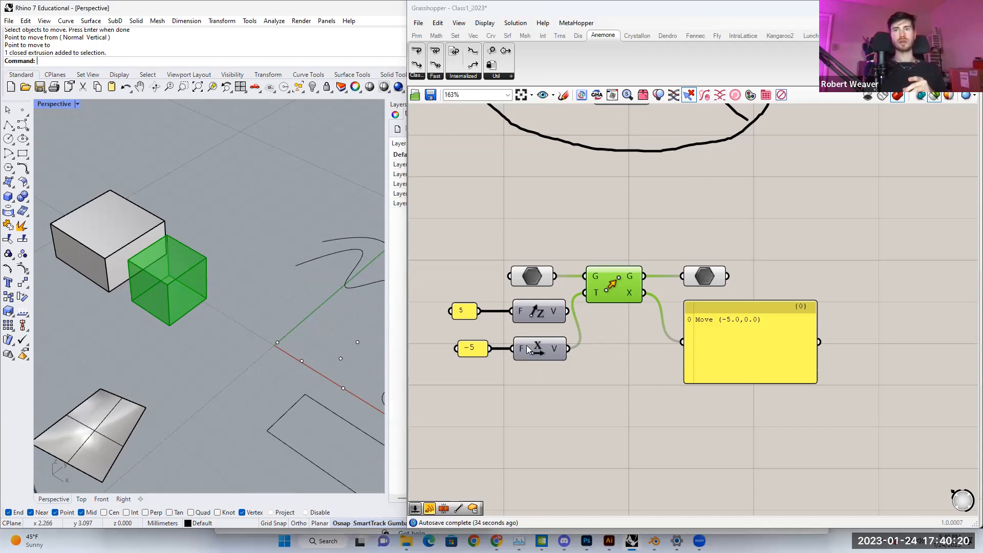
{"action": "left_click_drag", "start_coordinate": [440, 239], "coordinate": [766, 422]}
{"action": "left_click", "coordinate": [623, 236]}
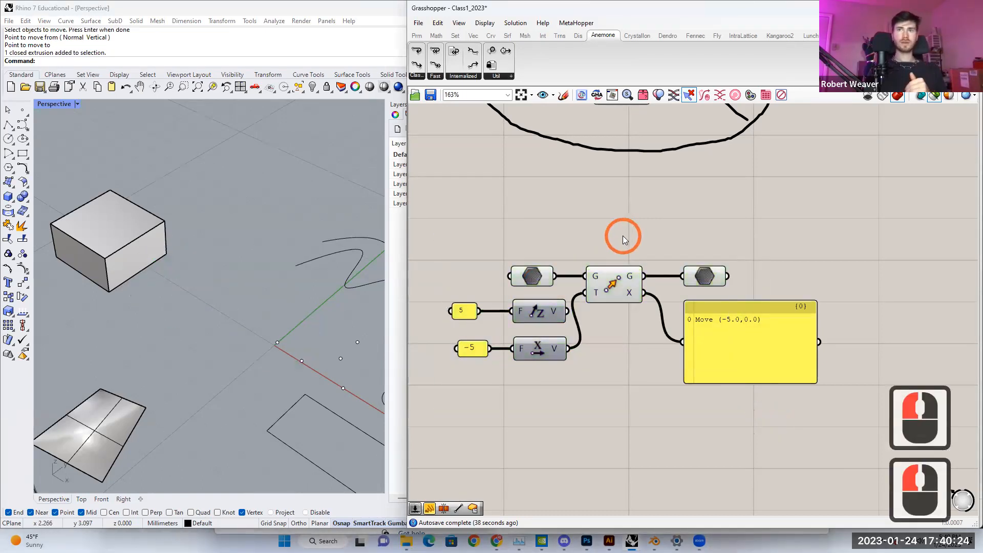
{"action": "left_click", "coordinate": [614, 276]}
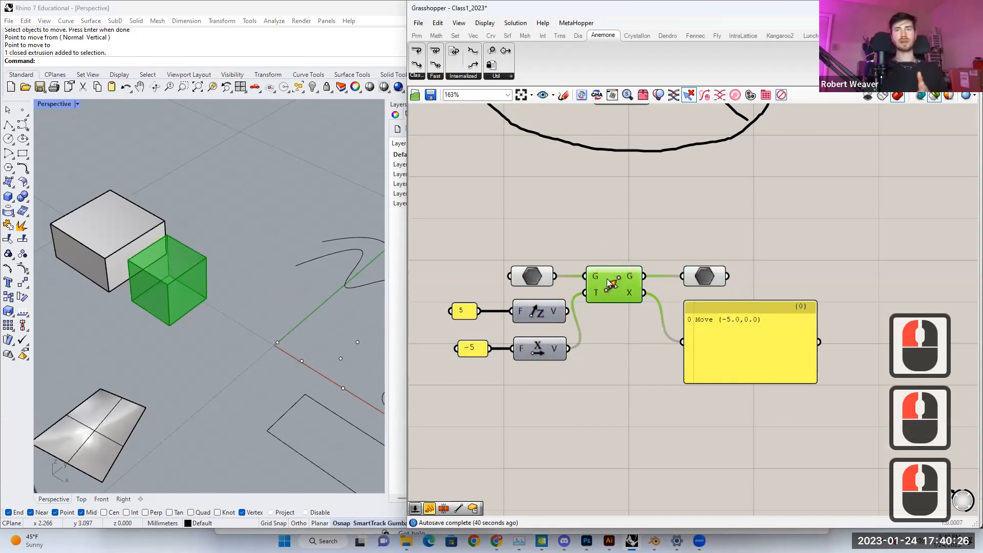
{"action": "left_click_drag", "start_coordinate": [448, 237], "coordinate": [795, 406]}
Step: Move the solid Rhino box from its lower front corner to a spot in front of the two green cubes
{"action": "left_click", "coordinate": [248, 222]}
{"action": "left_click", "coordinate": [101, 233]}
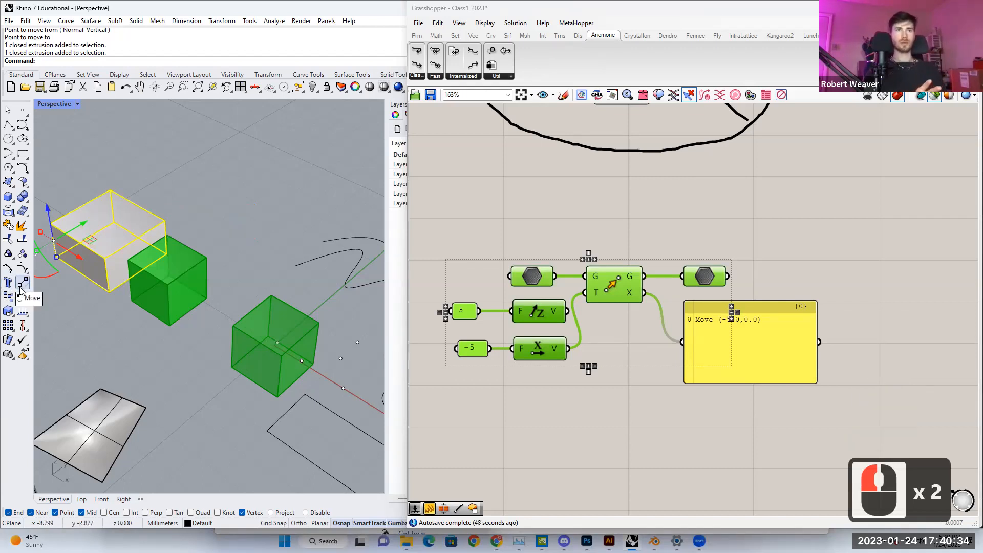
{"action": "left_click", "coordinate": [192, 282]}
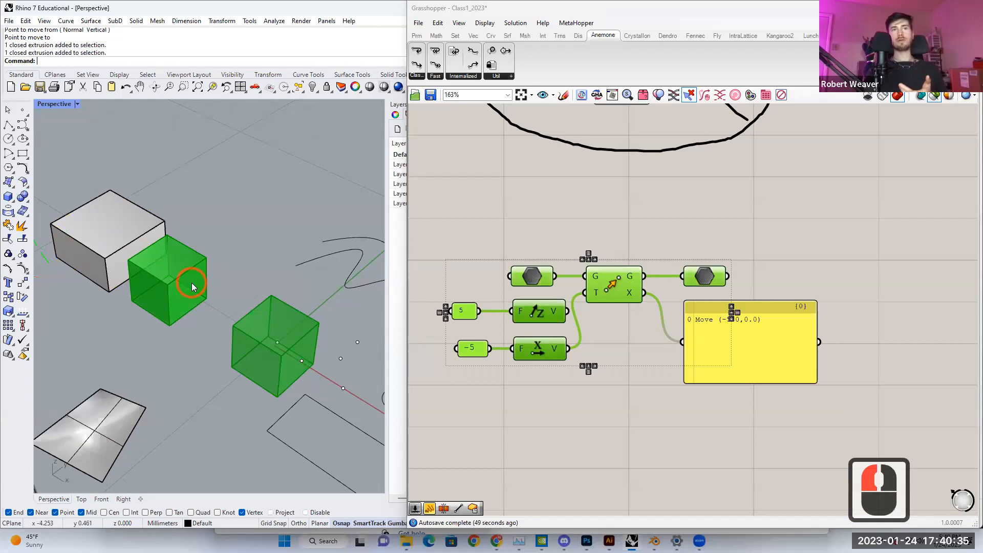
{"action": "left_click", "coordinate": [112, 262]}
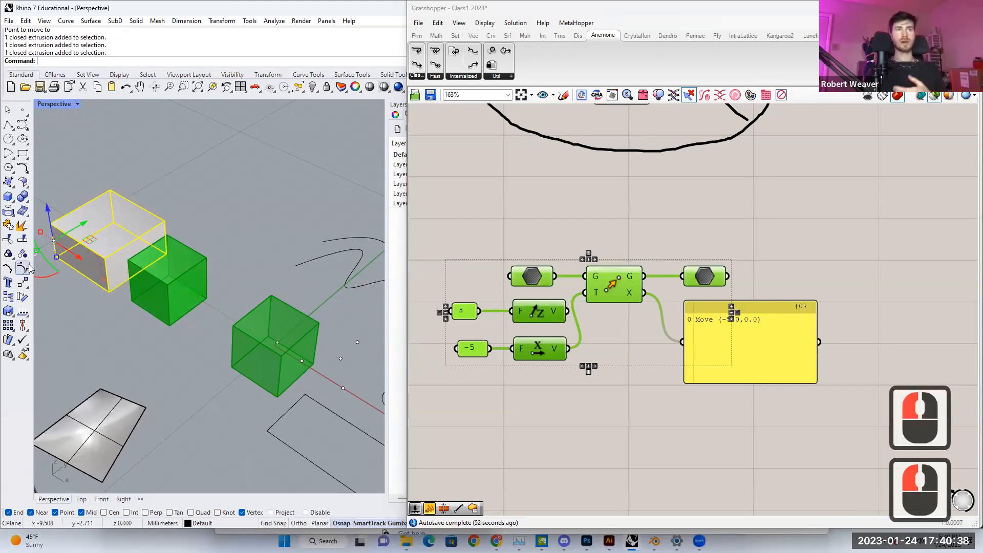
{"action": "left_click", "coordinate": [95, 287]}
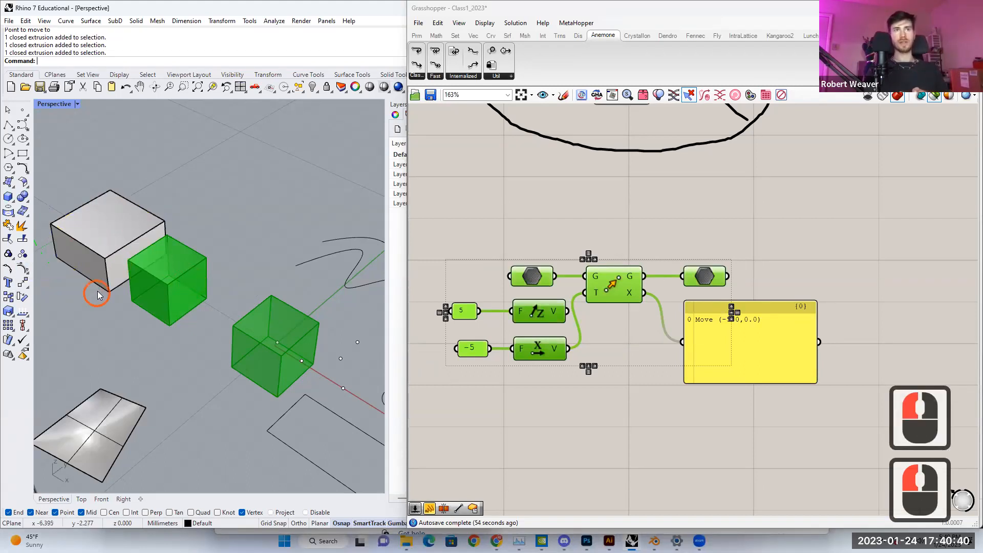
{"action": "left_click", "coordinate": [101, 266]}
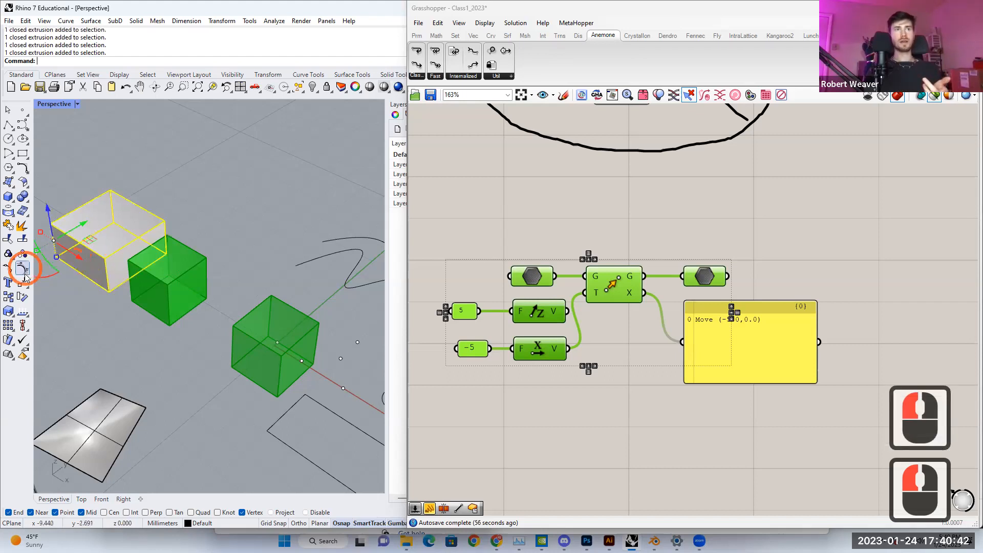
{"action": "left_click", "coordinate": [22, 268]}
{"action": "left_click", "coordinate": [109, 292]}
{"action": "left_click", "coordinate": [186, 425]}
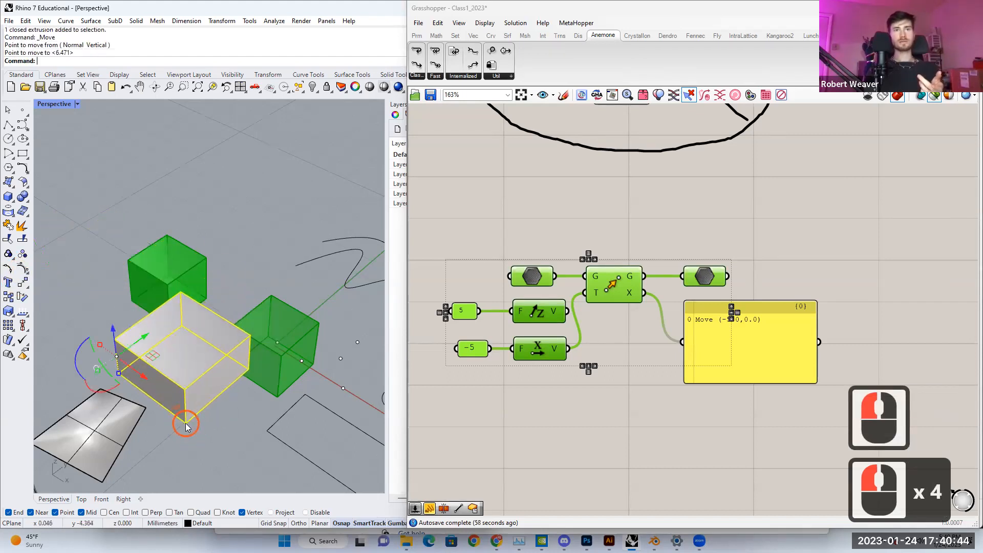
{"action": "right_click_drag", "start_coordinate": [187, 324], "coordinate": [172, 328]}
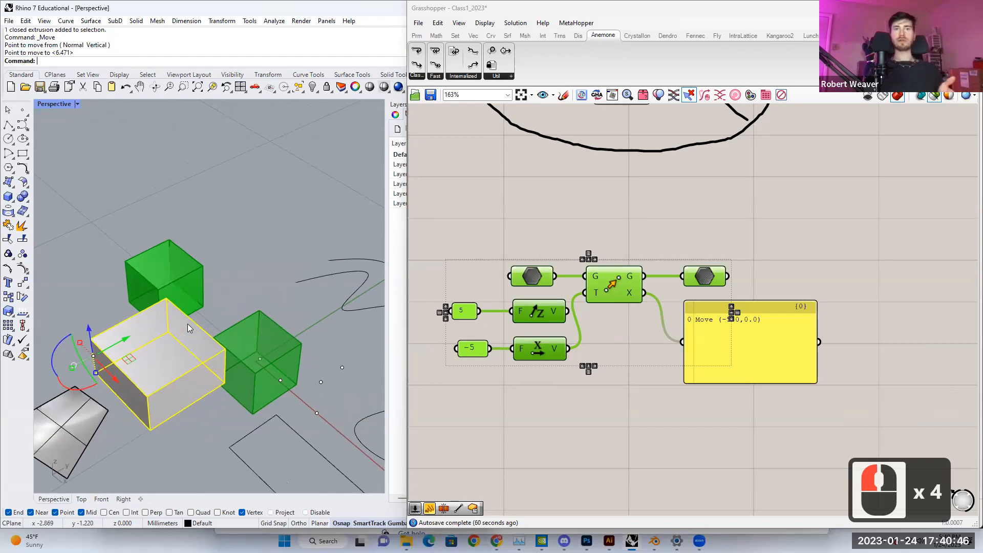
Step: Set the panel feeding Unit X to -10 and preview the Move component's result
{"action": "left_click", "coordinate": [544, 352]}
{"action": "left_click", "coordinate": [610, 285]}
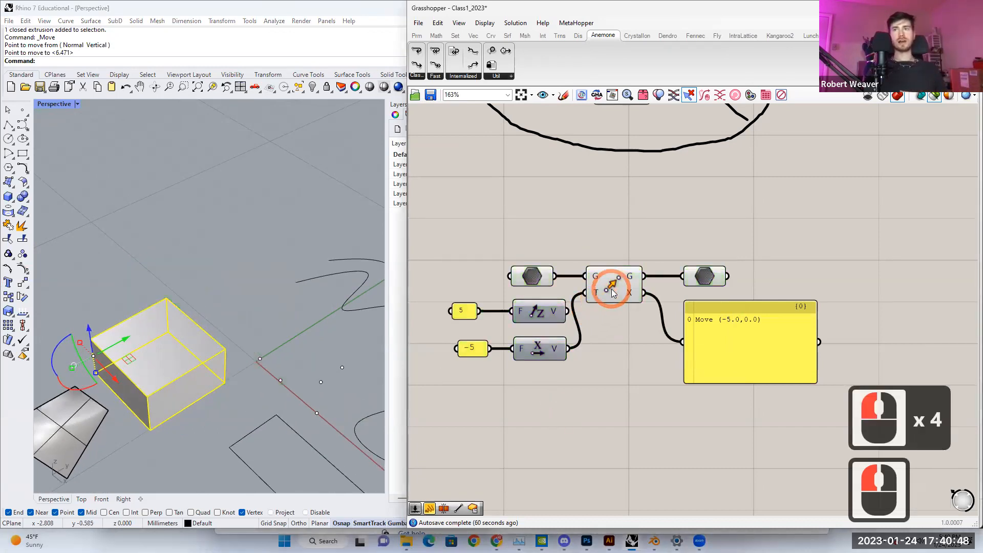
{"action": "right_click_drag", "start_coordinate": [502, 363], "coordinate": [572, 350]}
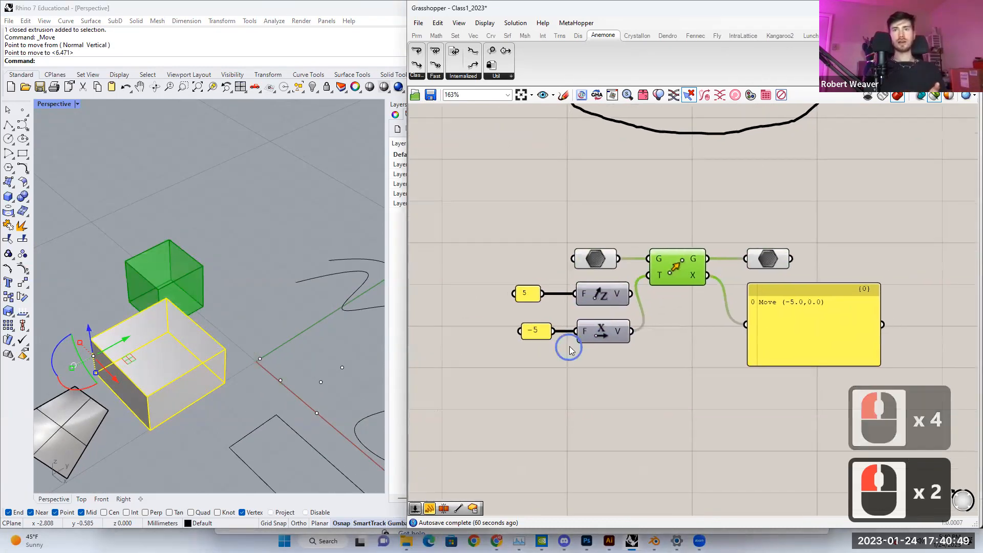
{"action": "double_click", "coordinate": [535, 366]}
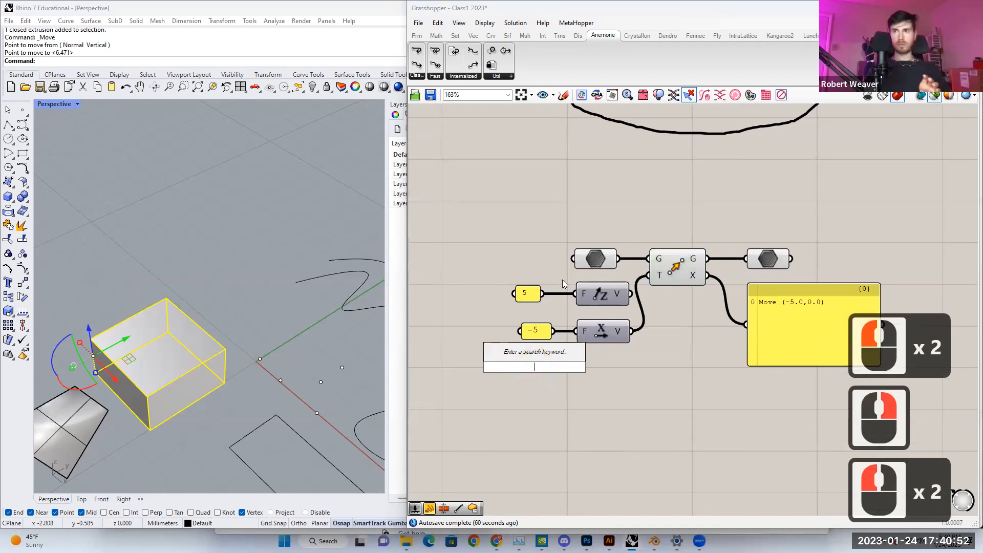
{"action": "left_click", "coordinate": [502, 224]}
{"action": "left_click", "coordinate": [643, 387]}
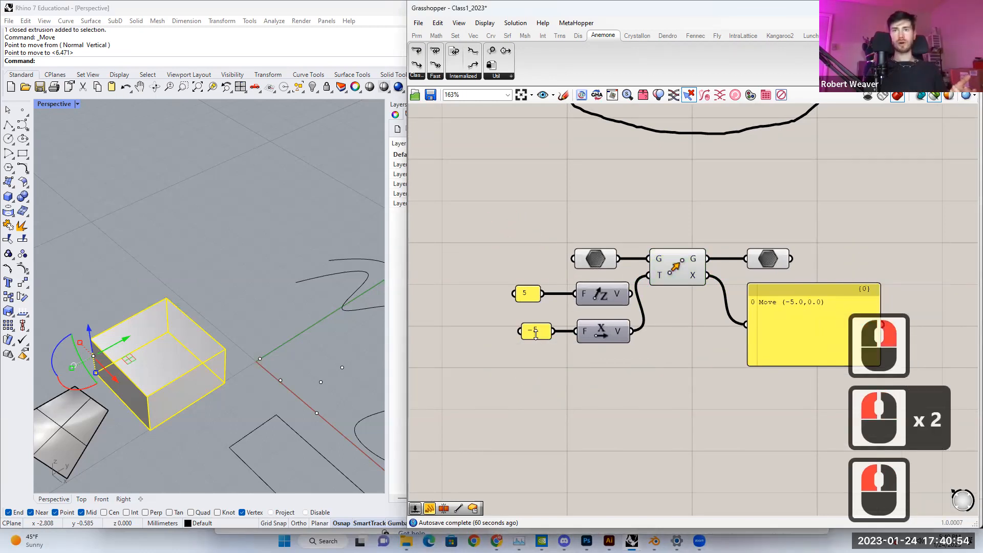
{"action": "double_click", "coordinate": [535, 332]}
{"action": "type", "text": "-10"}
{"action": "left_click", "coordinate": [565, 415]}
{"action": "left_click", "coordinate": [667, 269]}
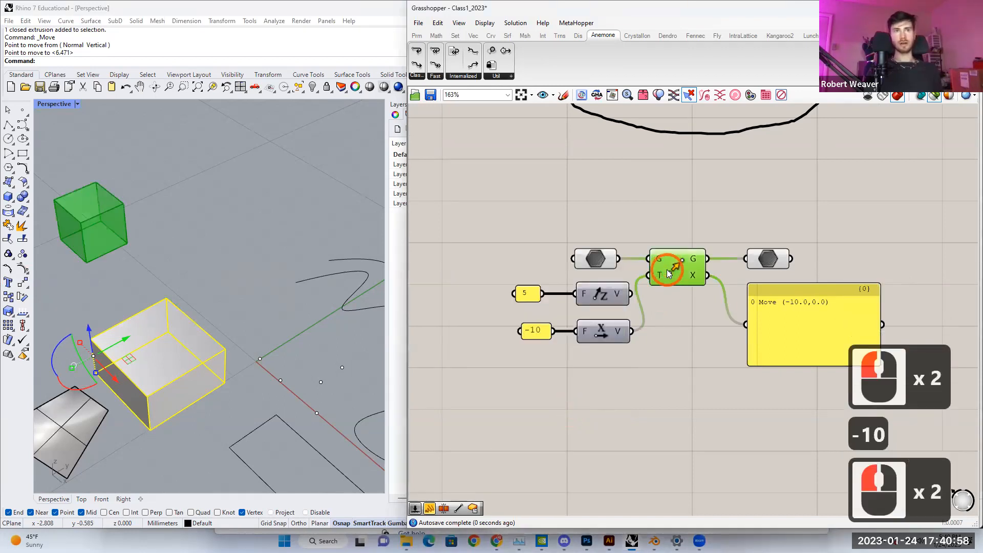
Step: Set the panel feeding Unit X back to -5
{"action": "double_click", "coordinate": [539, 332]}
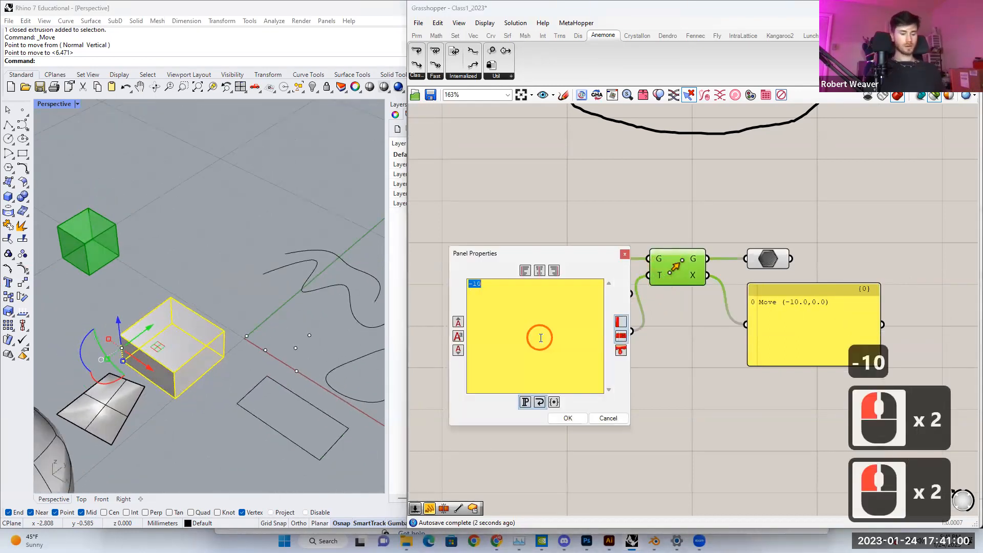
{"action": "type", "text": "-5"}
{"action": "left_click", "coordinate": [562, 418]}
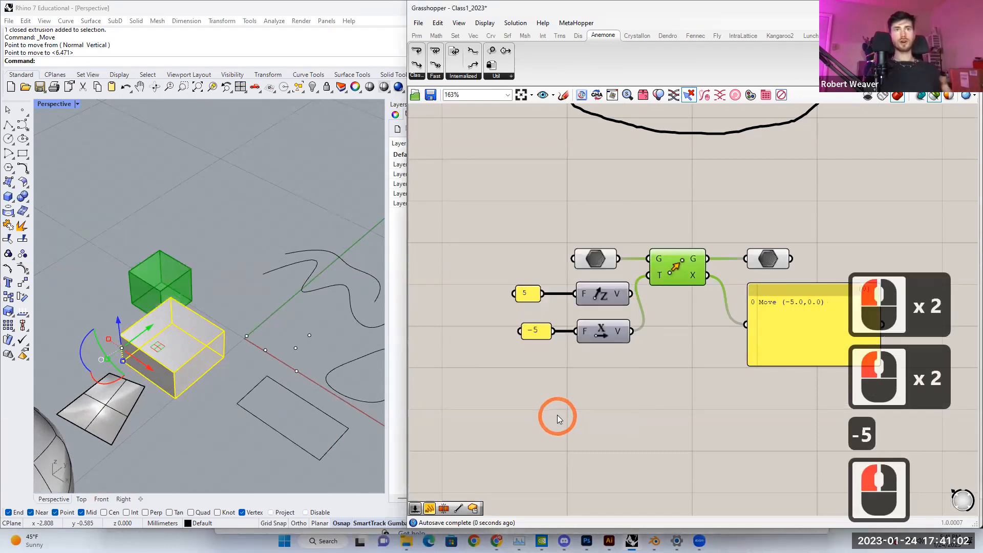
Step: Highlight the whole Move definition to review how the input geometry, vectors and moved copy relate
{"action": "right_click_drag", "start_coordinate": [656, 289], "coordinate": [562, 316]}
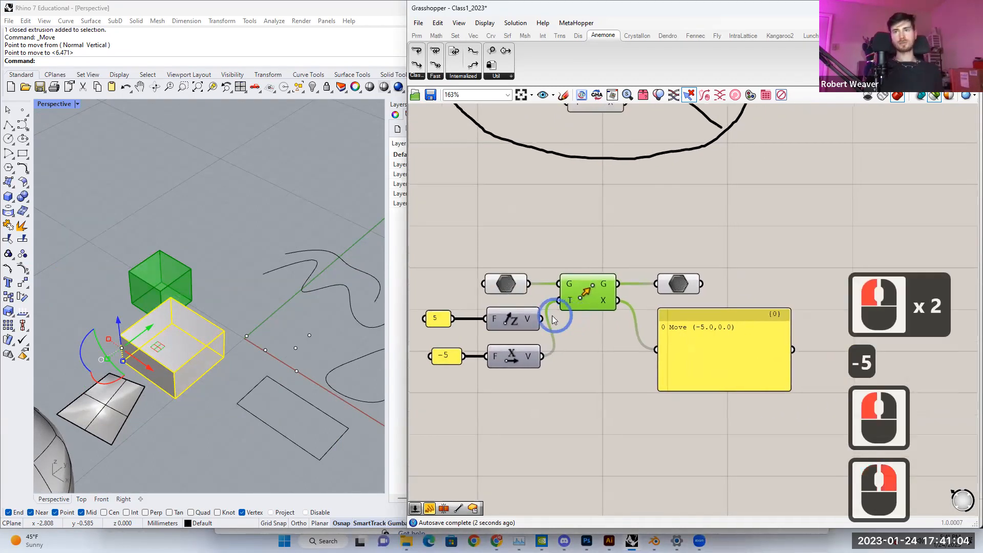
{"action": "right_click_drag", "start_coordinate": [501, 289], "coordinate": [514, 293]}
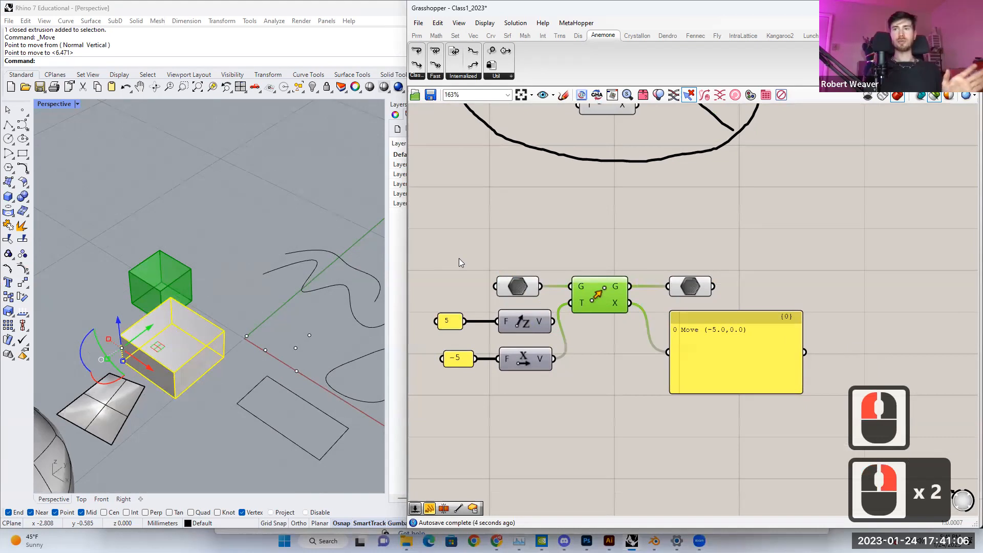
{"action": "left_click_drag", "start_coordinate": [425, 244], "coordinate": [818, 426]}
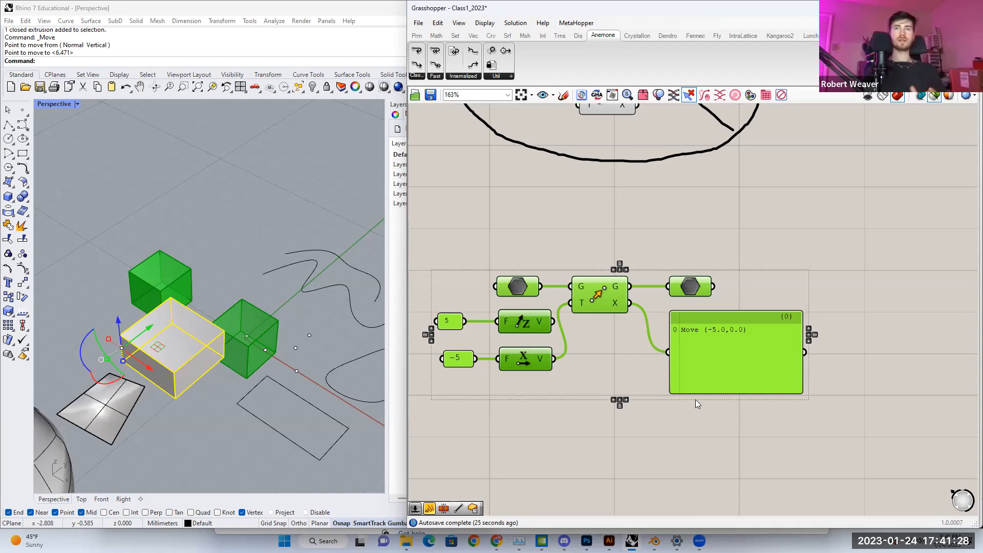
{"action": "left_click", "coordinate": [683, 423]}
{"action": "left_click_drag", "start_coordinate": [433, 246], "coordinate": [731, 416]}
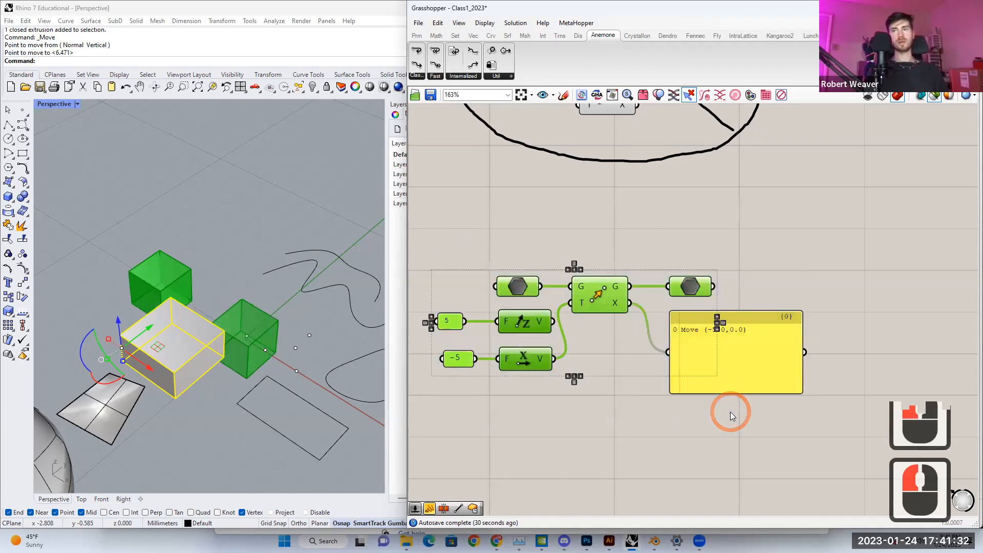
{"action": "left_click", "coordinate": [716, 408]}
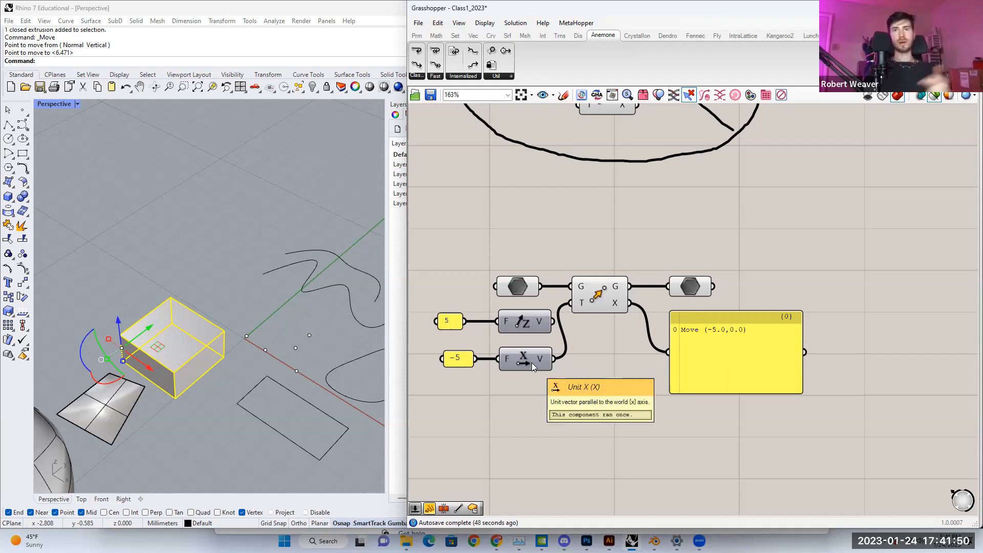
{"action": "left_click_drag", "start_coordinate": [432, 252], "coordinate": [743, 412]}
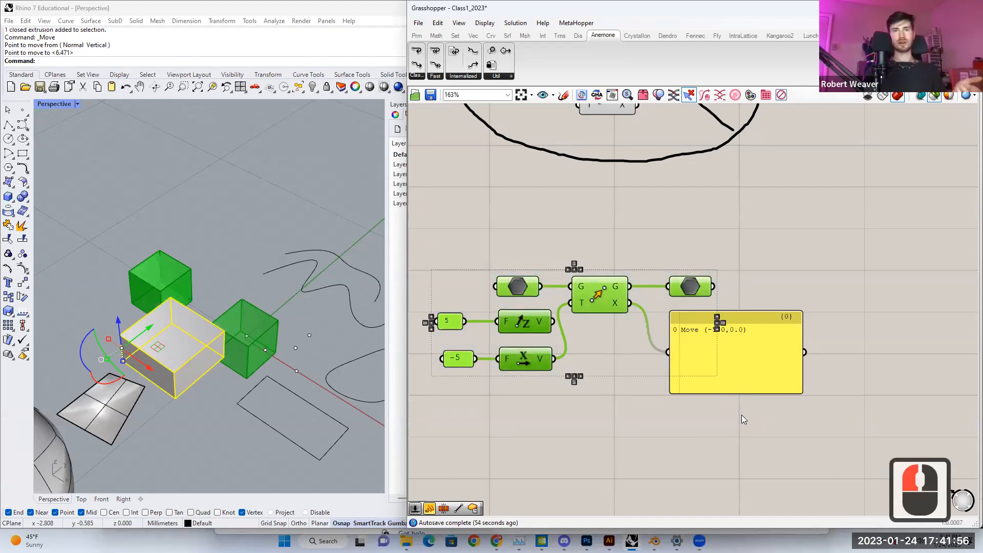
{"action": "left_click", "coordinate": [707, 409]}
Step: Examine the List Theory section of the canvas with the Rhino box deselected
{"action": "scroll", "coordinate": [573, 390], "scroll_direction": "down", "scroll_amount": 2}
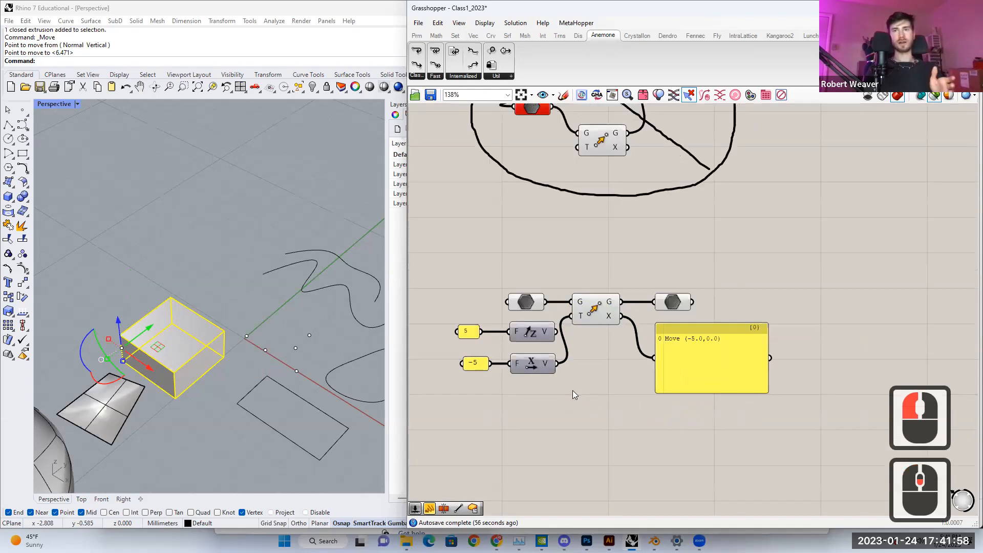
{"action": "scroll", "coordinate": [573, 391], "scroll_direction": "down", "scroll_amount": 2}
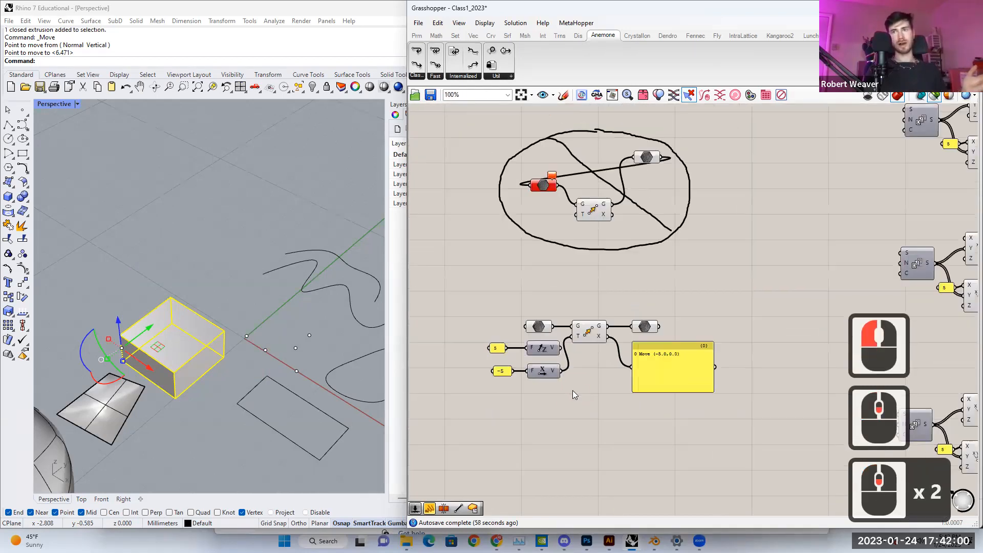
{"action": "scroll", "coordinate": [572, 392], "scroll_direction": "down", "scroll_amount": 3}
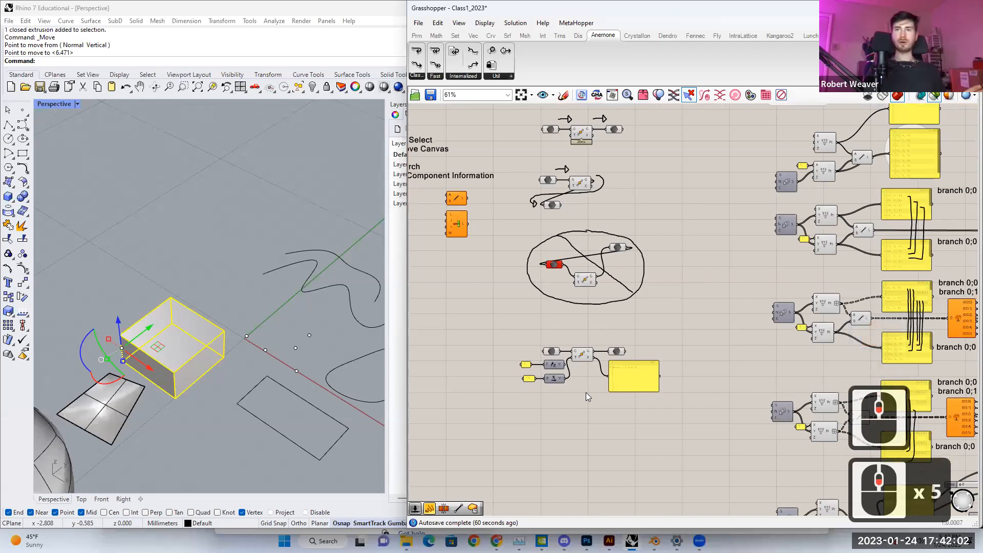
{"action": "right_click_drag", "start_coordinate": [571, 400], "coordinate": [541, 413]}
{"action": "right_click_drag", "start_coordinate": [649, 404], "coordinate": [565, 444]}
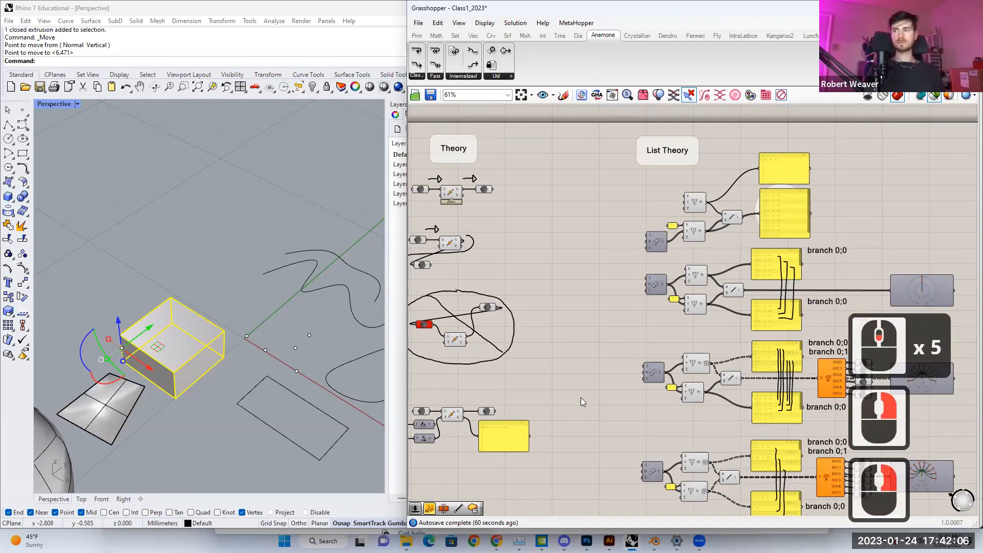
{"action": "right_click_drag", "start_coordinate": [612, 340], "coordinate": [561, 345]}
{"action": "right_click_drag", "start_coordinate": [781, 261], "coordinate": [627, 265]}
{"action": "scroll", "coordinate": [508, 235], "scroll_direction": "up", "scroll_amount": 3}
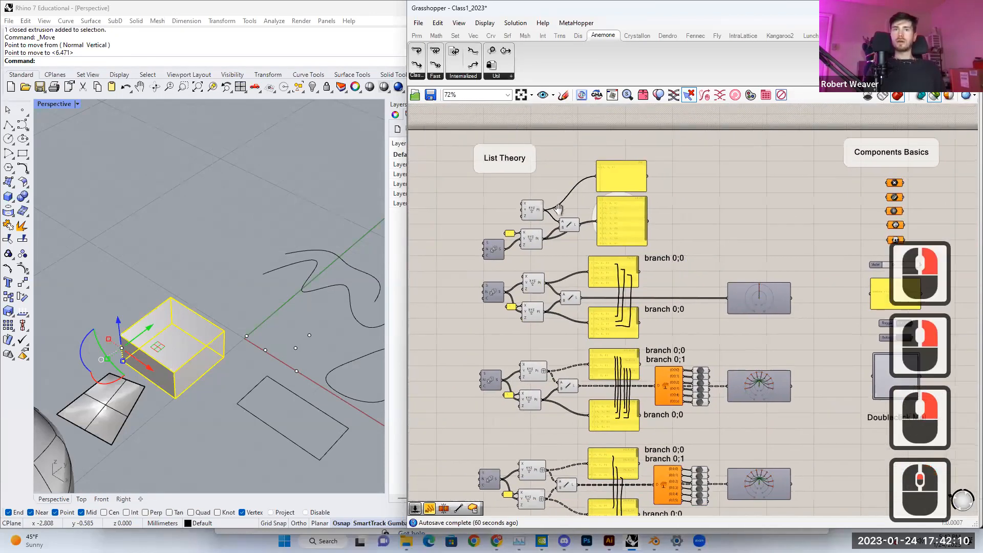
{"action": "left_click", "coordinate": [241, 248]}
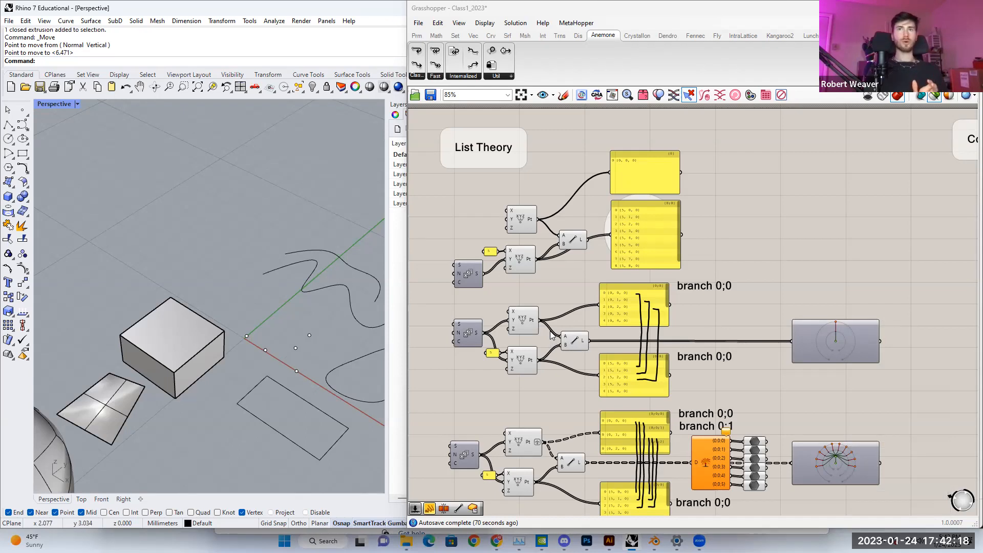
Step: Select the Line component in the first List Theory example and examine its lines in the Rhino viewport
{"action": "scroll", "coordinate": [549, 320], "scroll_direction": "up", "scroll_amount": 2}
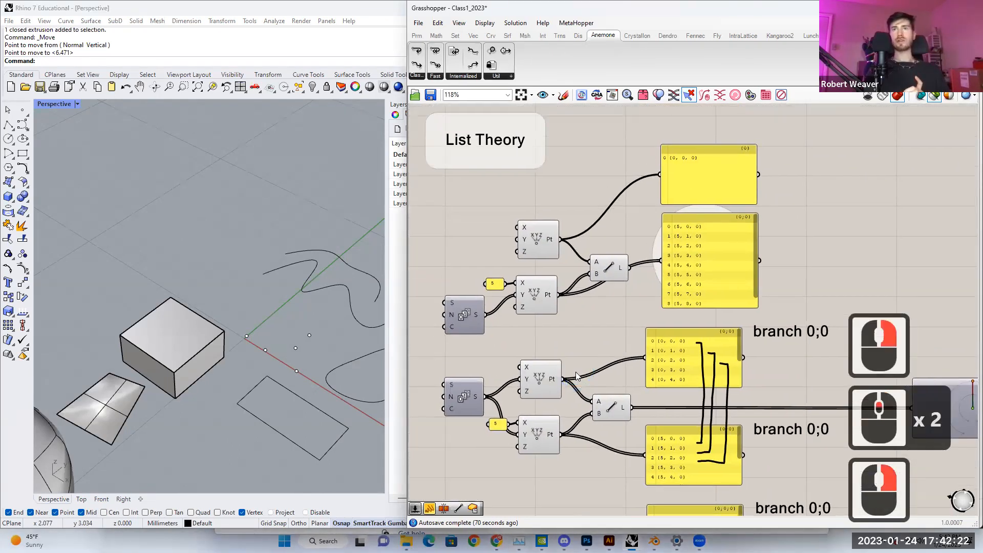
{"action": "left_click_drag", "start_coordinate": [606, 271], "coordinate": [596, 268]}
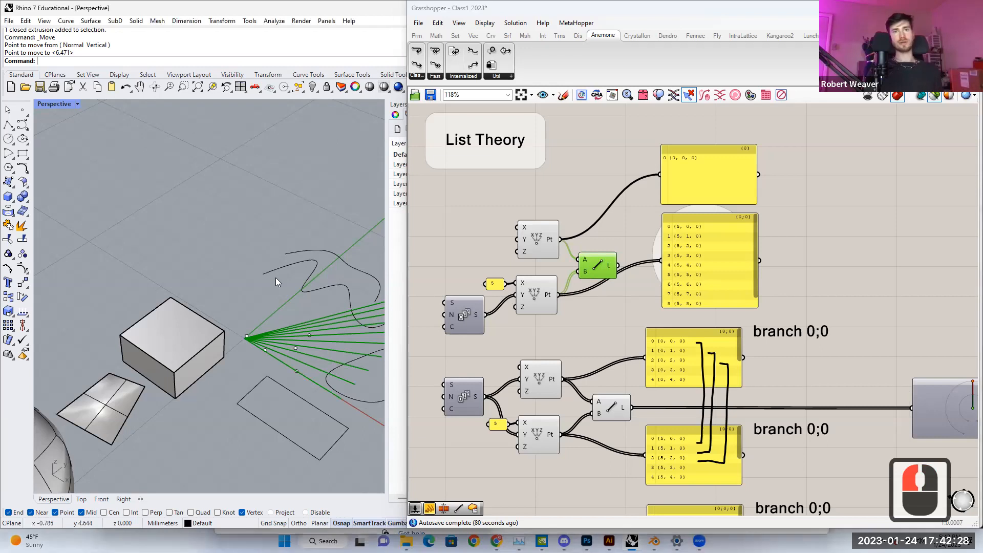
{"action": "scroll", "coordinate": [255, 282], "scroll_direction": "up", "scroll_amount": 5}
{"action": "scroll", "coordinate": [255, 282], "scroll_direction": "down", "scroll_amount": 4}
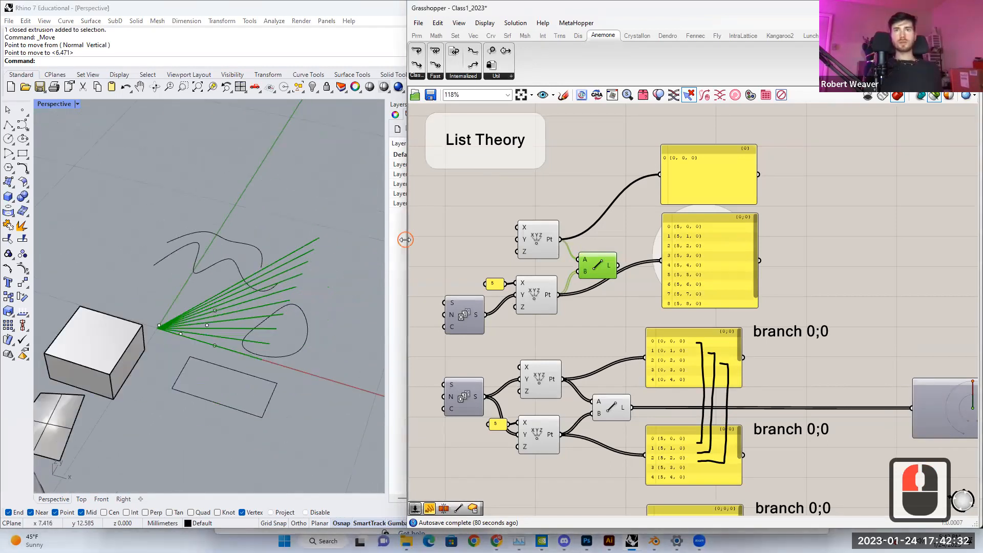
Step: Widen the Rhino window, select all of its modelled objects, and create a new layer named "hide"
{"action": "left_click_drag", "start_coordinate": [405, 239], "coordinate": [493, 239]}
{"action": "scroll", "coordinate": [318, 400], "scroll_direction": "down", "scroll_amount": 3}
{"action": "left_click_drag", "start_coordinate": [326, 406], "coordinate": [98, 191]}
{"action": "right_click_drag", "start_coordinate": [131, 190], "coordinate": [346, 197]}
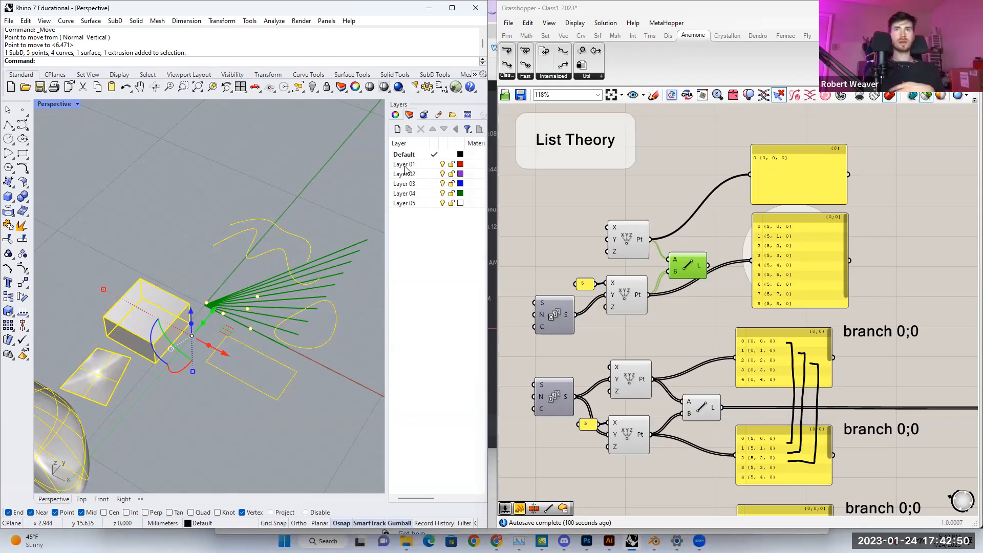
{"action": "left_click", "coordinate": [410, 203]}
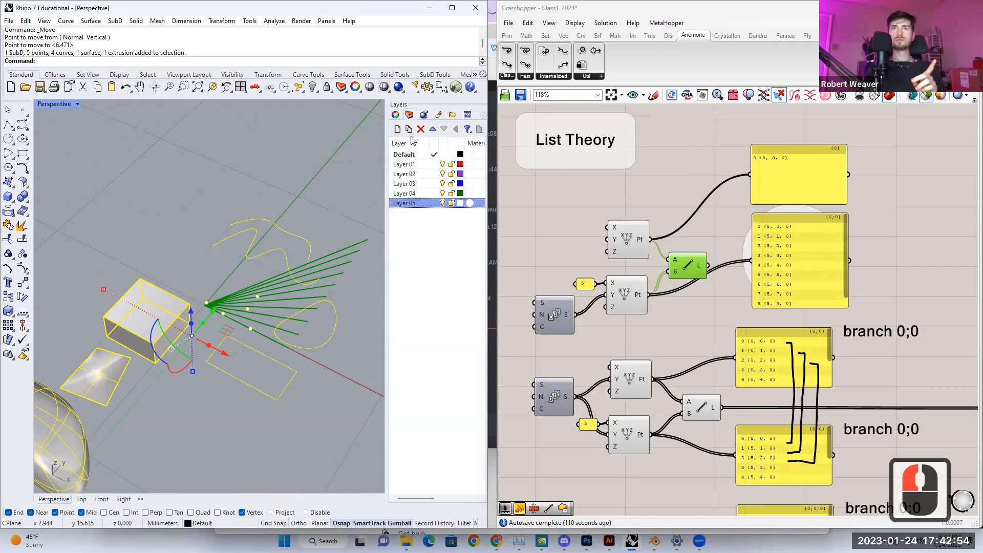
{"action": "left_click", "coordinate": [398, 129]}
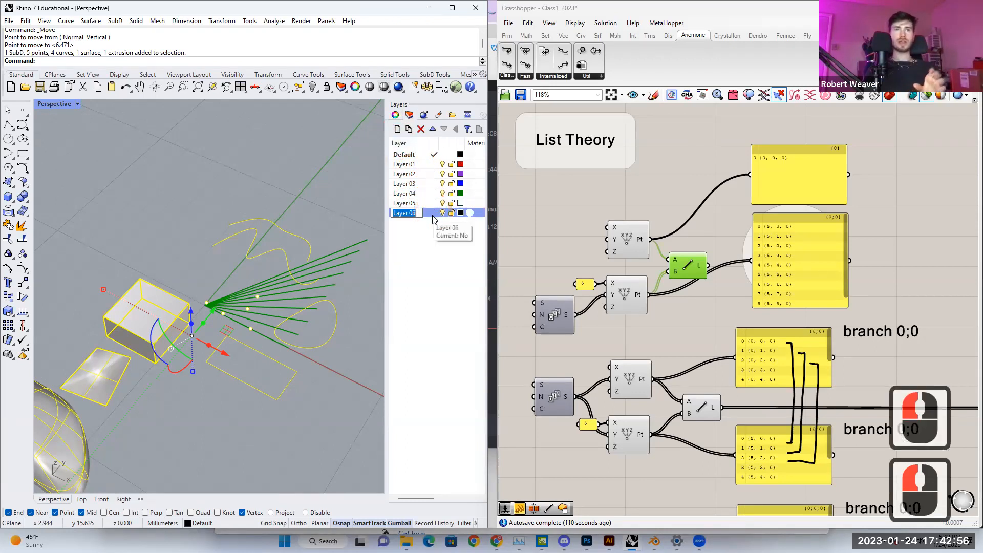
{"action": "type", "text": "hide"}
{"action": "left_click", "coordinate": [426, 235]}
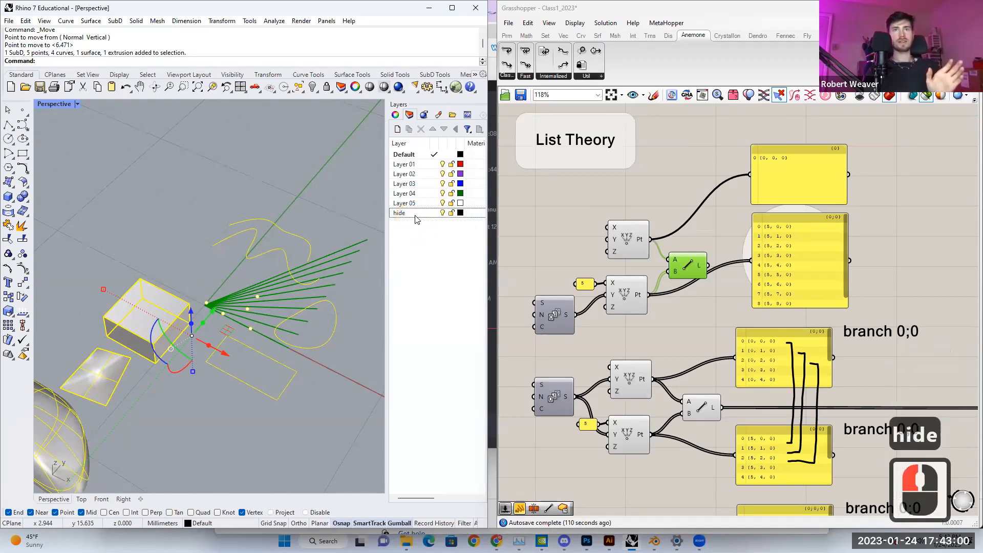
Step: Change the selected objects to the "hide" layer and turn that layer off
{"action": "right_click", "coordinate": [414, 214]}
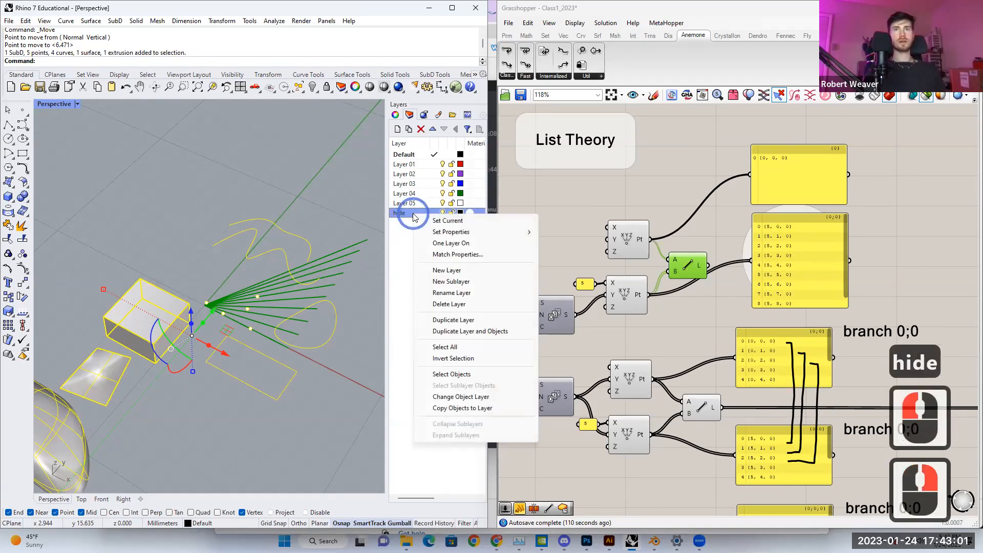
{"action": "left_click", "coordinate": [452, 397]}
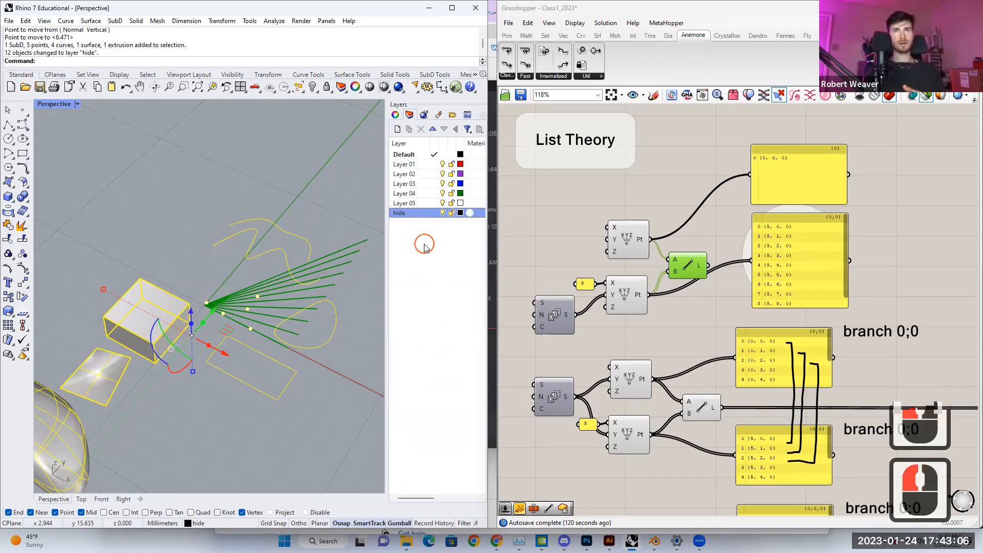
{"action": "left_click", "coordinate": [435, 226]}
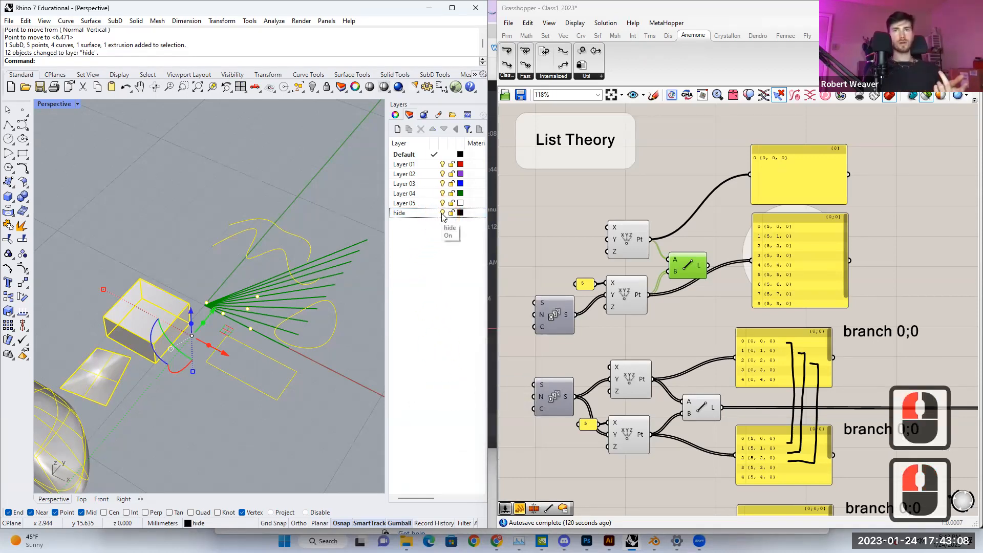
{"action": "left_click", "coordinate": [443, 214]}
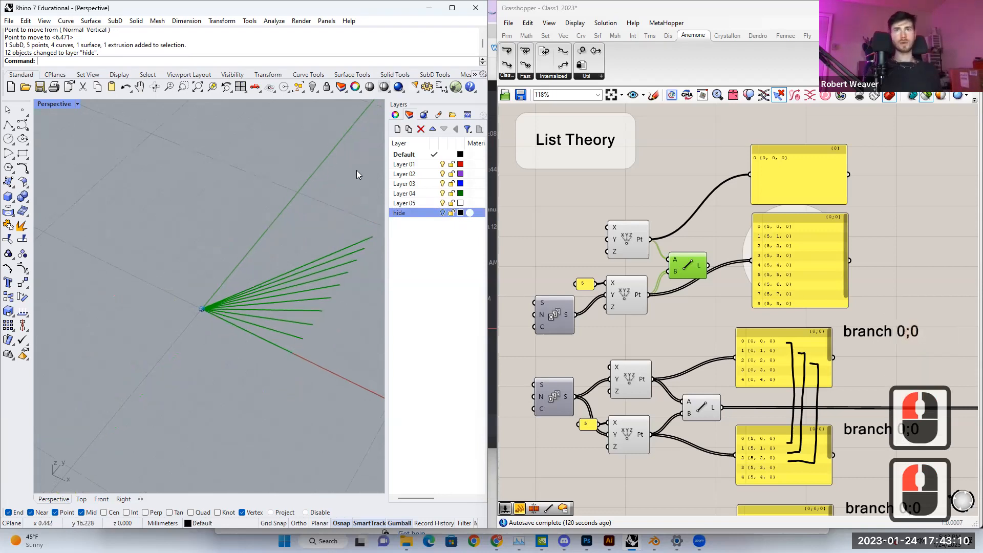
Step: Narrow the Rhino window to give Grasshopper more room, and view the fan of lines from nearly above
{"action": "left_click", "coordinate": [496, 254]}
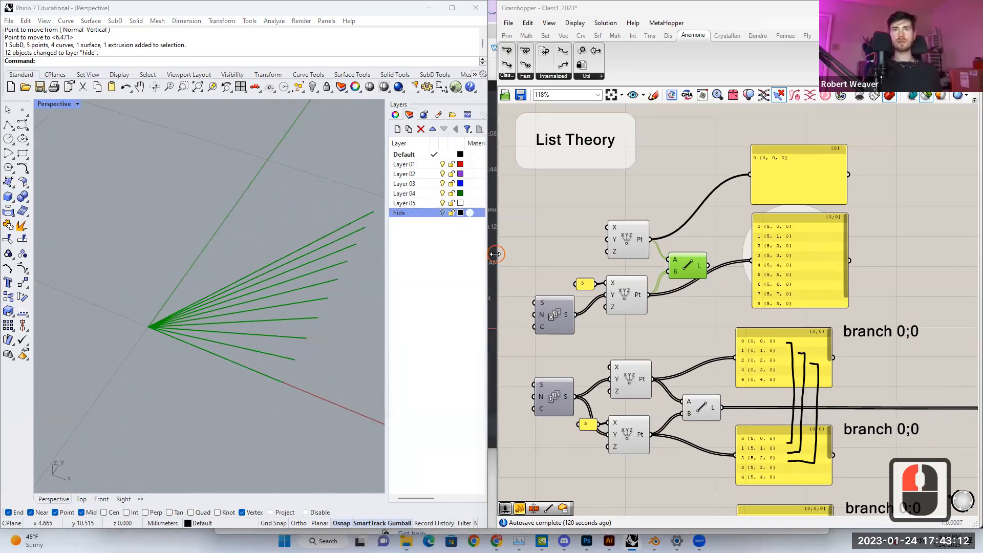
{"action": "left_click_drag", "start_coordinate": [496, 254], "coordinate": [384, 248]}
{"action": "right_click_drag", "start_coordinate": [276, 254], "coordinate": [277, 254]}
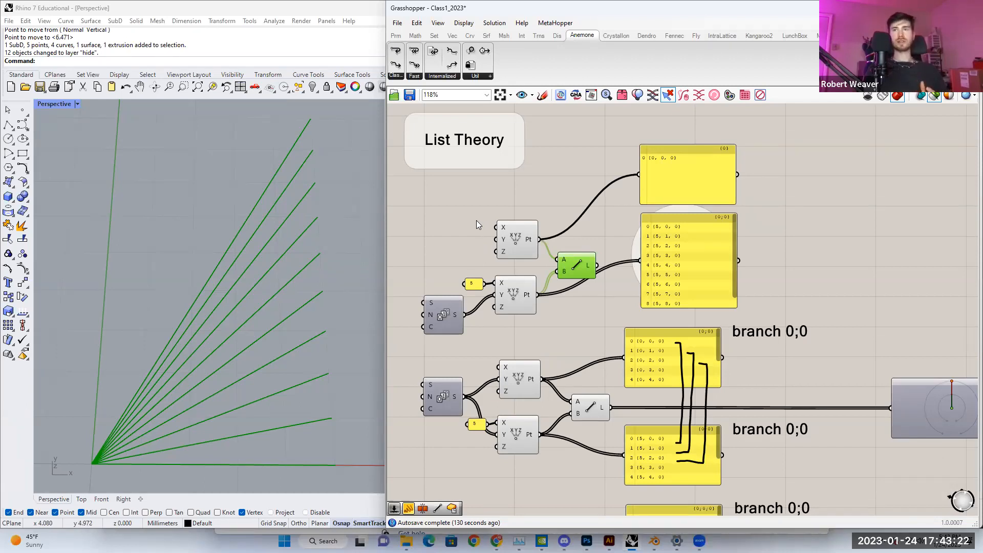
Step: Highlight the components of the first List Theory example, ending with only its Line component selected
{"action": "left_click_drag", "start_coordinate": [416, 198], "coordinate": [603, 358]}
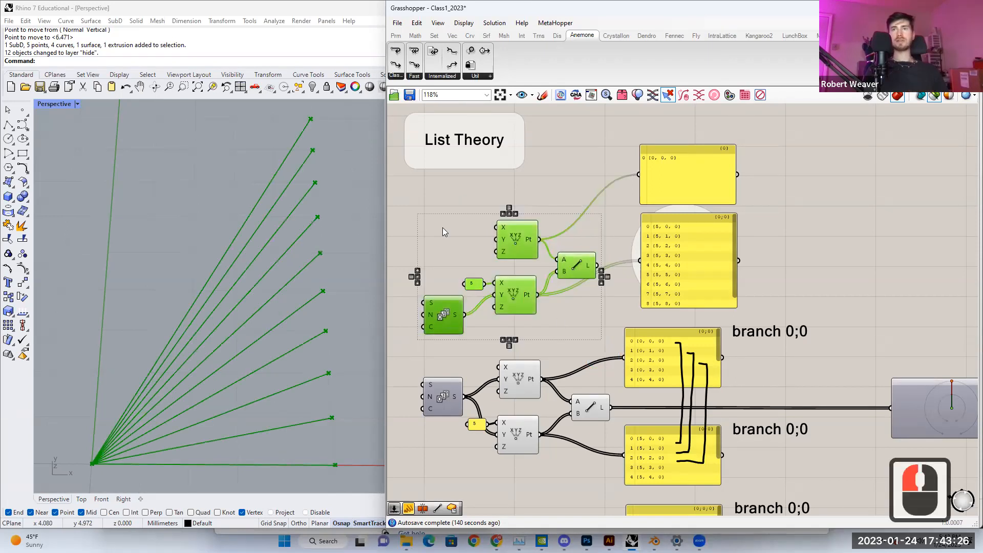
{"action": "left_click", "coordinate": [452, 204]}
{"action": "left_click", "coordinate": [572, 270]}
{"action": "left_click", "coordinate": [573, 269]}
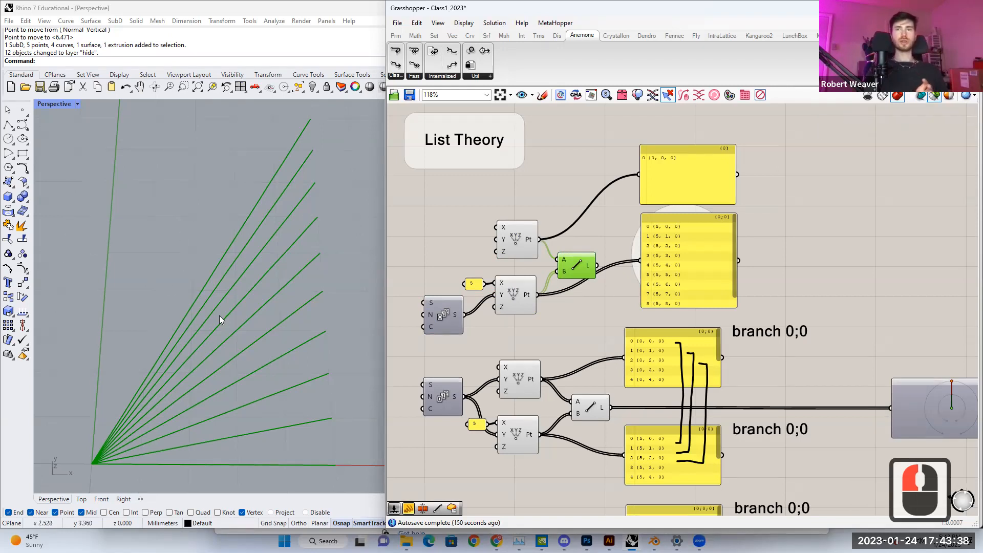
Step: Turn off the selected-only preview so that geometry from every Grasshopper component is drawn in Rhino
{"action": "left_click", "coordinate": [938, 96]}
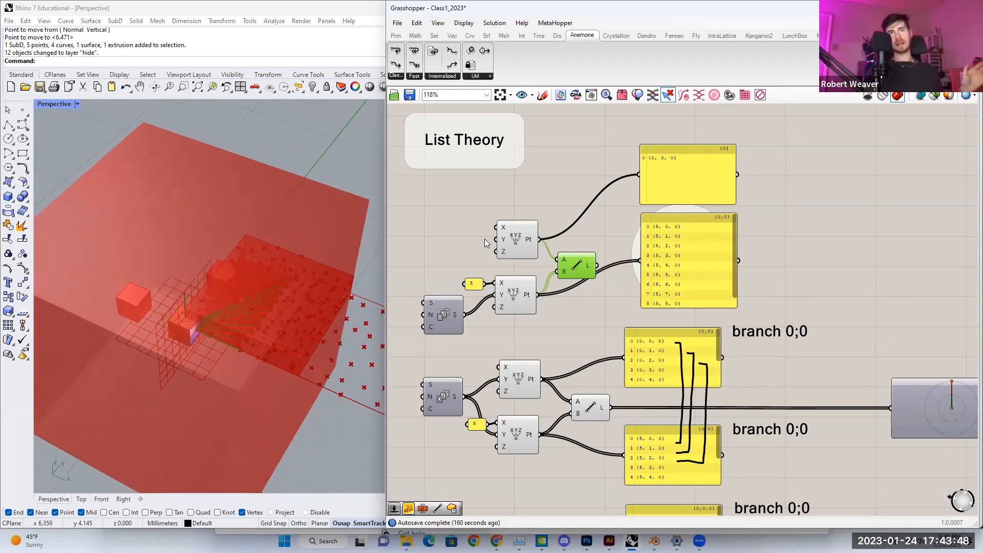
{"action": "right_click_drag", "start_coordinate": [486, 237], "coordinate": [496, 236]}
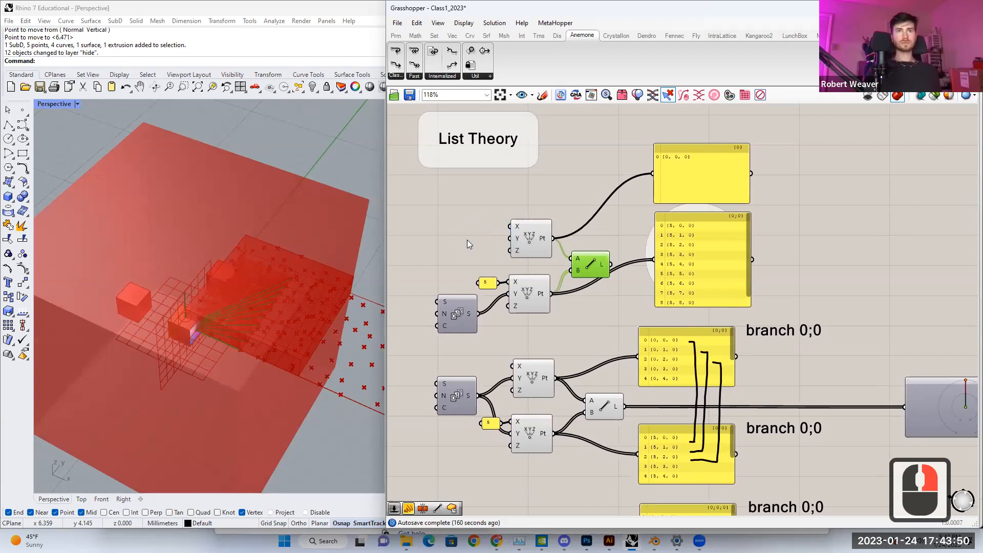
{"action": "scroll", "coordinate": [205, 256], "scroll_direction": "down", "scroll_amount": 2}
{"action": "right_click_drag", "start_coordinate": [104, 259], "coordinate": [233, 313]}
{"action": "scroll", "coordinate": [242, 317], "scroll_direction": "up", "scroll_amount": 3}
{"action": "scroll", "coordinate": [502, 258], "scroll_direction": "down", "scroll_amount": 1}
{"action": "scroll", "coordinate": [502, 260], "scroll_direction": "down", "scroll_amount": 9}
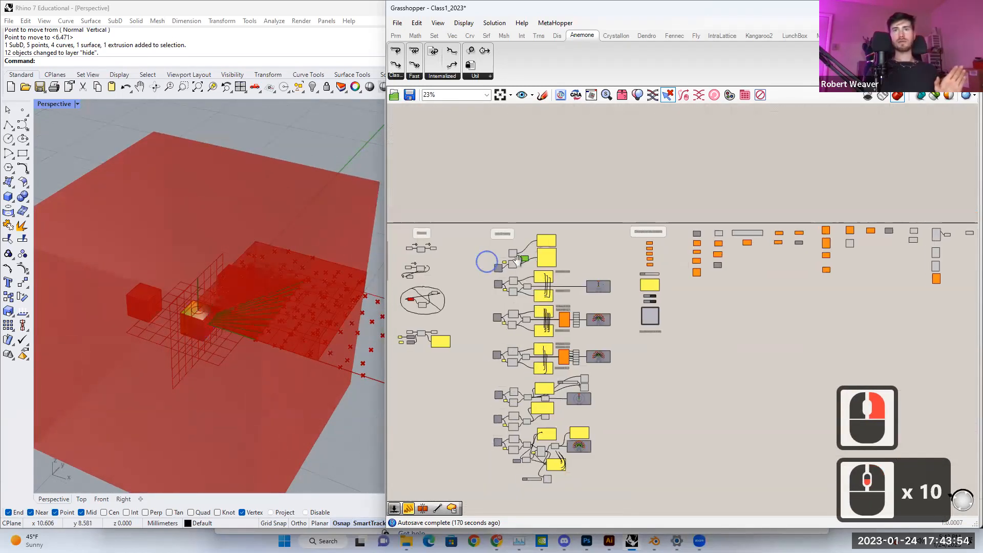
{"action": "scroll", "coordinate": [522, 318], "scroll_direction": "up", "scroll_amount": 7}
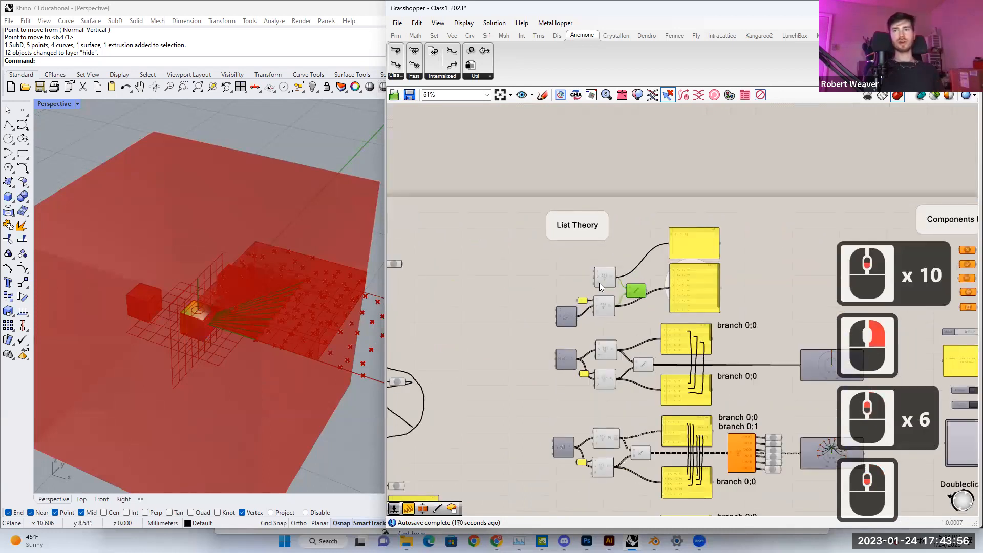
{"action": "scroll", "coordinate": [597, 283], "scroll_direction": "up", "scroll_amount": 1}
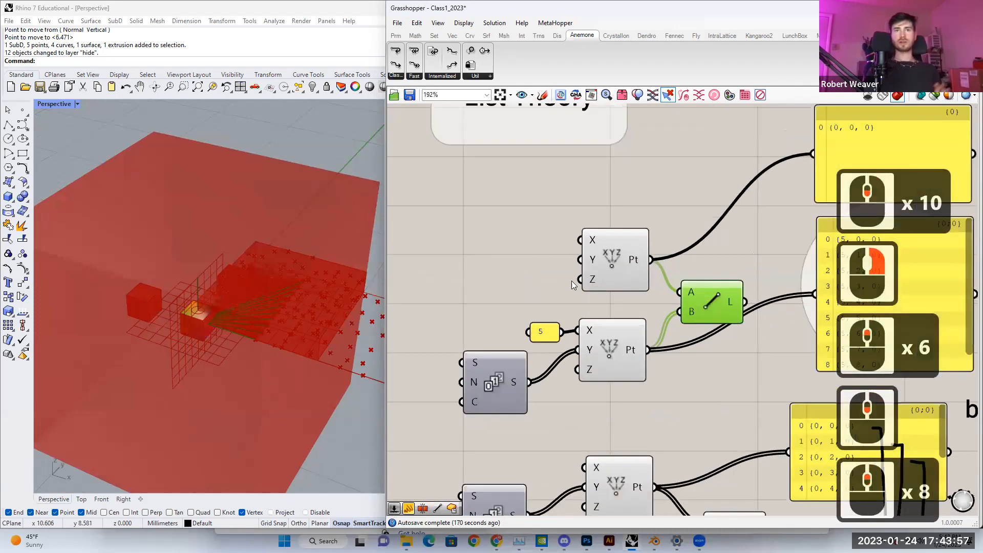
Step: Examine the preview options of the uppermost Construct Point component and of the canvas in the List Theory section
{"action": "left_click", "coordinate": [604, 260]}
{"action": "left_click", "coordinate": [543, 254]}
{"action": "scroll", "coordinate": [542, 259], "scroll_direction": "down", "scroll_amount": 3}
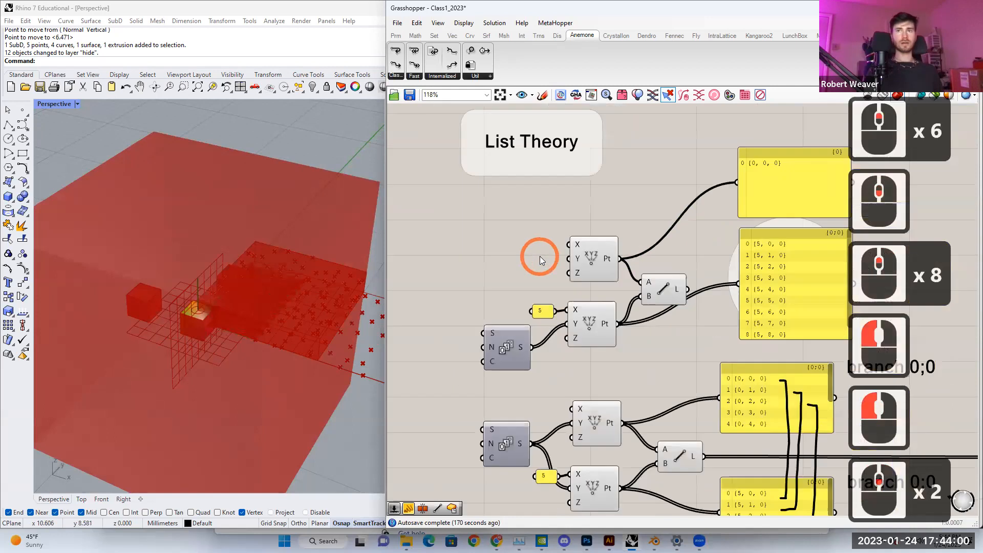
{"action": "right_click_drag", "start_coordinate": [545, 260], "coordinate": [548, 259]}
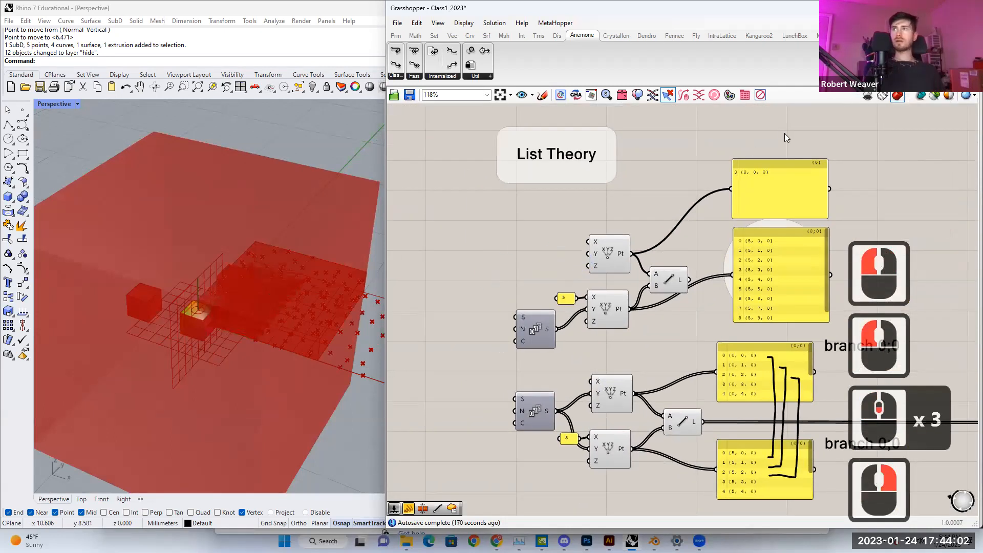
{"action": "scroll", "coordinate": [612, 261], "scroll_direction": "up", "scroll_amount": 2}
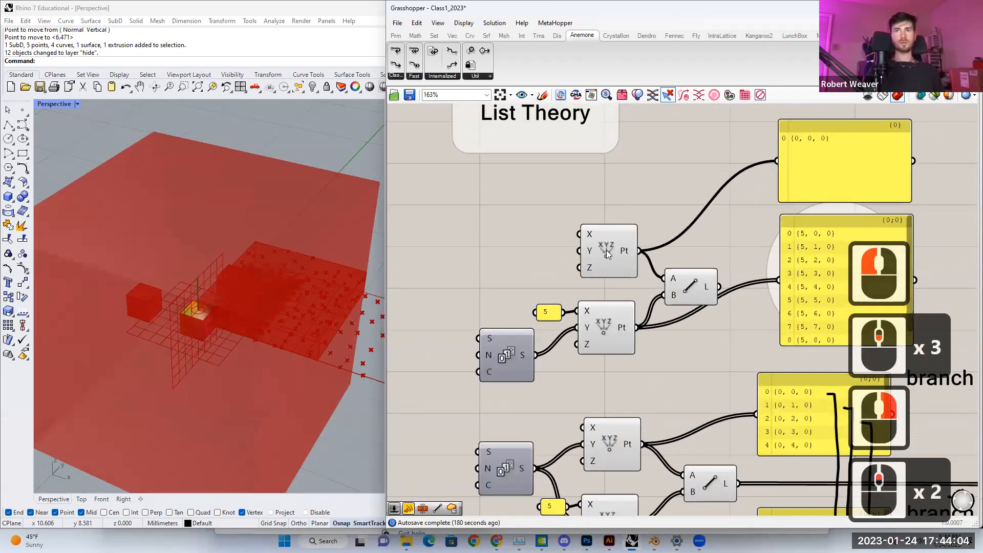
{"action": "right_click", "coordinate": [607, 251]}
{"action": "left_click", "coordinate": [593, 202]}
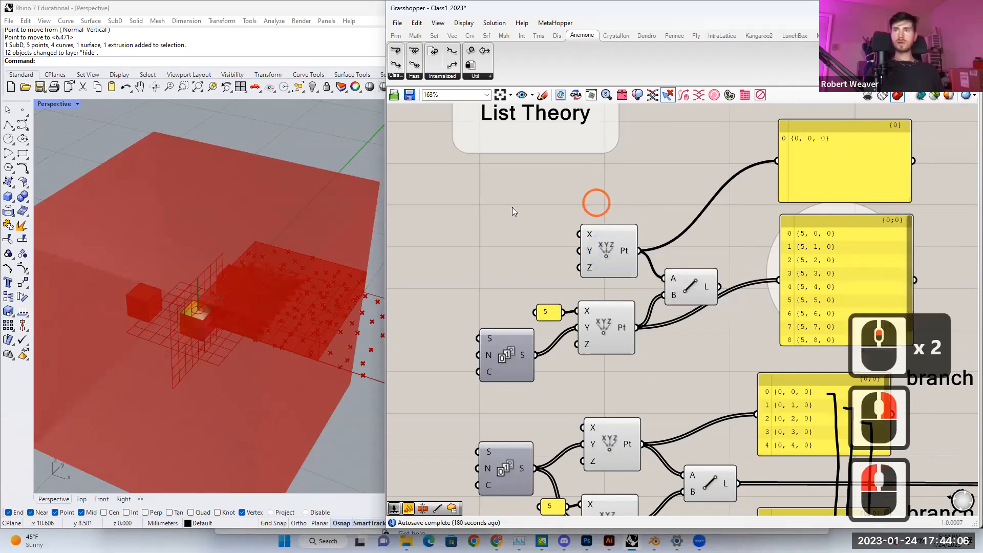
{"action": "right_click", "coordinate": [492, 212]}
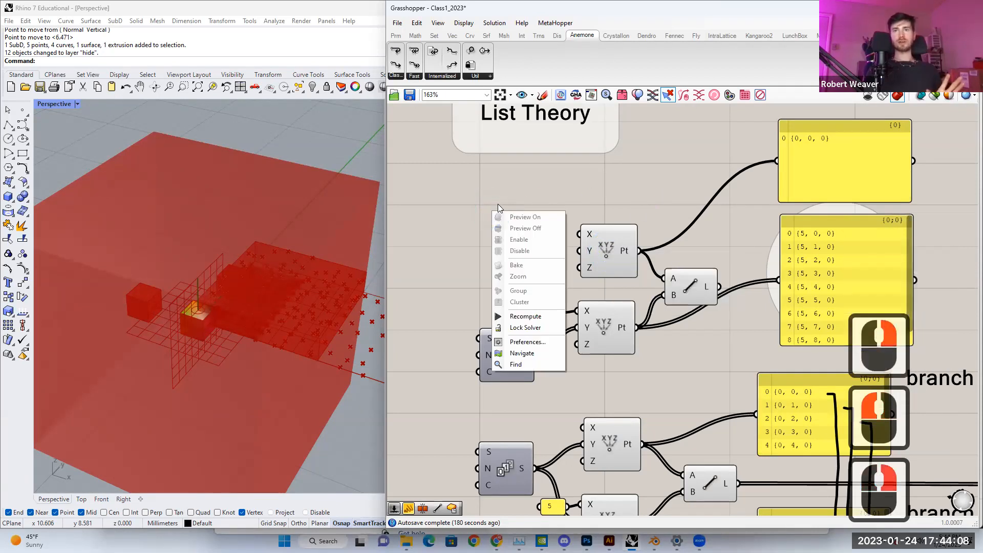
{"action": "left_click", "coordinate": [581, 199]}
{"action": "left_click", "coordinate": [607, 258]}
{"action": "right_click", "coordinate": [606, 257]}
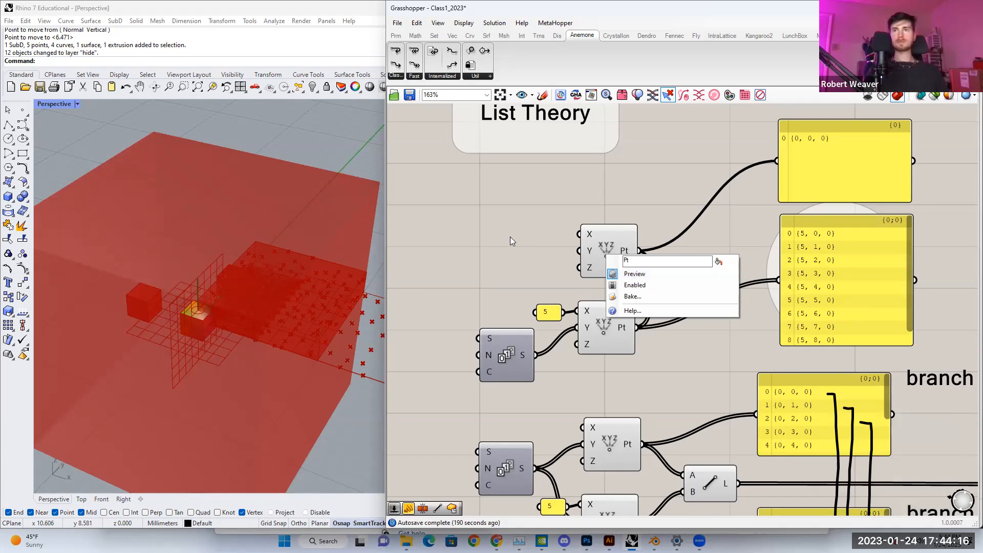
{"action": "left_click", "coordinate": [730, 191]}
{"action": "right_click", "coordinate": [624, 252]}
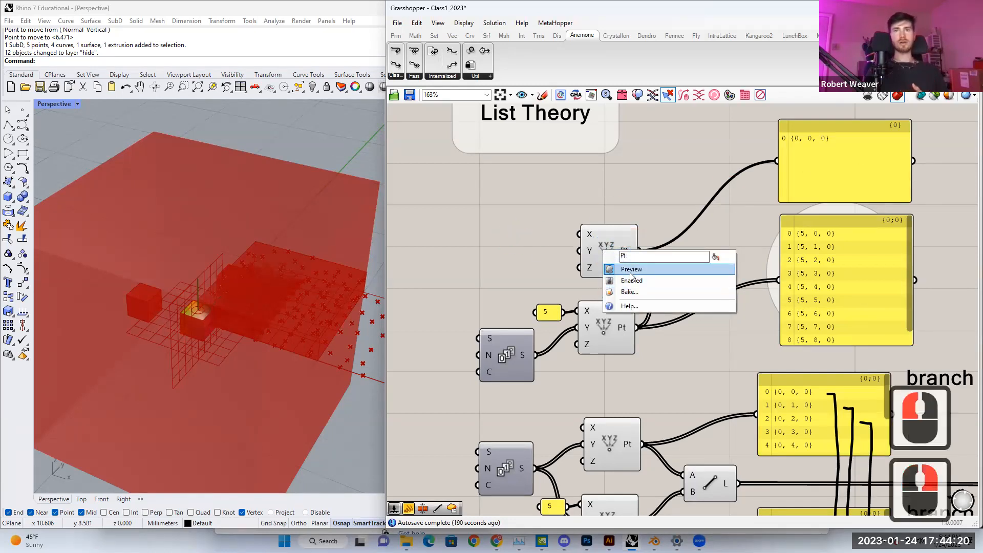
{"action": "left_click", "coordinate": [574, 268]}
{"action": "scroll", "coordinate": [595, 280], "scroll_direction": "down", "scroll_amount": 5}
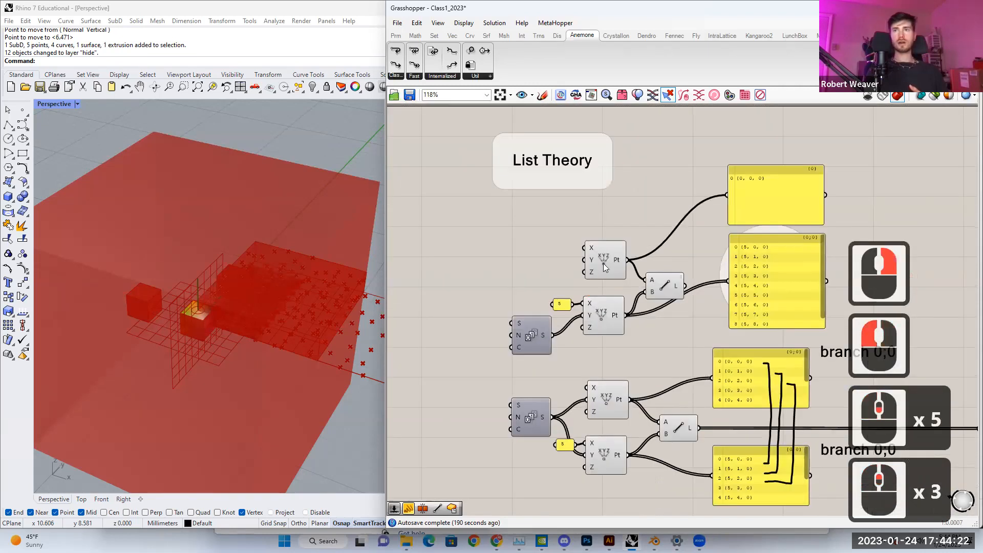
{"action": "scroll", "coordinate": [604, 263], "scroll_direction": "up", "scroll_amount": 5}
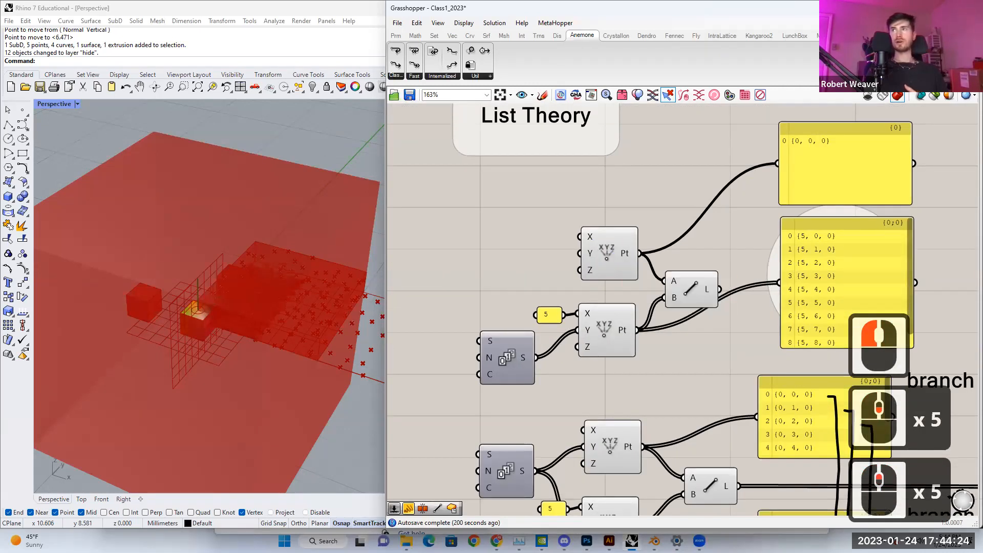
Step: Start a new Grasshopper document and place a Center Box component on its canvas
{"action": "left_click", "coordinate": [414, 22]}
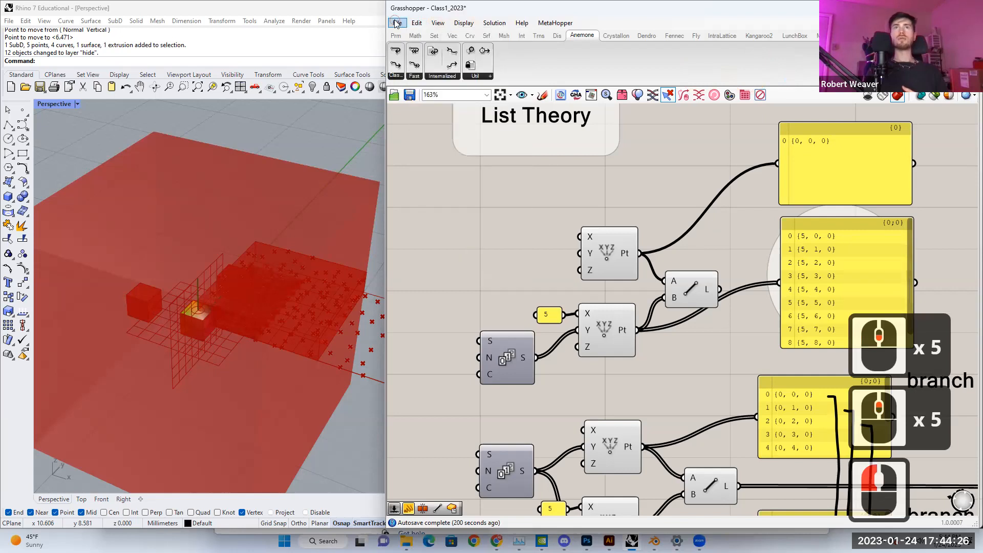
{"action": "left_click", "coordinate": [397, 23]}
{"action": "left_click", "coordinate": [410, 34]}
{"action": "double_click", "coordinate": [512, 234]}
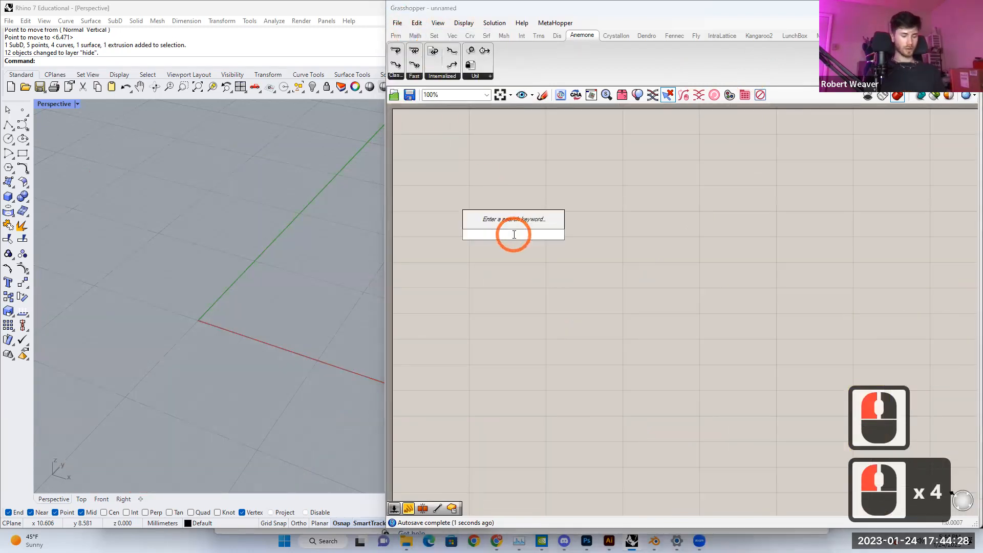
{"action": "type", "text": "box"}
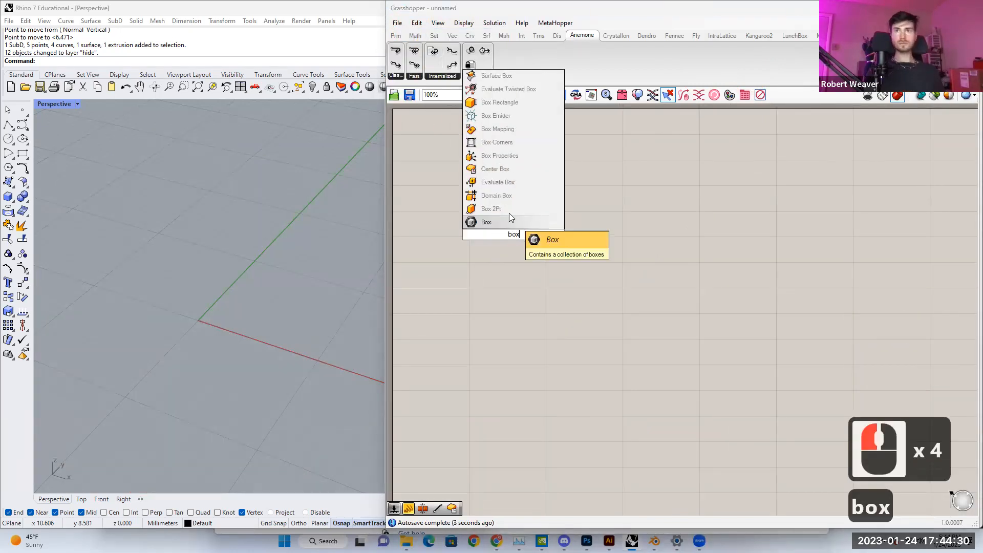
{"action": "left_click", "coordinate": [512, 169]}
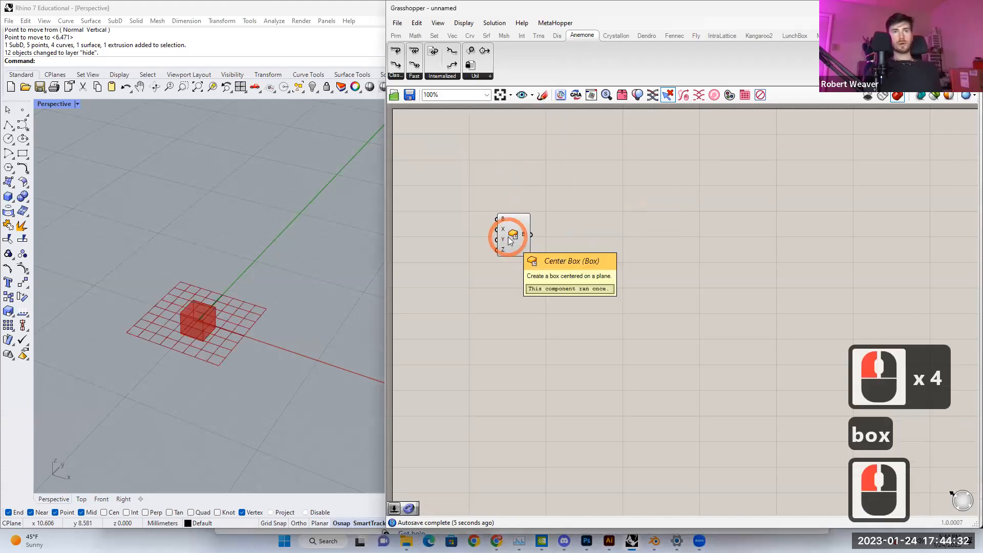
Step: Examine the Center Box preview in Rhino with the component selected and then deselected
{"action": "scroll", "coordinate": [211, 402], "scroll_direction": "up", "scroll_amount": 4}
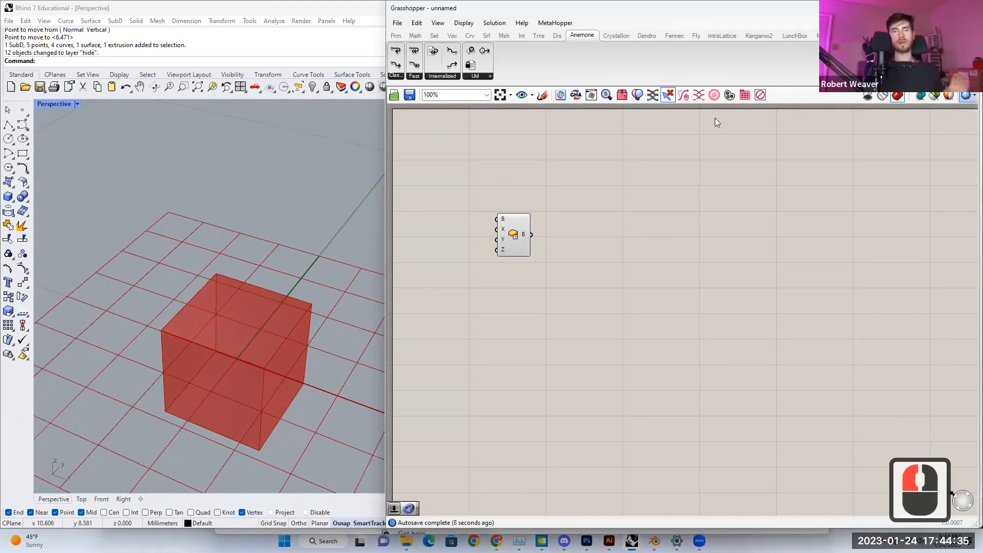
{"action": "left_click", "coordinate": [512, 230]}
{"action": "left_click", "coordinate": [551, 206]}
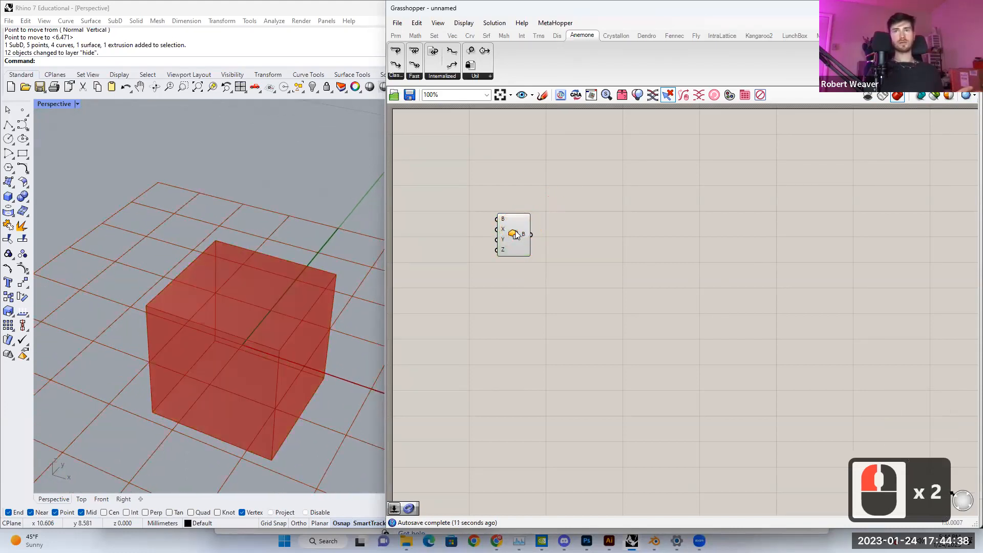
Step: Turn off the preview of the Center Box component so its box is no longer drawn in Rhino
{"action": "left_click", "coordinate": [514, 234]}
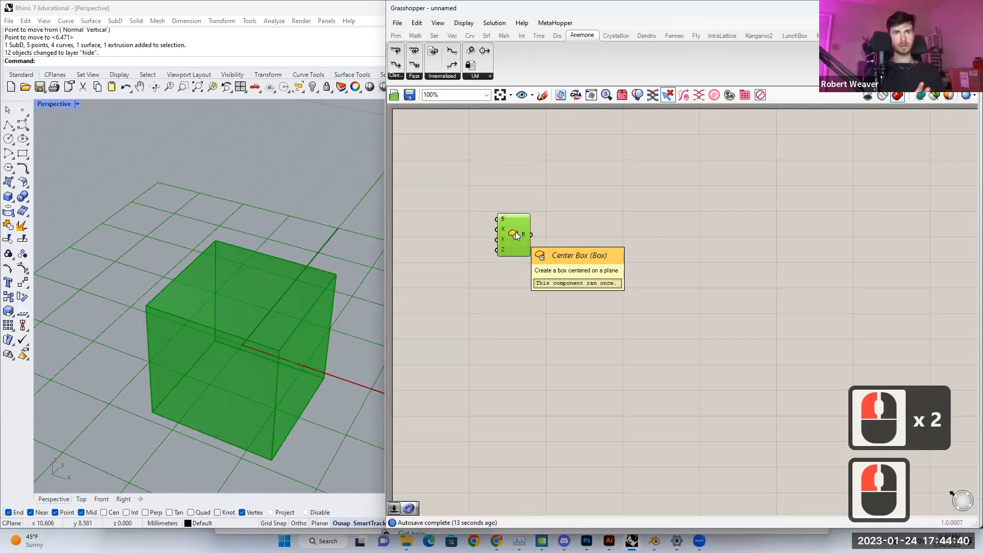
{"action": "left_click", "coordinate": [566, 189]}
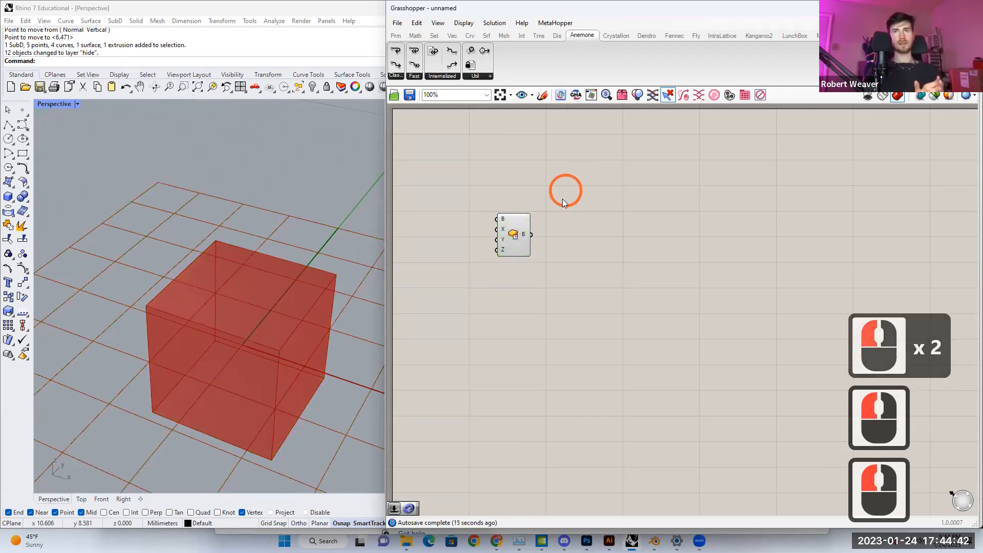
{"action": "right_click", "coordinate": [515, 235]}
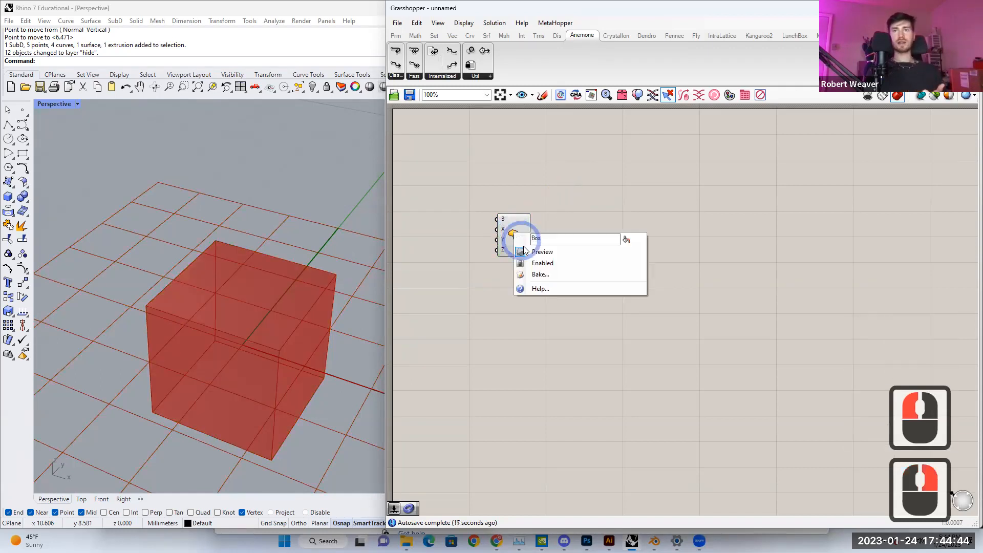
{"action": "left_click", "coordinate": [526, 251]}
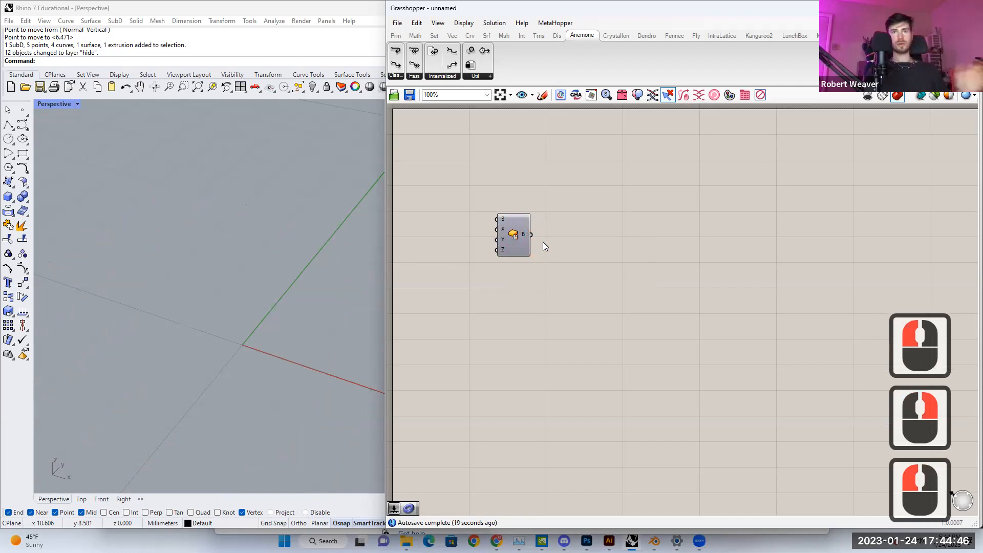
Step: Check the Center Box component's preview option and limit preview drawing to selected objects only
{"action": "left_click", "coordinate": [514, 232]}
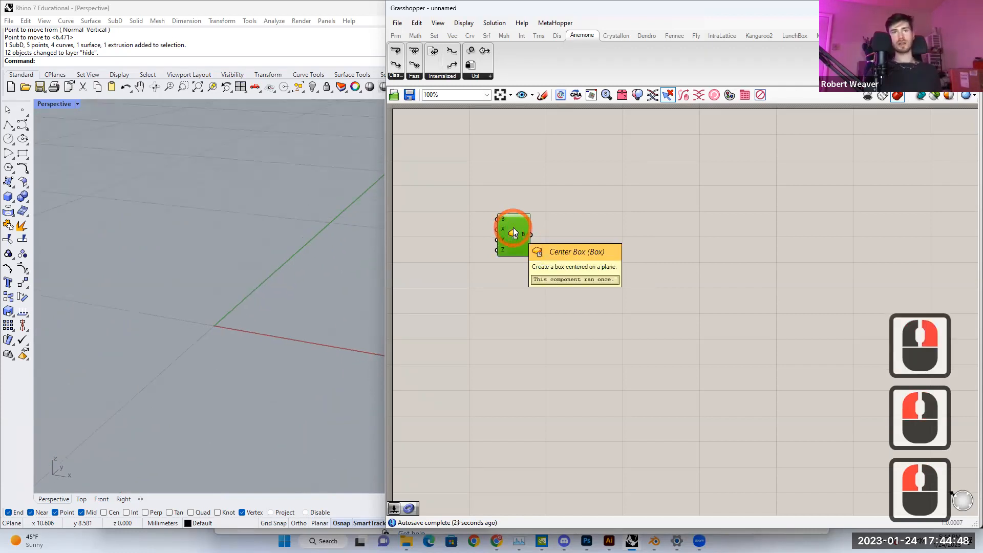
{"action": "right_click", "coordinate": [514, 233]}
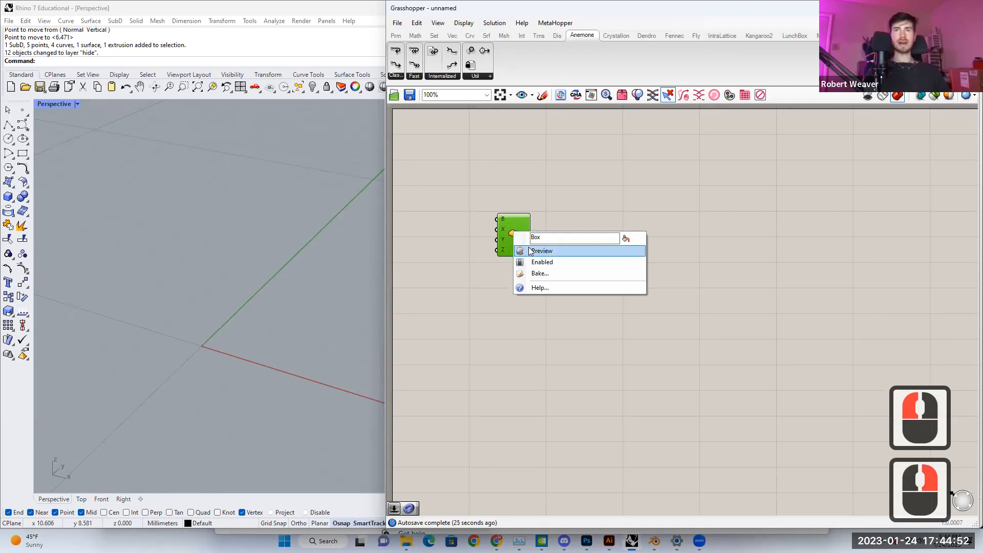
{"action": "left_click", "coordinate": [911, 101]}
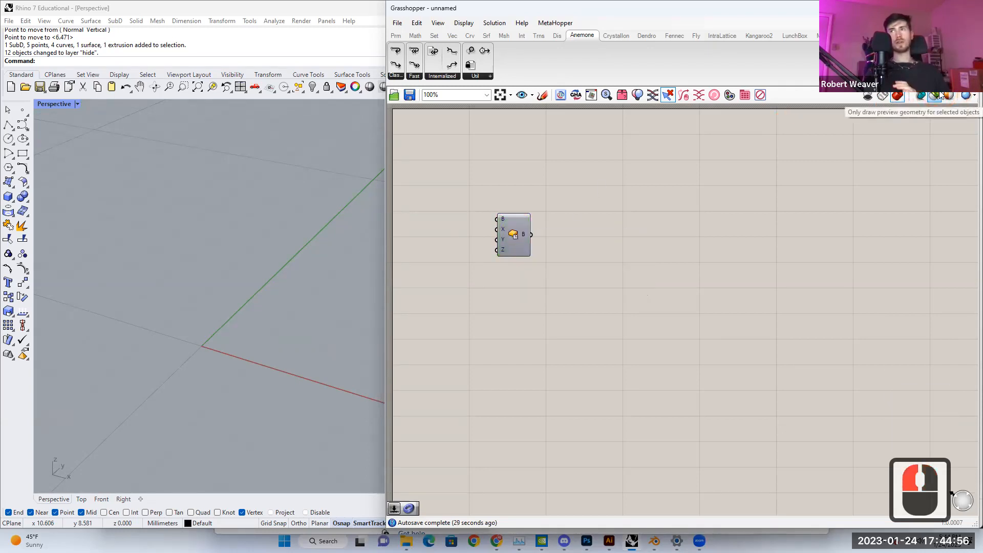
{"action": "left_click", "coordinate": [920, 96]}
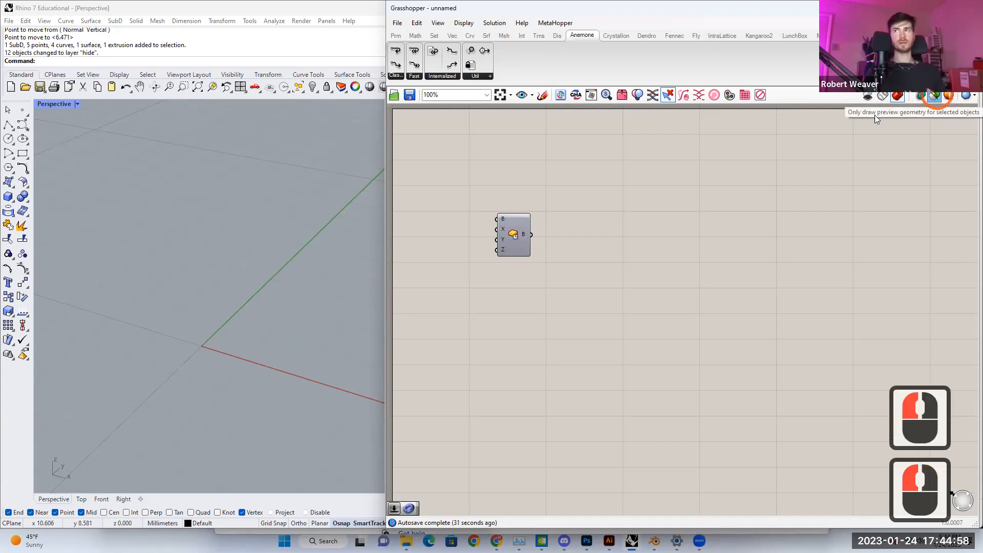
Step: Compare the Rhino viewport with the Center Box component selected and deselected under selected-only preview
{"action": "left_click_drag", "start_coordinate": [463, 187], "coordinate": [535, 267]}
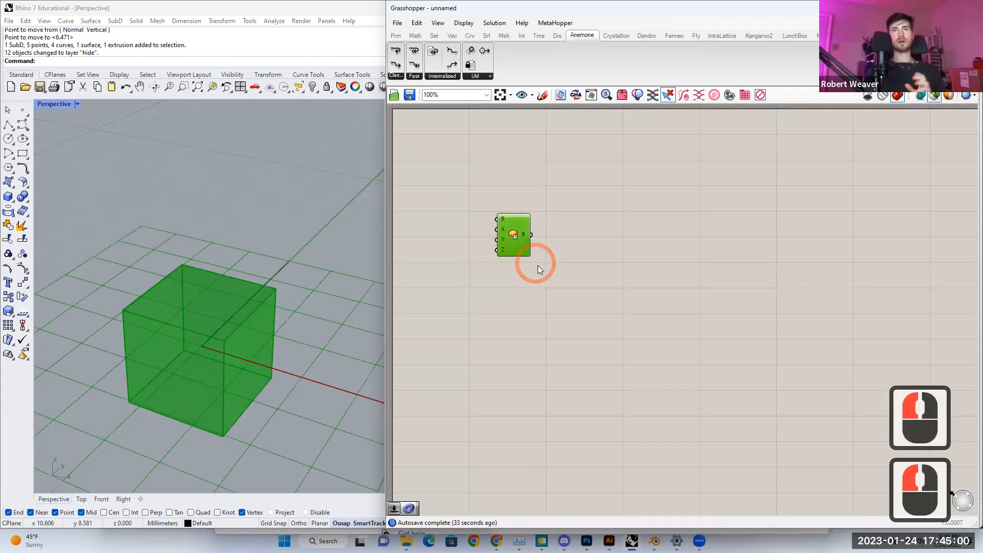
{"action": "left_click", "coordinate": [538, 270]}
{"action": "left_click", "coordinate": [511, 234]}
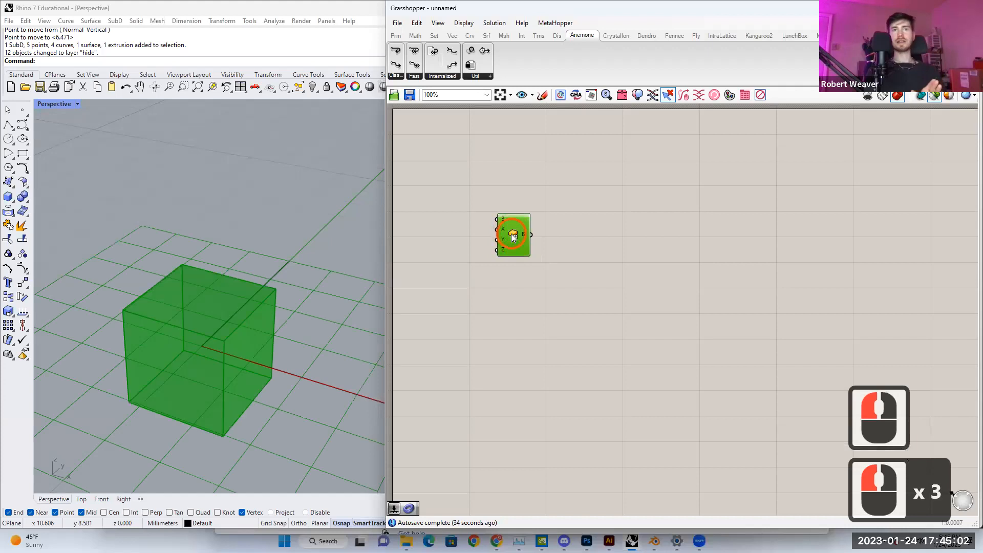
{"action": "left_click", "coordinate": [552, 224]}
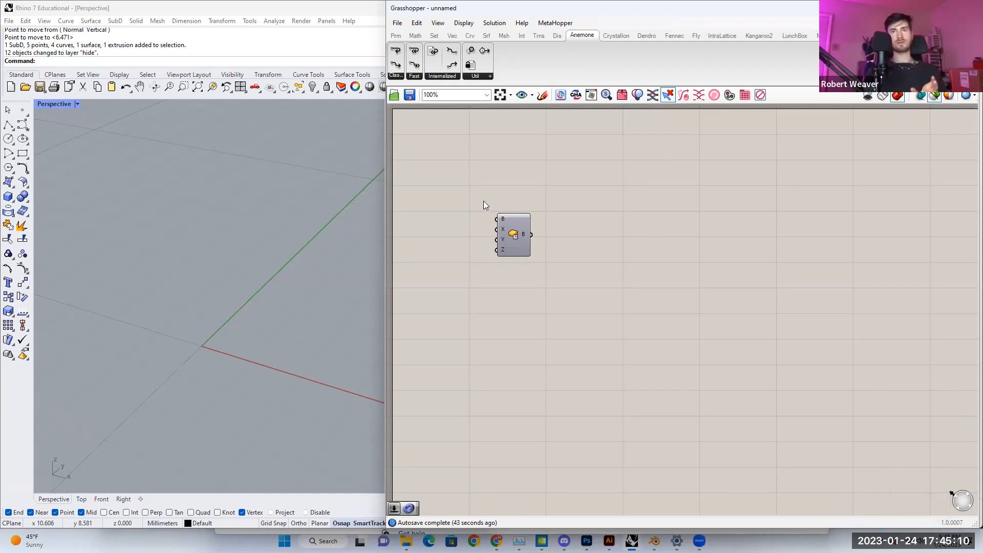
{"action": "left_click", "coordinate": [516, 236]}
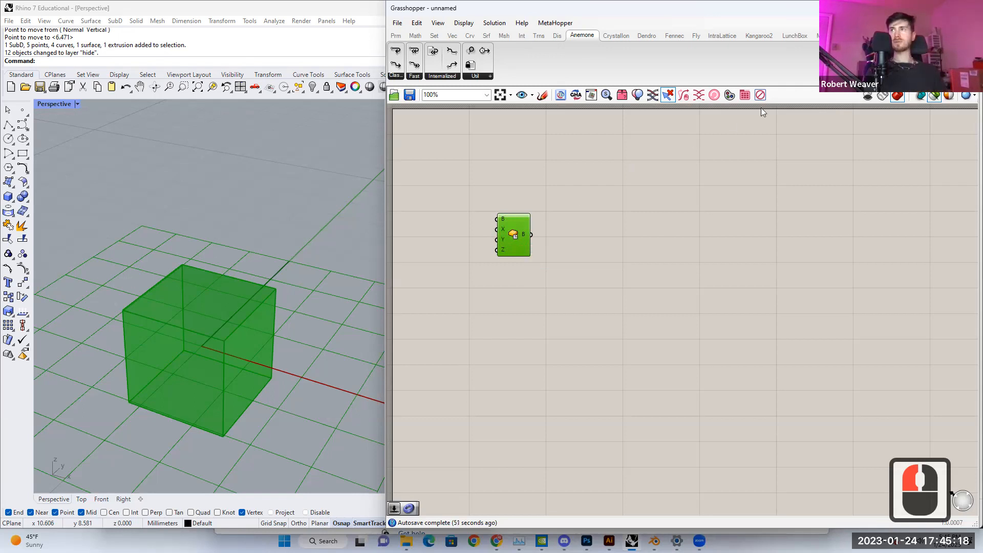
Step: Darken the selected-geometry colour in the document preview settings to a green with Hue 120° and Val 25
{"action": "left_click", "coordinate": [948, 97]}
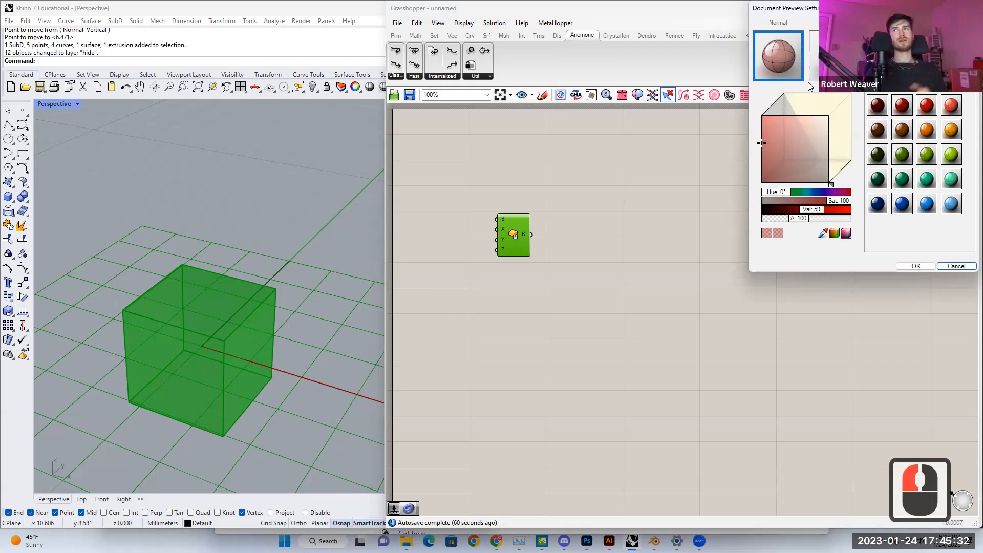
{"action": "left_click", "coordinate": [816, 64]}
{"action": "left_click", "coordinate": [788, 210]}
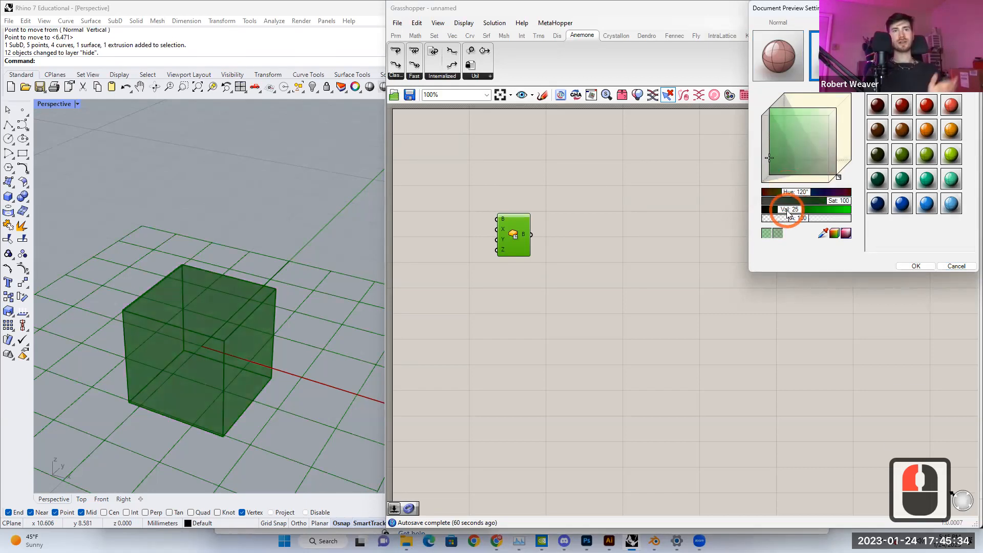
{"action": "left_click", "coordinate": [777, 175]}
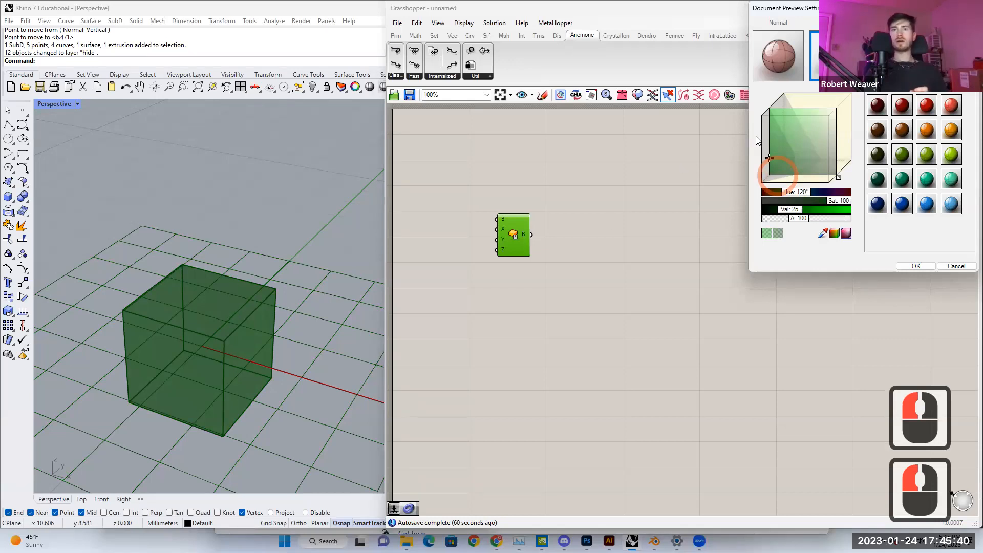
{"action": "left_click", "coordinate": [532, 228]}
{"action": "left_click", "coordinate": [511, 227]}
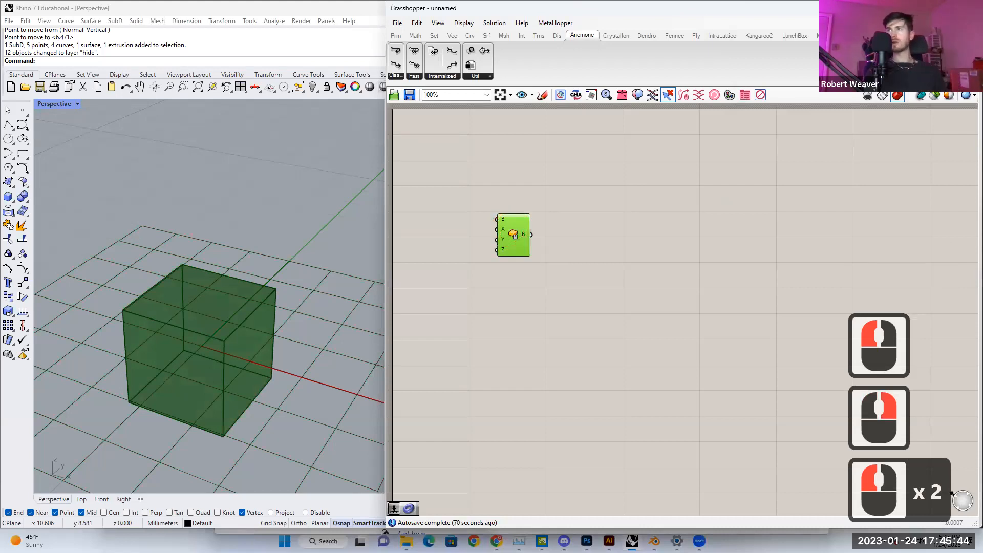
Step: Return to the Class1_2023 definition and limit the preview to the selected upper Line component in the List Theory section
{"action": "left_click", "coordinate": [925, 100]}
{"action": "double_click", "coordinate": [901, 125]}
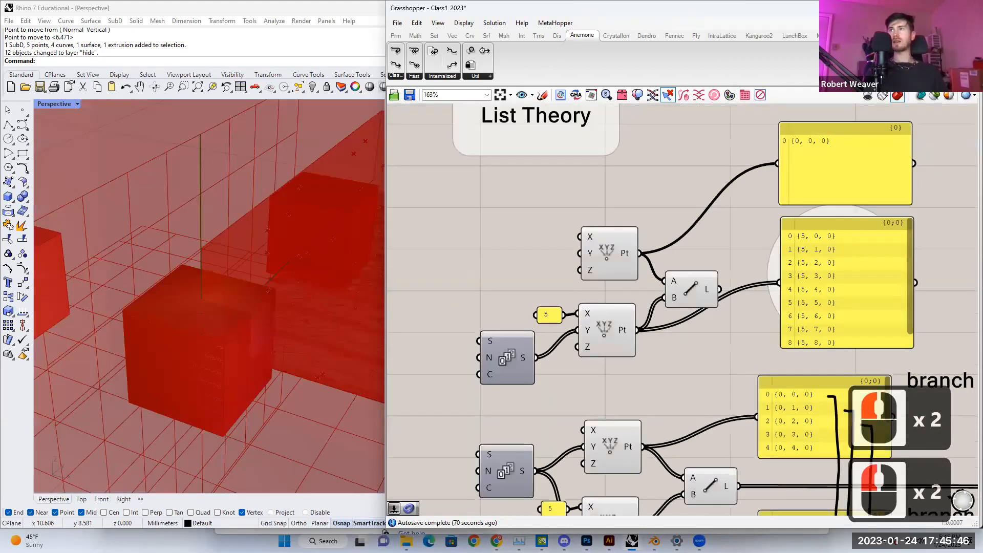
{"action": "left_click", "coordinate": [674, 284]}
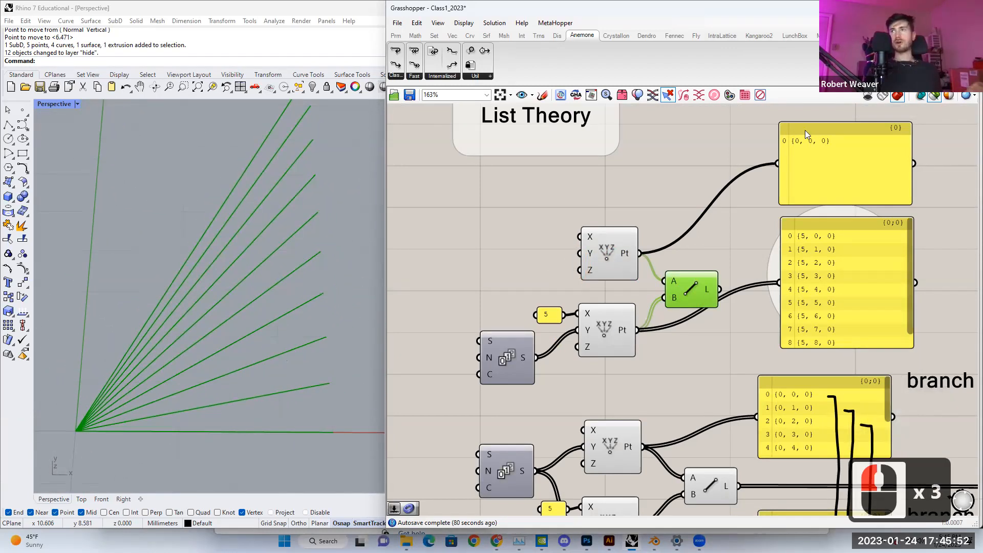
Step: Examine the lines drawn in Rhino by the upper Line component alongside its two point inputs and data panels
{"action": "left_click", "coordinate": [731, 184]}
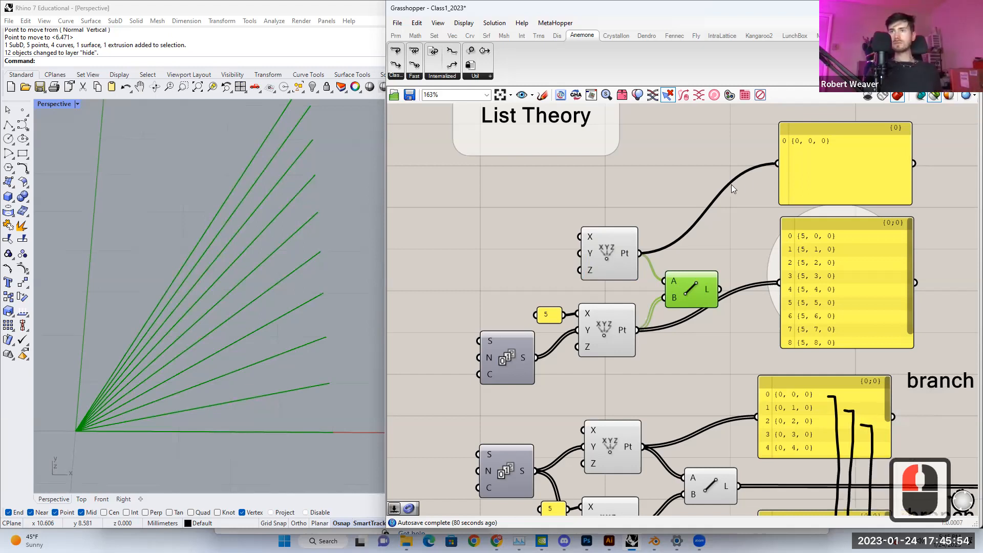
{"action": "scroll", "coordinate": [720, 189], "scroll_direction": "down", "scroll_amount": 2}
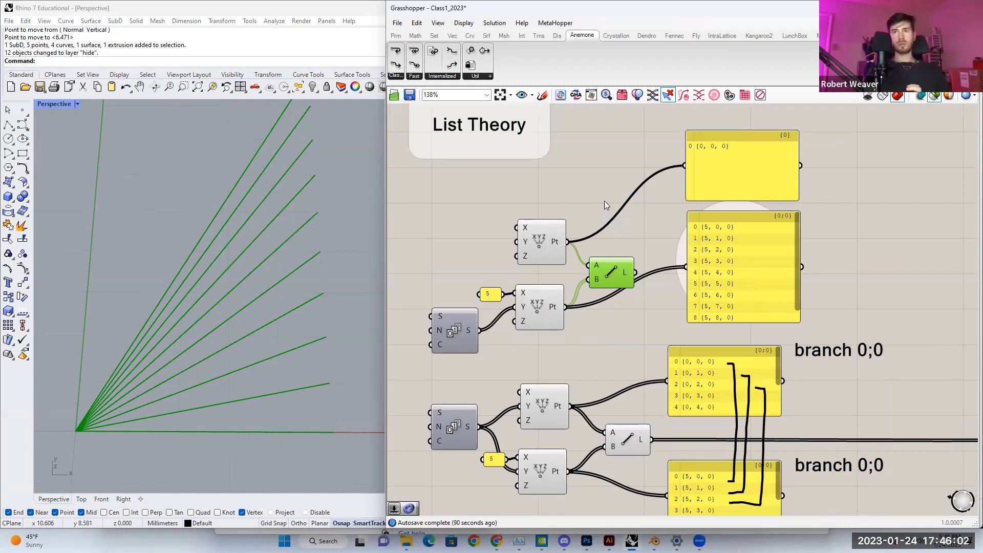
{"action": "scroll", "coordinate": [612, 277], "scroll_direction": "up", "scroll_amount": 2}
{"action": "scroll", "coordinate": [611, 273], "scroll_direction": "down", "scroll_amount": 1}
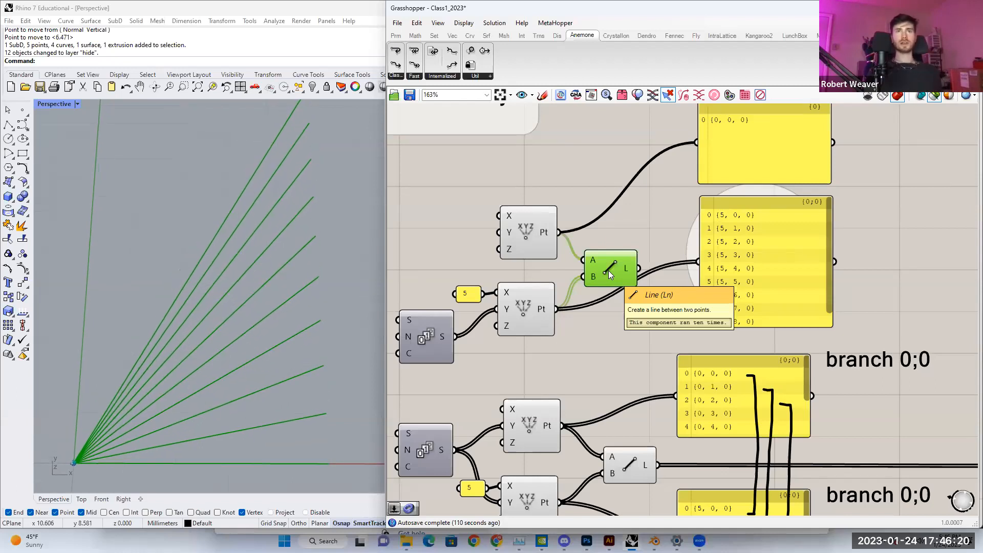
{"action": "right_click_drag", "start_coordinate": [608, 251], "coordinate": [605, 256]}
Step: Compare the Rhino previews of the two Construct Point components that feed the upper Line component
{"action": "left_click", "coordinate": [535, 246]}
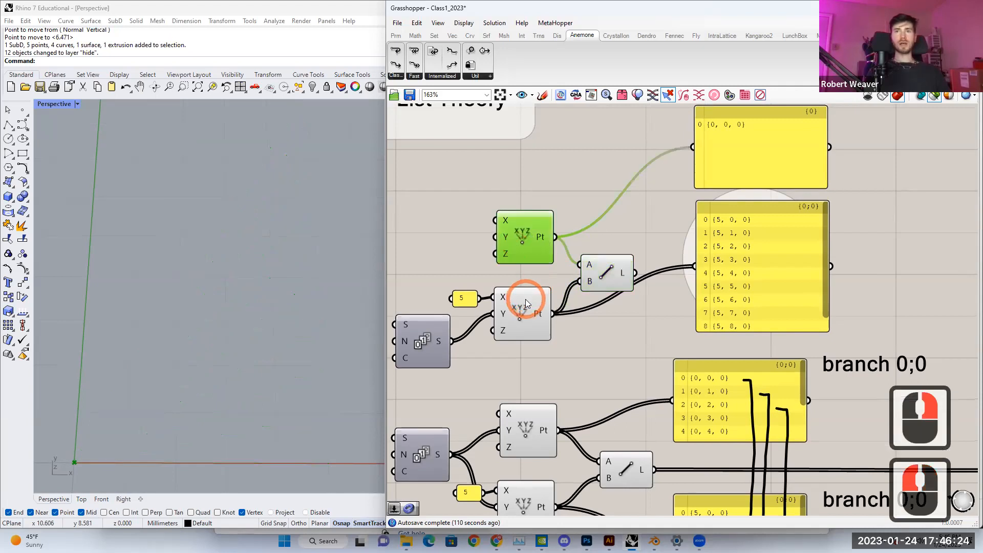
{"action": "left_click", "coordinate": [526, 301]}
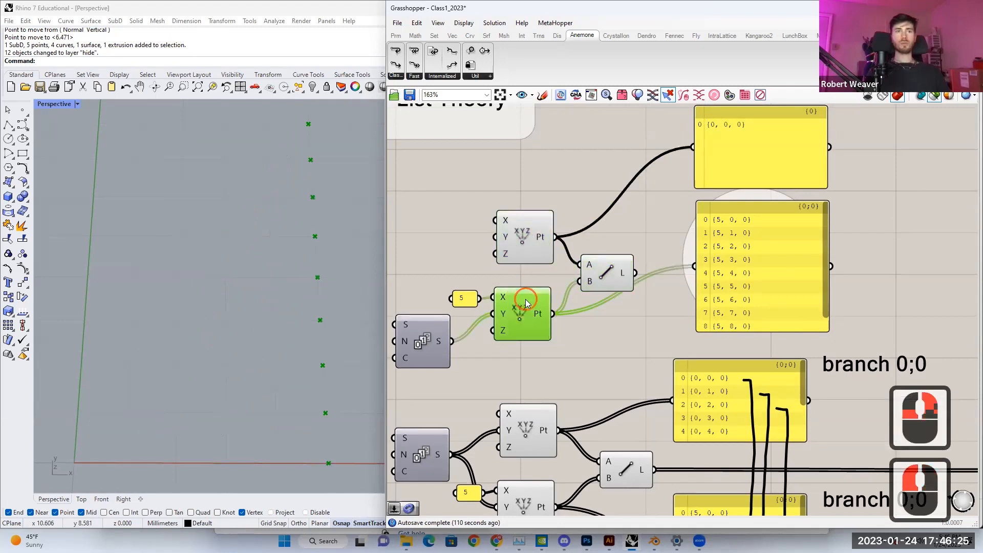
{"action": "left_click", "coordinate": [520, 231]}
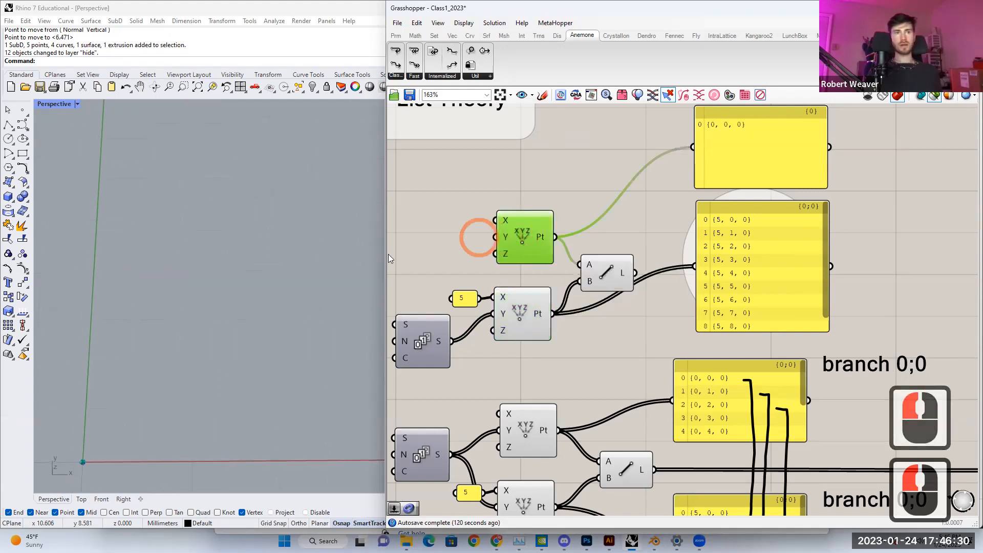
{"action": "scroll", "coordinate": [245, 409], "scroll_direction": "down", "scroll_amount": 2}
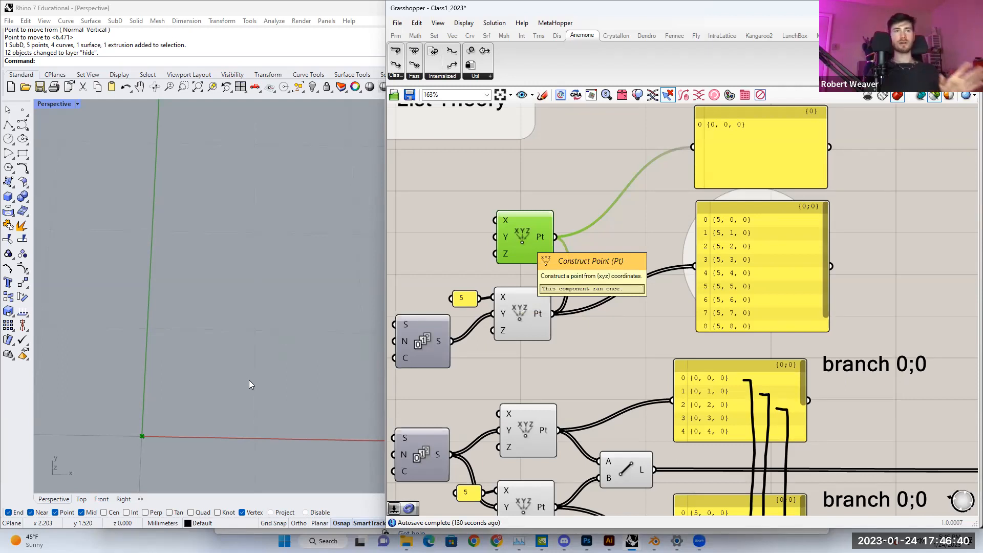
{"action": "key", "text": "Left"}
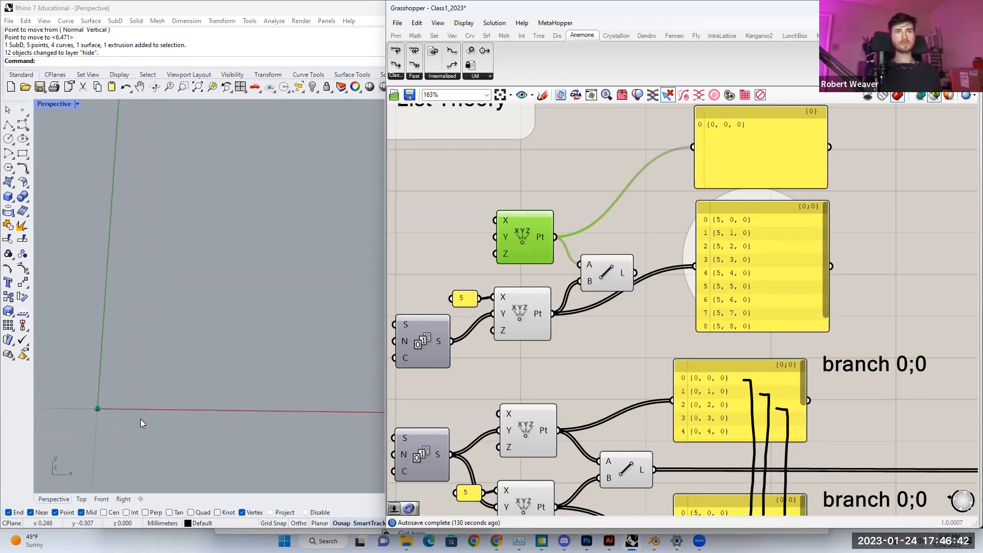
Step: Examine from several angles the row of points produced by the Construct Point component with an X value of 5
{"action": "left_click", "coordinate": [523, 313]}
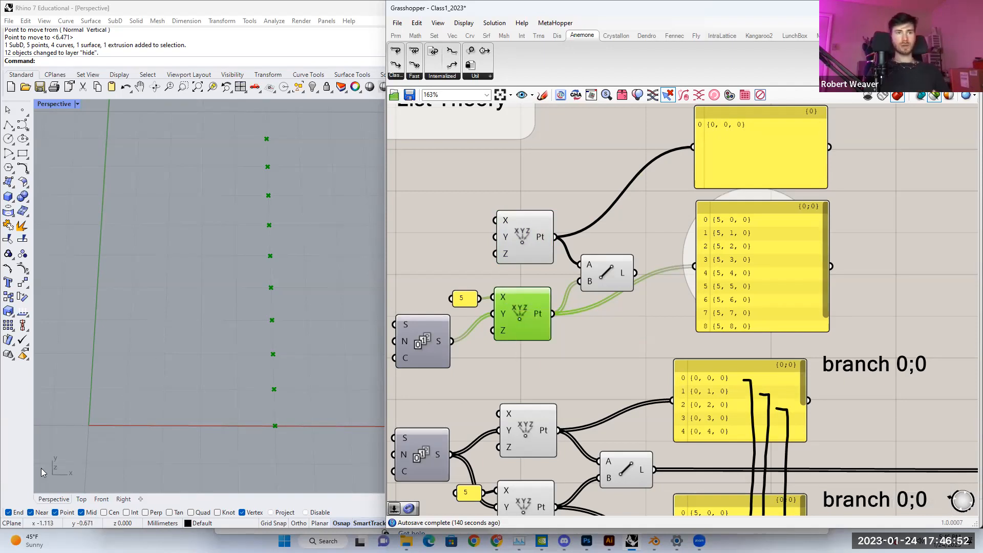
{"action": "right_click_drag", "start_coordinate": [53, 454], "coordinate": [128, 415]}
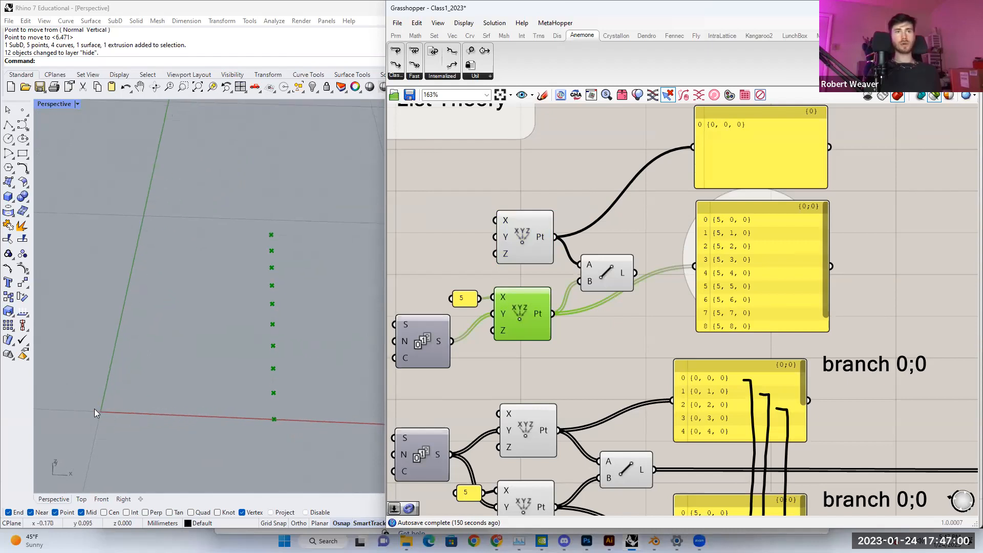
{"action": "right_click_drag", "start_coordinate": [127, 366], "coordinate": [118, 411]}
{"action": "right_click_drag", "start_coordinate": [332, 387], "coordinate": [85, 219]}
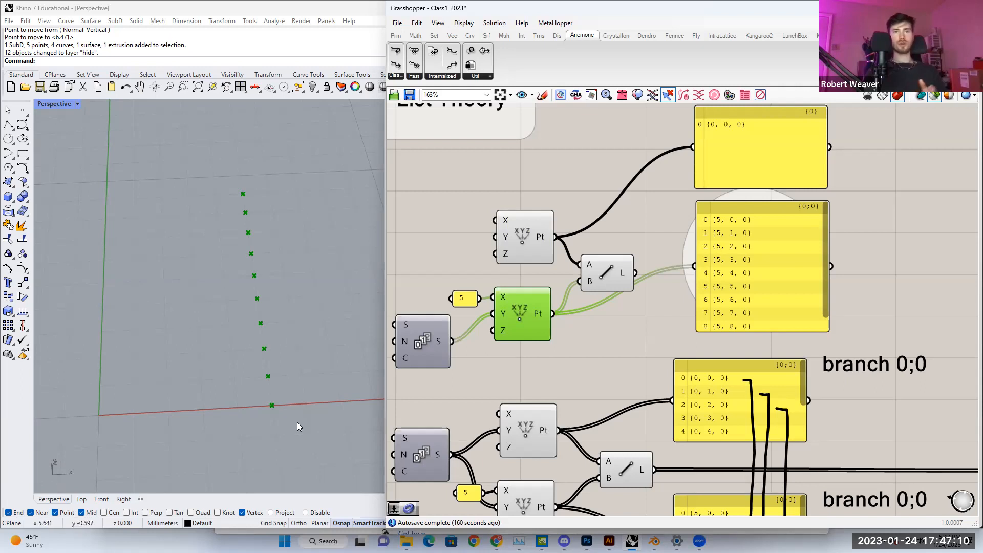
{"action": "right_click_drag", "start_coordinate": [297, 422], "coordinate": [294, 433]}
{"action": "right_click_drag", "start_coordinate": [308, 379], "coordinate": [251, 446]}
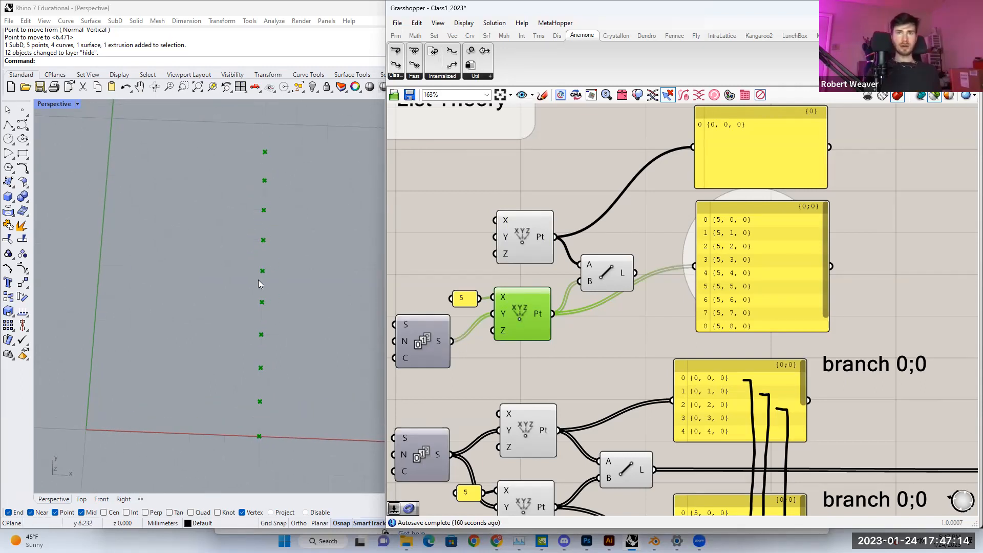
Step: Trace the Series output into the second Construct Point component and compare its points with those of the uppermost Construct Point
{"action": "right_click_drag", "start_coordinate": [478, 356], "coordinate": [501, 353]}
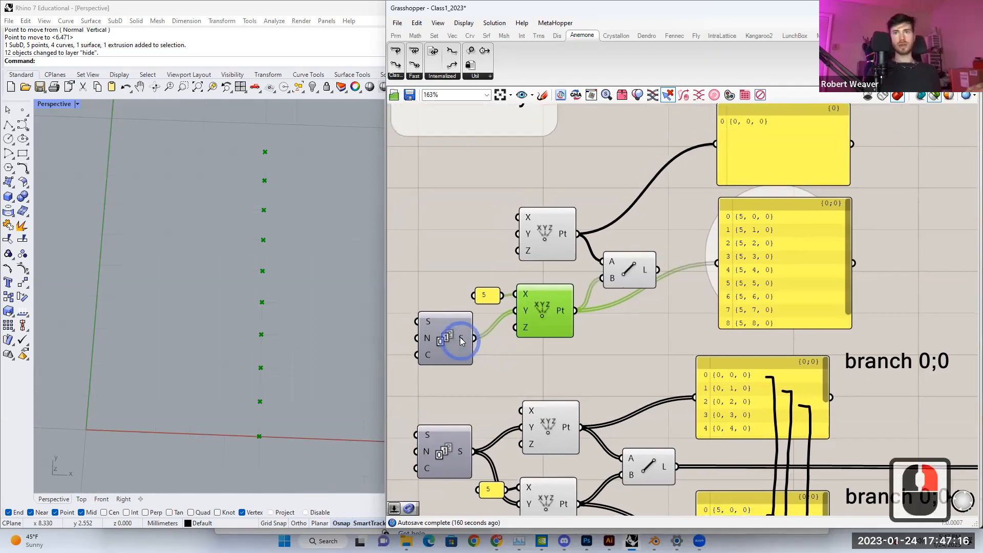
{"action": "mouse_move", "coordinate": [459, 337]}
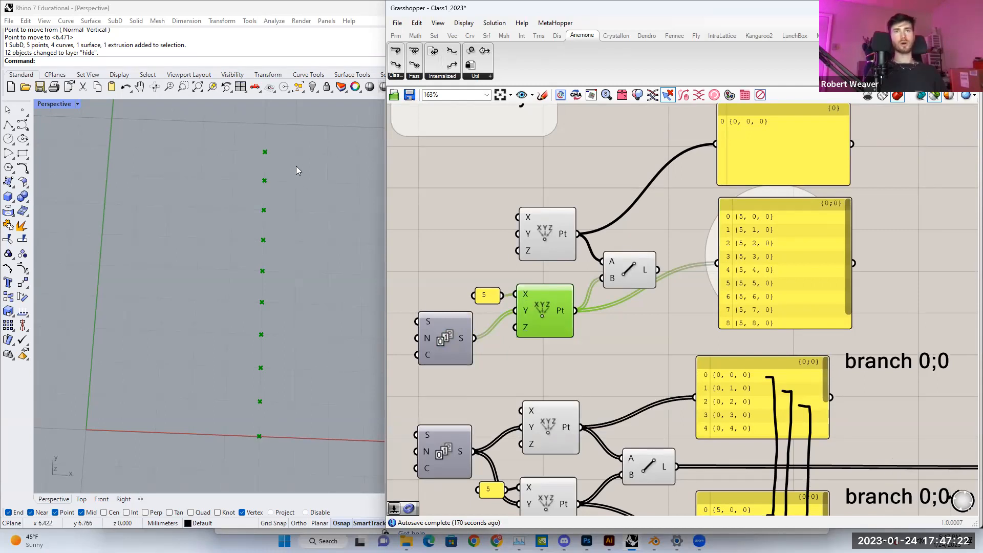
{"action": "right_click_drag", "start_coordinate": [272, 146], "coordinate": [284, 142]}
{"action": "right_click_drag", "start_coordinate": [576, 303], "coordinate": [521, 294]}
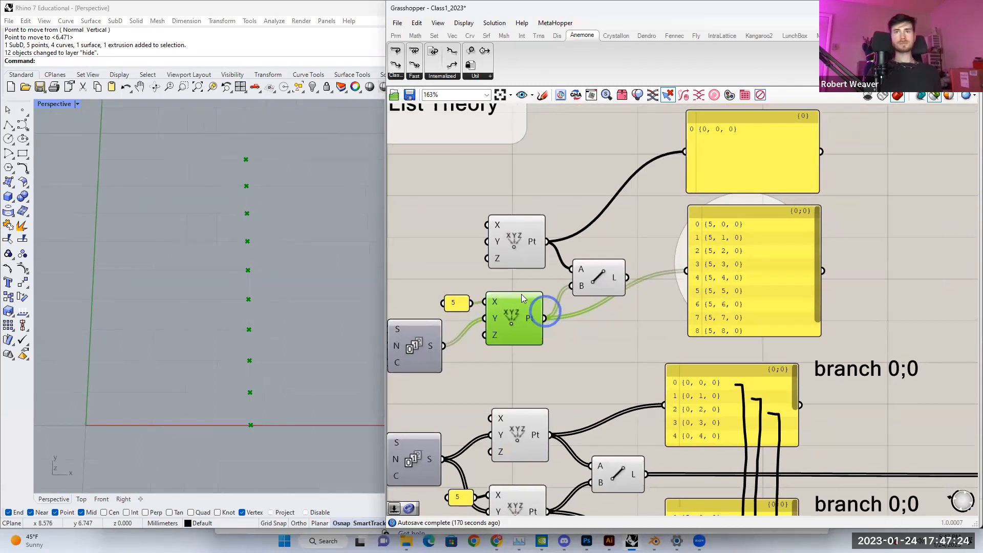
{"action": "left_click", "coordinate": [511, 231]}
{"action": "double_click", "coordinate": [523, 319]}
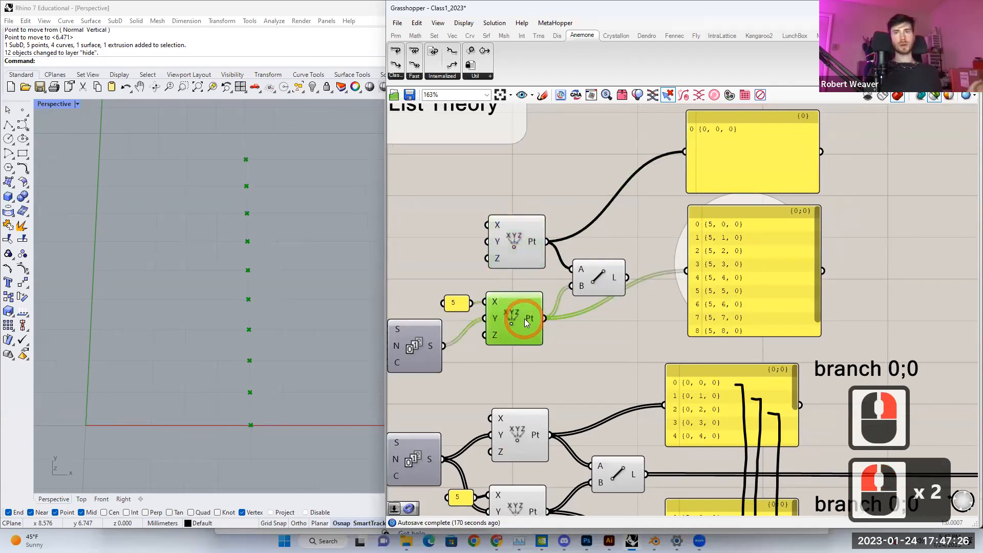
{"action": "right_click_drag", "start_coordinate": [503, 326], "coordinate": [493, 345]}
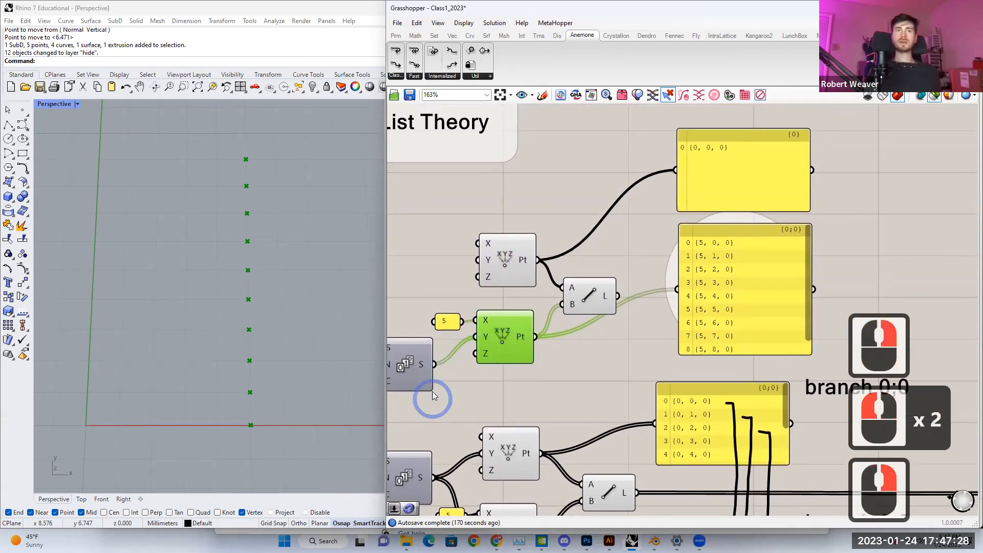
Step: Compare the Rhino preview of the upper Line component with the previews of its two Construct Point inputs
{"action": "double_click", "coordinate": [579, 300]}
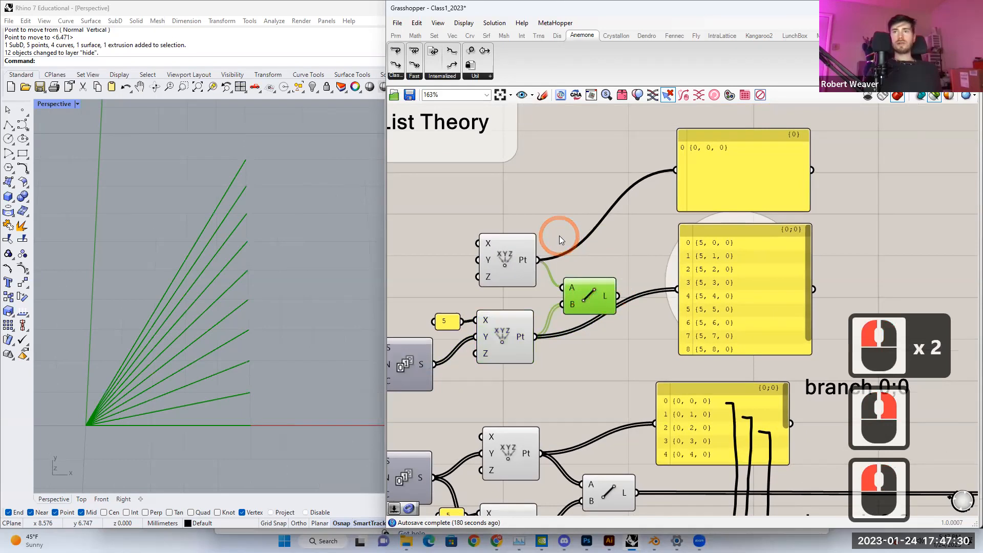
{"action": "mouse_move", "coordinate": [588, 301]}
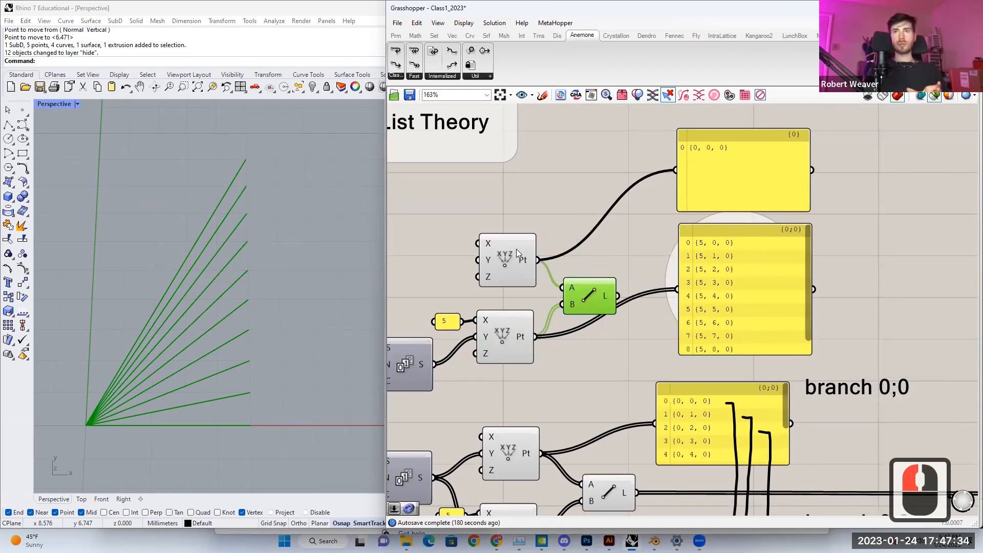
{"action": "left_click", "coordinate": [507, 261]}
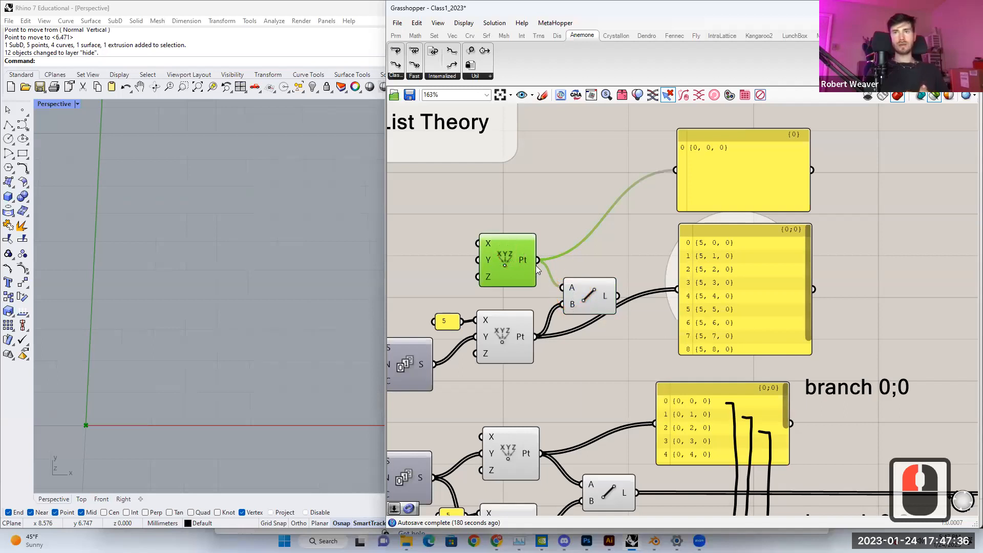
{"action": "left_click", "coordinate": [511, 327]}
{"action": "left_click", "coordinate": [589, 296]}
{"action": "left_click", "coordinate": [220, 368]}
{"action": "left_click", "coordinate": [133, 428]}
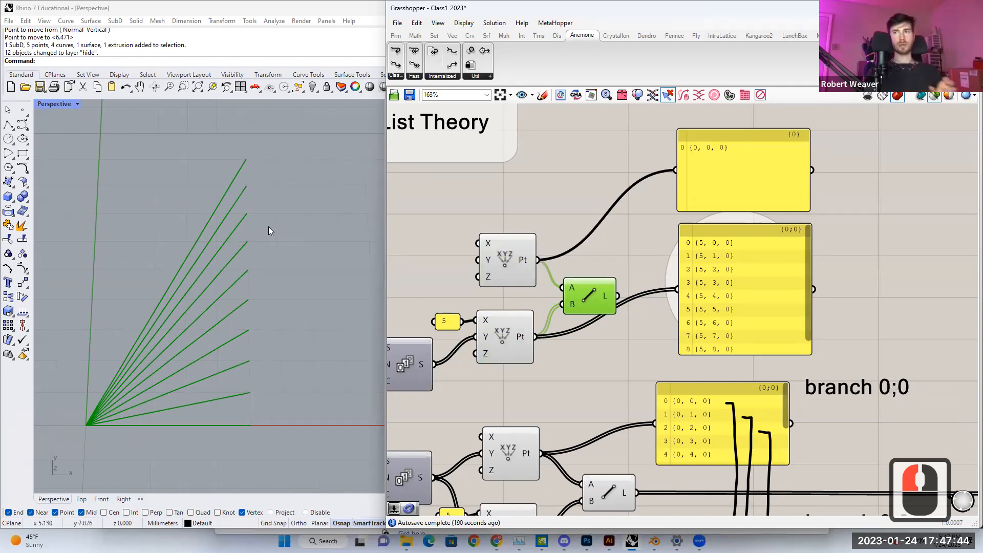
Step: Compare the single-point panel and the longer point list with the lines drawn by the upper Line component
{"action": "right_click_drag", "start_coordinate": [699, 262], "coordinate": [619, 312]}
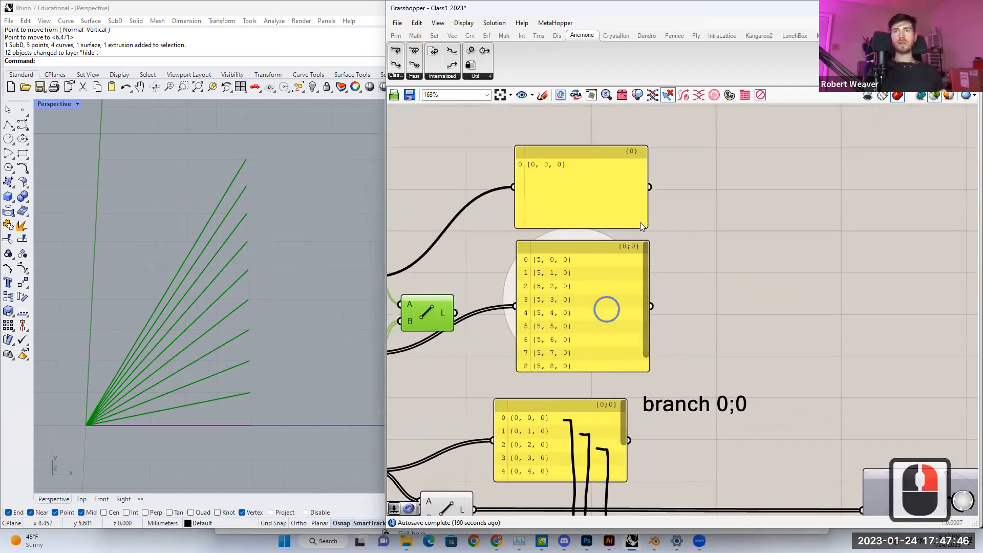
{"action": "right_click_drag", "start_coordinate": [517, 287], "coordinate": [560, 281]}
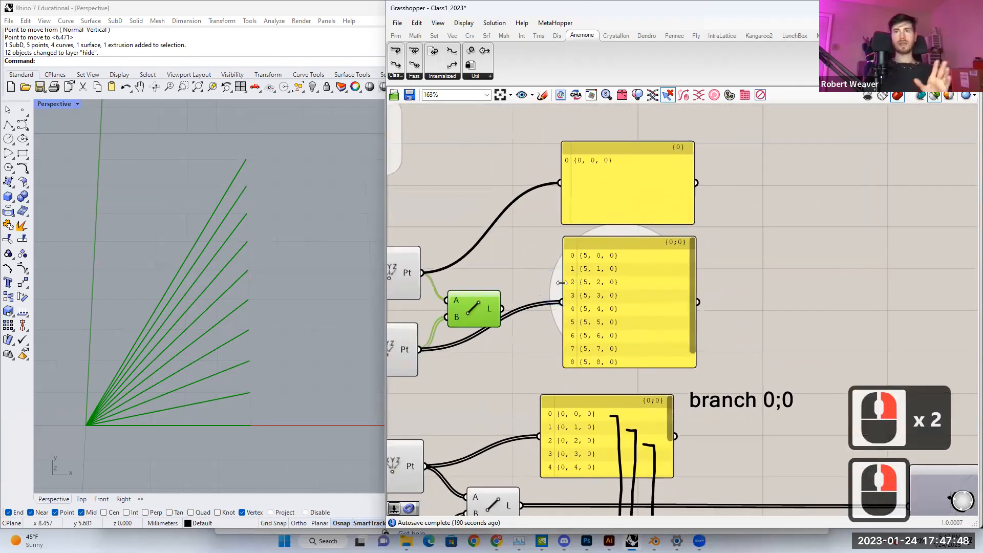
{"action": "left_click_drag", "start_coordinate": [691, 348], "coordinate": [691, 360]}
{"action": "left_click_drag", "start_coordinate": [692, 308], "coordinate": [715, 283]}
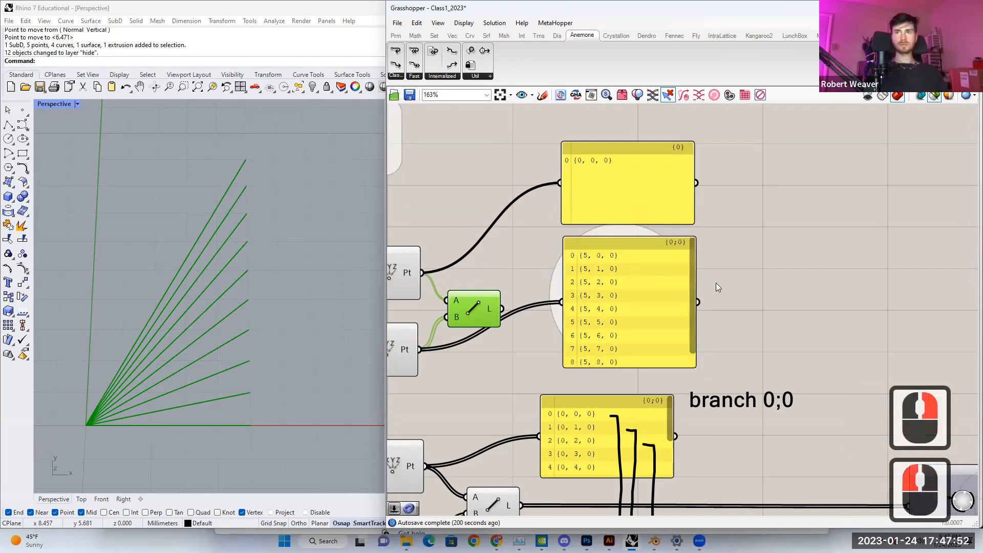
{"action": "left_click", "coordinate": [636, 208]}
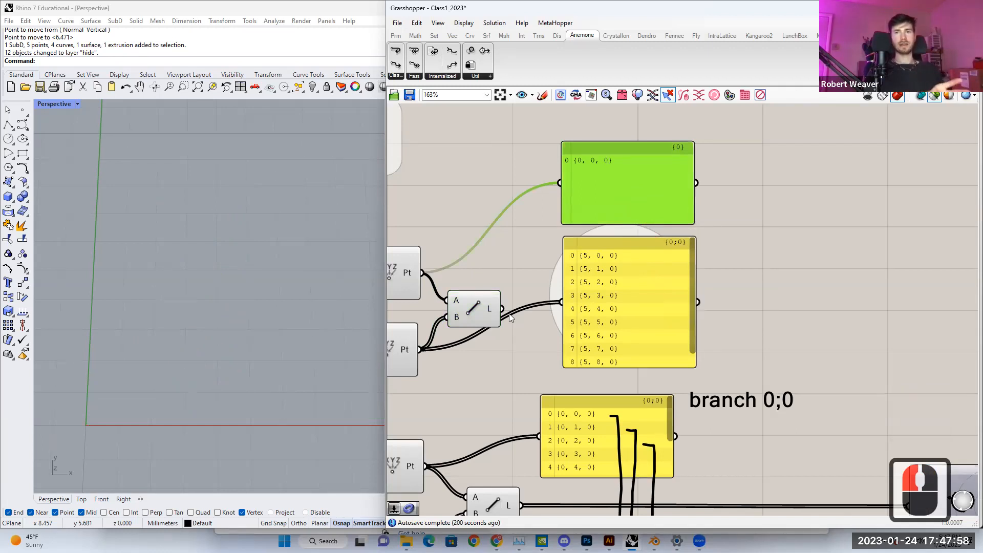
{"action": "left_click", "coordinate": [473, 310]}
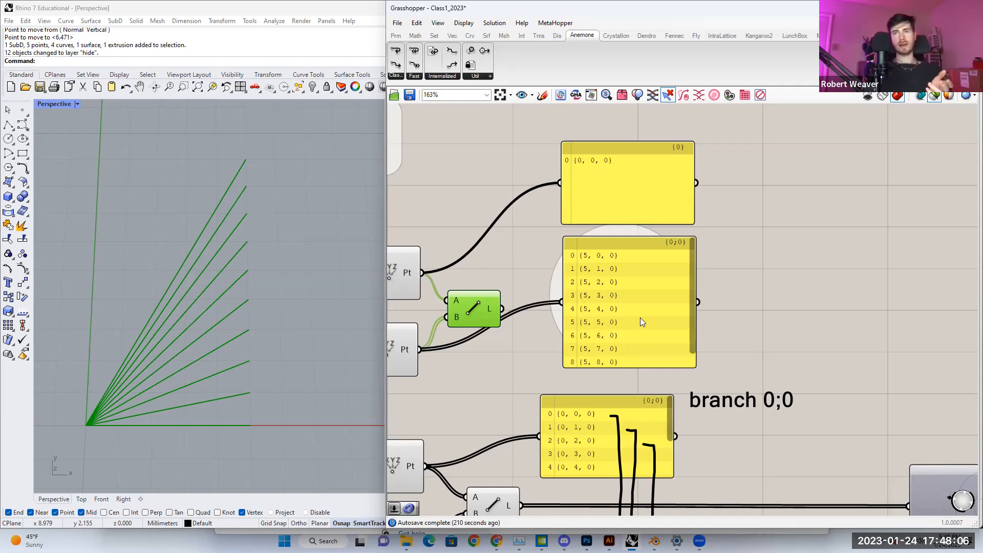
{"action": "left_click", "coordinate": [656, 172]}
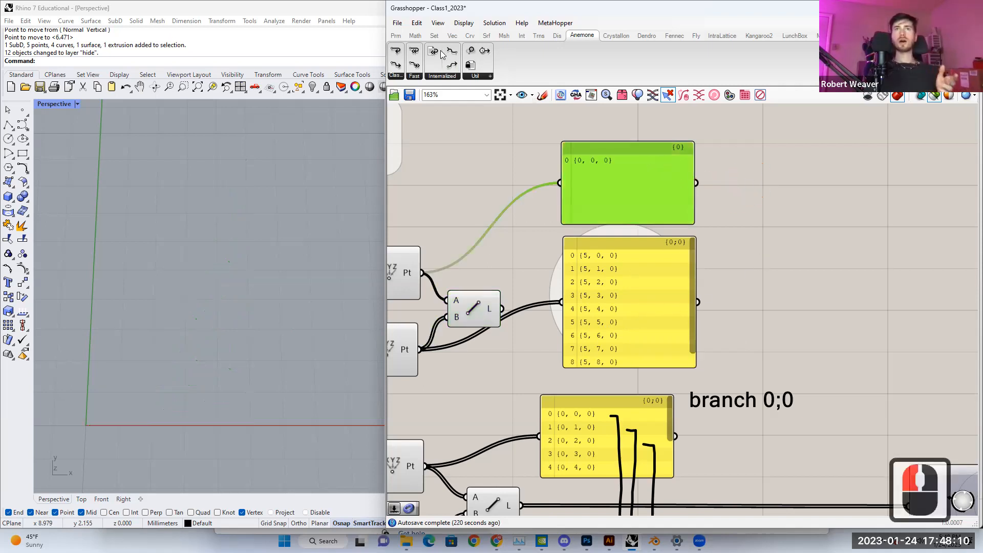
Step: Add a Panel beside the upper point panels and wire the upper Line component's output into it
{"action": "left_click", "coordinate": [396, 36]}
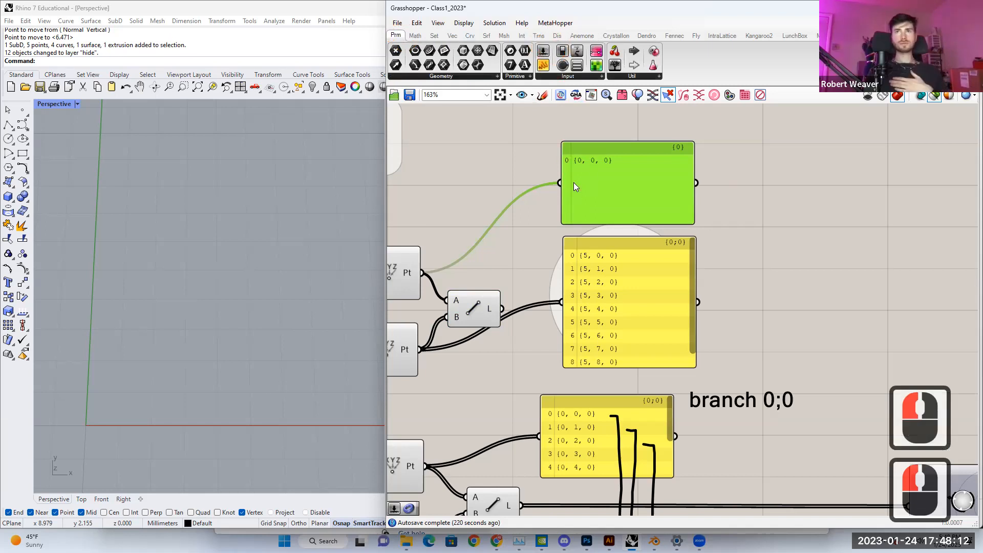
{"action": "left_click", "coordinate": [551, 77]}
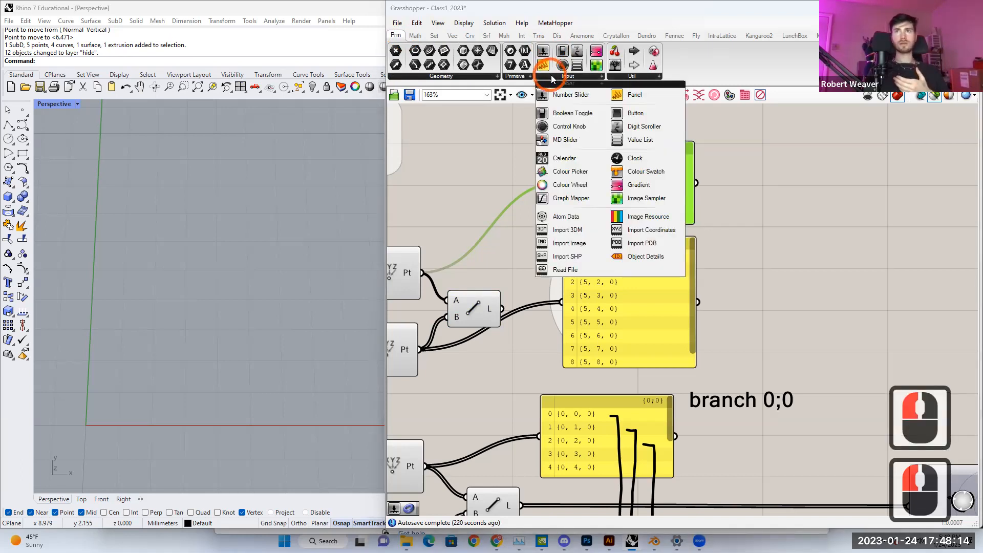
{"action": "double_click", "coordinate": [745, 189]}
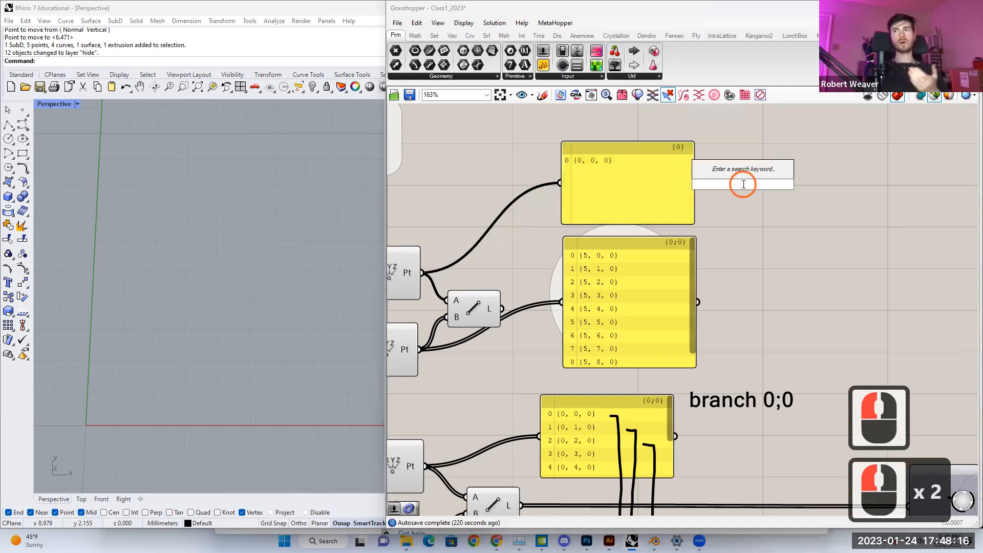
{"action": "type", "text": "//"}
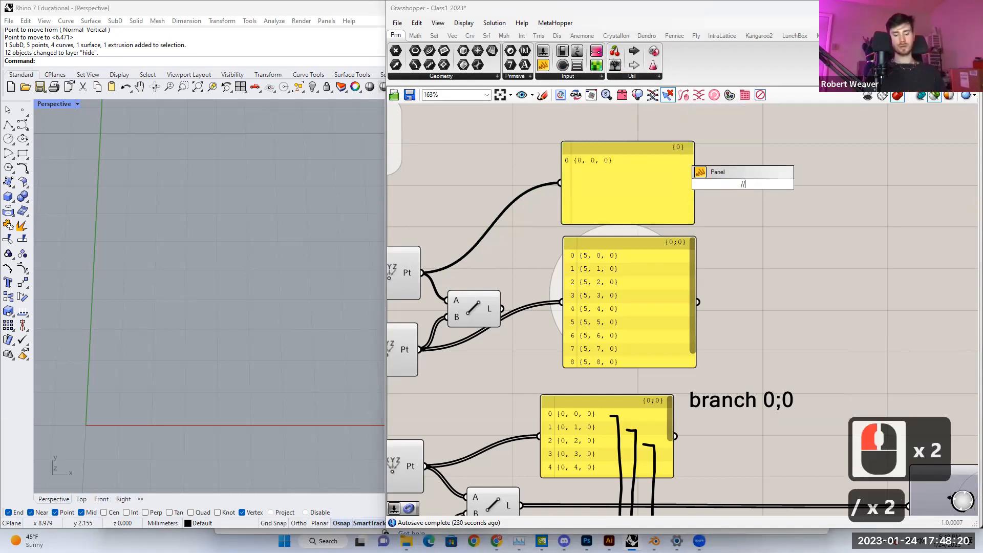
{"action": "key", "text": "Return"}
{"action": "left_click_drag", "start_coordinate": [720, 179], "coordinate": [766, 216]}
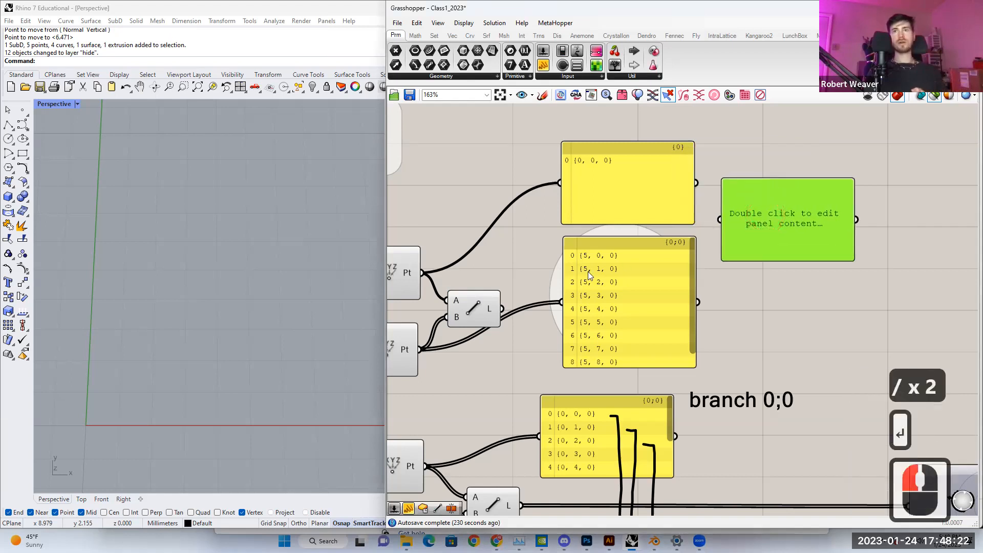
{"action": "left_click_drag", "start_coordinate": [503, 309], "coordinate": [727, 219]}
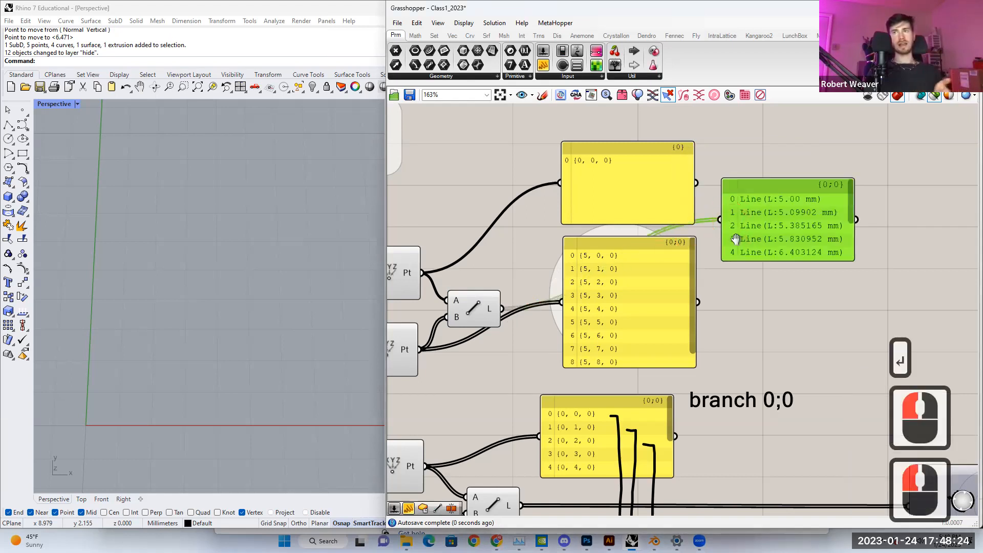
Step: Delete the panel wired to the upper Line component's output
{"action": "right_click_drag", "start_coordinate": [736, 240], "coordinate": [700, 243]}
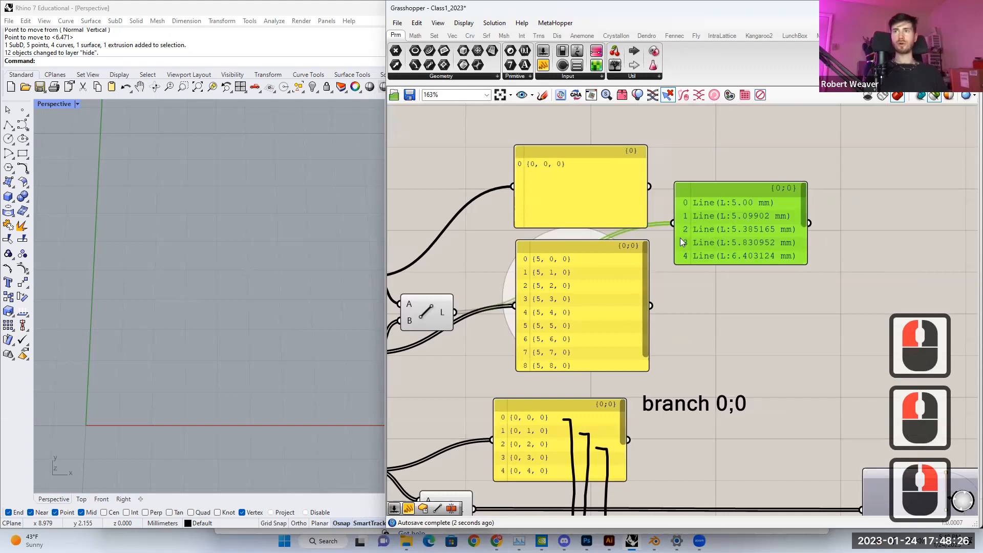
{"action": "key", "text": "Delete"}
{"action": "right_click_drag", "start_coordinate": [667, 251], "coordinate": [707, 248]}
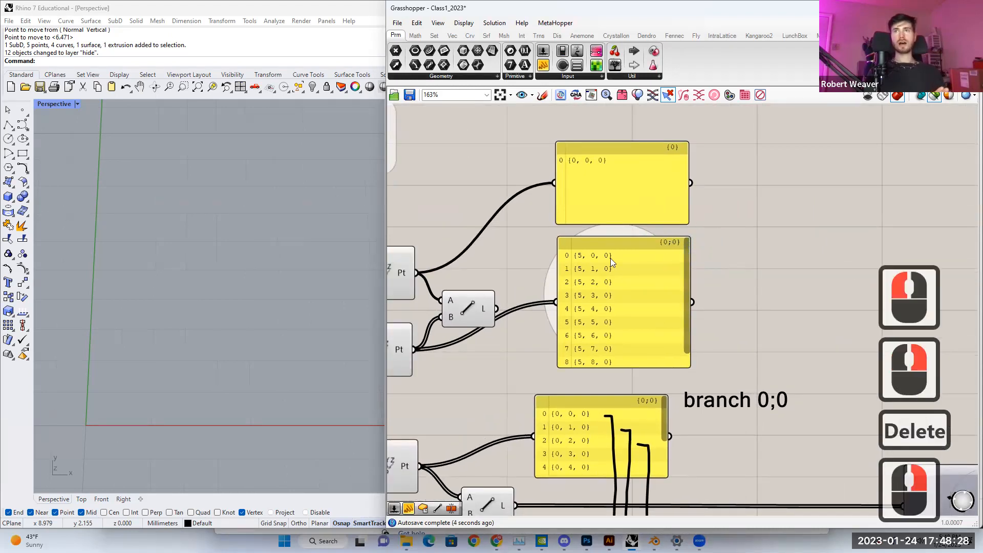
Step: Examine how the single {0, 0, 0} point pairs with every item of the point list feeding the upper Line component
{"action": "scroll", "coordinate": [610, 258], "scroll_direction": "down", "scroll_amount": 1}
{"action": "scroll", "coordinate": [610, 258], "scroll_direction": "up", "scroll_amount": 1}
{"action": "right_click_drag", "start_coordinate": [586, 275], "coordinate": [596, 266]}
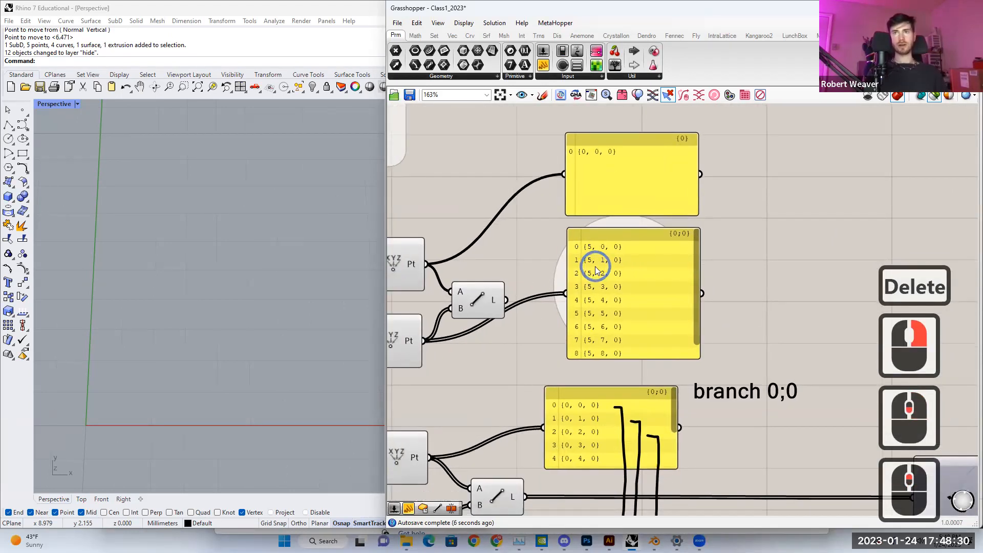
{"action": "right_click_drag", "start_coordinate": [522, 274], "coordinate": [601, 280]}
{"action": "left_click", "coordinate": [533, 253]}
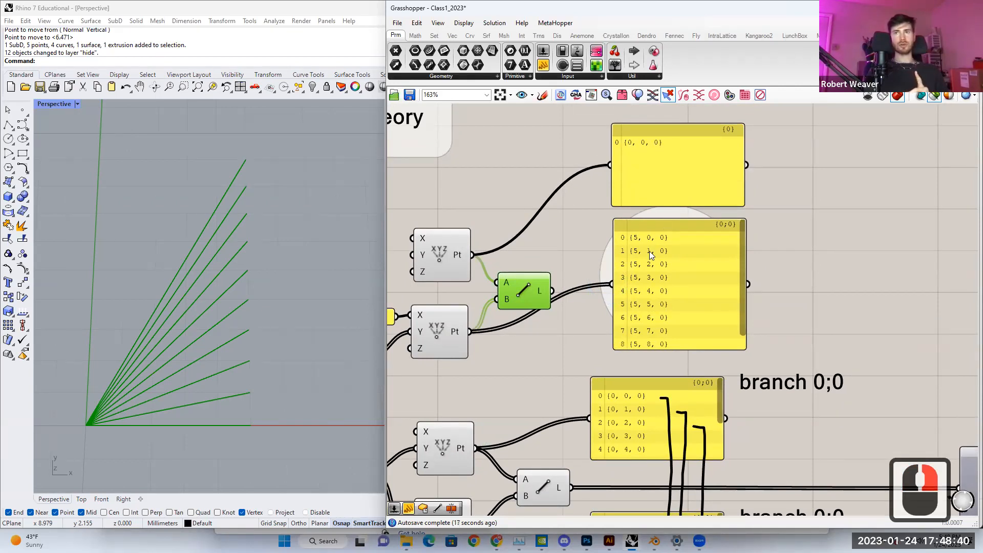
{"action": "left_click_drag", "start_coordinate": [742, 295], "coordinate": [742, 283]}
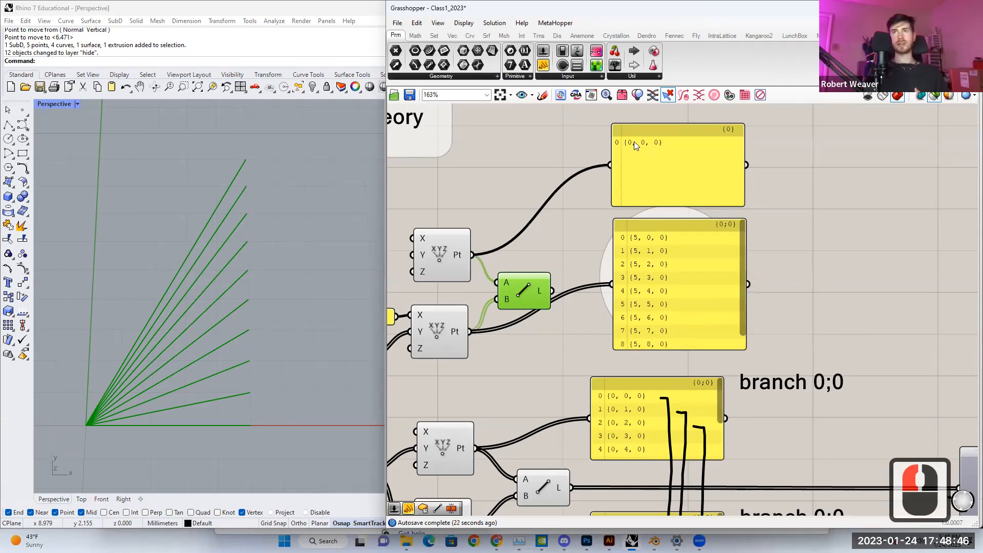
{"action": "left_click", "coordinate": [447, 251]}
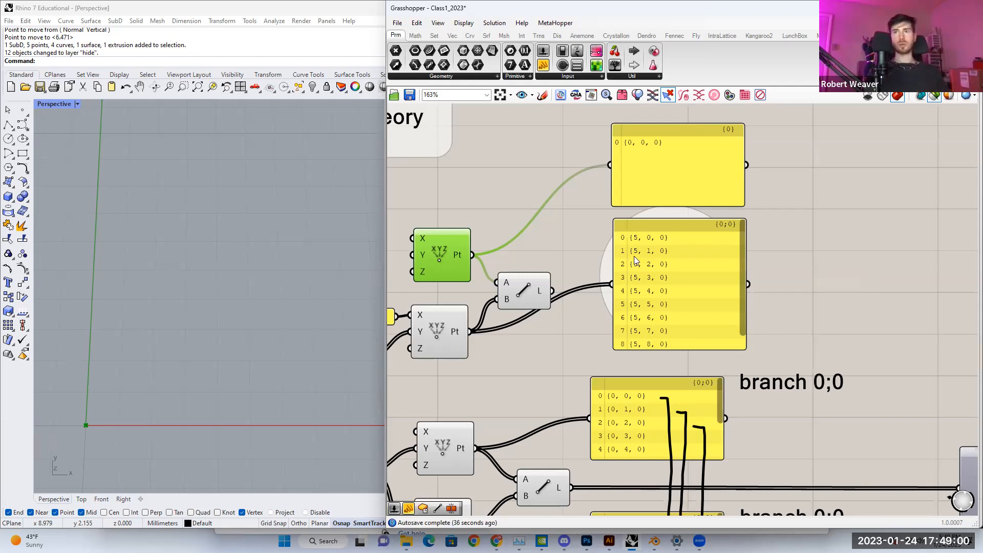
{"action": "mouse_move", "coordinate": [740, 288]}
{"action": "left_mouse_down"}
{"action": "mouse_move", "coordinate": [745, 302]}
{"action": "mouse_move", "coordinate": [739, 288]}
{"action": "left_mouse_up"}
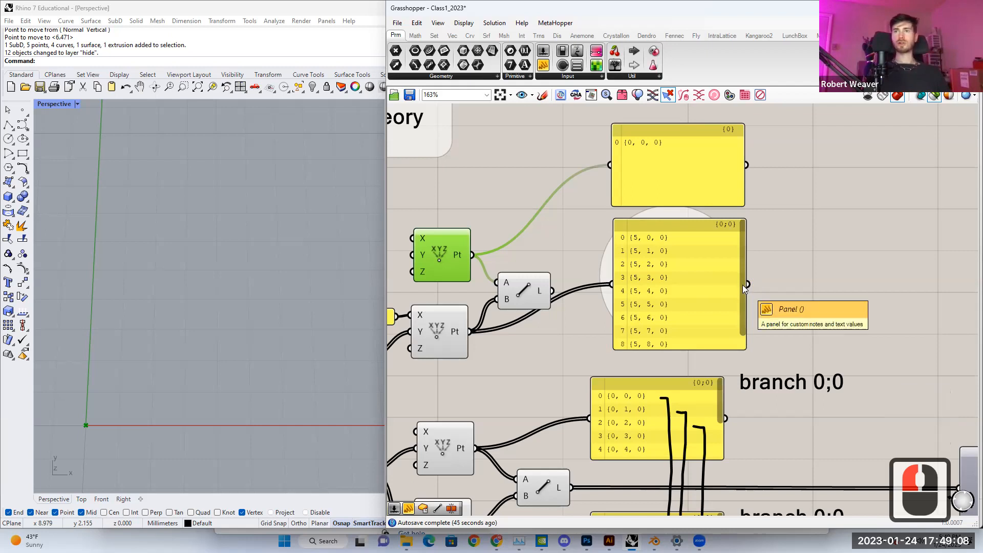
{"action": "left_click_drag", "start_coordinate": [742, 245], "coordinate": [705, 285]}
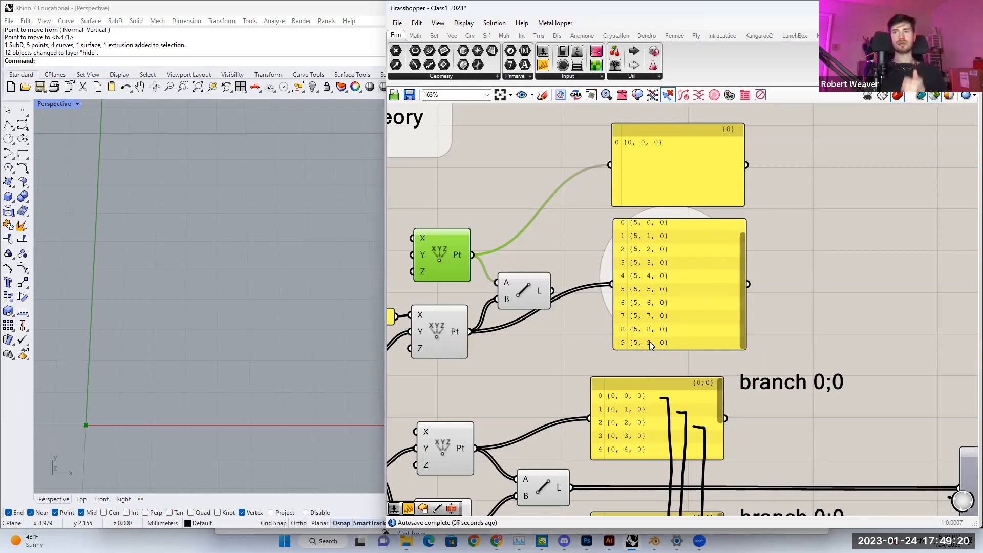
Step: Compare the Rhino previews of the middle Line component and the two Construct Point components that feed it
{"action": "right_click_drag", "start_coordinate": [576, 371], "coordinate": [631, 219]}
{"action": "left_click", "coordinate": [602, 335]}
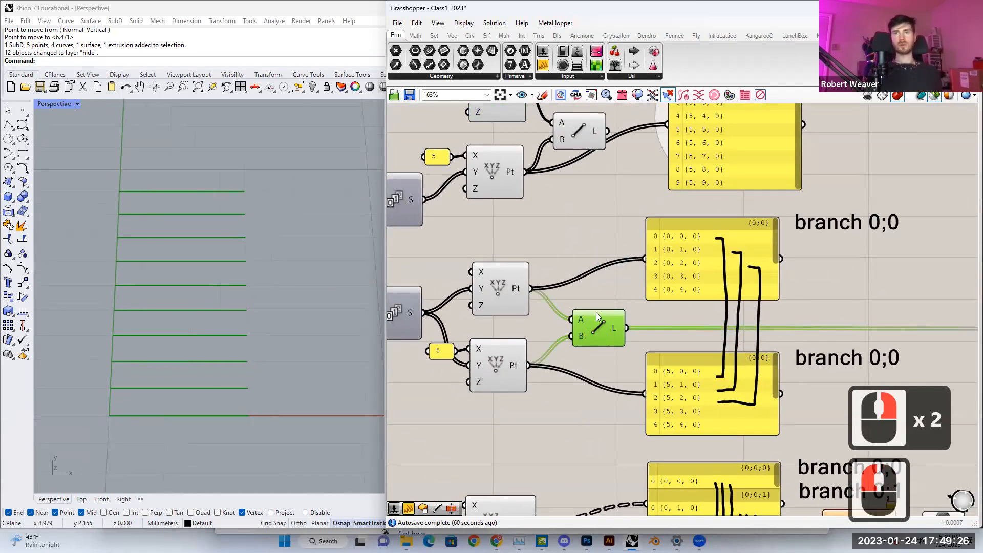
{"action": "right_click_drag", "start_coordinate": [596, 312], "coordinate": [621, 314]}
{"action": "scroll", "coordinate": [590, 311], "scroll_direction": "down", "scroll_amount": 1}
{"action": "left_click", "coordinate": [529, 290]}
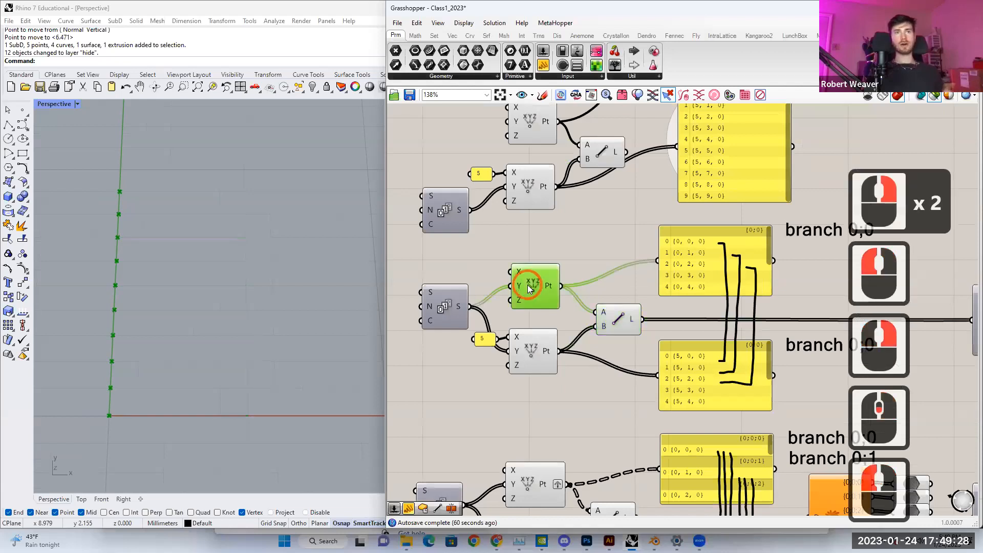
{"action": "left_click", "coordinate": [530, 352]}
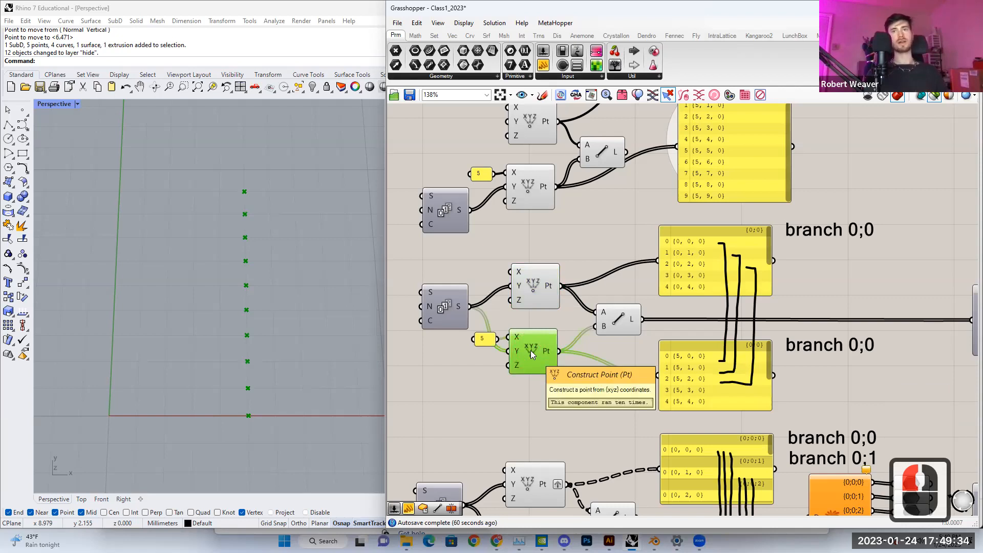
{"action": "double_click", "coordinate": [533, 356]}
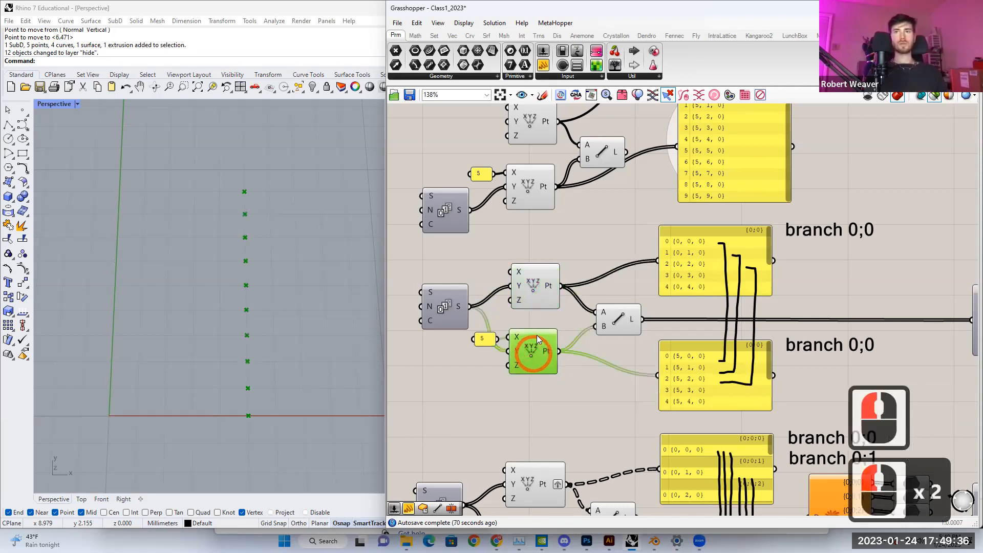
{"action": "left_click", "coordinate": [541, 294]}
{"action": "left_click", "coordinate": [638, 310]}
{"action": "right_click_drag", "start_coordinate": [639, 310], "coordinate": [618, 316]}
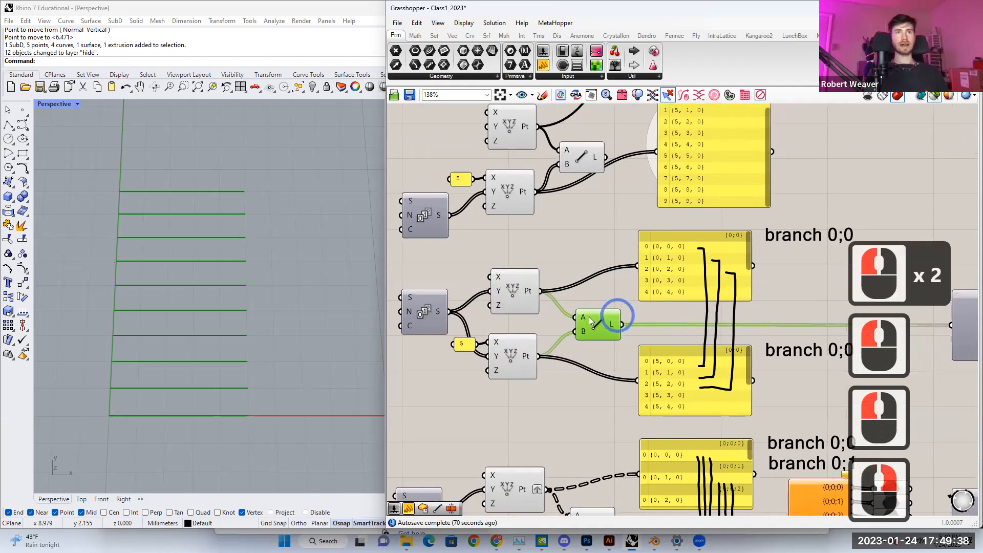
Step: Compare the lines drawn in Rhino by the upper Line component with those of the middle Line component
{"action": "left_click", "coordinate": [583, 159]}
{"action": "left_click", "coordinate": [595, 325]}
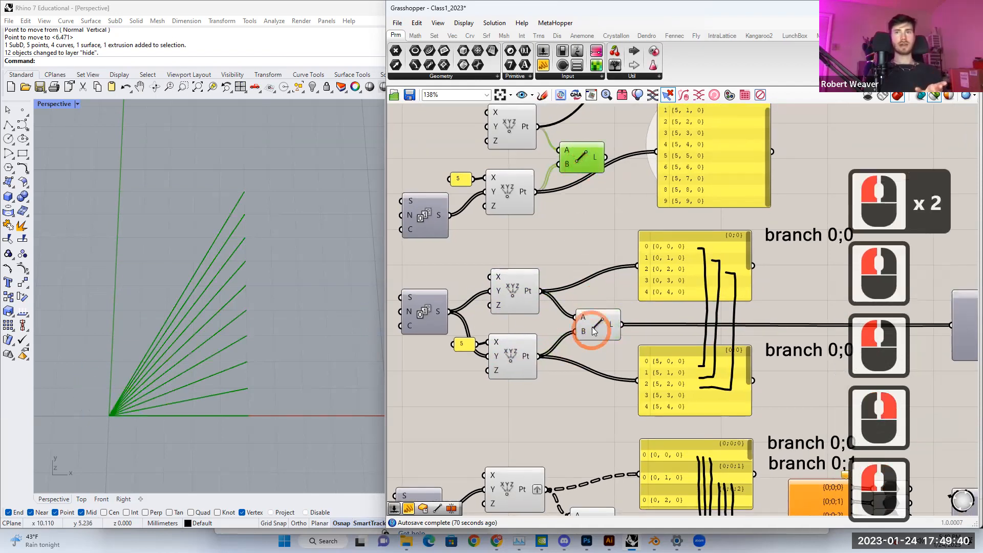
{"action": "left_click", "coordinate": [230, 422]}
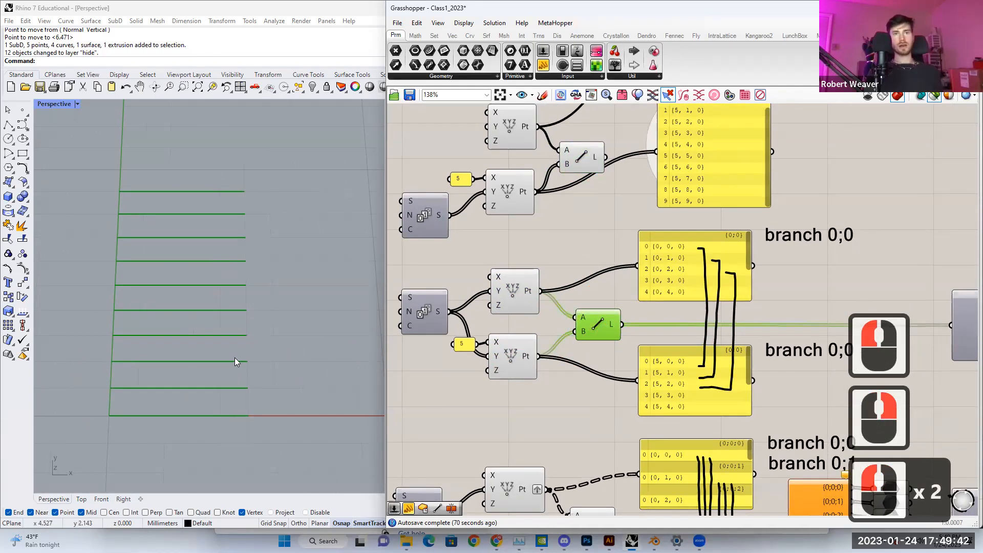
{"action": "scroll", "coordinate": [235, 358], "scroll_direction": "up", "scroll_amount": 4}
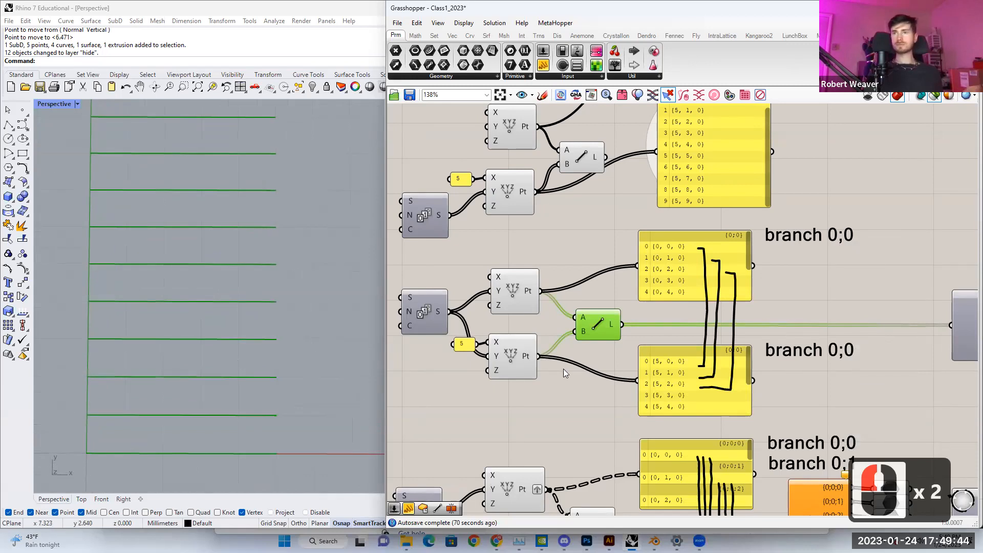
Step: Examine how items with matching indices in the two branch 0;0 panels pair up to form the middle Line component's lines
{"action": "scroll", "coordinate": [496, 373], "scroll_direction": "up", "scroll_amount": 2}
{"action": "right_click_drag", "start_coordinate": [595, 360], "coordinate": [565, 359]}
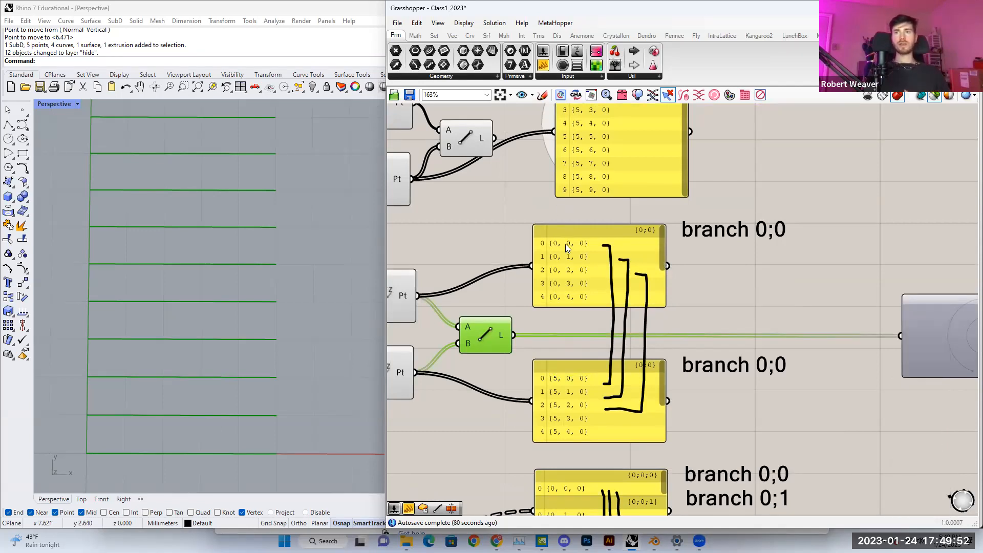
{"action": "mouse_move", "coordinate": [661, 242]}
{"action": "left_mouse_down"}
{"action": "mouse_move", "coordinate": [666, 292]}
{"action": "mouse_move", "coordinate": [663, 246]}
{"action": "left_mouse_up"}
{"action": "left_click_drag", "start_coordinate": [660, 371], "coordinate": [660, 341]}
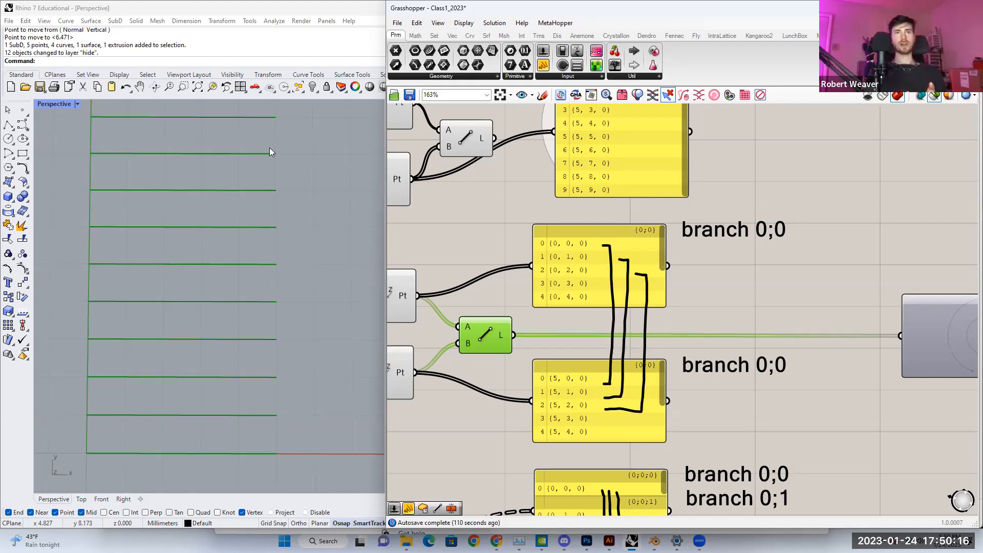
{"action": "scroll", "coordinate": [656, 333], "scroll_direction": "down", "scroll_amount": 1}
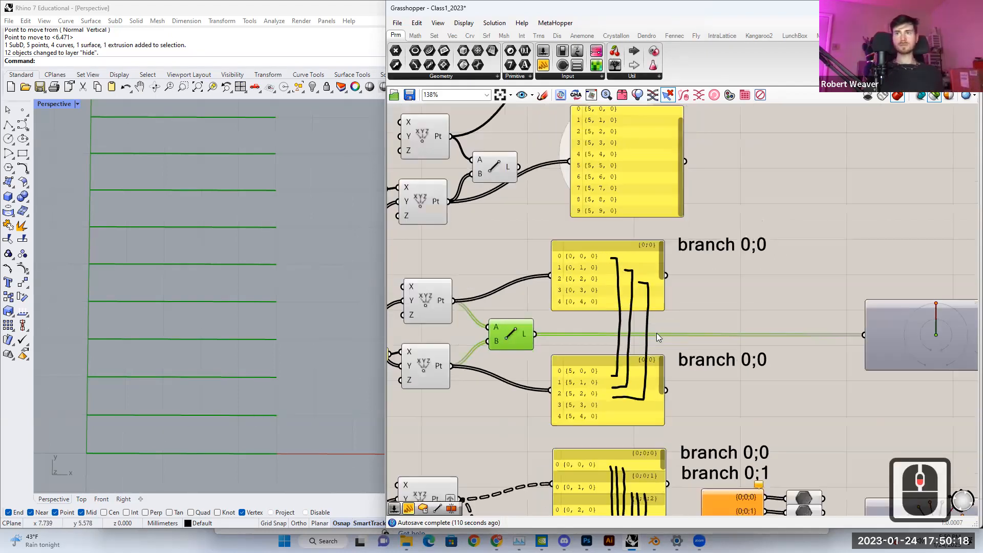
Step: Examine the branch paths labelled above the two point panels of the middle Line component
{"action": "right_click_drag", "start_coordinate": [686, 332], "coordinate": [680, 207]}
{"action": "scroll", "coordinate": [714, 266], "scroll_direction": "up", "scroll_amount": 1}
{"action": "left_click", "coordinate": [774, 388]}
{"action": "right_click_drag", "start_coordinate": [728, 481], "coordinate": [706, 376]}
{"action": "left_click", "coordinate": [707, 376]}
{"action": "right_click_drag", "start_coordinate": [704, 308], "coordinate": [715, 398]}
{"action": "left_click", "coordinate": [710, 236]}
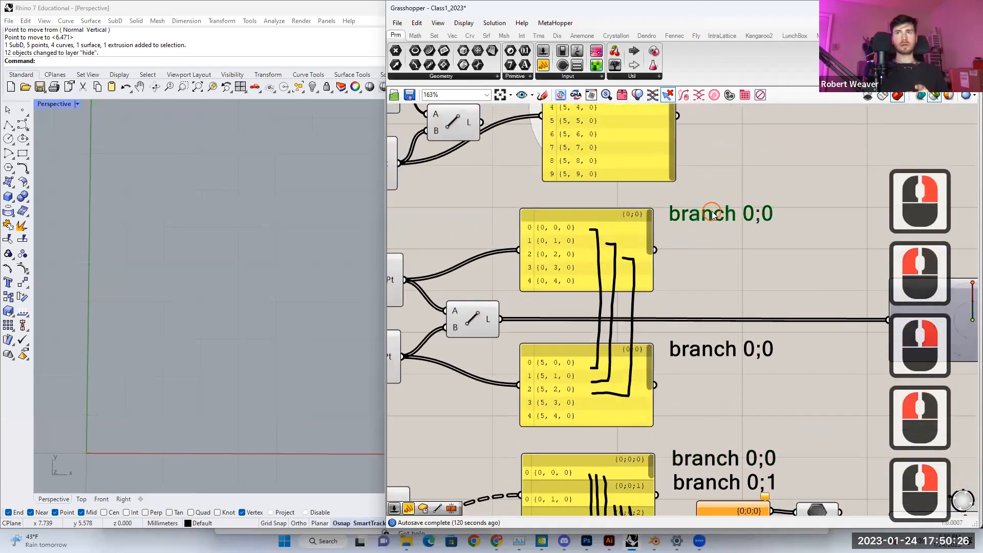
{"action": "scroll", "coordinate": [537, 229], "scroll_direction": "up", "scroll_amount": 1}
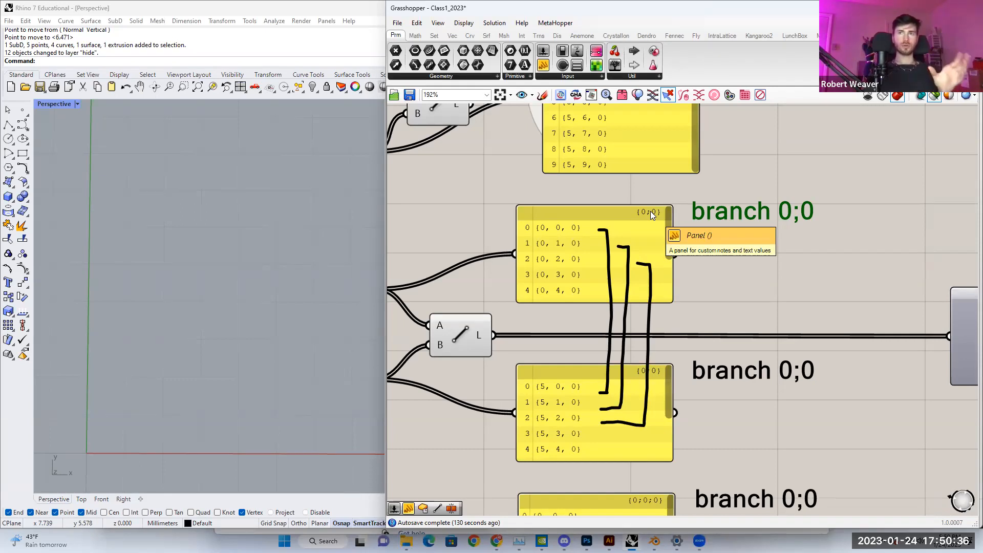
{"action": "mouse_move", "coordinate": [668, 222]}
{"action": "left_mouse_down"}
{"action": "mouse_move", "coordinate": [674, 278]}
{"action": "mouse_move", "coordinate": [666, 208]}
{"action": "left_mouse_up"}
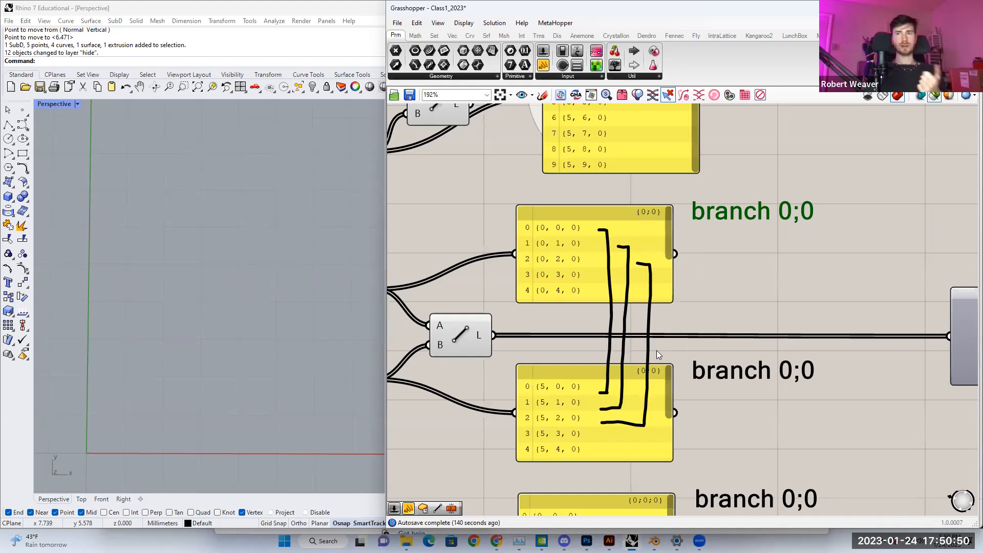
{"action": "mouse_move", "coordinate": [668, 245]}
{"action": "left_mouse_down"}
{"action": "mouse_move", "coordinate": [669, 271]}
{"action": "mouse_move", "coordinate": [676, 236]}
{"action": "left_mouse_up"}
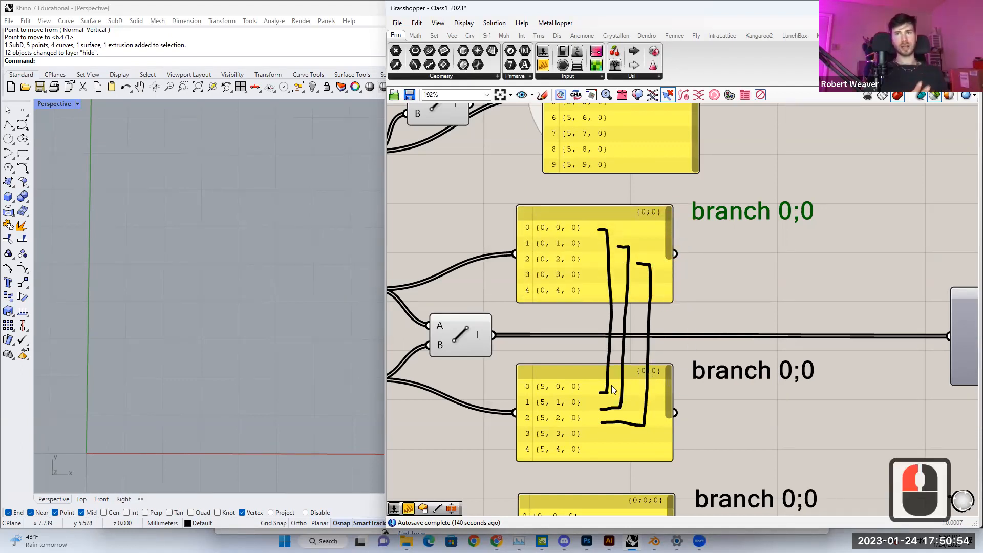
Step: Compare the lines drawn in Rhino by the middle Line component with those of the Line component fed by grafted points
{"action": "left_click", "coordinate": [452, 330]}
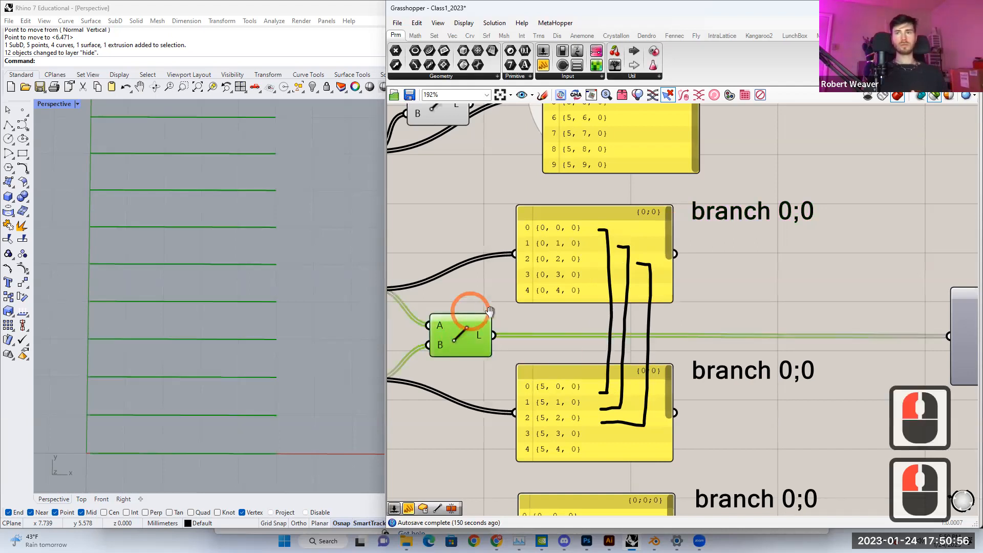
{"action": "right_click_drag", "start_coordinate": [467, 323], "coordinate": [518, 315]}
{"action": "scroll", "coordinate": [519, 313], "scroll_direction": "down", "scroll_amount": 2}
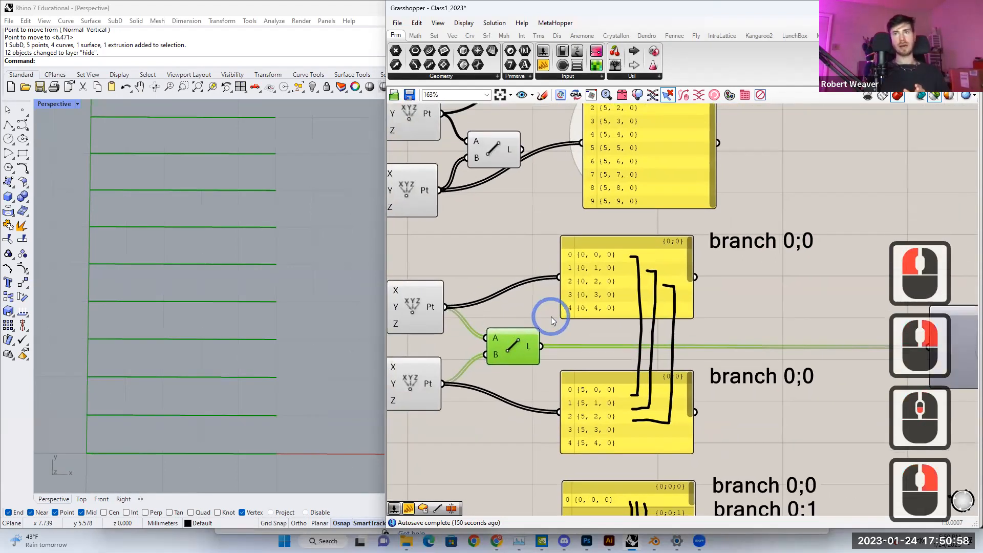
{"action": "scroll", "coordinate": [551, 317], "scroll_direction": "up", "scroll_amount": 1}
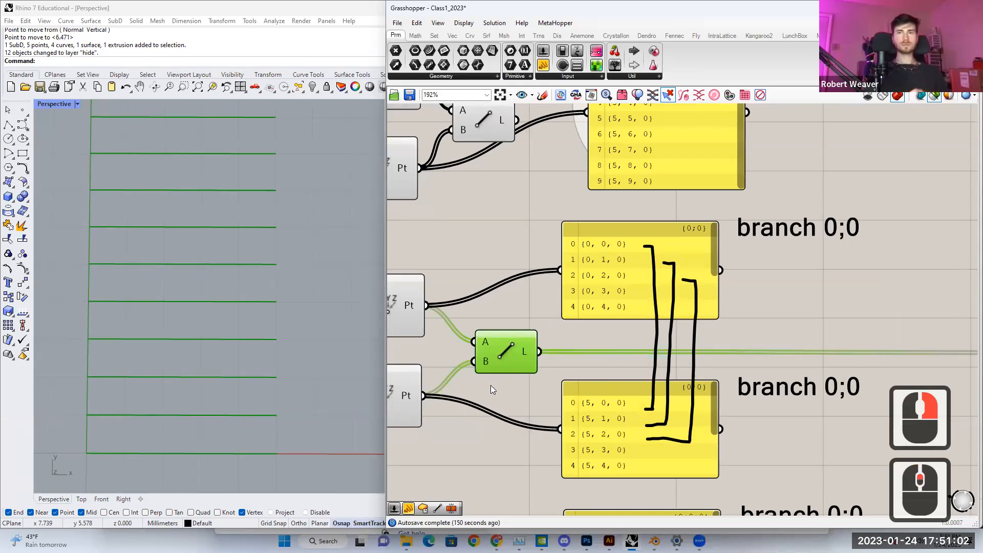
{"action": "scroll", "coordinate": [490, 385], "scroll_direction": "down", "scroll_amount": 1}
{"action": "right_click_drag", "start_coordinate": [509, 407], "coordinate": [530, 316]}
{"action": "right_click_drag", "start_coordinate": [514, 352], "coordinate": [527, 318]}
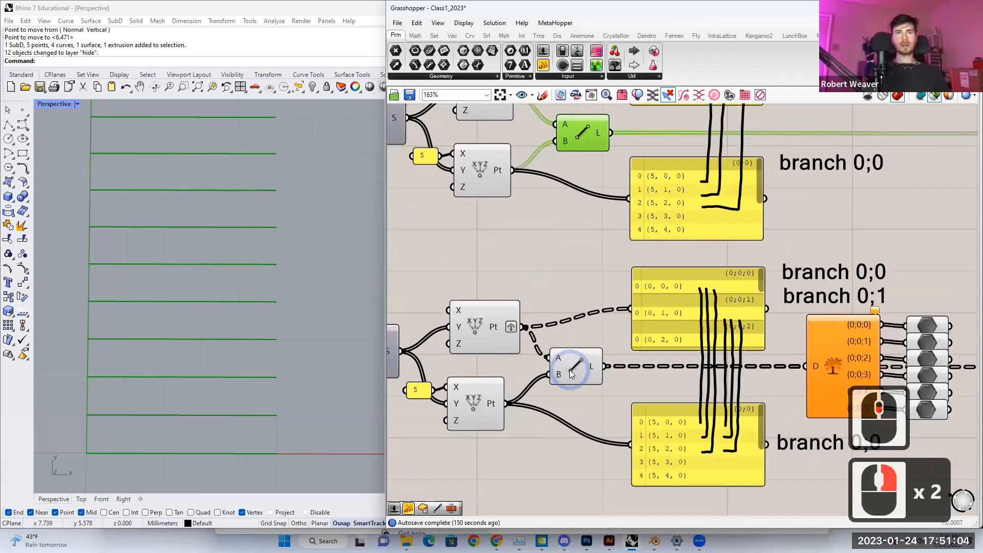
{"action": "left_click", "coordinate": [570, 370]}
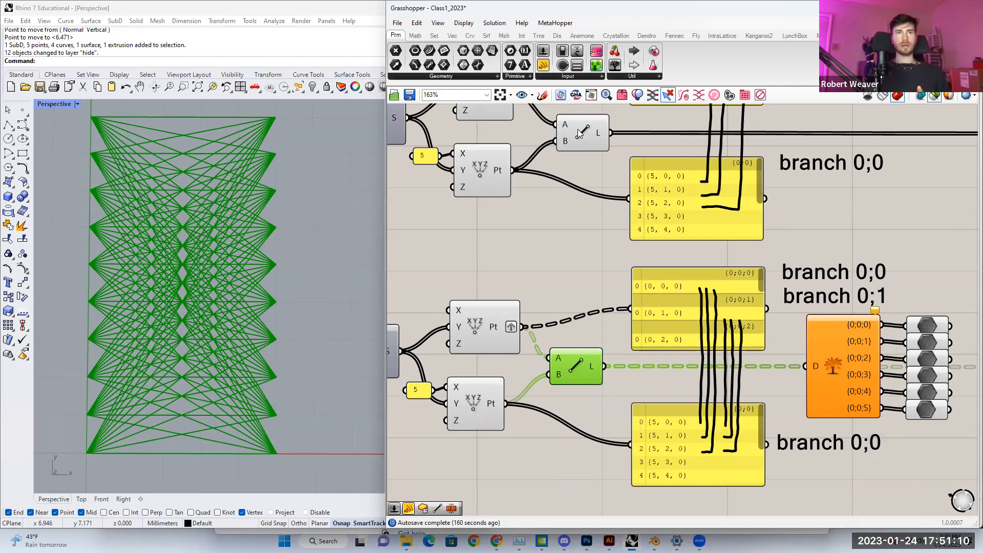
{"action": "left_click", "coordinate": [582, 138]}
{"action": "left_click", "coordinate": [574, 362]}
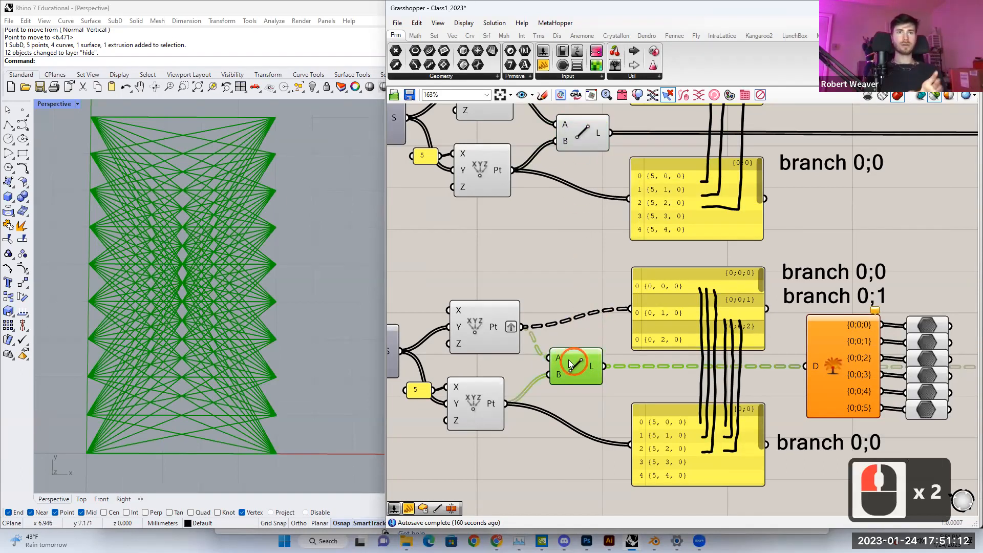
Step: Examine the grafted example's Line component along with the Series and Construct Point components that feed it
{"action": "right_click_drag", "start_coordinate": [500, 262], "coordinate": [543, 280]}
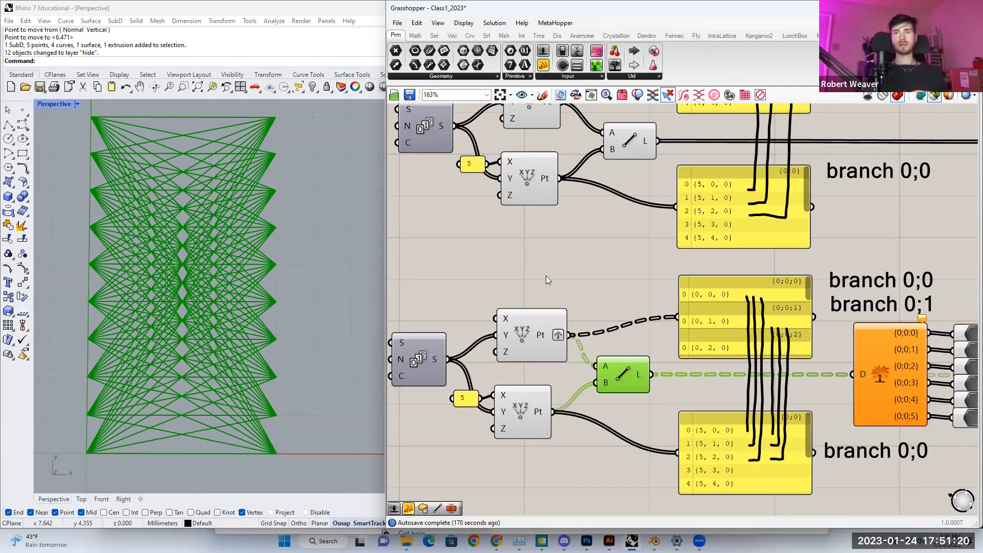
{"action": "right_click_drag", "start_coordinate": [547, 278], "coordinate": [577, 268]}
{"action": "left_click_drag", "start_coordinate": [429, 300], "coordinate": [662, 431]}
{"action": "left_click", "coordinate": [656, 367]}
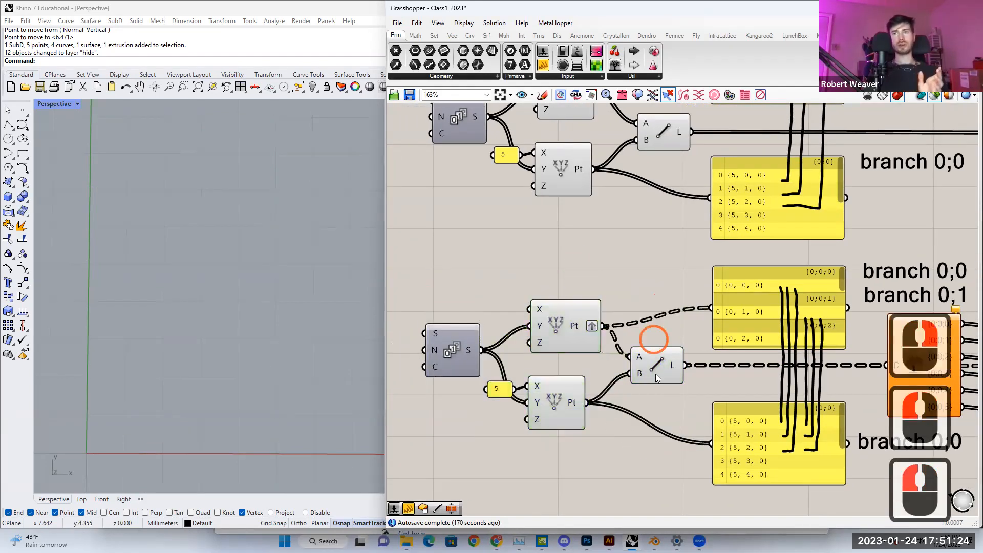
{"action": "left_click", "coordinate": [656, 367]}
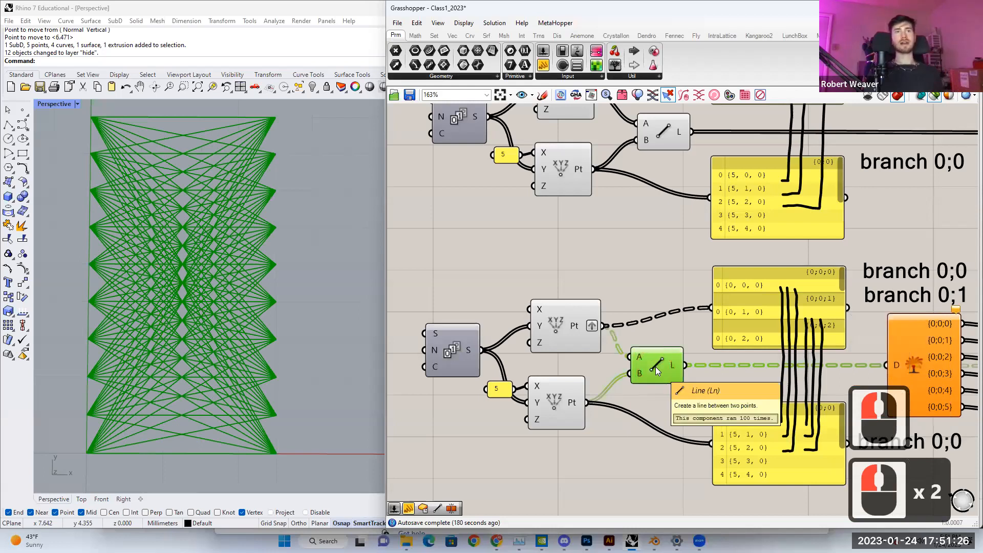
{"action": "right_click_drag", "start_coordinate": [660, 343], "coordinate": [617, 336]}
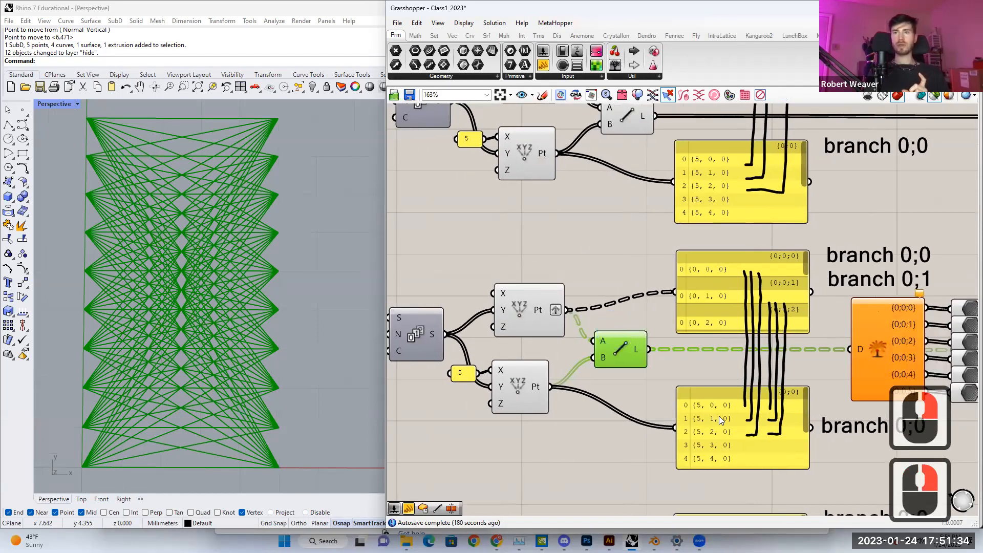
{"action": "mouse_move", "coordinate": [536, 308]}
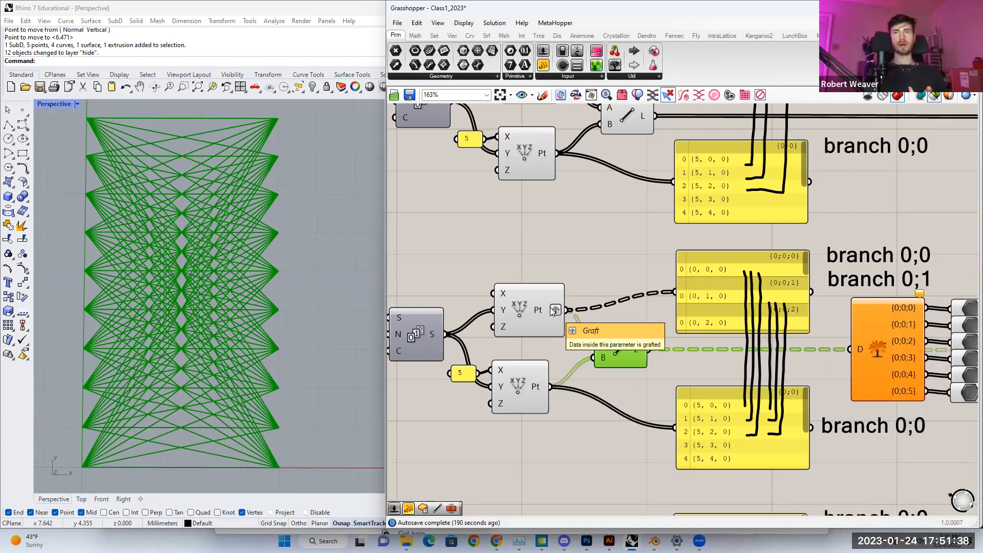
{"action": "right_click", "coordinate": [540, 308]}
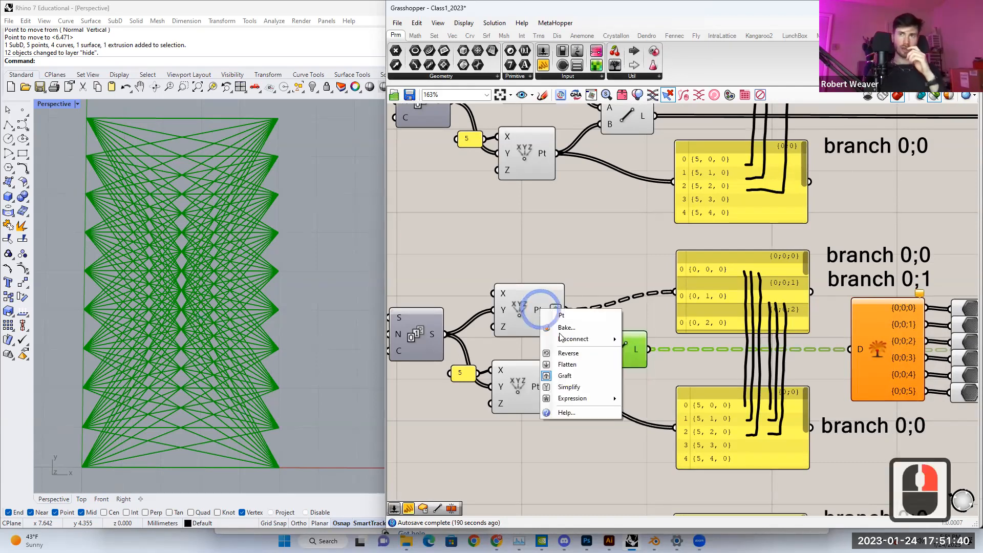
{"action": "left_click", "coordinate": [538, 271]}
{"action": "right_click", "coordinate": [521, 305]}
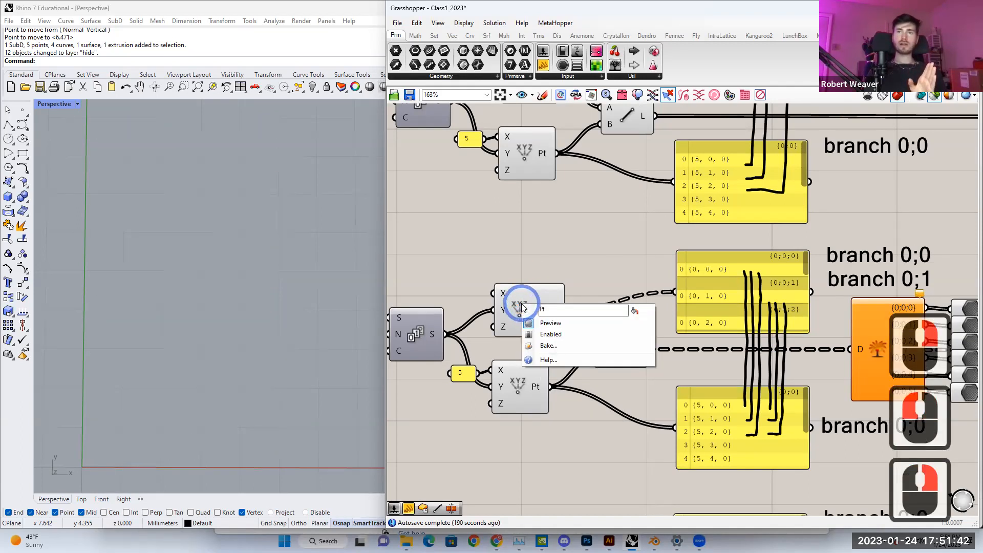
{"action": "left_click", "coordinate": [546, 266]}
{"action": "right_click", "coordinate": [502, 300]}
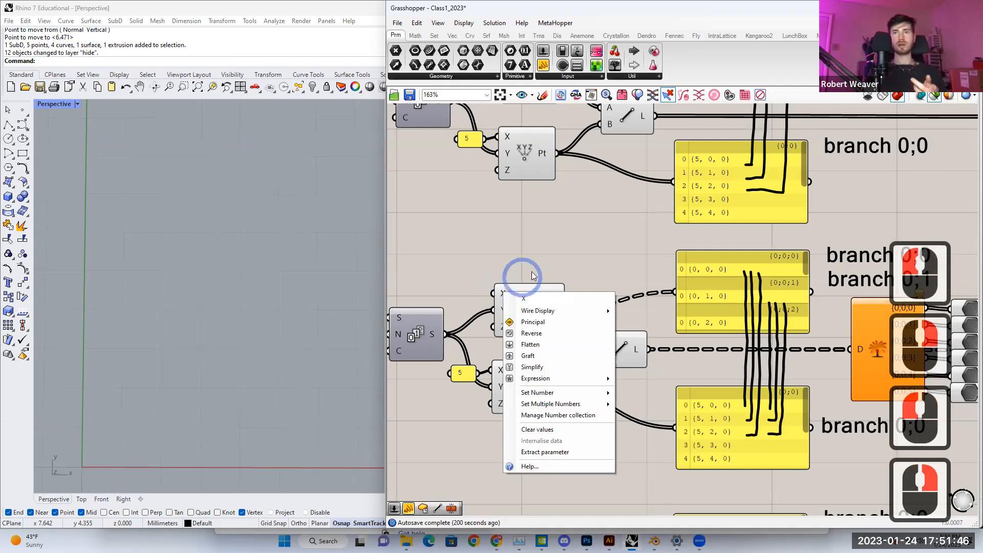
{"action": "left_click", "coordinate": [522, 281]}
Step: Turn off Graft on the Pt output of the third example's upper Construct Point and preview its Line component
{"action": "right_click", "coordinate": [543, 310]}
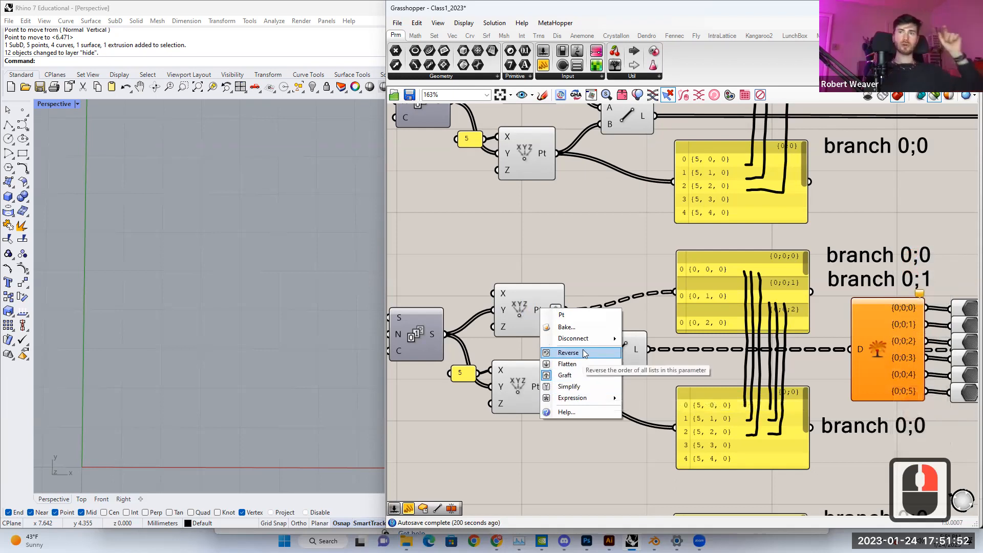
{"action": "mouse_move", "coordinate": [582, 402]}
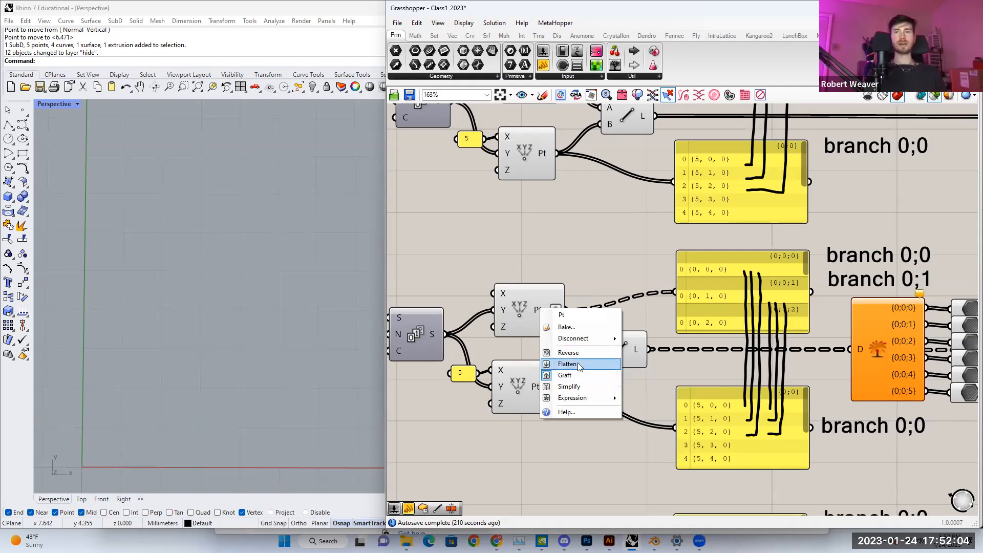
{"action": "left_click", "coordinate": [574, 374]}
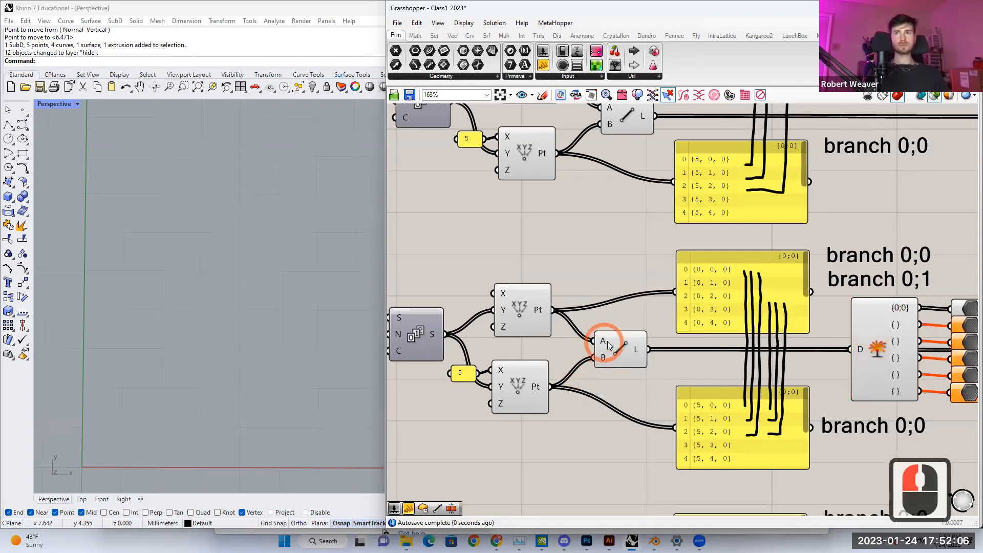
{"action": "right_click_drag", "start_coordinate": [608, 341], "coordinate": [559, 345]}
{"action": "left_click", "coordinate": [570, 354]}
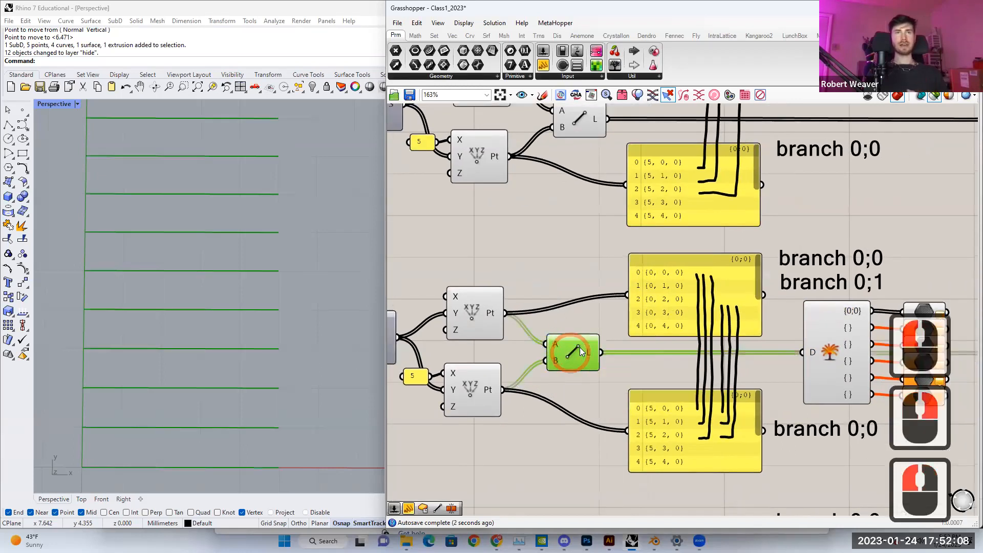
Step: Graft the Pt output of the third example's upper Construct Point again
{"action": "right_click", "coordinate": [491, 317]}
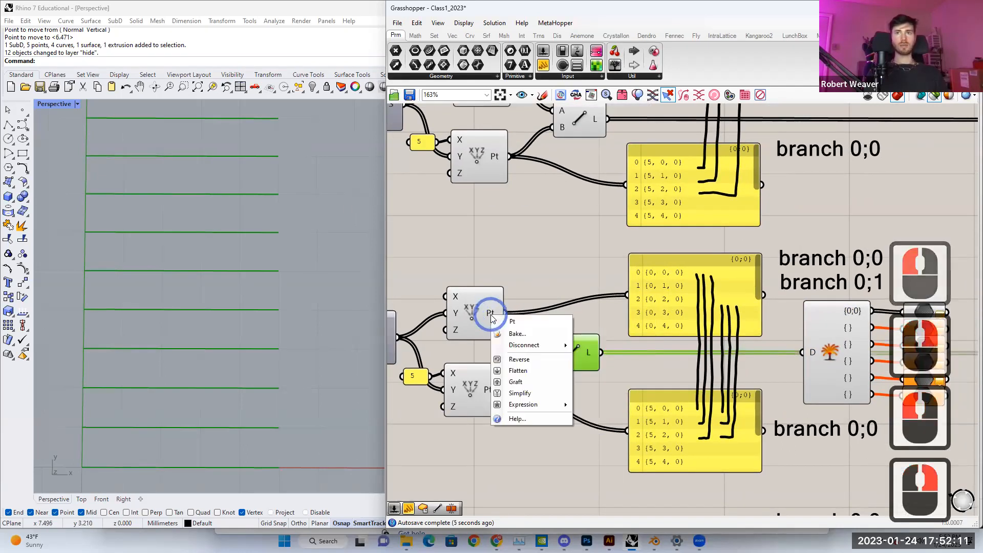
{"action": "left_click", "coordinate": [516, 382]}
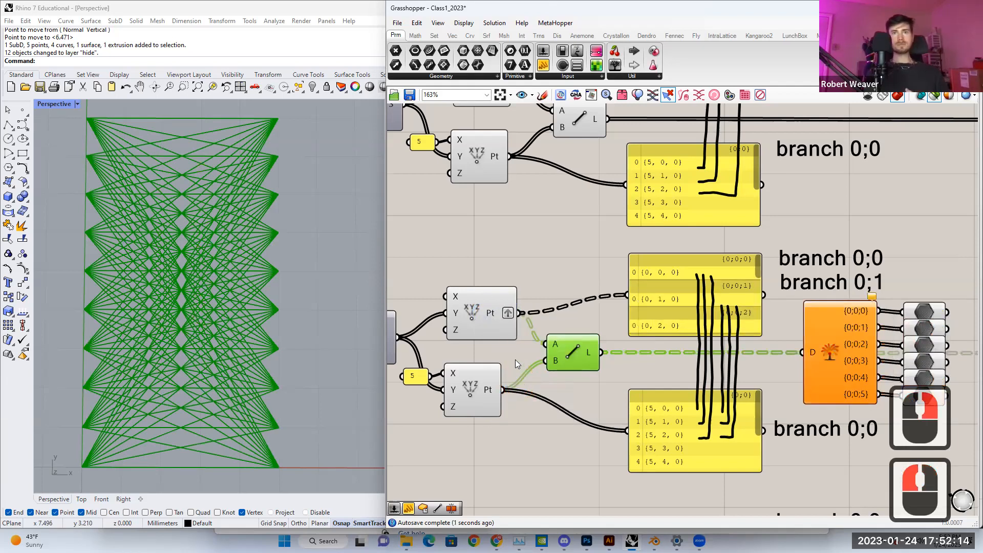
{"action": "right_click_drag", "start_coordinate": [560, 327], "coordinate": [551, 334]}
Step: Examine the separate branch paths holding the points in the grafted panel, starting at branch {0;0;0}
{"action": "left_click", "coordinate": [661, 290]}
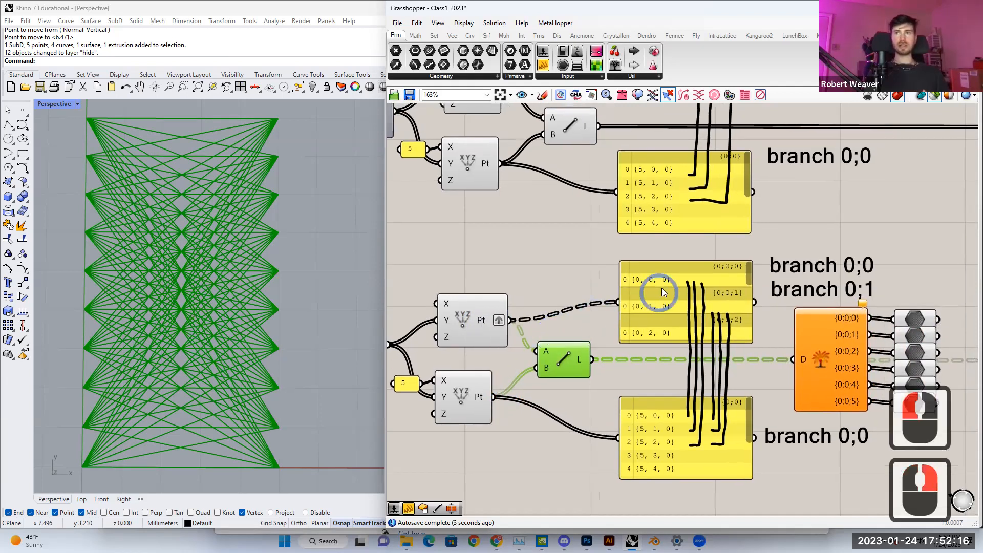
{"action": "right_click_drag", "start_coordinate": [618, 276], "coordinate": [560, 279]}
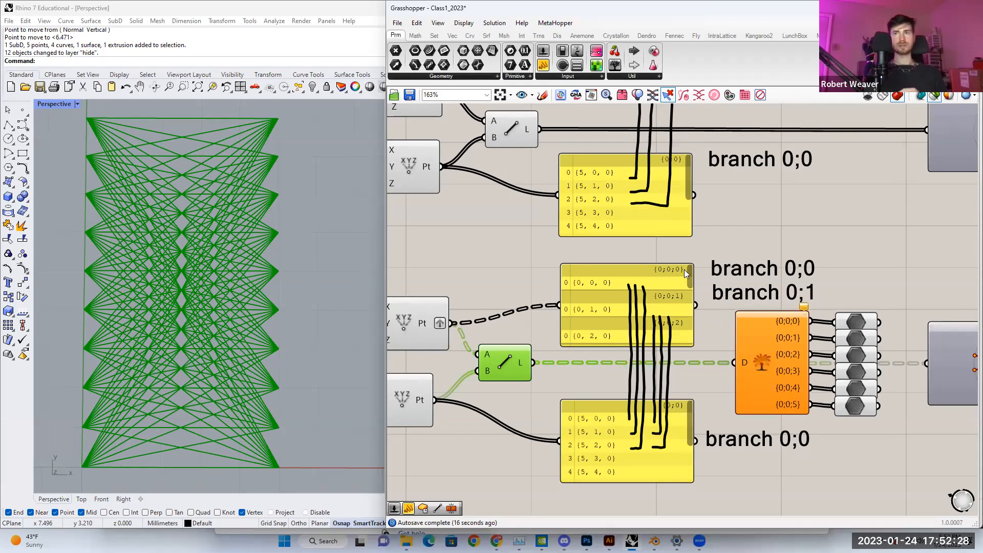
{"action": "mouse_move", "coordinate": [690, 275]}
{"action": "left_mouse_down"}
{"action": "mouse_move", "coordinate": [691, 340]}
{"action": "mouse_move", "coordinate": [690, 263]}
{"action": "left_mouse_up"}
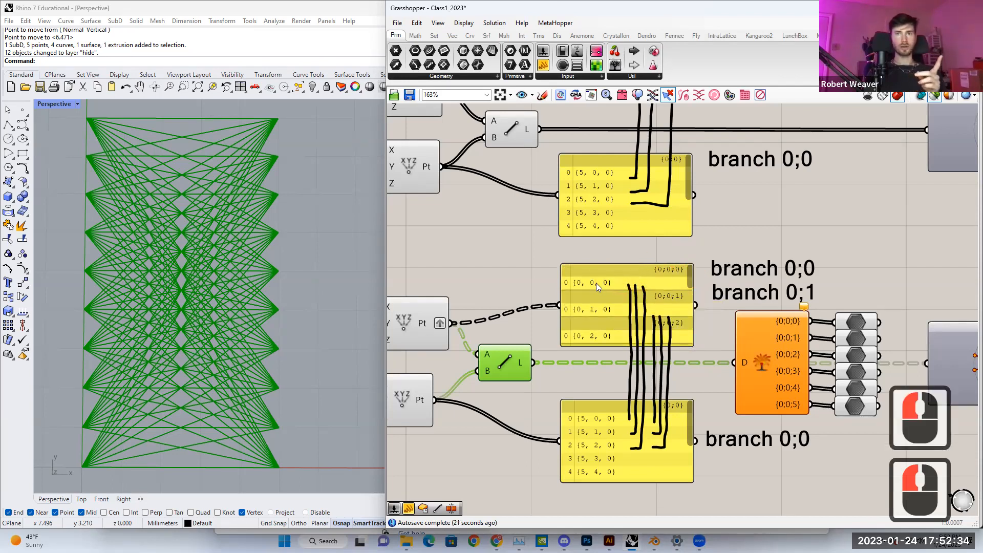
Step: Compare the Rhino previews of the grafted and ungrafted Construct Point components with the lines their Line component draws
{"action": "left_click", "coordinate": [408, 331]}
{"action": "right_click_drag", "start_coordinate": [522, 333], "coordinate": [545, 317]}
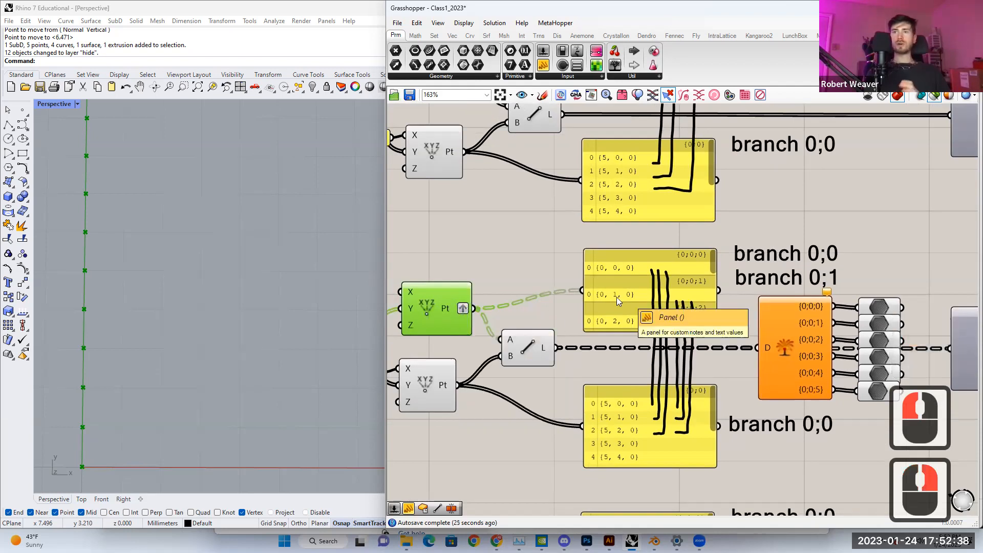
{"action": "left_click", "coordinate": [525, 337]}
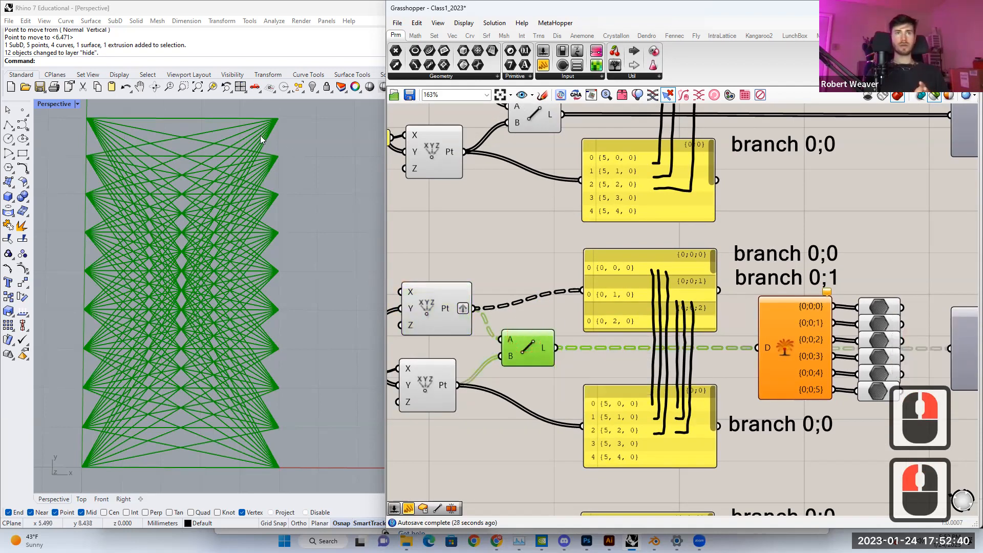
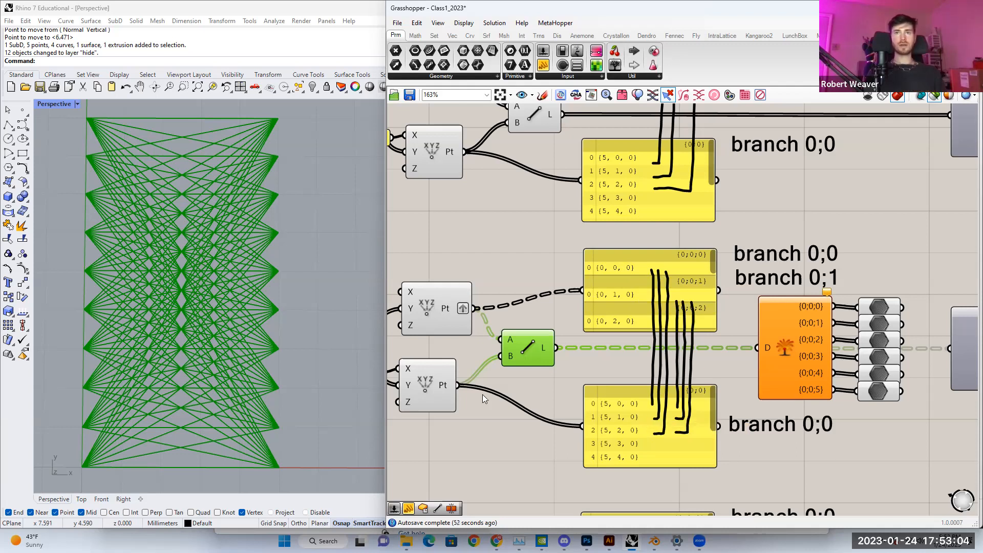
{"action": "left_click", "coordinate": [425, 385]}
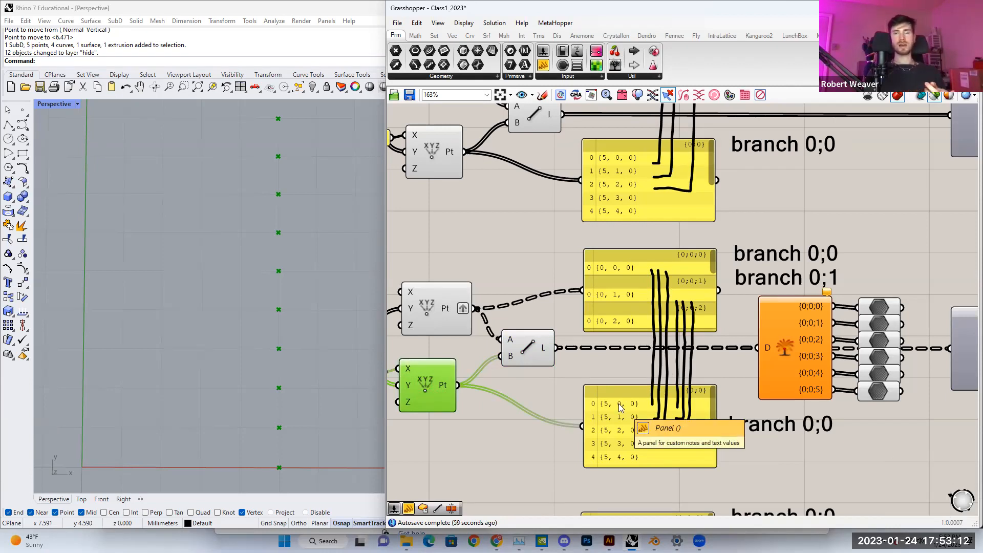
{"action": "left_click", "coordinate": [421, 314]}
{"action": "left_click", "coordinate": [427, 388]}
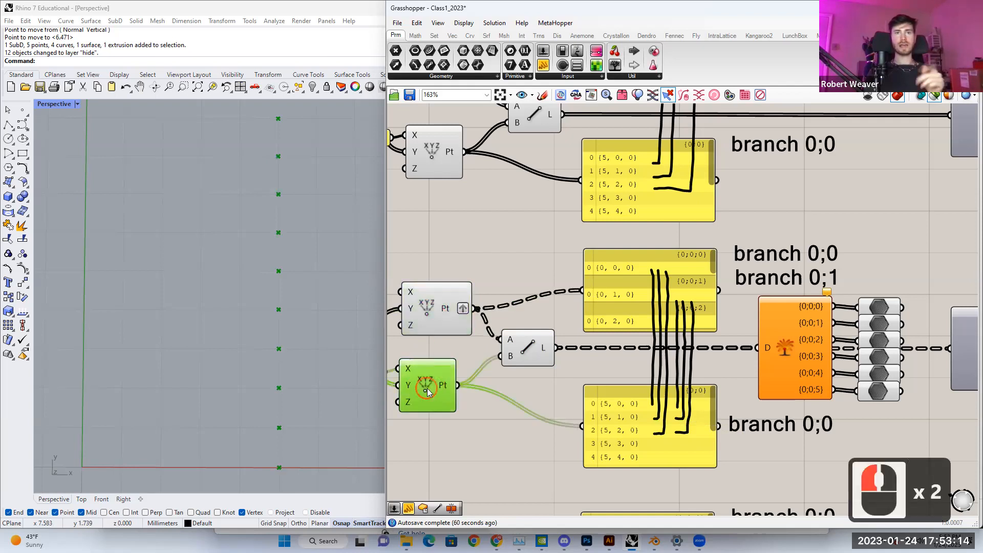
{"action": "left_click", "coordinate": [525, 352]}
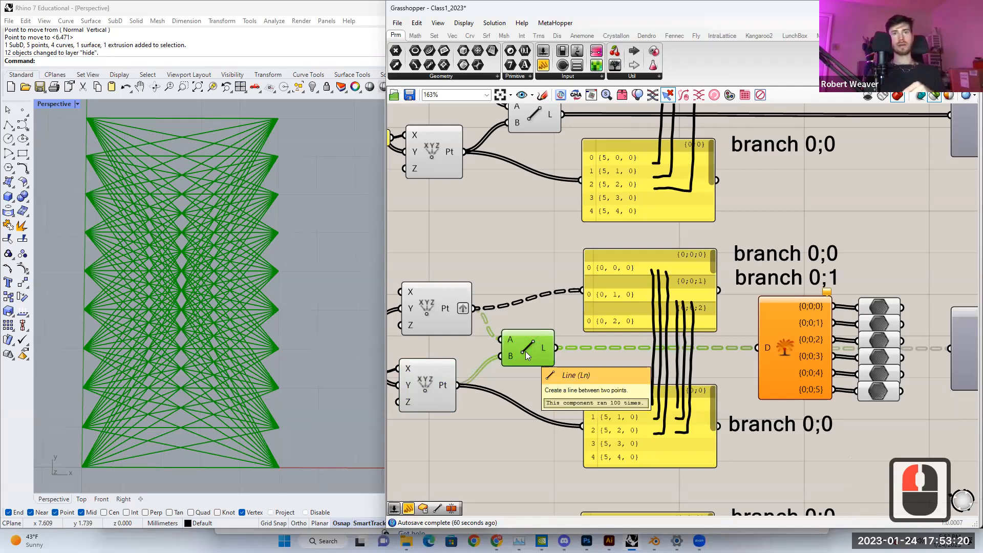
Step: Preview only the lines of branch {0;0;0} from the exploded tree of the third Line component
{"action": "right_click_drag", "start_coordinate": [509, 379], "coordinate": [551, 255]}
{"action": "scroll", "coordinate": [532, 334], "scroll_direction": "down", "scroll_amount": 2}
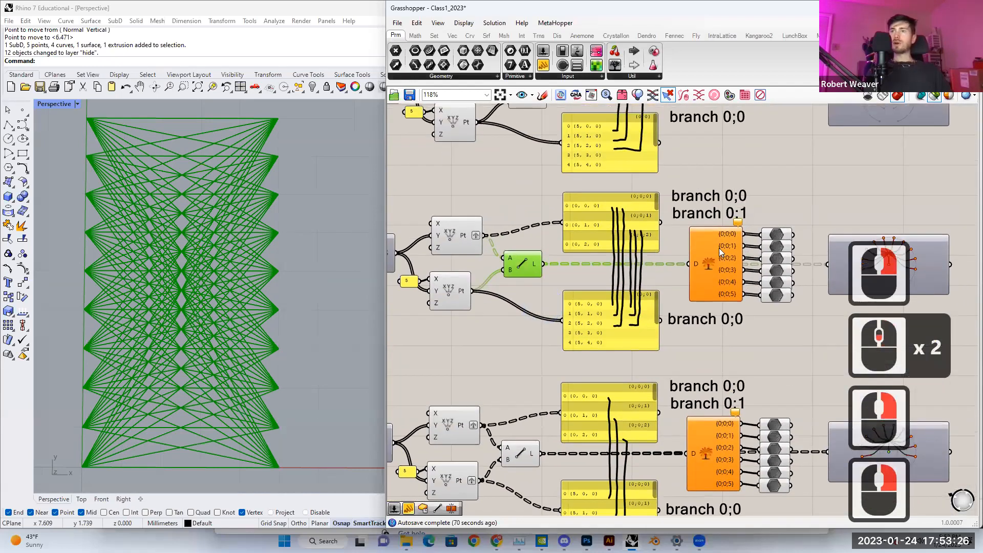
{"action": "left_click", "coordinate": [776, 235]}
{"action": "left_click", "coordinate": [115, 484]}
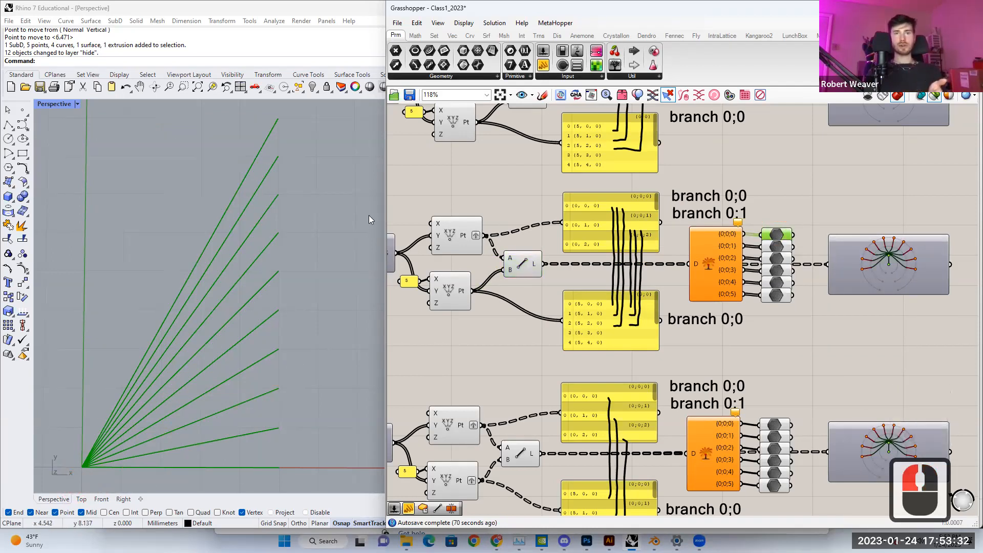
Step: Preview the lines of branches {0;0;1} through {0;0;5} in the third example's exploded tree, and repeat for {0;0;0} and {0;0;1}
{"action": "left_click", "coordinate": [777, 246]}
{"action": "left_click", "coordinate": [777, 259]}
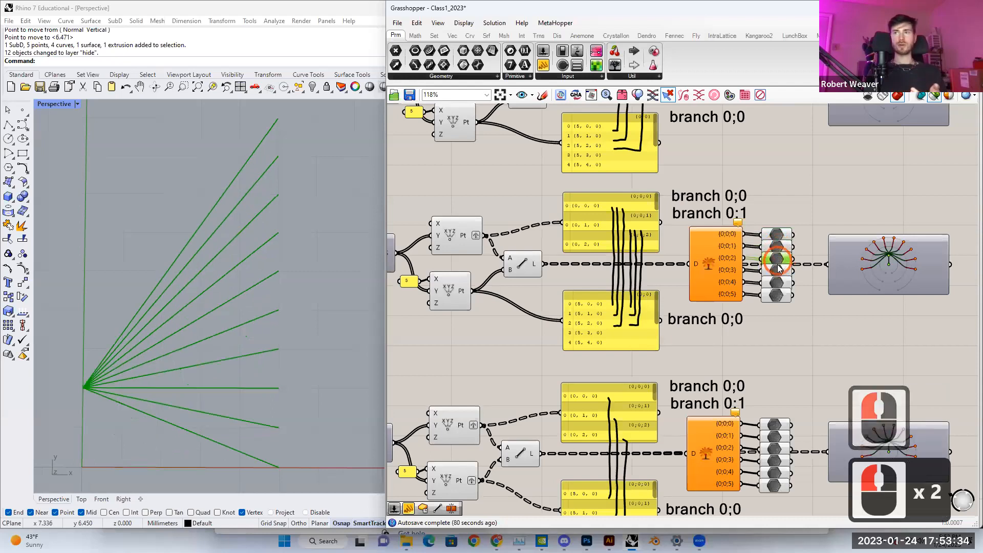
{"action": "left_click", "coordinate": [777, 271]}
{"action": "left_click", "coordinate": [778, 282]}
{"action": "left_click", "coordinate": [779, 295]}
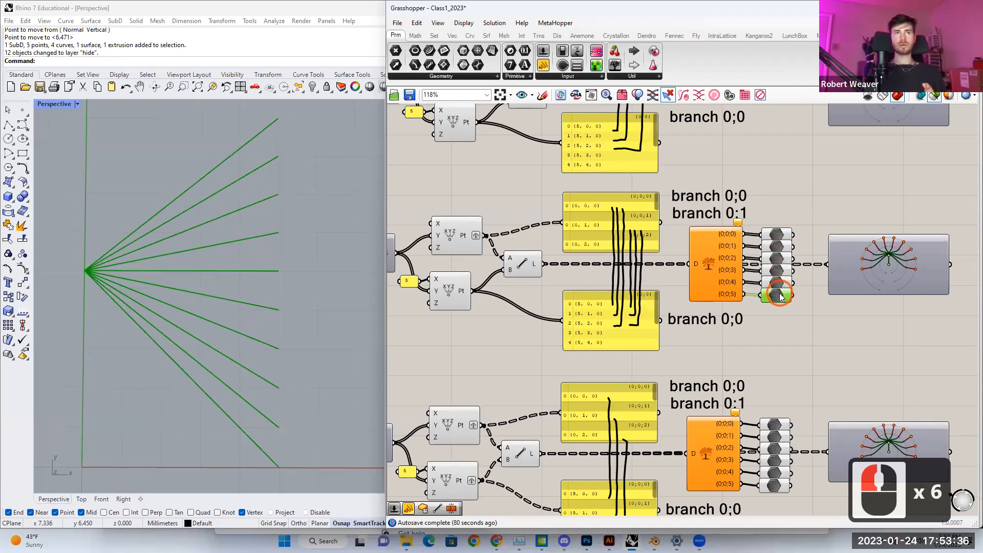
{"action": "left_click", "coordinate": [776, 234]}
{"action": "left_click", "coordinate": [777, 246]}
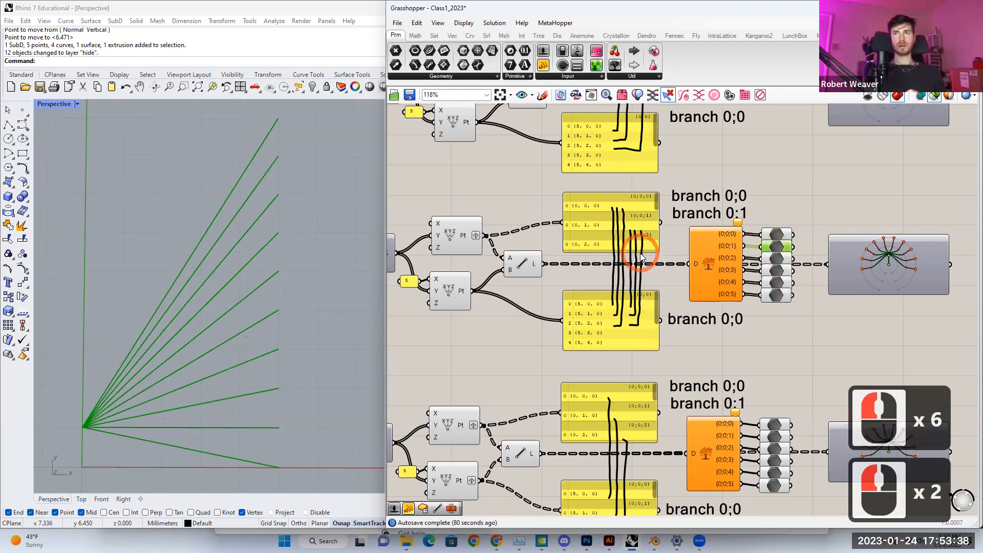
Step: Preview all the lines drawn by the third example's Line component
{"action": "scroll", "coordinate": [640, 253], "scroll_direction": "up", "scroll_amount": 2}
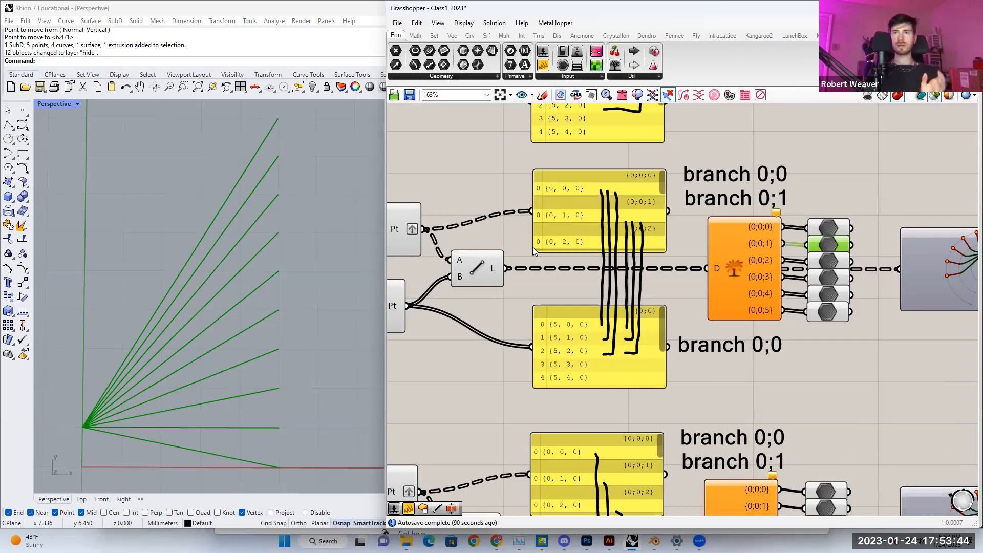
{"action": "left_click", "coordinate": [482, 269]}
{"action": "scroll", "coordinate": [478, 351], "scroll_direction": "down", "scroll_amount": 2}
{"action": "mouse_move", "coordinate": [530, 310]}
{"action": "right_mouse_down"}
{"action": "mouse_move", "coordinate": [518, 312]}
{"action": "mouse_move", "coordinate": [535, 315]}
{"action": "right_mouse_up"}
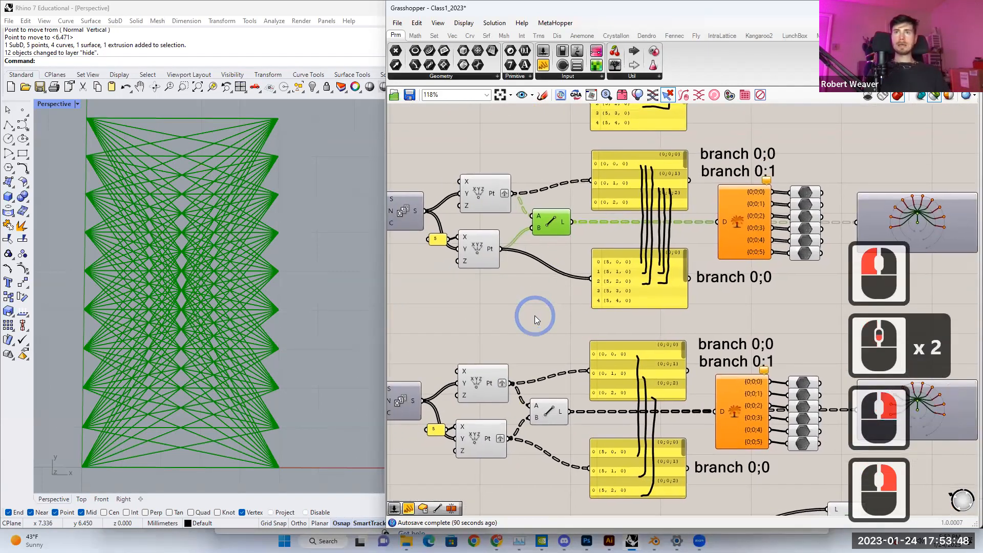
{"action": "scroll", "coordinate": [521, 209], "scroll_direction": "up", "scroll_amount": 2}
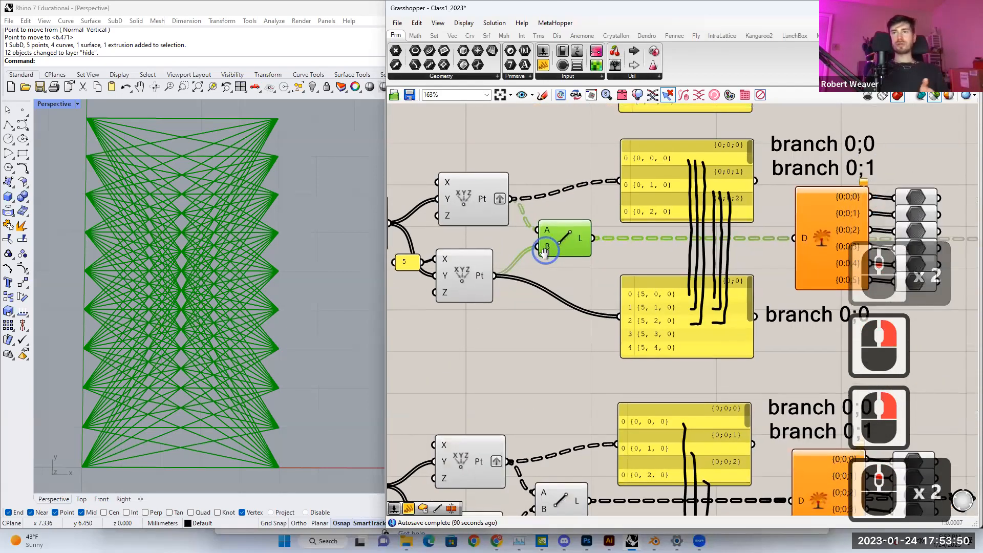
Step: Inspect the data arriving at the third Line component's B input and leaving the upper Construct Point's grafted Pt output
{"action": "left_click", "coordinate": [542, 257]}
{"action": "right_click_drag", "start_coordinate": [541, 256], "coordinate": [540, 257]}
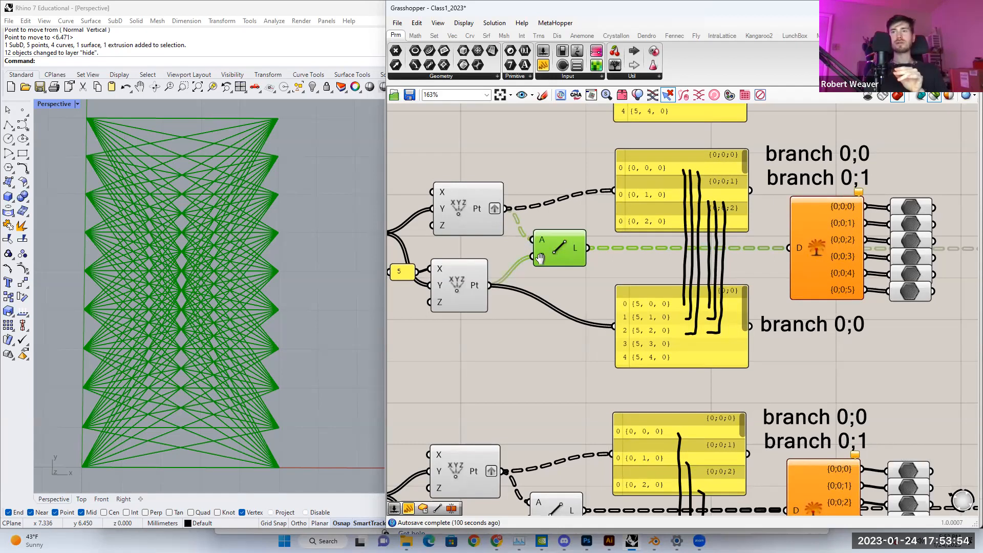
{"action": "right_click_drag", "start_coordinate": [541, 257], "coordinate": [539, 263]}
{"action": "mouse_move", "coordinate": [538, 264]}
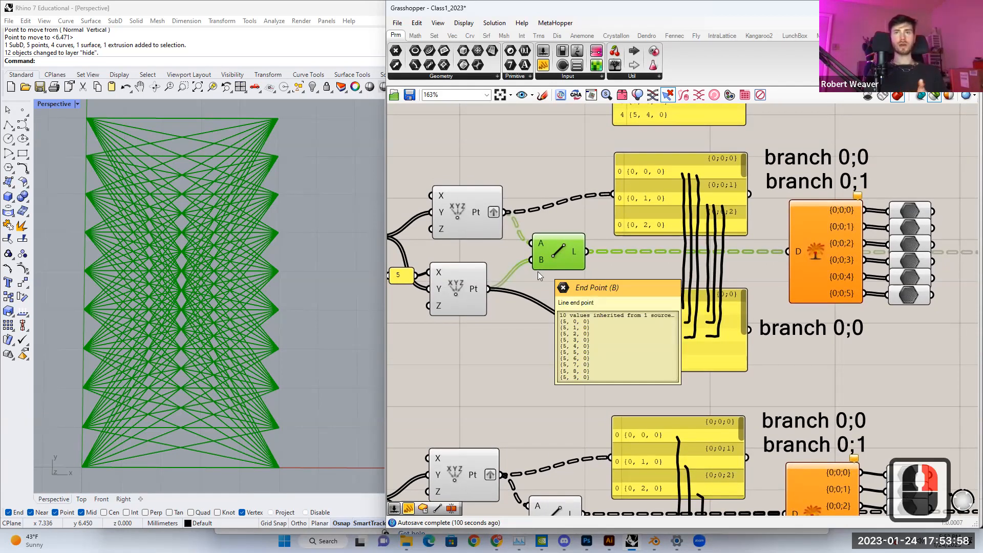
{"action": "right_click_drag", "start_coordinate": [538, 271], "coordinate": [492, 246]}
{"action": "mouse_move", "coordinate": [479, 228]}
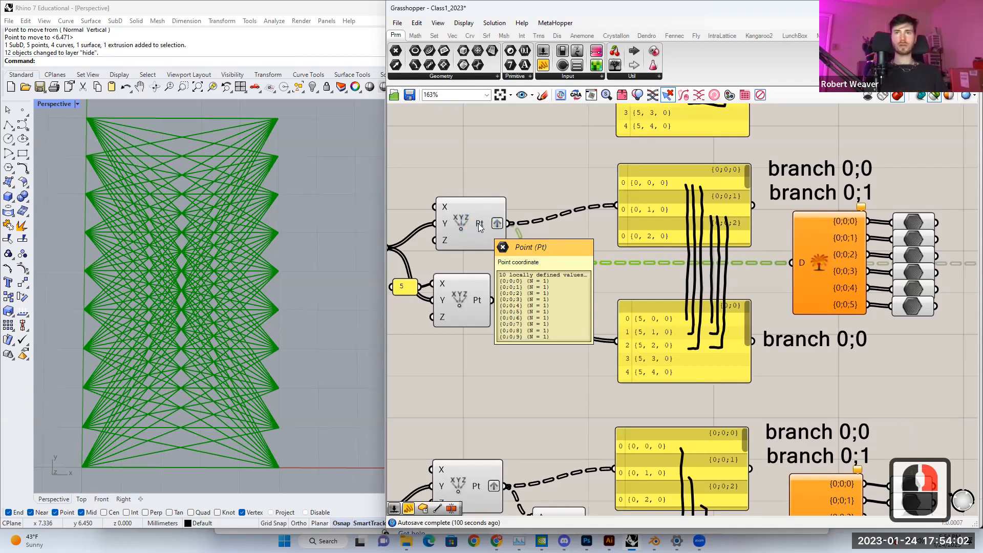
{"action": "right_click_drag", "start_coordinate": [507, 266], "coordinate": [511, 281]}
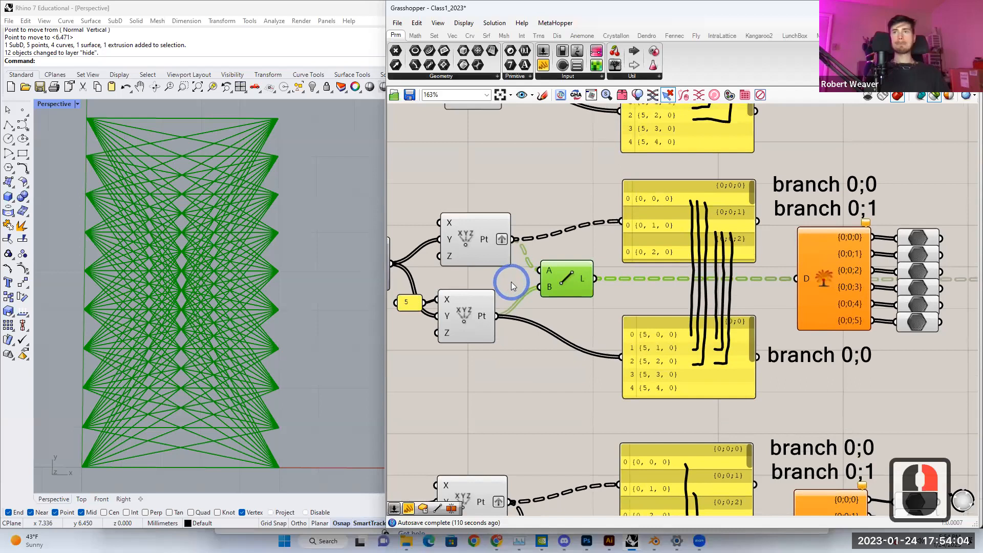
Step: Flatten the Pt output of the third example's upper Construct Point and check its panel list and the Line component's preview
{"action": "right_click", "coordinate": [486, 239]}
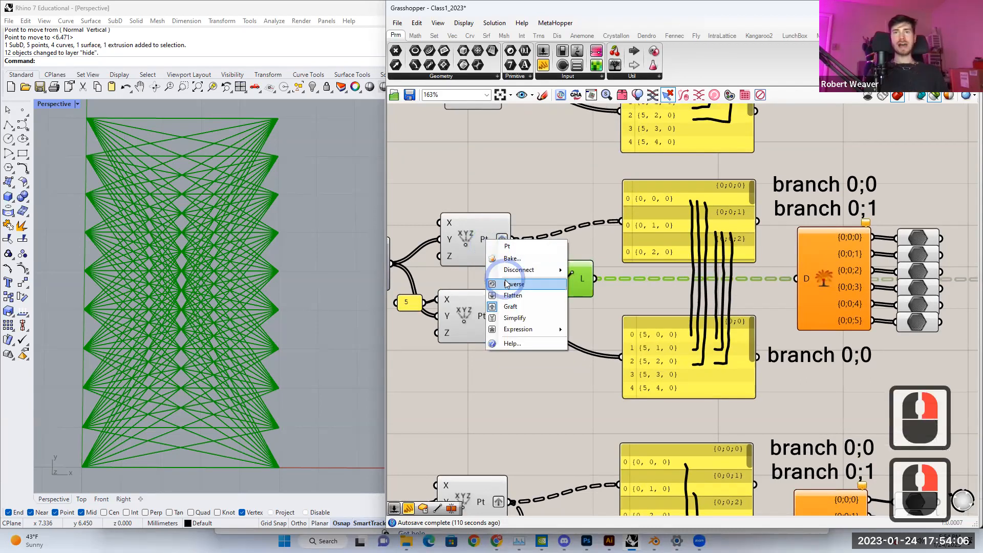
{"action": "left_click", "coordinate": [528, 213]}
{"action": "left_click", "coordinate": [483, 238]}
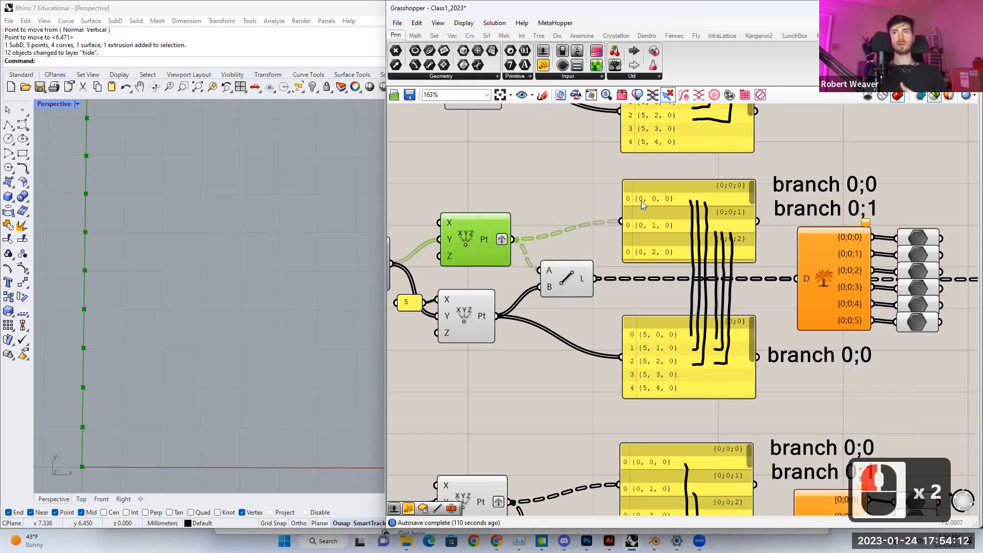
{"action": "right_click", "coordinate": [489, 238]}
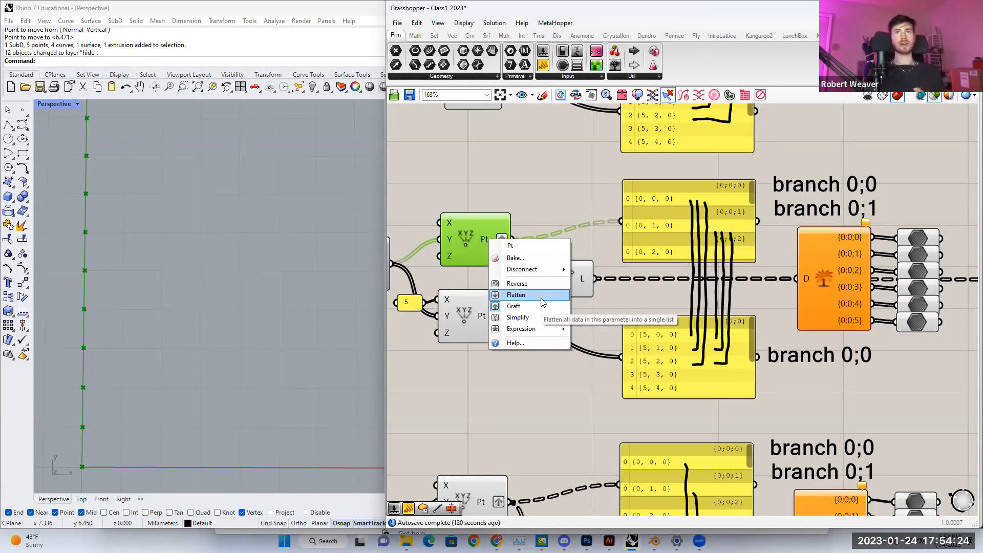
{"action": "left_click", "coordinate": [516, 295]}
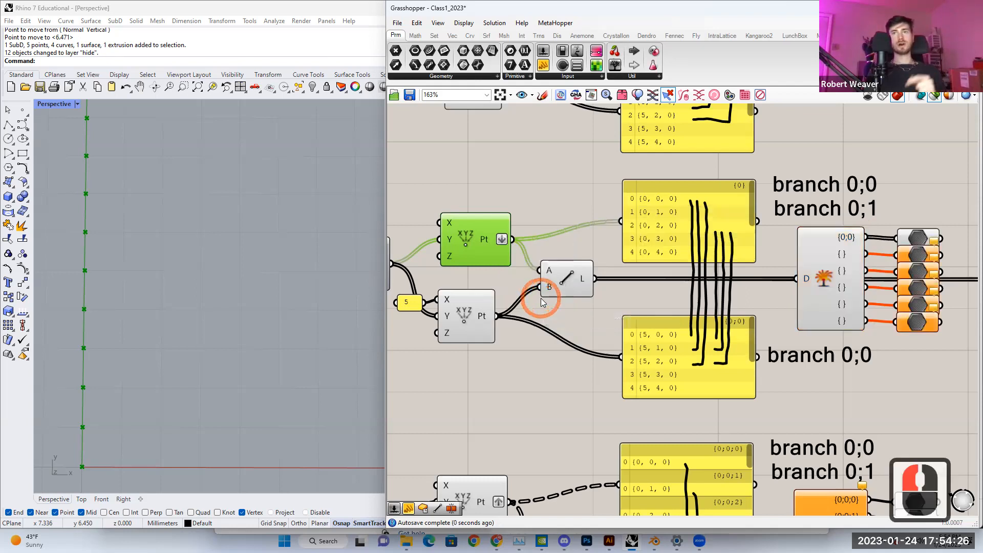
{"action": "left_click", "coordinate": [752, 207]}
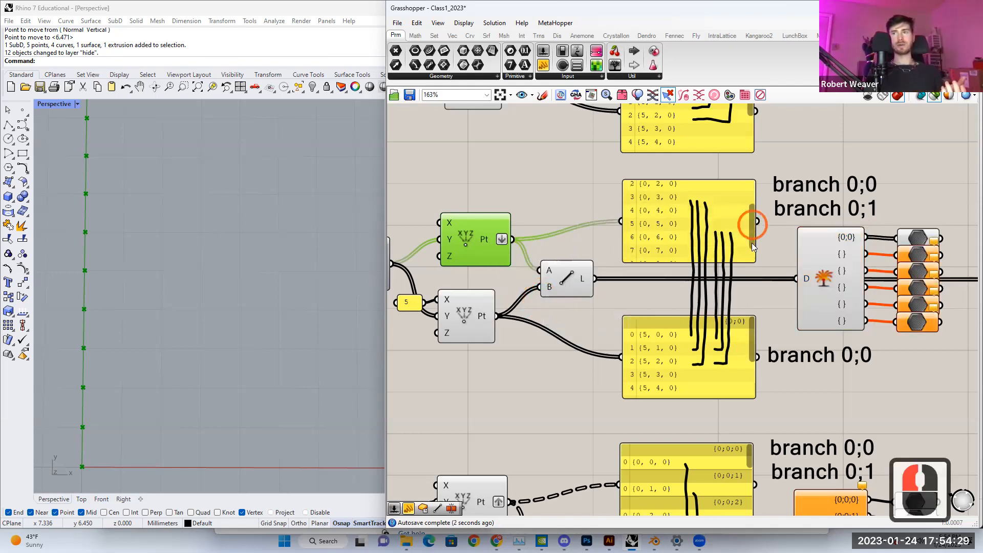
{"action": "left_click", "coordinate": [570, 278]}
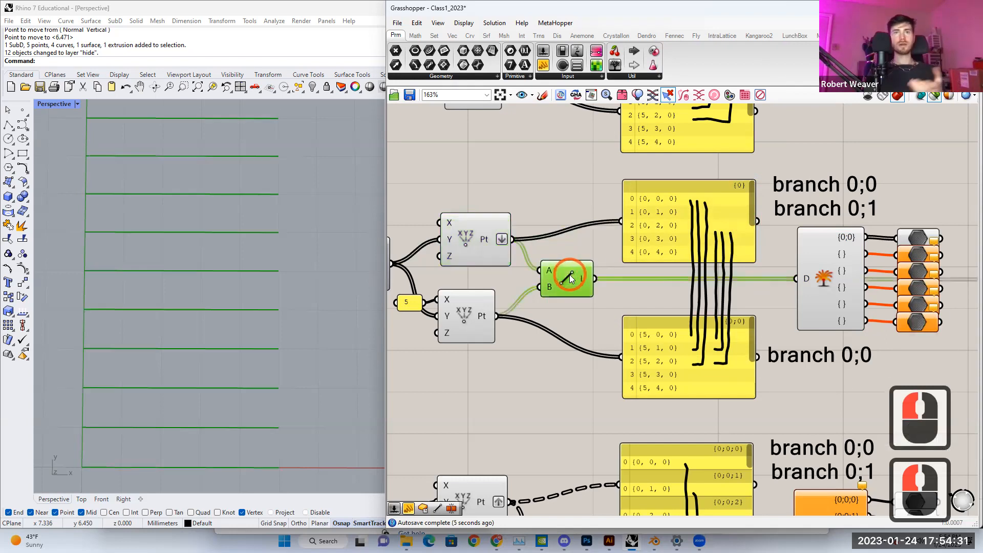
Step: Switch the third example's upper Construct Point Pt output back to Graft and review the branch paths in its panel
{"action": "right_click", "coordinate": [485, 242]}
{"action": "left_click", "coordinate": [517, 306]}
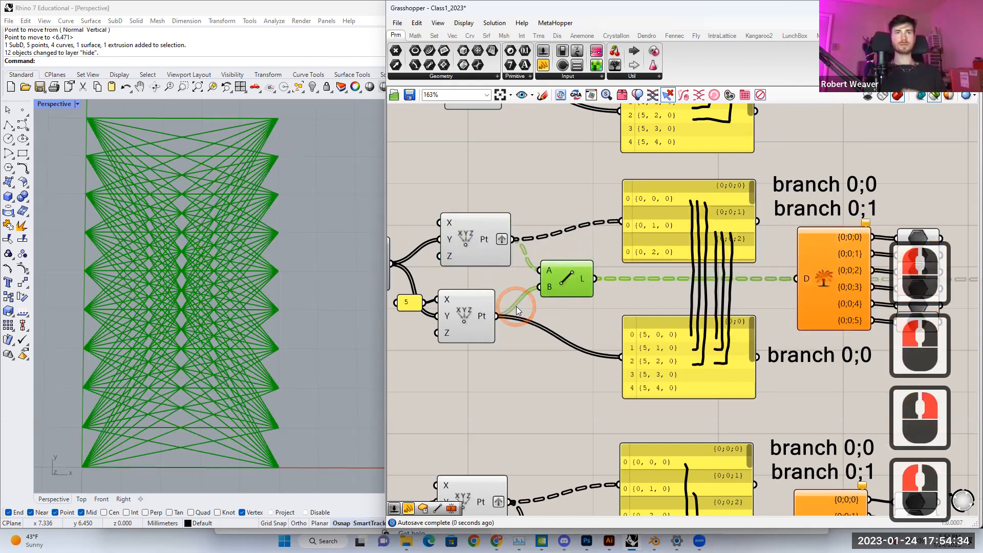
{"action": "scroll", "coordinate": [517, 297], "scroll_direction": "down", "scroll_amount": 1}
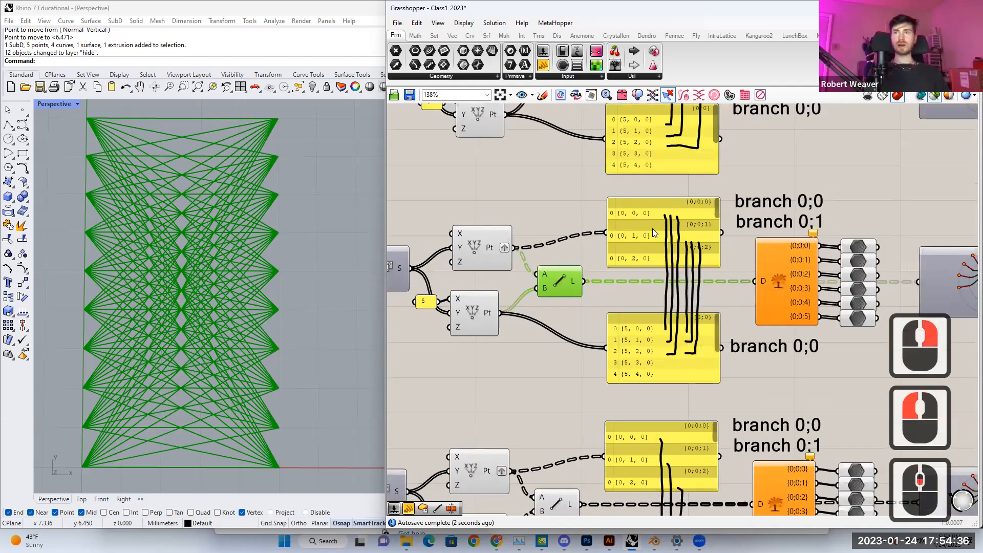
{"action": "left_click", "coordinate": [712, 187]}
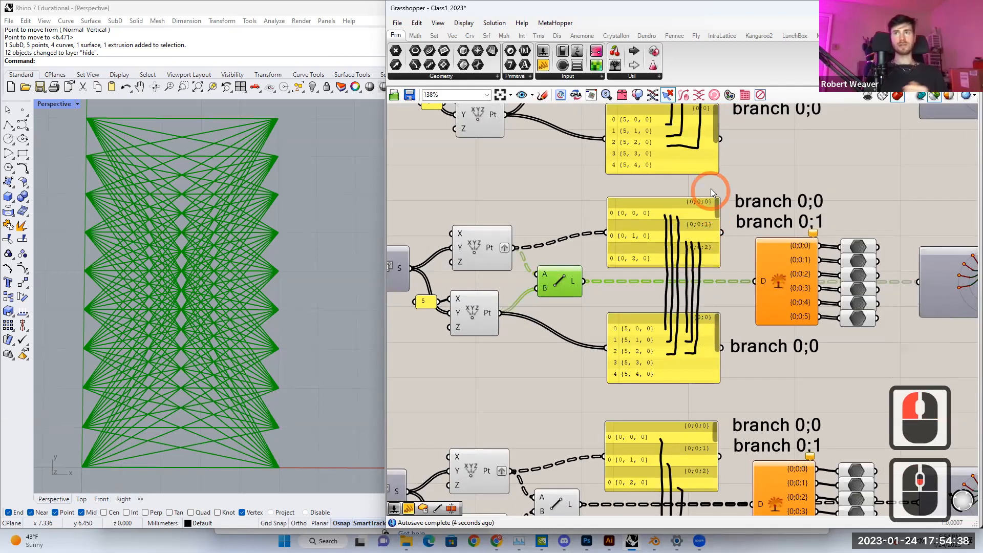
{"action": "left_click", "coordinate": [715, 291]}
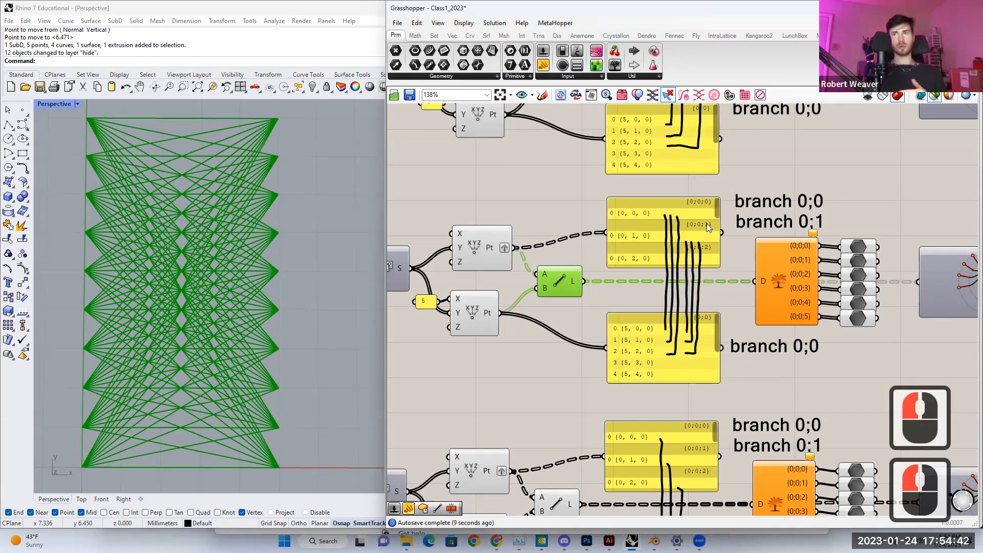
{"action": "left_click", "coordinate": [716, 206]}
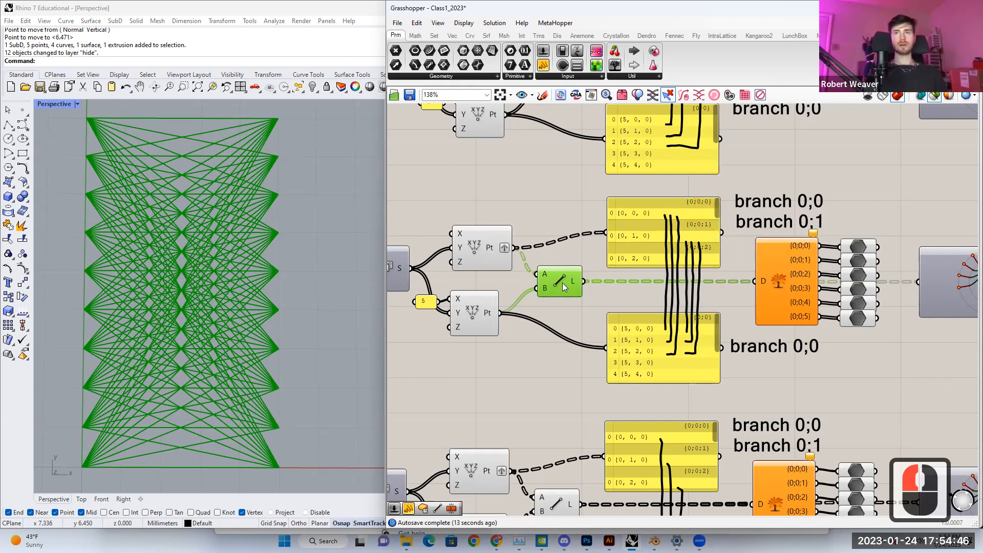
Step: Compare the Rhino previews of the fourth example's two grafted Construct Point components
{"action": "scroll", "coordinate": [564, 290], "scroll_direction": "down", "scroll_amount": 1}
{"action": "right_click_drag", "start_coordinate": [564, 313], "coordinate": [579, 273]}
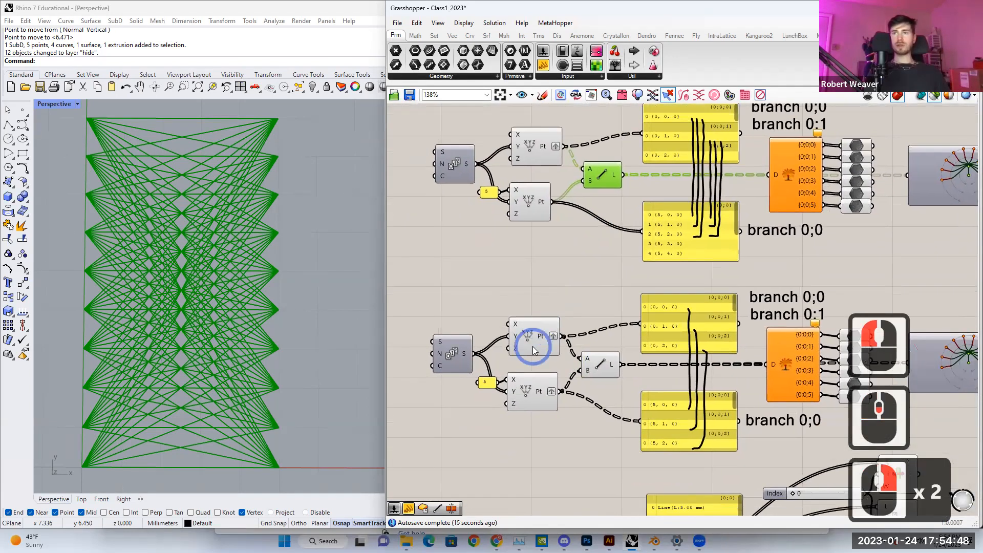
{"action": "scroll", "coordinate": [533, 346], "scroll_direction": "up", "scroll_amount": 2}
{"action": "right_click_drag", "start_coordinate": [534, 346], "coordinate": [548, 312]}
{"action": "left_click", "coordinate": [608, 340]}
{"action": "right_click_drag", "start_coordinate": [609, 340], "coordinate": [565, 342]}
{"action": "scroll", "coordinate": [568, 347], "scroll_direction": "down", "scroll_amount": 1}
{"action": "scroll", "coordinate": [545, 352], "scroll_direction": "up", "scroll_amount": 2}
{"action": "left_click", "coordinate": [515, 296]}
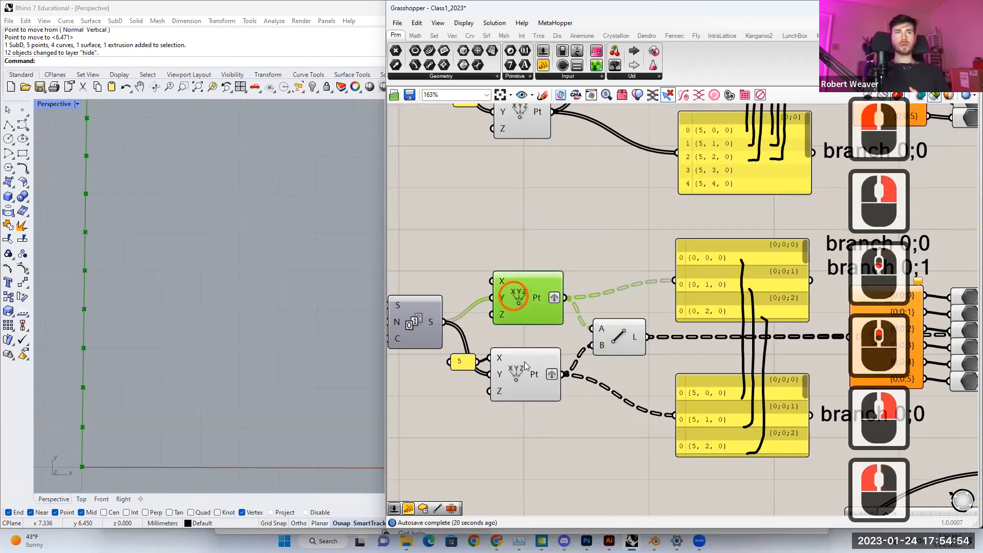
{"action": "left_click", "coordinate": [526, 369]}
{"action": "left_click", "coordinate": [523, 306]}
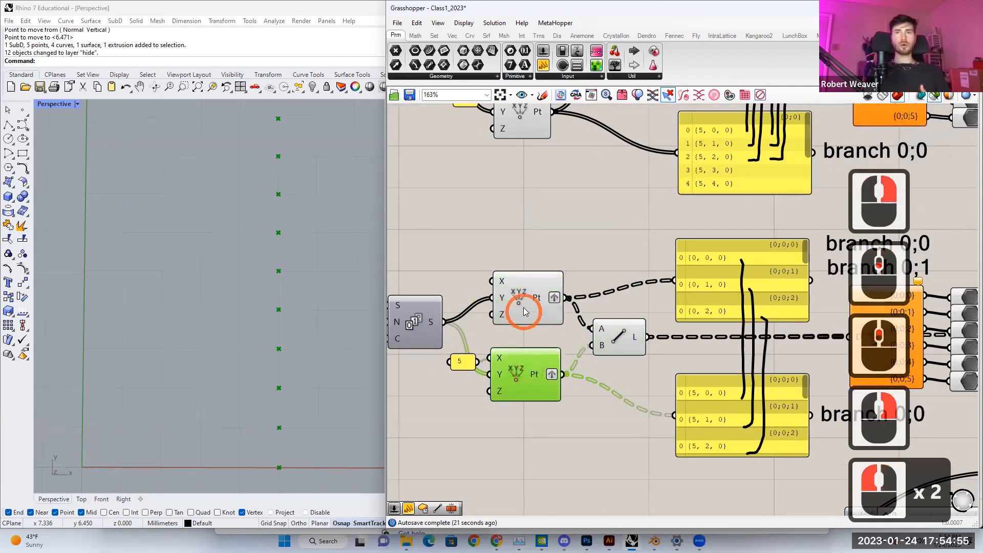
{"action": "left_click", "coordinate": [531, 357]}
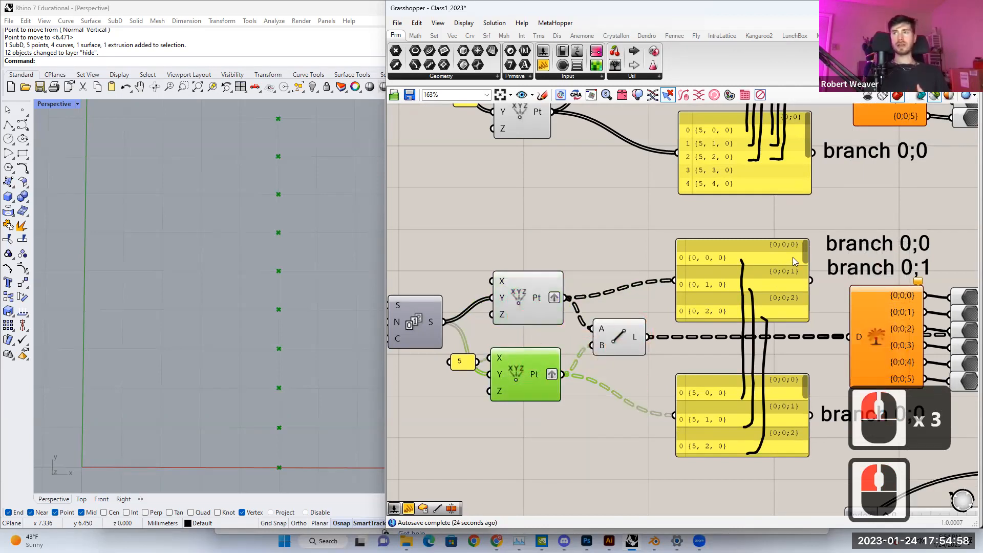
Step: Preview the fourth example's Line component and compare the matching branch paths in its two grafted point panels
{"action": "left_click", "coordinate": [805, 252]}
{"action": "left_click", "coordinate": [621, 341]}
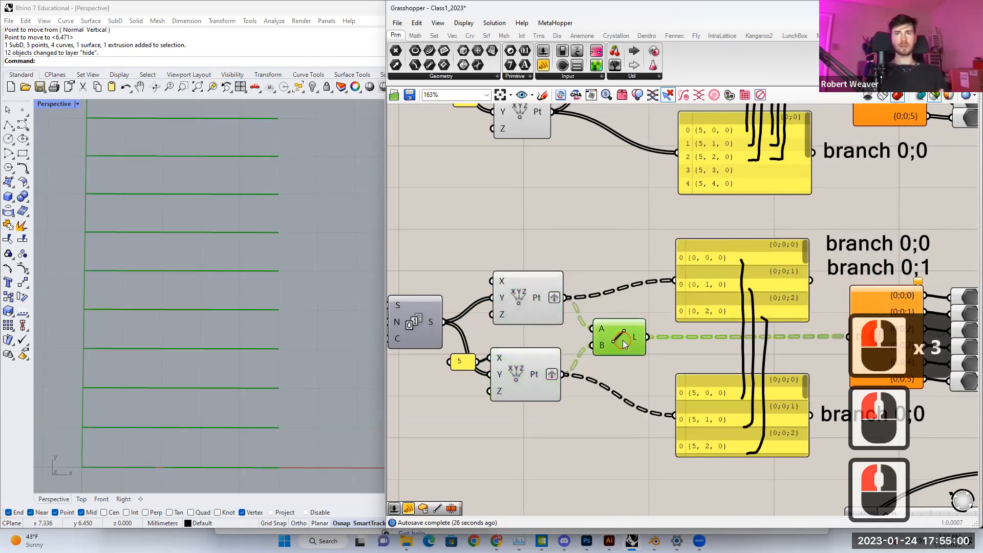
{"action": "left_click", "coordinate": [623, 340]}
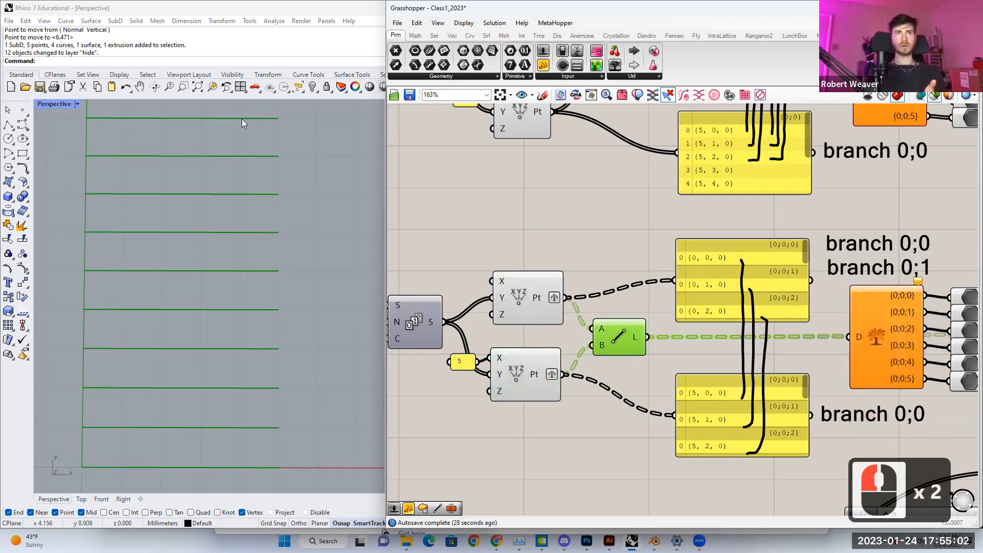
{"action": "right_click_drag", "start_coordinate": [551, 264], "coordinate": [477, 257]}
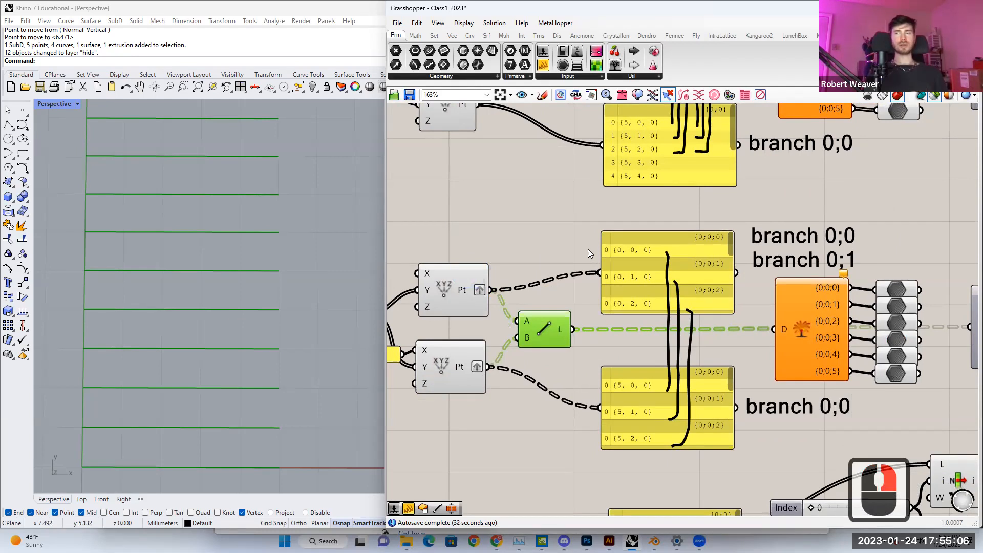
{"action": "right_click_drag", "start_coordinate": [661, 232], "coordinate": [643, 235]}
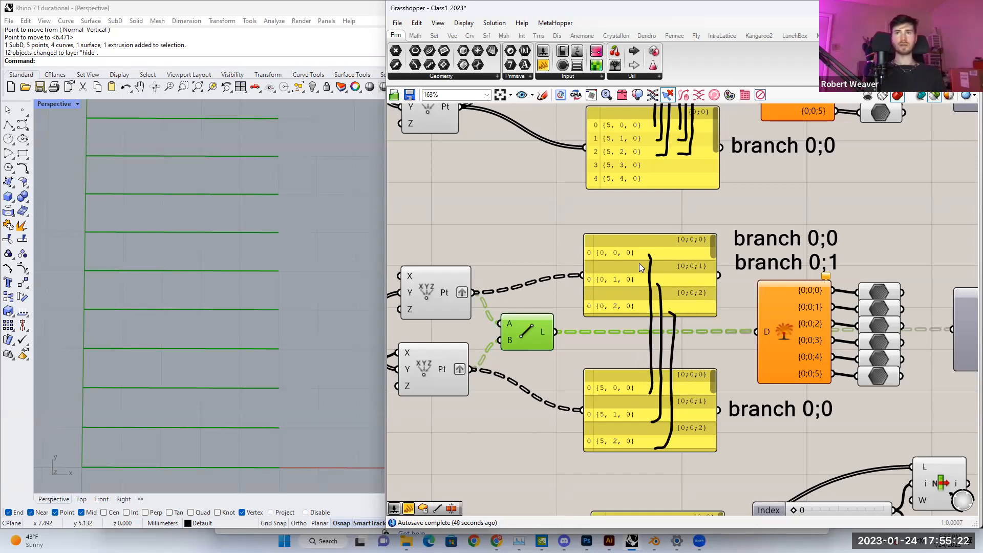
{"action": "left_click", "coordinate": [713, 243]}
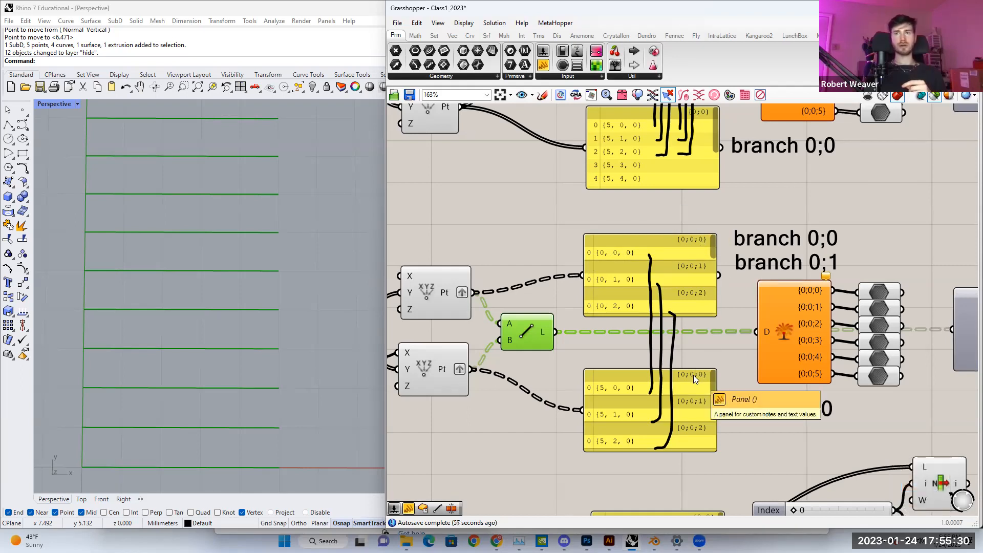
Step: Preview the line of each branch, {0;0;0} through {0;0;5}, from the fourth example's exploded tree one at a time
{"action": "scroll", "coordinate": [777, 314], "scroll_direction": "down", "scroll_amount": 2}
{"action": "right_click_drag", "start_coordinate": [777, 315], "coordinate": [736, 319]}
{"action": "left_click", "coordinate": [817, 297]}
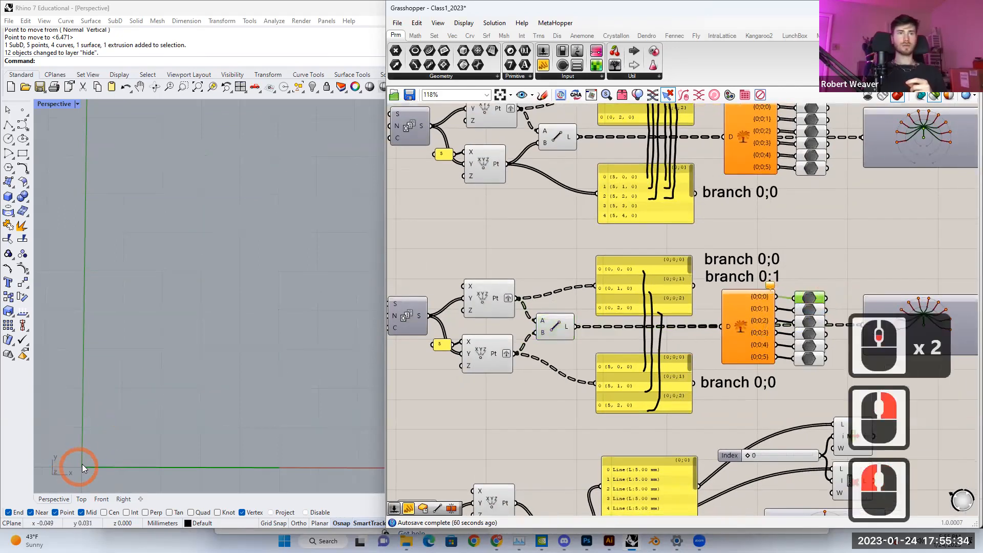
{"action": "left_click", "coordinate": [275, 468]}
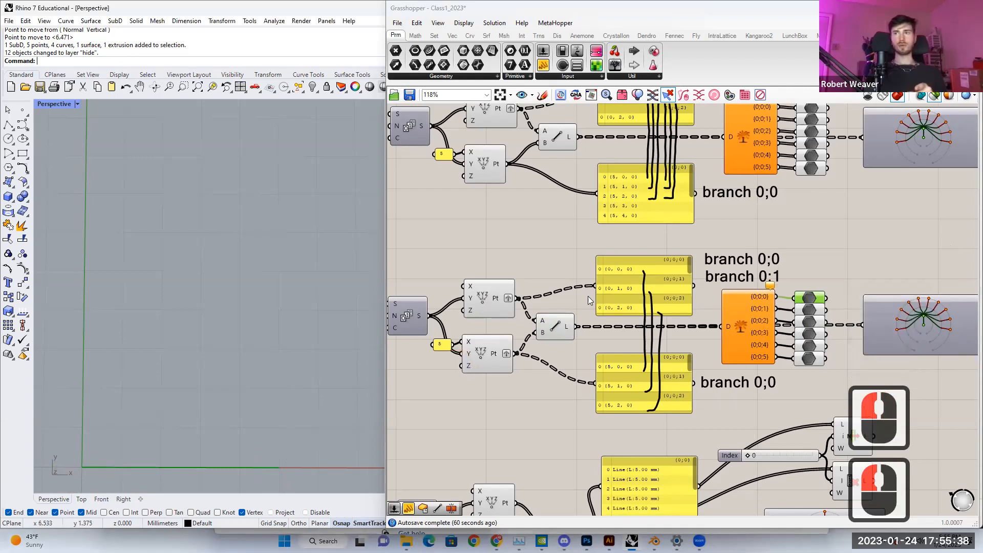
{"action": "left_click", "coordinate": [809, 309]}
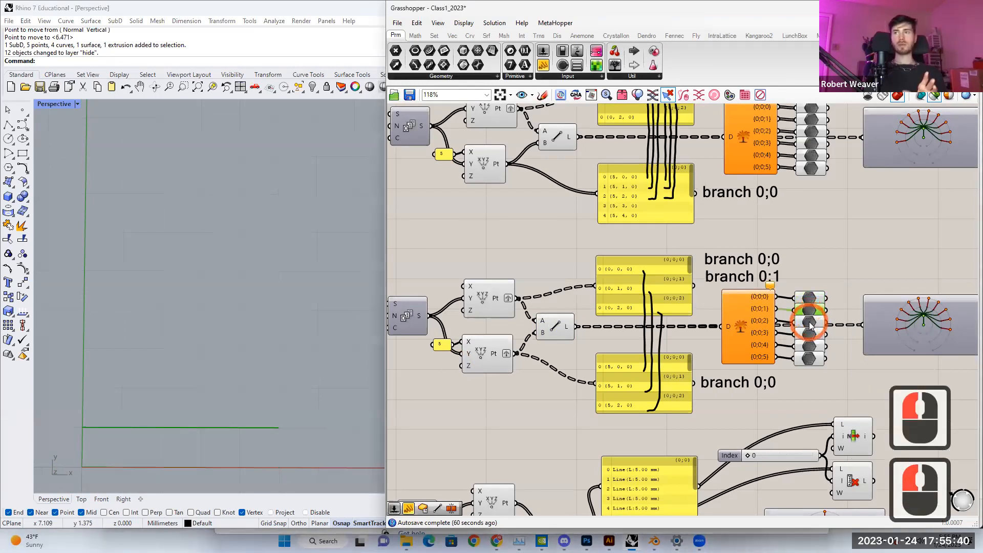
{"action": "left_click", "coordinate": [809, 321]}
{"action": "left_click", "coordinate": [809, 333]}
{"action": "left_click", "coordinate": [810, 346]}
{"action": "left_click", "coordinate": [810, 357]}
Step: Preview the fourth Line component's complete set of lines again alongside the branch pairing sketched over its panels
{"action": "left_click", "coordinate": [555, 326]}
{"action": "scroll", "coordinate": [631, 300], "scroll_direction": "up", "scroll_amount": 1}
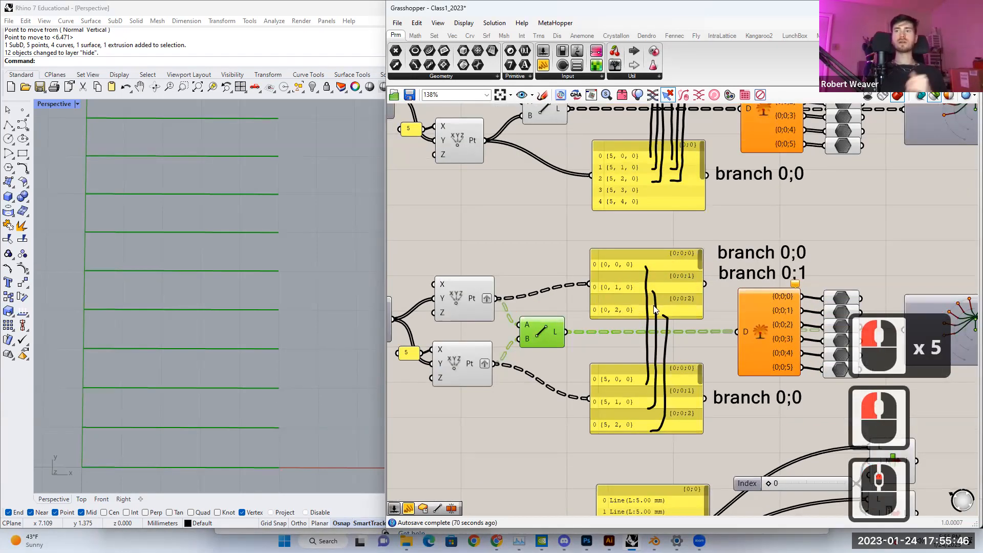
{"action": "scroll", "coordinate": [618, 313], "scroll_direction": "down", "scroll_amount": 1}
{"action": "scroll", "coordinate": [615, 310], "scroll_direction": "down", "scroll_amount": 2}
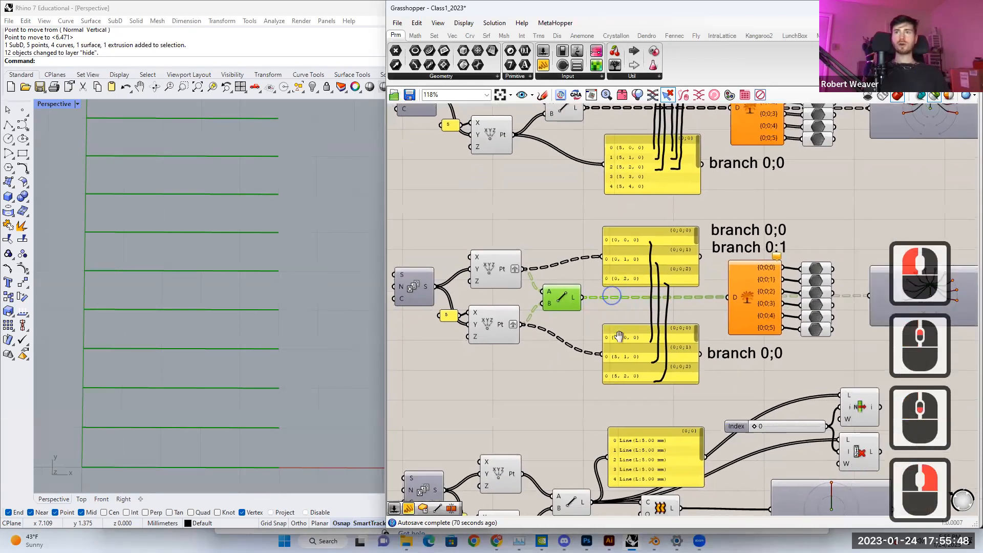
Step: Preview the Line component of the second example, whose two ungrafted point panels share branch 0;0
{"action": "scroll", "coordinate": [568, 347], "scroll_direction": "down", "scroll_amount": 2}
{"action": "right_click_drag", "start_coordinate": [577, 280], "coordinate": [576, 376]}
{"action": "scroll", "coordinate": [557, 211], "scroll_direction": "up", "scroll_amount": 3}
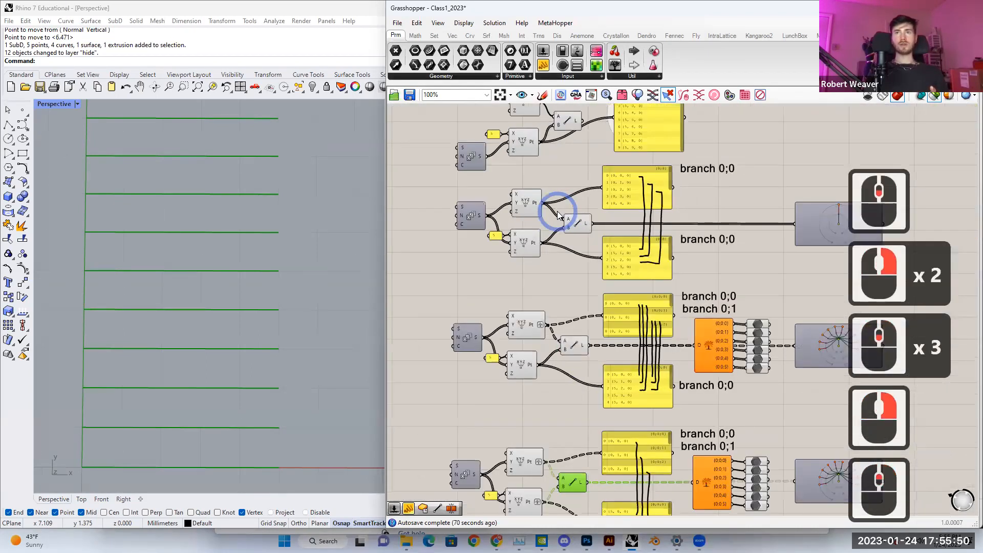
{"action": "double_click", "coordinate": [578, 225]}
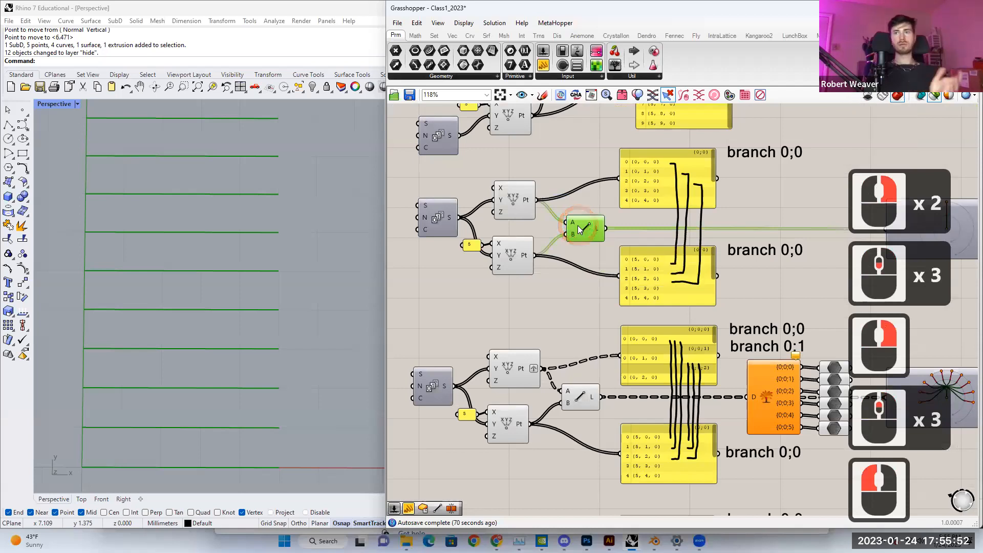
{"action": "scroll", "coordinate": [578, 227], "scroll_direction": "down", "scroll_amount": 2}
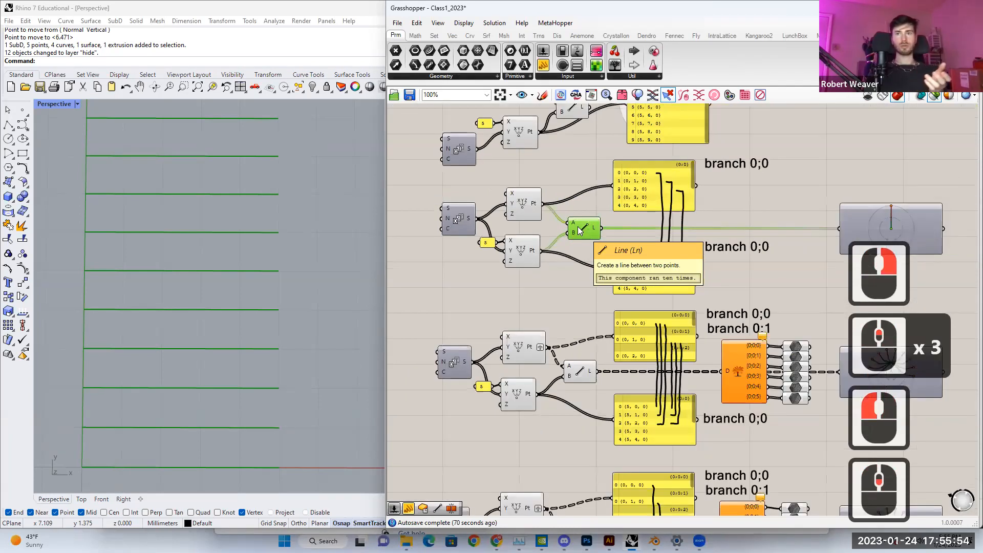
Step: Preview the fourth example's Line component for comparison and review how its grafted point branches are paired
{"action": "right_click_drag", "start_coordinate": [578, 237], "coordinate": [580, 222]}
{"action": "right_click_drag", "start_coordinate": [571, 272], "coordinate": [581, 233]}
{"action": "right_click_drag", "start_coordinate": [587, 316], "coordinate": [585, 235]}
{"action": "left_click", "coordinate": [579, 402]}
{"action": "right_click_drag", "start_coordinate": [582, 371], "coordinate": [594, 332]}
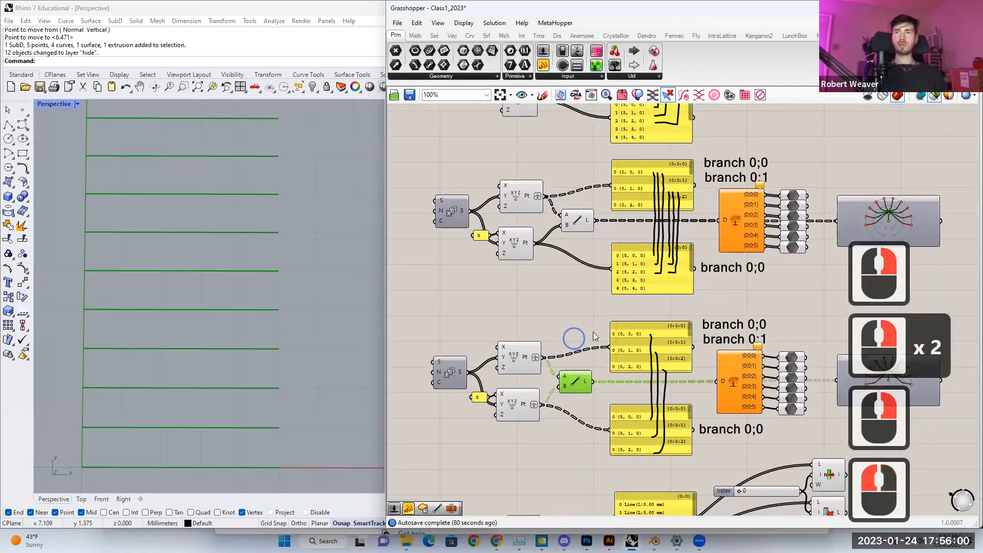
{"action": "scroll", "coordinate": [610, 354], "scroll_direction": "up", "scroll_amount": 2}
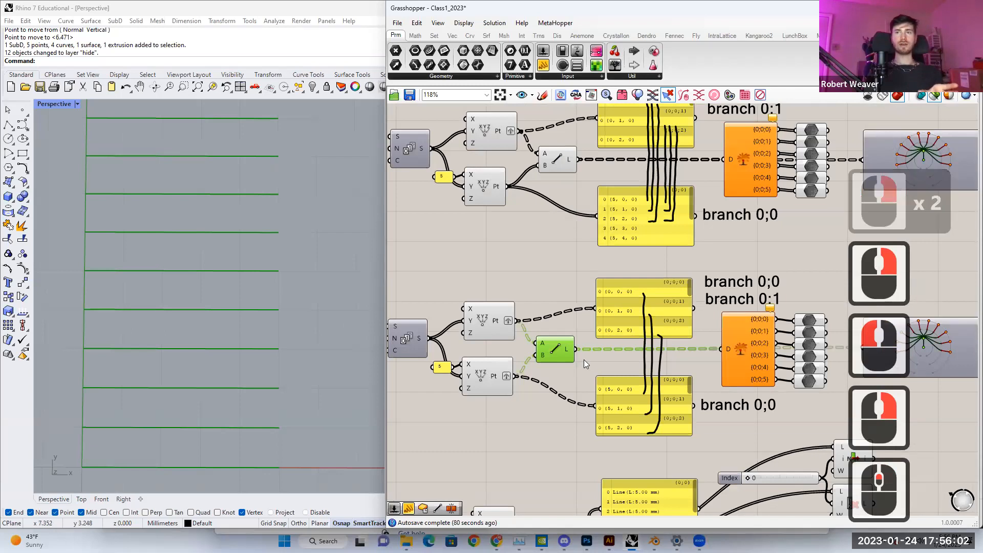
{"action": "scroll", "coordinate": [588, 351], "scroll_direction": "up", "scroll_amount": 2}
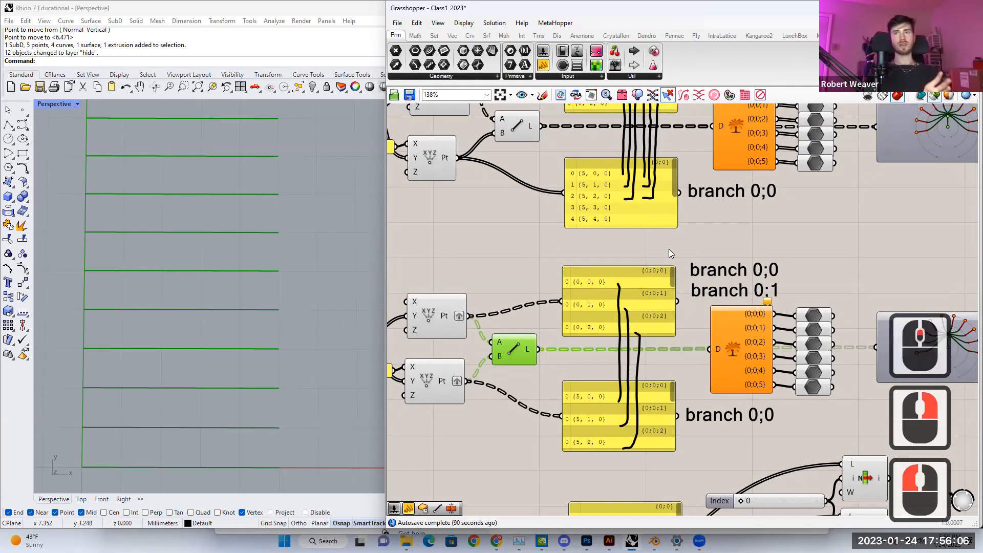
Step: Preview the ungrafted loft example's Line component along with its List Item and Cull Index components at index 0
{"action": "scroll", "coordinate": [670, 264], "scroll_direction": "down", "scroll_amount": 2}
{"action": "right_click_drag", "start_coordinate": [565, 368], "coordinate": [618, 291]}
{"action": "right_click_drag", "start_coordinate": [608, 341], "coordinate": [586, 285]}
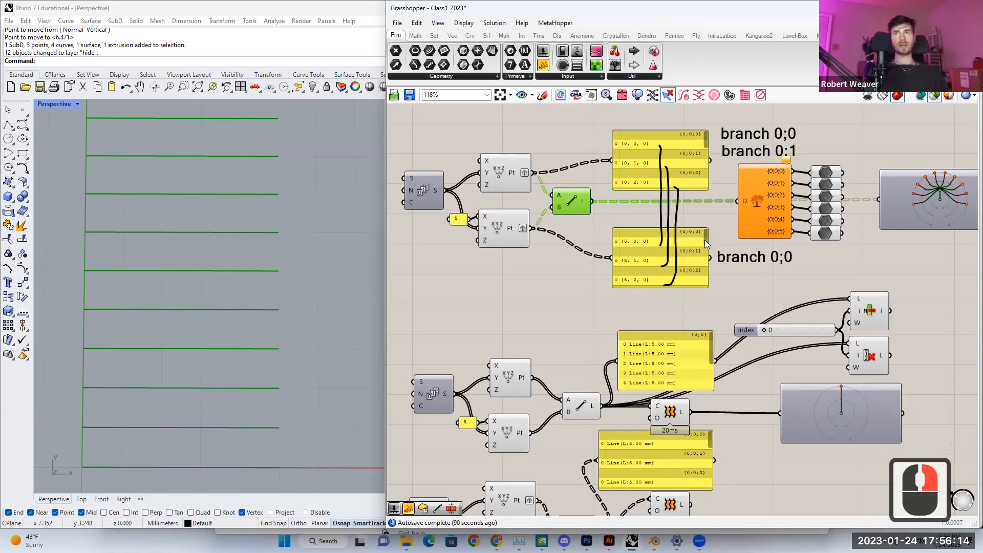
{"action": "right_click_drag", "start_coordinate": [615, 311], "coordinate": [619, 278]}
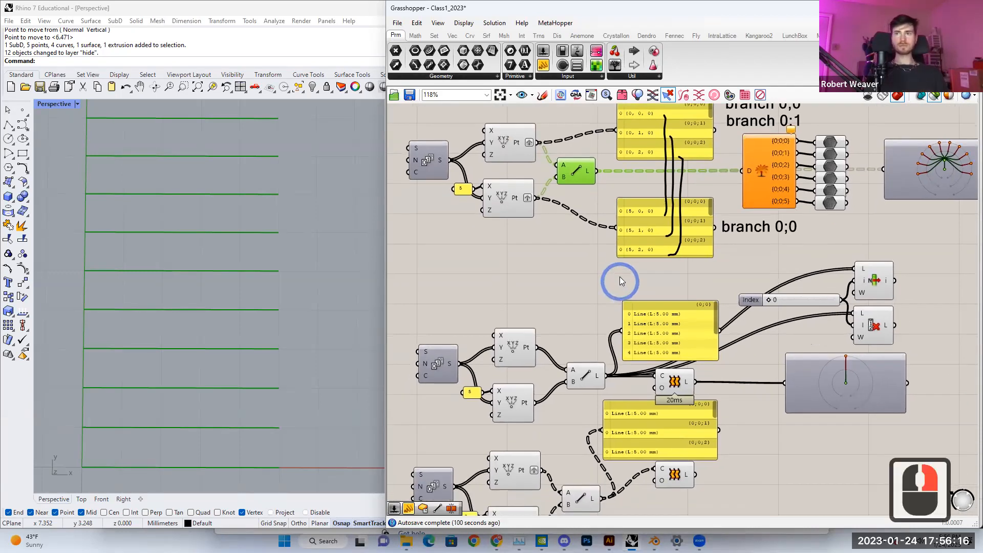
{"action": "right_click_drag", "start_coordinate": [584, 348], "coordinate": [571, 311]}
{"action": "left_click", "coordinate": [574, 352]}
{"action": "scroll", "coordinate": [573, 315], "scroll_direction": "down", "scroll_amount": 2}
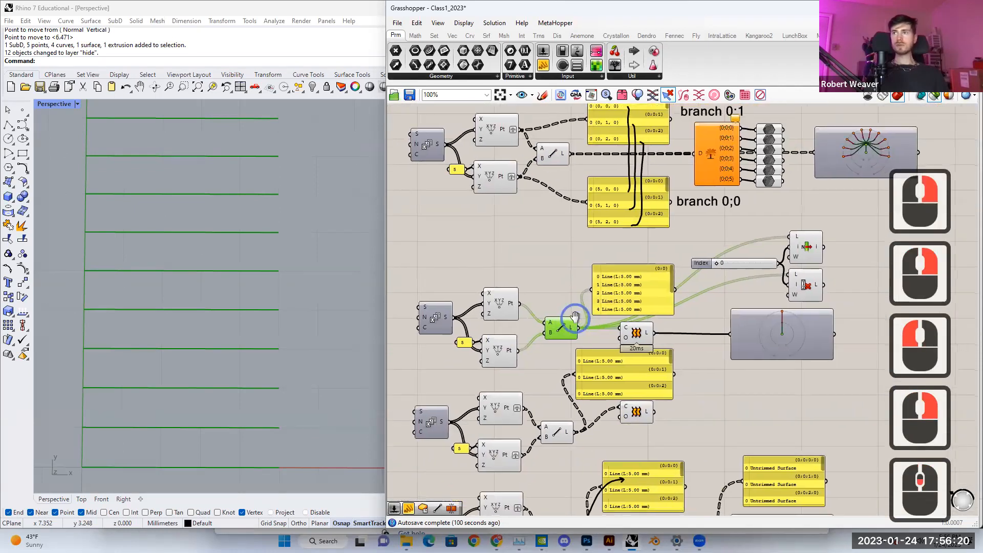
{"action": "left_click", "coordinate": [809, 247]}
{"action": "left_click", "coordinate": [808, 280]}
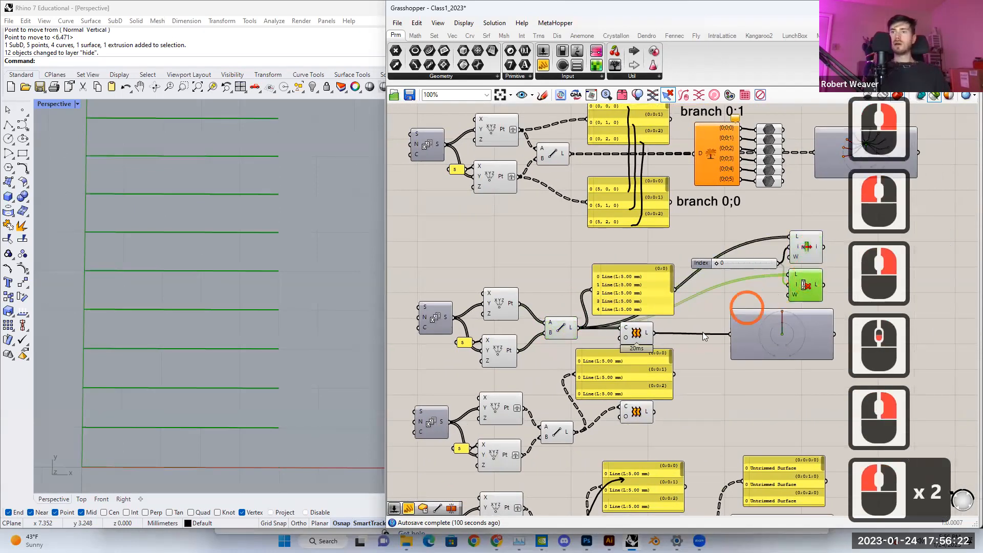
Step: Compare the Loft surface made from the ungrafted lines with its Line preview and single-branch list panel
{"action": "right_click_drag", "start_coordinate": [634, 400], "coordinate": [636, 362]}
{"action": "left_click", "coordinate": [637, 299]}
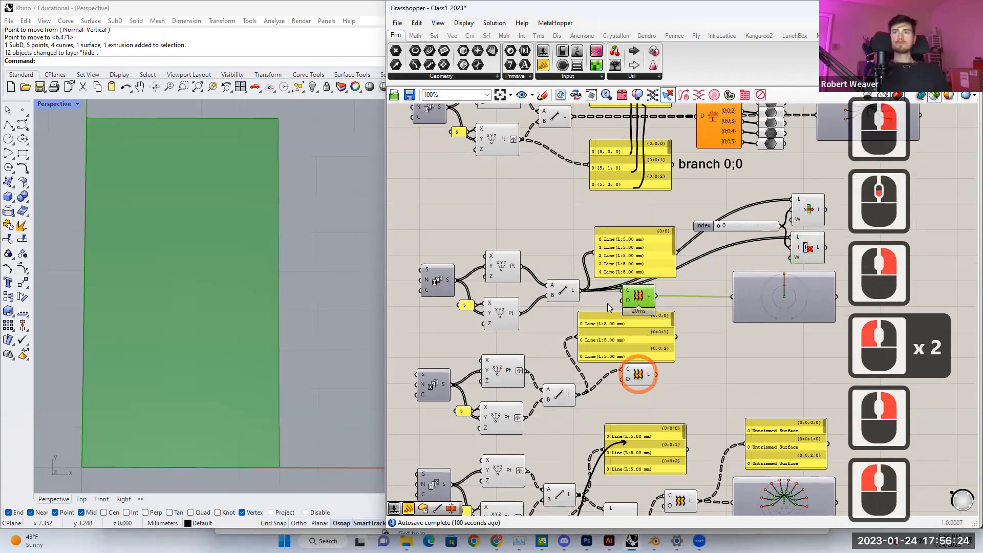
{"action": "scroll", "coordinate": [608, 303], "scroll_direction": "up", "scroll_amount": 2}
{"action": "right_click_drag", "start_coordinate": [591, 311], "coordinate": [648, 285]}
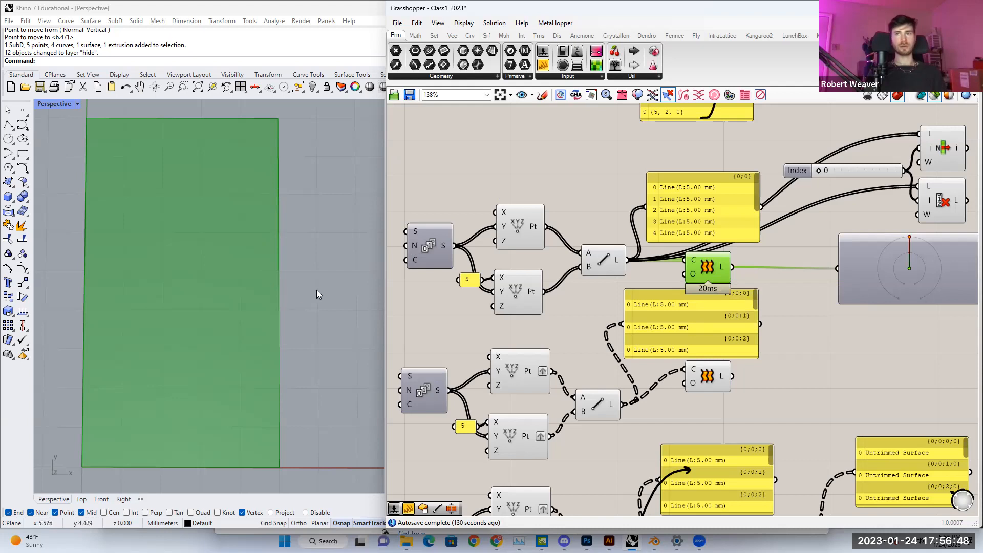
{"action": "left_click", "coordinate": [594, 265]}
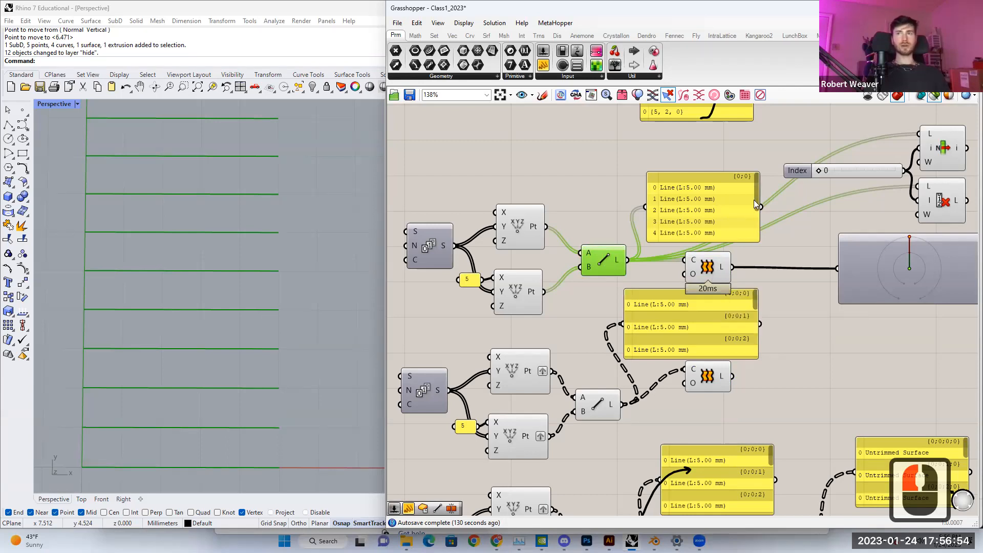
{"action": "mouse_move", "coordinate": [756, 199]}
{"action": "left_mouse_down"}
{"action": "mouse_move", "coordinate": [757, 241]}
{"action": "mouse_move", "coordinate": [758, 185]}
{"action": "left_mouse_up"}
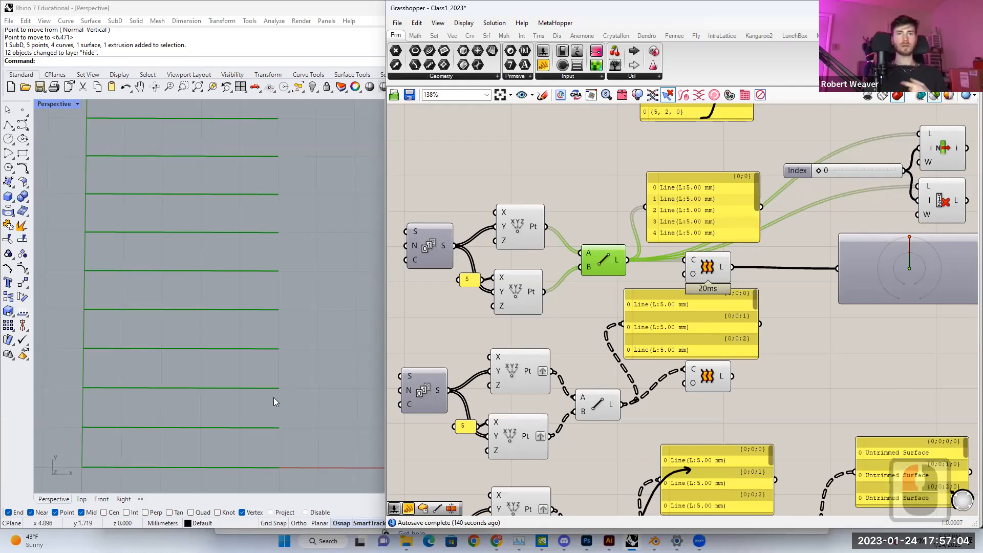
{"action": "left_click", "coordinate": [708, 266]}
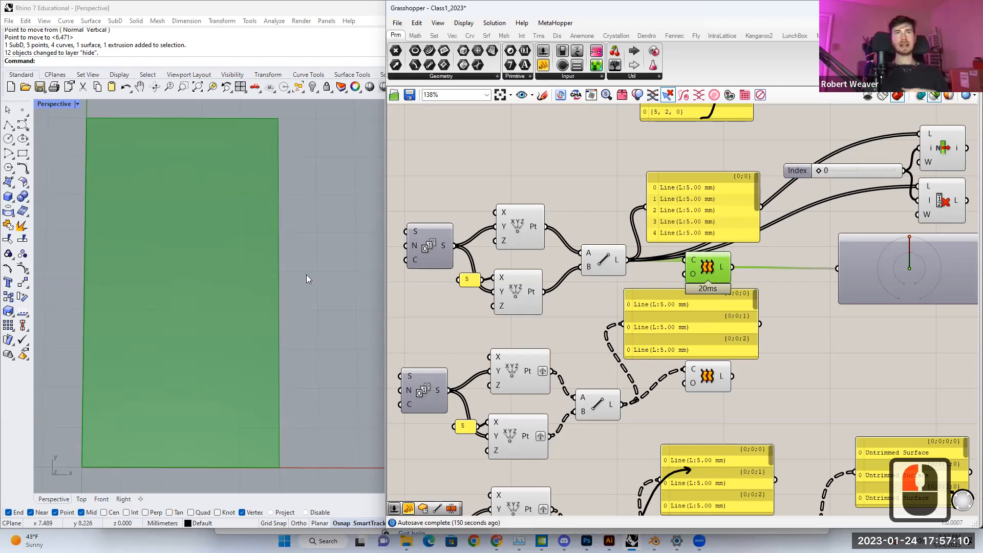
Step: Preview the ungrafted line list through Cull Index and List Item, followed by its Loft surface
{"action": "right_click_drag", "start_coordinate": [581, 228], "coordinate": [417, 234]}
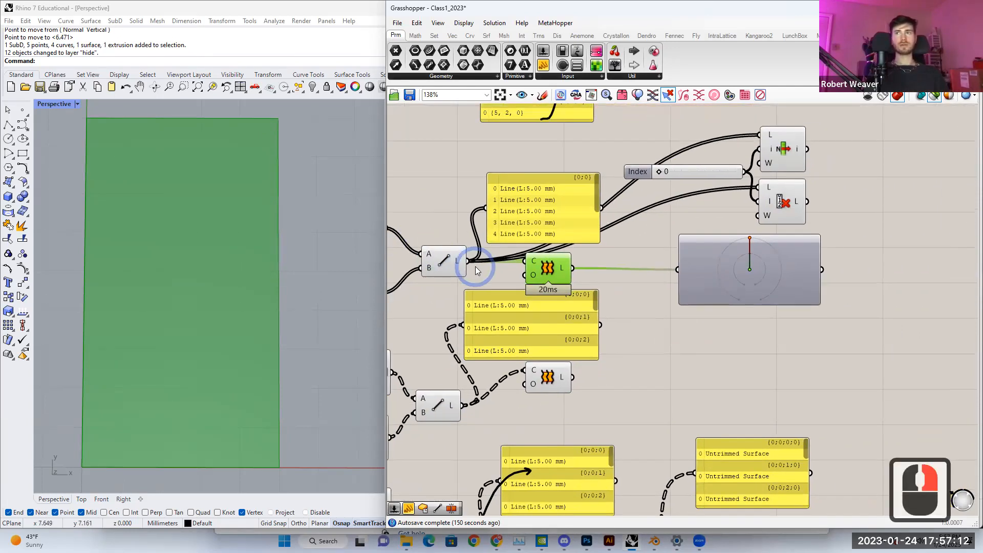
{"action": "left_click", "coordinate": [789, 200]}
{"action": "left_click", "coordinate": [779, 149]}
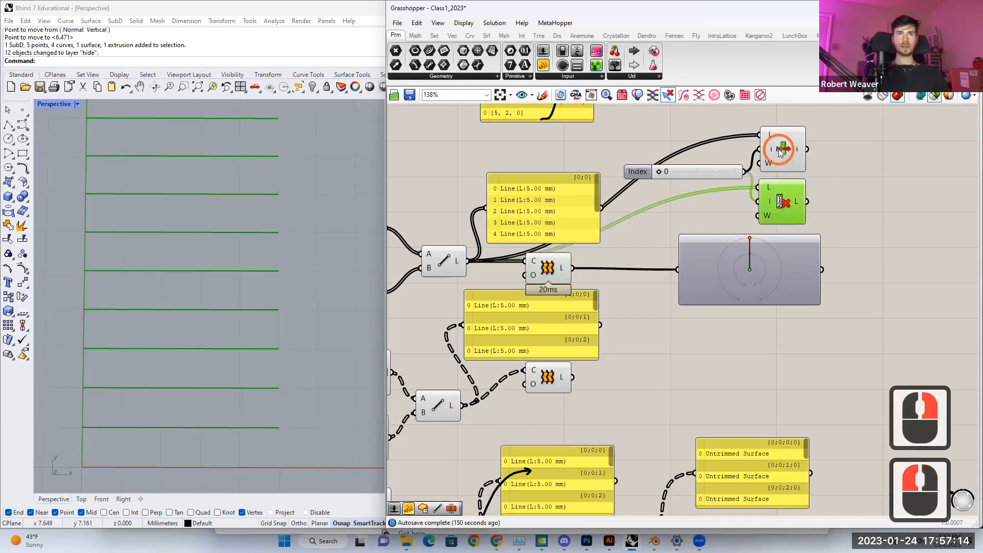
{"action": "left_click", "coordinate": [545, 272]}
Step: Preview the grafted example's Loft component and compare the Line previews of the grafted and ungrafted examples
{"action": "right_click_drag", "start_coordinate": [584, 281], "coordinate": [675, 268]}
{"action": "right_click_drag", "start_coordinate": [606, 321], "coordinate": [629, 292]}
{"action": "left_click", "coordinate": [666, 336]}
{"action": "right_click_drag", "start_coordinate": [644, 344], "coordinate": [690, 335]}
{"action": "scroll", "coordinate": [726, 325], "scroll_direction": "up", "scroll_amount": 1}
{"action": "left_click", "coordinate": [602, 361]}
{"action": "left_click", "coordinate": [598, 195]}
{"action": "left_click", "coordinate": [605, 353]}
{"action": "left_click", "coordinate": [607, 181]}
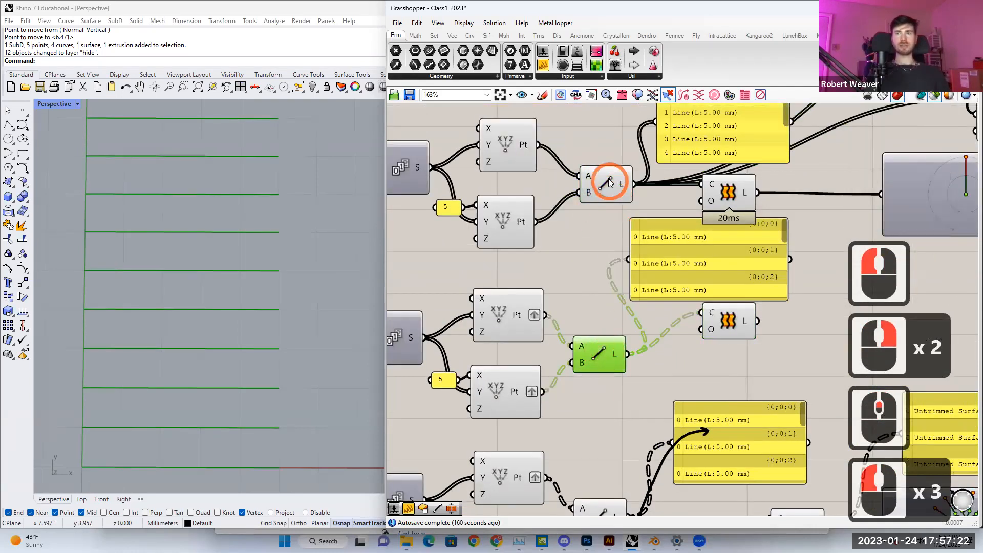
{"action": "left_click", "coordinate": [598, 344]}
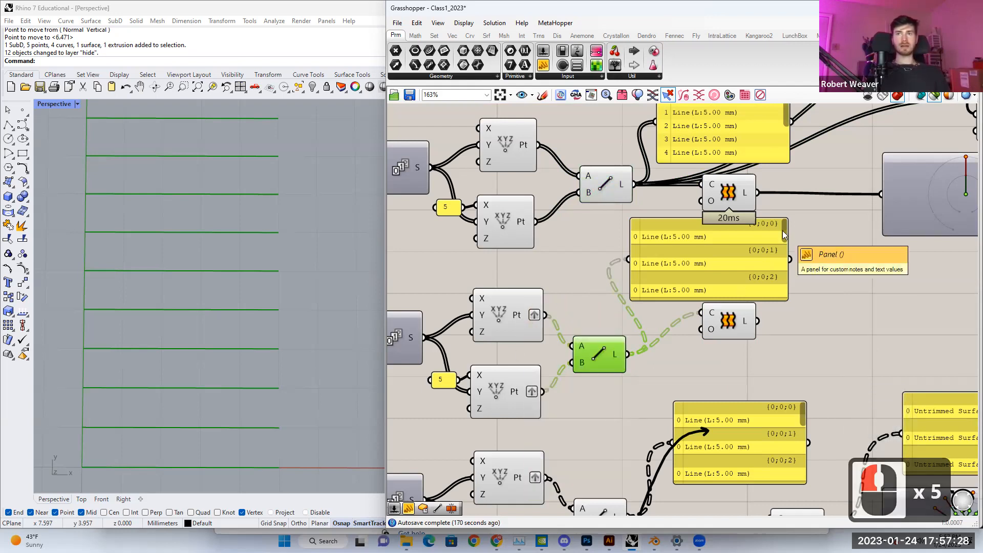
Step: Revisit the fourth example's Line component and review the branch pairing sketched over its grafted point panels
{"action": "scroll", "coordinate": [655, 251], "scroll_direction": "down", "scroll_amount": 2}
{"action": "scroll", "coordinate": [655, 251], "scroll_direction": "down", "scroll_amount": 1}
{"action": "right_click_drag", "start_coordinate": [653, 189], "coordinate": [620, 432]}
{"action": "scroll", "coordinate": [655, 294], "scroll_direction": "up", "scroll_amount": 3}
{"action": "left_click", "coordinate": [529, 281]}
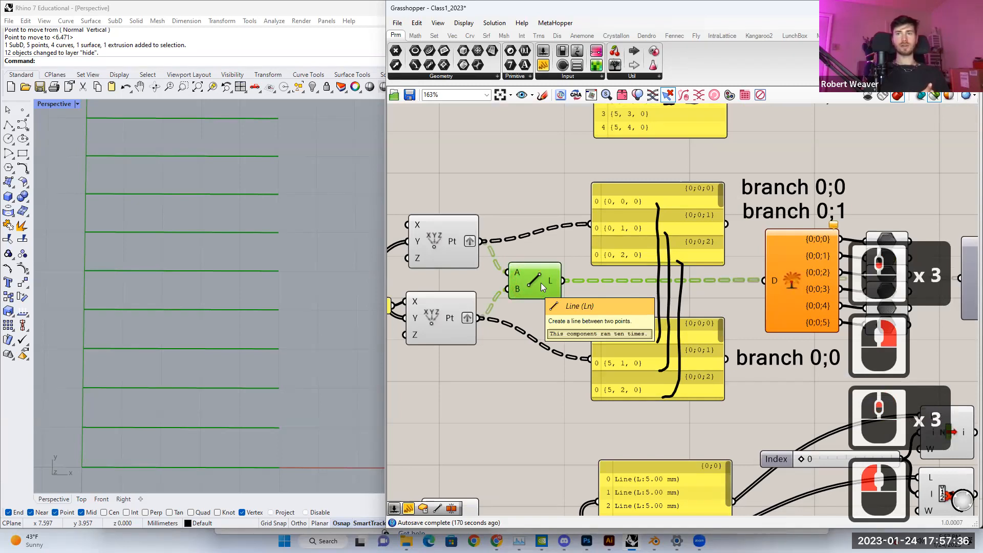
{"action": "scroll", "coordinate": [541, 283], "scroll_direction": "down", "scroll_amount": 3}
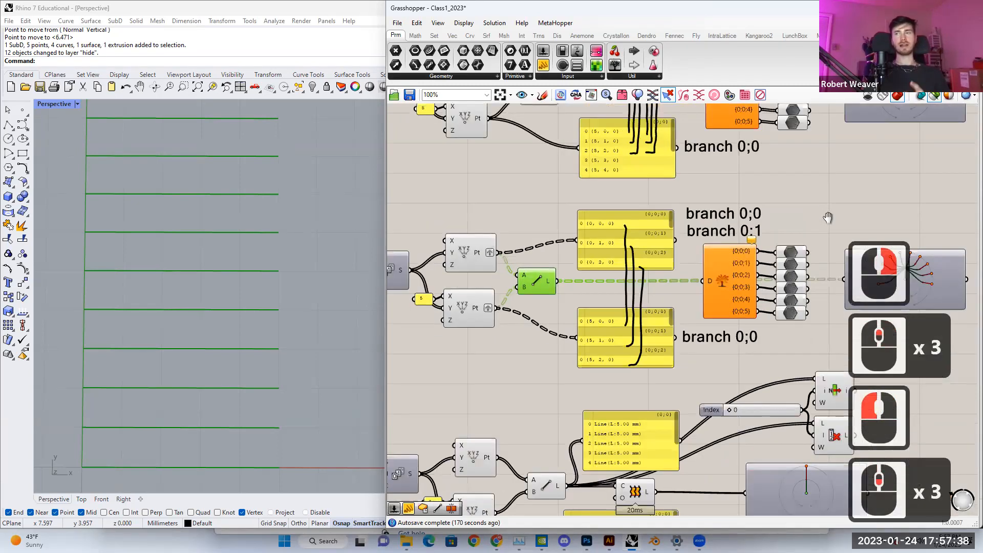
Step: Move the Loft component fed by the grafted lines slightly down, beside the grafted Line component's output
{"action": "right_click_drag", "start_coordinate": [827, 400], "coordinate": [827, 240]}
{"action": "scroll", "coordinate": [567, 461], "scroll_direction": "up", "scroll_amount": 4}
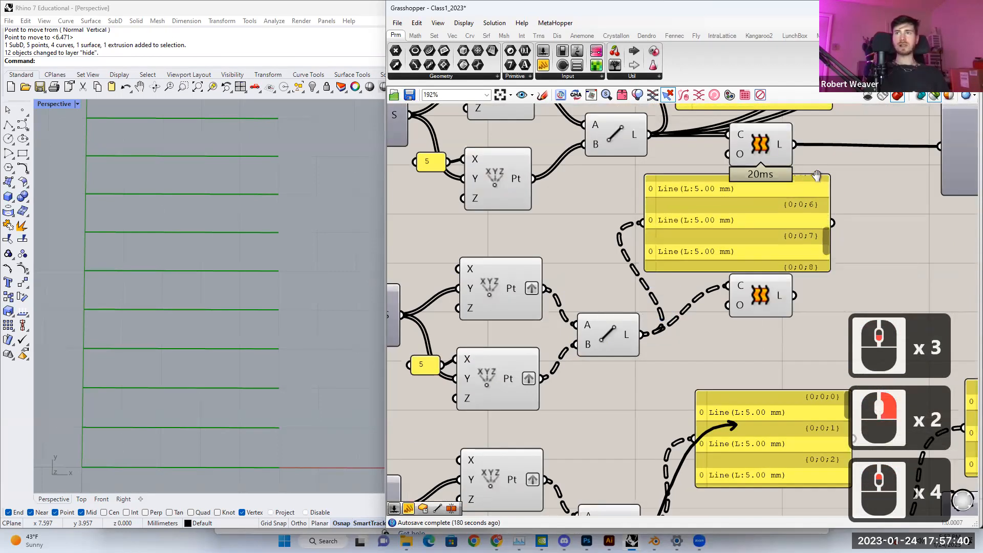
{"action": "right_click_drag", "start_coordinate": [795, 204], "coordinate": [685, 240]}
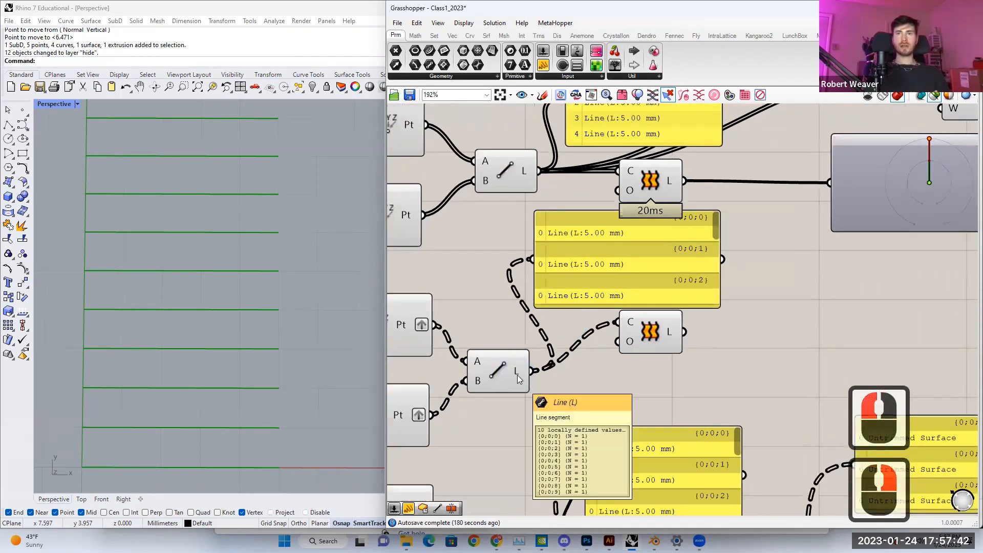
{"action": "left_click_drag", "start_coordinate": [652, 333], "coordinate": [636, 378]}
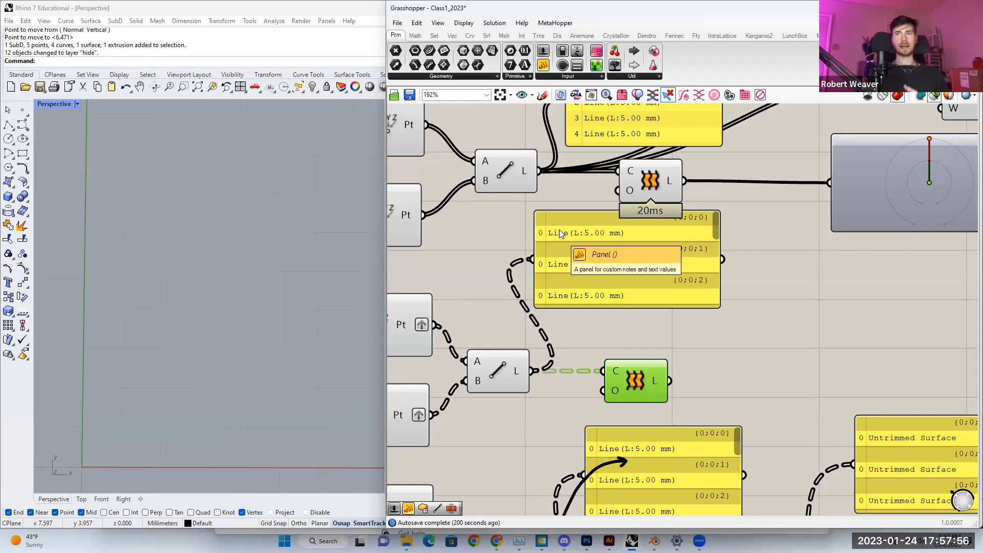
Step: Compare the grafted line panel's branches with the Loft component's output tree and its Rhino preview
{"action": "right_click_drag", "start_coordinate": [604, 247], "coordinate": [647, 246]}
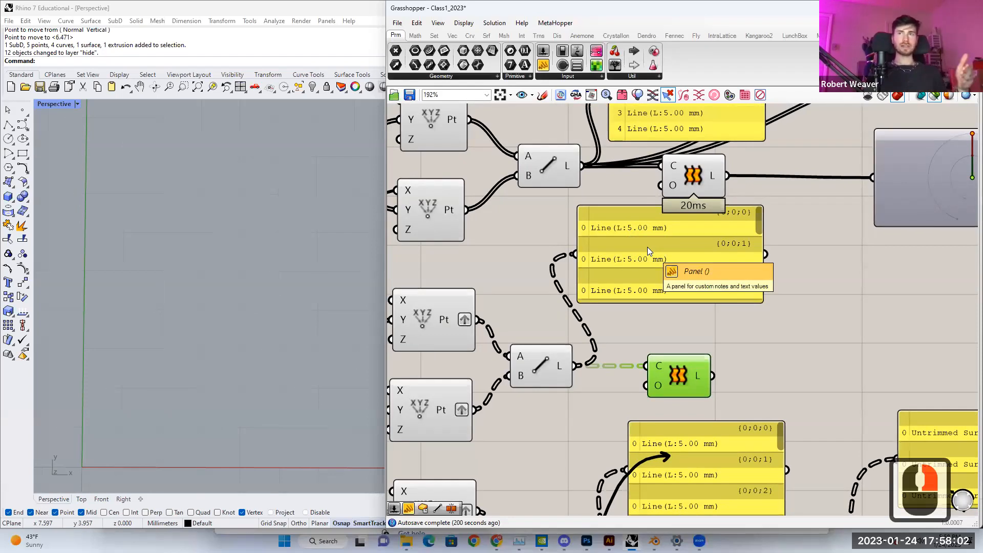
{"action": "right_click_drag", "start_coordinate": [644, 318], "coordinate": [660, 308]}
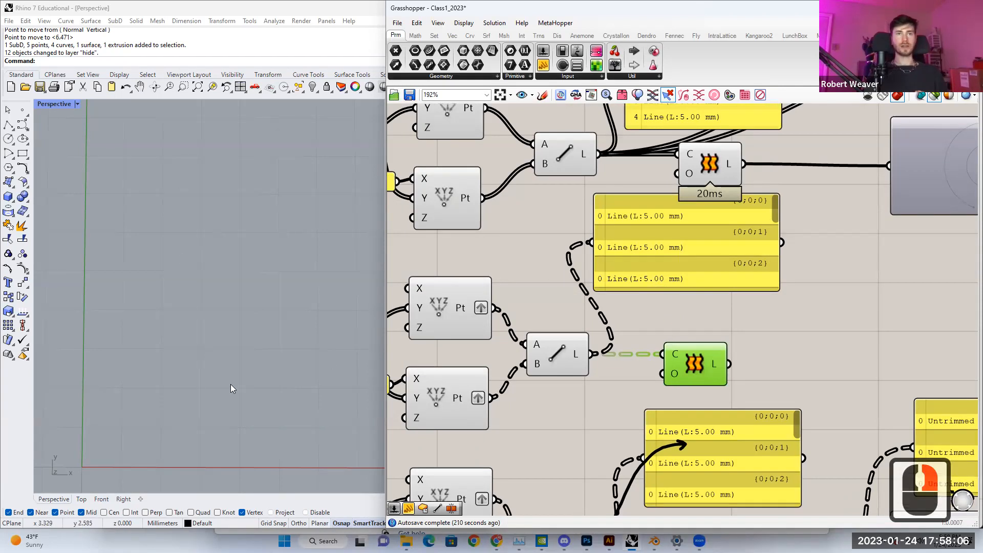
{"action": "mouse_move", "coordinate": [710, 360]}
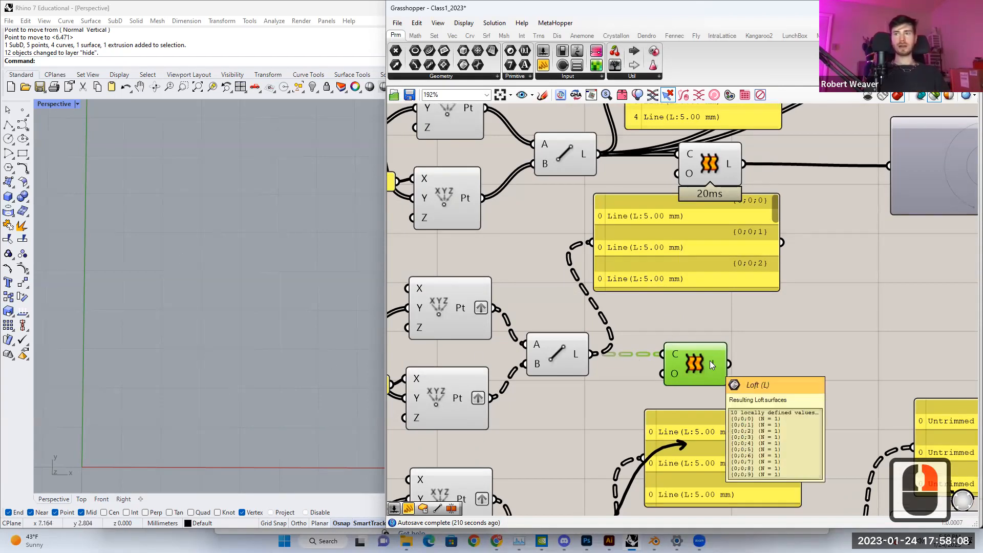
{"action": "right_click_drag", "start_coordinate": [567, 355], "coordinate": [502, 343]}
{"action": "scroll", "coordinate": [574, 333], "scroll_direction": "down", "scroll_amount": 4}
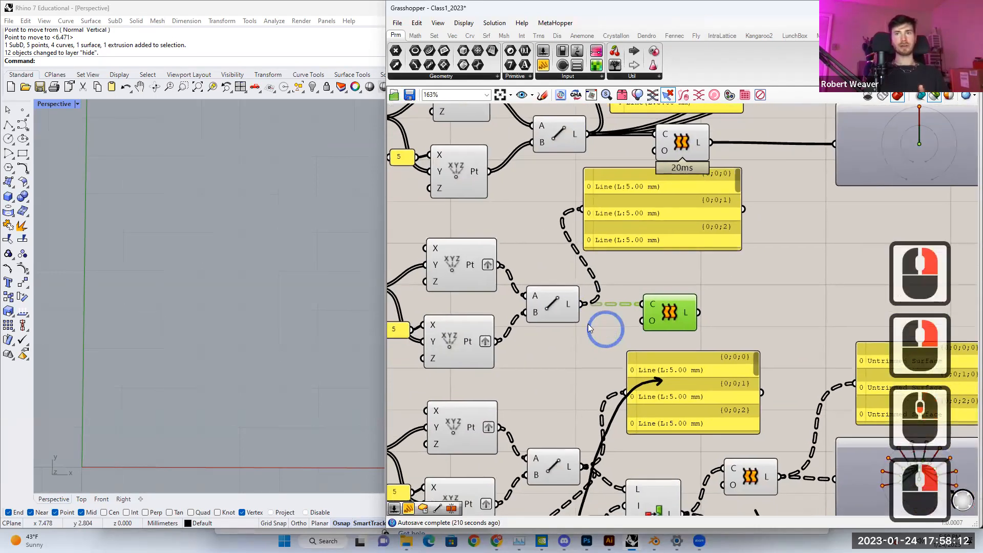
Step: Preview the Loft strips of the next example, which combines original and moved lines through Insert Items
{"action": "right_click_drag", "start_coordinate": [574, 360], "coordinate": [607, 282]}
{"action": "right_click_drag", "start_coordinate": [598, 333], "coordinate": [583, 282]}
{"action": "left_click", "coordinate": [766, 325]}
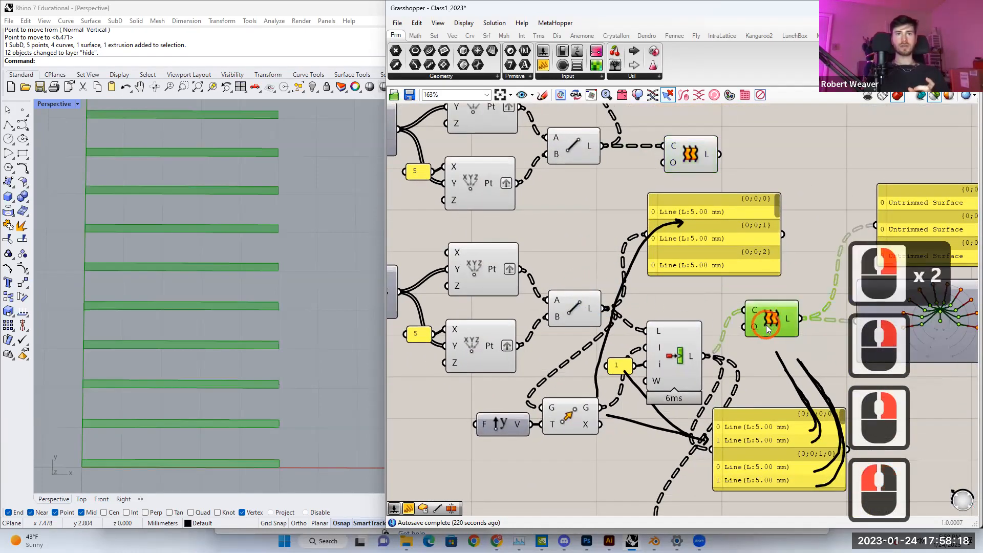
{"action": "right_click_drag", "start_coordinate": [733, 310], "coordinate": [677, 316]}
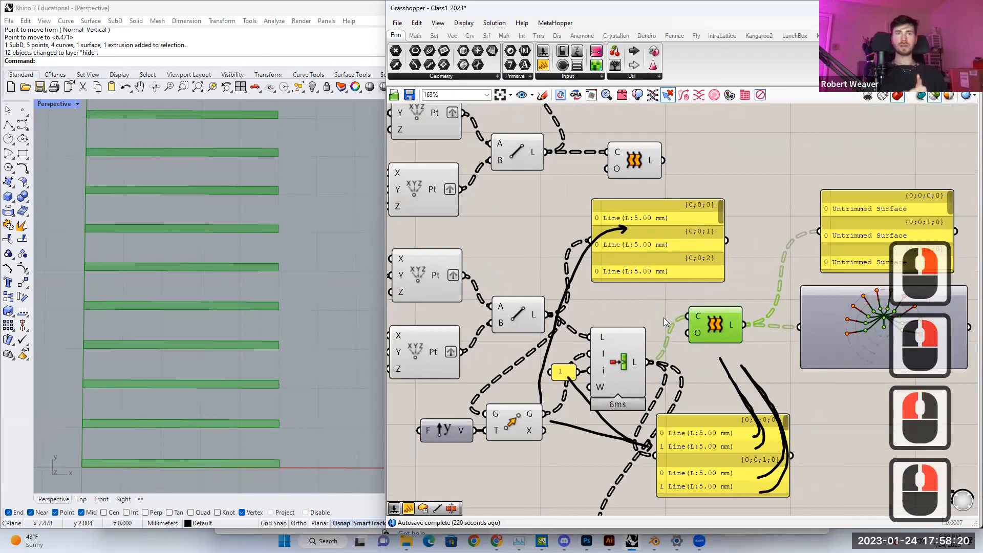
{"action": "scroll", "coordinate": [261, 365], "scroll_direction": "down", "scroll_amount": 4}
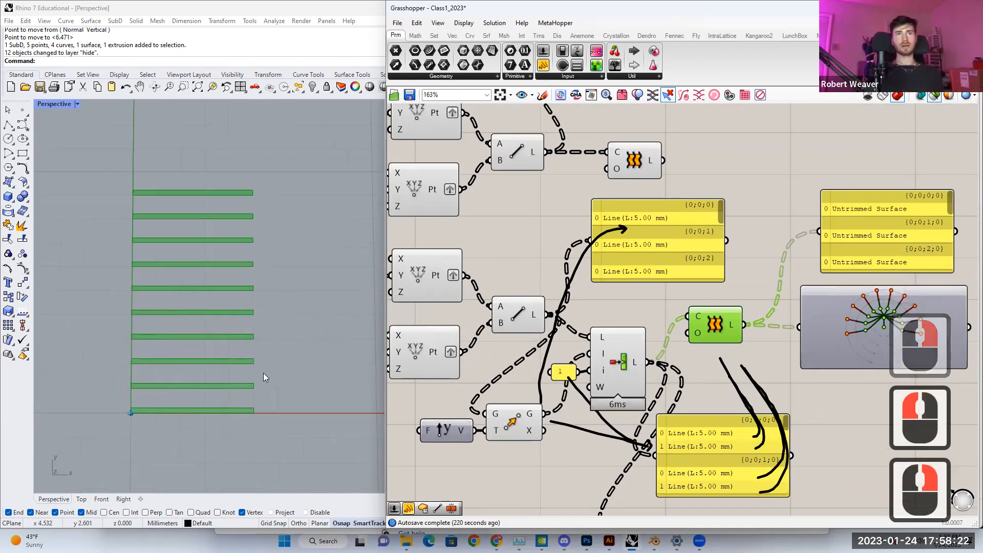
{"action": "scroll", "coordinate": [235, 251], "scroll_direction": "up", "scroll_amount": 3}
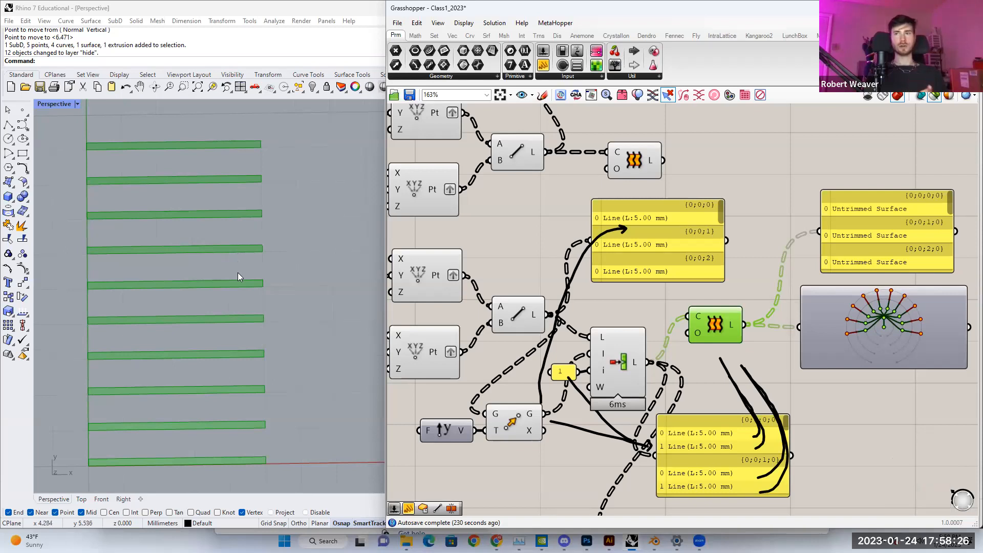
Step: Preview the Line component and each of the two grafted Construct Point components feeding the strip example
{"action": "right_click_drag", "start_coordinate": [652, 329], "coordinate": [659, 310]}
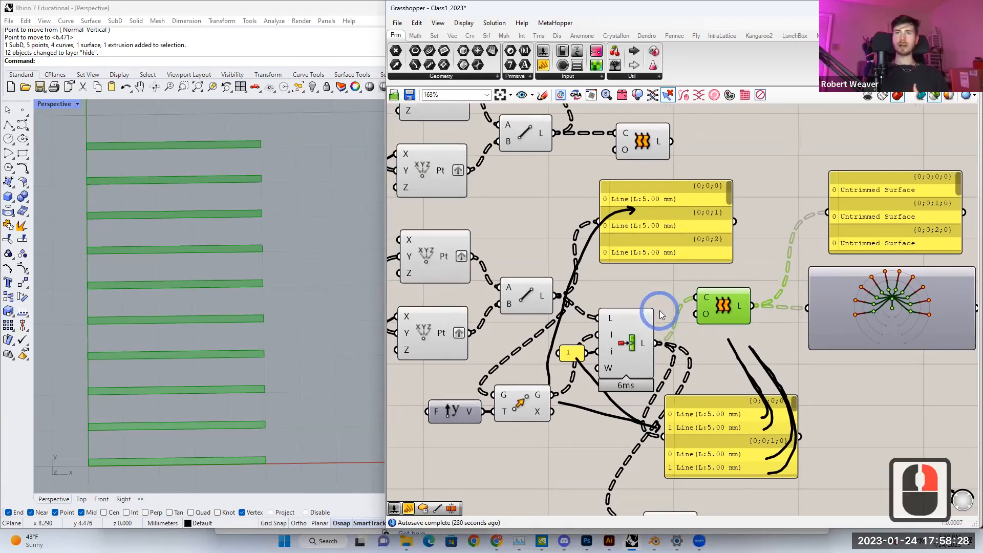
{"action": "left_click", "coordinate": [503, 296]}
{"action": "right_click_drag", "start_coordinate": [505, 297], "coordinate": [587, 294]}
{"action": "left_click", "coordinate": [512, 259]}
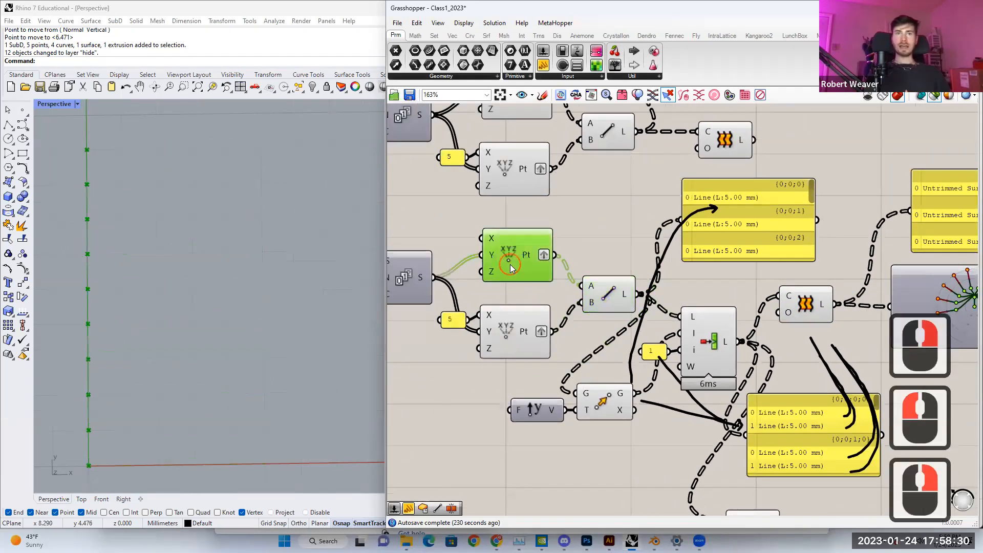
{"action": "left_click", "coordinate": [508, 329]}
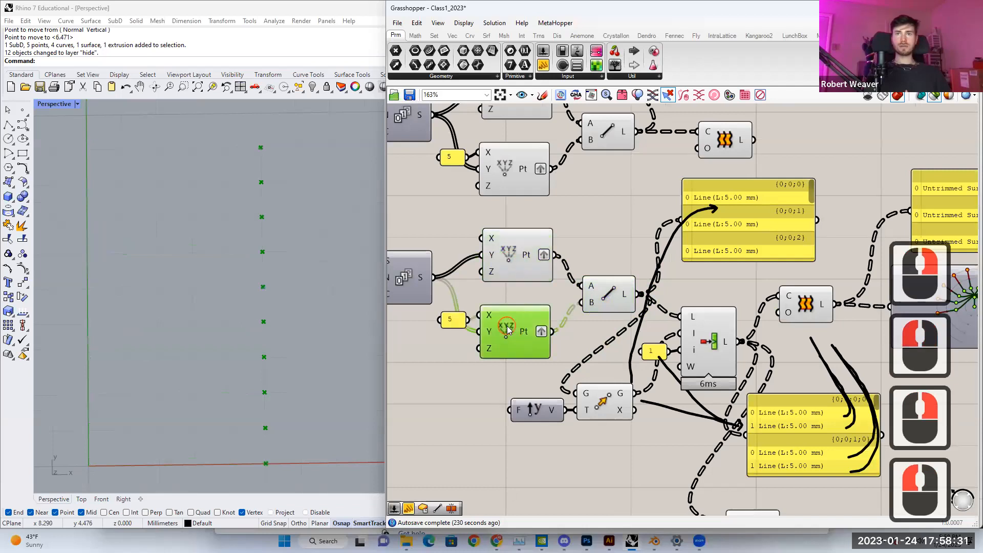
Step: Preview the grafted Construct Point and Line components of the strip example and check the line panel's branches down to the last one
{"action": "left_click", "coordinate": [518, 253]}
{"action": "left_click", "coordinate": [612, 289]}
{"action": "right_click_drag", "start_coordinate": [800, 192], "coordinate": [737, 202]}
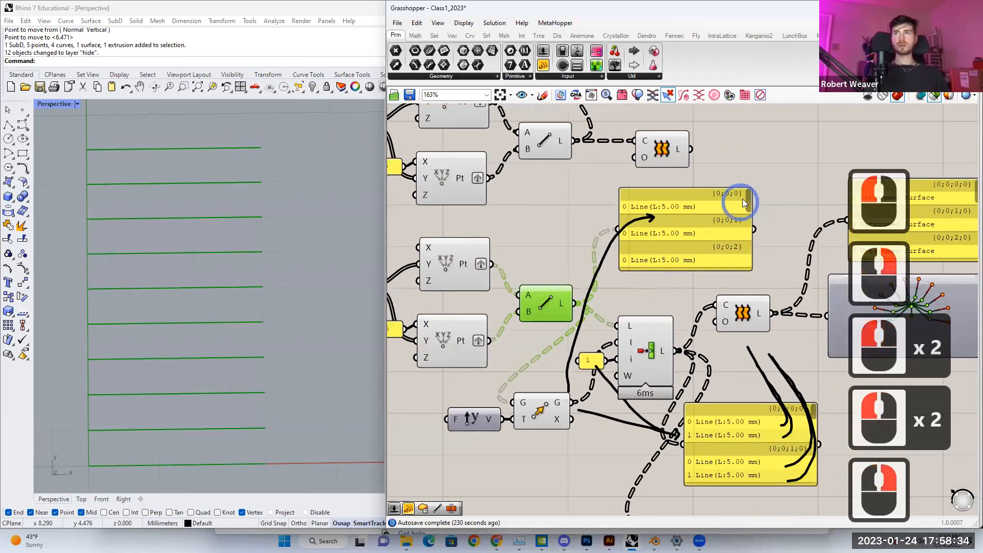
{"action": "left_click_drag", "start_coordinate": [750, 204], "coordinate": [751, 264]}
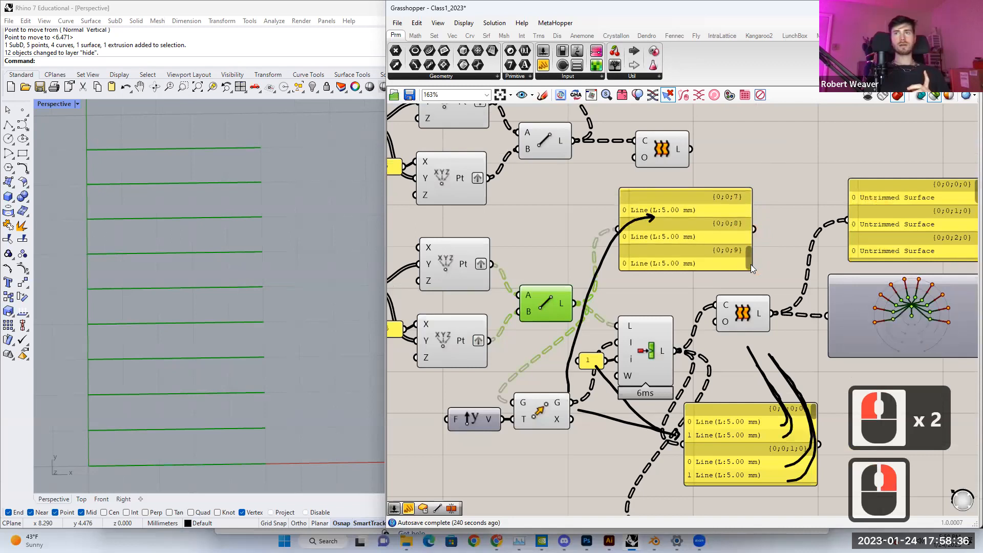
{"action": "left_click", "coordinate": [746, 213]}
{"action": "right_click_drag", "start_coordinate": [634, 310], "coordinate": [612, 290]}
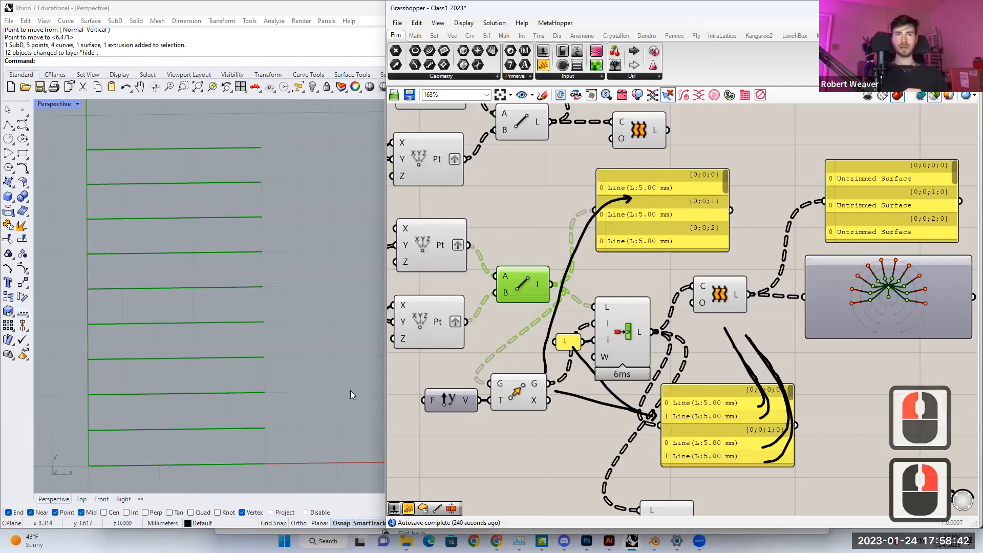
Step: Compare the Rhino previews of the original Line component and the Move component that shifts its lines along Y
{"action": "left_click", "coordinate": [722, 297]}
{"action": "left_click", "coordinate": [521, 290]}
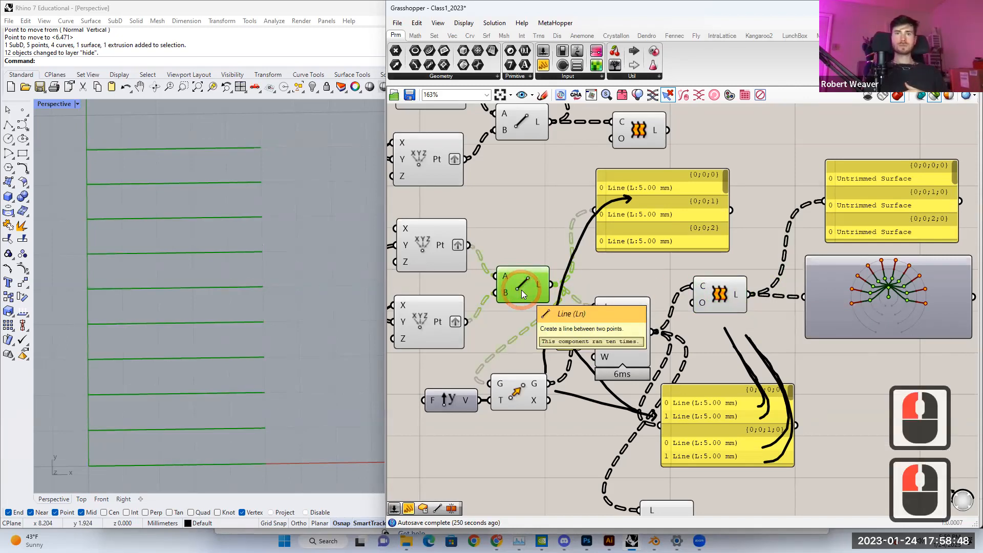
{"action": "left_click", "coordinate": [518, 395]}
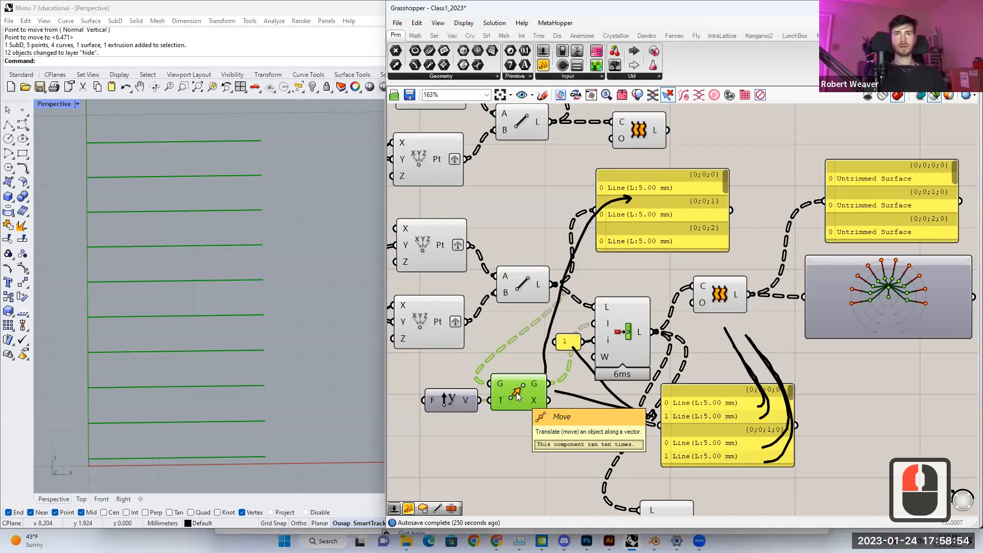
{"action": "left_click", "coordinate": [529, 288]}
{"action": "left_click", "coordinate": [518, 393]}
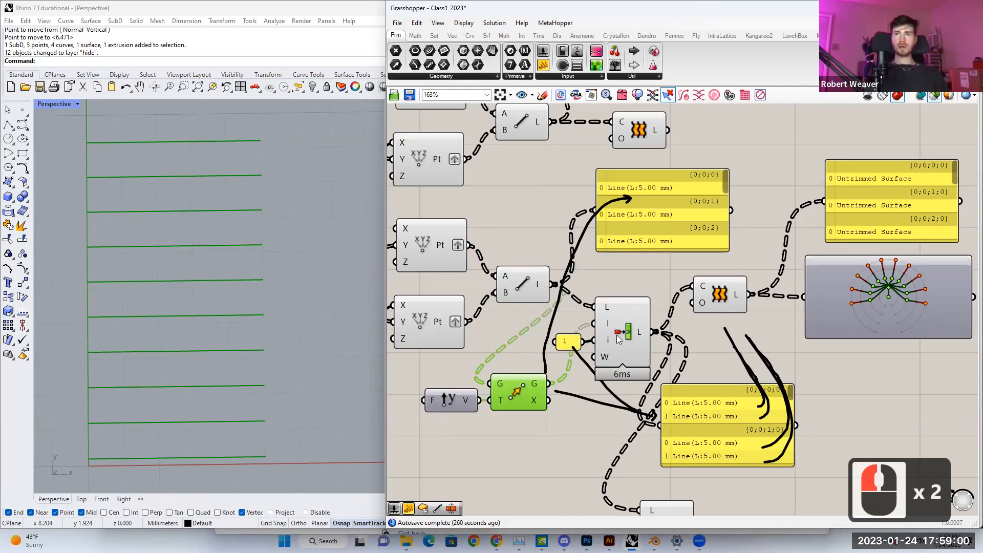
{"action": "left_click", "coordinate": [533, 283]}
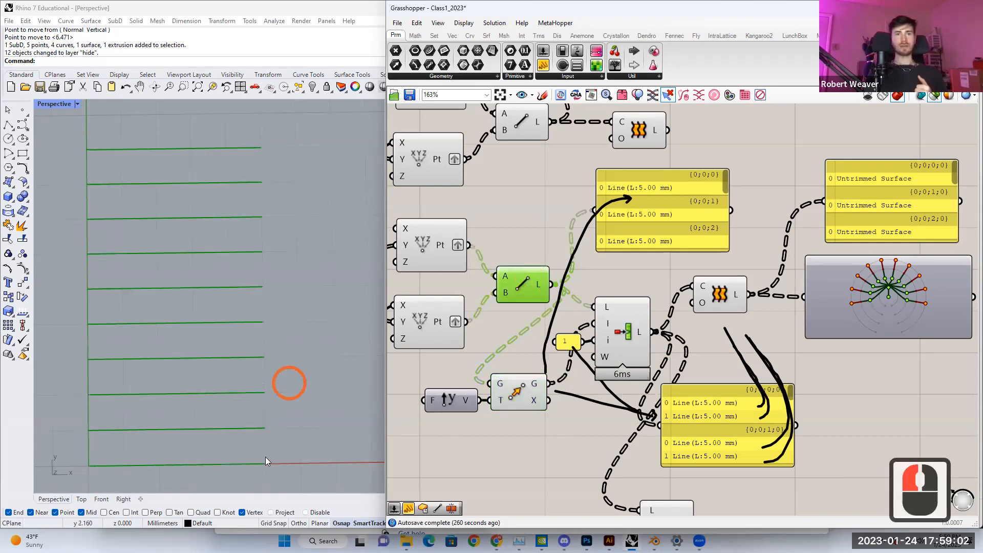
{"action": "left_click", "coordinate": [517, 379]}
{"action": "left_click", "coordinate": [242, 463]}
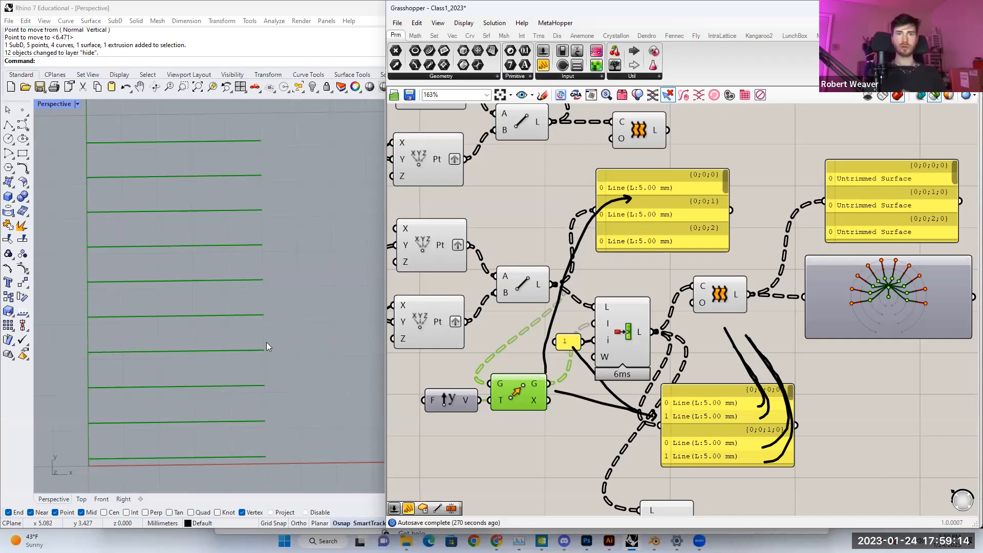
Step: Preview the Insert Items output, and check it against the original Line component and its branch panel
{"action": "right_click_drag", "start_coordinate": [628, 333], "coordinate": [584, 363]}
{"action": "left_click", "coordinate": [583, 360]}
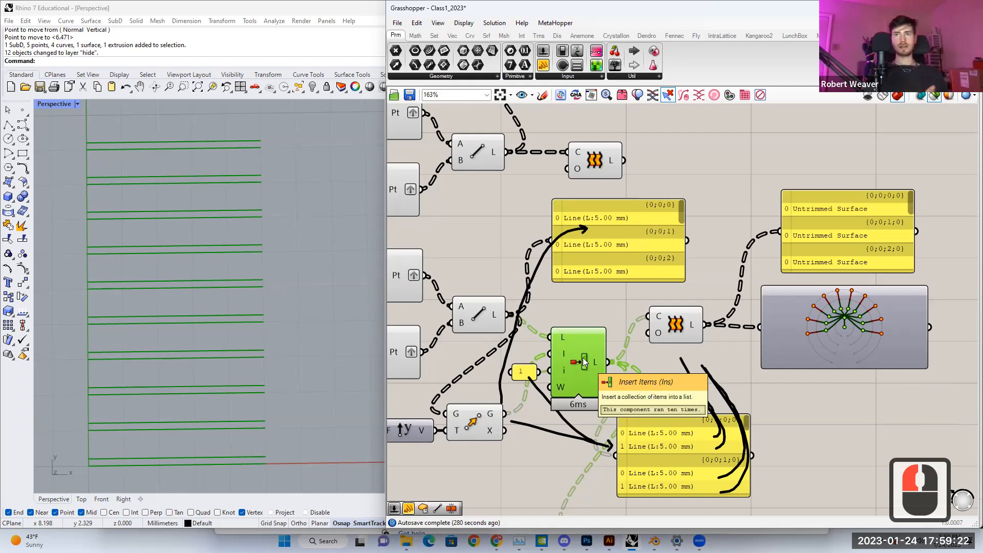
{"action": "right_click_drag", "start_coordinate": [583, 358], "coordinate": [594, 357]}
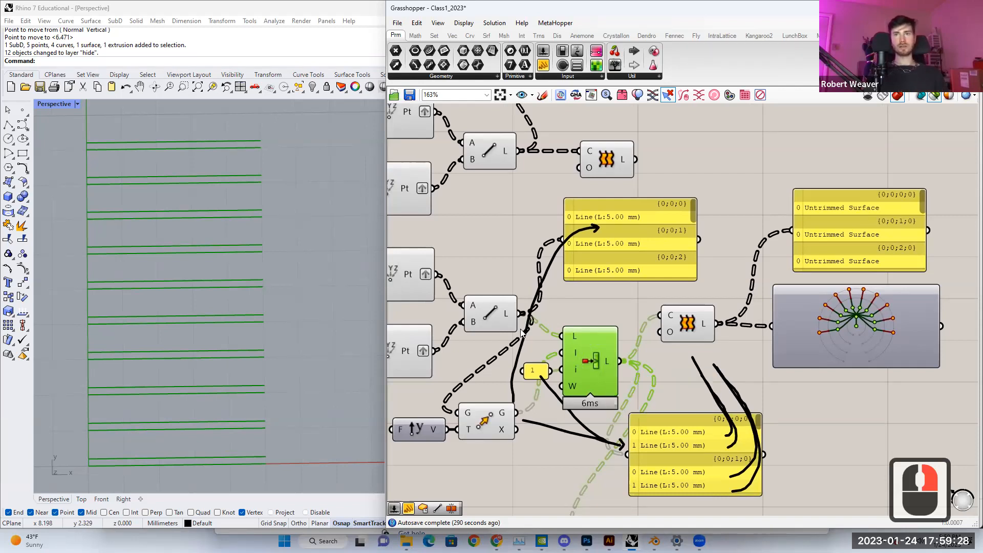
{"action": "left_click", "coordinate": [495, 315]}
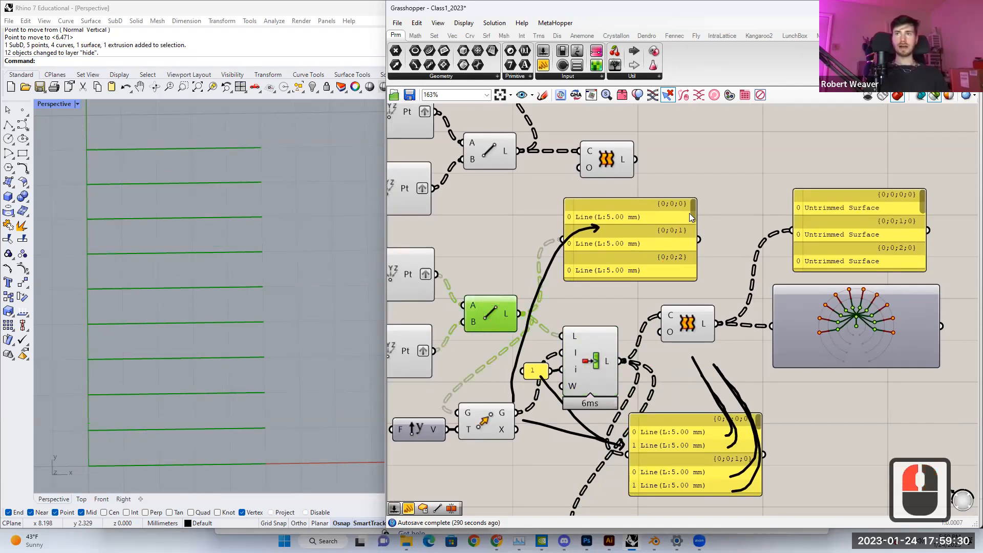
{"action": "left_click_drag", "start_coordinate": [692, 213], "coordinate": [679, 194]}
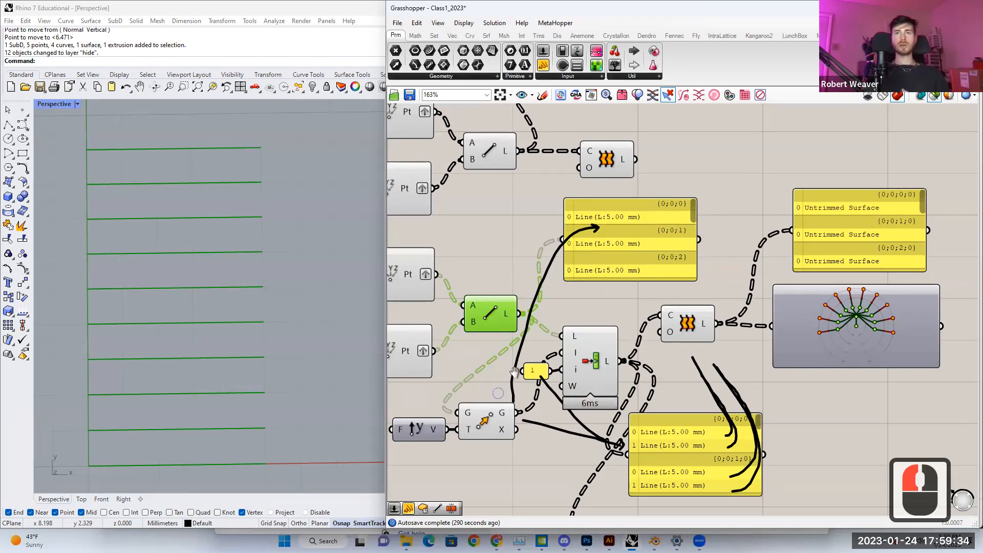
Step: Add a panel below the Move component, wire the moved geometry output into it and look through its branches
{"action": "right_click_drag", "start_coordinate": [488, 419], "coordinate": [508, 395]}
{"action": "left_click", "coordinate": [509, 397]}
{"action": "right_click_drag", "start_coordinate": [499, 450], "coordinate": [521, 423]}
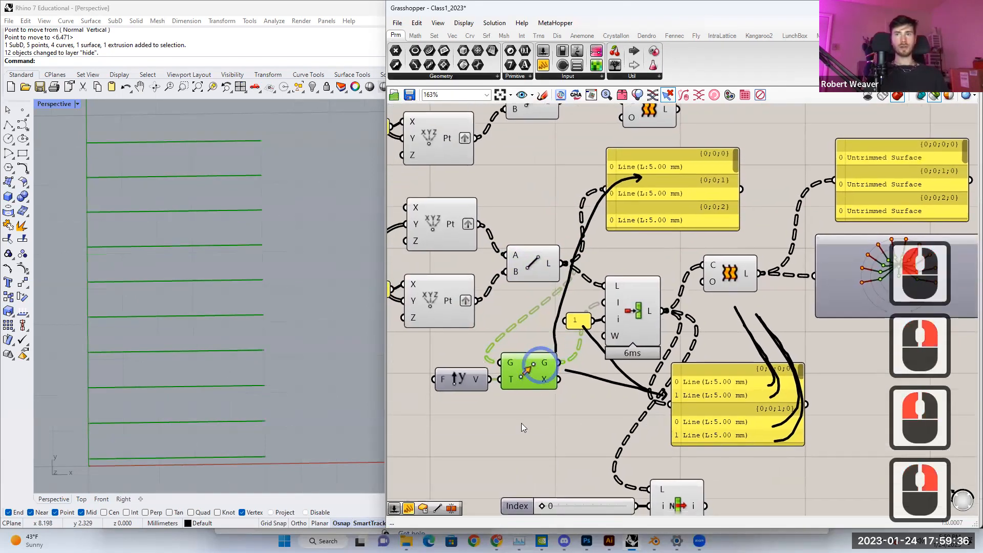
{"action": "double_click", "coordinate": [520, 431]}
{"action": "type", "text": "//"}
{"action": "key", "text": "Return"}
{"action": "left_click_drag", "start_coordinate": [562, 363], "coordinate": [459, 439]}
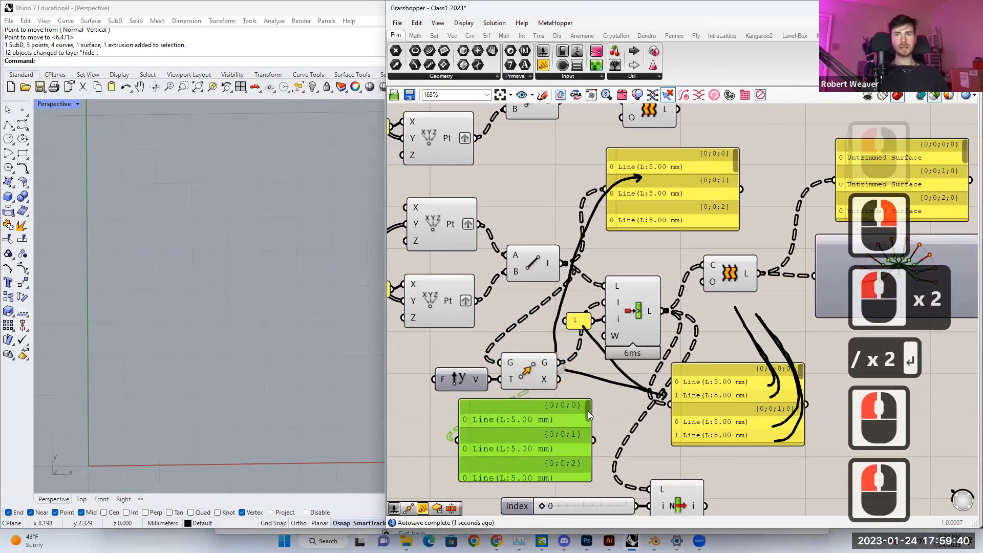
{"action": "left_click_drag", "start_coordinate": [588, 411], "coordinate": [584, 390]}
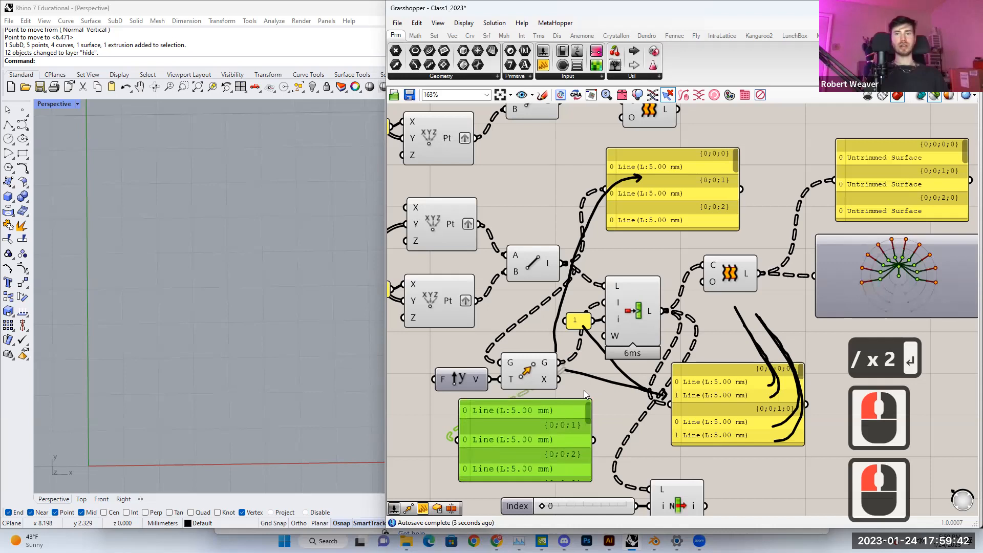
Step: Inspect the index panel holding 1 and the Insert Items preview of the paired lines
{"action": "left_click", "coordinate": [586, 326]}
{"action": "right_click_drag", "start_coordinate": [579, 354], "coordinate": [491, 428]}
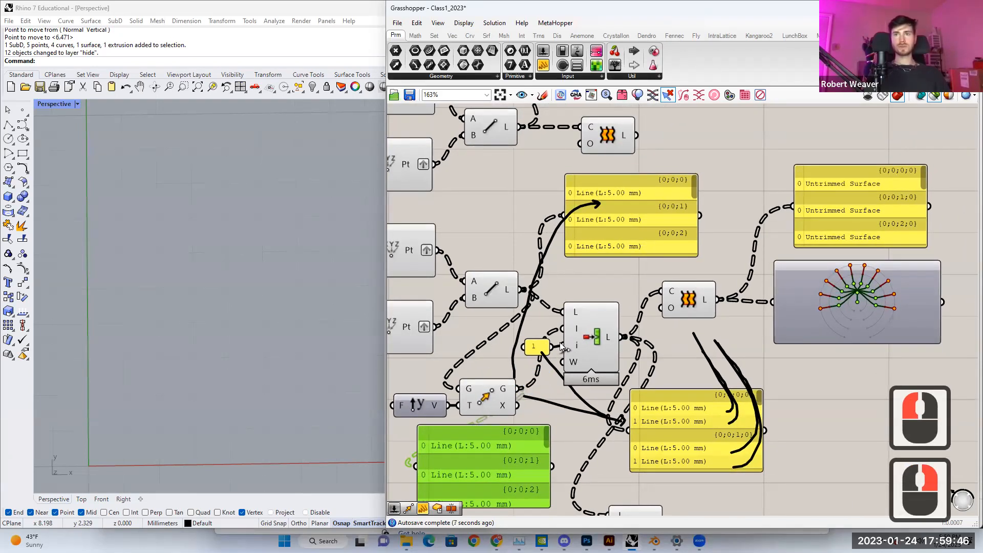
{"action": "left_click", "coordinate": [535, 347]}
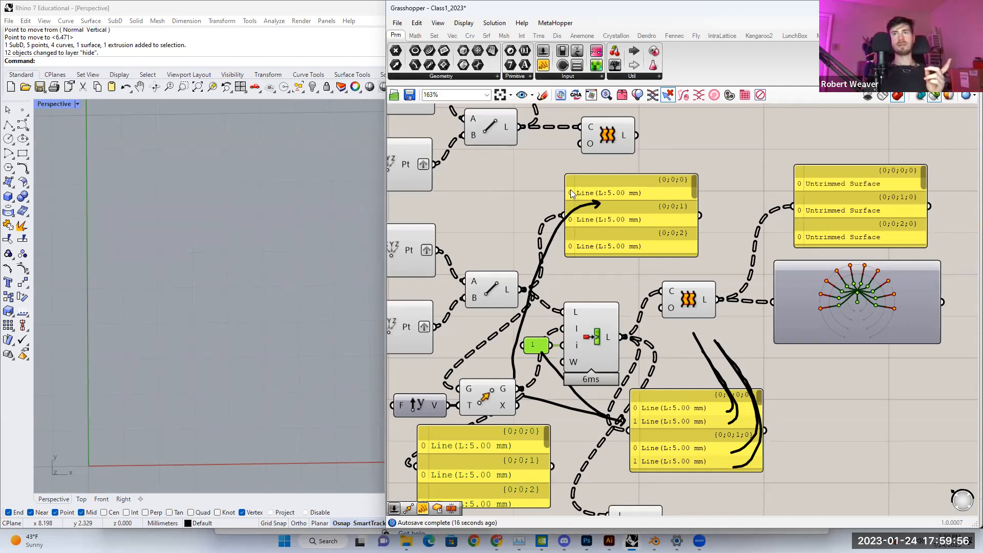
{"action": "right_click_drag", "start_coordinate": [592, 320], "coordinate": [563, 320]}
{"action": "left_click", "coordinate": [577, 319]}
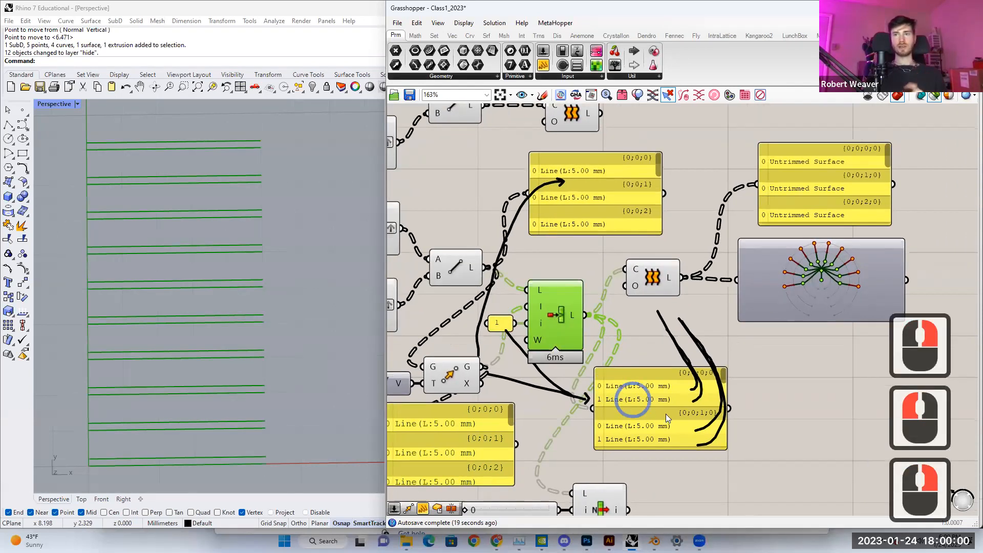
Step: Read through the Insert Items output panel from its first branch to its last and back
{"action": "scroll", "coordinate": [676, 416], "scroll_direction": "up", "scroll_amount": 2}
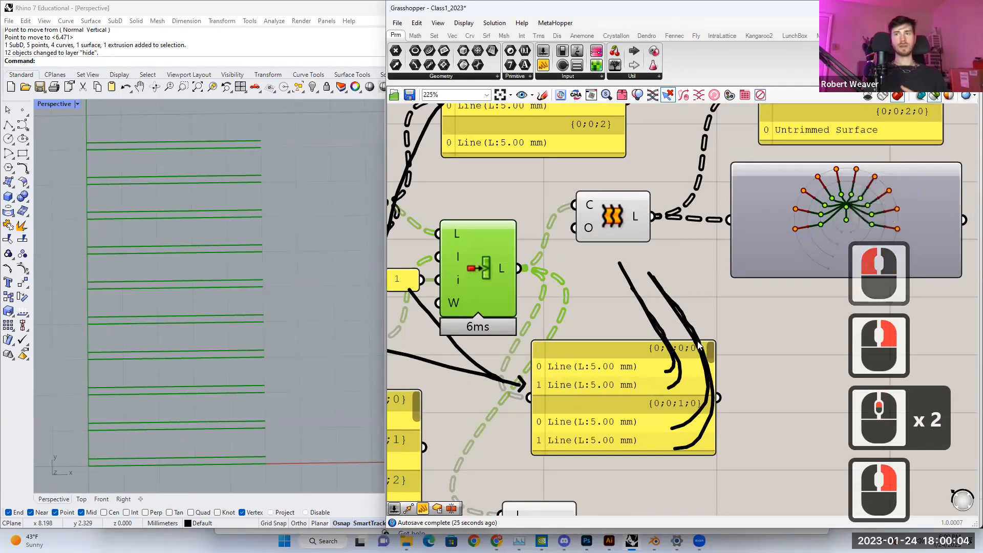
{"action": "left_click_drag", "start_coordinate": [711, 354], "coordinate": [712, 392]}
{"action": "scroll", "coordinate": [705, 442], "scroll_direction": "up", "scroll_amount": 5}
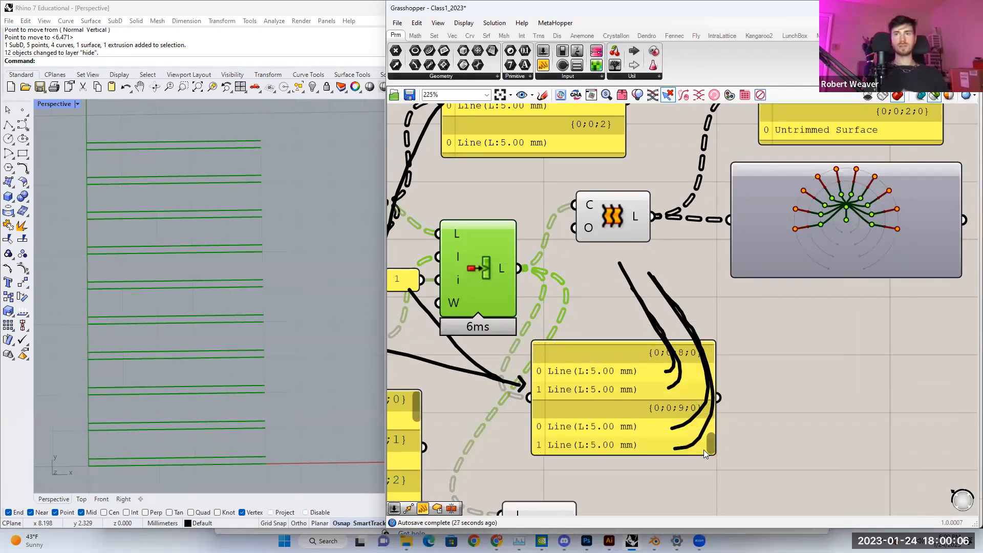
{"action": "left_click", "coordinate": [701, 323]}
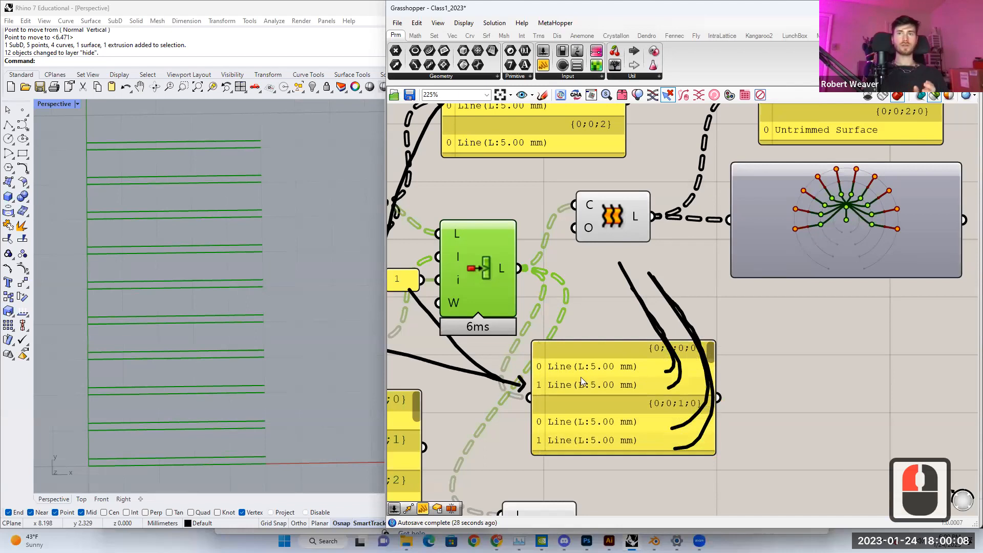
{"action": "scroll", "coordinate": [595, 378], "scroll_direction": "down", "scroll_amount": 2}
{"action": "right_click_drag", "start_coordinate": [589, 337], "coordinate": [602, 346]}
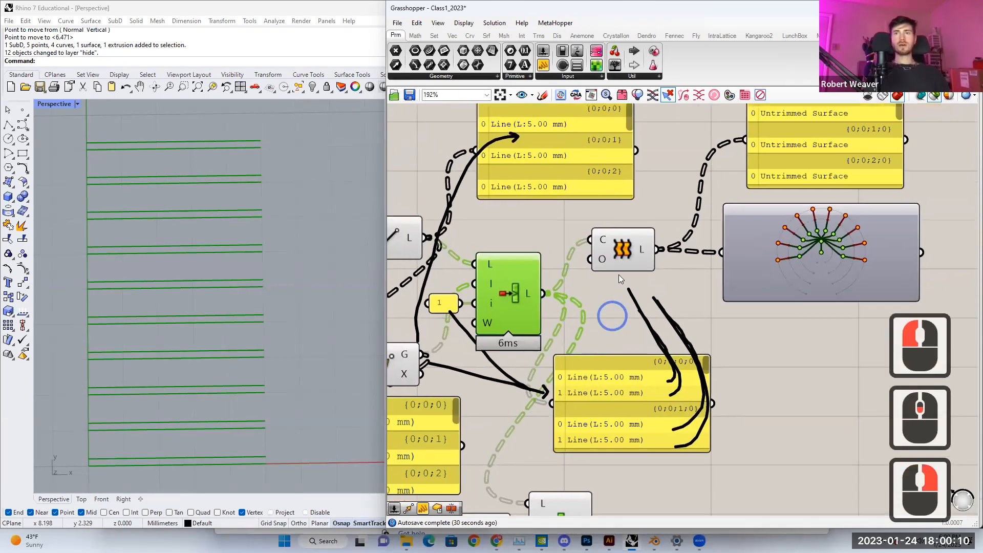
Step: Preview the Loft strips and match them against the line pairs in each branch of the Insert Items panel
{"action": "left_click", "coordinate": [621, 255]}
{"action": "scroll", "coordinate": [599, 385], "scroll_direction": "up", "scroll_amount": 2}
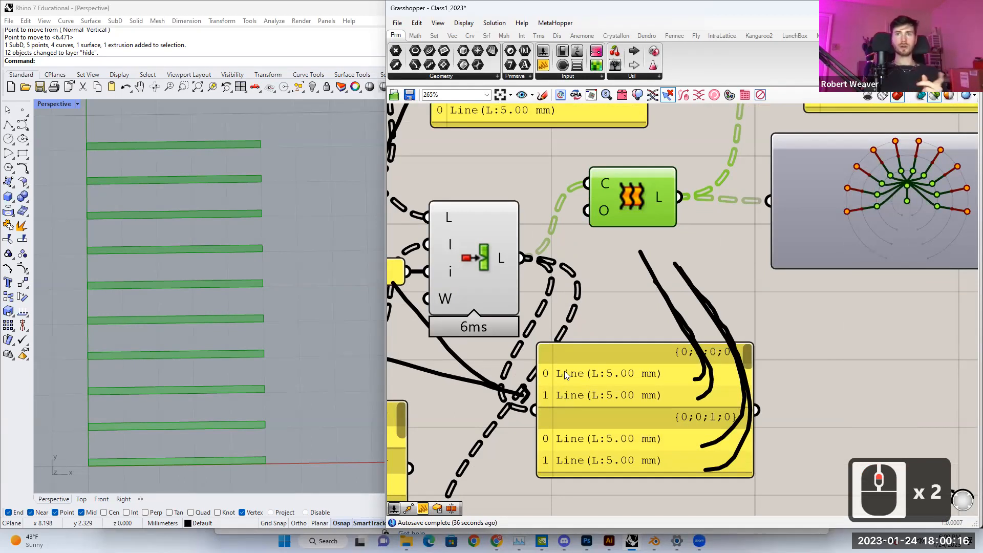
{"action": "left_click_drag", "start_coordinate": [749, 355], "coordinate": [739, 464]}
{"action": "left_click", "coordinate": [745, 359]}
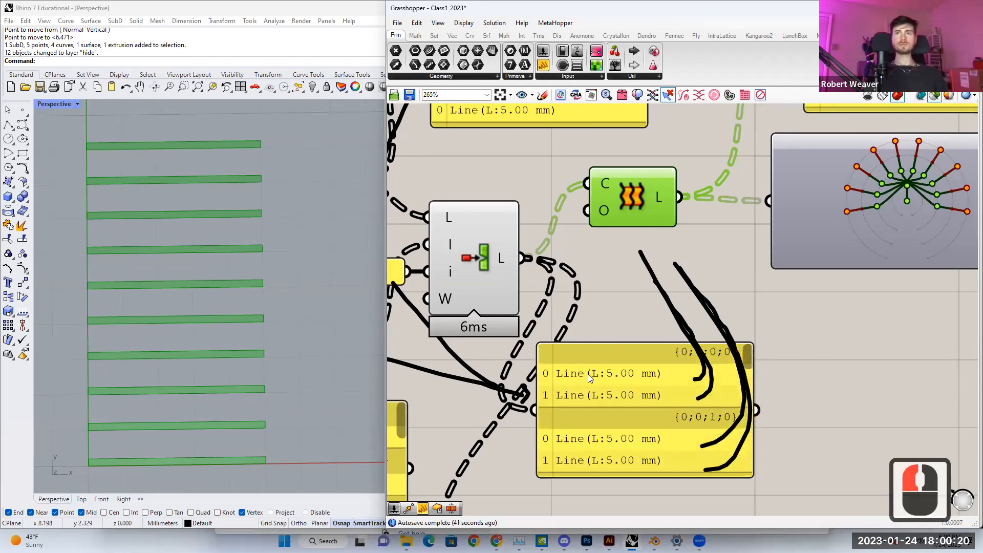
{"action": "scroll", "coordinate": [588, 374], "scroll_direction": "down", "scroll_amount": 3}
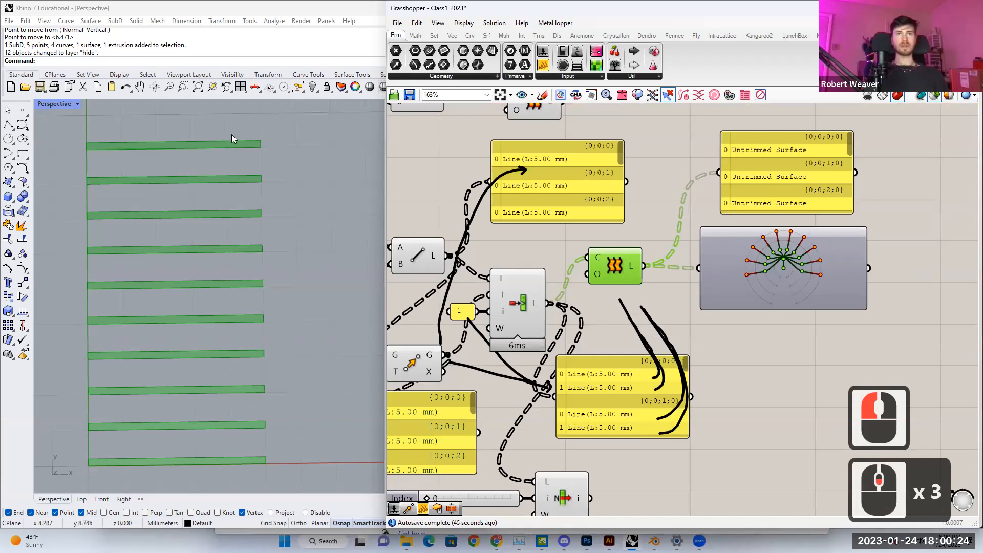
Step: Preview the List Item component fed by Insert Items and check its Index slider
{"action": "scroll", "coordinate": [607, 218], "scroll_direction": "down", "scroll_amount": 2}
{"action": "left_click", "coordinate": [576, 428]}
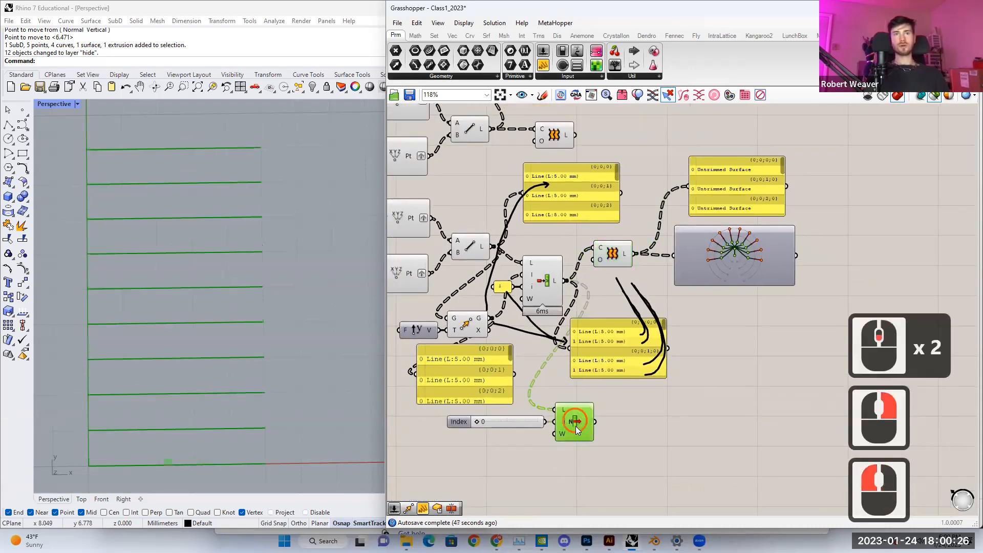
{"action": "right_click_drag", "start_coordinate": [589, 287], "coordinate": [633, 308]}
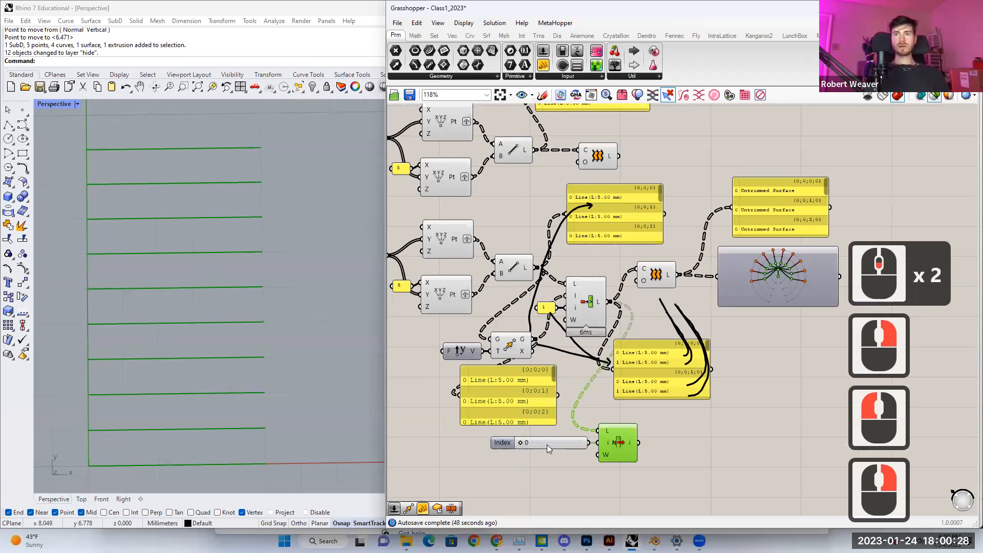
{"action": "scroll", "coordinate": [547, 444], "scroll_direction": "up", "scroll_amount": 2}
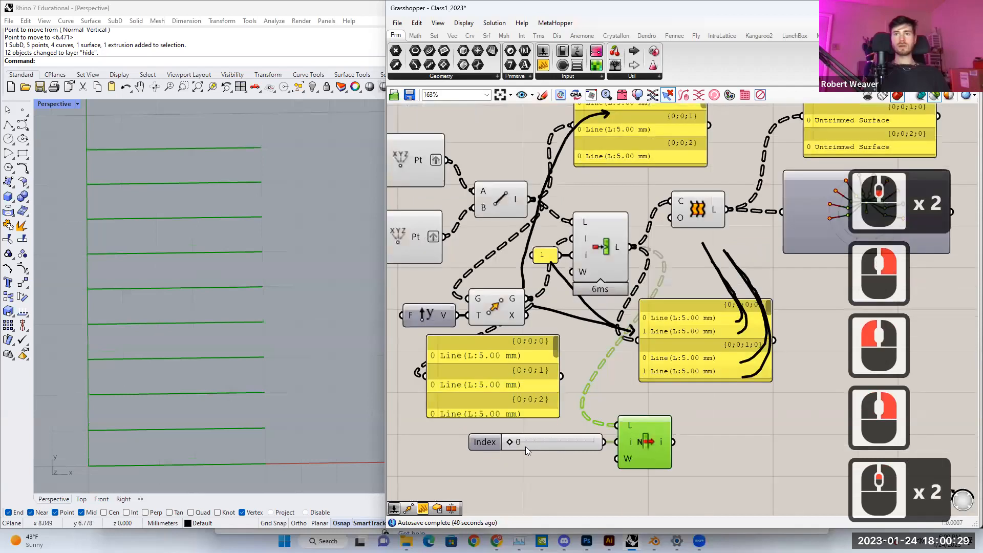
Step: Retrace the strip example by previewing its Loft, both grafted Construct Point components together, and Insert Items
{"action": "left_click", "coordinate": [699, 213]}
{"action": "scroll", "coordinate": [690, 253], "scroll_direction": "down", "scroll_amount": 1}
{"action": "right_click_drag", "start_coordinate": [691, 253], "coordinate": [677, 301]}
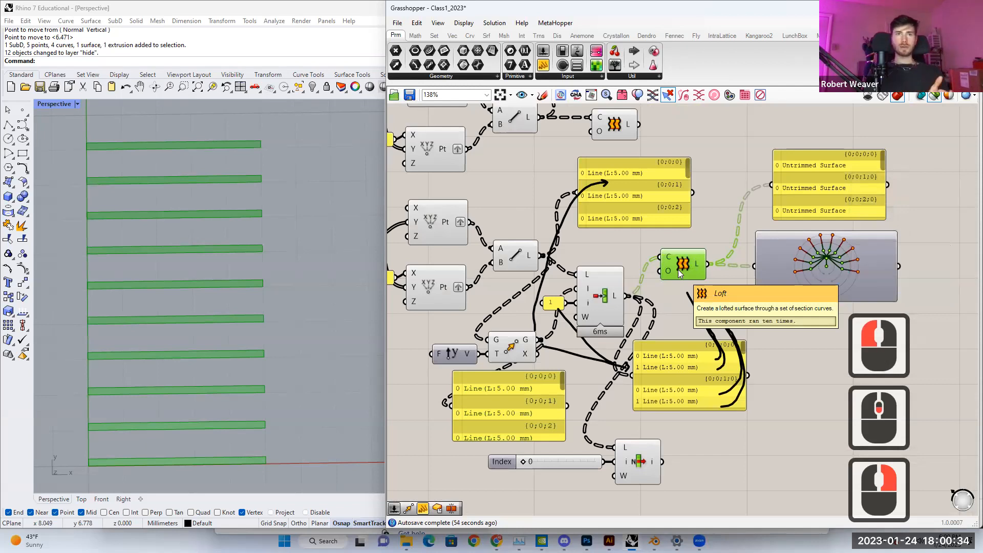
{"action": "right_click_drag", "start_coordinate": [684, 278], "coordinate": [681, 300]}
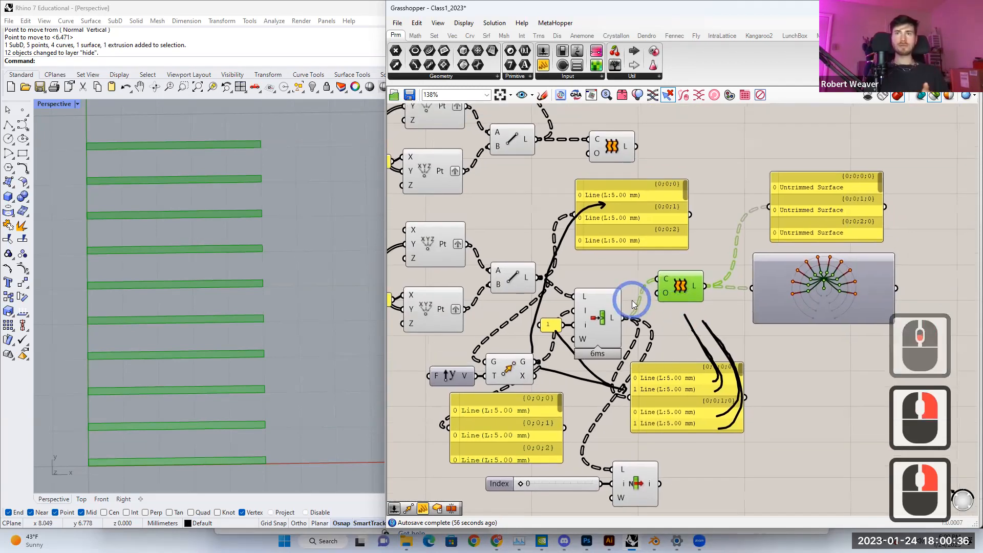
{"action": "right_click_drag", "start_coordinate": [645, 306], "coordinate": [649, 328]}
{"action": "scroll", "coordinate": [589, 349], "scroll_direction": "down", "scroll_amount": 2}
{"action": "right_click_drag", "start_coordinate": [567, 348], "coordinate": [586, 350]}
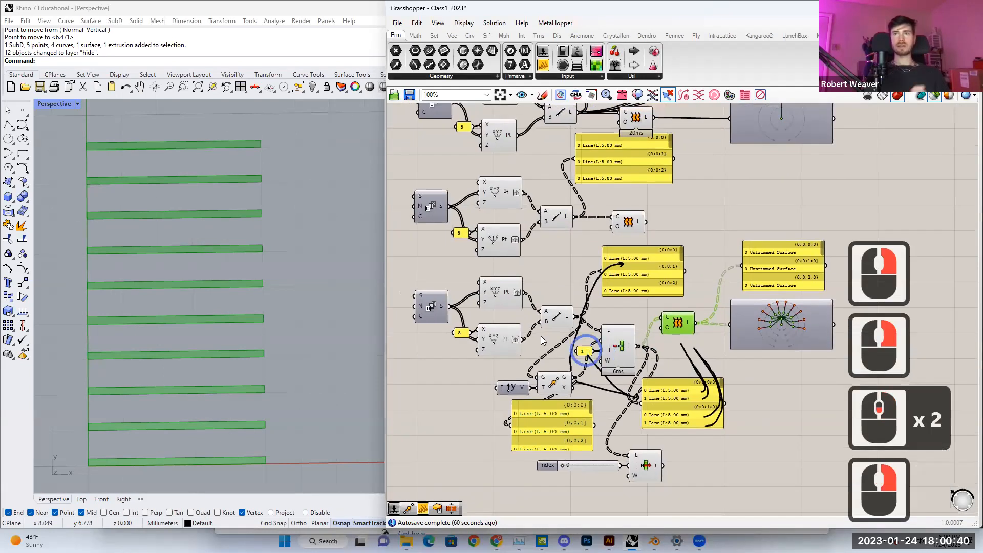
{"action": "left_click_drag", "start_coordinate": [415, 270], "coordinate": [694, 401]}
{"action": "left_click_drag", "start_coordinate": [623, 382], "coordinate": [563, 365]}
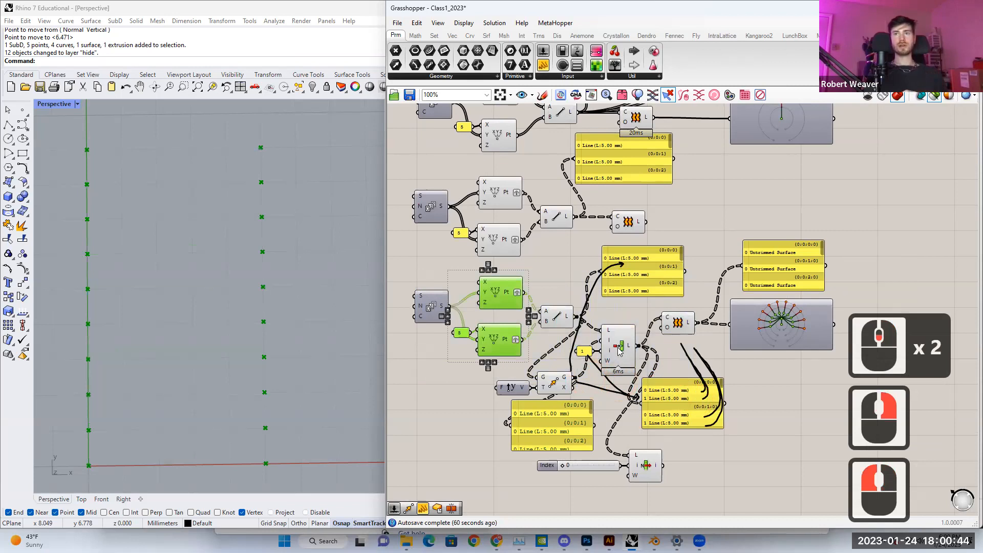
{"action": "left_click", "coordinate": [629, 358]}
{"action": "left_click", "coordinate": [678, 323]}
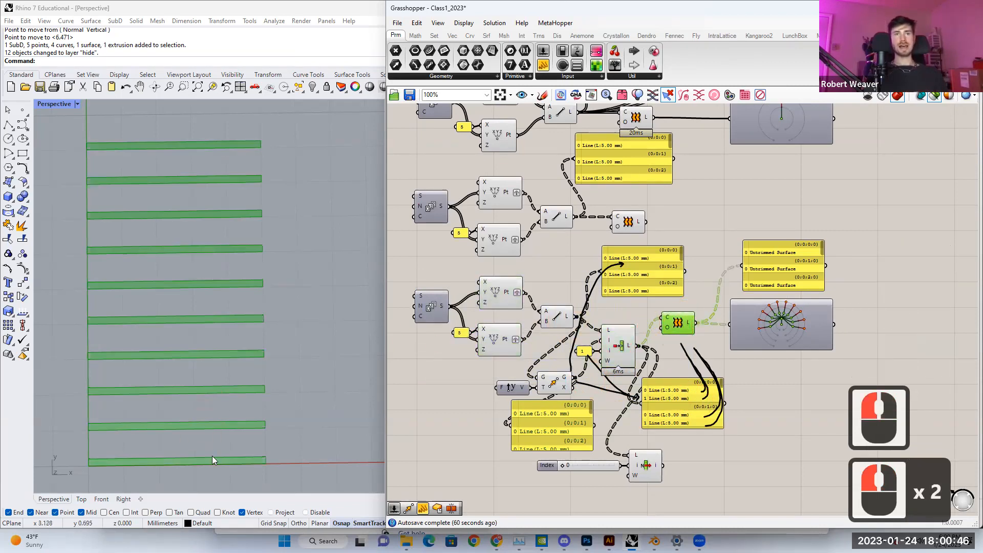
Step: Preview the Loft component of the ungrafted line example above to contrast its surface with the separate strips
{"action": "scroll", "coordinate": [620, 265], "scroll_direction": "down", "scroll_amount": 3}
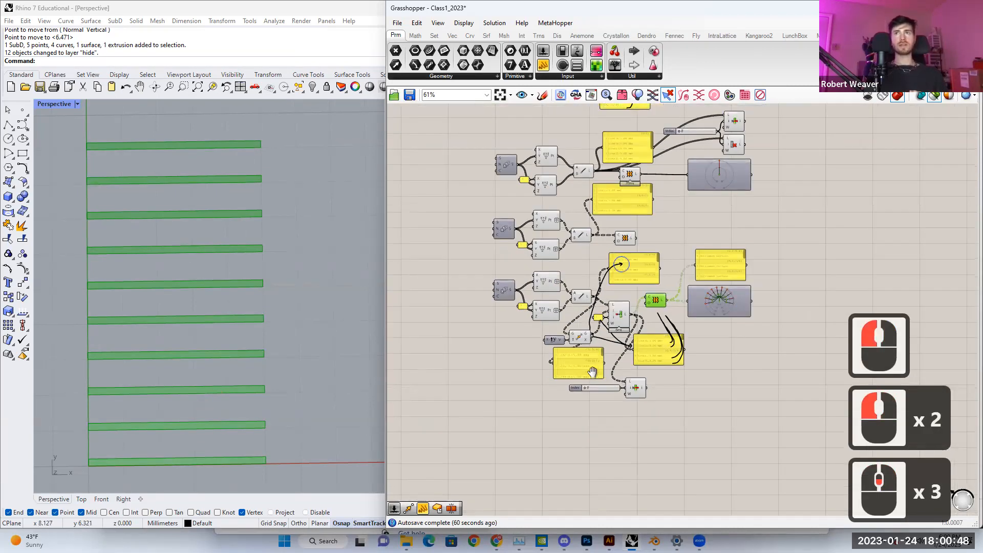
{"action": "right_click_drag", "start_coordinate": [623, 193], "coordinate": [596, 302]}
{"action": "mouse_move", "coordinate": [589, 262]}
{"action": "right_mouse_down"}
{"action": "mouse_move", "coordinate": [586, 372]}
{"action": "mouse_move", "coordinate": [564, 285]}
{"action": "right_mouse_up"}
{"action": "left_click", "coordinate": [597, 394]}
{"action": "scroll", "coordinate": [561, 405], "scroll_direction": "up", "scroll_amount": 2}
{"action": "right_click_drag", "start_coordinate": [557, 407], "coordinate": [601, 379]}
{"action": "scroll", "coordinate": [558, 390], "scroll_direction": "up", "scroll_amount": 1}
{"action": "right_click_drag", "start_coordinate": [600, 336], "coordinate": [618, 327]}
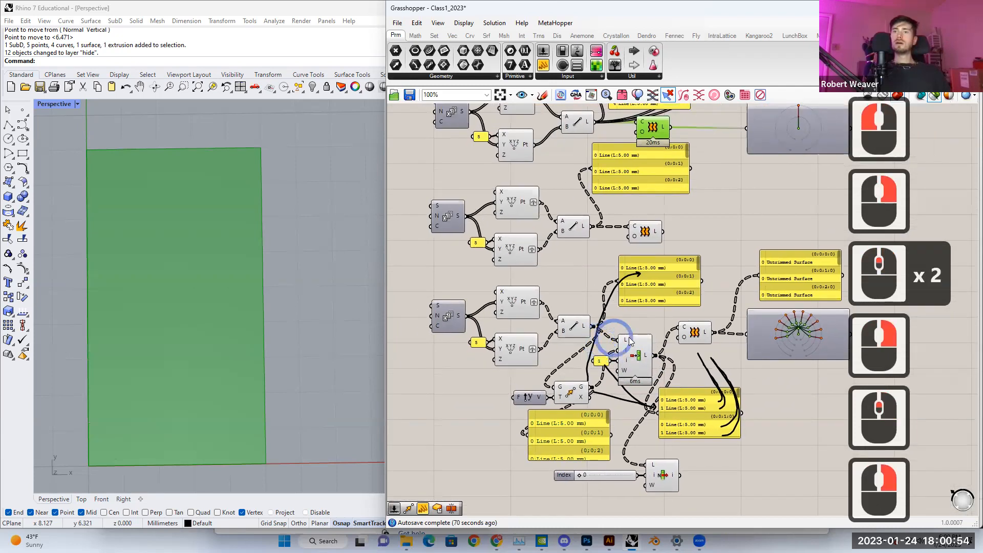
Step: Preview the Insert Items component, and the grafted Series, Construct Point and Line group feeding it
{"action": "scroll", "coordinate": [625, 353], "scroll_direction": "up", "scroll_amount": 1}
{"action": "left_click", "coordinate": [641, 357]}
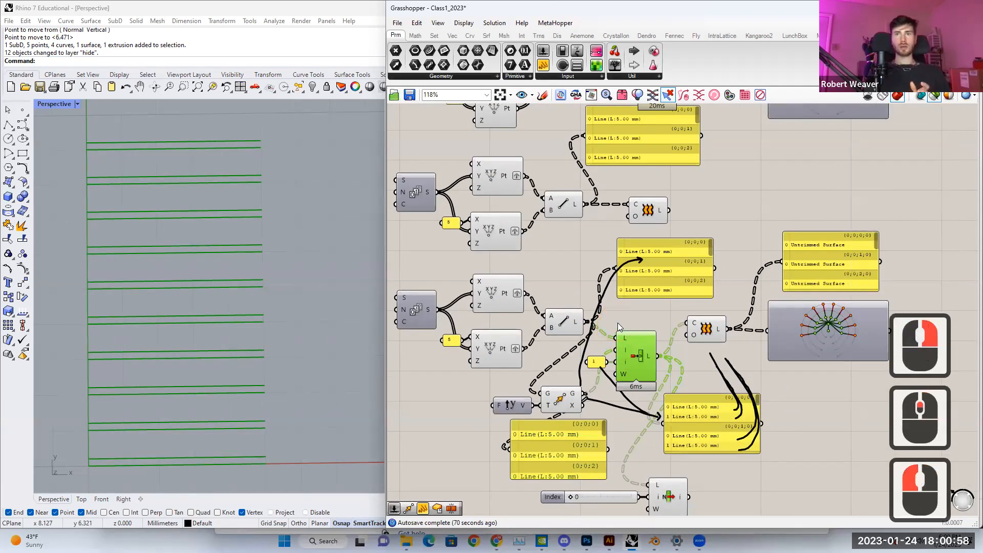
{"action": "right_click_drag", "start_coordinate": [455, 281], "coordinate": [494, 271]}
{"action": "left_click_drag", "start_coordinate": [434, 257], "coordinate": [611, 368]}
{"action": "left_click_drag", "start_coordinate": [611, 253], "coordinate": [460, 354]}
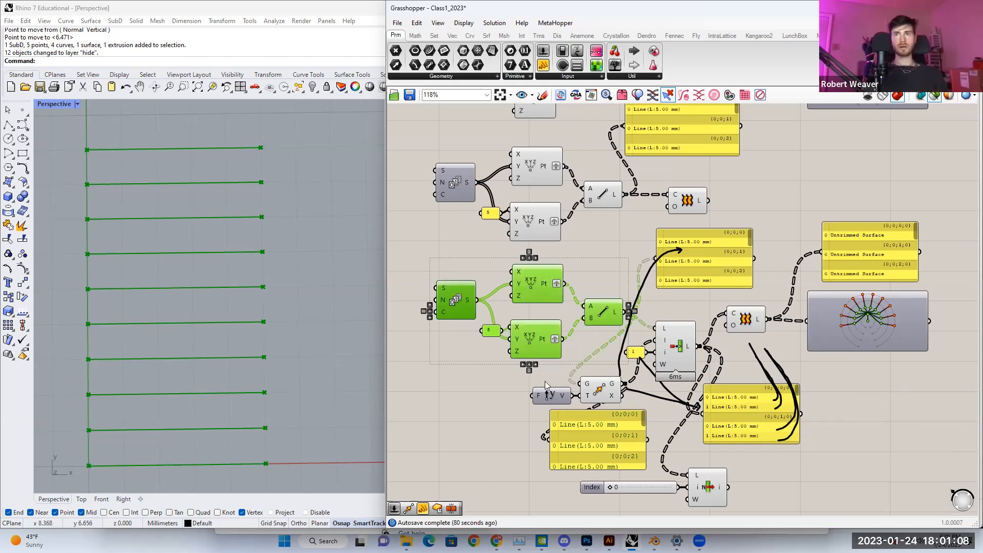
{"action": "scroll", "coordinate": [522, 327], "scroll_direction": "down", "scroll_amount": 3}
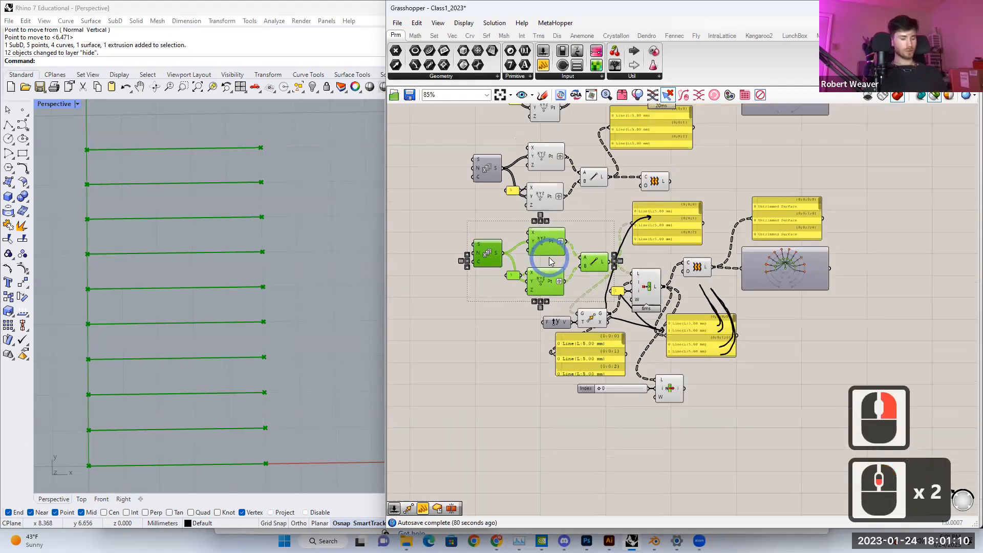
{"action": "key", "text": "ctrl+c"}
{"action": "key", "text": "ctrl+v"}
{"action": "left_click_drag", "start_coordinate": [552, 250], "coordinate": [521, 434]}
{"action": "right_click_drag", "start_coordinate": [520, 435], "coordinate": [499, 322]}
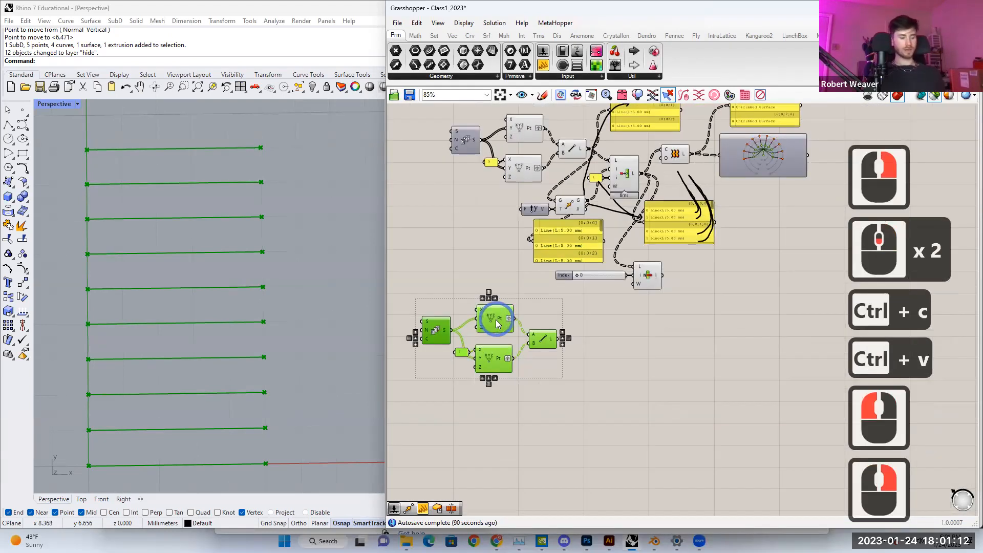
{"action": "key", "text": "ctrl+c"}
{"action": "key", "text": "ctrl+v"}
{"action": "left_click_drag", "start_coordinate": [499, 326], "coordinate": [488, 397]}
{"action": "left_click_drag", "start_coordinate": [586, 458], "coordinate": [420, 292]}
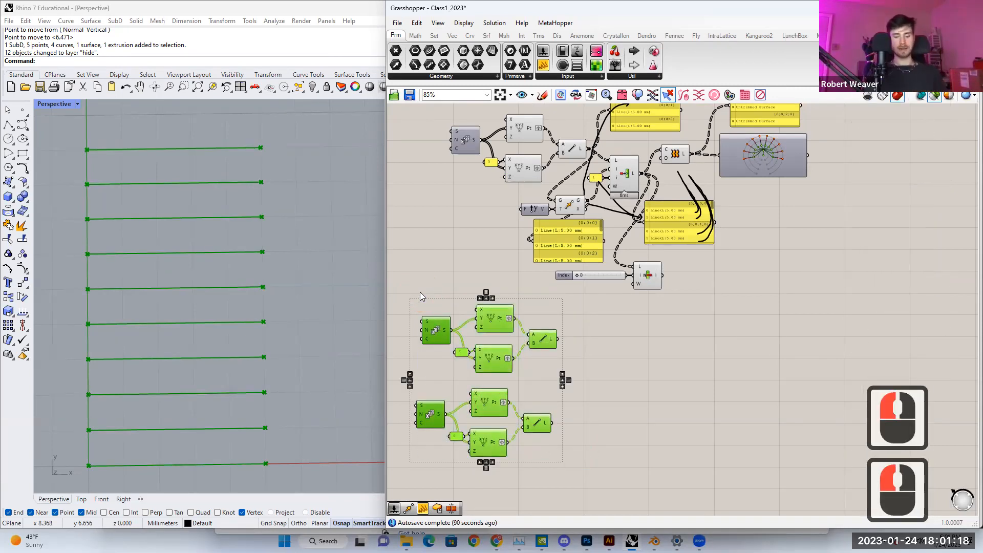
{"action": "key", "text": "Delete"}
Step: Preview the strip example's Line, Move, Insert Items and Loft components together with their data panels
{"action": "right_click_drag", "start_coordinate": [529, 275], "coordinate": [537, 414]}
{"action": "scroll", "coordinate": [540, 341], "scroll_direction": "up", "scroll_amount": 2}
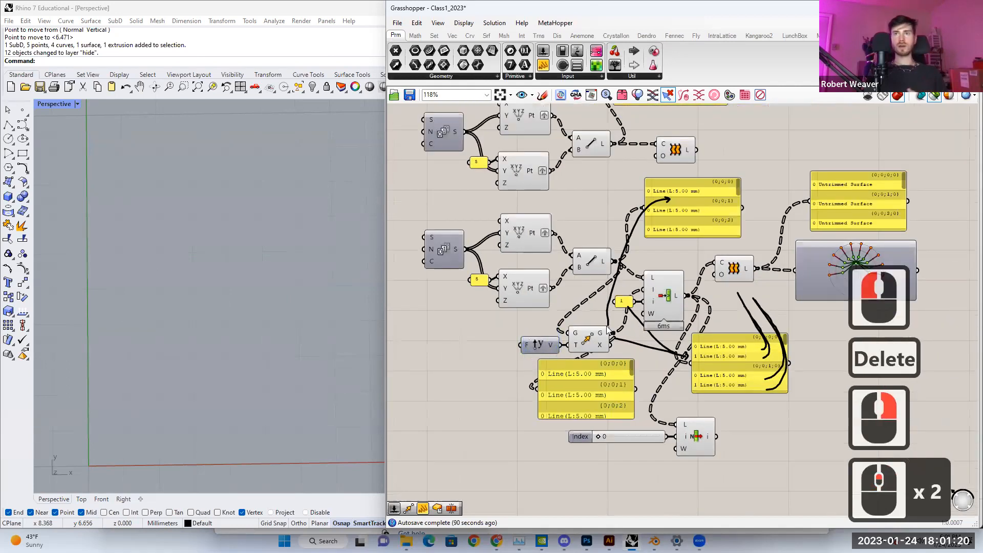
{"action": "scroll", "coordinate": [609, 327], "scroll_direction": "up", "scroll_amount": 1}
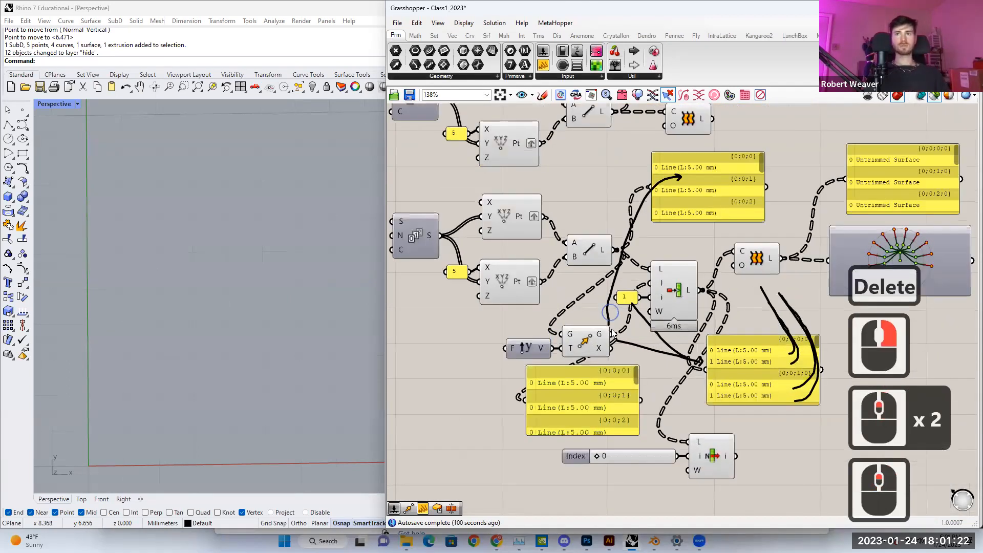
{"action": "right_click_drag", "start_coordinate": [610, 322], "coordinate": [584, 346]}
{"action": "right_click_drag", "start_coordinate": [553, 240], "coordinate": [537, 232]}
{"action": "left_click_drag", "start_coordinate": [521, 196], "coordinate": [726, 417]}
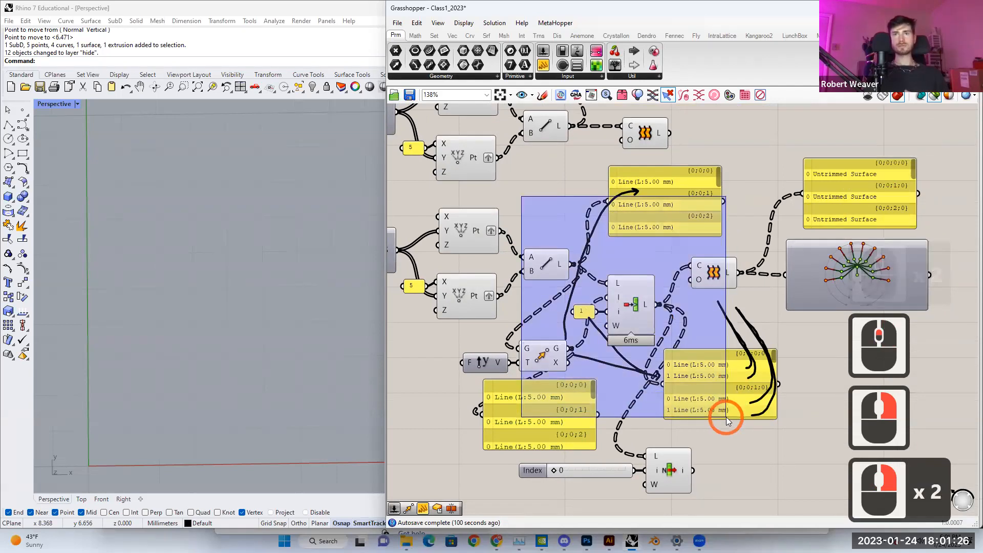
{"action": "left_click_drag", "start_coordinate": [752, 440], "coordinate": [479, 160]}
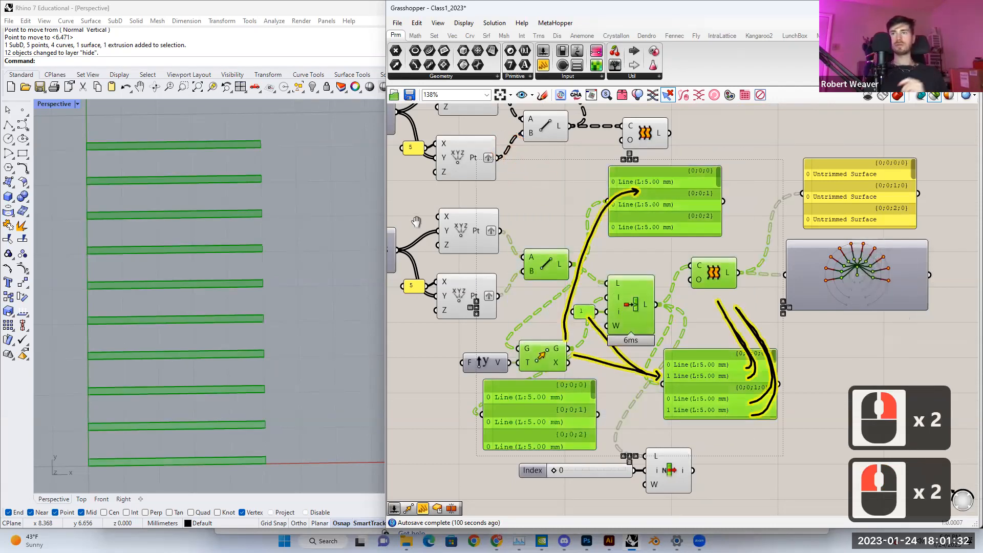
Step: Preview the strip example's components from Construct Point through Insert Items, and compare them with the Loft alone
{"action": "right_click_drag", "start_coordinate": [550, 215], "coordinate": [569, 225]}
{"action": "scroll", "coordinate": [527, 263], "scroll_direction": "down", "scroll_amount": 1}
{"action": "right_click_drag", "start_coordinate": [410, 218], "coordinate": [421, 224]}
{"action": "left_click", "coordinate": [417, 224]}
{"action": "left_click_drag", "start_coordinate": [416, 223], "coordinate": [721, 392]}
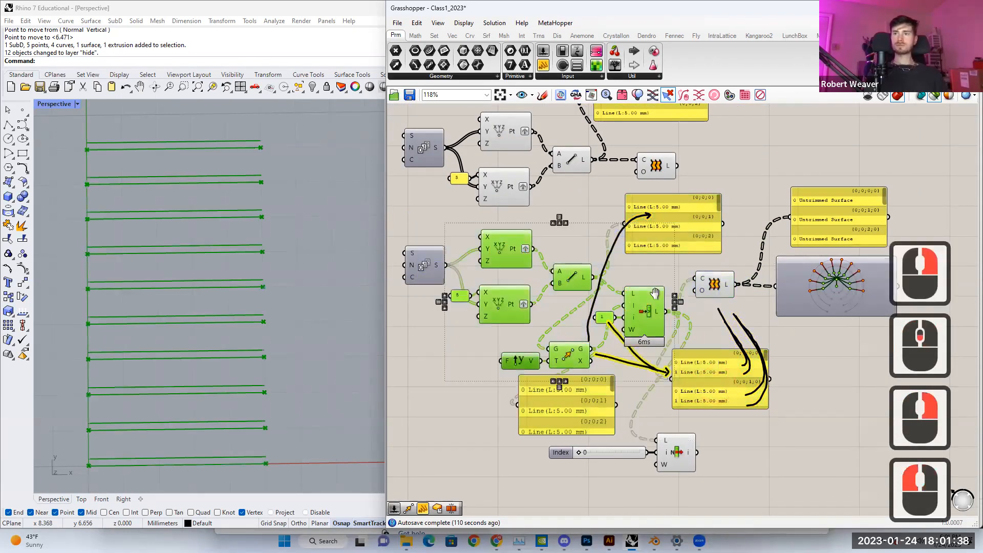
{"action": "left_click", "coordinate": [715, 291]}
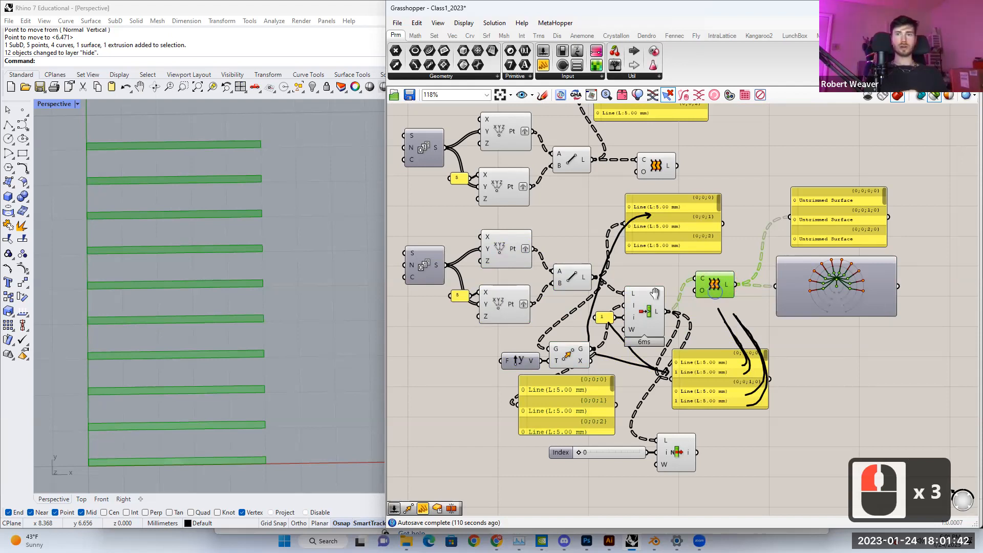
Step: Preview the List Item component below the Insert Items panel and examine its Index slider input
{"action": "right_click_drag", "start_coordinate": [715, 291], "coordinate": [653, 296]}
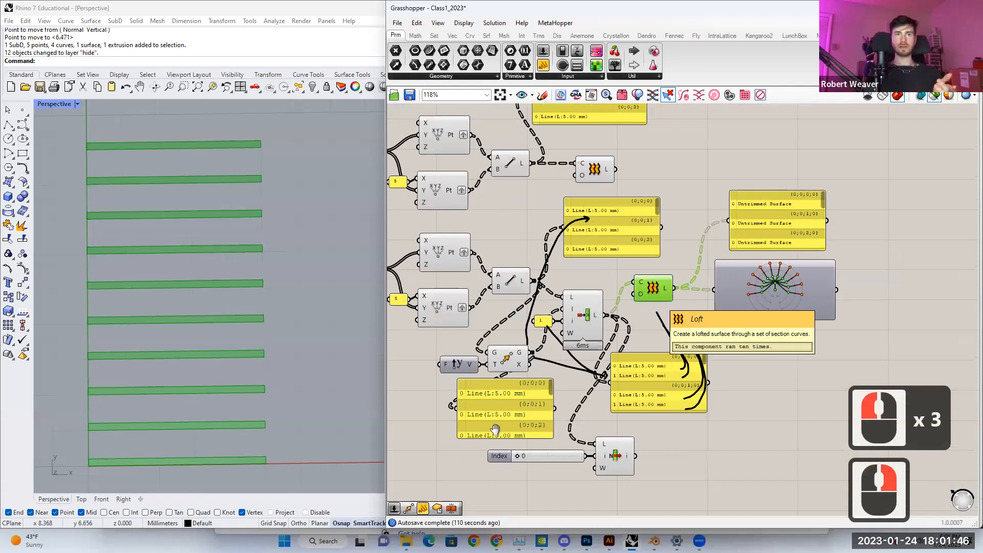
{"action": "right_click_drag", "start_coordinate": [611, 445], "coordinate": [586, 444]}
{"action": "left_click", "coordinate": [586, 444]}
{"action": "right_click_drag", "start_coordinate": [482, 457], "coordinate": [486, 434]}
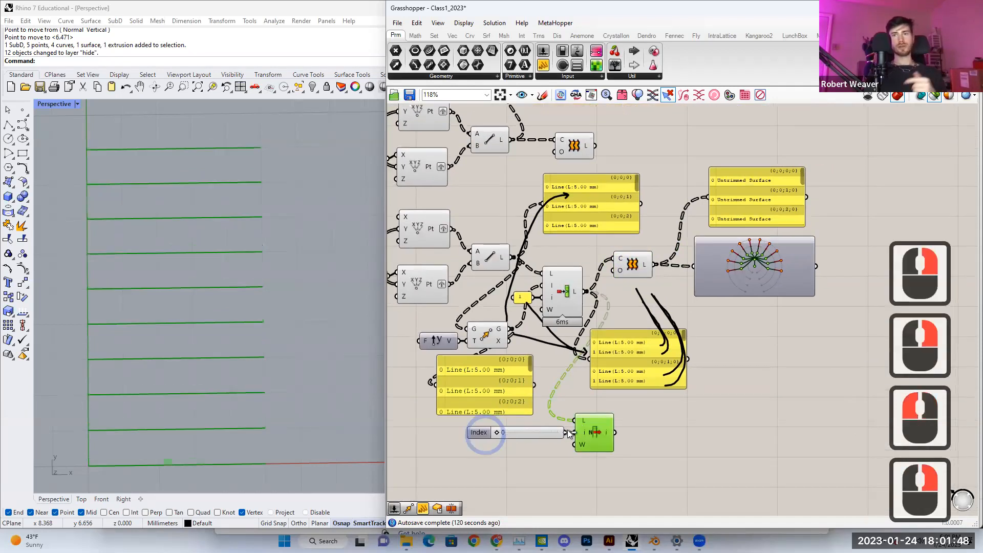
{"action": "left_click_drag", "start_coordinate": [496, 432], "coordinate": [417, 371]}
{"action": "left_click", "coordinate": [581, 432]}
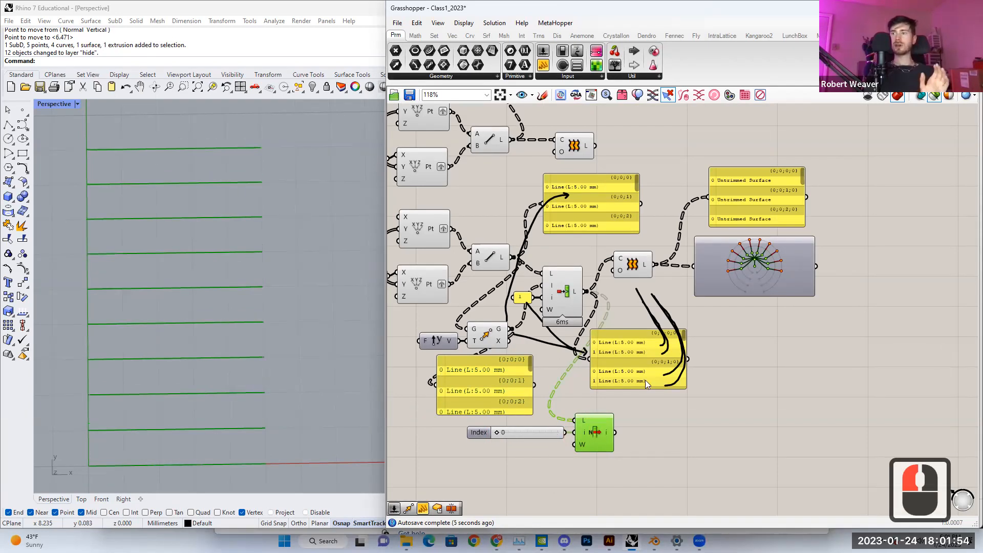
Step: Go to the Components Basics section of the canvas and examine its column of geometry parameter components
{"action": "scroll", "coordinate": [639, 423], "scroll_direction": "down", "scroll_amount": 7}
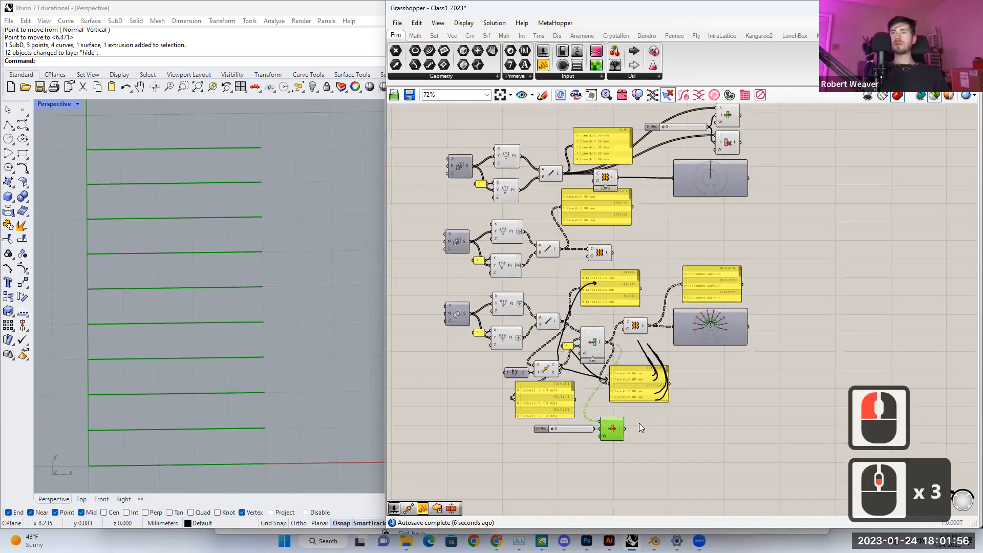
{"action": "right_click_drag", "start_coordinate": [629, 307], "coordinate": [515, 409]}
{"action": "scroll", "coordinate": [555, 321], "scroll_direction": "up", "scroll_amount": 3}
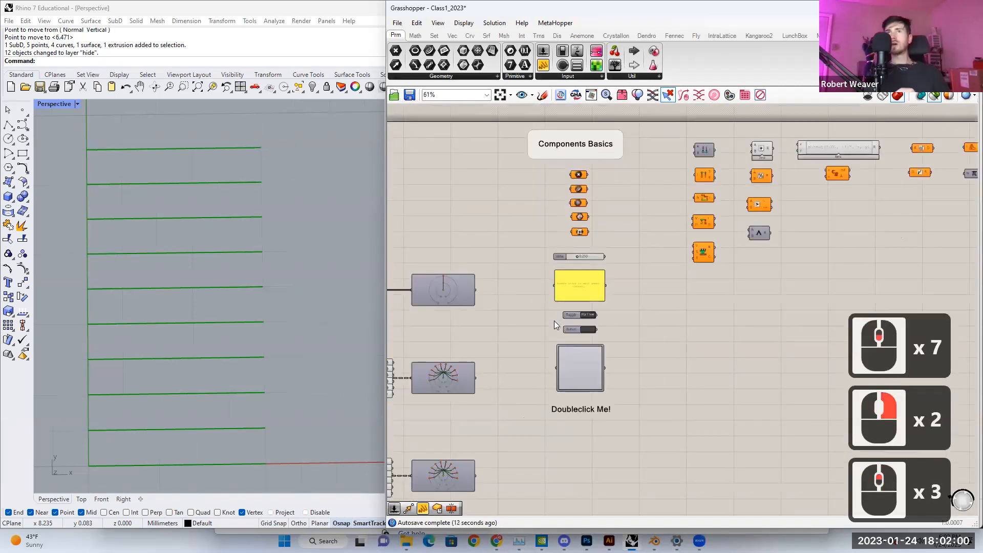
{"action": "right_click_drag", "start_coordinate": [528, 224], "coordinate": [480, 240]}
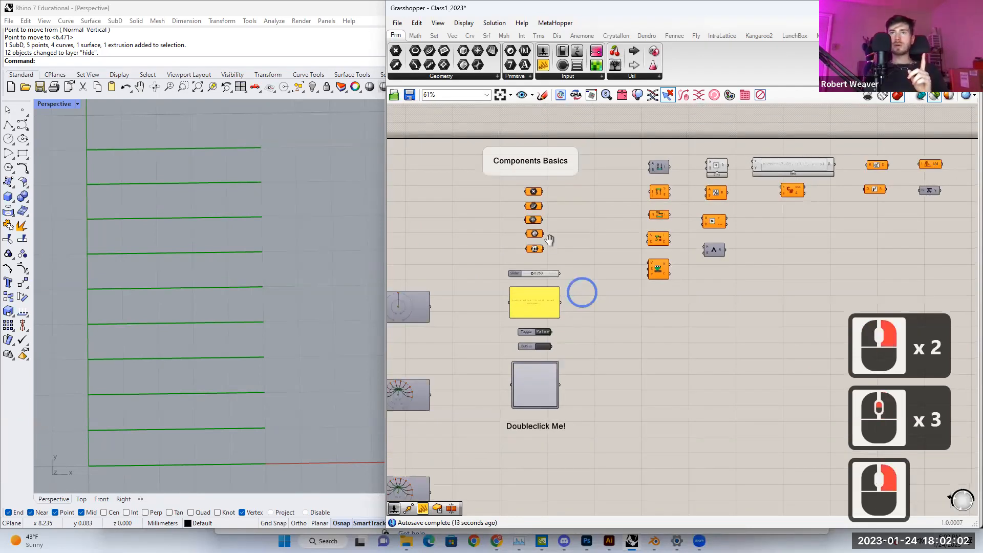
{"action": "scroll", "coordinate": [550, 242], "scroll_direction": "up", "scroll_amount": 2}
{"action": "right_click_drag", "start_coordinate": [550, 243], "coordinate": [536, 230]}
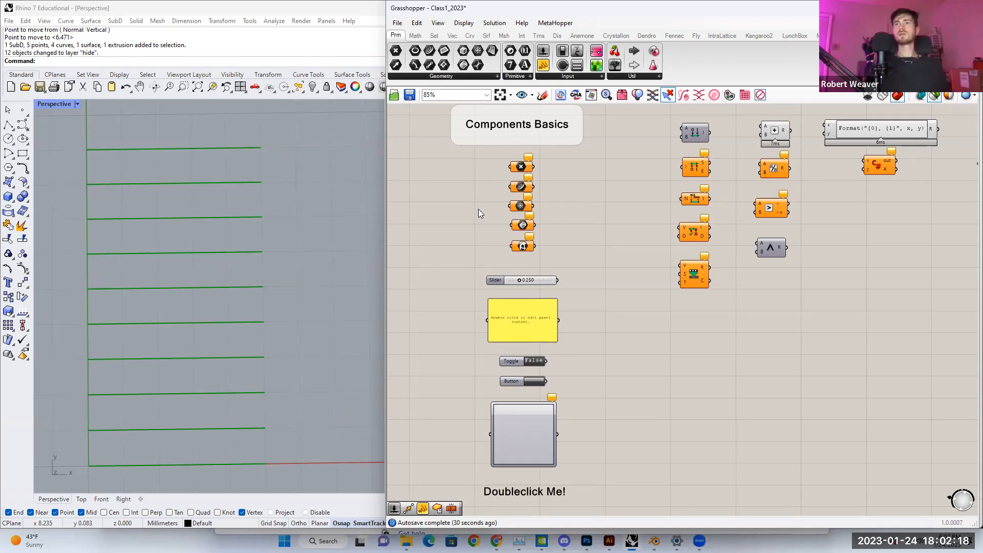
{"action": "right_click_drag", "start_coordinate": [549, 170], "coordinate": [631, 195]}
{"action": "scroll", "coordinate": [615, 201], "scroll_direction": "up", "scroll_amount": 2}
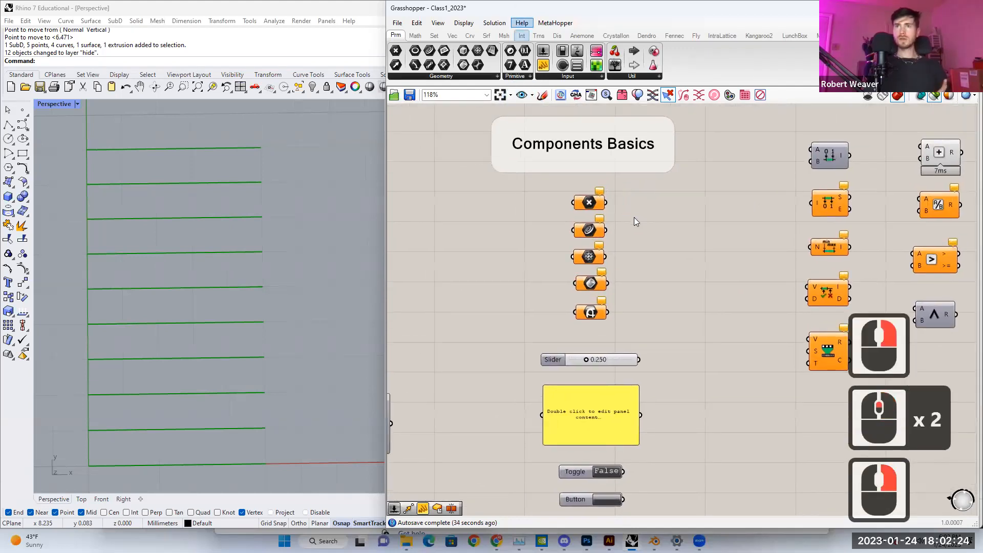
{"action": "scroll", "coordinate": [573, 193], "scroll_direction": "up", "scroll_amount": 1}
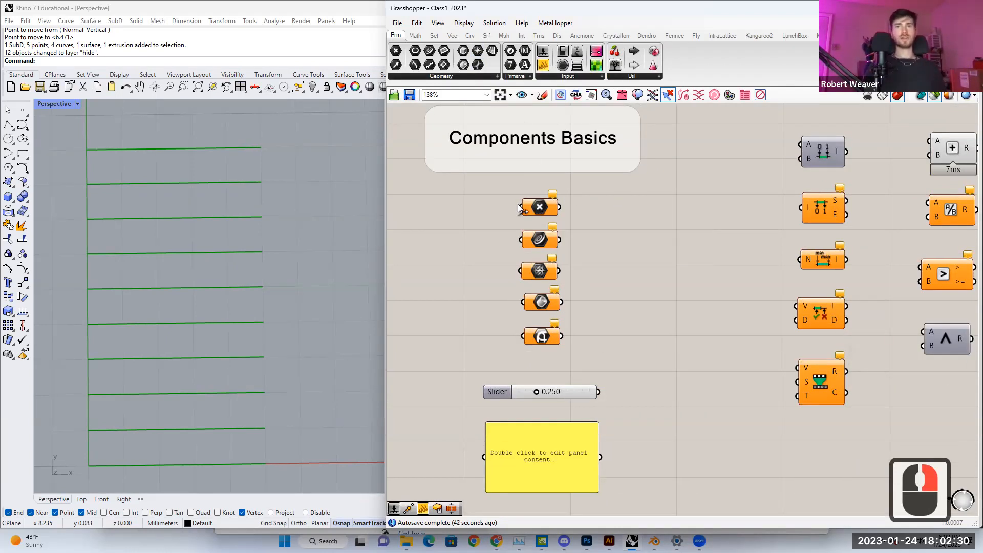
Step: Search the canvas components for "line", check the Line parameter's description, and dismiss the search
{"action": "double_click", "coordinate": [416, 206]}
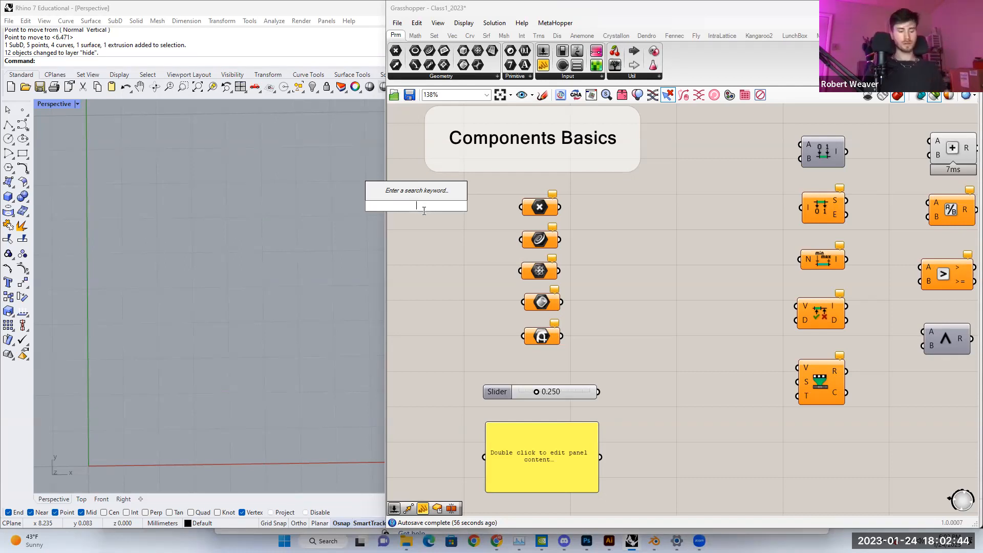
{"action": "type", "text": "line"}
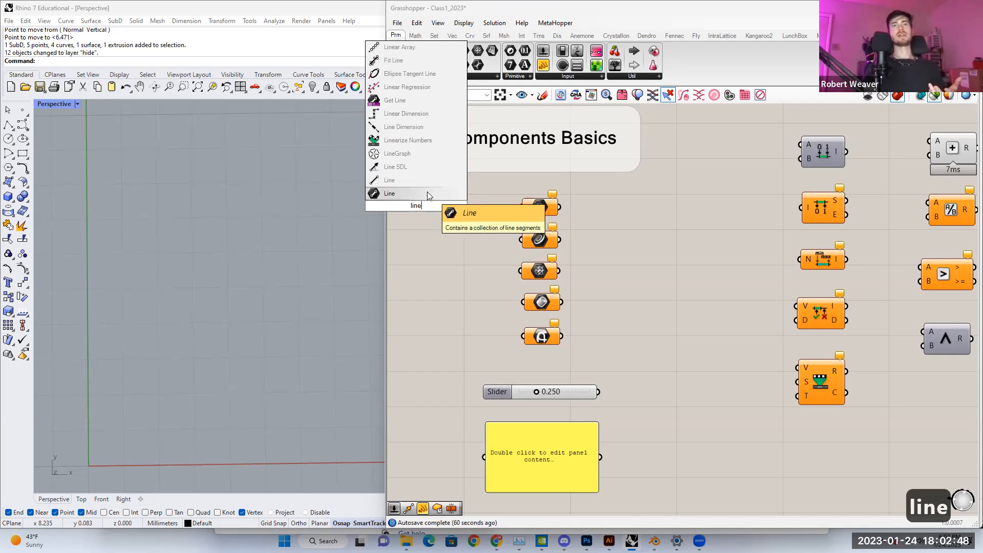
{"action": "left_click", "coordinate": [450, 233]}
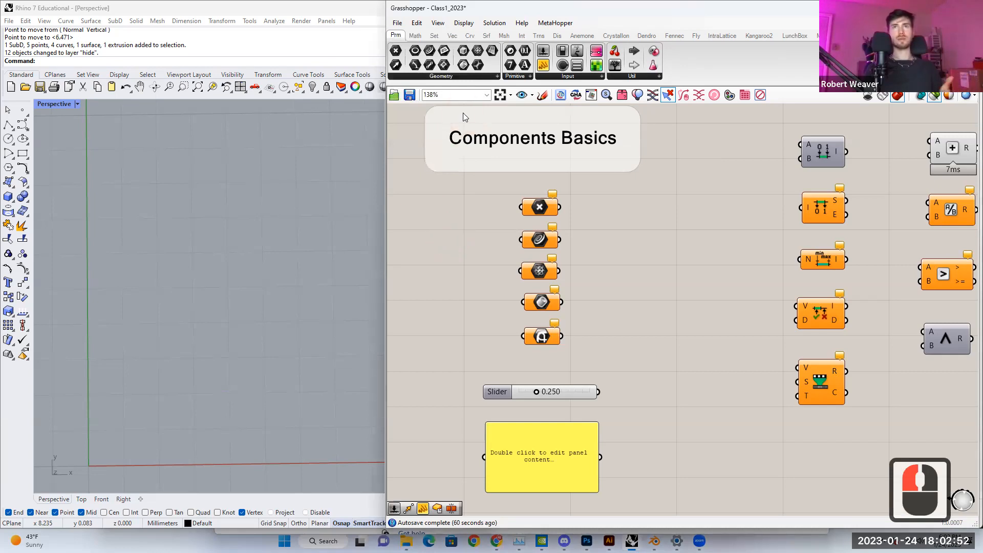
{"action": "scroll", "coordinate": [502, 169], "scroll_direction": "down", "scroll_amount": 1}
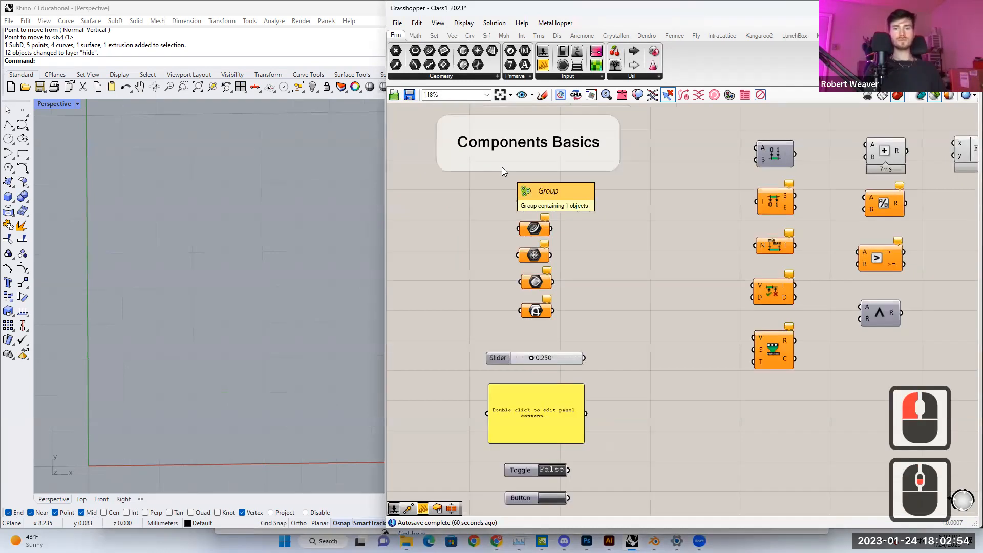
{"action": "scroll", "coordinate": [499, 179], "scroll_direction": "up", "scroll_amount": 1}
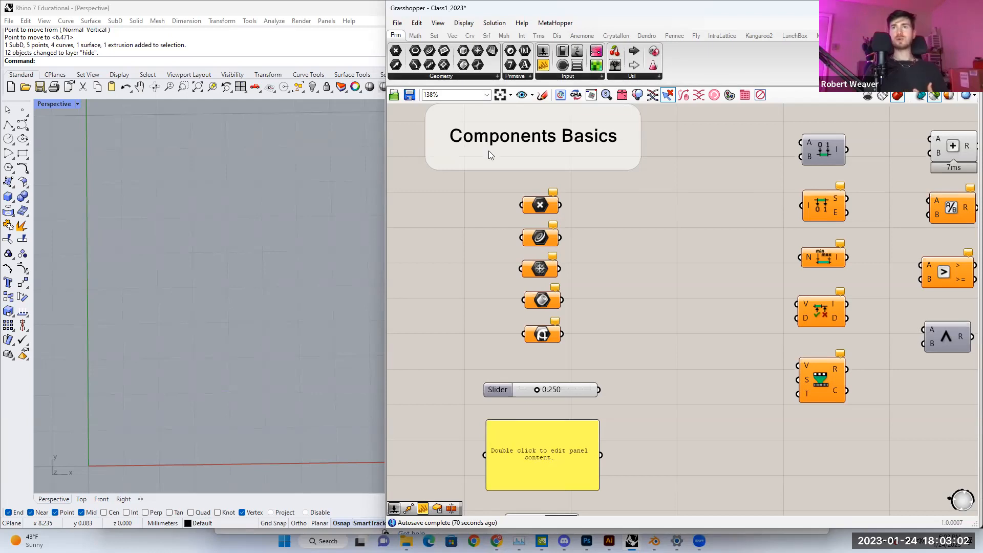
{"action": "scroll", "coordinate": [489, 151], "scroll_direction": "down", "scroll_amount": 2}
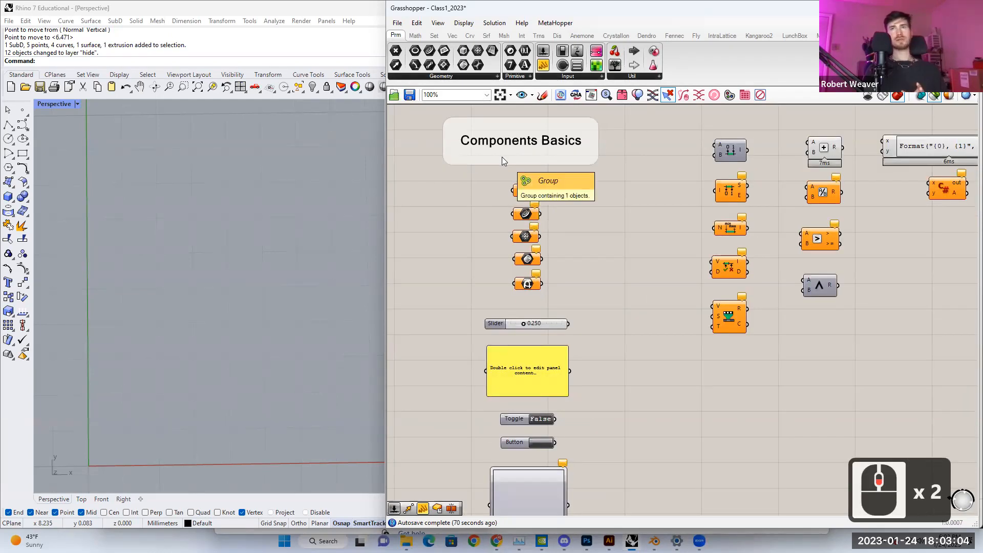
{"action": "right_click_drag", "start_coordinate": [481, 183], "coordinate": [487, 157]}
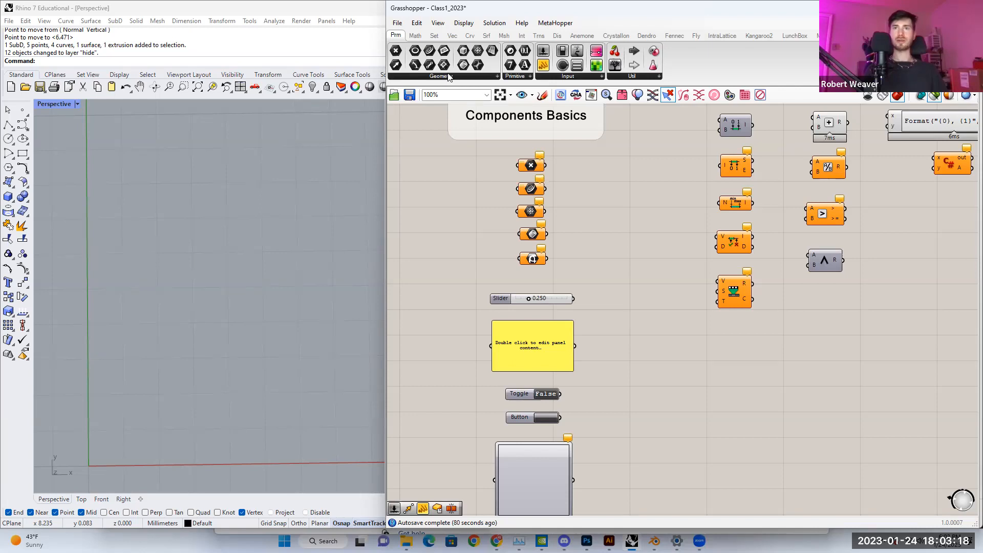
{"action": "left_click", "coordinate": [490, 198]}
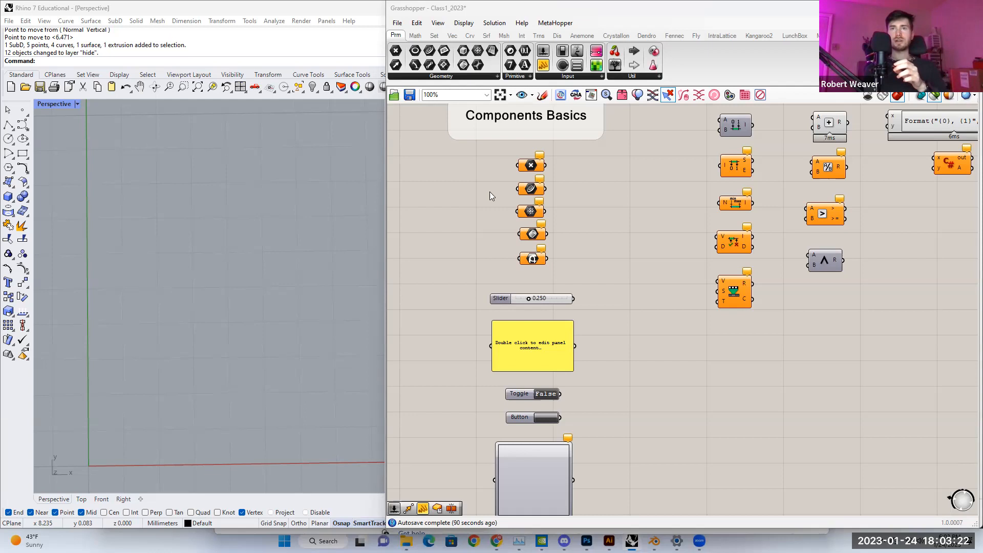
{"action": "left_click", "coordinate": [573, 173]}
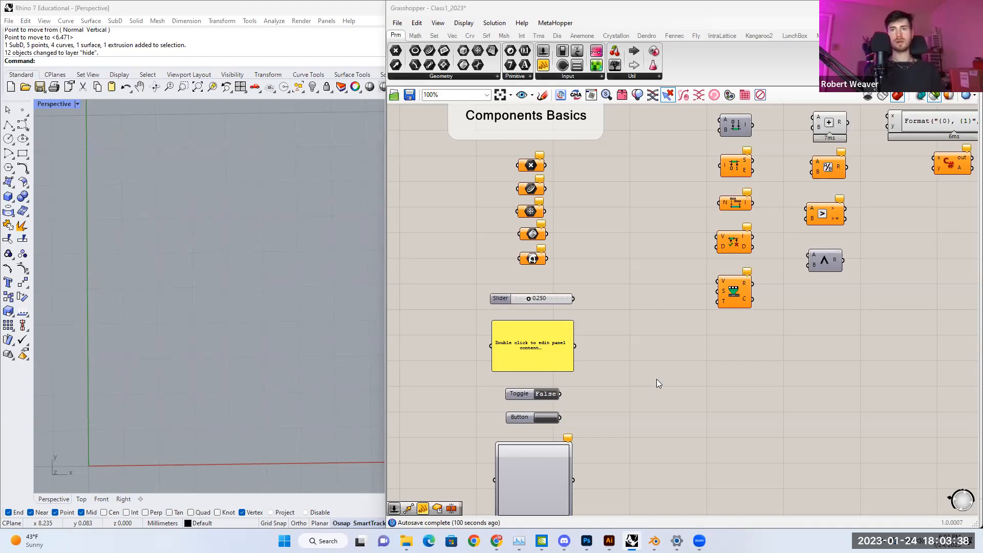
{"action": "scroll", "coordinate": [486, 264], "scroll_direction": "down", "scroll_amount": 2}
{"action": "scroll", "coordinate": [498, 288], "scroll_direction": "down", "scroll_amount": 3}
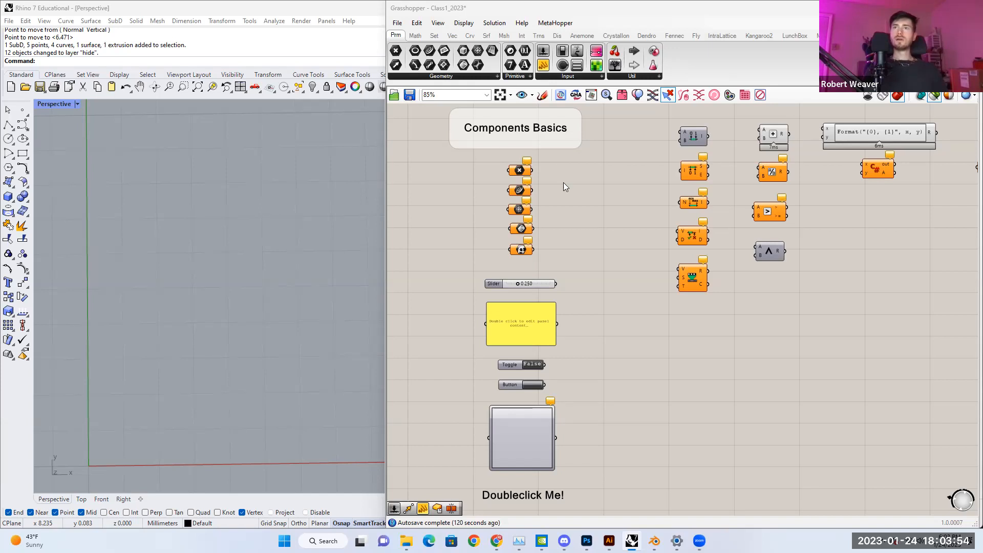
Step: Show the full list of Geometry parameters and examine the matching parameter components down to SubD on the canvas
{"action": "scroll", "coordinate": [502, 202], "scroll_direction": "up", "scroll_amount": 2}
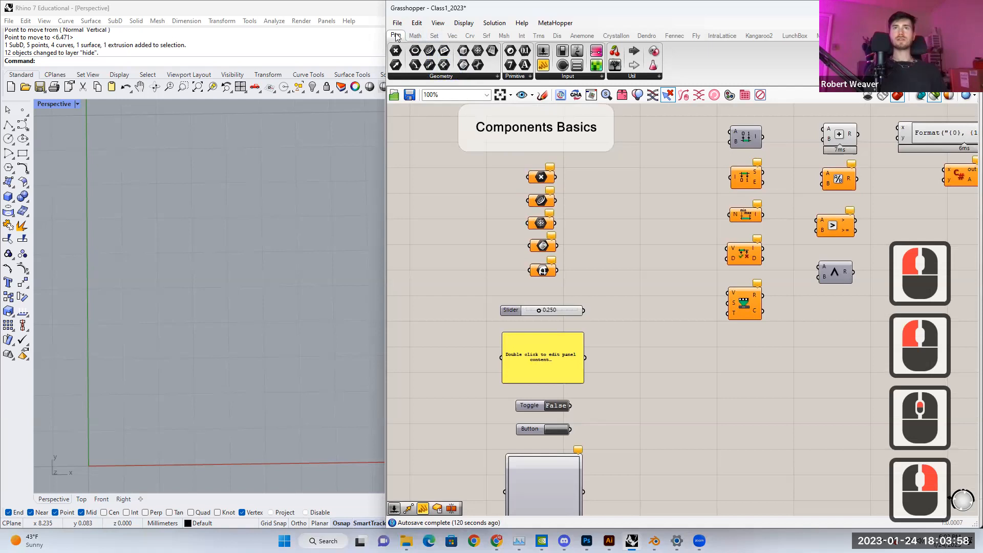
{"action": "mouse_move", "coordinate": [396, 37]}
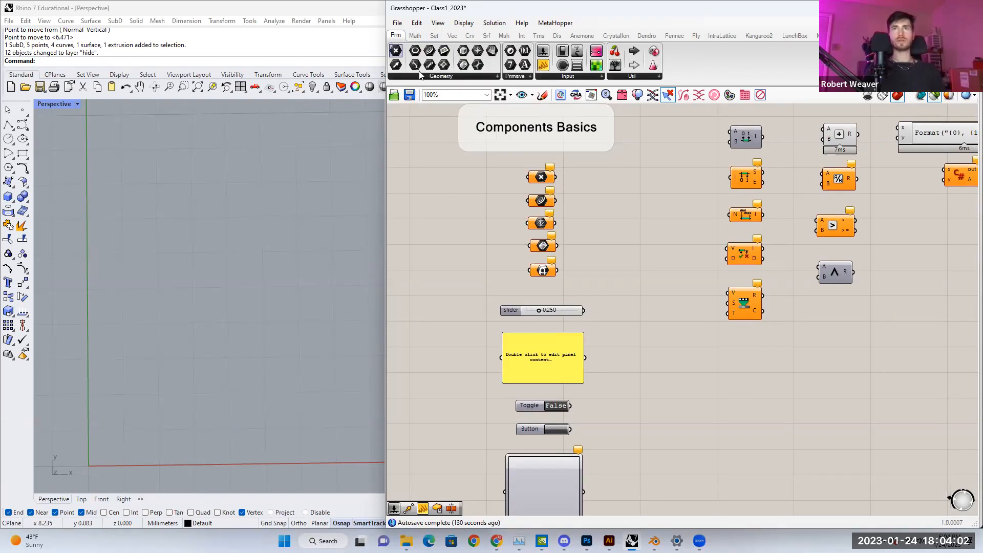
{"action": "left_click", "coordinate": [442, 77]}
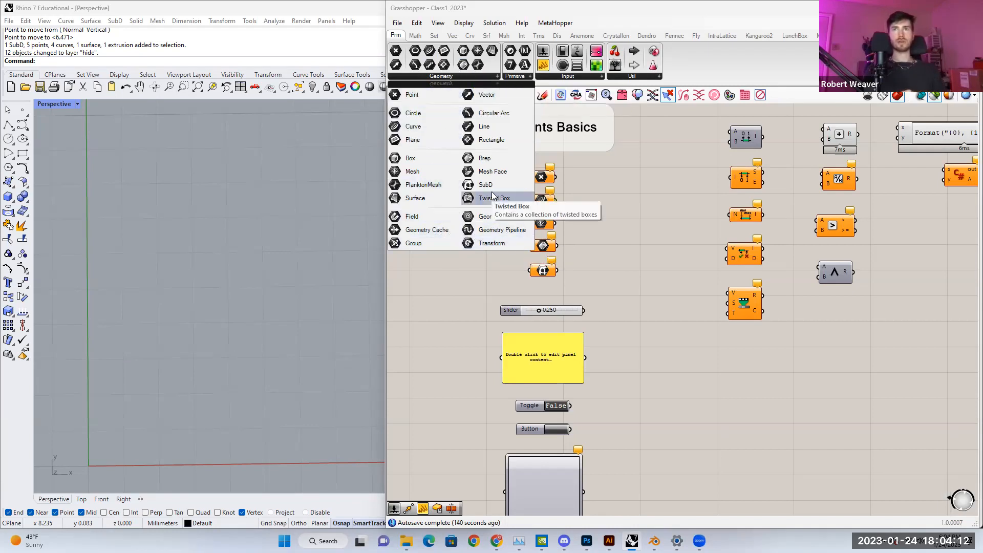
{"action": "left_click", "coordinate": [515, 76]}
{"action": "left_click", "coordinate": [497, 76]}
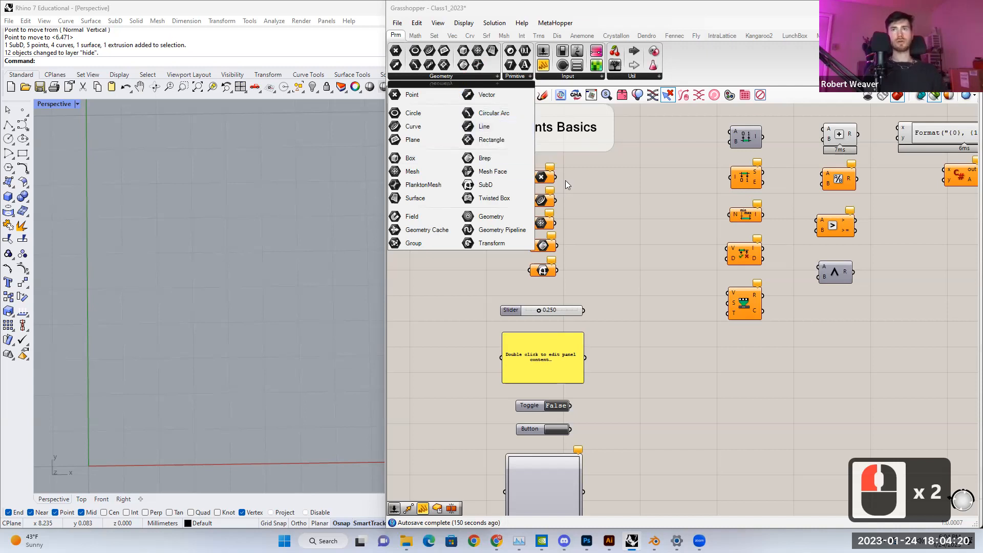
{"action": "scroll", "coordinate": [545, 180], "scroll_direction": "up", "scroll_amount": 3}
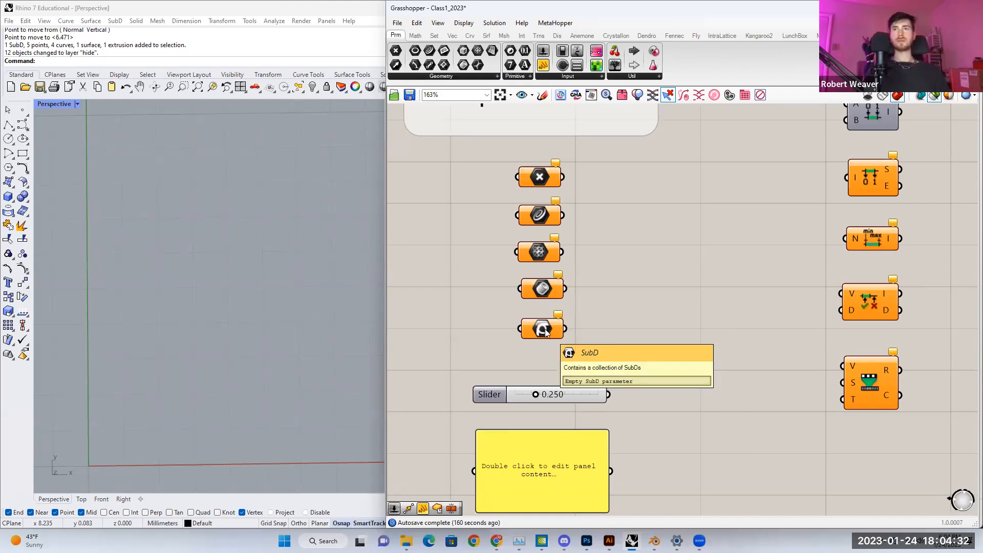
Step: Align the five geometry parameter components above the slider along their right edges
{"action": "left_click_drag", "start_coordinate": [492, 164], "coordinate": [589, 335]}
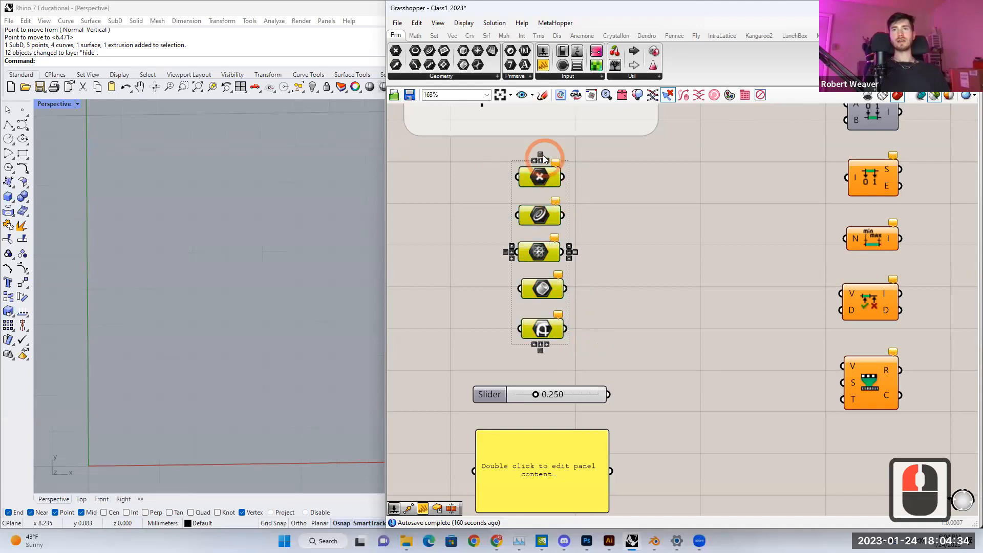
{"action": "left_click", "coordinate": [546, 160]}
{"action": "left_click", "coordinate": [601, 184]}
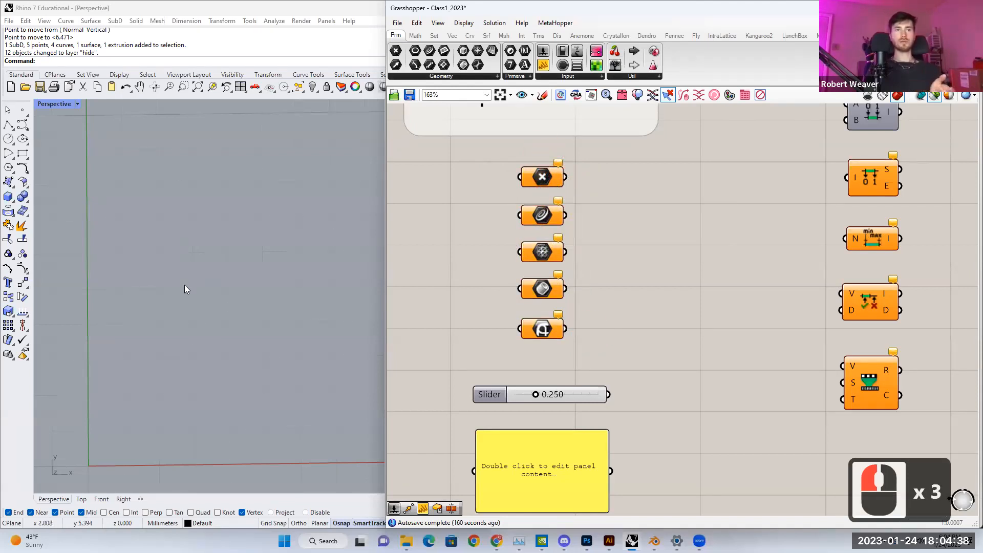
{"action": "mouse_move", "coordinate": [188, 281]}
{"action": "right_mouse_down"}
{"action": "mouse_move", "coordinate": [179, 273]}
{"action": "mouse_move", "coordinate": [190, 273]}
{"action": "right_mouse_up"}
{"action": "left_click_drag", "start_coordinate": [497, 227], "coordinate": [587, 356]}
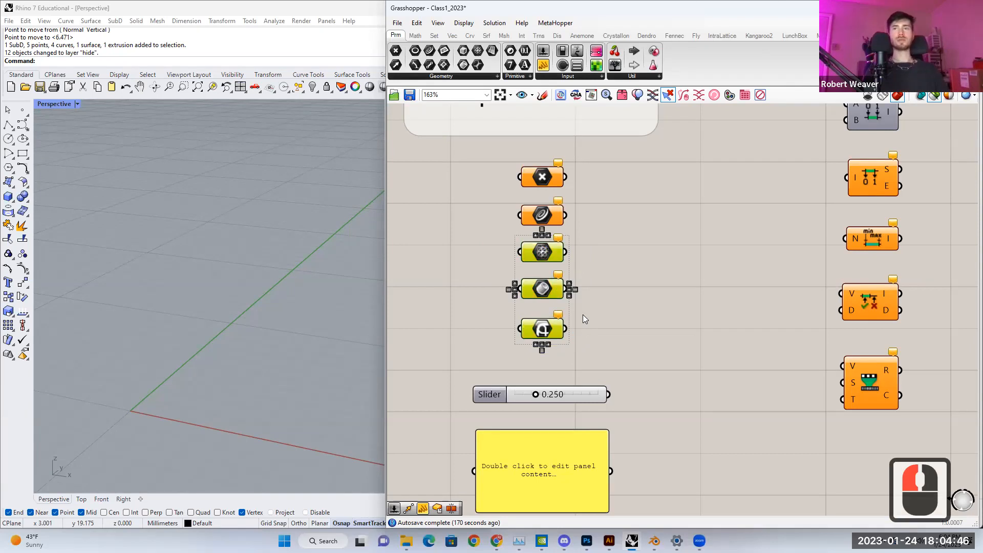
{"action": "left_click", "coordinate": [584, 331]}
Step: Examine the number slider below the geometry parameters and show the full list of Input components
{"action": "scroll", "coordinate": [595, 332], "scroll_direction": "down", "scroll_amount": 2}
{"action": "left_click_drag", "start_coordinate": [585, 337], "coordinate": [585, 328]}
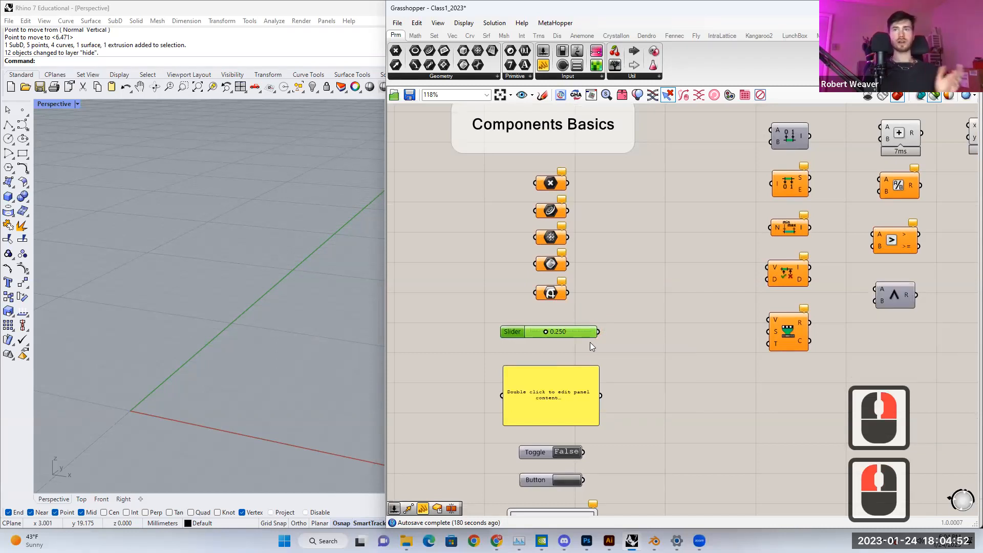
{"action": "scroll", "coordinate": [591, 347], "scroll_direction": "up", "scroll_amount": 2}
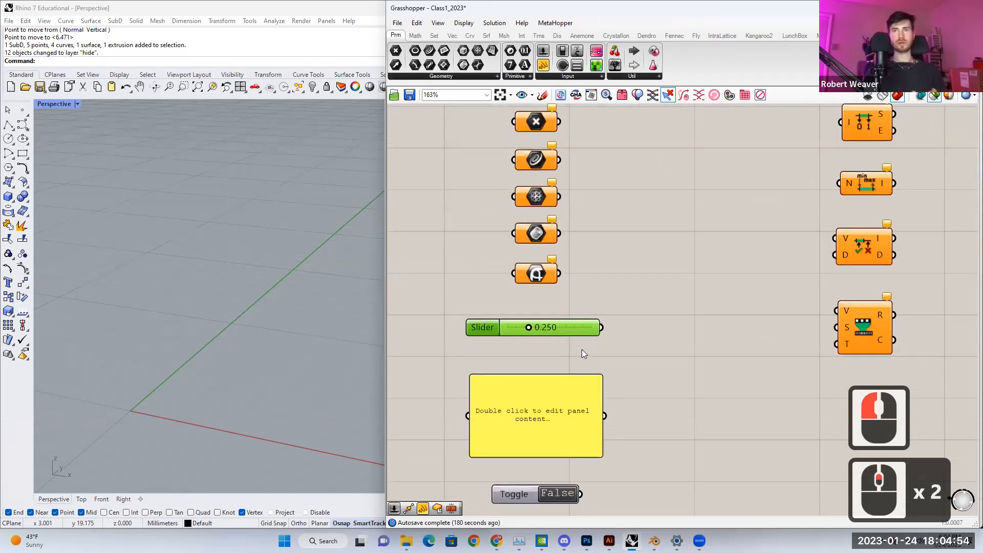
{"action": "right_click_drag", "start_coordinate": [593, 351], "coordinate": [606, 311]}
{"action": "left_click", "coordinate": [574, 76]}
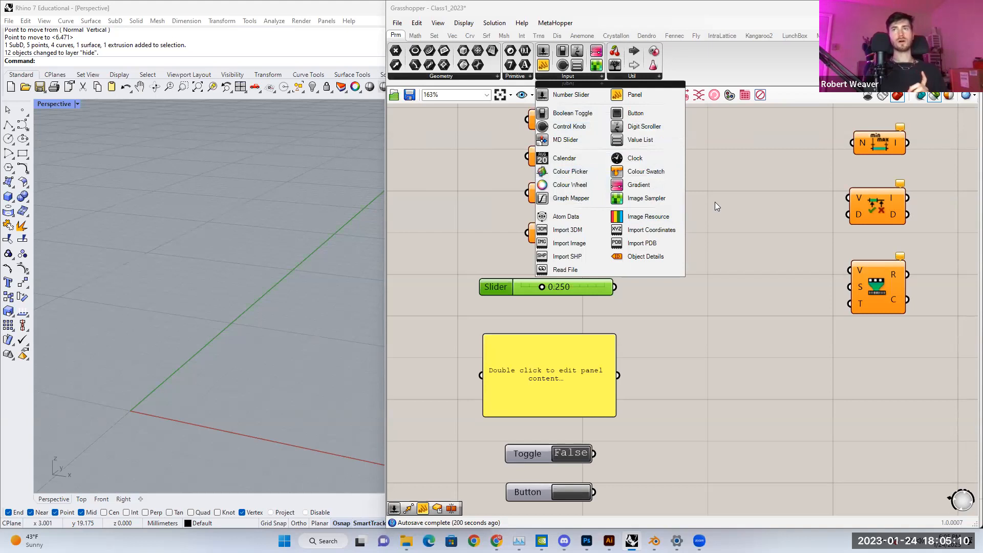
Step: Set the number slider above the yellow panel to 0.321 and show its options
{"action": "left_click", "coordinate": [628, 281]}
{"action": "scroll", "coordinate": [583, 293], "scroll_direction": "up", "scroll_amount": 2}
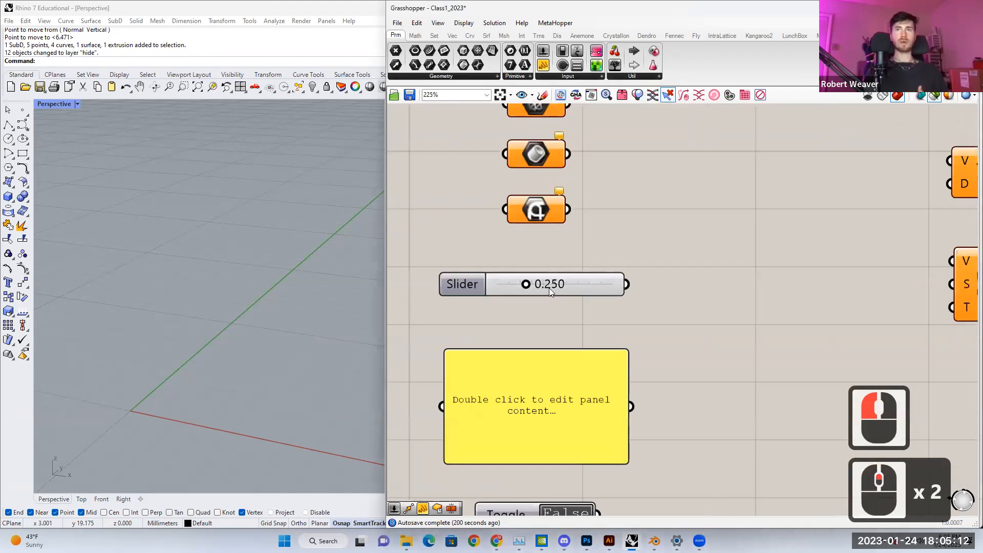
{"action": "mouse_move", "coordinate": [528, 286]}
{"action": "left_mouse_down"}
{"action": "mouse_move", "coordinate": [463, 284]}
{"action": "mouse_move", "coordinate": [641, 293]}
{"action": "mouse_move", "coordinate": [482, 294]}
{"action": "mouse_move", "coordinate": [534, 285]}
{"action": "left_mouse_up"}
{"action": "double_click", "coordinate": [587, 285]}
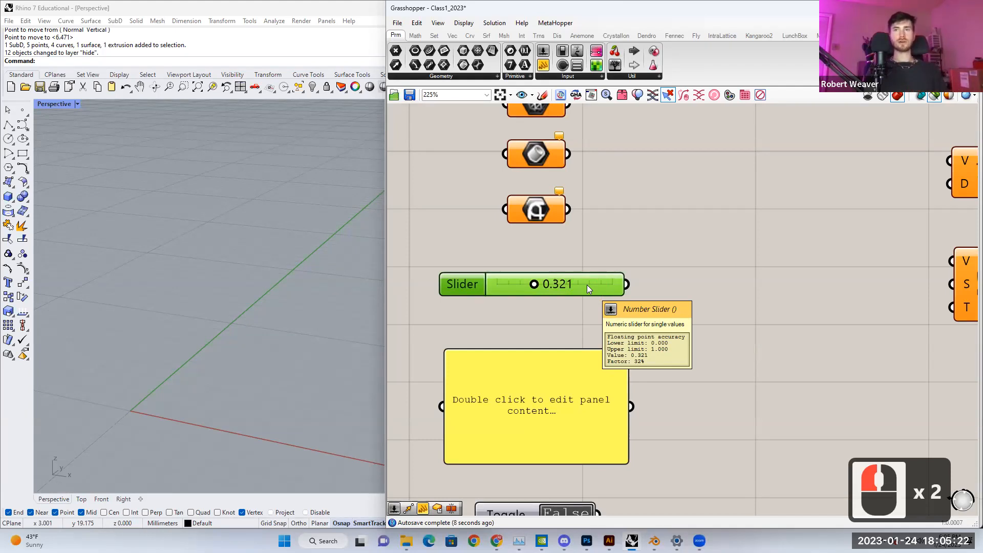
{"action": "right_click", "coordinate": [587, 284]}
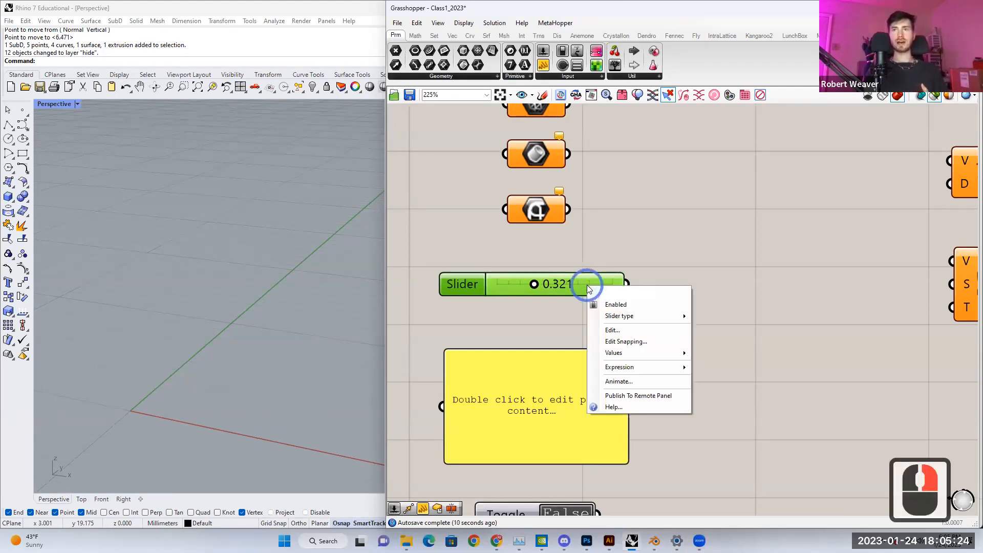
Step: Add a second Number Slider in the empty canvas area beside the SubD parameter and set it to 1.000
{"action": "left_click", "coordinate": [571, 79]}
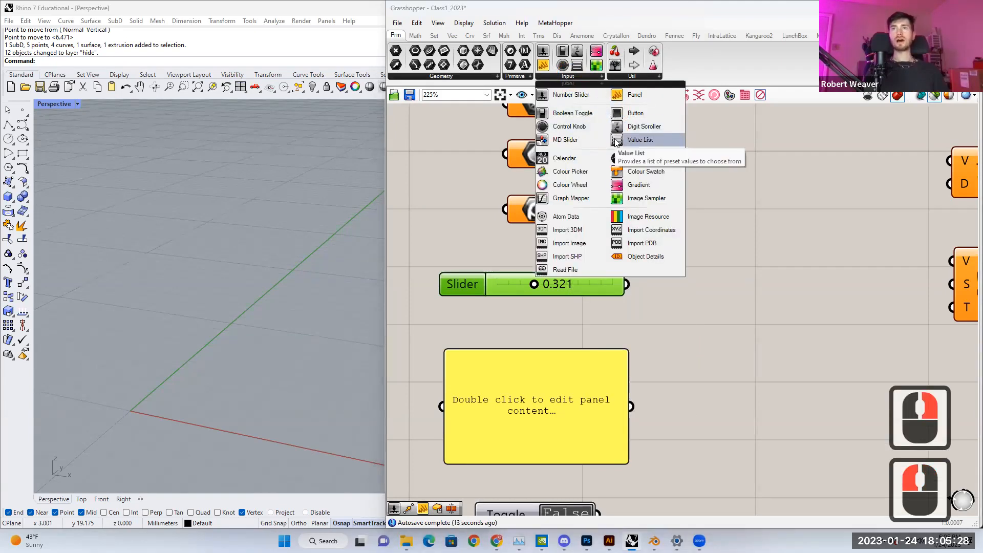
{"action": "left_click_drag", "start_coordinate": [563, 95], "coordinate": [706, 248]}
{"action": "left_click", "coordinate": [705, 246]}
{"action": "right_click_drag", "start_coordinate": [586, 242], "coordinate": [467, 237]}
{"action": "left_click_drag", "start_coordinate": [623, 241], "coordinate": [702, 224]}
Step: Open the options of the newly added number slider
{"action": "right_click", "coordinate": [617, 224]}
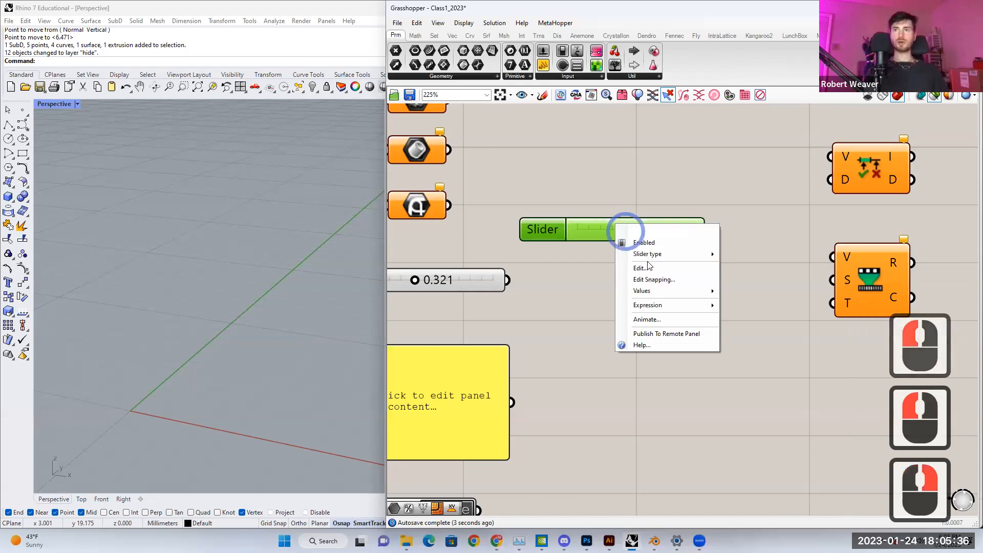
{"action": "right_click", "coordinate": [595, 239]}
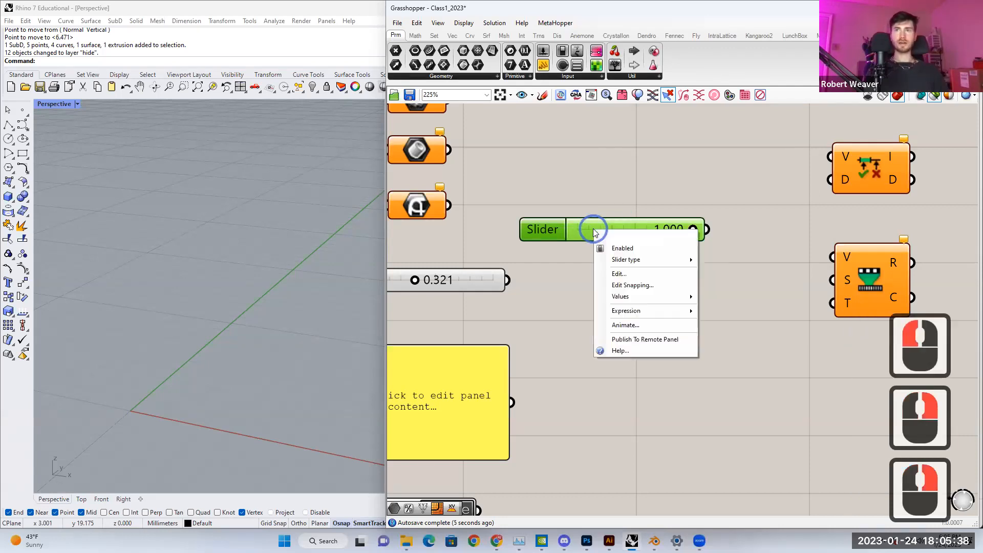
Step: Set the selected number slider's maximum to 100 and its rounding to integer numbers
{"action": "left_click", "coordinate": [630, 277]}
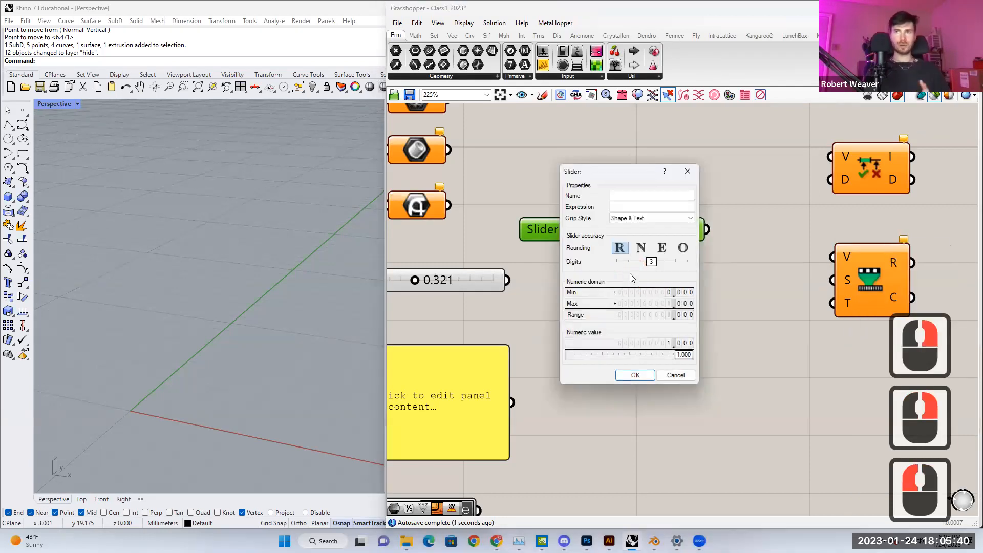
{"action": "double_click", "coordinate": [651, 304]}
{"action": "type", "text": "1"}
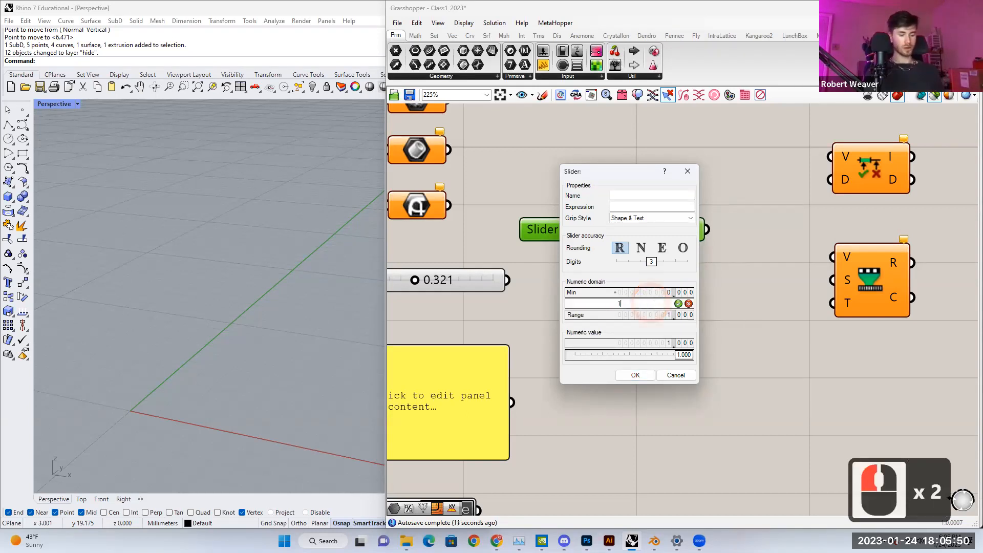
{"action": "type", "text": "00"}
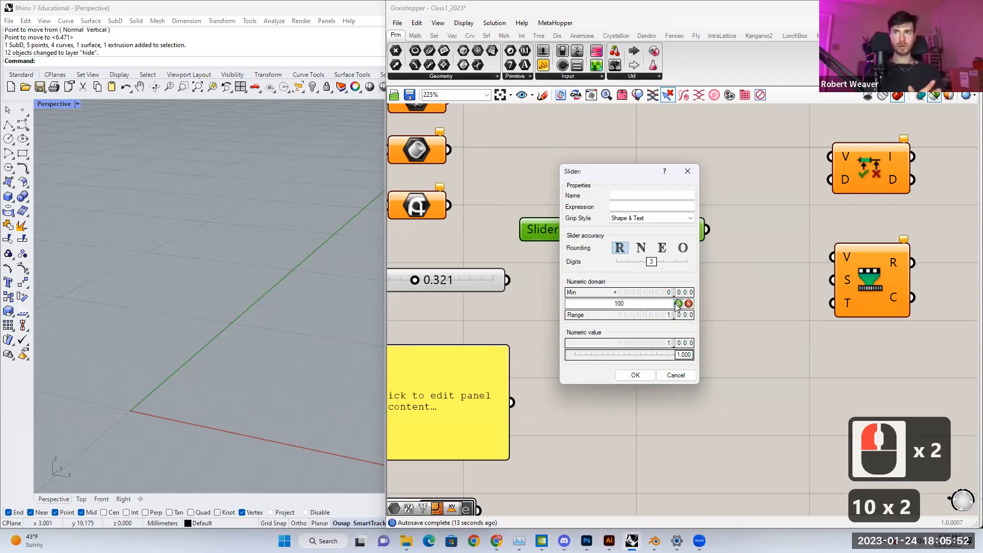
{"action": "left_click", "coordinate": [678, 305]}
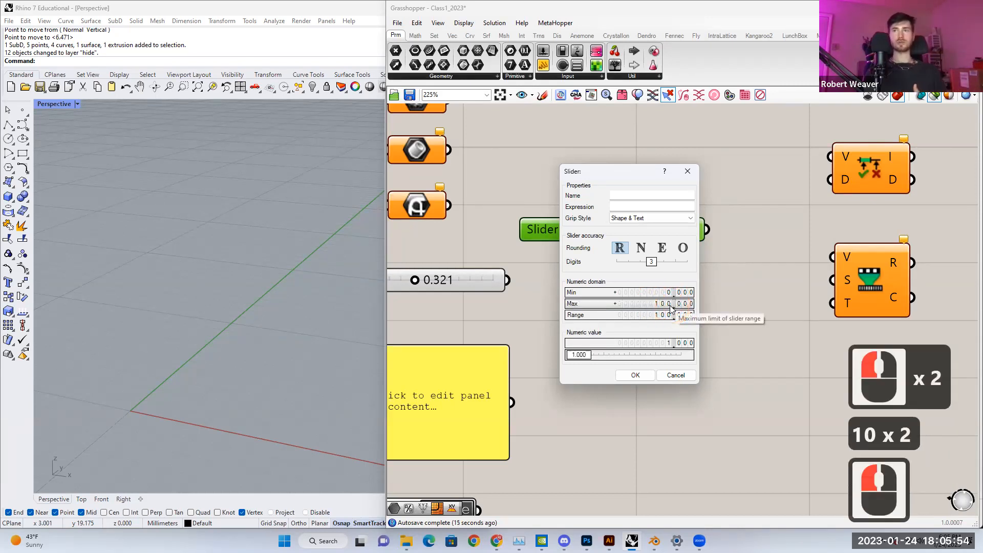
{"action": "left_click", "coordinate": [642, 249]}
{"action": "left_click", "coordinate": [620, 248]}
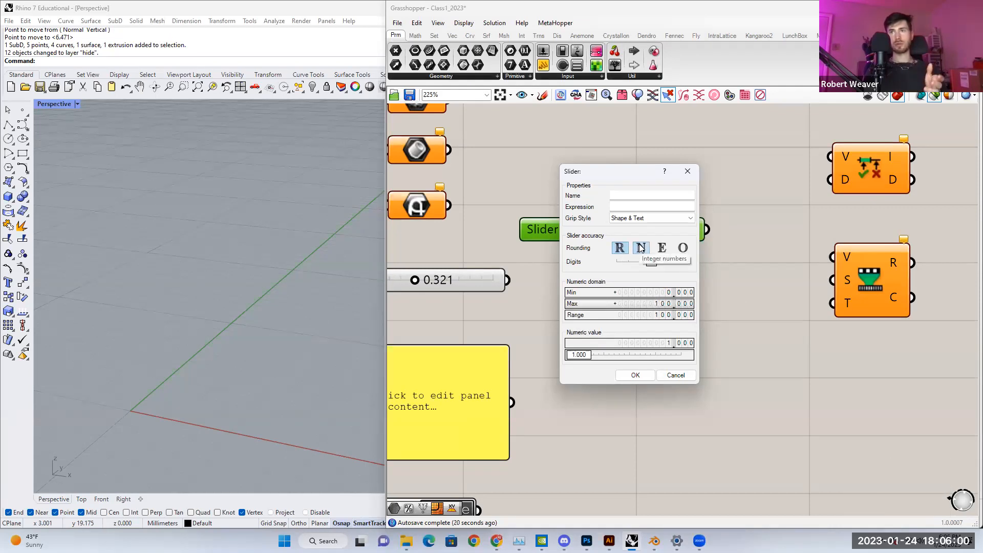
{"action": "left_click", "coordinate": [640, 248]}
{"action": "left_click", "coordinate": [636, 375]}
Step: Raise the integer slider's value to 100 and shift the slider slightly left on the canvas
{"action": "left_click", "coordinate": [599, 256]}
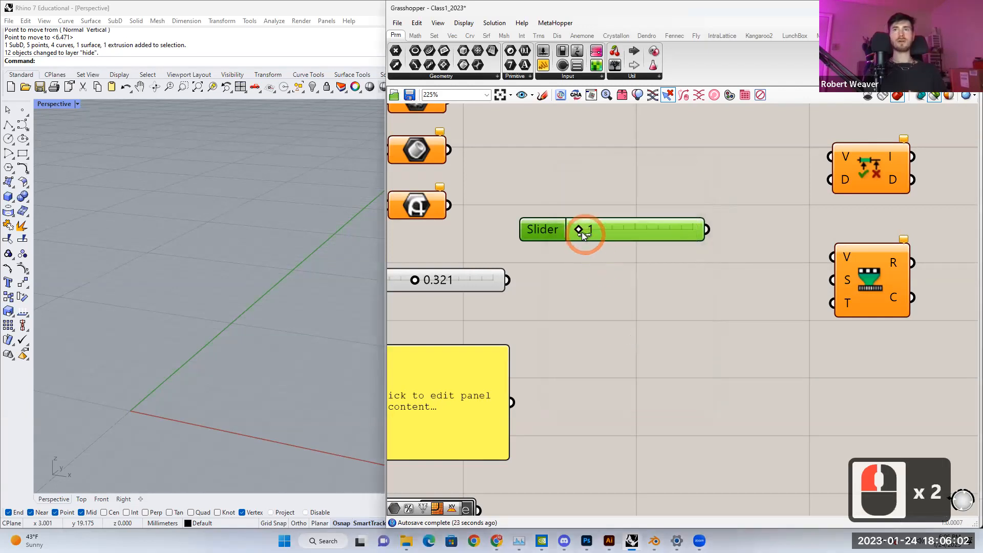
{"action": "left_click_drag", "start_coordinate": [581, 229], "coordinate": [584, 232]}
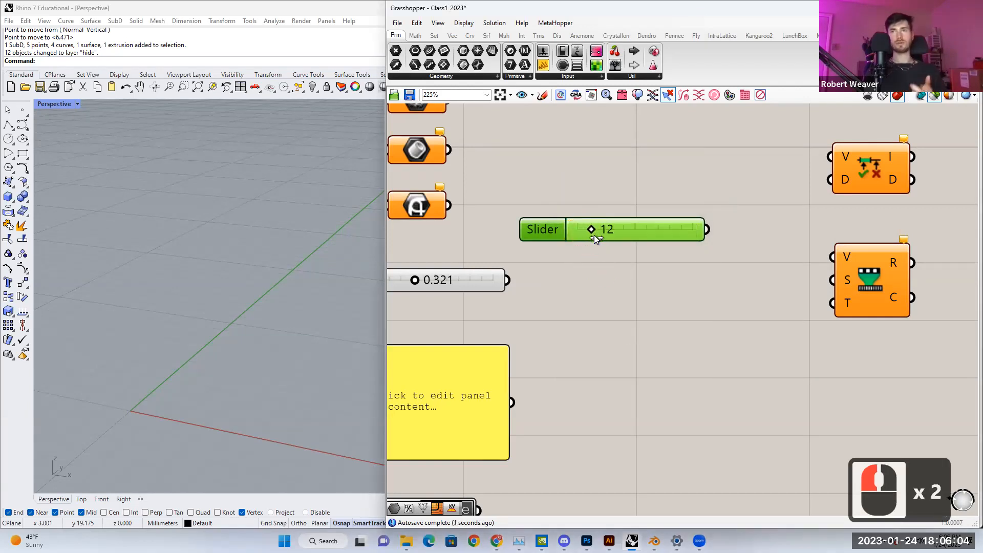
{"action": "left_click_drag", "start_coordinate": [670, 238], "coordinate": [716, 238]}
{"action": "left_click_drag", "start_coordinate": [611, 230], "coordinate": [577, 222]}
{"action": "right_click_drag", "start_coordinate": [585, 250], "coordinate": [593, 231]}
Step: Create a number slider from the search keyword 0..10 below the 100 slider and set its value to 10
{"action": "double_click", "coordinate": [614, 283]}
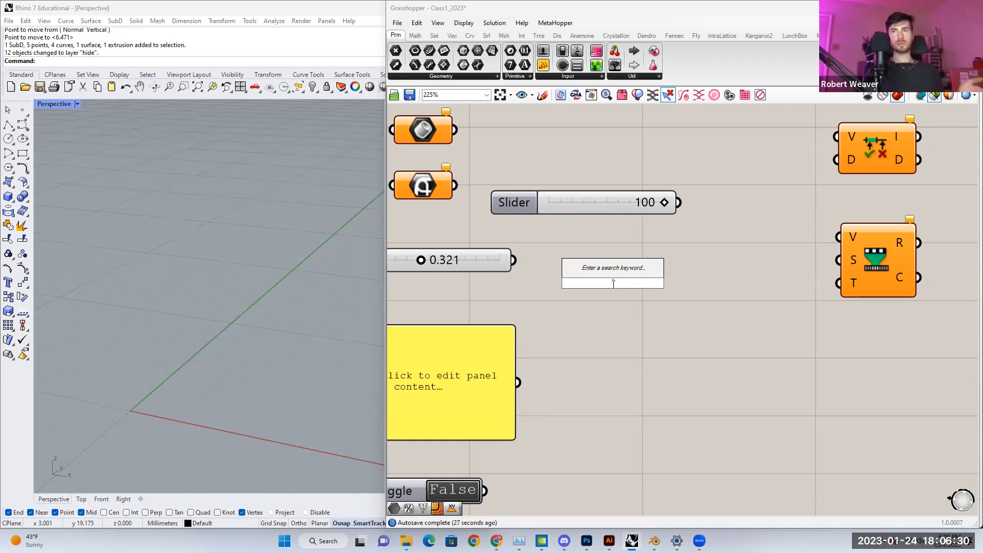
{"action": "type", "text": "0"}
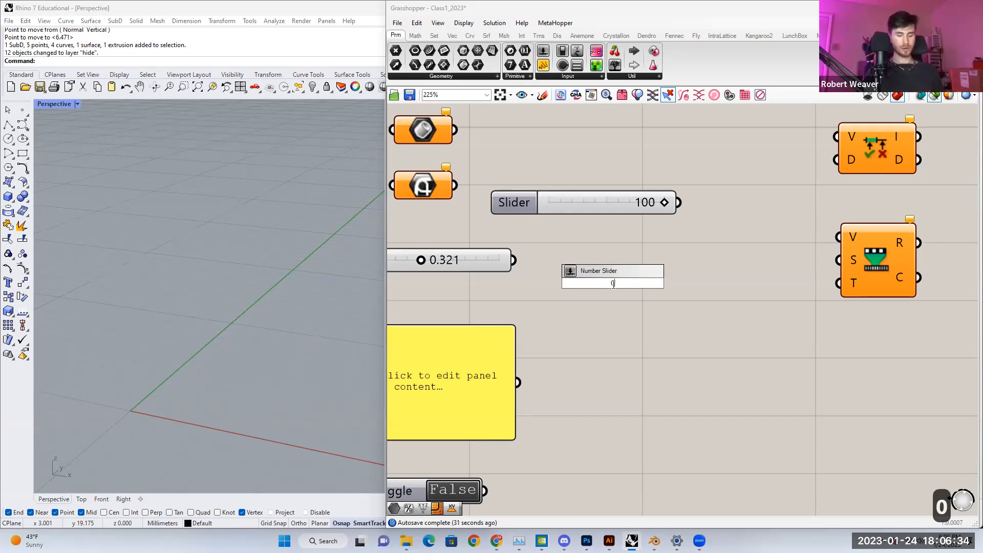
{"action": "type", "text": "..10"}
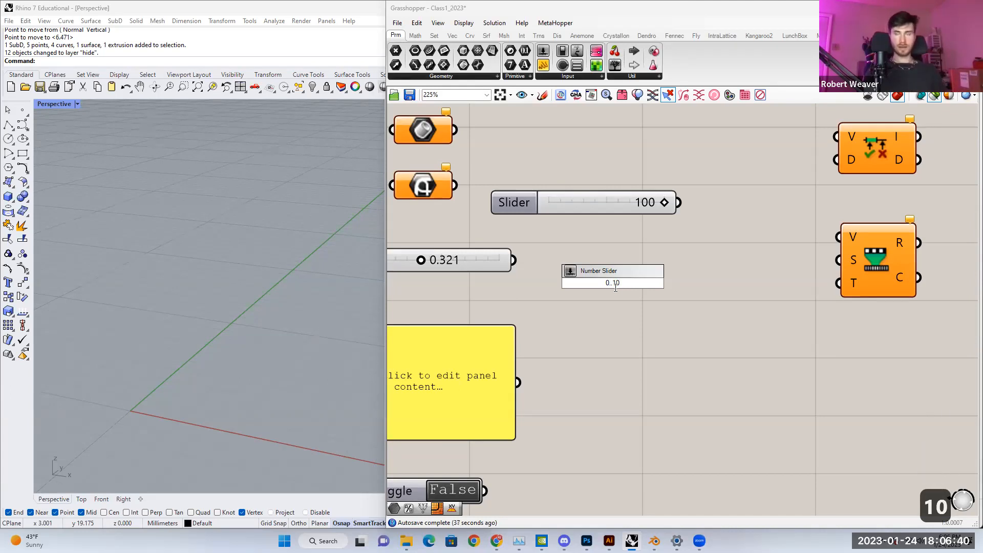
{"action": "key", "text": "Return"}
{"action": "left_click_drag", "start_coordinate": [578, 284], "coordinate": [696, 284]}
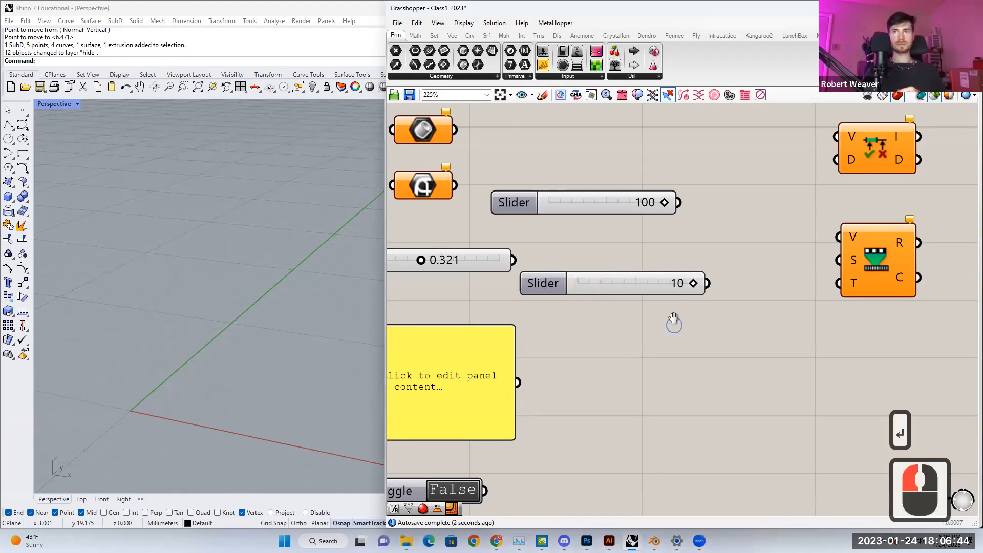
Step: Create a two-decimal number slider below the 10 slider from the search keyword 0.00<4<12
{"action": "right_click_drag", "start_coordinate": [674, 323], "coordinate": [672, 306]}
{"action": "double_click", "coordinate": [652, 306]}
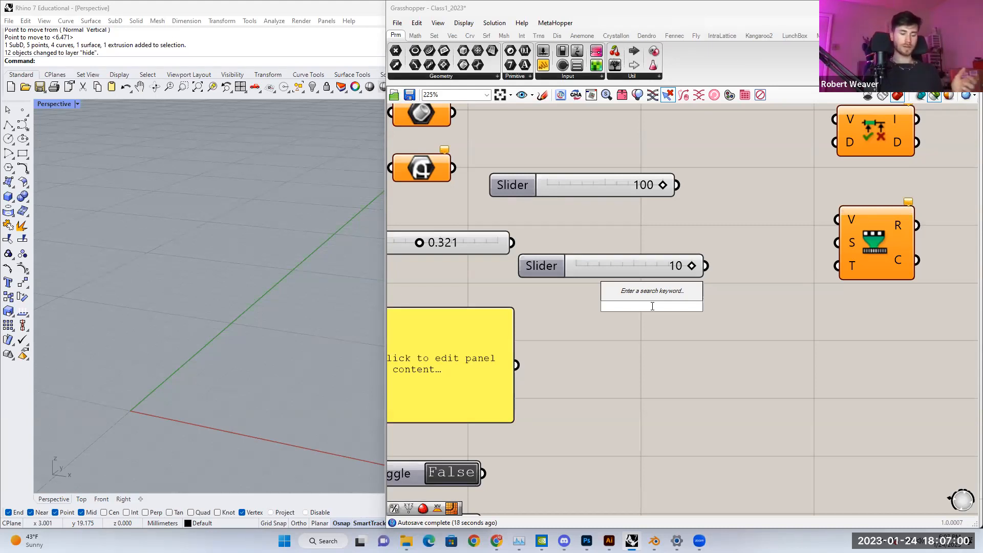
{"action": "type", "text": "0"}
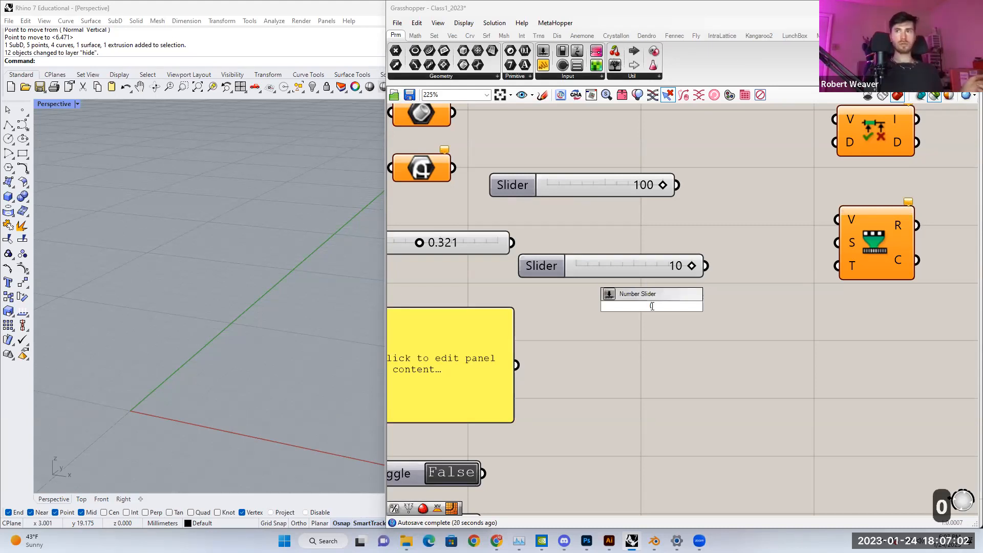
{"action": "type", "text": ".00"}
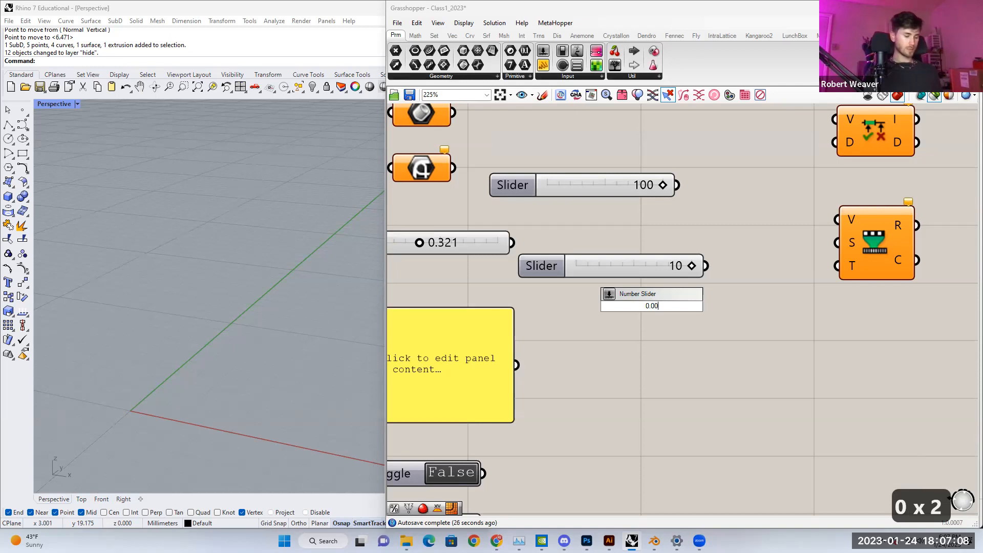
{"action": "type", "text": "<"}
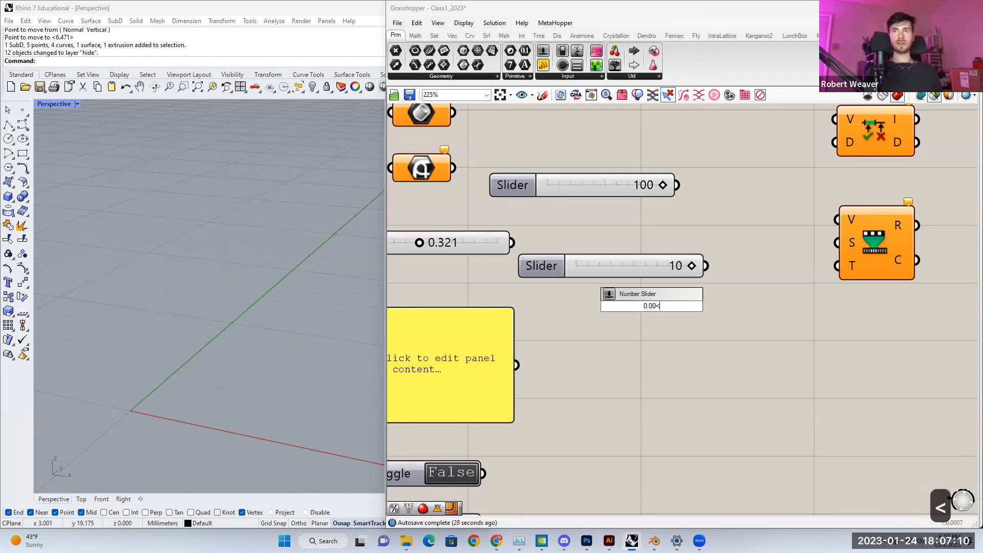
{"action": "type", "text": "4"}
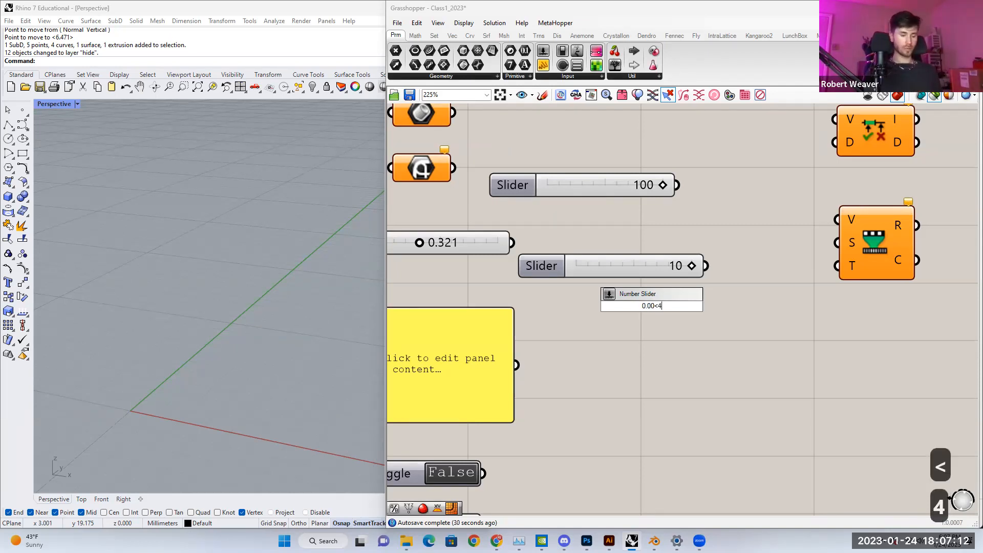
{"action": "type", "text": "<"}
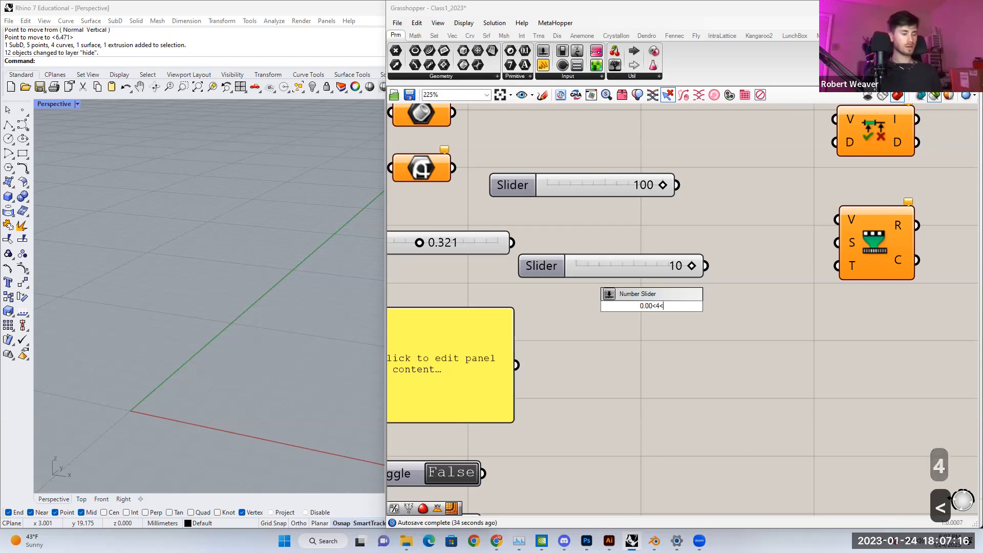
{"action": "type", "text": "12"}
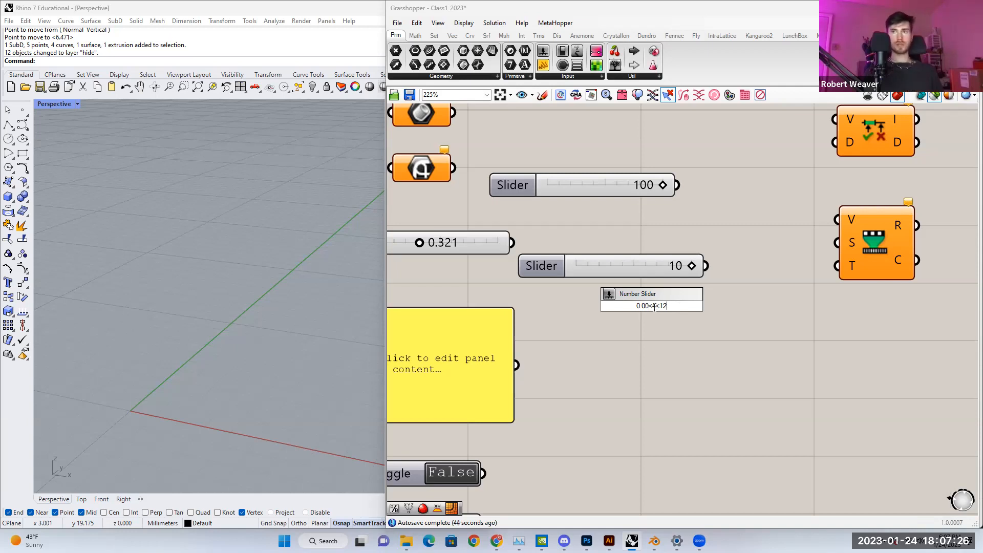
{"action": "key", "text": "Return"}
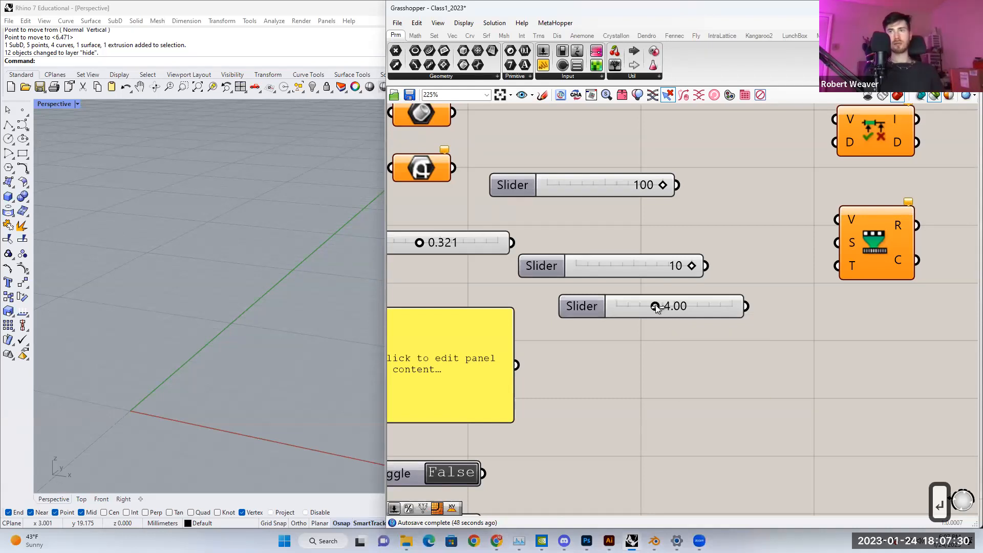
Step: Set the two-decimal slider to 12.00 and stack it with the 10 slider beside the 0.321 slider
{"action": "left_click_drag", "start_coordinate": [656, 307], "coordinate": [753, 305]}
{"action": "left_click_drag", "start_coordinate": [672, 307], "coordinate": [630, 294]}
{"action": "left_click_drag", "start_coordinate": [726, 319], "coordinate": [644, 241]}
{"action": "left_click", "coordinate": [676, 213]}
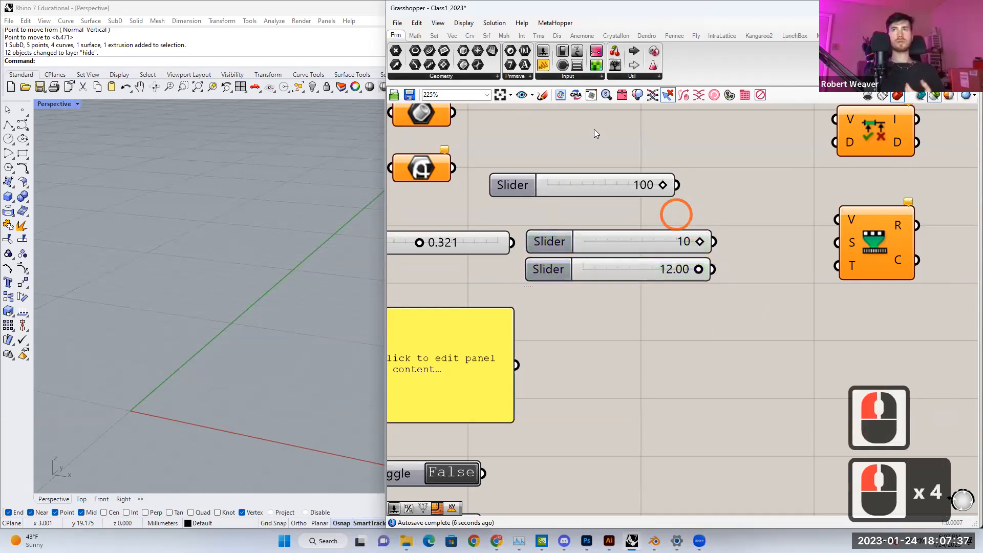
Step: Place a default Number Slider from the Input components above the 100 slider, and inspect its settings without changing them
{"action": "left_click", "coordinate": [573, 76]}
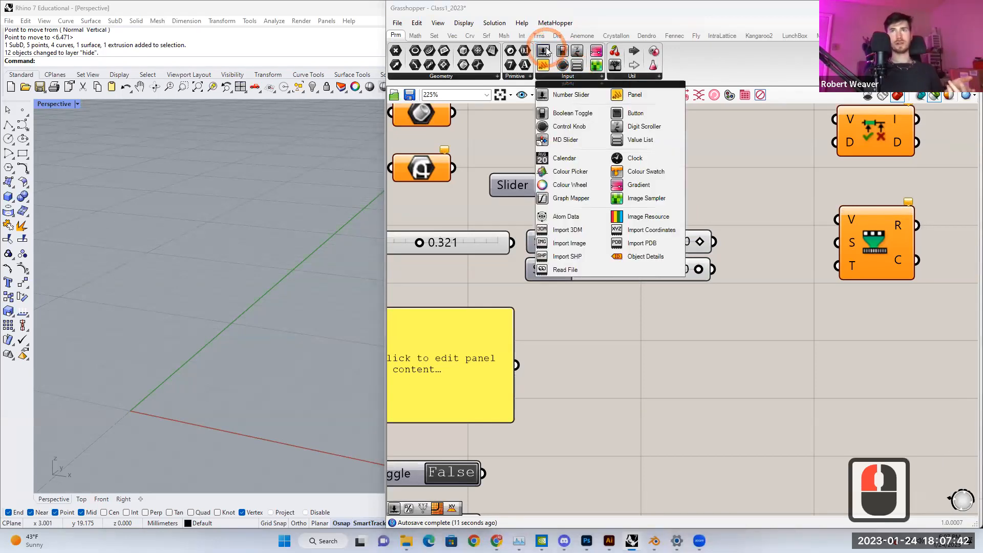
{"action": "left_click", "coordinate": [546, 49]}
{"action": "left_click", "coordinate": [651, 145]}
{"action": "right_click", "coordinate": [682, 144]}
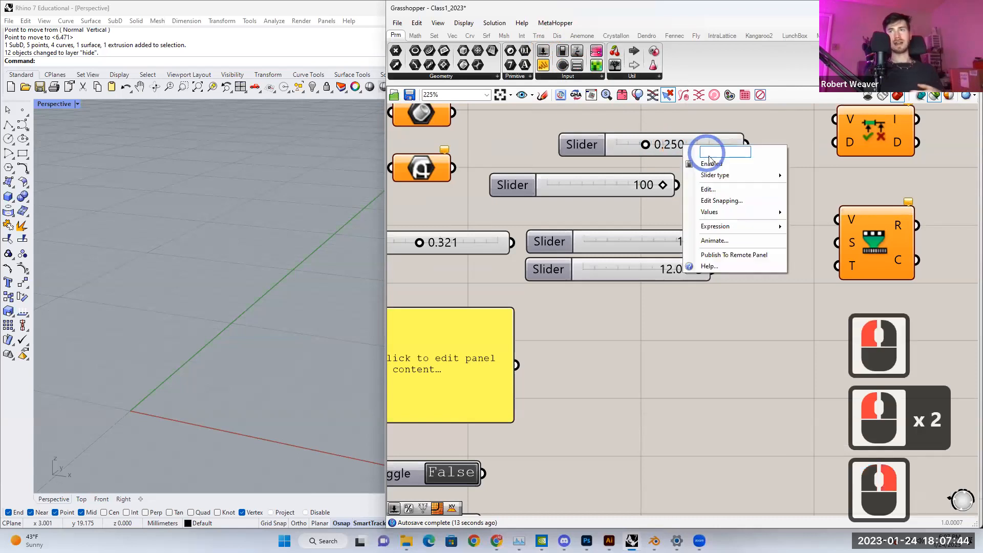
{"action": "left_click", "coordinate": [722, 190]}
{"action": "left_click", "coordinate": [763, 284]}
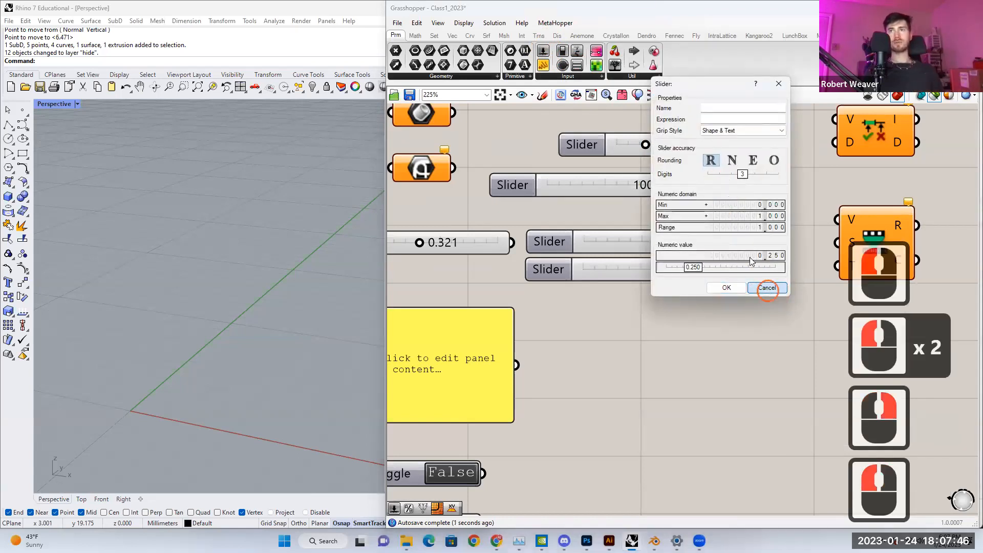
Step: Add a second panel beside the existing one with the search keyword //, and delete it again
{"action": "scroll", "coordinate": [662, 288], "scroll_direction": "down", "scroll_amount": 3}
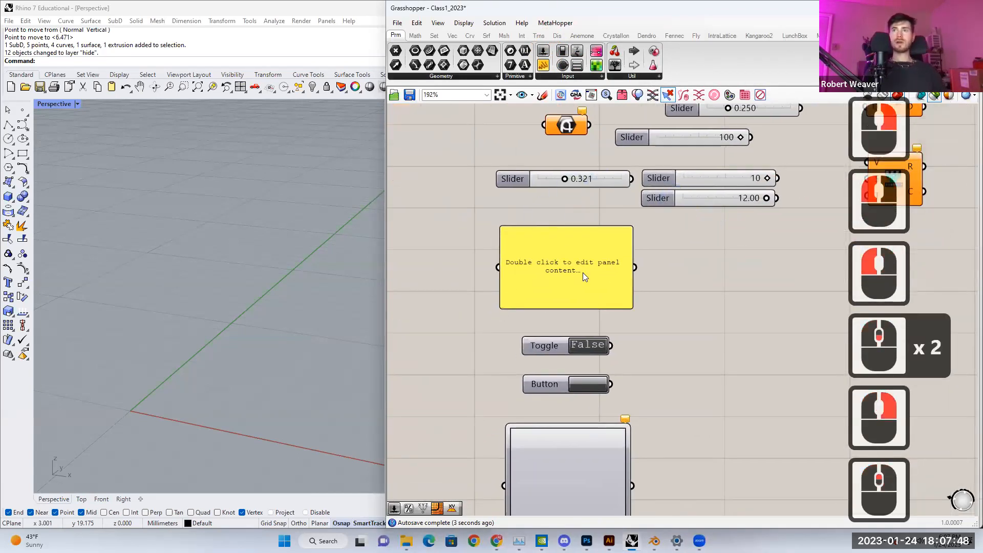
{"action": "scroll", "coordinate": [583, 272], "scroll_direction": "up", "scroll_amount": 2}
{"action": "right_click_drag", "start_coordinate": [551, 270], "coordinate": [565, 278]}
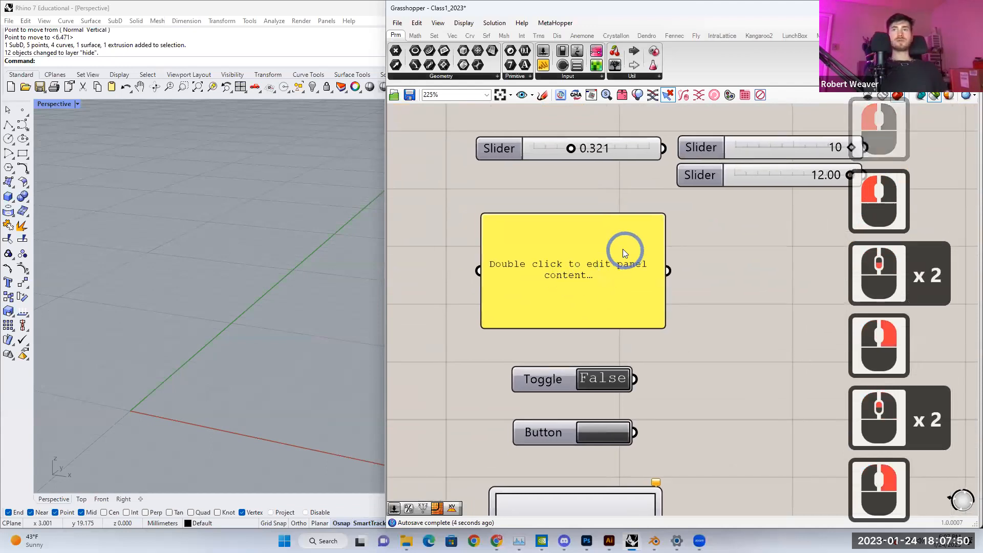
{"action": "double_click", "coordinate": [724, 273]}
{"action": "type", "text": "//"}
{"action": "key", "text": "Return"}
{"action": "left_click_drag", "start_coordinate": [727, 277], "coordinate": [742, 274]}
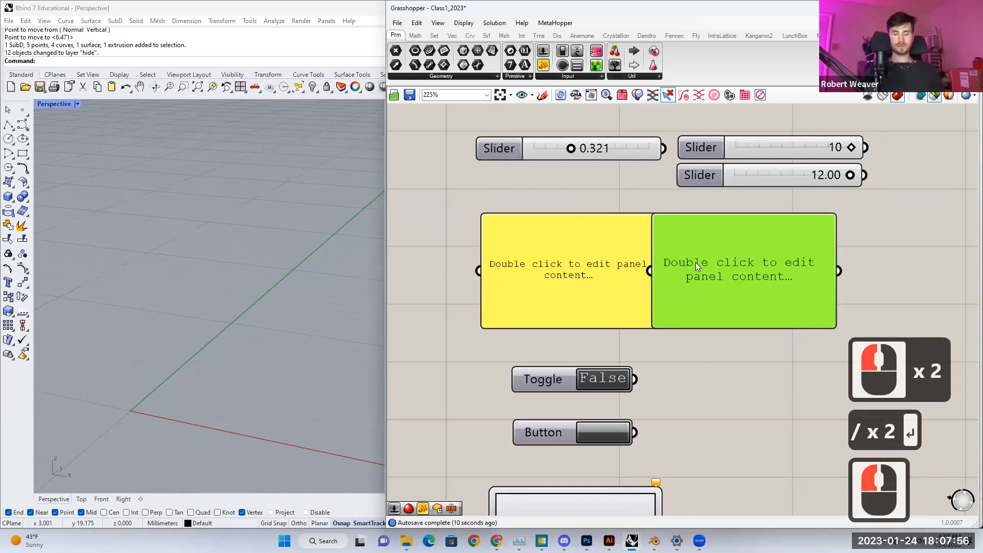
{"action": "key", "text": "Delete"}
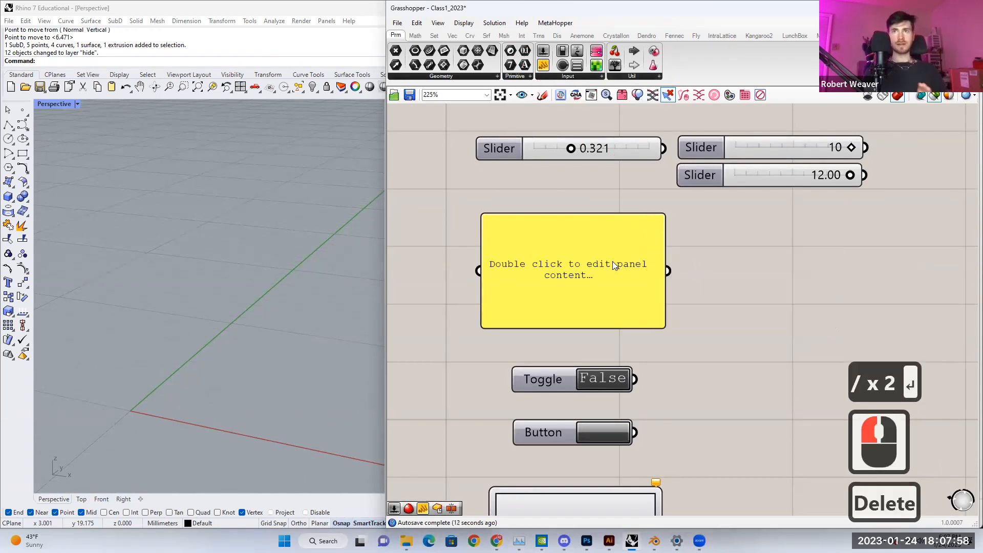
Step: Wire the 0.321 slider into the panel's input and set the slider to 0.506, and undo both changes
{"action": "right_click_drag", "start_coordinate": [518, 261], "coordinate": [589, 263]}
{"action": "left_click_drag", "start_coordinate": [733, 148], "coordinate": [551, 272]}
{"action": "left_click_drag", "start_coordinate": [643, 150], "coordinate": [665, 162]}
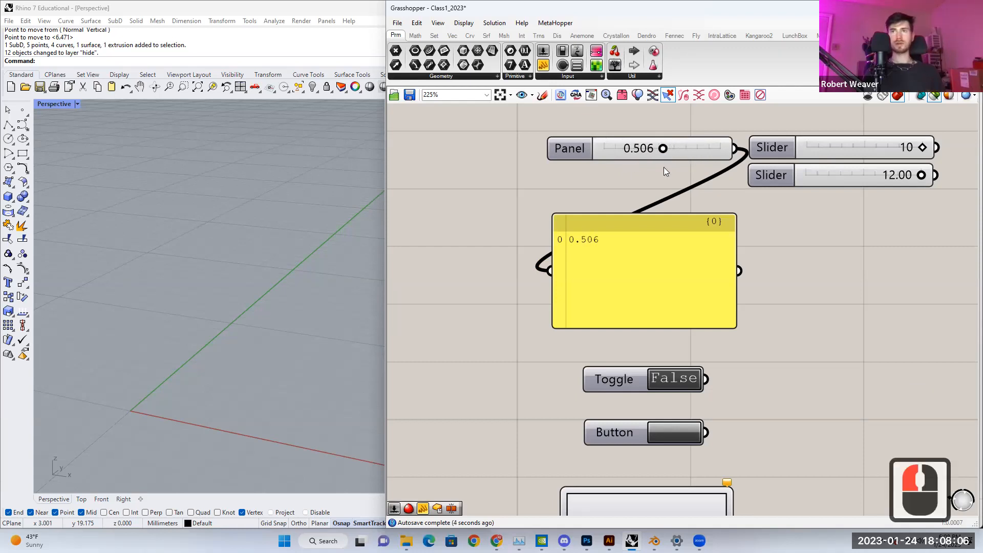
{"action": "right_click_drag", "start_coordinate": [655, 186], "coordinate": [567, 201]}
{"action": "key", "text": "ctrl+z"}
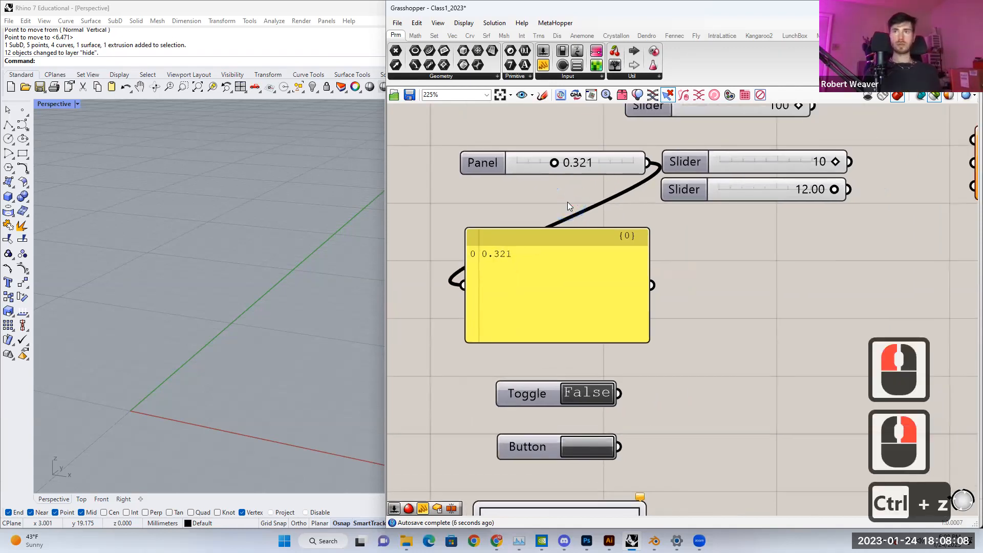
{"action": "key", "text": "ctrl+z"}
Step: Duplicate the panel to its right and wire the original panel's output into the copy's input
{"action": "right_click_drag", "start_coordinate": [716, 271], "coordinate": [659, 253]}
{"action": "left_click", "coordinate": [509, 274]}
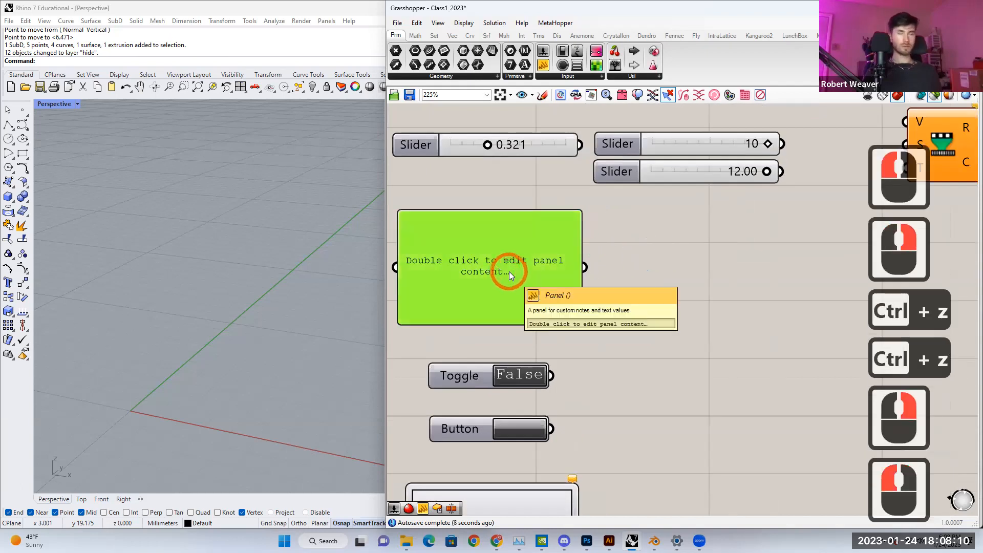
{"action": "key", "text": "ctrl+c"}
{"action": "key", "text": "ctrl+v"}
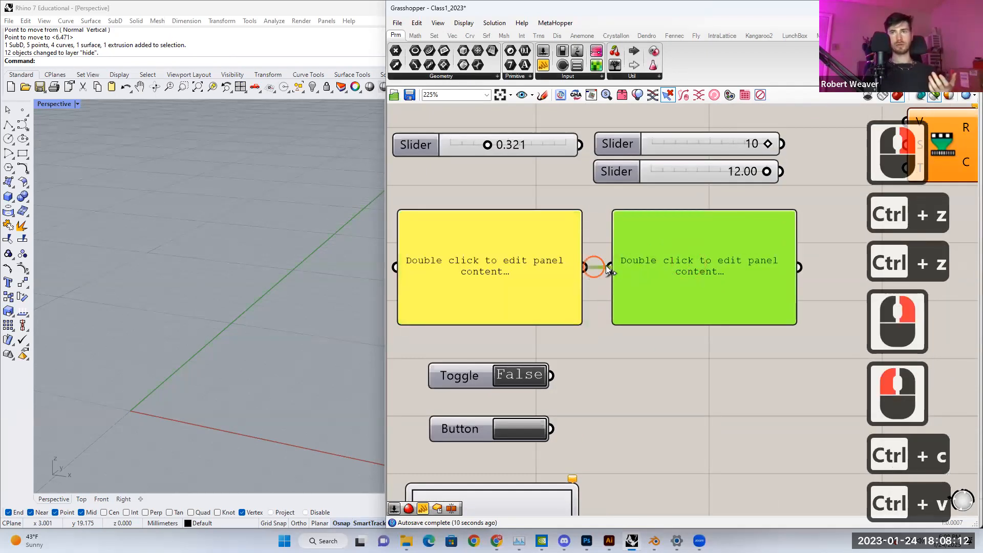
{"action": "left_click_drag", "start_coordinate": [608, 269], "coordinate": [610, 267]}
{"action": "left_click", "coordinate": [666, 266]}
{"action": "left_click", "coordinate": [576, 276]}
Step: Replace the original panel's placeholder content with the text Hello World
{"action": "double_click", "coordinate": [498, 276]}
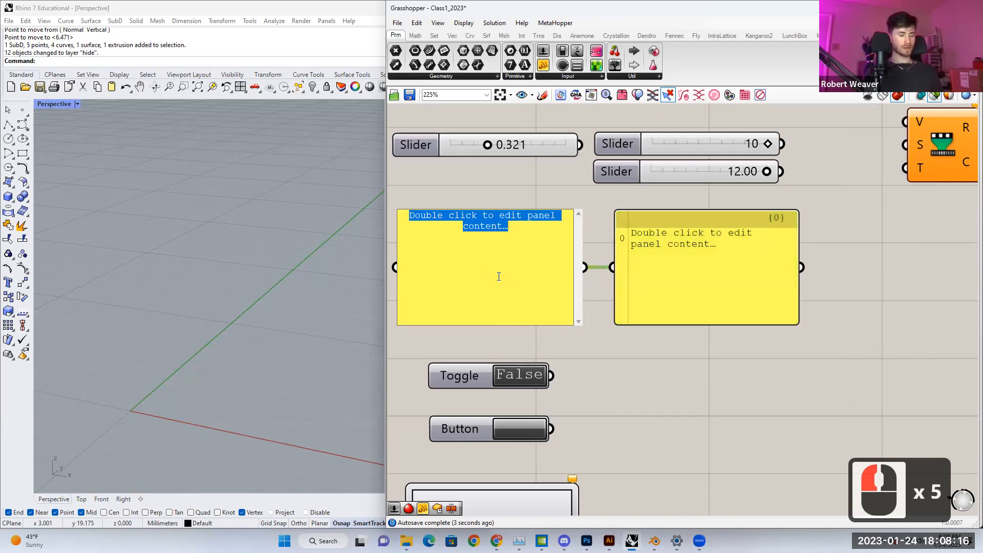
{"action": "type", "text": "Hello World"}
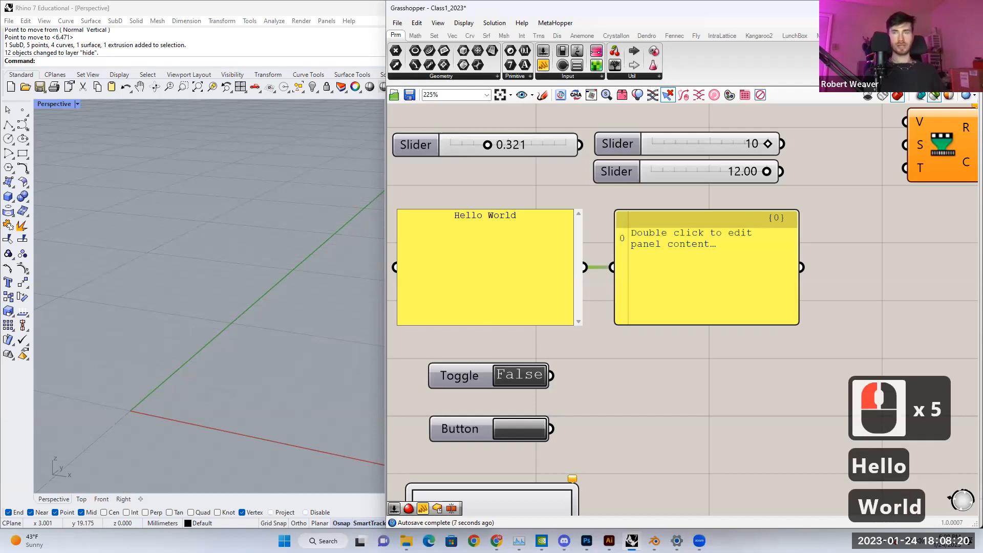
{"action": "key", "text": "Return"}
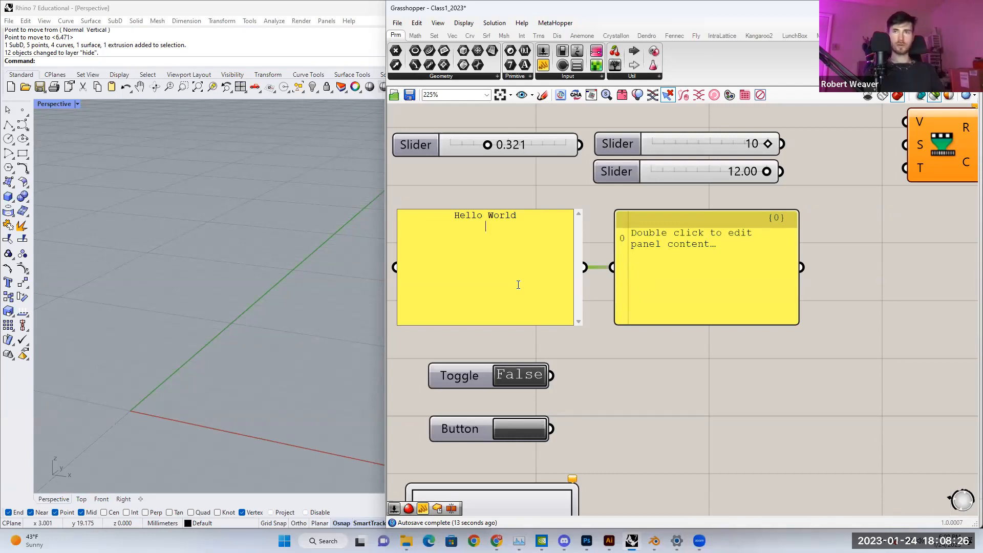
{"action": "key", "text": "BackSpace"}
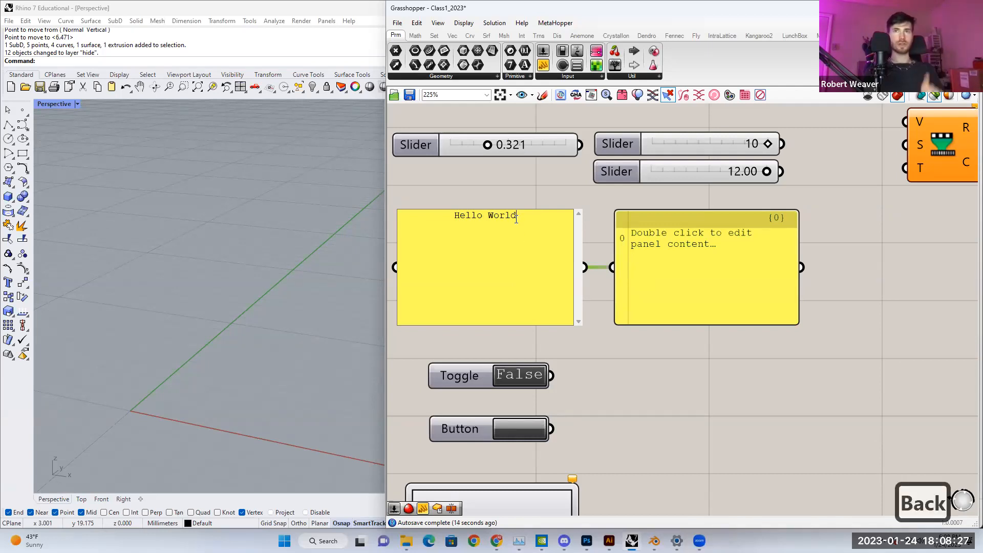
{"action": "left_click", "coordinate": [628, 356]}
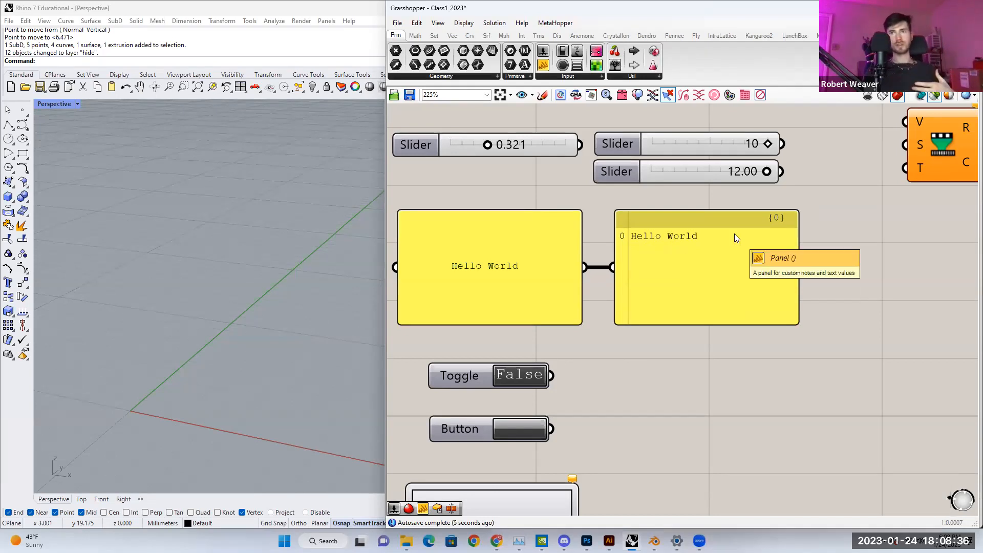
Step: Add two lines, 0 and 1, below Hello World in the original panel
{"action": "scroll", "coordinate": [640, 288], "scroll_direction": "down", "scroll_amount": 1}
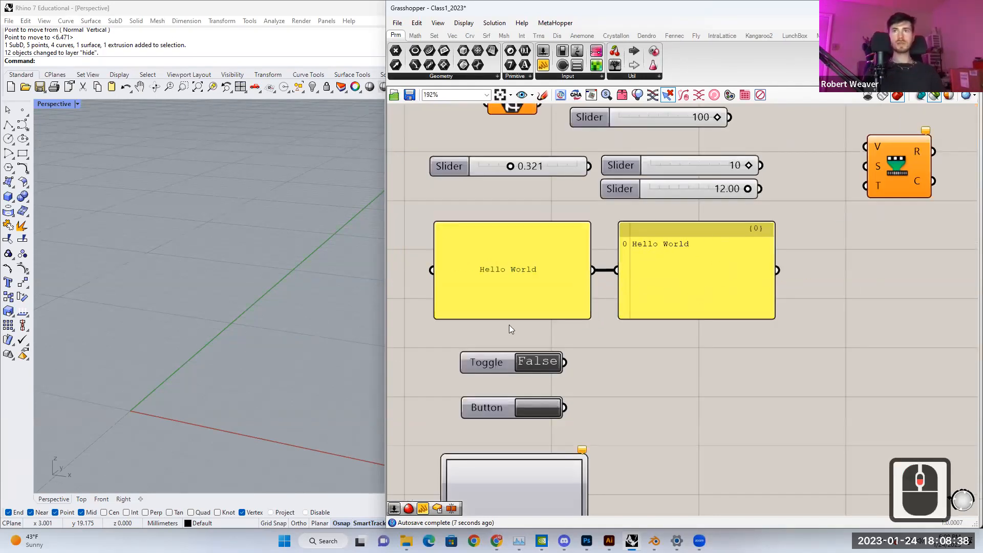
{"action": "double_click", "coordinate": [543, 268]}
{"action": "left_click", "coordinate": [545, 251]}
{"action": "key", "text": "Return"}
{"action": "type", "text": "0"}
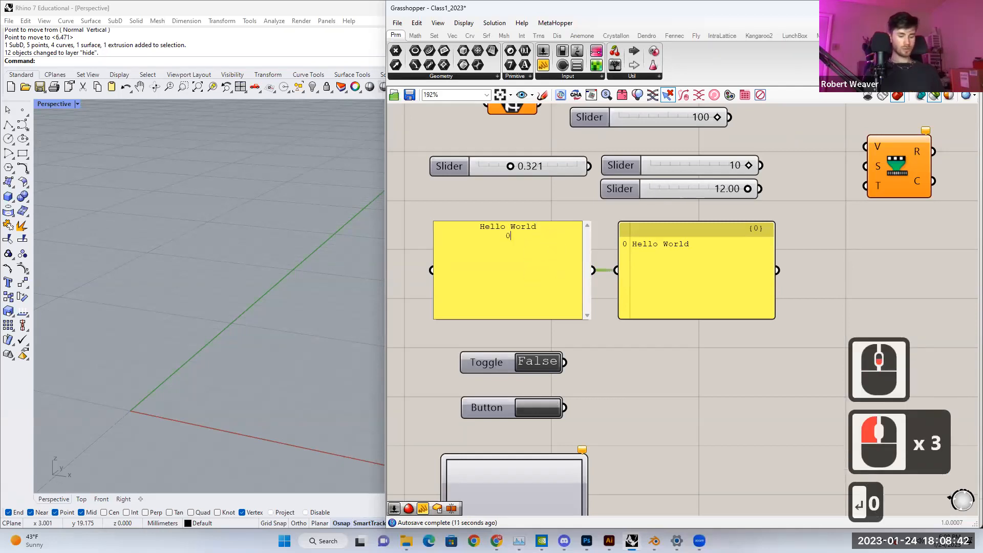
{"action": "key", "text": "Return"}
{"action": "type", "text": "1"}
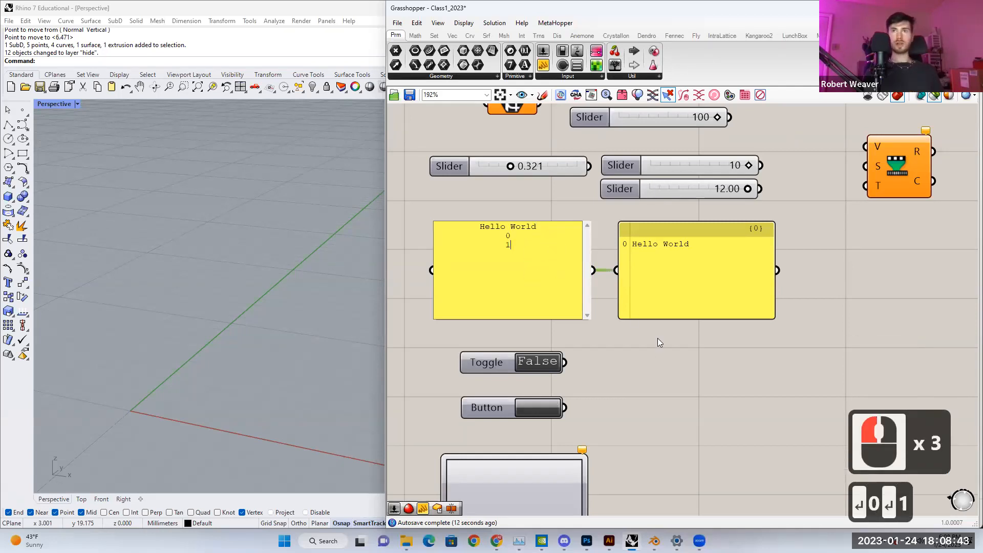
{"action": "left_click", "coordinate": [604, 336]}
{"action": "scroll", "coordinate": [604, 336], "scroll_direction": "up", "scroll_amount": 2}
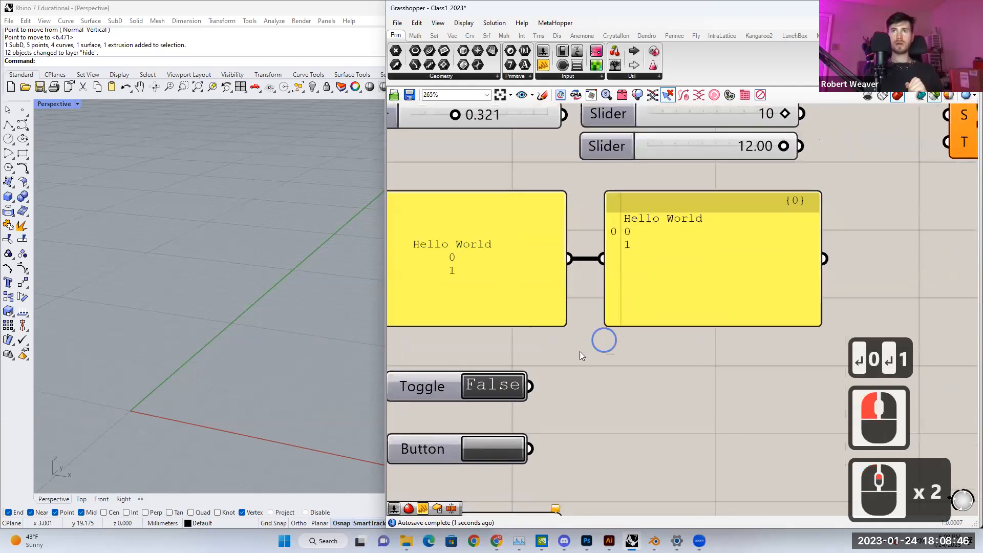
{"action": "right_click_drag", "start_coordinate": [604, 336], "coordinate": [584, 345]}
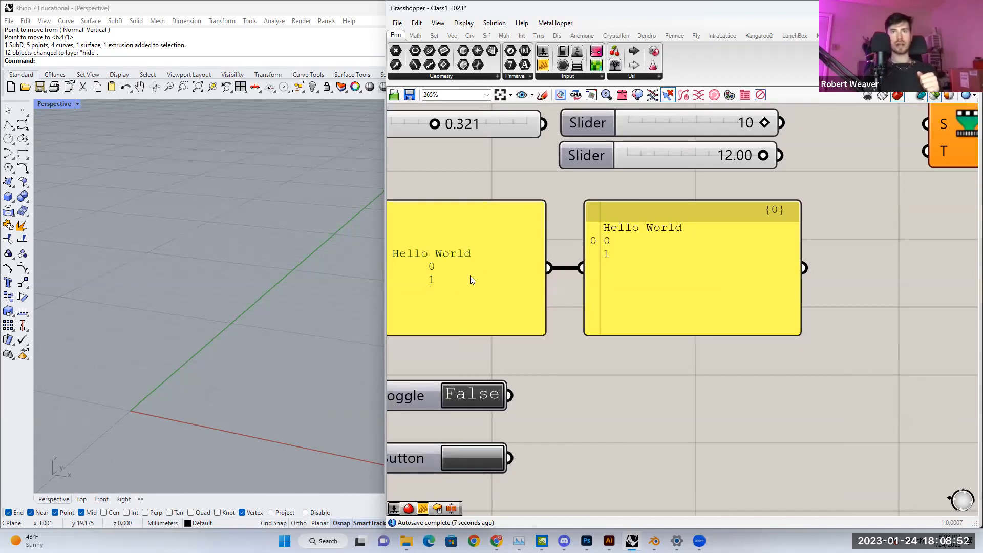
Step: Turn off Multiline Data for the original panel so that each text line is a separate item
{"action": "scroll", "coordinate": [486, 279], "scroll_direction": "down", "scroll_amount": 2}
{"action": "right_click", "coordinate": [519, 279]}
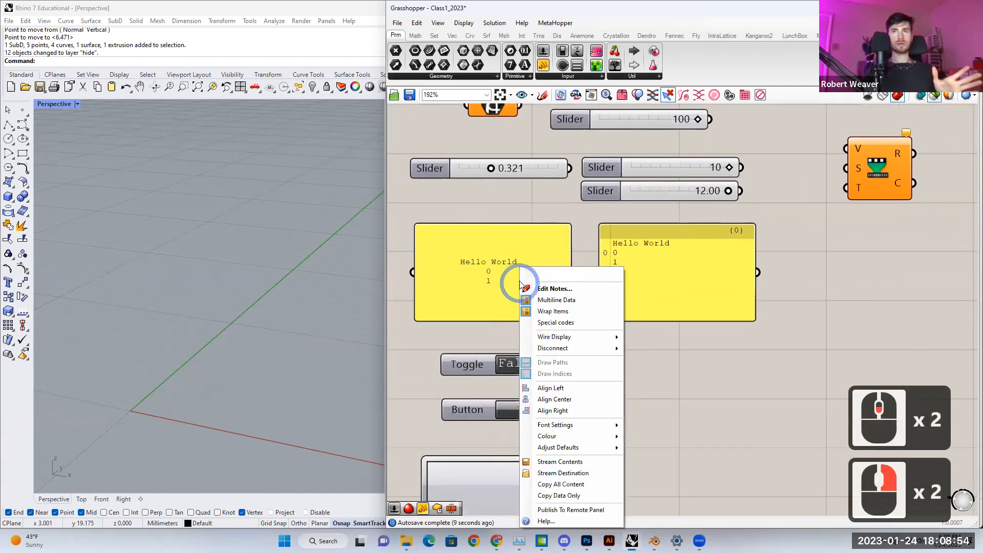
{"action": "right_click", "coordinate": [490, 258]}
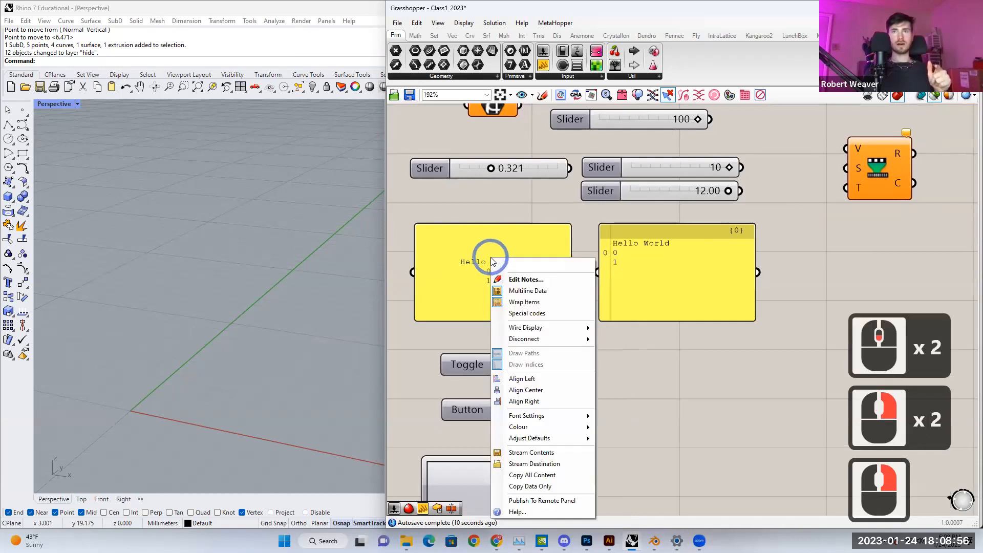
{"action": "left_click", "coordinate": [519, 291]}
{"action": "scroll", "coordinate": [641, 254], "scroll_direction": "up", "scroll_amount": 2}
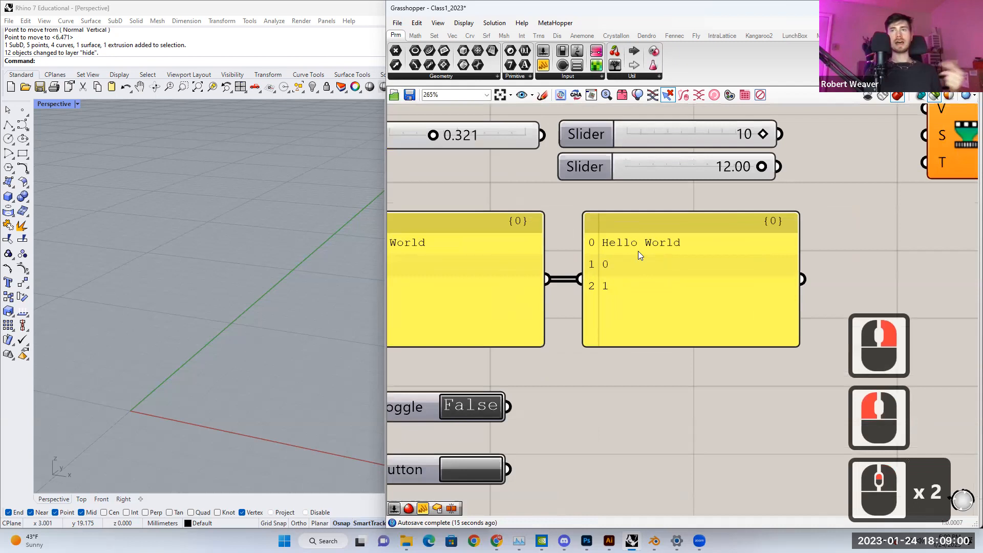
{"action": "mouse_move", "coordinate": [526, 286]}
{"action": "right_mouse_down"}
{"action": "mouse_move", "coordinate": [620, 294]}
{"action": "mouse_move", "coordinate": [541, 294]}
{"action": "right_mouse_up"}
{"action": "scroll", "coordinate": [541, 294], "scroll_direction": "down", "scroll_amount": 1}
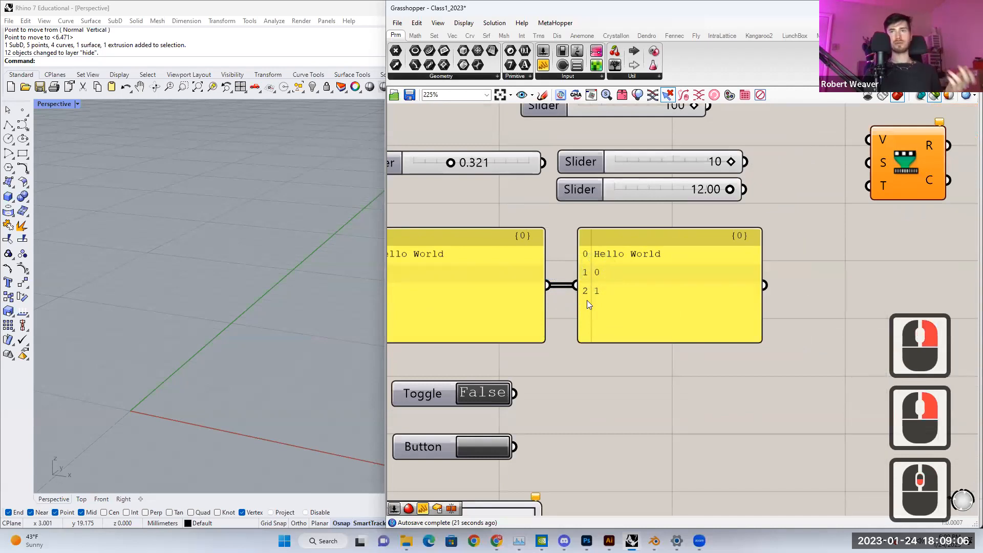
{"action": "right_click_drag", "start_coordinate": [601, 291], "coordinate": [655, 291]}
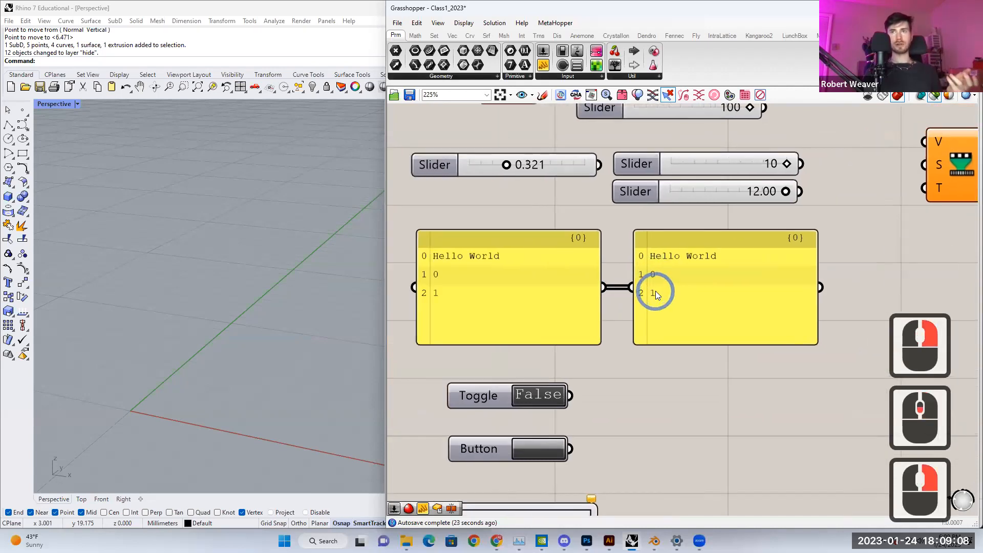
Step: Examine the Toggle and Button on the canvas and find their entries among the Input components
{"action": "scroll", "coordinate": [649, 293], "scroll_direction": "down", "scroll_amount": 1}
{"action": "right_click_drag", "start_coordinate": [655, 311], "coordinate": [632, 327]}
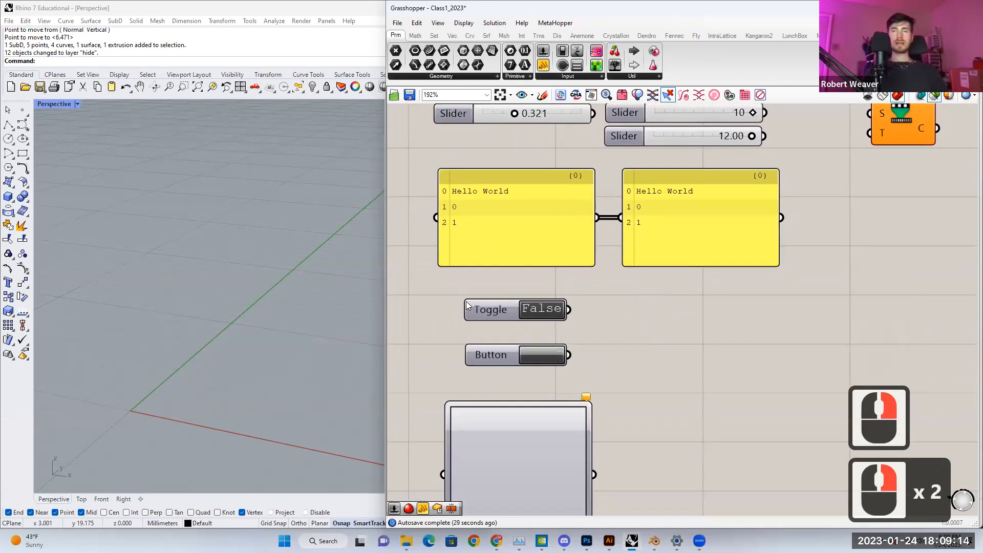
{"action": "left_click_drag", "start_coordinate": [603, 380], "coordinate": [606, 378]}
{"action": "left_click", "coordinate": [620, 367]}
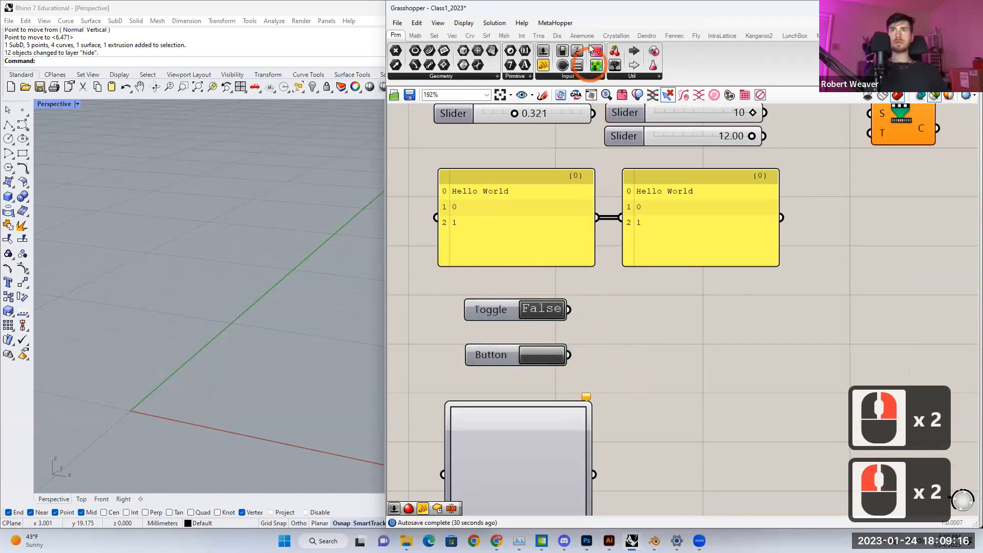
{"action": "left_click", "coordinate": [577, 76]}
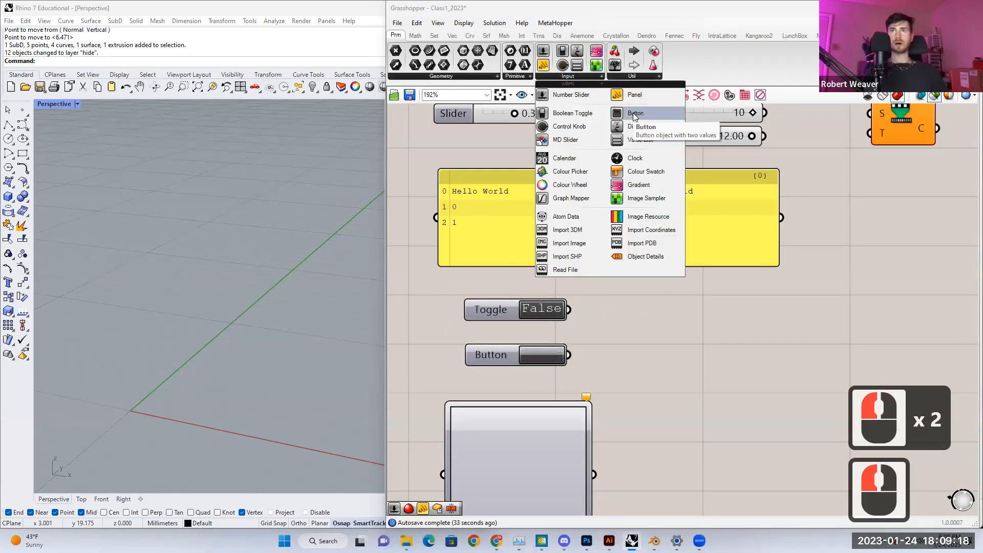
{"action": "left_click", "coordinate": [624, 306]}
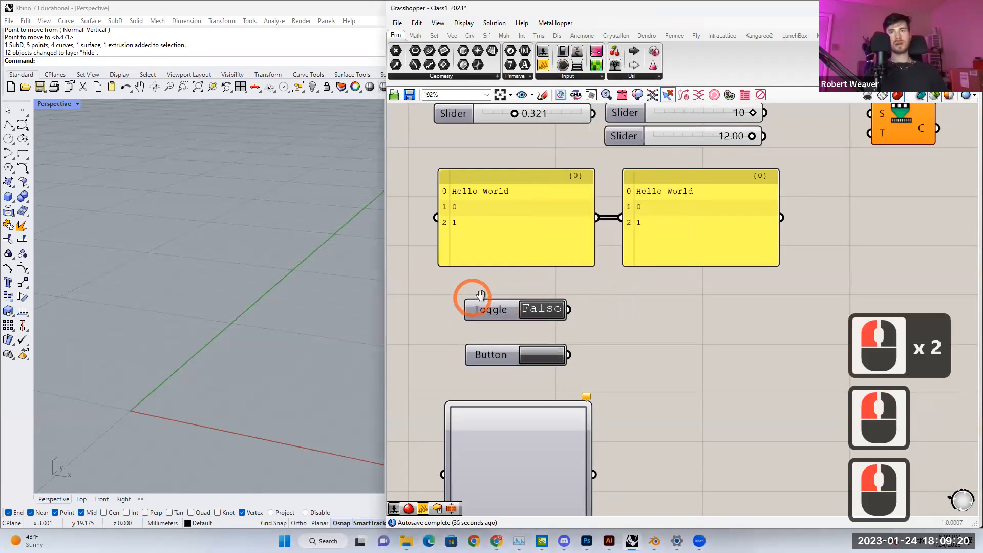
{"action": "right_click_drag", "start_coordinate": [468, 296], "coordinate": [473, 273]}
{"action": "left_click_drag", "start_coordinate": [458, 271], "coordinate": [622, 359]}
{"action": "left_click", "coordinate": [645, 331]}
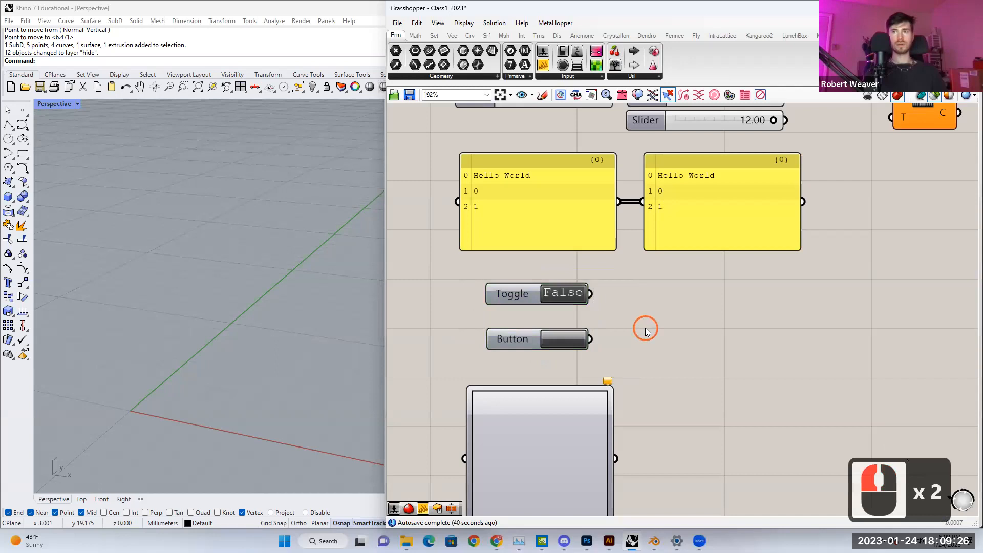
Step: Switch the Boolean toggle to True and back to False, and trigger the button below it
{"action": "double_click", "coordinate": [575, 296]}
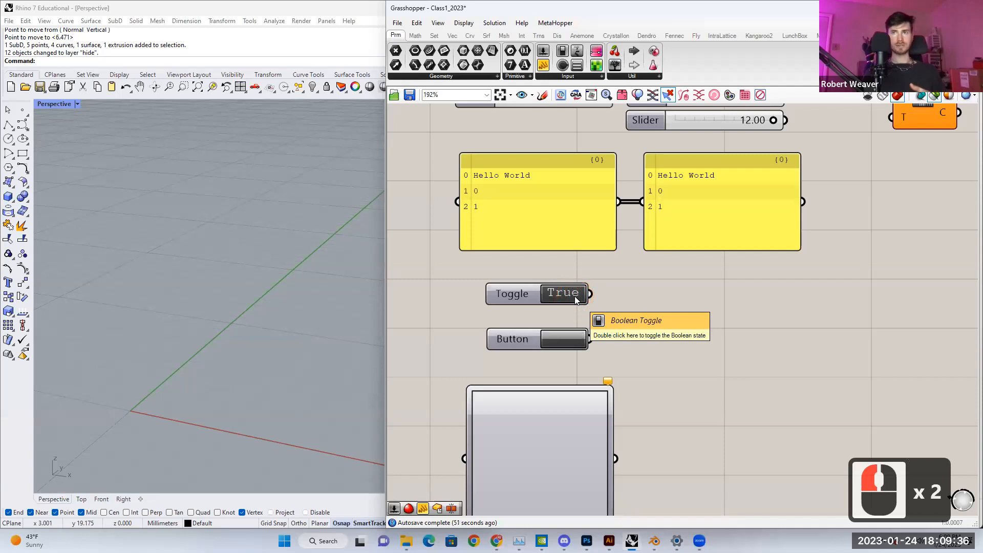
{"action": "double_click", "coordinate": [576, 297]}
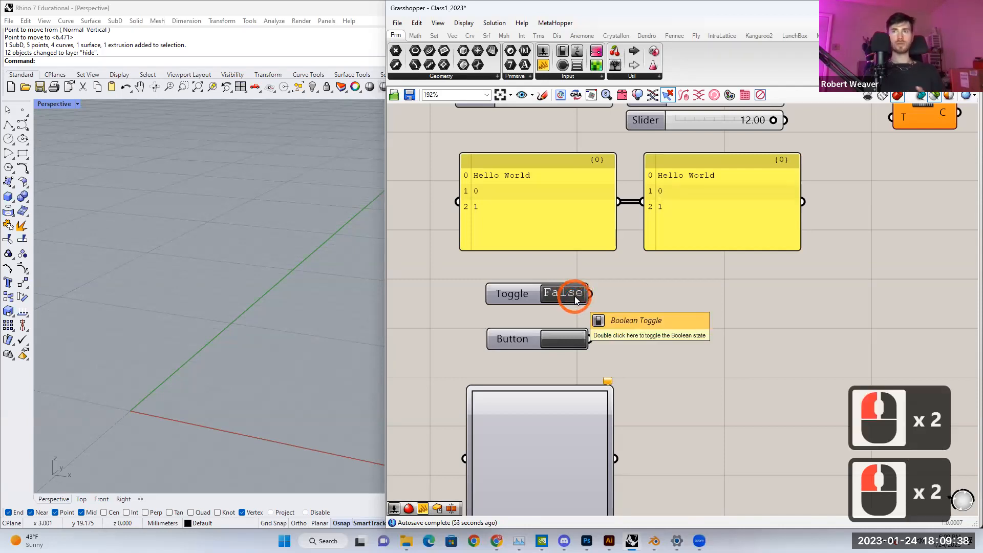
{"action": "left_click", "coordinate": [565, 340]}
{"action": "left_click", "coordinate": [566, 341]}
Step: Duplicate the second Hello World panel, place the copy beside the button, and wire the button's output into it
{"action": "left_click", "coordinate": [688, 226]}
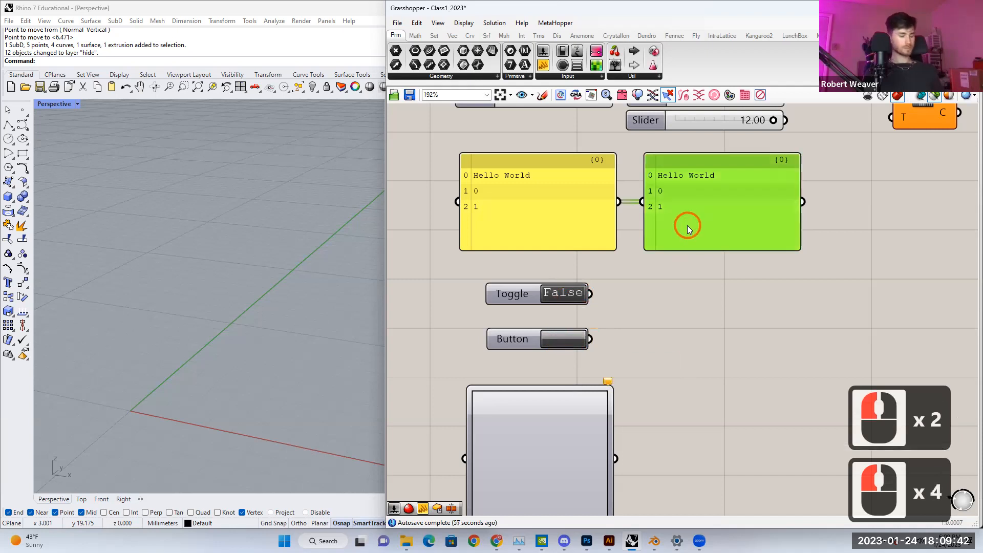
{"action": "key", "text": "ctrl+c"}
{"action": "key", "text": "ctrl+v"}
{"action": "left_click_drag", "start_coordinate": [695, 218], "coordinate": [659, 338]}
{"action": "left_click_drag", "start_coordinate": [713, 330], "coordinate": [691, 331]}
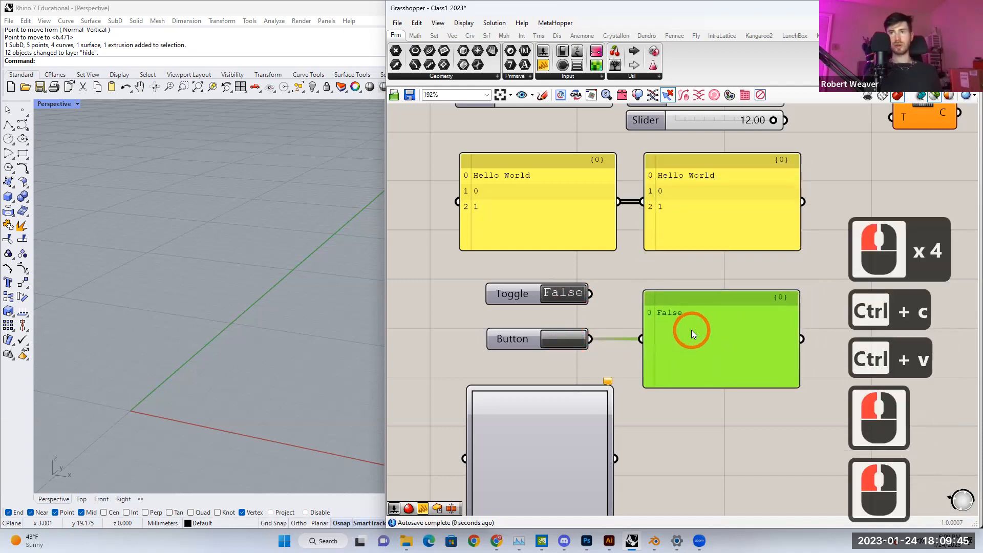
Step: Trigger the button several times to check its output in the connected panel
{"action": "left_click", "coordinate": [572, 339]}
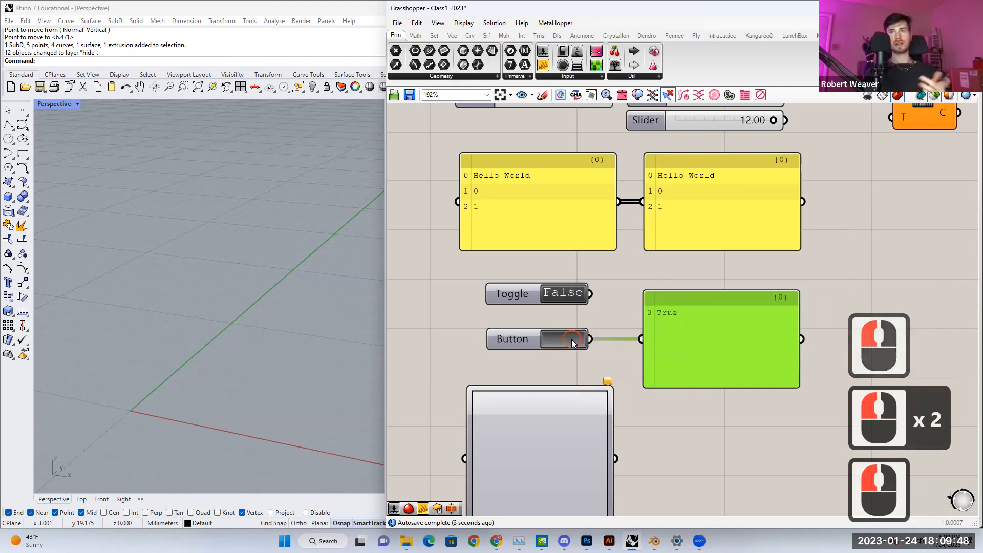
{"action": "left_click", "coordinate": [572, 339]}
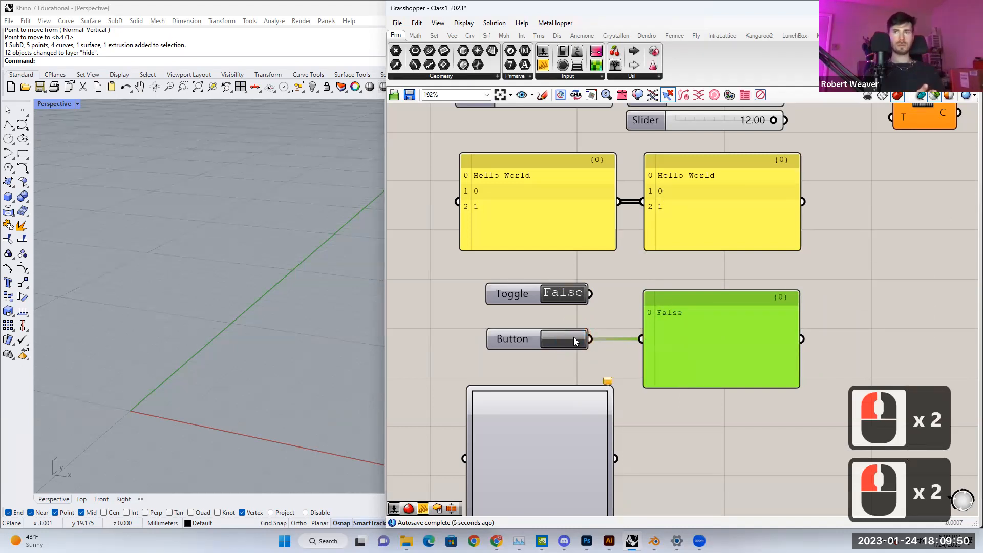
{"action": "left_click", "coordinate": [571, 340]}
{"action": "left_click", "coordinate": [571, 340]}
{"action": "left_click", "coordinate": [570, 340]}
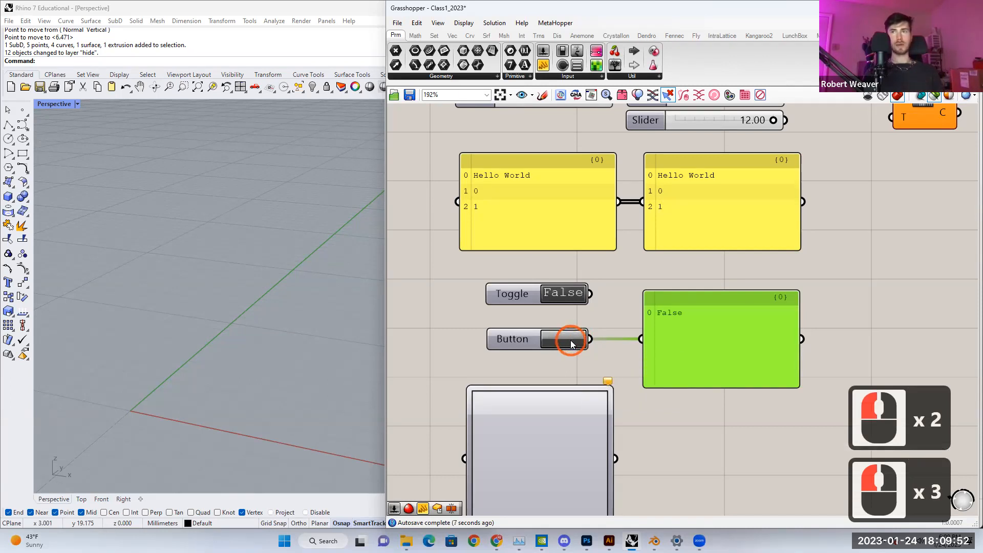
Step: Replace the button's wire into the panel with the toggle's output, and switch the toggle to True and back to False
{"action": "left_click_drag", "start_coordinate": [591, 293], "coordinate": [641, 340]}
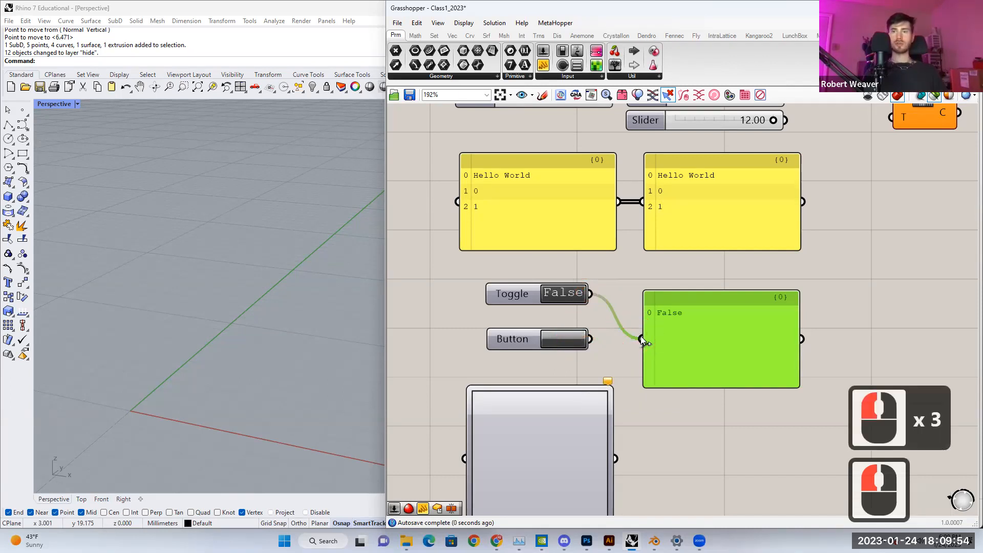
{"action": "double_click", "coordinate": [561, 295]}
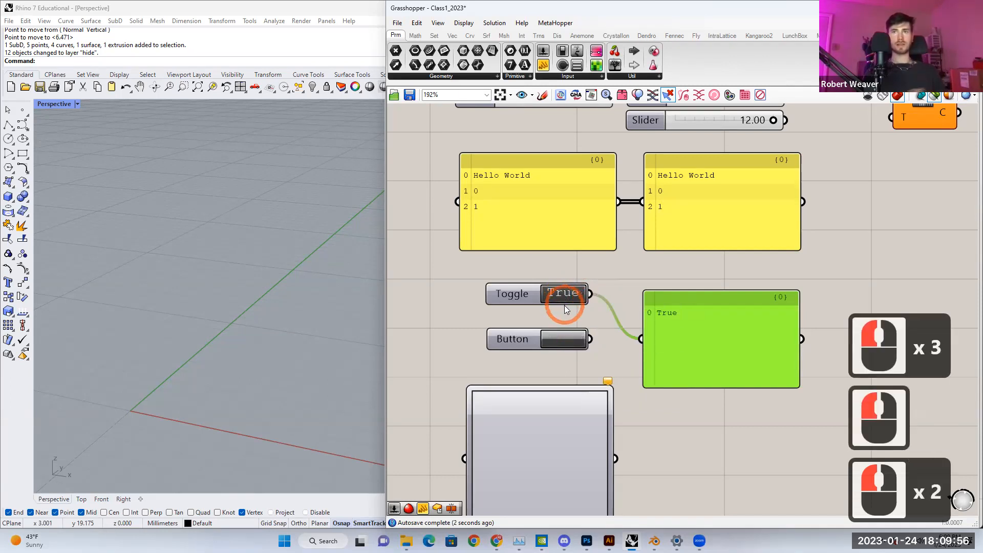
{"action": "double_click", "coordinate": [565, 296]}
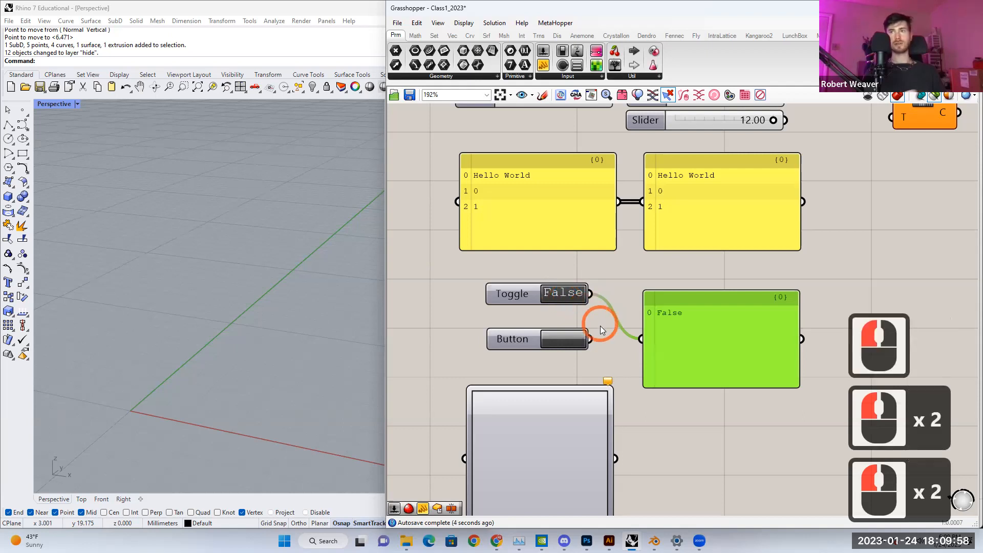
Step: Move the toggle's panel up slightly and look up the Graph Mapper among the Input components
{"action": "scroll", "coordinate": [600, 326], "scroll_direction": "down", "scroll_amount": 1}
{"action": "right_click_drag", "start_coordinate": [600, 326], "coordinate": [578, 289]}
{"action": "right_click_drag", "start_coordinate": [597, 352], "coordinate": [608, 324]}
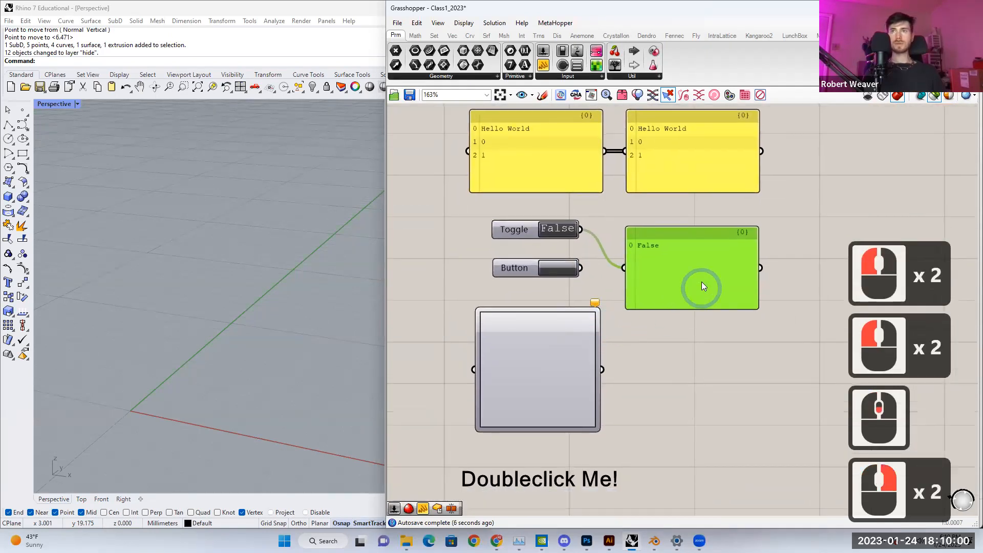
{"action": "left_click_drag", "start_coordinate": [702, 286], "coordinate": [703, 266]}
{"action": "left_click", "coordinate": [571, 77]}
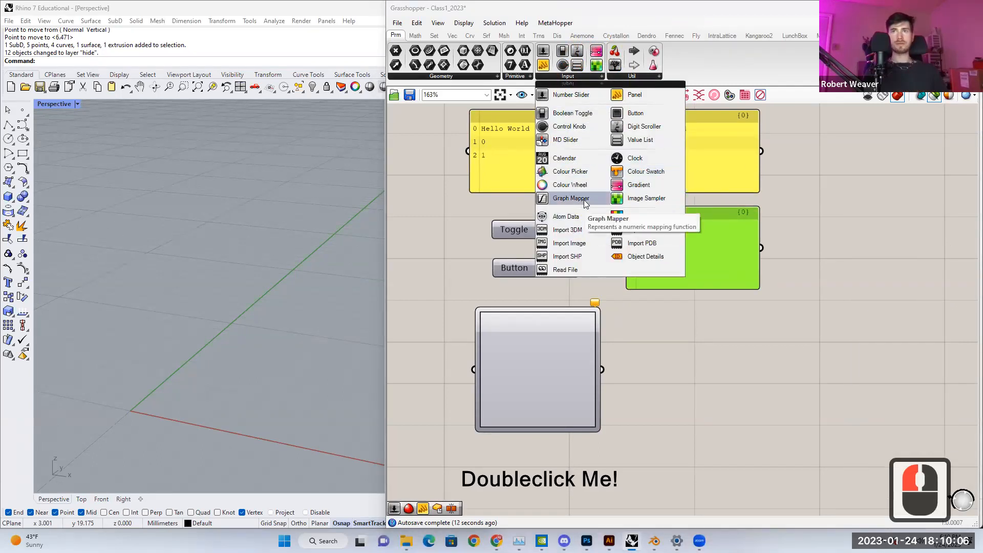
{"action": "right_click_drag", "start_coordinate": [585, 380], "coordinate": [632, 306]}
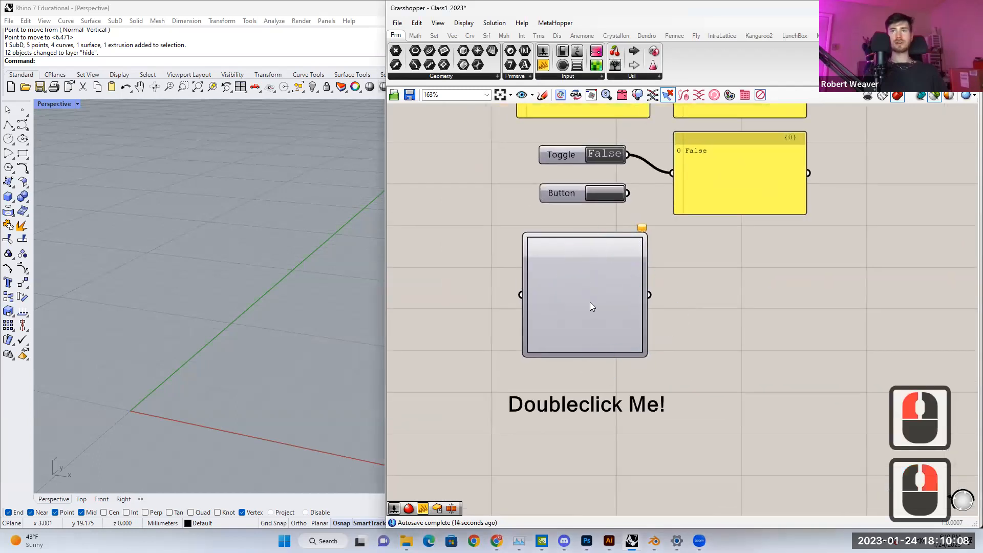
Step: Paste another copy of the Hello World panel and place it beside the empty graph mapper
{"action": "scroll", "coordinate": [590, 302], "scroll_direction": "up", "scroll_amount": 2}
{"action": "right_click_drag", "start_coordinate": [764, 138], "coordinate": [679, 184]}
{"action": "left_click", "coordinate": [681, 185]}
{"action": "key", "text": "ctrl+v"}
{"action": "key", "text": "ctrl+c"}
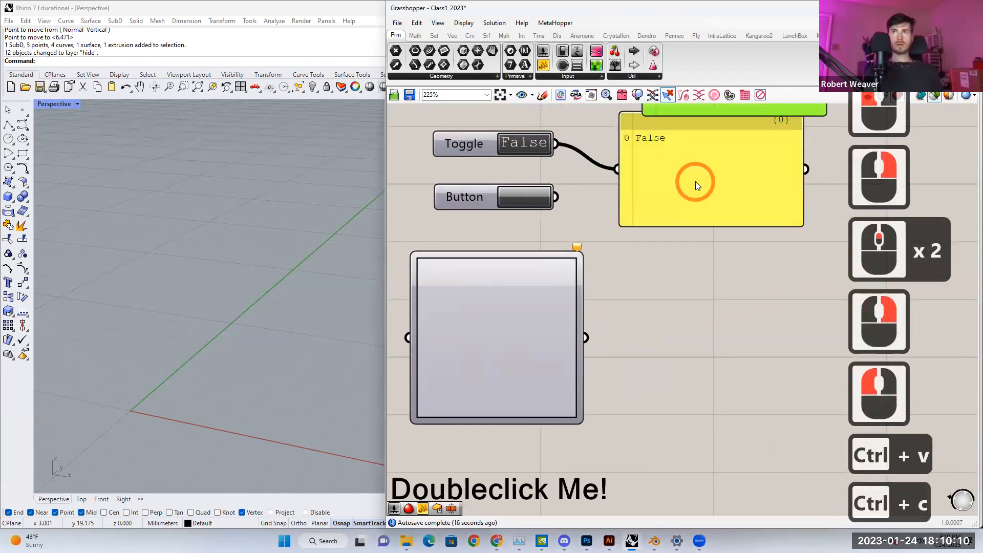
{"action": "scroll", "coordinate": [696, 205], "scroll_direction": "down", "scroll_amount": 2}
{"action": "left_click_drag", "start_coordinate": [704, 194], "coordinate": [699, 379]}
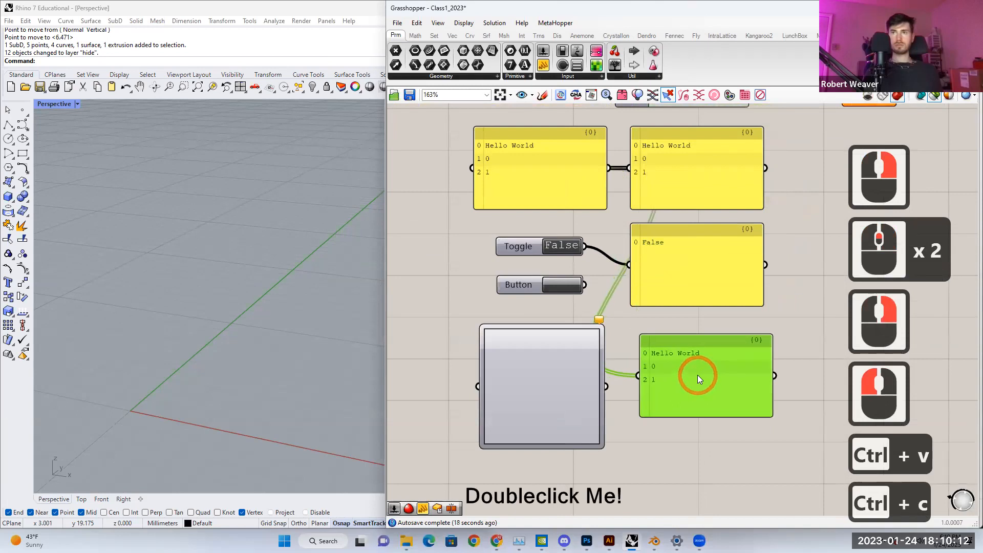
Step: Replace the pasted Hello World panel with a new empty panel and wire the graph mapper's output into it
{"action": "key", "text": "Delete"}
{"action": "double_click", "coordinate": [643, 404]}
{"action": "type", "text": "//"}
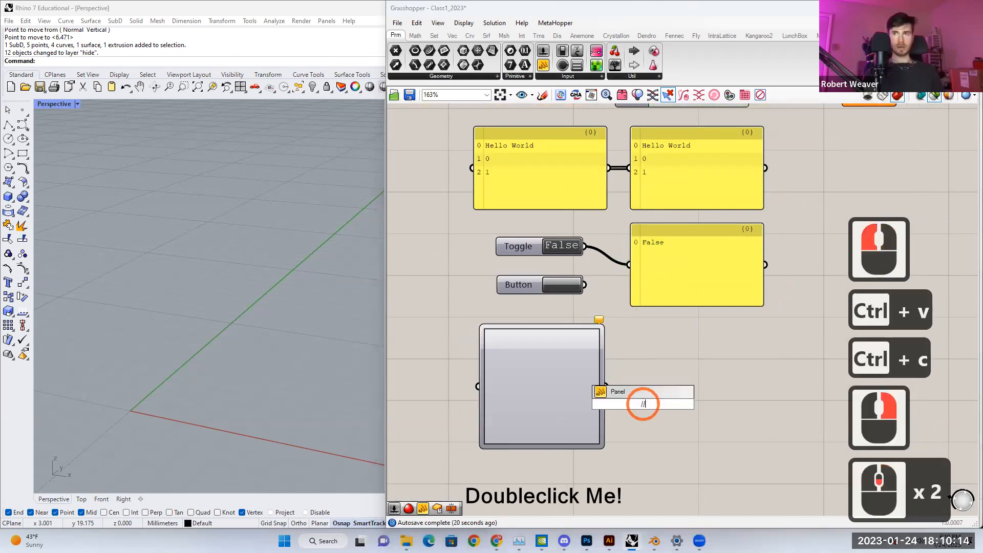
{"action": "key", "text": "Return"}
{"action": "left_click_drag", "start_coordinate": [621, 379], "coordinate": [656, 375]}
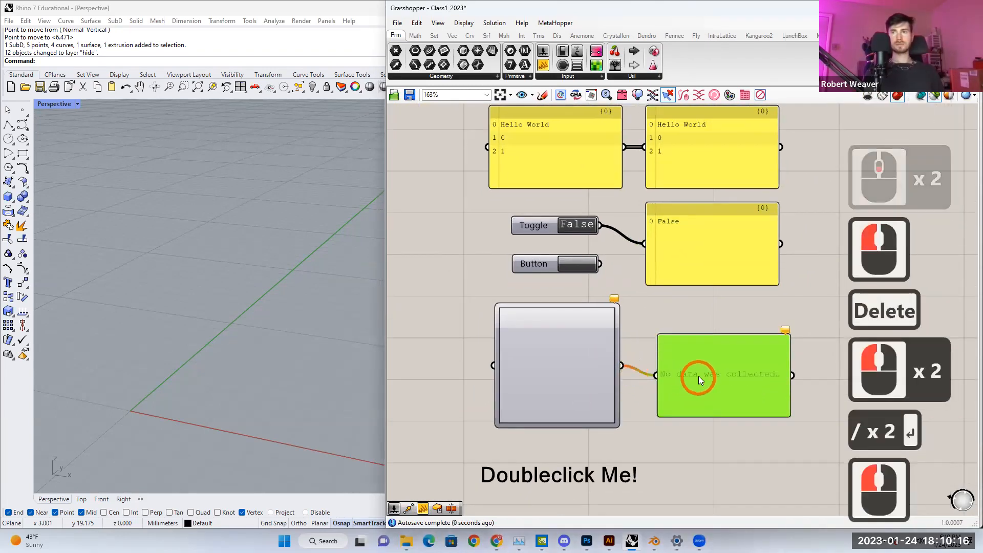
{"action": "scroll", "coordinate": [608, 401], "scroll_direction": "up", "scroll_amount": 2}
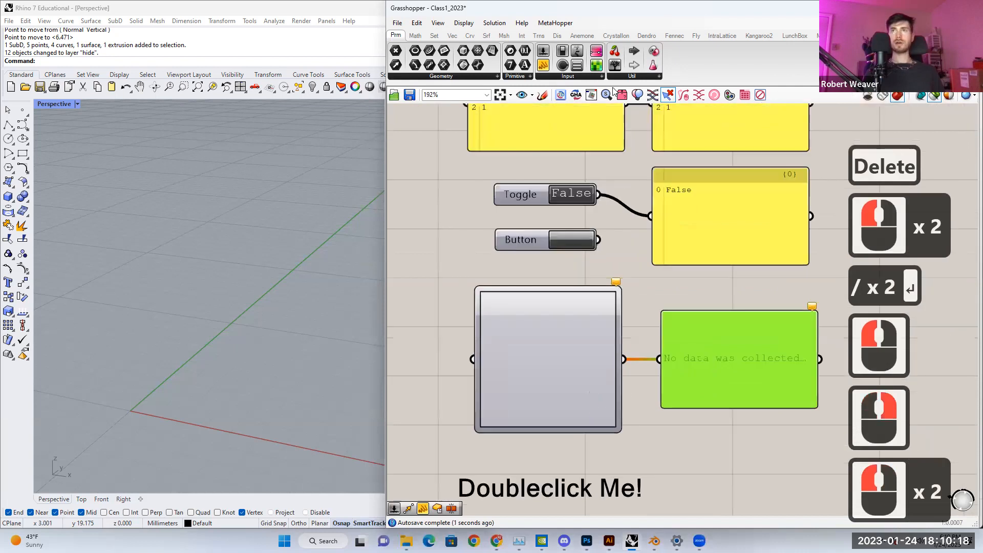
{"action": "left_click", "coordinate": [567, 81]}
{"action": "left_click_drag", "start_coordinate": [566, 198], "coordinate": [415, 262]}
{"action": "right_click_drag", "start_coordinate": [436, 270], "coordinate": [464, 240]}
{"action": "left_click", "coordinate": [535, 242]}
{"action": "key", "text": "Delete"}
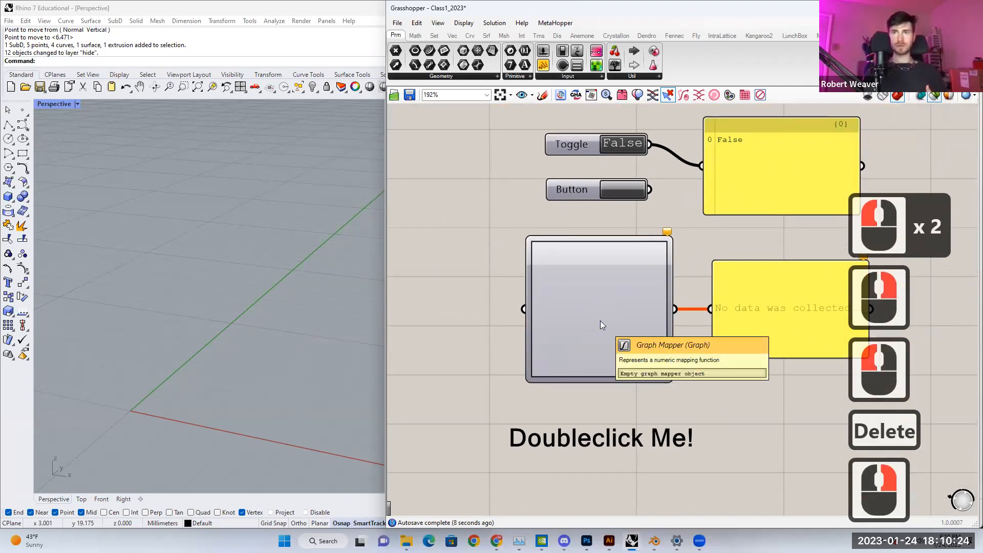
Step: Set the graph mapper's graph type to Bezier and move its two handles to form an S-shaped curve
{"action": "right_click", "coordinate": [600, 320]}
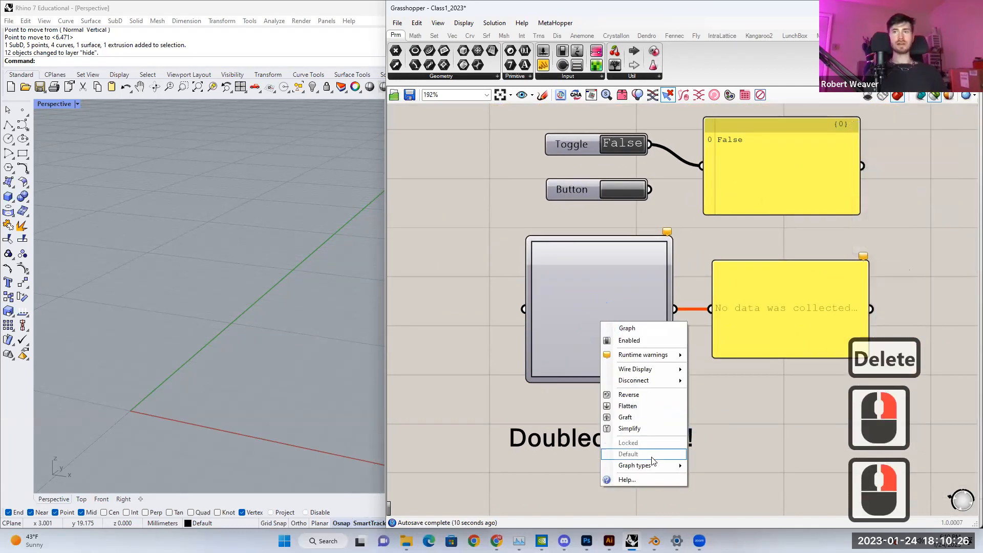
{"action": "mouse_move", "coordinate": [653, 465]}
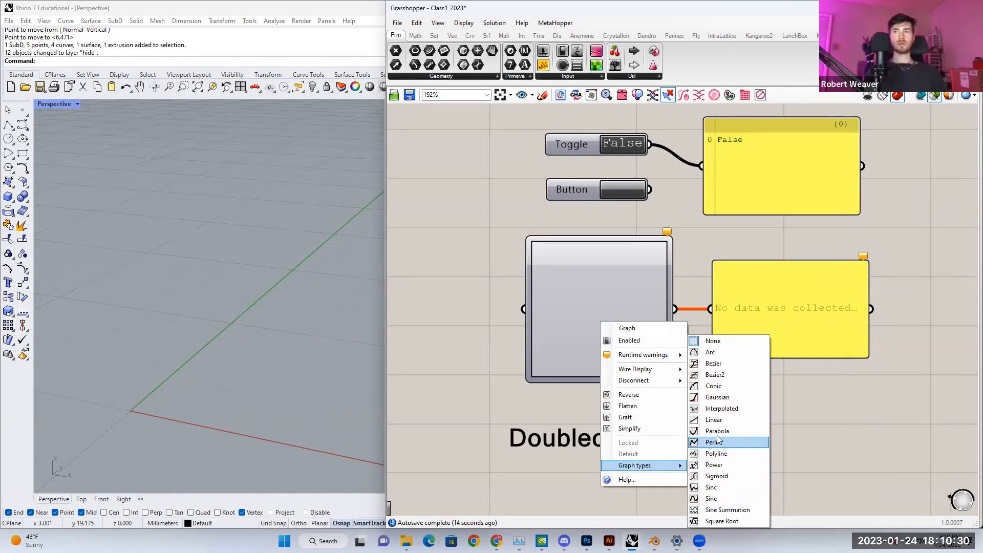
{"action": "left_click", "coordinate": [722, 364]}
{"action": "left_click", "coordinate": [615, 297]}
{"action": "right_click_drag", "start_coordinate": [628, 305], "coordinate": [598, 354]}
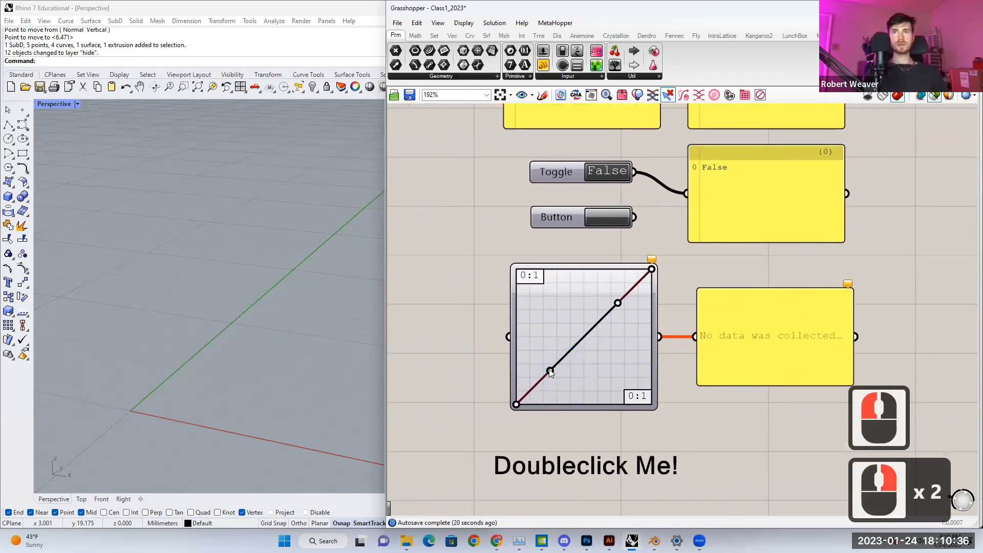
{"action": "left_click_drag", "start_coordinate": [551, 373], "coordinate": [568, 389]}
{"action": "left_click_drag", "start_coordinate": [619, 303], "coordinate": [555, 287]}
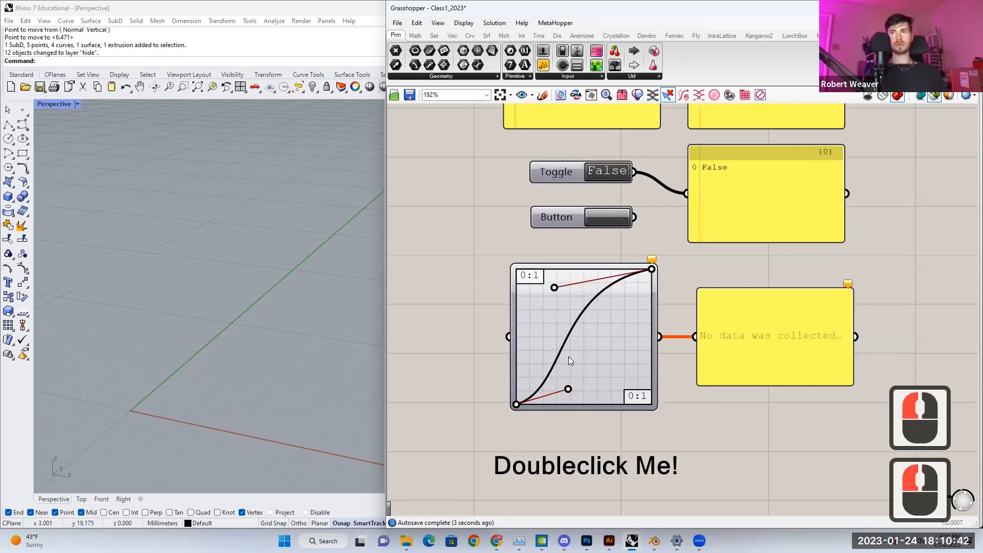
Step: Add a Range component beside the graph mapper, wire its output into the mapper's input, and check the Range output values
{"action": "scroll", "coordinate": [569, 357], "scroll_direction": "down", "scroll_amount": 1}
{"action": "left_click", "coordinate": [428, 320]}
{"action": "double_click", "coordinate": [428, 319]}
{"action": "type", "text": "range"}
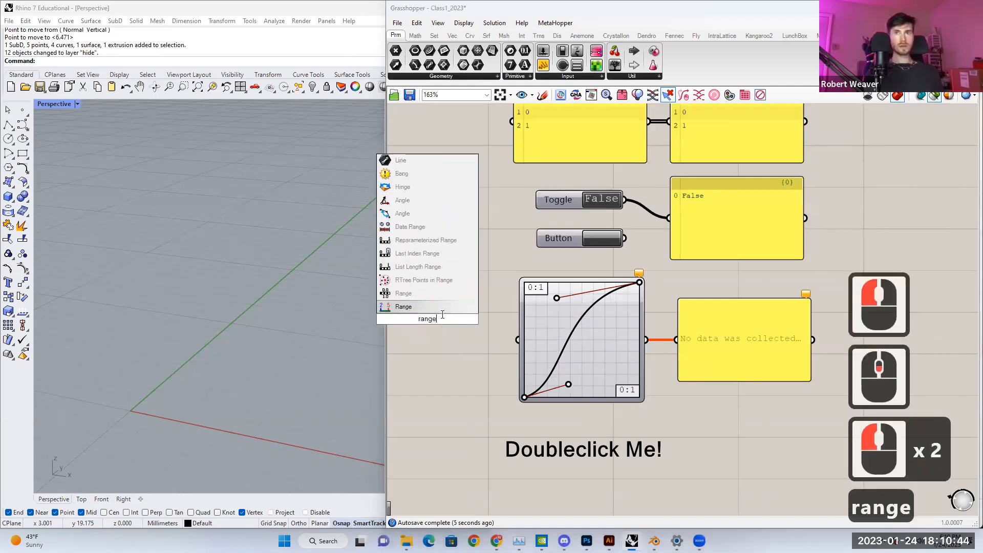
{"action": "left_click", "coordinate": [463, 333]}
{"action": "left_click_drag", "start_coordinate": [491, 332], "coordinate": [518, 340]}
{"action": "scroll", "coordinate": [602, 348], "scroll_direction": "up", "scroll_amount": 2}
{"action": "right_click_drag", "start_coordinate": [613, 348], "coordinate": [676, 341]}
{"action": "right_click_drag", "start_coordinate": [399, 315], "coordinate": [459, 312]}
{"action": "mouse_move", "coordinate": [440, 295]}
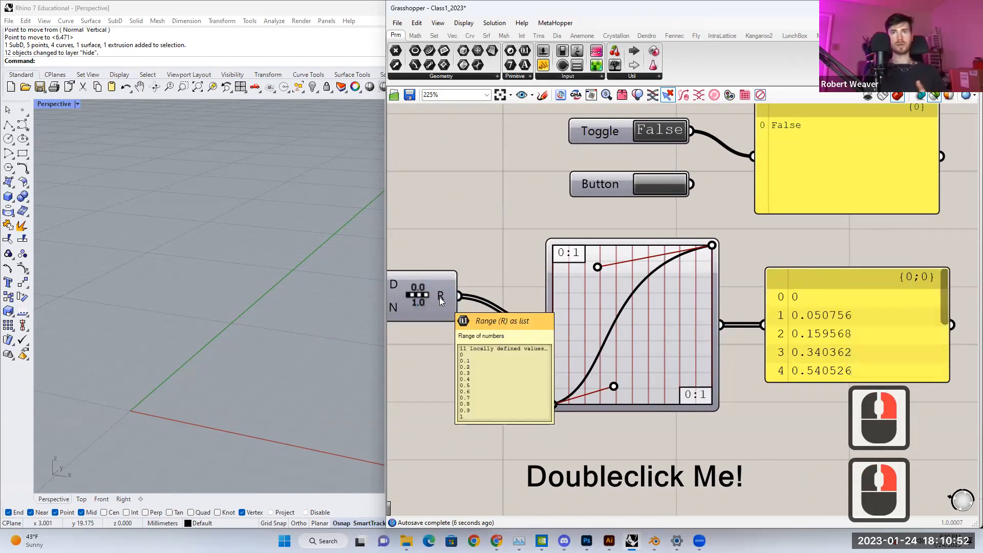
Step: Reshape the graph mapper's Bezier curve several times by moving both handles, ending with a steeper S-shaped curve
{"action": "right_click_drag", "start_coordinate": [552, 326], "coordinate": [488, 333]}
{"action": "left_click_drag", "start_coordinate": [505, 277], "coordinate": [578, 364]}
{"action": "left_click_drag", "start_coordinate": [520, 393], "coordinate": [547, 394]}
{"action": "left_click", "coordinate": [659, 367]}
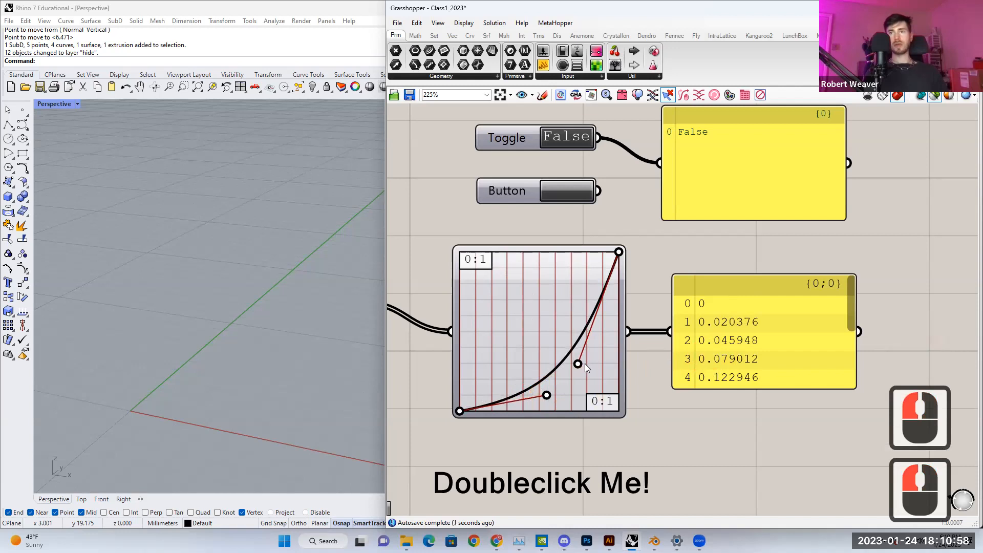
{"action": "left_click_drag", "start_coordinate": [577, 364], "coordinate": [507, 271]}
{"action": "left_click_drag", "start_coordinate": [547, 397], "coordinate": [606, 395]}
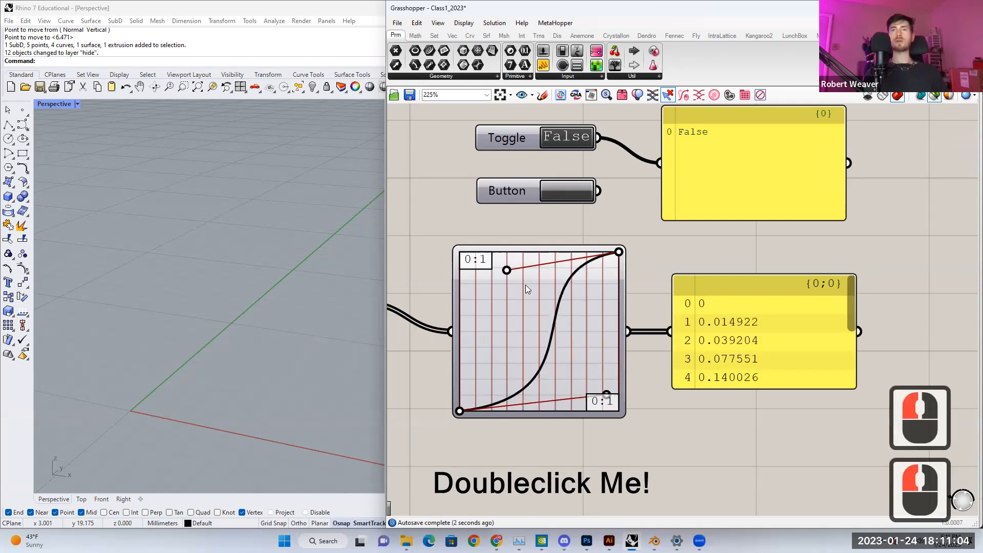
{"action": "left_click_drag", "start_coordinate": [507, 272], "coordinate": [497, 311]}
Step: Move the "Doubleclick Me!" scribble slightly down beneath the graph mapper
{"action": "scroll", "coordinate": [567, 296], "scroll_direction": "down", "scroll_amount": 3}
{"action": "right_click_drag", "start_coordinate": [587, 364], "coordinate": [597, 312]}
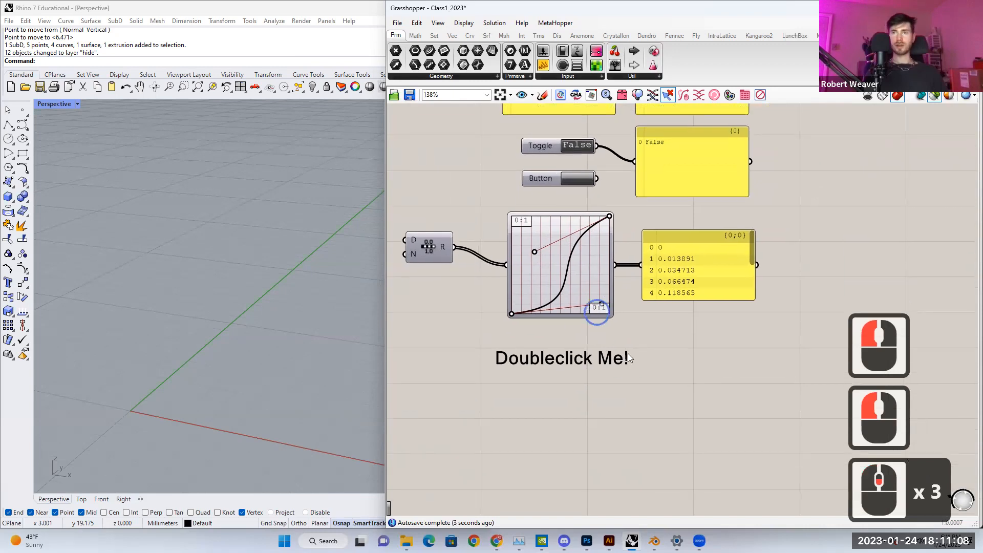
{"action": "scroll", "coordinate": [626, 363], "scroll_direction": "up", "scroll_amount": 3}
{"action": "scroll", "coordinate": [583, 359], "scroll_direction": "down", "scroll_amount": 1}
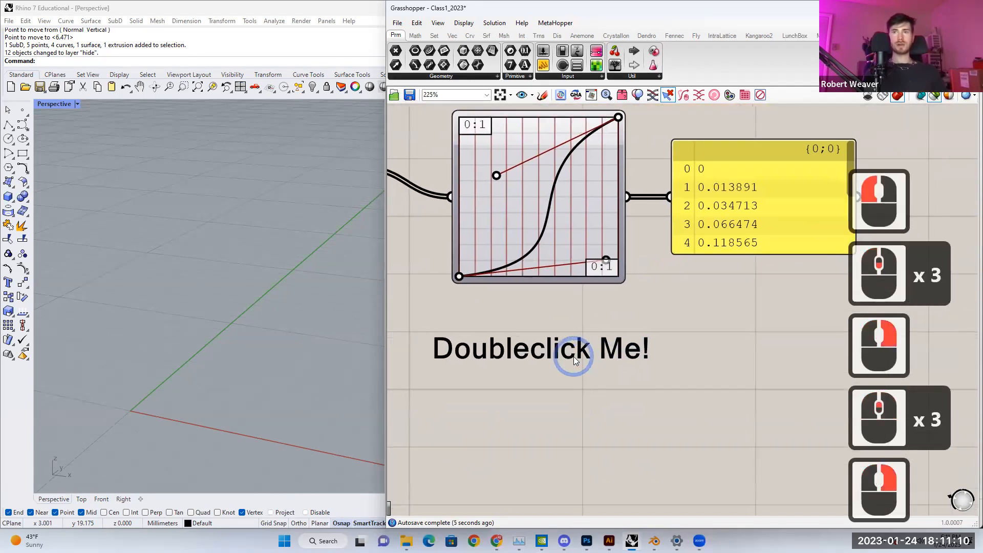
{"action": "scroll", "coordinate": [571, 356], "scroll_direction": "down", "scroll_amount": 2}
{"action": "right_click_drag", "start_coordinate": [570, 356], "coordinate": [677, 380]}
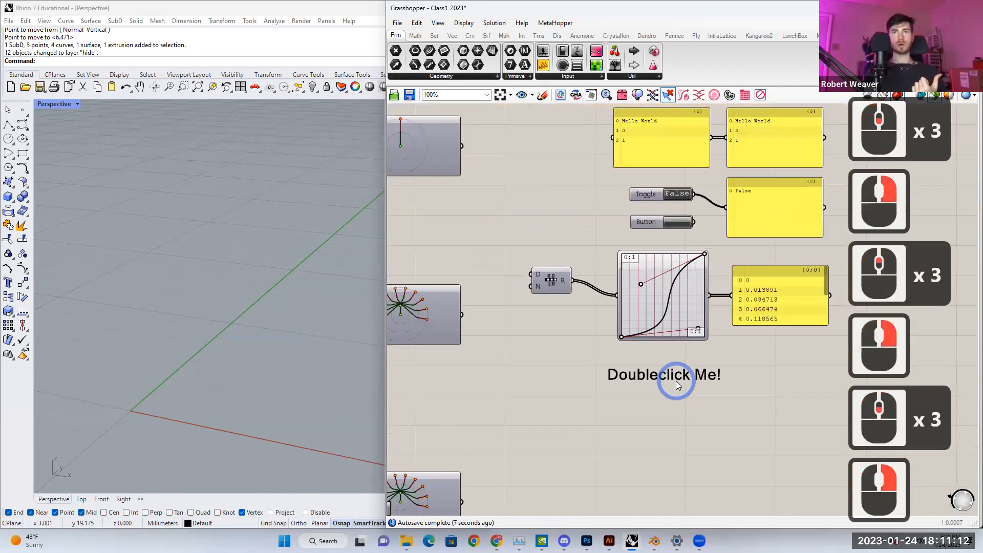
{"action": "scroll", "coordinate": [666, 380], "scroll_direction": "down", "scroll_amount": 3}
{"action": "scroll", "coordinate": [699, 386], "scroll_direction": "up", "scroll_amount": 4}
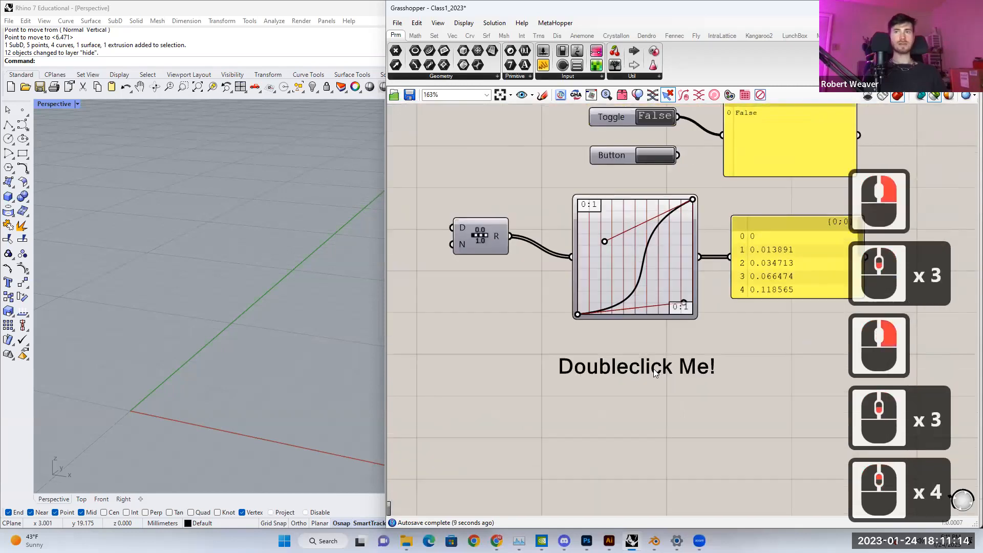
{"action": "left_click_drag", "start_coordinate": [654, 369], "coordinate": [650, 393]}
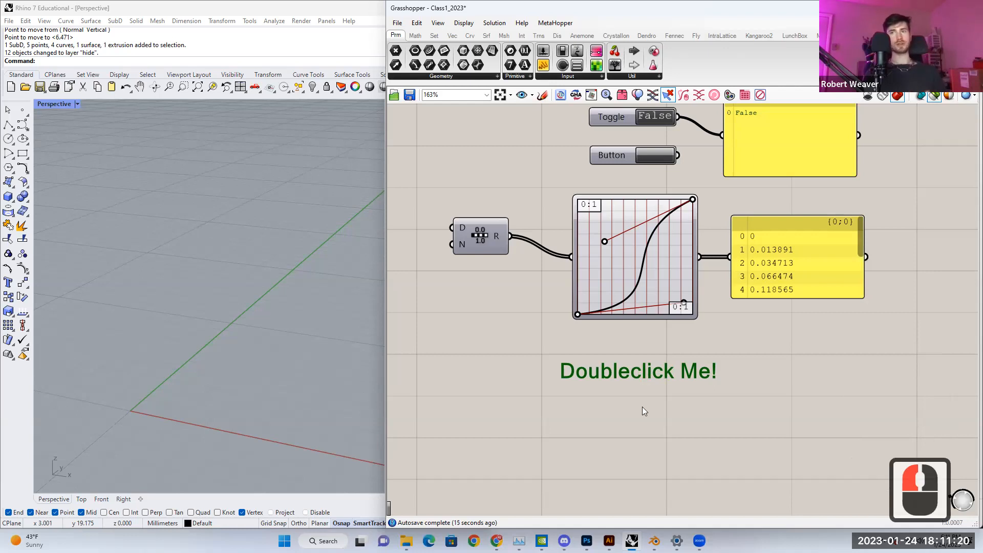
Step: Add a second Scribble below the existing one, set its text to "Type in whater", and delete it again
{"action": "right_click_drag", "start_coordinate": [642, 407], "coordinate": [621, 392]}
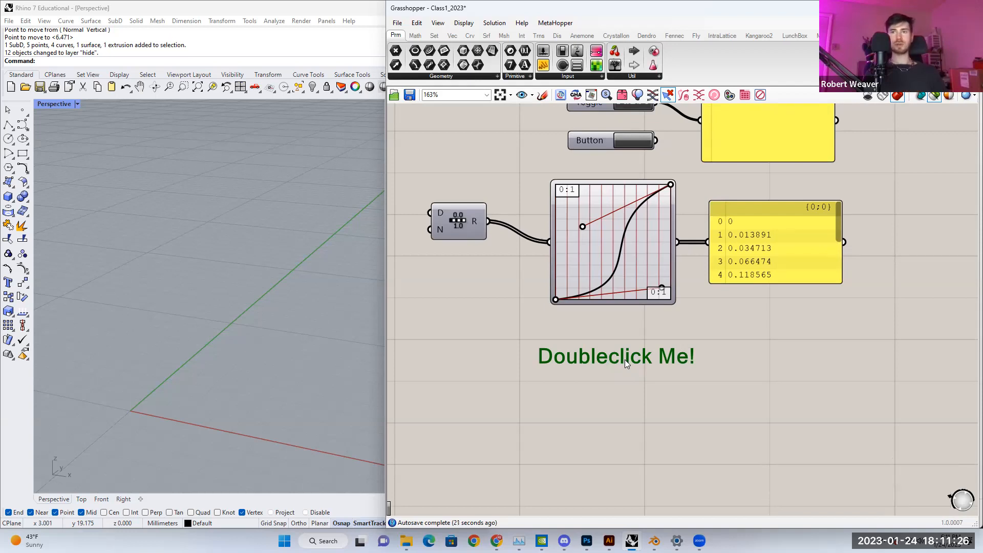
{"action": "double_click", "coordinate": [618, 397]}
{"action": "type", "text": "scri"}
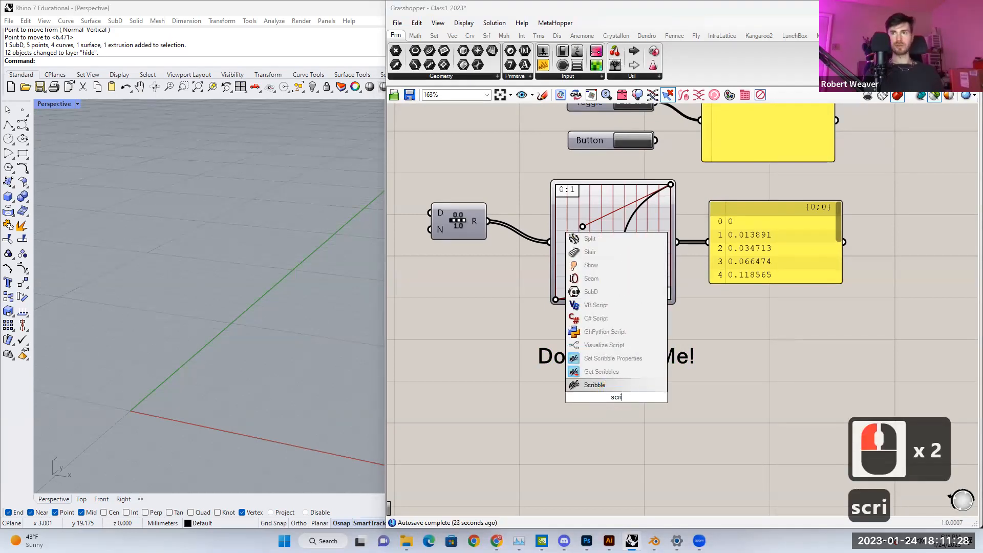
{"action": "left_click", "coordinate": [618, 394]}
{"action": "double_click", "coordinate": [619, 401]}
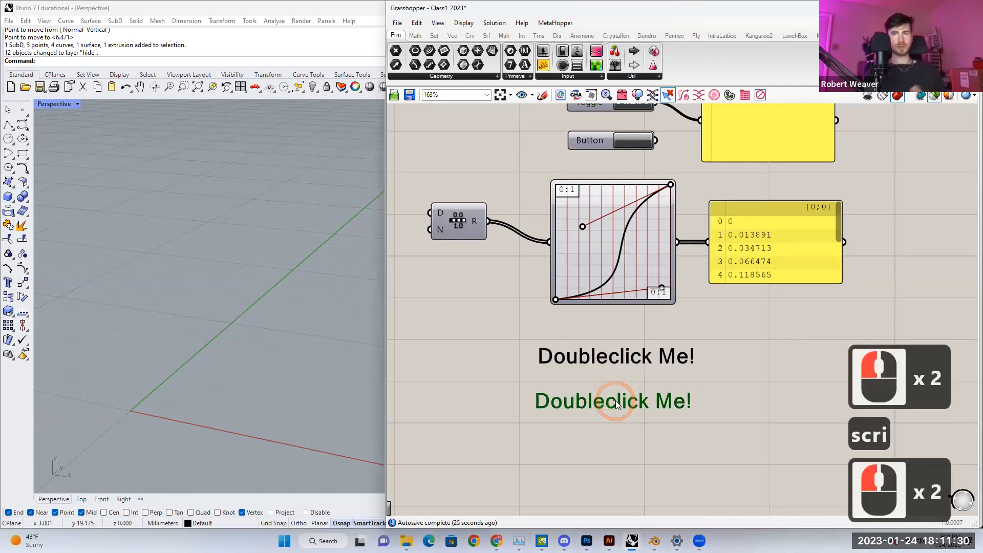
{"action": "double_click", "coordinate": [616, 400]}
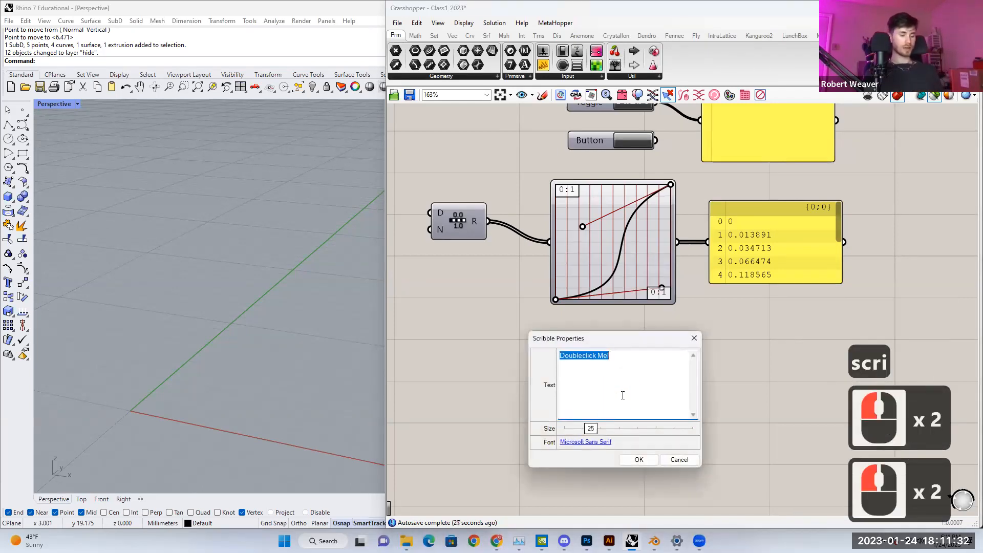
{"action": "type", "text": "Type in"}
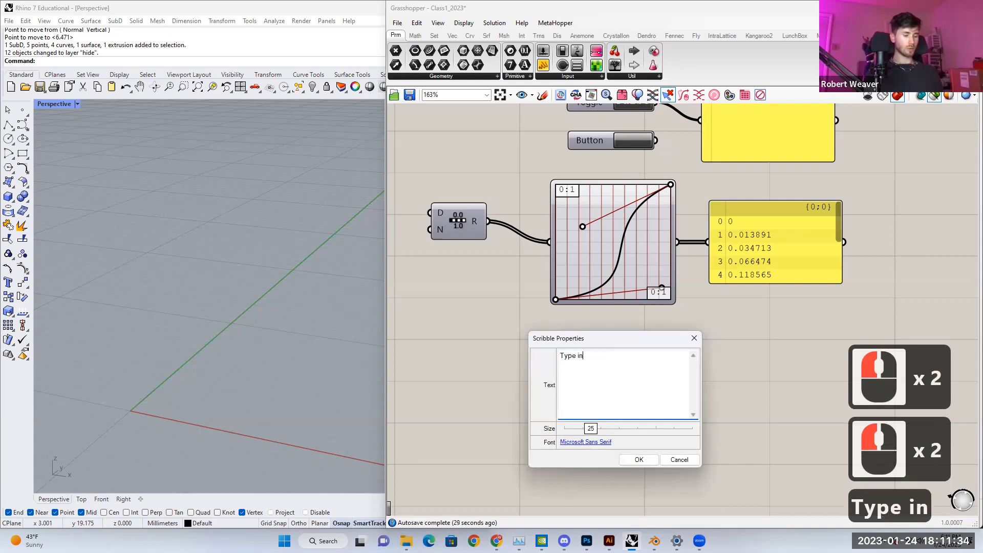
{"action": "type", "text": " whater"}
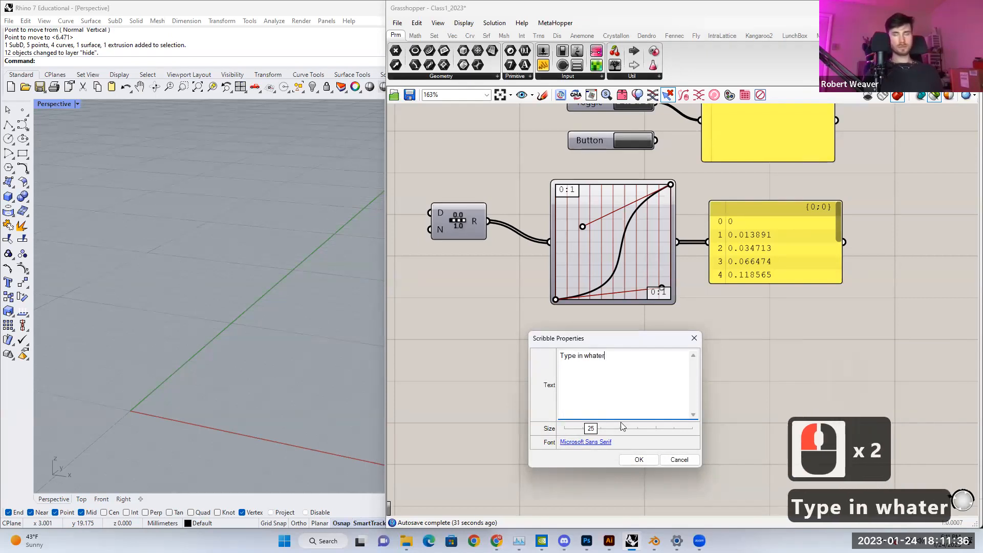
{"action": "mouse_move", "coordinate": [591, 429]}
{"action": "left_mouse_down"}
{"action": "mouse_move", "coordinate": [646, 431]}
{"action": "mouse_move", "coordinate": [592, 430]}
{"action": "left_mouse_up"}
{"action": "left_click", "coordinate": [638, 460]}
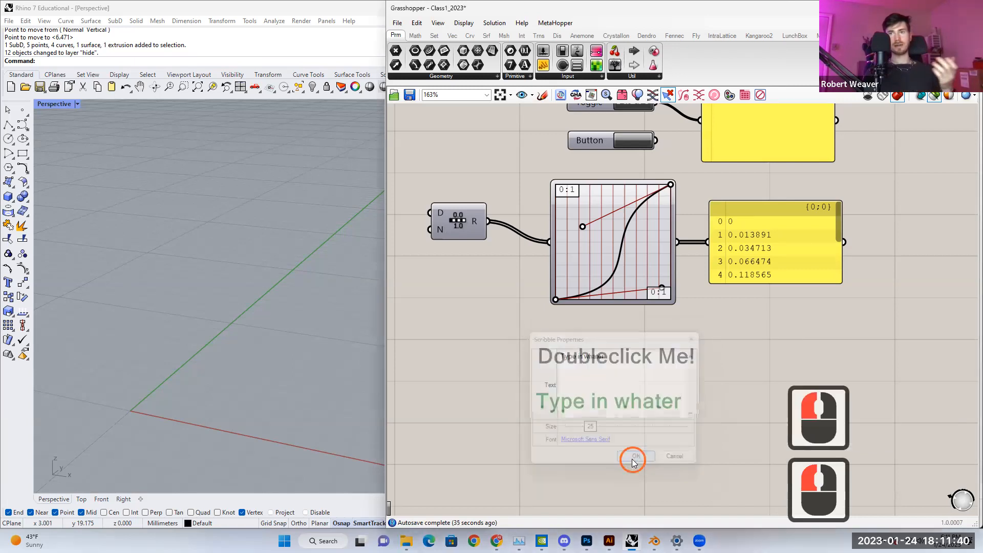
{"action": "mouse_move", "coordinate": [610, 395]}
{"action": "left_mouse_down"}
{"action": "mouse_move", "coordinate": [628, 414]}
{"action": "mouse_move", "coordinate": [615, 398]}
{"action": "left_mouse_up"}
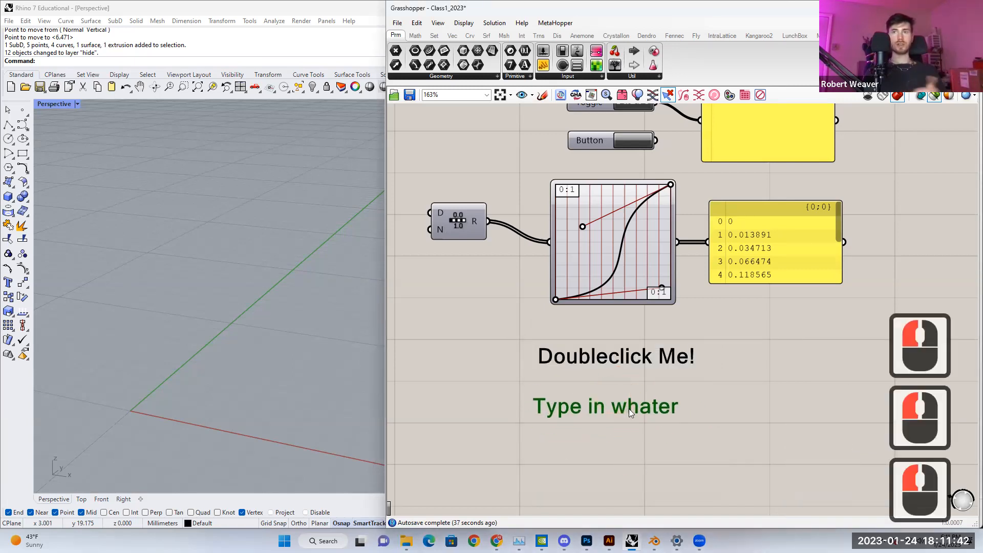
{"action": "key", "text": "Delete"}
Step: Change the "Doubleclick Me!" scribble's text to "Hello" and increase its text size
{"action": "double_click", "coordinate": [632, 356]}
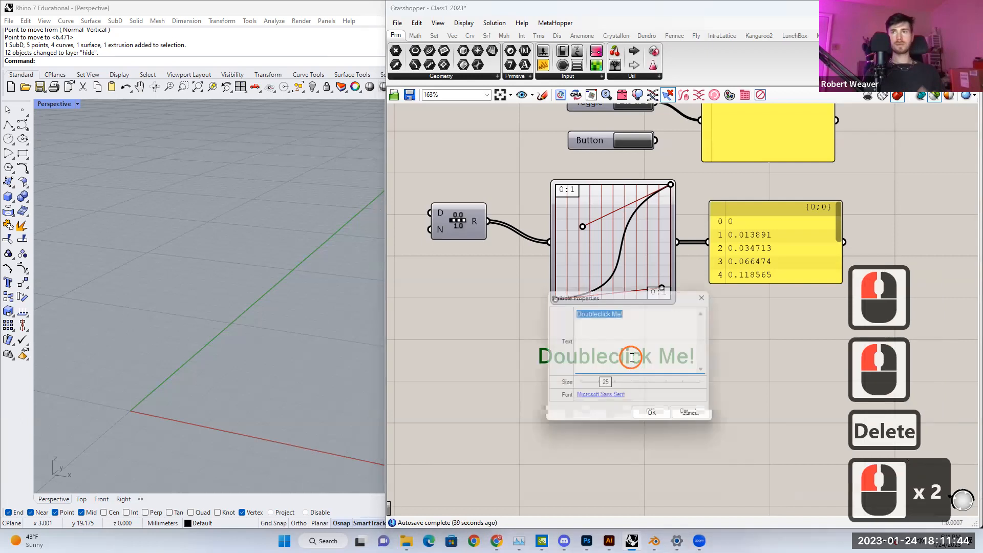
{"action": "type", "text": "Hello"}
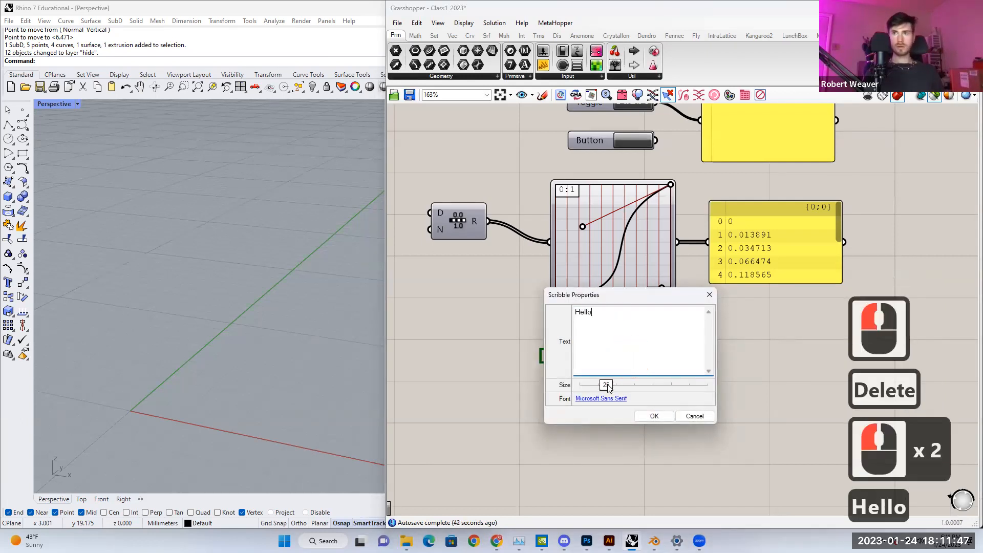
{"action": "mouse_move", "coordinate": [606, 385]}
{"action": "left_mouse_down"}
{"action": "mouse_move", "coordinate": [660, 385]}
{"action": "mouse_move", "coordinate": [645, 384]}
{"action": "left_mouse_up"}
{"action": "left_click", "coordinate": [655, 416]}
{"action": "left_click", "coordinate": [671, 346]}
{"action": "scroll", "coordinate": [589, 389], "scroll_direction": "down", "scroll_amount": 2}
{"action": "right_click_drag", "start_coordinate": [587, 388], "coordinate": [544, 397]}
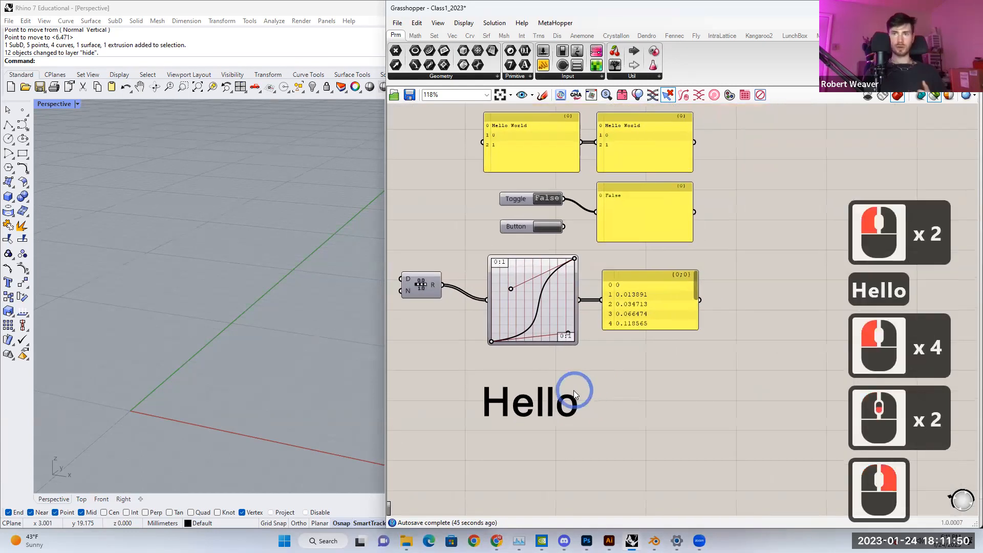
{"action": "scroll", "coordinate": [534, 400], "scroll_direction": "down", "scroll_amount": 1}
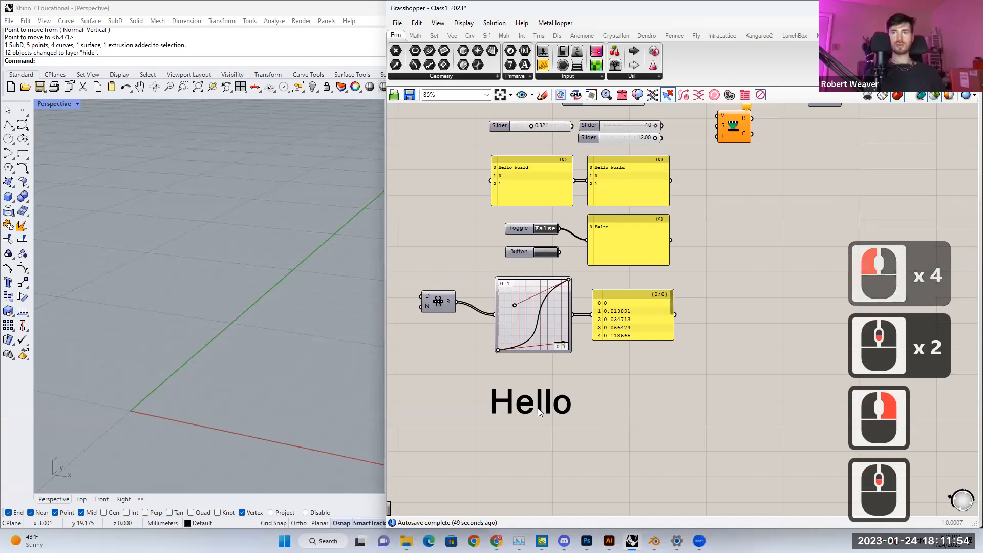
{"action": "scroll", "coordinate": [538, 408], "scroll_direction": "down", "scroll_amount": 1}
{"action": "left_click", "coordinate": [541, 404]}
{"action": "scroll", "coordinate": [546, 397], "scroll_direction": "down", "scroll_amount": 1}
{"action": "left_click", "coordinate": [580, 398]}
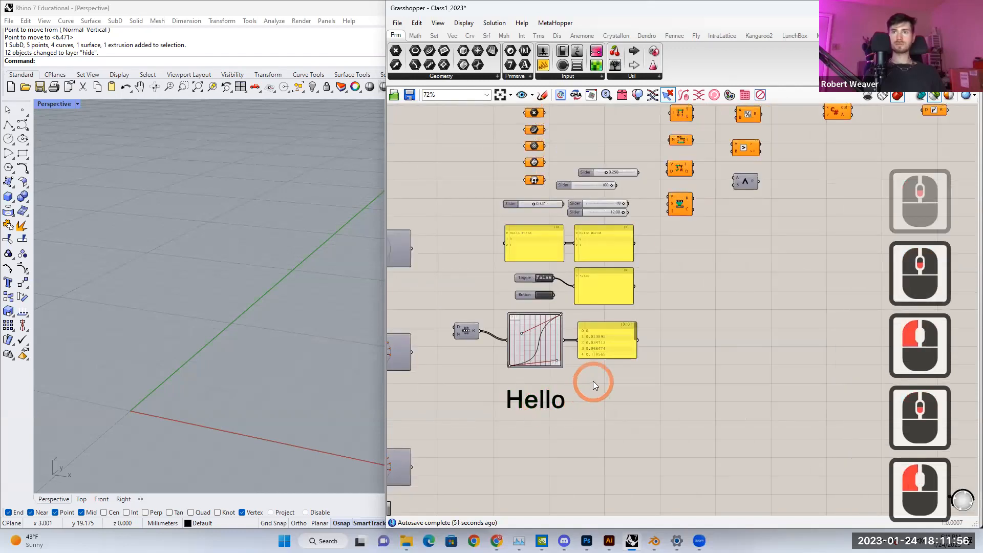
Step: Look through the Math Domain components and examine the Construct Domain and Deconstruct Domain components on the canvas
{"action": "right_click_drag", "start_coordinate": [661, 317], "coordinate": [579, 412]}
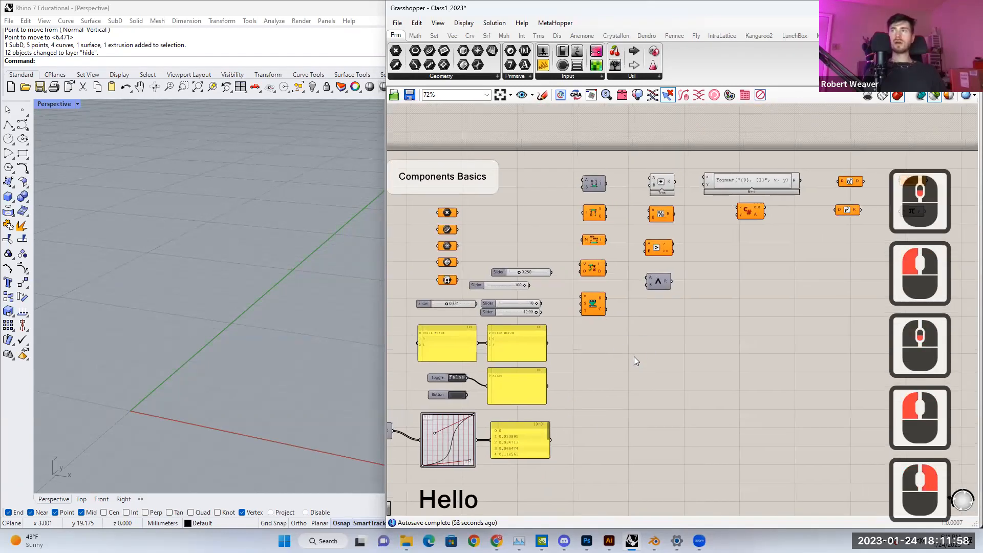
{"action": "right_click_drag", "start_coordinate": [635, 357], "coordinate": [610, 361]}
{"action": "scroll", "coordinate": [576, 292], "scroll_direction": "up", "scroll_amount": 3}
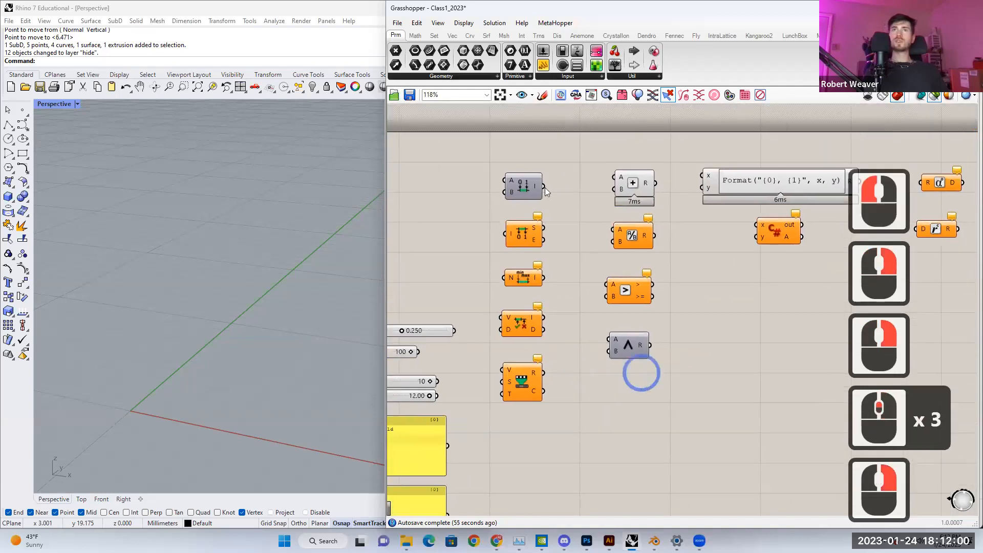
{"action": "left_click", "coordinate": [416, 35]}
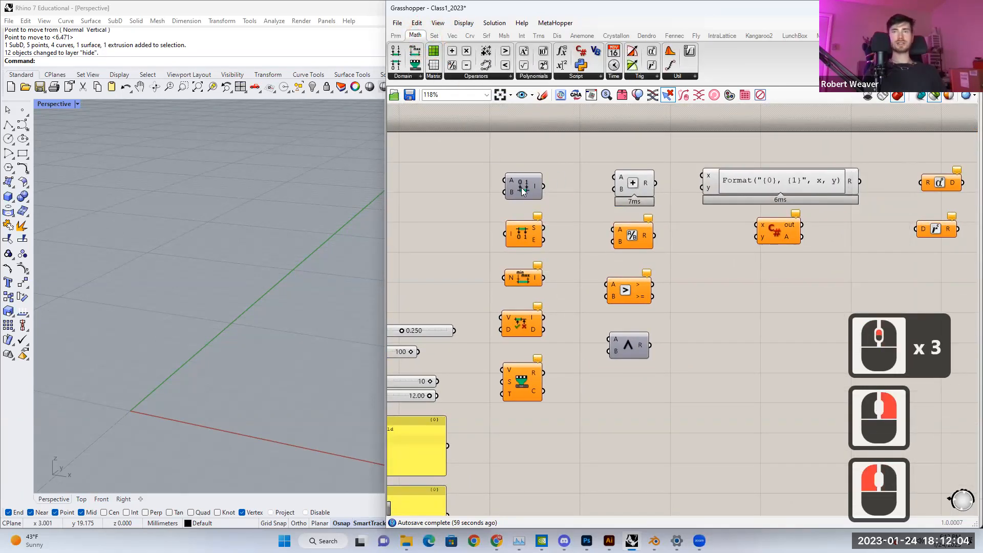
{"action": "scroll", "coordinate": [522, 190], "scroll_direction": "up", "scroll_amount": 1}
{"action": "left_click", "coordinate": [418, 77]}
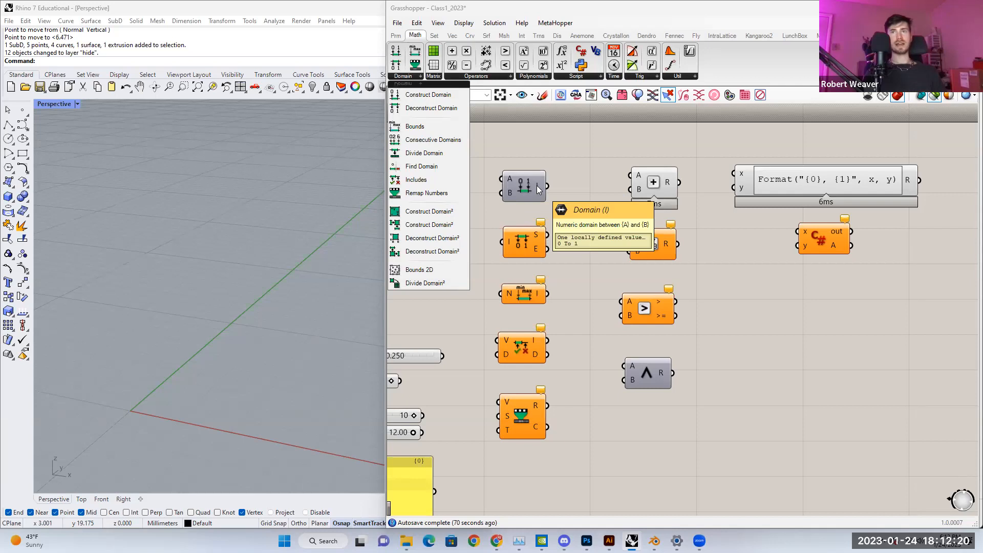
{"action": "left_click", "coordinate": [522, 244]}
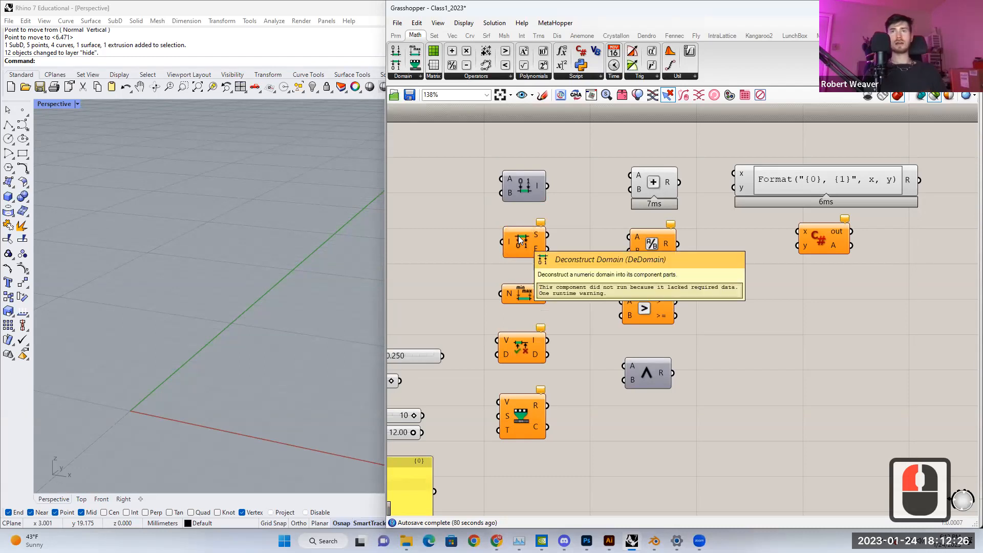
Step: Connect the Construct Domain output to the Deconstruct Domain input
{"action": "left_click_drag", "start_coordinate": [547, 187], "coordinate": [505, 242]}
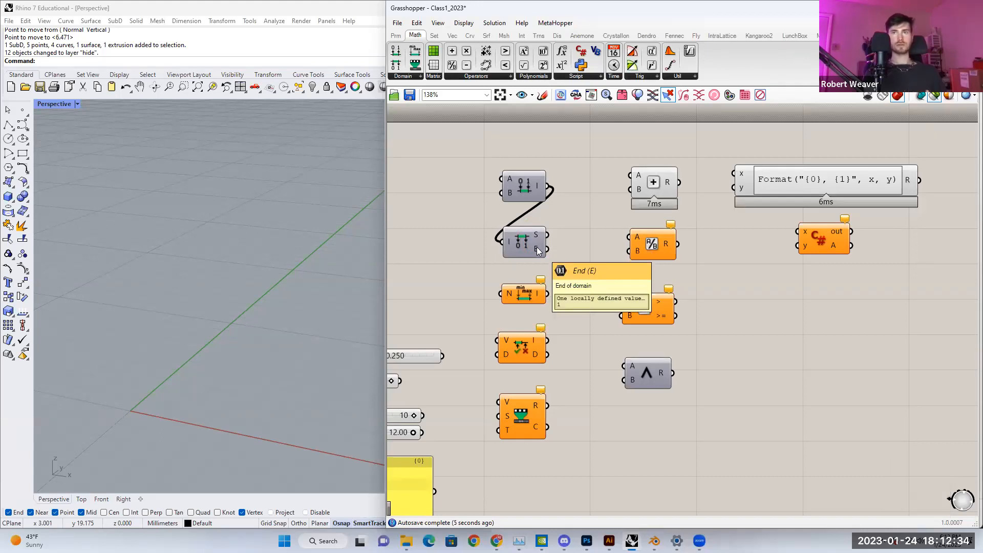
{"action": "right_click_drag", "start_coordinate": [536, 259], "coordinate": [539, 233]}
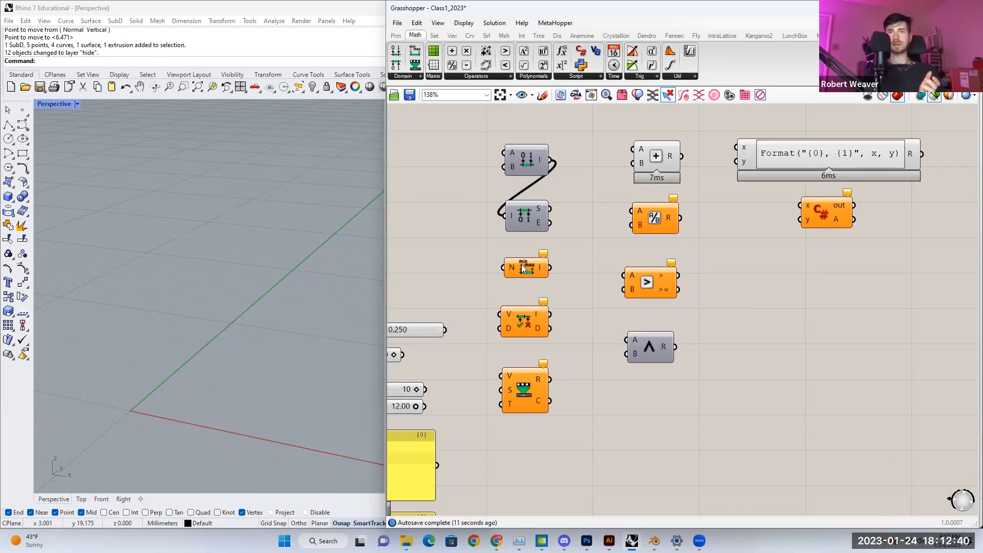
{"action": "right_click_drag", "start_coordinate": [507, 272], "coordinate": [534, 248]}
Step: Connect the panel of graph mapper values to the number input of the Bounds component and check its Domain output
{"action": "scroll", "coordinate": [490, 261], "scroll_direction": "down", "scroll_amount": 1}
{"action": "right_click_drag", "start_coordinate": [487, 300], "coordinate": [546, 264]}
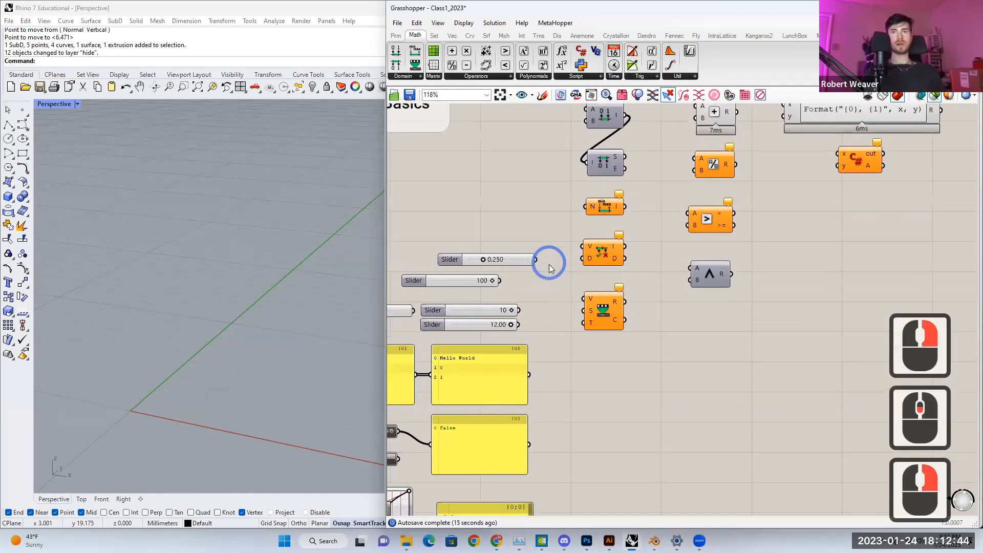
{"action": "right_click_drag", "start_coordinate": [541, 463], "coordinate": [541, 407]}
{"action": "scroll", "coordinate": [539, 425], "scroll_direction": "down", "scroll_amount": 1}
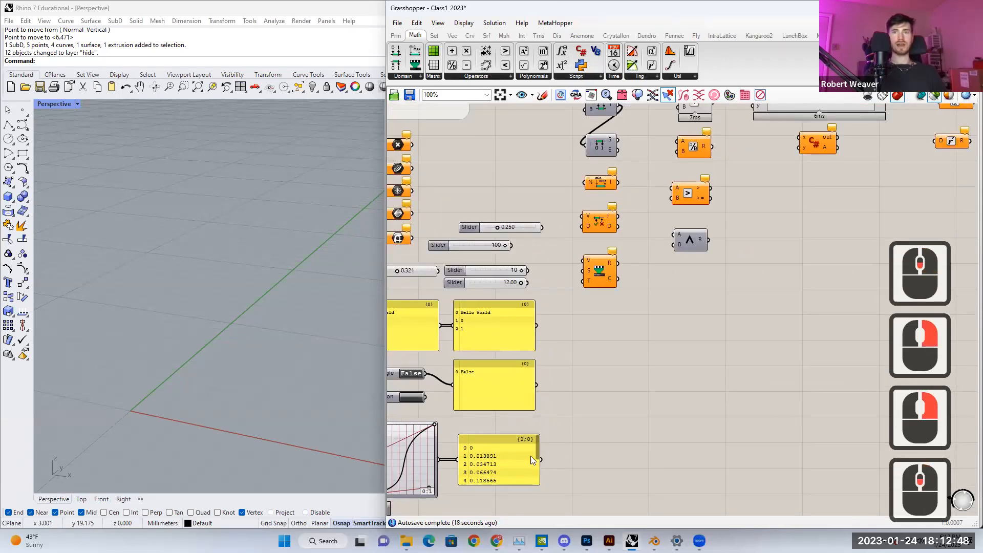
{"action": "left_click_drag", "start_coordinate": [542, 460], "coordinate": [586, 182]}
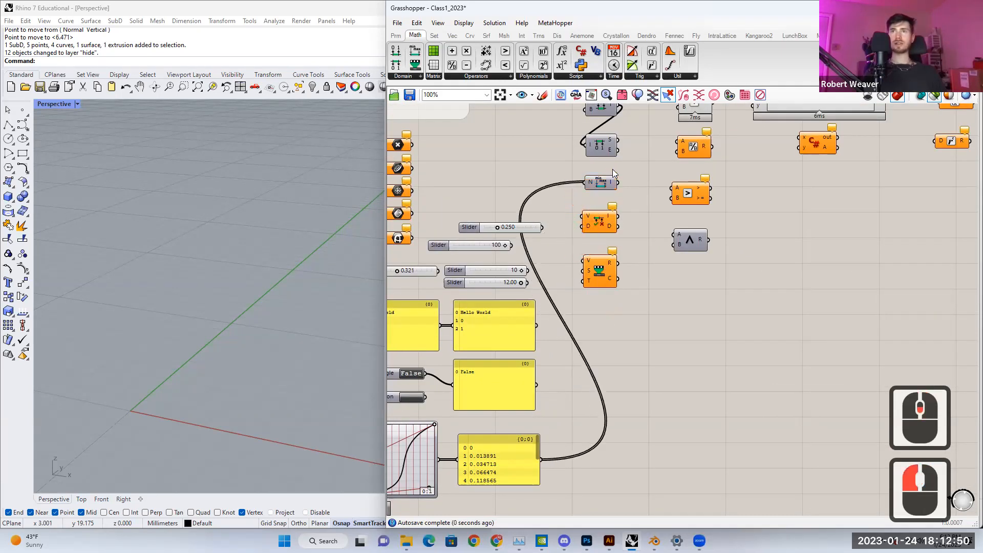
{"action": "scroll", "coordinate": [612, 169], "scroll_direction": "up", "scroll_amount": 3}
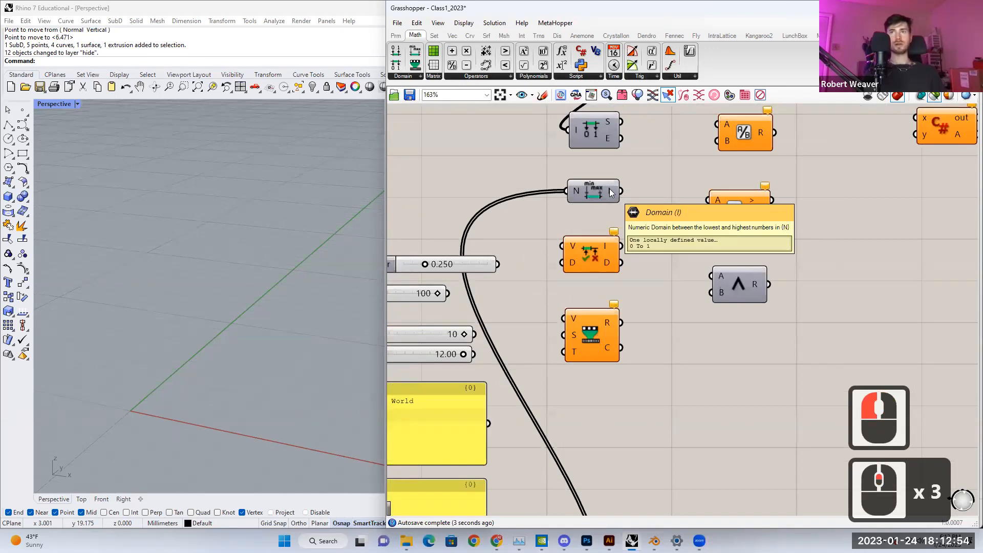
Step: Examine the Domain input of the Range component feeding the graph mapper, and inspect the Includes component
{"action": "scroll", "coordinate": [611, 190], "scroll_direction": "down", "scroll_amount": 3}
{"action": "right_click_drag", "start_coordinate": [543, 354], "coordinate": [646, 283]}
{"action": "scroll", "coordinate": [418, 362], "scroll_direction": "up", "scroll_amount": 3}
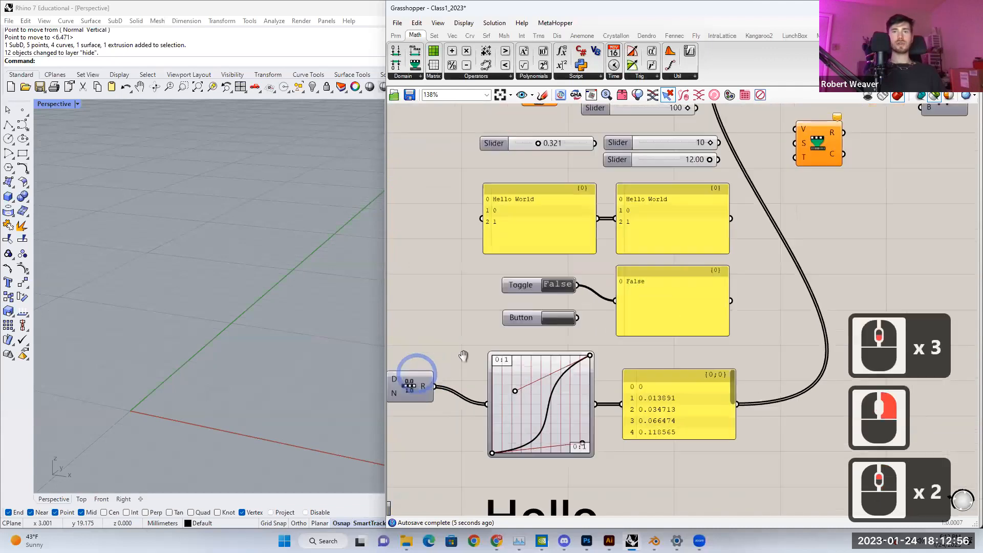
{"action": "right_click_drag", "start_coordinate": [395, 385], "coordinate": [476, 350]}
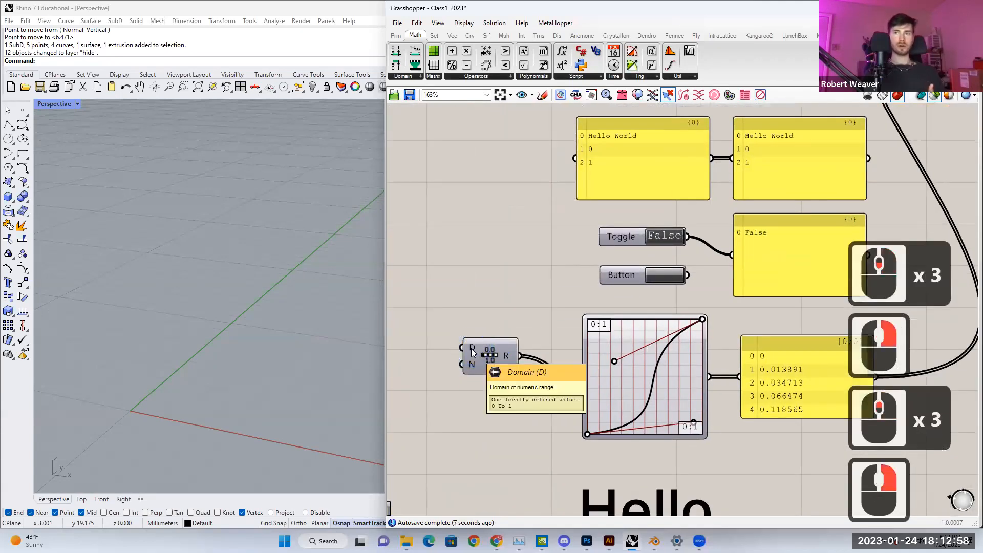
{"action": "scroll", "coordinate": [472, 352], "scroll_direction": "down", "scroll_amount": 3}
{"action": "right_click_drag", "start_coordinate": [766, 123], "coordinate": [583, 293]}
{"action": "scroll", "coordinate": [623, 277], "scroll_direction": "up", "scroll_amount": 4}
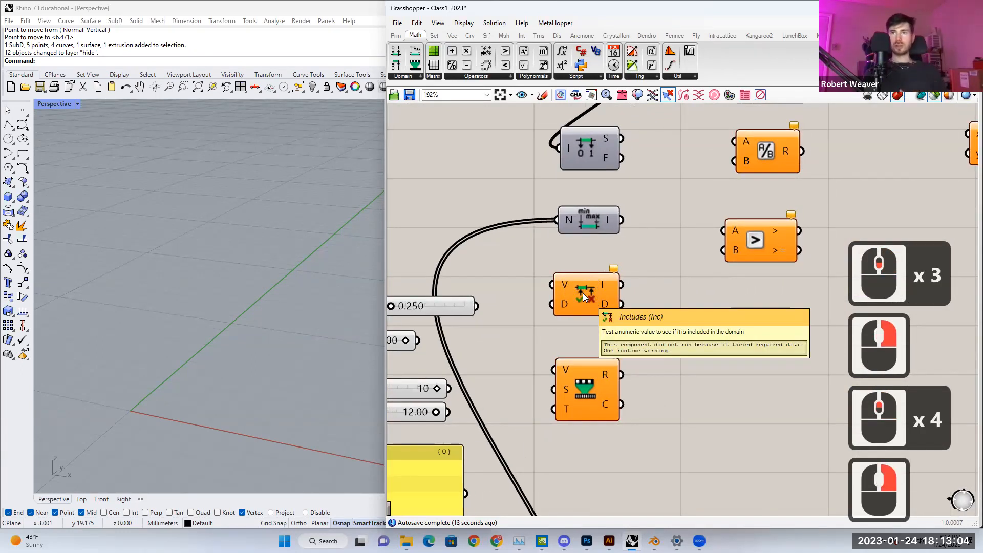
Step: Move the Includes and Remap Numbers components slightly up and examine the Value and Target inputs of Remap Numbers
{"action": "left_click_drag", "start_coordinate": [584, 297], "coordinate": [587, 292]}
{"action": "left_click_drag", "start_coordinate": [587, 358], "coordinate": [587, 349]}
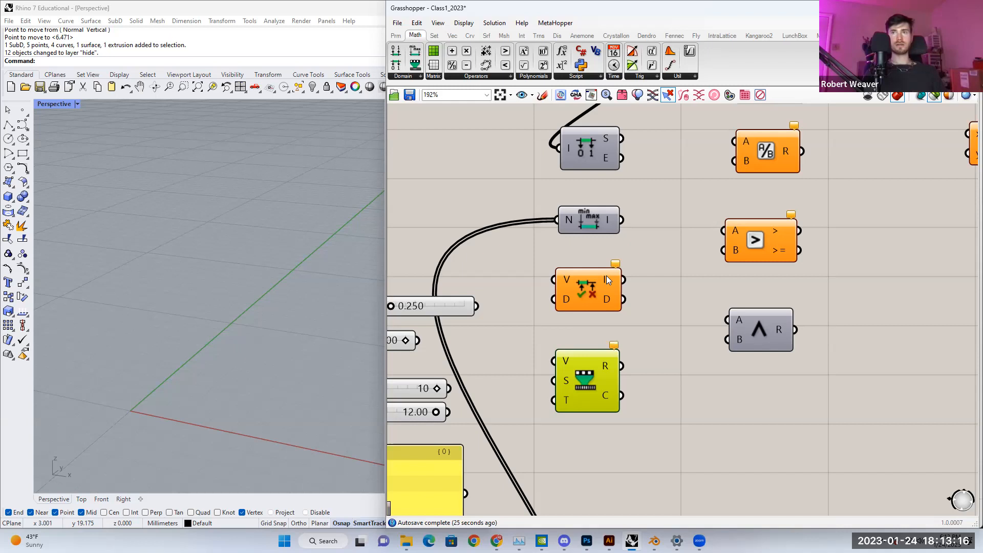
{"action": "scroll", "coordinate": [585, 338], "scroll_direction": "down", "scroll_amount": 2}
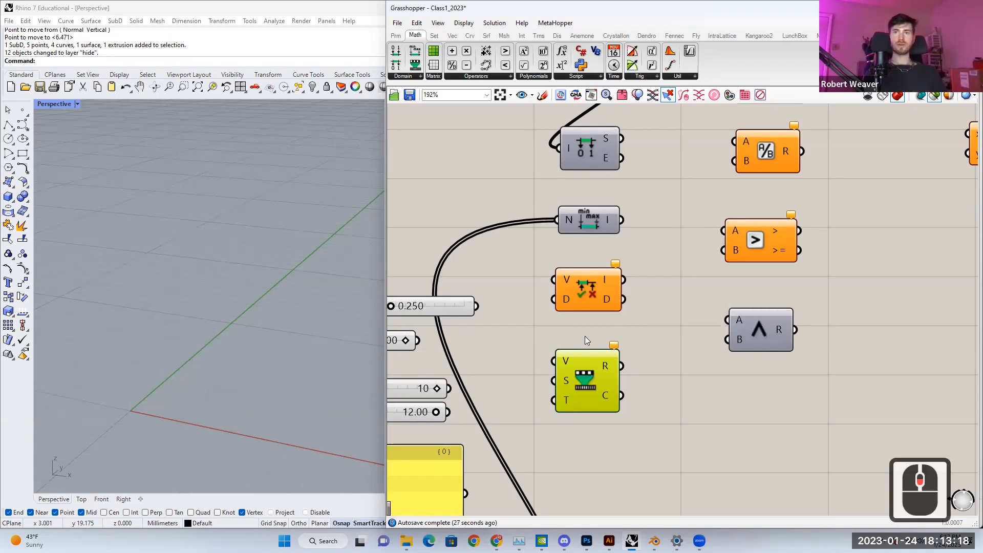
{"action": "right_click_drag", "start_coordinate": [585, 338], "coordinate": [599, 275]}
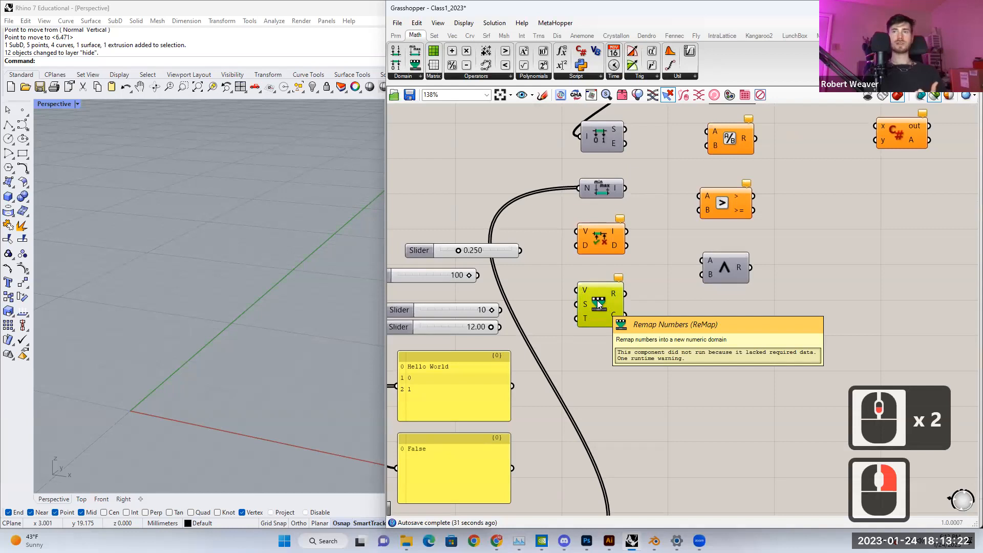
{"action": "scroll", "coordinate": [598, 303], "scroll_direction": "up", "scroll_amount": 2}
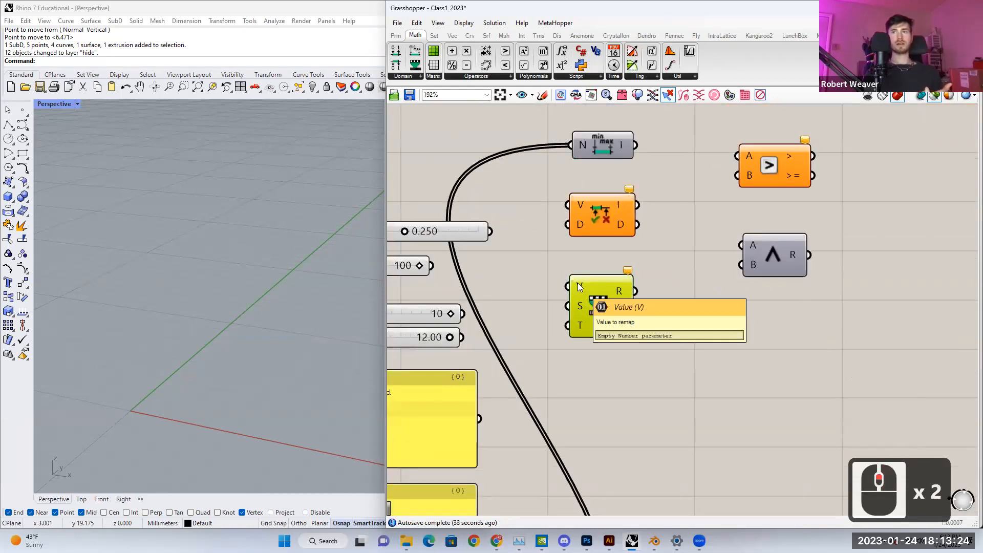
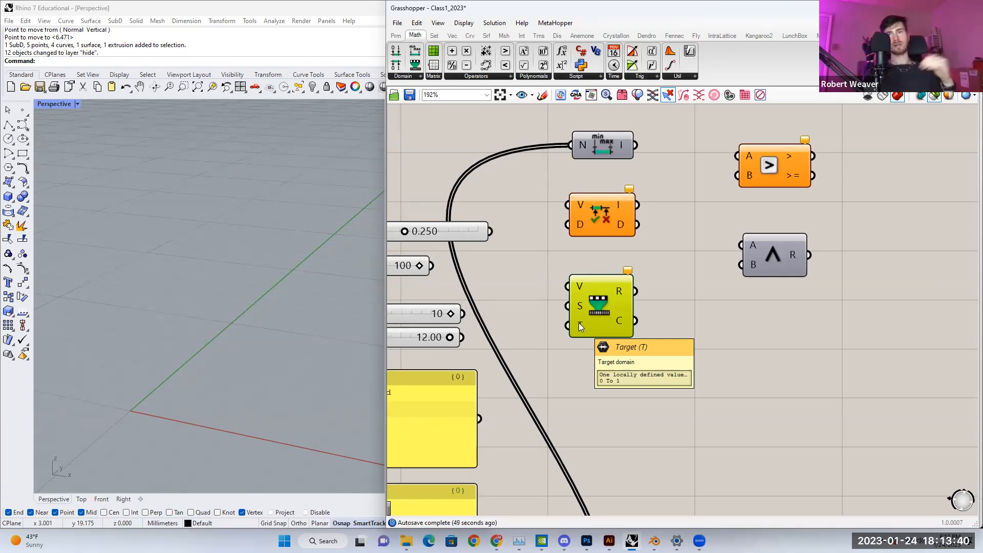
{"action": "scroll", "coordinate": [579, 324], "scroll_direction": "down", "scroll_amount": 2}
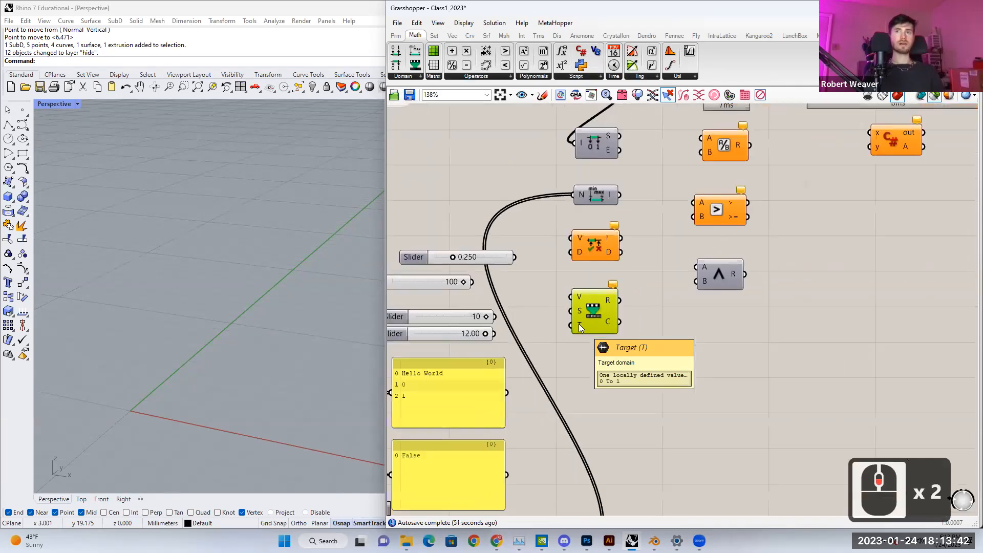
Step: Align the Addition, Division, Larger Than and Gate And components by their right edges and inspect their descriptions
{"action": "right_click_drag", "start_coordinate": [612, 283], "coordinate": [536, 379]}
{"action": "right_click_drag", "start_coordinate": [555, 271], "coordinate": [524, 347]}
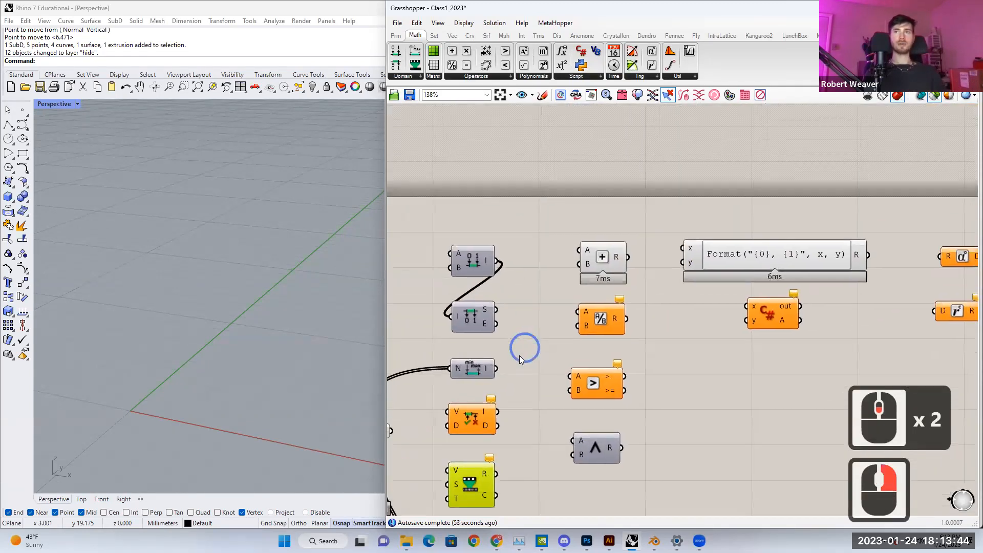
{"action": "scroll", "coordinate": [570, 325], "scroll_direction": "up", "scroll_amount": 1}
{"action": "right_click_drag", "start_coordinate": [571, 325], "coordinate": [526, 266]}
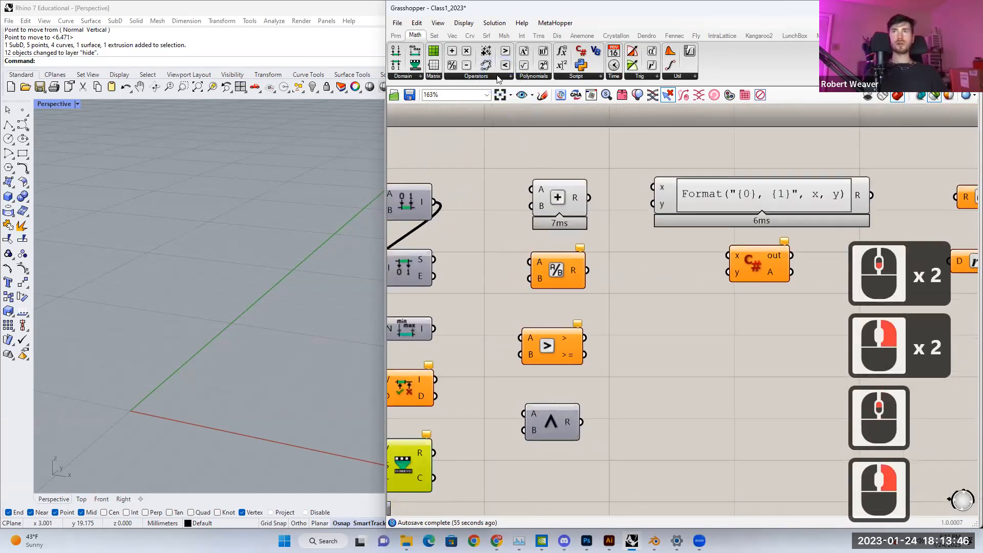
{"action": "left_click_drag", "start_coordinate": [495, 150], "coordinate": [616, 455]}
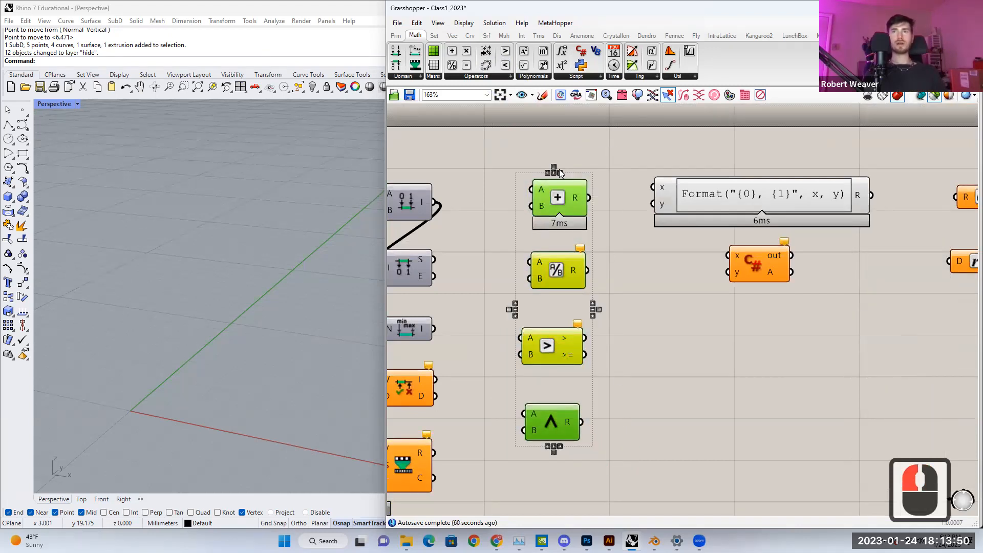
{"action": "left_click", "coordinate": [588, 165]}
{"action": "left_click_drag", "start_coordinate": [505, 150], "coordinate": [651, 495]}
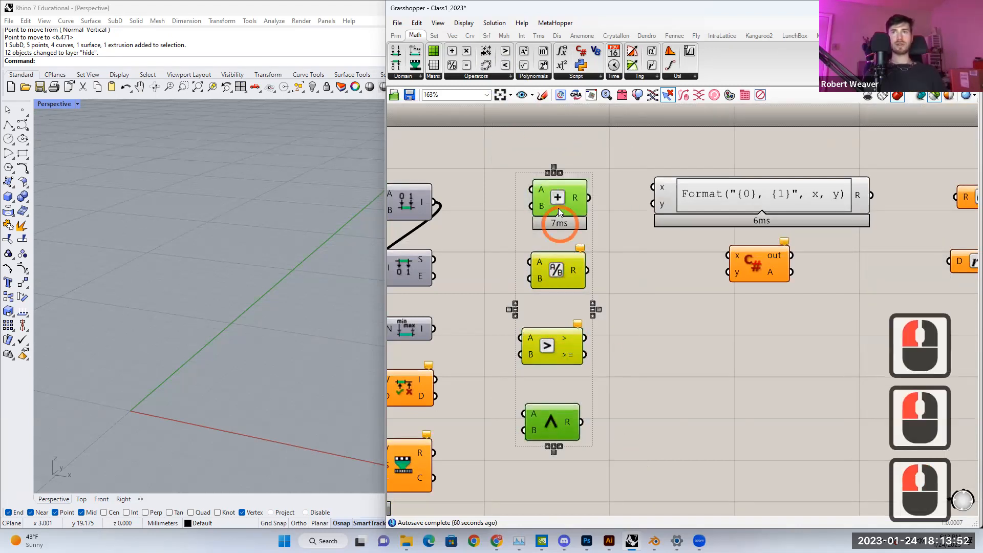
{"action": "left_click", "coordinate": [562, 173]}
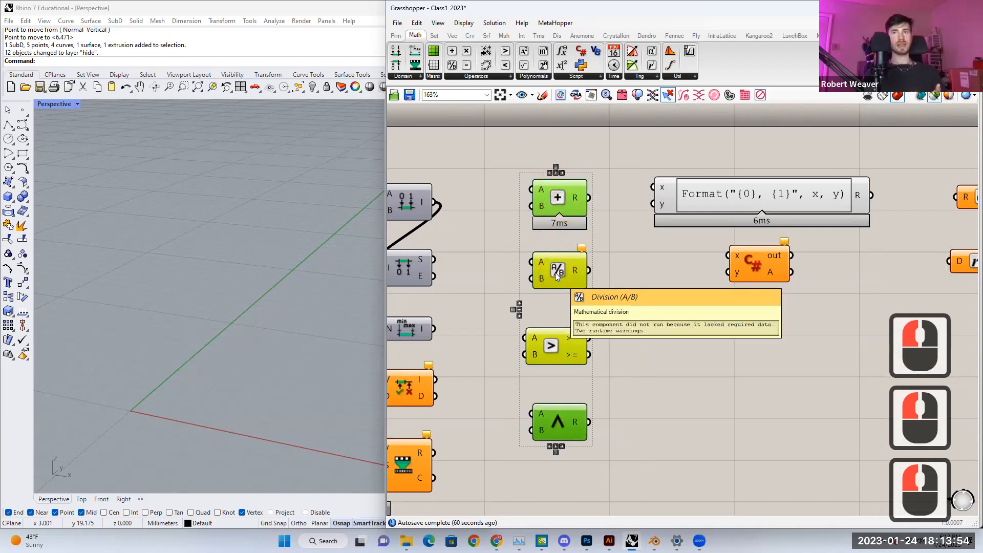
{"action": "mouse_move", "coordinate": [549, 351]}
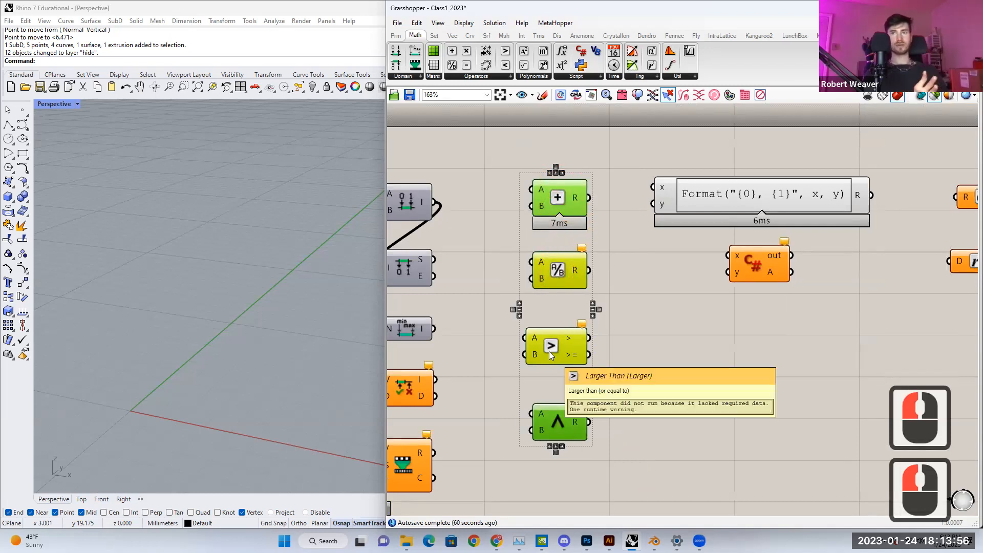
{"action": "mouse_move", "coordinate": [559, 417]}
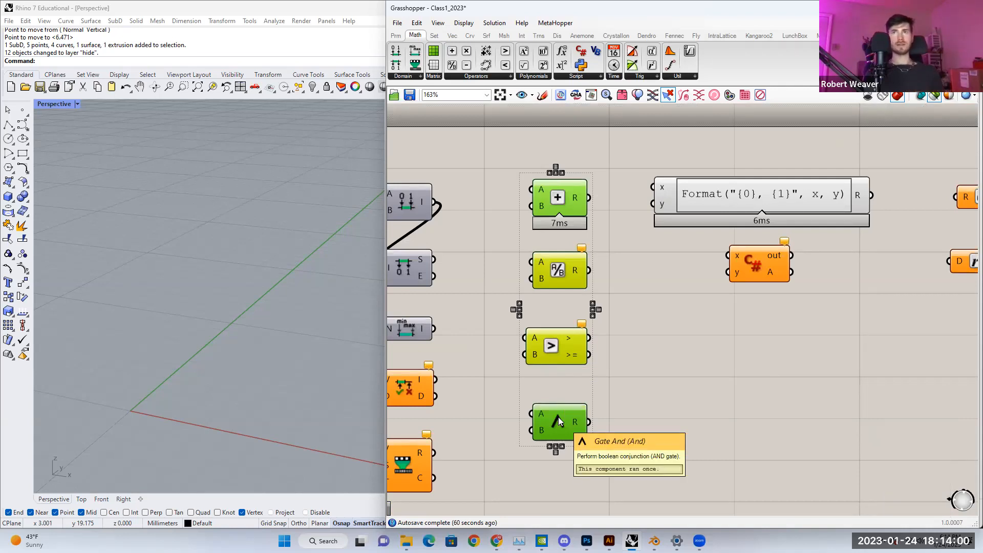
Step: Open the Expression component's formula in its editor and close the editor again
{"action": "right_click_drag", "start_coordinate": [696, 295], "coordinate": [510, 331]}
{"action": "left_click_drag", "start_coordinate": [477, 181], "coordinate": [724, 339]}
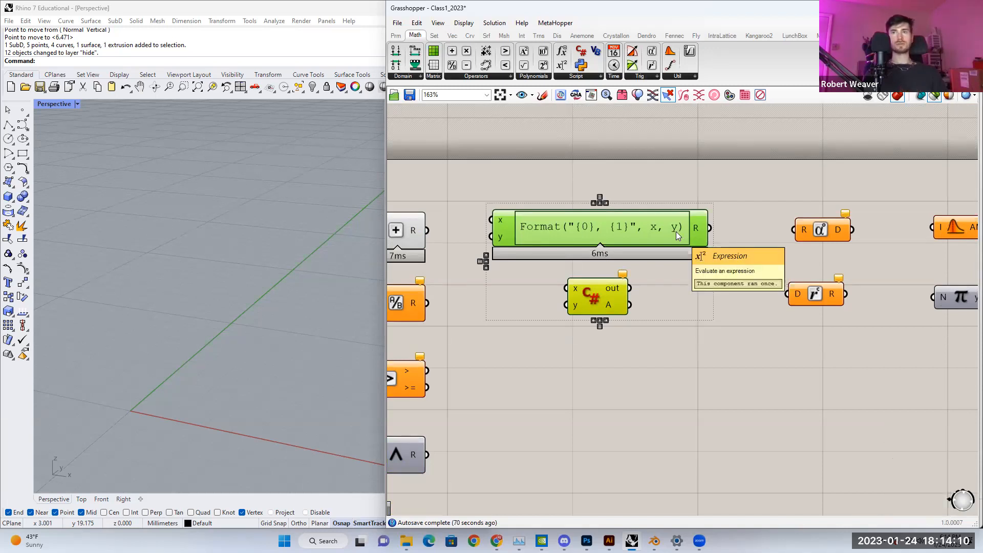
{"action": "left_click", "coordinate": [671, 195]}
{"action": "left_click", "coordinate": [664, 229]}
{"action": "double_click", "coordinate": [664, 229]}
{"action": "left_click_drag", "start_coordinate": [542, 238], "coordinate": [736, 252]}
{"action": "left_click", "coordinate": [826, 308]}
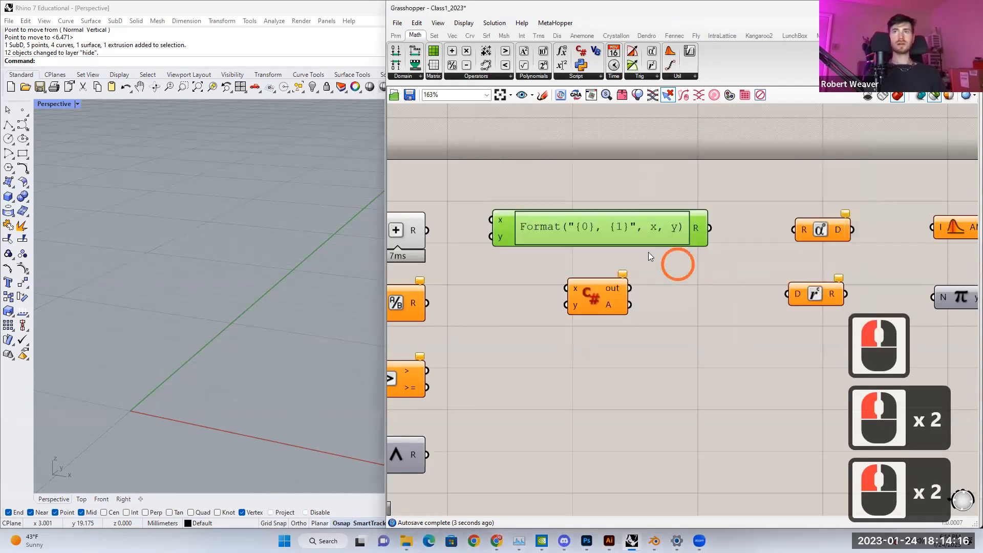
Step: Look through the available Math Script components
{"action": "right_click_drag", "start_coordinate": [631, 257], "coordinate": [679, 245]}
{"action": "left_click_drag", "start_coordinate": [401, 171], "coordinate": [499, 322]}
{"action": "right_click_drag", "start_coordinate": [604, 264], "coordinate": [560, 277]}
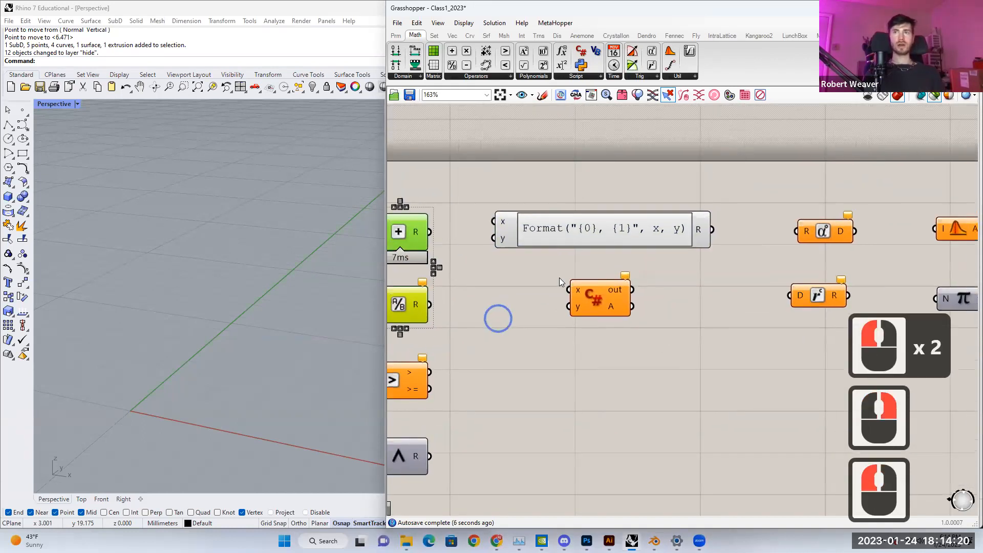
{"action": "left_click", "coordinate": [560, 235]}
{"action": "left_click_drag", "start_coordinate": [546, 285], "coordinate": [534, 279]}
{"action": "right_click_drag", "start_coordinate": [534, 297], "coordinate": [513, 265]}
{"action": "left_click", "coordinate": [584, 77]}
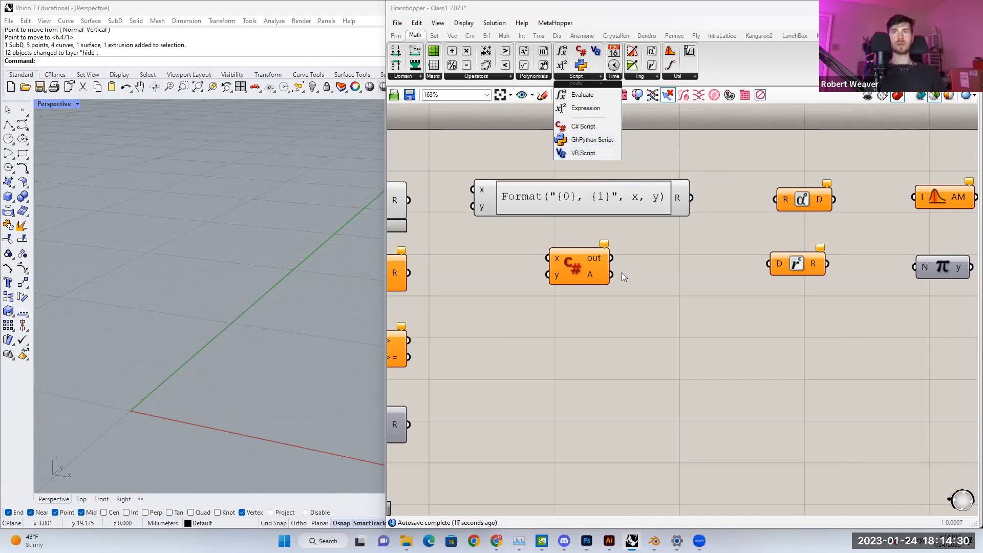
Step: Open the C# Script component's code, look through it and close the script editor
{"action": "left_click", "coordinate": [580, 265]}
{"action": "left_click", "coordinate": [576, 273]}
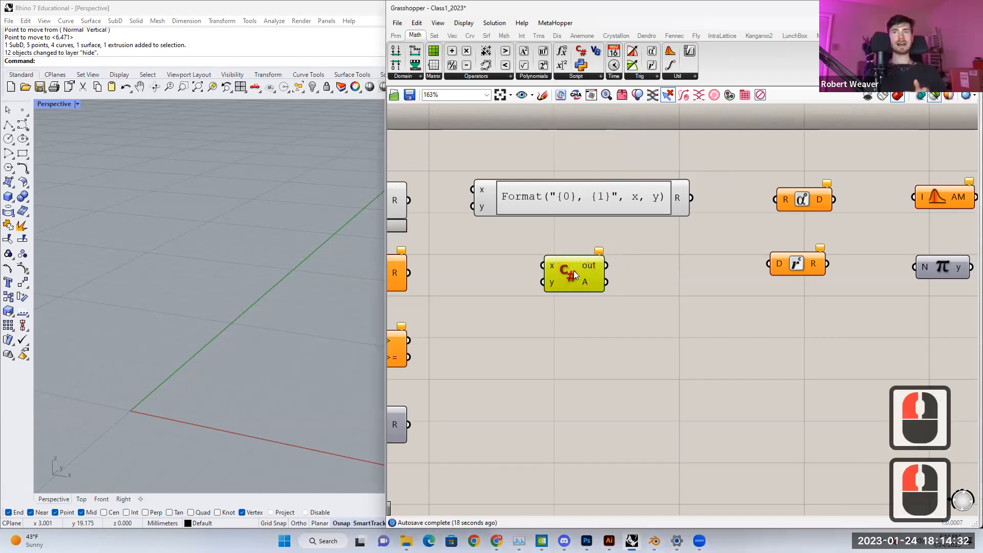
{"action": "double_click", "coordinate": [570, 267]}
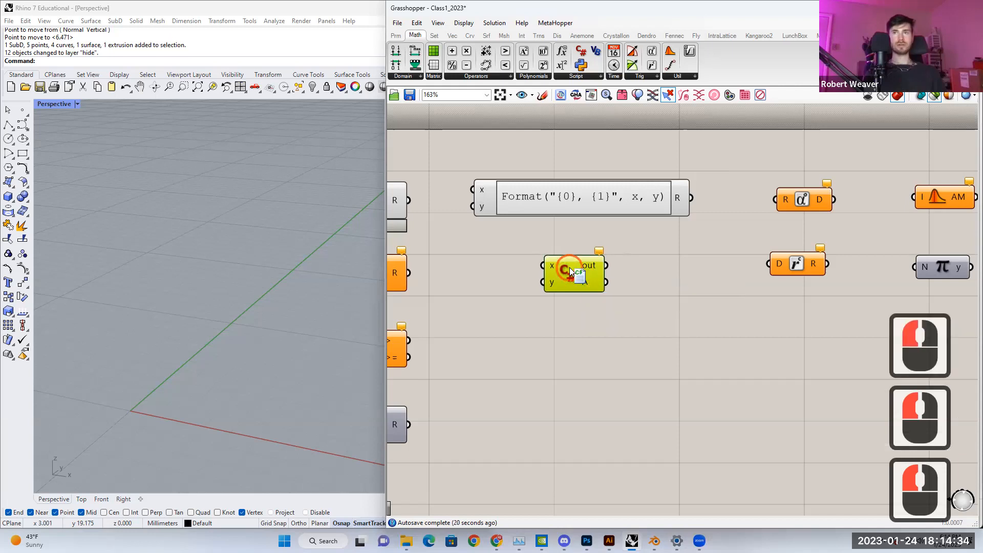
{"action": "scroll", "coordinate": [571, 279], "scroll_direction": "down", "scroll_amount": 3}
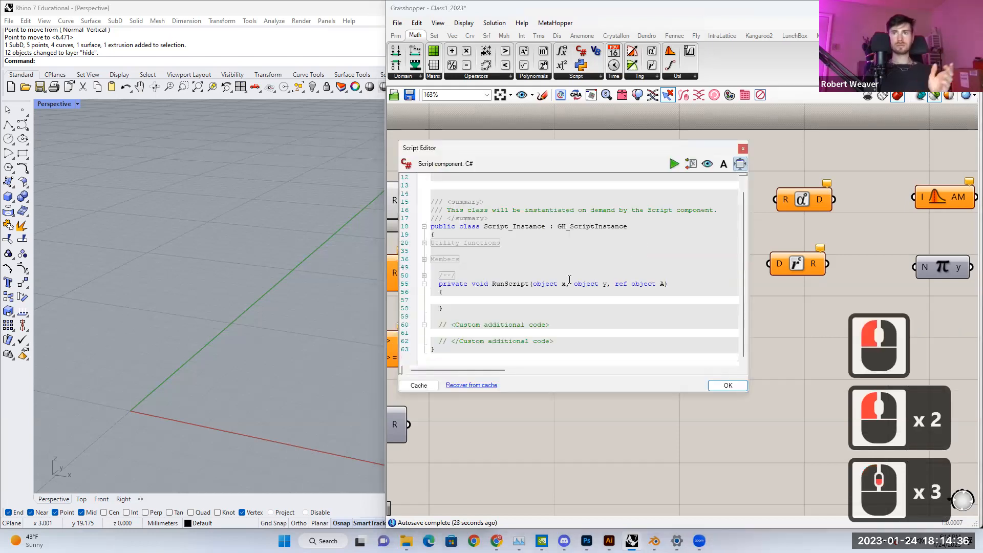
{"action": "scroll", "coordinate": [570, 279], "scroll_direction": "up", "scroll_amount": 4}
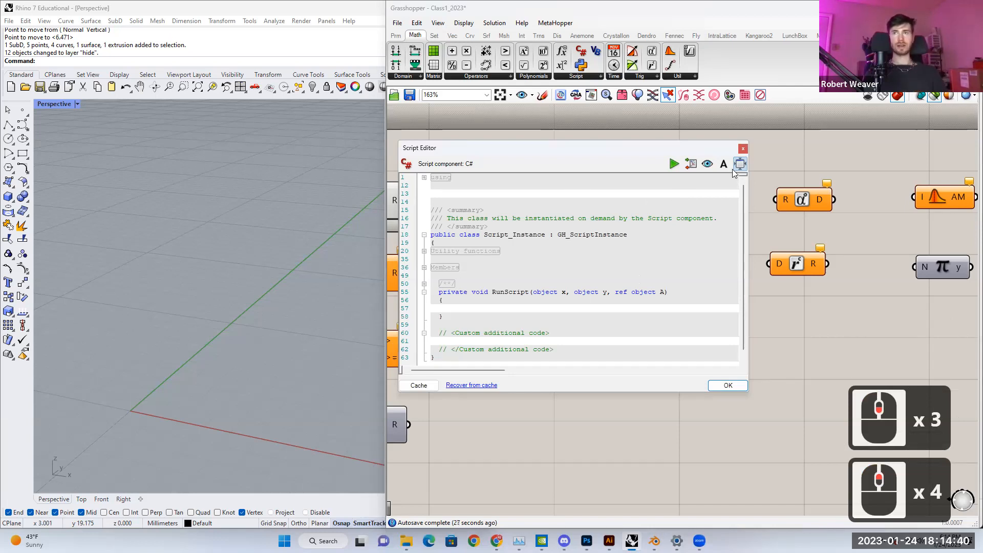
{"action": "left_click", "coordinate": [744, 149]}
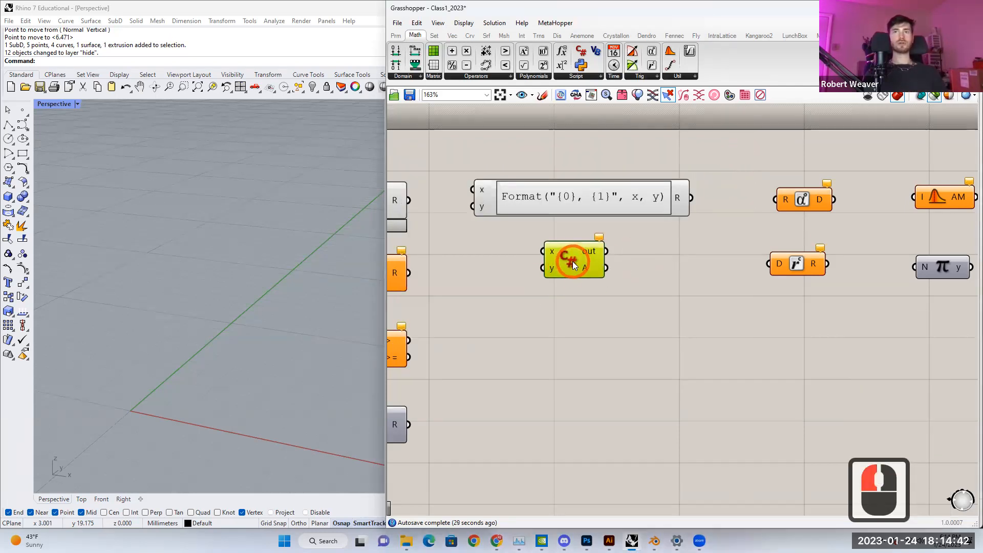
Step: Reposition the C# Script component slightly beneath the Expression component
{"action": "left_click_drag", "start_coordinate": [573, 261], "coordinate": [574, 261]}
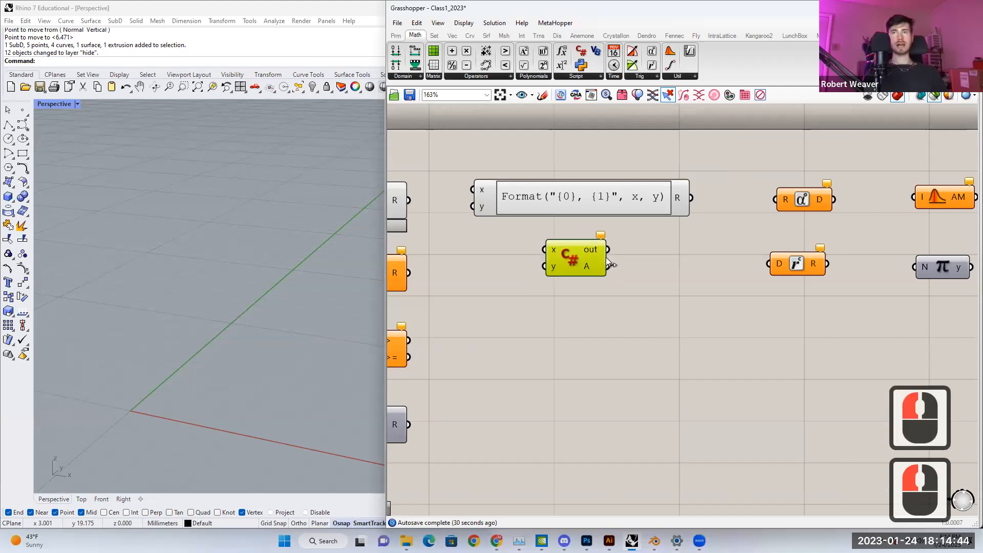
{"action": "left_click", "coordinate": [498, 280]}
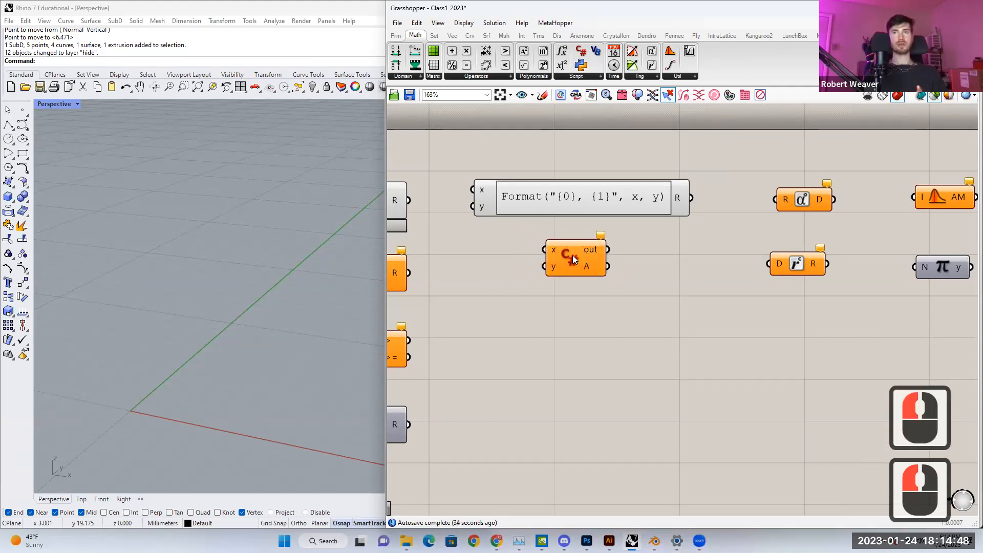
{"action": "left_click_drag", "start_coordinate": [574, 256], "coordinate": [574, 265]}
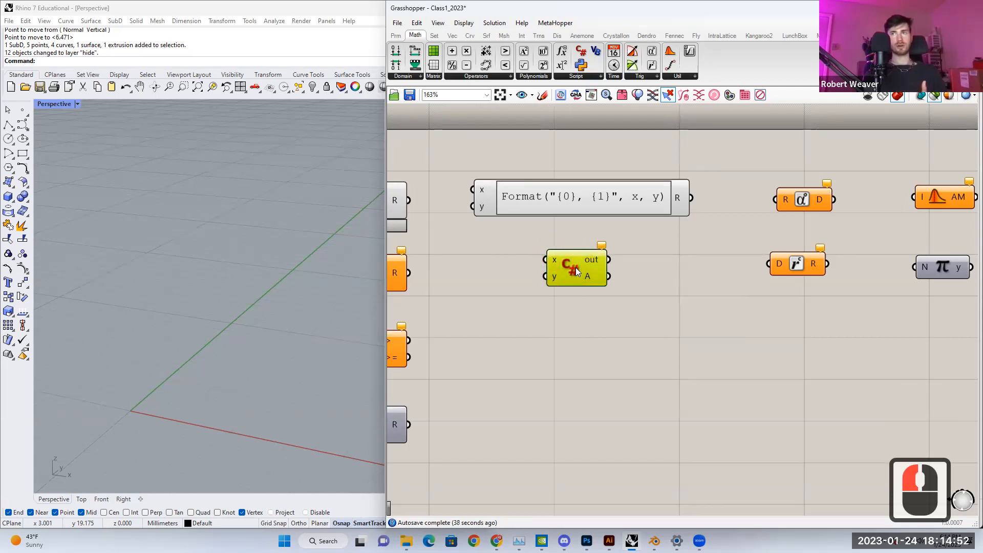
Step: Examine the C# Script component and the neighbouring Degrees and Radians components
{"action": "scroll", "coordinate": [576, 268], "scroll_direction": "down", "scroll_amount": 2}
{"action": "right_click_drag", "start_coordinate": [536, 276], "coordinate": [390, 296]}
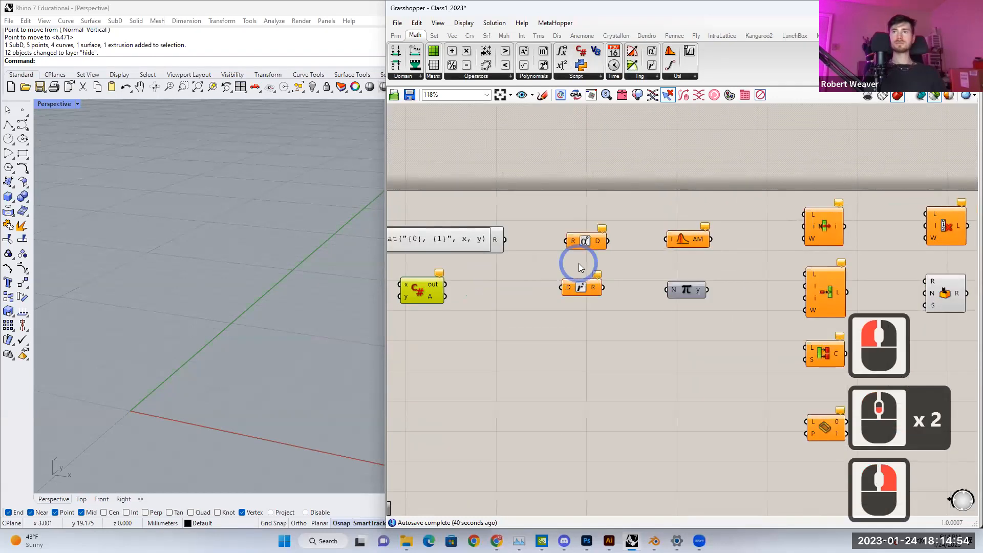
{"action": "scroll", "coordinate": [588, 287], "scroll_direction": "up", "scroll_amount": 2}
{"action": "left_click", "coordinate": [588, 288]}
{"action": "left_click", "coordinate": [553, 254]}
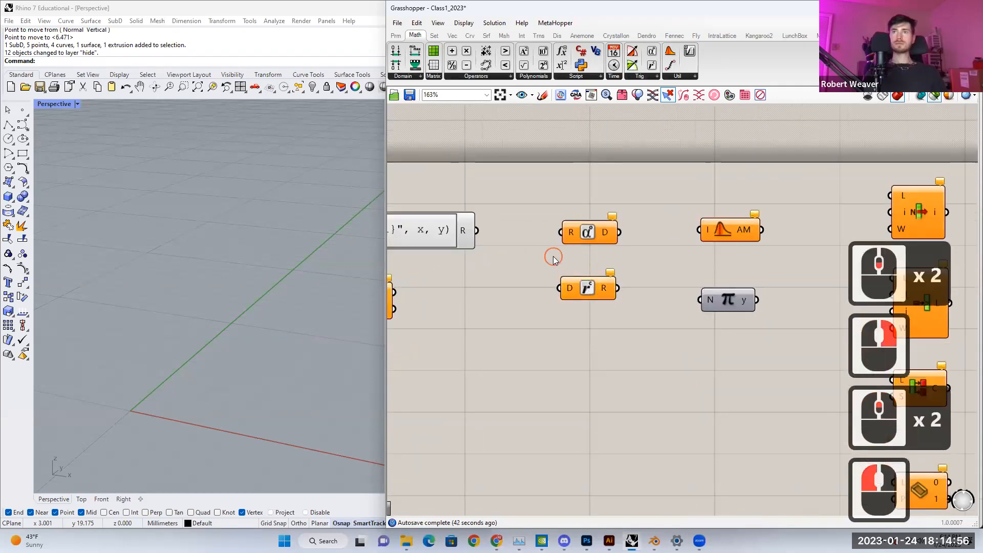
{"action": "right_click_drag", "start_coordinate": [507, 269], "coordinate": [643, 247]}
{"action": "scroll", "coordinate": [515, 276], "scroll_direction": "up", "scroll_amount": 3}
{"action": "right_click_drag", "start_coordinate": [499, 280], "coordinate": [513, 273]}
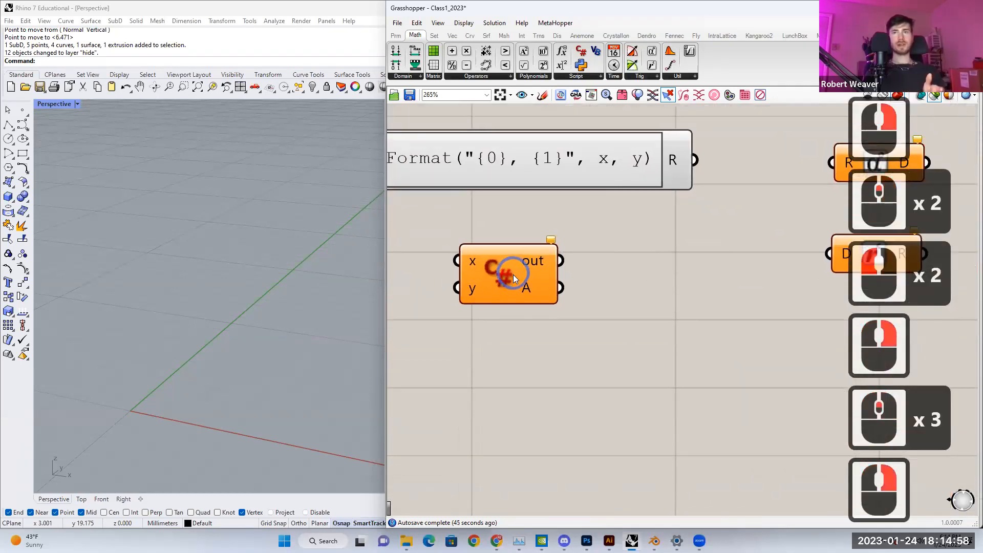
{"action": "left_click_drag", "start_coordinate": [428, 226], "coordinate": [581, 318]}
{"action": "scroll", "coordinate": [532, 314], "scroll_direction": "down", "scroll_amount": 2}
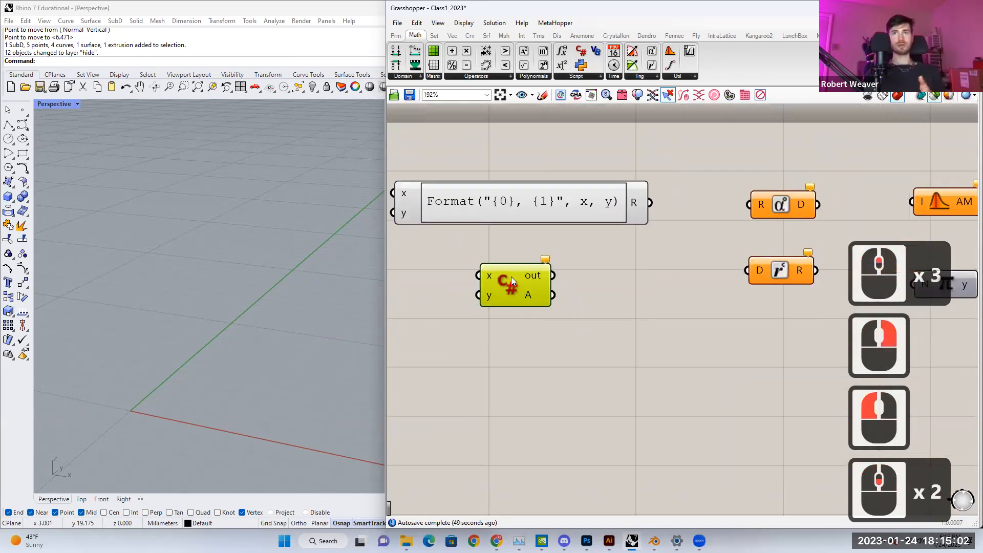
Step: Look through the available Polynomials and Trig components in the Math category
{"action": "scroll", "coordinate": [609, 278], "scroll_direction": "down", "scroll_amount": 2}
{"action": "right_click_drag", "start_coordinate": [648, 263], "coordinate": [481, 247]}
{"action": "scroll", "coordinate": [540, 247], "scroll_direction": "up", "scroll_amount": 3}
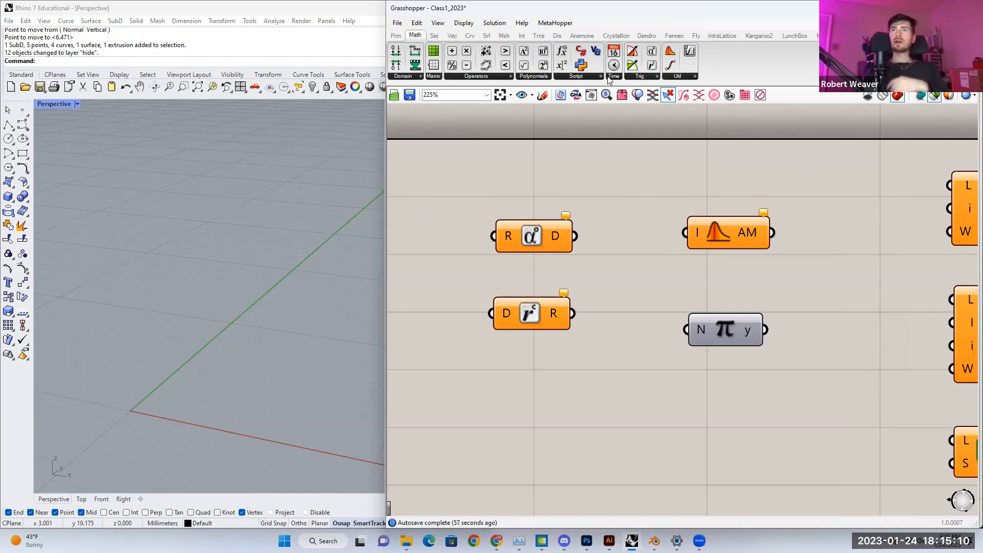
{"action": "left_click", "coordinate": [537, 76]}
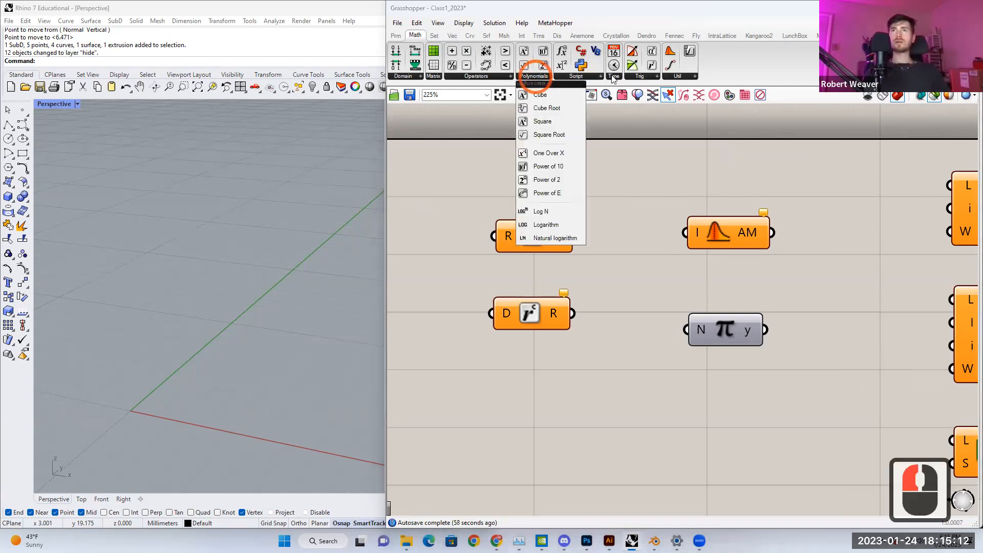
{"action": "left_click", "coordinate": [639, 76]}
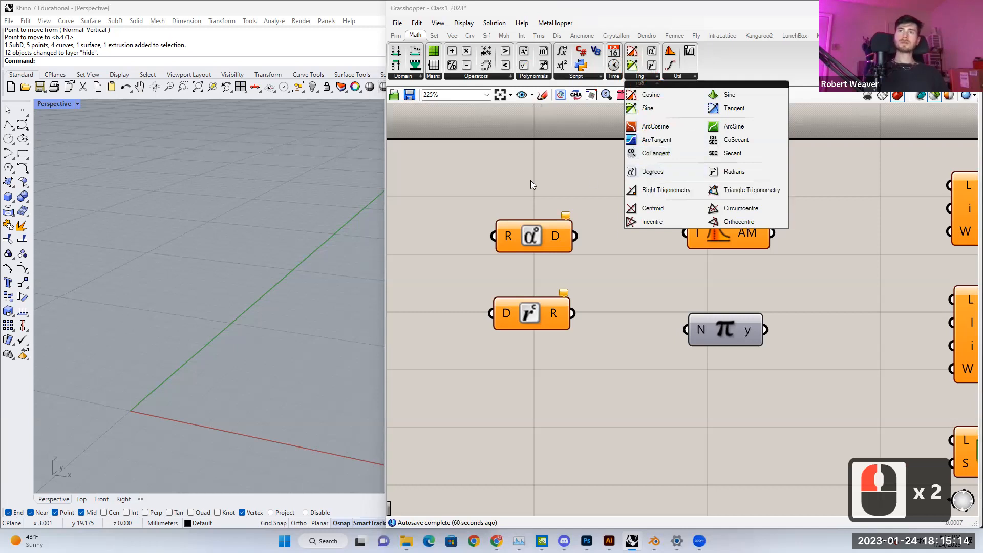
{"action": "left_click", "coordinate": [495, 213]}
{"action": "scroll", "coordinate": [495, 210], "scroll_direction": "down", "scroll_amount": 2}
Step: Examine the Degrees and Radians components and their inputs, then check the Trig components again
{"action": "left_click_drag", "start_coordinate": [495, 210], "coordinate": [614, 336]}
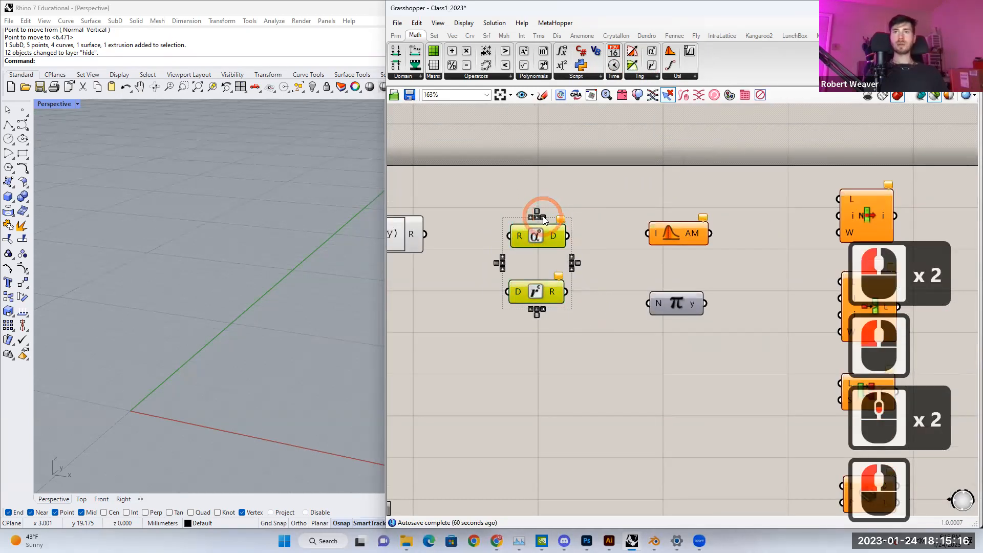
{"action": "left_click", "coordinate": [555, 184]}
{"action": "mouse_move", "coordinate": [553, 237]}
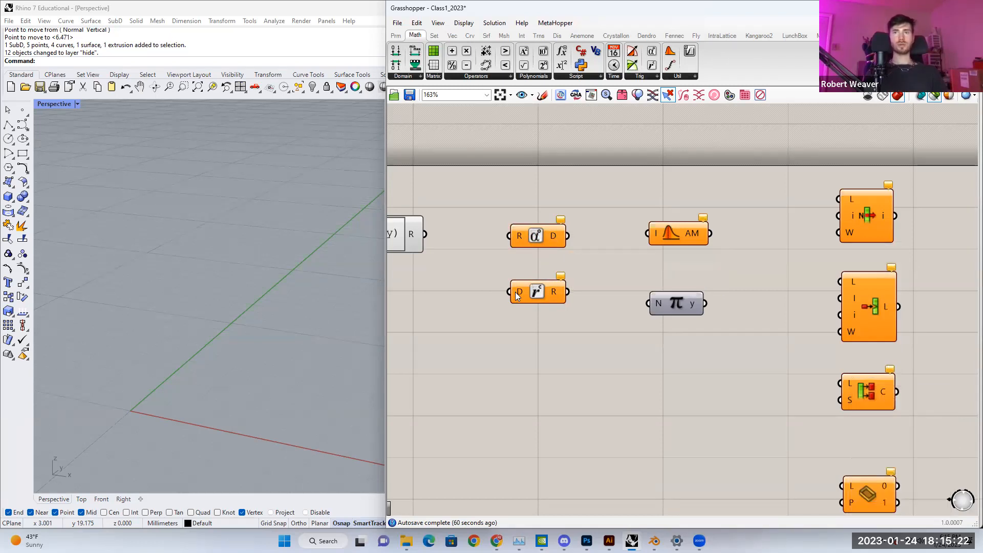
{"action": "mouse_move", "coordinate": [518, 296]}
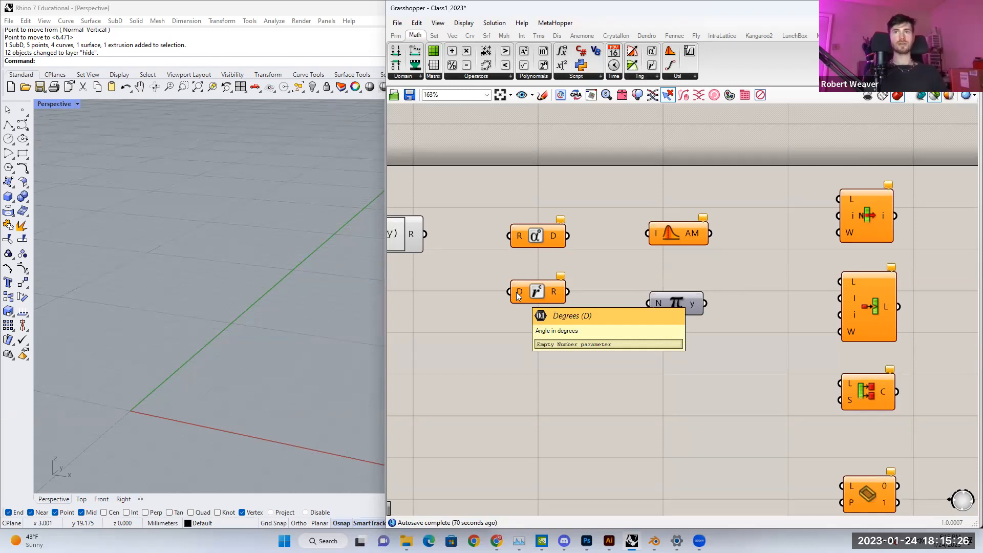
{"action": "left_click_drag", "start_coordinate": [486, 202], "coordinate": [587, 325]}
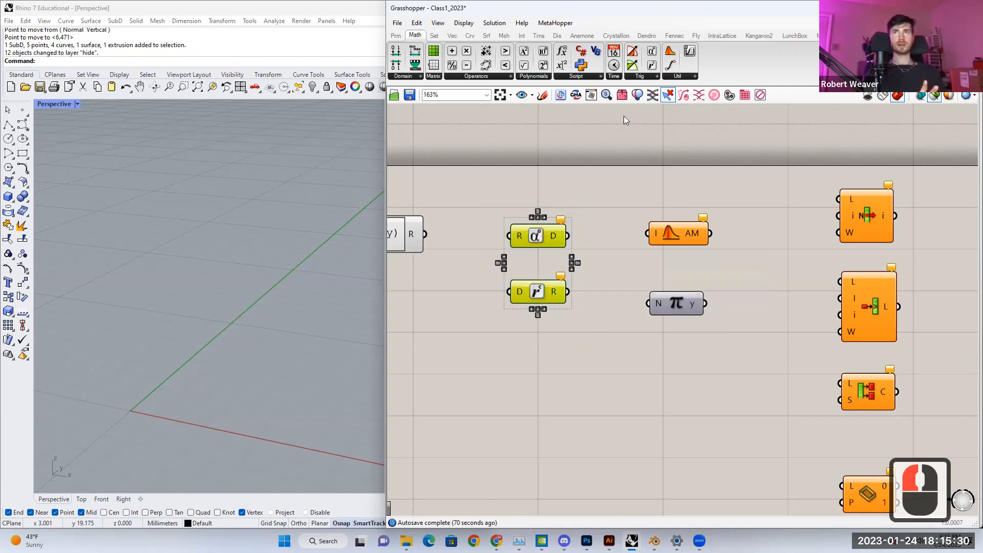
{"action": "left_click", "coordinate": [641, 77]}
{"action": "left_click", "coordinate": [604, 124]}
{"action": "left_click", "coordinate": [596, 162]}
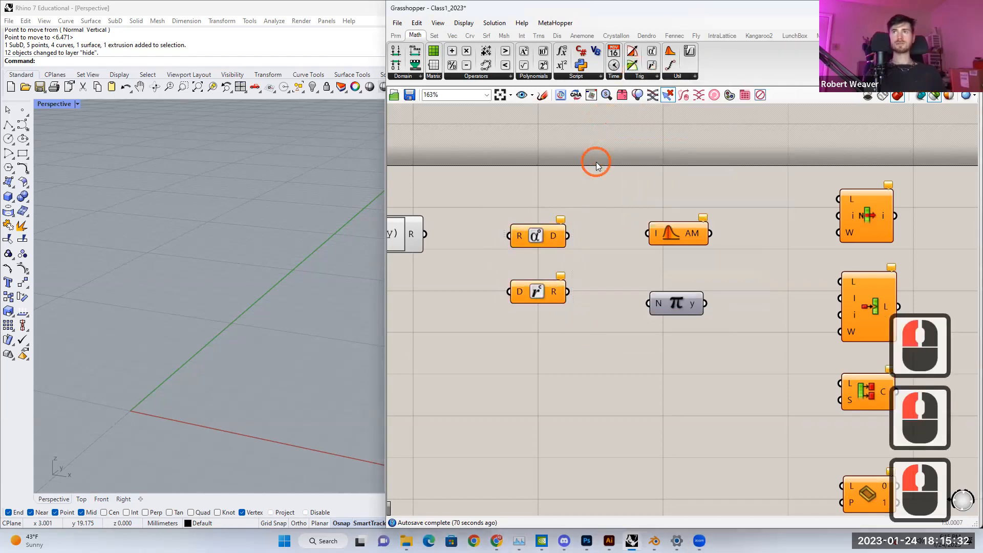
Step: Go past the Math utility components to the Set category and look through its List components
{"action": "right_click_drag", "start_coordinate": [700, 149], "coordinate": [604, 160]}
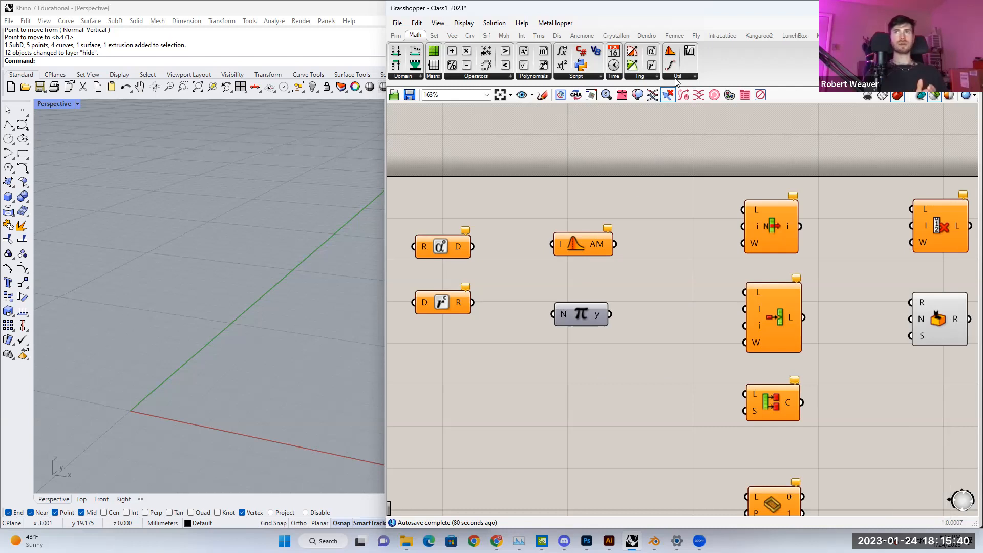
{"action": "right_click_drag", "start_coordinate": [676, 213], "coordinate": [414, 129]}
{"action": "left_click", "coordinate": [434, 34]}
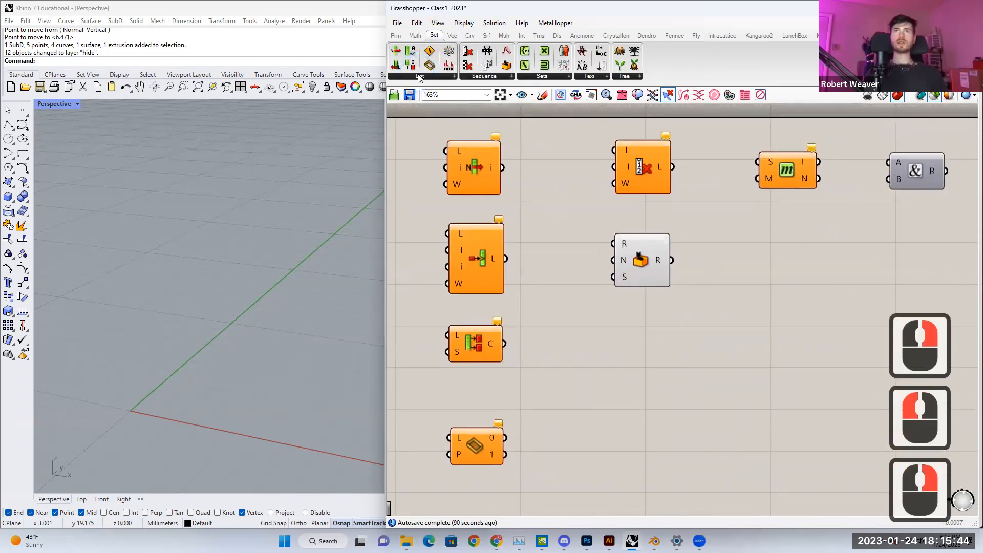
{"action": "left_click", "coordinate": [420, 77]}
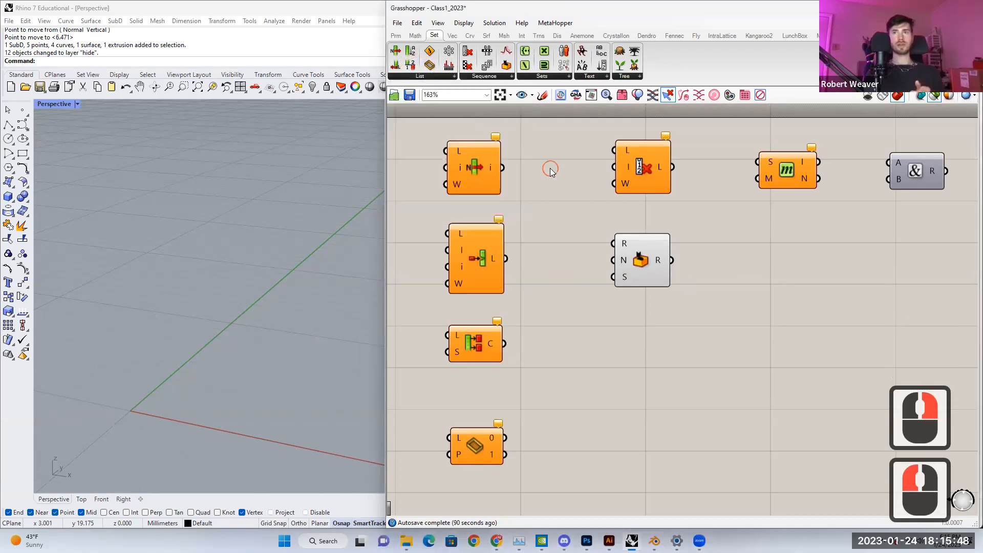
{"action": "left_click", "coordinate": [420, 77]}
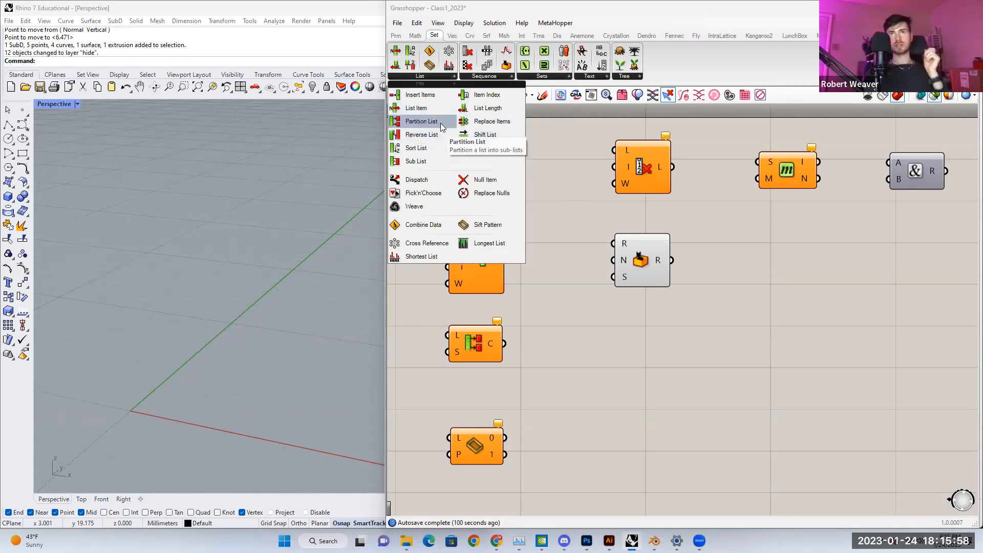
{"action": "left_click", "coordinate": [549, 188]}
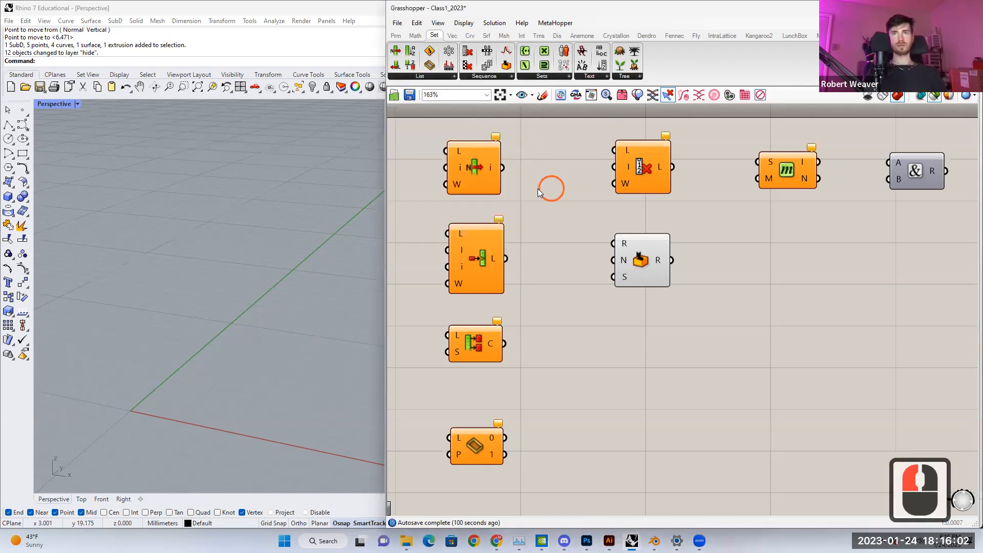
Step: Examine the List Item, Insert Items and Partition List components and find Sift Pattern among the List components
{"action": "left_click_drag", "start_coordinate": [436, 132], "coordinate": [515, 374]}
{"action": "right_click_drag", "start_coordinate": [516, 373], "coordinate": [507, 341]}
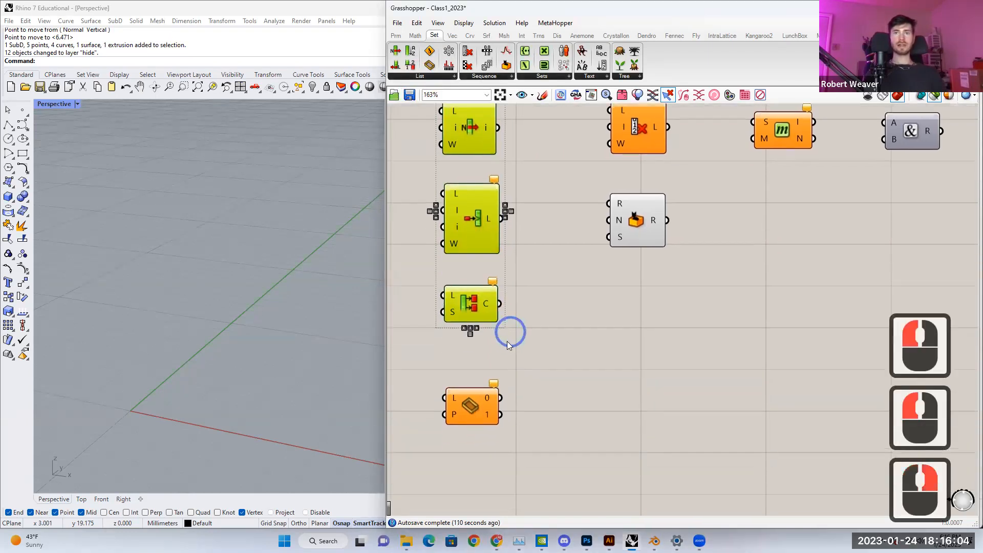
{"action": "left_click", "coordinate": [530, 352]}
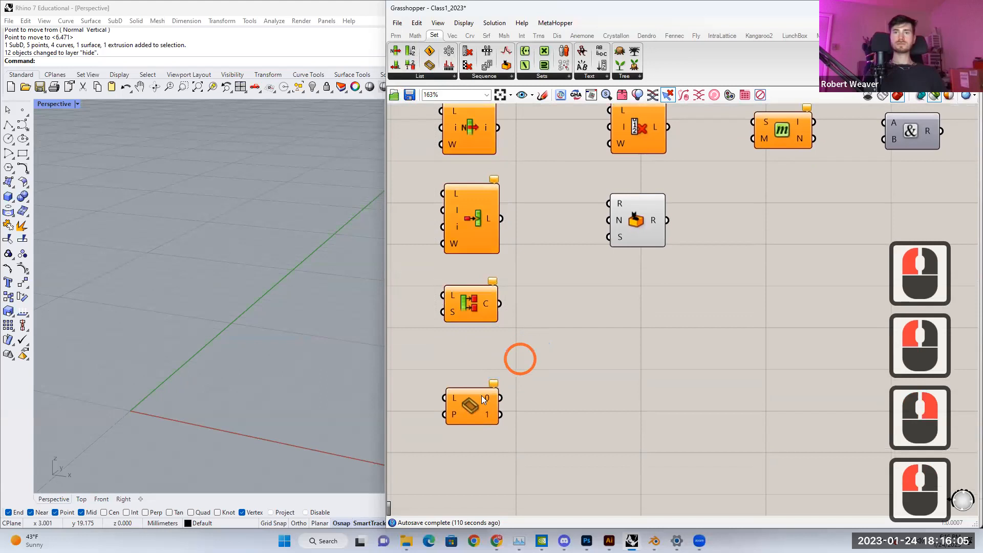
{"action": "left_click", "coordinate": [421, 76]}
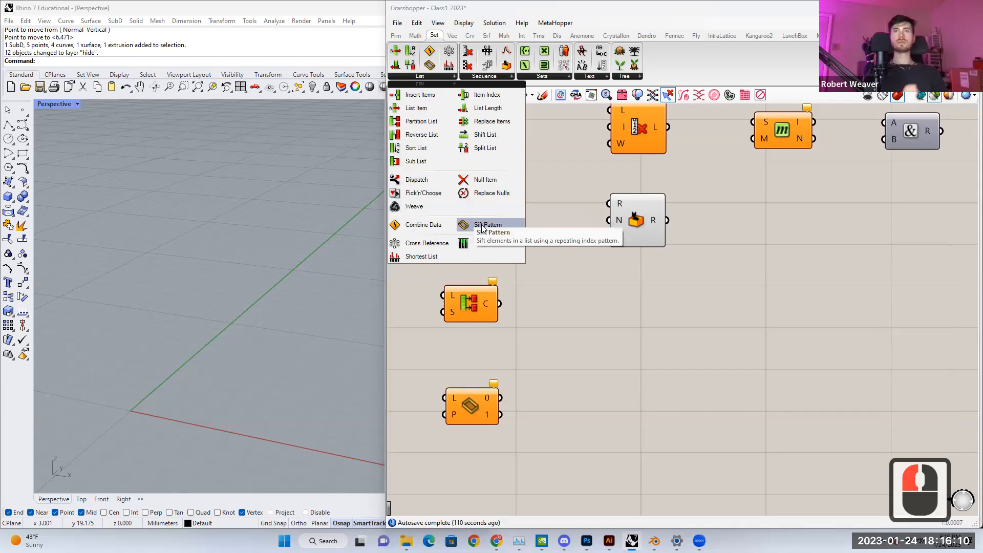
{"action": "left_click", "coordinate": [538, 320]}
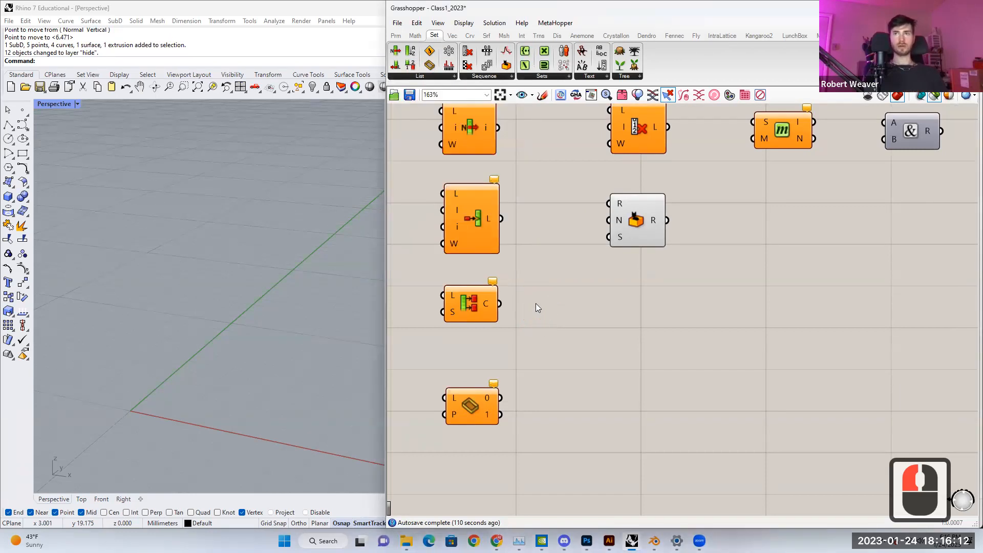
Step: Bring the Cull Index and Random components into view and look through the available Sequence components
{"action": "scroll", "coordinate": [537, 305], "scroll_direction": "down", "scroll_amount": 1}
{"action": "right_click_drag", "start_coordinate": [560, 279], "coordinate": [496, 318]}
{"action": "scroll", "coordinate": [538, 228], "scroll_direction": "up", "scroll_amount": 1}
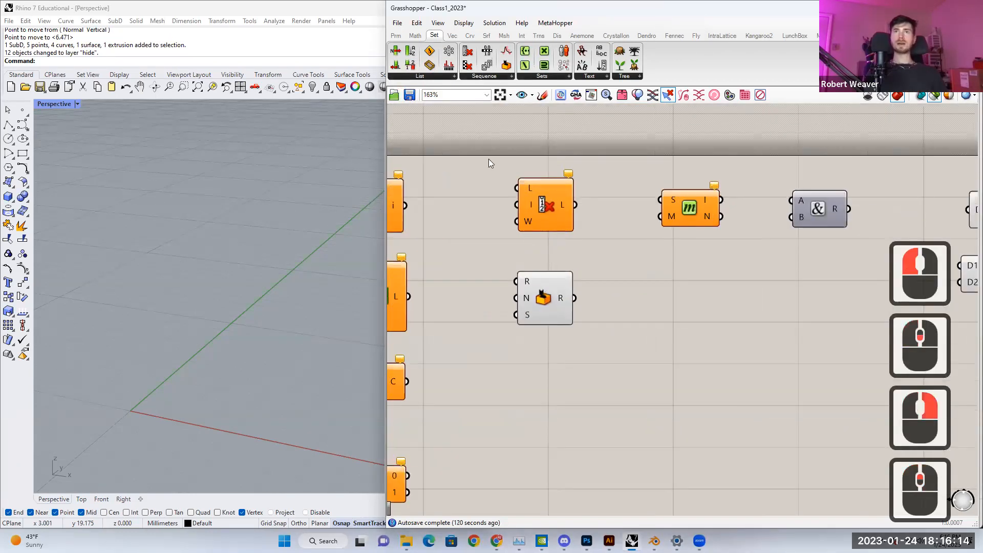
{"action": "left_click", "coordinate": [449, 77]}
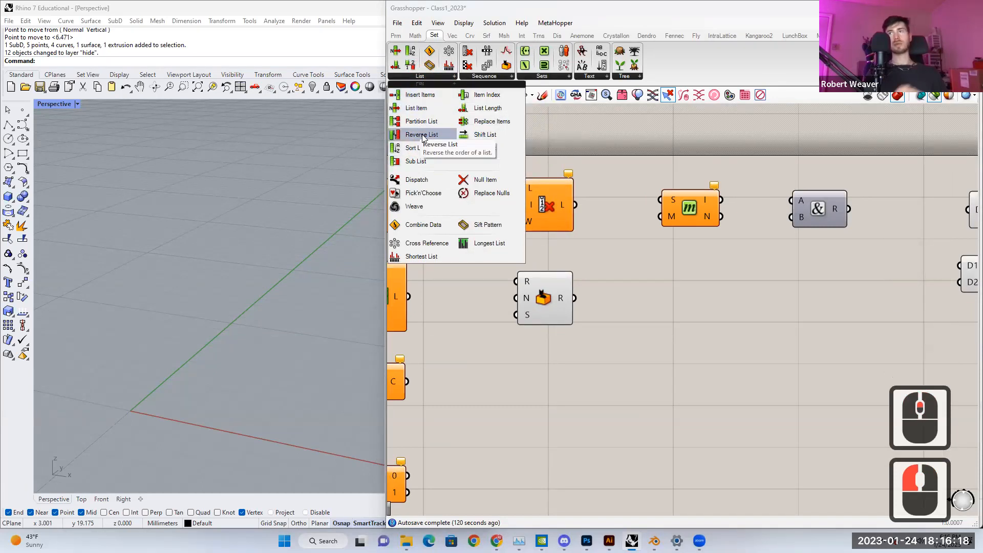
{"action": "left_click", "coordinate": [485, 77]}
{"action": "left_click", "coordinate": [488, 78]}
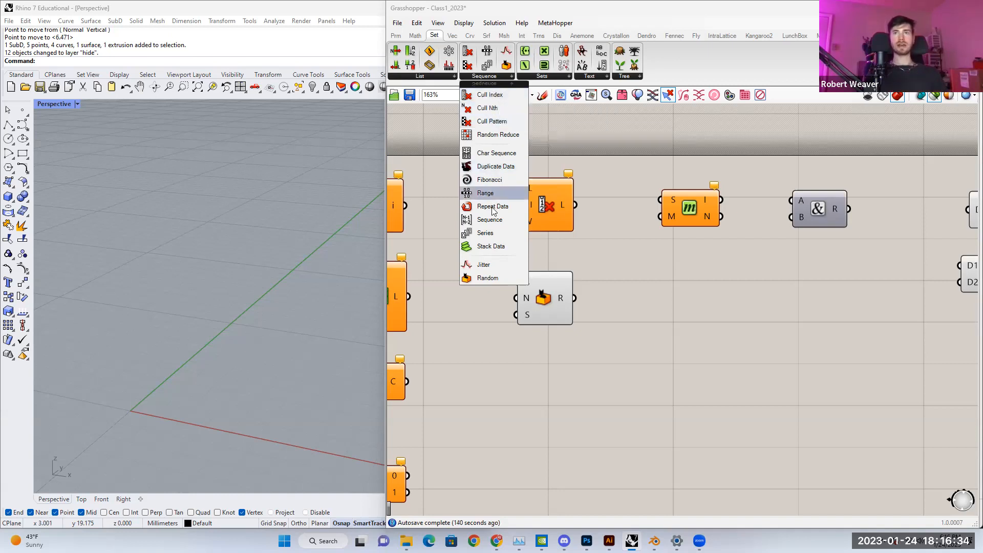
Step: Set the Random component's number input N to 5 and inspect its list of random numbers
{"action": "double_click", "coordinate": [544, 298]}
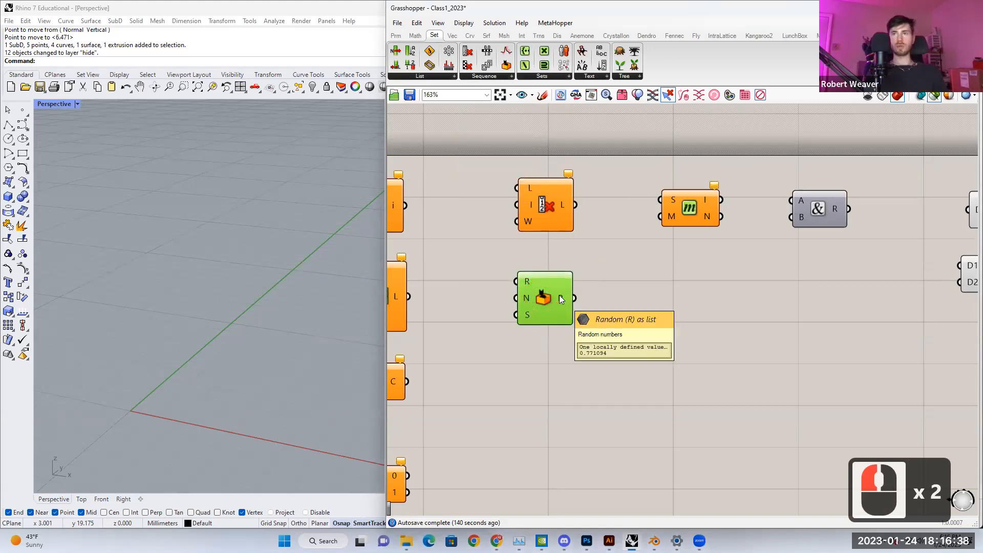
{"action": "right_click", "coordinate": [525, 296]}
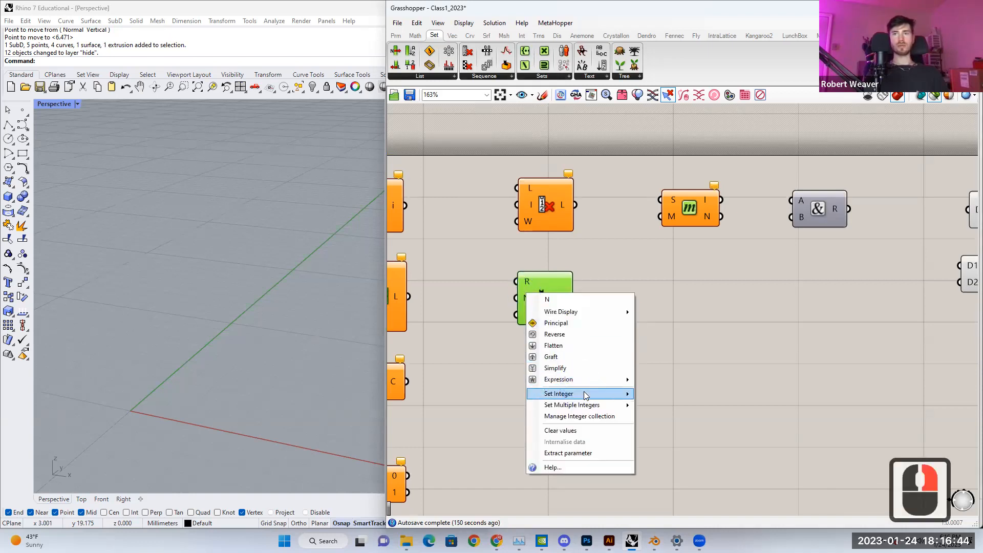
{"action": "mouse_move", "coordinate": [561, 394]}
{"action": "left_click", "coordinate": [680, 395]}
{"action": "double_click", "coordinate": [680, 394]}
{"action": "type", "text": "5"}
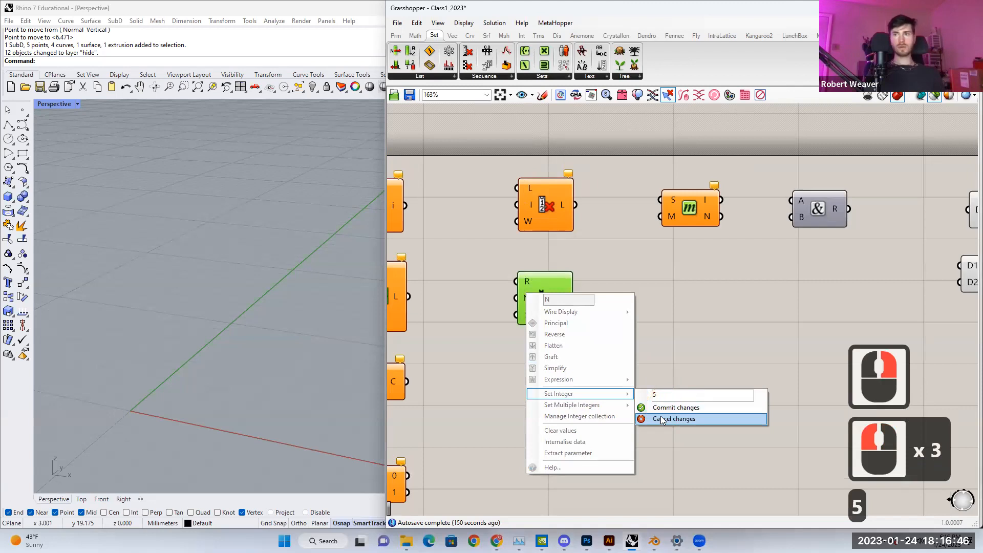
{"action": "left_click", "coordinate": [563, 314]}
{"action": "mouse_move", "coordinate": [561, 301]}
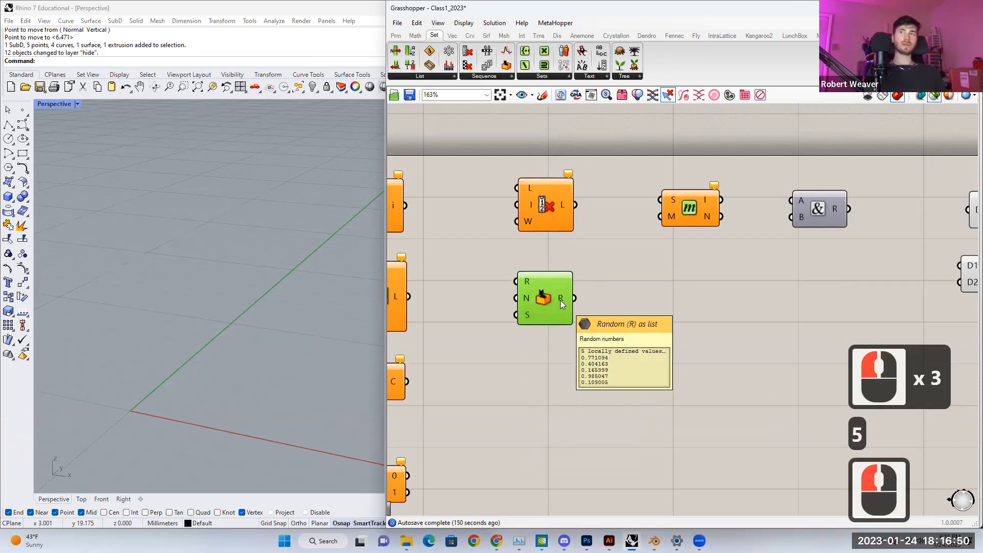
Step: Examine the Member Index component and look through the available Sets components
{"action": "scroll", "coordinate": [560, 300], "scroll_direction": "down", "scroll_amount": 1}
{"action": "right_click_drag", "start_coordinate": [584, 299], "coordinate": [503, 318]}
{"action": "scroll", "coordinate": [511, 316], "scroll_direction": "up", "scroll_amount": 1}
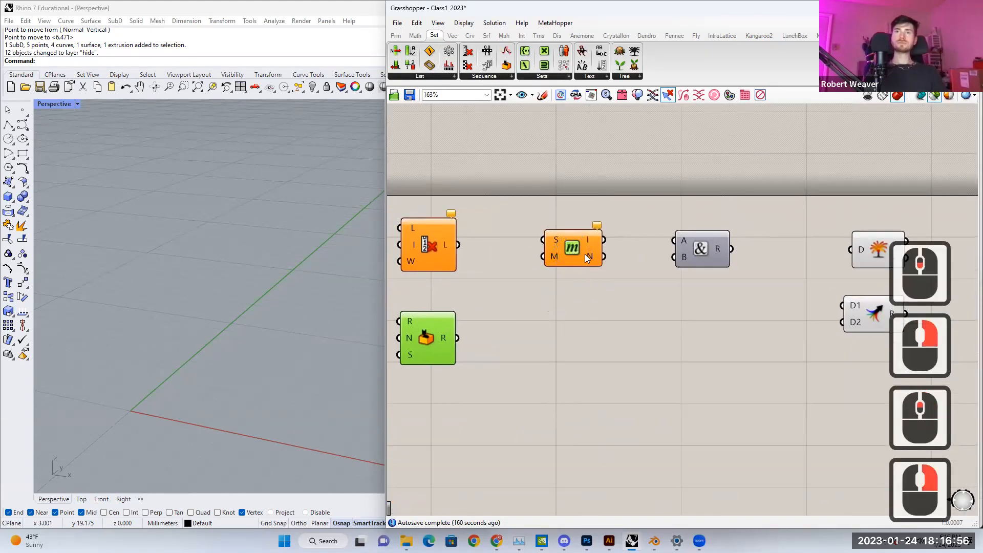
{"action": "left_click", "coordinate": [584, 255]}
{"action": "left_click", "coordinate": [533, 76]}
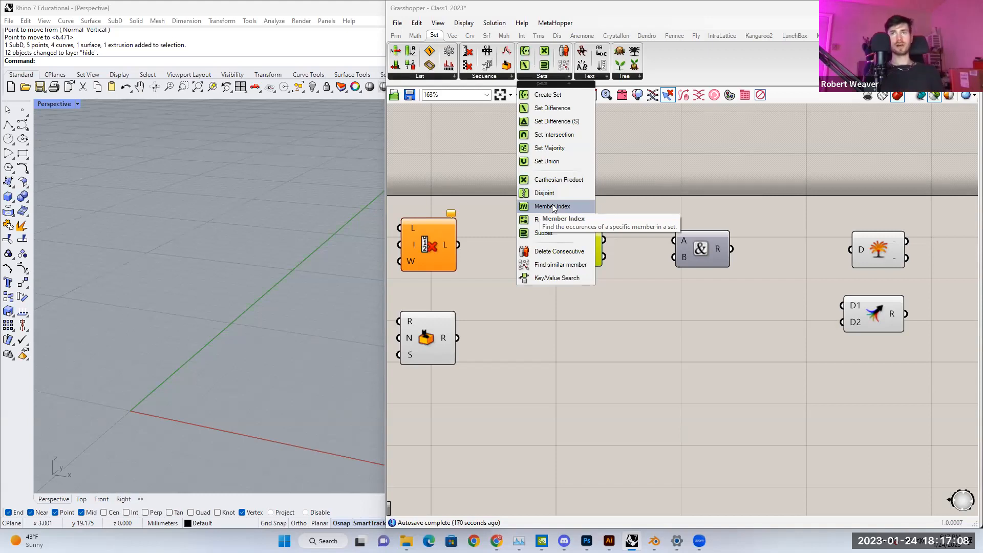
{"action": "left_click_drag", "start_coordinate": [553, 207], "coordinate": [556, 237]}
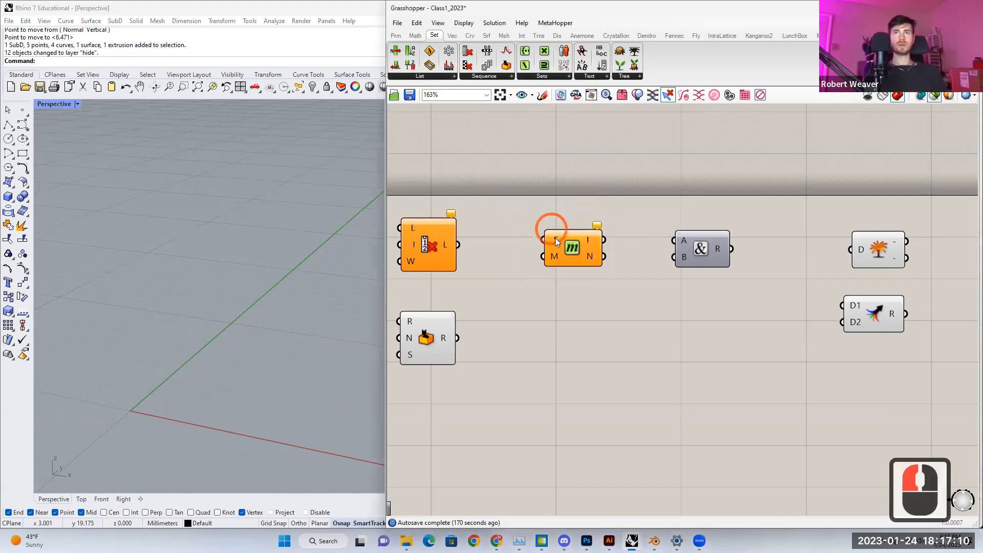
Step: Look through the available Text components and examine the Concatenate component
{"action": "scroll", "coordinate": [607, 250], "scroll_direction": "down", "scroll_amount": 1}
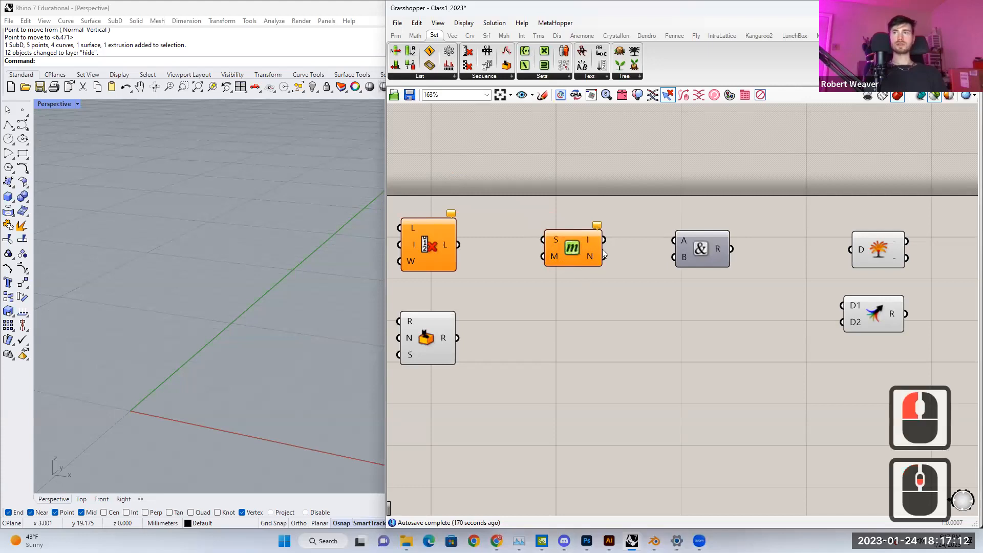
{"action": "right_click_drag", "start_coordinate": [607, 250], "coordinate": [488, 243]}
{"action": "scroll", "coordinate": [488, 243], "scroll_direction": "up", "scroll_amount": 1}
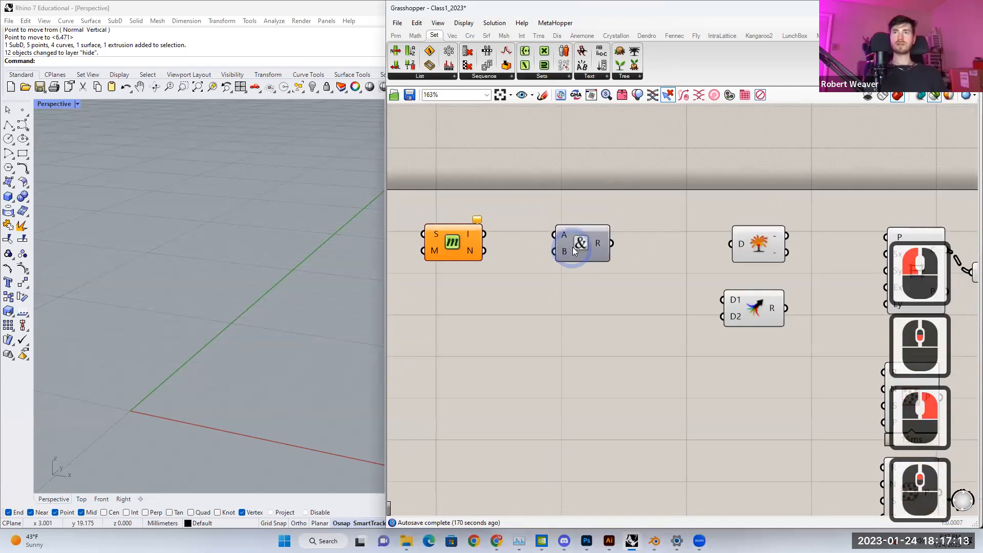
{"action": "left_click", "coordinate": [599, 77]}
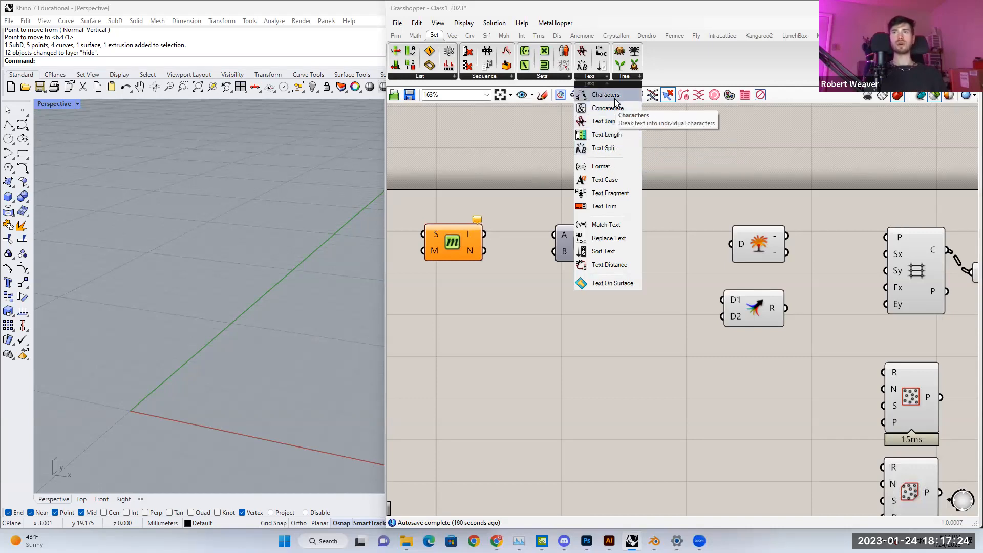
{"action": "left_click", "coordinate": [581, 243]}
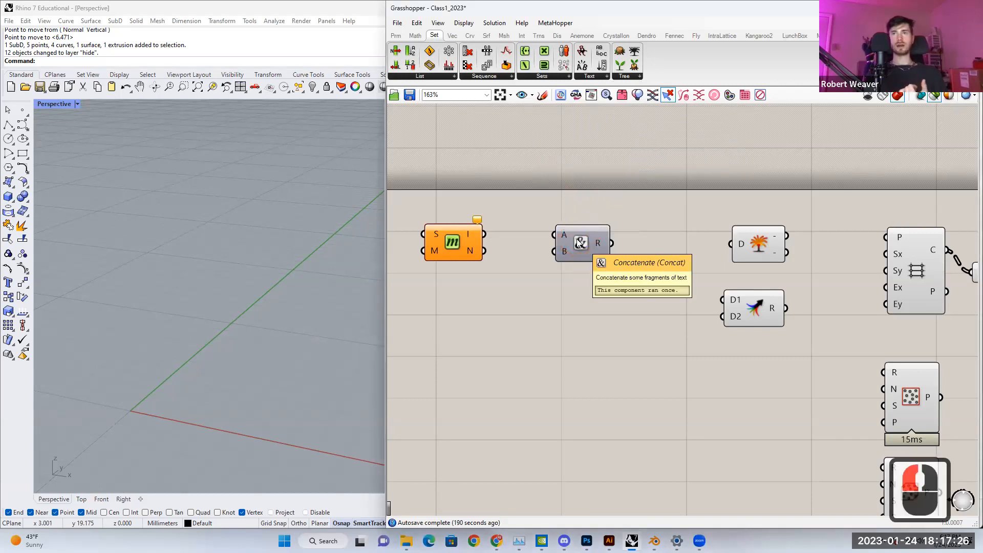
Step: Add an empty text panel above the Concatenate component and place a copy of it alongside
{"action": "left_click_drag", "start_coordinate": [581, 244], "coordinate": [585, 243]}
{"action": "double_click", "coordinate": [543, 188]}
{"action": "type", "text": "//"}
{"action": "key", "text": "Return"}
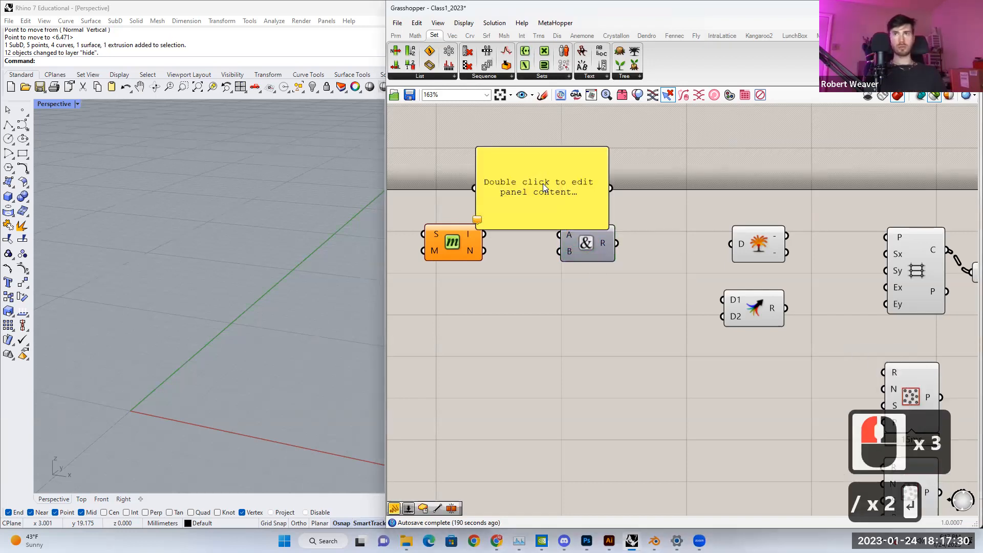
{"action": "left_click", "coordinate": [539, 164]}
{"action": "key", "text": "ctrl+c"}
{"action": "key", "text": "ctrl+v"}
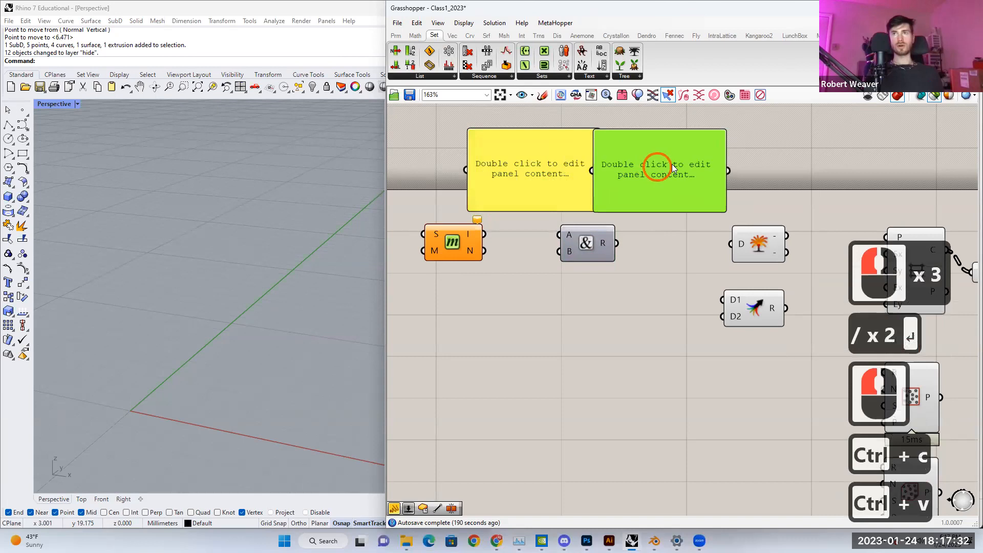
Step: Enter the text "Hello" in the first panel above the Concatenate component
{"action": "triple_click", "coordinate": [527, 162]}
{"action": "type", "text": "ll"}
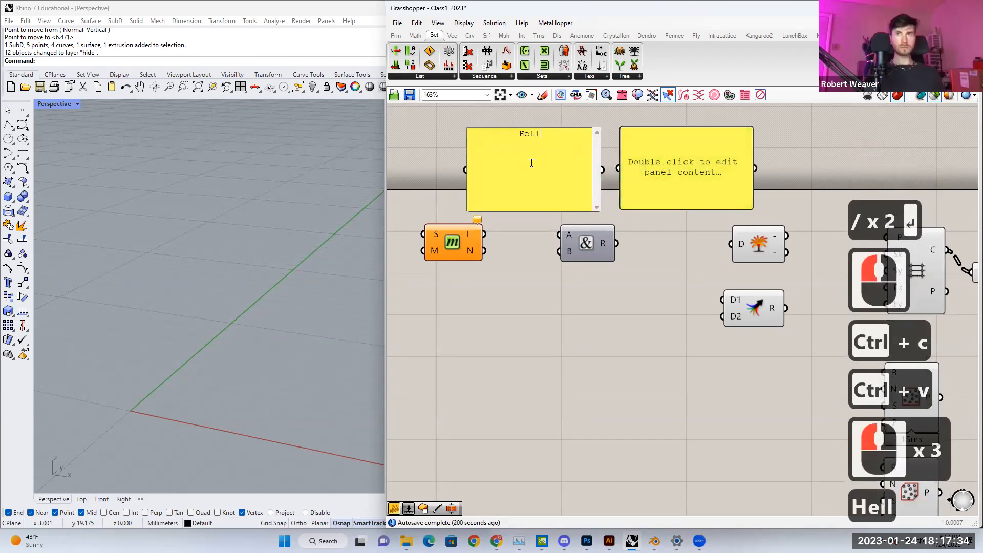
{"action": "left_click", "coordinate": [649, 239]}
Step: Duplicate the Hello panel below the Concatenate component and change the copy's text to "World"
{"action": "left_click", "coordinate": [527, 169]}
{"action": "key", "text": "ctrl+c"}
{"action": "key", "text": "ctrl+v"}
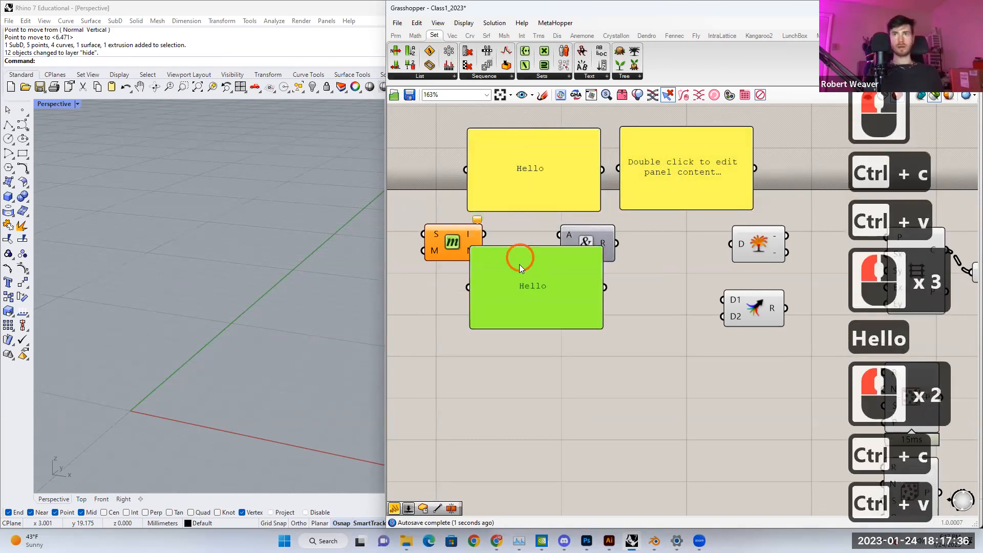
{"action": "left_click_drag", "start_coordinate": [523, 304], "coordinate": [526, 319]}
{"action": "triple_click", "coordinate": [526, 316]}
{"action": "type", "text": "W"}
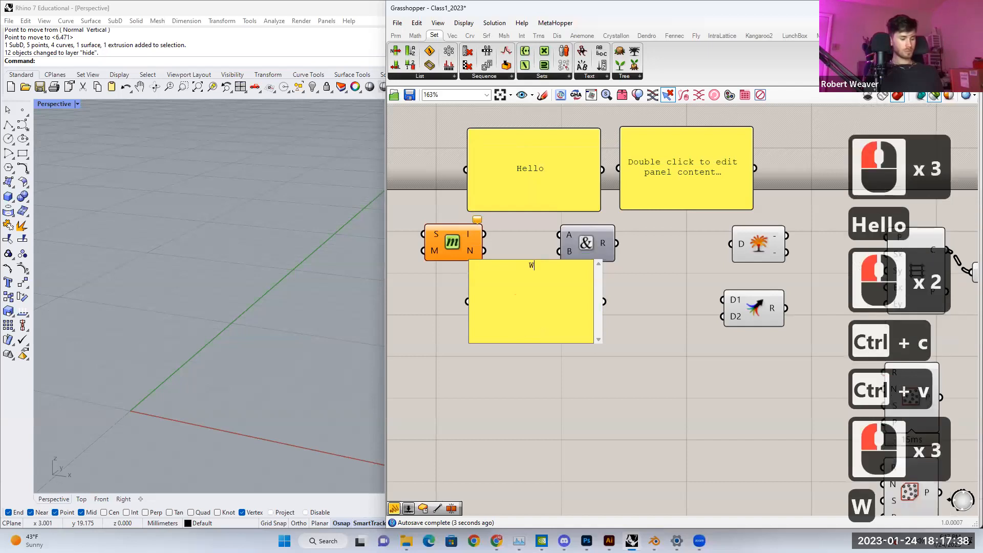
{"action": "type", "text": "orld"}
Step: Wire the Hello and World panels into Concatenate's inputs A and B, and its result R into the empty panel
{"action": "left_click", "coordinate": [546, 317]}
{"action": "left_click_drag", "start_coordinate": [584, 317], "coordinate": [559, 234]}
{"action": "left_click_drag", "start_coordinate": [616, 244], "coordinate": [682, 182]}
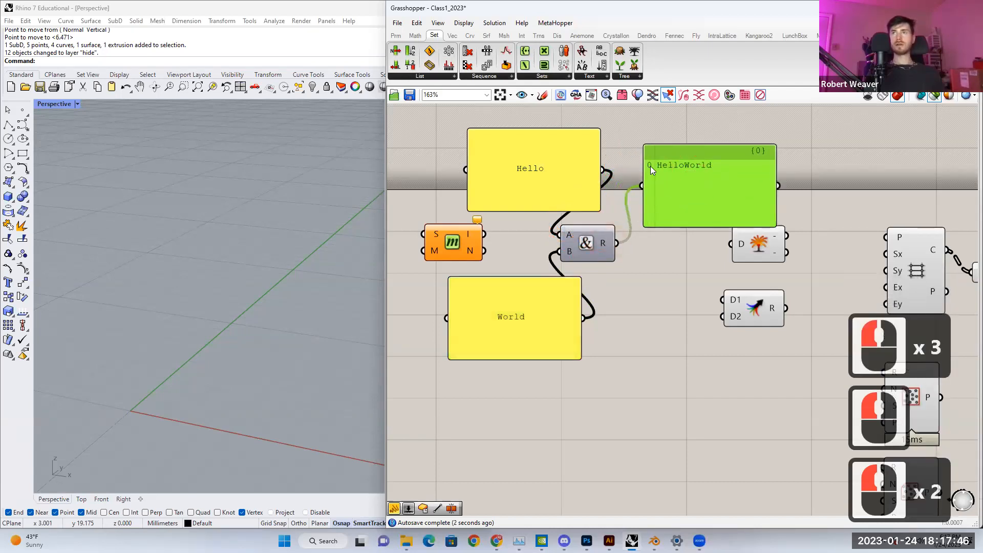
{"action": "left_click_drag", "start_coordinate": [719, 198], "coordinate": [712, 171]}
Step: Insert a leading space before "World" in the panel feeding Concatenate's input B
{"action": "double_click", "coordinate": [504, 323]}
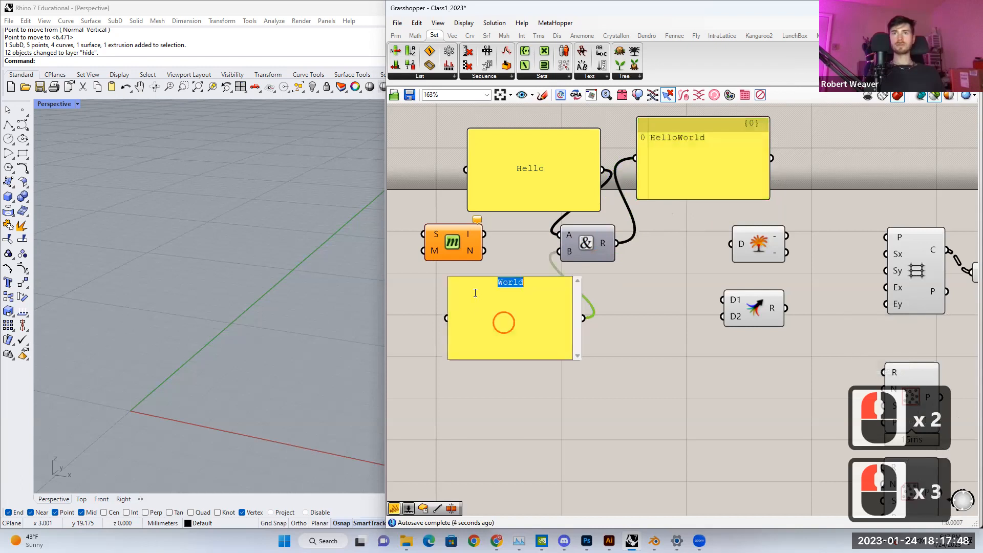
{"action": "double_click", "coordinate": [485, 310]}
{"action": "left_click", "coordinate": [486, 287]}
{"action": "left_click", "coordinate": [633, 296]}
Step: Look through the Text, List and Tree components of the Set category and locate Explode Tree on the canvas
{"action": "right_click_drag", "start_coordinate": [633, 295], "coordinate": [444, 255]}
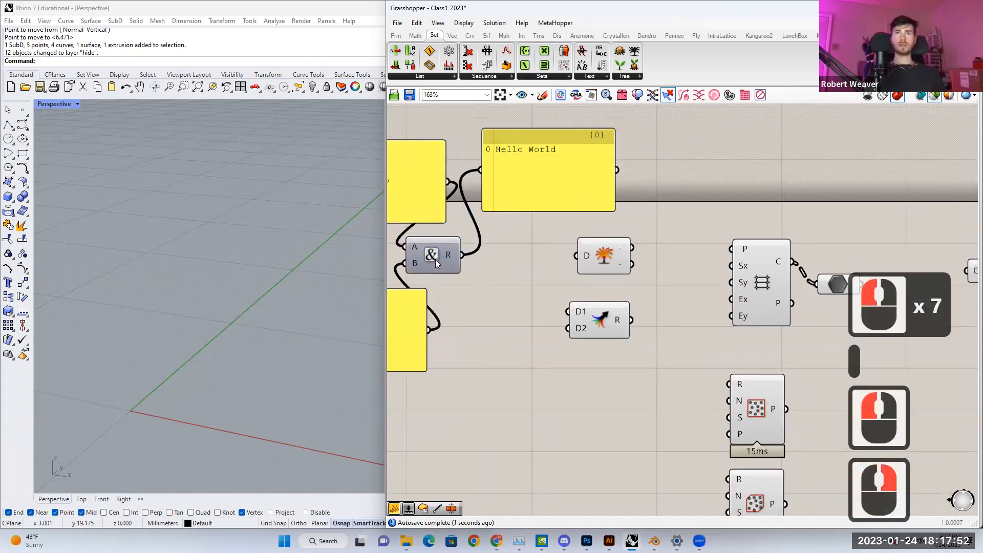
{"action": "left_click", "coordinate": [602, 78]}
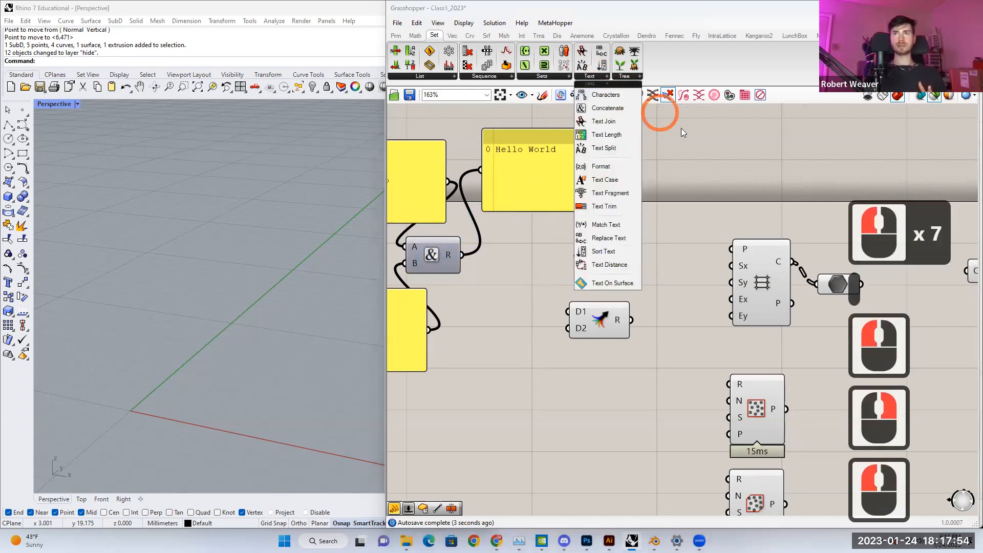
{"action": "left_click", "coordinate": [681, 129]}
{"action": "left_click", "coordinate": [629, 78]}
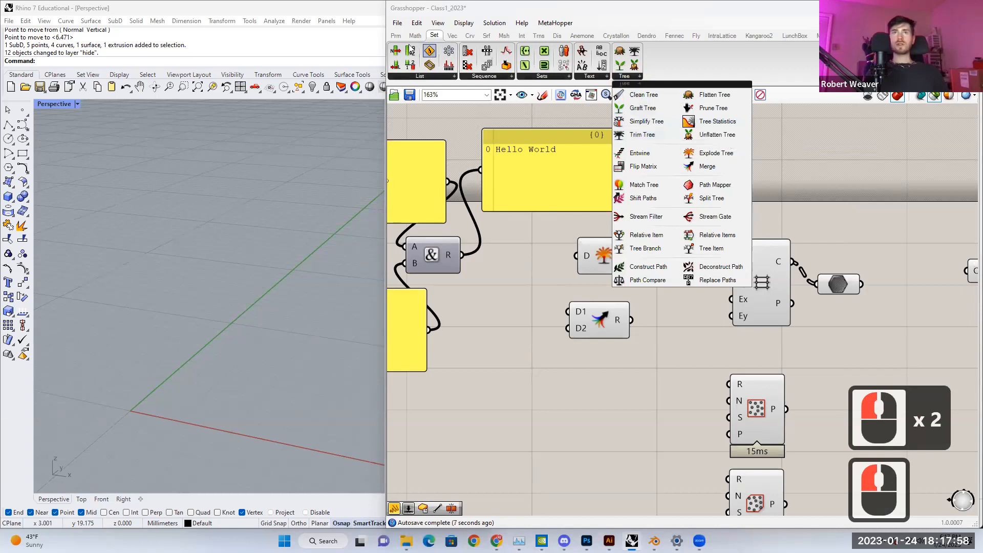
{"action": "left_click", "coordinate": [419, 77]}
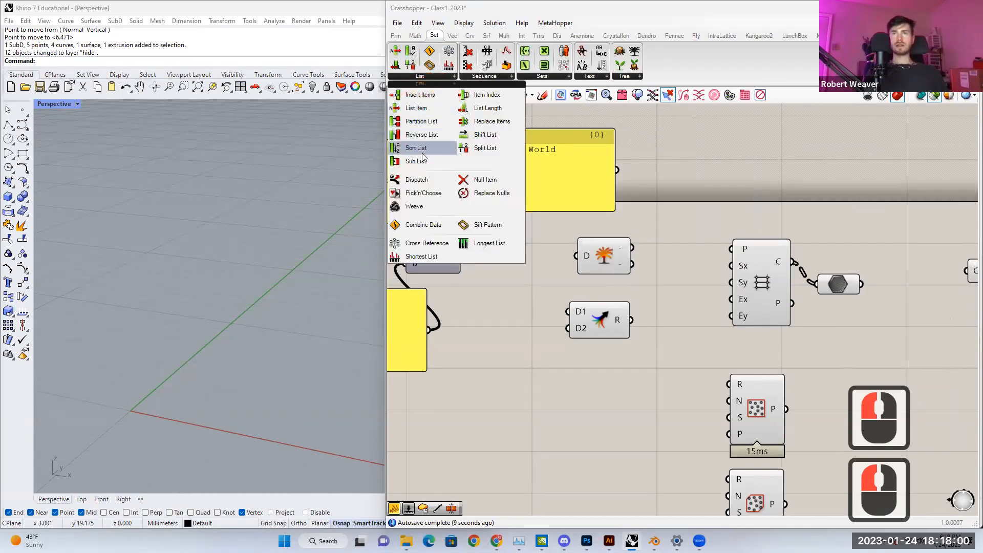
{"action": "left_click", "coordinate": [633, 76]}
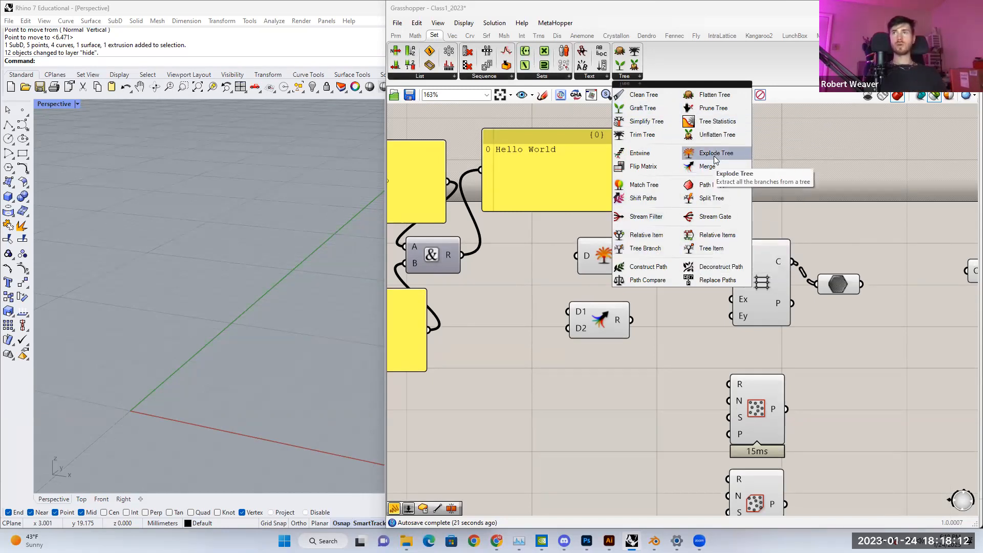
{"action": "left_click", "coordinate": [605, 256]}
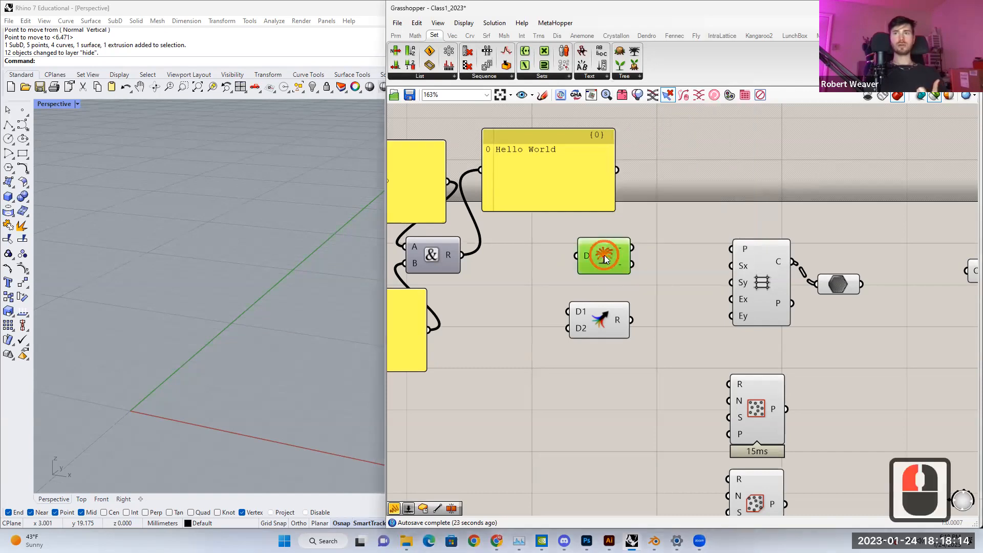
Step: Find the wired Explode Tree example in the data tree section and preview its geometry
{"action": "scroll", "coordinate": [687, 249], "scroll_direction": "down", "scroll_amount": 12}
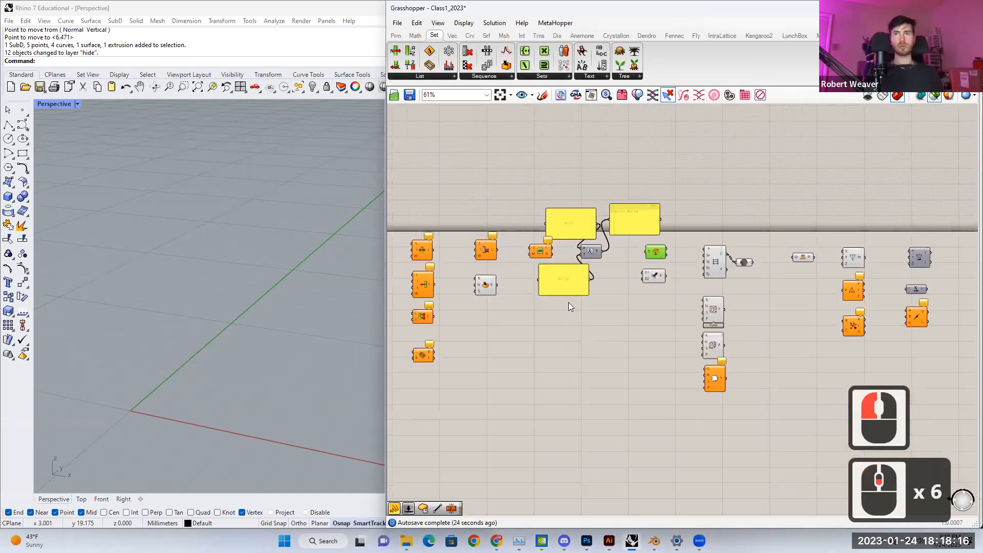
{"action": "right_click_drag", "start_coordinate": [446, 314], "coordinate": [589, 283]}
{"action": "scroll", "coordinate": [568, 281], "scroll_direction": "up", "scroll_amount": 9}
{"action": "right_click_drag", "start_coordinate": [462, 300], "coordinate": [682, 249]}
{"action": "right_click_drag", "start_coordinate": [482, 278], "coordinate": [617, 246]}
{"action": "scroll", "coordinate": [493, 300], "scroll_direction": "up", "scroll_amount": 3}
{"action": "right_click_drag", "start_coordinate": [493, 301], "coordinate": [593, 277]}
{"action": "left_click", "coordinate": [418, 277]}
{"action": "left_click", "coordinate": [676, 270]}
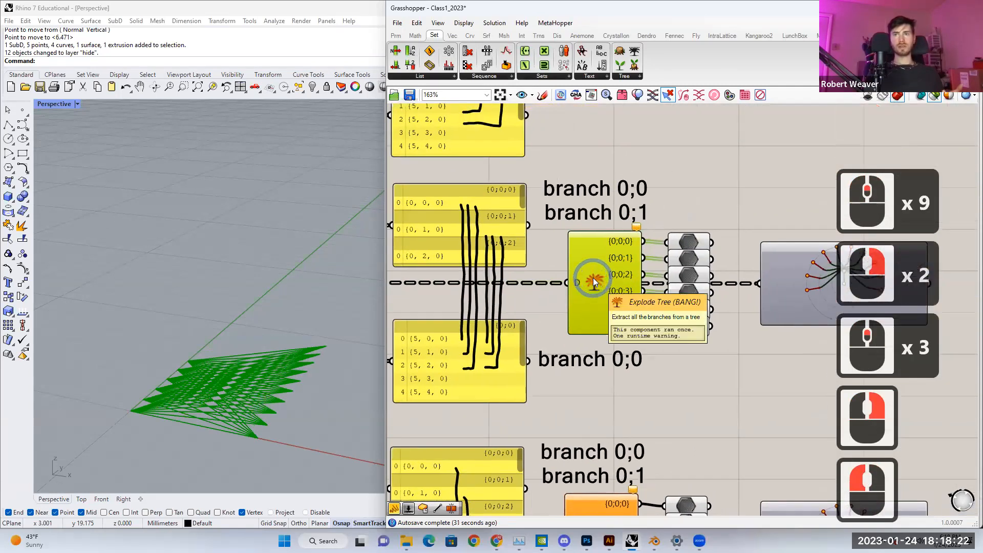
Step: Preview the exploded branches {0;0;0}, {0;0;1} and {0;0;2} one by one through their Data parameters
{"action": "mouse_move", "coordinate": [687, 241]}
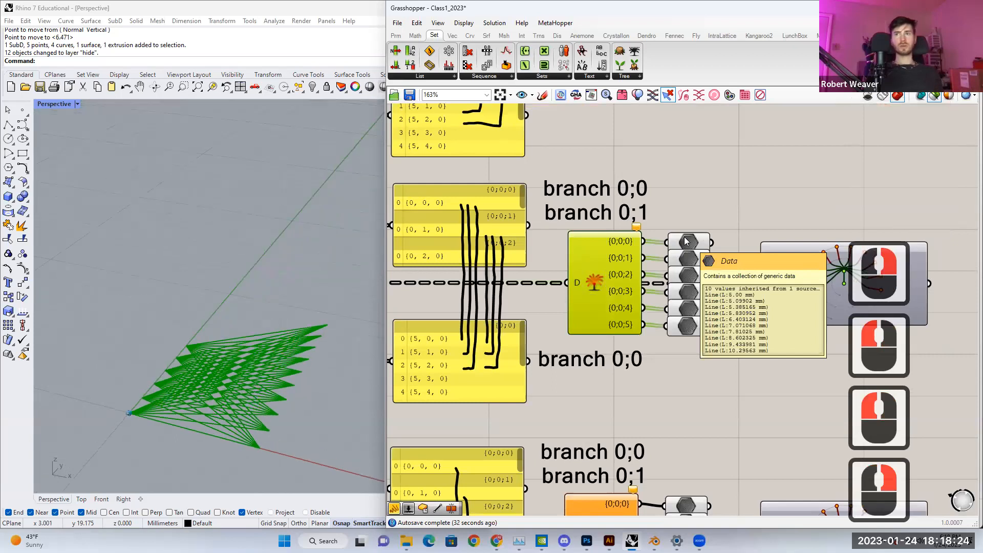
{"action": "left_click", "coordinate": [686, 241]}
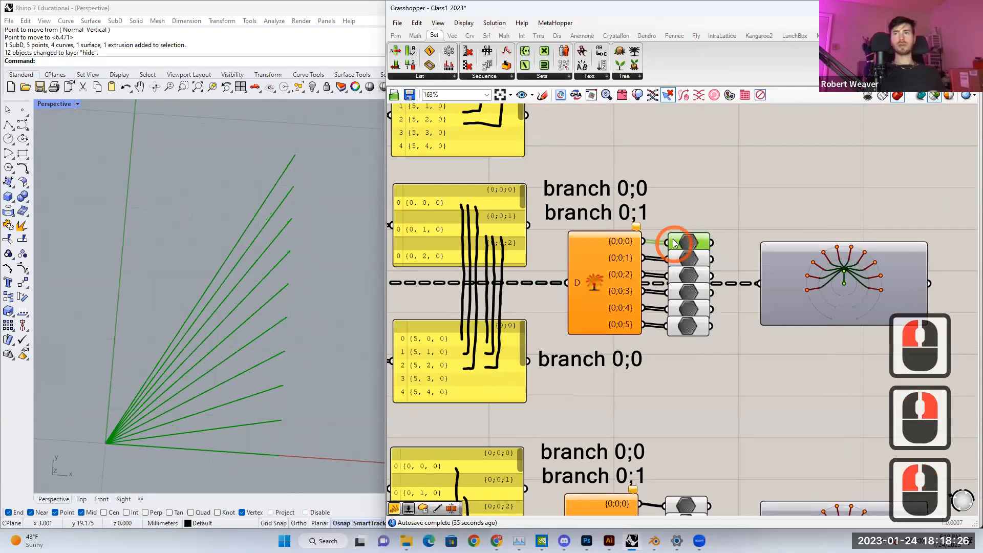
{"action": "left_click", "coordinate": [689, 262]}
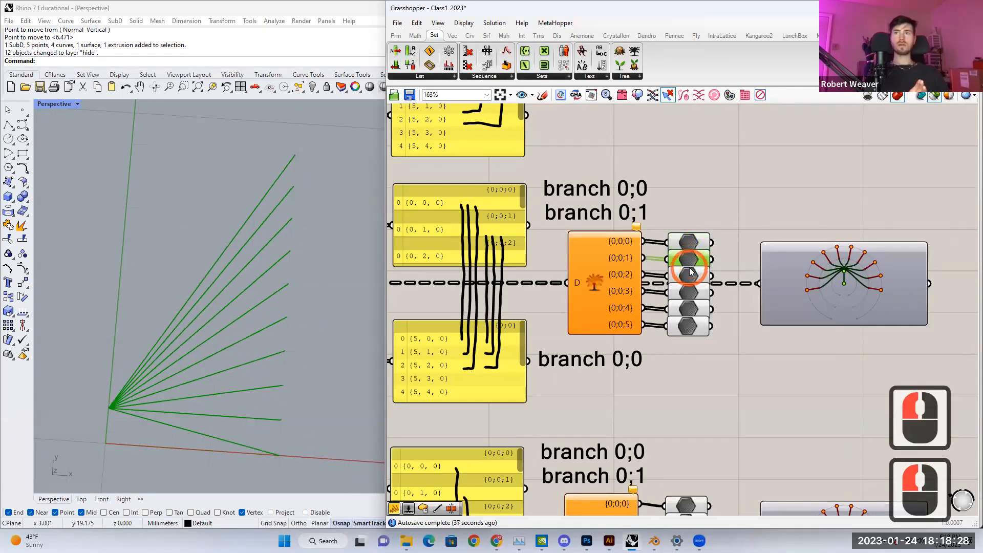
{"action": "left_click", "coordinate": [689, 276]}
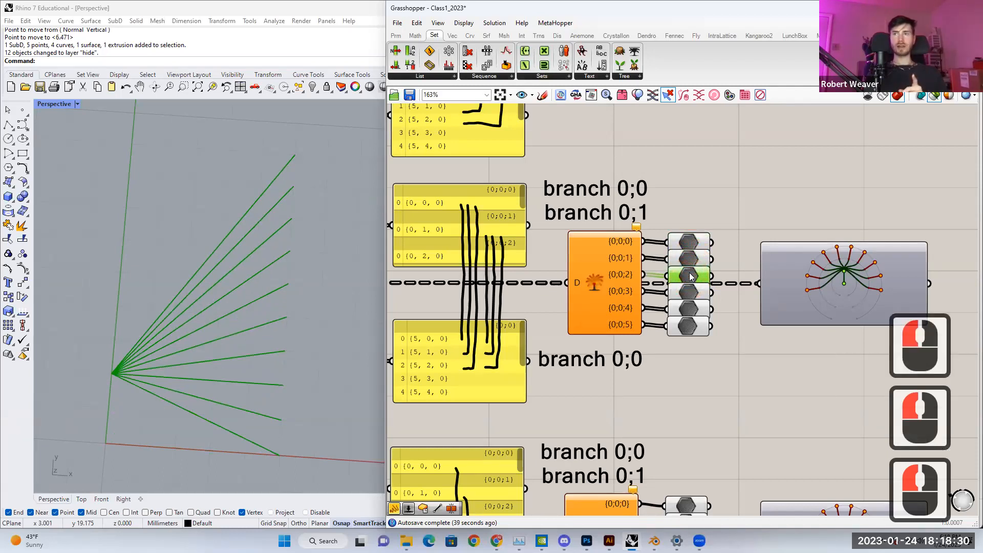
{"action": "mouse_move", "coordinate": [690, 277]}
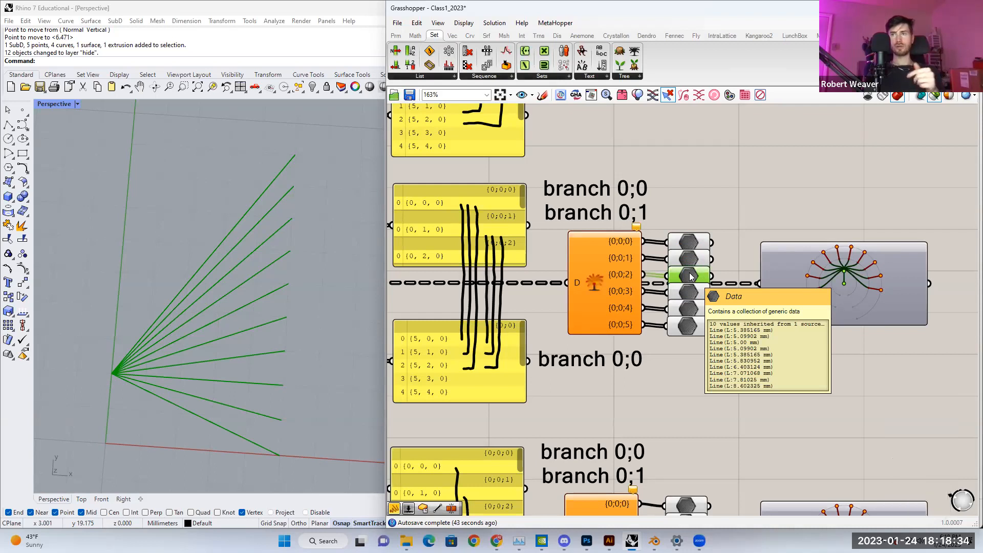
{"action": "left_click", "coordinate": [683, 241]}
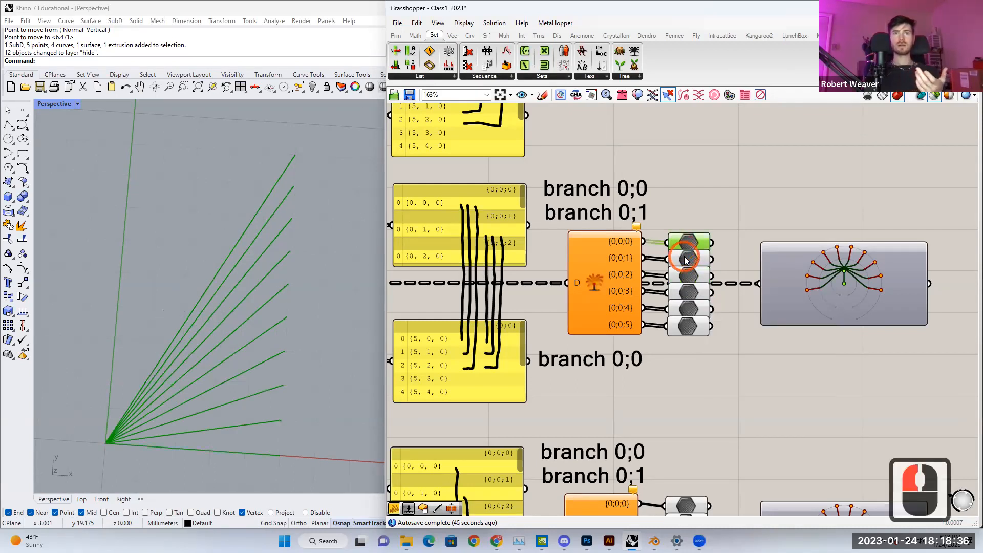
{"action": "left_click", "coordinate": [688, 258]}
Step: Return to the Set category's tree components and move Merge slightly lower beneath Explode Tree
{"action": "scroll", "coordinate": [512, 293], "scroll_direction": "down", "scroll_amount": 5}
{"action": "scroll", "coordinate": [513, 293], "scroll_direction": "down", "scroll_amount": 8}
{"action": "right_click_drag", "start_coordinate": [807, 232], "coordinate": [708, 272]}
{"action": "scroll", "coordinate": [708, 272], "scroll_direction": "up", "scroll_amount": 6}
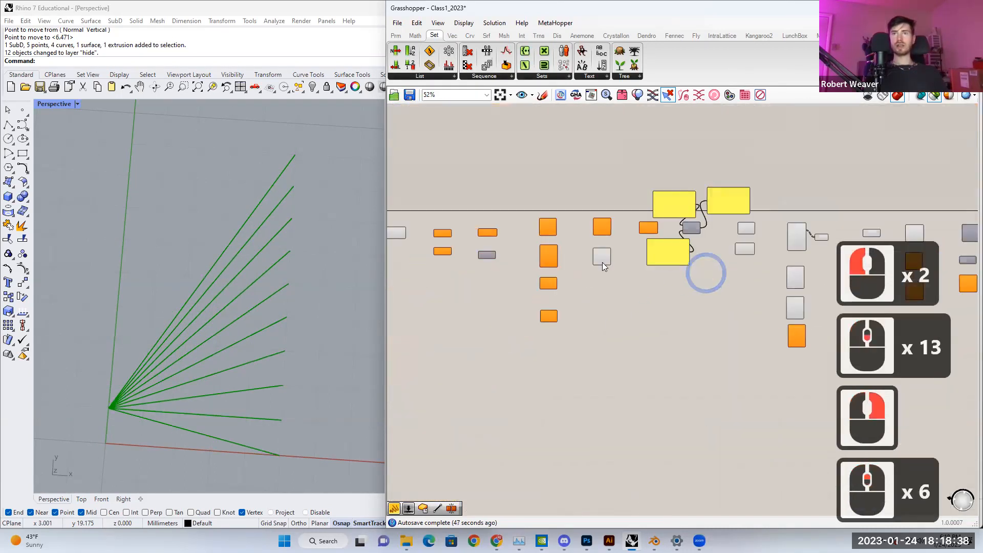
{"action": "right_click_drag", "start_coordinate": [493, 234], "coordinate": [546, 259]}
{"action": "scroll", "coordinate": [545, 262], "scroll_direction": "up", "scroll_amount": 5}
{"action": "scroll", "coordinate": [545, 261], "scroll_direction": "up", "scroll_amount": 2}
{"action": "right_click_drag", "start_coordinate": [832, 230], "coordinate": [583, 209]}
{"action": "right_click_drag", "start_coordinate": [801, 205], "coordinate": [582, 214]}
{"action": "right_click_drag", "start_coordinate": [840, 211], "coordinate": [537, 210]}
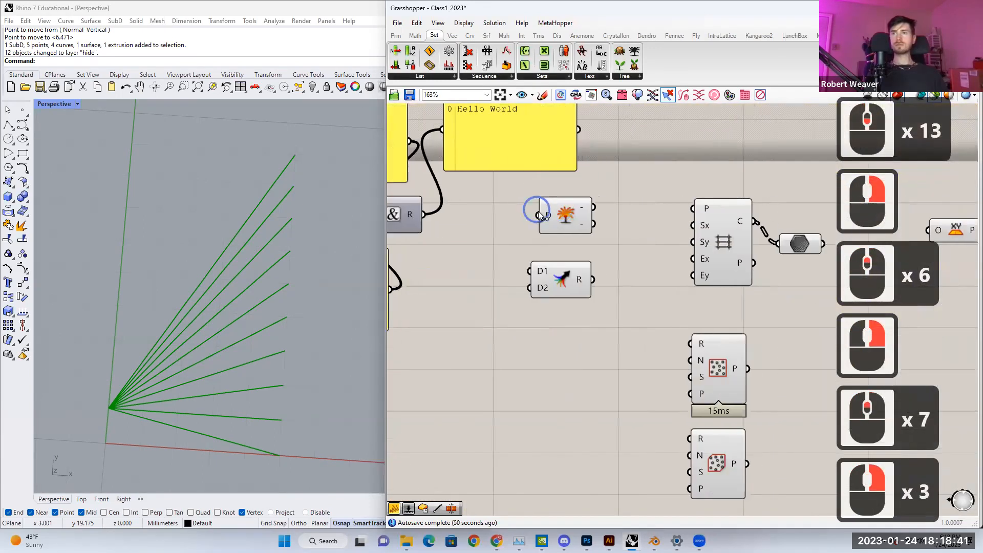
{"action": "left_click", "coordinate": [560, 272]}
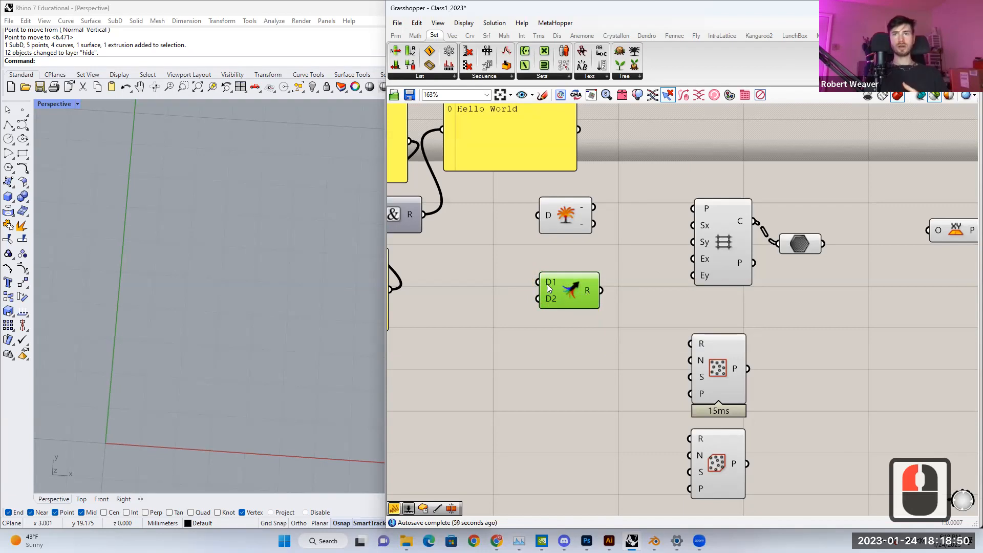
Step: Place two Data parameters, one above the other, in front of the Merge component's inputs
{"action": "right_click_drag", "start_coordinate": [500, 263], "coordinate": [509, 262]}
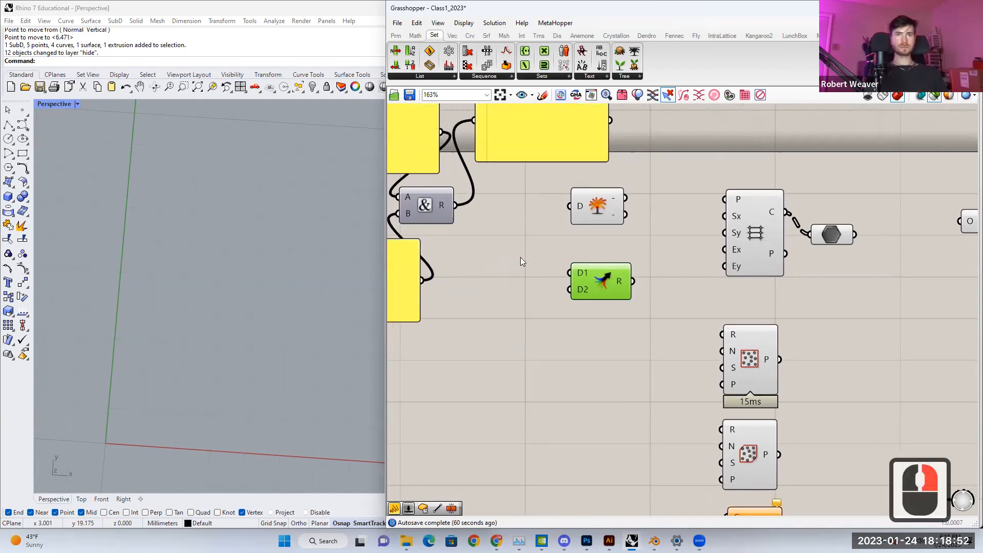
{"action": "double_click", "coordinate": [518, 262]}
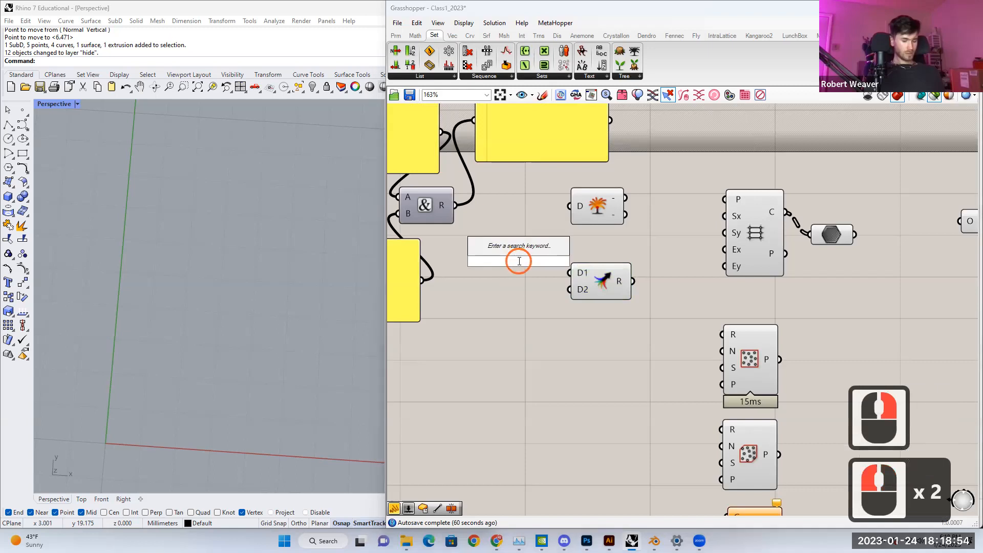
{"action": "type", "text": "fa"}
{"action": "key", "text": "BackSpace"}
{"action": "key", "text": "BackSpace"}
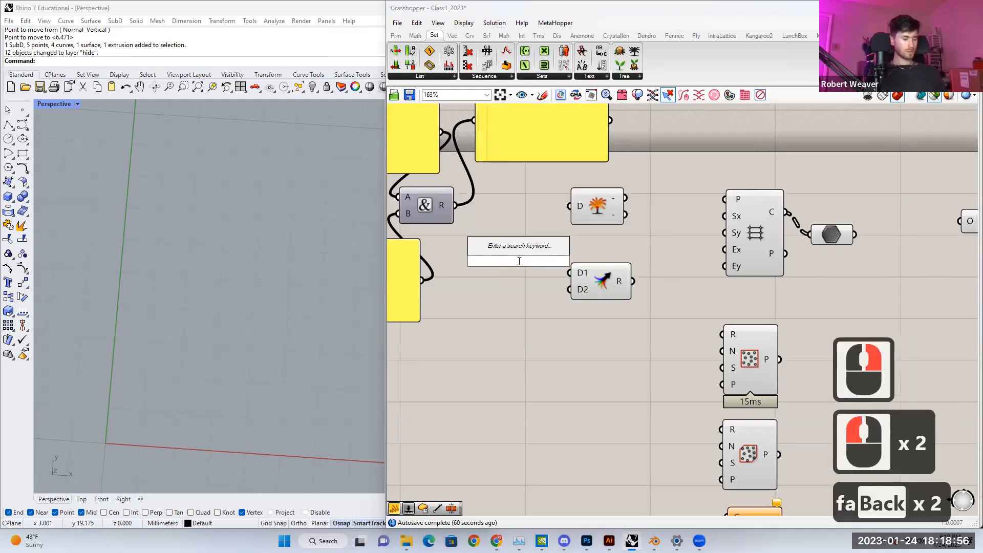
{"action": "type", "text": "data"}
{"action": "double_click", "coordinate": [510, 262]}
{"action": "key", "text": "ctrl+c"}
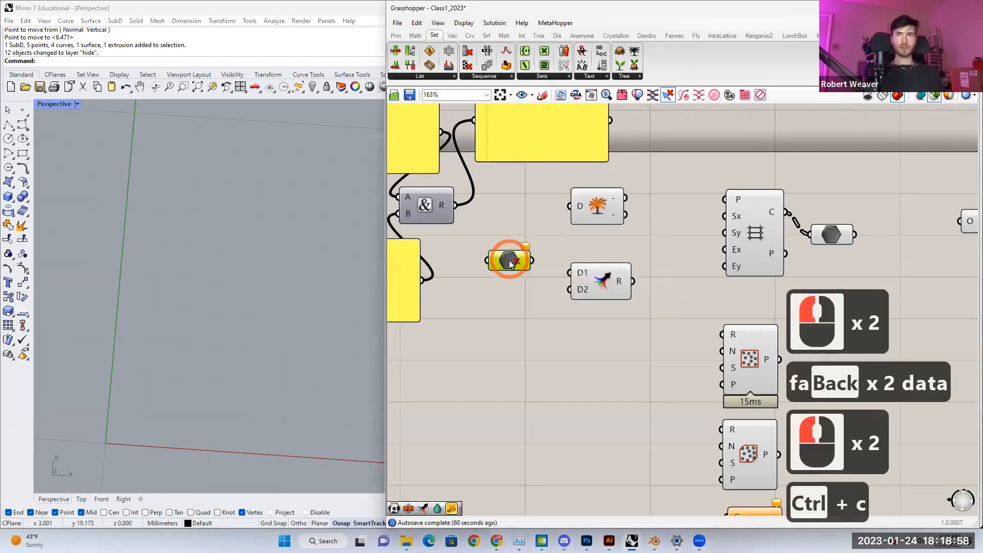
{"action": "key", "text": "ctrl+v"}
{"action": "left_click_drag", "start_coordinate": [510, 289], "coordinate": [510, 296]}
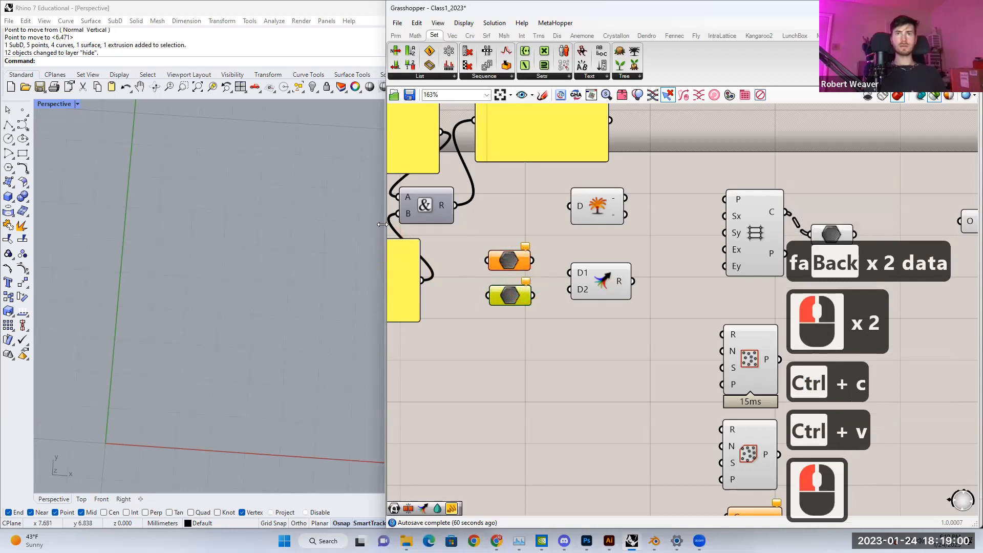
Step: Widen the Rhino window, turn on the "hide" layer and select the closed curve in the viewport
{"action": "left_click_drag", "start_coordinate": [385, 229], "coordinate": [434, 228]}
{"action": "left_click", "coordinate": [443, 213]}
{"action": "right_click_drag", "start_coordinate": [313, 314], "coordinate": [290, 338]}
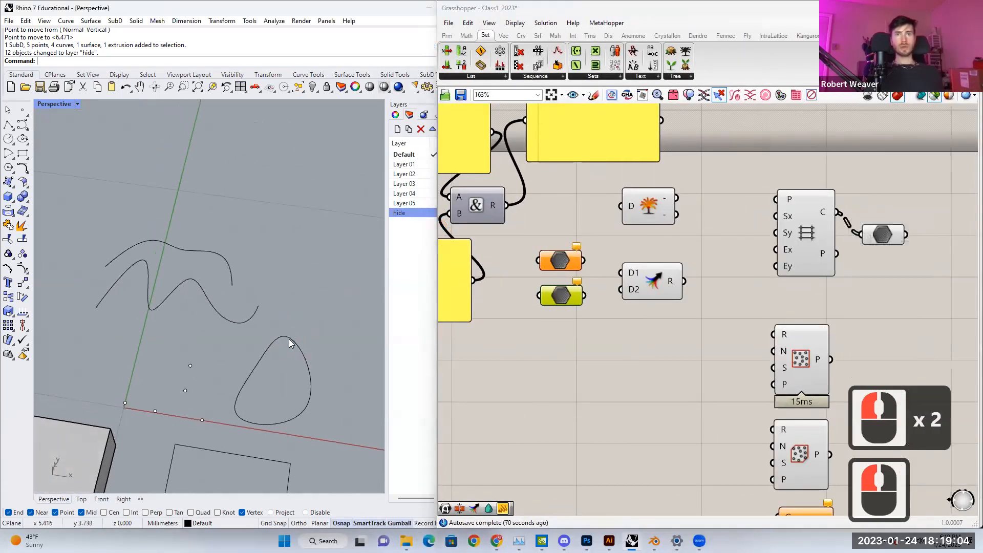
{"action": "left_click", "coordinate": [289, 338]}
Step: Add a Curve parameter below the two Data parameters and reference the selected closed curve in it as one curve
{"action": "right_click", "coordinate": [554, 262]}
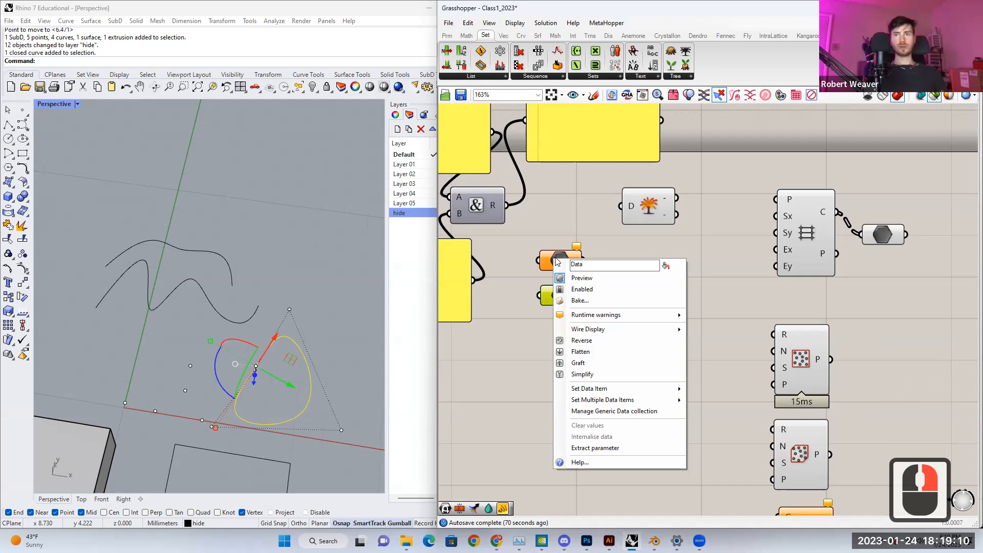
{"action": "left_click", "coordinate": [565, 221]}
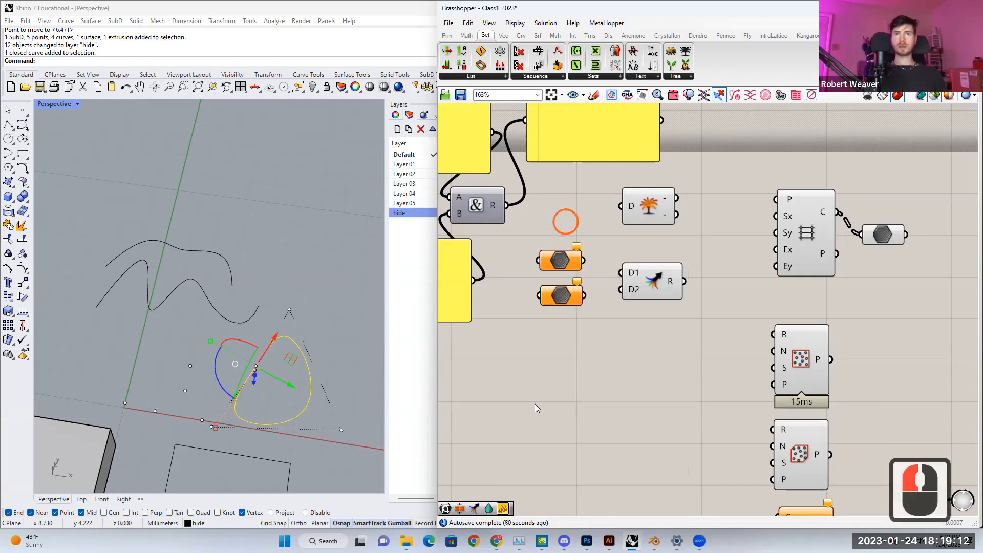
{"action": "double_click", "coordinate": [532, 359]}
{"action": "type", "text": "curve"}
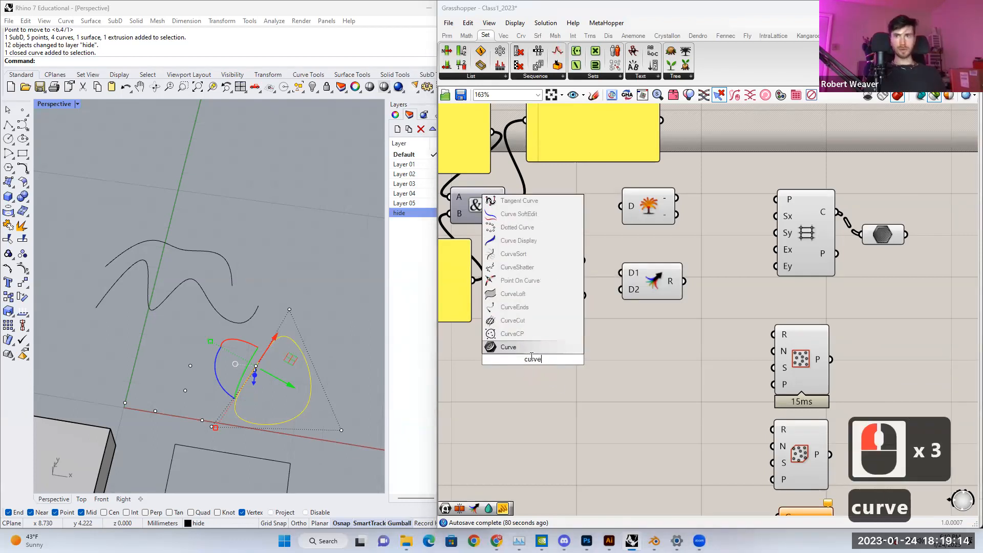
{"action": "left_click", "coordinate": [533, 358]}
{"action": "right_click", "coordinate": [532, 360]}
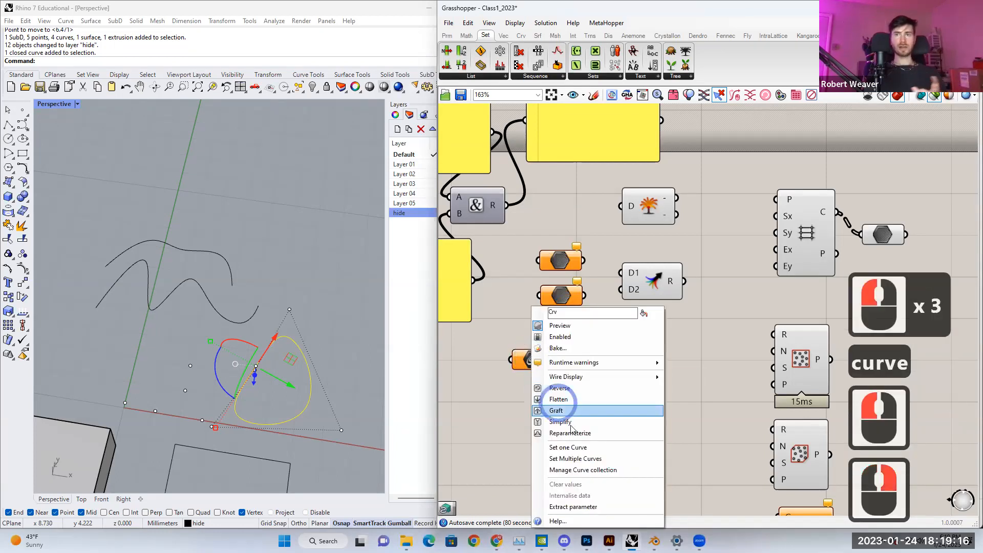
{"action": "left_click", "coordinate": [580, 451]}
{"action": "left_click", "coordinate": [362, 327]}
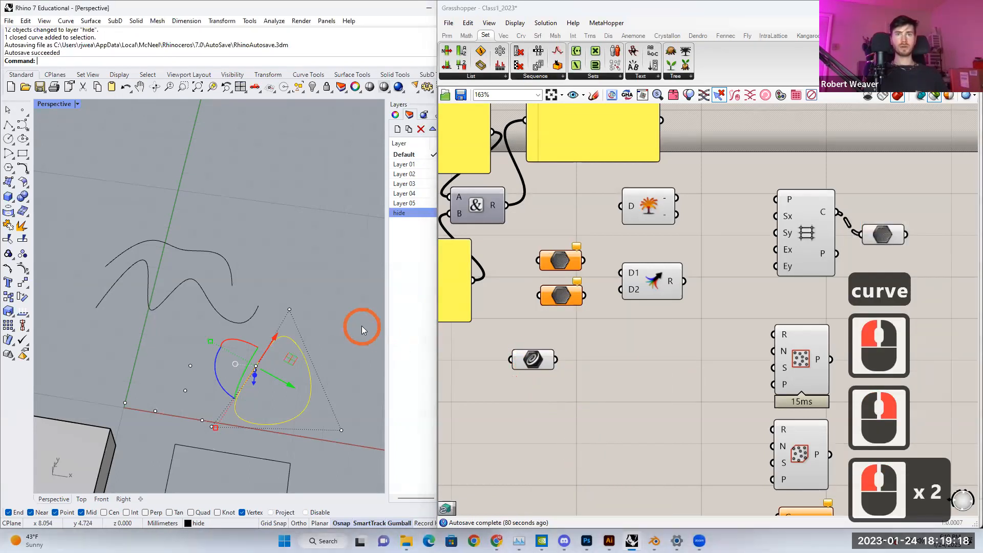
Step: Duplicate the Curve parameter and place the copy directly below the original
{"action": "left_click", "coordinate": [533, 364]}
{"action": "left_click", "coordinate": [502, 388]}
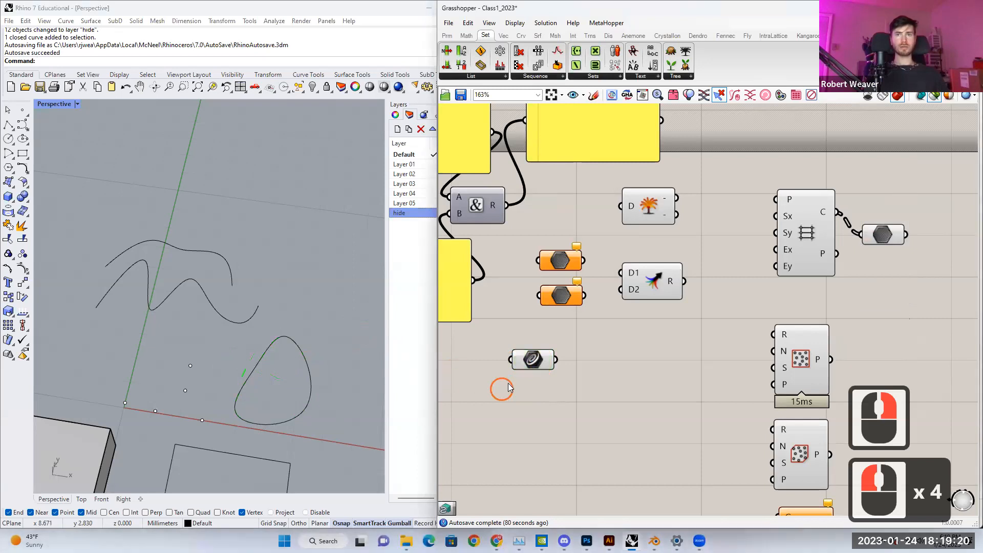
{"action": "left_click", "coordinate": [536, 359]}
{"action": "key", "text": "ctrl+c"}
{"action": "key", "text": "ctrl+v"}
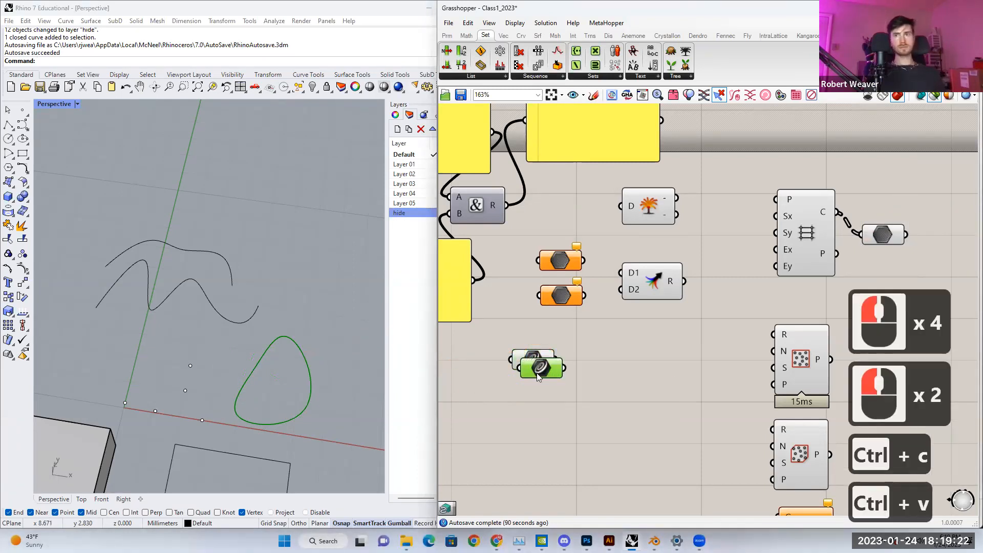
{"action": "left_click_drag", "start_coordinate": [536, 360], "coordinate": [535, 389]}
Step: Reference the lower wavy curve as one curve in the duplicated Curve parameter and check which curve each parameter highlights
{"action": "right_click", "coordinate": [534, 390]}
{"action": "left_click", "coordinate": [564, 443]}
{"action": "left_click", "coordinate": [244, 325]}
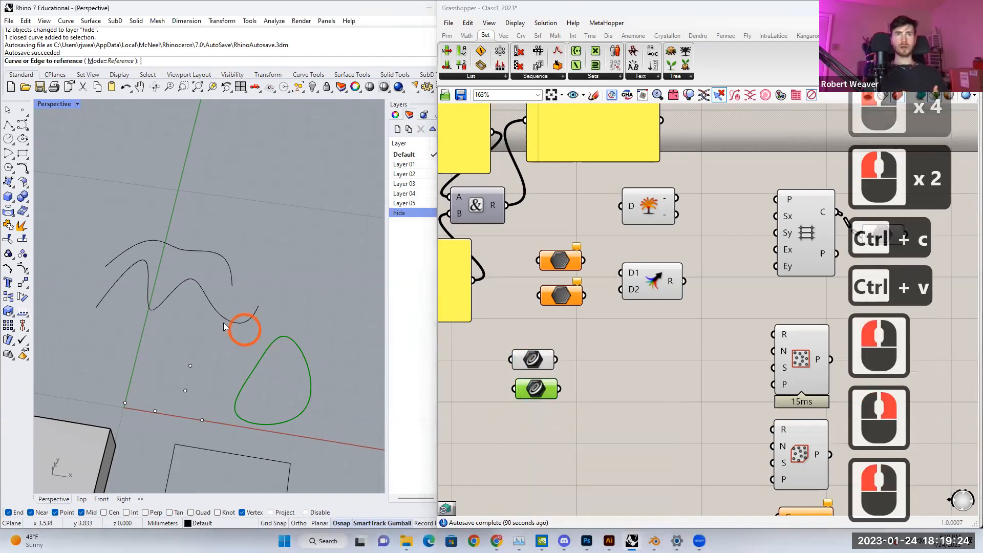
{"action": "left_click", "coordinate": [245, 326]}
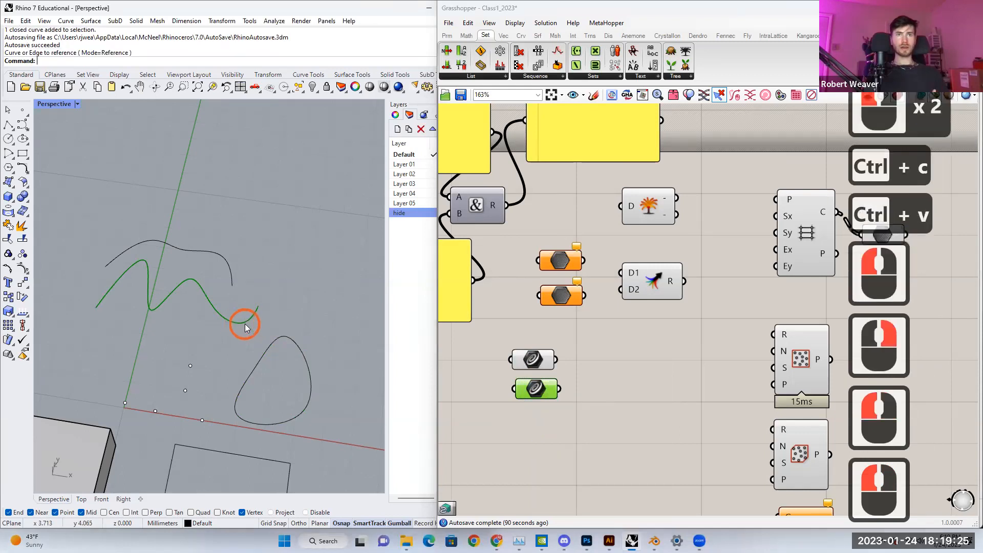
{"action": "left_click", "coordinate": [536, 361]}
{"action": "left_click", "coordinate": [538, 388]}
{"action": "left_click", "coordinate": [535, 360]}
{"action": "left_click", "coordinate": [541, 388]}
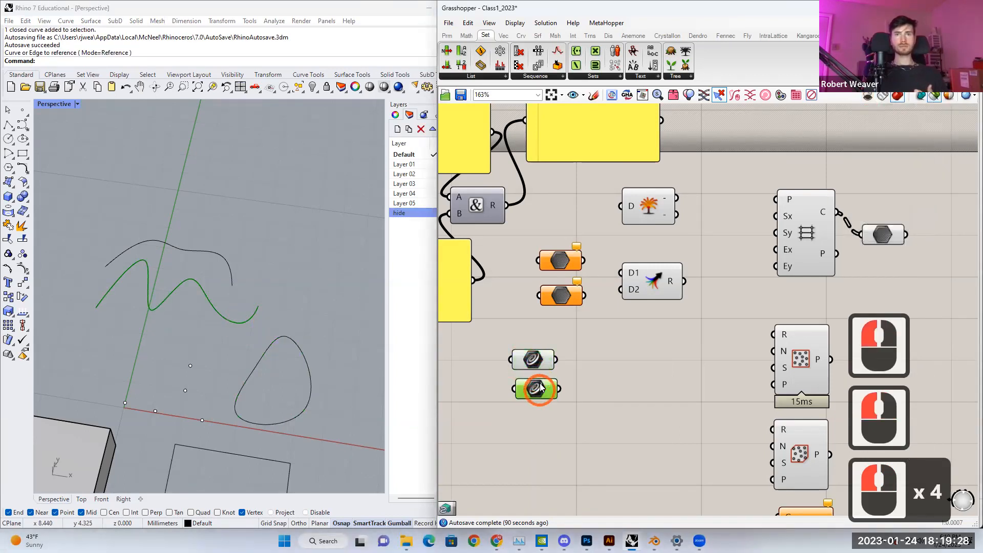
Step: Move Merge beside the two Curve parameters with the upper one wired to D1, and add an empty panel below it
{"action": "left_click_drag", "start_coordinate": [622, 270], "coordinate": [623, 273]}
{"action": "left_click_drag", "start_coordinate": [646, 276], "coordinate": [620, 354]}
{"action": "right_click_drag", "start_coordinate": [599, 327], "coordinate": [580, 289]}
{"action": "double_click", "coordinate": [624, 399]}
{"action": "type", "text": "//"}
{"action": "key", "text": "Return"}
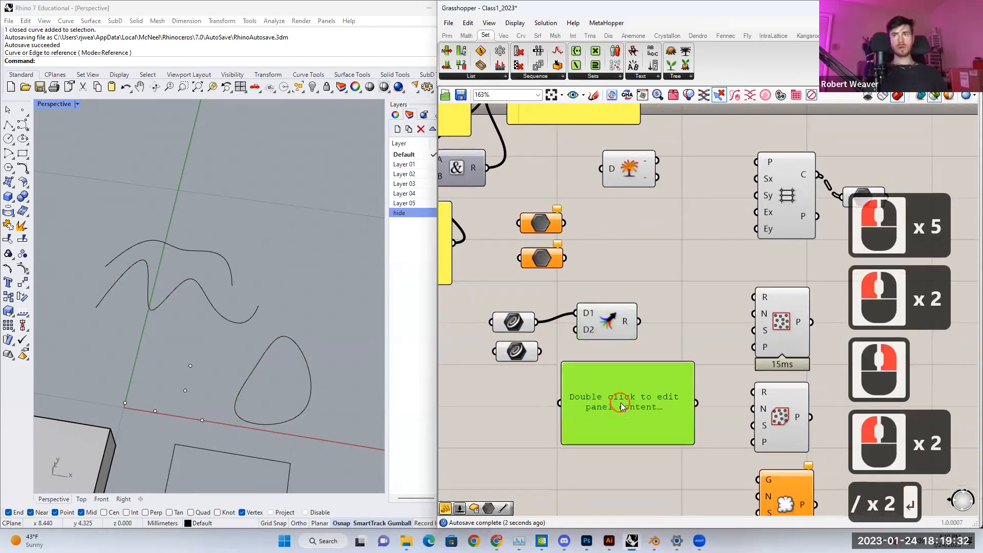
Step: Connect Merge's R output to the panel and the lower Curve parameter to input D2
{"action": "left_click", "coordinate": [639, 321]}
{"action": "left_click_drag", "start_coordinate": [565, 401], "coordinate": [565, 402]}
{"action": "left_click_drag", "start_coordinate": [587, 402], "coordinate": [605, 401]}
{"action": "left_click_drag", "start_coordinate": [540, 351], "coordinate": [580, 329]}
{"action": "left_click", "coordinate": [522, 324]}
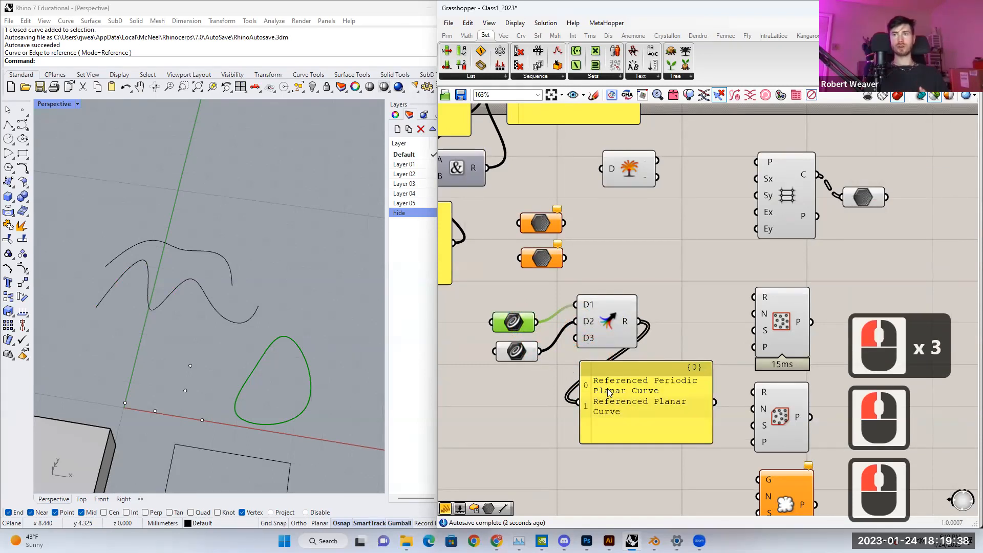
Step: Line up the two Curve parameters with inputs D1 and D2, and move the panel beside Merge's output
{"action": "right_click_drag", "start_coordinate": [609, 393], "coordinate": [581, 393]}
{"action": "left_click_drag", "start_coordinate": [487, 323], "coordinate": [493, 306]}
{"action": "left_click_drag", "start_coordinate": [491, 354], "coordinate": [495, 335]}
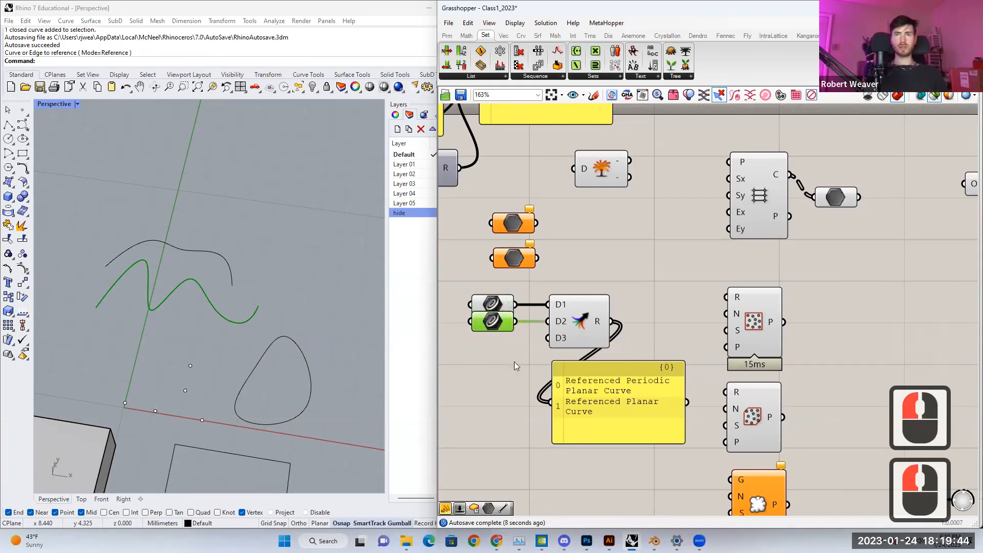
{"action": "left_click_drag", "start_coordinate": [581, 413], "coordinate": [661, 333]}
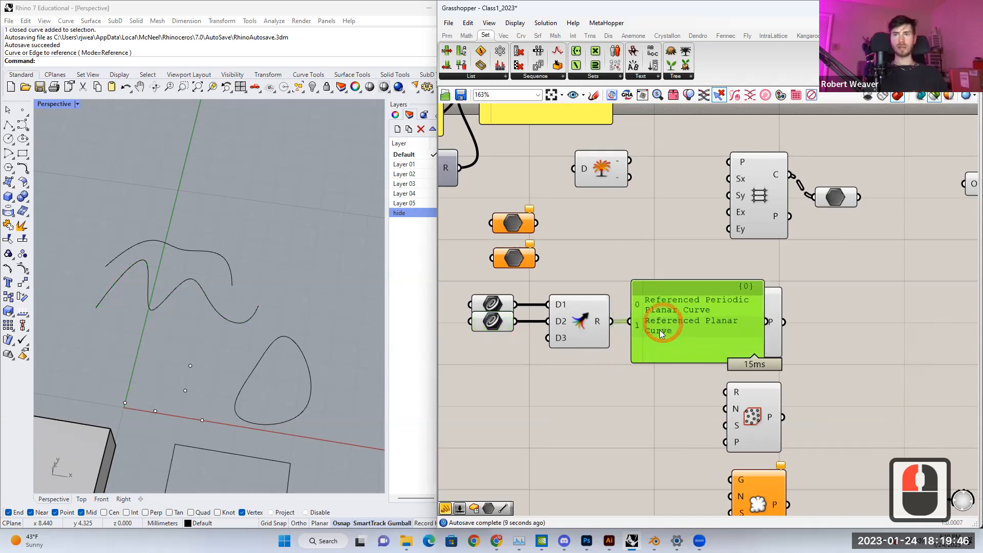
Step: Try placing a Group component below Merge for comparison, and delete it again
{"action": "double_click", "coordinate": [578, 402]}
{"action": "type", "text": "group"}
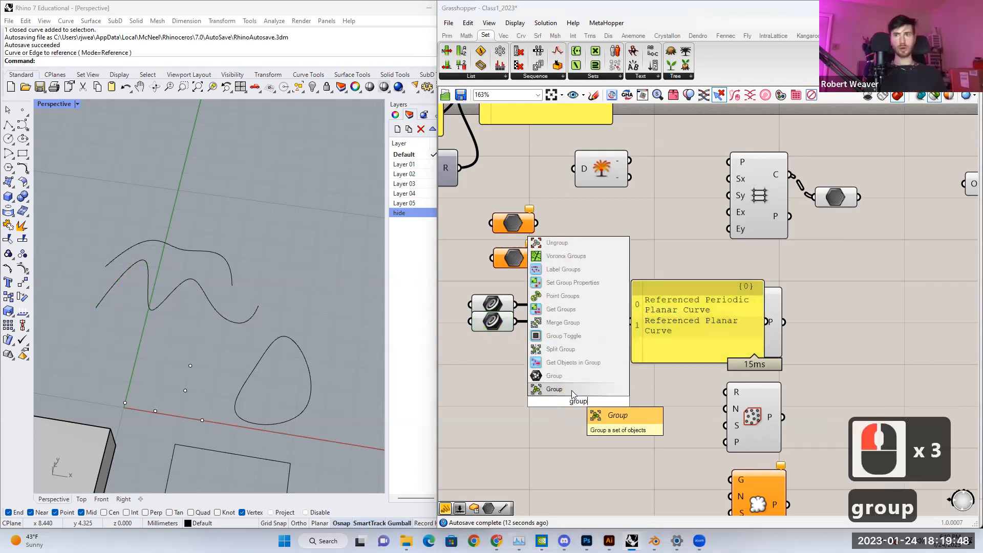
{"action": "left_click", "coordinate": [573, 390]}
{"action": "left_click", "coordinate": [574, 387]}
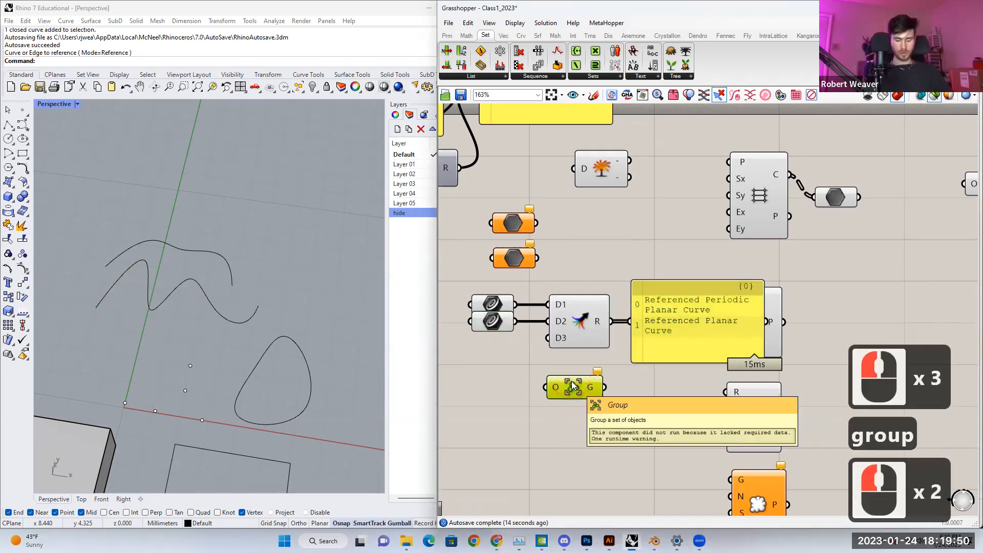
{"action": "left_click", "coordinate": [579, 328]}
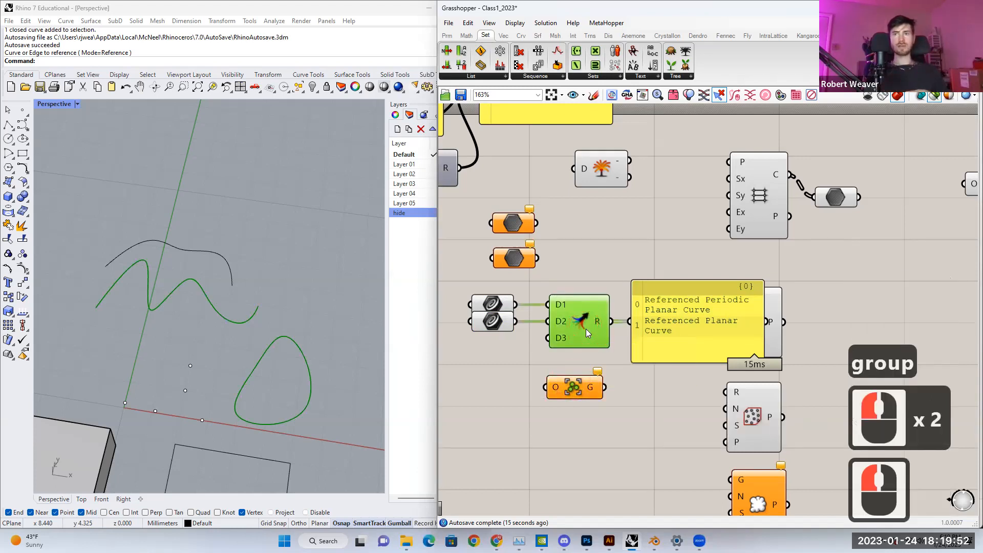
{"action": "left_click", "coordinate": [575, 388]}
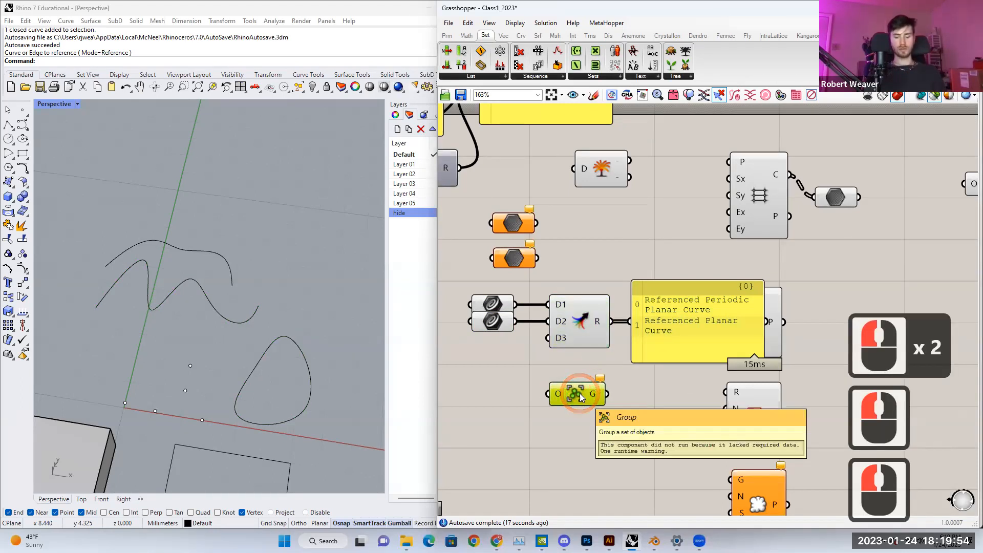
{"action": "key", "text": "Delete"}
Step: Move the result panel to beneath the Merge component
{"action": "left_click_drag", "start_coordinate": [657, 328], "coordinate": [506, 405]}
{"action": "double_click", "coordinate": [529, 403]}
{"action": "left_click", "coordinate": [633, 326]}
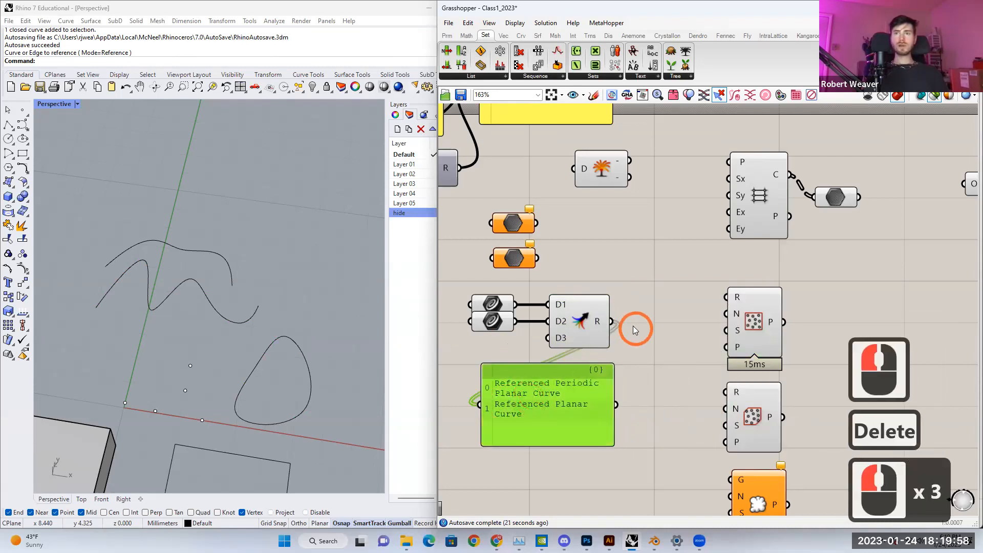
Step: Graft Merge's R output, switch it to Flatten, and turn Flatten off again
{"action": "right_click", "coordinate": [599, 326]}
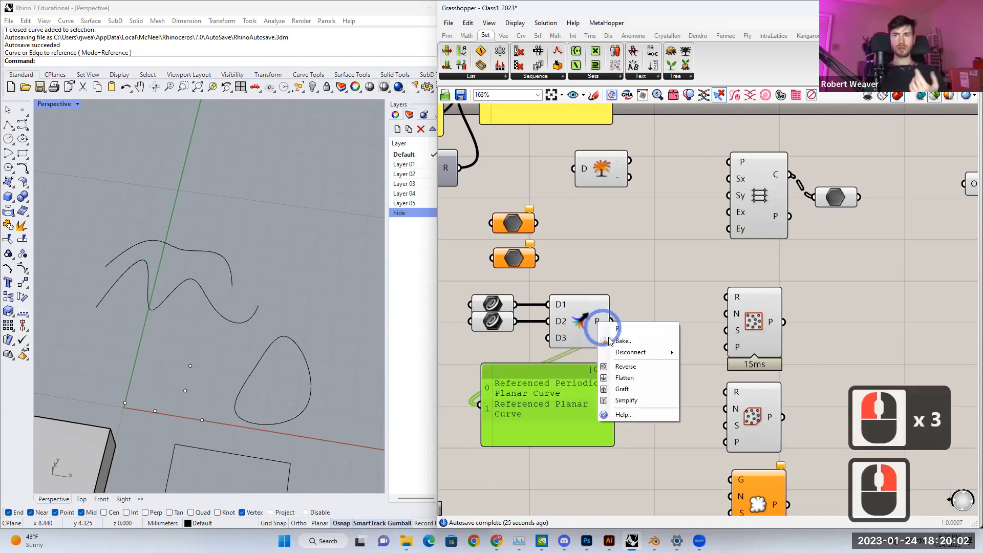
{"action": "left_click", "coordinate": [621, 390]}
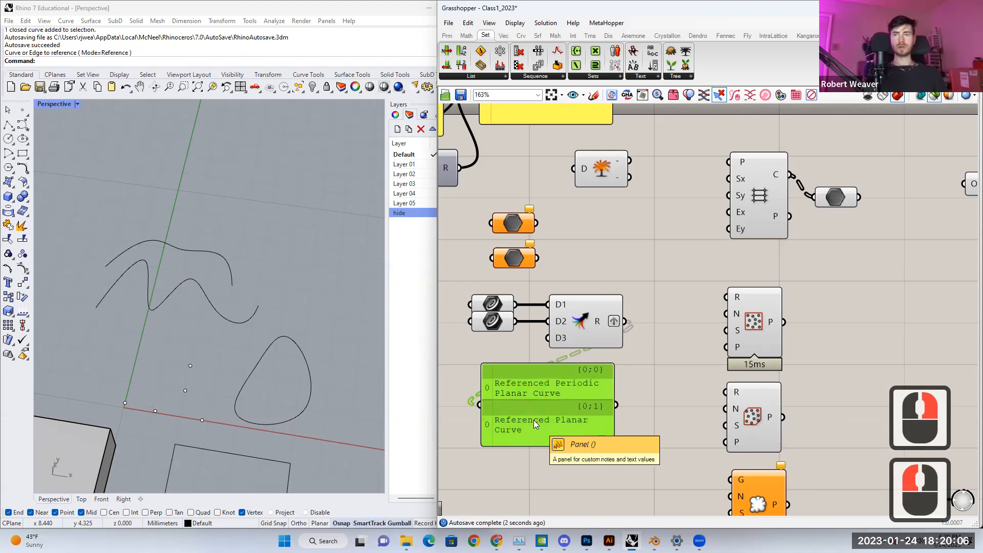
{"action": "right_click", "coordinate": [601, 327]}
{"action": "left_click", "coordinate": [625, 382]}
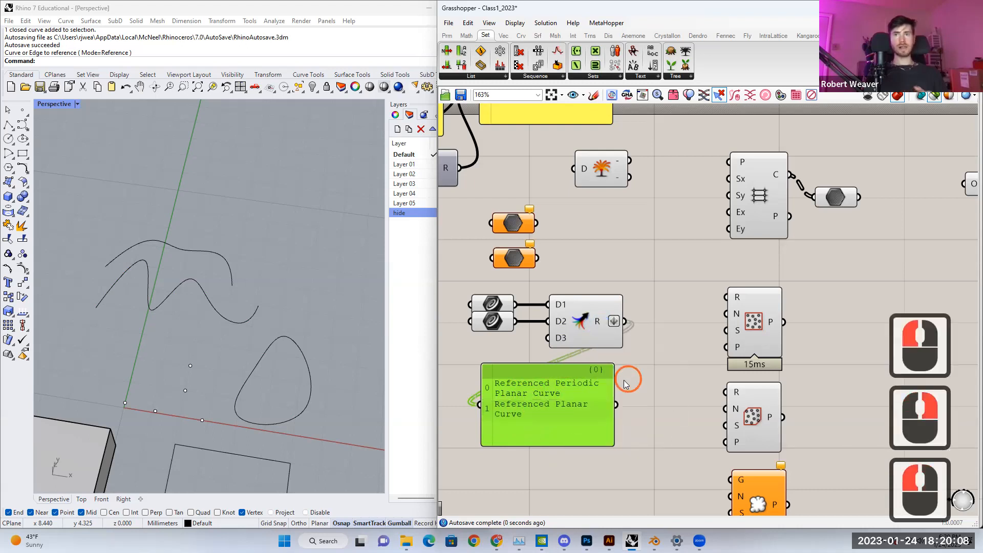
{"action": "right_click", "coordinate": [597, 328]}
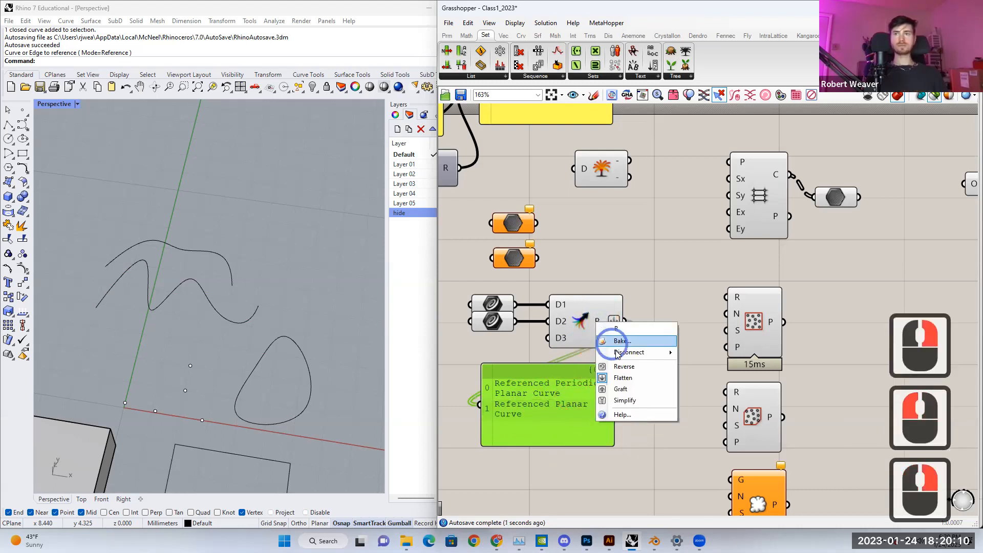
{"action": "left_click", "coordinate": [625, 381]}
Step: Add a Point parameter in front of Merge and reference the upper of the two inner points in it as one point
{"action": "right_click_drag", "start_coordinate": [594, 325], "coordinate": [666, 313]}
{"action": "double_click", "coordinate": [504, 325]}
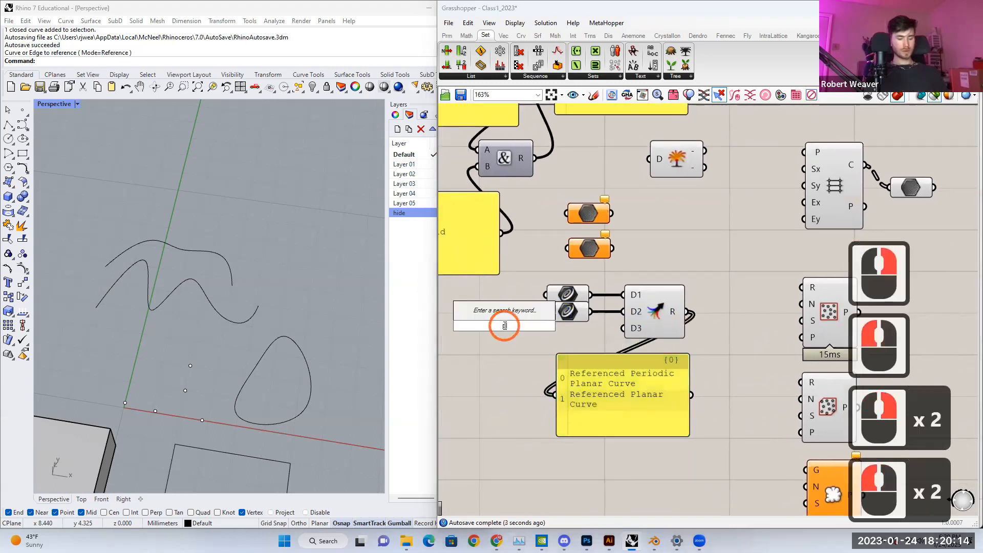
{"action": "type", "text": "point"}
{"action": "left_click", "coordinate": [502, 313]}
{"action": "right_click", "coordinate": [509, 336]}
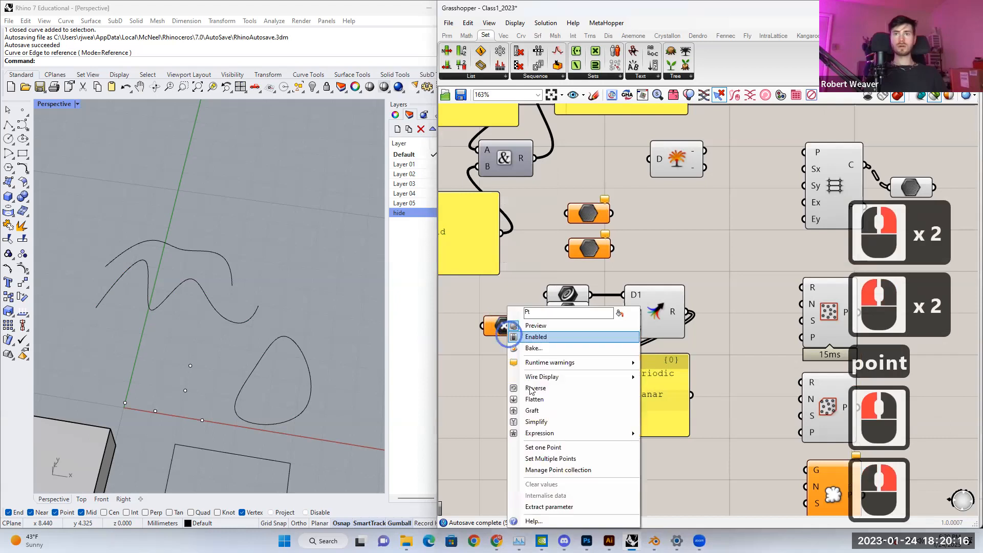
{"action": "left_click", "coordinate": [543, 447]}
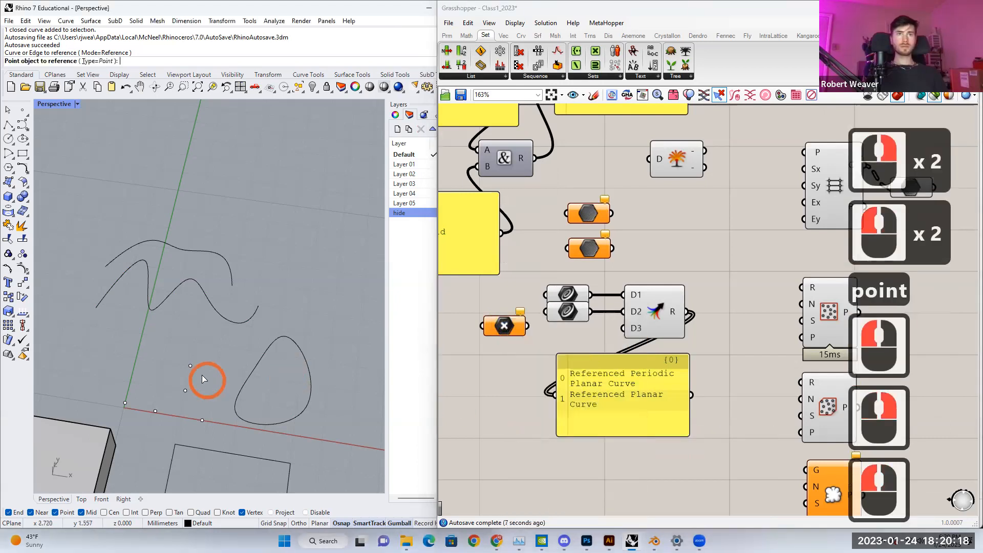
{"action": "left_click", "coordinate": [190, 366]}
Step: Connect the Point parameter to Merge's D2 input in place of the curve, and reverse the R output
{"action": "left_click_drag", "start_coordinate": [528, 326], "coordinate": [627, 312]}
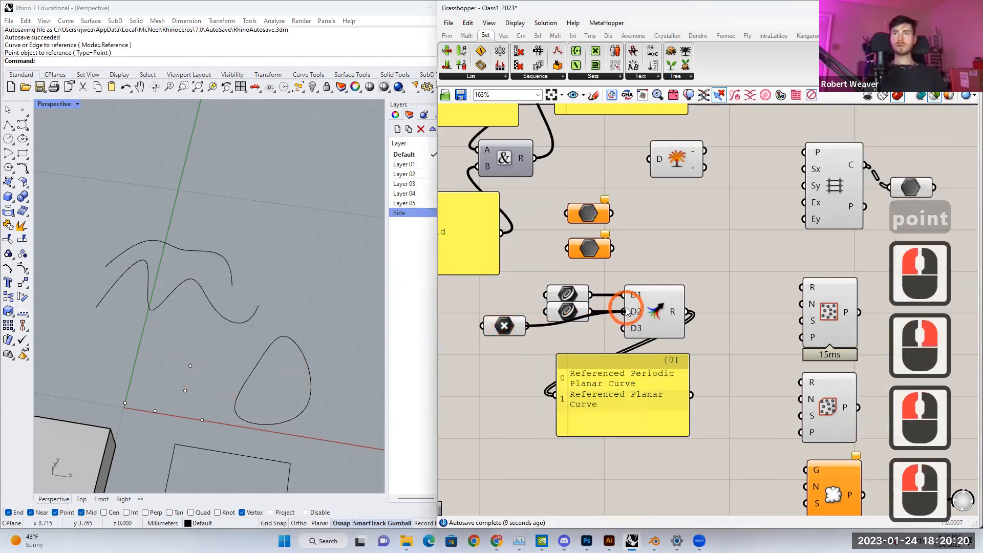
{"action": "right_click", "coordinate": [669, 321]}
{"action": "left_click", "coordinate": [661, 360]}
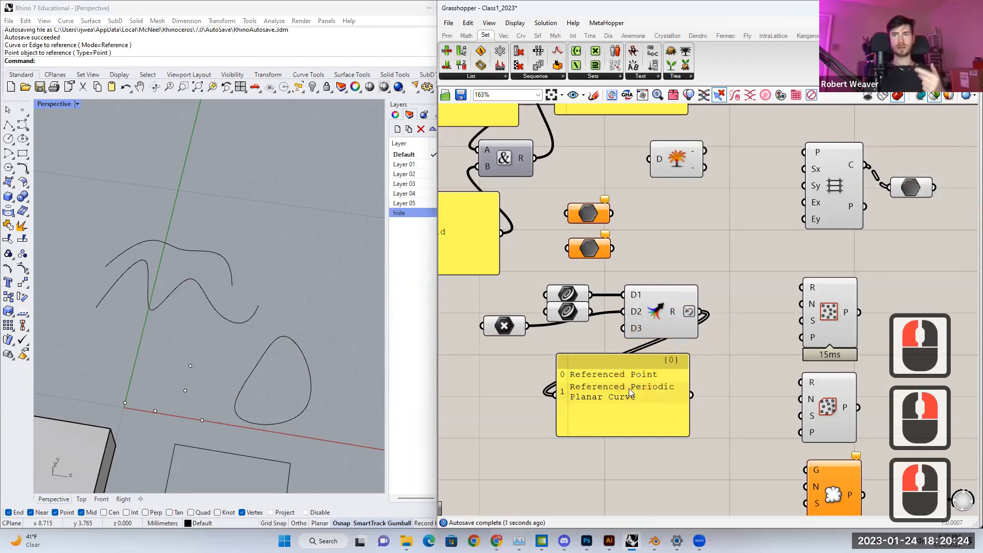
Step: Move the Point parameter to directly beneath the two Curve parameters
{"action": "left_click_drag", "start_coordinate": [525, 334], "coordinate": [568, 341]}
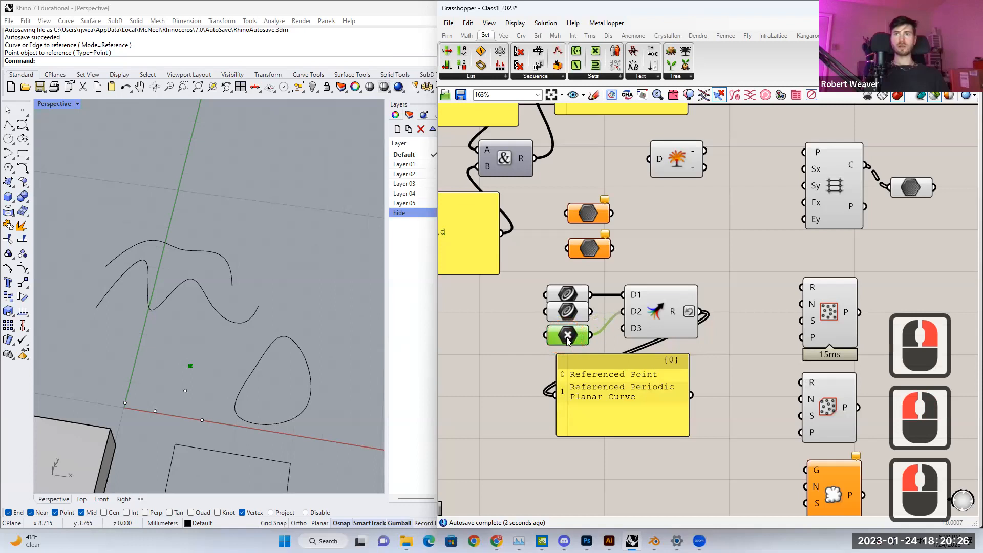
{"action": "scroll", "coordinate": [627, 348], "scroll_direction": "down", "scroll_amount": 2}
{"action": "left_click_drag", "start_coordinate": [555, 297], "coordinate": [698, 350]}
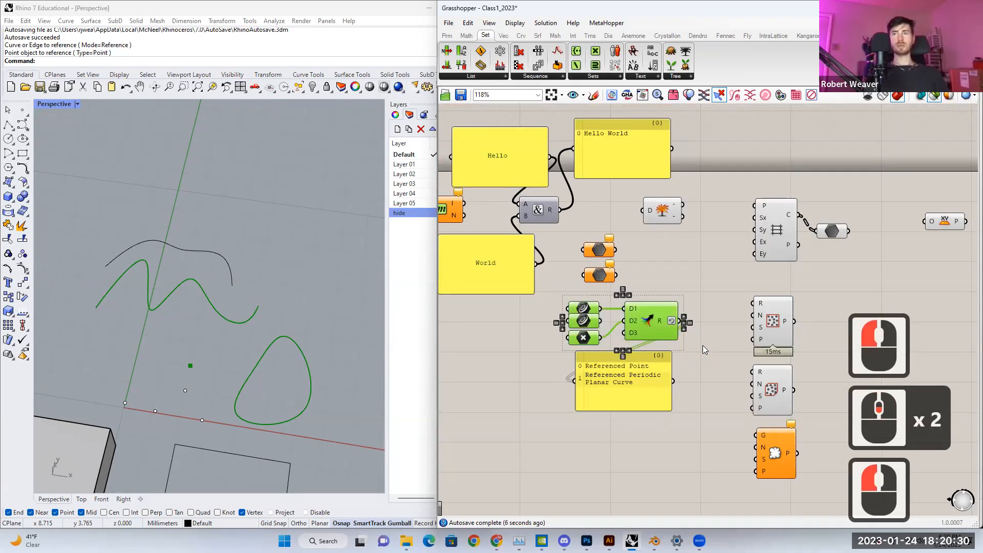
{"action": "left_click", "coordinate": [704, 344]}
Step: Look through the full list of Tree components in the Set category
{"action": "right_click_drag", "start_coordinate": [704, 340], "coordinate": [617, 344]}
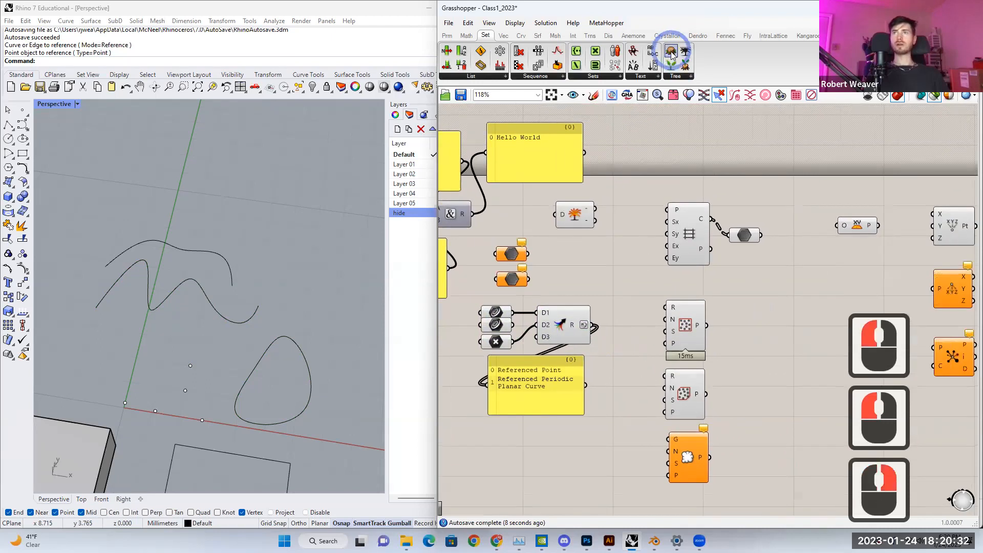
{"action": "left_click", "coordinate": [675, 76]}
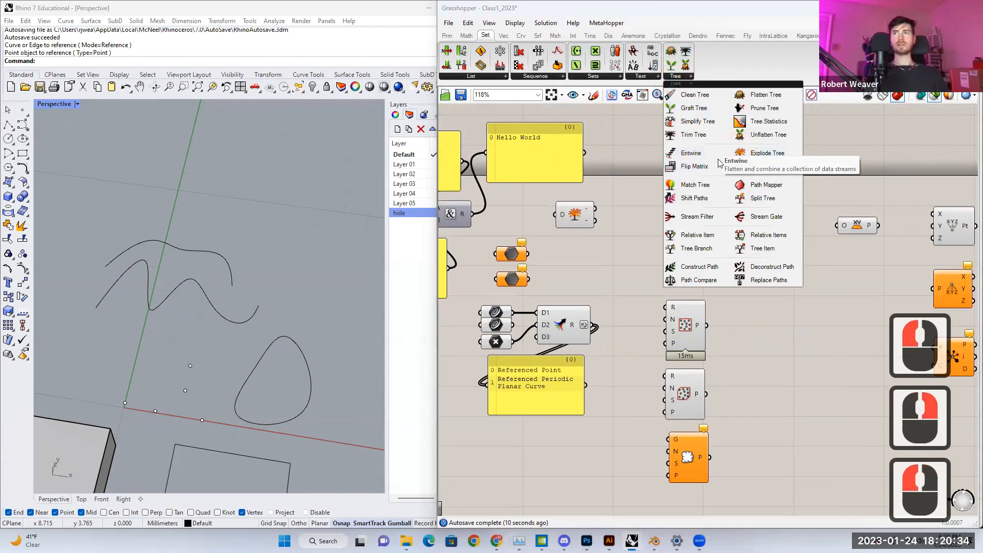
{"action": "left_click", "coordinate": [600, 150]}
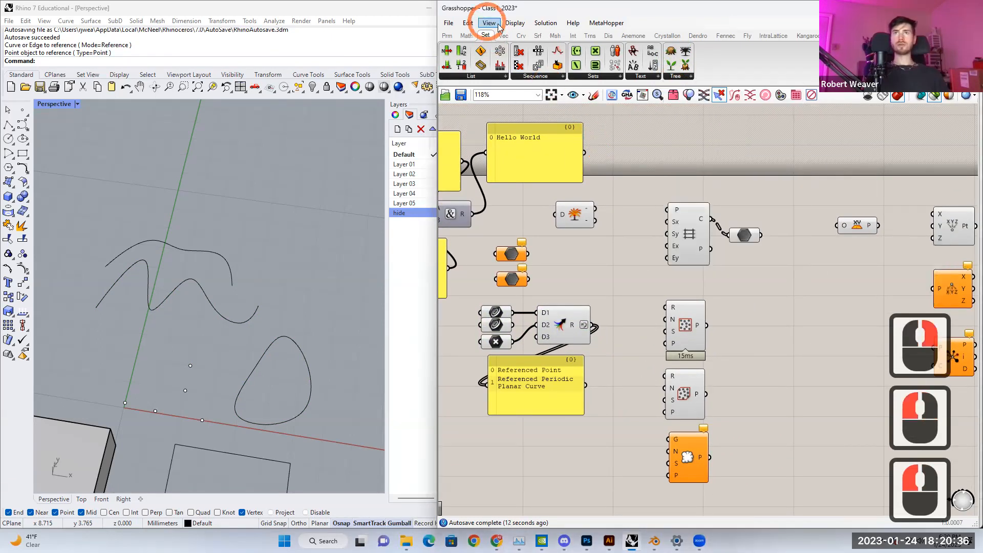
Step: Switch to the Vector category and look through its Grid components beside the placed grid and populate components
{"action": "left_click", "coordinate": [504, 35]}
{"action": "right_click_drag", "start_coordinate": [682, 244], "coordinate": [574, 228]}
{"action": "scroll", "coordinate": [548, 175], "scroll_direction": "up", "scroll_amount": 3}
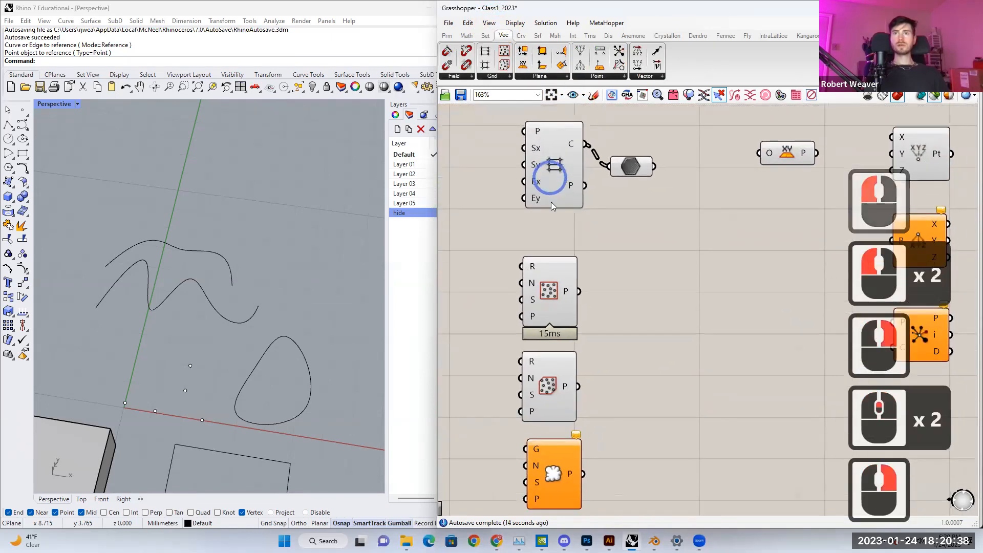
{"action": "scroll", "coordinate": [515, 161], "scroll_direction": "down", "scroll_amount": 2}
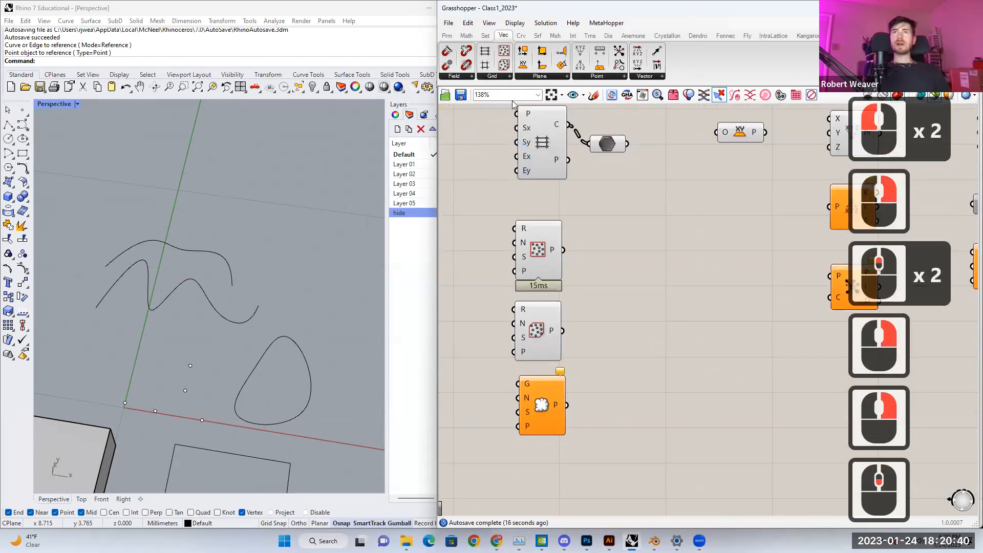
{"action": "left_click", "coordinate": [502, 76]}
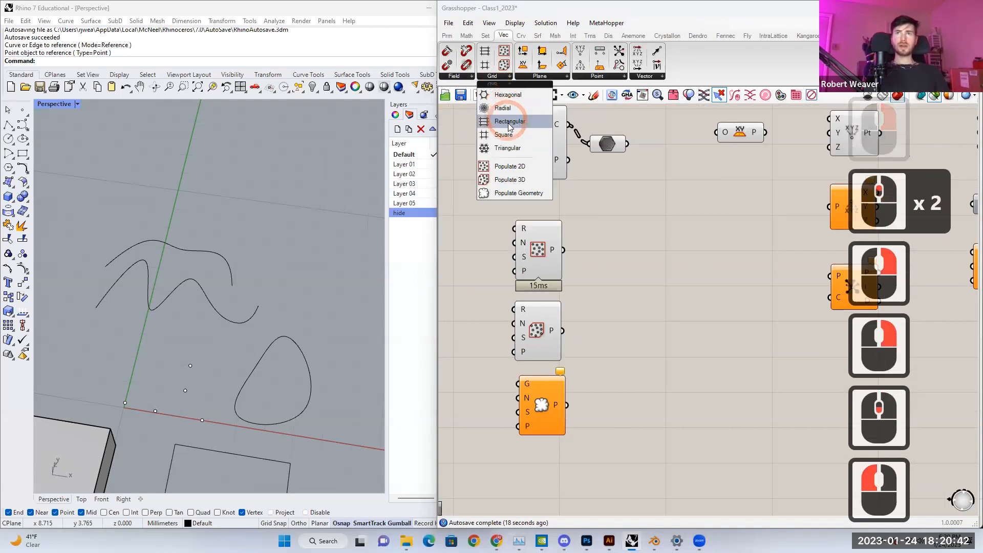
{"action": "left_click", "coordinate": [598, 189]}
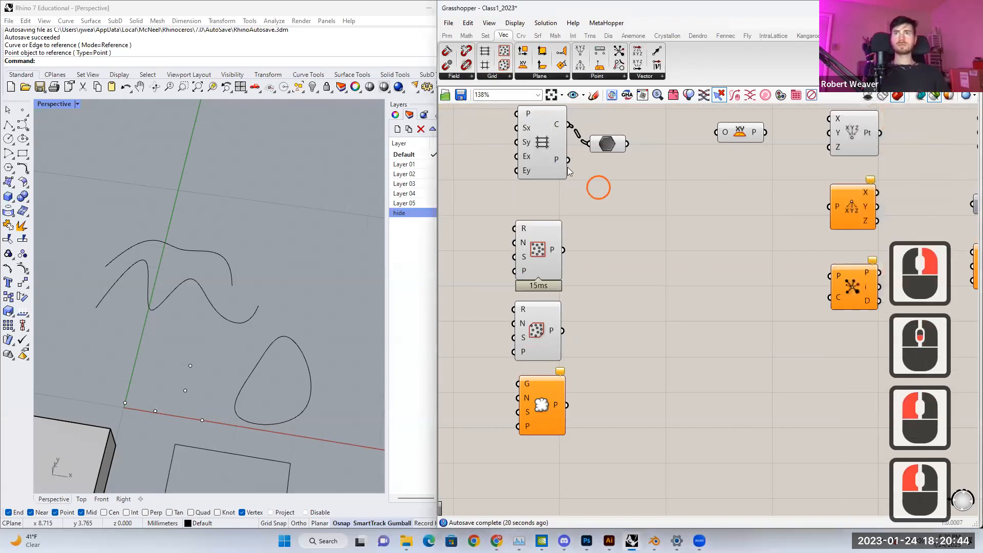
Step: Select the Data parameter fed by the rectangular grid to highlight its cells, and widen the Rhino window slightly
{"action": "left_click", "coordinate": [607, 145]}
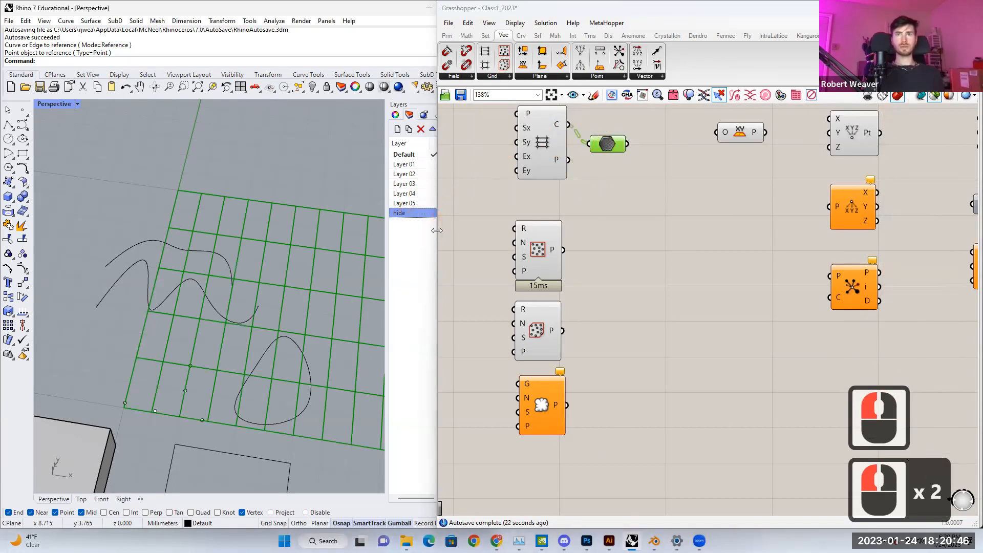
{"action": "left_click_drag", "start_coordinate": [435, 230], "coordinate": [454, 230]}
{"action": "left_click", "coordinate": [272, 256]}
{"action": "right_click_drag", "start_coordinate": [273, 257], "coordinate": [167, 290]}
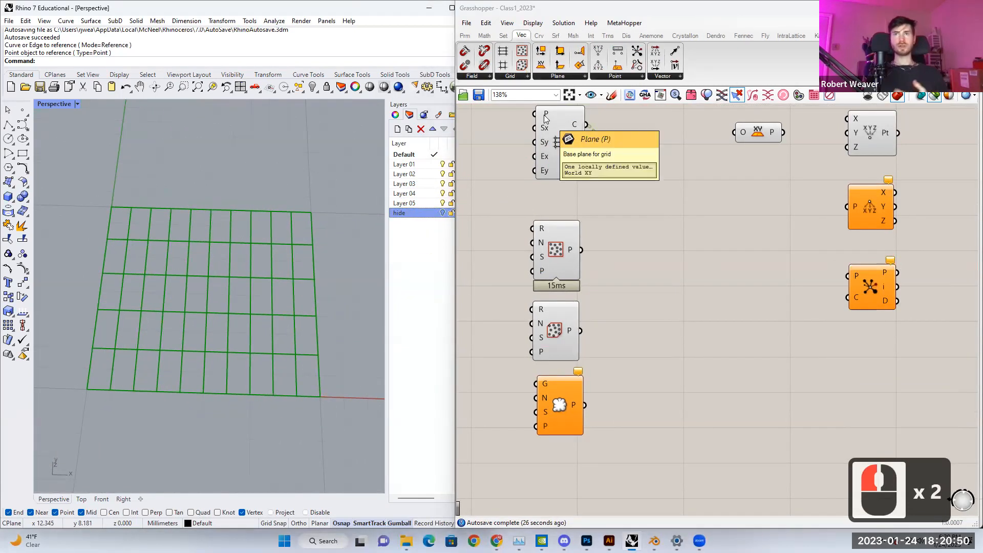
Step: Select the Populate 2D component to examine its points and region in the viewport
{"action": "right_click_drag", "start_coordinate": [599, 222], "coordinate": [608, 212]}
{"action": "left_click", "coordinate": [566, 235]}
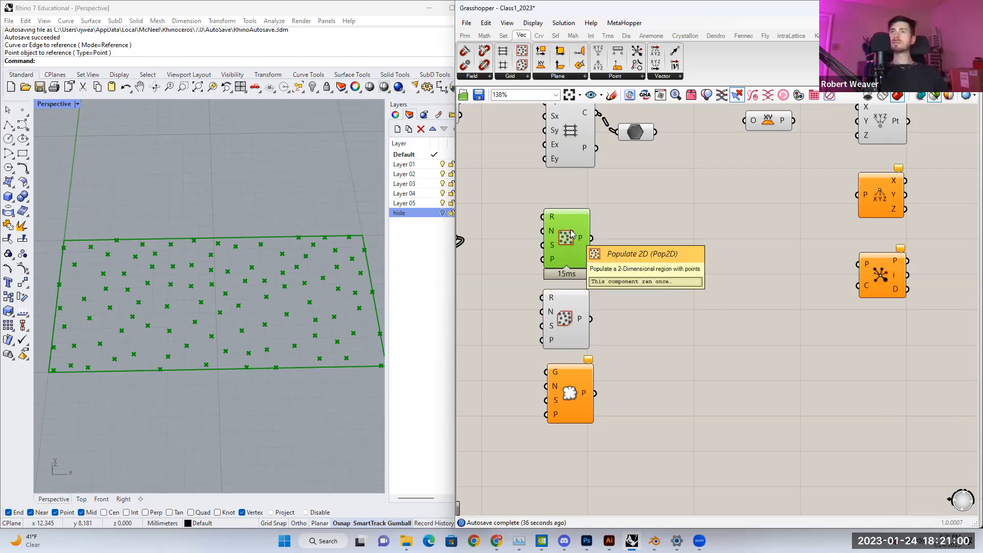
Step: Examine the Populate 3D component, and add a box component wired into the geometry input of Populate Geometry
{"action": "left_click", "coordinate": [566, 318]}
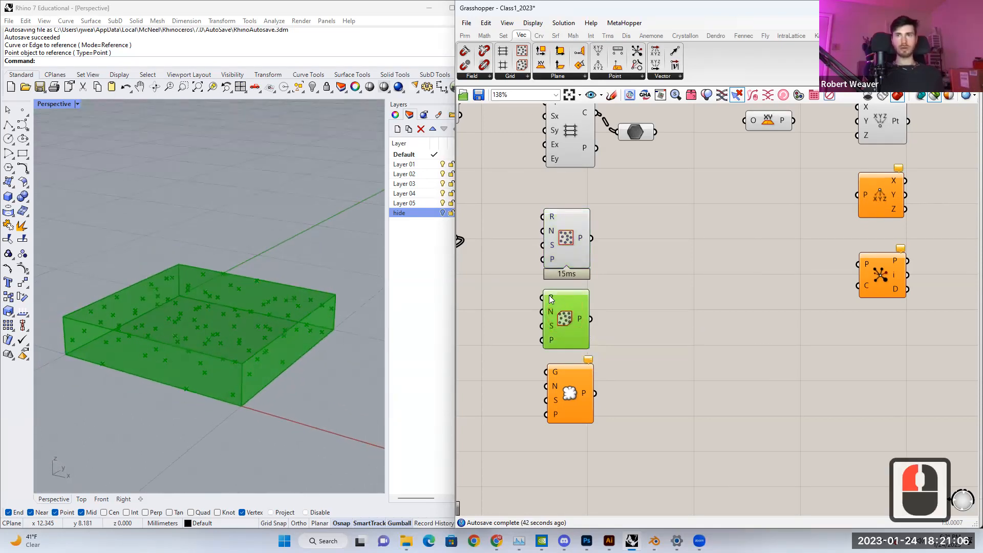
{"action": "left_click", "coordinate": [571, 379]}
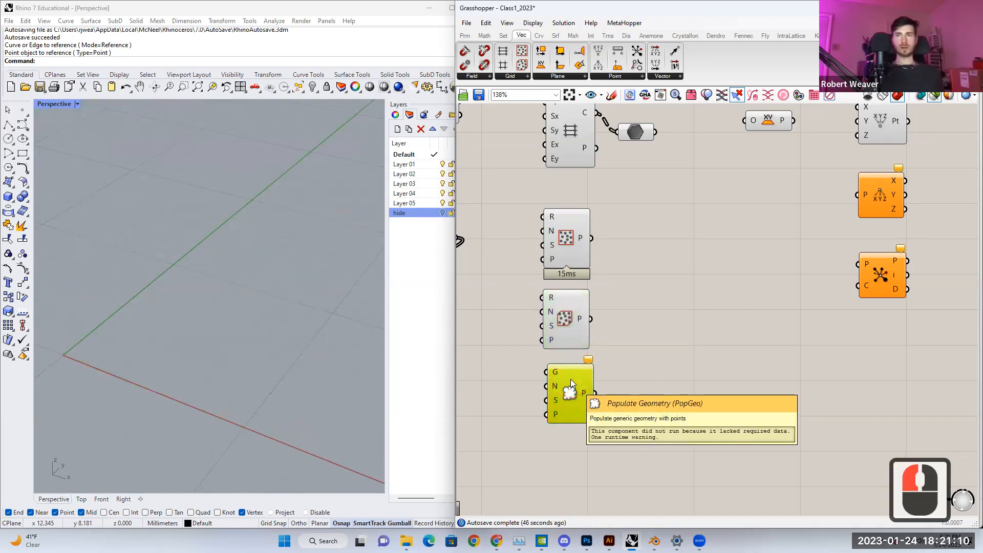
{"action": "right_click_drag", "start_coordinate": [571, 379], "coordinate": [640, 360]}
{"action": "double_click", "coordinate": [559, 359]}
{"action": "type", "text": "box"}
{"action": "left_click", "coordinate": [553, 294]}
{"action": "left_click_drag", "start_coordinate": [583, 360], "coordinate": [617, 353]}
{"action": "left_click", "coordinate": [631, 365]}
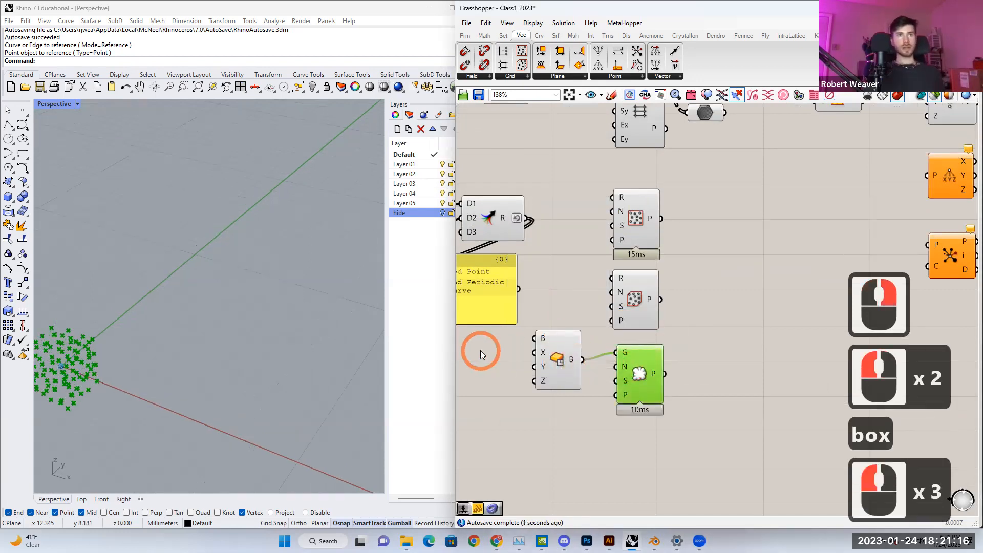
Step: Select the box and Populate Geometry components together to examine the points on the box surfaces
{"action": "left_click", "coordinate": [553, 362]}
{"action": "left_click", "coordinate": [639, 370], "text": "shift"}
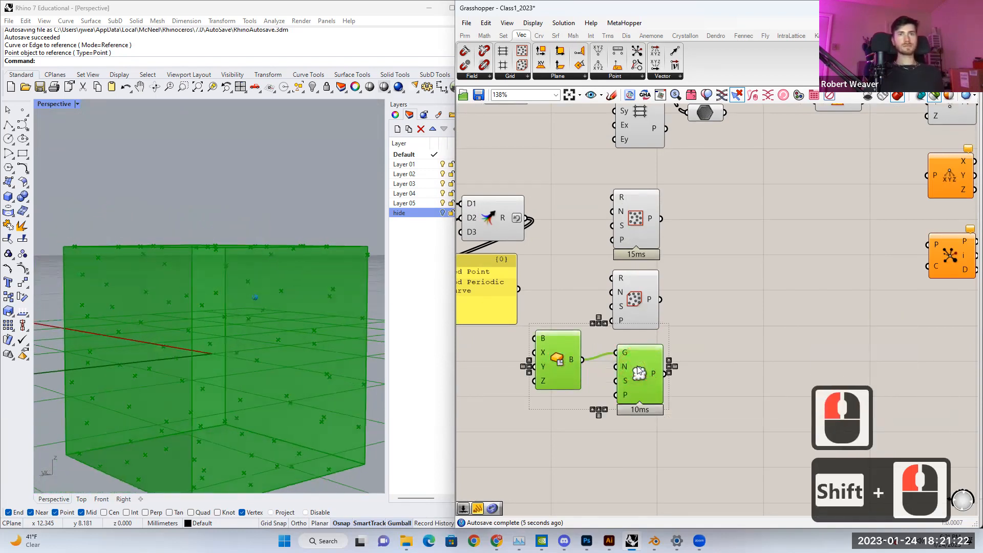
{"action": "left_click", "coordinate": [676, 322]}
{"action": "scroll", "coordinate": [588, 383], "scroll_direction": "down", "scroll_amount": 2}
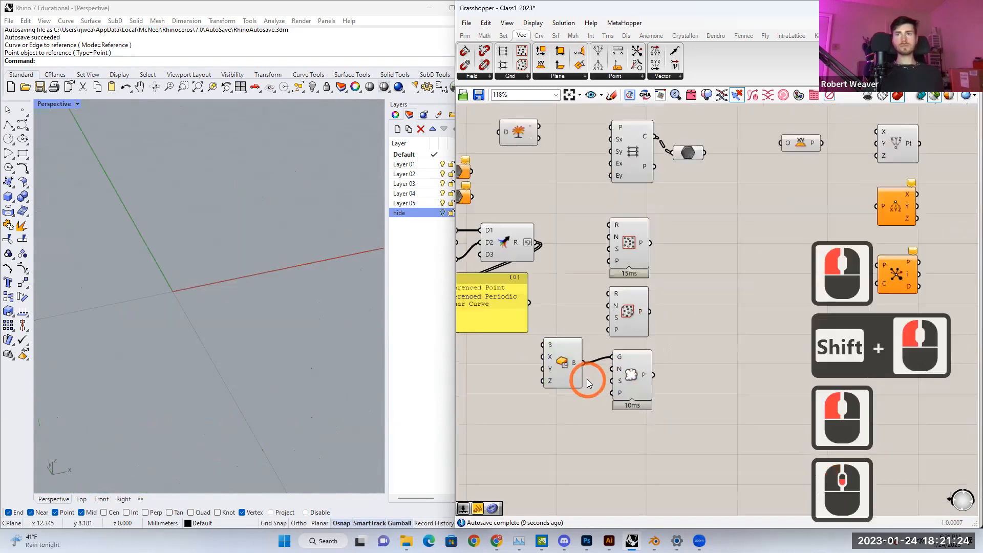
Step: Select all three populate components together to view their combined preview, and clear the selection
{"action": "scroll", "coordinate": [587, 380], "scroll_direction": "down", "scroll_amount": 1}
{"action": "left_click_drag", "start_coordinate": [594, 249], "coordinate": [691, 414]}
{"action": "right_click_drag", "start_coordinate": [702, 361], "coordinate": [571, 433]}
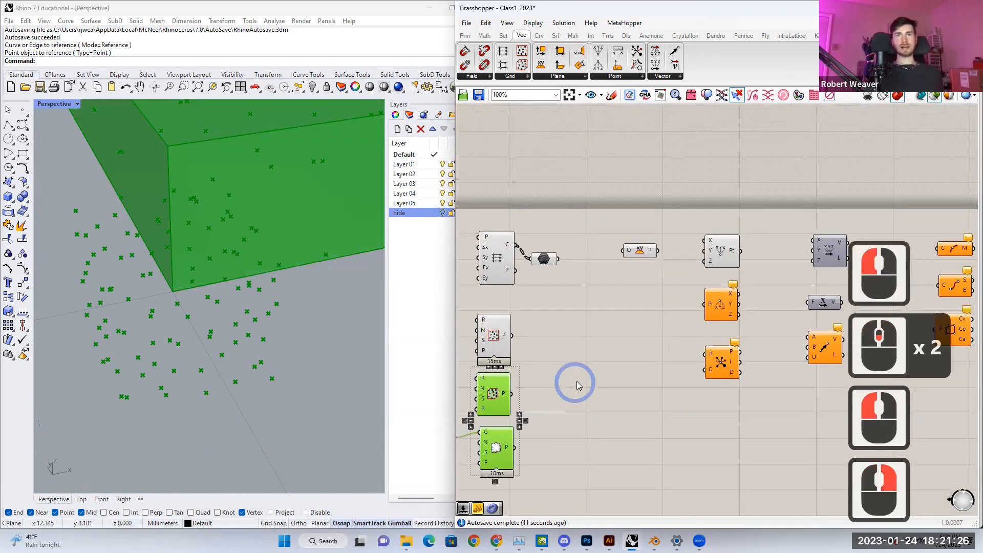
{"action": "right_click_drag", "start_coordinate": [577, 381], "coordinate": [618, 293]}
{"action": "left_click_drag", "start_coordinate": [646, 290], "coordinate": [524, 480]}
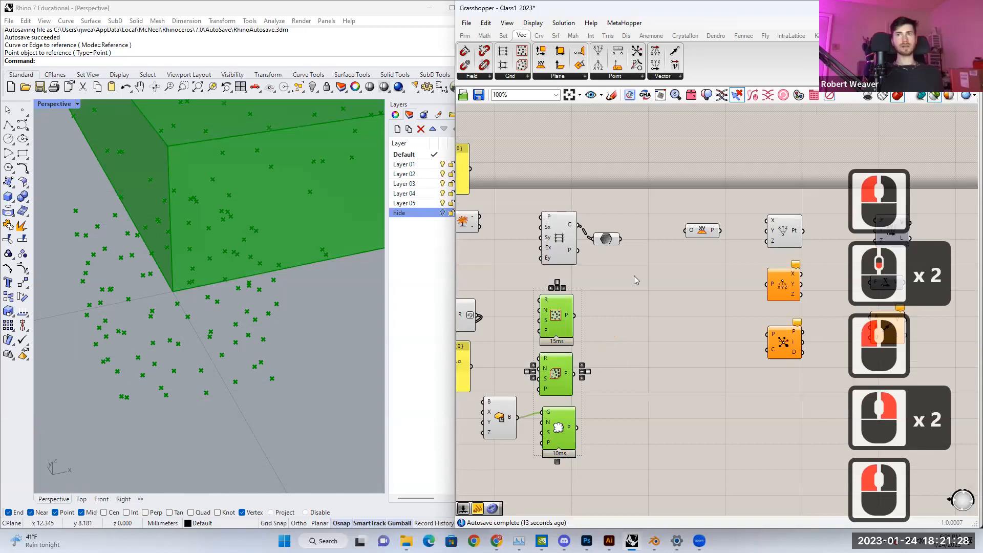
{"action": "left_click", "coordinate": [671, 313]}
Step: Look through the Vector category's Plane components and select the placed XY Plane to examine its grid in the viewport
{"action": "right_click_drag", "start_coordinate": [671, 314], "coordinate": [554, 400]}
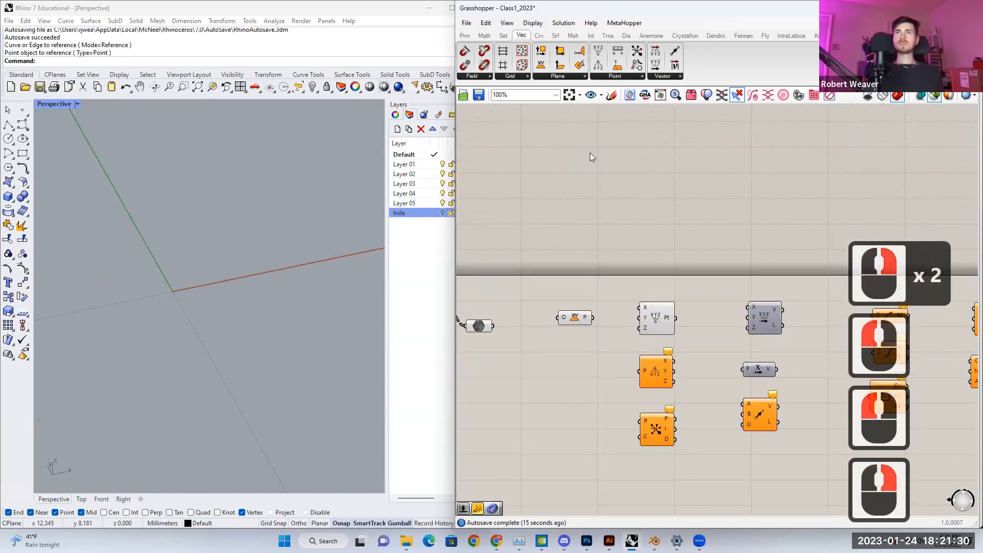
{"action": "left_click", "coordinate": [583, 76]}
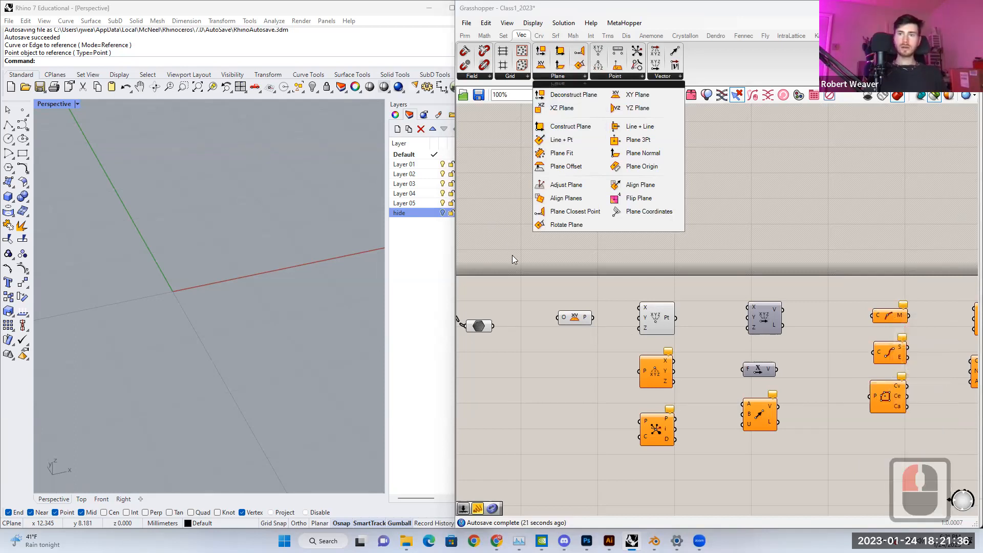
{"action": "left_click", "coordinate": [575, 318]}
{"action": "scroll", "coordinate": [573, 315], "scroll_direction": "up", "scroll_amount": 2}
{"action": "left_click_drag", "start_coordinate": [573, 316], "coordinate": [560, 306]}
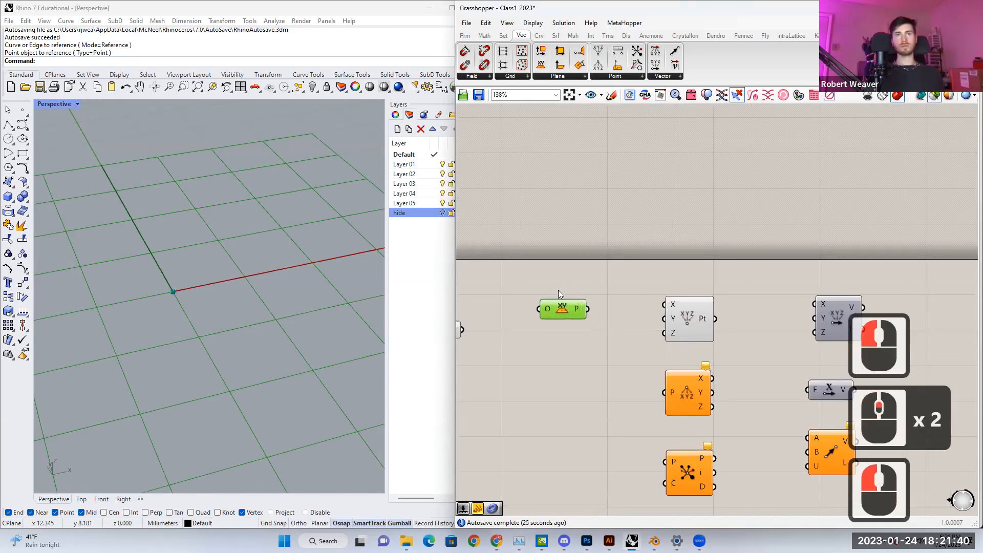
{"action": "left_click", "coordinate": [556, 77]}
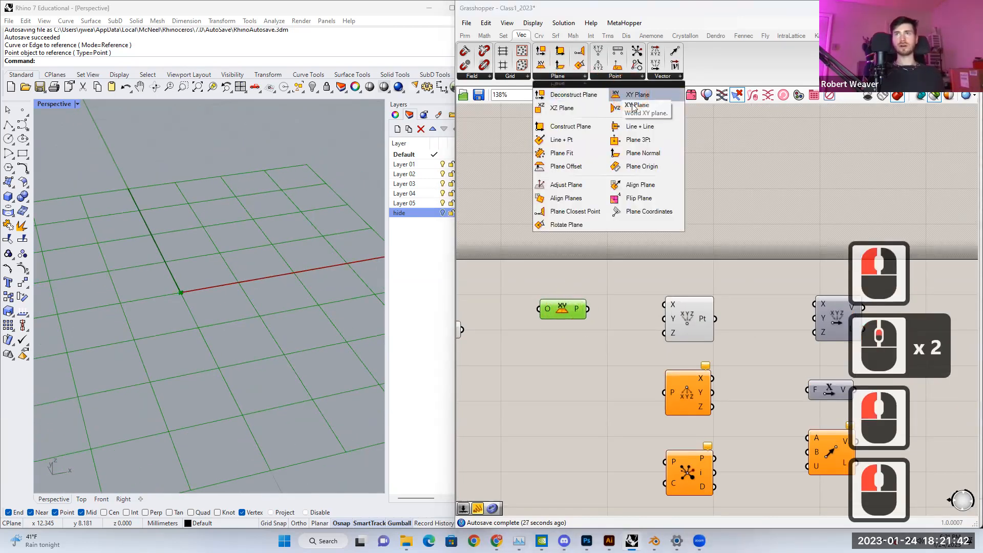
{"action": "left_click", "coordinate": [492, 215]}
{"action": "left_click", "coordinate": [562, 309]}
{"action": "right_click_drag", "start_coordinate": [143, 256], "coordinate": [106, 270]}
{"action": "right_click_drag", "start_coordinate": [110, 314], "coordinate": [258, 286]}
Step: Add a YZ Plane component directly below the XY Plane component
{"action": "double_click", "coordinate": [514, 357]}
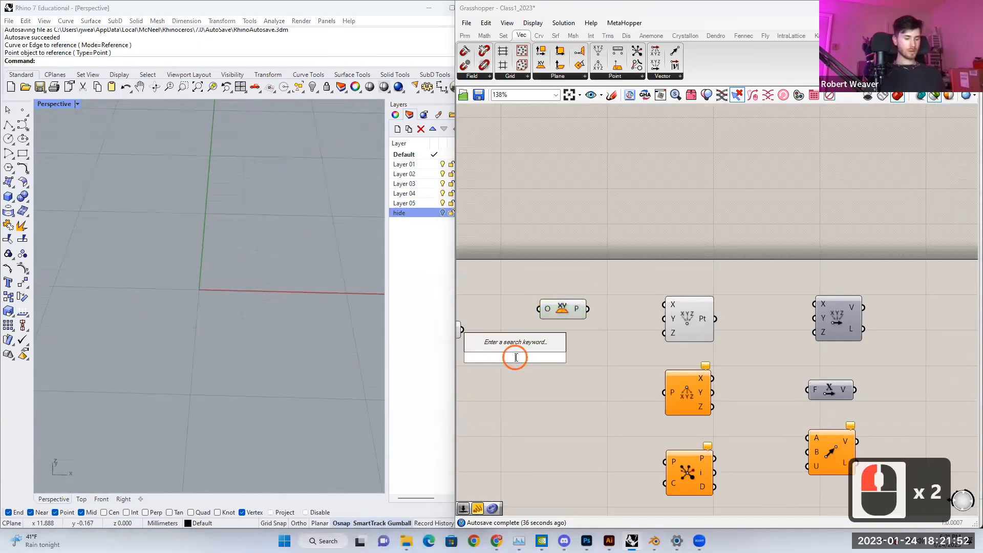
{"action": "type", "text": "yz"}
{"action": "left_click", "coordinate": [514, 345]}
{"action": "left_click", "coordinate": [563, 341]}
Step: Compare the YZ Plane and XY Plane orientations against the viewport axes by selecting the two components alternately
{"action": "right_click_drag", "start_coordinate": [202, 312], "coordinate": [205, 333]}
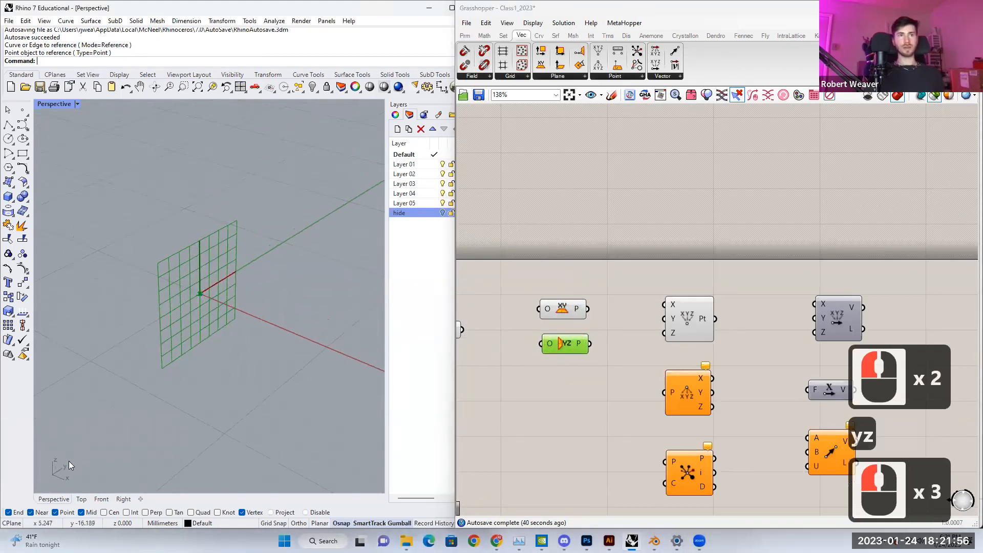
{"action": "left_click", "coordinate": [60, 462]}
{"action": "left_click", "coordinate": [60, 463]}
{"action": "left_click", "coordinate": [54, 459]}
{"action": "right_click_drag", "start_coordinate": [177, 371], "coordinate": [225, 337]}
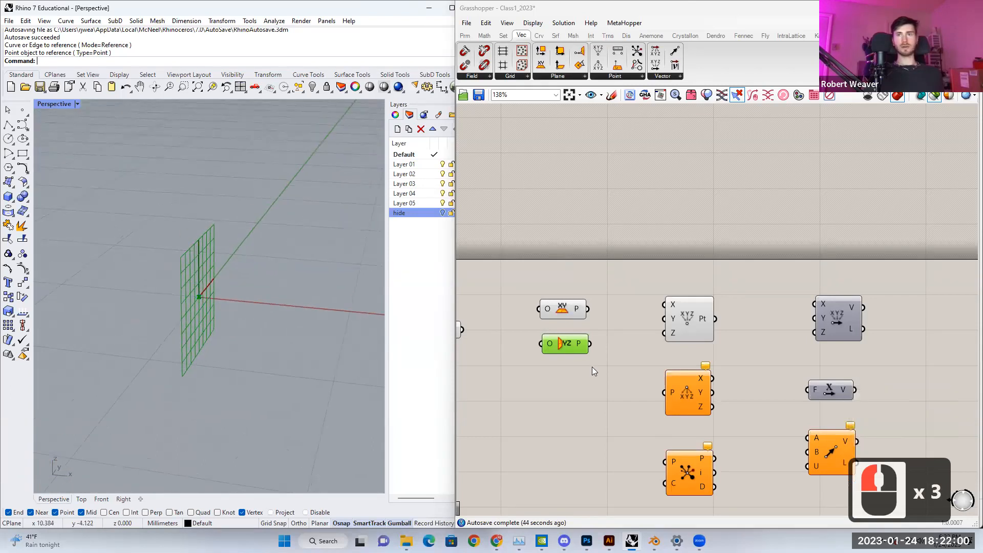
{"action": "left_click", "coordinate": [565, 311]}
{"action": "left_click", "coordinate": [566, 343]}
{"action": "left_click", "coordinate": [564, 310]}
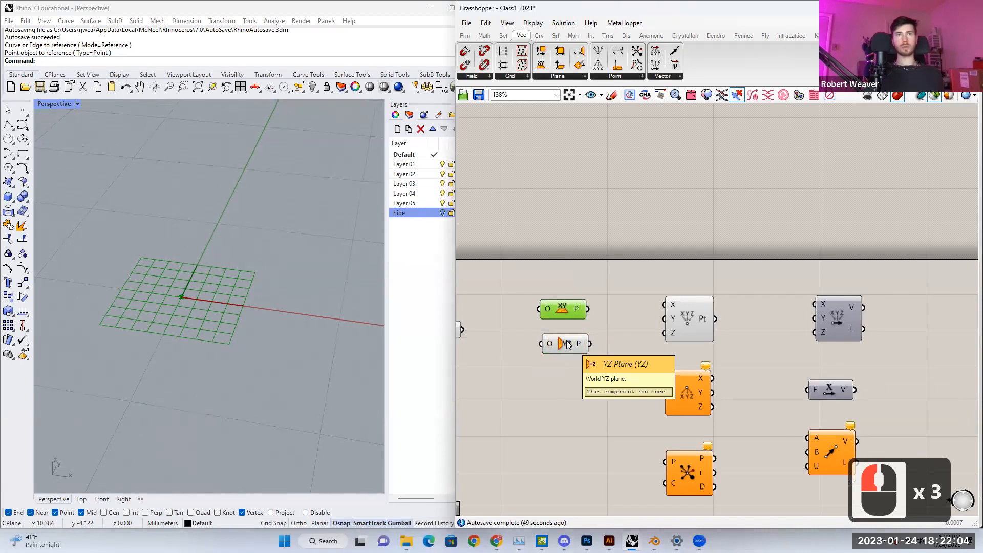
{"action": "left_click", "coordinate": [566, 343]}
{"action": "left_click", "coordinate": [563, 310]}
{"action": "left_click", "coordinate": [566, 343]}
Step: Look through the Vector category's Point components and select Construct Point to examine its point in the viewport
{"action": "right_click_drag", "start_coordinate": [569, 344], "coordinate": [506, 336]}
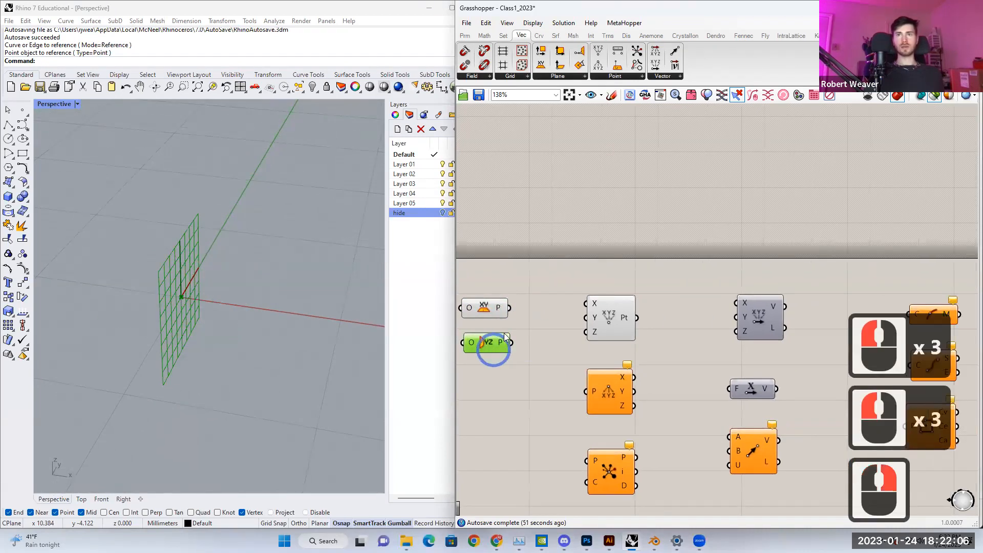
{"action": "left_click", "coordinate": [622, 74]}
{"action": "left_click", "coordinate": [543, 149]}
{"action": "right_click_drag", "start_coordinate": [558, 256], "coordinate": [559, 204]}
{"action": "left_click", "coordinate": [608, 269]}
{"action": "left_click", "coordinate": [621, 74]}
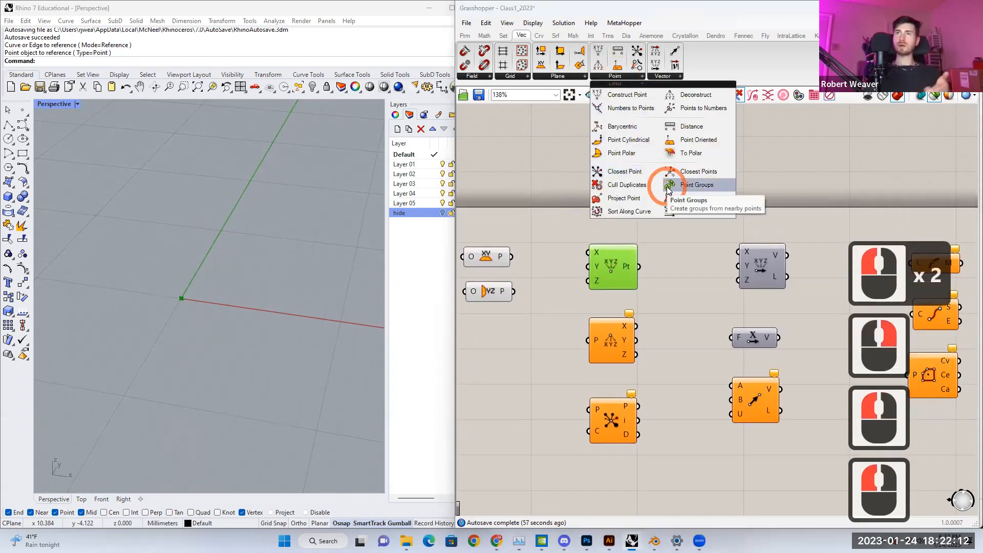
{"action": "left_click", "coordinate": [611, 271]}
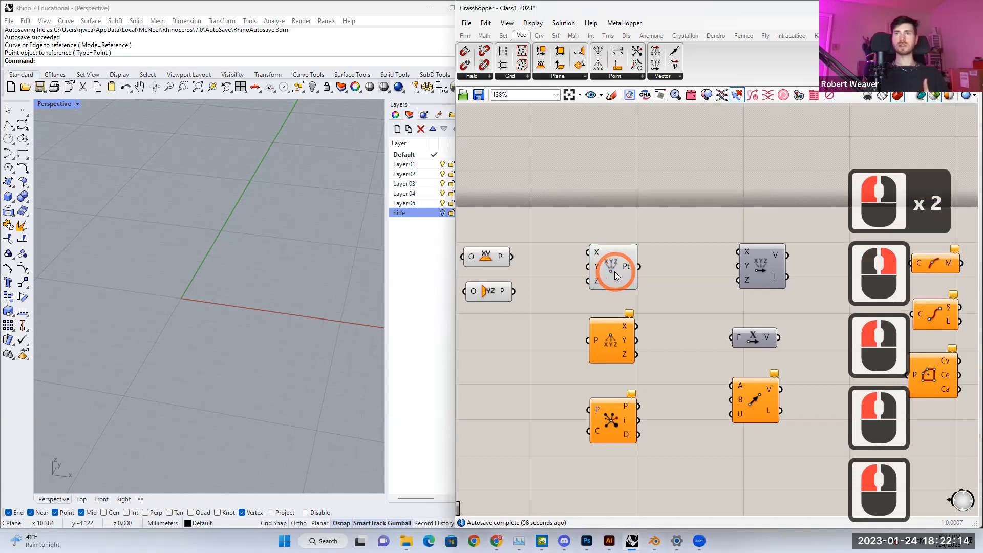
{"action": "left_click", "coordinate": [615, 272]}
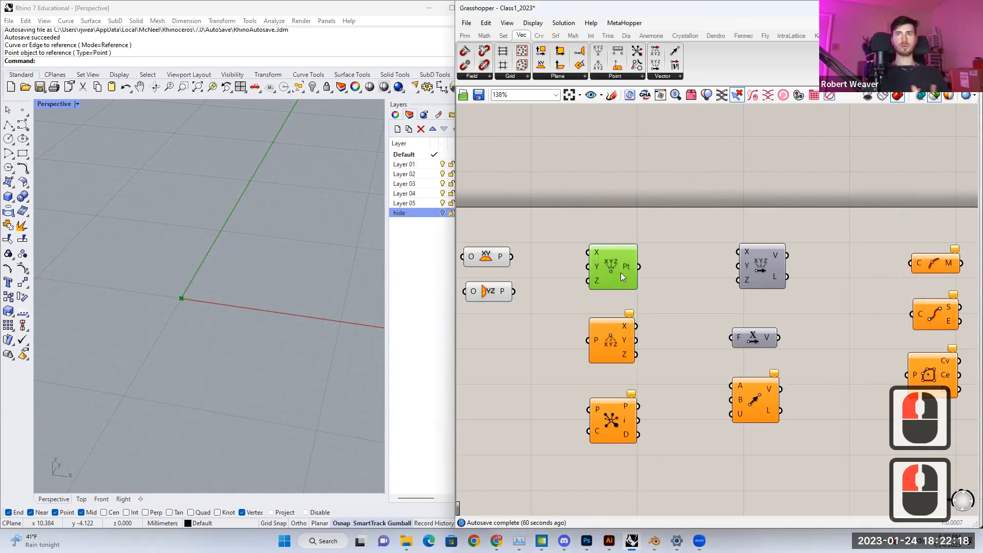
Step: Connect Construct Point's output to the point inputs of both the Deconstruct and Closest Point components
{"action": "left_click_drag", "start_coordinate": [639, 266], "coordinate": [588, 340]}
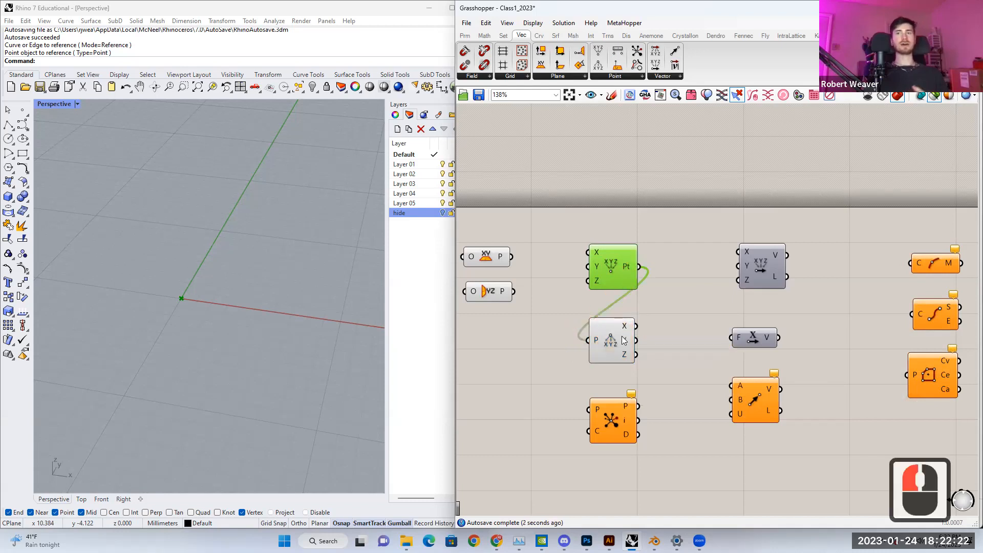
{"action": "right_click_drag", "start_coordinate": [566, 403], "coordinate": [526, 292]}
{"action": "left_click_drag", "start_coordinate": [526, 292], "coordinate": [620, 400]}
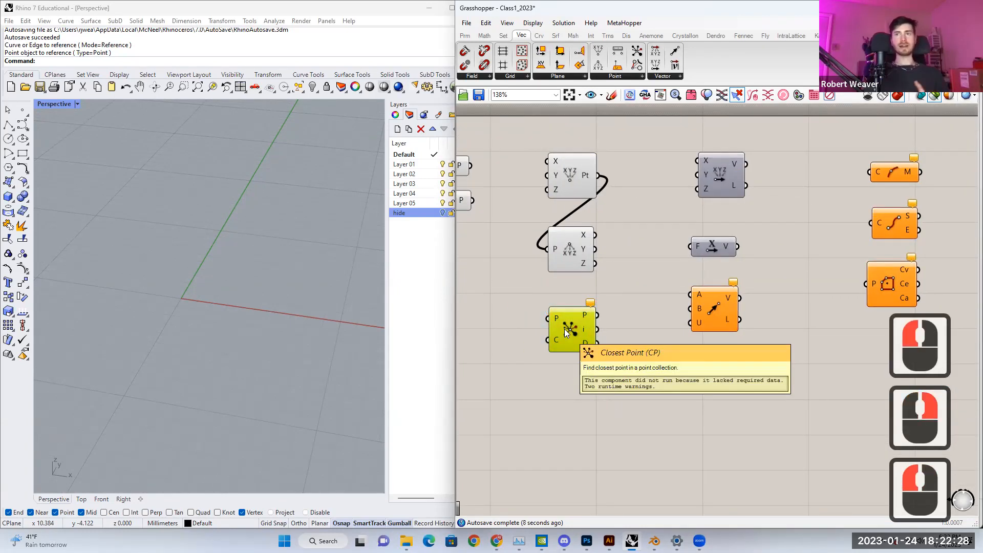
{"action": "right_click_drag", "start_coordinate": [554, 297], "coordinate": [700, 297]}
{"action": "left_click_drag", "start_coordinate": [681, 180], "coordinate": [627, 322]}
Step: Connect the Populate 3D points to the C (point collection) input of Closest Point
{"action": "scroll", "coordinate": [650, 338], "scroll_direction": "down", "scroll_amount": 4}
{"action": "right_click_drag", "start_coordinate": [524, 356], "coordinate": [582, 336]}
{"action": "scroll", "coordinate": [616, 337], "scroll_direction": "up", "scroll_amount": 1}
{"action": "left_click", "coordinate": [546, 341]}
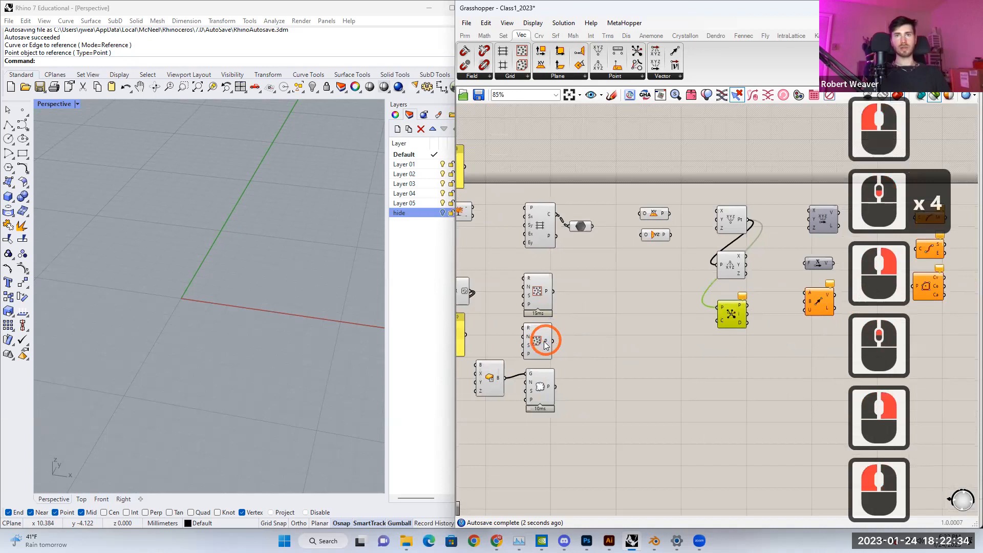
{"action": "left_click", "coordinate": [552, 343]}
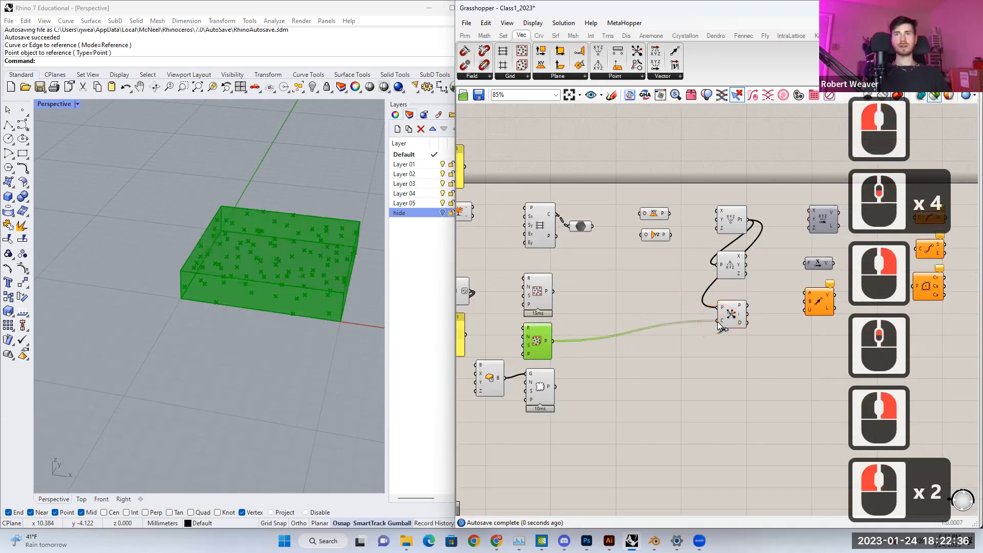
Step: Select Closest Point together with Construct Point to examine the found point beside the constructed one in the viewport
{"action": "scroll", "coordinate": [732, 310], "scroll_direction": "up", "scroll_amount": 4}
{"action": "right_click_drag", "start_coordinate": [725, 300], "coordinate": [618, 338]}
{"action": "left_click", "coordinate": [668, 320]}
{"action": "scroll", "coordinate": [618, 338], "scroll_direction": "up", "scroll_amount": 3}
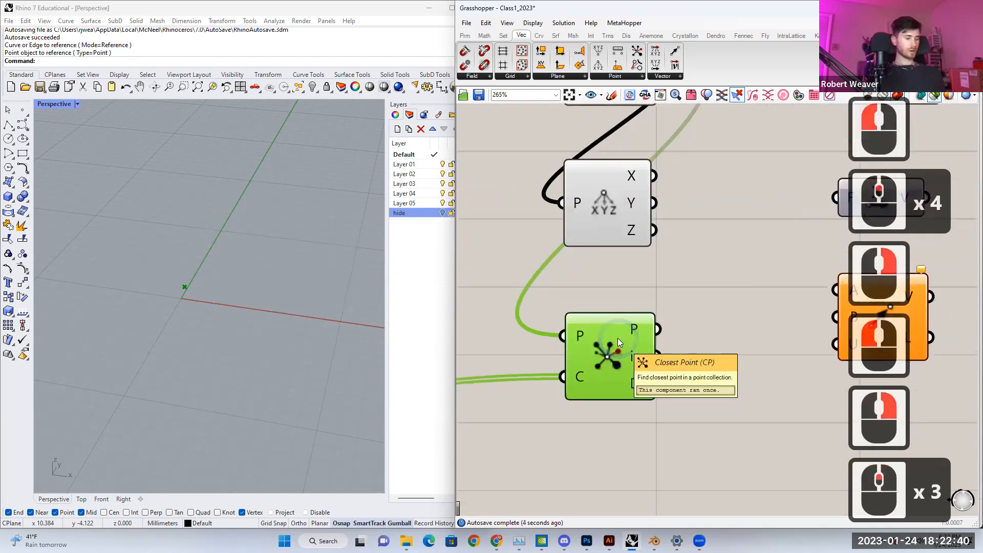
{"action": "scroll", "coordinate": [618, 338], "scroll_direction": "down", "scroll_amount": 2}
{"action": "left_click", "coordinate": [616, 175], "text": "shift"}
{"action": "right_click_drag", "start_coordinate": [183, 298], "coordinate": [206, 260]}
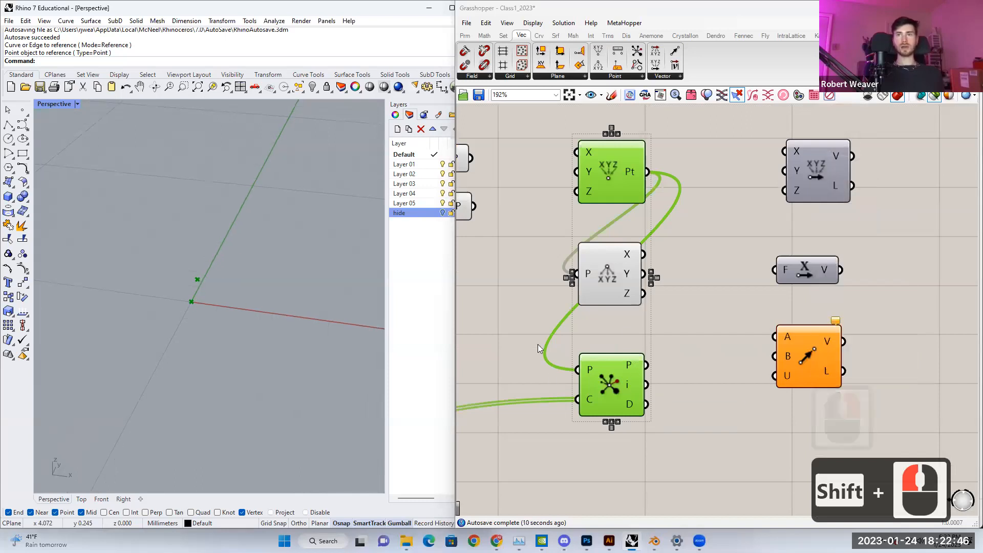
Step: Look through the Vector components and line up the Vector XYZ, Unit X and Vector 2Pt components in one column
{"action": "left_click", "coordinate": [682, 391]}
{"action": "scroll", "coordinate": [630, 398], "scroll_direction": "down", "scroll_amount": 2}
{"action": "right_click_drag", "start_coordinate": [729, 354], "coordinate": [558, 333]}
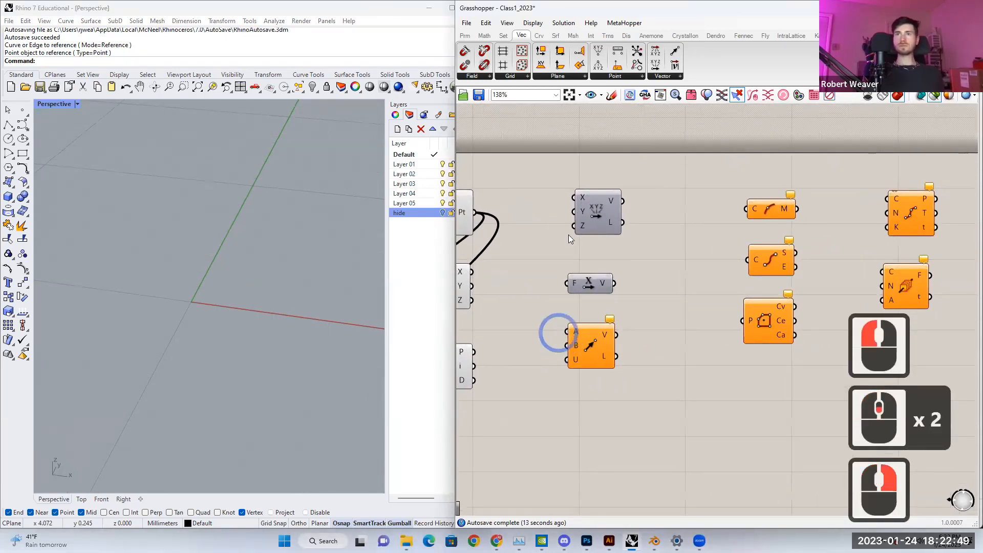
{"action": "left_click", "coordinate": [662, 76]}
{"action": "left_click_drag", "start_coordinate": [665, 139], "coordinate": [601, 285]}
{"action": "left_click_drag", "start_coordinate": [589, 342], "coordinate": [603, 336]}
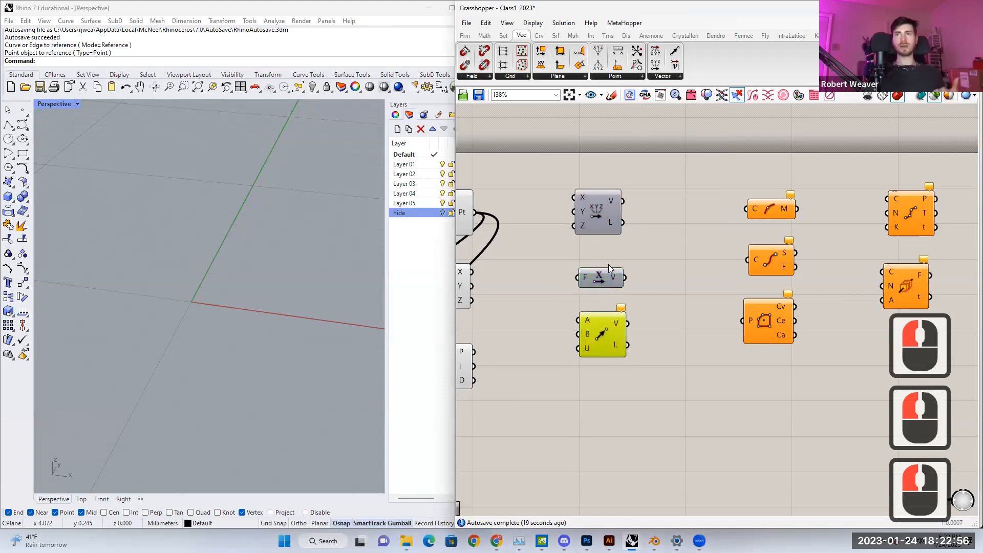
{"action": "left_click_drag", "start_coordinate": [602, 222], "coordinate": [606, 221]}
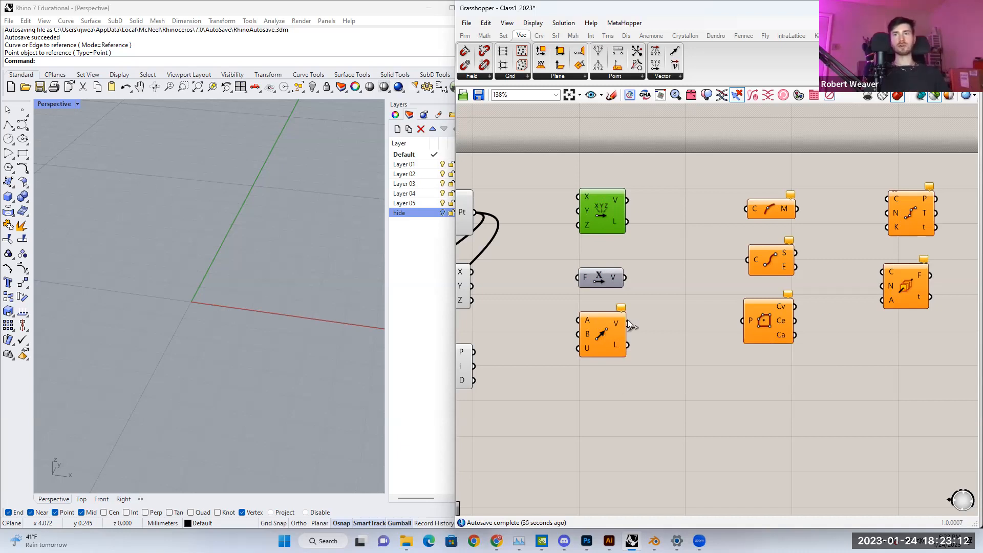
Step: Switch to the Curve category, look through its Analysis components and examine the placed Curve Middle component
{"action": "right_click_drag", "start_coordinate": [697, 295], "coordinate": [529, 329]}
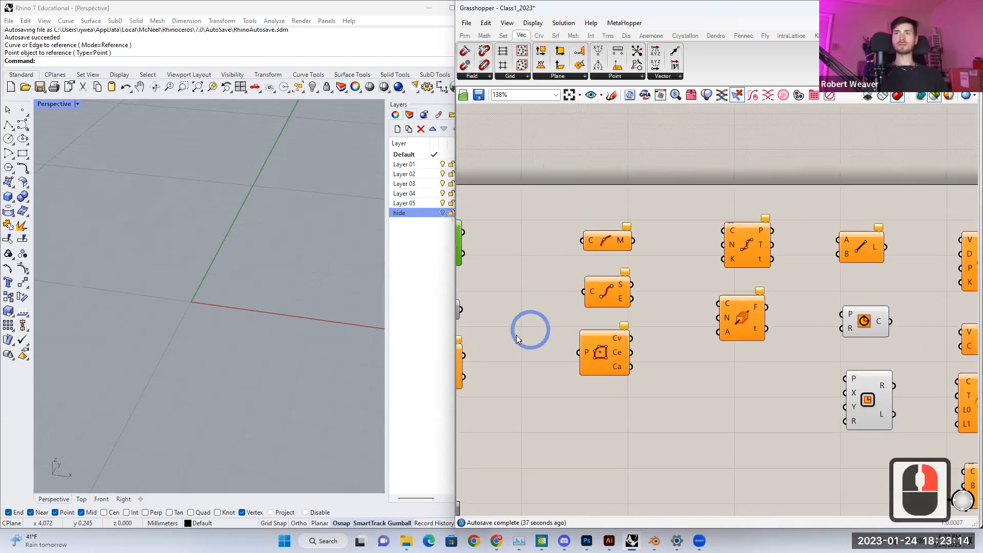
{"action": "left_click", "coordinate": [538, 37]}
{"action": "right_click_drag", "start_coordinate": [669, 211], "coordinate": [611, 191]}
{"action": "scroll", "coordinate": [612, 190], "scroll_direction": "up", "scroll_amount": 2}
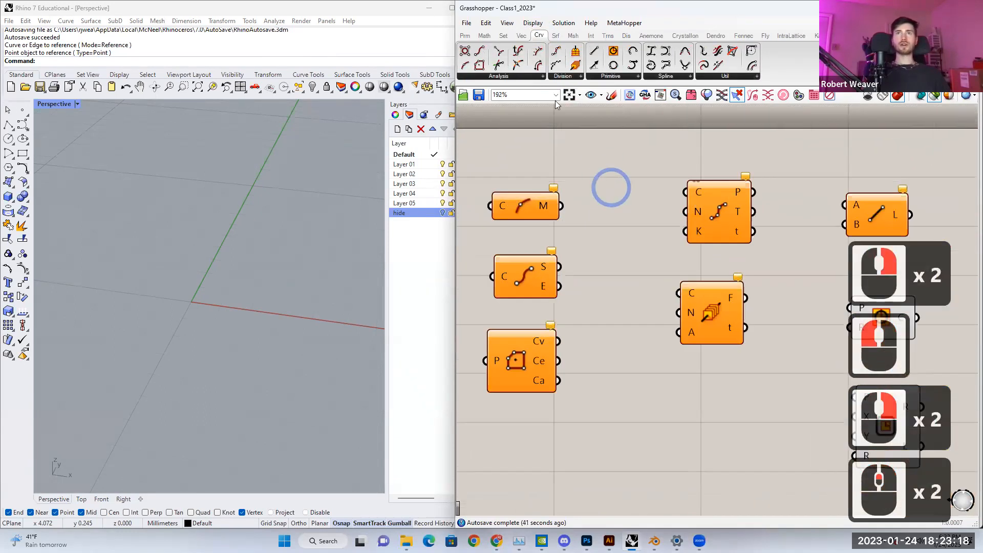
{"action": "left_click", "coordinate": [501, 77]}
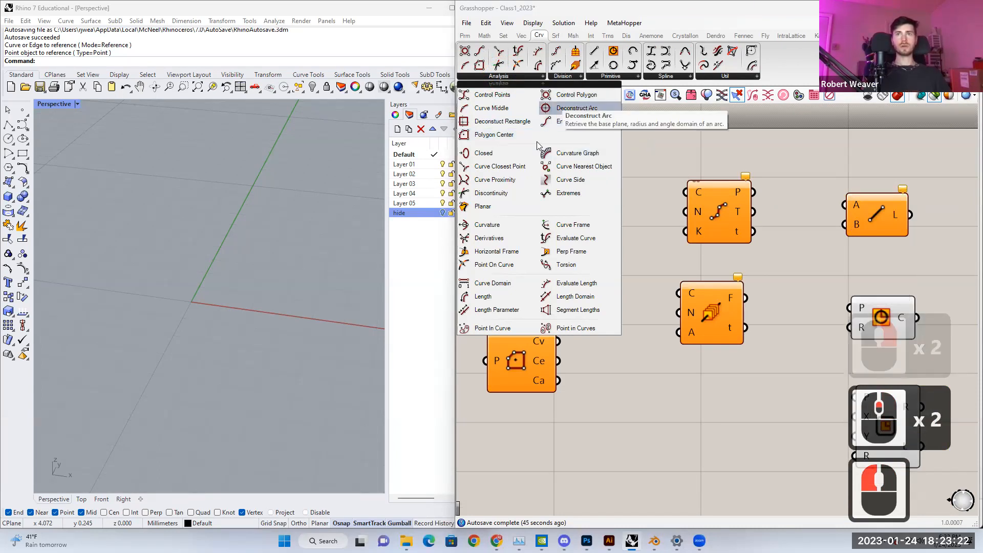
{"action": "left_click_drag", "start_coordinate": [492, 107], "coordinate": [523, 201]}
{"action": "right_click_drag", "start_coordinate": [527, 213], "coordinate": [553, 202]}
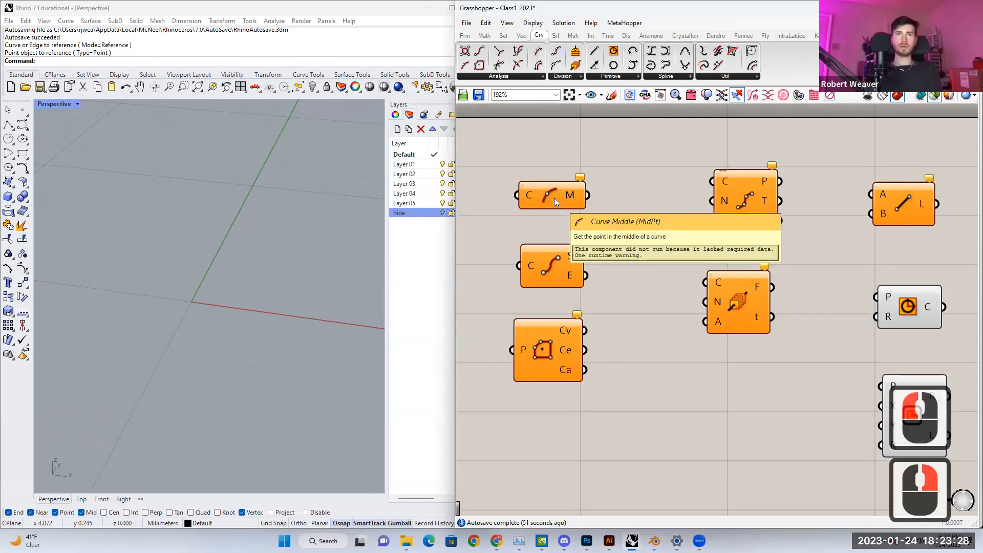
Step: Add a Curve parameter above the Curve Middle component
{"action": "right_click_drag", "start_coordinate": [554, 198], "coordinate": [583, 224]}
{"action": "double_click", "coordinate": [530, 148]}
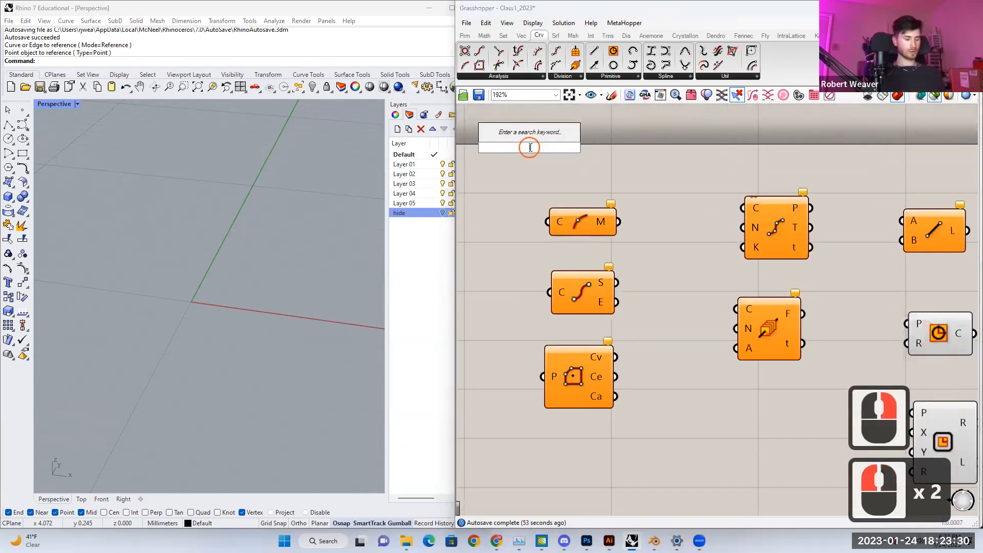
{"action": "type", "text": "curve"}
{"action": "key", "text": "Return"}
Step: Turn on the "hide" layer and reference the lower wavy curve as the single curve of the new Curve parameter
{"action": "double_click", "coordinate": [444, 212]}
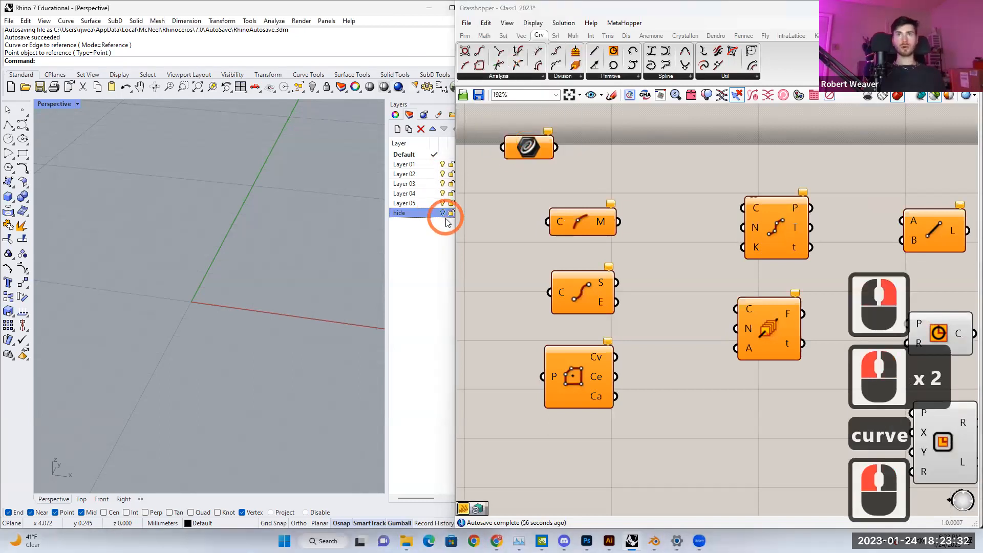
{"action": "right_click", "coordinate": [524, 154]}
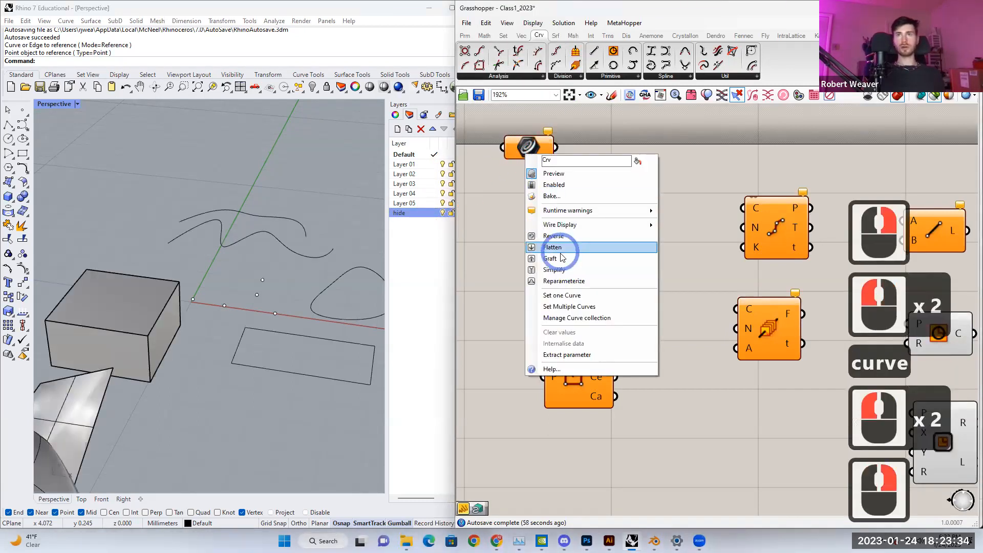
{"action": "left_click", "coordinate": [573, 292]}
{"action": "left_click", "coordinate": [301, 249]}
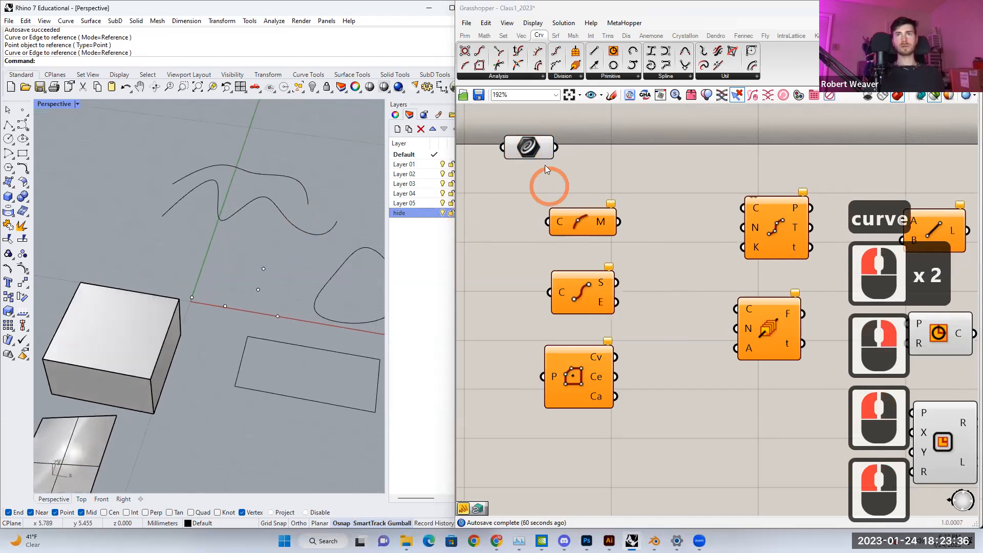
Step: Connect the Curve parameter to Curve Middle and select both to examine the midpoint on the wavy curve
{"action": "left_click", "coordinate": [537, 149]}
{"action": "left_click_drag", "start_coordinate": [557, 148], "coordinate": [547, 222]}
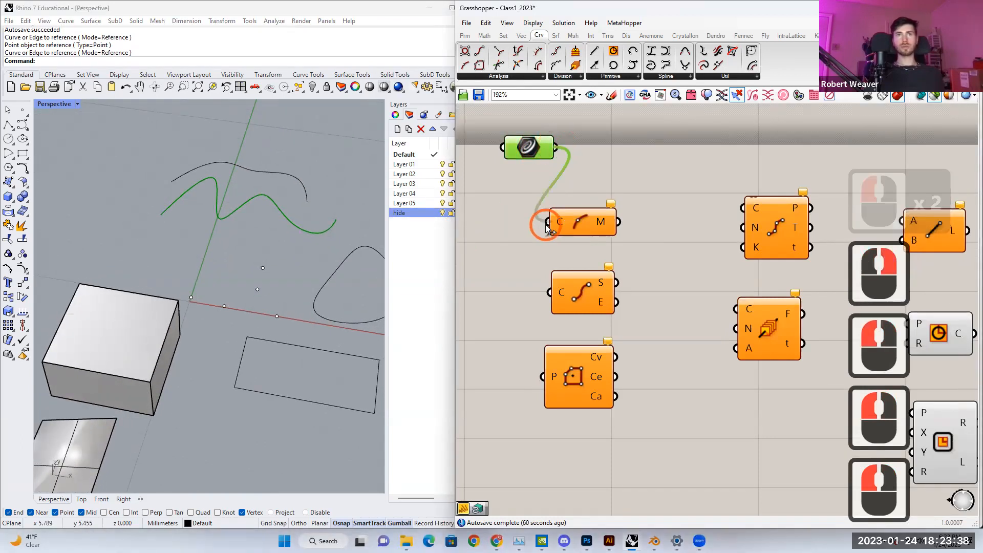
{"action": "left_click", "coordinate": [589, 226], "text": "shift"}
{"action": "scroll", "coordinate": [234, 227], "scroll_direction": "up", "scroll_amount": 3}
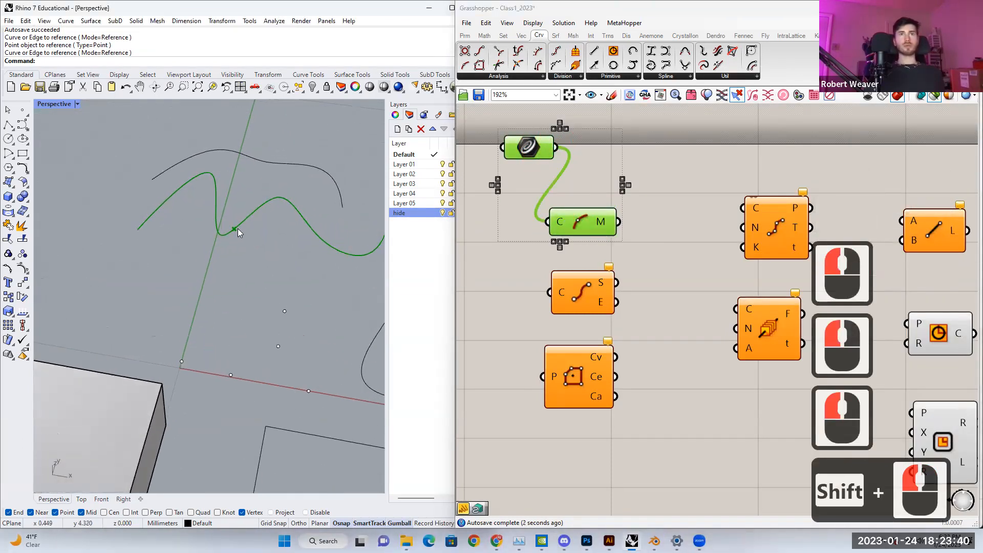
{"action": "scroll", "coordinate": [233, 230], "scroll_direction": "down", "scroll_amount": 2}
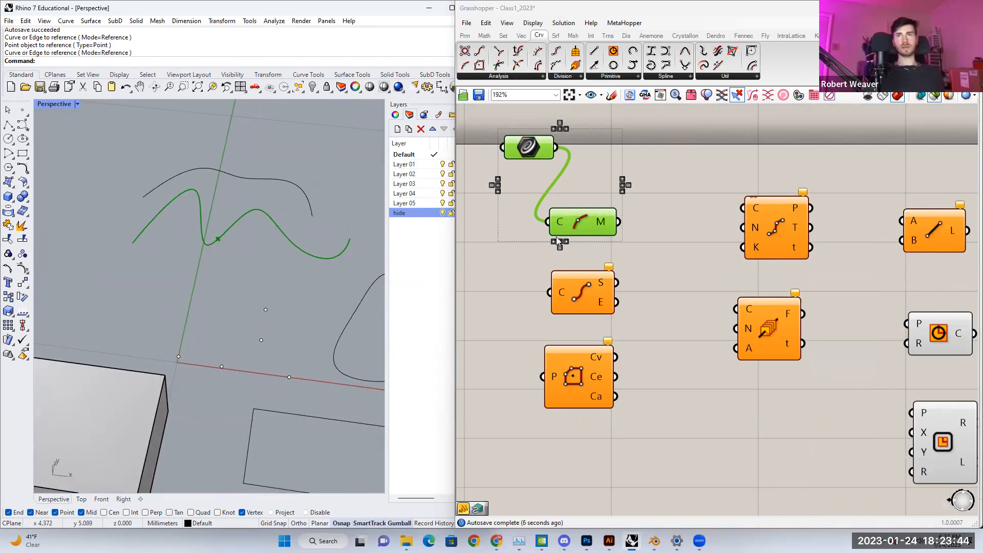
Step: Connect the same Curve parameter to End Points and select both to examine the curve's start and end points
{"action": "double_click", "coordinate": [569, 293]}
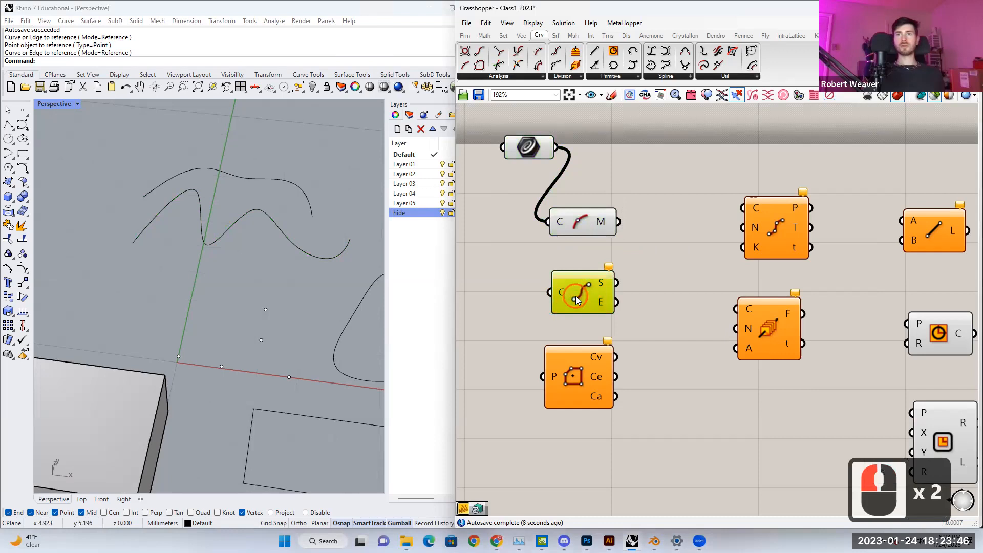
{"action": "left_click_drag", "start_coordinate": [559, 154], "coordinate": [550, 293]}
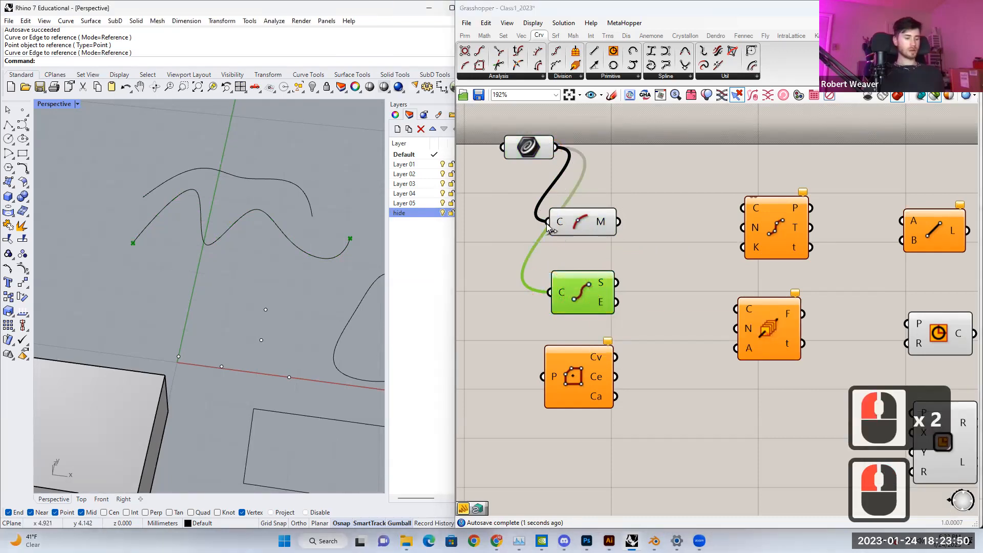
{"action": "left_click", "coordinate": [530, 148], "text": "shift"}
{"action": "left_click", "coordinate": [132, 244]}
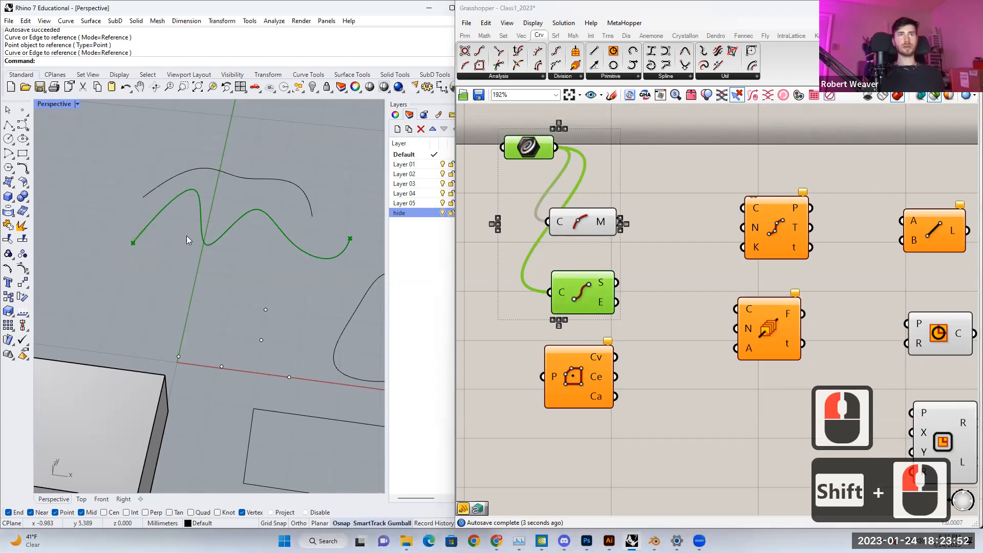
{"action": "left_click", "coordinate": [583, 322]}
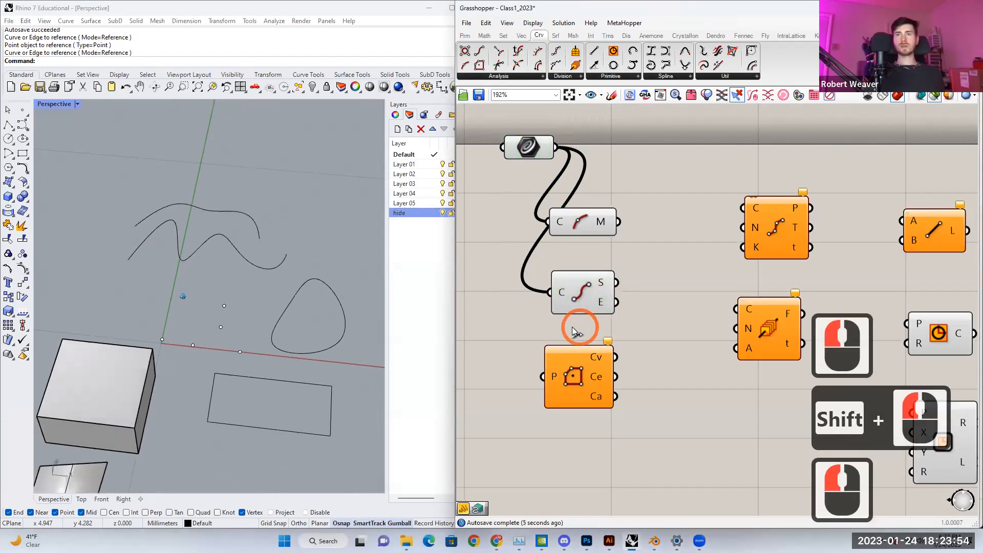
Step: Add a second Curve parameter and place it beside the Polygon Center component
{"action": "double_click", "coordinate": [483, 323]}
{"action": "type", "text": "curvwe"}
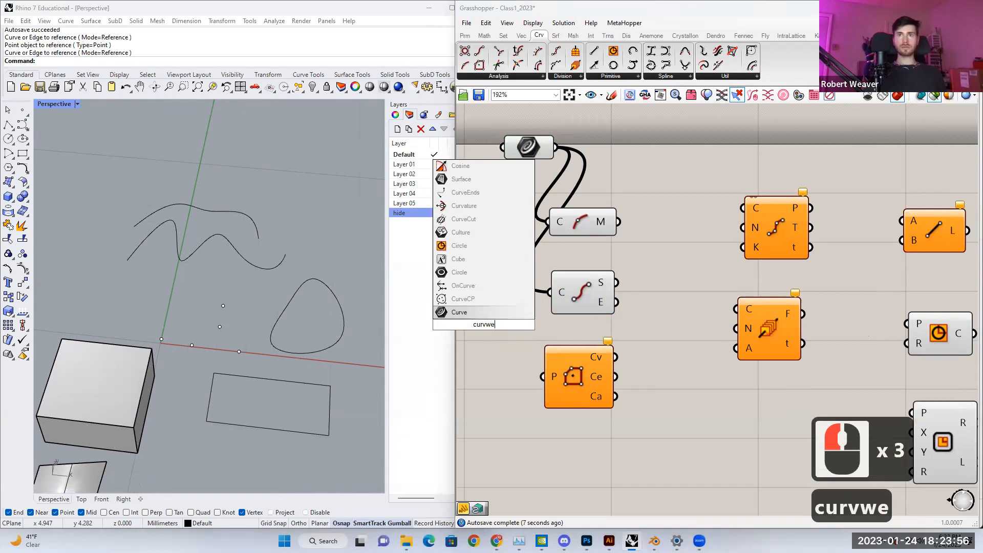
{"action": "left_click", "coordinate": [484, 325]}
{"action": "left_click_drag", "start_coordinate": [486, 325], "coordinate": [489, 355]}
Step: Reference the closed rounded curve in the Curve parameter beside Polygon Center
{"action": "right_click", "coordinate": [489, 355]}
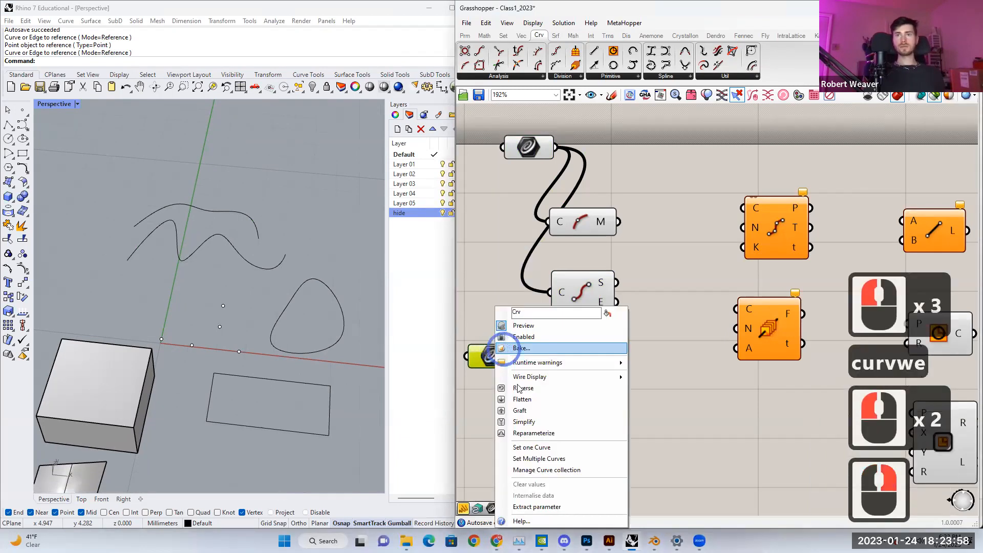
{"action": "left_click", "coordinate": [532, 448]}
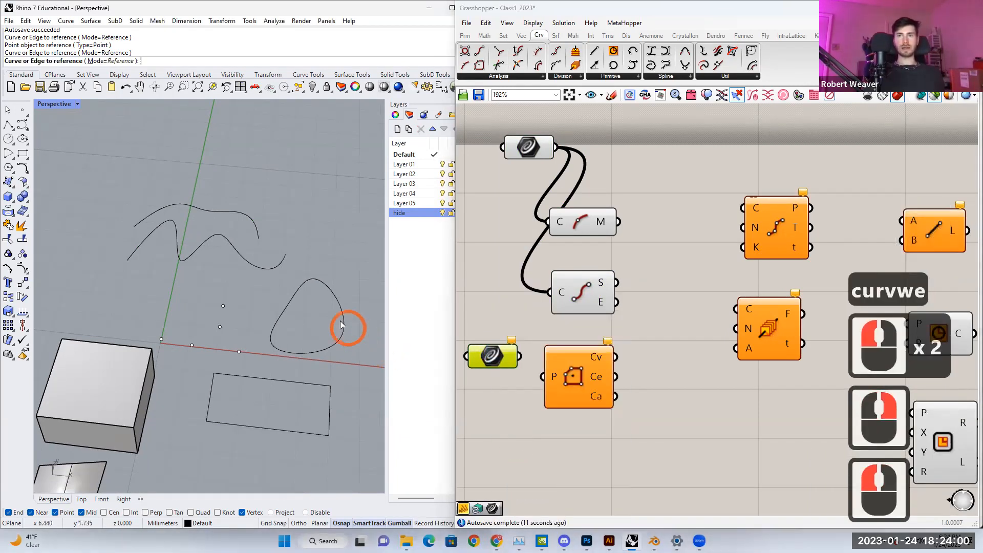
{"action": "left_click", "coordinate": [339, 340]}
{"action": "right_click_drag", "start_coordinate": [517, 363], "coordinate": [560, 334]}
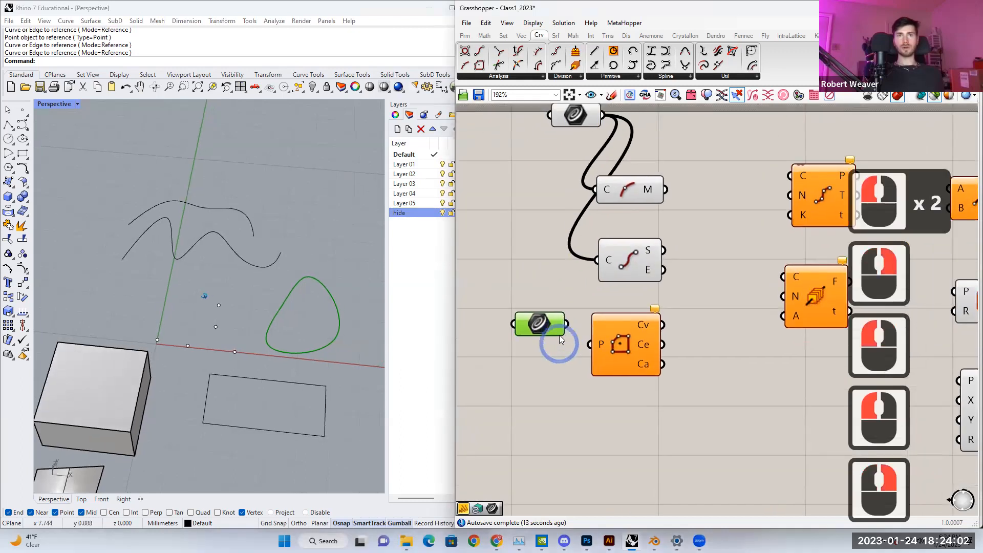
{"action": "left_click", "coordinate": [539, 349]}
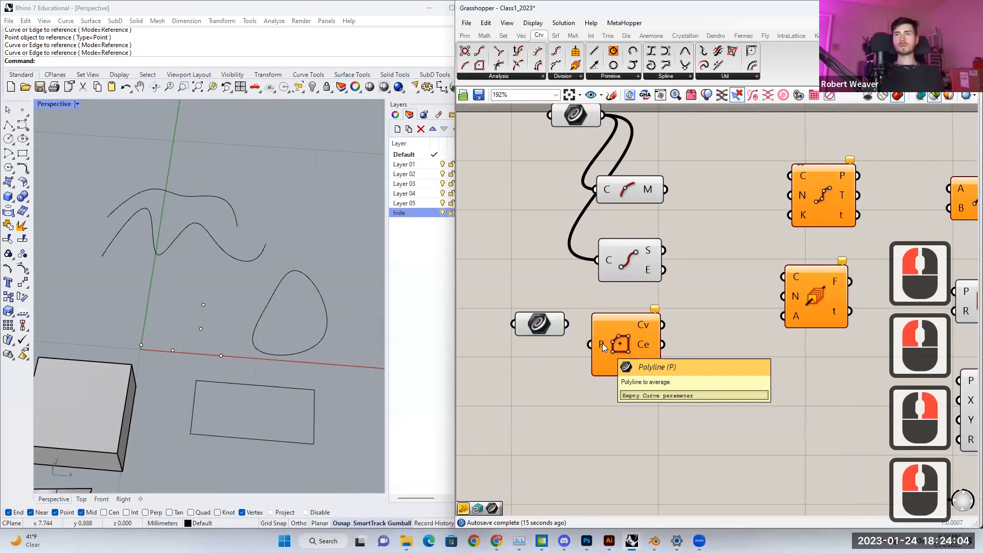
Step: Draw a closed five-sided polyline in Rhino beside the closed rounded curve
{"action": "left_click", "coordinate": [5, 127]}
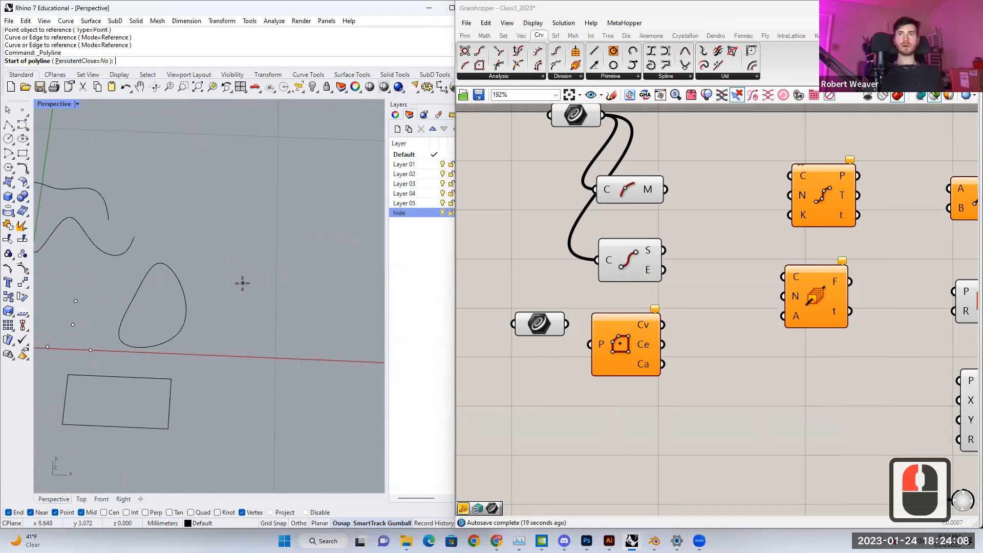
{"action": "key", "text": "Escape"}
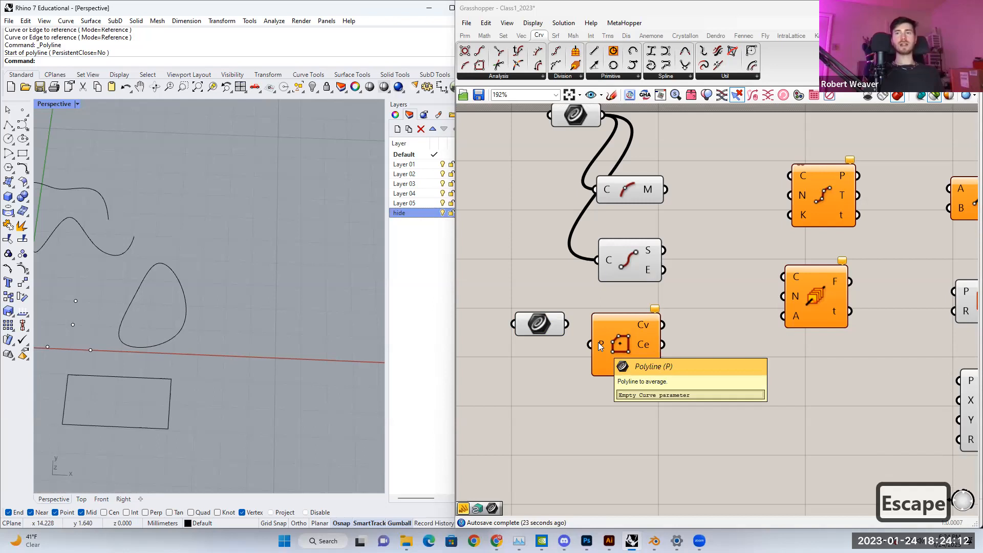
{"action": "left_click", "coordinate": [8, 125]}
{"action": "left_click", "coordinate": [248, 287]}
{"action": "left_click", "coordinate": [242, 271]}
{"action": "left_click", "coordinate": [275, 308]}
{"action": "left_click", "coordinate": [251, 354]}
{"action": "left_click", "coordinate": [211, 332]}
{"action": "left_click", "coordinate": [241, 275]}
{"action": "left_click", "coordinate": [243, 277]}
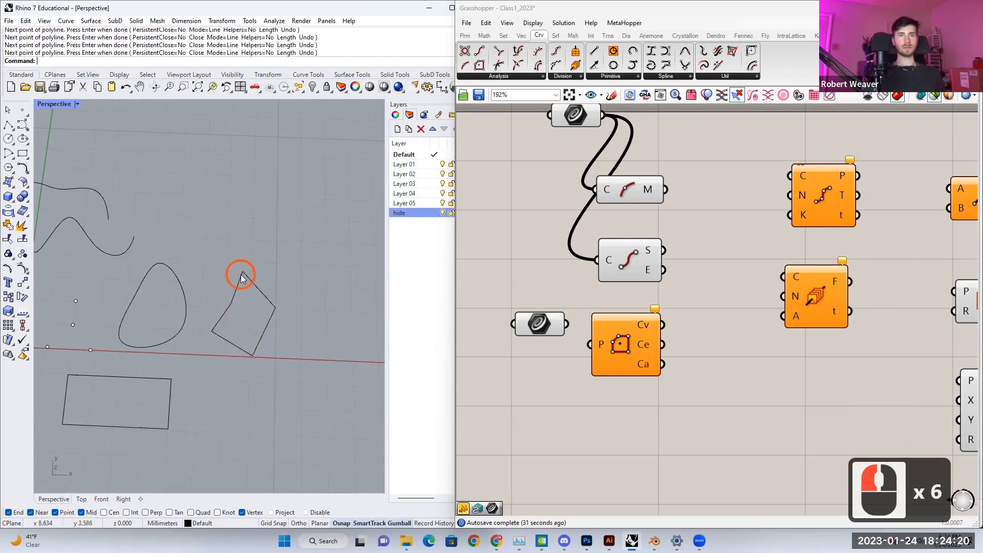
Step: Reference the five-sided polyline in the Curve parameter beside Polygon Center and deselect it in Rhino
{"action": "left_click", "coordinate": [237, 290]}
{"action": "right_click", "coordinate": [535, 323]}
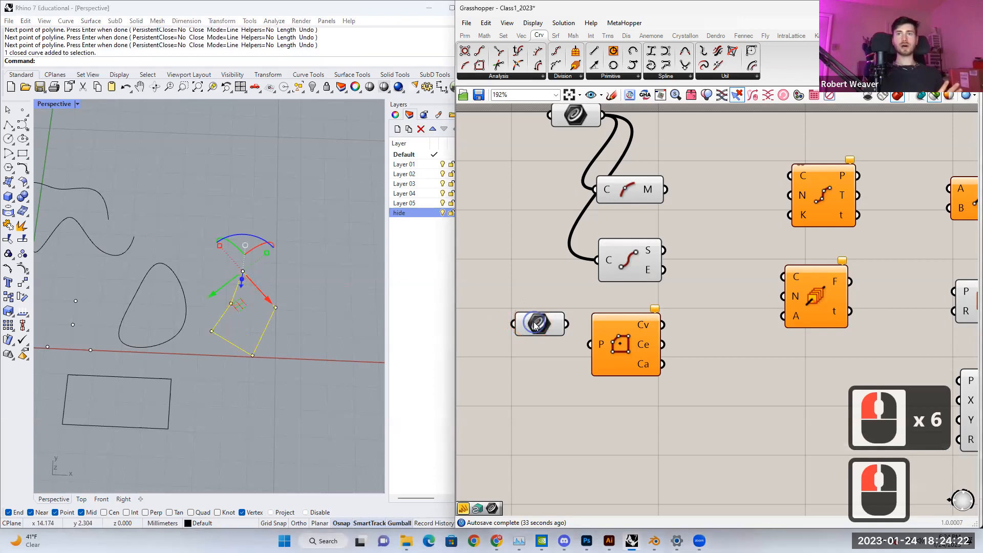
{"action": "left_click", "coordinate": [563, 449]}
{"action": "left_click", "coordinate": [539, 332]}
{"action": "double_click", "coordinate": [327, 295]}
Step: Connect the polyline's Curve parameter to Polygon Center and examine the vertex, edge and area centers in the viewport
{"action": "left_click_drag", "start_coordinate": [567, 325], "coordinate": [594, 343]}
{"action": "left_click", "coordinate": [632, 347]}
{"action": "scroll", "coordinate": [255, 338], "scroll_direction": "up", "scroll_amount": 5}
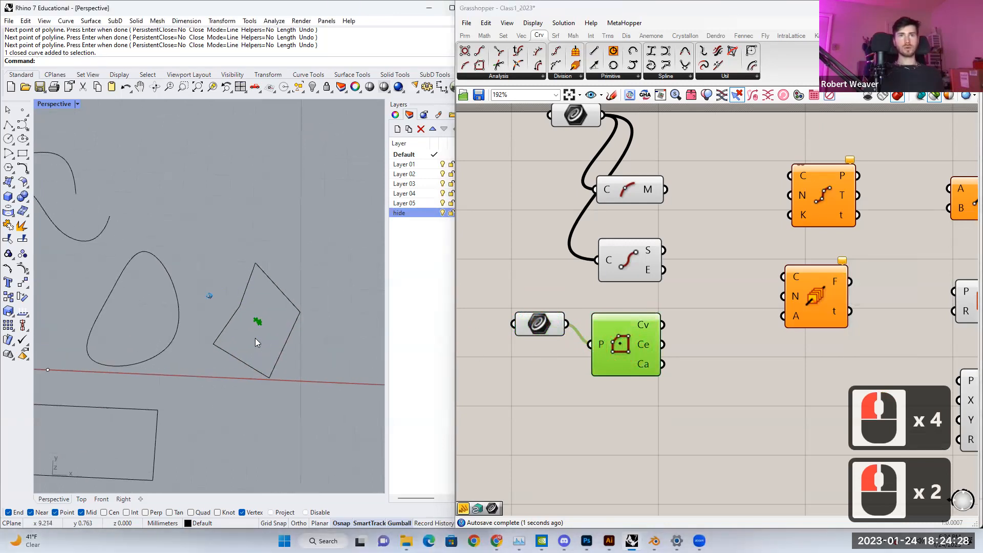
{"action": "mouse_move", "coordinate": [645, 329]}
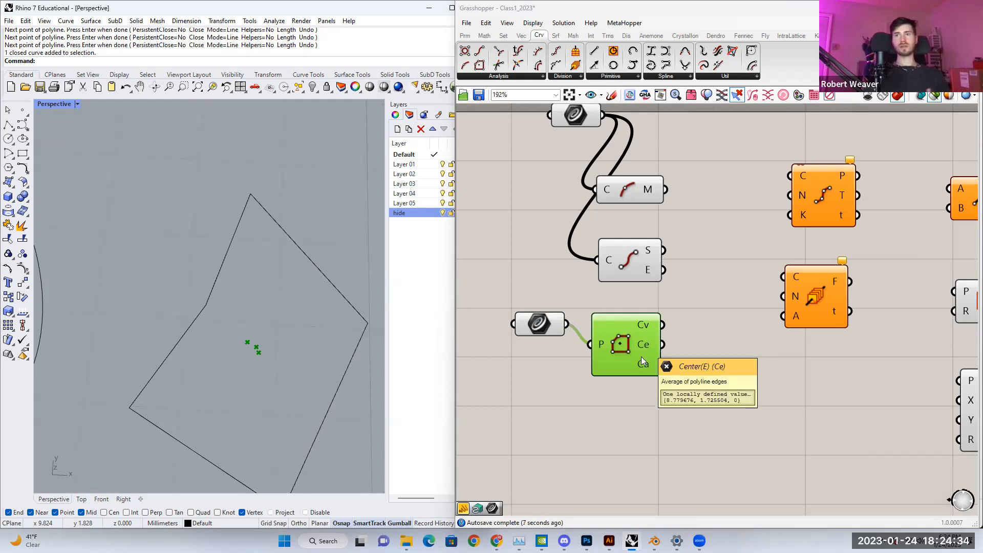
{"action": "mouse_move", "coordinate": [642, 369]}
{"action": "right_click_drag", "start_coordinate": [265, 374], "coordinate": [268, 357]}
{"action": "scroll", "coordinate": [269, 357], "scroll_direction": "down", "scroll_amount": 2}
Step: Select the polyline and wavy-curve parameters in turn to compare the geometry each one references
{"action": "left_click", "coordinate": [542, 324]}
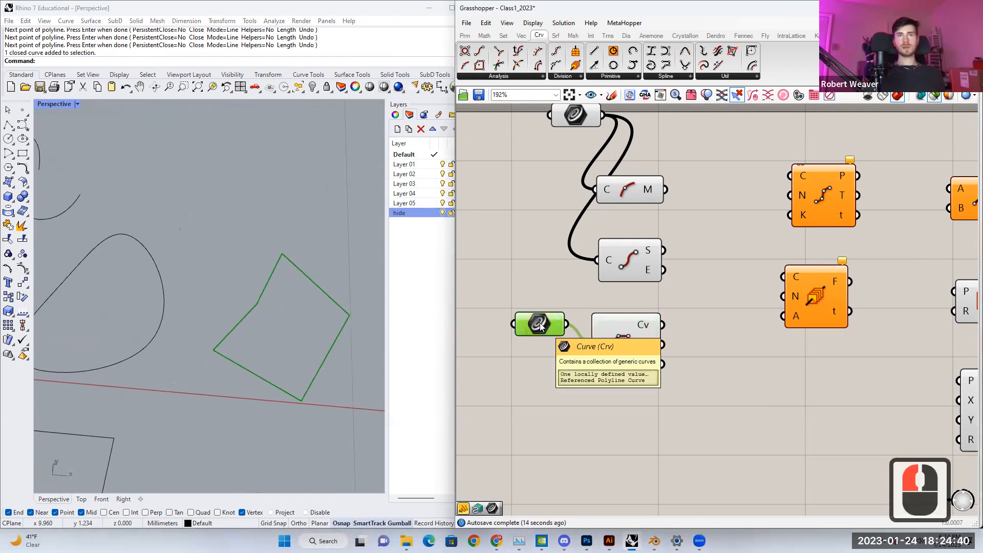
{"action": "left_click", "coordinate": [574, 117]}
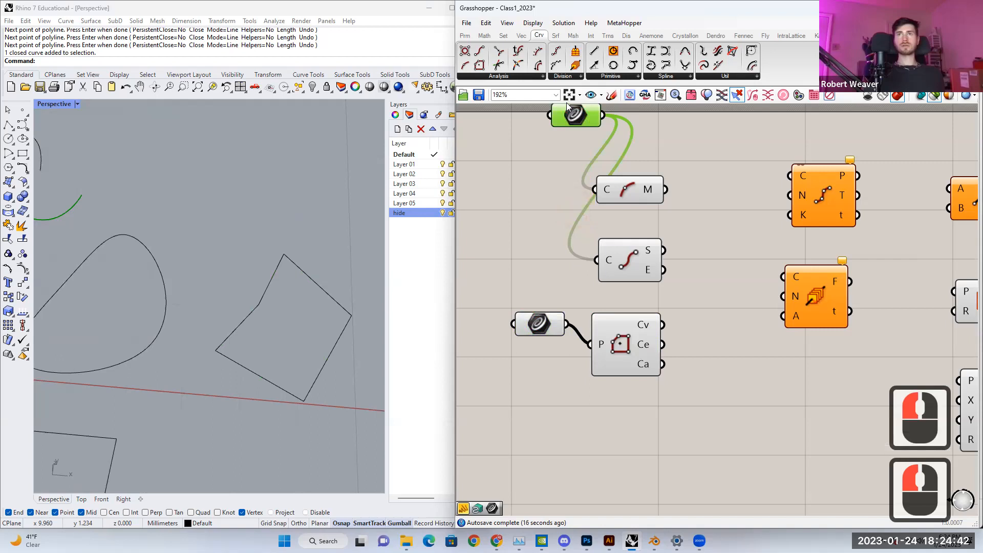
{"action": "left_click", "coordinate": [534, 321]}
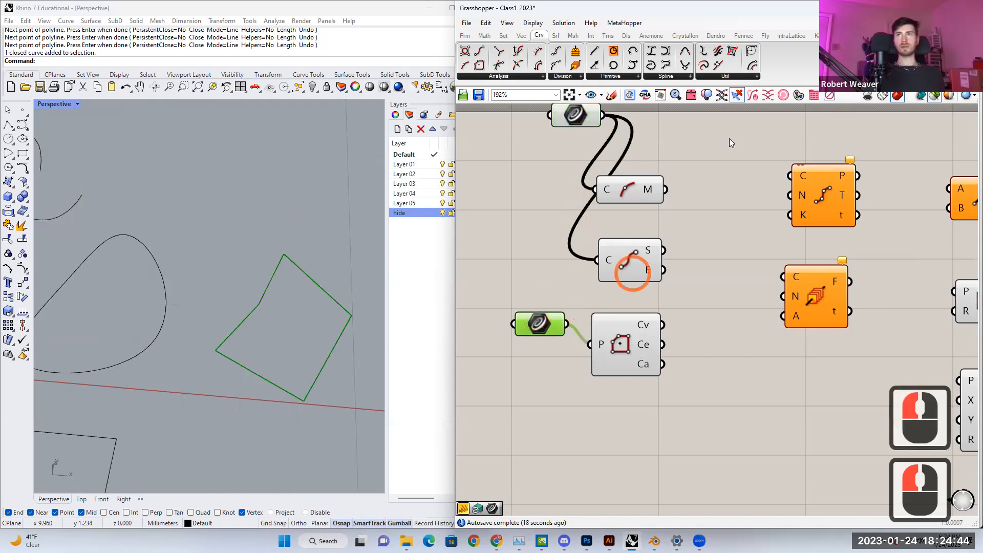
Step: Move on to the Divide Curve component and look through the Curve category's Division components
{"action": "scroll", "coordinate": [653, 290], "scroll_direction": "down", "scroll_amount": 1}
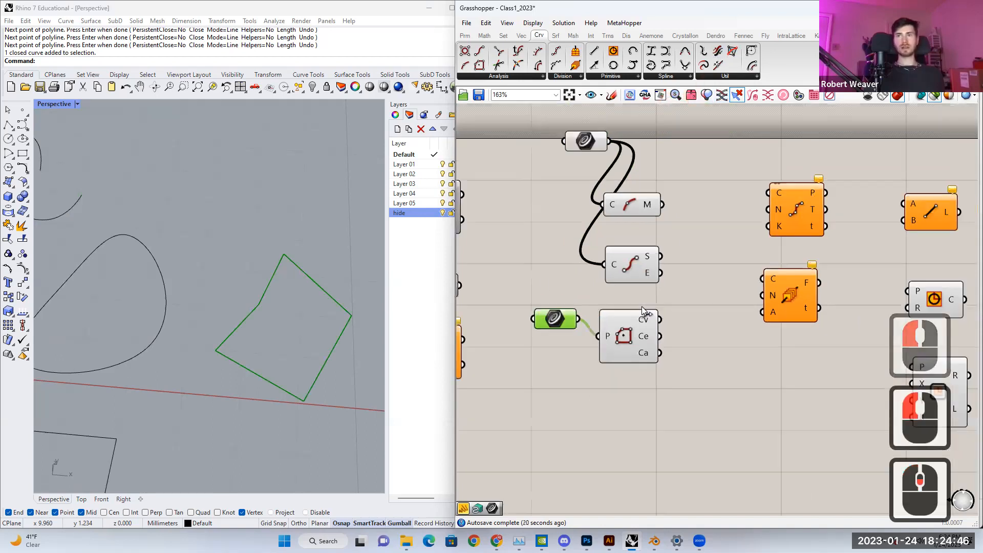
{"action": "left_click", "coordinate": [627, 329]}
{"action": "right_click_drag", "start_coordinate": [683, 318], "coordinate": [490, 340]}
{"action": "left_click", "coordinate": [551, 329]}
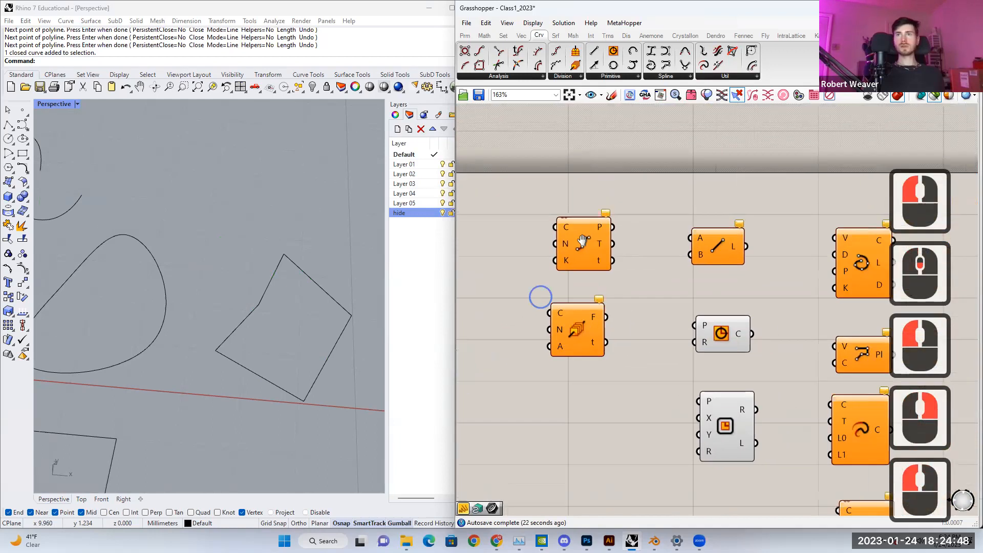
{"action": "left_click", "coordinate": [587, 243]}
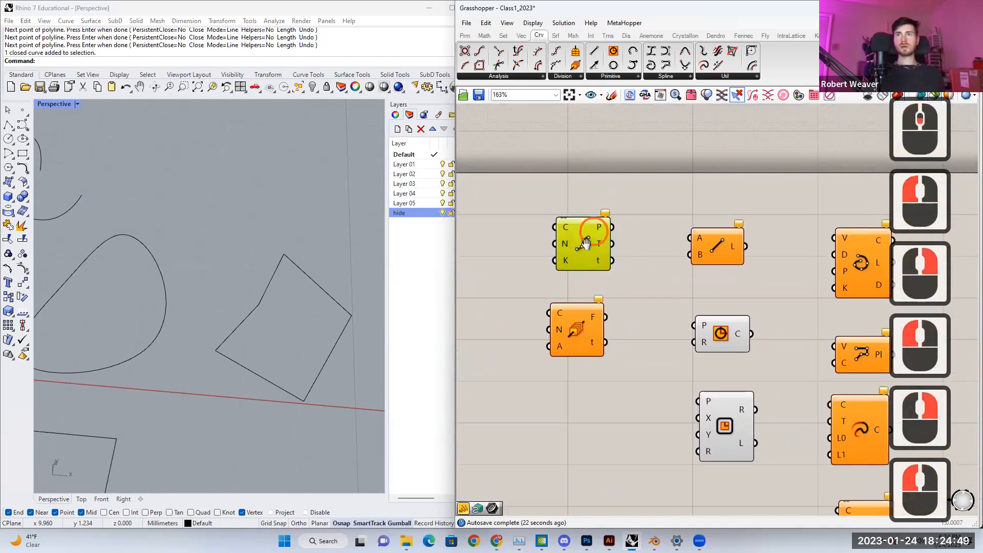
{"action": "left_click", "coordinate": [568, 71]}
{"action": "left_click", "coordinate": [533, 144]}
Step: Add a Curve parameter above Divide Curve and reference the upper open curve from the Rhino viewport
{"action": "right_click_drag", "start_coordinate": [530, 246], "coordinate": [655, 260]}
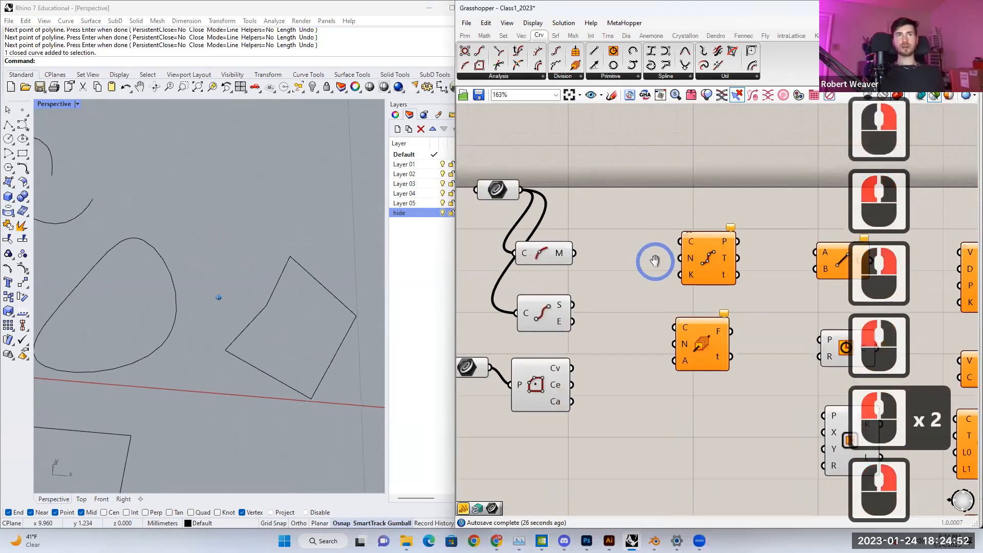
{"action": "left_click", "coordinate": [200, 199]}
{"action": "left_click", "coordinate": [497, 189]}
{"action": "double_click", "coordinate": [605, 183]}
{"action": "type", "text": "curve"}
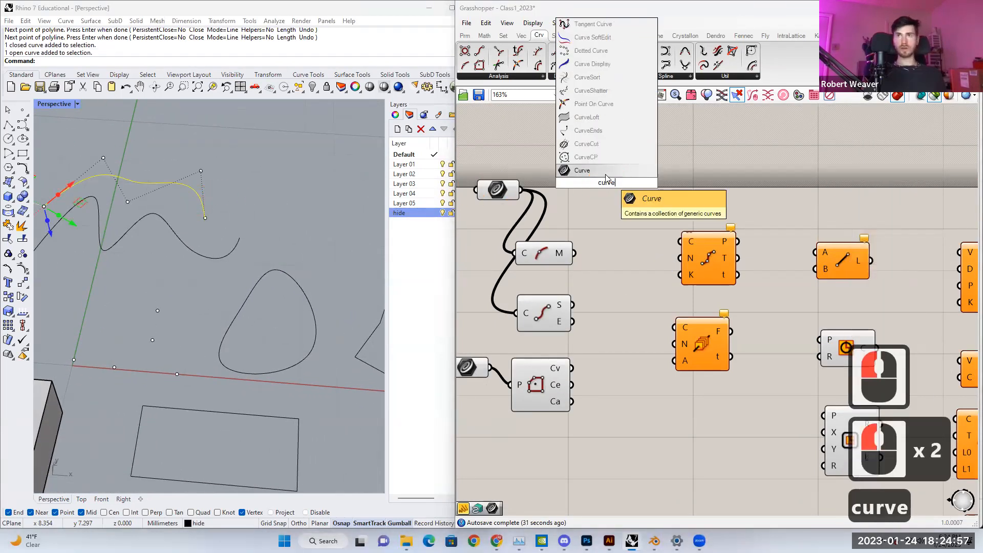
{"action": "key", "text": "Return"}
{"action": "right_click", "coordinate": [607, 183]}
{"action": "left_click", "coordinate": [625, 325]}
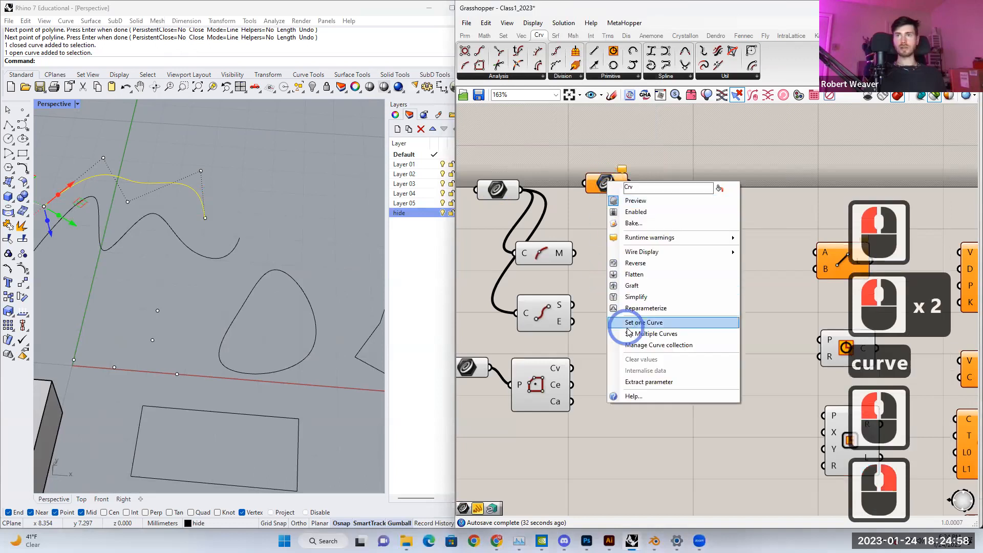
Step: Connect the new Curve parameter to Divide Curve and examine the division points and outputs along the upper curve
{"action": "left_click_drag", "start_coordinate": [629, 184], "coordinate": [681, 242]}
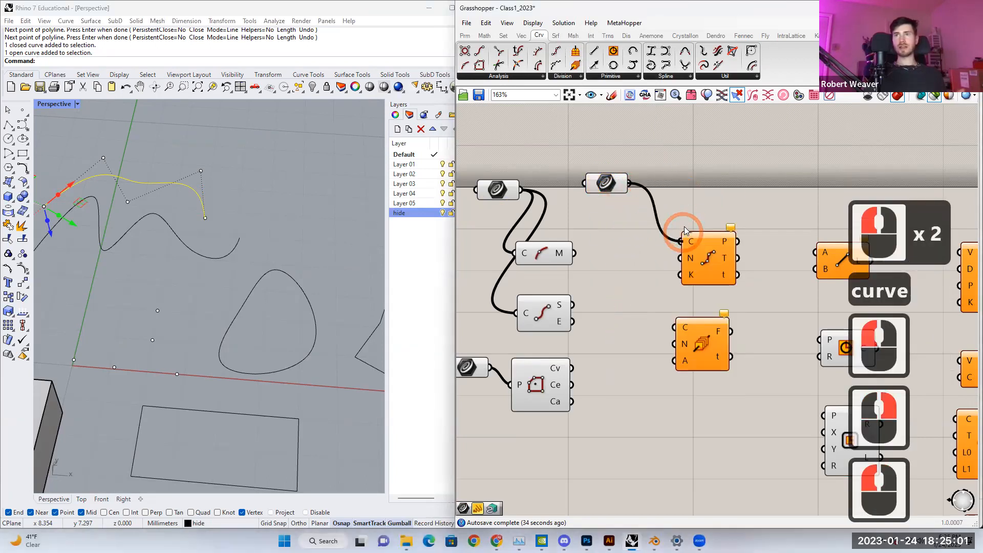
{"action": "left_click", "coordinate": [711, 262]}
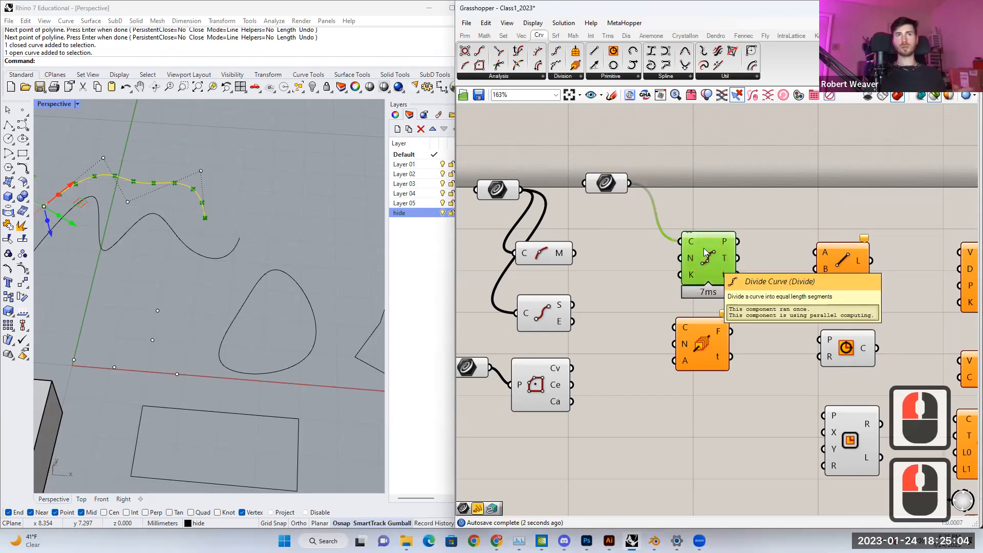
{"action": "left_click", "coordinate": [310, 179]}
{"action": "left_click", "coordinate": [702, 265]}
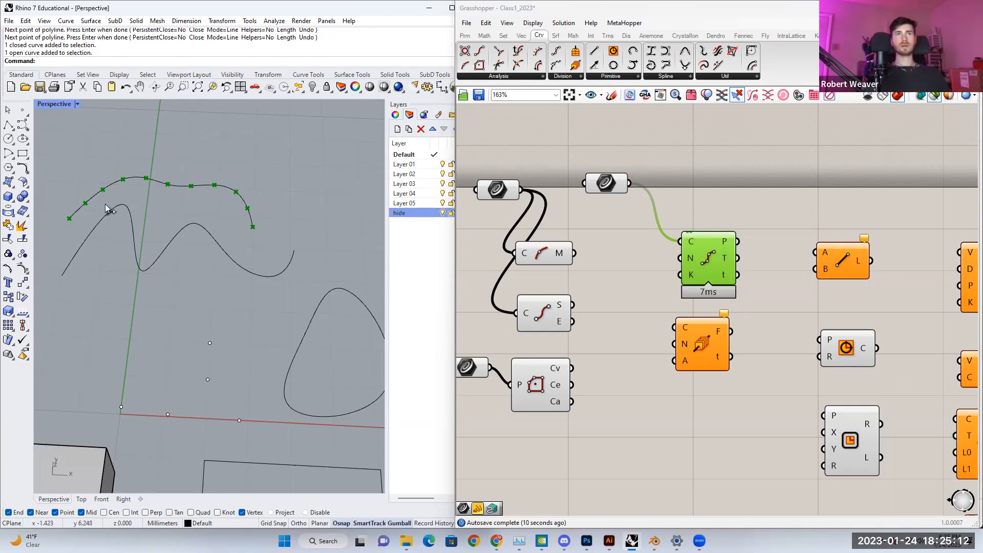
{"action": "mouse_move", "coordinate": [725, 247]}
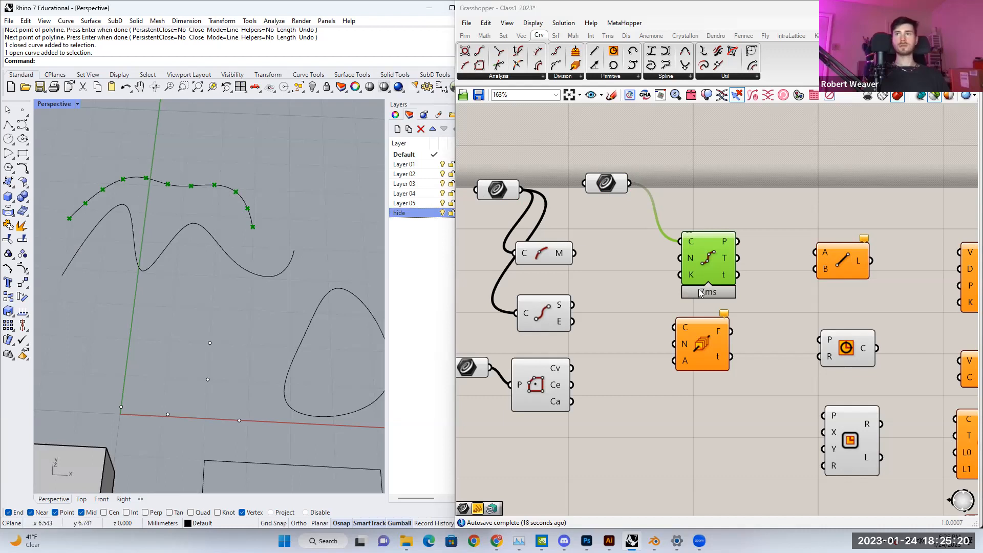
{"action": "left_click_drag", "start_coordinate": [709, 259], "coordinate": [706, 254]}
{"action": "left_click", "coordinate": [716, 338]}
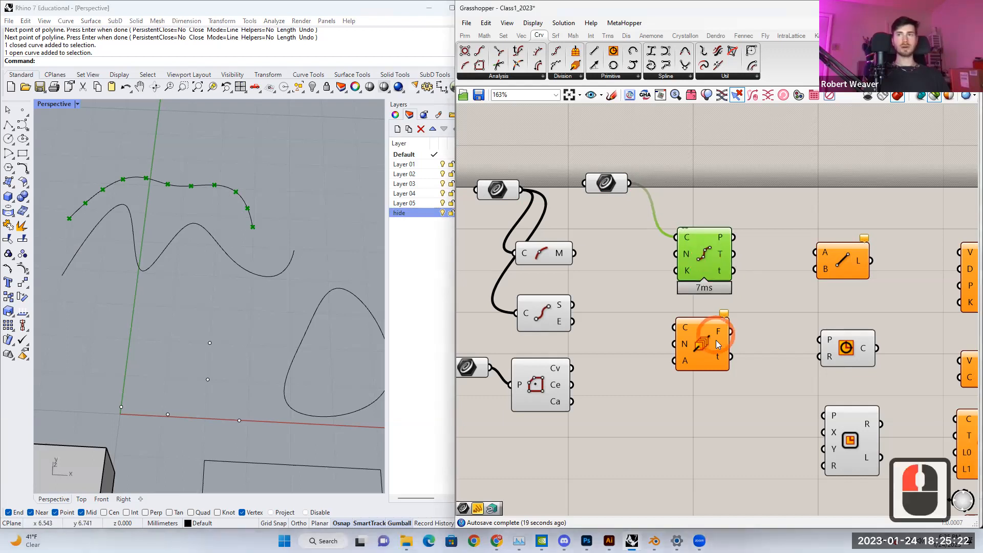
Step: Connect the upper curve's parameter to the curve input of Perp Frames and examine the perpendicular frames generated along the curve
{"action": "left_click", "coordinate": [691, 338]}
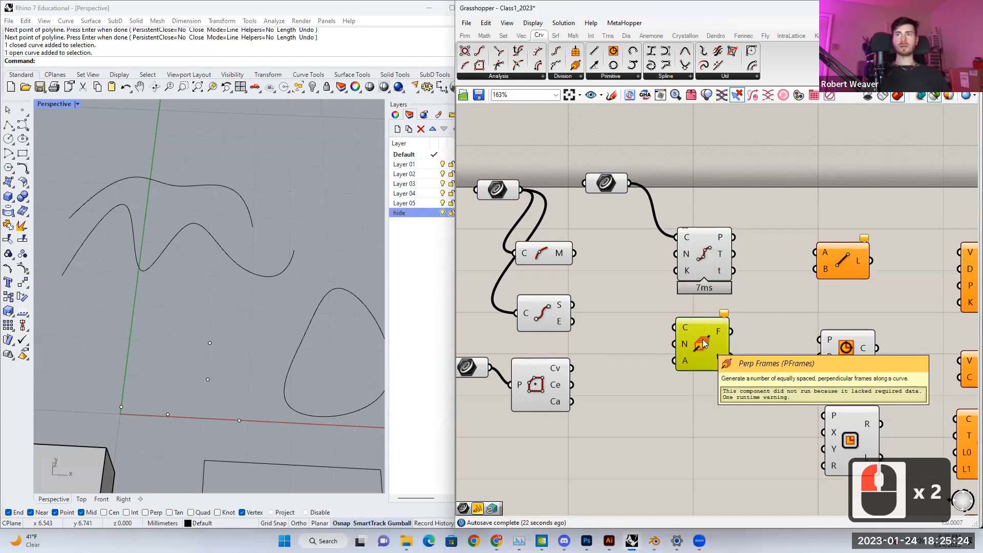
{"action": "left_click", "coordinate": [566, 77]}
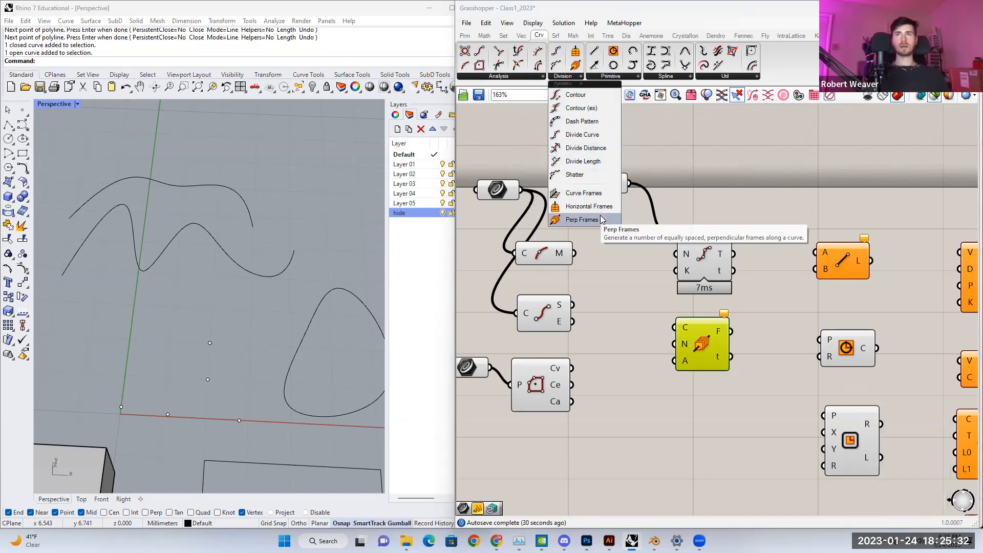
{"action": "left_click", "coordinate": [654, 321]}
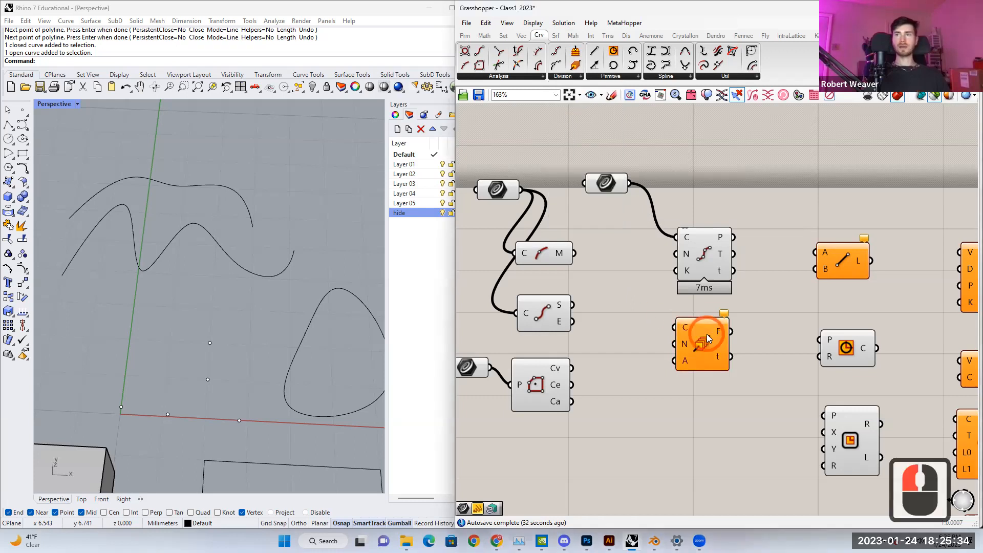
{"action": "left_click", "coordinate": [708, 338]}
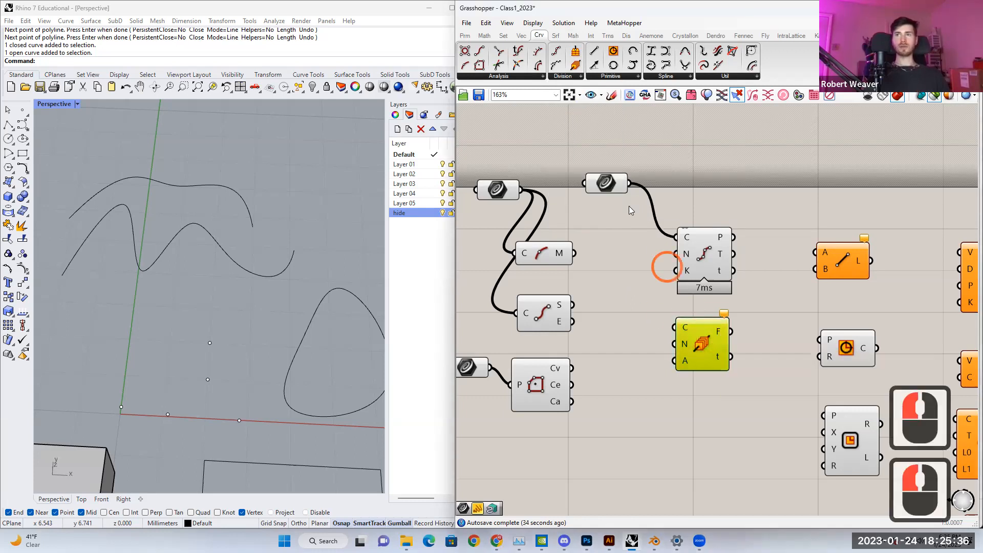
{"action": "left_click_drag", "start_coordinate": [635, 192], "coordinate": [674, 326]}
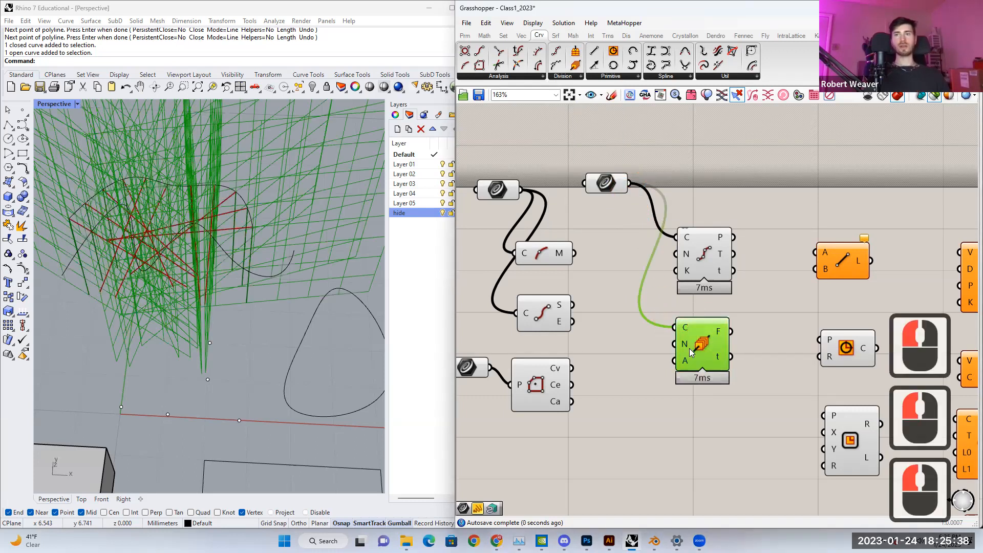
{"action": "mouse_move", "coordinate": [686, 348]}
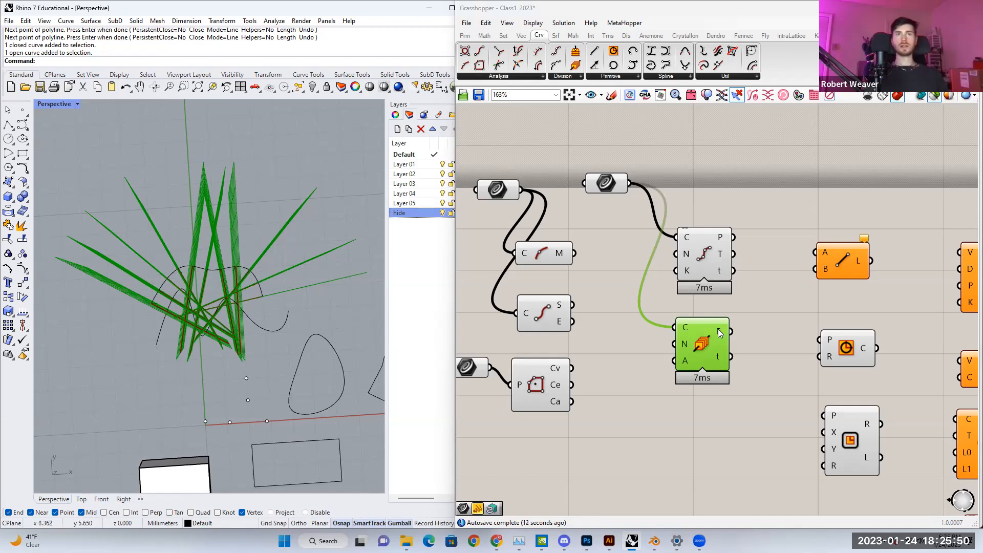
Step: Examine the Curve category's Primitive components, selecting Line, Circle and Rectangle on the canvas to preview what each one creates
{"action": "right_click_drag", "start_coordinate": [755, 312], "coordinate": [587, 292]}
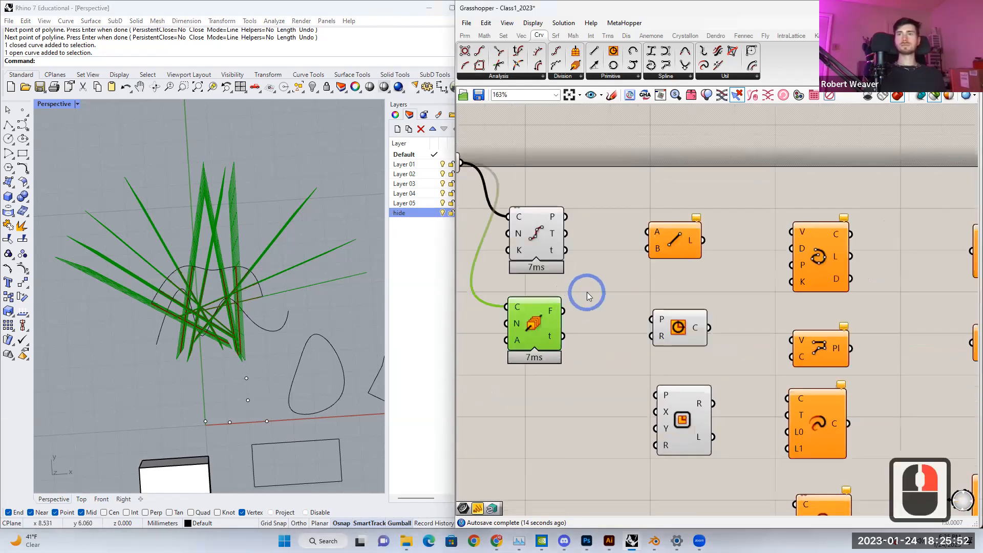
{"action": "left_click", "coordinate": [600, 286]}
{"action": "right_click_drag", "start_coordinate": [653, 288], "coordinate": [561, 286]}
{"action": "left_click_drag", "start_coordinate": [587, 236], "coordinate": [592, 239]}
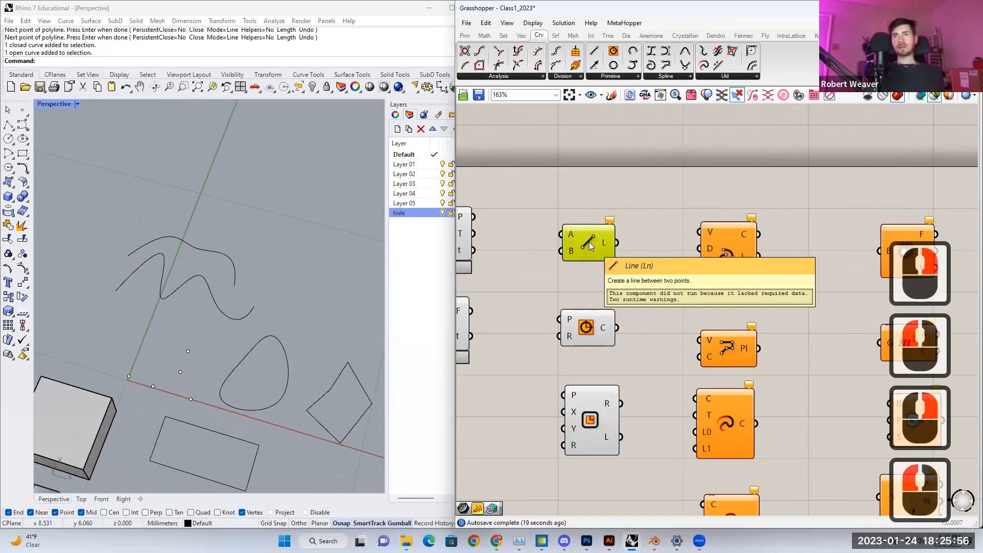
{"action": "right_click_drag", "start_coordinate": [590, 267], "coordinate": [600, 228]}
{"action": "left_click", "coordinate": [599, 289]}
{"action": "left_click", "coordinate": [611, 76]}
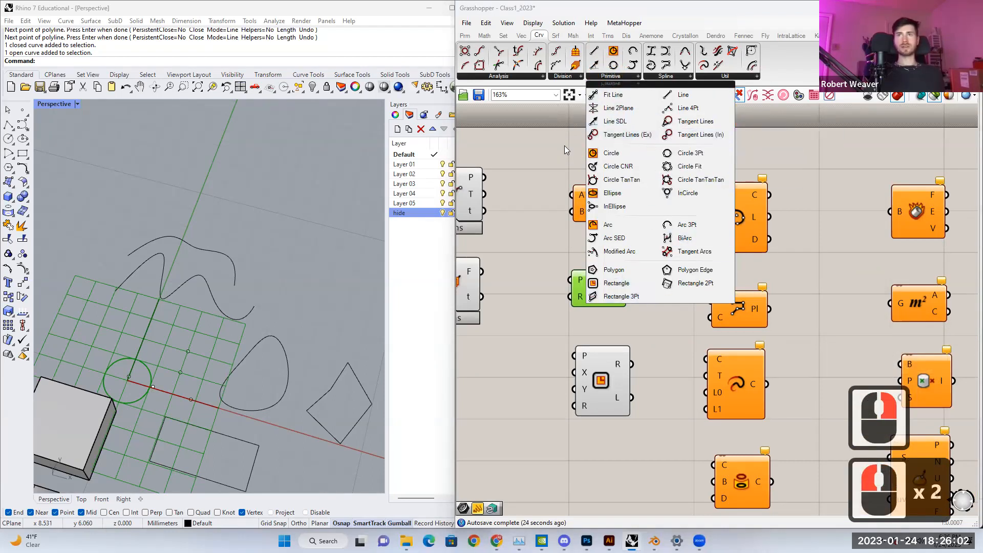
{"action": "left_click", "coordinate": [625, 257]}
{"action": "left_click", "coordinate": [599, 288]}
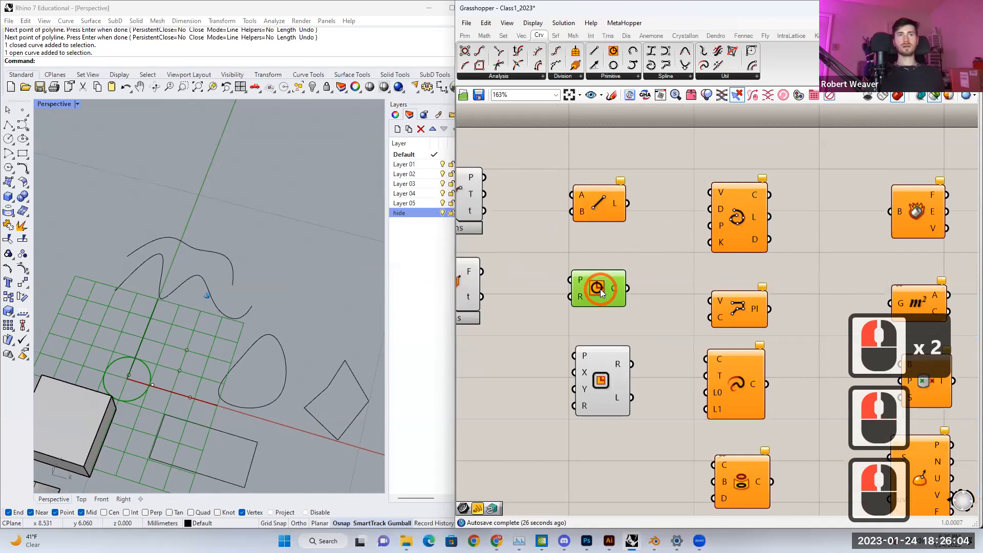
{"action": "left_click", "coordinate": [594, 363]}
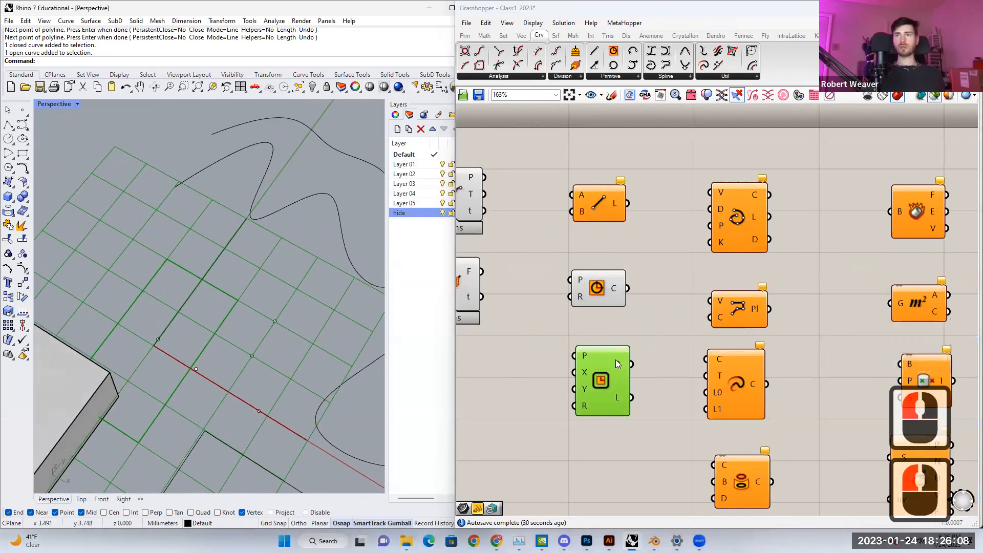
{"action": "left_click", "coordinate": [656, 326]}
Step: Examine the Interpolate component, looking through the Curve category's Spline components and Rhino's own curve tools for comparison
{"action": "right_click_drag", "start_coordinate": [698, 260], "coordinate": [529, 252]}
{"action": "left_click", "coordinate": [570, 205]}
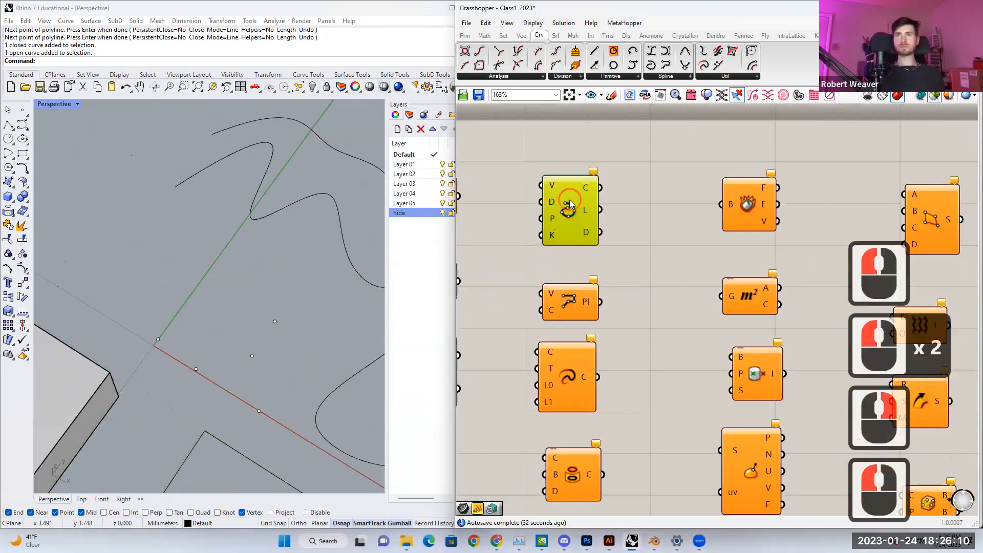
{"action": "left_click", "coordinate": [667, 78]}
{"action": "left_click", "coordinate": [589, 168]}
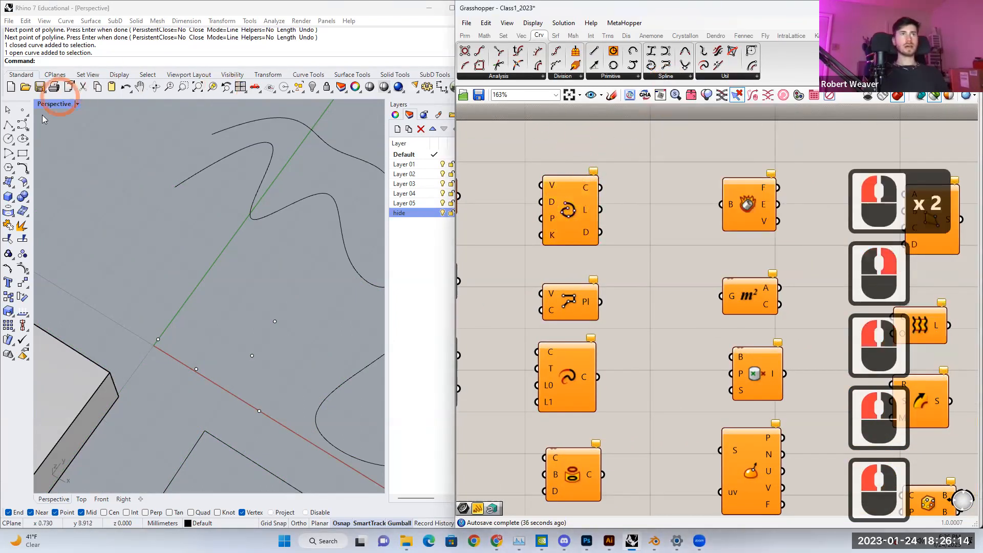
{"action": "left_click", "coordinate": [24, 127]}
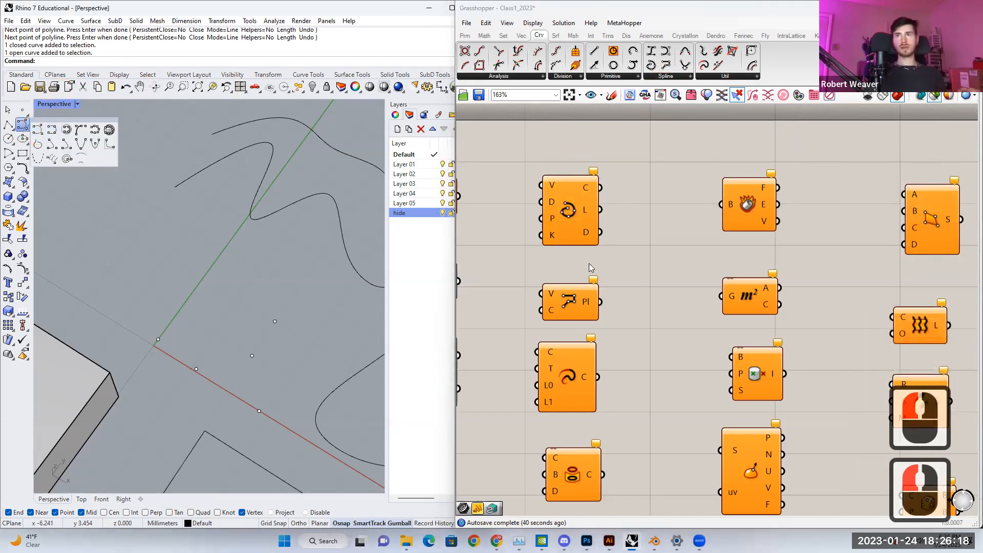
{"action": "left_click", "coordinate": [572, 225]}
{"action": "right_click_drag", "start_coordinate": [572, 224], "coordinate": [634, 254]}
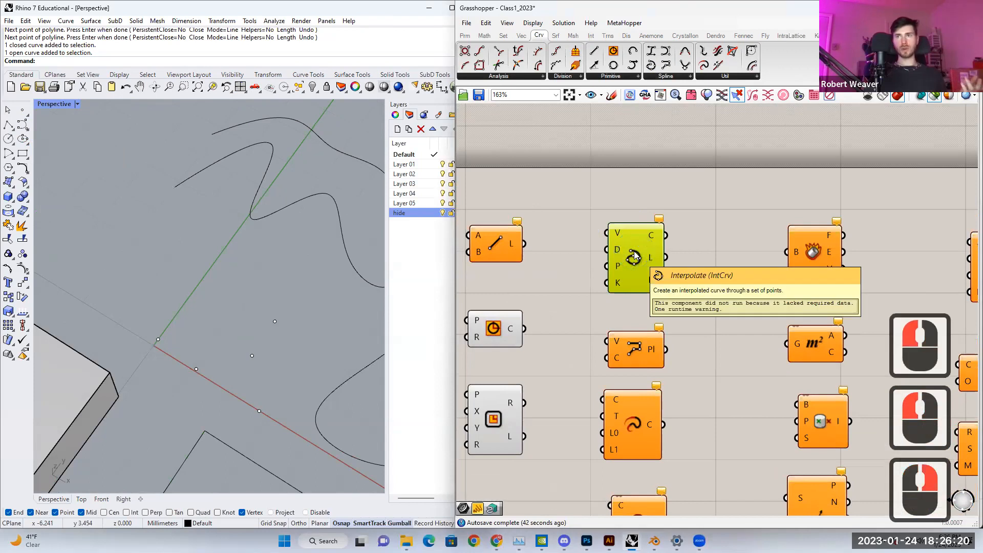
Step: Select the four points beside the origin in the Rhino viewport and add a Point parameter above Interpolate for referencing them
{"action": "right_click_drag", "start_coordinate": [226, 293], "coordinate": [177, 335]}
{"action": "left_click_drag", "start_coordinate": [197, 347], "coordinate": [109, 266]}
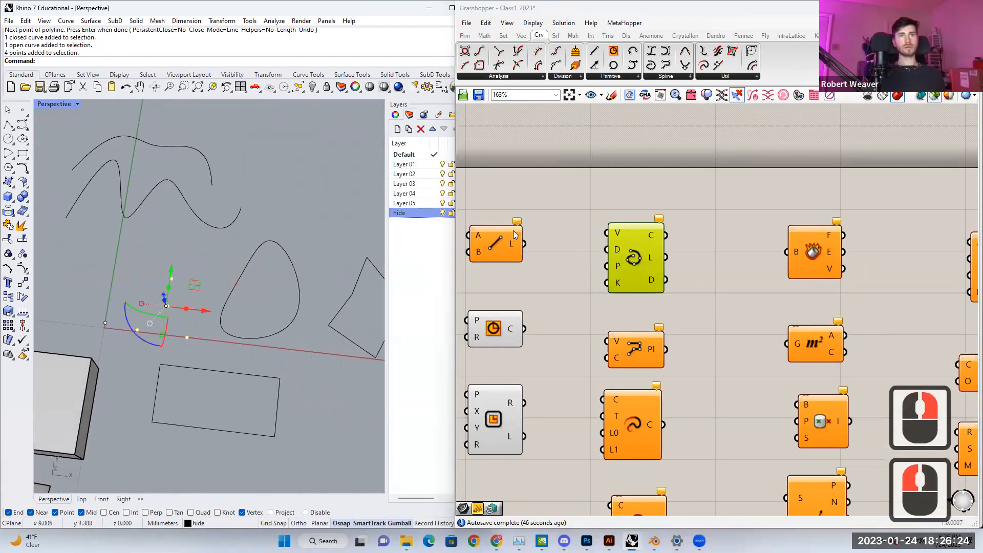
{"action": "double_click", "coordinate": [560, 190]}
{"action": "type", "text": "points"}
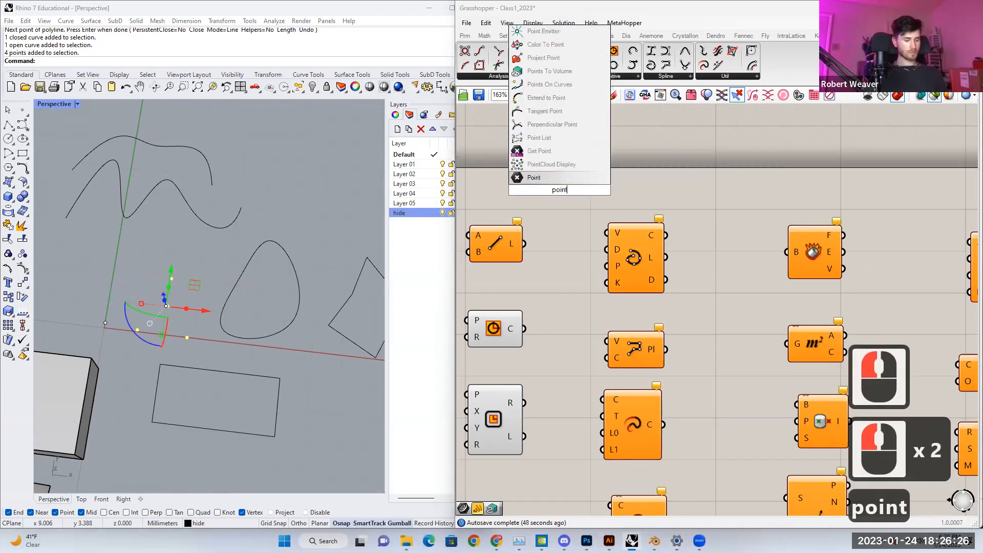
{"action": "key", "text": "Return"}
{"action": "right_click", "coordinate": [564, 191]}
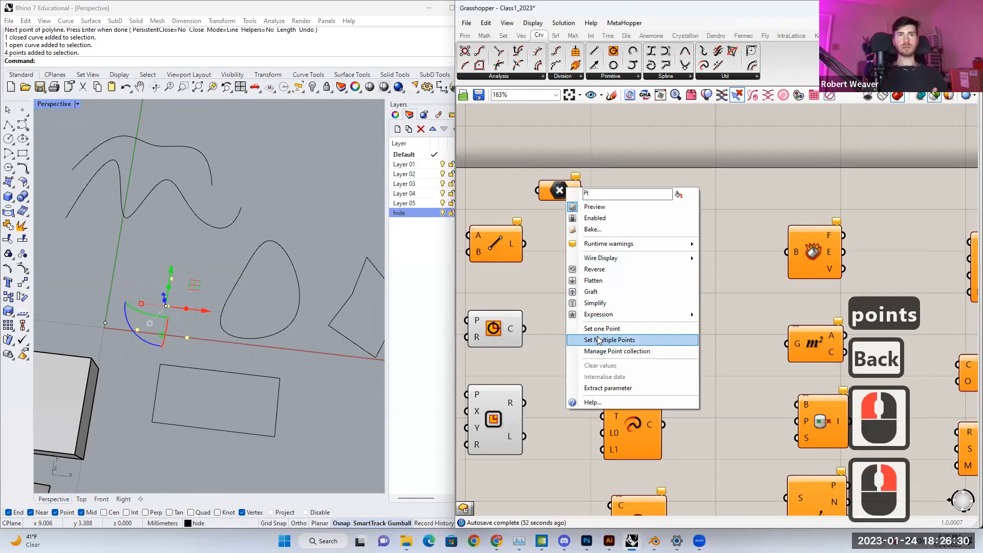
Step: Reference the four selected points in the Point parameter and feed them into the Interpolate component's vertices input
{"action": "left_click", "coordinate": [599, 339]}
{"action": "left_click", "coordinate": [321, 236]}
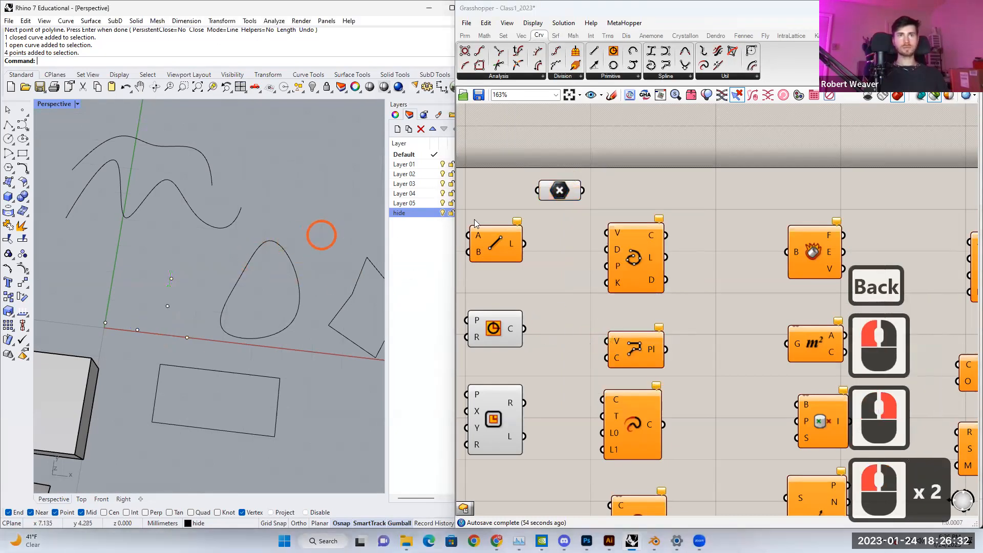
{"action": "left_click_drag", "start_coordinate": [583, 190], "coordinate": [607, 233]}
{"action": "left_click", "coordinate": [629, 247]}
{"action": "scroll", "coordinate": [99, 375], "scroll_direction": "up", "scroll_amount": 5}
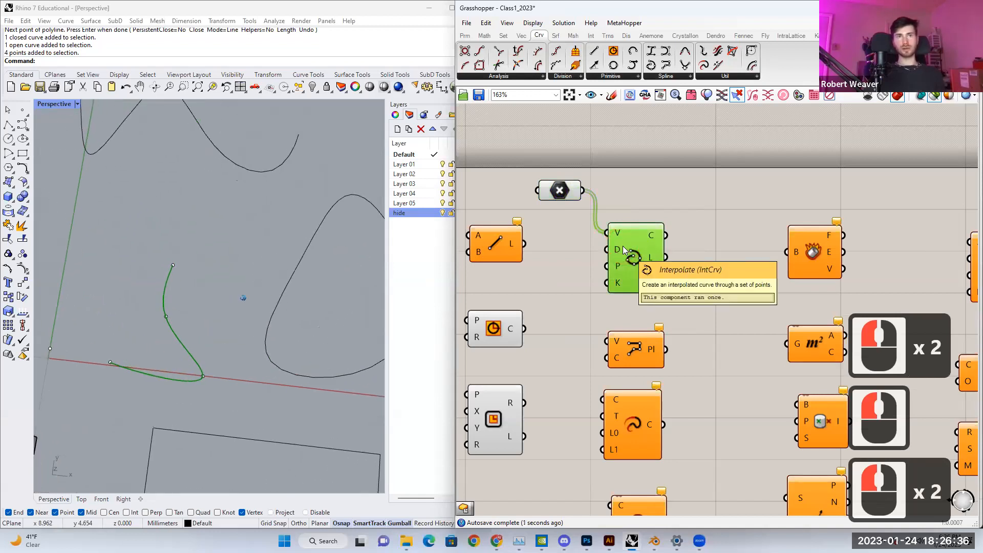
{"action": "scroll", "coordinate": [207, 301], "scroll_direction": "down", "scroll_amount": 3}
Step: Connect the Point parameter to the PolyLine component's vertices input and compare its preview with the interpolated curve
{"action": "right_click_drag", "start_coordinate": [598, 297], "coordinate": [592, 270]}
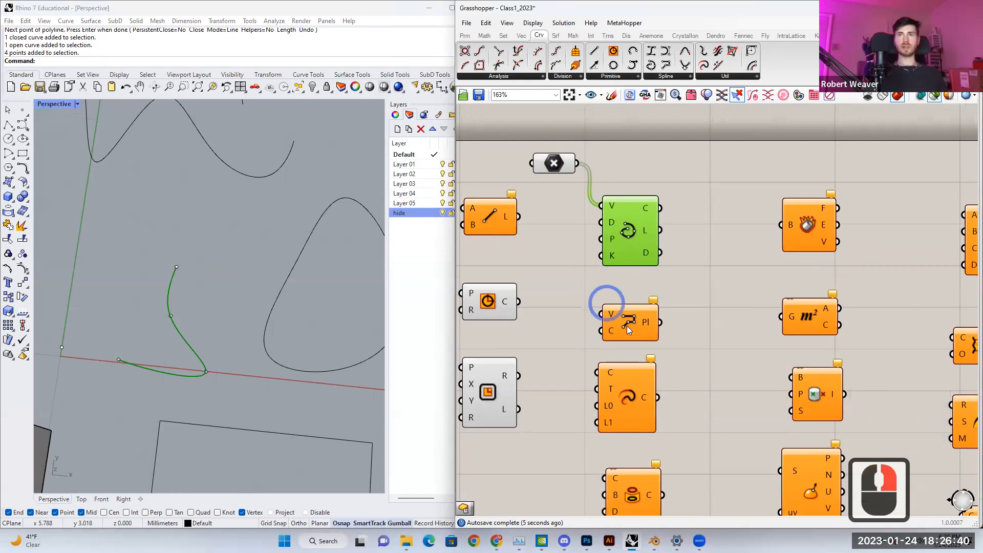
{"action": "left_click", "coordinate": [633, 328]}
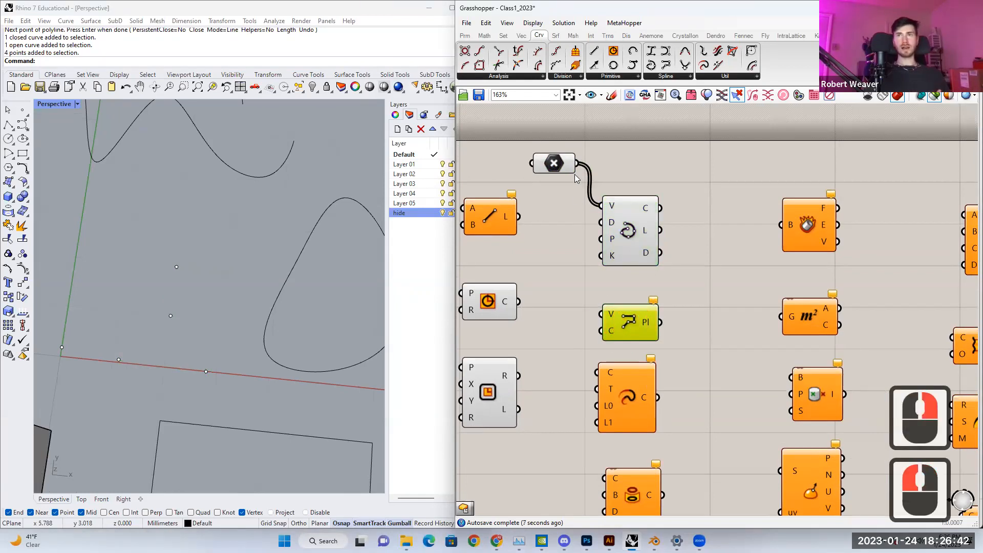
{"action": "left_click_drag", "start_coordinate": [589, 306], "coordinate": [601, 314]}
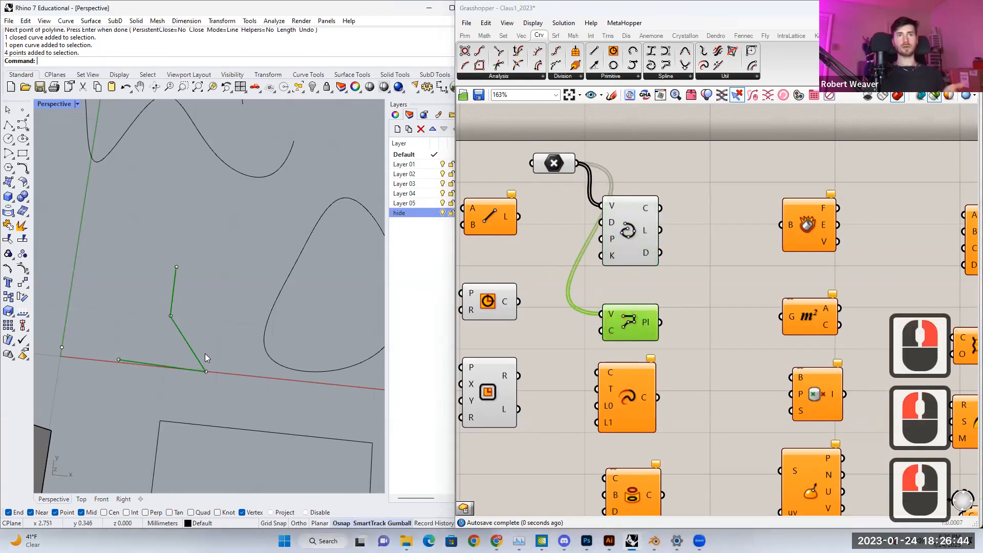
{"action": "left_click", "coordinate": [634, 235]}
{"action": "left_click", "coordinate": [632, 322]}
{"action": "left_click", "coordinate": [637, 257]}
Step: Add a number slider ranging from 0.0 to 1 below the Extend Curve component
{"action": "right_click_drag", "start_coordinate": [639, 325], "coordinate": [634, 276]}
{"action": "scroll", "coordinate": [634, 275], "scroll_direction": "down", "scroll_amount": 1}
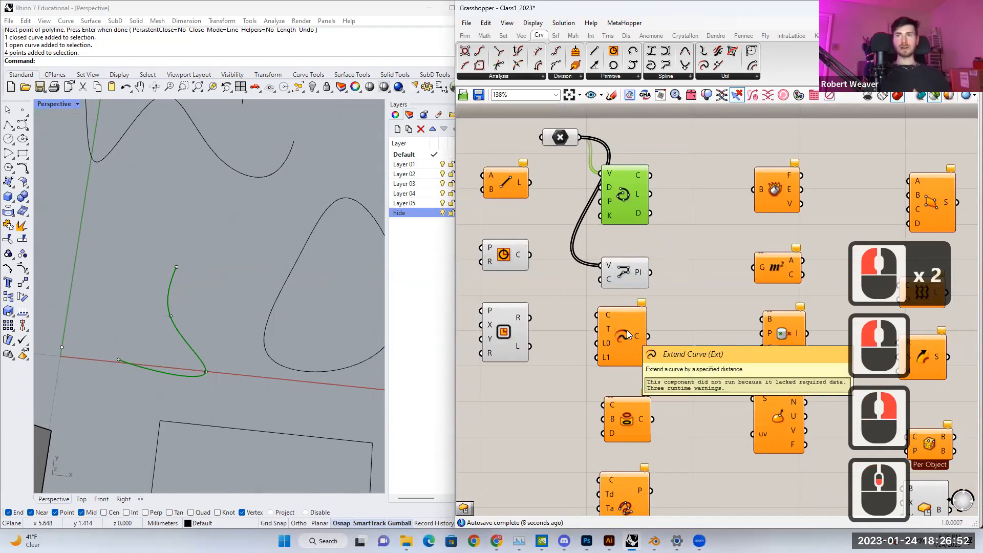
{"action": "left_click", "coordinate": [628, 333]}
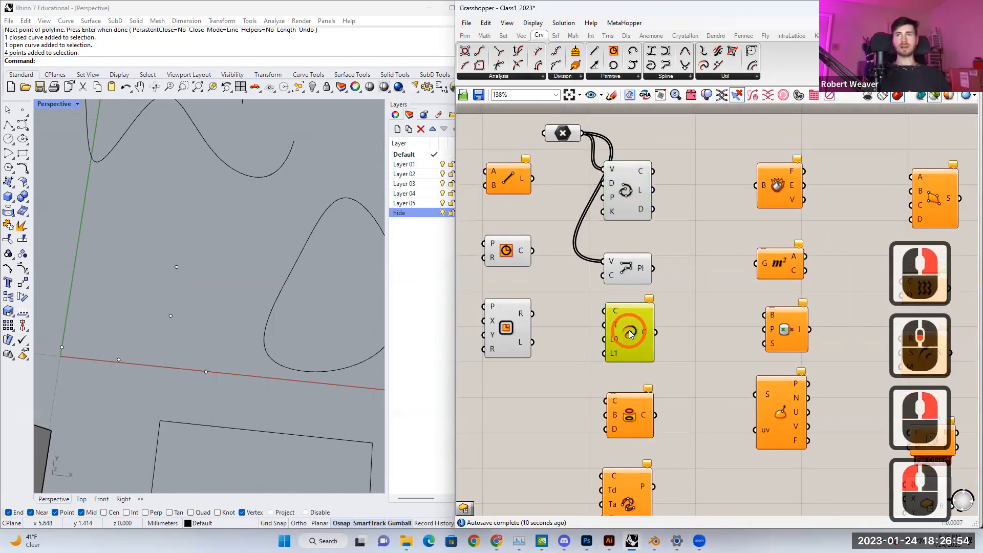
{"action": "left_click", "coordinate": [715, 77]}
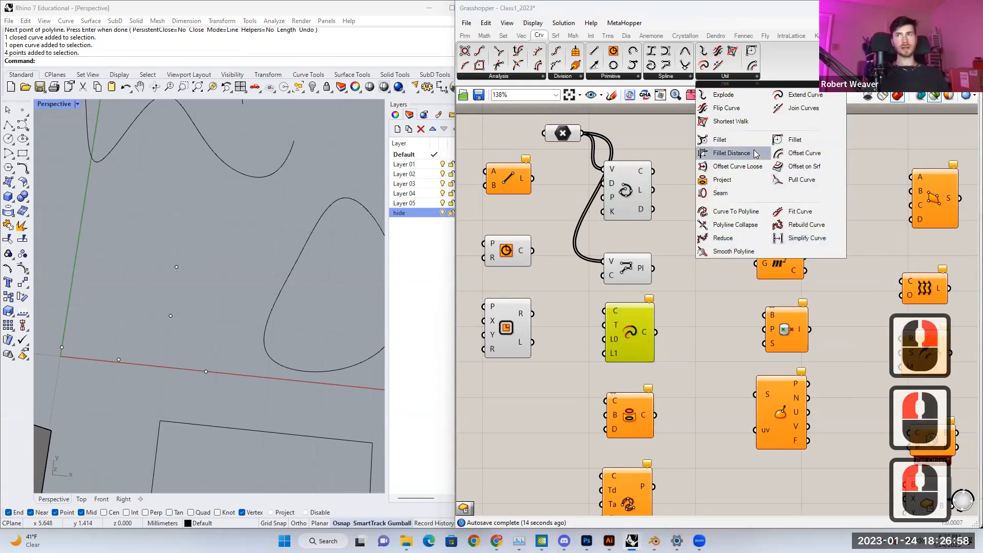
{"action": "right_click_drag", "start_coordinate": [601, 329], "coordinate": [621, 304]}
{"action": "left_click", "coordinate": [571, 364]}
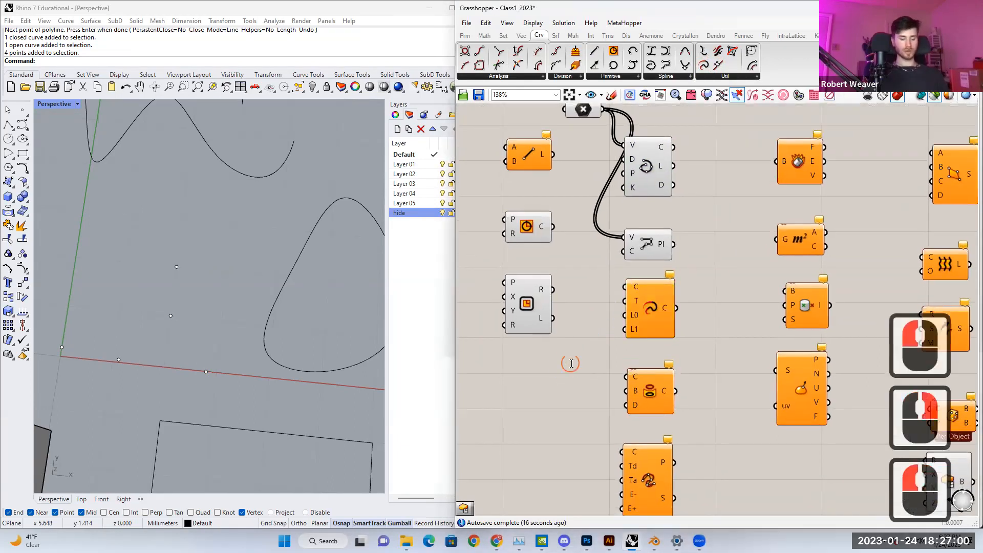
{"action": "double_click", "coordinate": [571, 363]}
{"action": "type", "text": "0.0"}
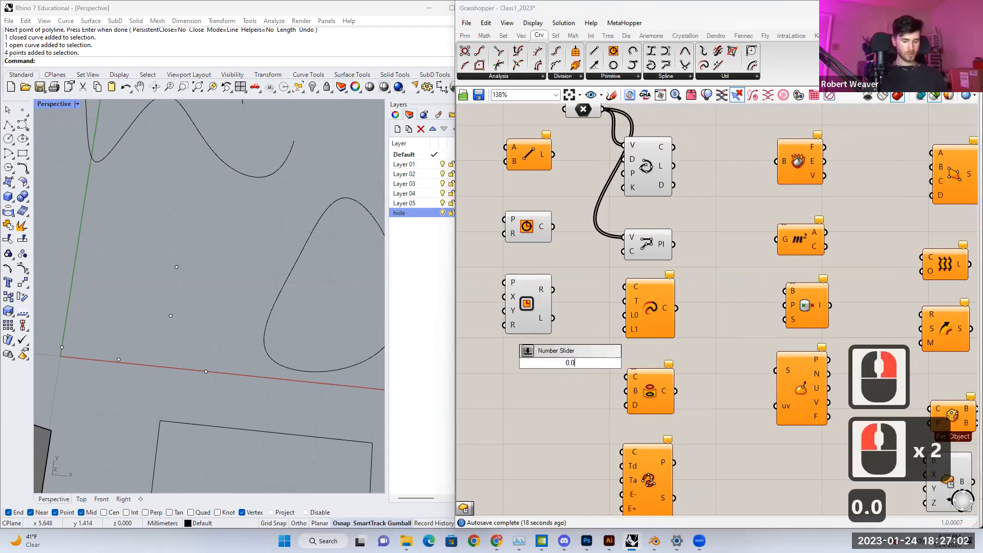
{"action": "type", "text": "..1"}
{"action": "key", "text": "Return"}
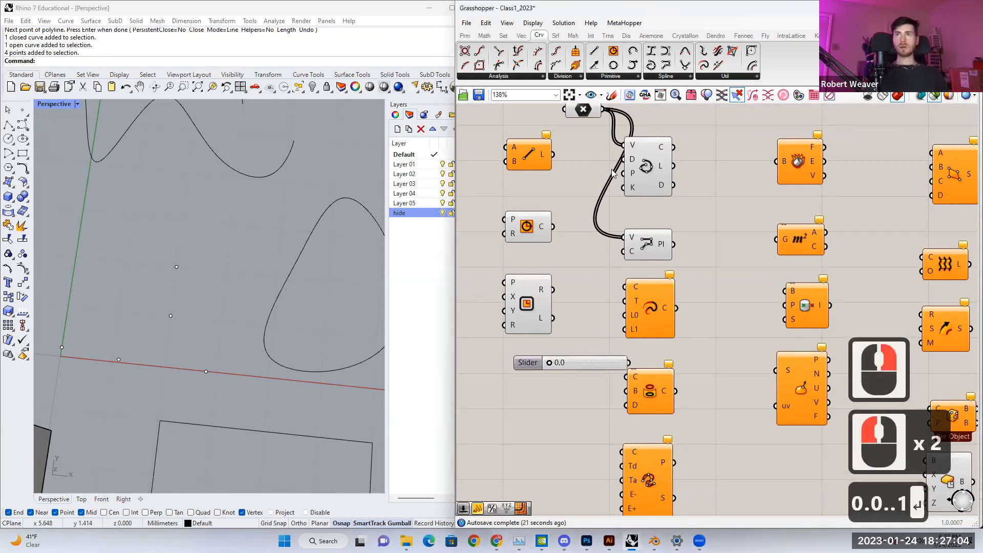
Step: Feed the interpolated curve into Extend Curve and drive both its L0 and L1 lengths with the slider set to 0.7
{"action": "left_click", "coordinate": [661, 157]}
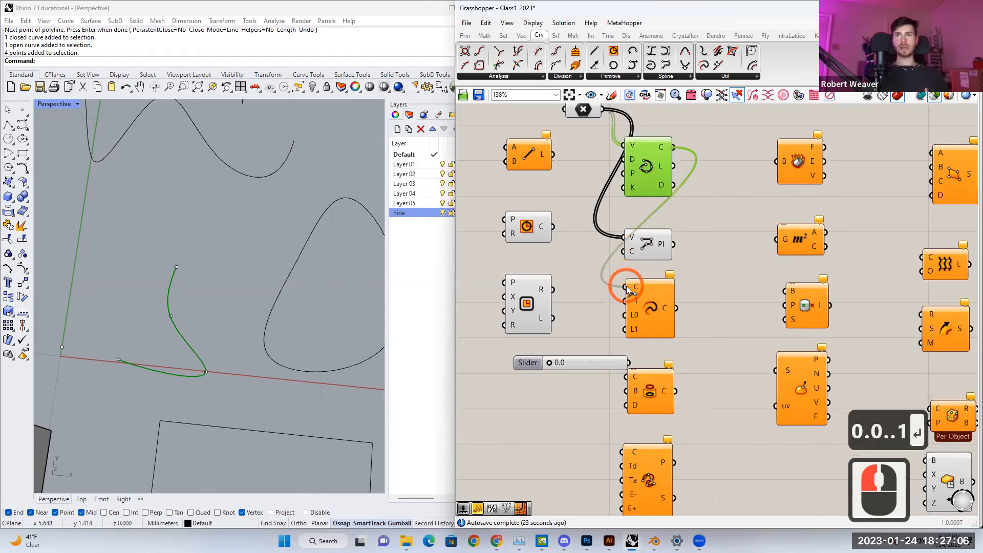
{"action": "left_click", "coordinate": [642, 298]}
{"action": "left_click_drag", "start_coordinate": [610, 365], "coordinate": [593, 360]}
{"action": "left_click_drag", "start_coordinate": [624, 318], "coordinate": [625, 316]}
{"action": "left_click_drag", "start_coordinate": [614, 356], "coordinate": [635, 328]}
{"action": "left_click", "coordinate": [637, 317]}
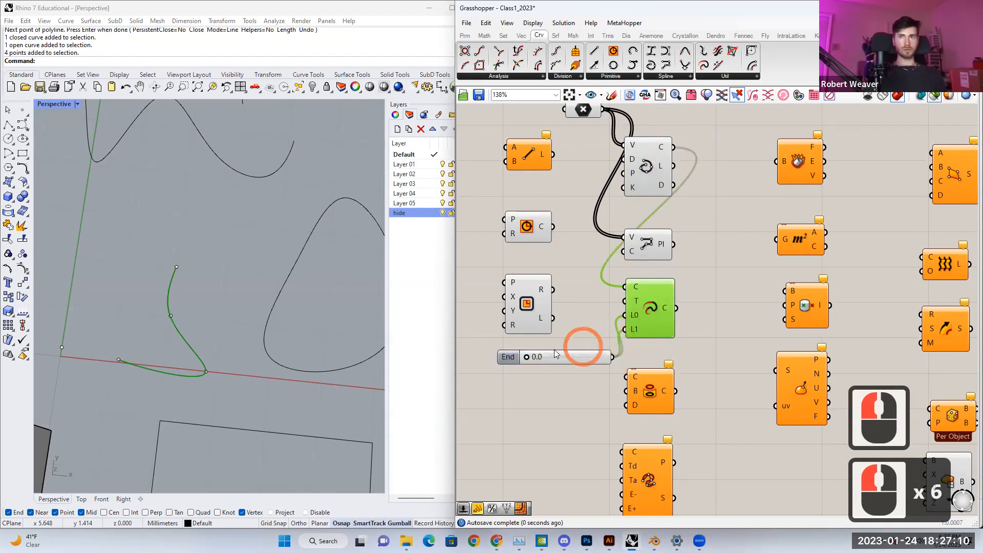
{"action": "left_click_drag", "start_coordinate": [534, 357], "coordinate": [588, 358]}
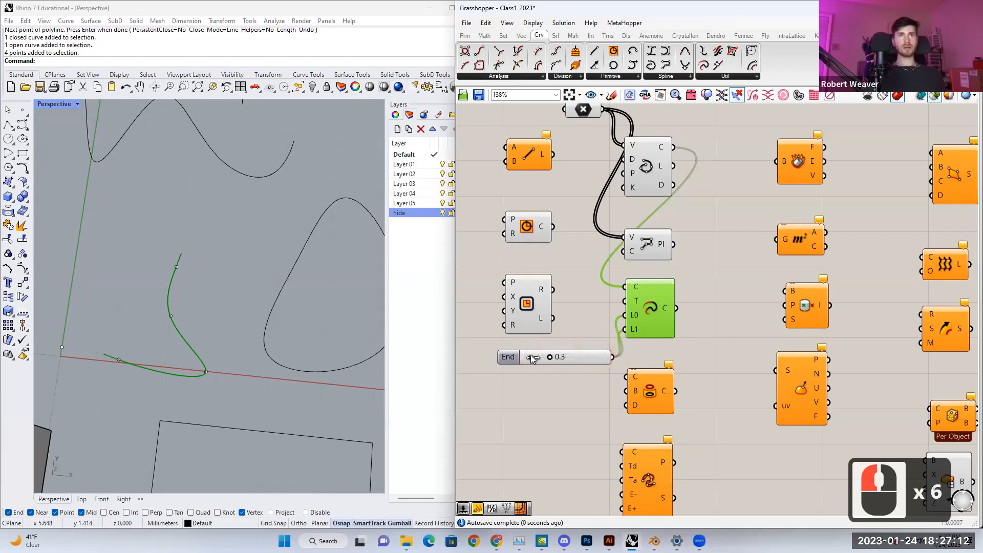
{"action": "left_click_drag", "start_coordinate": [551, 354], "coordinate": [582, 357]}
Step: Duplicate the upper open curve in the Rhino viewport and raise the copy vertically above the ground plane
{"action": "right_click_drag", "start_coordinate": [595, 351], "coordinate": [567, 288]}
{"action": "mouse_move", "coordinate": [626, 340]}
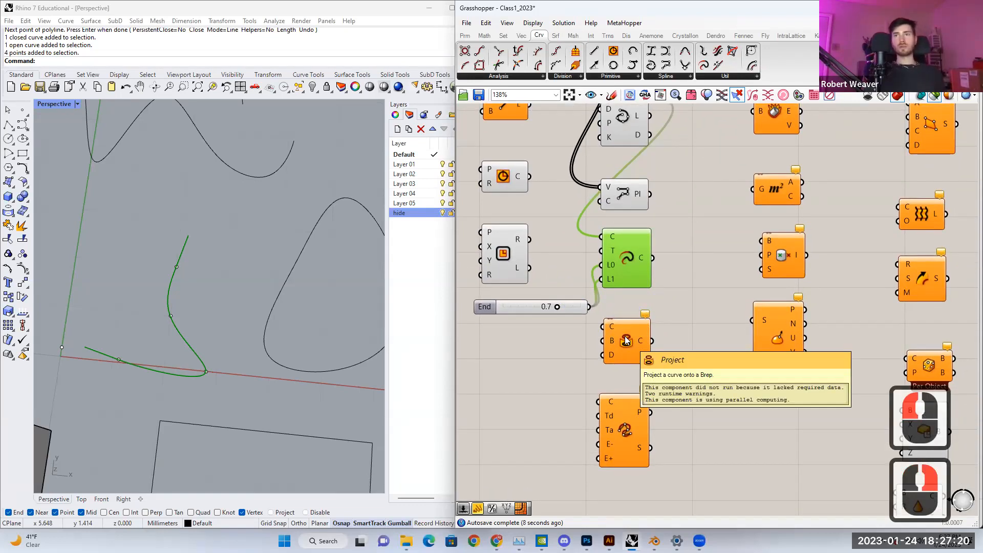
{"action": "scroll", "coordinate": [210, 296], "scroll_direction": "down", "scroll_amount": 3}
{"action": "right_click_drag", "start_coordinate": [209, 300], "coordinate": [233, 312]}
{"action": "mouse_move", "coordinate": [242, 240]}
{"action": "right_mouse_down"}
{"action": "mouse_move", "coordinate": [270, 226]}
{"action": "mouse_move", "coordinate": [248, 256]}
{"action": "right_mouse_up"}
{"action": "left_click", "coordinate": [270, 226]}
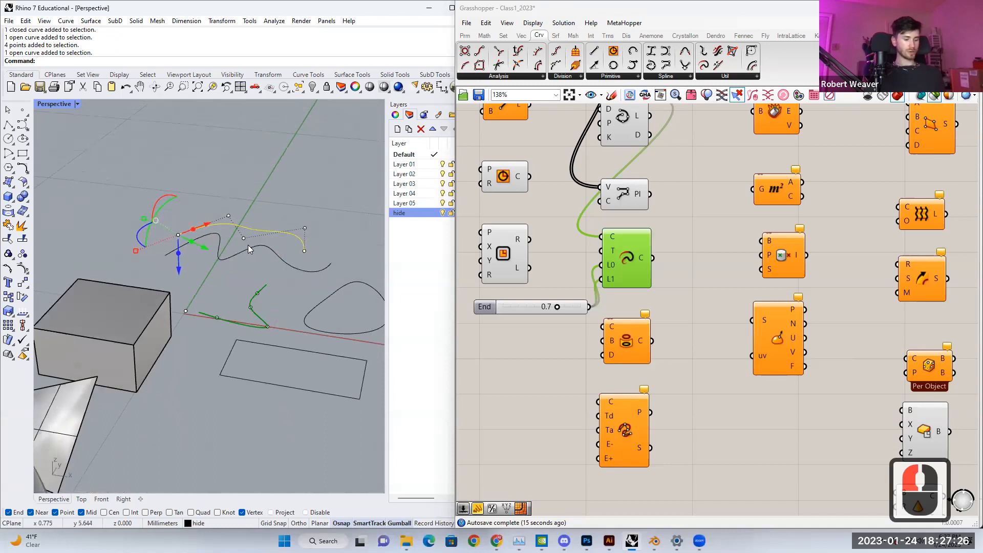
{"action": "key", "text": "ctrl+c"}
{"action": "key", "text": "ctrl+v"}
{"action": "left_click_drag", "start_coordinate": [180, 268], "coordinate": [180, 217]}
Step: Move the copied curve over the box and scale it down uniformly in 3D
{"action": "right_click_drag", "start_coordinate": [193, 214], "coordinate": [238, 271]}
{"action": "left_click_drag", "start_coordinate": [238, 272], "coordinate": [219, 407]}
{"action": "right_click_drag", "start_coordinate": [219, 407], "coordinate": [207, 416]}
{"action": "scroll", "coordinate": [182, 417], "scroll_direction": "up", "scroll_amount": 3}
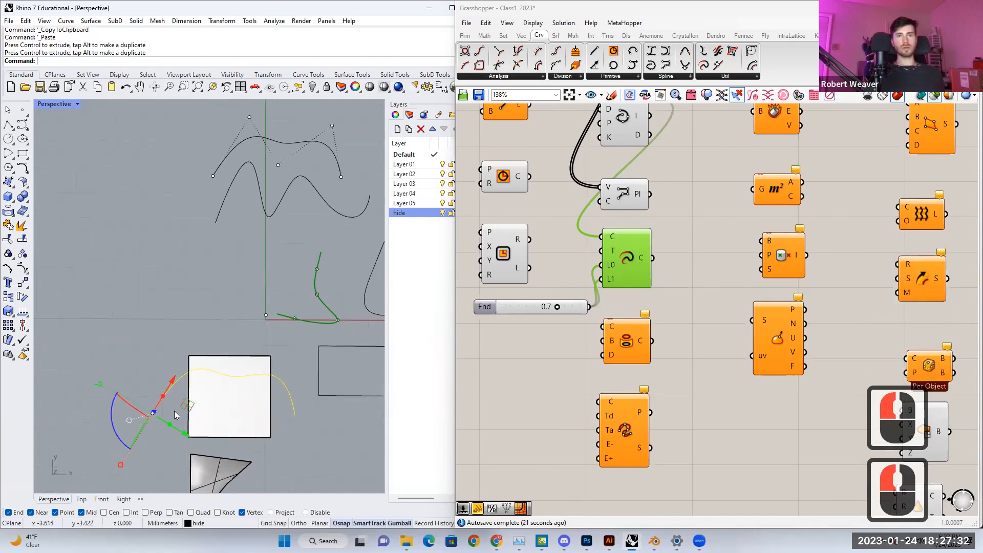
{"action": "left_click", "coordinate": [401, 525]}
{"action": "scroll", "coordinate": [176, 418], "scroll_direction": "up", "scroll_amount": 1}
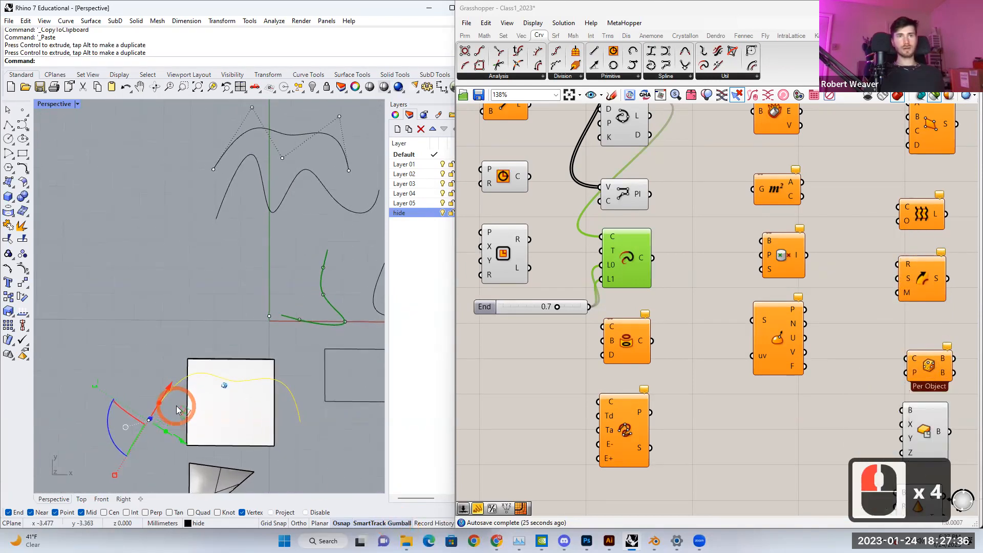
{"action": "left_click_drag", "start_coordinate": [93, 387], "coordinate": [229, 401]}
{"action": "left_click", "coordinate": [297, 415]}
{"action": "right_click_drag", "start_coordinate": [284, 413], "coordinate": [221, 402]}
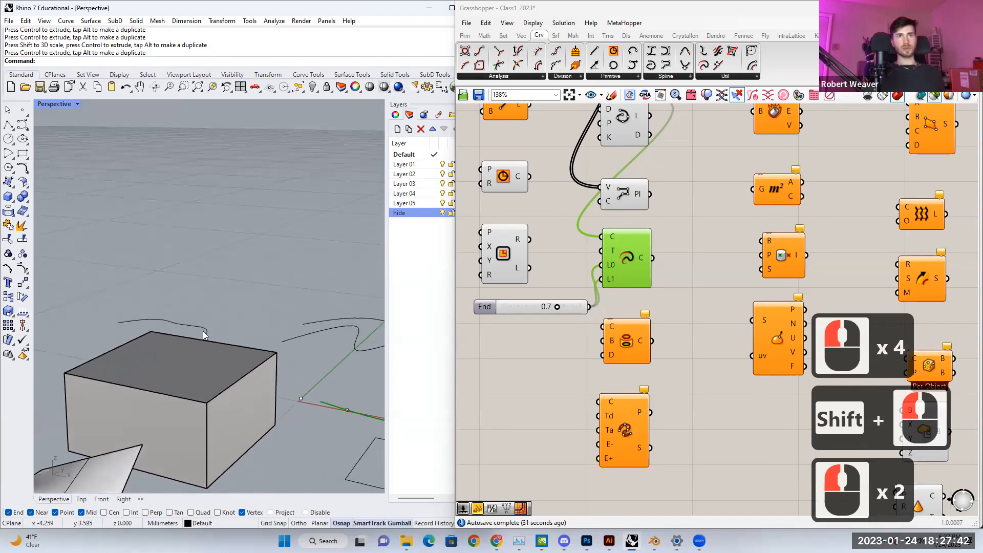
Step: Lower the scaled curve toward the box's top face and deselect it
{"action": "left_click", "coordinate": [207, 331]}
{"action": "right_click_drag", "start_coordinate": [713, 373], "coordinate": [715, 348]}
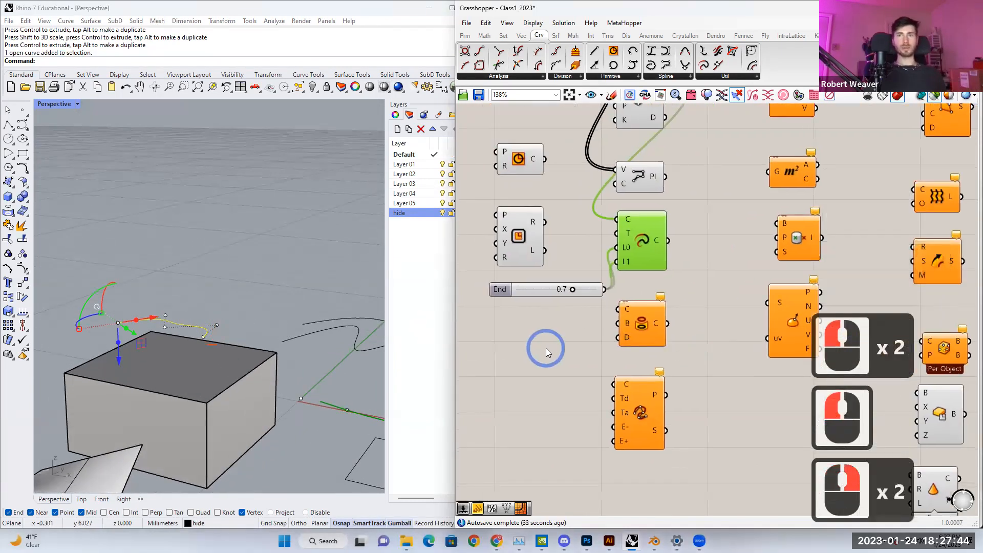
{"action": "right_click_drag", "start_coordinate": [222, 308], "coordinate": [134, 370]}
{"action": "left_click_drag", "start_coordinate": [130, 367], "coordinate": [128, 404]}
{"action": "right_click_drag", "start_coordinate": [220, 262], "coordinate": [231, 295]}
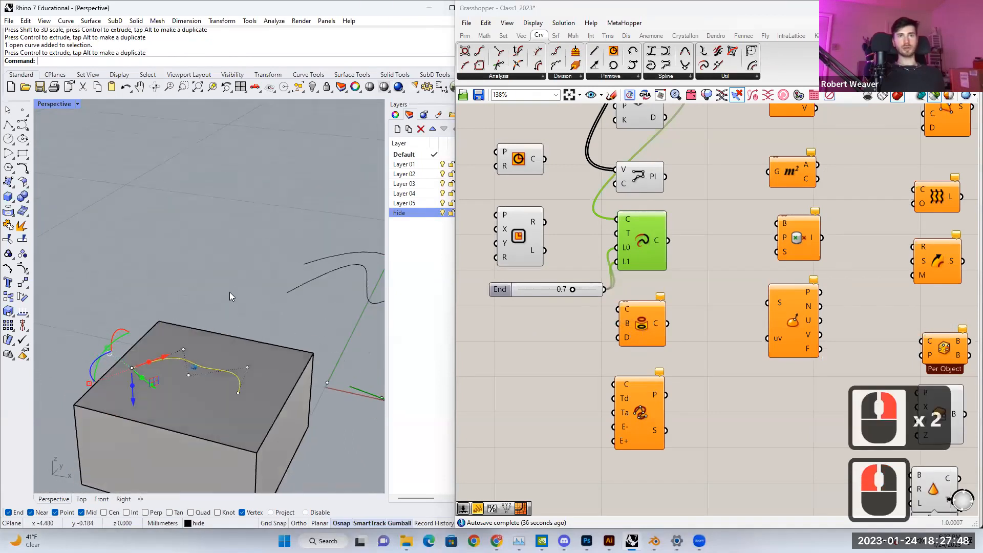
{"action": "left_click", "coordinate": [223, 355]}
{"action": "right_click_drag", "start_coordinate": [222, 356], "coordinate": [233, 349]}
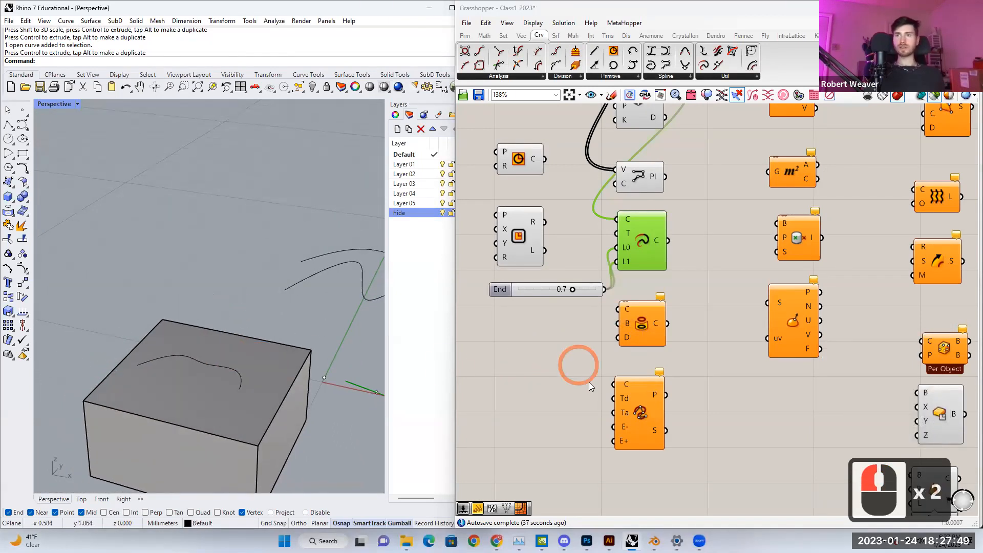
Step: Examine the Curve To Polyline component, the rounded closed curve and the curves referenced by the existing curve parameters
{"action": "left_click", "coordinate": [640, 410]}
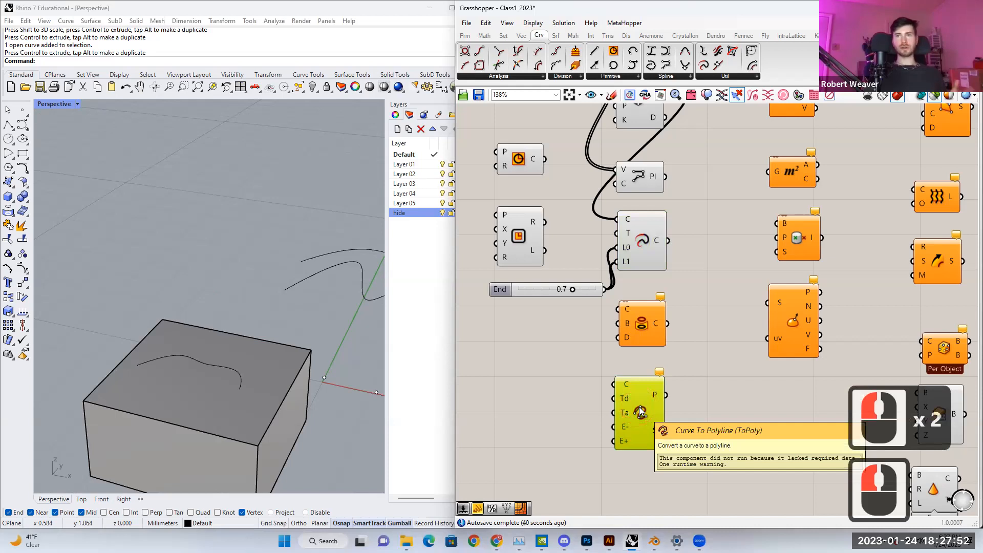
{"action": "scroll", "coordinate": [639, 410], "scroll_direction": "down", "scroll_amount": 2}
{"action": "right_click_drag", "start_coordinate": [243, 326], "coordinate": [281, 344]}
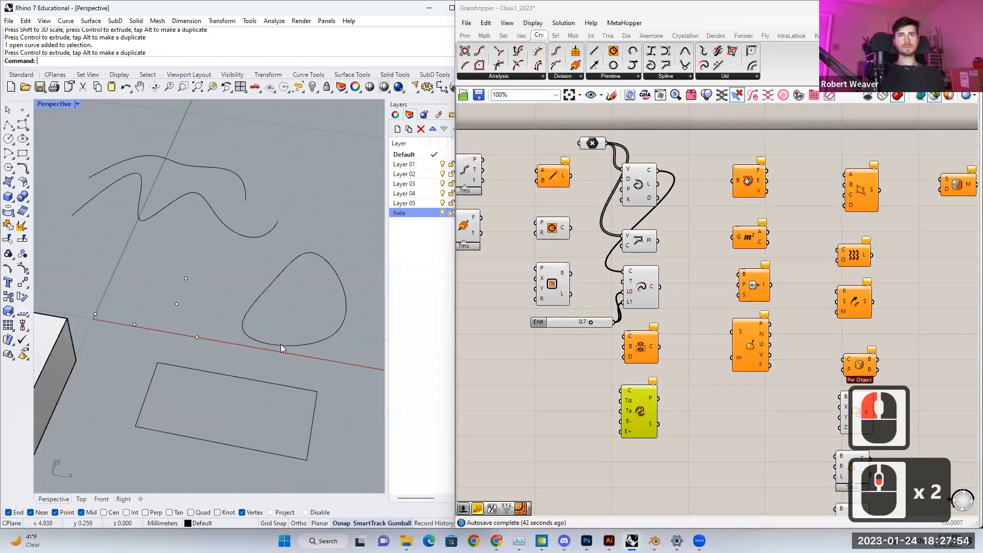
{"action": "left_click", "coordinate": [281, 344]}
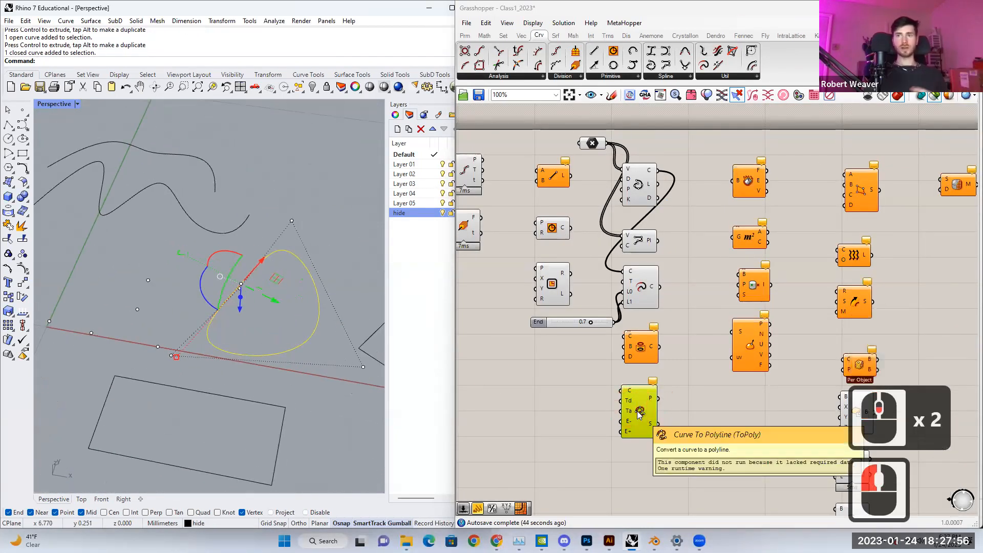
{"action": "left_click", "coordinate": [638, 183]}
{"action": "left_click", "coordinate": [535, 262]}
{"action": "right_click_drag", "start_coordinate": [528, 204], "coordinate": [605, 219]}
{"action": "scroll", "coordinate": [577, 222], "scroll_direction": "down", "scroll_amount": 1}
{"action": "left_click", "coordinate": [498, 156]}
{"action": "left_click", "coordinate": [329, 167]}
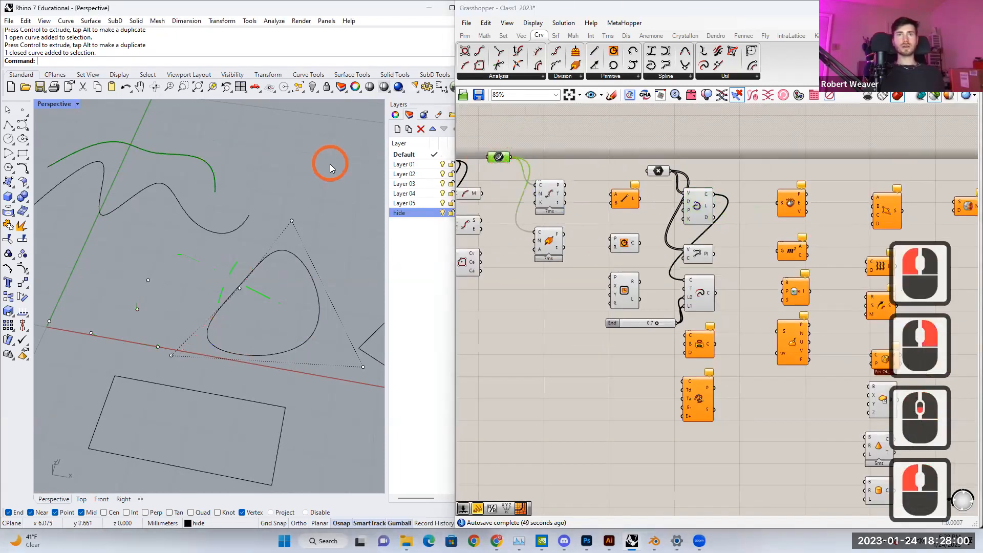
{"action": "left_click", "coordinate": [496, 155]}
{"action": "left_click", "coordinate": [501, 139]}
{"action": "right_click", "coordinate": [562, 152]}
{"action": "right_click_drag", "start_coordinate": [619, 152], "coordinate": [694, 156]}
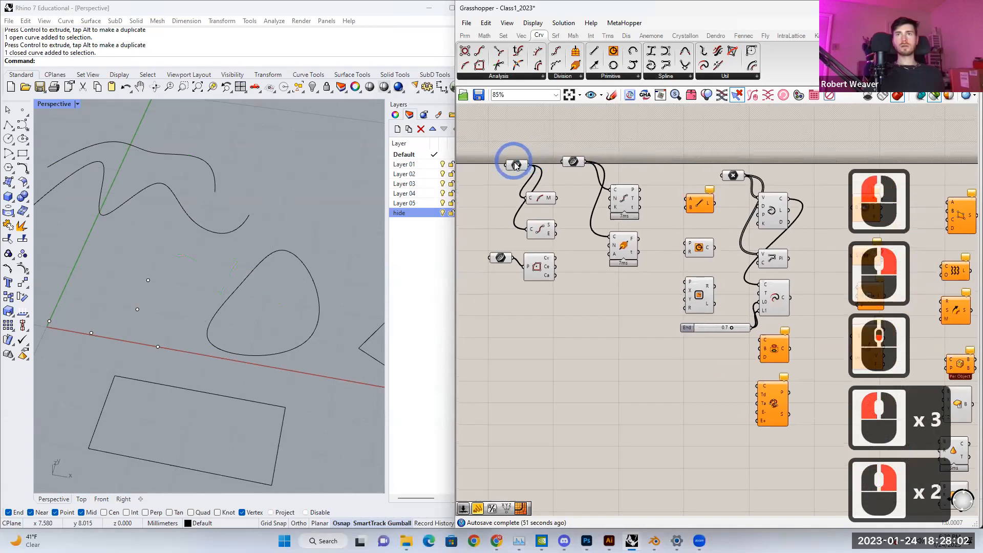
{"action": "left_click", "coordinate": [516, 164]}
Step: Duplicate the curve parameter holding the angular closed polyline and reference the rounded closed curve in the copy
{"action": "left_click", "coordinate": [507, 258]}
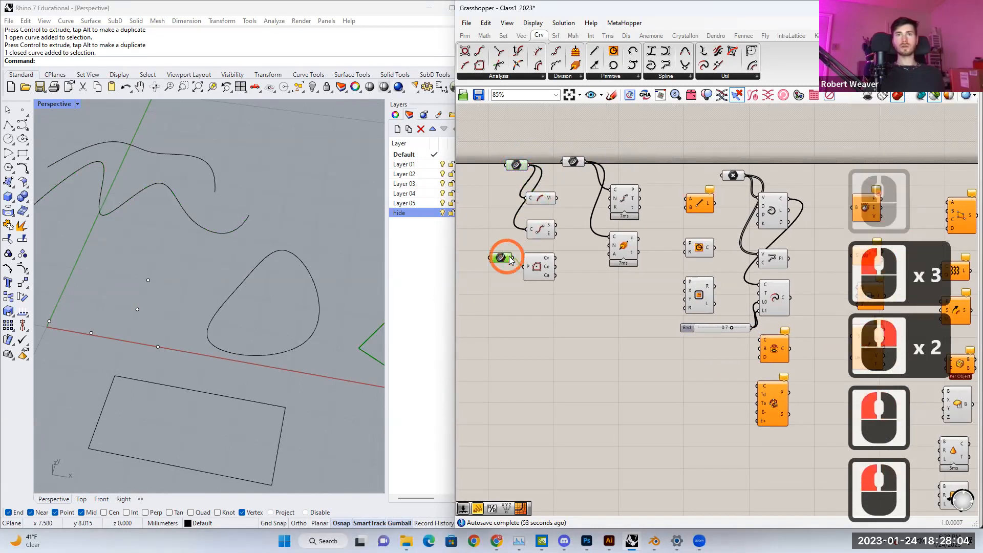
{"action": "right_click_drag", "start_coordinate": [507, 258], "coordinate": [497, 255]}
{"action": "key", "text": "ctrl+c"}
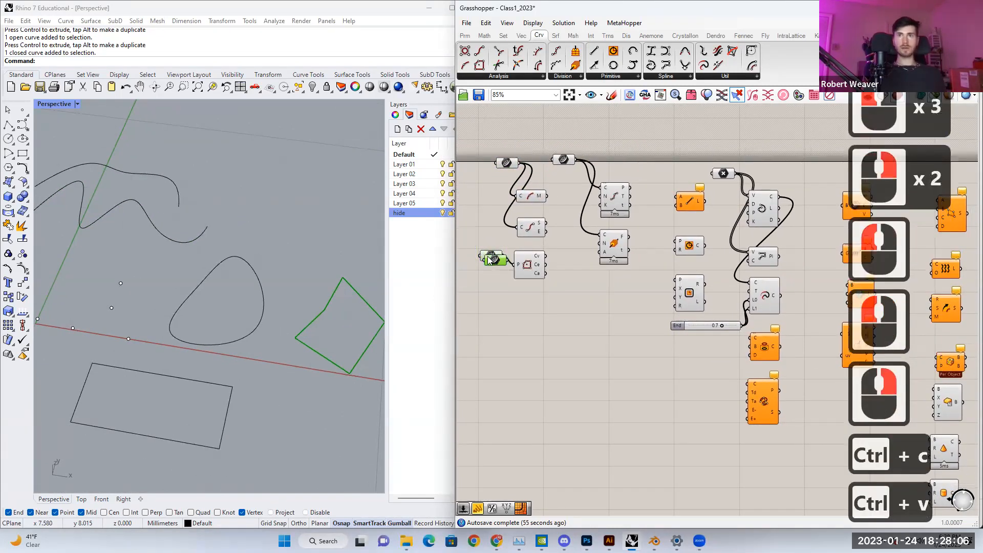
{"action": "key", "text": "ctrl+v"}
{"action": "right_click", "coordinate": [566, 354]}
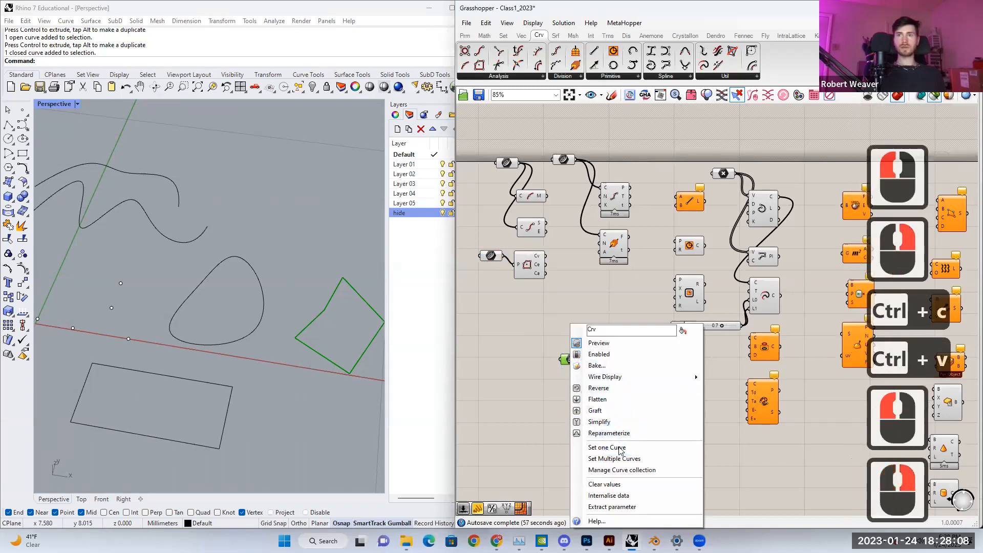
{"action": "left_click", "coordinate": [609, 447]}
{"action": "left_click", "coordinate": [264, 296]}
Step: Place the new curve parameter beside Curve To Polyline, connect it to the curve input and compare both previews
{"action": "left_click_drag", "start_coordinate": [572, 360], "coordinate": [720, 380]}
{"action": "right_click_drag", "start_coordinate": [720, 380], "coordinate": [589, 345]}
{"action": "scroll", "coordinate": [589, 344], "scroll_direction": "up", "scroll_amount": 2}
{"action": "left_click_drag", "start_coordinate": [606, 347], "coordinate": [627, 352]}
{"action": "double_click", "coordinate": [657, 371]}
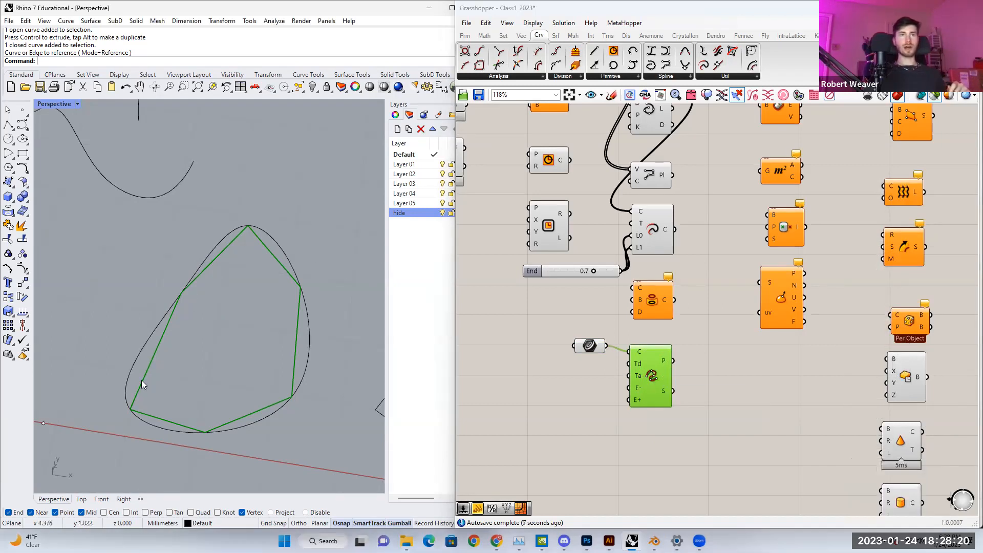
{"action": "left_click", "coordinate": [590, 345]}
{"action": "left_click", "coordinate": [666, 375]}
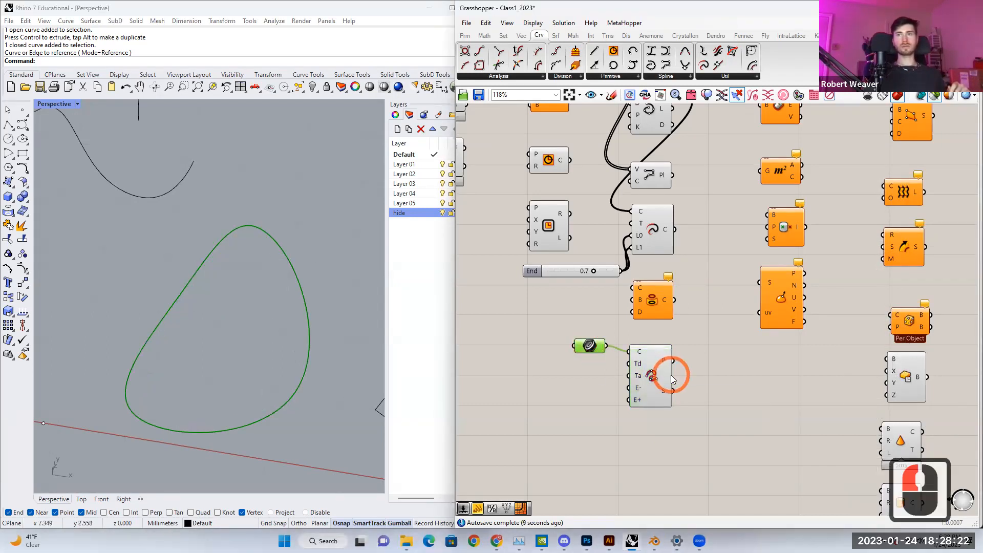
Step: Bring the surface components of the definition into view and display the surface component category
{"action": "scroll", "coordinate": [662, 377], "scroll_direction": "down", "scroll_amount": 1}
{"action": "scroll", "coordinate": [663, 377], "scroll_direction": "down", "scroll_amount": 2}
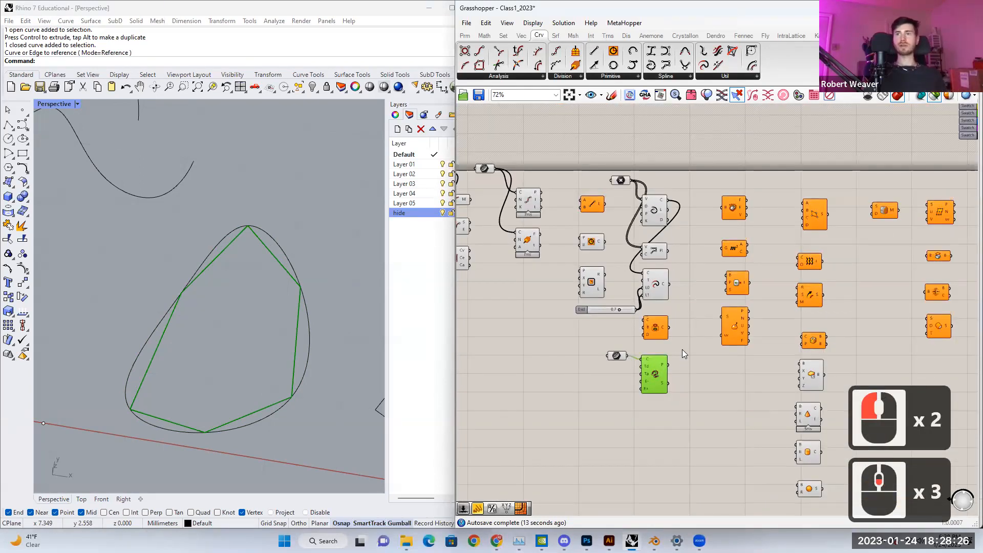
{"action": "right_click_drag", "start_coordinate": [682, 349], "coordinate": [615, 339]}
{"action": "scroll", "coordinate": [552, 244], "scroll_direction": "up", "scroll_amount": 4}
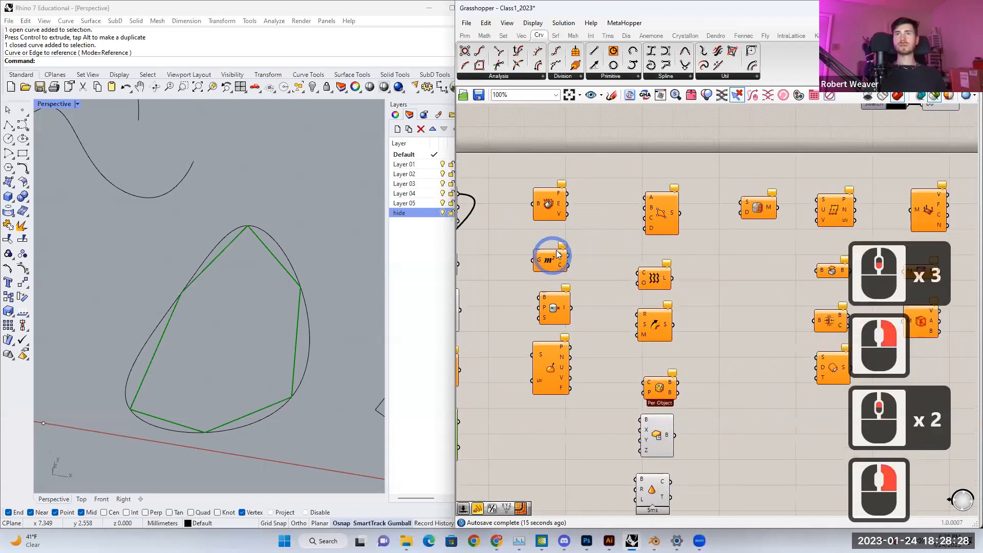
{"action": "left_click", "coordinate": [555, 36]}
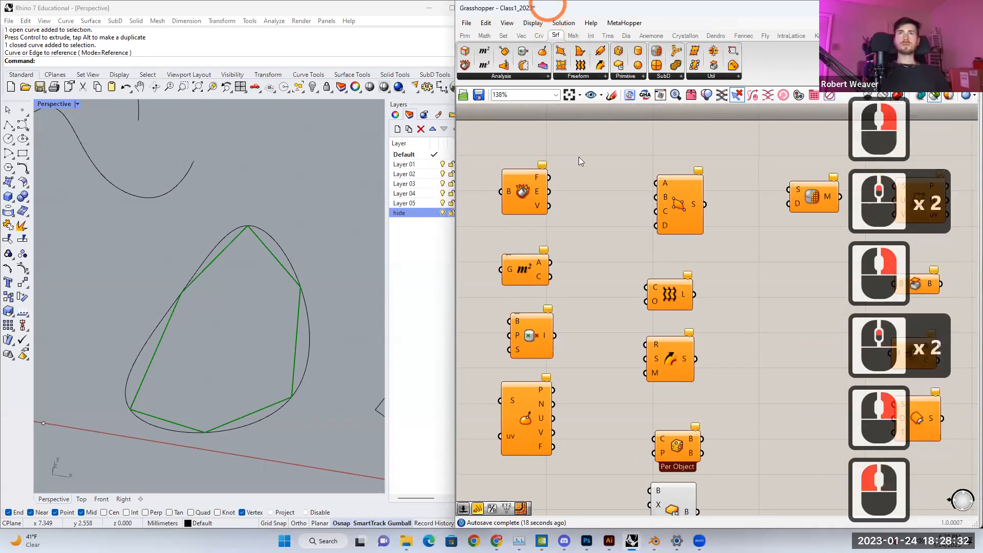
Step: Examine Deconstruct Brep, add a Brep parameter beside it and reference the Rhino box in that parameter
{"action": "left_click_drag", "start_coordinate": [514, 191], "coordinate": [521, 195]}
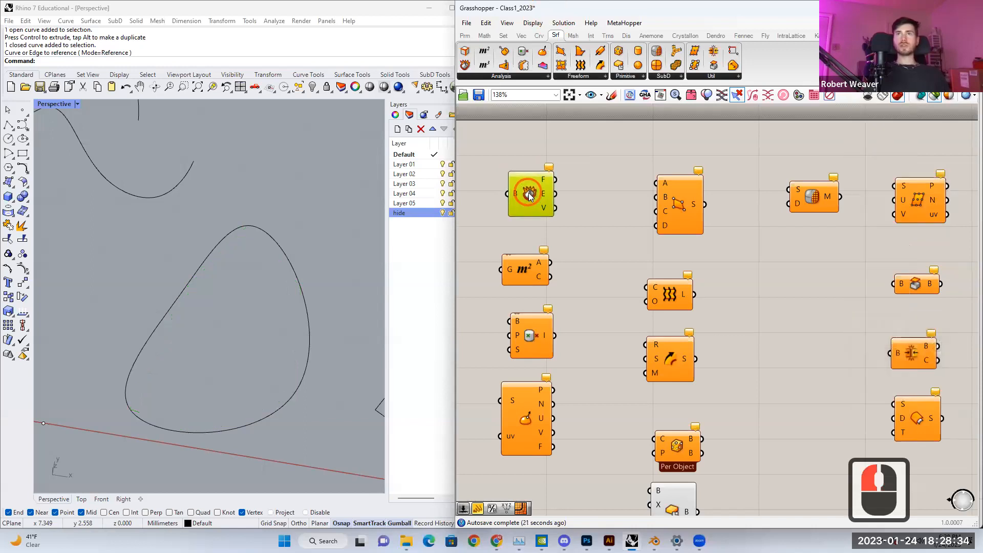
{"action": "mouse_move", "coordinate": [548, 207]}
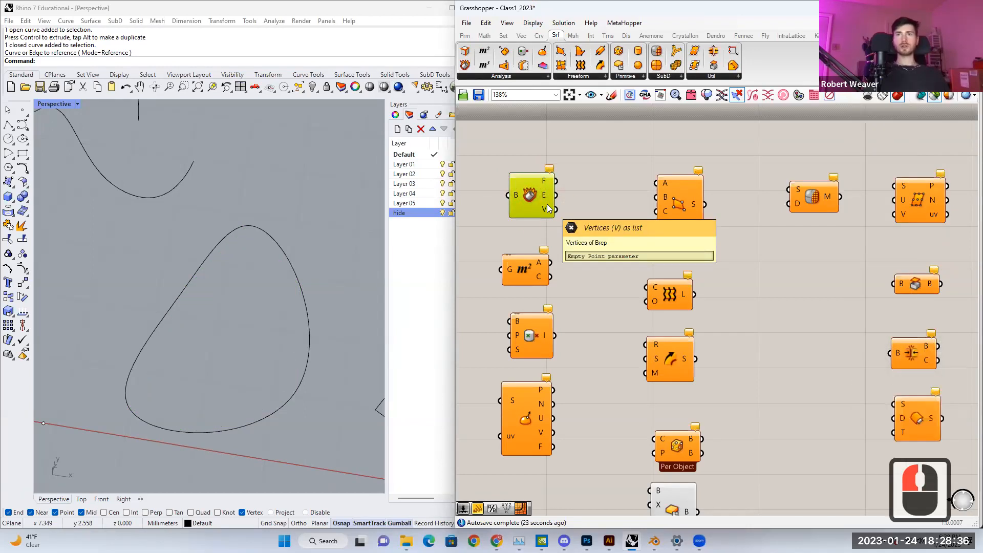
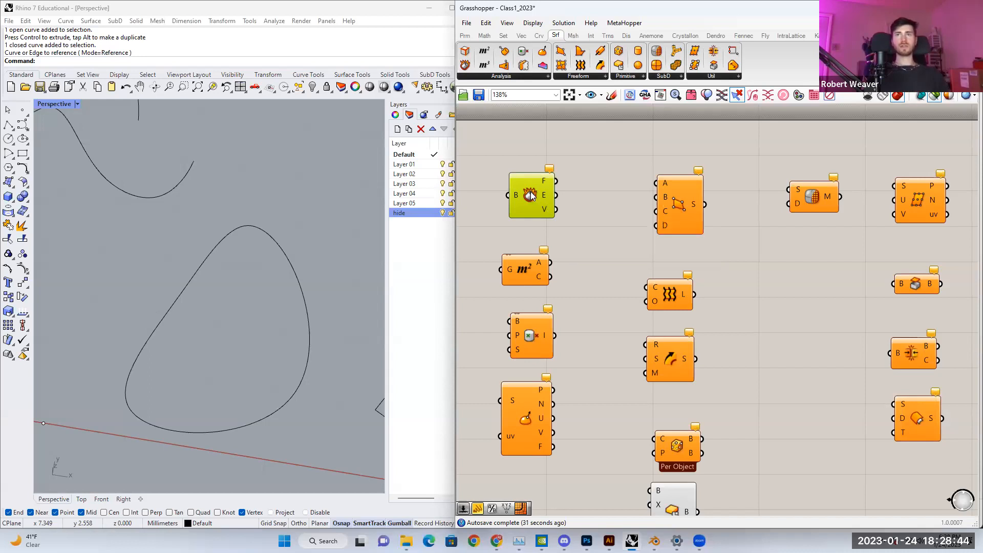
{"action": "right_click_drag", "start_coordinate": [531, 195], "coordinate": [566, 197]}
{"action": "right_click_drag", "start_coordinate": [281, 226], "coordinate": [108, 339]}
{"action": "left_click", "coordinate": [109, 339]}
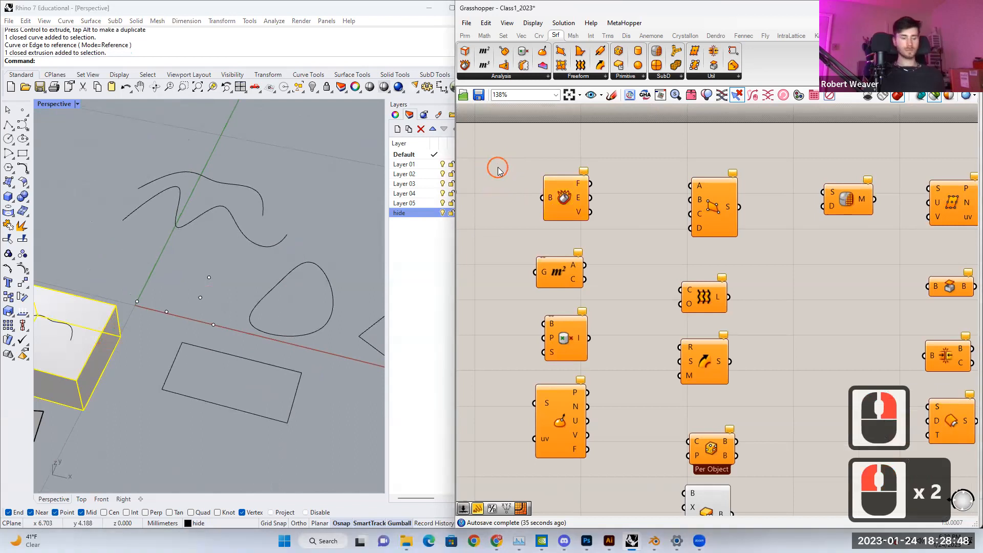
{"action": "double_click", "coordinate": [498, 167]}
{"action": "type", "text": "brep"}
{"action": "key", "text": "Return"}
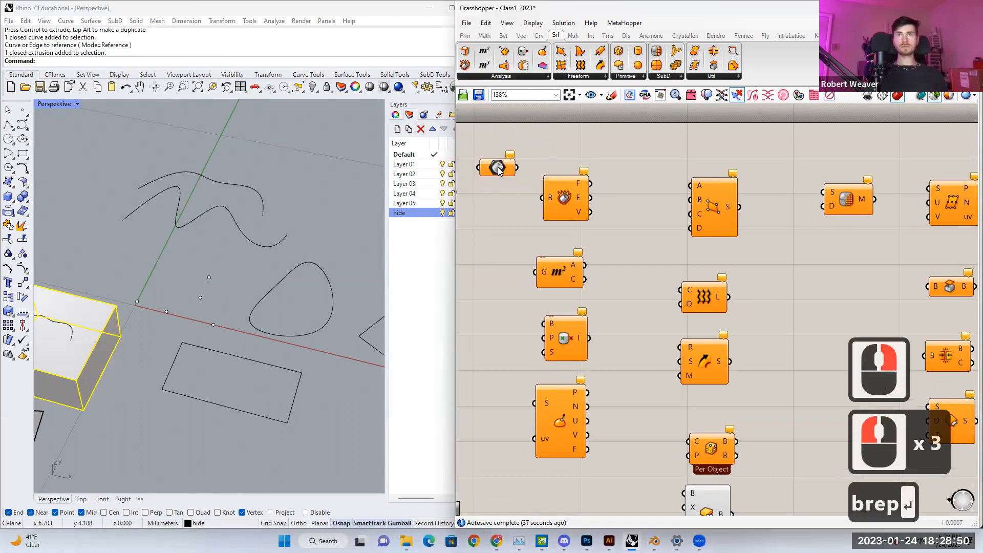
{"action": "right_click", "coordinate": [496, 167]}
{"action": "left_click", "coordinate": [544, 303]}
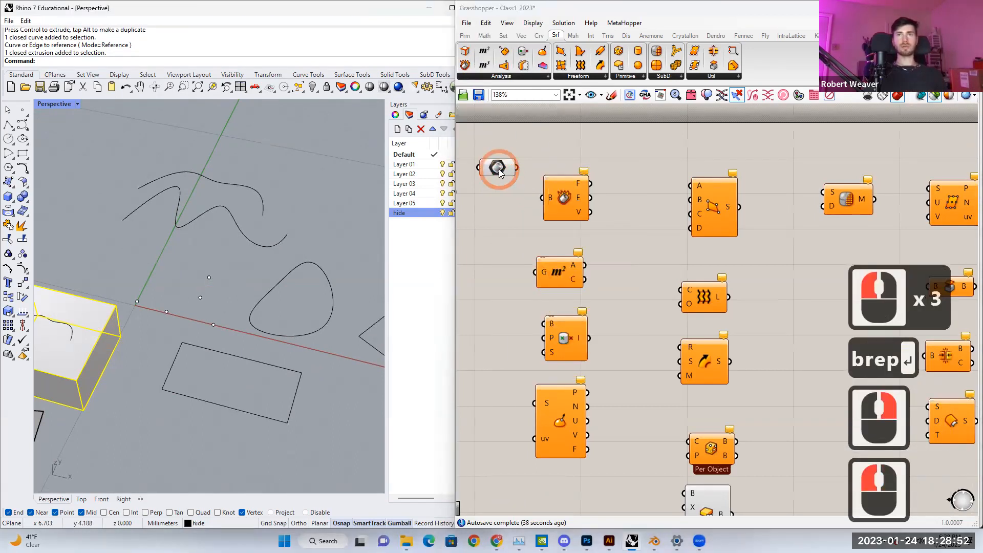
{"action": "left_click", "coordinate": [499, 170]}
{"action": "left_click", "coordinate": [329, 203]}
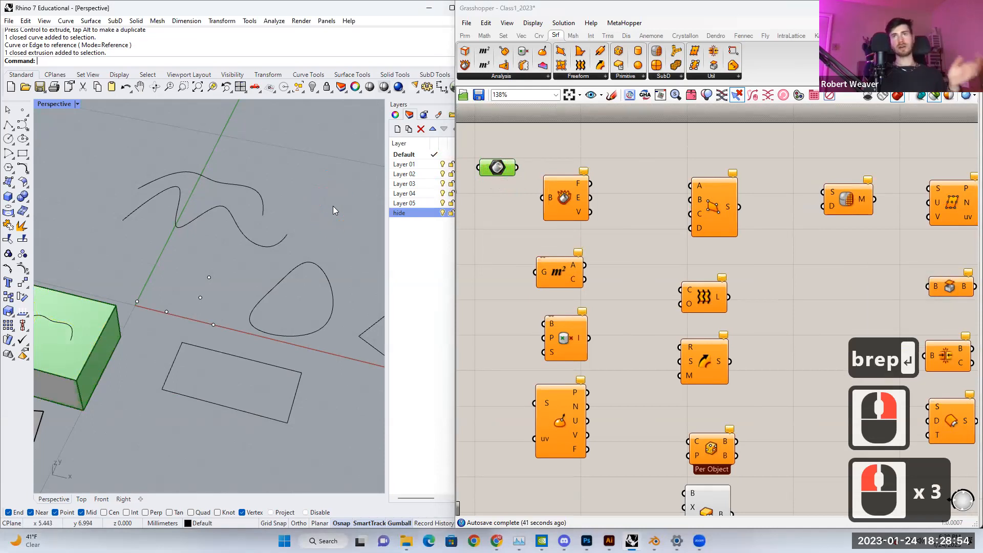
Step: Connect the Brep parameter to Deconstruct Brep's input, align the two components and inspect the box preview
{"action": "left_click_drag", "start_coordinate": [497, 167], "coordinate": [547, 205]}
{"action": "left_click", "coordinate": [578, 190]}
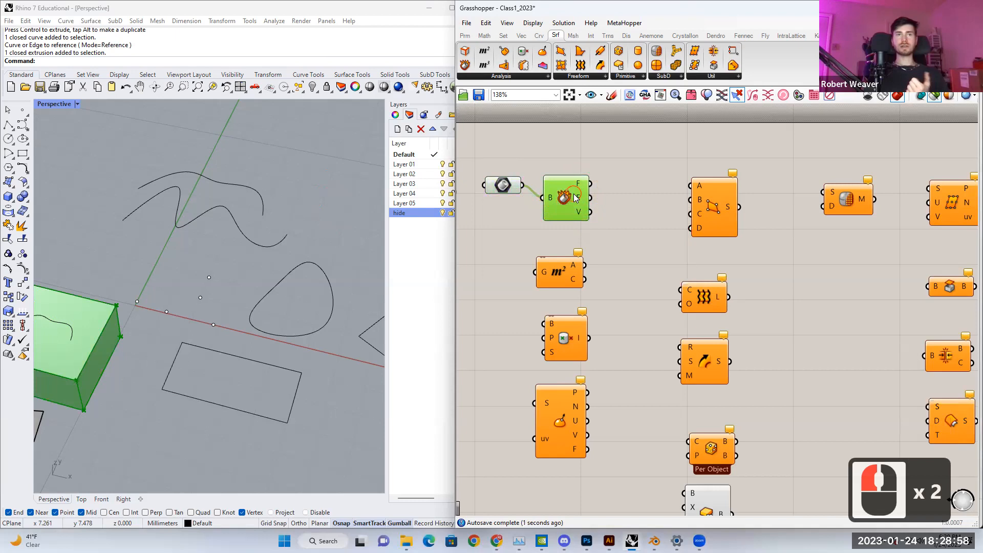
{"action": "right_click_drag", "start_coordinate": [205, 246], "coordinate": [123, 320]}
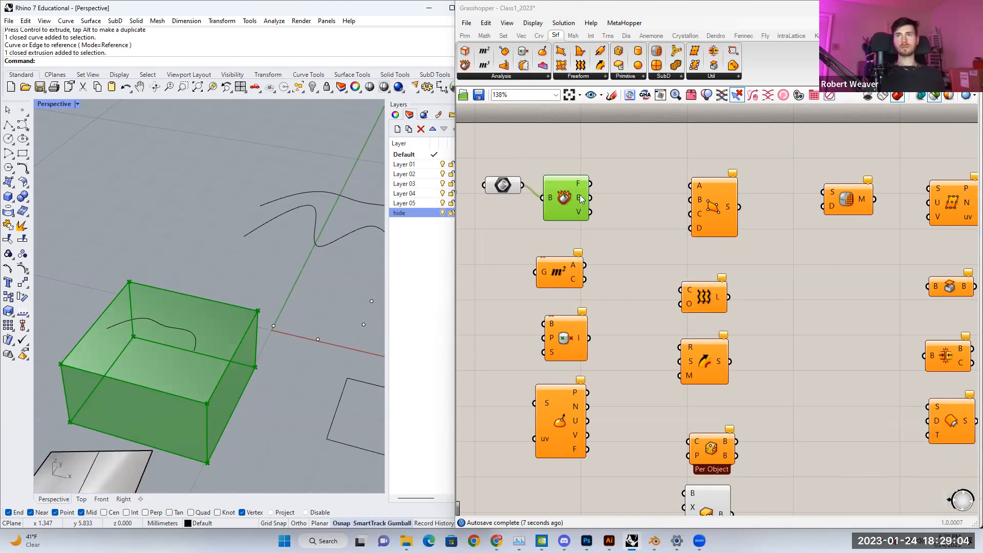
{"action": "mouse_move", "coordinate": [579, 189]}
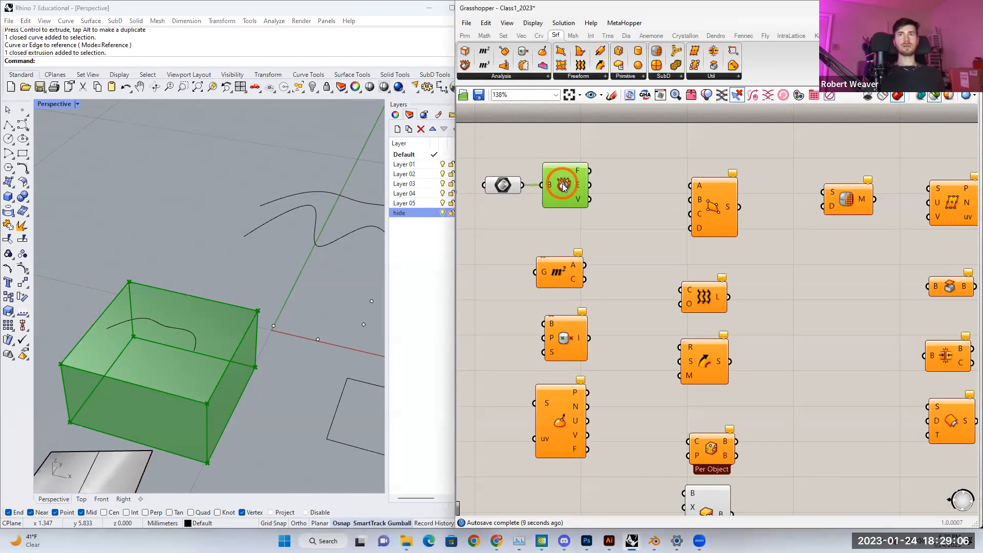
Step: Add a Data parameter beside Deconstruct Brep and feed it the vertices output, then replace that with the edges output
{"action": "left_click", "coordinate": [614, 183]}
{"action": "double_click", "coordinate": [614, 182]}
{"action": "type", "text": "data"}
{"action": "left_click", "coordinate": [613, 171]}
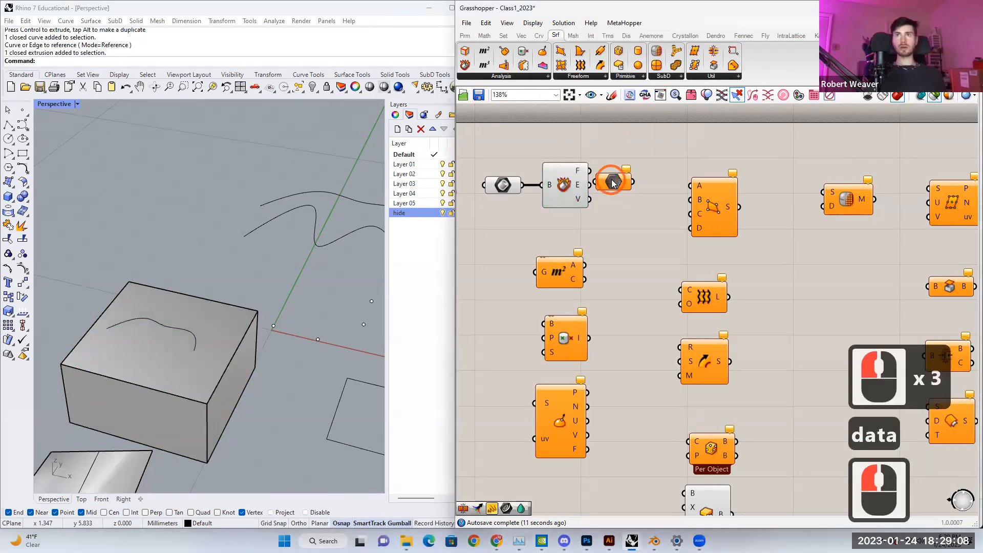
{"action": "left_click_drag", "start_coordinate": [613, 182], "coordinate": [623, 196]}
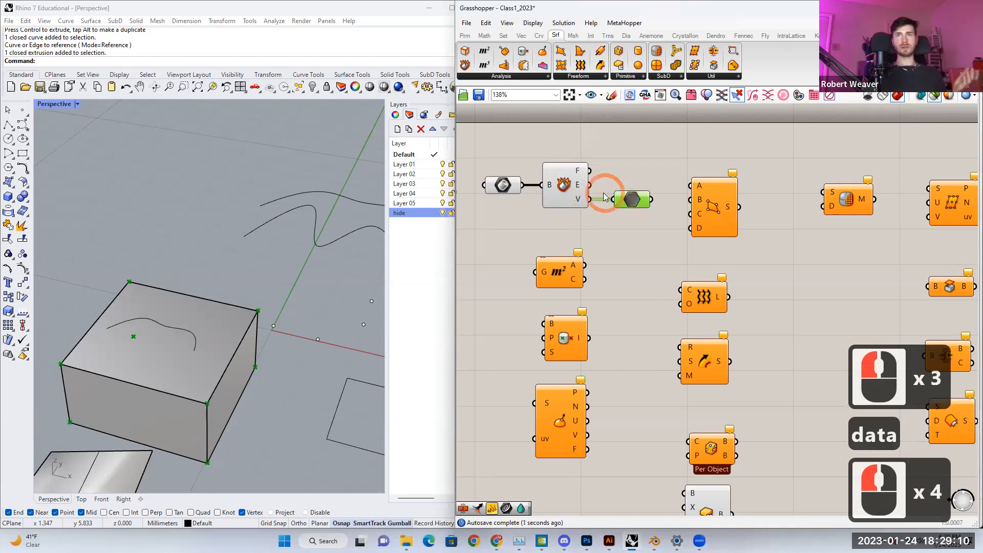
{"action": "left_click_drag", "start_coordinate": [621, 202], "coordinate": [623, 188]}
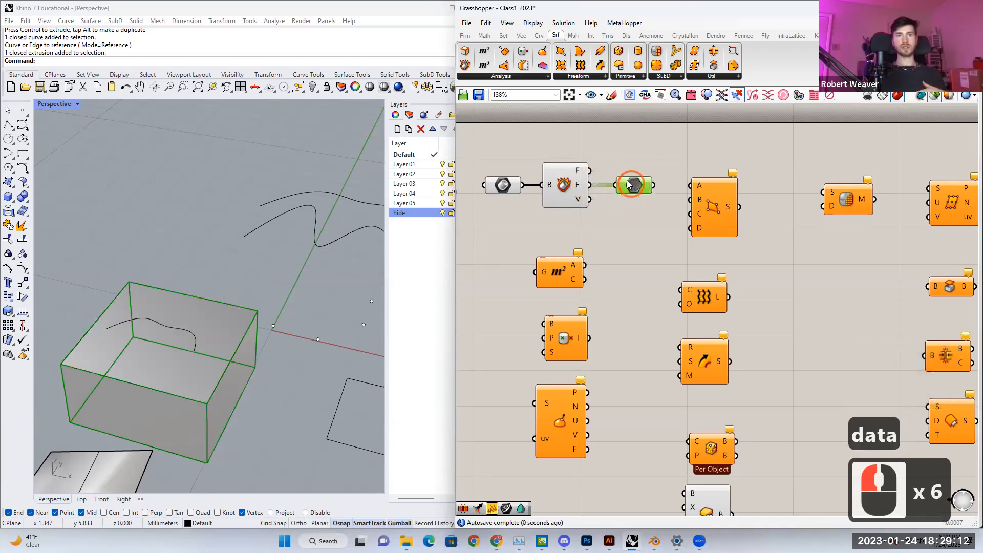
Step: Reposition the Area component below Deconstruct Brep and look up where it sits among the surface analysis components
{"action": "right_click_drag", "start_coordinate": [614, 227], "coordinate": [640, 204]}
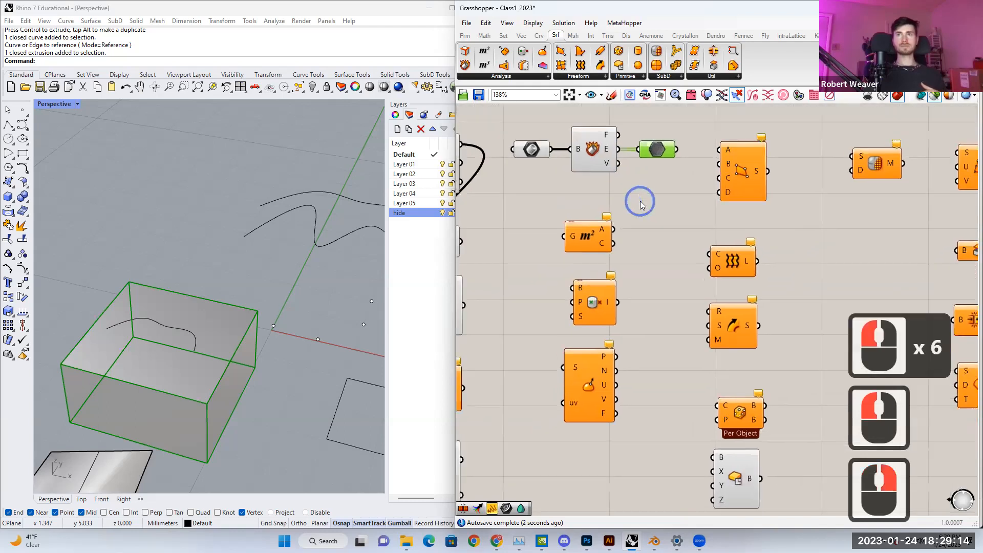
{"action": "left_click", "coordinate": [583, 236]}
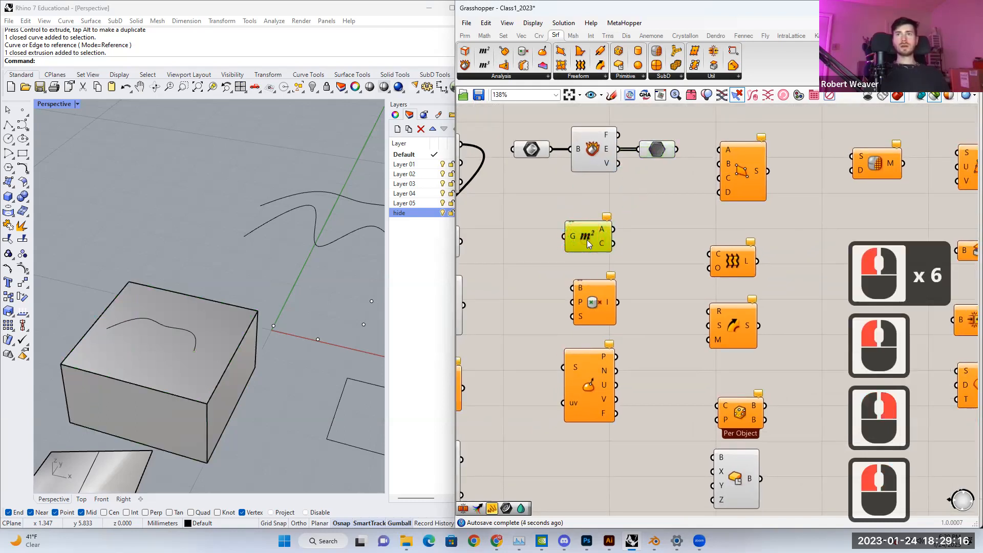
{"action": "left_click_drag", "start_coordinate": [587, 240], "coordinate": [597, 238]}
{"action": "left_click", "coordinate": [514, 77]}
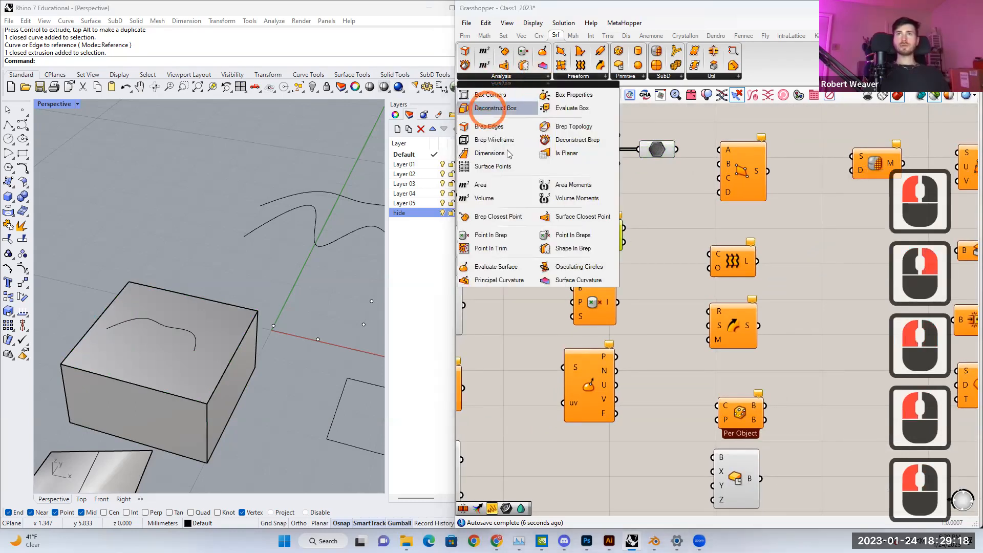
{"action": "left_click", "coordinate": [676, 231]}
{"action": "left_click_drag", "start_coordinate": [596, 235], "coordinate": [596, 231]}
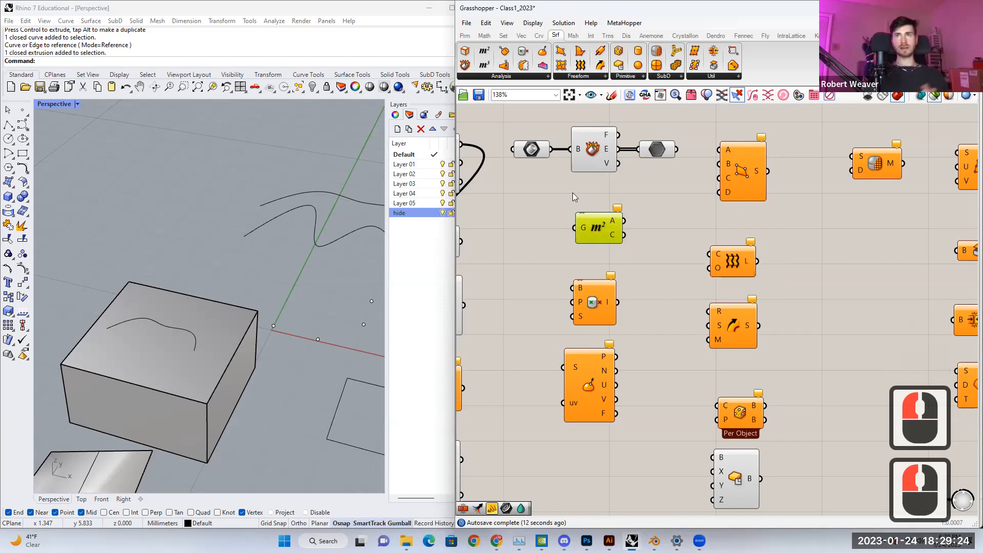
Step: Connect the box's Brep parameter to Area's geometry input and set the Perspective viewport to Wireframe display
{"action": "left_click_drag", "start_coordinate": [552, 149], "coordinate": [574, 228]}
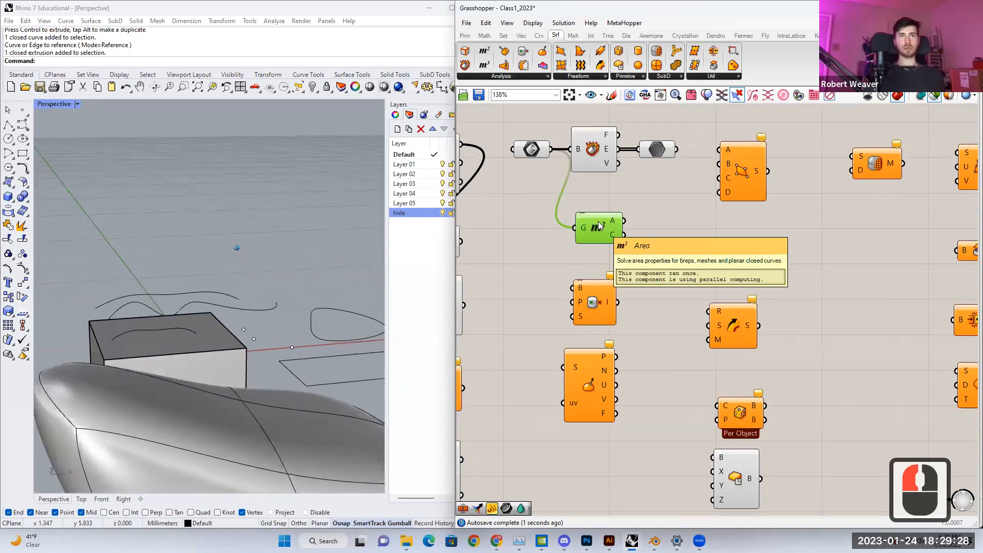
{"action": "left_click", "coordinate": [78, 107]}
{"action": "left_click", "coordinate": [75, 142]}
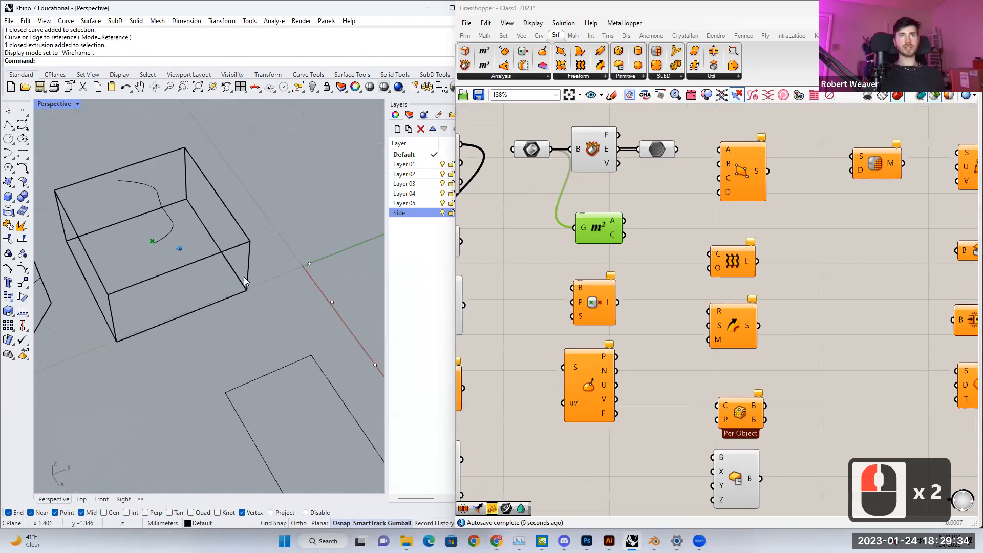
Step: Examine the Point In Brep component and look it up among the surface analysis components
{"action": "left_click", "coordinate": [593, 302]}
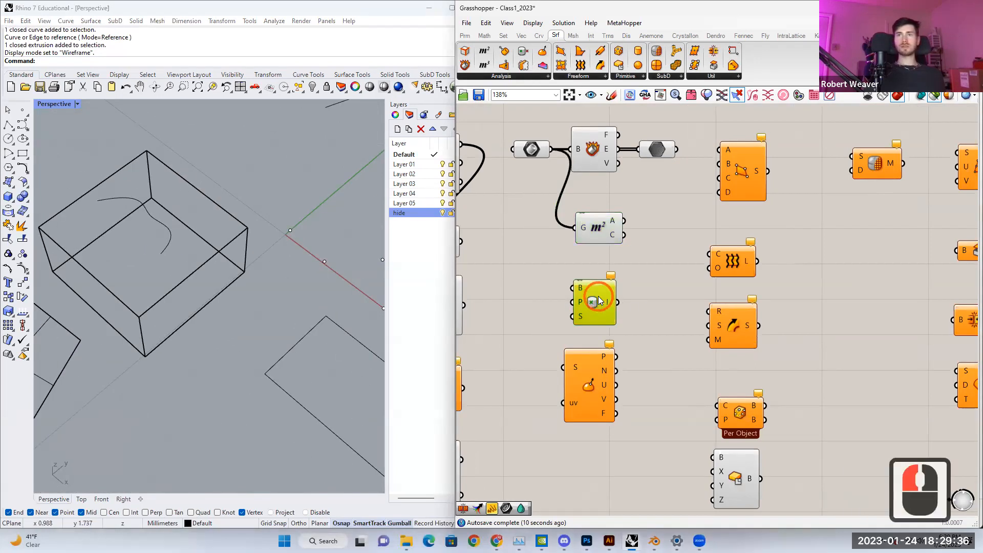
{"action": "left_click", "coordinate": [520, 78]}
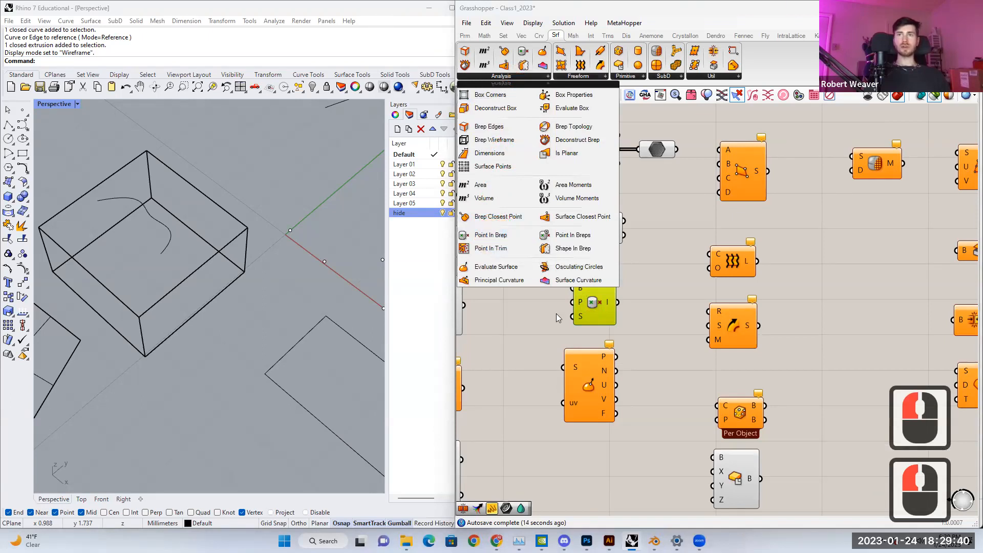
{"action": "left_click", "coordinate": [593, 306]}
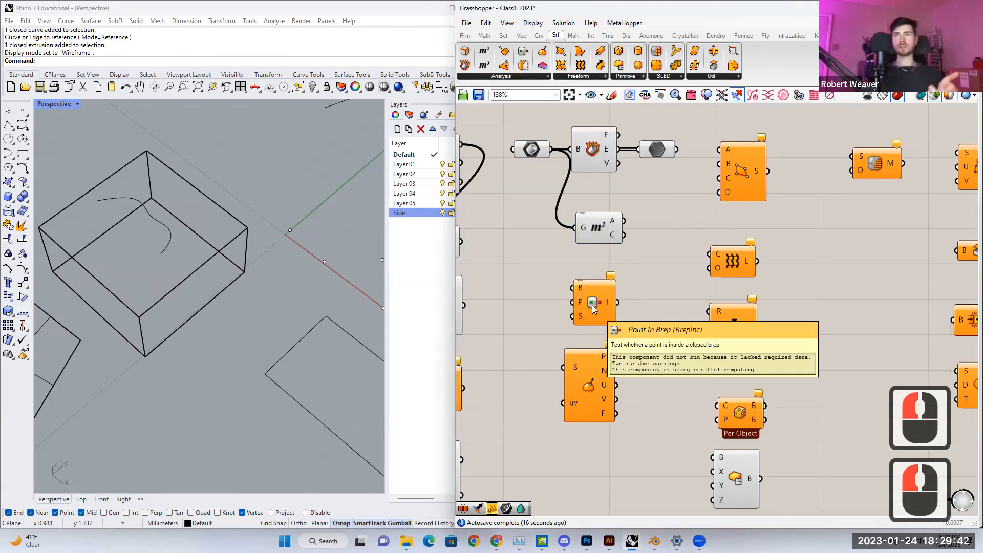
Step: Arrange the Point In Brep and Evaluate Surface components in a column below Area
{"action": "left_click_drag", "start_coordinate": [591, 306], "coordinate": [596, 293]}
{"action": "left_click_drag", "start_coordinate": [585, 366], "coordinate": [597, 352]}
{"action": "left_click_drag", "start_coordinate": [597, 288], "coordinate": [601, 287]}
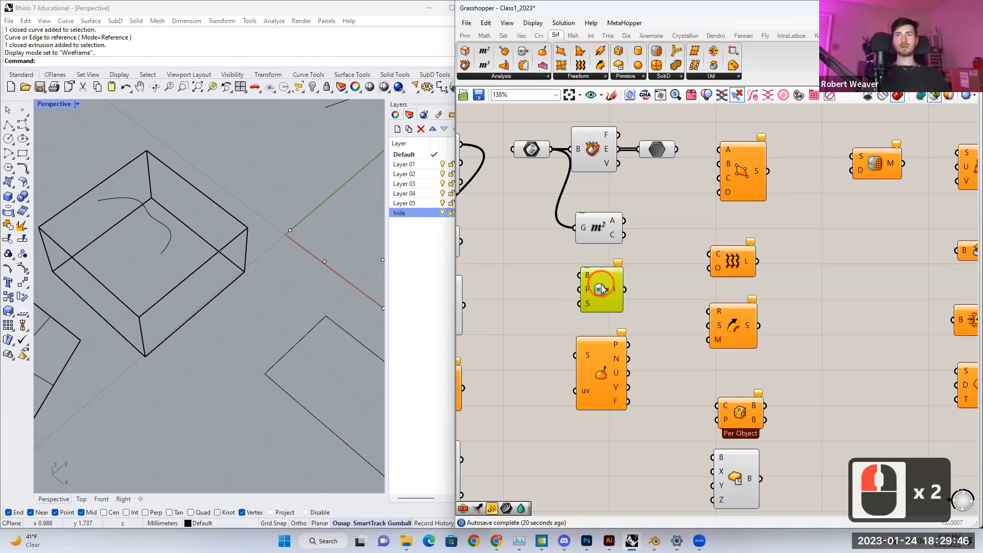
{"action": "left_click_drag", "start_coordinate": [616, 361], "coordinate": [611, 361]}
{"action": "left_click_drag", "start_coordinate": [605, 296], "coordinate": [603, 302]}
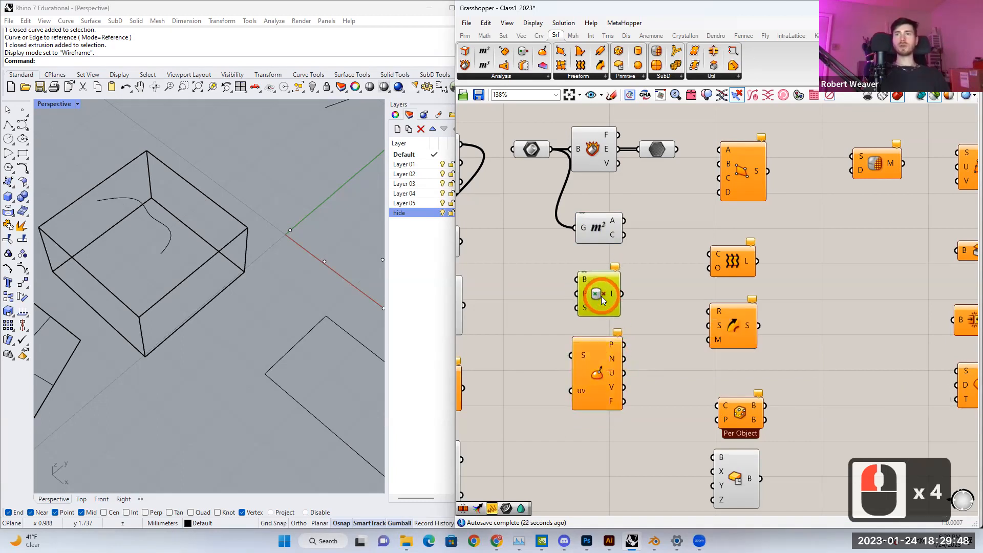
{"action": "left_click", "coordinate": [602, 296]}
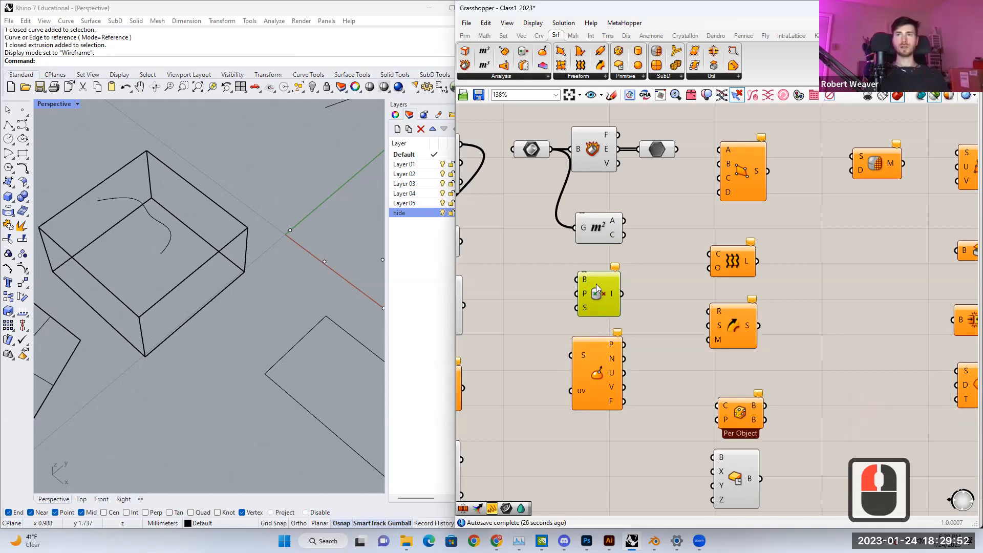
{"action": "left_click_drag", "start_coordinate": [598, 293], "coordinate": [596, 293]}
Step: Move Evaluate Surface slightly lower and look it up among the surface analysis components
{"action": "left_click_drag", "start_coordinate": [599, 370], "coordinate": [598, 377]}
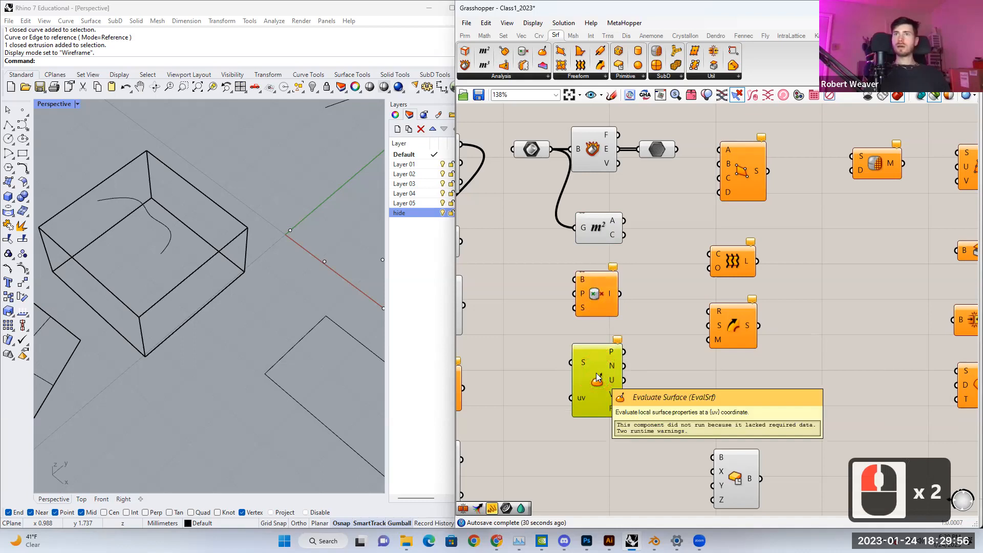
{"action": "left_click", "coordinate": [512, 78]}
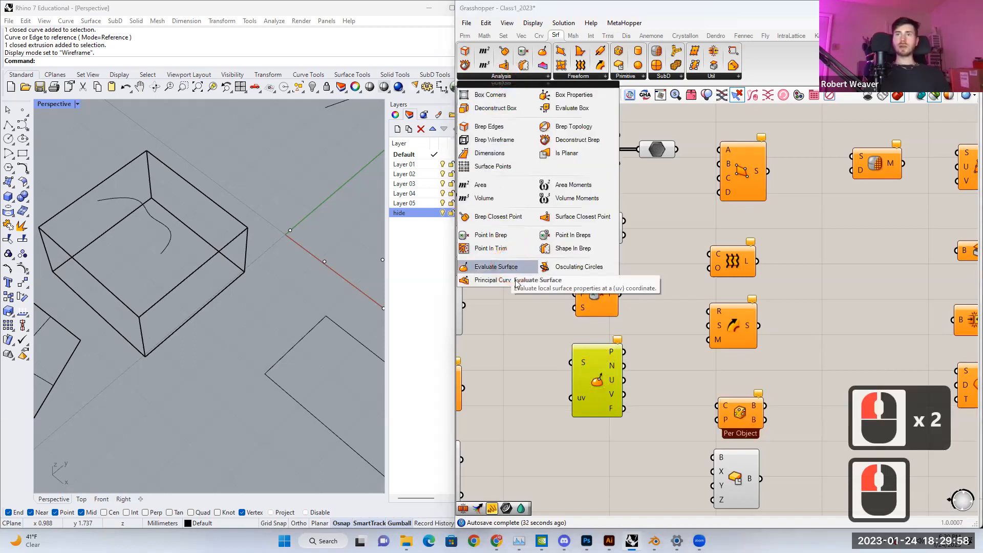
{"action": "left_click", "coordinate": [544, 360]}
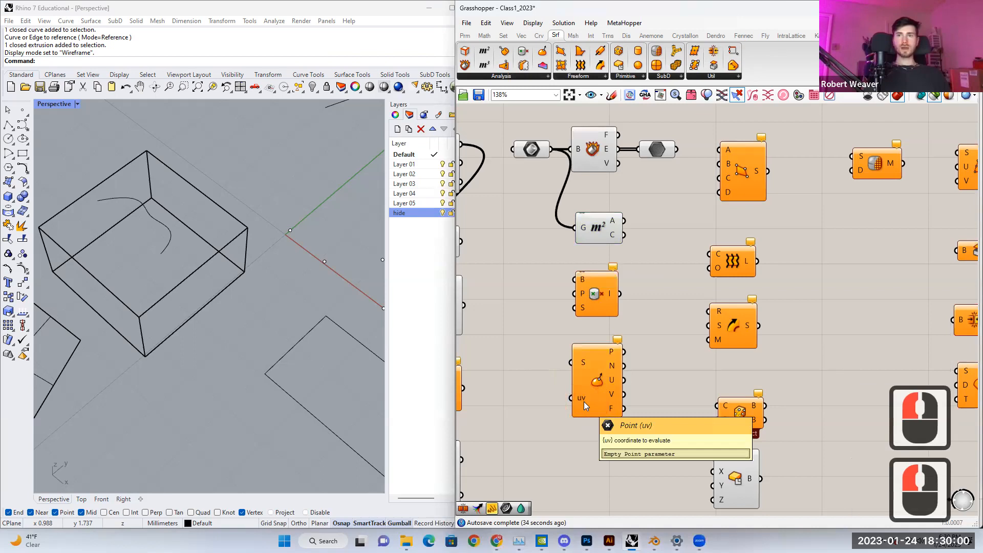
Step: Add a Surface parameter referencing the flat four-sided Rhino surface and connect it to Evaluate Surface's surface input
{"action": "left_click", "coordinate": [294, 310]}
{"action": "right_click_drag", "start_coordinate": [294, 310], "coordinate": [140, 327]}
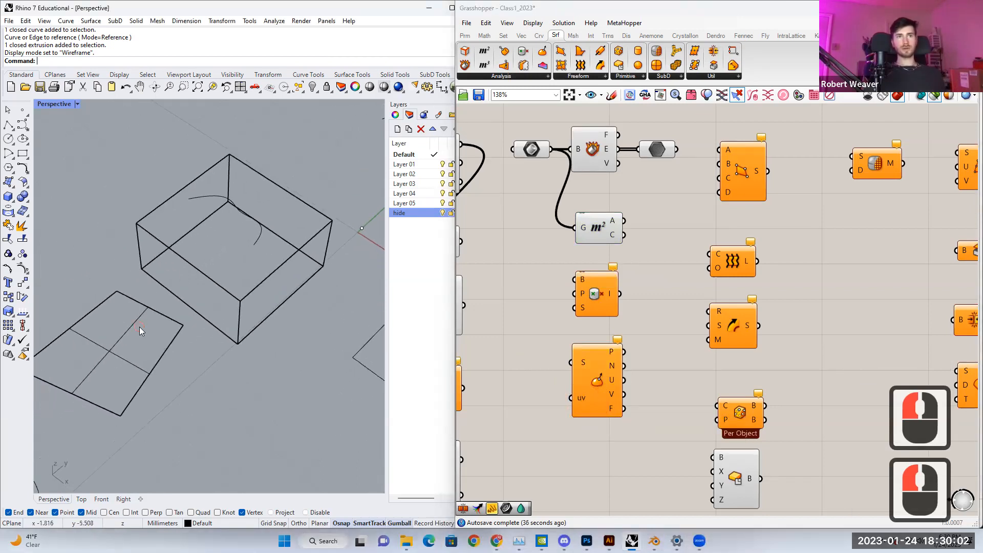
{"action": "left_click", "coordinate": [137, 328]}
{"action": "double_click", "coordinate": [526, 354]}
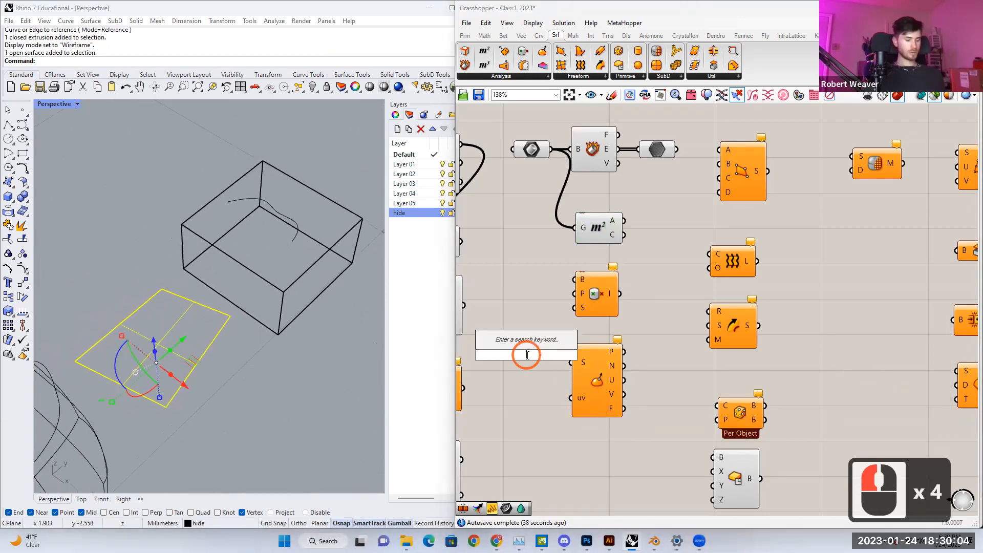
{"action": "type", "text": "surf"}
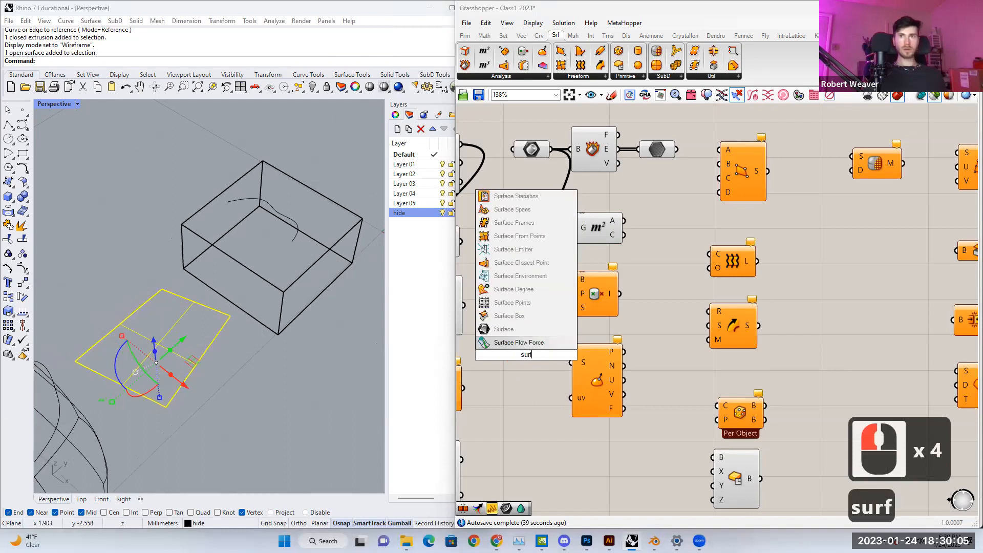
{"action": "left_click", "coordinate": [518, 328]}
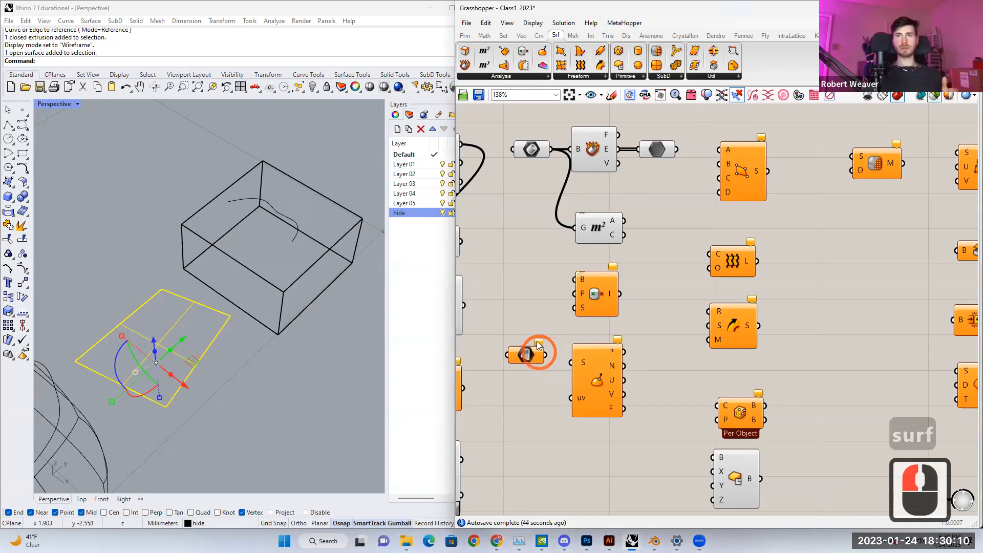
{"action": "right_click", "coordinate": [524, 354]}
{"action": "left_click", "coordinate": [560, 447]}
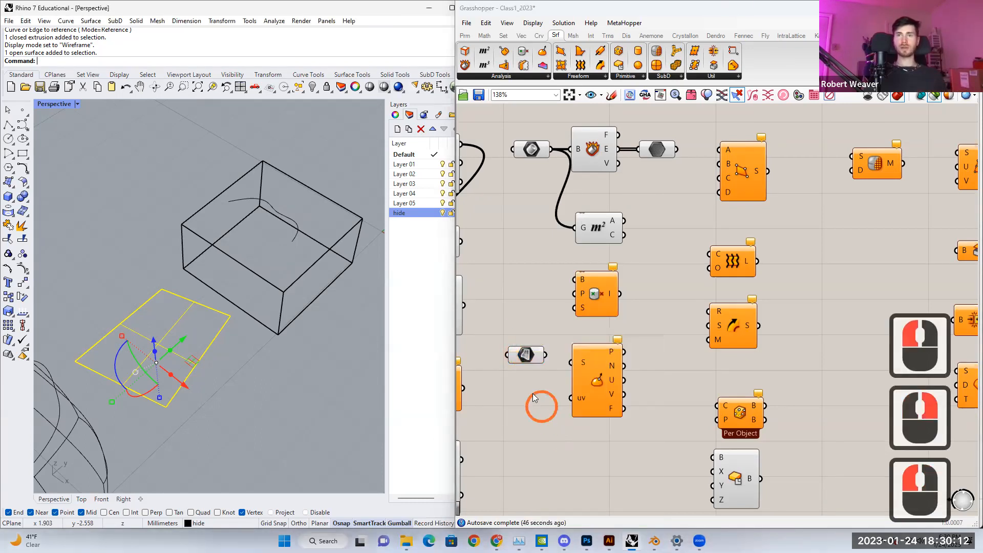
{"action": "left_click", "coordinate": [546, 361]}
{"action": "left_click_drag", "start_coordinate": [534, 357], "coordinate": [541, 365]}
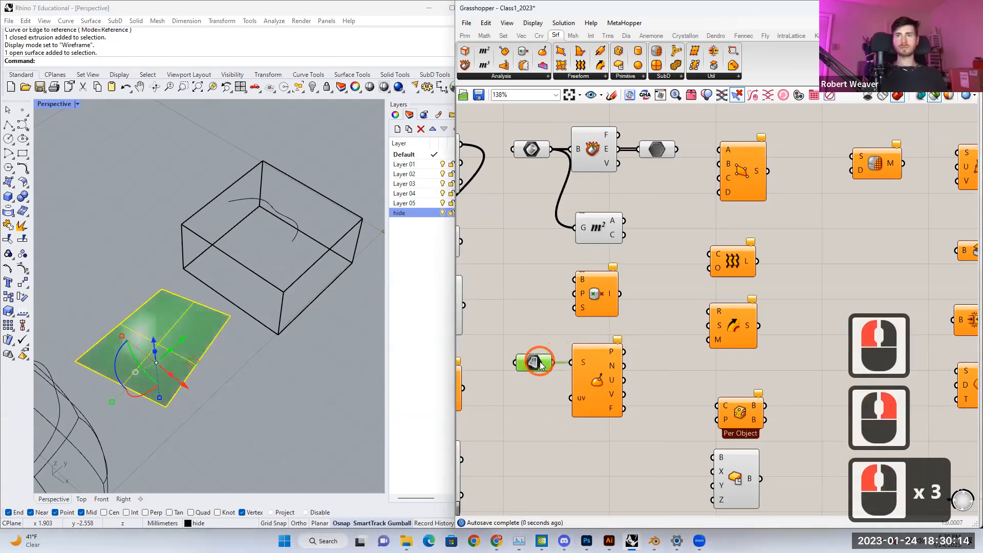
Step: Add an MD Slider below Evaluate Surface and connect its output to the component's uv input
{"action": "left_click", "coordinate": [465, 35]}
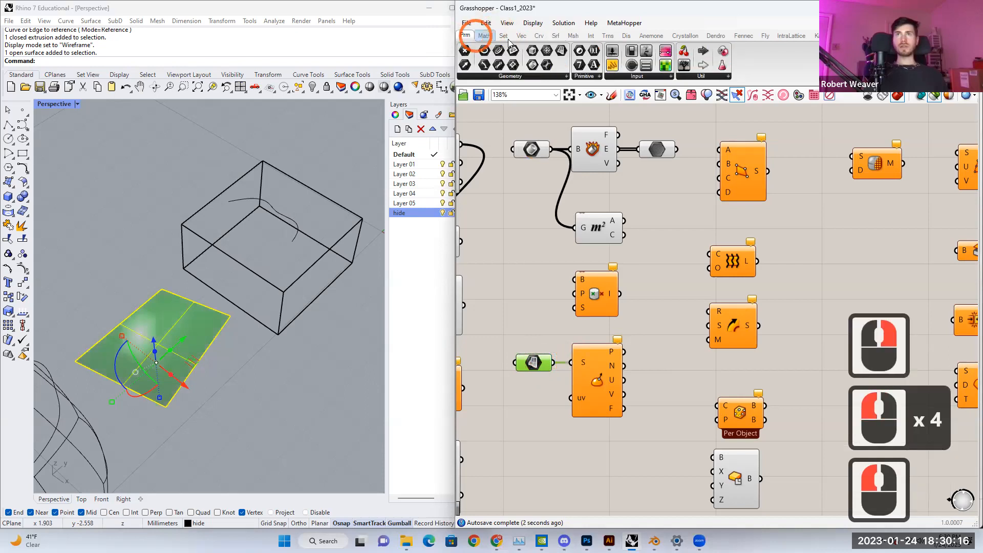
{"action": "left_click", "coordinate": [709, 77]}
{"action": "left_click", "coordinate": [664, 75]}
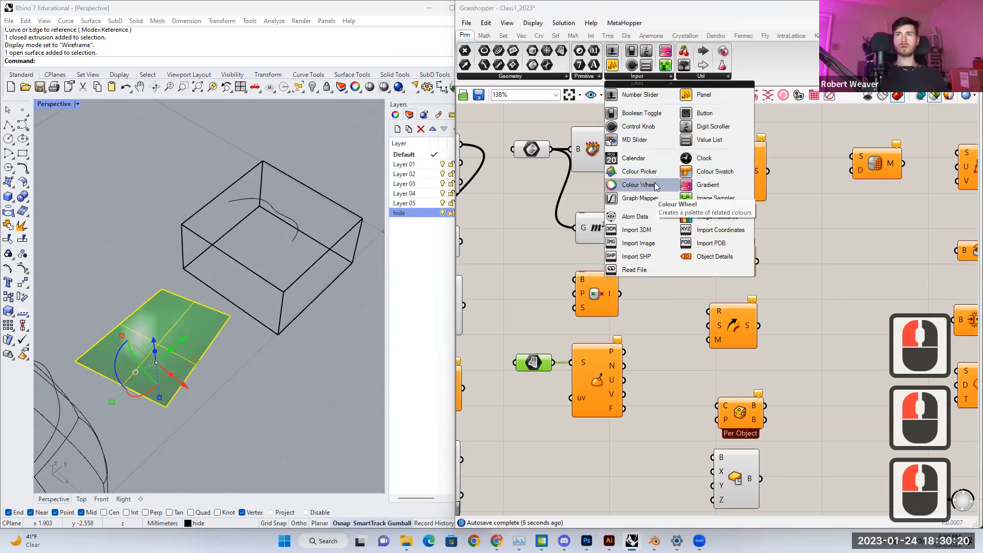
{"action": "left_click_drag", "start_coordinate": [638, 141], "coordinate": [562, 443]}
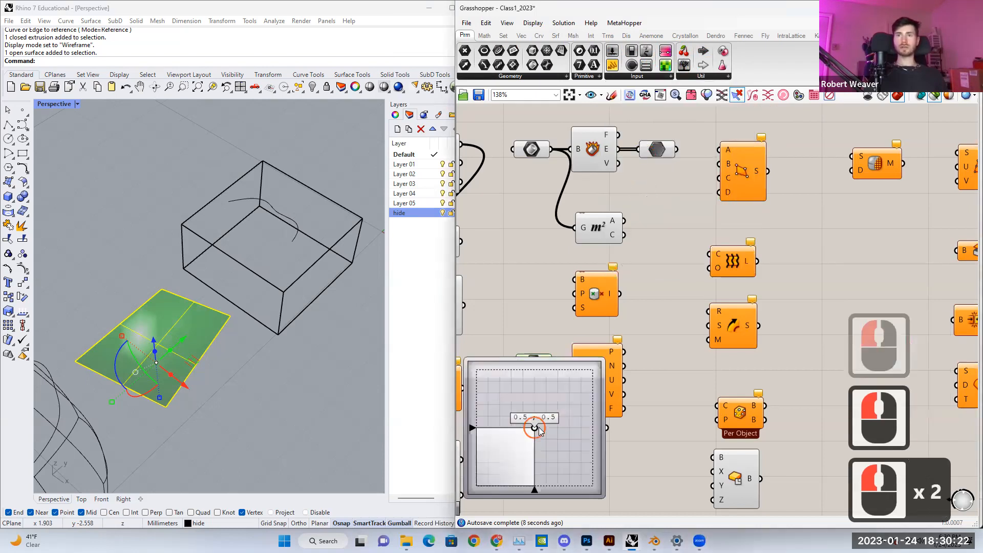
{"action": "left_click_drag", "start_coordinate": [567, 389], "coordinate": [587, 417]}
{"action": "right_click_drag", "start_coordinate": [654, 432], "coordinate": [655, 449]}
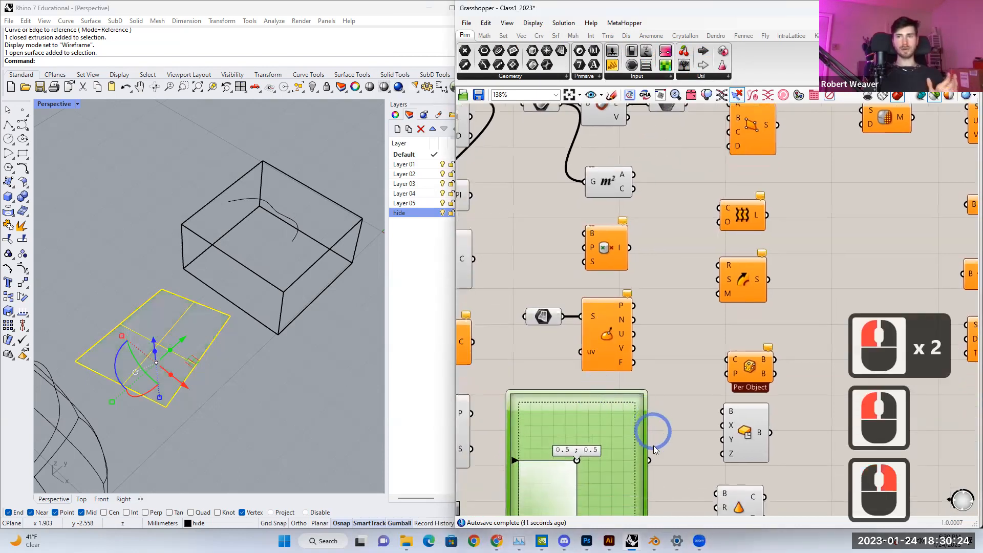
{"action": "left_click_drag", "start_coordinate": [619, 376], "coordinate": [591, 353]}
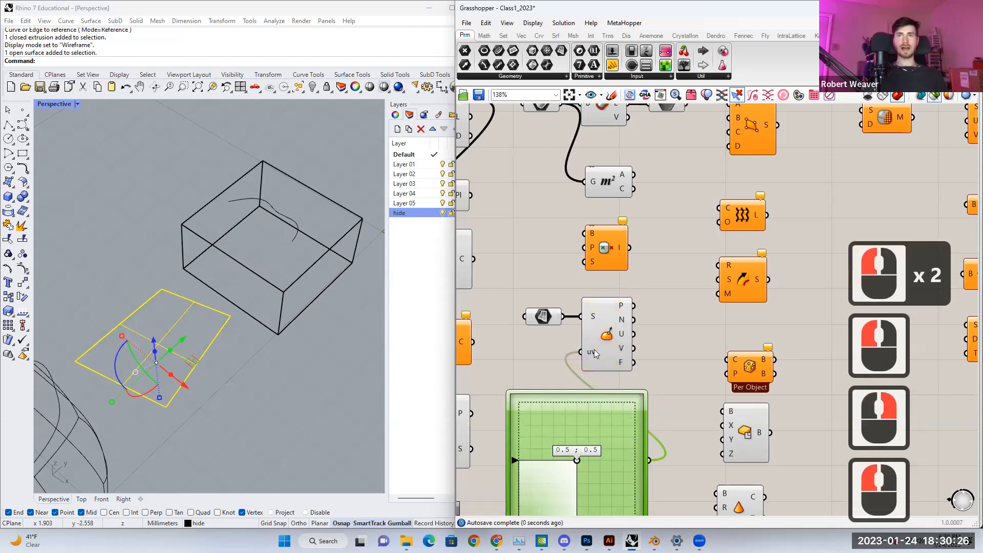
{"action": "mouse_move", "coordinate": [593, 356]}
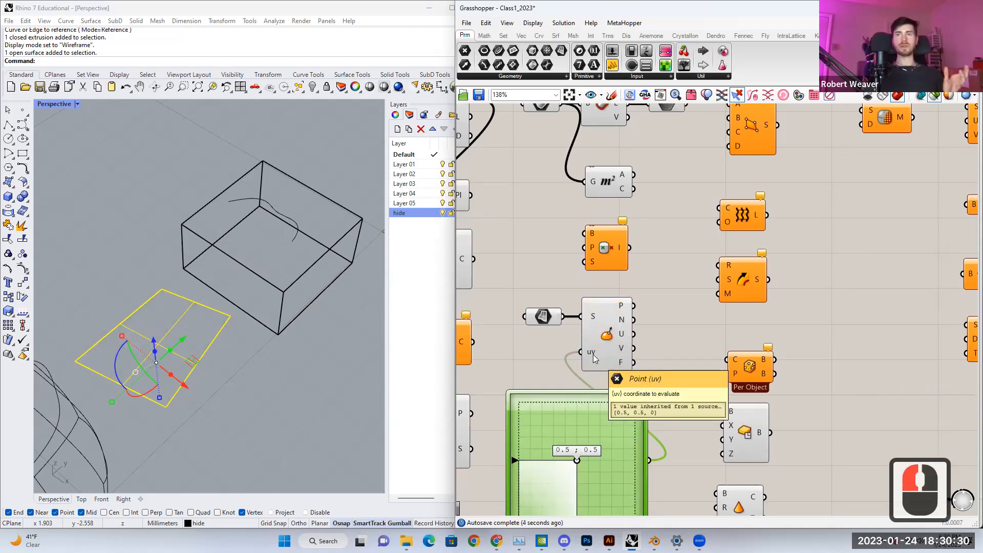
Step: Highlight the Evaluate Surface result in Rhino and move the MD Slider's point to 0.26 ; 0.82
{"action": "left_click", "coordinate": [600, 324]}
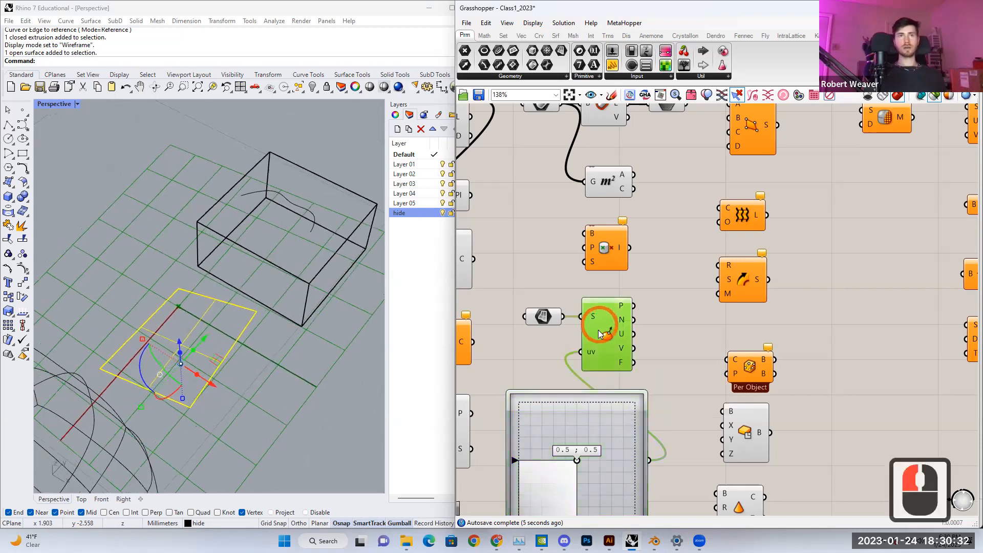
{"action": "left_click", "coordinate": [267, 315]}
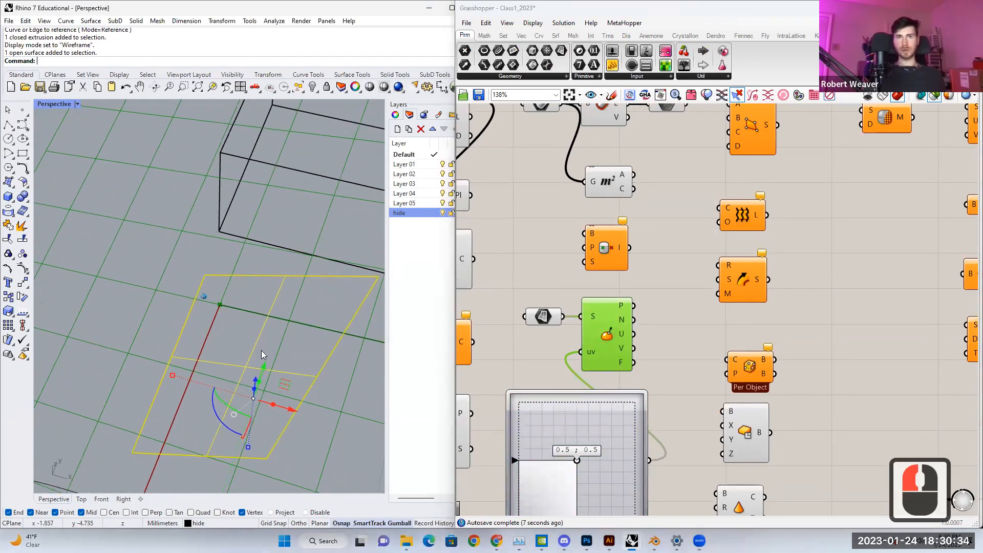
{"action": "right_click_drag", "start_coordinate": [380, 353], "coordinate": [270, 303]}
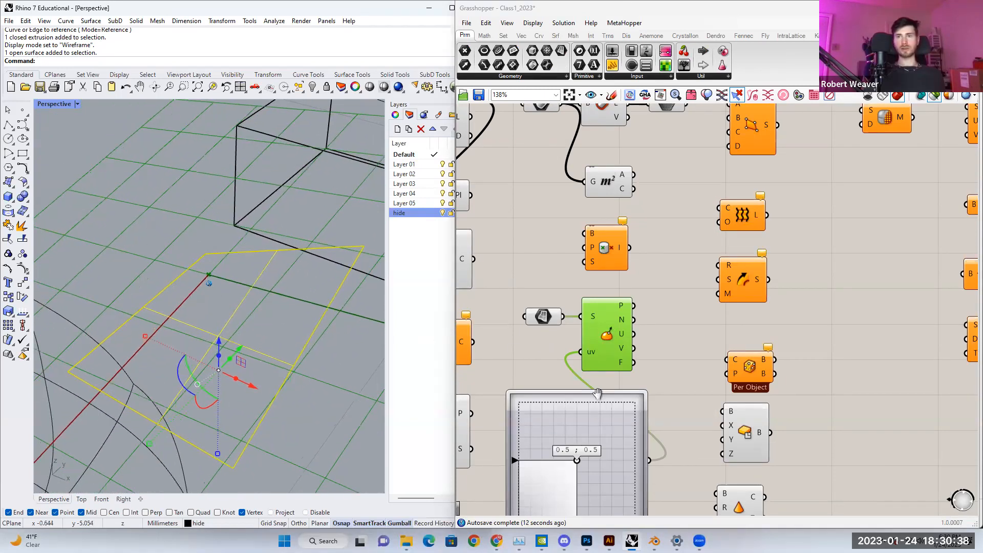
{"action": "right_click_drag", "start_coordinate": [584, 462], "coordinate": [593, 405]}
{"action": "left_click_drag", "start_coordinate": [586, 405], "coordinate": [559, 367]}
{"action": "scroll", "coordinate": [266, 260], "scroll_direction": "down", "scroll_amount": 1}
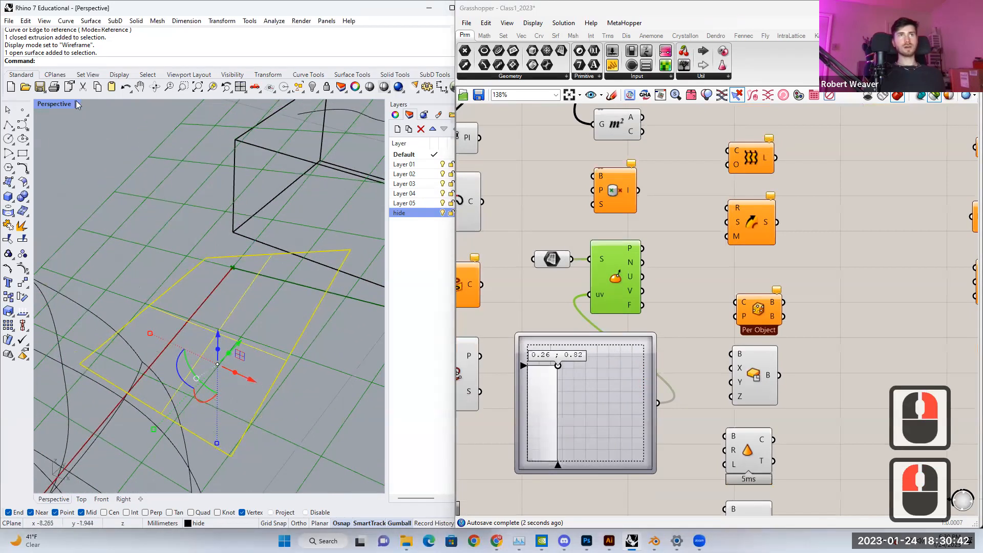
Step: Switch the Rhino Perspective viewport to Shaded display mode
{"action": "left_click", "coordinate": [78, 104]}
{"action": "left_click", "coordinate": [83, 154]}
{"action": "mouse_move", "coordinate": [256, 308]}
{"action": "right_mouse_down"}
{"action": "mouse_move", "coordinate": [231, 301]}
{"action": "mouse_move", "coordinate": [266, 308]}
{"action": "right_mouse_up"}
Step: Assign the selected four-sided surface to a new Rhino layer named srf and turn off the hide layer
{"action": "left_click", "coordinate": [396, 130]}
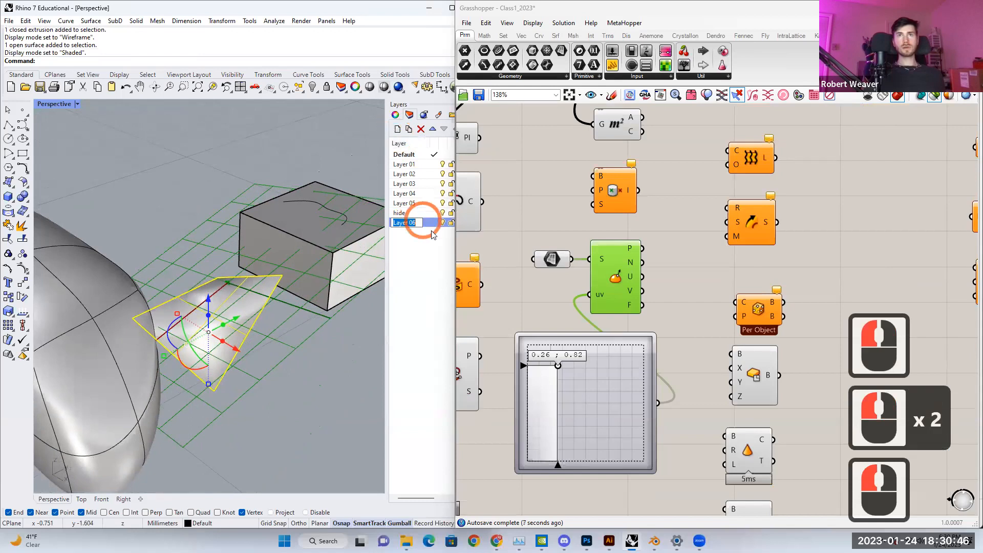
{"action": "type", "text": "srf"}
{"action": "right_click", "coordinate": [413, 223]}
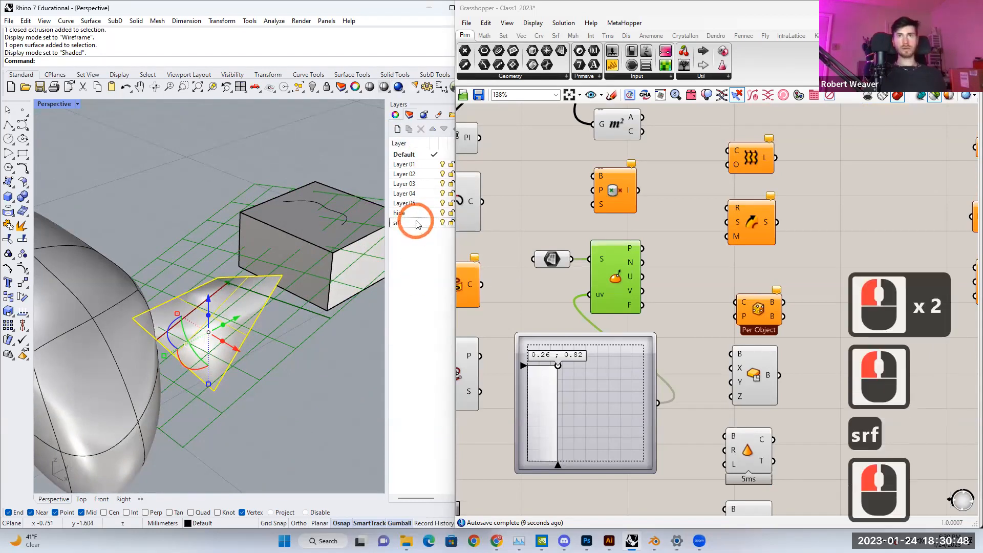
{"action": "left_click", "coordinate": [451, 408]}
{"action": "left_click", "coordinate": [442, 212]}
Step: Sweep the MD Slider's point across its range, ending at 0.56 ; 0.76, to shift the evaluated frame on the surface
{"action": "right_click_drag", "start_coordinate": [274, 263], "coordinate": [280, 217]}
{"action": "scroll", "coordinate": [269, 267], "scroll_direction": "up", "scroll_amount": 5}
{"action": "scroll", "coordinate": [281, 217], "scroll_direction": "down", "scroll_amount": 2}
{"action": "left_click_drag", "start_coordinate": [558, 368], "coordinate": [543, 390]}
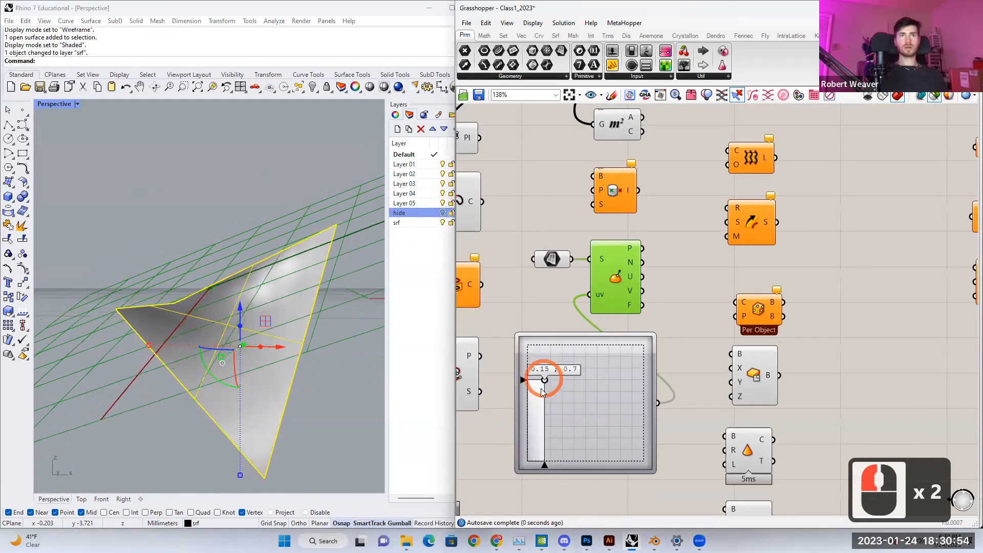
{"action": "left_click_drag", "start_coordinate": [523, 322], "coordinate": [583, 404]}
{"action": "left_click_drag", "start_coordinate": [565, 371], "coordinate": [593, 372]}
{"action": "mouse_move", "coordinate": [631, 263]}
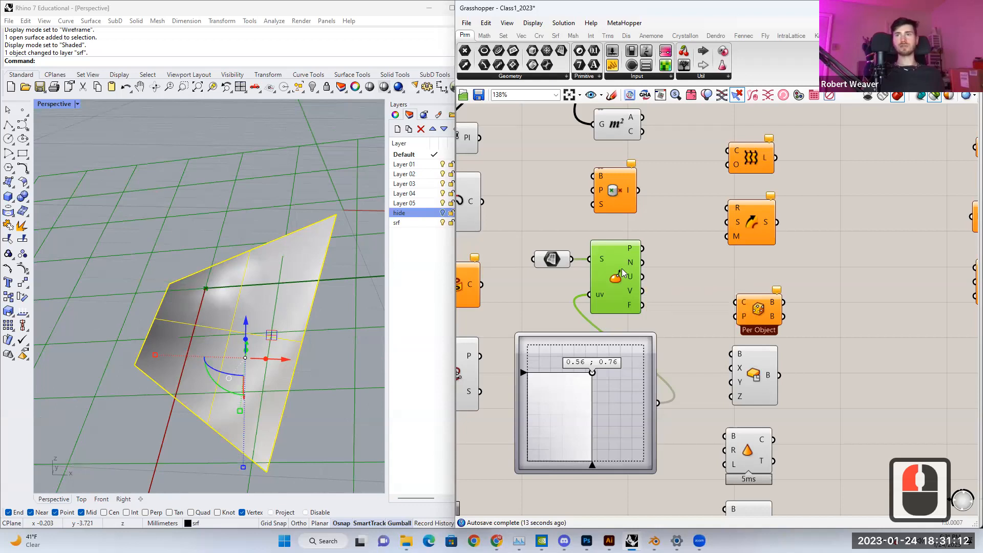
Step: Check the options of Evaluate Surface's surface input and set the MD Slider to 1.0 ; 1.0
{"action": "right_click", "coordinate": [602, 262]}
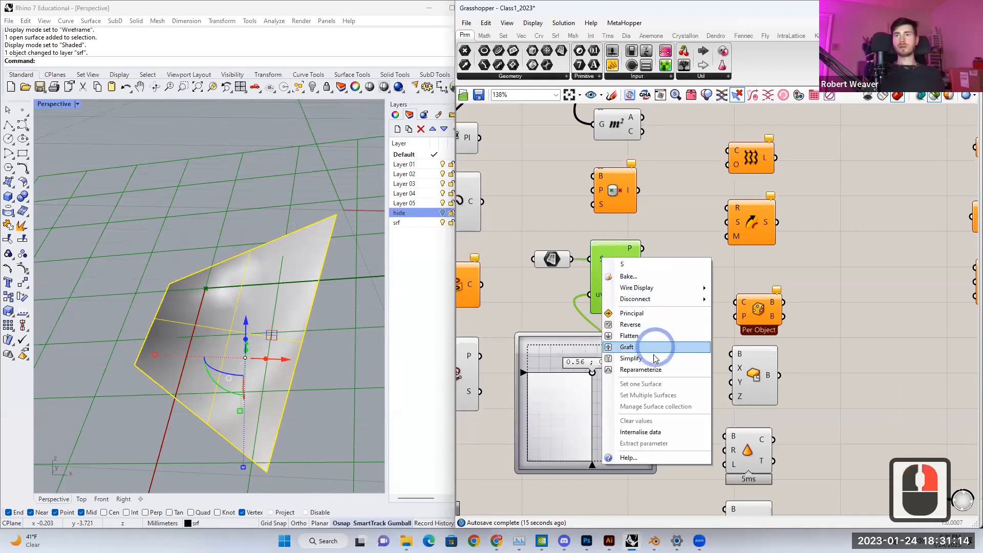
{"action": "left_click", "coordinate": [543, 327]}
{"action": "left_click", "coordinate": [599, 374]}
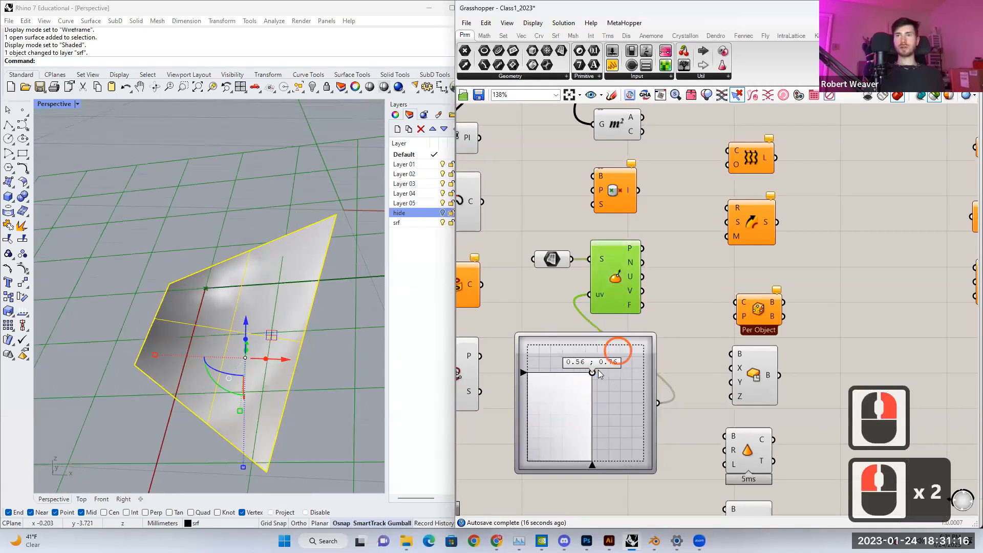
{"action": "left_click_drag", "start_coordinate": [542, 438], "coordinate": [679, 316]}
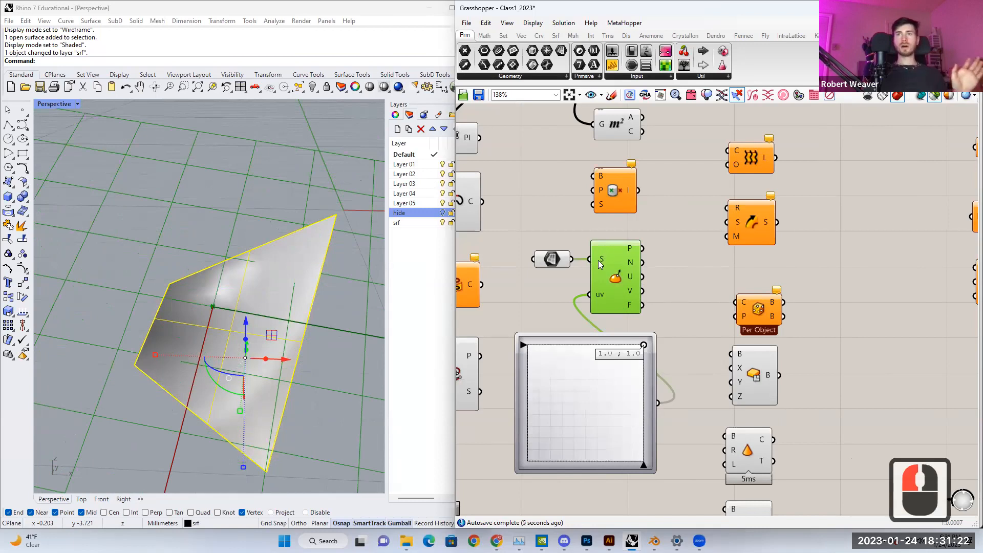
Step: Reparameterize the surface input of Evaluate Surface
{"action": "right_click", "coordinate": [600, 262]}
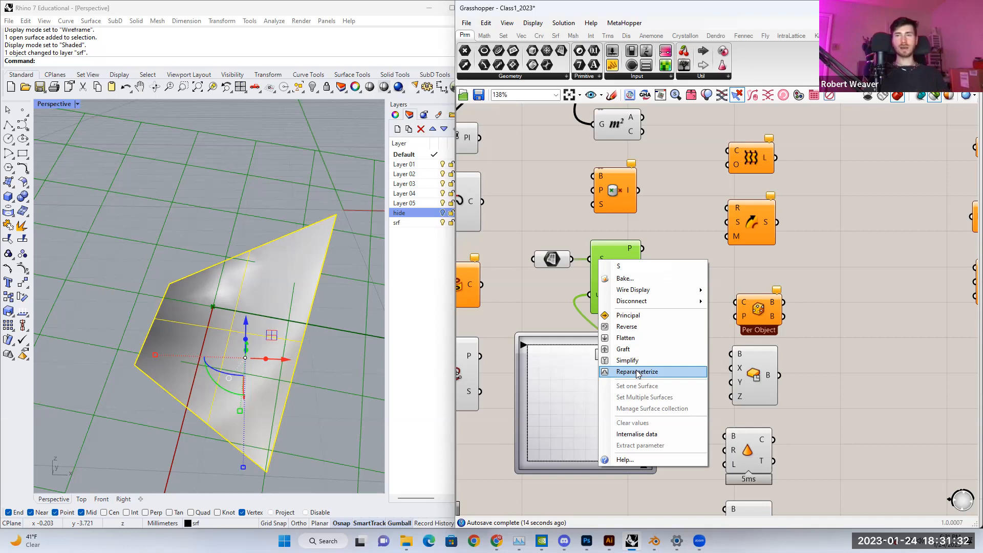
{"action": "left_click", "coordinate": [598, 277]}
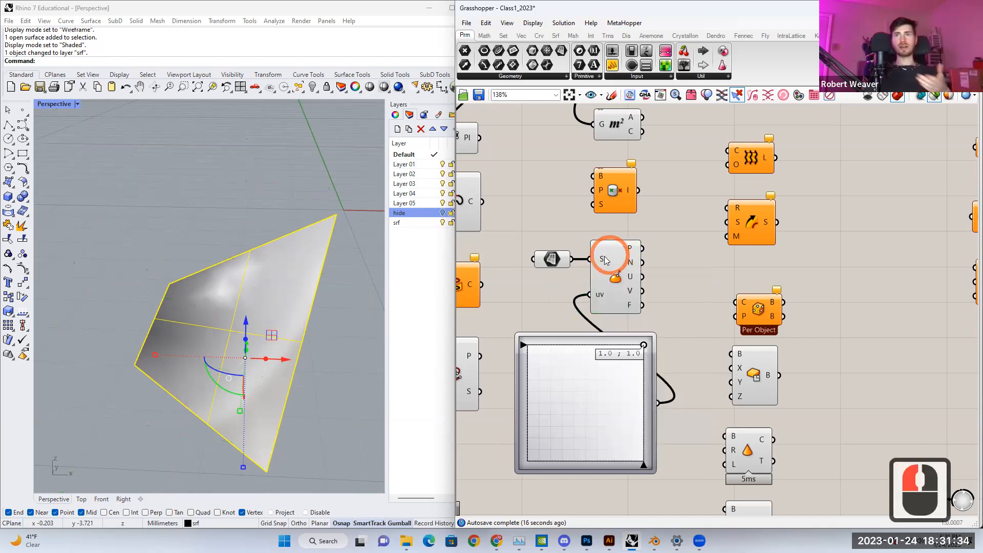
{"action": "right_click_drag", "start_coordinate": [185, 274], "coordinate": [164, 271]}
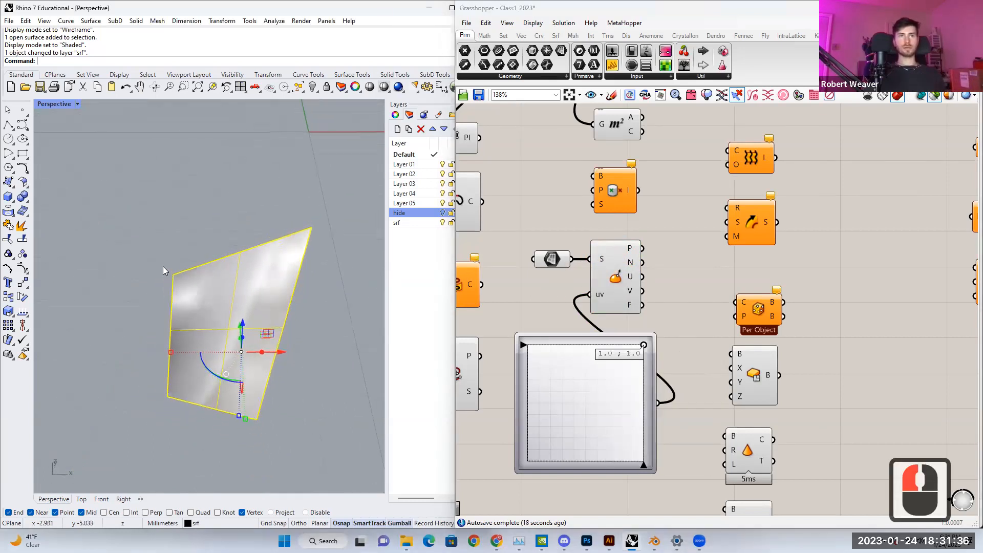
{"action": "right_click_drag", "start_coordinate": [207, 324], "coordinate": [241, 382]}
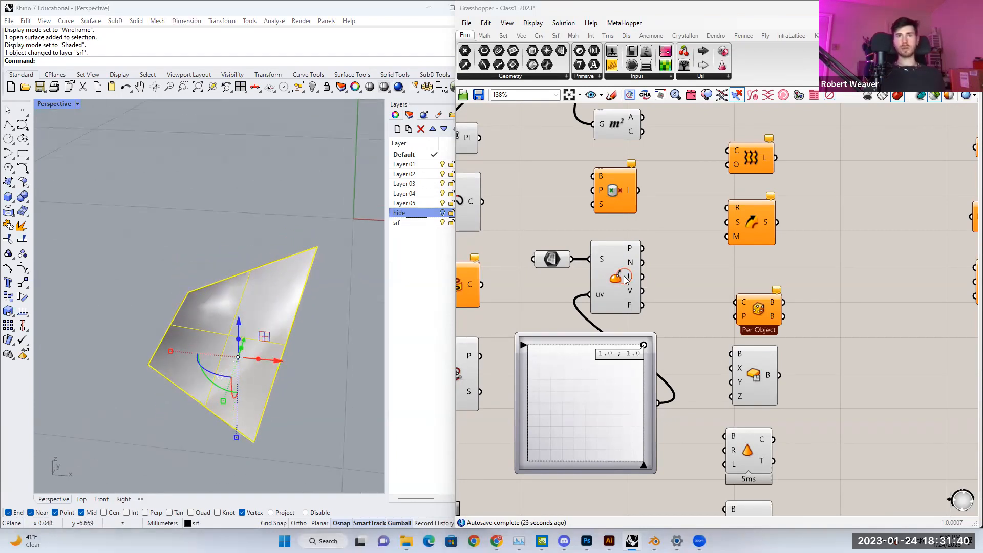
{"action": "left_click", "coordinate": [626, 291]}
{"action": "right_click", "coordinate": [601, 259]}
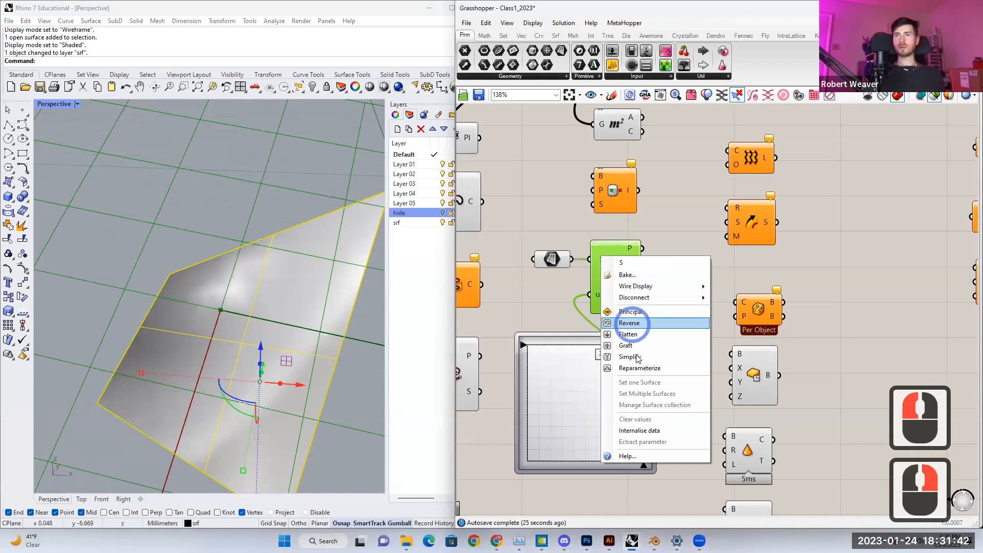
{"action": "left_click", "coordinate": [636, 367]}
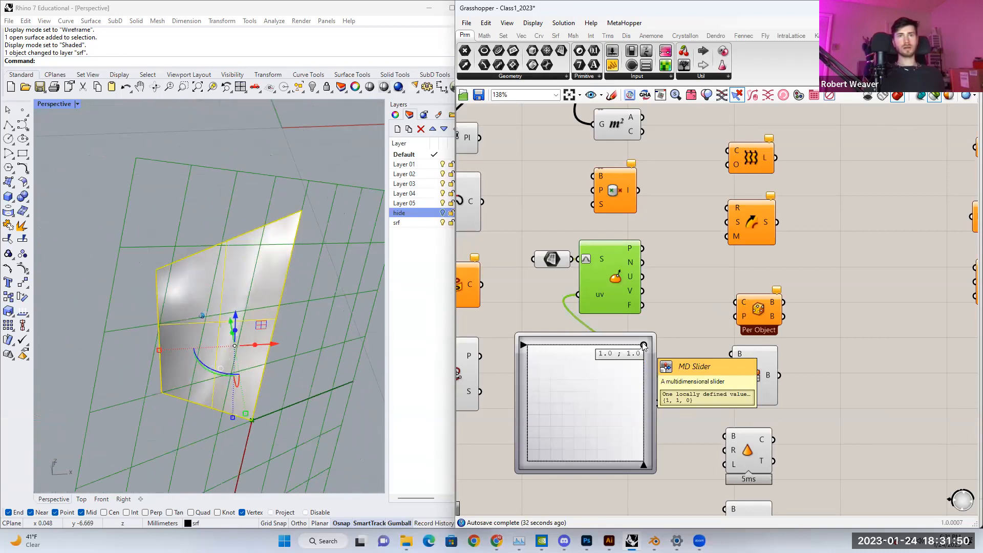
Step: Sweep the MD Slider's point over the reparameterized surface and set it to 0.0 ; 0.0
{"action": "left_click_drag", "start_coordinate": [644, 347], "coordinate": [637, 353]}
{"action": "left_click_drag", "start_coordinate": [606, 382], "coordinate": [495, 385]}
{"action": "left_click_drag", "start_coordinate": [489, 339], "coordinate": [517, 458]}
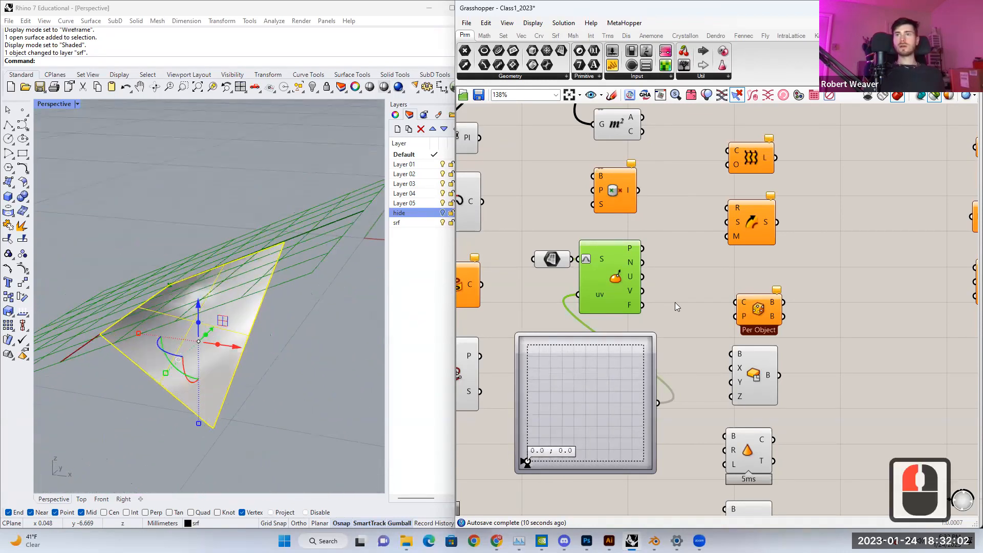
{"action": "left_click", "coordinate": [676, 280]}
Step: Look up 4Point Surface among the freeform surface components and move it slightly lower on the canvas
{"action": "right_click_drag", "start_coordinate": [630, 282], "coordinate": [553, 314]}
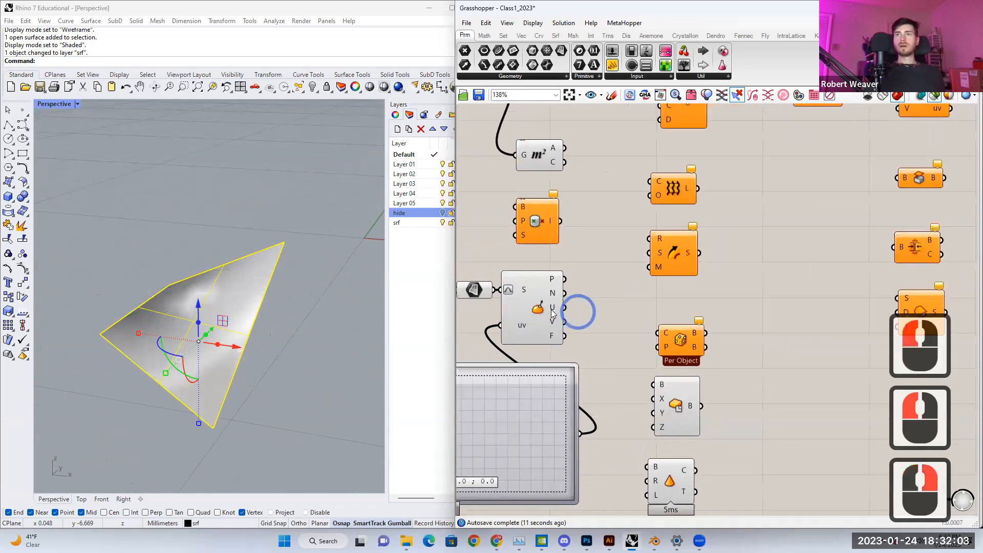
{"action": "left_click", "coordinate": [347, 197]}
{"action": "right_click_drag", "start_coordinate": [620, 197], "coordinate": [521, 348]}
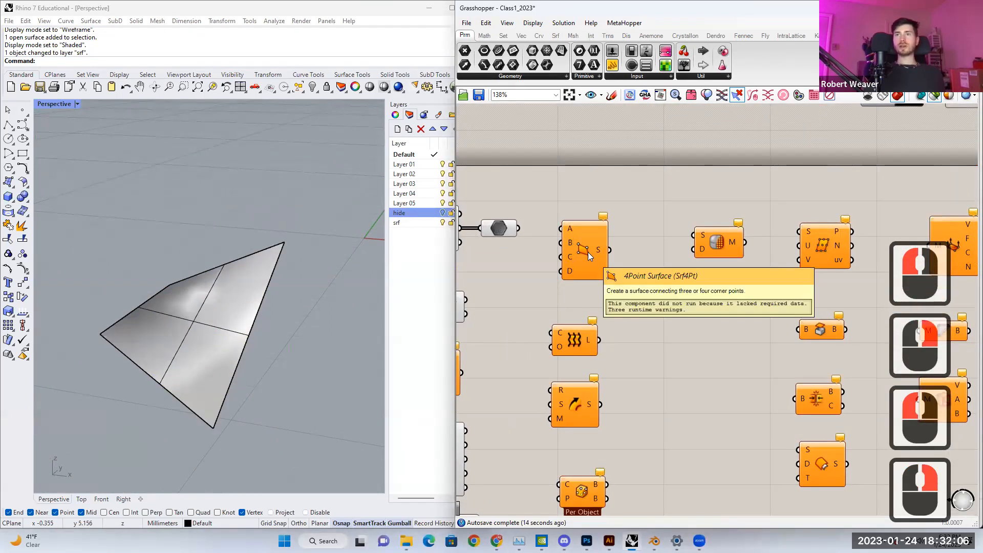
{"action": "left_click", "coordinate": [575, 38]}
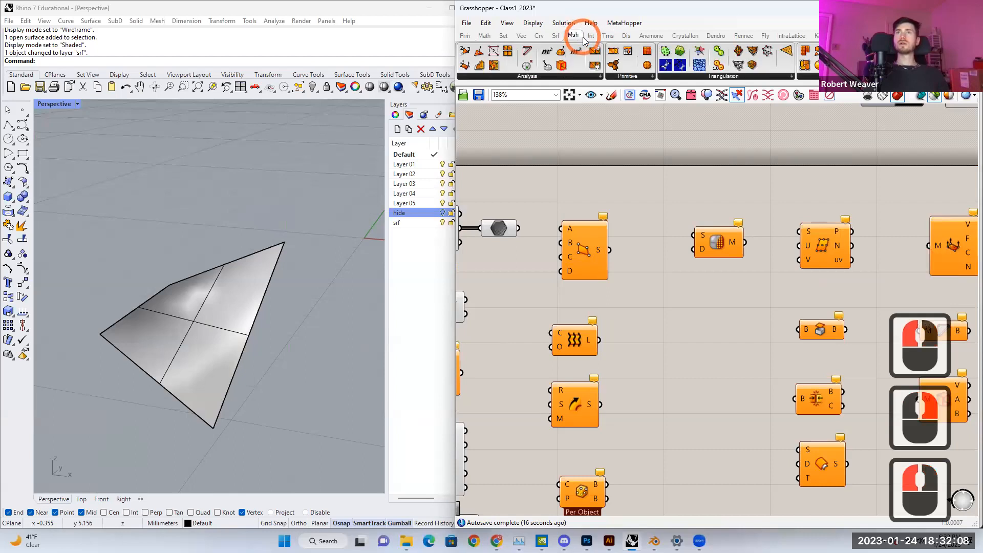
{"action": "left_click", "coordinate": [556, 36]}
{"action": "left_click", "coordinate": [576, 77]}
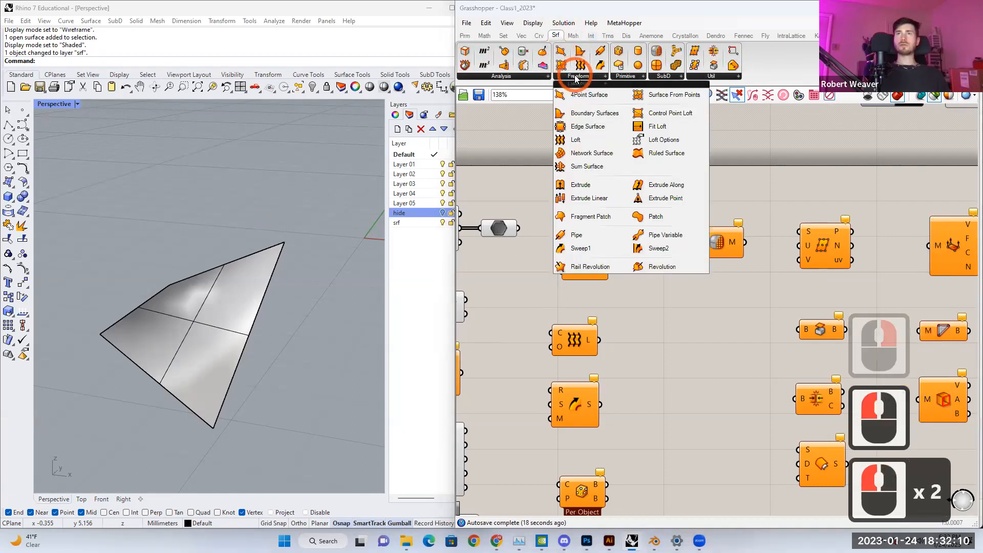
{"action": "left_click", "coordinate": [216, 297]}
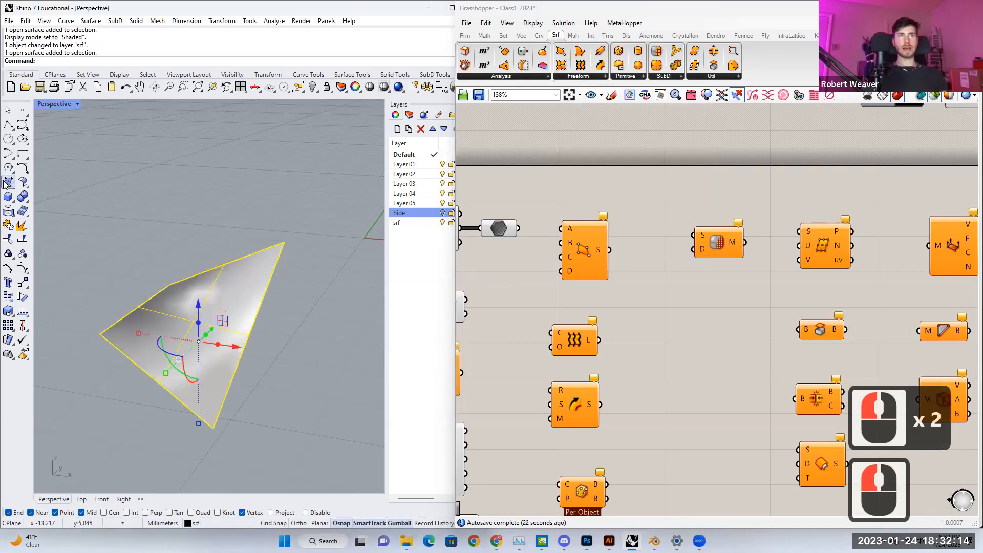
{"action": "mouse_move", "coordinate": [583, 256]}
{"action": "left_mouse_down"}
{"action": "mouse_move", "coordinate": [601, 239]}
{"action": "mouse_move", "coordinate": [582, 271]}
{"action": "left_mouse_up"}
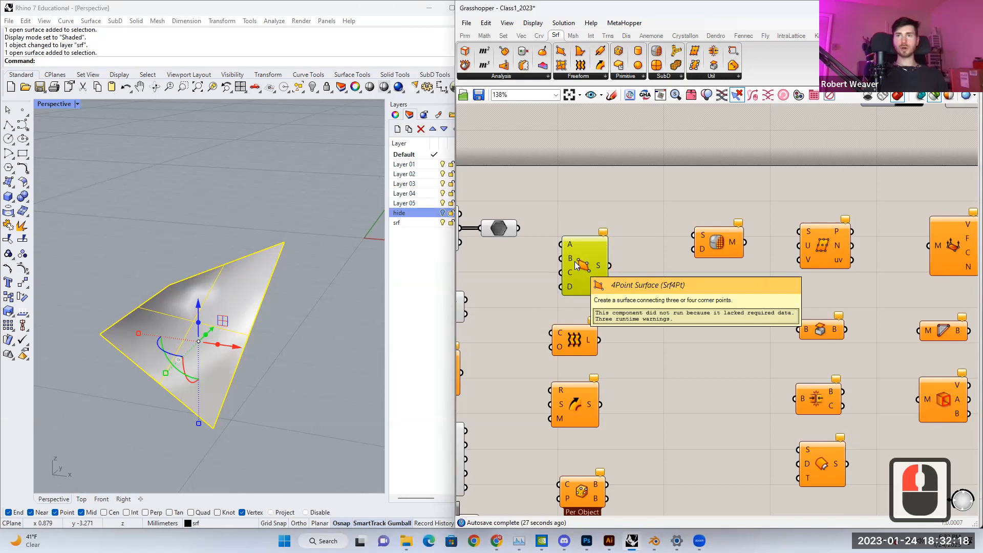
{"action": "left_click", "coordinate": [594, 77]}
{"action": "left_click", "coordinate": [663, 313]}
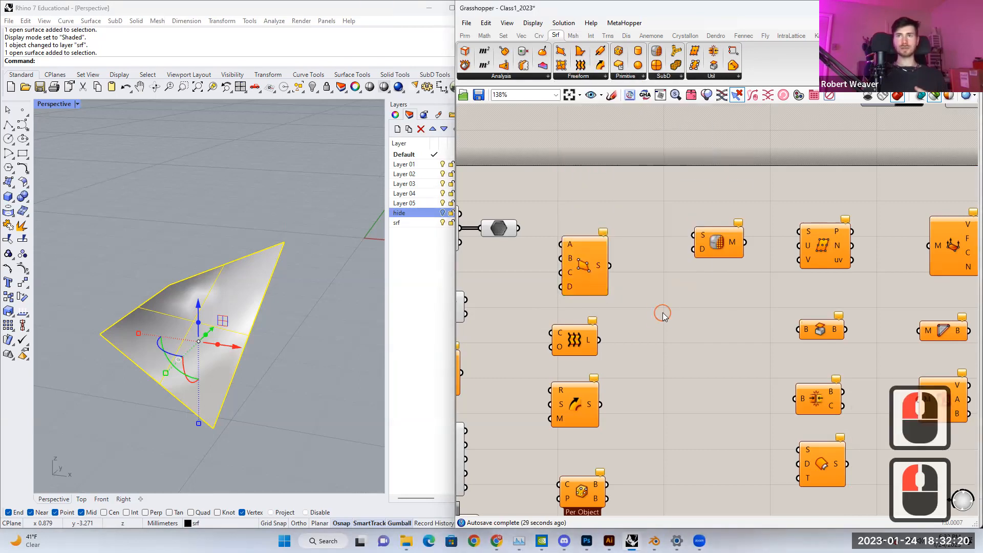
Step: Align the Loft and Sweep1 components in a column directly below 4Point Surface
{"action": "right_click_drag", "start_coordinate": [645, 339], "coordinate": [663, 254]}
{"action": "left_click_drag", "start_coordinate": [592, 252], "coordinate": [601, 251]}
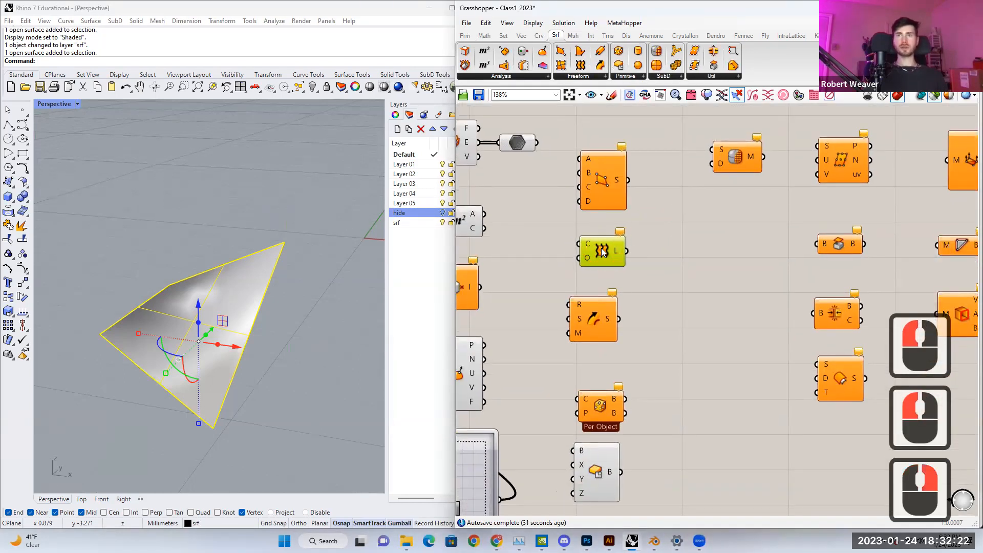
{"action": "left_click_drag", "start_coordinate": [588, 318], "coordinate": [595, 313]}
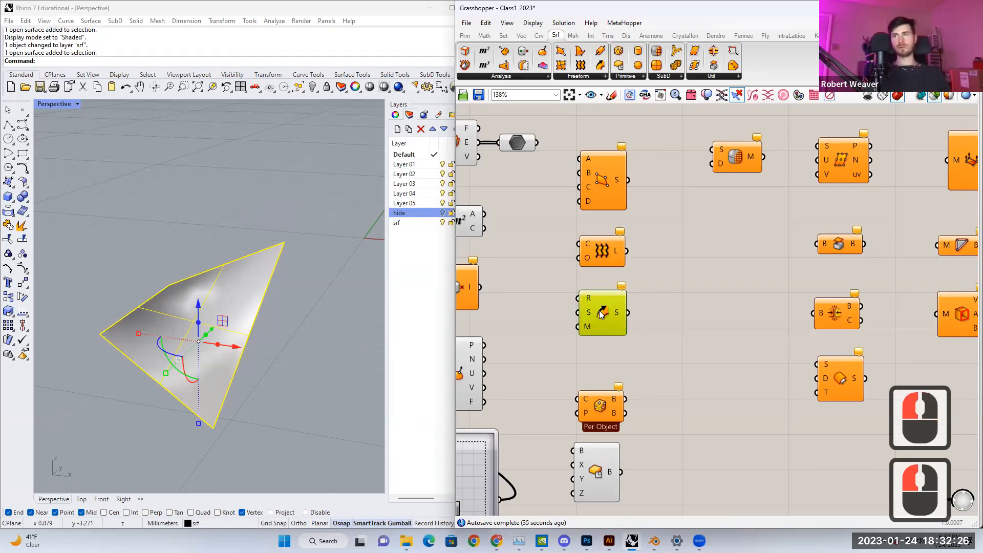
{"action": "left_click_drag", "start_coordinate": [604, 248], "coordinate": [603, 256]}
{"action": "left_click_drag", "start_coordinate": [601, 302], "coordinate": [604, 306]}
Step: Reposition the Bounding Box component in the column below Sweep1
{"action": "right_click_drag", "start_coordinate": [619, 350], "coordinate": [618, 315]}
{"action": "mouse_move", "coordinate": [609, 365]}
{"action": "left_mouse_down"}
{"action": "mouse_move", "coordinate": [608, 332]}
{"action": "mouse_move", "coordinate": [608, 360]}
{"action": "left_mouse_up"}
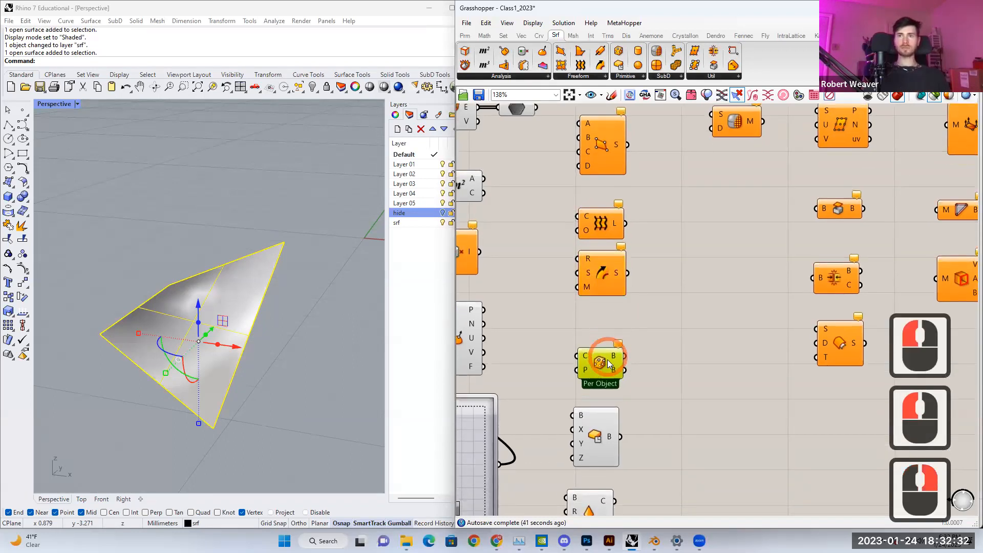
{"action": "right_click_drag", "start_coordinate": [603, 397], "coordinate": [603, 333]}
{"action": "left_click_drag", "start_coordinate": [598, 301], "coordinate": [604, 294]}
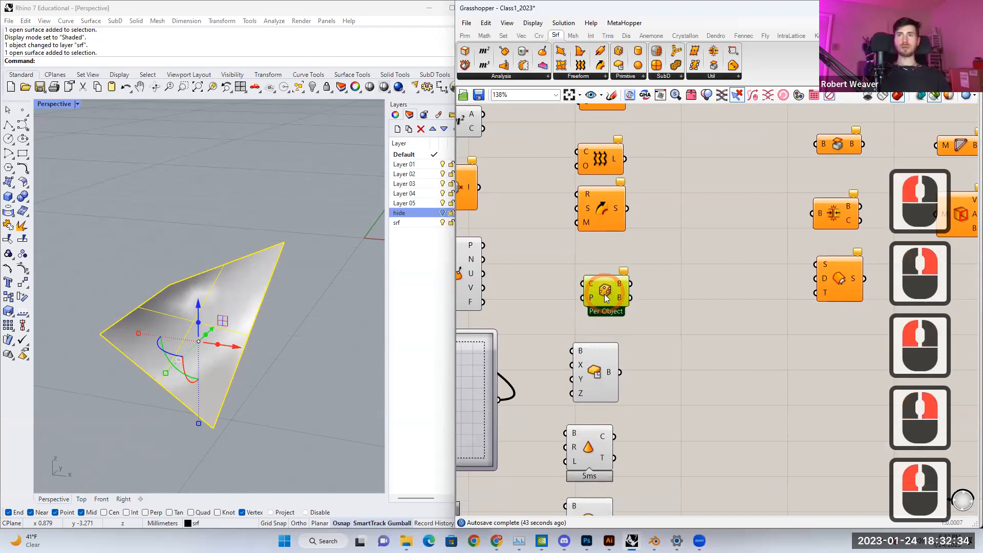
Step: Wire the referenced surface parameter into Bounding Box's C input, preview the box around the surface and nudge the component slightly
{"action": "scroll", "coordinate": [604, 294], "scroll_direction": "down", "scroll_amount": 2}
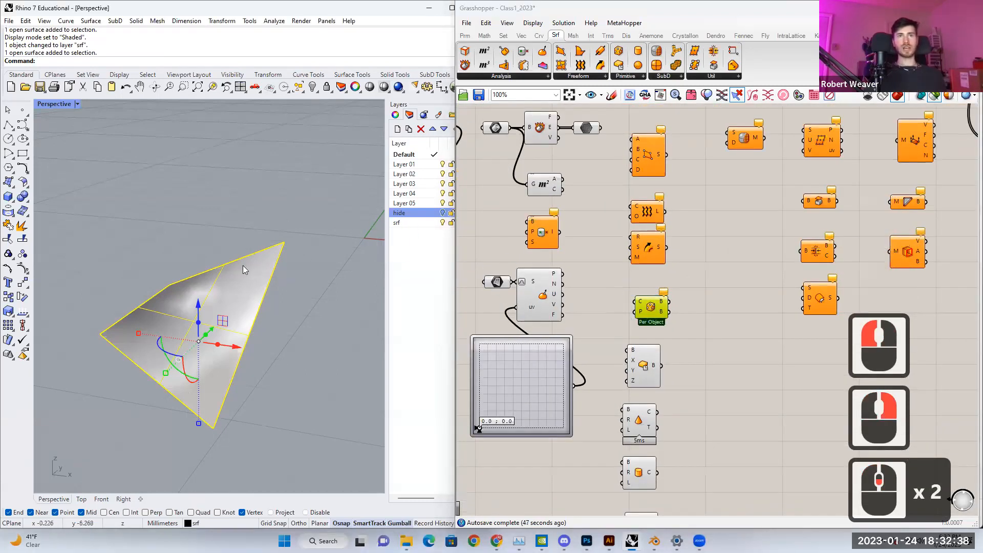
{"action": "left_click", "coordinate": [498, 281]}
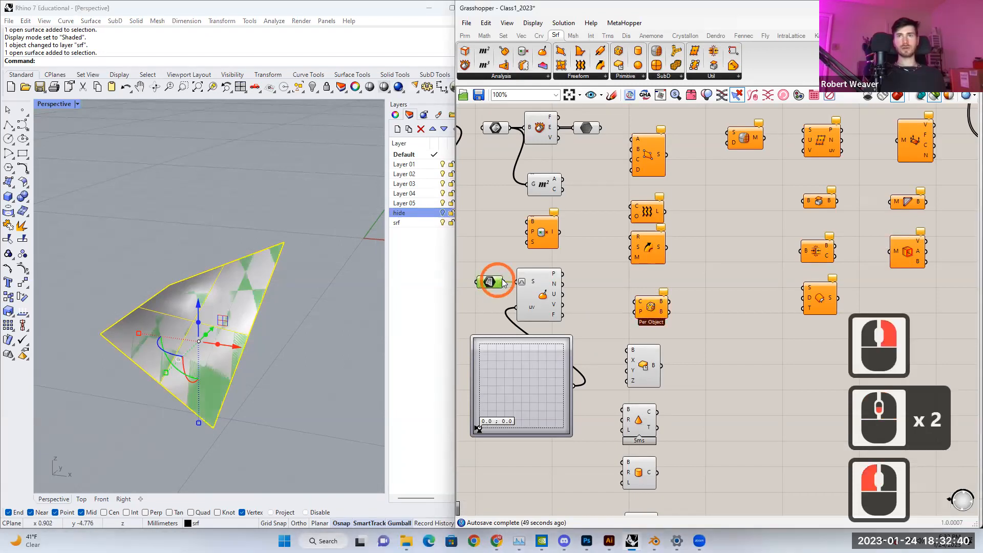
{"action": "left_click_drag", "start_coordinate": [609, 281], "coordinate": [637, 301]}
{"action": "left_click", "coordinate": [649, 309]}
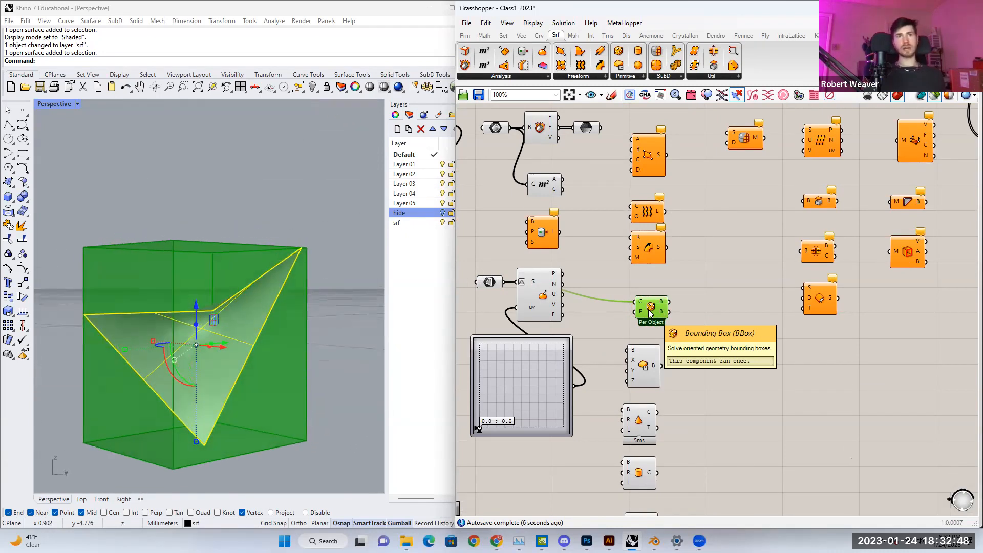
{"action": "scroll", "coordinate": [649, 314], "scroll_direction": "up", "scroll_amount": 2}
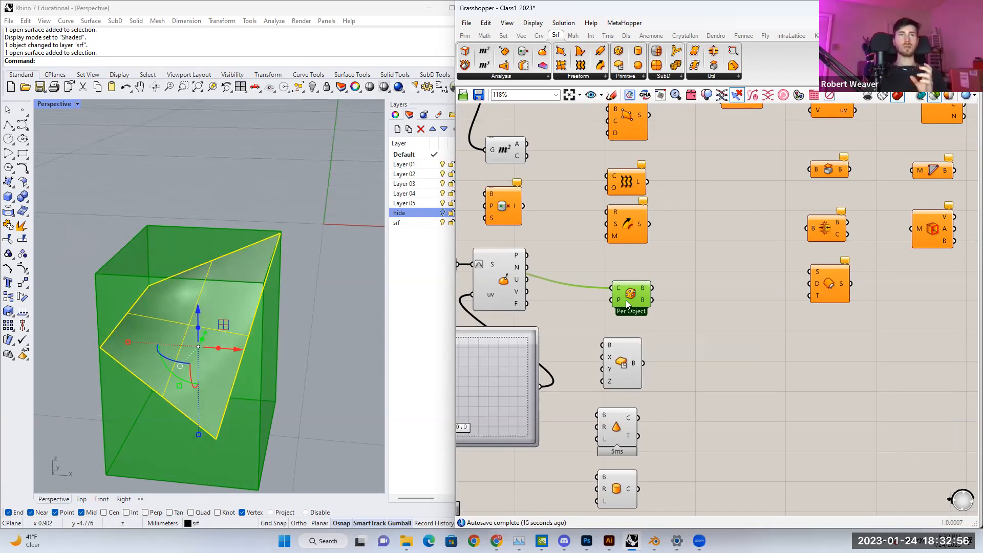
{"action": "right_click_drag", "start_coordinate": [626, 300], "coordinate": [671, 293]}
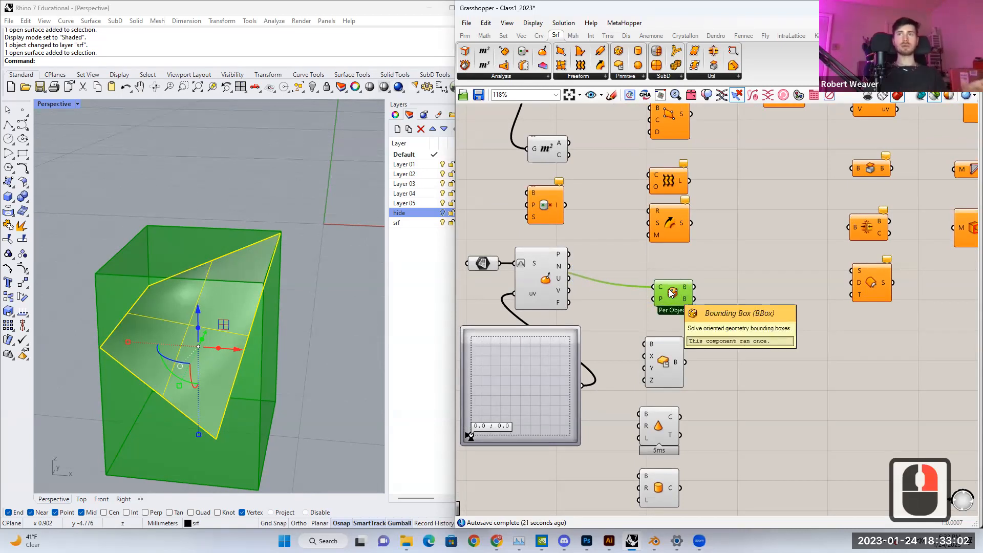
{"action": "left_click_drag", "start_coordinate": [673, 293], "coordinate": [669, 301]}
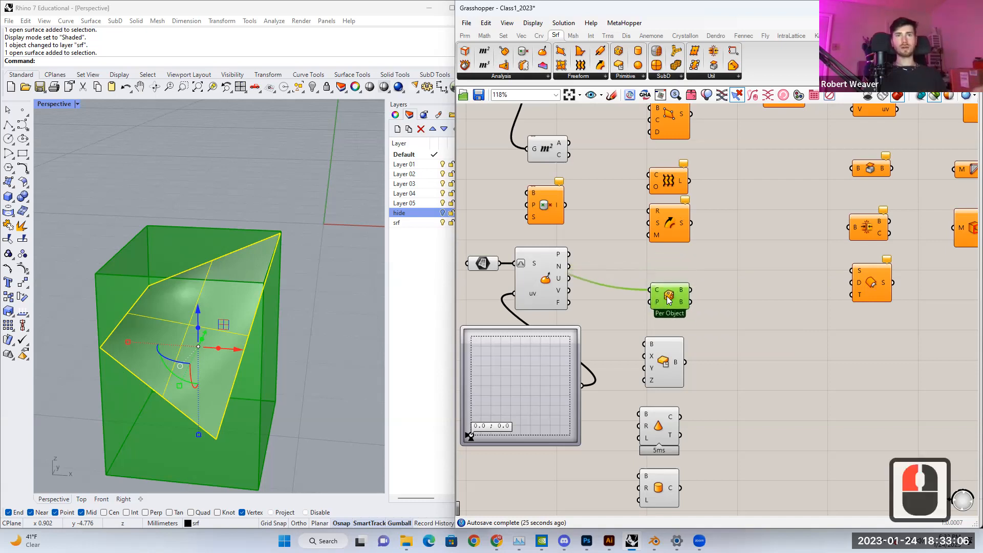
{"action": "right_click_drag", "start_coordinate": [668, 299], "coordinate": [623, 281]}
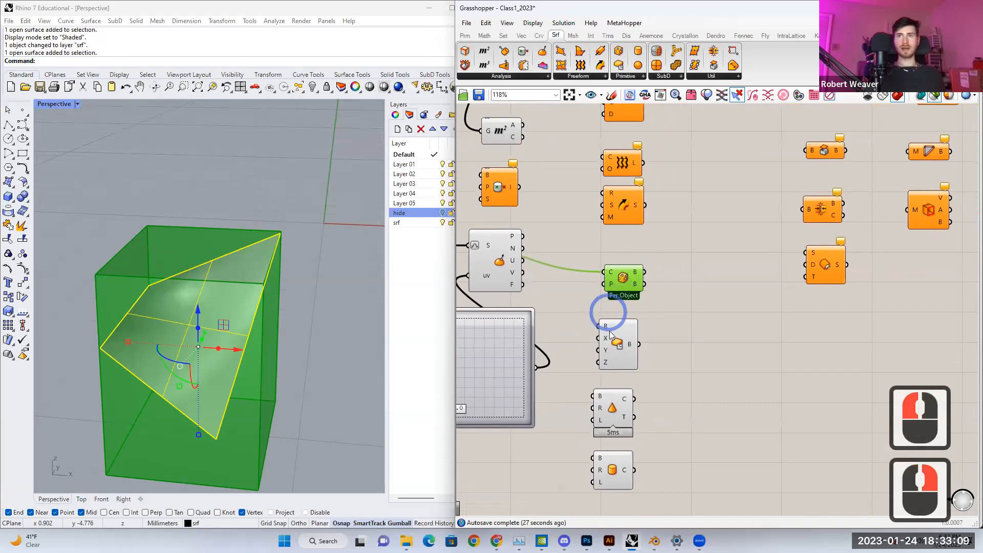
Step: Preview the default geometry of the Center Box, Cone, Cylinder and Sphere components one after another
{"action": "right_click_drag", "start_coordinate": [617, 338], "coordinate": [612, 288]}
{"action": "left_click", "coordinate": [615, 290]}
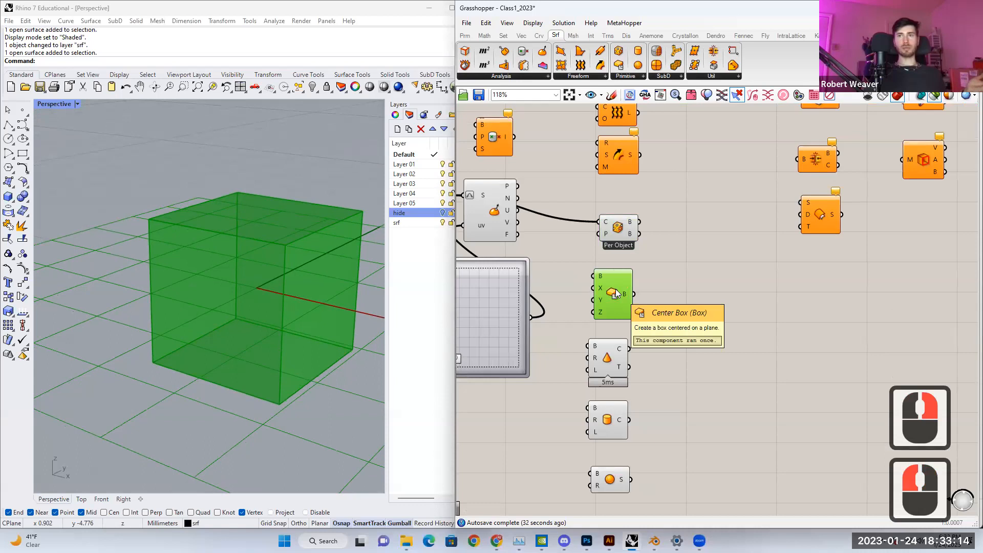
{"action": "left_click", "coordinate": [608, 352]}
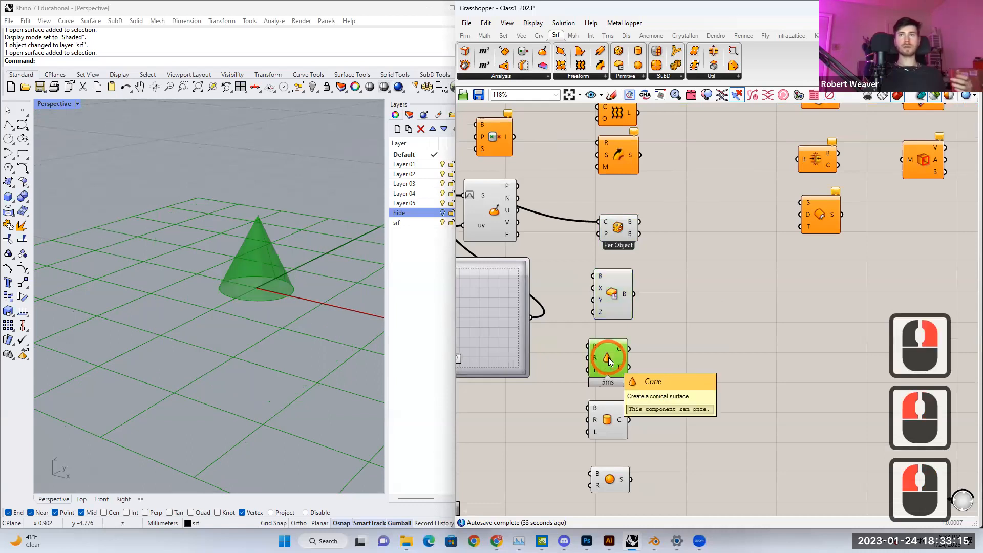
{"action": "left_click", "coordinate": [607, 430]}
{"action": "left_click", "coordinate": [610, 479]}
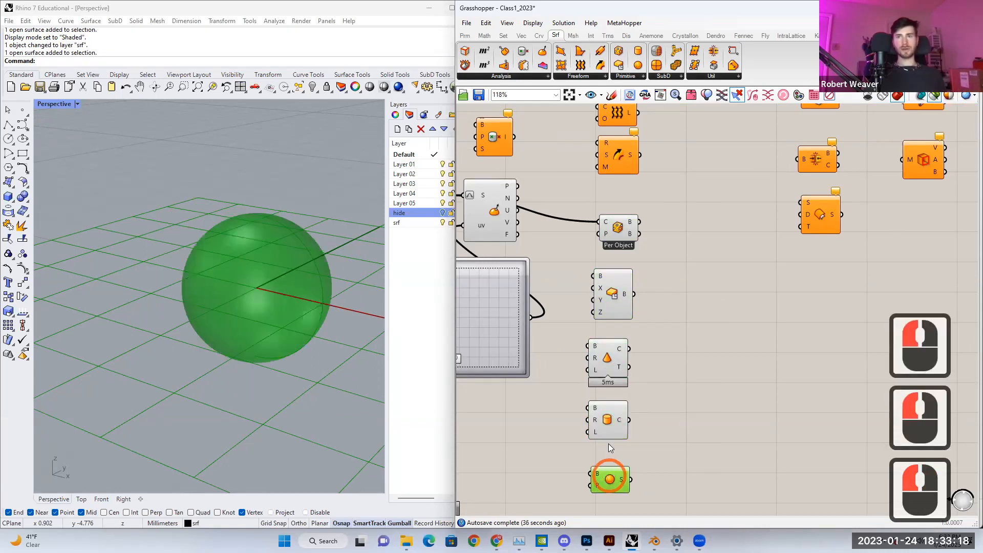
Step: Review the list of primitive surface components and preview the Cylinder and Cone again
{"action": "left_click", "coordinate": [626, 78]}
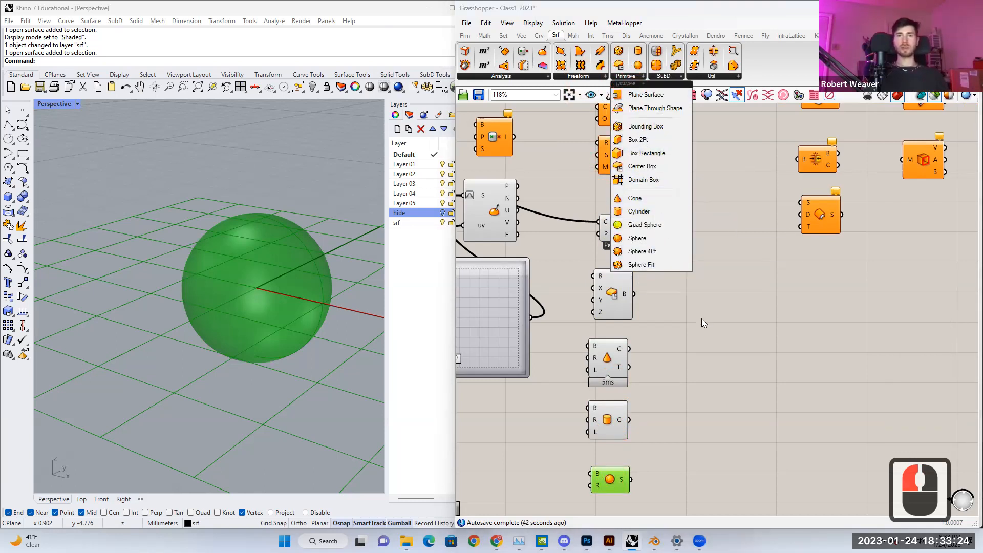
{"action": "left_click", "coordinate": [611, 409]}
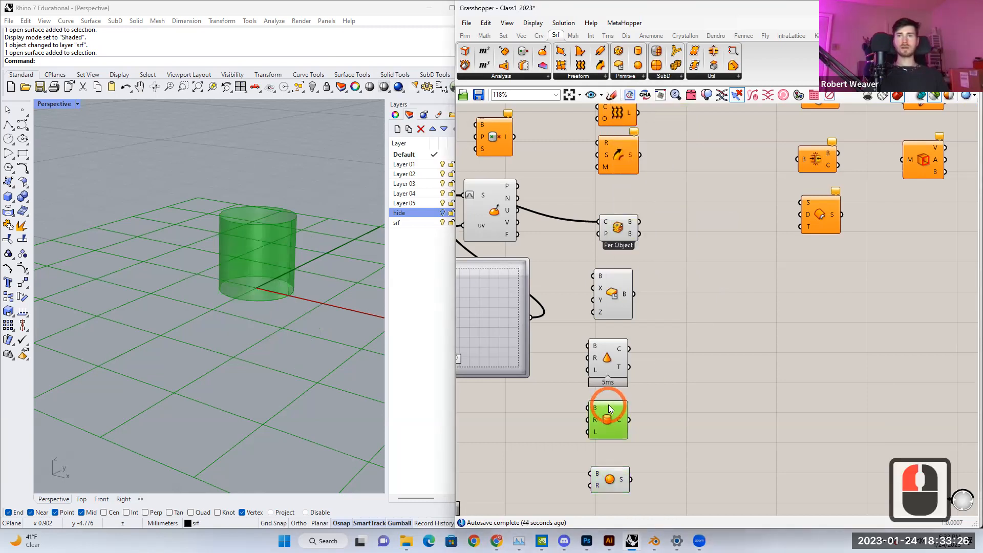
{"action": "left_click", "coordinate": [601, 364]}
{"action": "left_click", "coordinate": [612, 419]}
Step: Turn on the hide layer in Rhino and select the closed SubD body for use with Mesh from SubD
{"action": "scroll", "coordinate": [607, 410], "scroll_direction": "down", "scroll_amount": 1}
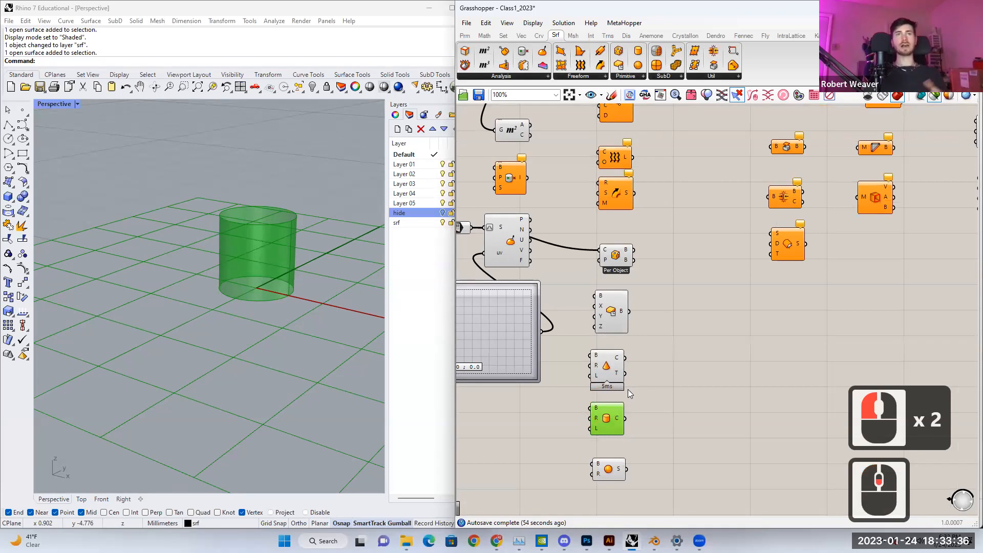
{"action": "right_click_drag", "start_coordinate": [657, 312], "coordinate": [632, 223]}
{"action": "scroll", "coordinate": [620, 218], "scroll_direction": "up", "scroll_amount": 3}
{"action": "left_click", "coordinate": [605, 217]}
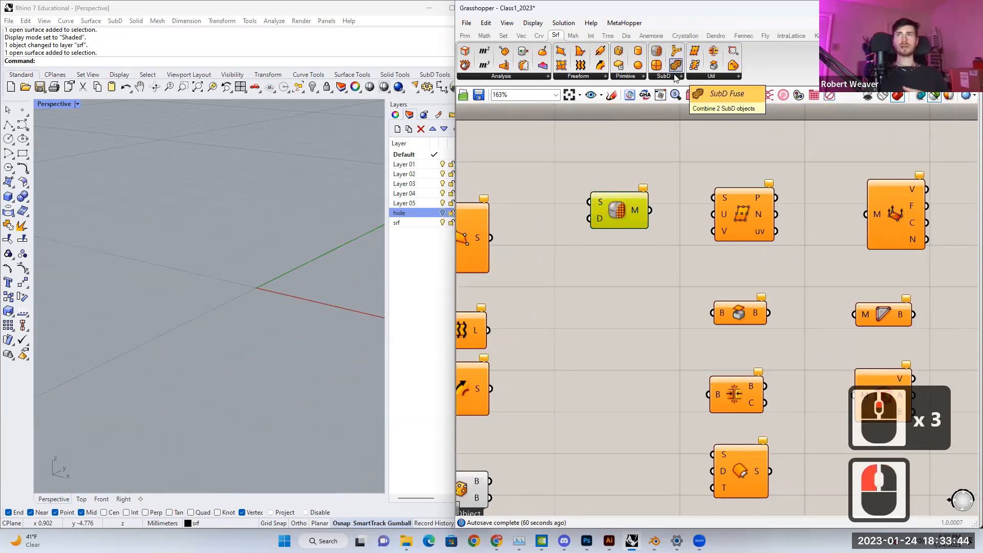
{"action": "left_click", "coordinate": [443, 213]}
{"action": "scroll", "coordinate": [212, 231], "scroll_direction": "down", "scroll_amount": 5}
{"action": "left_click", "coordinate": [95, 320]}
Step: Add a SubD parameter beside Mesh from SubD and wire it into the component's S input
{"action": "left_click", "coordinate": [516, 281]}
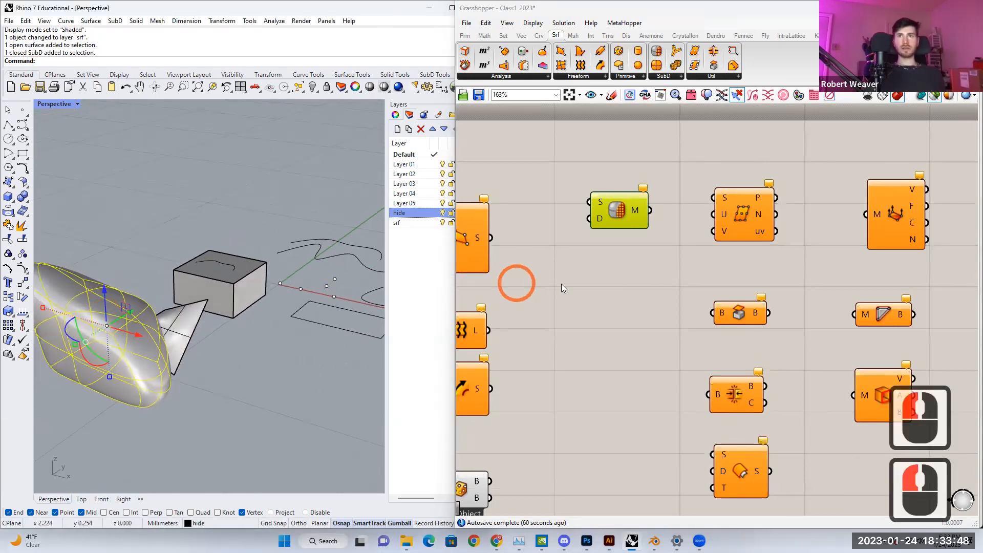
{"action": "double_click", "coordinate": [560, 281]}
{"action": "type", "text": "subd"}
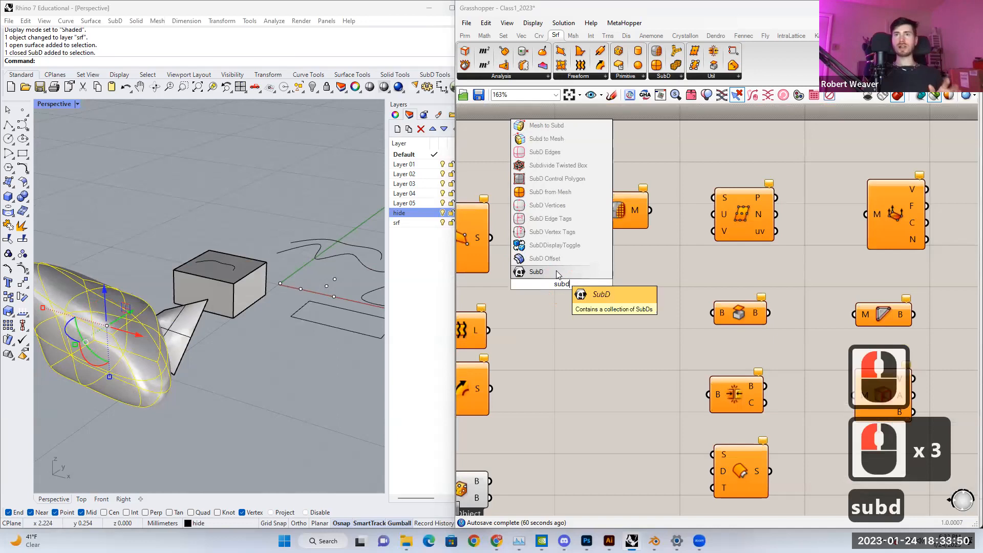
{"action": "left_click", "coordinate": [541, 292]}
{"action": "left_click_drag", "start_coordinate": [558, 281], "coordinate": [554, 251]}
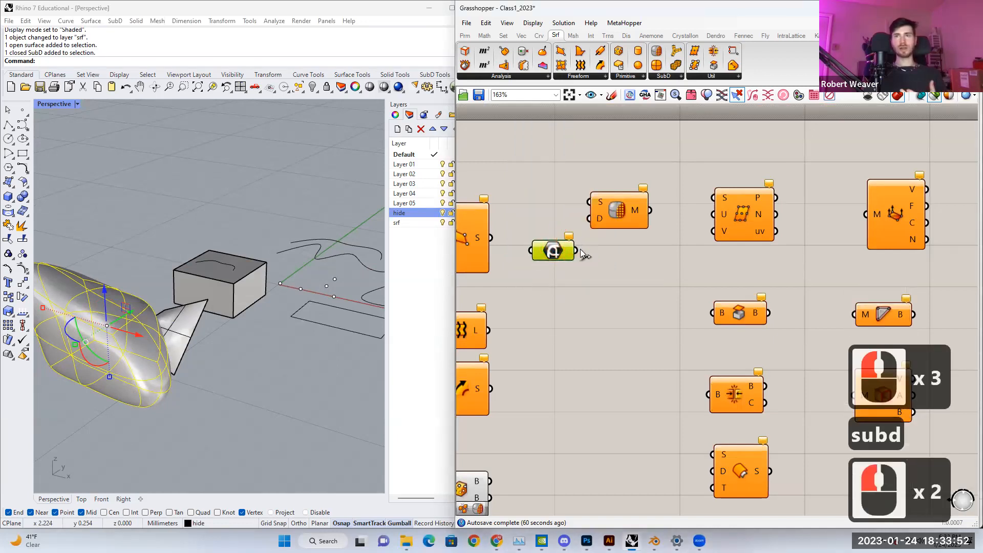
{"action": "left_click_drag", "start_coordinate": [593, 205], "coordinate": [592, 203]}
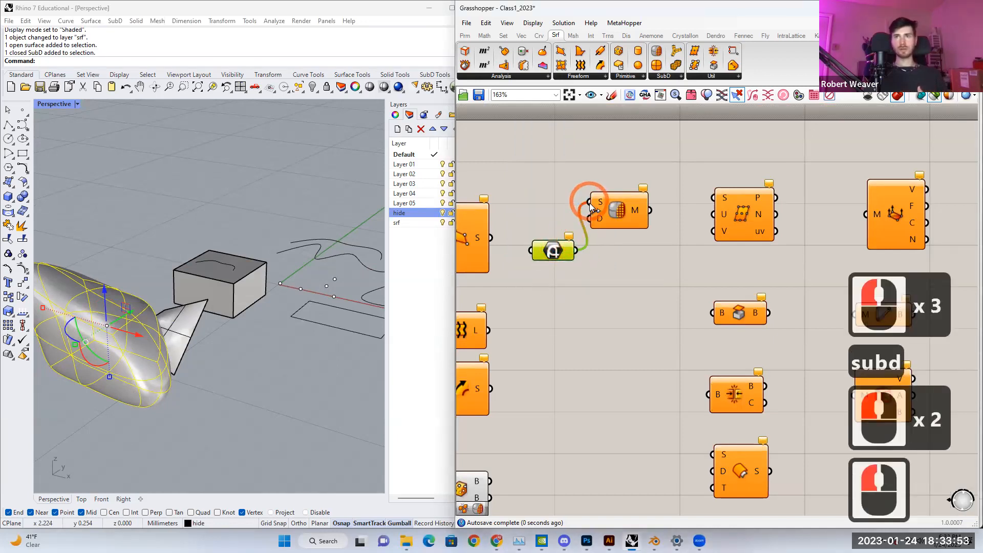
Step: Reference the selected Rhino SubD body in the SubD parameter and align the parameter with Mesh from SubD
{"action": "right_click", "coordinate": [554, 251]}
{"action": "left_click", "coordinate": [605, 394]}
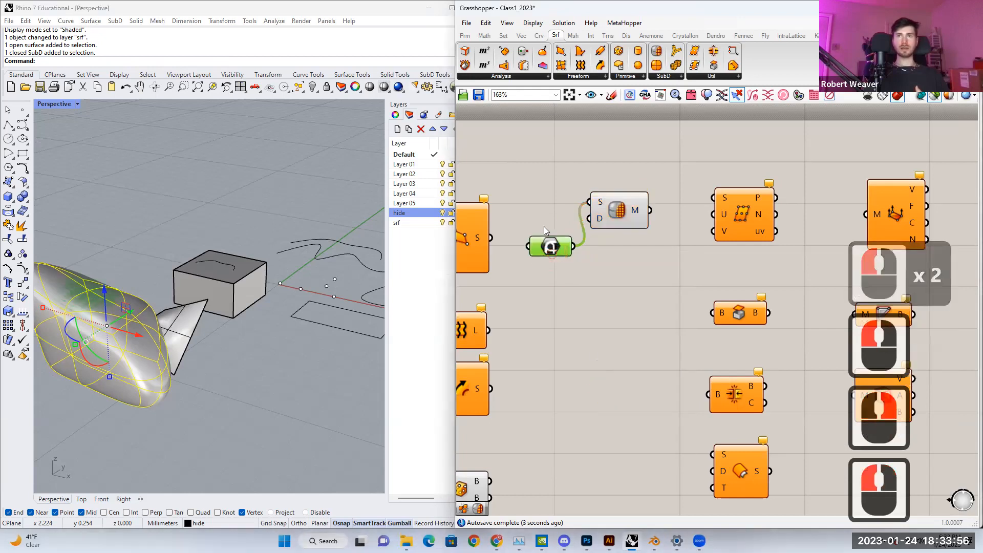
{"action": "left_click_drag", "start_coordinate": [545, 248], "coordinate": [536, 207]}
Step: Preview the Mesh from SubD output with the hide layer turned off in Rhino
{"action": "left_click", "coordinate": [627, 214]}
{"action": "left_click", "coordinate": [443, 213]}
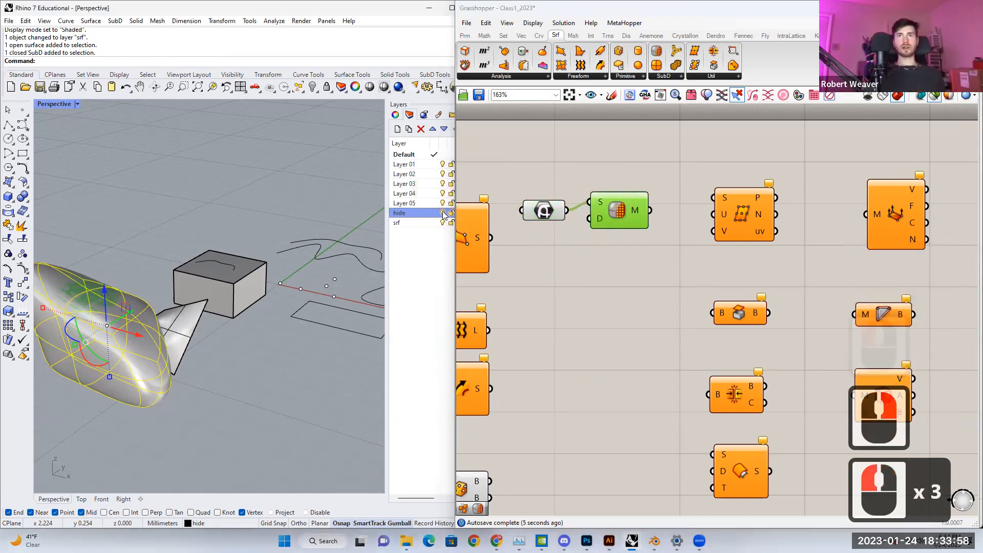
{"action": "left_click", "coordinate": [105, 275]}
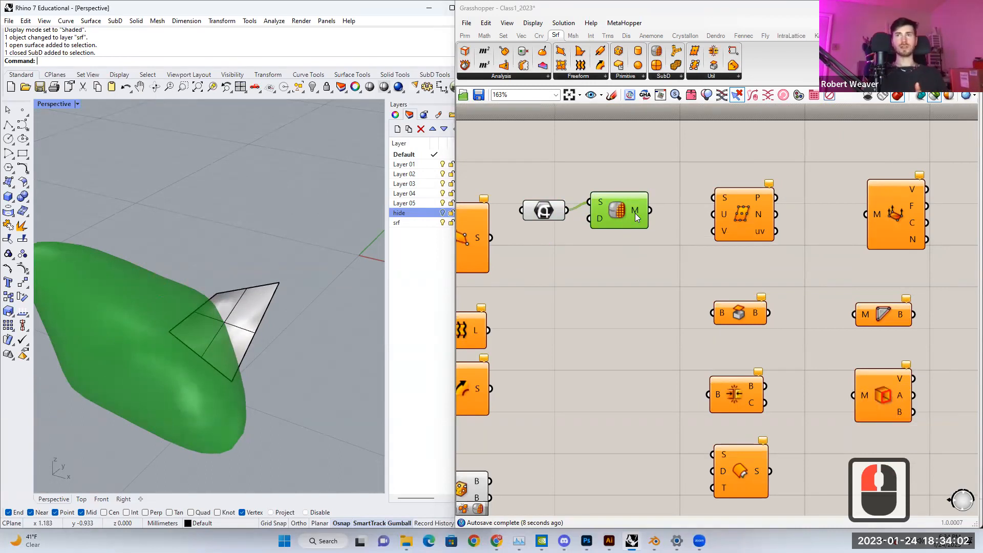
Step: Review the list of available SubD components, including Mesh from SubD
{"action": "left_click", "coordinate": [660, 76]}
{"action": "left_click", "coordinate": [671, 96]}
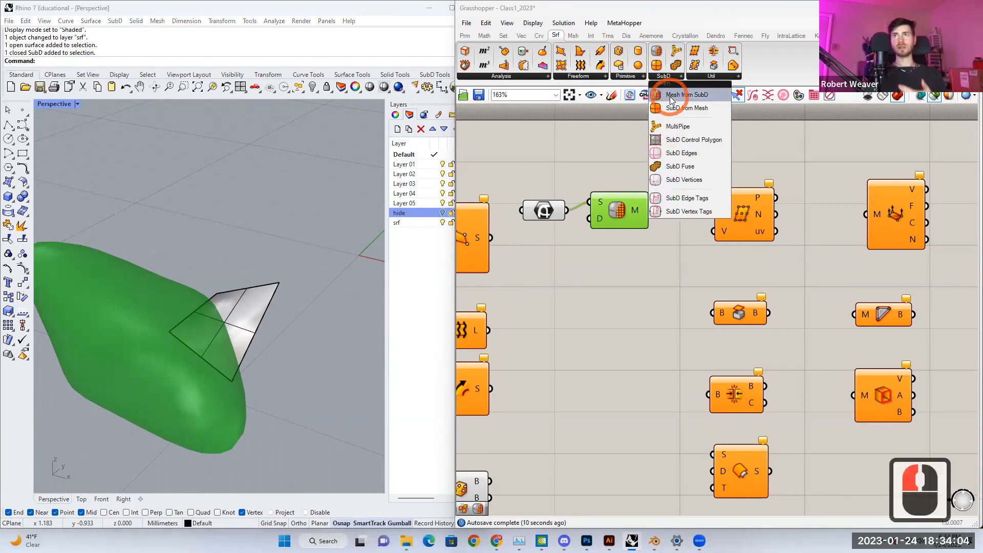
{"action": "left_click", "coordinate": [630, 266]}
Step: Look up Divide Surface on the canvas and review the list of surface utility components
{"action": "right_click_drag", "start_coordinate": [638, 267], "coordinate": [514, 254]}
{"action": "left_click", "coordinate": [622, 200]}
{"action": "scroll", "coordinate": [622, 199], "scroll_direction": "down", "scroll_amount": 1}
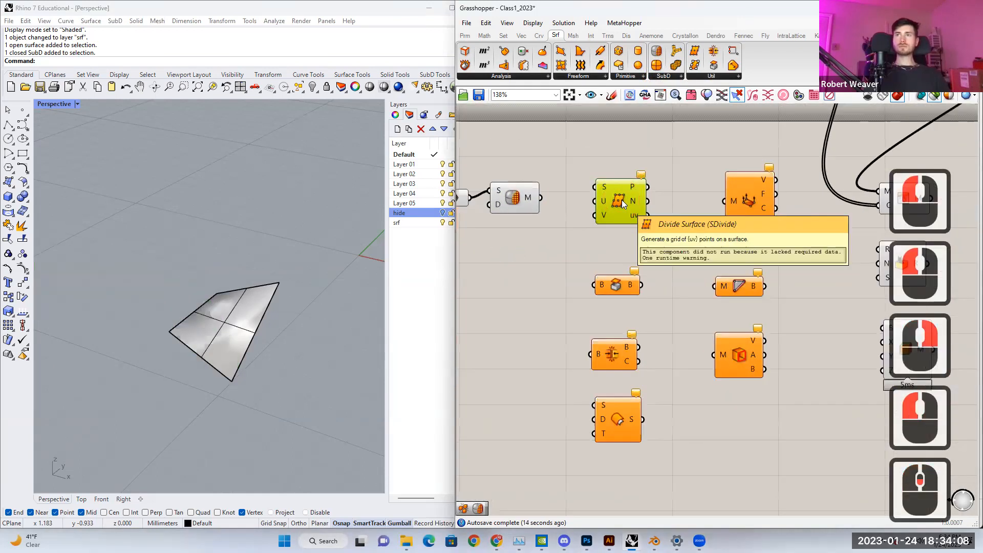
{"action": "left_click", "coordinate": [708, 77]}
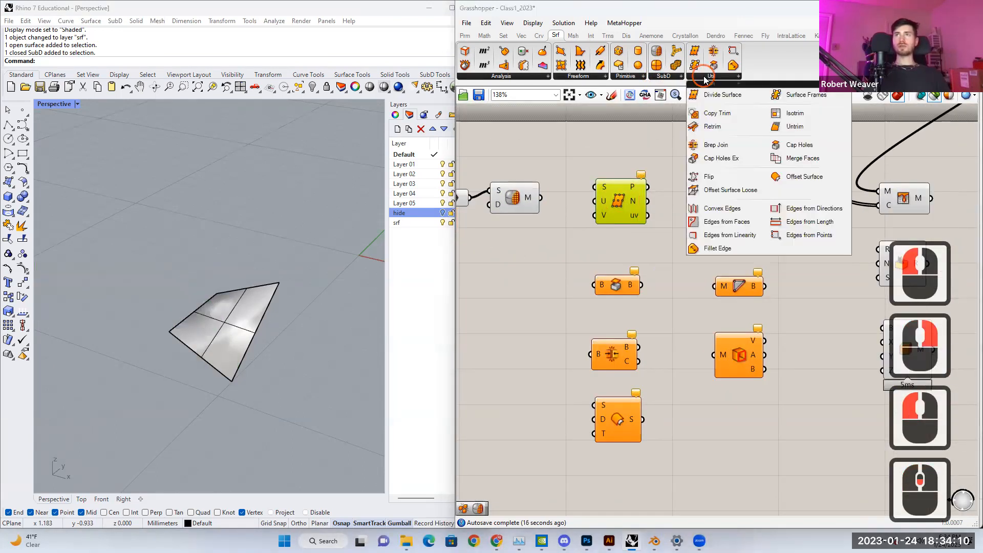
{"action": "left_click", "coordinate": [609, 149]}
{"action": "left_click", "coordinate": [620, 197]}
{"action": "scroll", "coordinate": [620, 197], "scroll_direction": "down", "scroll_amount": 1}
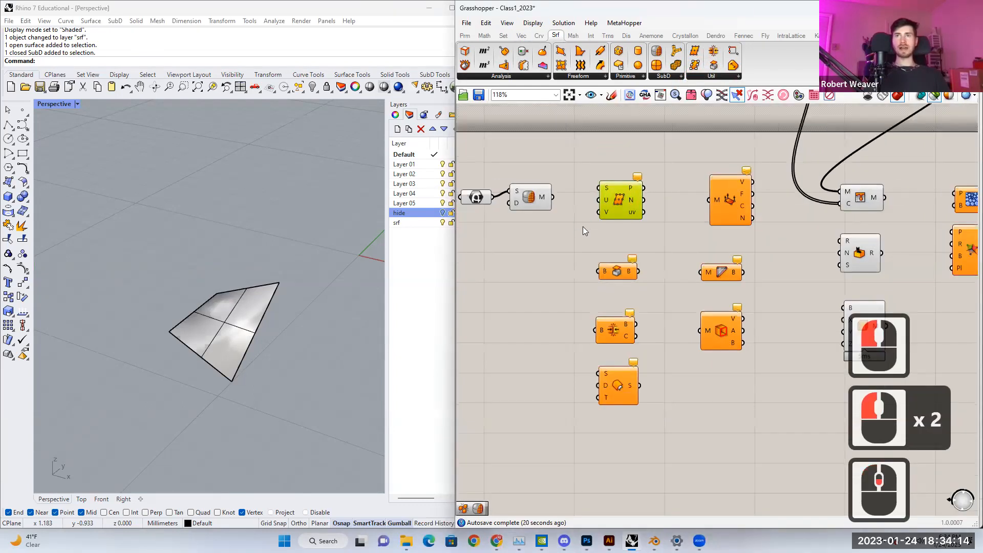
Step: Wire the referenced surface parameter into Divide Surface's S input and preview the point grid on the surface
{"action": "right_click_drag", "start_coordinate": [584, 232], "coordinate": [673, 205]}
{"action": "scroll", "coordinate": [671, 206], "scroll_direction": "down", "scroll_amount": 2}
{"action": "right_click_drag", "start_coordinate": [549, 276], "coordinate": [665, 246]}
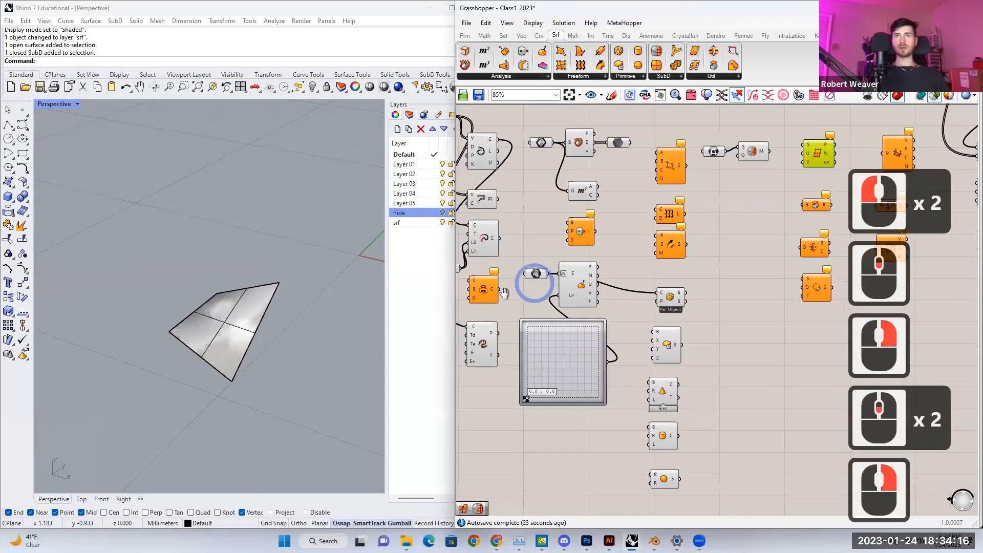
{"action": "right_click_drag", "start_coordinate": [581, 288], "coordinate": [544, 301]}
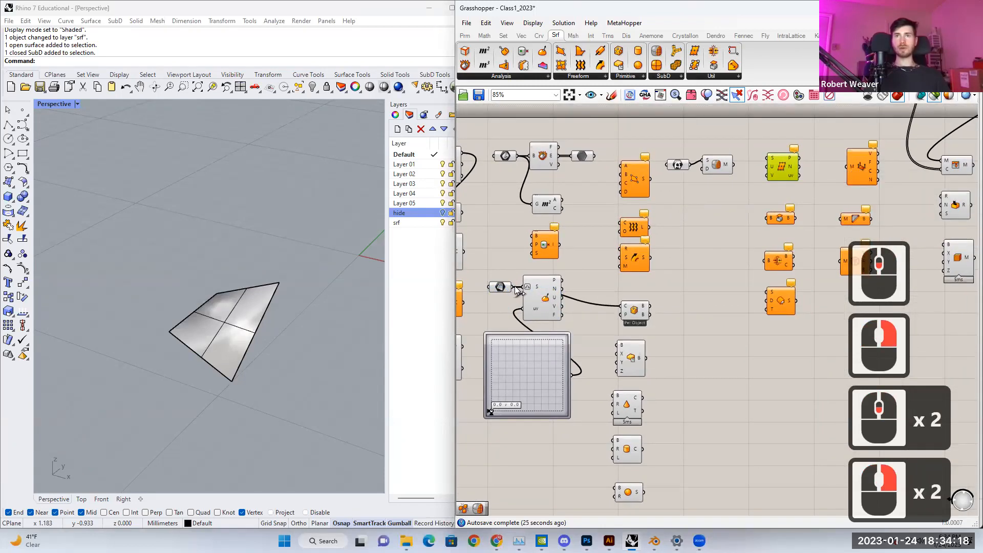
{"action": "left_click_drag", "start_coordinate": [695, 217], "coordinate": [773, 158]}
{"action": "scroll", "coordinate": [771, 166], "scroll_direction": "up", "scroll_amount": 4}
{"action": "right_click_drag", "start_coordinate": [771, 167], "coordinate": [674, 198]}
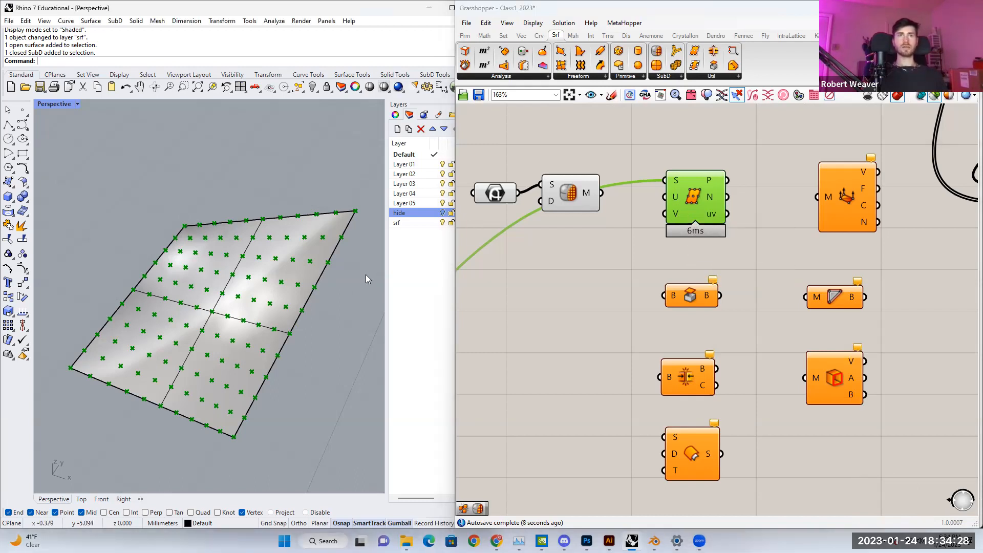
{"action": "left_click_drag", "start_coordinate": [696, 205], "coordinate": [690, 206]}
Step: Wire the Cylinder's C output into Cap Holes' B input and preview the capped cylinder
{"action": "right_click_drag", "start_coordinate": [681, 258], "coordinate": [665, 215]}
{"action": "left_click", "coordinate": [673, 255]}
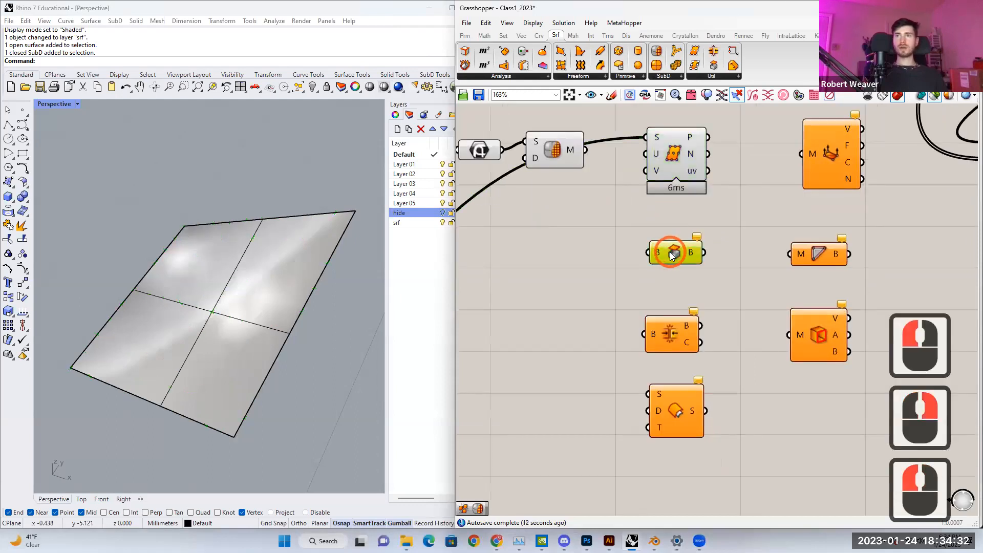
{"action": "scroll", "coordinate": [674, 256], "scroll_direction": "down", "scroll_amount": 3}
{"action": "left_click", "coordinate": [546, 424]}
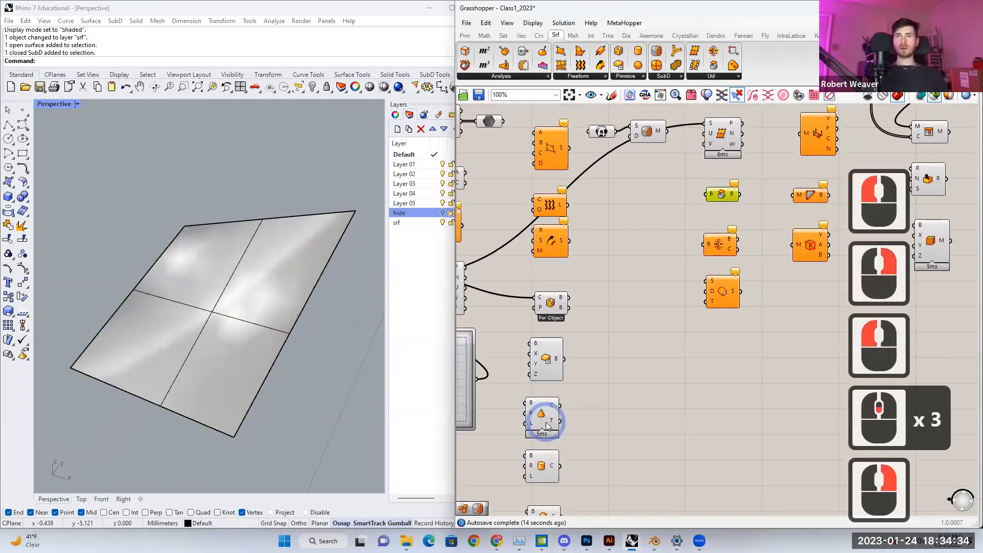
{"action": "left_click", "coordinate": [541, 459]}
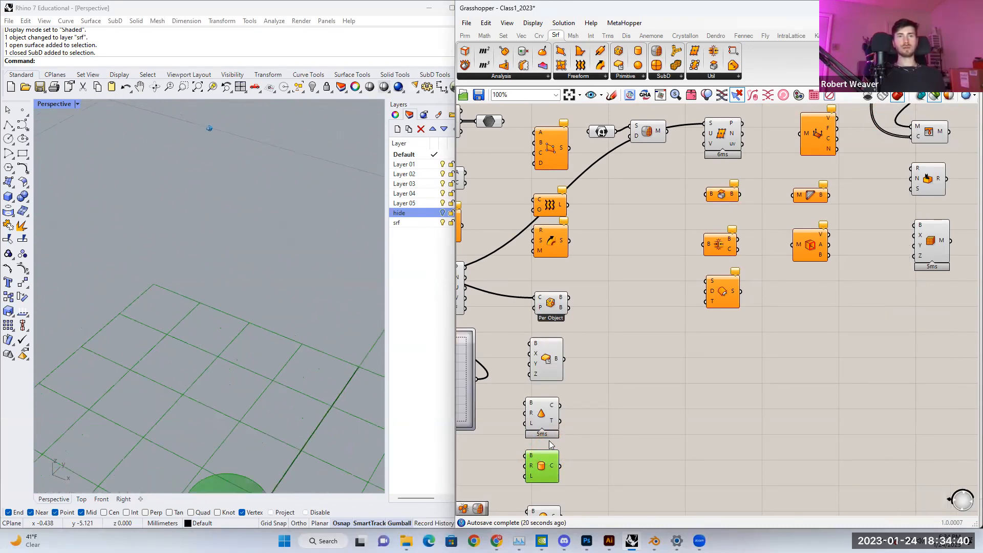
{"action": "left_click_drag", "start_coordinate": [561, 466], "coordinate": [706, 197]}
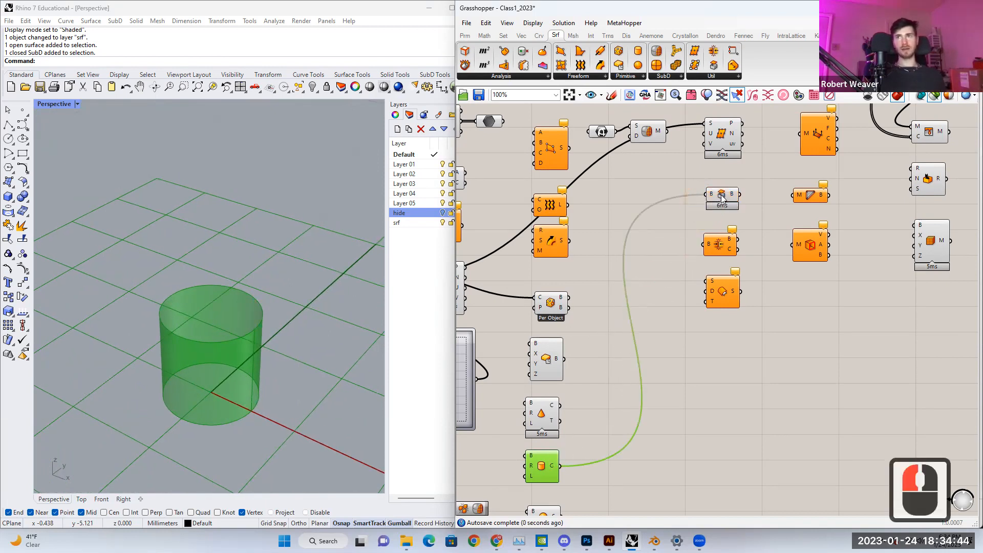
{"action": "left_click", "coordinate": [722, 197]}
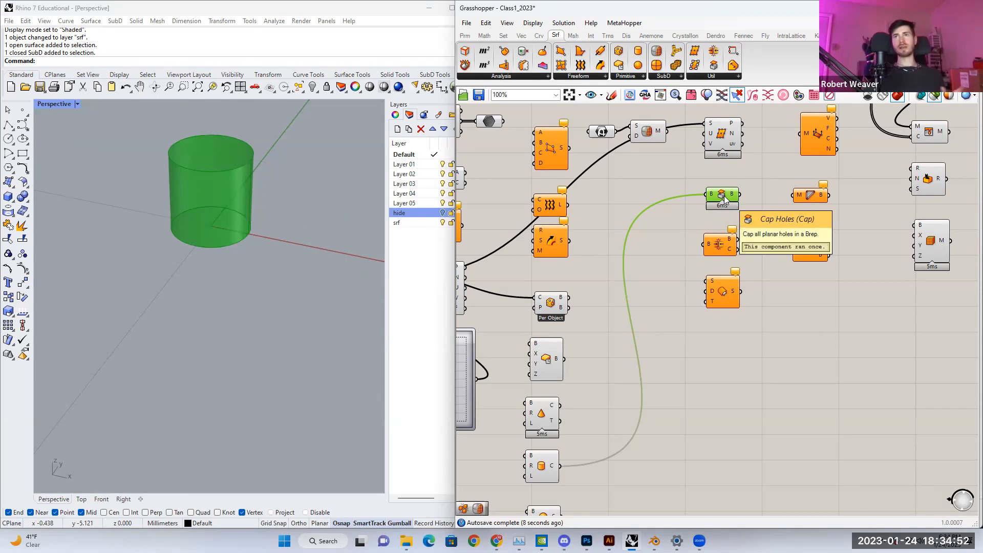
Step: Look up the Brep Join component and move Offset Surface slightly lower on the canvas
{"action": "left_click", "coordinate": [720, 245]}
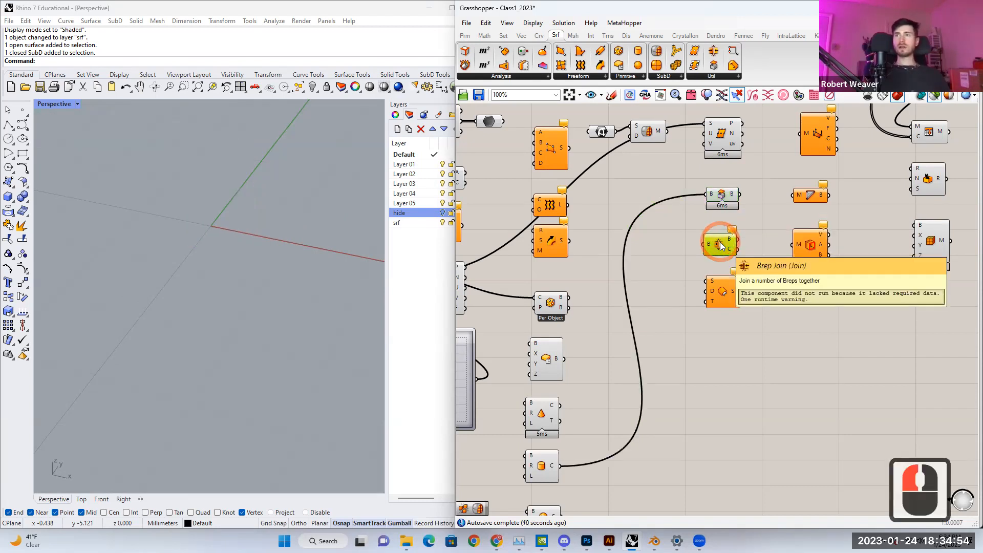
{"action": "double_click", "coordinate": [718, 246]}
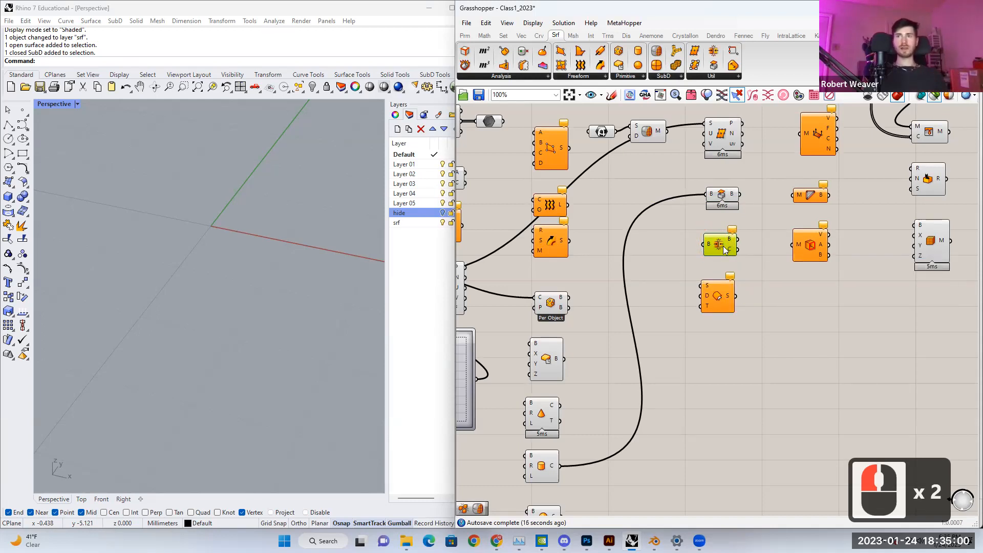
Step: Wire the referenced surface parameter into Offset Surface's S input
{"action": "right_click_drag", "start_coordinate": [716, 300], "coordinate": [640, 316]}
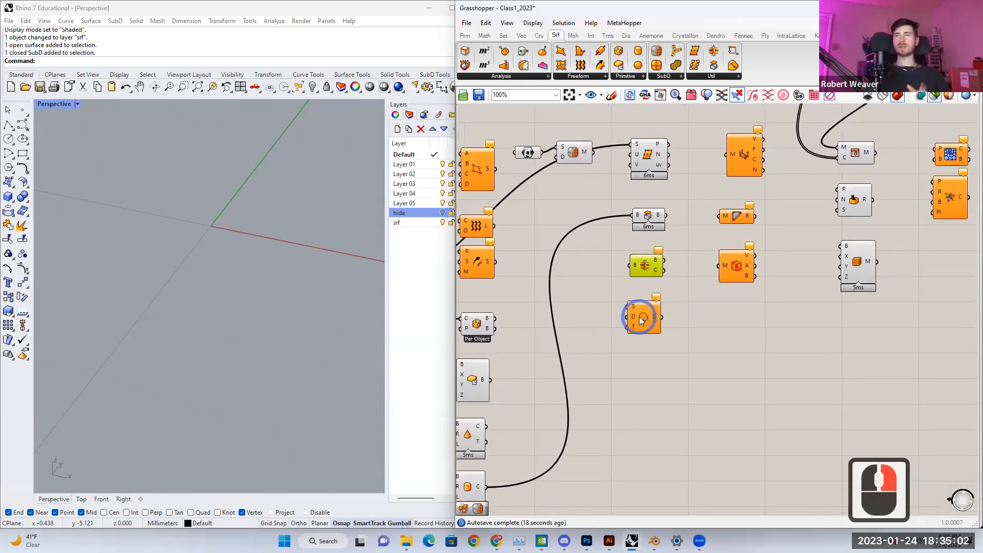
{"action": "left_click", "coordinate": [646, 317]}
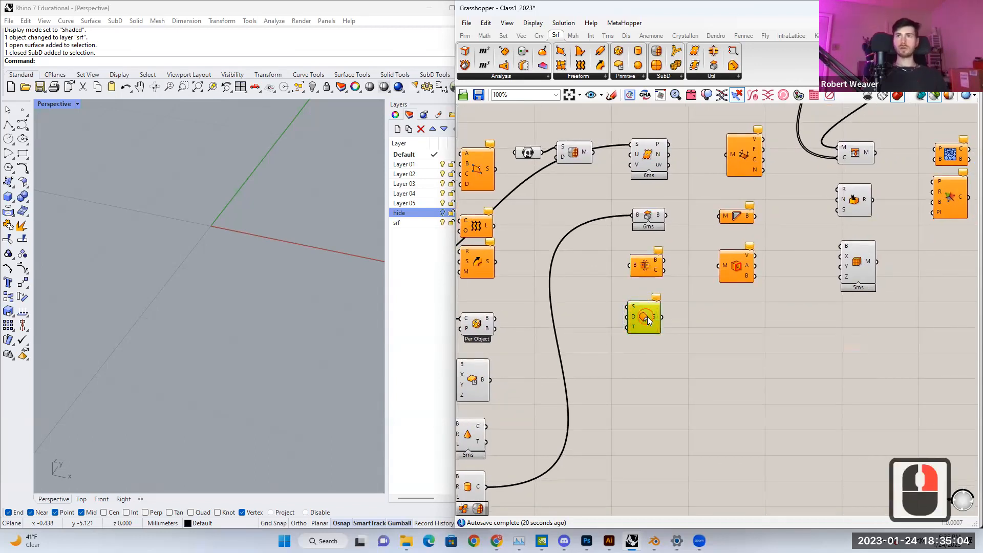
{"action": "scroll", "coordinate": [647, 315], "scroll_direction": "up", "scroll_amount": 2}
{"action": "right_click_drag", "start_coordinate": [648, 316], "coordinate": [607, 329]}
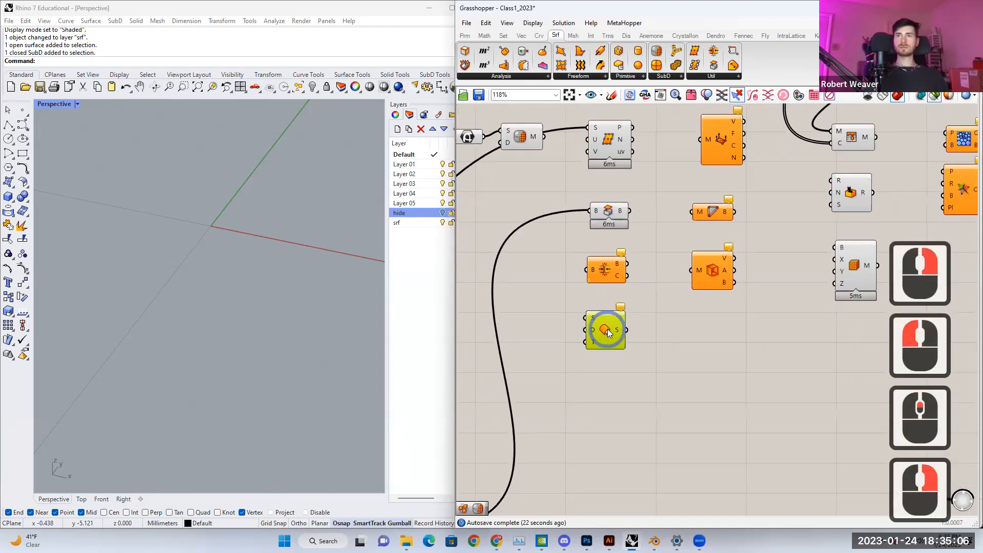
{"action": "scroll", "coordinate": [686, 318], "scroll_direction": "down", "scroll_amount": 3}
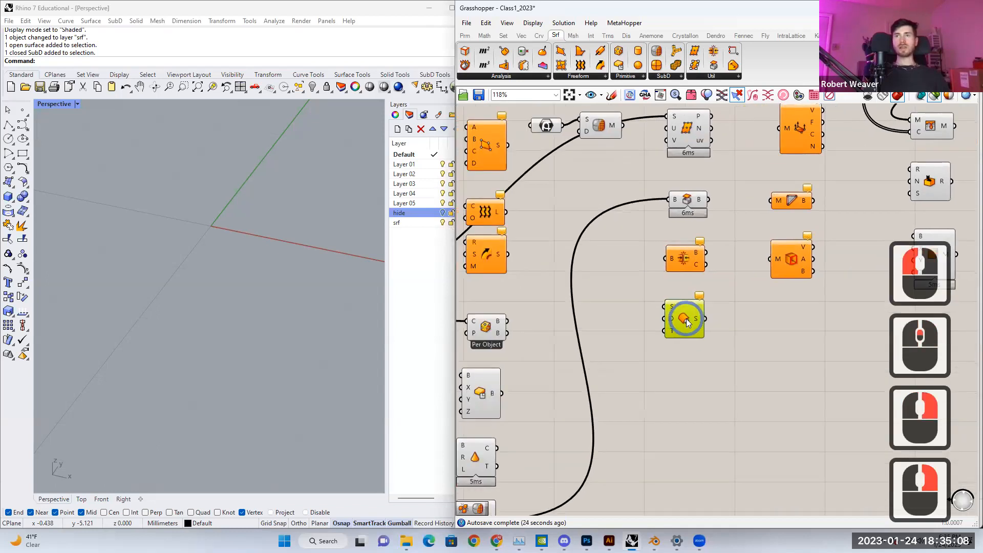
{"action": "right_click_drag", "start_coordinate": [623, 325], "coordinate": [667, 307]}
{"action": "left_click_drag", "start_coordinate": [506, 287], "coordinate": [720, 293]}
{"action": "scroll", "coordinate": [727, 317], "scroll_direction": "up", "scroll_amount": 4}
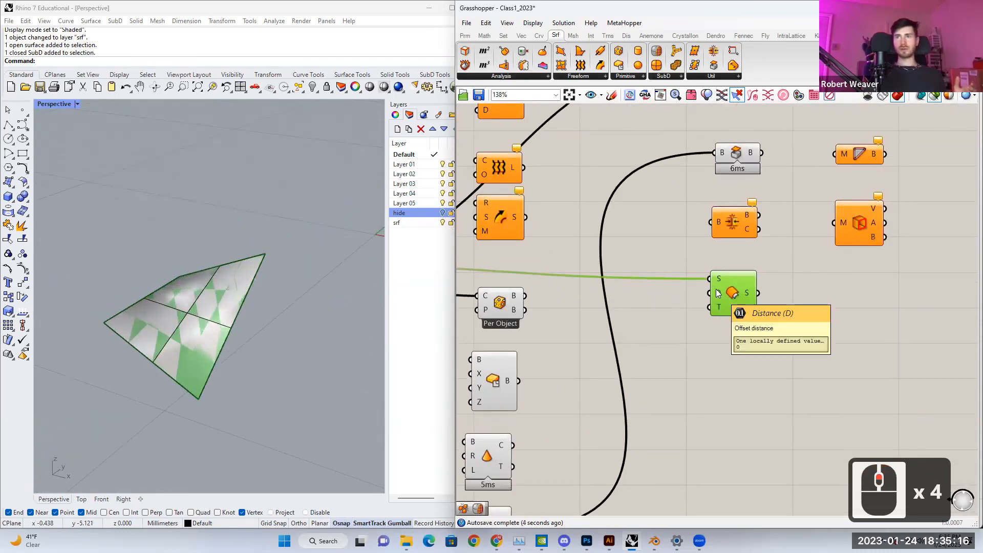
Step: Add a number slider, wire it into Offset Surface's D input and adjust it to preview the offset surface
{"action": "double_click", "coordinate": [664, 299]}
{"action": "type", "text": "0.0.11"}
{"action": "key", "text": "Return"}
{"action": "double_click", "coordinate": [667, 299]}
{"action": "type", "text": "0"}
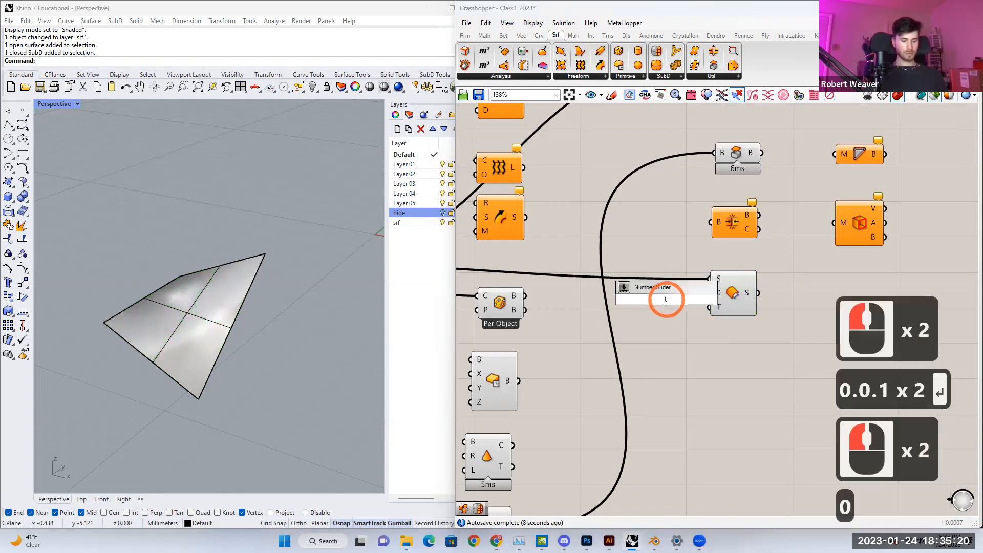
{"action": "key", "text": "Return"}
{"action": "left_click_drag", "start_coordinate": [687, 303], "coordinate": [720, 294]}
{"action": "left_click", "coordinate": [727, 295]}
{"action": "left_click_drag", "start_coordinate": [618, 303], "coordinate": [642, 297]}
Step: Bring up the mesh component category and hide the srf layer in Rhino
{"action": "right_click_drag", "start_coordinate": [644, 295], "coordinate": [493, 311]}
{"action": "scroll", "coordinate": [665, 269], "scroll_direction": "down", "scroll_amount": 2}
{"action": "right_click_drag", "start_coordinate": [665, 269], "coordinate": [560, 363]}
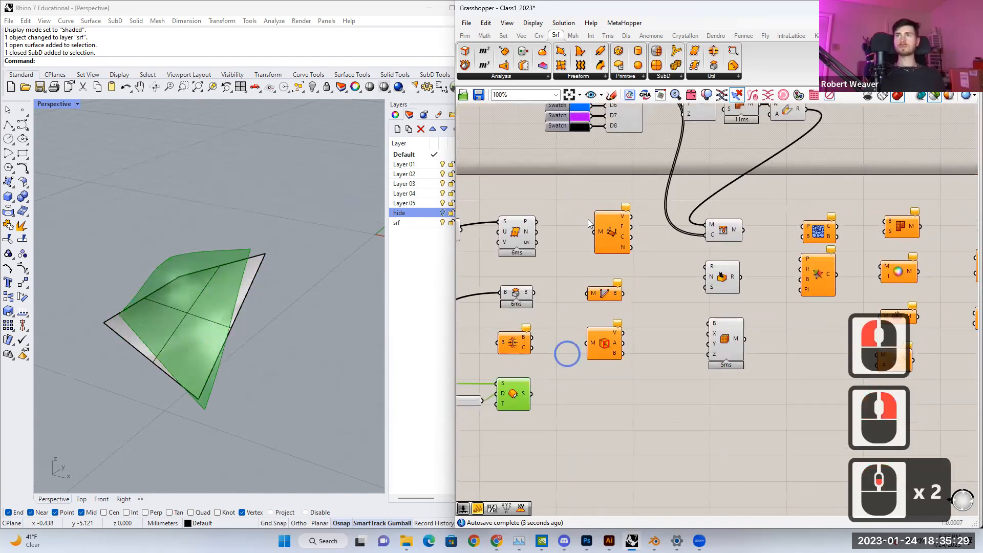
{"action": "left_click", "coordinate": [572, 36]}
{"action": "scroll", "coordinate": [619, 239], "scroll_direction": "up", "scroll_amount": 5}
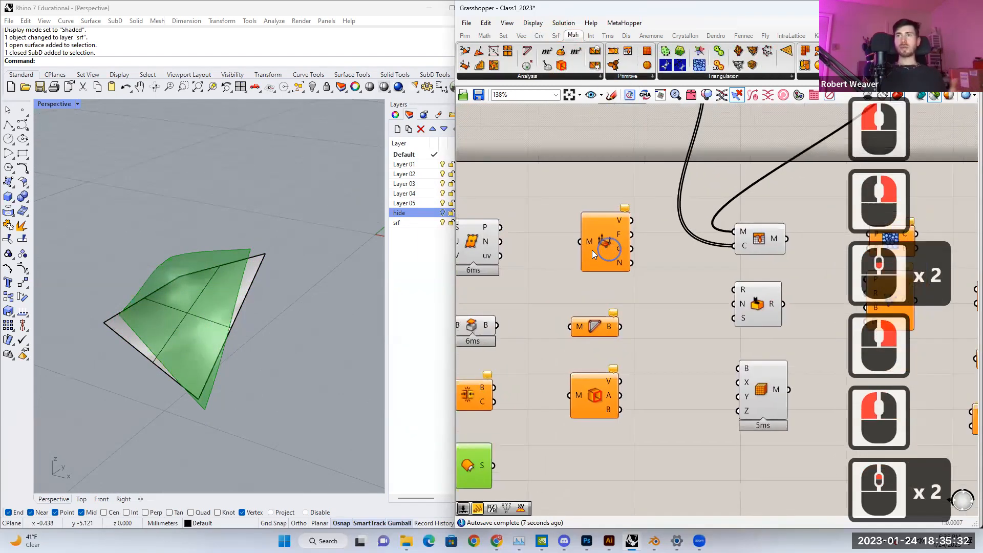
{"action": "left_click", "coordinate": [544, 270]}
{"action": "left_click", "coordinate": [442, 222]}
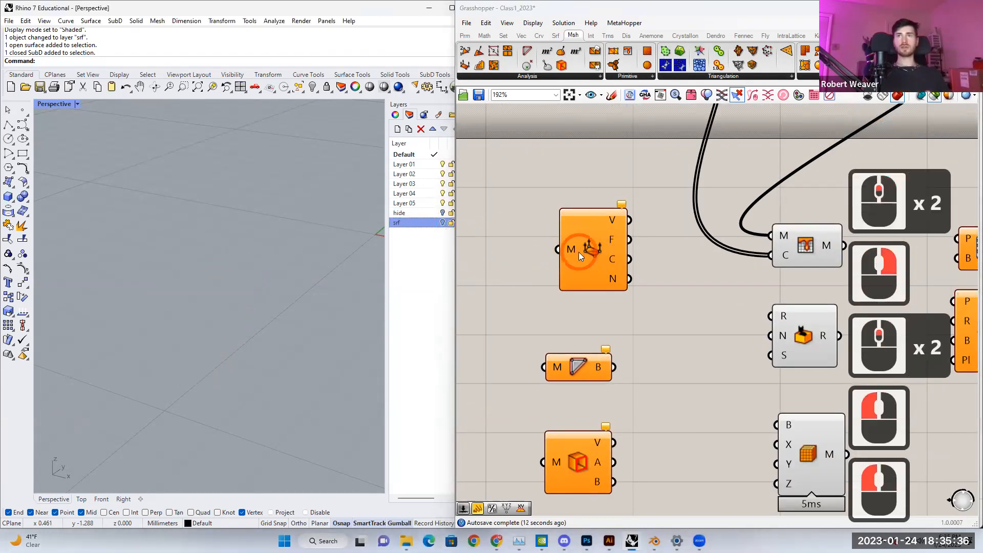
Step: Move Deconstruct Mesh slightly higher on the canvas and raise Face Boundaries beneath it
{"action": "left_click", "coordinate": [592, 249]}
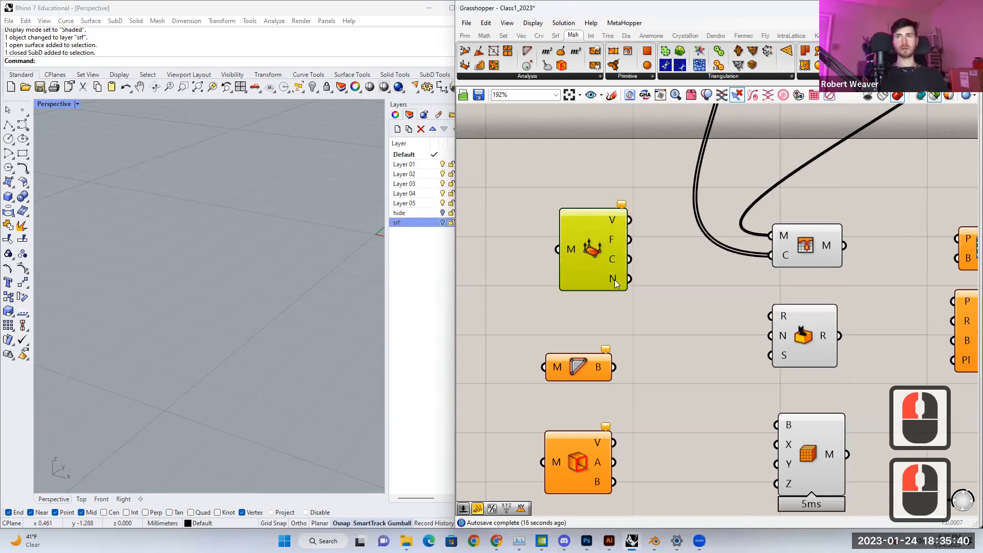
{"action": "left_click_drag", "start_coordinate": [593, 255], "coordinate": [584, 234]}
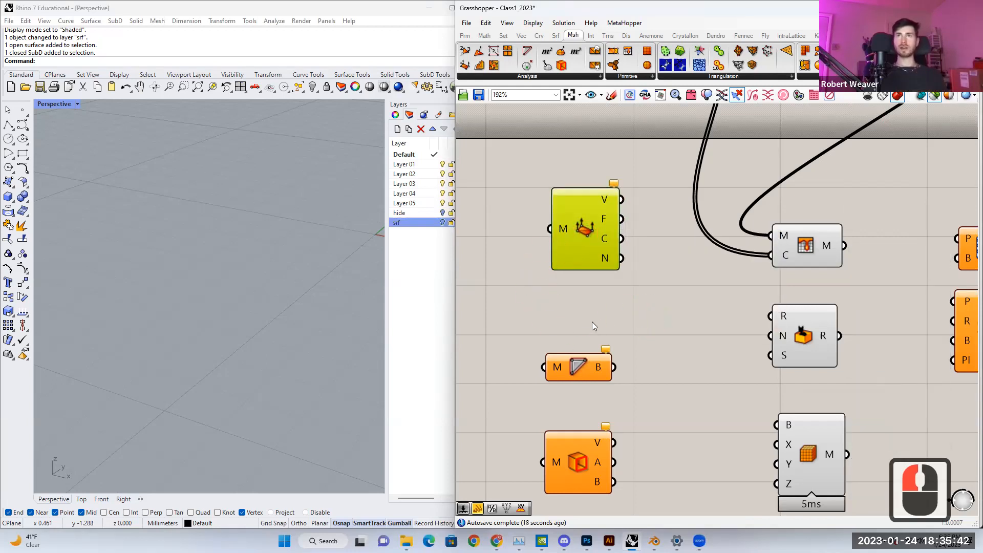
{"action": "right_click_drag", "start_coordinate": [578, 369], "coordinate": [592, 331]}
{"action": "left_click_drag", "start_coordinate": [592, 331], "coordinate": [611, 307]}
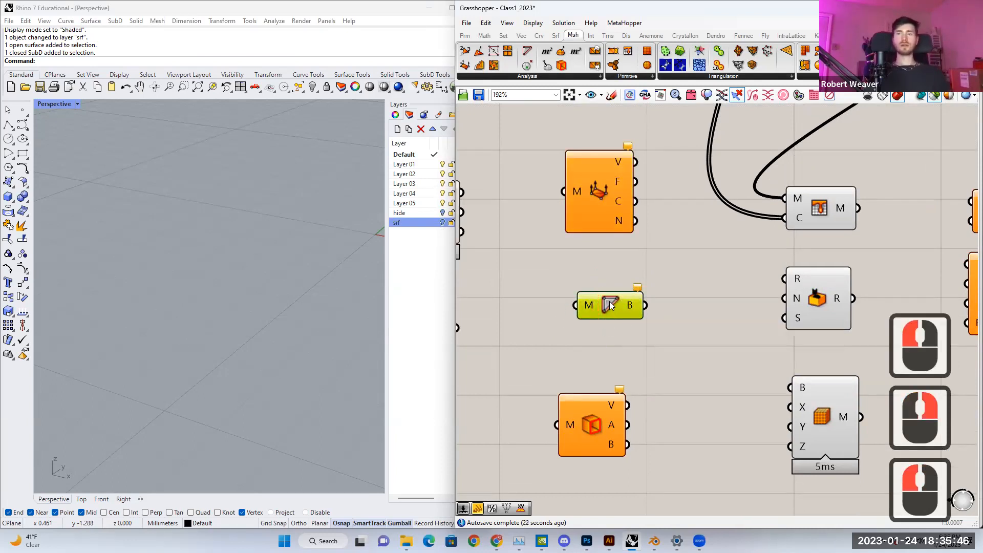
{"action": "left_click_drag", "start_coordinate": [609, 306], "coordinate": [603, 299]}
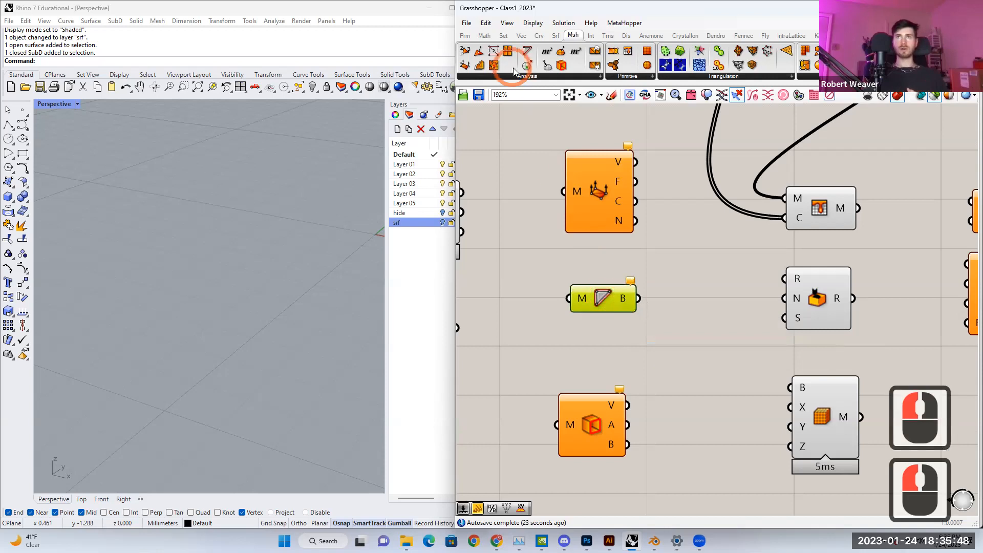
Step: Review the list of mesh analysis components and move Mesh NakedEdge up beneath Face Boundaries
{"action": "left_click", "coordinate": [528, 76]}
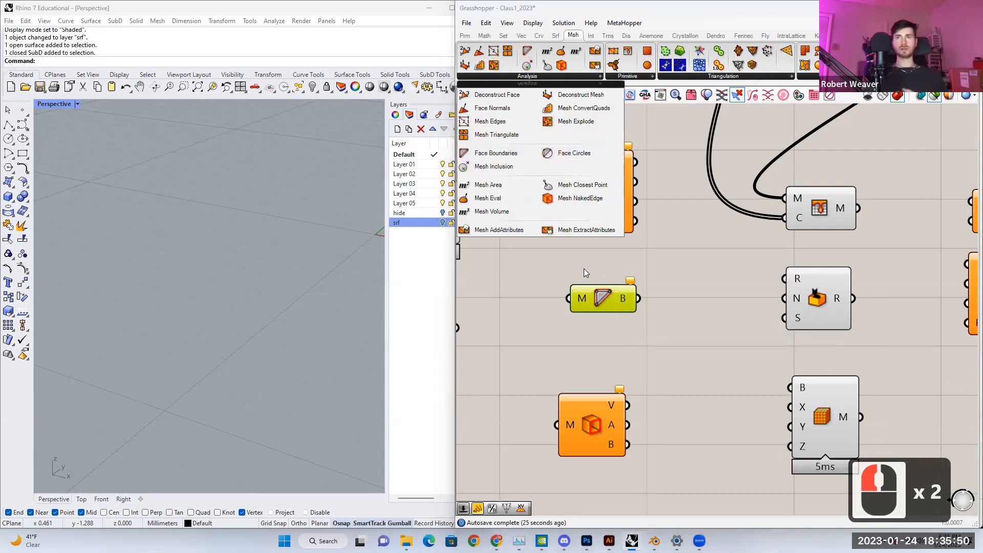
{"action": "left_click", "coordinate": [601, 402]}
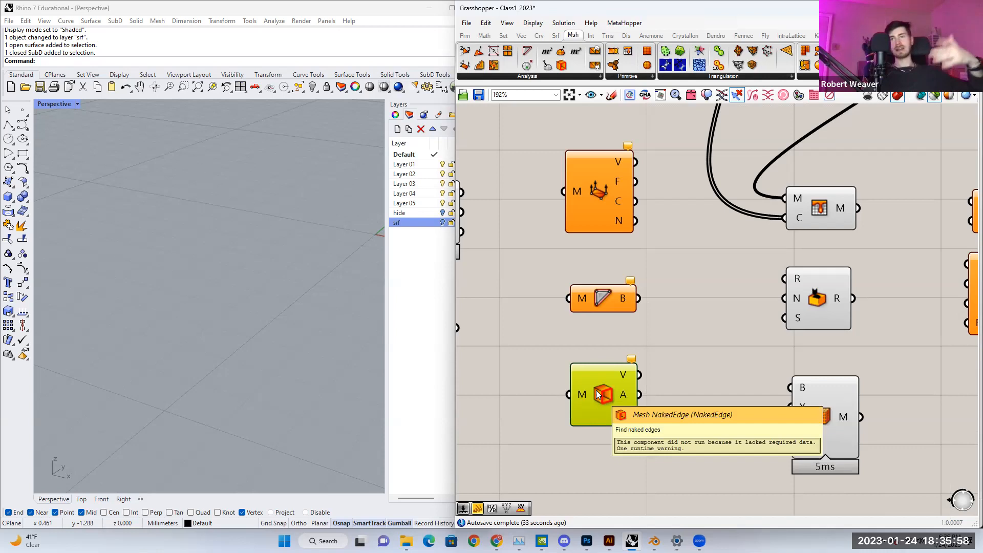
{"action": "left_click_drag", "start_coordinate": [602, 393], "coordinate": [599, 391]}
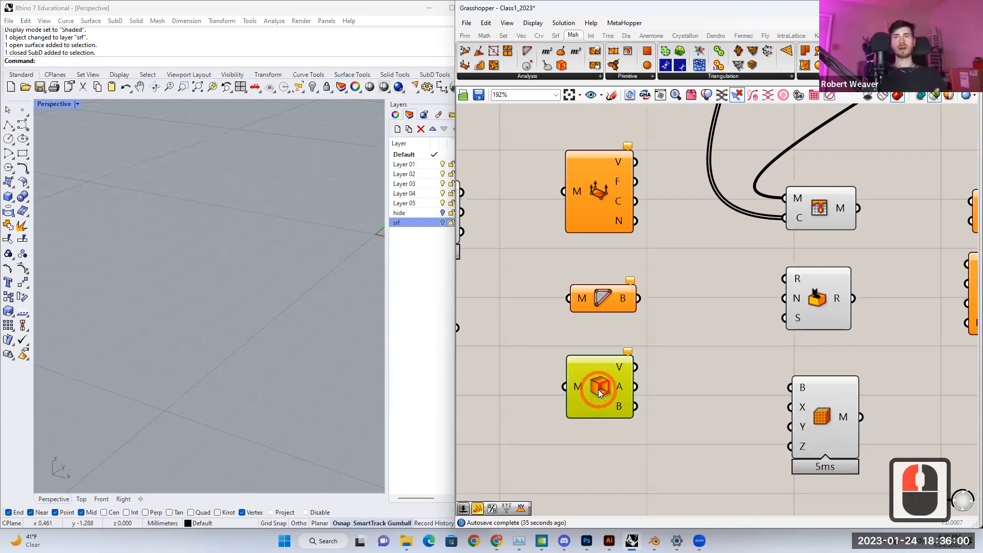
Step: Review the list of mesh primitive components and preview the Mesh Colours result
{"action": "scroll", "coordinate": [594, 379], "scroll_direction": "down", "scroll_amount": 2}
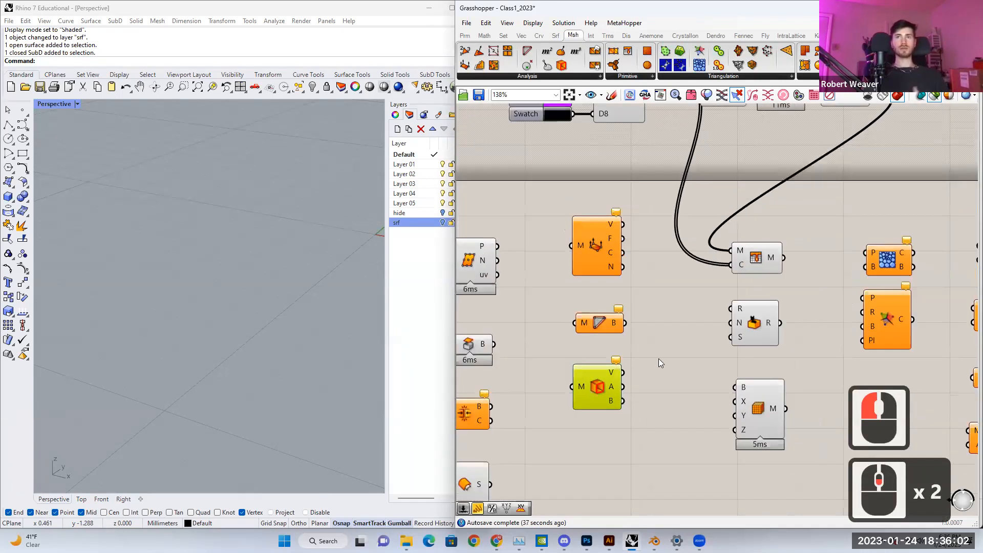
{"action": "right_click_drag", "start_coordinate": [639, 385], "coordinate": [637, 378]}
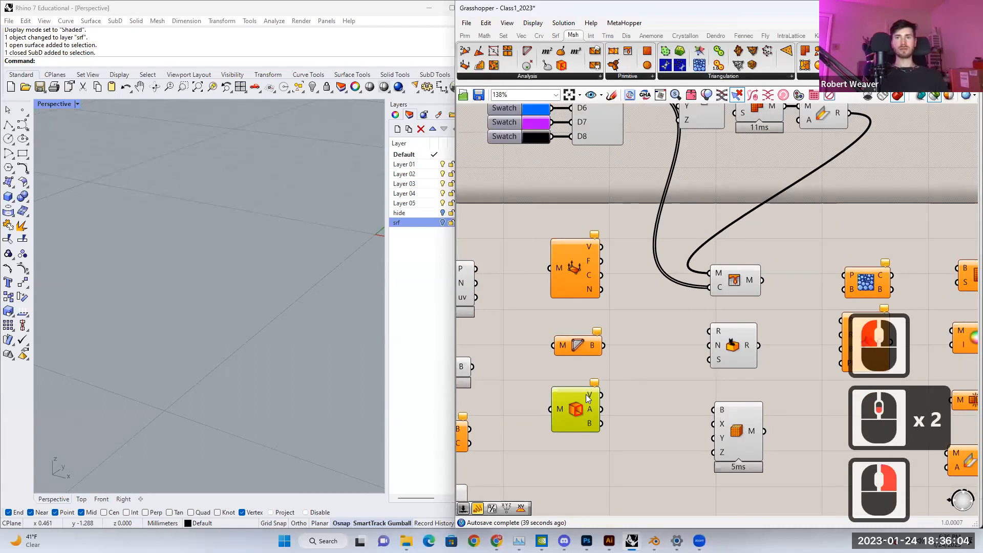
{"action": "right_click_drag", "start_coordinate": [631, 337], "coordinate": [536, 383]}
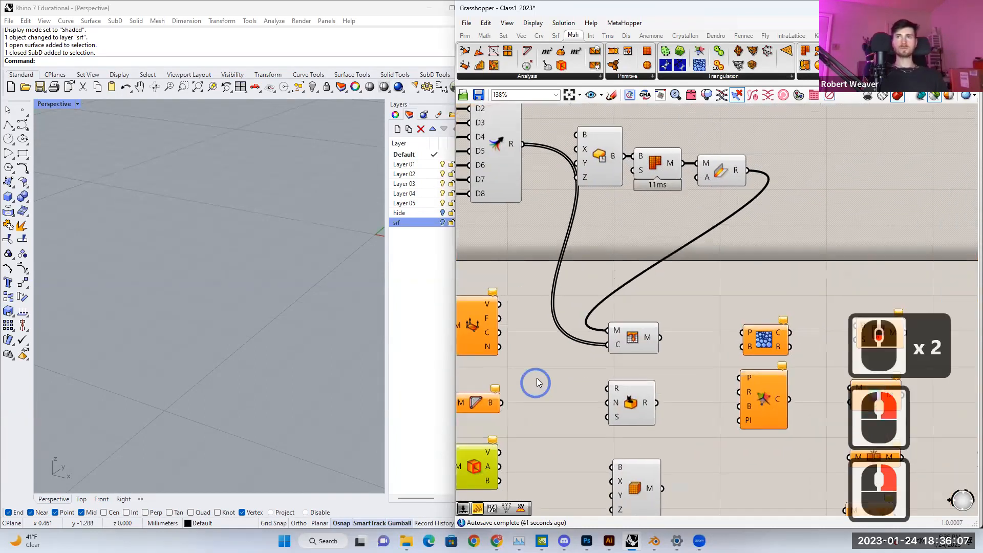
{"action": "left_click", "coordinate": [637, 77]}
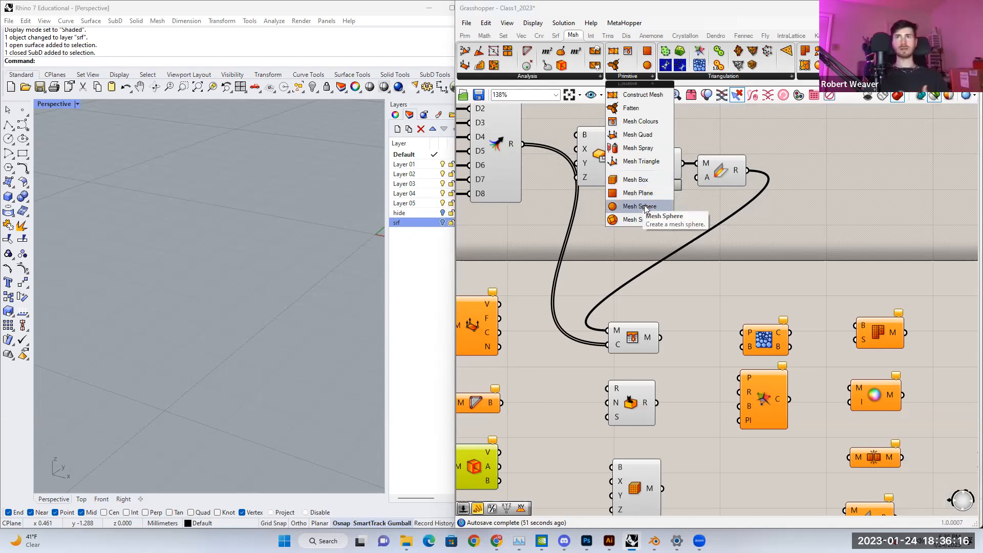
{"action": "left_click", "coordinate": [611, 250]}
{"action": "double_click", "coordinate": [644, 344]}
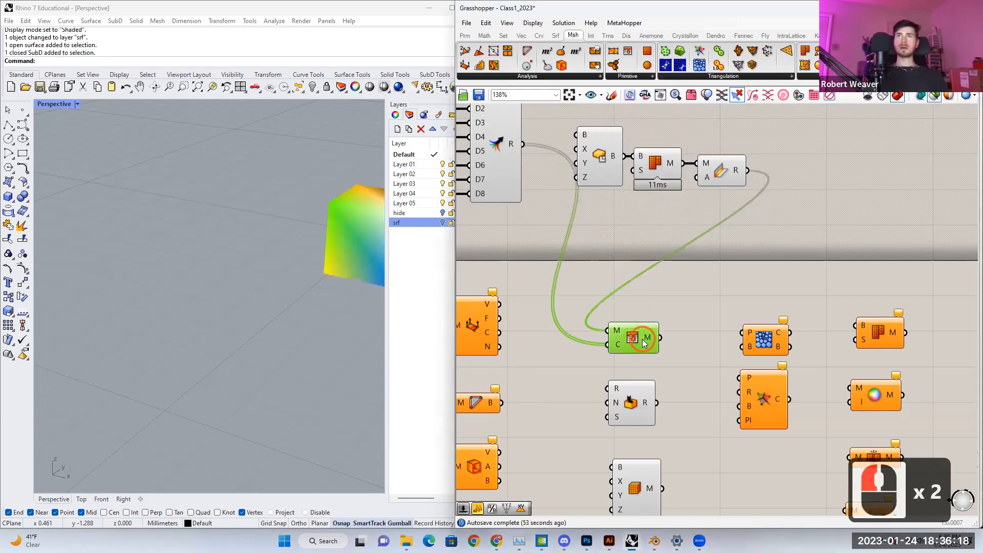
{"action": "left_click", "coordinate": [628, 77]}
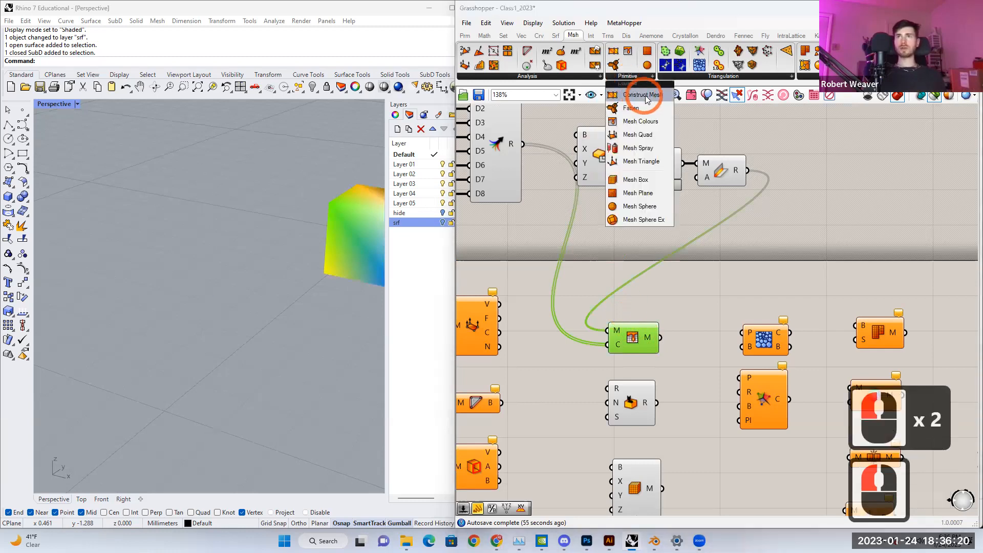
{"action": "left_click", "coordinate": [626, 248]}
Step: Preview the Center Box and the Mesh Colours cube, and examine the colour swatches feeding it
{"action": "left_click", "coordinate": [609, 175]}
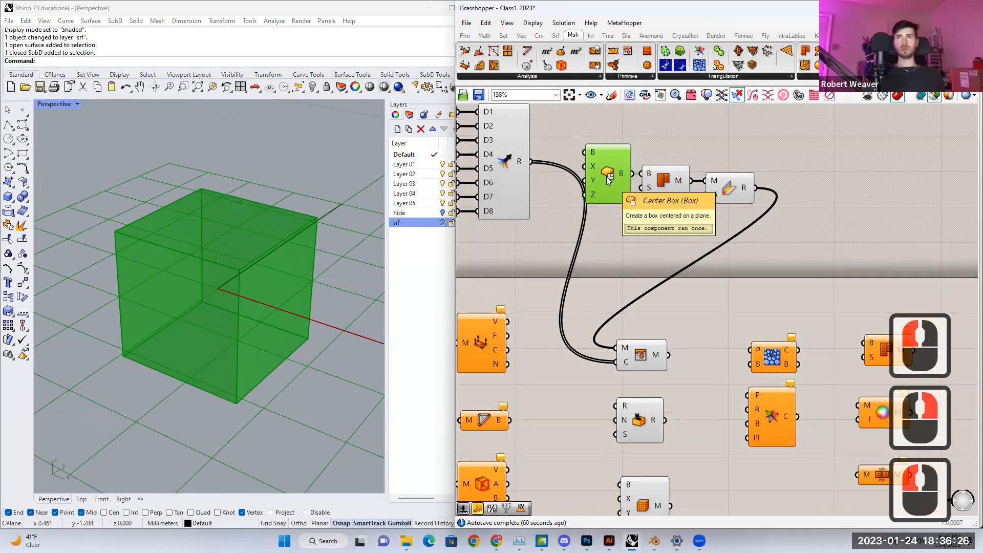
{"action": "left_click", "coordinate": [633, 348]}
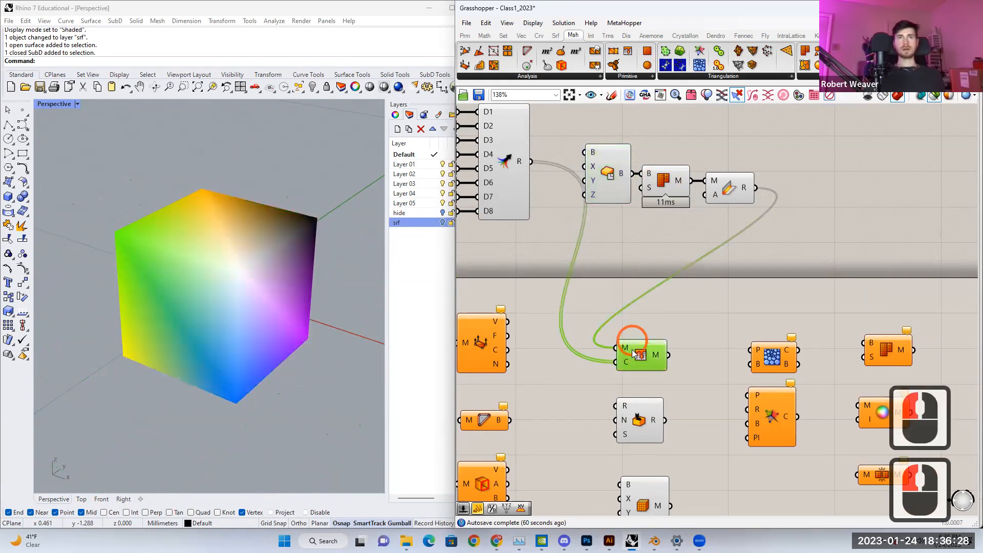
{"action": "right_click_drag", "start_coordinate": [597, 304], "coordinate": [695, 375]}
{"action": "left_click_drag", "start_coordinate": [485, 127], "coordinate": [596, 292]}
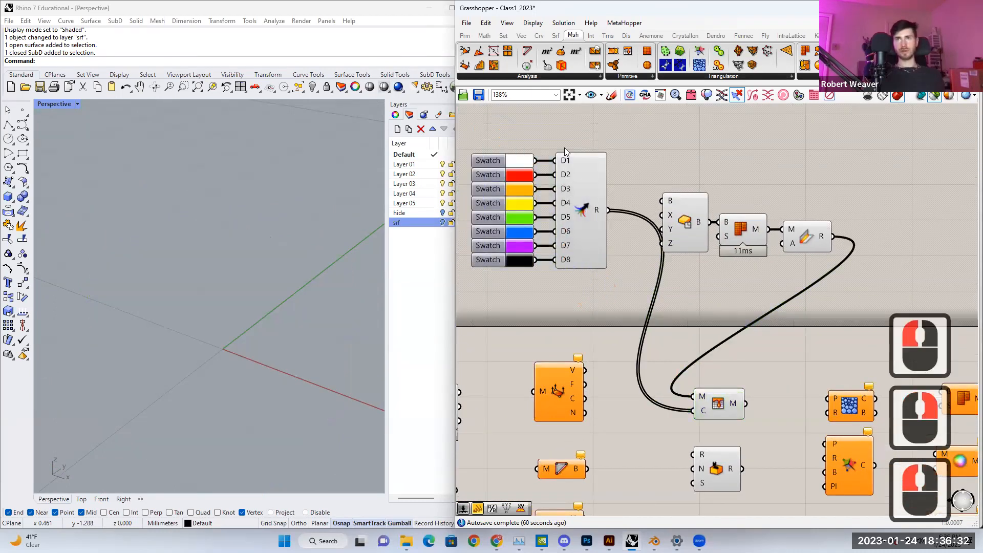
{"action": "left_click", "coordinate": [719, 398]}
{"action": "right_click_drag", "start_coordinate": [196, 290], "coordinate": [195, 290]}
{"action": "right_click_drag", "start_coordinate": [684, 384], "coordinate": [622, 266]}
Step: Look up the mesh primitive list again and preview the Mesh Box component
{"action": "left_click", "coordinate": [655, 367]}
{"action": "left_click", "coordinate": [665, 124]}
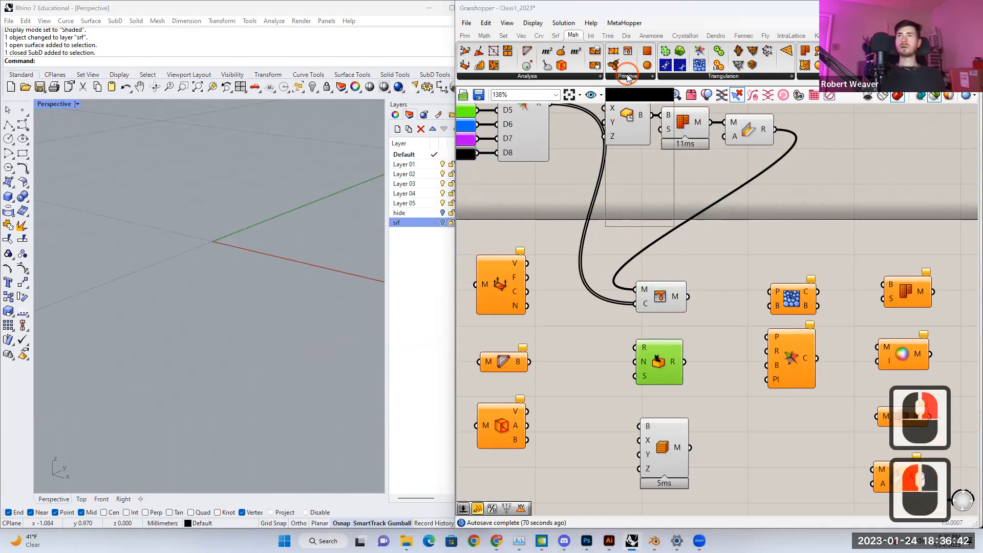
{"action": "left_click", "coordinate": [628, 77]}
{"action": "double_click", "coordinate": [661, 461]}
{"action": "right_click_drag", "start_coordinate": [663, 453], "coordinate": [640, 389]}
{"action": "left_click", "coordinate": [626, 249]}
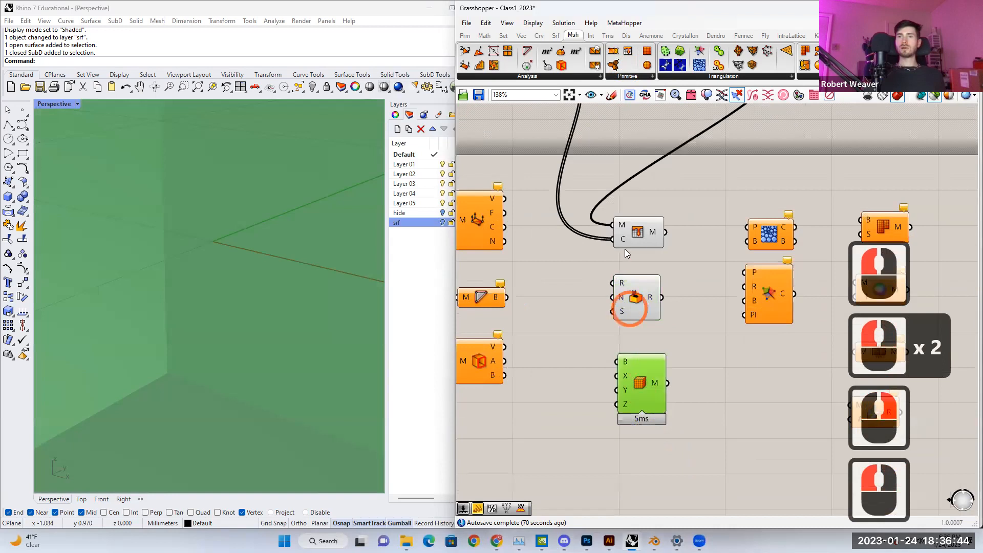
Step: Review the list of triangulation components and examine Voronoi 3D and Voronoi on the canvas
{"action": "right_click_drag", "start_coordinate": [699, 215], "coordinate": [596, 233]}
{"action": "left_click", "coordinate": [724, 80]}
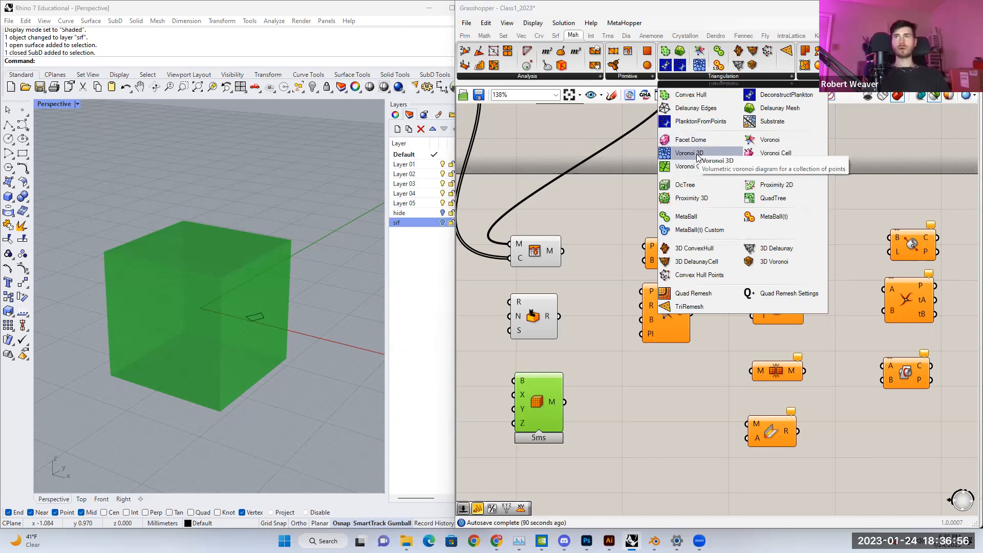
{"action": "left_click_drag", "start_coordinate": [697, 156], "coordinate": [666, 253]}
{"action": "left_click", "coordinate": [670, 305]}
{"action": "left_click", "coordinate": [671, 304]}
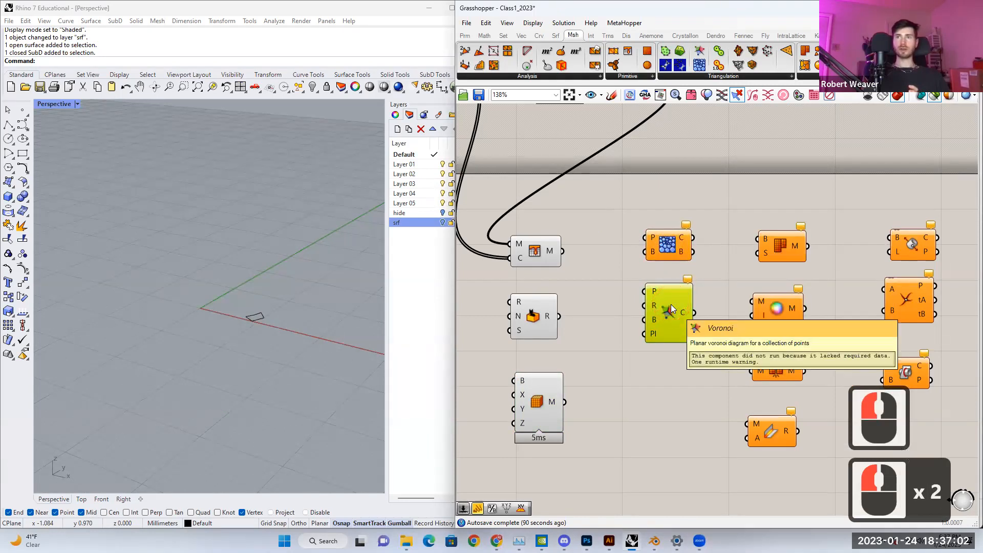
{"action": "left_click_drag", "start_coordinate": [593, 186], "coordinate": [715, 362]}
{"action": "right_click_drag", "start_coordinate": [715, 362], "coordinate": [694, 366]}
{"action": "right_click_drag", "start_coordinate": [644, 279], "coordinate": [601, 291]}
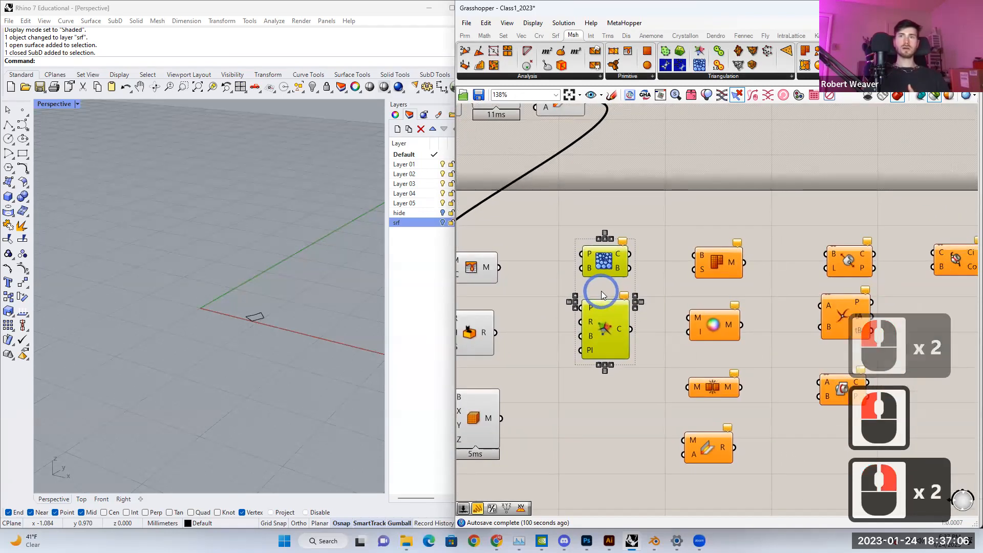
{"action": "left_click", "coordinate": [576, 225]}
{"action": "scroll", "coordinate": [563, 236], "scroll_direction": "down", "scroll_amount": 2}
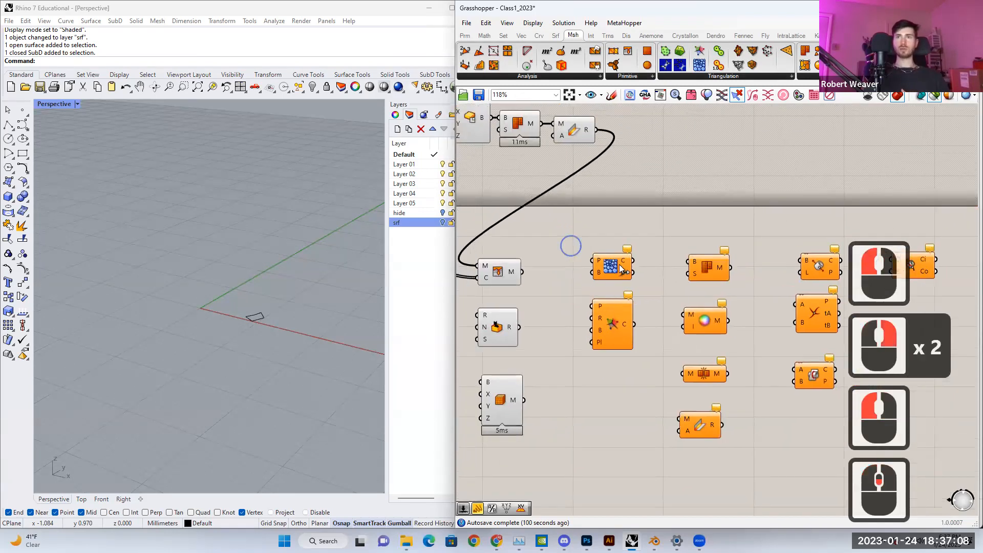
{"action": "left_click", "coordinate": [633, 283]}
{"action": "left_click", "coordinate": [632, 315]}
Step: Review the list of mesh utility components, look up Mesh Brep and shift Blur Mesh slightly to align beneath it
{"action": "right_click_drag", "start_coordinate": [632, 315], "coordinate": [562, 305]}
{"action": "scroll", "coordinate": [549, 259], "scroll_direction": "up", "scroll_amount": 2}
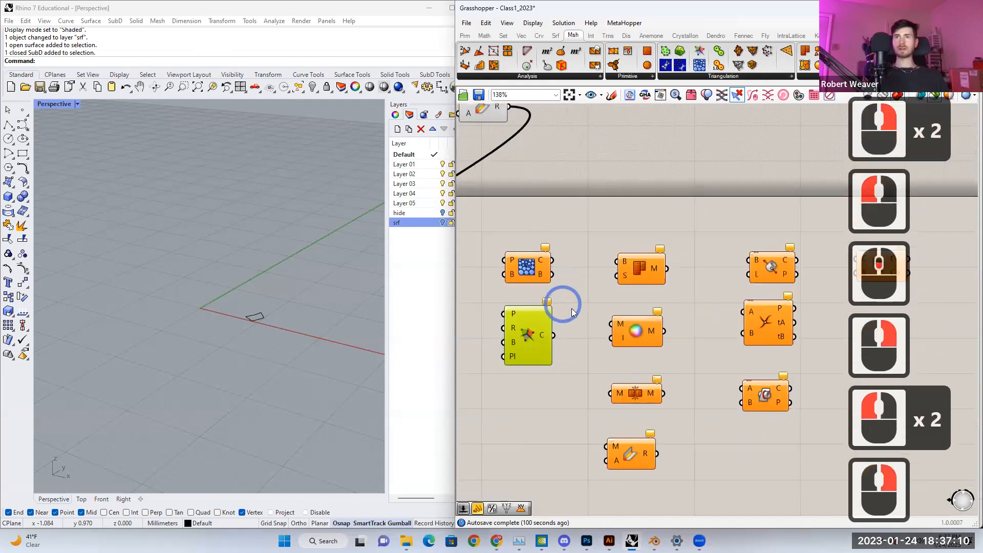
{"action": "right_click_drag", "start_coordinate": [571, 255], "coordinate": [545, 247]}
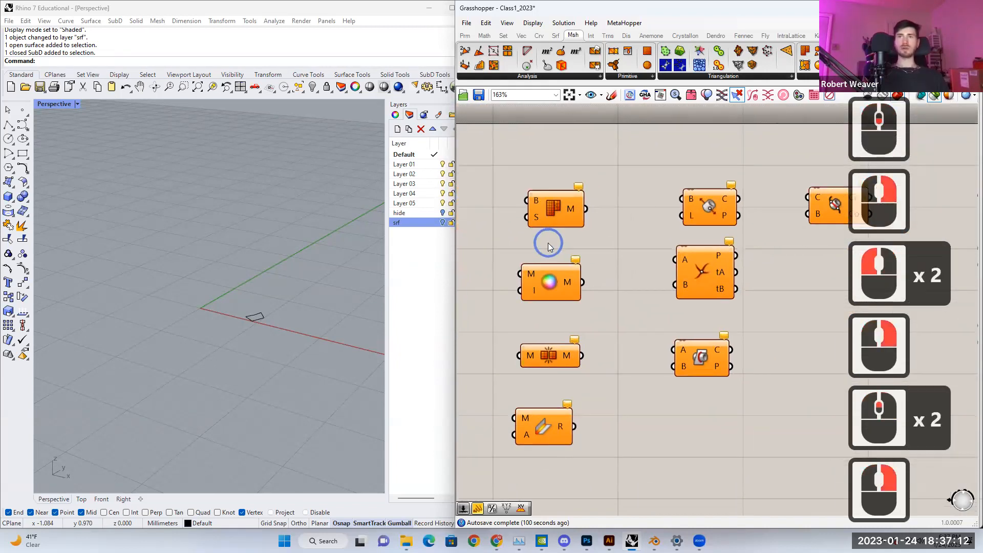
{"action": "right_click", "coordinate": [840, 73]}
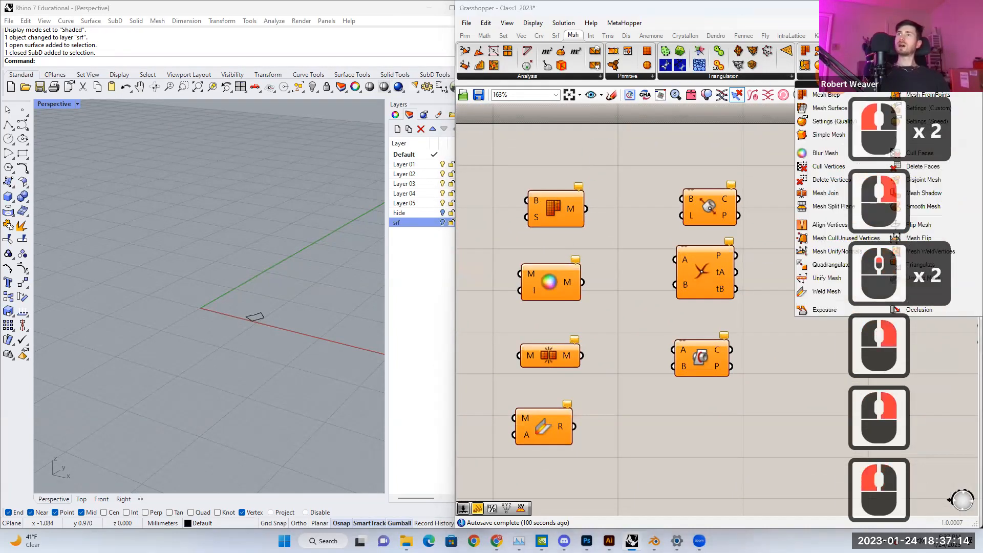
{"action": "left_click", "coordinate": [558, 208]}
{"action": "left_click", "coordinate": [552, 278]}
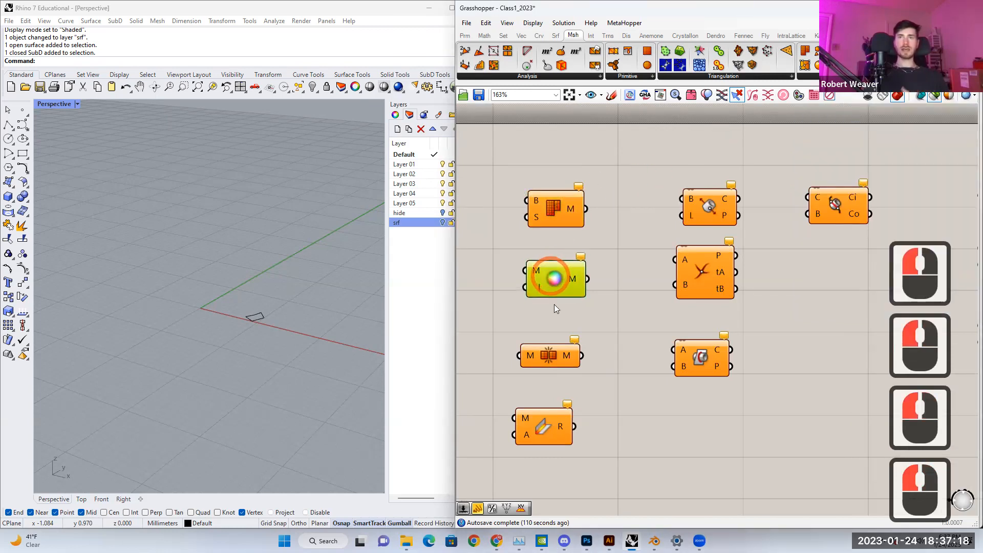
Step: Line up Weld Mesh and the mesh component above it in one column beneath Mesh Brep
{"action": "left_click_drag", "start_coordinate": [552, 361], "coordinate": [557, 347]}
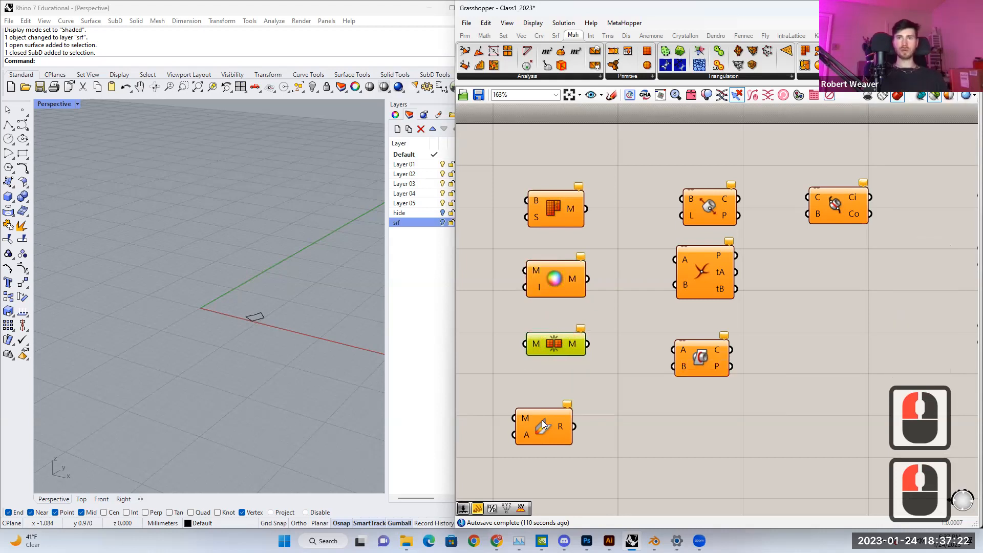
{"action": "left_click_drag", "start_coordinate": [542, 423], "coordinate": [554, 402]}
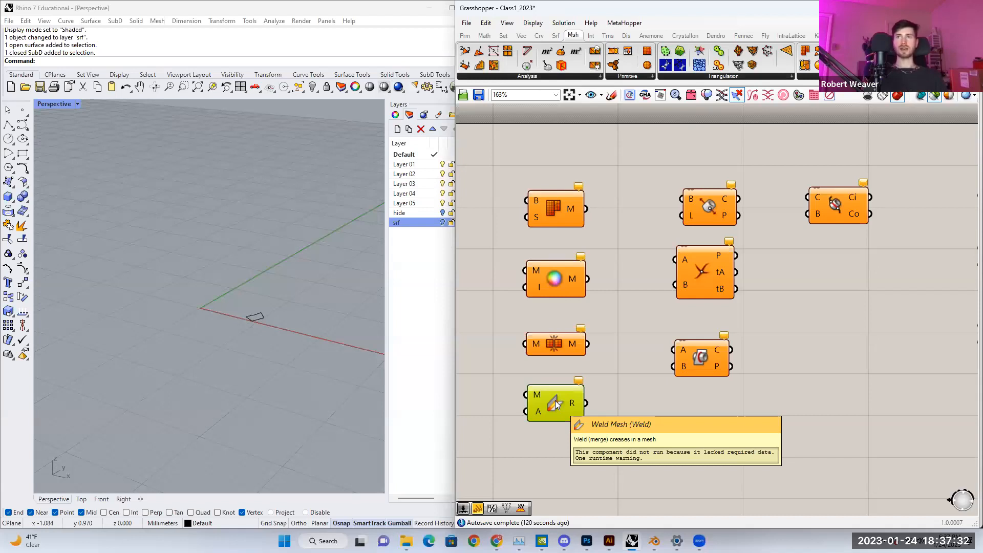
{"action": "scroll", "coordinate": [557, 405], "scroll_direction": "down", "scroll_amount": 2}
Step: Look up the intersection components, view them on the canvas and review the list of shape operations
{"action": "left_click", "coordinate": [594, 35]}
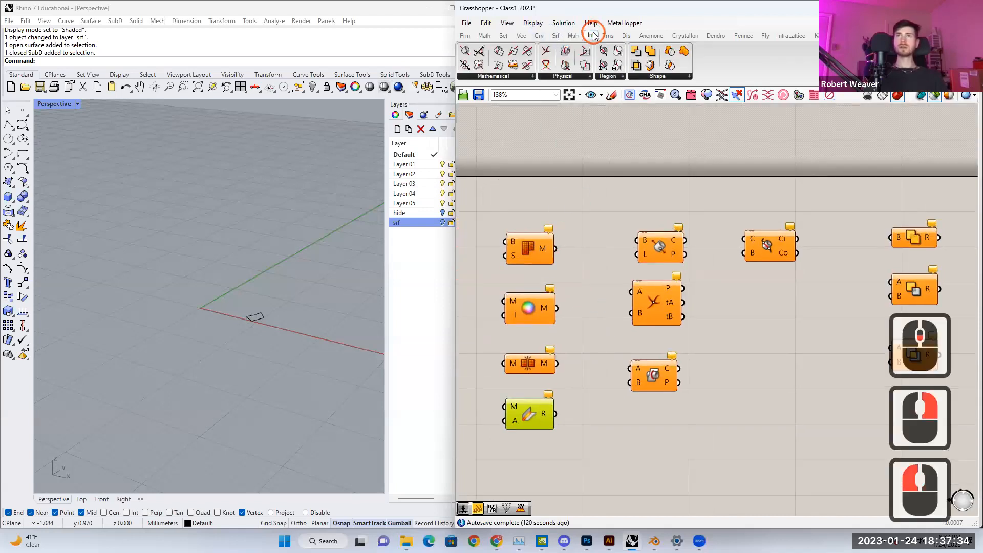
{"action": "scroll", "coordinate": [615, 282], "scroll_direction": "up", "scroll_amount": 2}
{"action": "right_click_drag", "start_coordinate": [614, 283], "coordinate": [560, 279]}
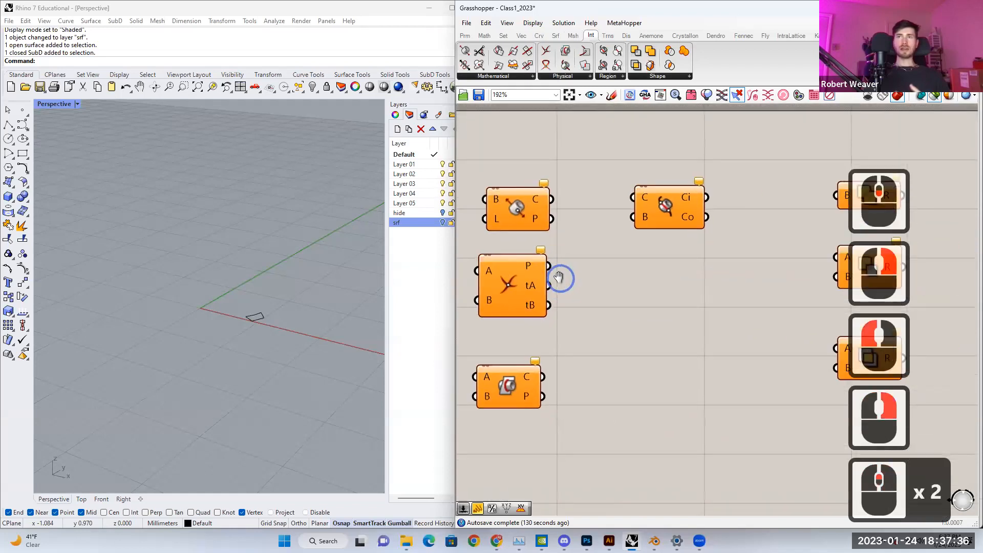
{"action": "scroll", "coordinate": [563, 278], "scroll_direction": "down", "scroll_amount": 1}
{"action": "scroll", "coordinate": [582, 283], "scroll_direction": "down", "scroll_amount": 2}
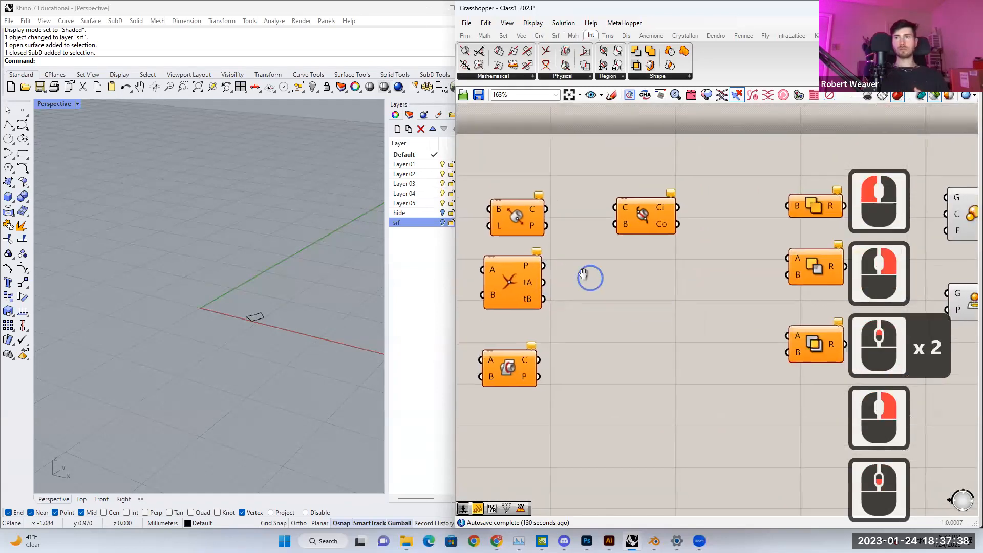
{"action": "scroll", "coordinate": [584, 275], "scroll_direction": "up", "scroll_amount": 2}
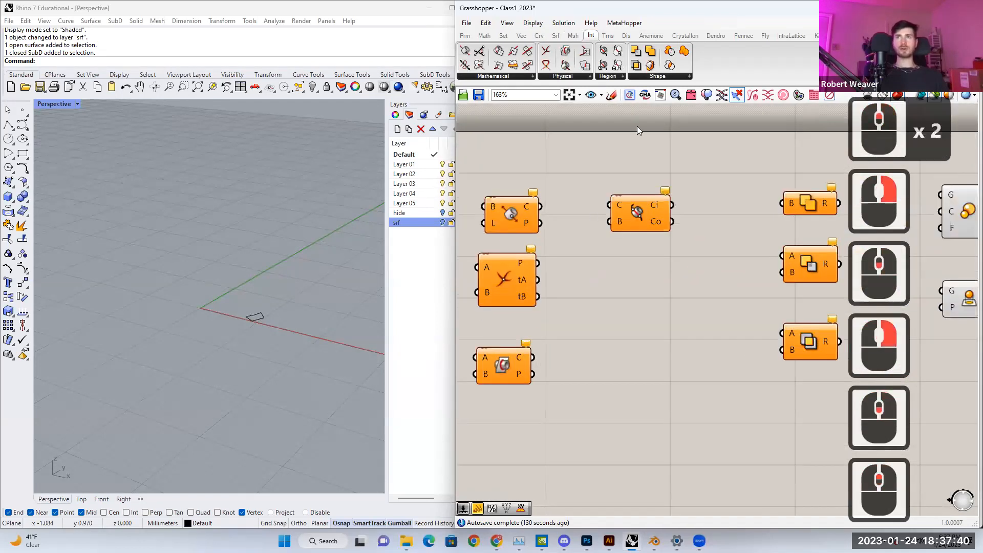
{"action": "left_click", "coordinate": [654, 81]}
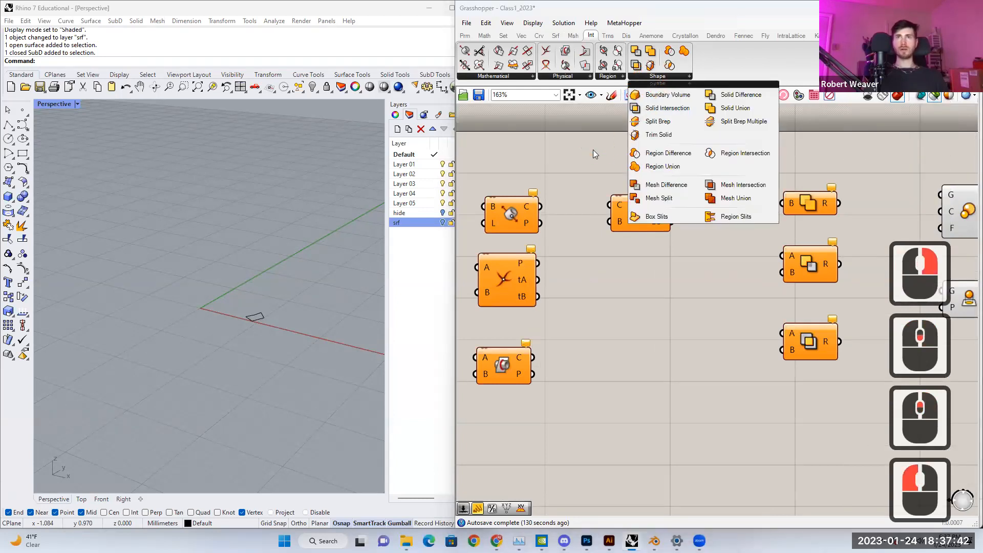
{"action": "left_click", "coordinate": [537, 190]}
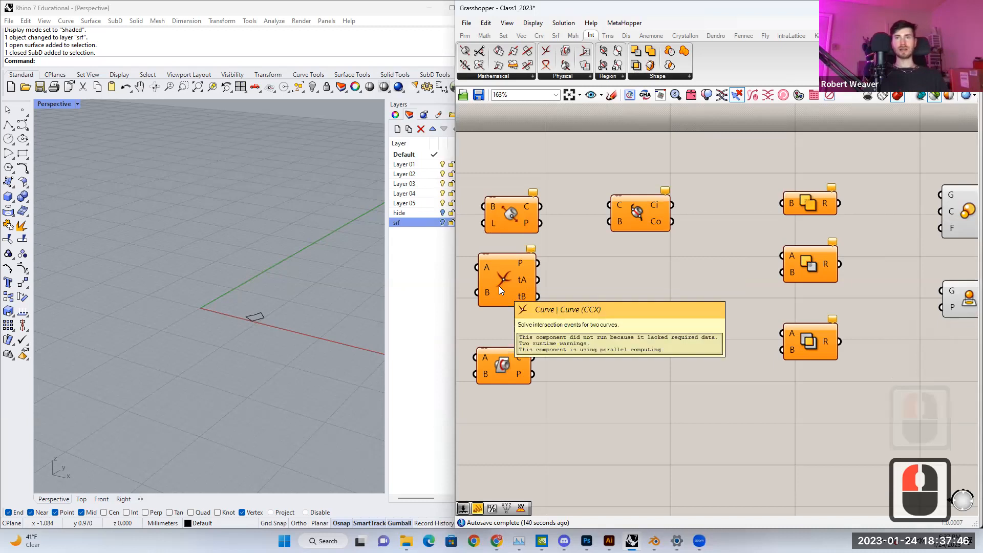
Step: Align the brep intersection and Curve | Curve components in one column beneath the brep-line intersection component
{"action": "left_click_drag", "start_coordinate": [500, 370], "coordinate": [509, 350]}
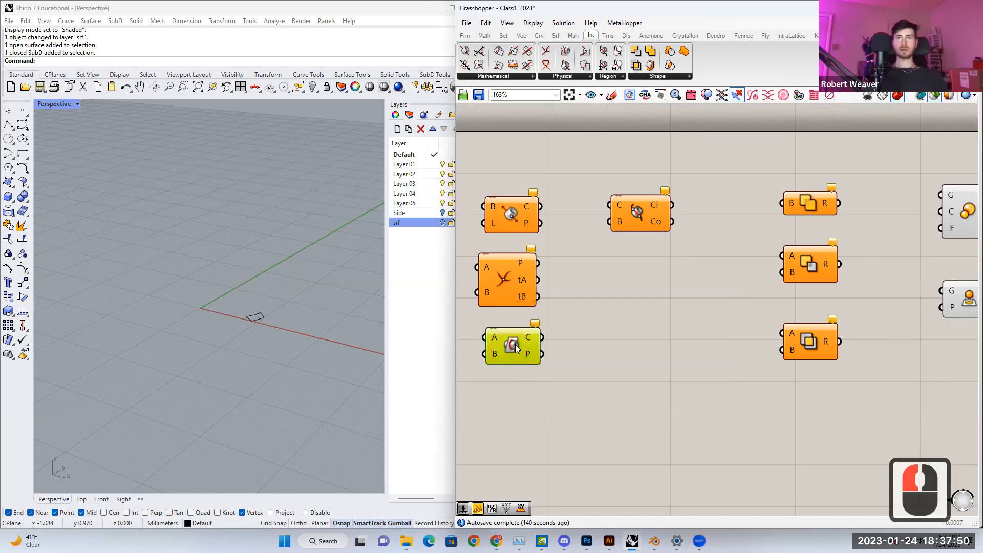
{"action": "left_click_drag", "start_coordinate": [509, 279], "coordinate": [512, 277]}
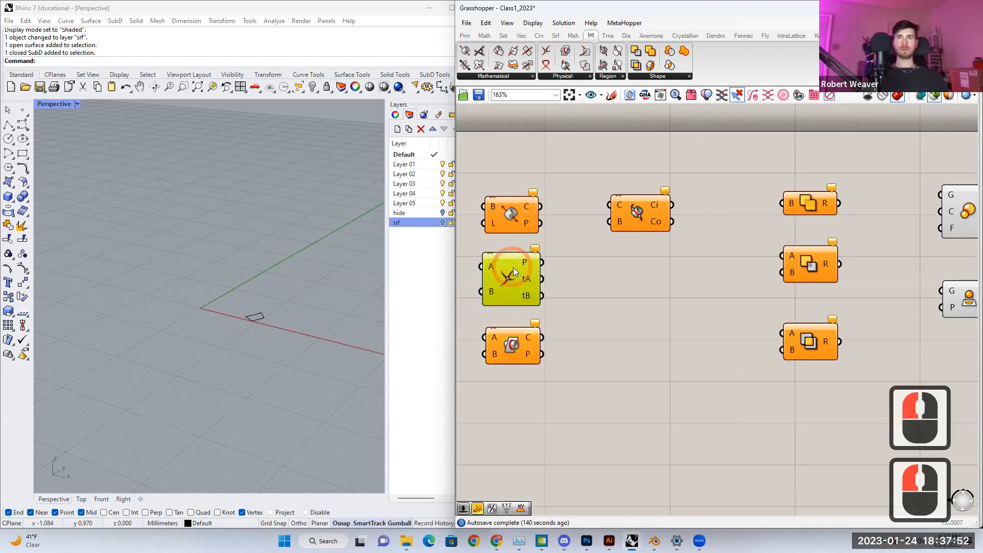
Step: Examine Trim with Brep, review the list of region components and highlight the four intersection components on the canvas
{"action": "left_click", "coordinate": [637, 217]}
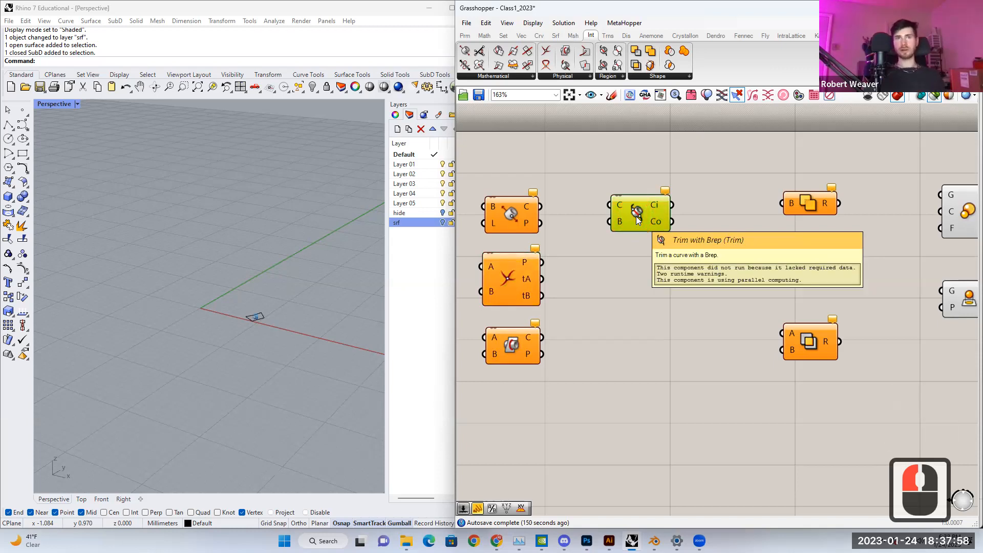
{"action": "left_click_drag", "start_coordinate": [573, 167], "coordinate": [701, 276]}
{"action": "scroll", "coordinate": [661, 278], "scroll_direction": "down", "scroll_amount": 1}
{"action": "left_click", "coordinate": [604, 76]}
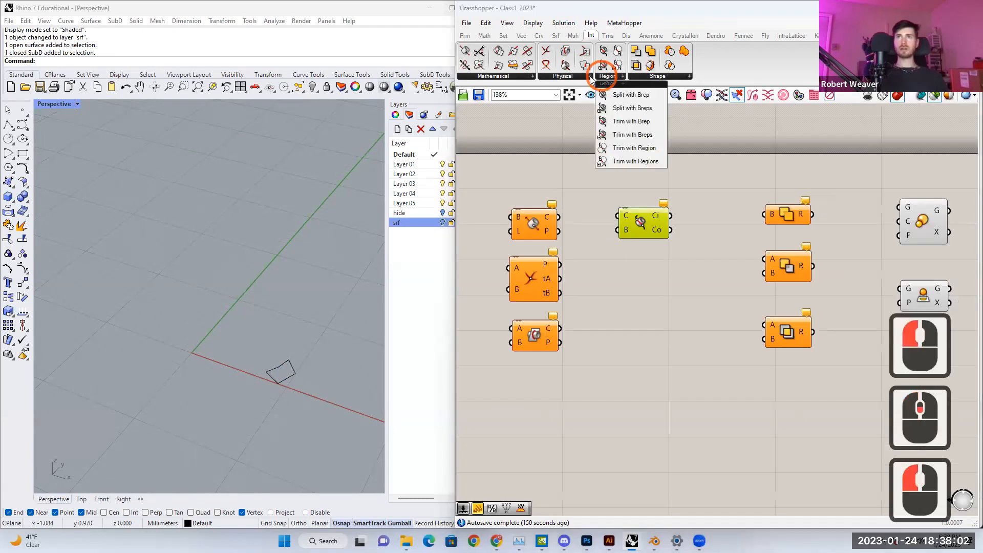
{"action": "left_click", "coordinate": [583, 76]}
{"action": "left_click", "coordinate": [612, 78]}
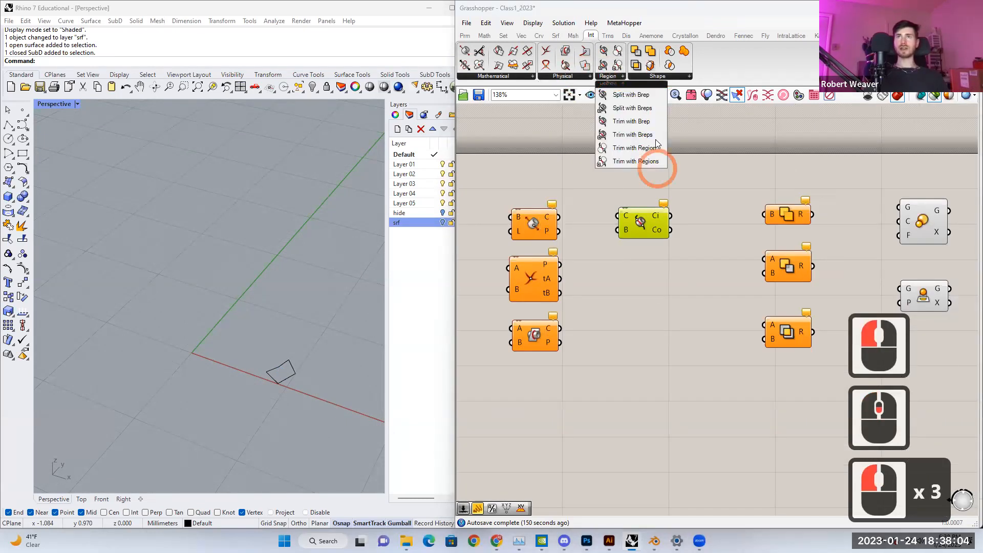
{"action": "left_click", "coordinate": [680, 270]}
{"action": "right_click_drag", "start_coordinate": [679, 282], "coordinate": [677, 265]}
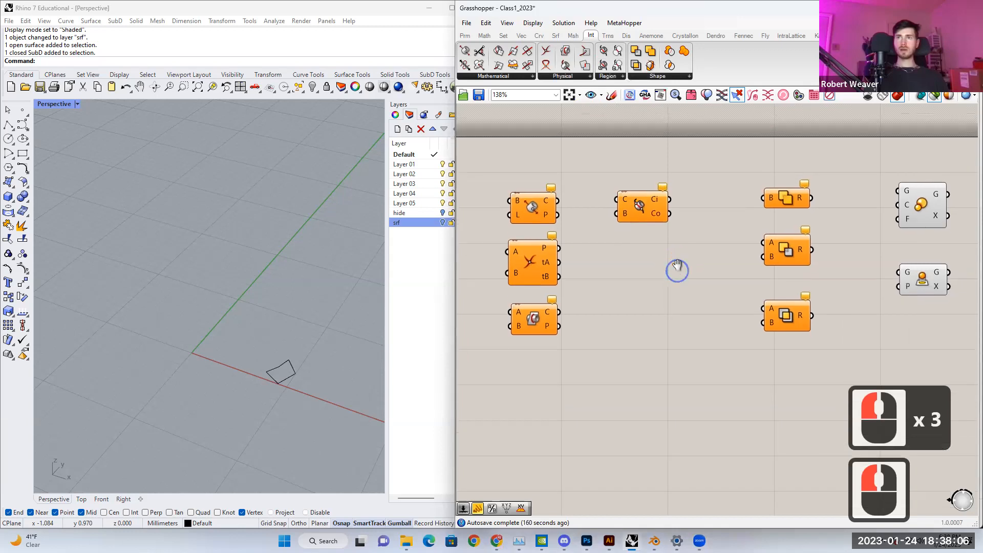
{"action": "left_click_drag", "start_coordinate": [484, 144], "coordinate": [716, 349]}
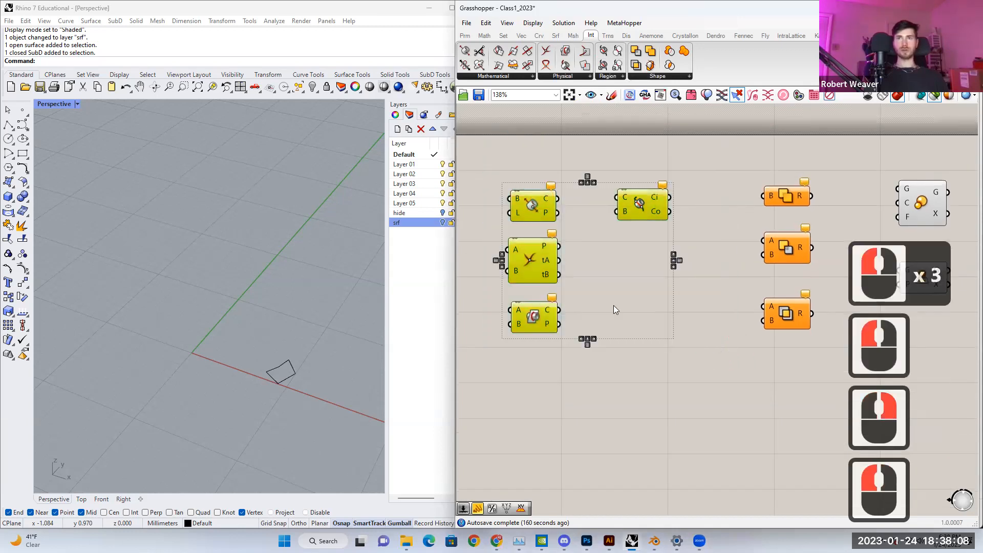
{"action": "left_click", "coordinate": [564, 274]}
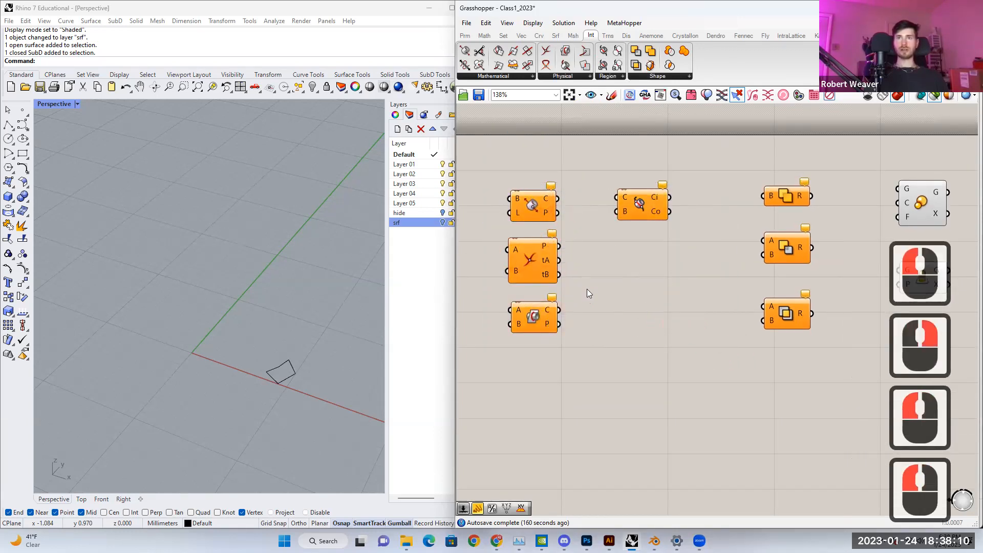
Step: Add a Brep parameter beside the brep intersection component and place a copy of it below
{"action": "right_click_drag", "start_coordinate": [582, 325], "coordinate": [603, 308]}
{"action": "left_click", "coordinate": [569, 305]}
{"action": "double_click", "coordinate": [556, 292]}
{"action": "type", "text": "brep"}
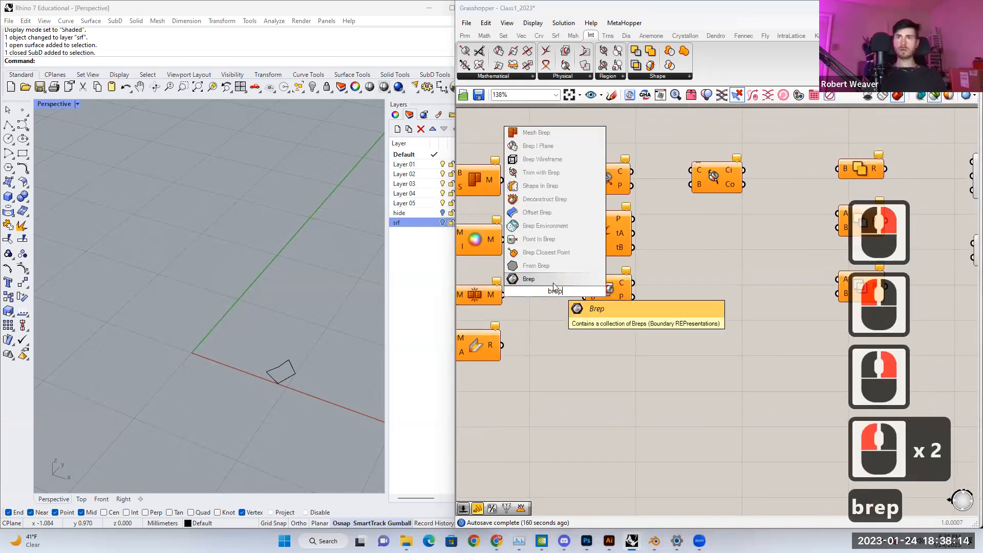
{"action": "left_click", "coordinate": [558, 288]}
{"action": "scroll", "coordinate": [558, 297], "scroll_direction": "up", "scroll_amount": 1}
{"action": "left_click_drag", "start_coordinate": [555, 274], "coordinate": [557, 302], "text": "alt"}
Step: Show the "hide" layer and reference its box as the single Brep in the upper Brep parameter
{"action": "left_click", "coordinate": [443, 214]}
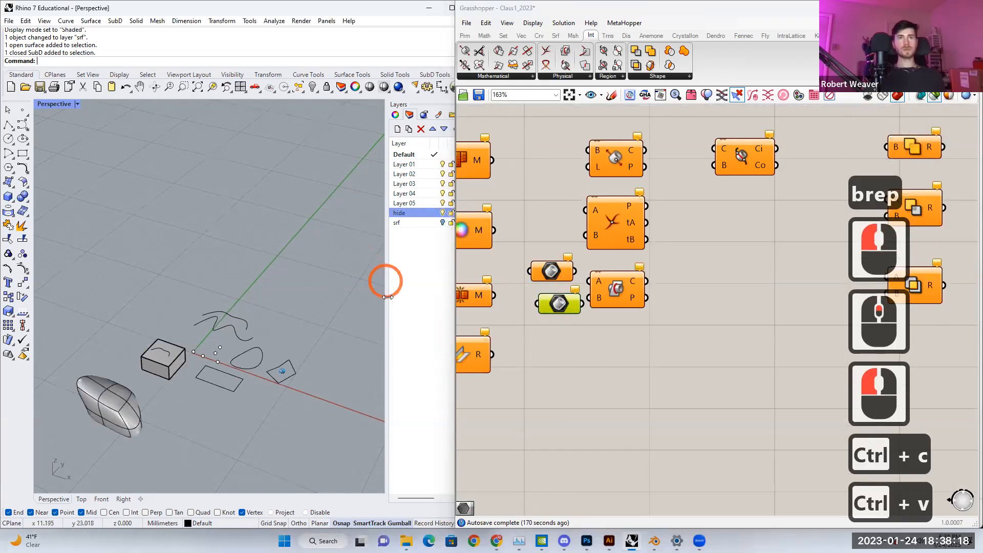
{"action": "scroll", "coordinate": [211, 350], "scroll_direction": "up", "scroll_amount": 3}
{"action": "right_click_drag", "start_coordinate": [211, 350], "coordinate": [202, 345]}
{"action": "scroll", "coordinate": [212, 350], "scroll_direction": "up", "scroll_amount": 3}
{"action": "left_click", "coordinate": [211, 350]}
{"action": "right_click", "coordinate": [553, 272]}
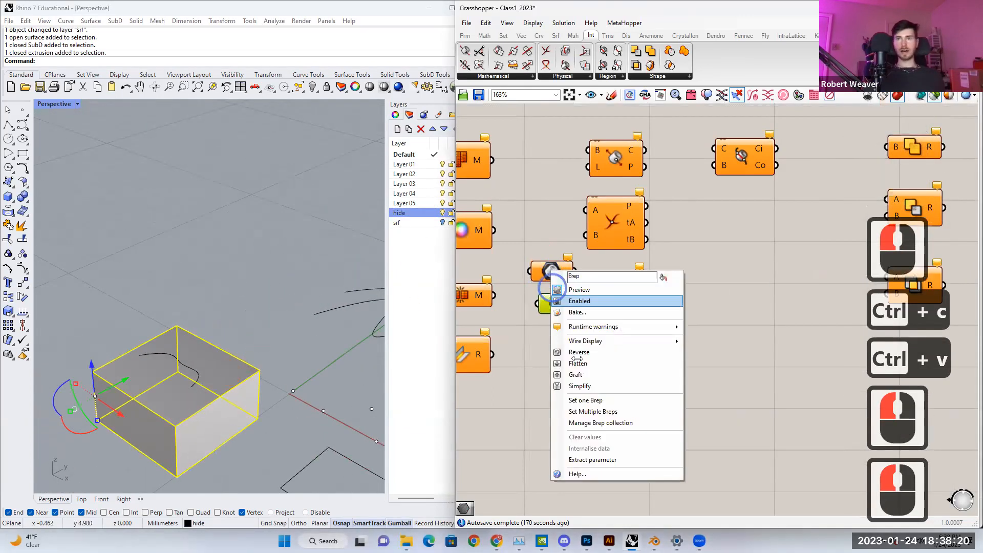
{"action": "left_click", "coordinate": [586, 400]}
Step: Duplicate the box in place, then raise and rotate the copy so it overlaps the original at an angle
{"action": "left_click", "coordinate": [222, 356]}
{"action": "key", "text": "ctrl+c"}
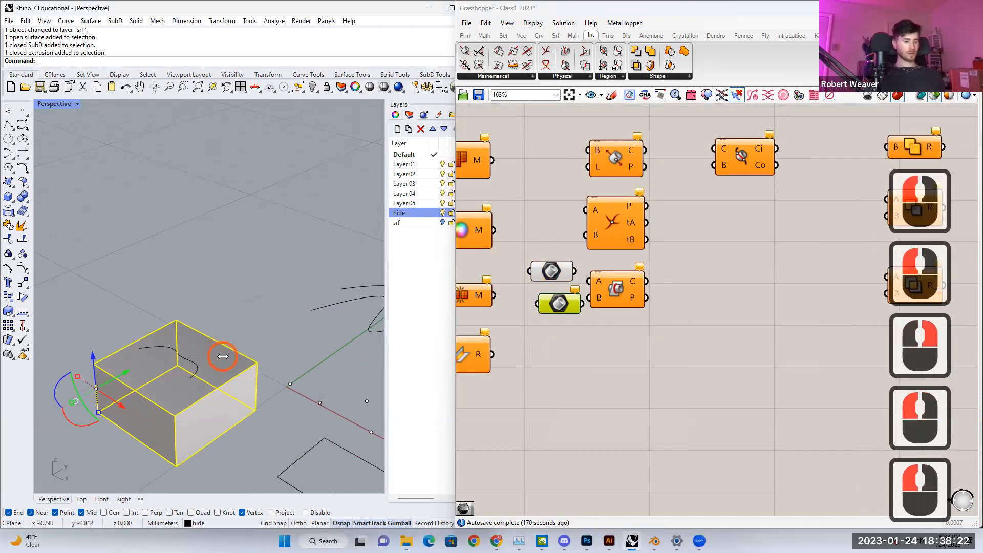
{"action": "key", "text": "ctrl+v"}
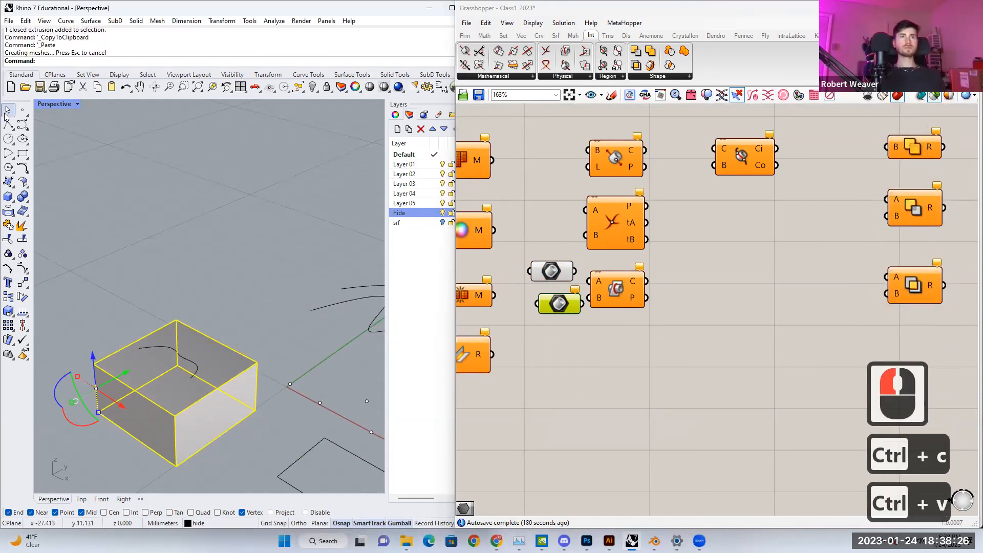
{"action": "left_click_drag", "start_coordinate": [91, 357], "coordinate": [90, 322]}
{"action": "right_click_drag", "start_coordinate": [91, 322], "coordinate": [122, 324]}
{"action": "left_click_drag", "start_coordinate": [55, 339], "coordinate": [53, 318]}
{"action": "right_click_drag", "start_coordinate": [53, 318], "coordinate": [152, 291]}
{"action": "mouse_move", "coordinate": [160, 284]}
{"action": "left_mouse_down"}
{"action": "mouse_move", "coordinate": [189, 273]}
{"action": "mouse_move", "coordinate": [138, 256]}
{"action": "mouse_move", "coordinate": [158, 279]}
{"action": "left_mouse_up"}
{"action": "right_click_drag", "start_coordinate": [158, 279], "coordinate": [279, 302]}
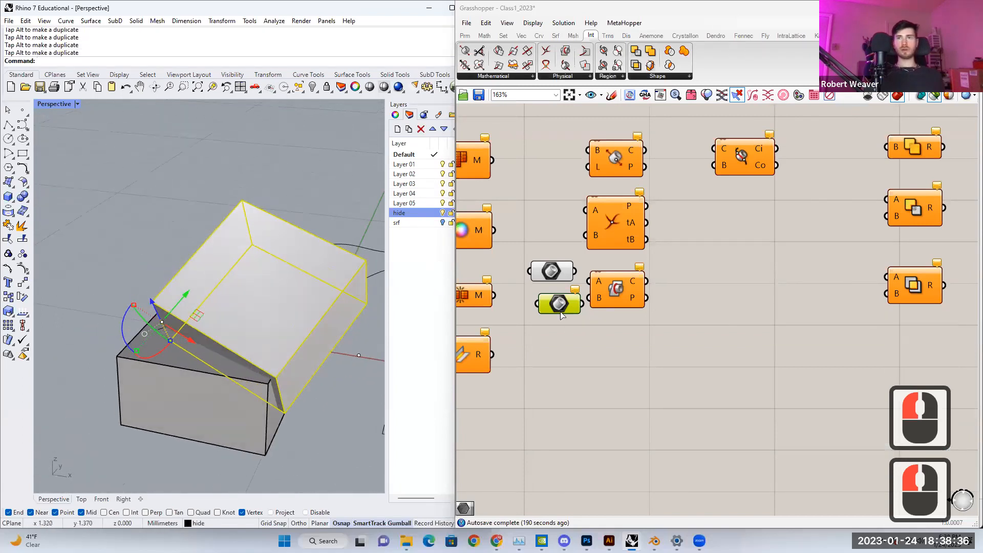
Step: Reference the tilted box in the lower Brep parameter and connect both parameters to inputs A and B of the brep intersection component
{"action": "right_click", "coordinate": [564, 304]}
{"action": "left_click", "coordinate": [598, 436]}
{"action": "left_click", "coordinate": [568, 371]}
{"action": "left_click_drag", "start_coordinate": [555, 310], "coordinate": [535, 315]}
{"action": "left_click_drag", "start_coordinate": [555, 269], "coordinate": [589, 298]}
Step: Hide the "hide" layer and preview the brep intersection curve, first alone and then with both boxes
{"action": "left_click", "coordinate": [443, 213]}
{"action": "left_click", "coordinate": [537, 308]}
{"action": "left_click", "coordinate": [616, 290]}
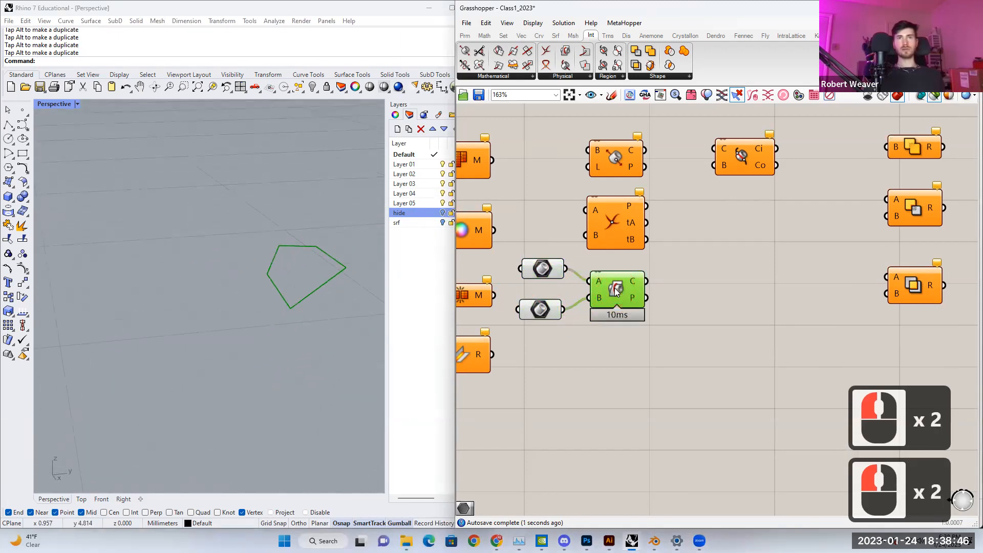
{"action": "left_click", "coordinate": [543, 269], "text": "shift"}
{"action": "left_click", "coordinate": [540, 310], "text": "shift"}
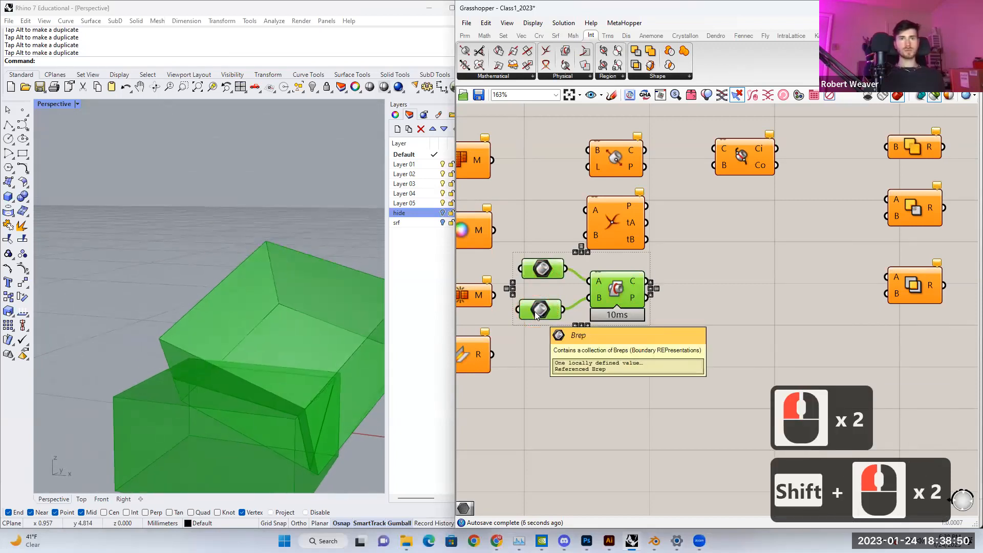
{"action": "left_click", "coordinate": [709, 283]}
Step: Review the list of shape intersection components
{"action": "right_click_drag", "start_coordinate": [709, 284], "coordinate": [571, 333]}
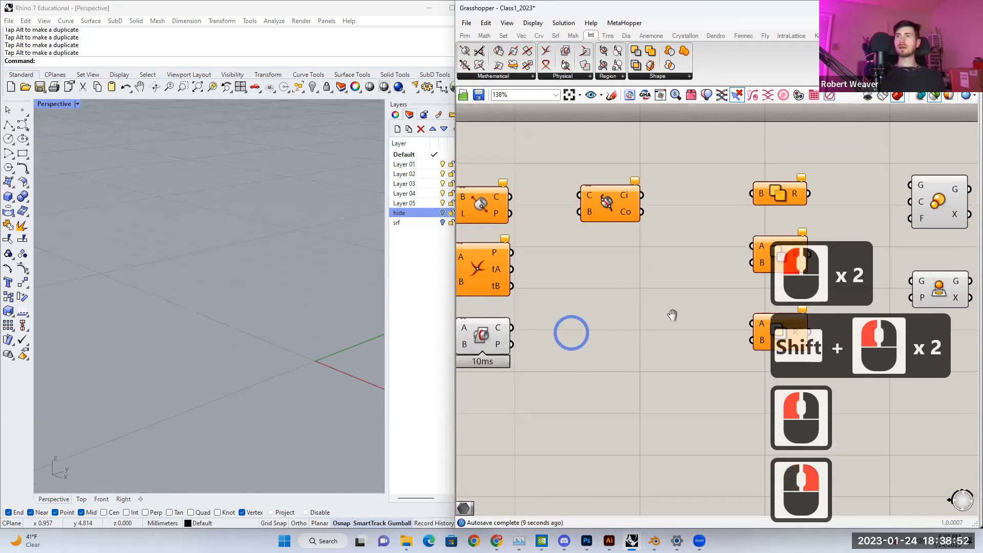
{"action": "scroll", "coordinate": [674, 316], "scroll_direction": "down", "scroll_amount": 2}
{"action": "right_click_drag", "start_coordinate": [735, 135], "coordinate": [627, 149]}
{"action": "left_click", "coordinate": [649, 76]}
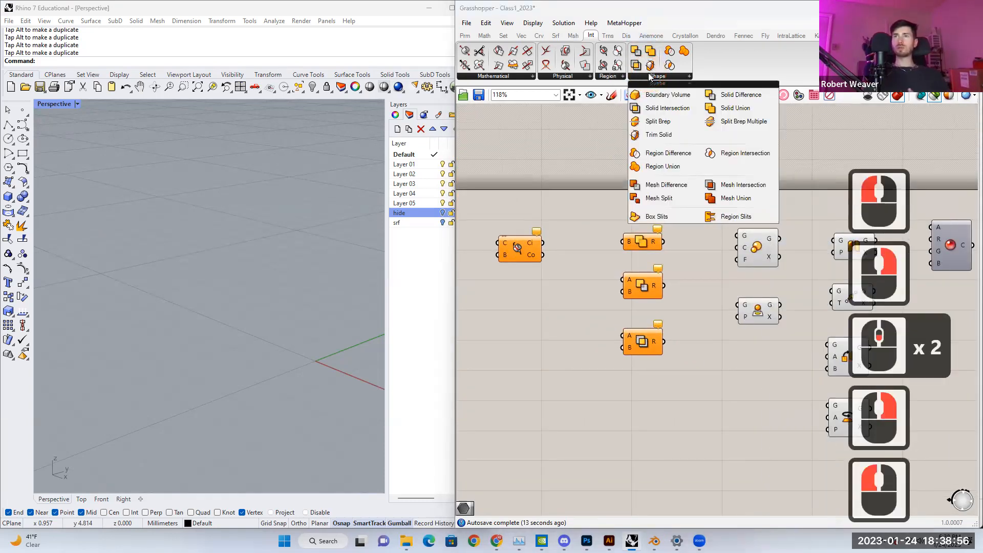
{"action": "left_click", "coordinate": [654, 116]}
{"action": "left_click", "coordinate": [565, 243]}
Step: Examine Solid Union and Solid Difference on the canvas and look up Mesh Difference in the shape list
{"action": "scroll", "coordinate": [663, 250], "scroll_direction": "up", "scroll_amount": 3}
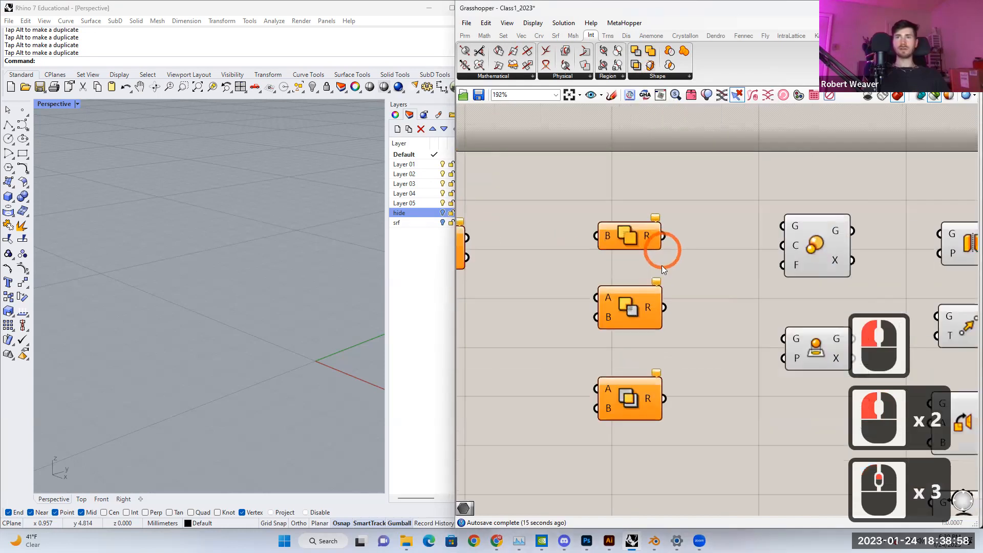
{"action": "right_click_drag", "start_coordinate": [662, 265], "coordinate": [627, 250]}
{"action": "left_click_drag", "start_coordinate": [520, 184], "coordinate": [663, 342]}
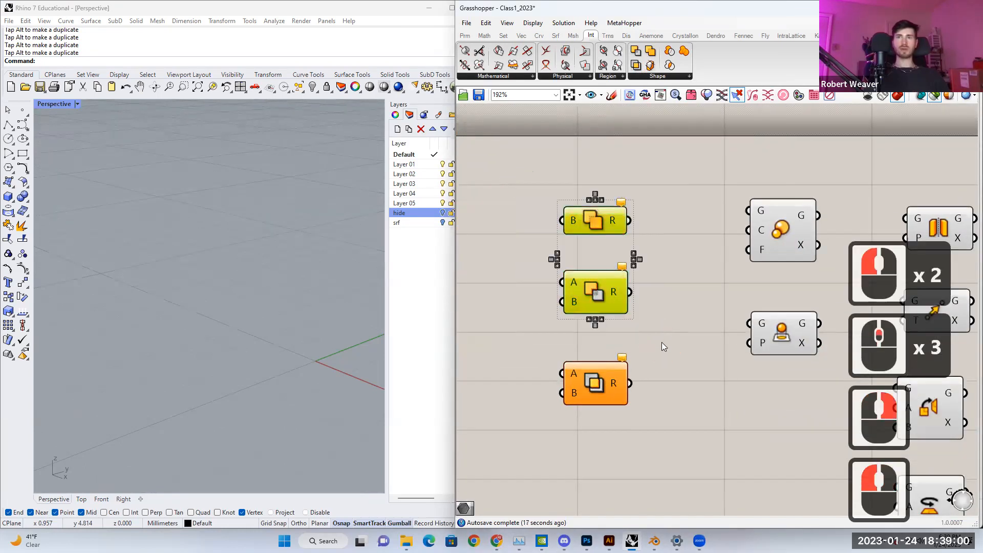
{"action": "left_click", "coordinate": [572, 166]}
{"action": "left_click", "coordinate": [670, 75]}
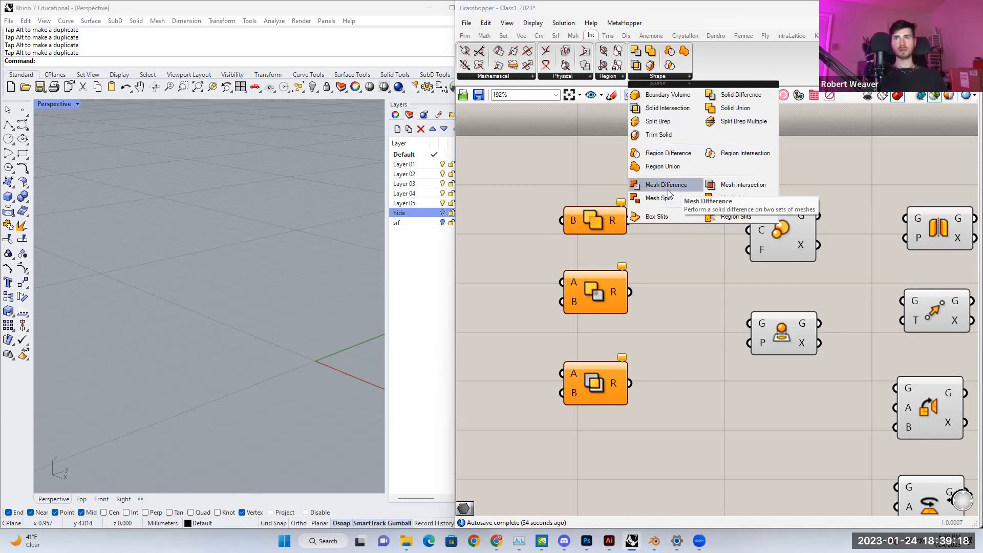
{"action": "left_click", "coordinate": [710, 274]}
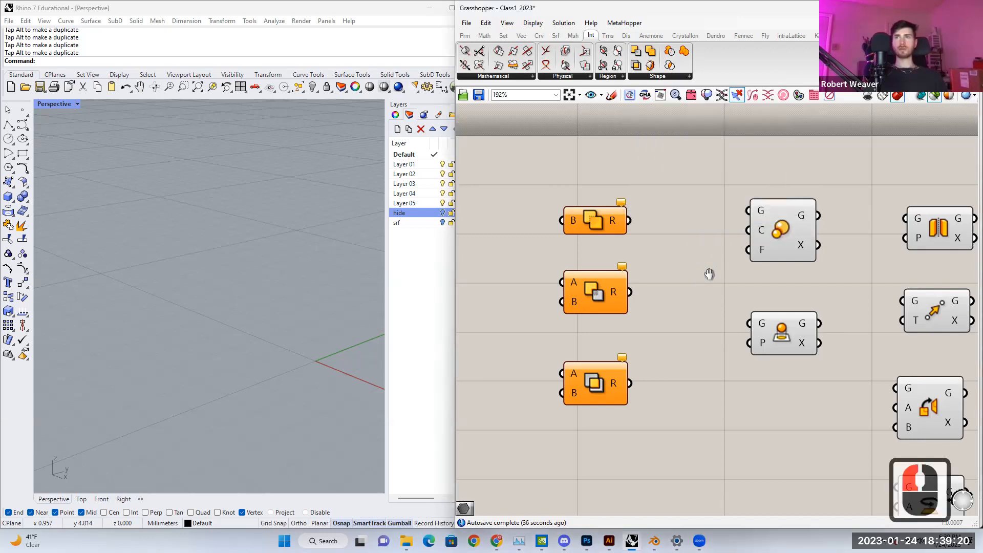
Step: Look up the transform components and examine Scale on the canvas
{"action": "right_click_drag", "start_coordinate": [710, 274], "coordinate": [504, 256]}
{"action": "left_click", "coordinate": [609, 34]}
{"action": "right_click_drag", "start_coordinate": [665, 163], "coordinate": [610, 167]}
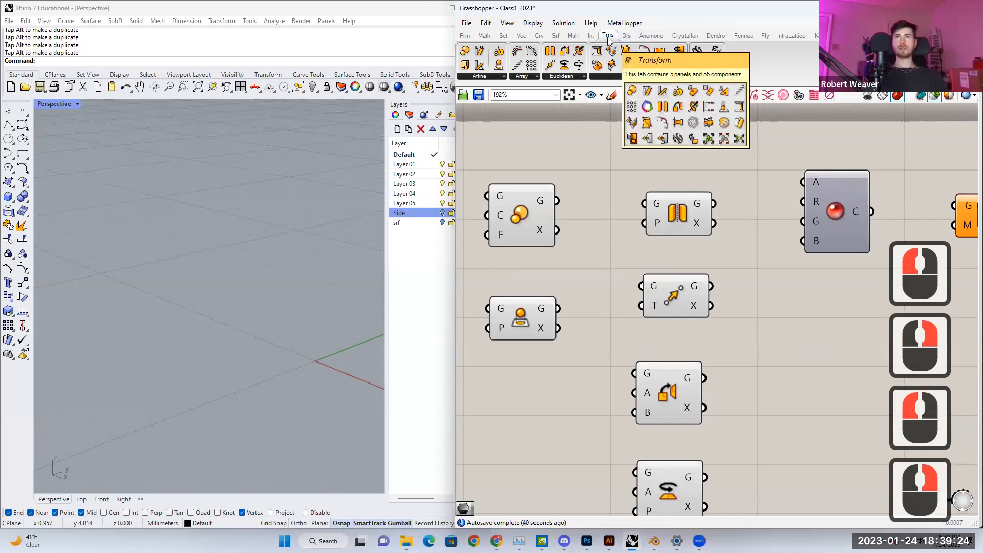
{"action": "scroll", "coordinate": [600, 171], "scroll_direction": "down", "scroll_amount": 1}
{"action": "left_click", "coordinate": [533, 206]}
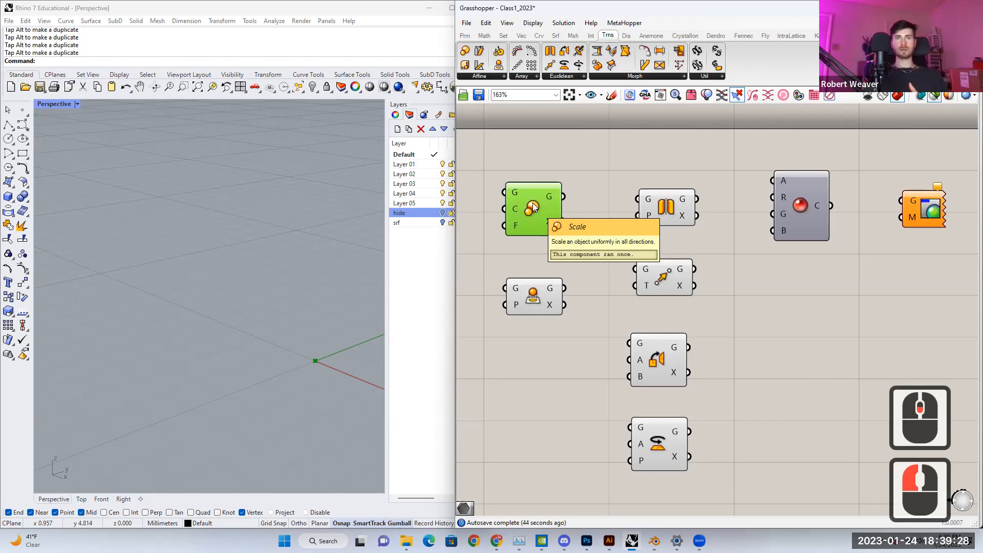
Step: Connect the upper Brep parameter holding the original box to Scale's geometry input G
{"action": "right_click_drag", "start_coordinate": [533, 207], "coordinate": [657, 216]}
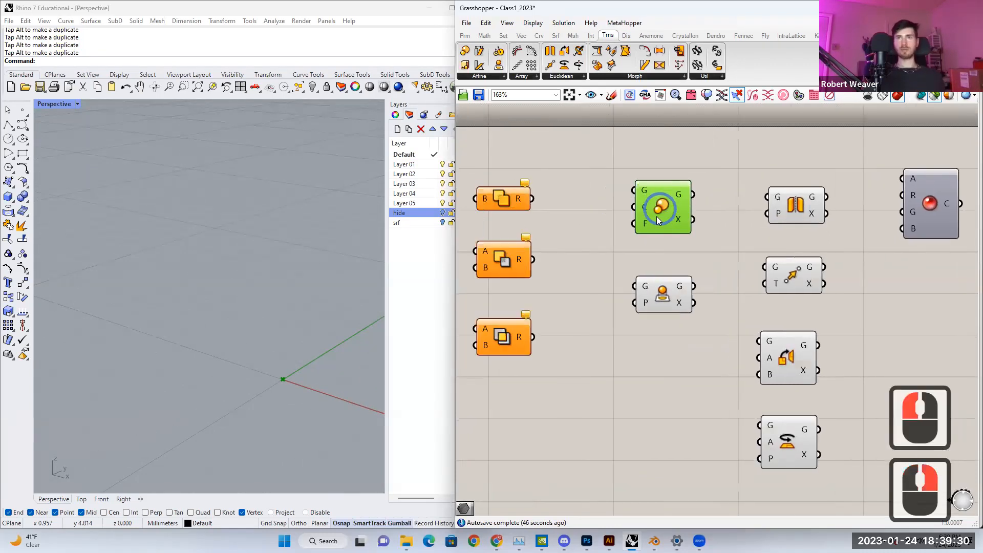
{"action": "scroll", "coordinate": [657, 216], "scroll_direction": "down", "scroll_amount": 4}
{"action": "right_click_drag", "start_coordinate": [521, 270], "coordinate": [621, 248]}
{"action": "left_click", "coordinate": [486, 248]}
{"action": "left_click_drag", "start_coordinate": [494, 246], "coordinate": [746, 181]}
{"action": "scroll", "coordinate": [746, 174], "scroll_direction": "up", "scroll_amount": 4}
{"action": "right_click_drag", "start_coordinate": [728, 158], "coordinate": [690, 172]}
{"action": "scroll", "coordinate": [690, 172], "scroll_direction": "down", "scroll_amount": 1}
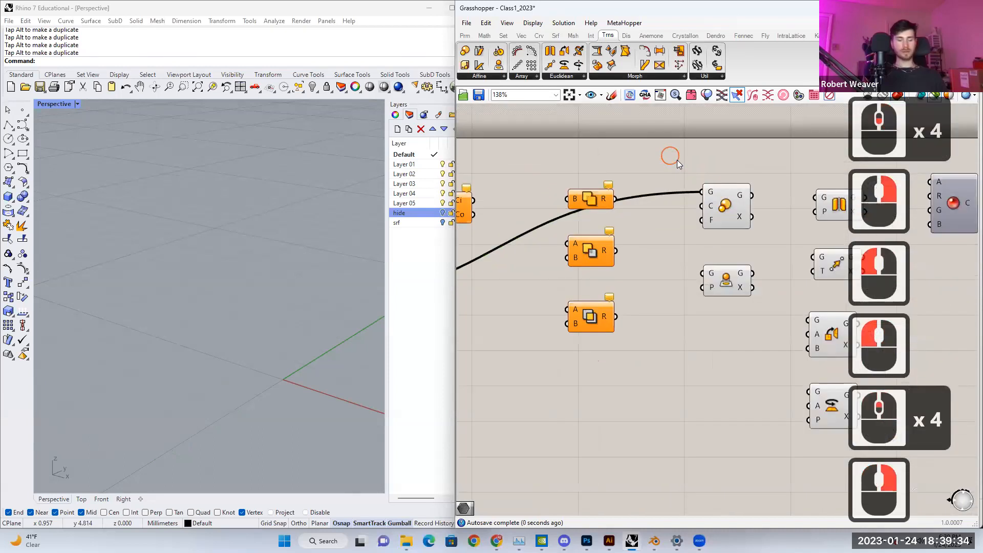
Step: Add a number slider defined as 0.0..1, connect it to Scale's factor input F and set it to 1.0
{"action": "double_click", "coordinate": [671, 156]}
{"action": "type", "text": "0"}
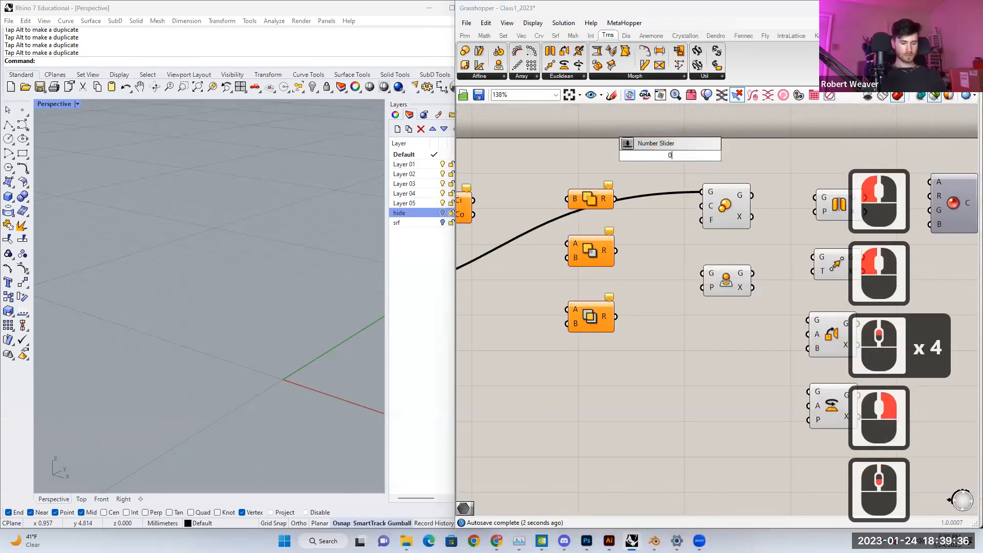
{"action": "type", "text": ".0..1"}
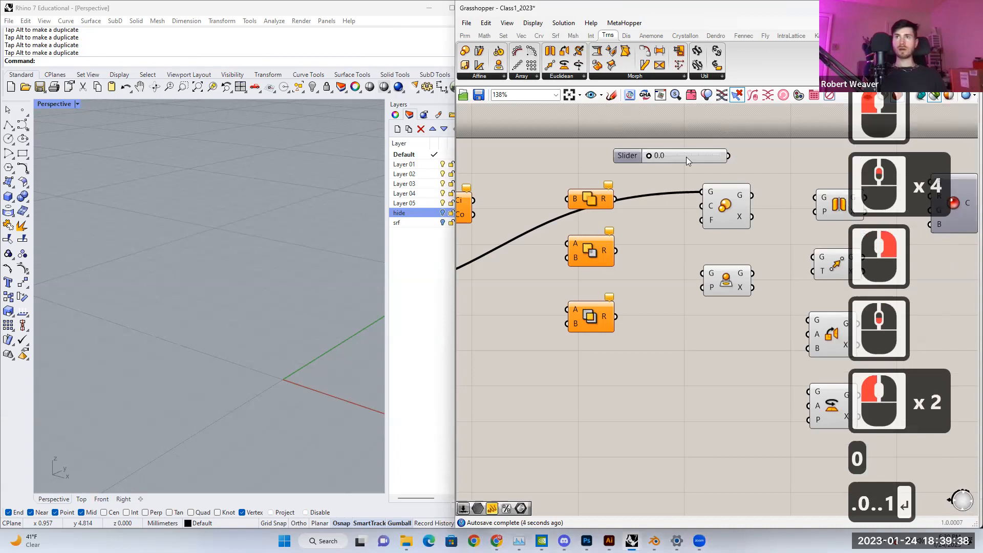
{"action": "key", "text": "Return"}
{"action": "scroll", "coordinate": [671, 157], "scroll_direction": "up", "scroll_amount": 3}
{"action": "left_click_drag", "start_coordinate": [587, 157], "coordinate": [712, 259]}
{"action": "left_click", "coordinate": [742, 225]}
{"action": "left_click_drag", "start_coordinate": [702, 158], "coordinate": [752, 165]}
Step: Examine the Project and Mirror components on the canvas and the planes they preview
{"action": "right_click_drag", "start_coordinate": [701, 196], "coordinate": [600, 210]}
{"action": "left_click", "coordinate": [650, 343]}
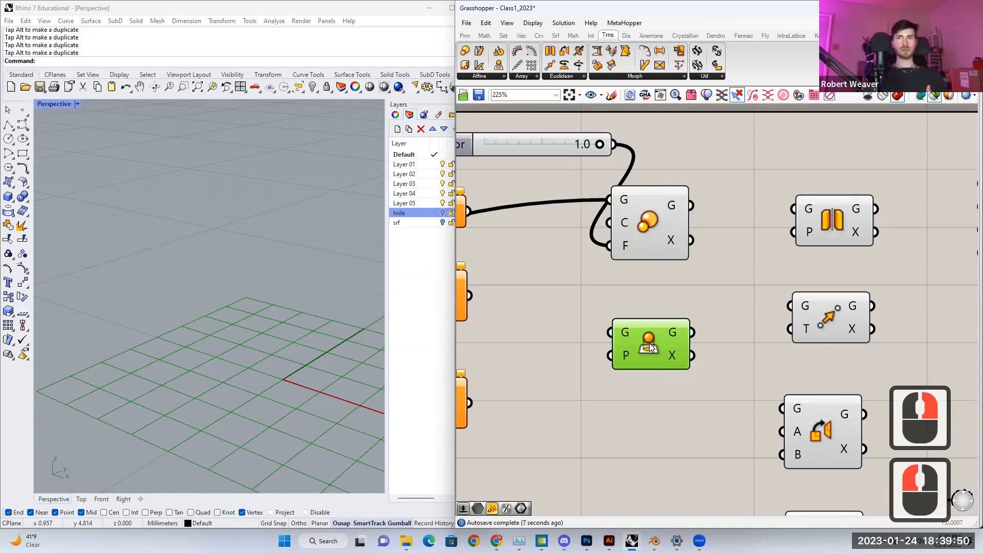
{"action": "right_click_drag", "start_coordinate": [650, 343], "coordinate": [566, 343]}
{"action": "scroll", "coordinate": [566, 343], "scroll_direction": "down", "scroll_amount": 2}
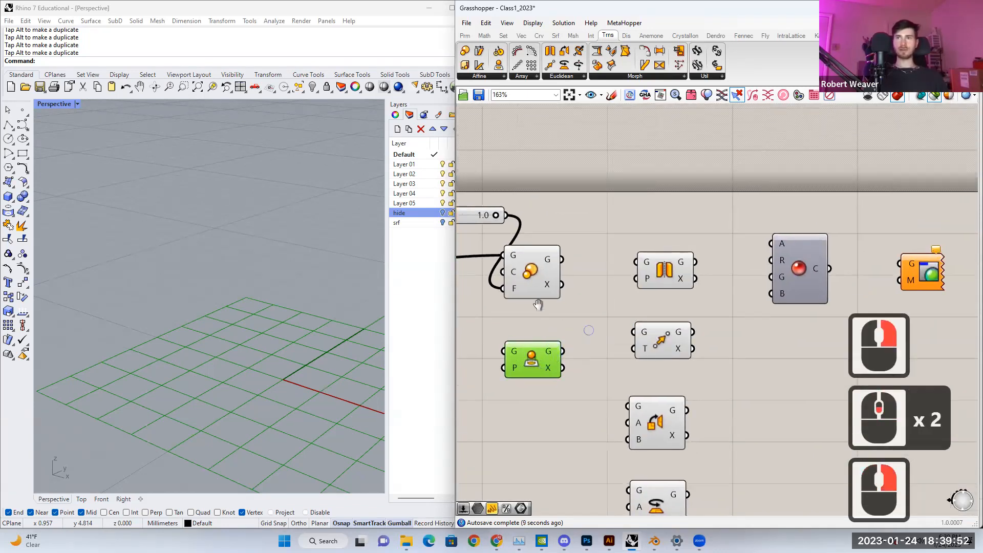
{"action": "right_click_drag", "start_coordinate": [537, 304], "coordinate": [468, 274]}
{"action": "left_click", "coordinate": [595, 239]}
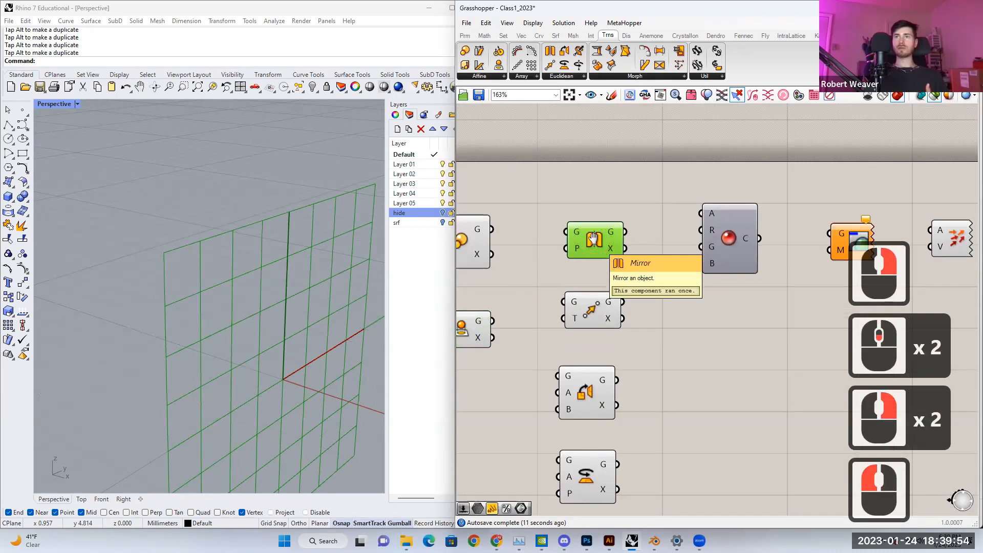
Step: Duplicate the upper Brep parameter holding the box, place it beside Mirror and connect it to Mirror's geometry input G
{"action": "right_click_drag", "start_coordinate": [551, 273], "coordinate": [633, 273]}
{"action": "scroll", "coordinate": [613, 267], "scroll_direction": "down", "scroll_amount": 2}
{"action": "scroll", "coordinate": [634, 272], "scroll_direction": "down", "scroll_amount": 2}
{"action": "scroll", "coordinate": [536, 309], "scroll_direction": "down", "scroll_amount": 2}
{"action": "right_click_drag", "start_coordinate": [536, 309], "coordinate": [562, 305]}
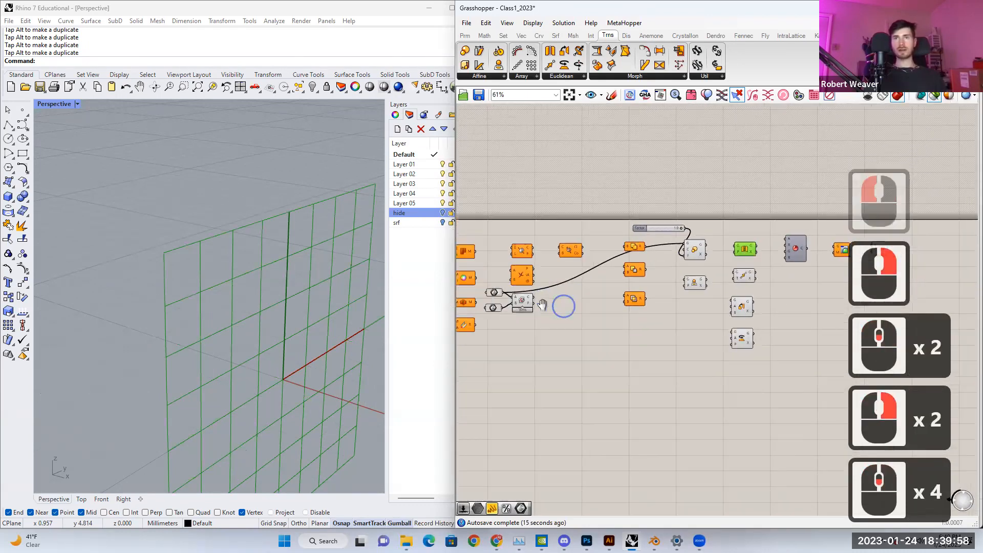
{"action": "scroll", "coordinate": [544, 302], "scroll_direction": "up", "scroll_amount": 2}
{"action": "left_click", "coordinate": [480, 289]}
{"action": "left_click_drag", "start_coordinate": [479, 290], "coordinate": [606, 255], "text": "alt"}
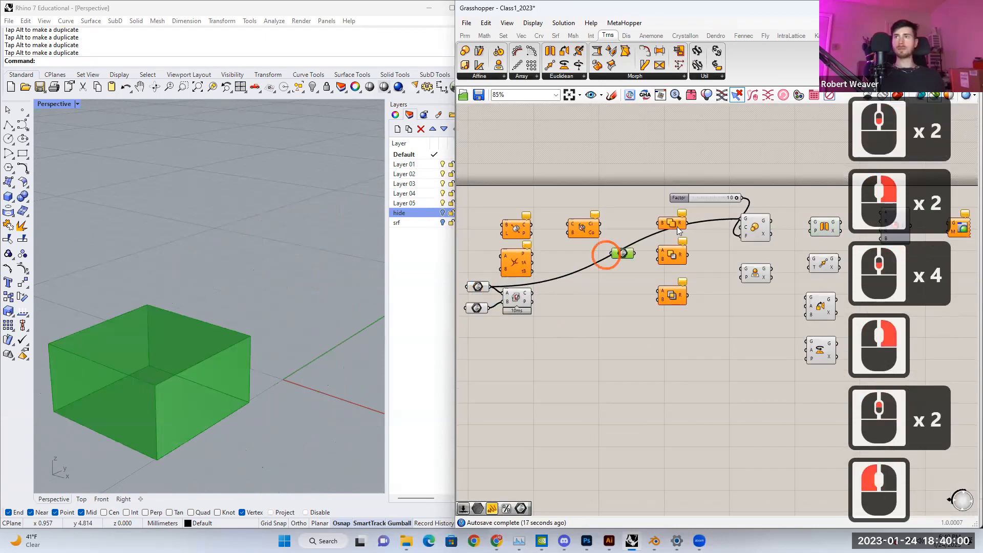
{"action": "right_click_drag", "start_coordinate": [772, 206], "coordinate": [616, 207]}
{"action": "scroll", "coordinate": [617, 207], "scroll_direction": "up", "scroll_amount": 3}
{"action": "left_click_drag", "start_coordinate": [667, 213], "coordinate": [678, 235]}
Step: Compare the source box with Mirror's result and inspect Mirror's plane input P
{"action": "left_click", "coordinate": [690, 244]}
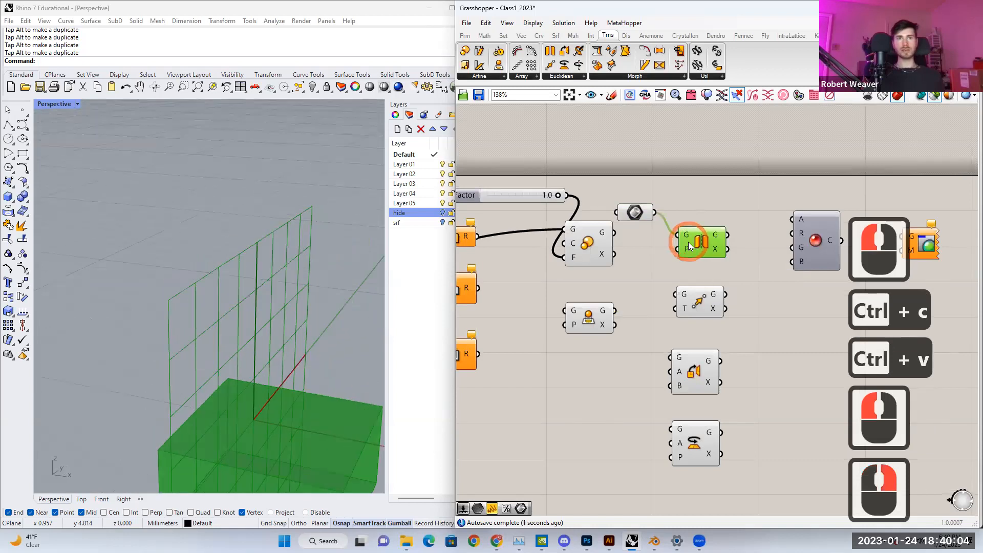
{"action": "left_click", "coordinate": [636, 212]}
{"action": "left_click", "coordinate": [698, 235]}
{"action": "left_click", "coordinate": [639, 220]}
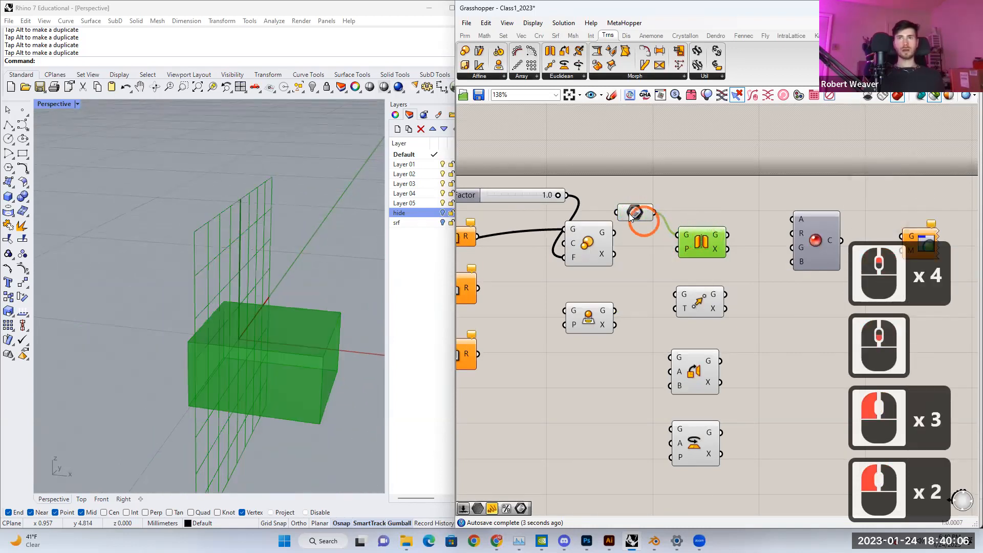
{"action": "left_click", "coordinate": [692, 238]}
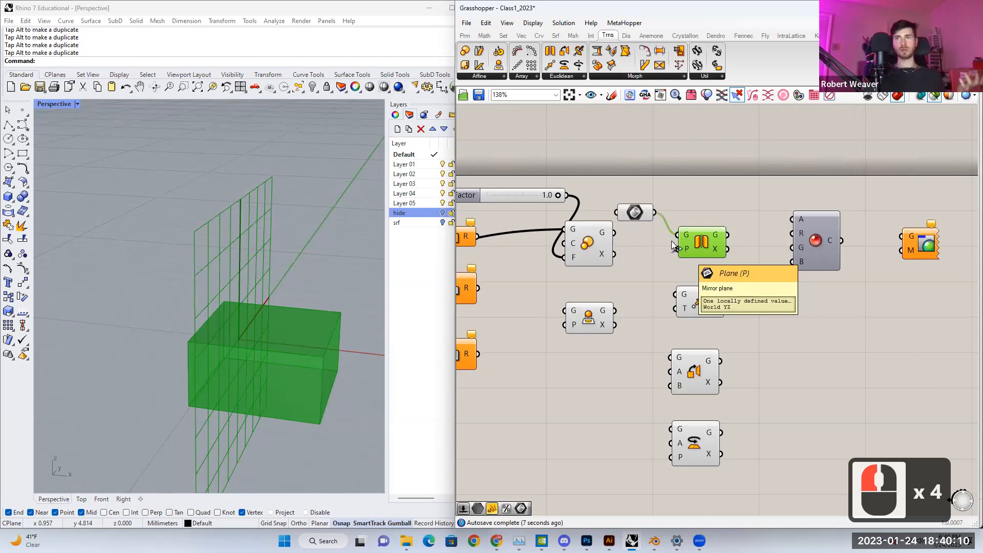
{"action": "left_click", "coordinate": [637, 212]}
{"action": "left_click", "coordinate": [720, 245]}
Step: Examine Move on the canvas and look through the Affine and Euclidean transform component lists
{"action": "left_click", "coordinate": [701, 293]}
{"action": "left_click", "coordinate": [701, 302]}
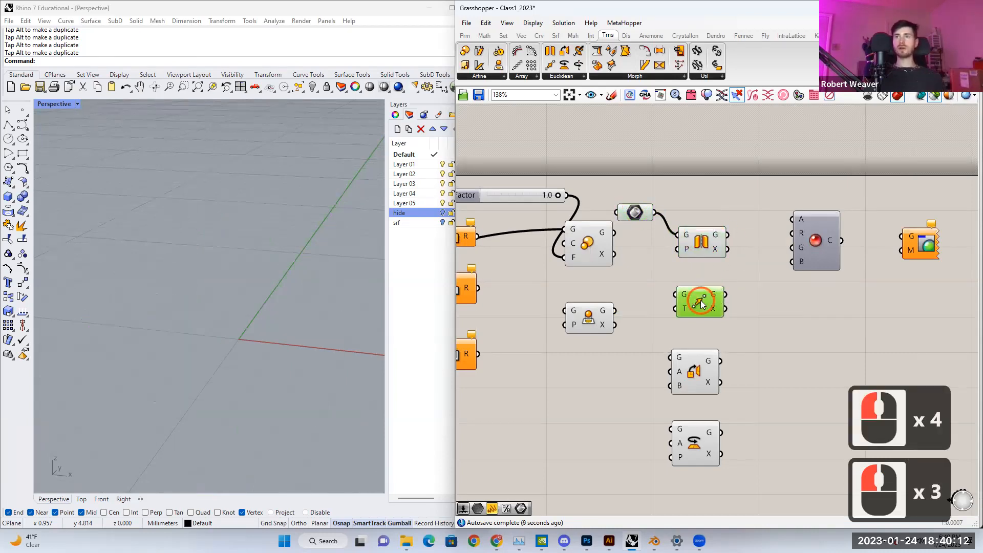
{"action": "right_click_drag", "start_coordinate": [700, 300], "coordinate": [652, 289]}
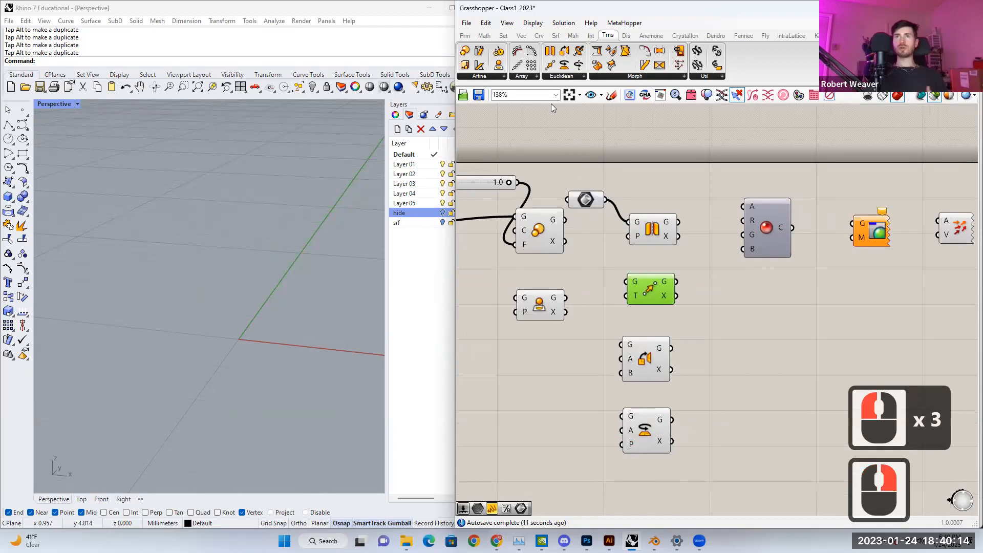
{"action": "left_click", "coordinate": [495, 77]}
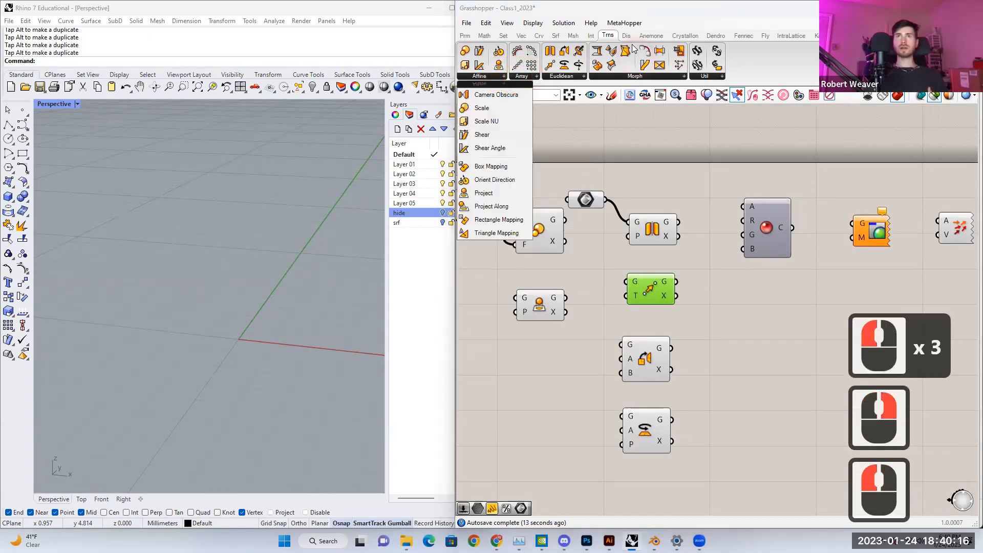
{"action": "left_click", "coordinate": [654, 265]}
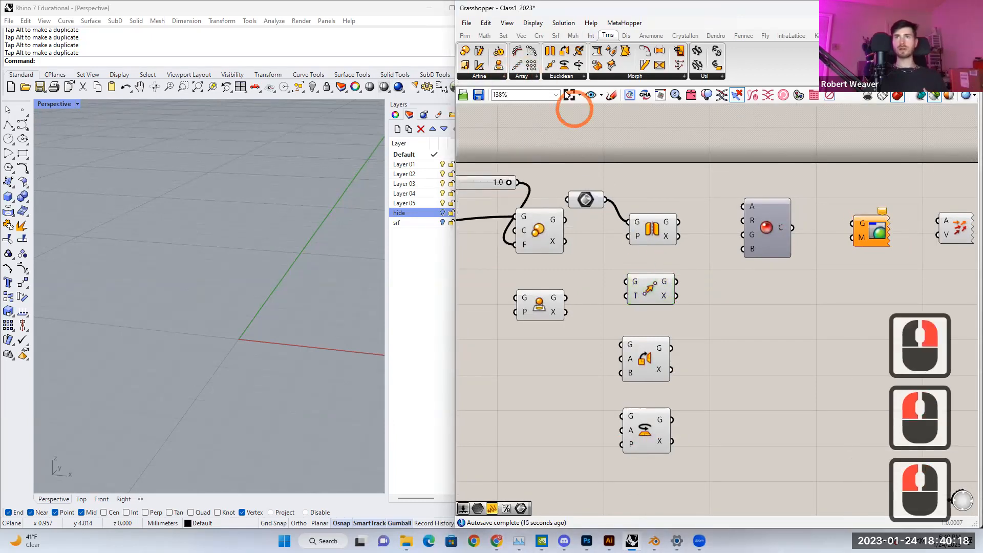
{"action": "left_click", "coordinate": [563, 77]}
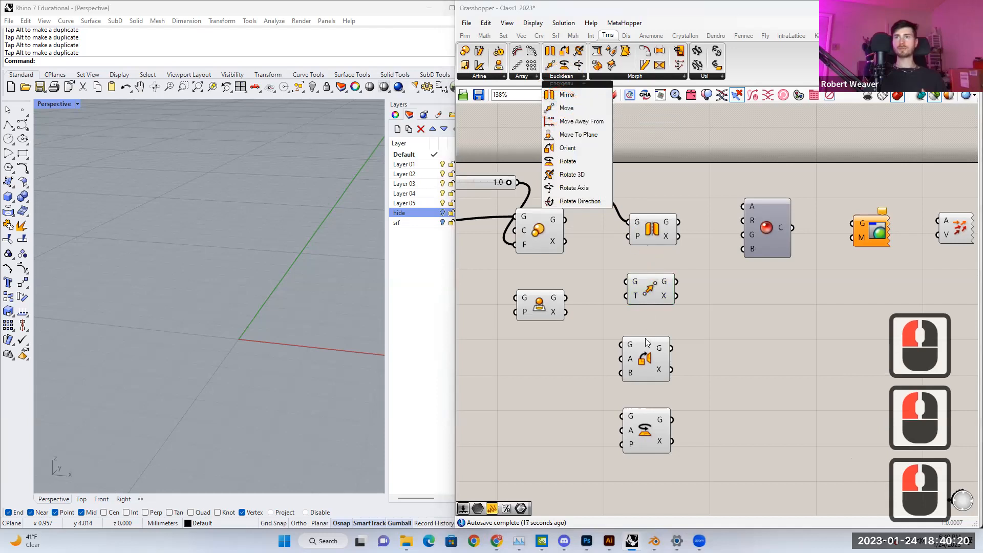
Step: Examine the Orient and Rotate components on the canvas
{"action": "left_click", "coordinate": [644, 354]}
{"action": "left_click_drag", "start_coordinate": [643, 353], "coordinate": [648, 351]}
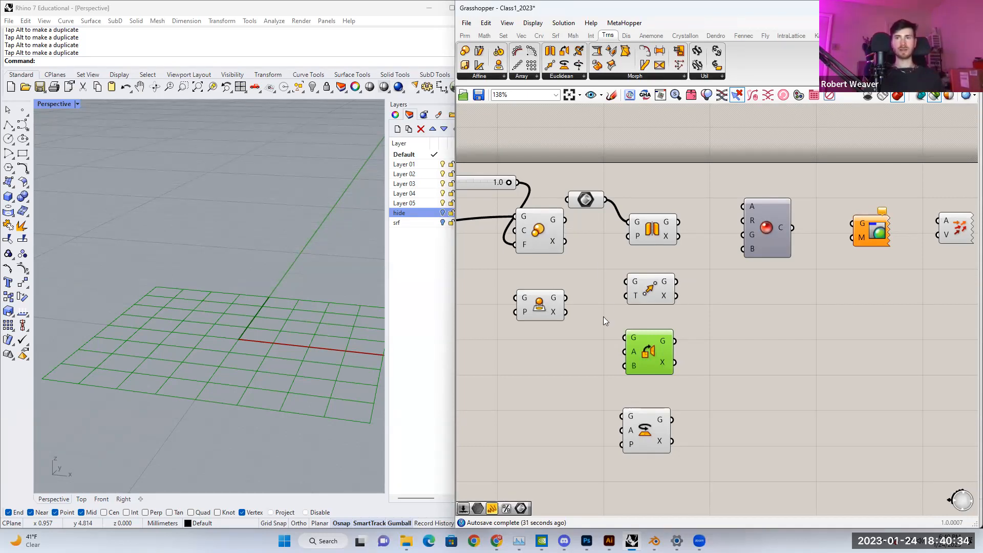
{"action": "right_click_drag", "start_coordinate": [604, 317], "coordinate": [575, 282]}
{"action": "left_click", "coordinate": [624, 404]}
{"action": "left_click", "coordinate": [617, 401]}
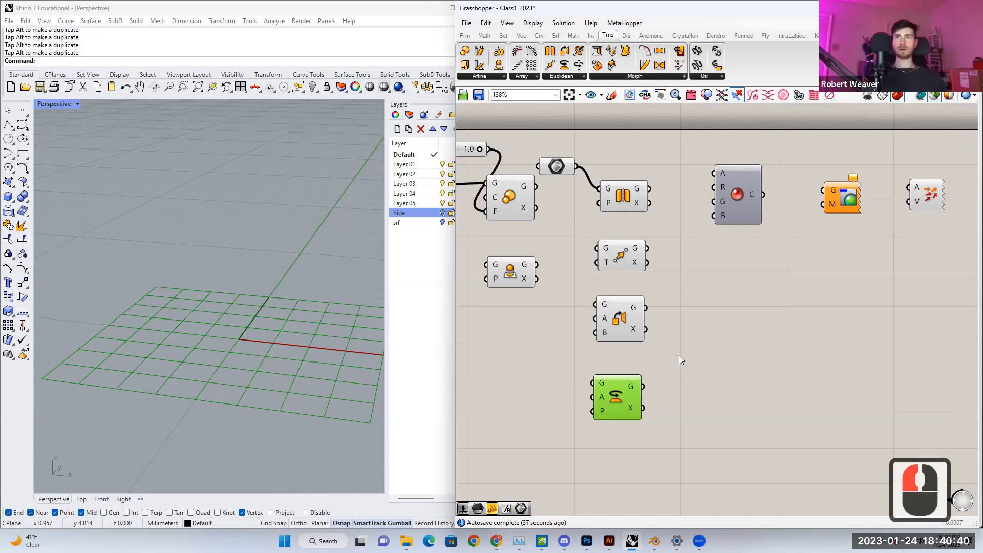
{"action": "right_click_drag", "start_coordinate": [609, 395], "coordinate": [592, 399]}
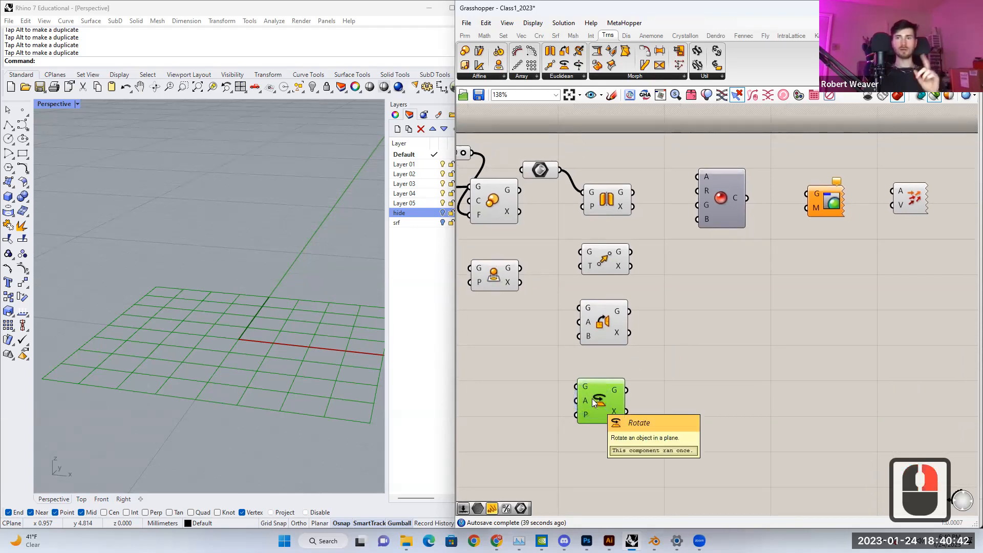
Step: Examine Colour RGB on the canvas and review the display components for colour, preview and vectors
{"action": "right_click_drag", "start_coordinate": [650, 354], "coordinate": [535, 391]}
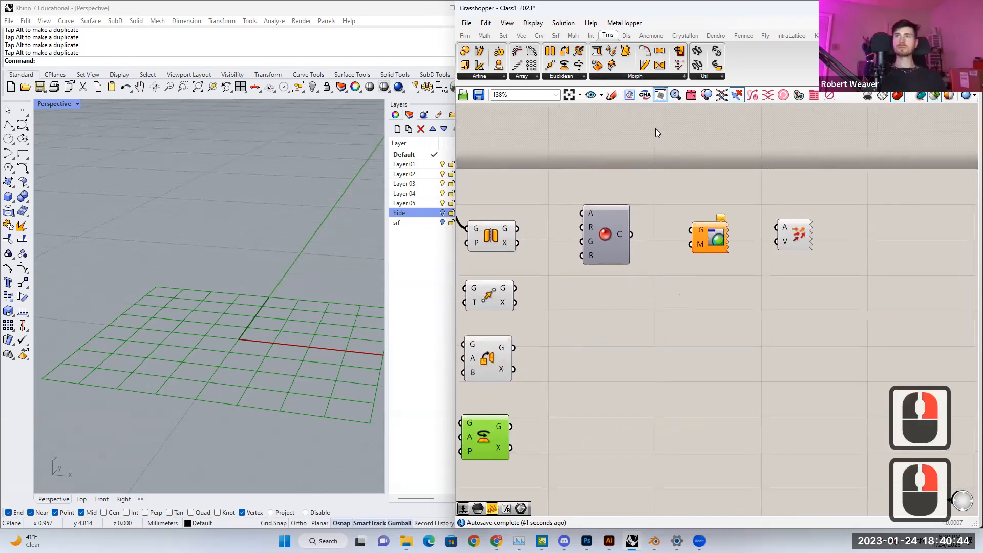
{"action": "left_click", "coordinate": [628, 35]}
{"action": "right_click_drag", "start_coordinate": [634, 162], "coordinate": [580, 160]}
{"action": "left_click_drag", "start_coordinate": [553, 227], "coordinate": [562, 228]}
{"action": "left_click", "coordinate": [610, 97]}
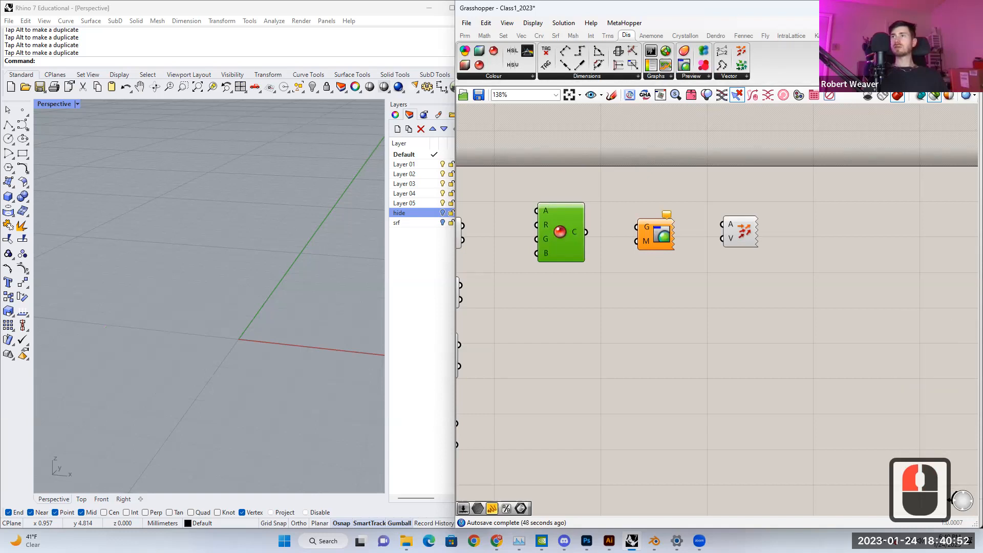
{"action": "left_click", "coordinate": [503, 77]}
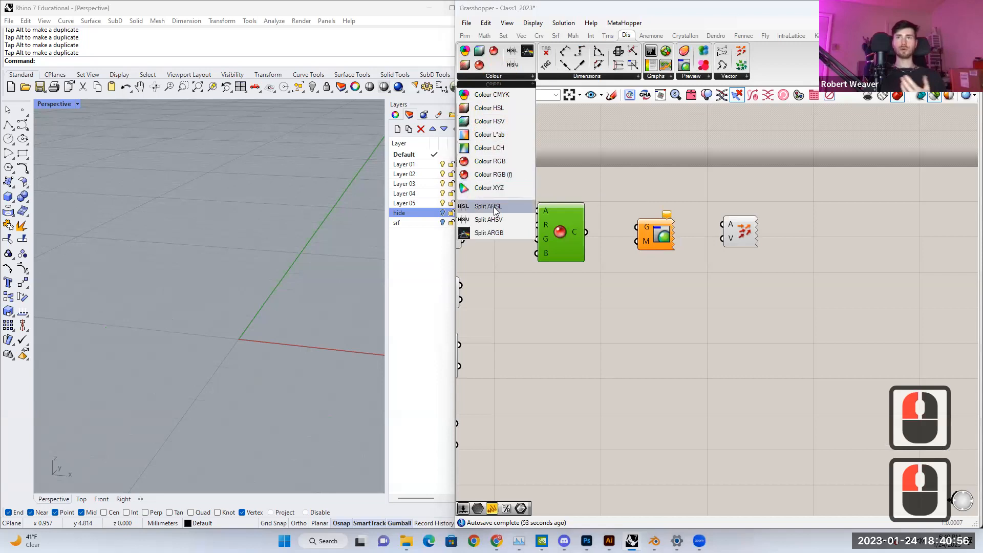
{"action": "left_click", "coordinate": [693, 77]}
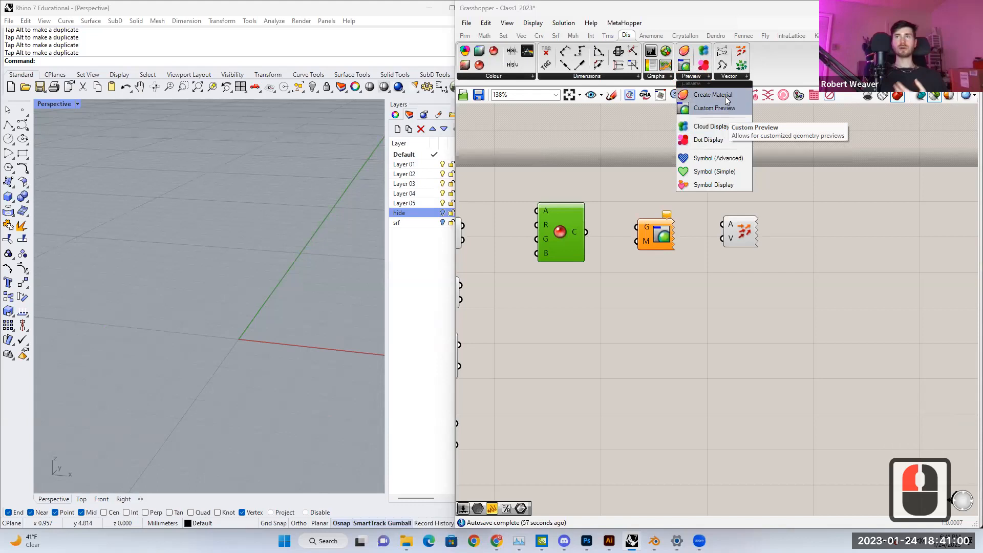
{"action": "left_click", "coordinate": [738, 77]}
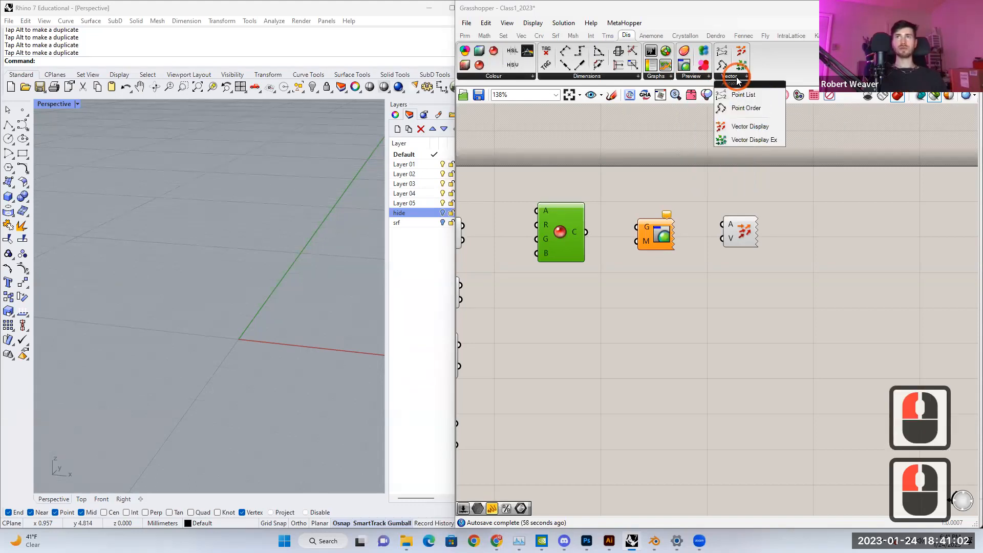
{"action": "left_click", "coordinate": [652, 155]}
{"action": "left_click", "coordinate": [642, 168]}
Step: Move Colour RGB below Custom Preview and connect its colour output C to Custom Preview's material input M
{"action": "left_click_drag", "start_coordinate": [574, 241], "coordinate": [621, 316]}
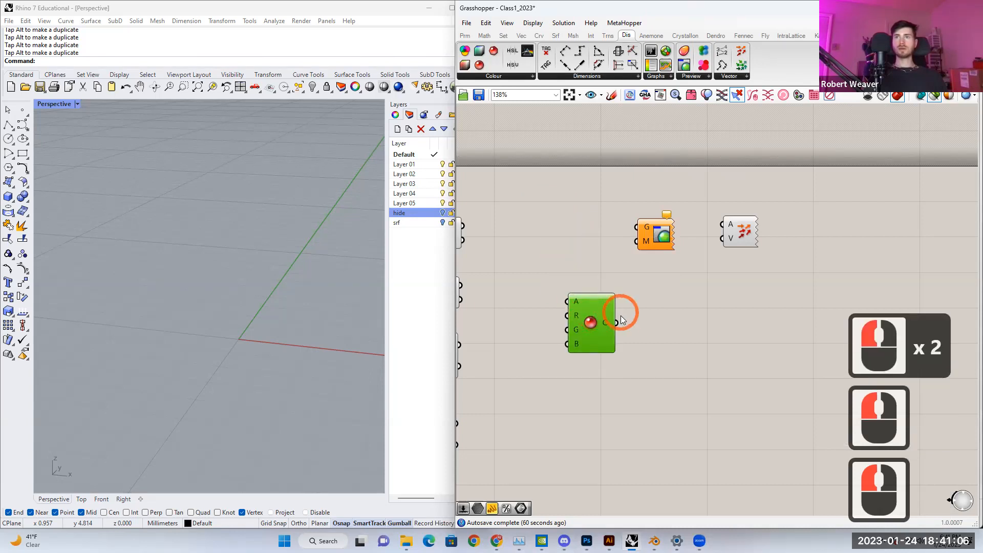
{"action": "left_click_drag", "start_coordinate": [634, 245], "coordinate": [655, 240]}
{"action": "left_click", "coordinate": [588, 210]}
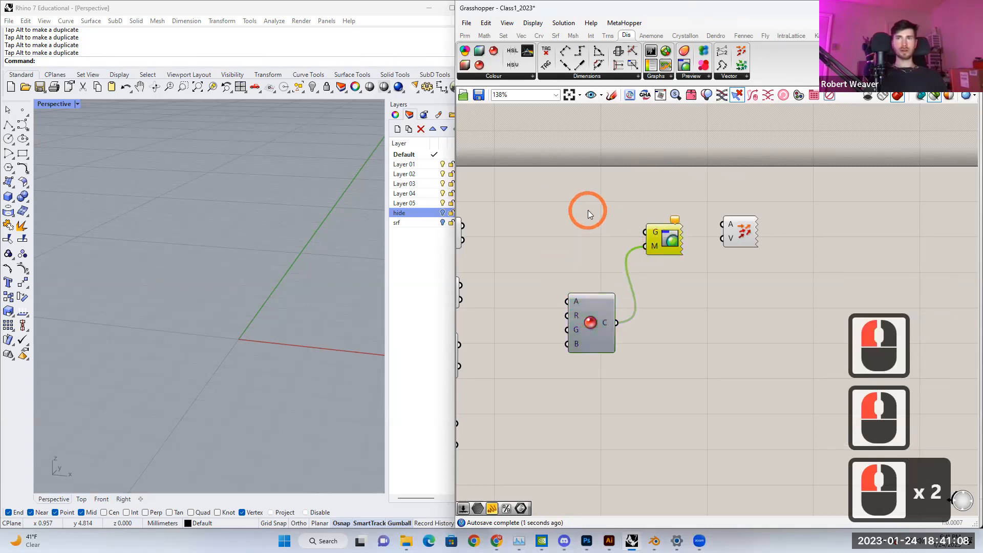
Step: Copy the box's Brep parameter beside Mirror and place the duplicate next to Custom Preview
{"action": "scroll", "coordinate": [570, 216], "scroll_direction": "down", "scroll_amount": 4}
{"action": "right_click_drag", "start_coordinate": [462, 204], "coordinate": [549, 171]}
{"action": "left_click", "coordinate": [556, 177]}
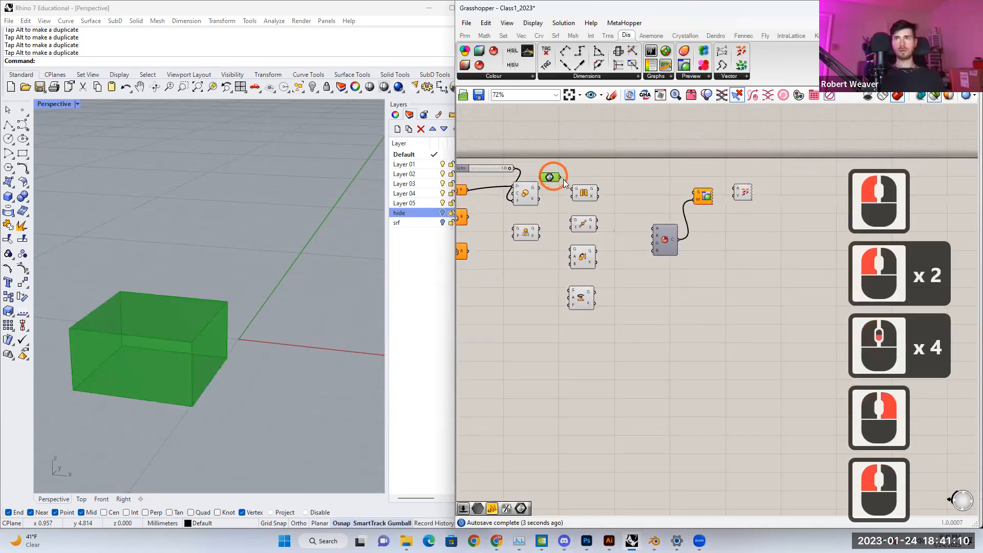
{"action": "scroll", "coordinate": [564, 180], "scroll_direction": "up", "scroll_amount": 2}
{"action": "key", "text": "ctrl+c"}
{"action": "key", "text": "ctrl+v"}
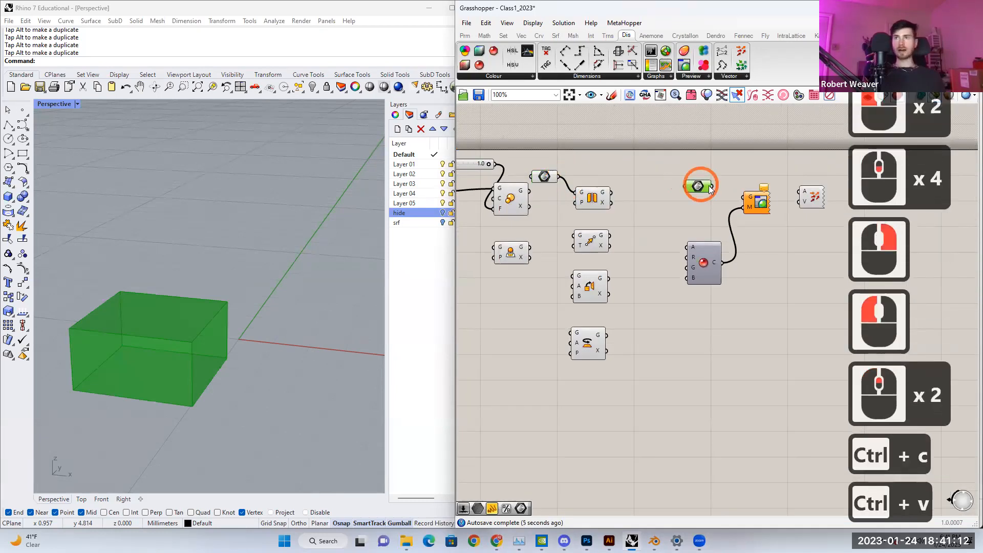
{"action": "right_click_drag", "start_coordinate": [723, 170], "coordinate": [660, 188]}
Step: Stop limiting the preview to selected objects and turn preview off for every component on the canvas
{"action": "double_click", "coordinate": [935, 97]}
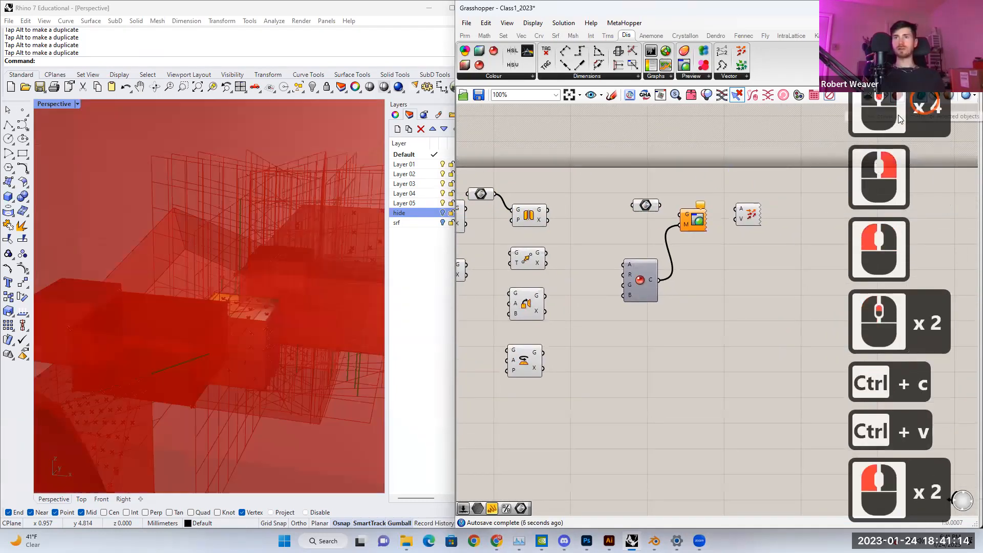
{"action": "key", "text": "ctrl+a"}
{"action": "right_click", "coordinate": [604, 187]}
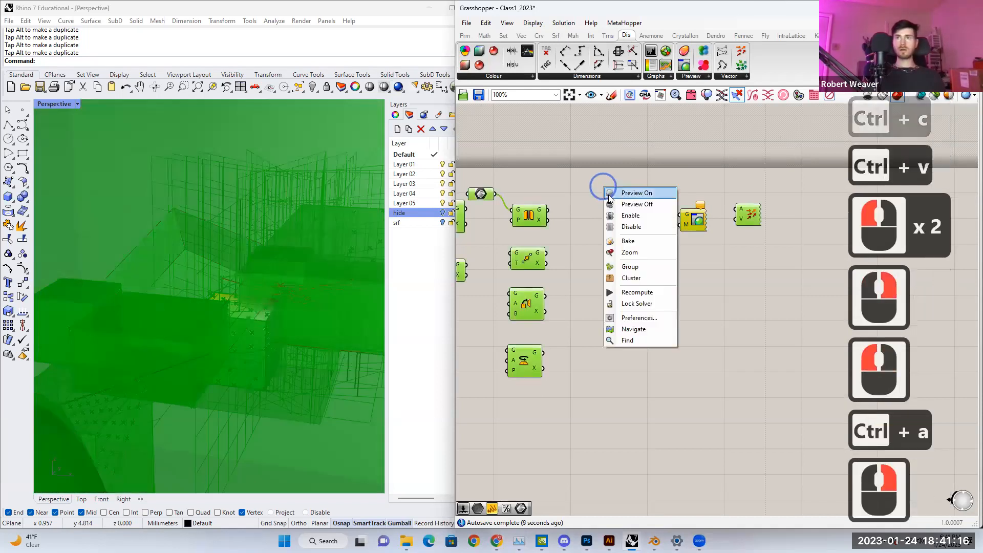
{"action": "left_click", "coordinate": [624, 205]}
{"action": "left_click", "coordinate": [597, 189]}
Step: Connect the copied Brep parameter to Custom Preview's geometry input G and align it with that input
{"action": "scroll", "coordinate": [646, 209], "scroll_direction": "up", "scroll_amount": 2}
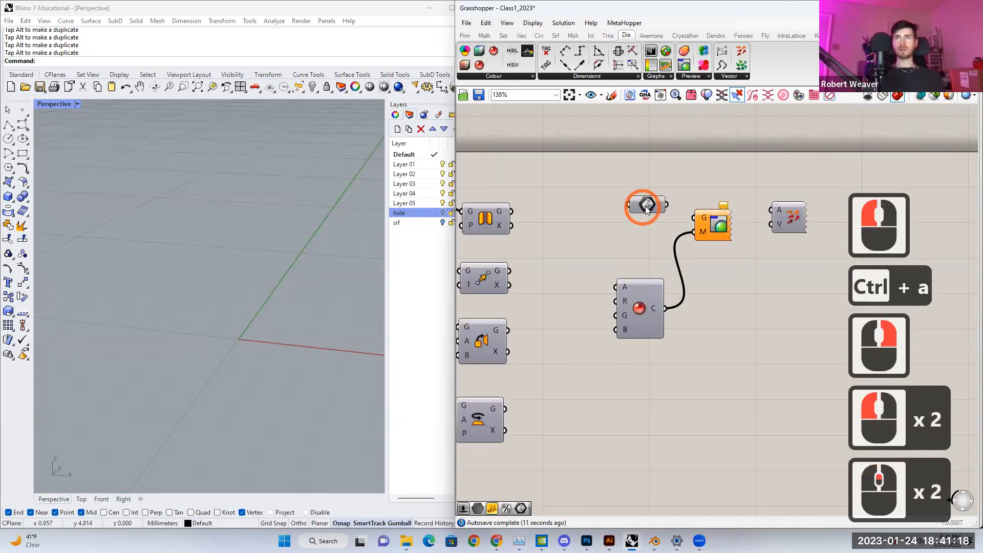
{"action": "right_click", "coordinate": [715, 227]}
{"action": "left_click_drag", "start_coordinate": [667, 205], "coordinate": [695, 217]}
{"action": "left_click", "coordinate": [650, 205]}
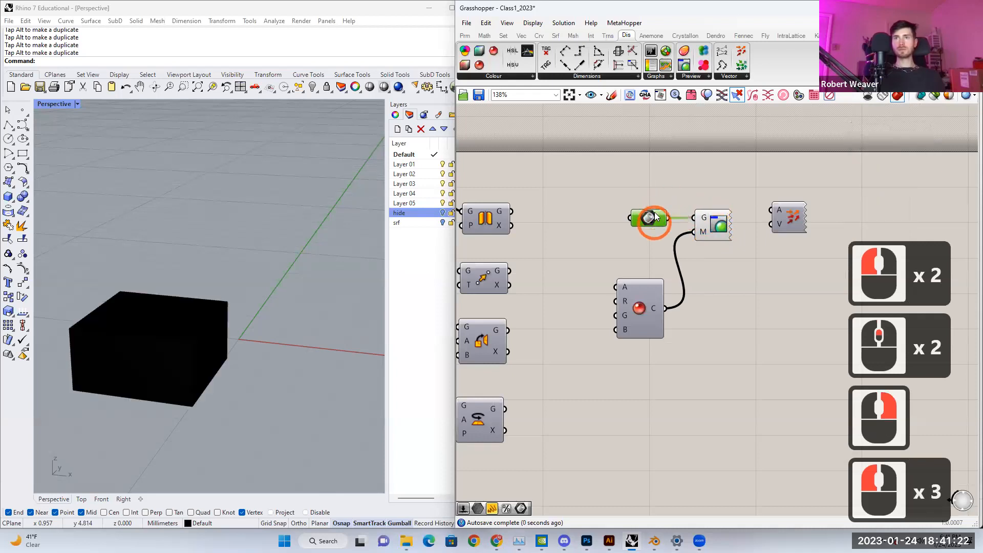
Step: Place Colour RGB directly beneath the copied Brep parameter and inspect its alpha input A
{"action": "left_click", "coordinate": [639, 318]}
{"action": "scroll", "coordinate": [658, 228], "scroll_direction": "up", "scroll_amount": 2}
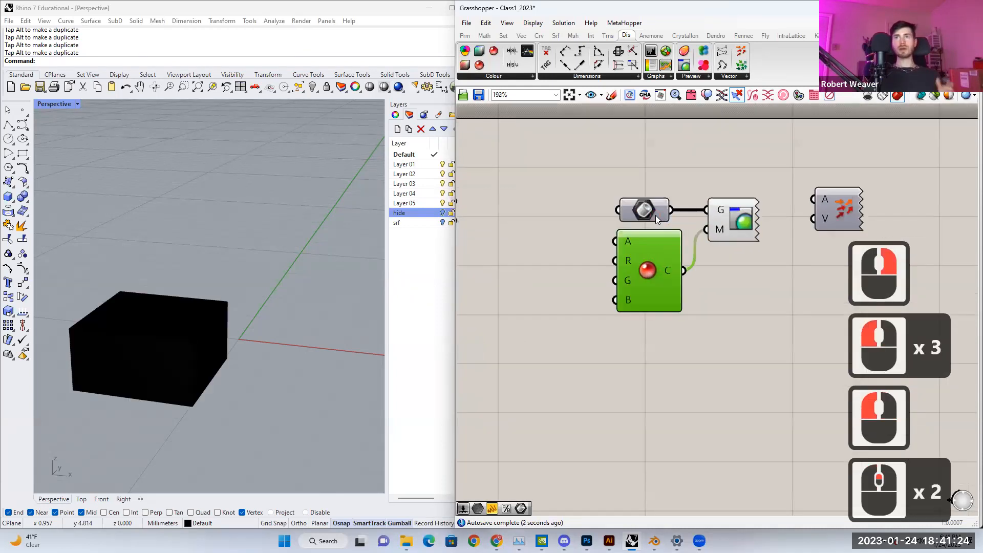
{"action": "left_click", "coordinate": [673, 217]}
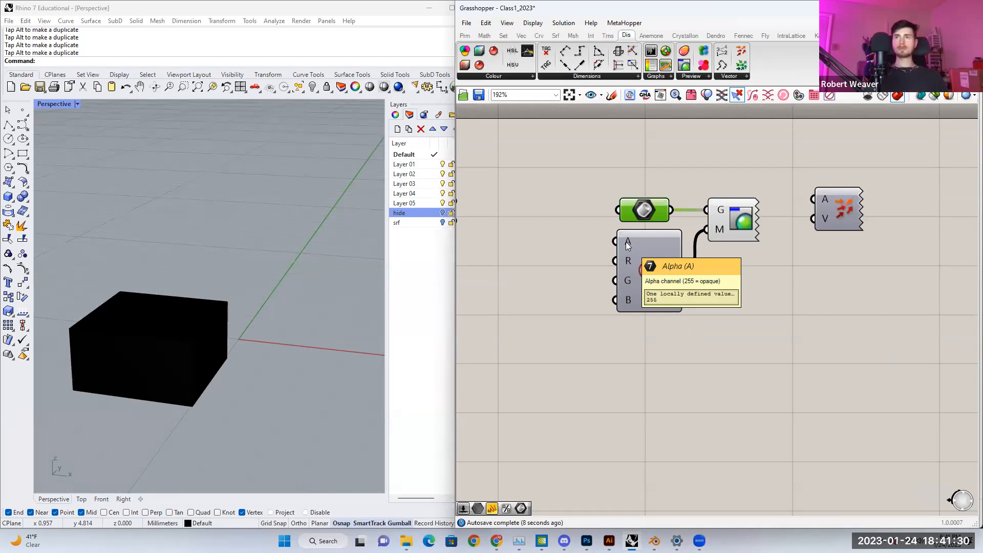
Step: Create a number slider ranging from 0 to 255 and place it beside Colour RGB's B input
{"action": "right_click_drag", "start_coordinate": [571, 266], "coordinate": [600, 274]}
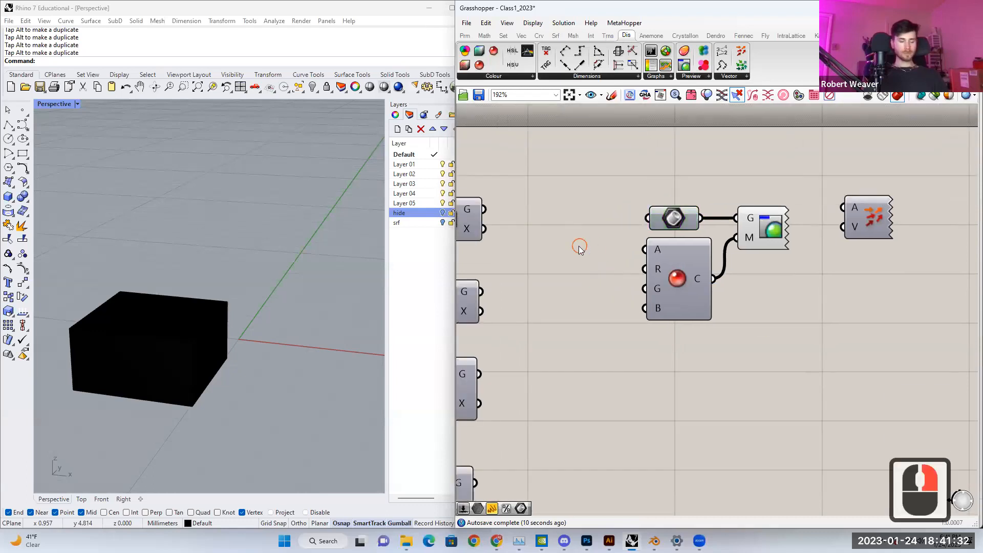
{"action": "double_click", "coordinate": [580, 246]}
{"action": "type", "text": "0.255"}
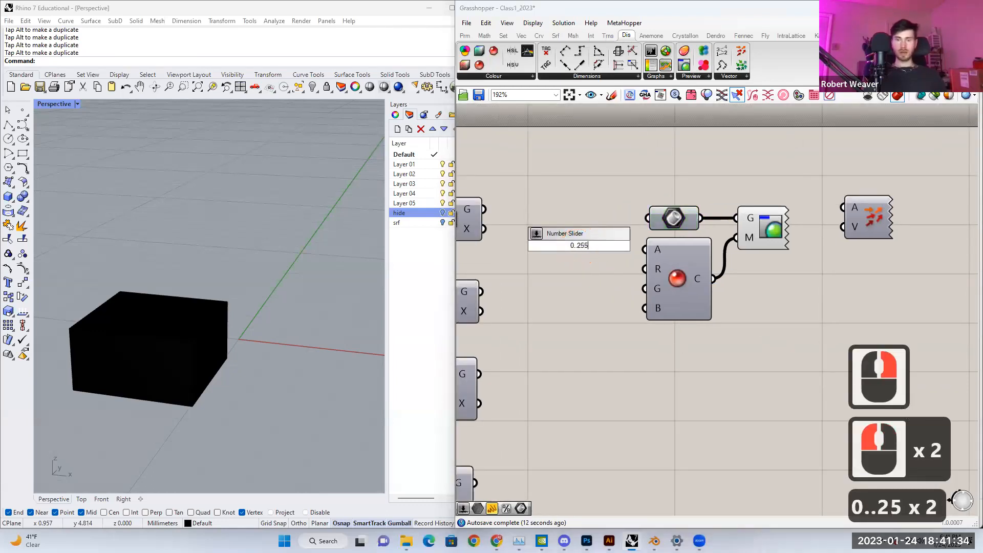
{"action": "key", "text": "Return"}
{"action": "left_click_drag", "start_coordinate": [589, 248], "coordinate": [602, 303]}
Step: Duplicate the 0 to 255 slider twice and connect the three sliders to Colour RGB's R, G and B inputs
{"action": "key", "text": "ctrl+c"}
{"action": "key", "text": "ctrl+v"}
{"action": "key", "text": "ctrl+c"}
{"action": "key", "text": "ctrl+v"}
{"action": "left_click_drag", "start_coordinate": [635, 252], "coordinate": [644, 288]}
{"action": "left_click_drag", "start_coordinate": [630, 303], "coordinate": [608, 292]}
{"action": "left_click_drag", "start_coordinate": [607, 253], "coordinate": [604, 269]}
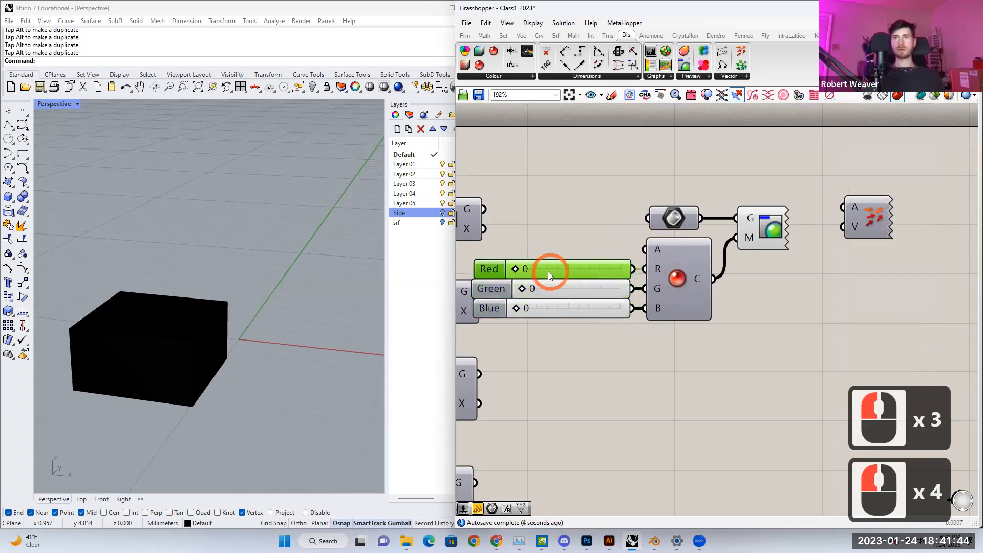
Step: Set the colour sliders to Red 68, Green 101 and Blue 166
{"action": "left_click_drag", "start_coordinate": [521, 270], "coordinate": [574, 289]}
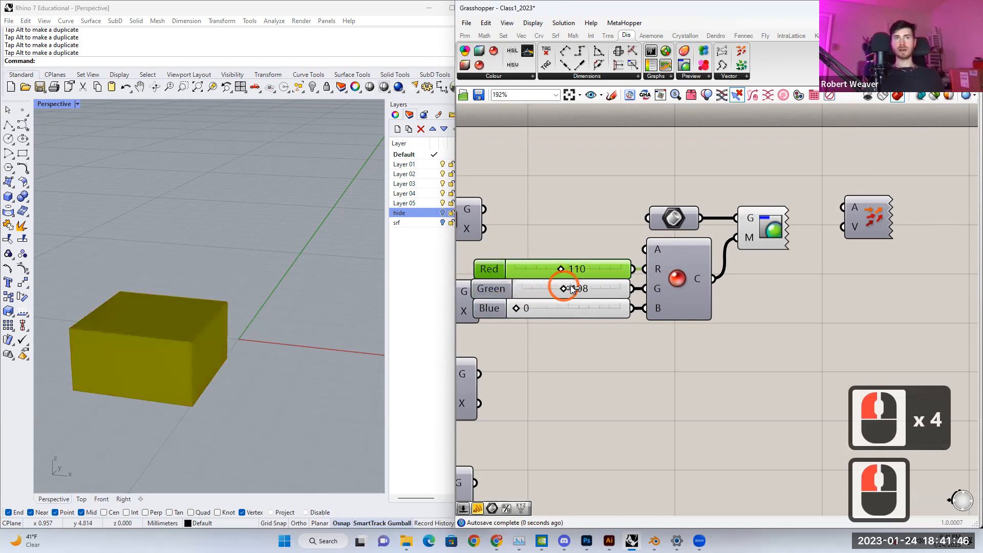
{"action": "left_click", "coordinate": [522, 309]}
{"action": "left_click_drag", "start_coordinate": [523, 313], "coordinate": [584, 310]}
{"action": "left_click", "coordinate": [555, 311]}
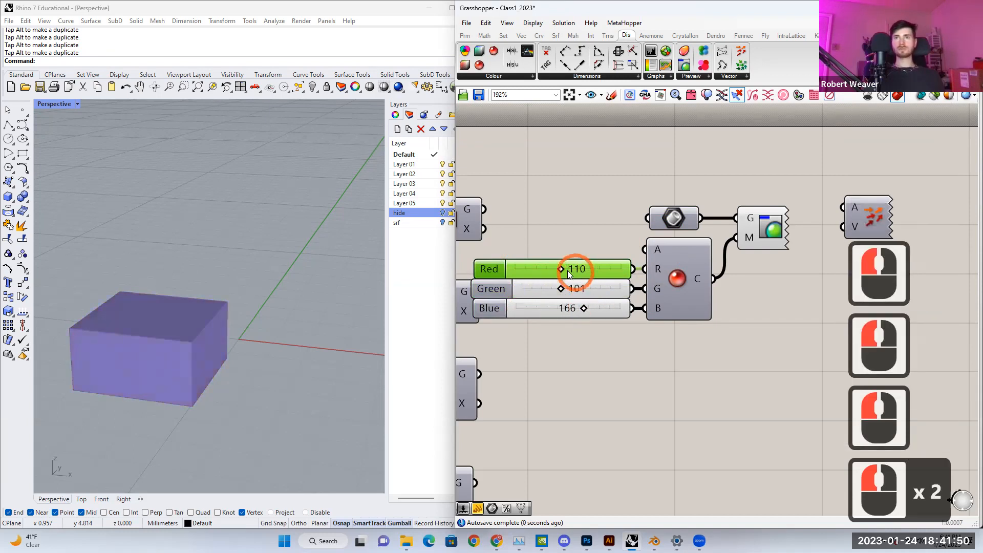
{"action": "left_click_drag", "start_coordinate": [570, 270], "coordinate": [548, 268]}
Step: Duplicate the Custom Preview component and place the copy below the original
{"action": "scroll", "coordinate": [574, 266], "scroll_direction": "down", "scroll_amount": 1}
{"action": "right_click_drag", "start_coordinate": [734, 239], "coordinate": [699, 221]}
{"action": "left_click", "coordinate": [700, 221]}
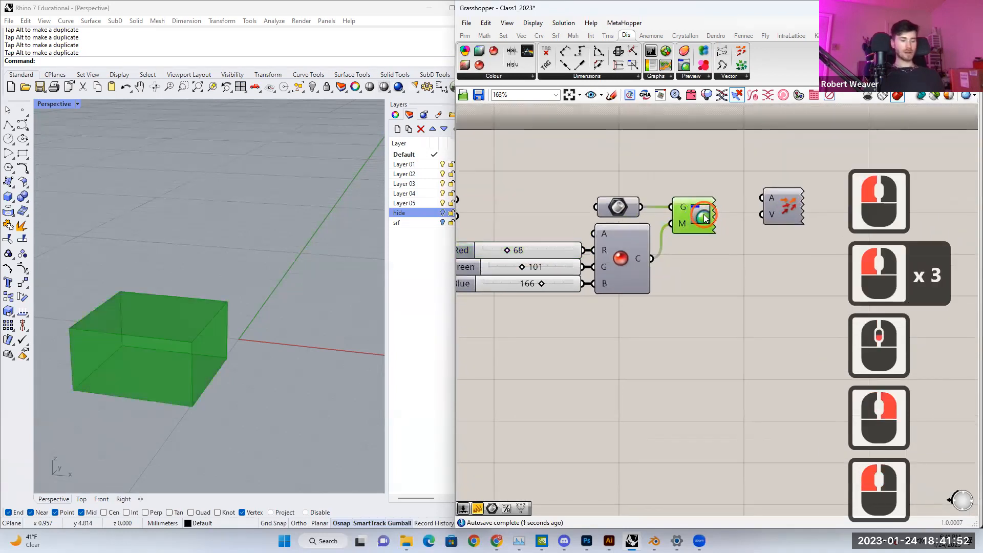
{"action": "key", "text": "ctrl+c"}
{"action": "key", "text": "ctrl+v"}
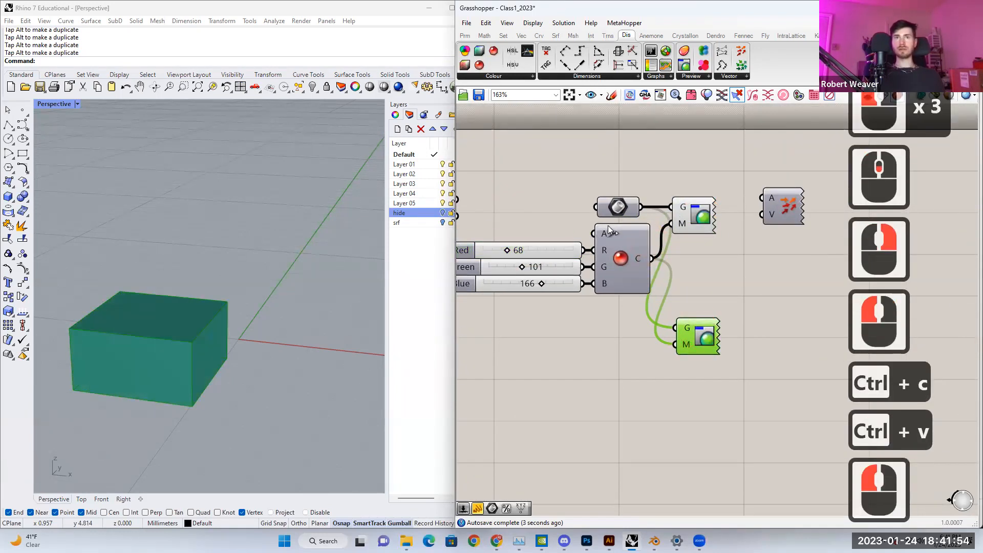
Step: Duplicate the Brep parameter beside the lower Custom Preview and reference the tilted Rhino box as its single Brep
{"action": "left_click", "coordinate": [261, 252]}
{"action": "left_click", "coordinate": [237, 262]}
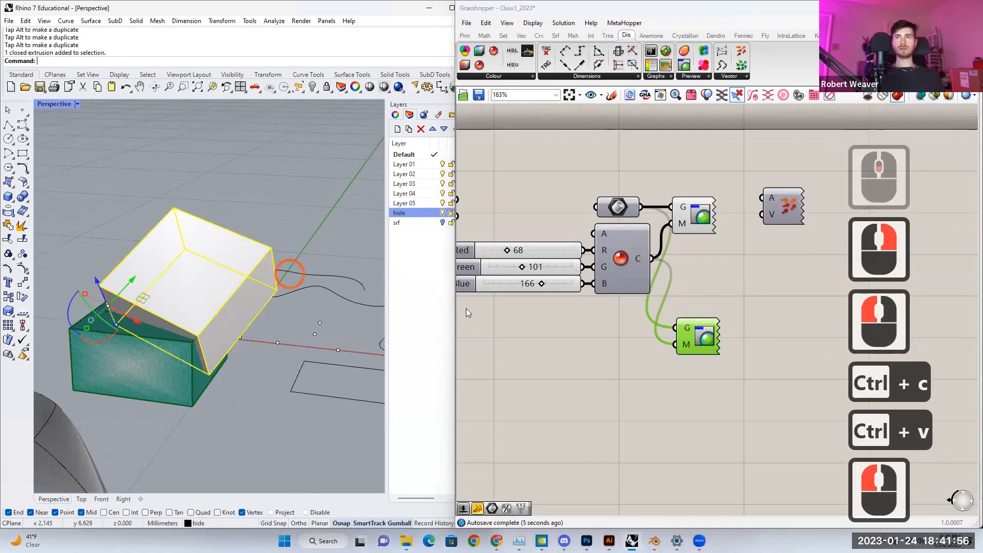
{"action": "left_click", "coordinate": [618, 209]}
{"action": "key", "text": "ctrl+c"}
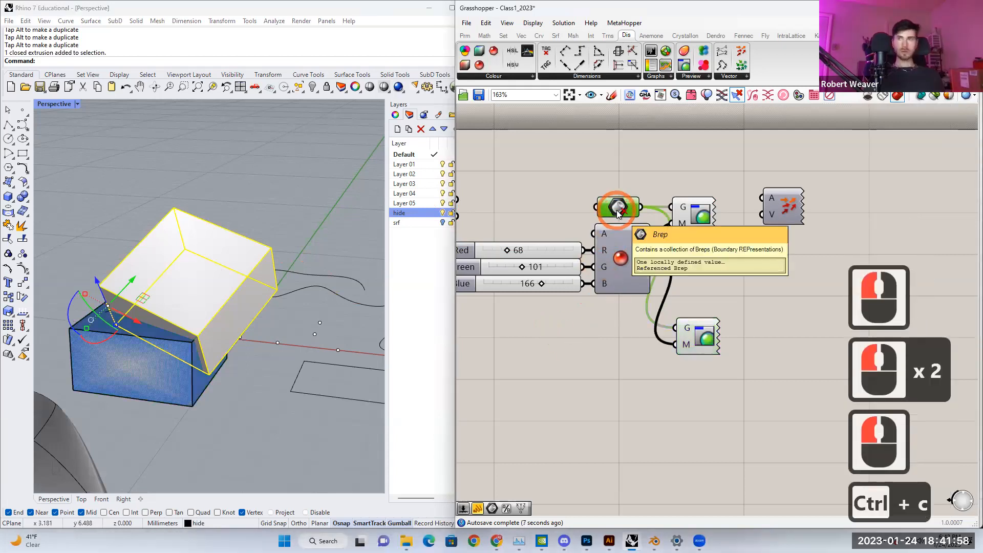
{"action": "key", "text": "ctrl+v"}
{"action": "left_click", "coordinate": [568, 341]}
{"action": "right_click", "coordinate": [573, 344]}
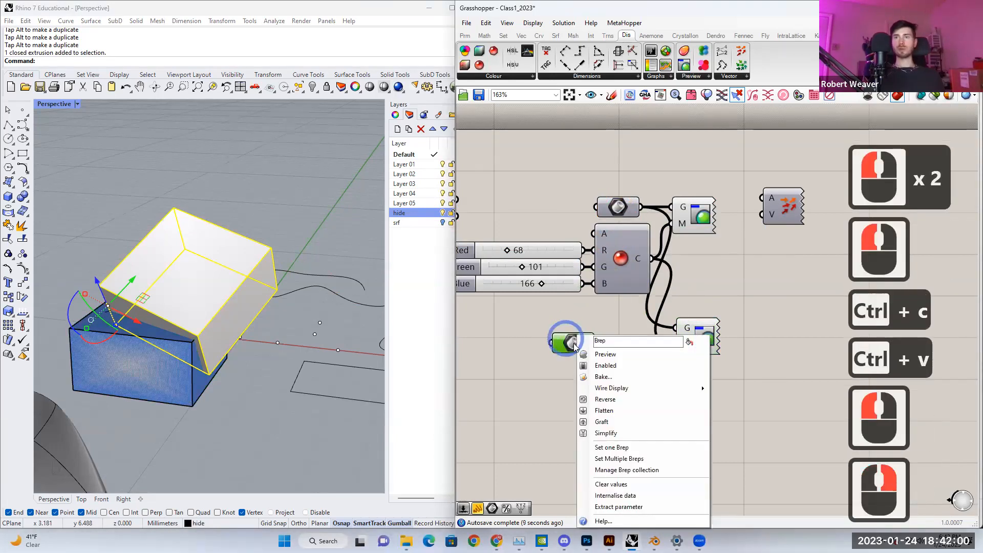
{"action": "left_click", "coordinate": [612, 447]}
Step: Turn off the "hide" layer in Rhino and connect the new Brep parameter to the lower Custom Preview's G input
{"action": "left_click", "coordinate": [565, 220]}
{"action": "left_click", "coordinate": [358, 195]}
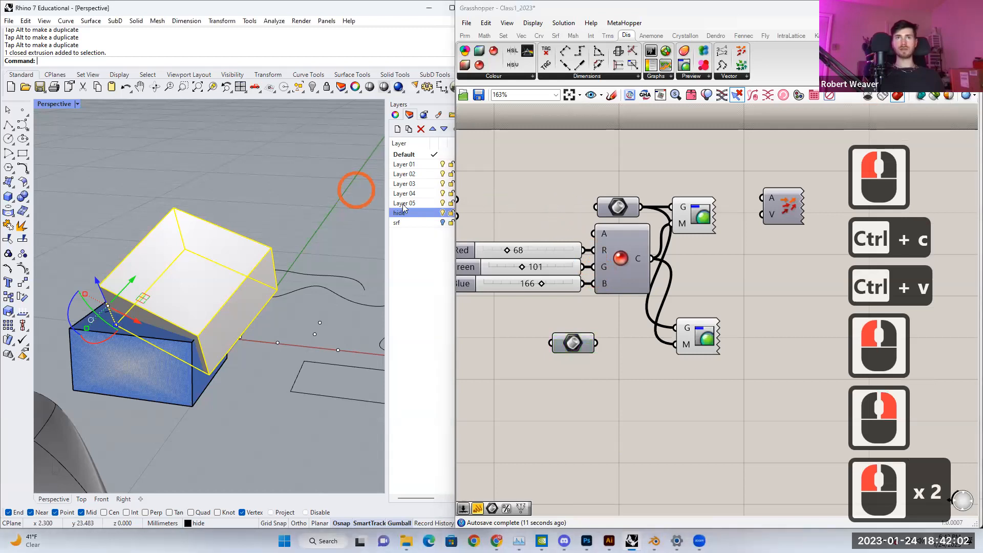
{"action": "left_click", "coordinate": [442, 214]}
{"action": "left_click_drag", "start_coordinate": [595, 343], "coordinate": [568, 338]}
Step: Duplicate Colour RGB with its three sliders below and connect the copy's C output to the lower Custom Preview's M input
{"action": "left_click_drag", "start_coordinate": [620, 312], "coordinate": [541, 242]}
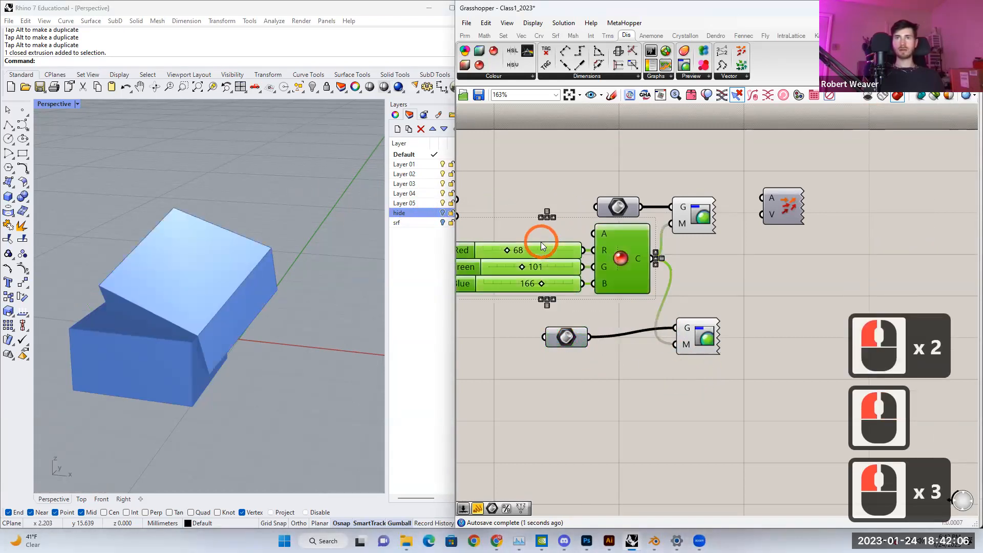
{"action": "key", "text": "ctrl+c"}
{"action": "key", "text": "ctrl+v"}
{"action": "left_click", "coordinate": [655, 413]}
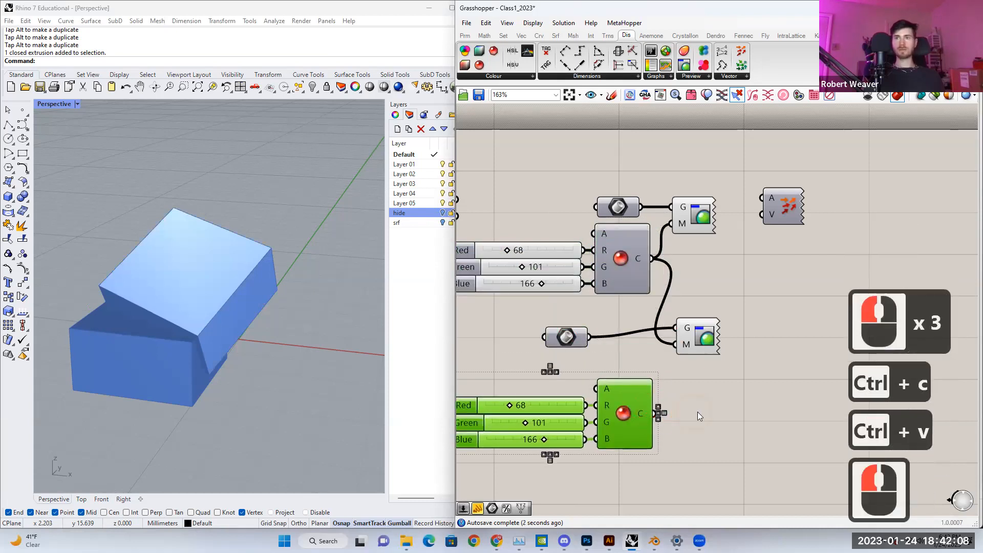
{"action": "left_click", "coordinate": [655, 412]}
{"action": "left_click_drag", "start_coordinate": [687, 343], "coordinate": [686, 344]}
Step: Set the copied Green slider to 34 and check both boxes' colours in the Rhino view
{"action": "left_click_drag", "start_coordinate": [503, 408], "coordinate": [502, 422]}
{"action": "left_click", "coordinate": [507, 334]}
{"action": "left_click", "coordinate": [263, 282]}
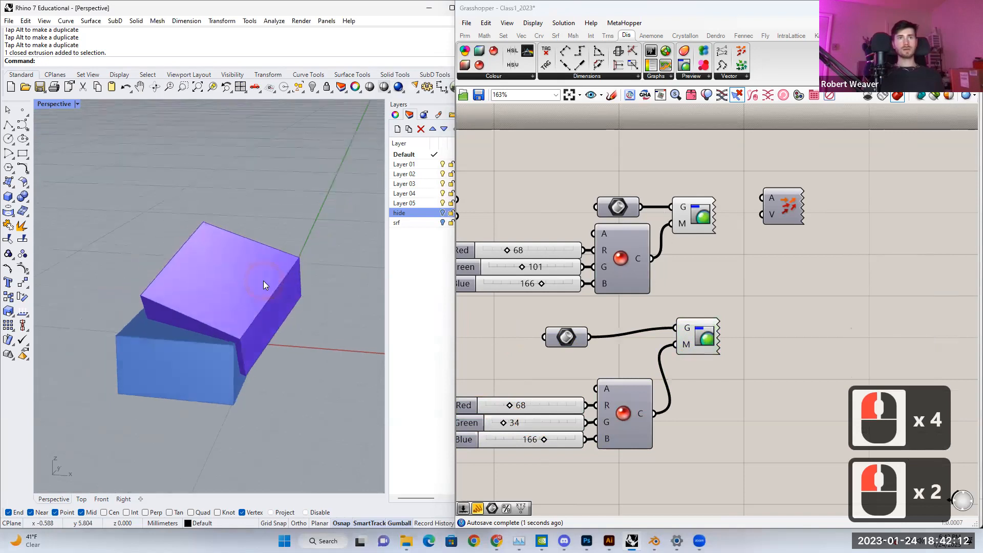
{"action": "right_click_drag", "start_coordinate": [263, 281], "coordinate": [264, 281]}
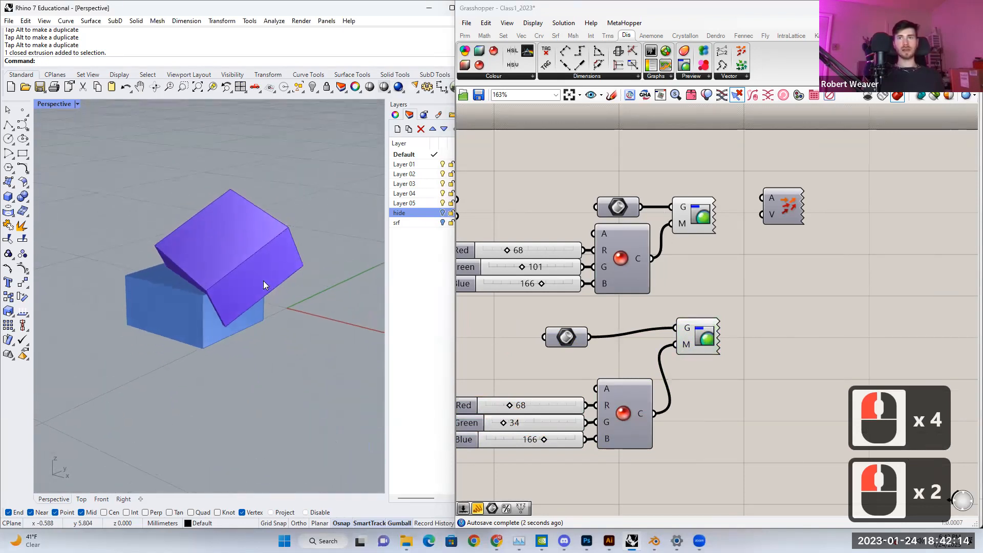
Step: Add a Colour Swatch below the copied Colour RGB and connect it to the lower Custom Preview's M input
{"action": "right_click_drag", "start_coordinate": [634, 406], "coordinate": [661, 348]}
{"action": "double_click", "coordinate": [631, 417]}
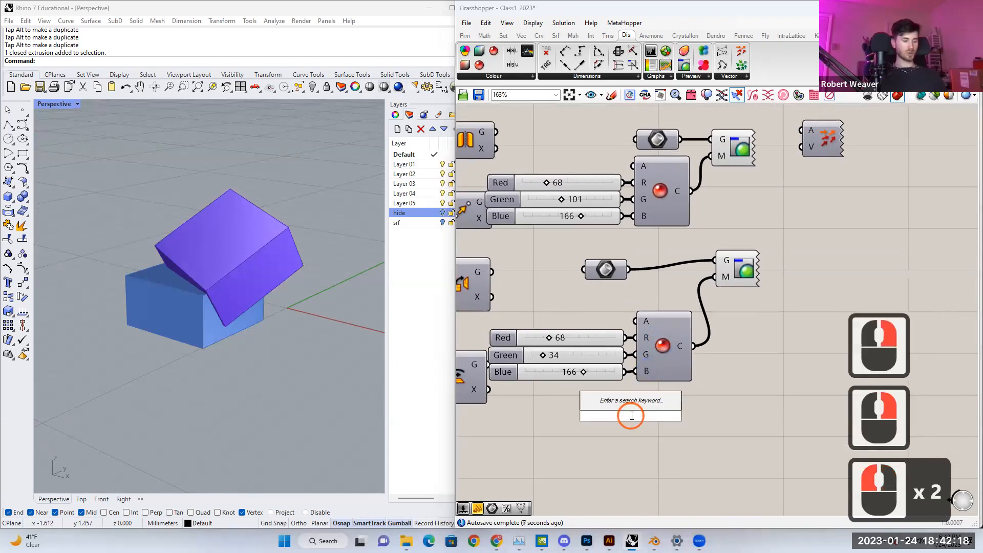
{"action": "type", "text": "swat"}
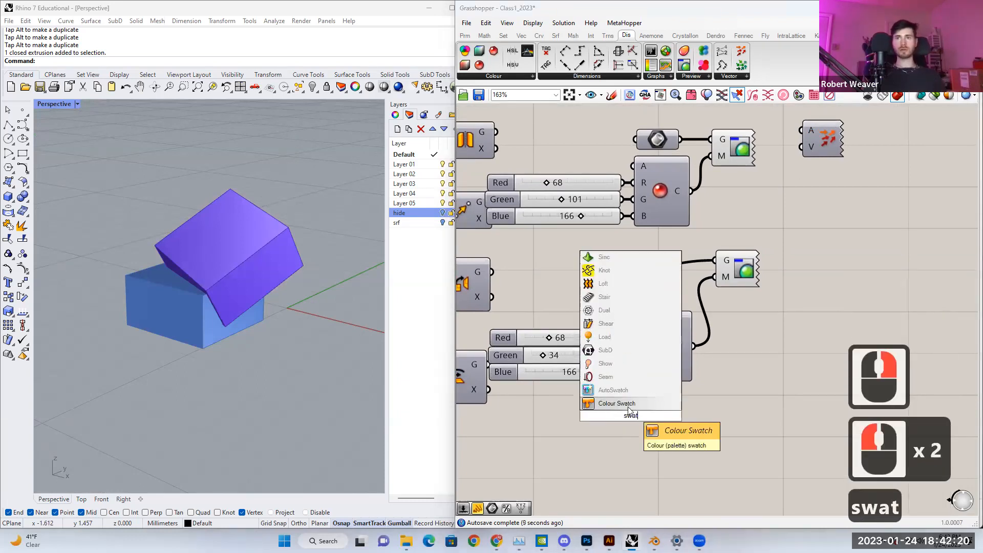
{"action": "left_click", "coordinate": [629, 405]}
{"action": "left_click_drag", "start_coordinate": [621, 416], "coordinate": [643, 412]}
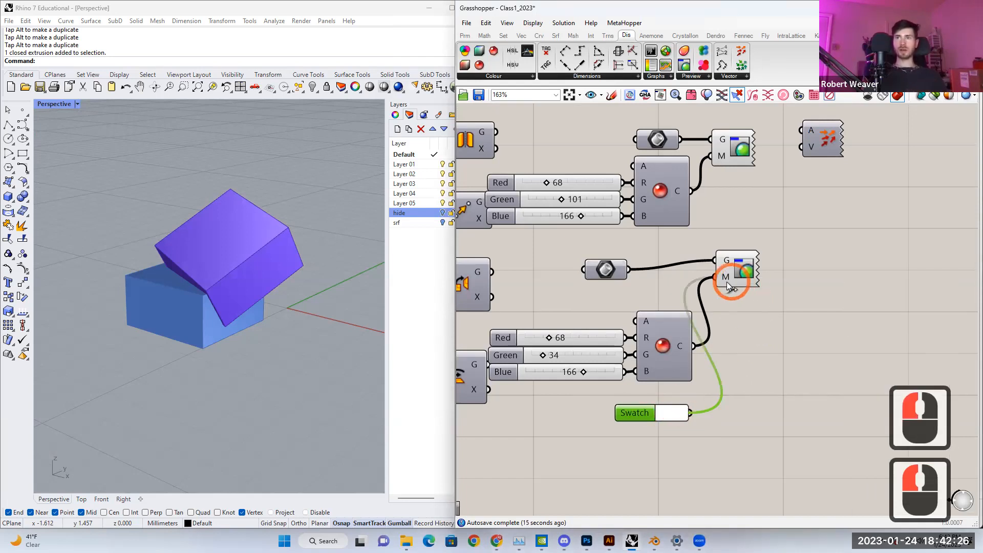
{"action": "left_click_drag", "start_coordinate": [727, 284], "coordinate": [727, 284]}
Step: Change the swatch to a light turquoise with hue 171°, saturation 48 and value 83
{"action": "left_click", "coordinate": [673, 415]}
{"action": "left_click_drag", "start_coordinate": [732, 407], "coordinate": [695, 397]}
{"action": "left_click_drag", "start_coordinate": [749, 470], "coordinate": [737, 472]}
{"action": "left_click_drag", "start_coordinate": [693, 463], "coordinate": [728, 475]}
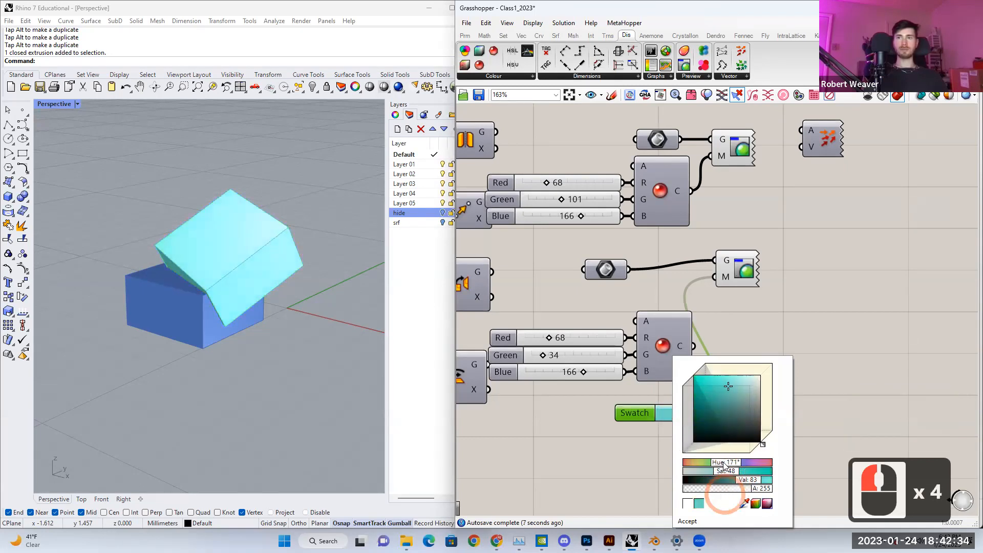
{"action": "left_click", "coordinate": [653, 471]}
Step: Move Vector Display into open canvas space, farther away from the Custom Preview components
{"action": "right_click_drag", "start_coordinate": [663, 435], "coordinate": [663, 401]}
{"action": "left_click_drag", "start_coordinate": [726, 412], "coordinate": [584, 293]}
{"action": "left_click", "coordinate": [719, 288]}
{"action": "right_click_drag", "start_coordinate": [742, 261], "coordinate": [616, 344]}
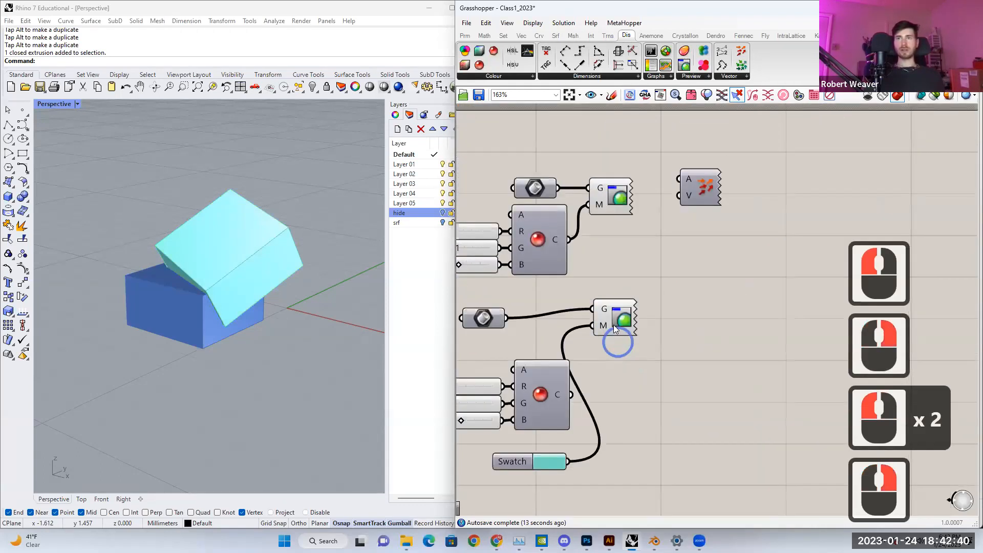
{"action": "left_click", "coordinate": [617, 333]}
{"action": "right_click_drag", "start_coordinate": [713, 282], "coordinate": [644, 339]}
{"action": "left_click", "coordinate": [643, 340]}
{"action": "left_click_drag", "start_coordinate": [625, 246], "coordinate": [641, 275]}
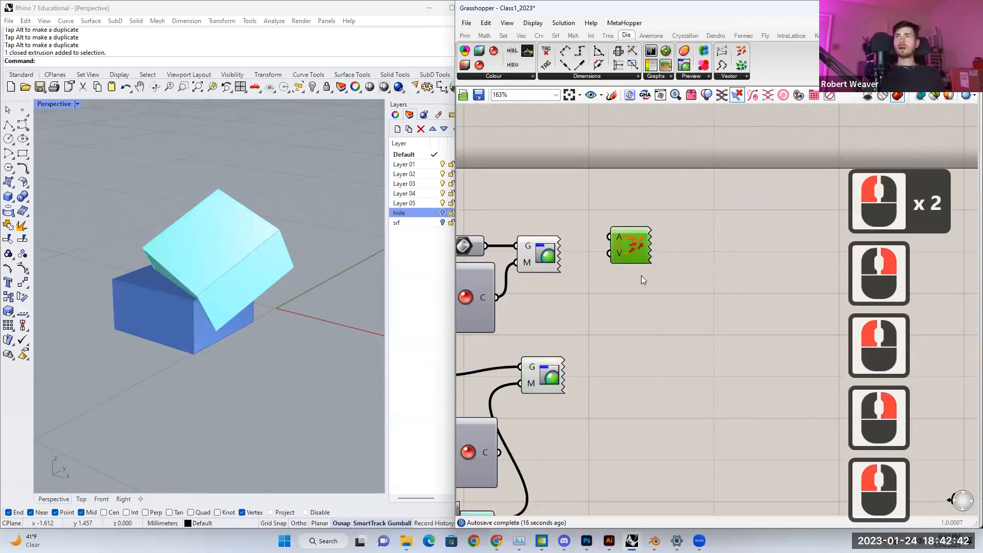
{"action": "left_click_drag", "start_coordinate": [742, 248], "coordinate": [760, 270]}
Step: Place a Vector 2Pt component between the upper Custom Preview and Vector Display
{"action": "left_click", "coordinate": [740, 77]}
{"action": "left_click", "coordinate": [698, 213]}
{"action": "left_click", "coordinate": [698, 254]}
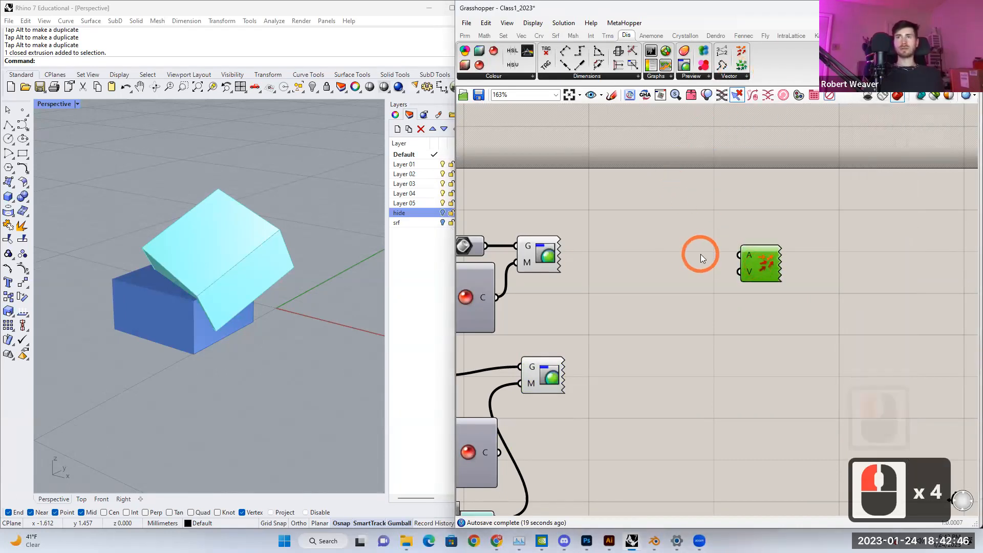
{"action": "double_click", "coordinate": [701, 254]}
{"action": "type", "text": "vec 2"}
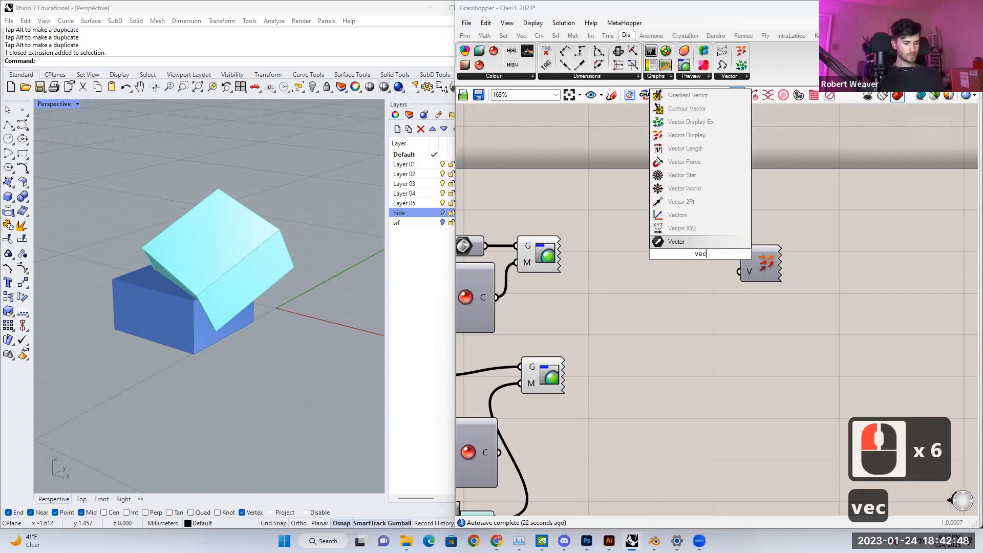
{"action": "left_click", "coordinate": [696, 244]}
{"action": "left_click", "coordinate": [626, 209]}
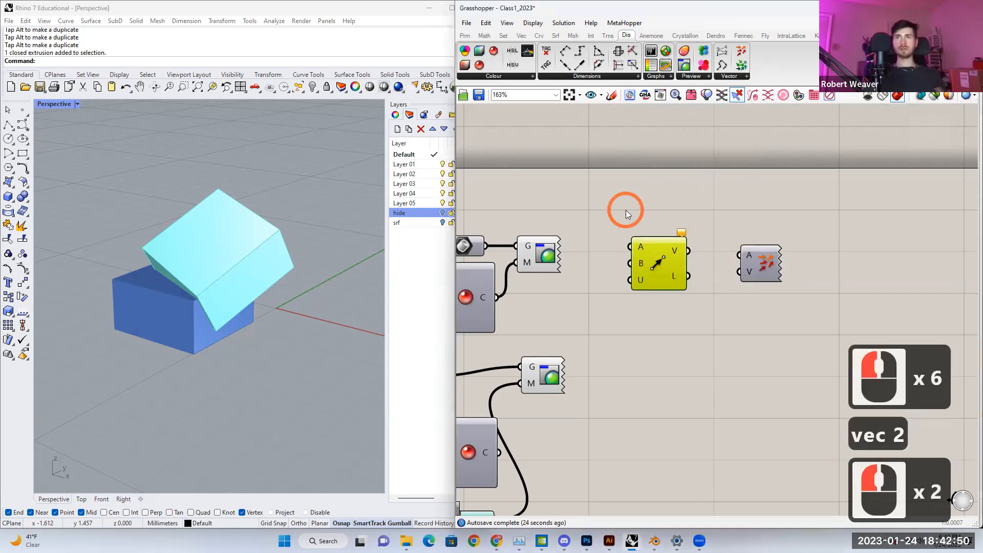
Step: Search for "constructpo" and place a Deconstruct component above Vector 2Pt
{"action": "double_click", "coordinate": [627, 210]}
{"action": "type", "text": "co"}
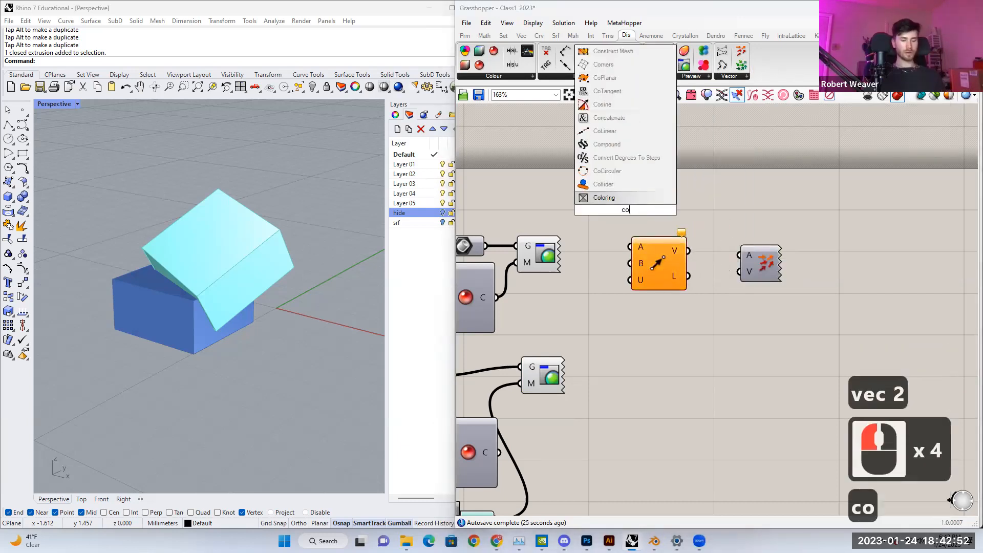
{"action": "type", "text": "nstr"}
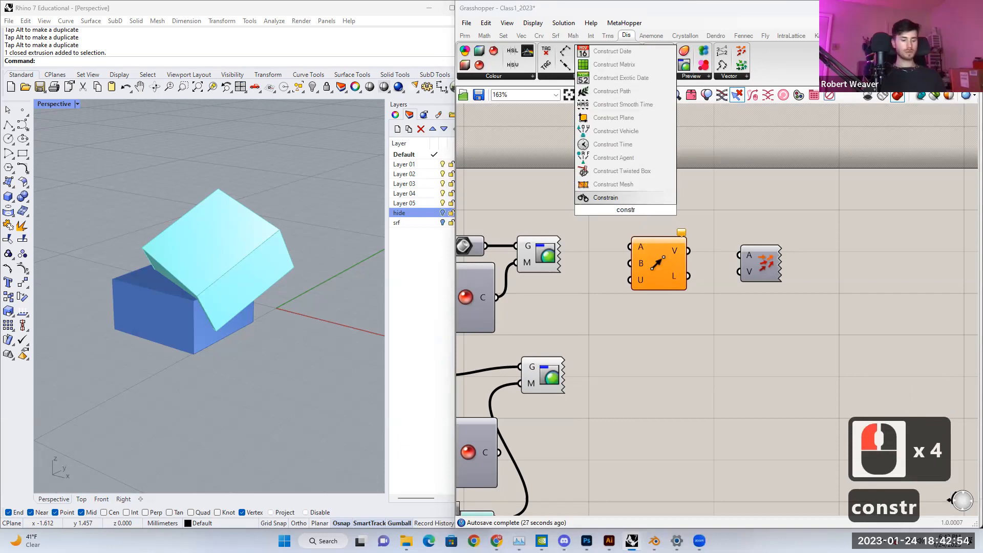
{"action": "type", "text": "uct"}
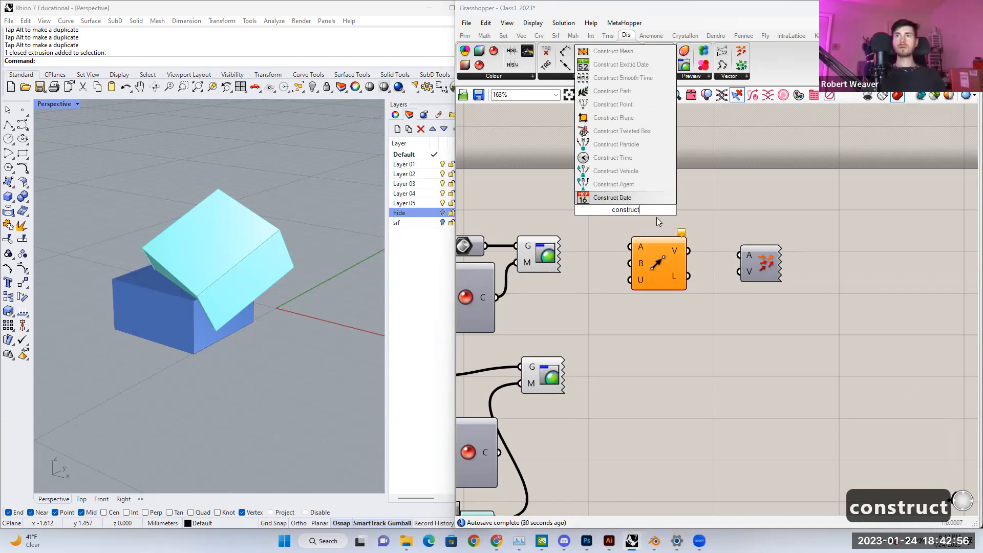
{"action": "type", "text": "po"}
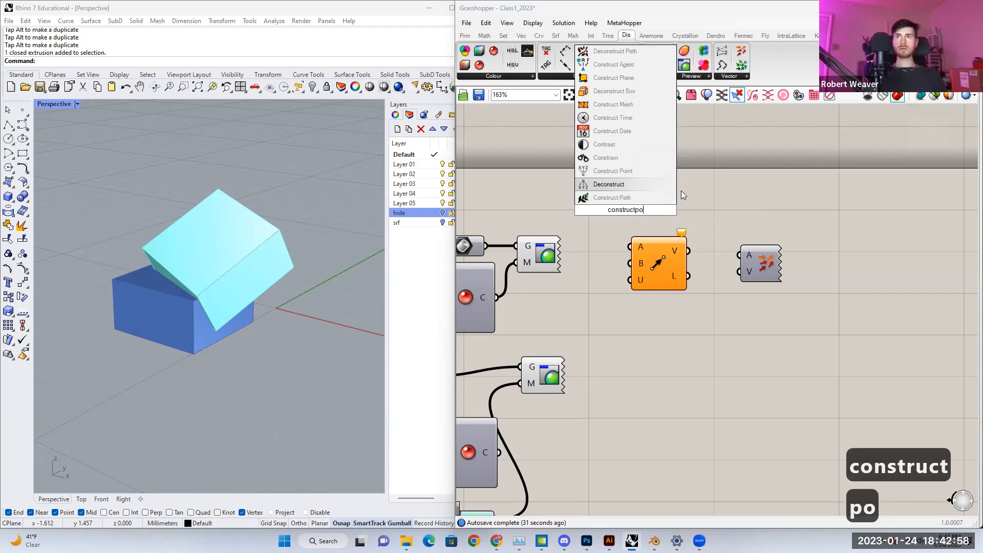
{"action": "left_click", "coordinate": [644, 189]}
{"action": "left_click_drag", "start_coordinate": [609, 180], "coordinate": [581, 146]}
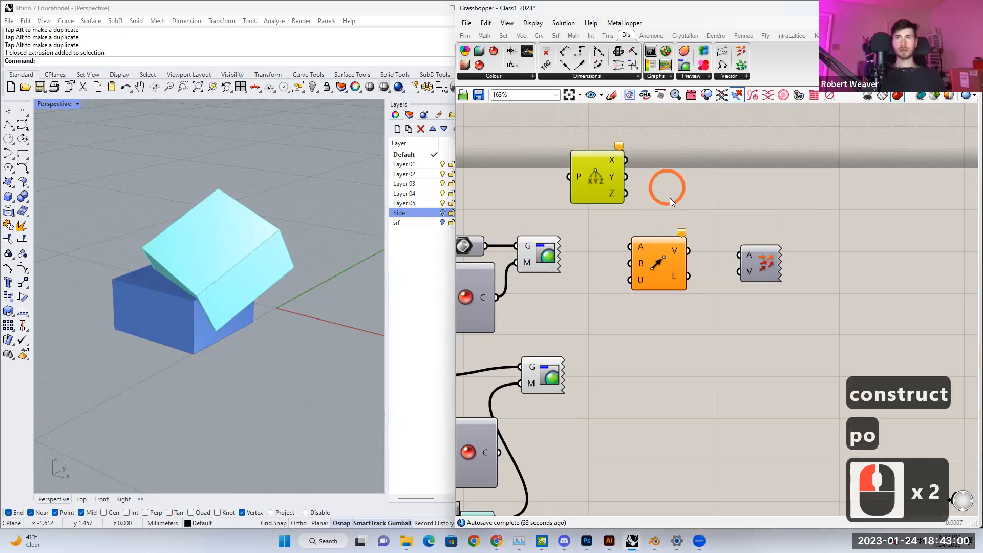
Step: Add a Construct Point component and connect its Pt output to Vector 2Pt's A input
{"action": "double_click", "coordinate": [673, 194]}
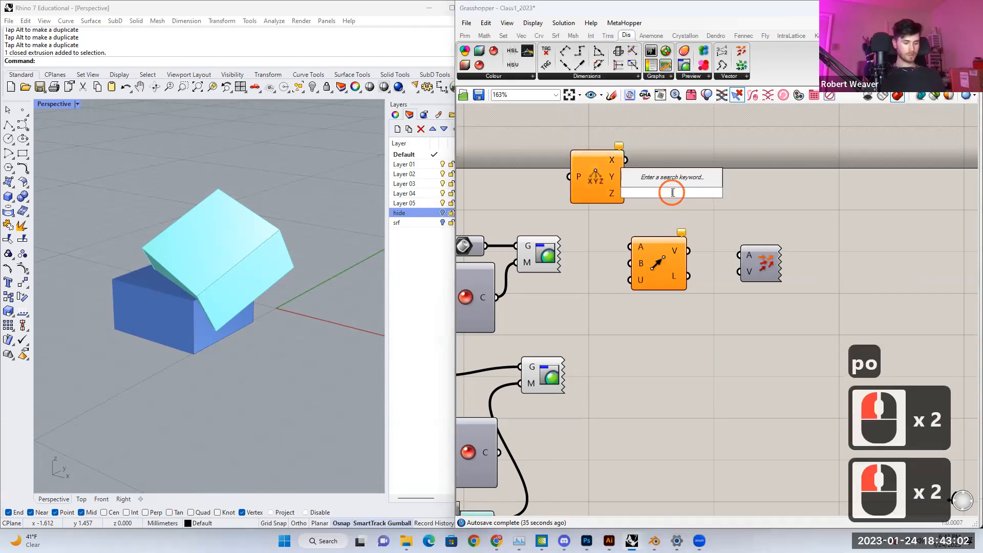
{"action": "type", "text": "con poi"}
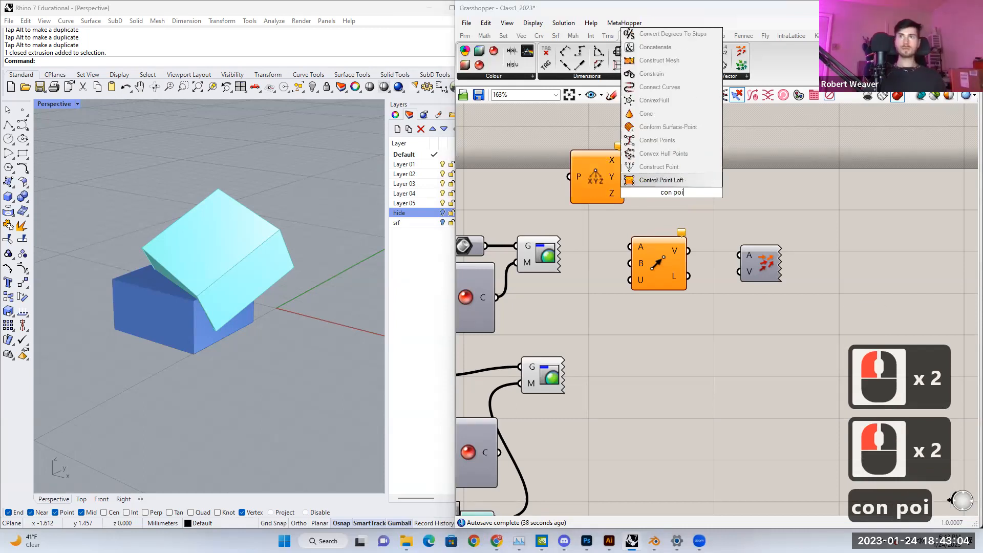
{"action": "left_click", "coordinate": [660, 167]}
{"action": "left_click_drag", "start_coordinate": [675, 197], "coordinate": [653, 249]}
{"action": "left_click", "coordinate": [665, 218]}
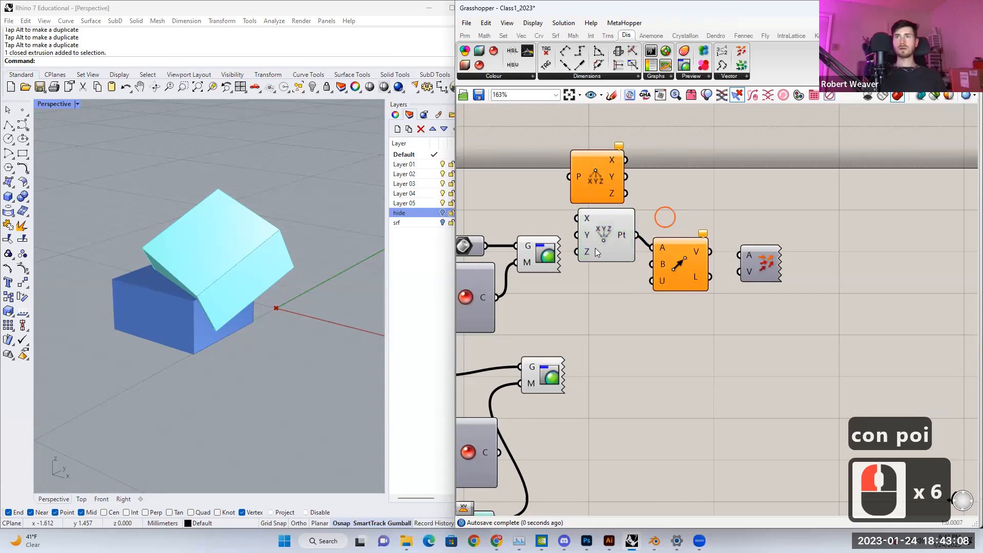
Step: Turn preview off for both Custom Preview components and their connected colour components
{"action": "left_click_drag", "start_coordinate": [567, 425], "coordinate": [490, 206]}
{"action": "right_click", "coordinate": [502, 187]}
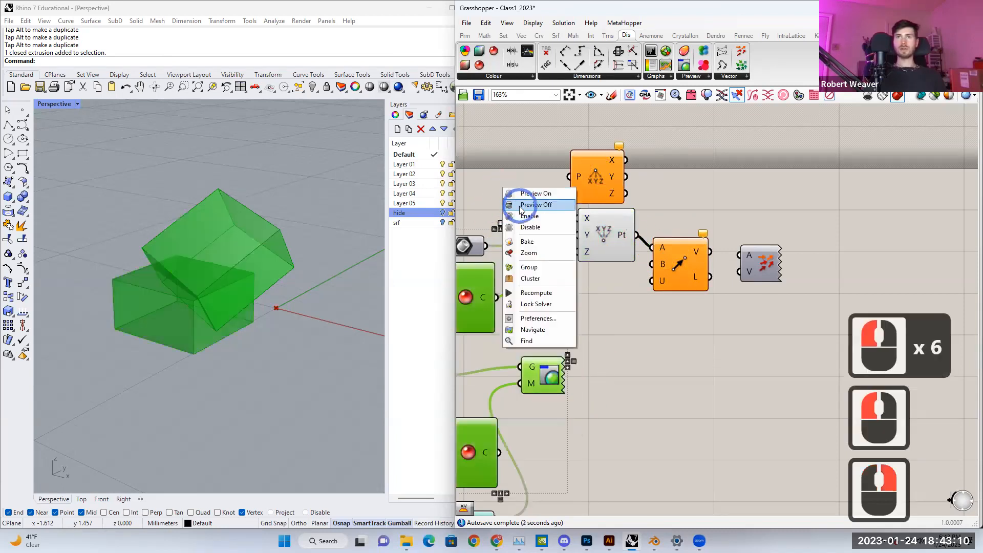
{"action": "left_click", "coordinate": [523, 203]}
{"action": "left_click", "coordinate": [546, 182]}
Step: Duplicate Construct Point and place the copy directly below the original
{"action": "left_click", "coordinate": [613, 237]}
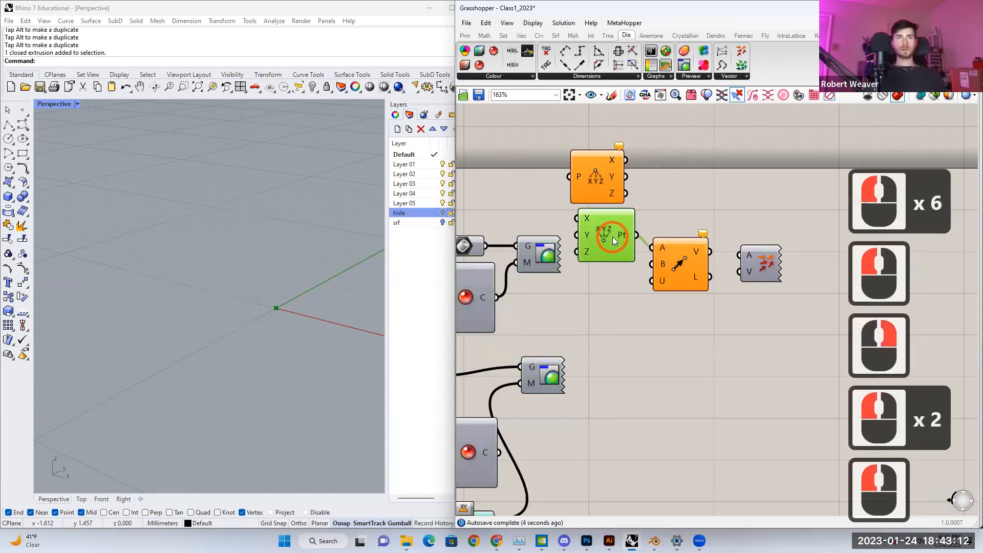
{"action": "key", "text": "ctrl+c"}
{"action": "key", "text": "ctrl+v"}
{"action": "left_click_drag", "start_coordinate": [611, 300], "coordinate": [604, 319]}
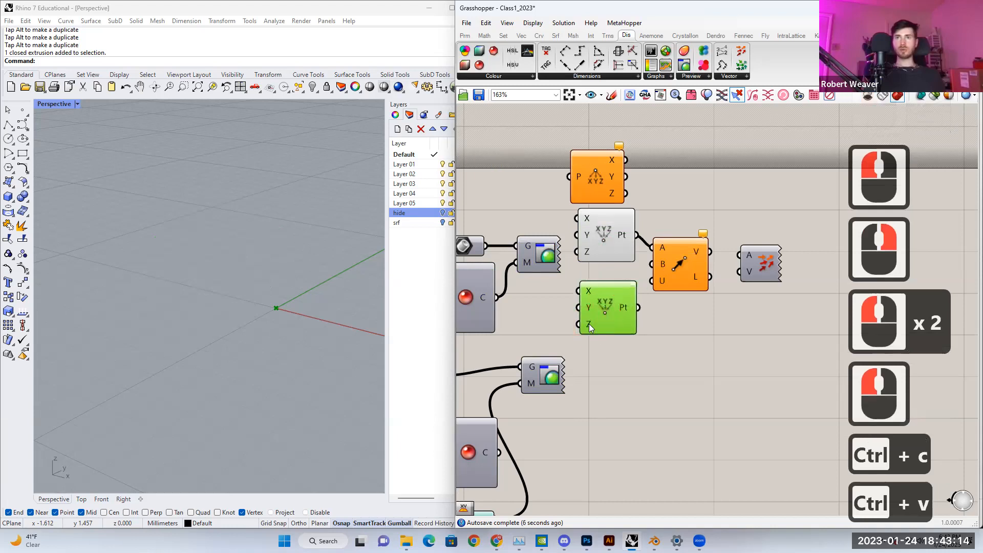
Step: Add a number slider with a 0 to 10 range below the two Construct Point components
{"action": "right_click", "coordinate": [589, 320]}
{"action": "double_click", "coordinate": [730, 369]}
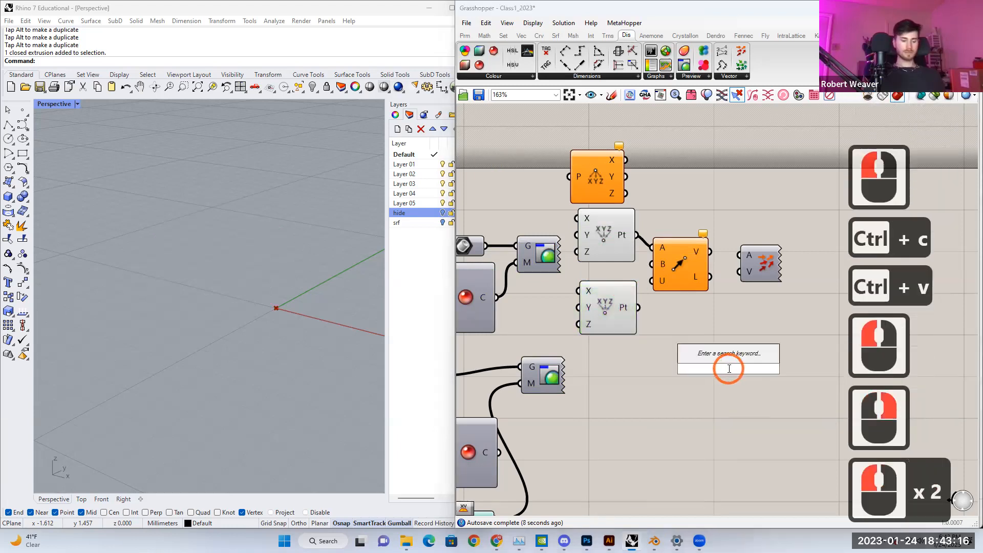
{"action": "type", "text": "0..10"}
{"action": "key", "text": "Return"}
{"action": "left_click_drag", "start_coordinate": [656, 365], "coordinate": [692, 367]}
Step: Shift the point and vector components to the right and place the slider beside the lower Construct Point's inputs
{"action": "scroll", "coordinate": [732, 354], "scroll_direction": "down", "scroll_amount": 1}
{"action": "left_click_drag", "start_coordinate": [760, 382], "coordinate": [619, 191]}
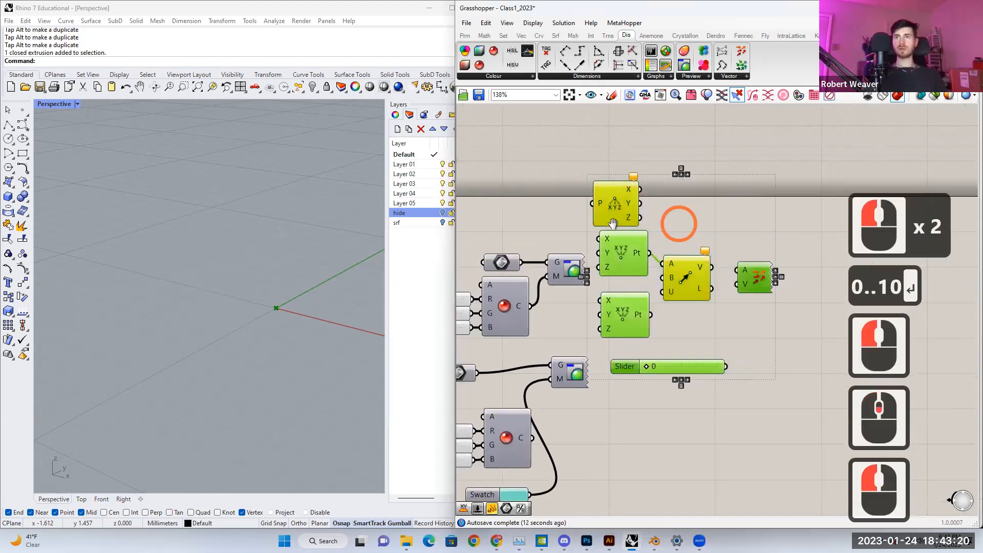
{"action": "right_click_drag", "start_coordinate": [629, 261], "coordinate": [507, 266]}
{"action": "left_click_drag", "start_coordinate": [507, 267], "coordinate": [732, 277]}
{"action": "left_click", "coordinate": [626, 266]}
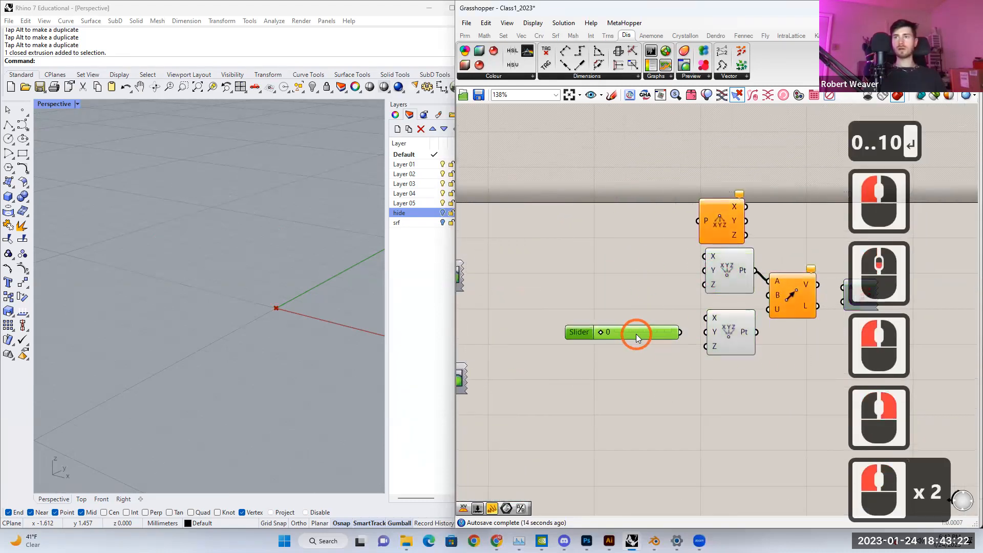
{"action": "scroll", "coordinate": [601, 344], "scroll_direction": "up", "scroll_amount": 2}
{"action": "left_click_drag", "start_coordinate": [622, 342], "coordinate": [621, 342]}
Step: Duplicate the slider, wire the two sliders to the lower Construct Point's X and Y, and connect its Pt to Vector 2Pt's B input
{"action": "right_click_drag", "start_coordinate": [609, 338], "coordinate": [563, 350]}
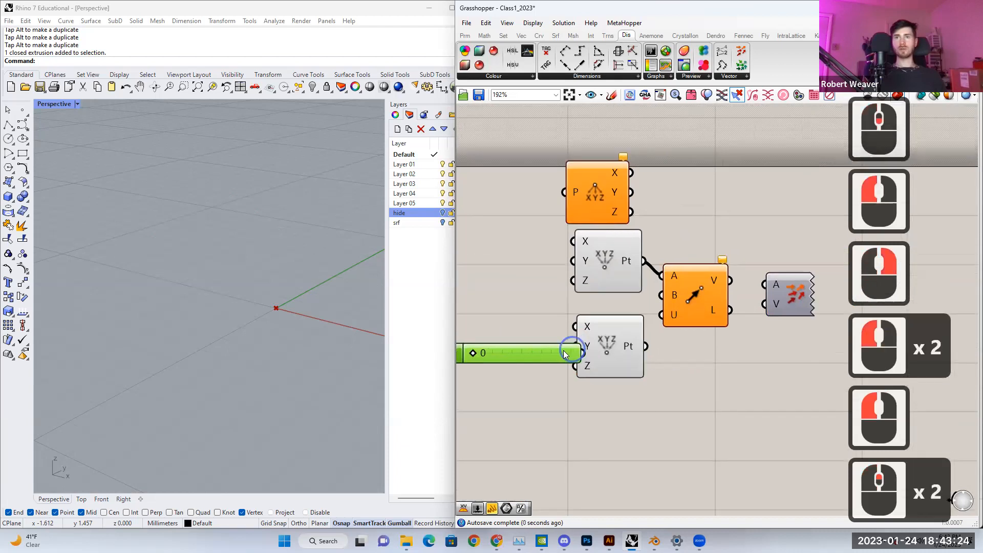
{"action": "left_click_drag", "start_coordinate": [544, 344], "coordinate": [571, 328], "text": "alt"}
{"action": "left_click_drag", "start_coordinate": [648, 348], "coordinate": [663, 296]}
{"action": "left_click", "coordinate": [693, 303]}
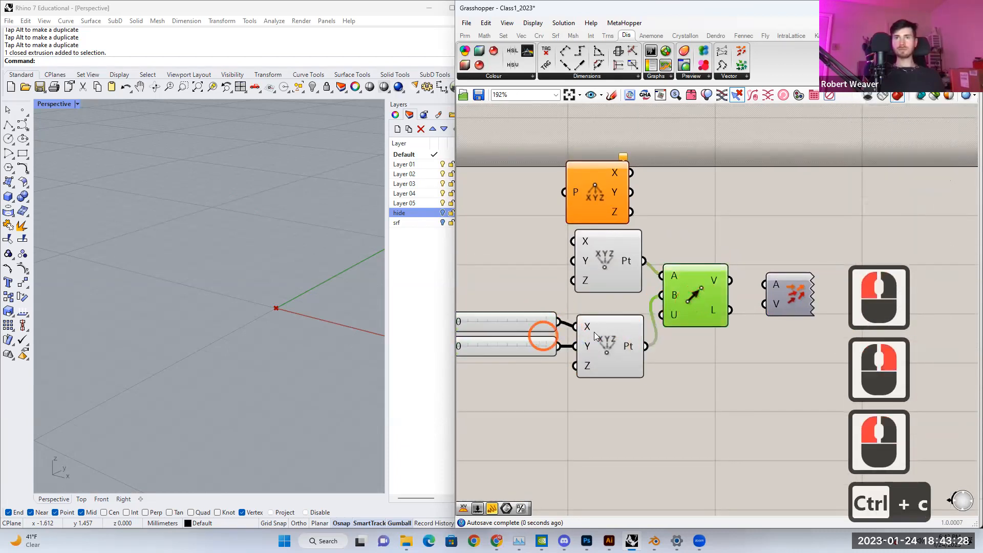
Step: Set the lower Construct Point's Y slider to 6 and select the Vector 2Pt component
{"action": "right_click_drag", "start_coordinate": [451, 345], "coordinate": [502, 340]}
{"action": "left_click_drag", "start_coordinate": [540, 341], "coordinate": [560, 340]}
{"action": "right_click_drag", "start_coordinate": [530, 302], "coordinate": [473, 335]}
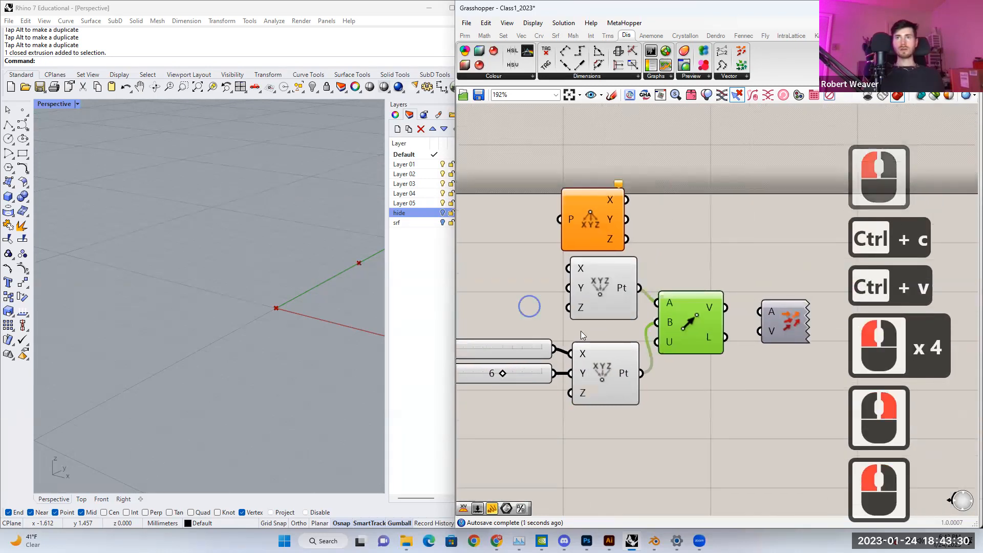
{"action": "left_click", "coordinate": [604, 354]}
{"action": "left_click", "coordinate": [732, 318]}
{"action": "left_click", "coordinate": [717, 320]}
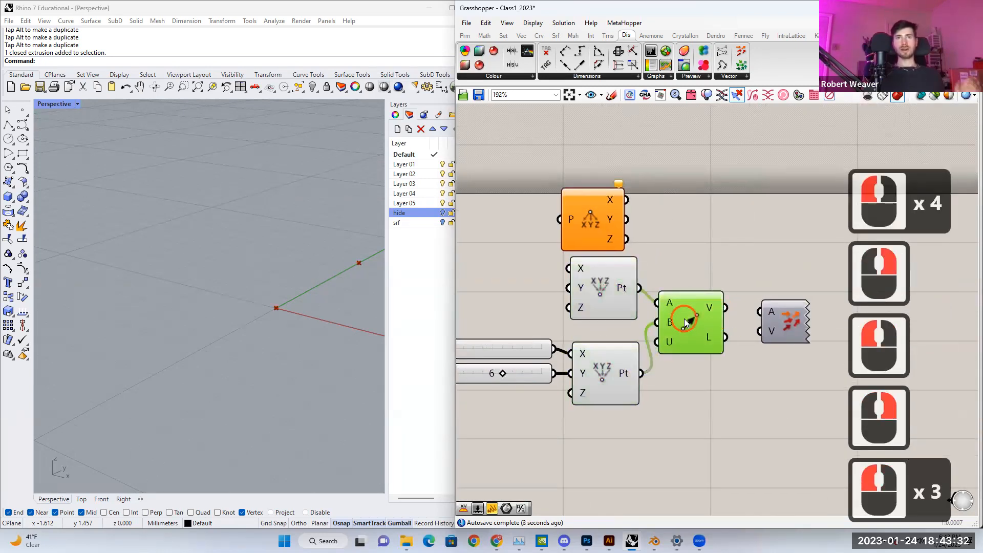
Step: Turn preview off for the Deconstruct component and both Construct Point components
{"action": "right_click_drag", "start_coordinate": [622, 409], "coordinate": [616, 415]}
{"action": "left_click_drag", "start_coordinate": [602, 438], "coordinate": [507, 149]}
{"action": "right_click", "coordinate": [511, 156]}
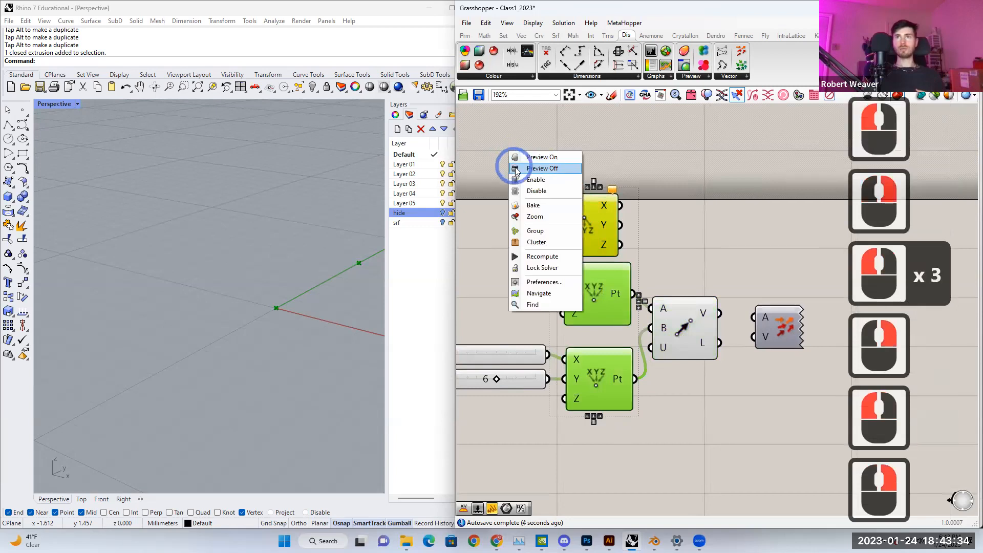
{"action": "left_click", "coordinate": [533, 171]}
{"action": "left_click", "coordinate": [663, 256]}
{"action": "left_click", "coordinate": [685, 332]}
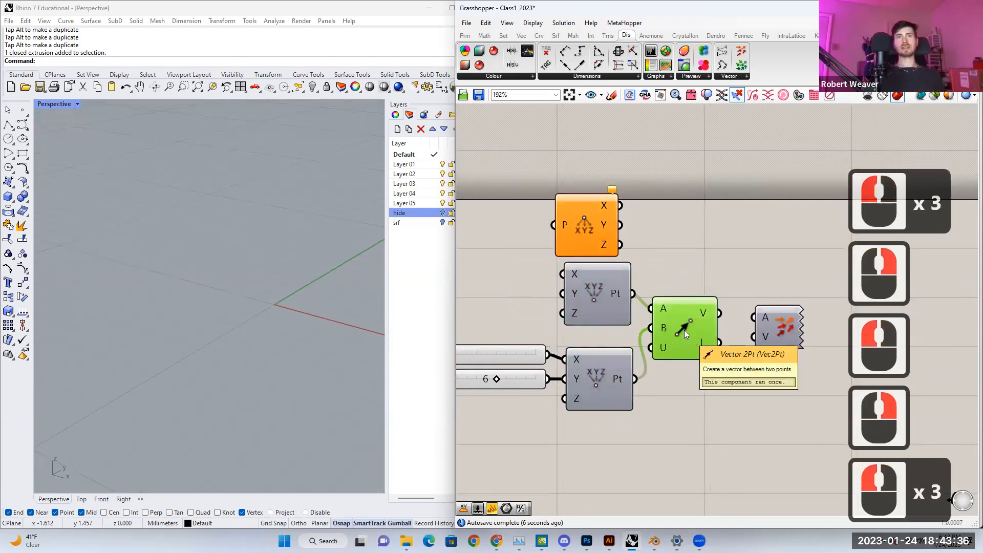
Step: Set the lower Construct Point's Y slider to 5
{"action": "right_click_drag", "start_coordinate": [559, 363], "coordinate": [648, 347]}
{"action": "mouse_move", "coordinate": [584, 364]}
{"action": "left_mouse_down"}
{"action": "mouse_move", "coordinate": [542, 359]}
{"action": "mouse_move", "coordinate": [576, 363]}
{"action": "left_mouse_up"}
{"action": "right_click_drag", "start_coordinate": [813, 359], "coordinate": [720, 364]}
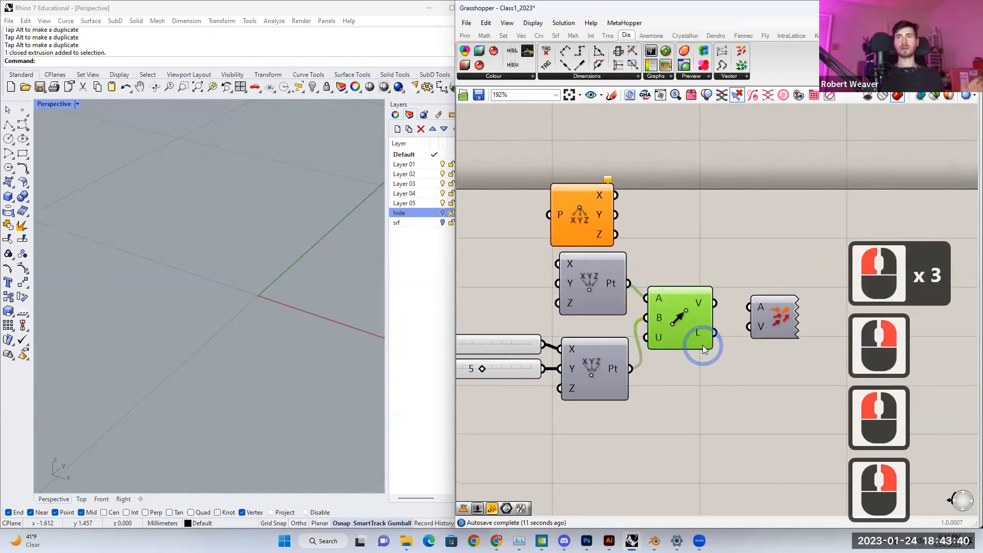
Step: Move Vector Display up and wire Vector 2Pt's V output to its V input and the upper Construct Point's Pt to its A input
{"action": "left_click", "coordinate": [776, 309]}
{"action": "left_click_drag", "start_coordinate": [779, 308], "coordinate": [778, 272]}
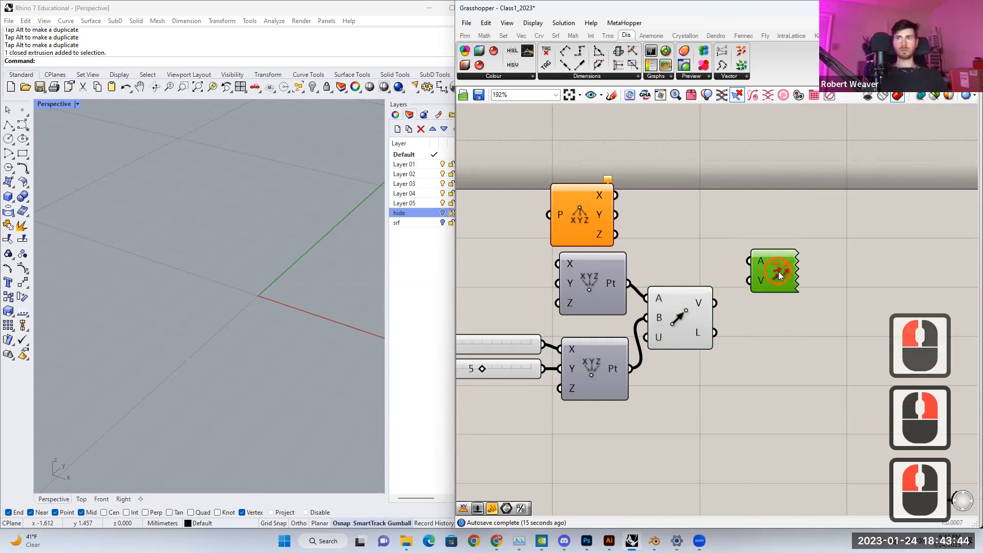
{"action": "left_click", "coordinate": [762, 261]}
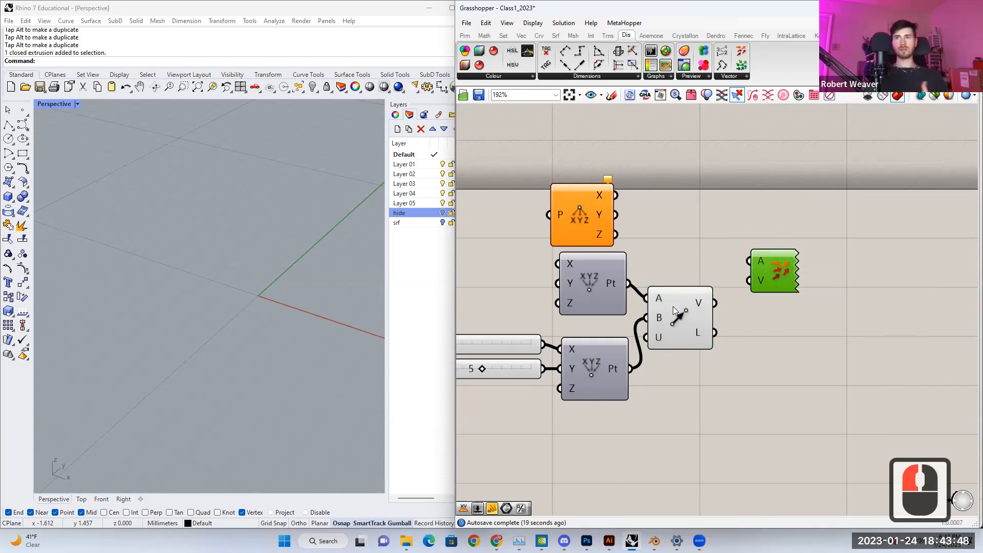
{"action": "left_click", "coordinate": [702, 304]}
{"action": "left_click_drag", "start_coordinate": [715, 304], "coordinate": [751, 280]}
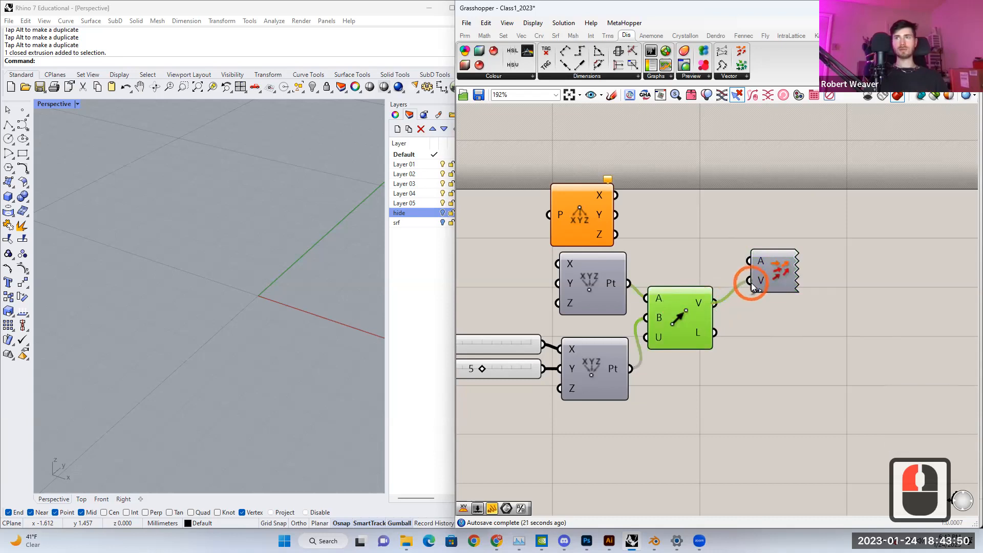
{"action": "left_click", "coordinate": [614, 285]}
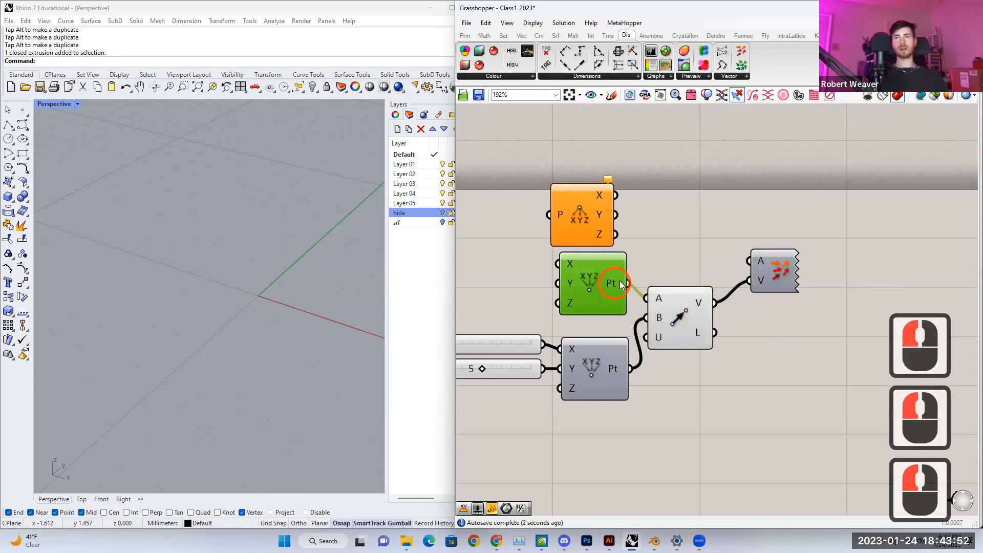
{"action": "left_click_drag", "start_coordinate": [670, 268], "coordinate": [759, 261]}
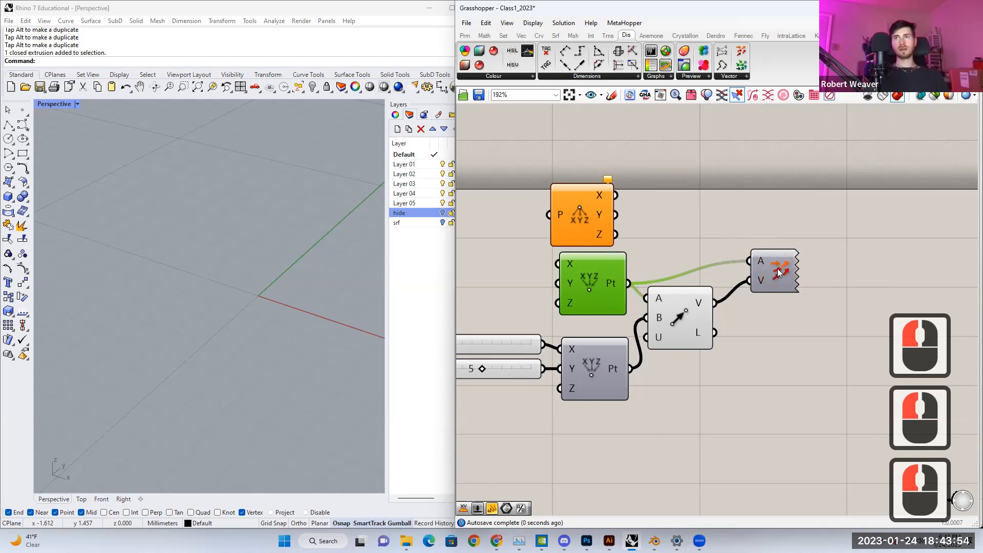
Step: Turn on the preview of the Vector Display component
{"action": "left_click", "coordinate": [778, 272]}
{"action": "right_click_drag", "start_coordinate": [781, 227], "coordinate": [658, 224]}
{"action": "right_click", "coordinate": [652, 267]}
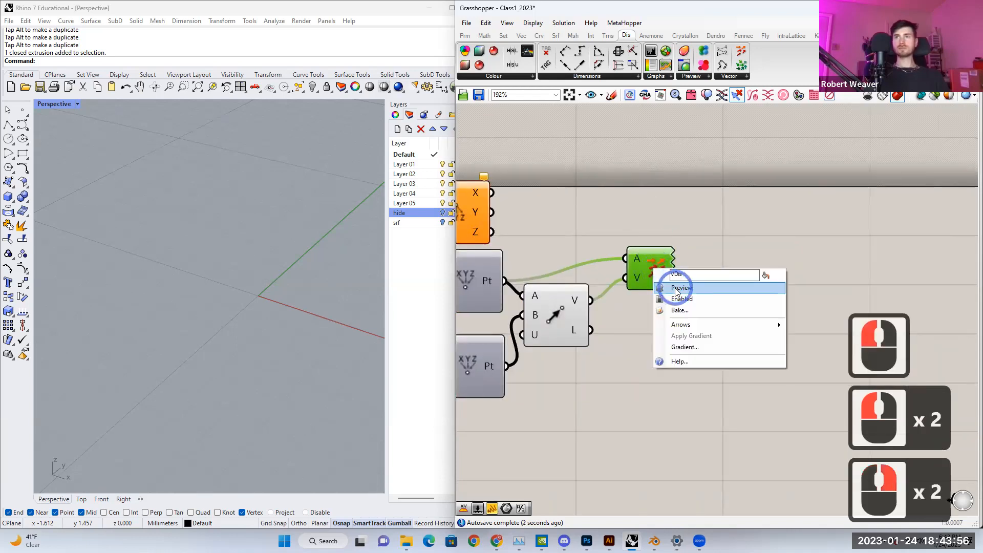
{"action": "left_click", "coordinate": [681, 288]}
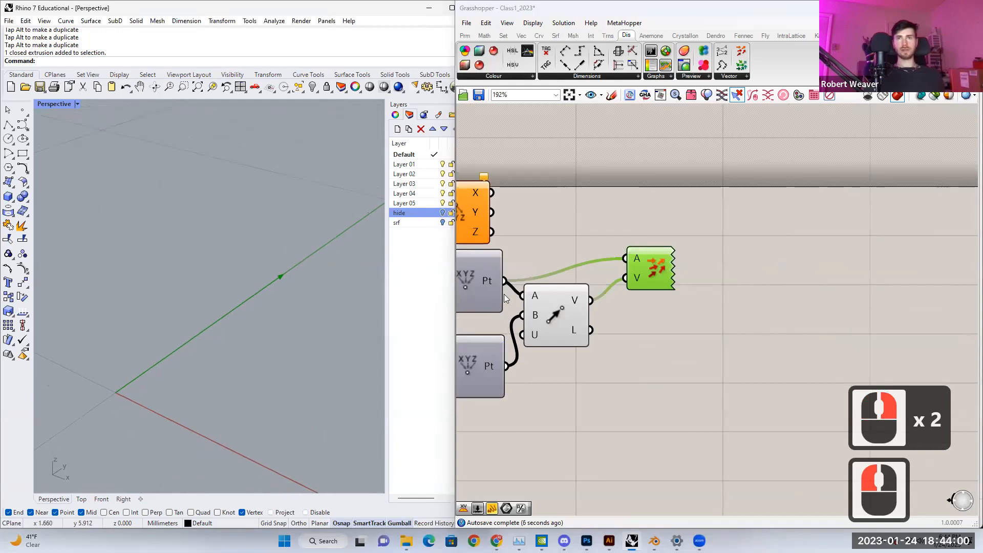
Step: Set both the X and Y coordinate sliders of the lower Construct Point to 3
{"action": "right_click_drag", "start_coordinate": [528, 302], "coordinate": [669, 294]}
{"action": "scroll", "coordinate": [641, 317], "scroll_direction": "down", "scroll_amount": 1}
{"action": "right_click_drag", "start_coordinate": [521, 334], "coordinate": [532, 328]}
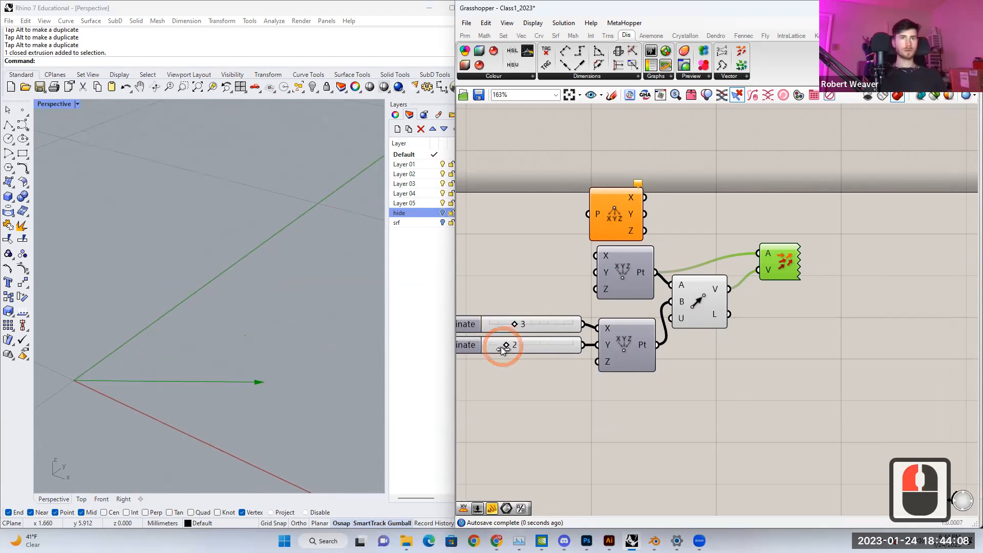
{"action": "left_click_drag", "start_coordinate": [521, 349], "coordinate": [529, 348]}
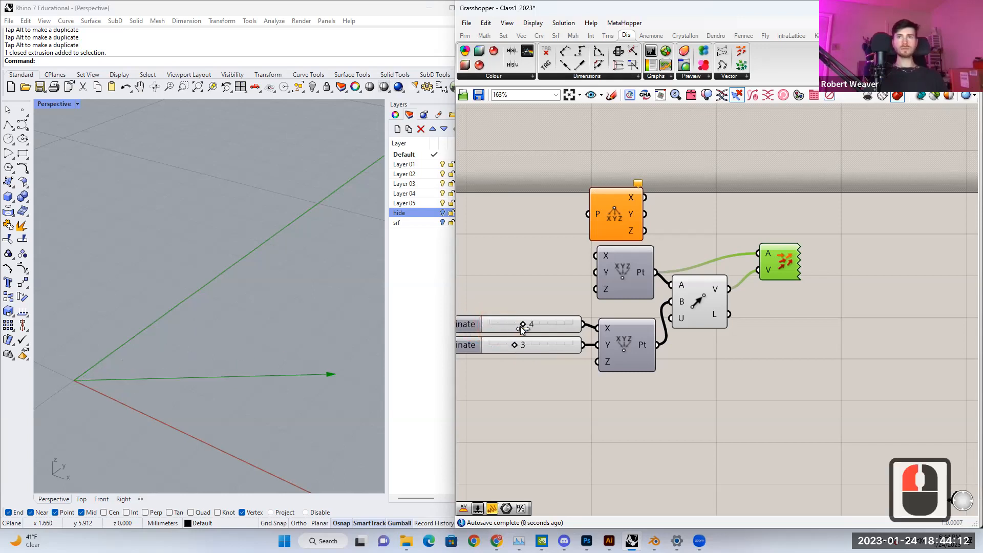
{"action": "mouse_move", "coordinate": [516, 344]}
{"action": "left_mouse_down"}
{"action": "mouse_move", "coordinate": [549, 345]}
{"action": "mouse_move", "coordinate": [517, 345]}
{"action": "left_mouse_up"}
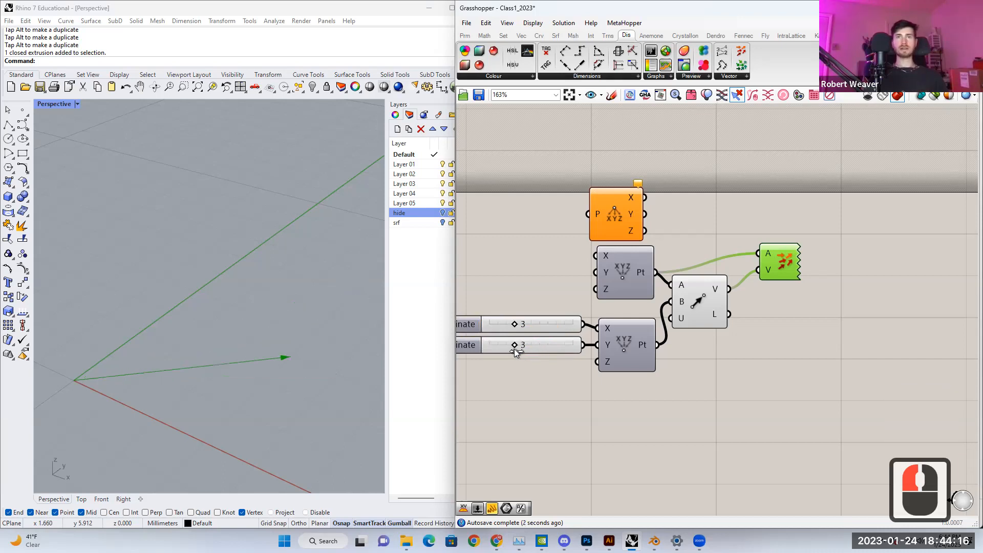
{"action": "left_click", "coordinate": [516, 351]}
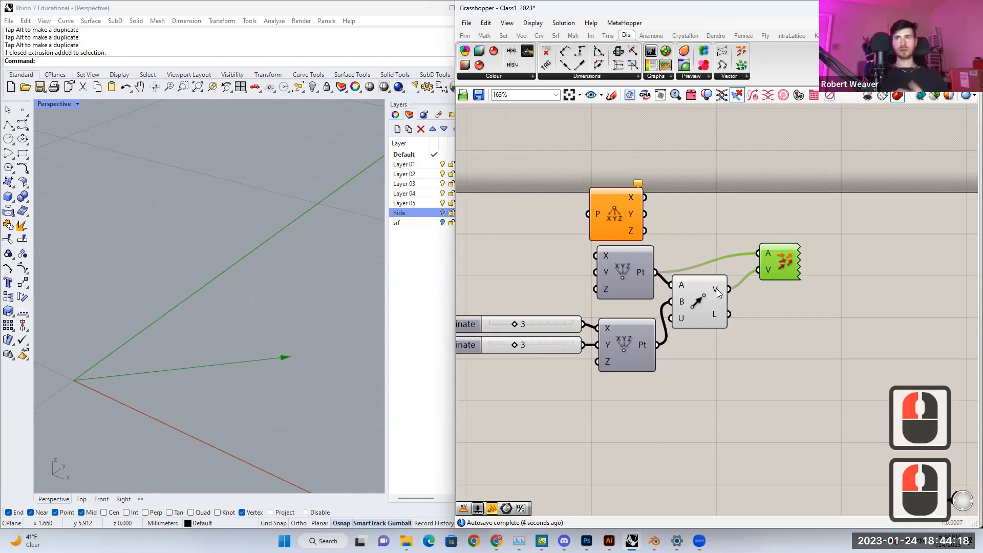
Step: Inspect Vector 2Pt's V output value and view the displayed vector in its unselected state
{"action": "mouse_move", "coordinate": [718, 293]}
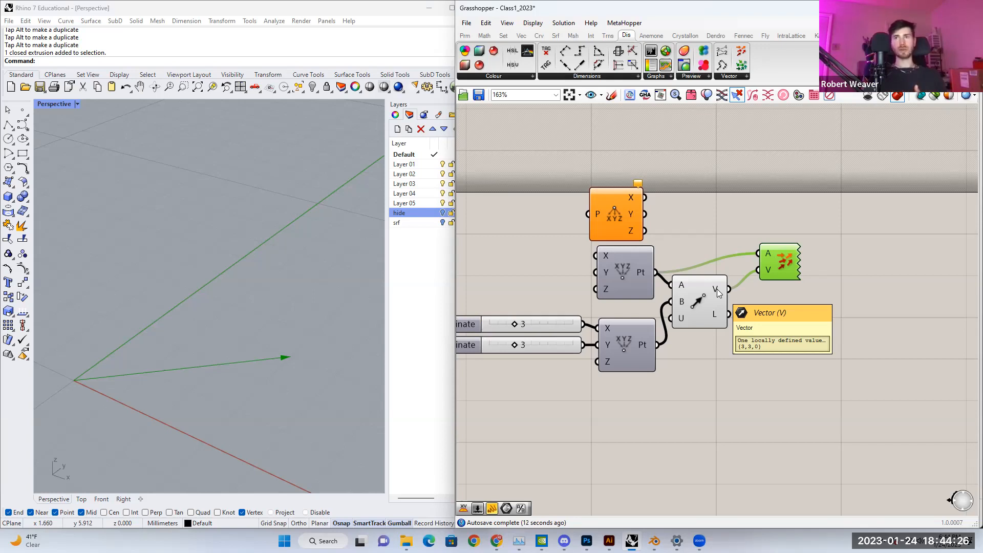
{"action": "right_click_drag", "start_coordinate": [718, 292], "coordinate": [670, 293]}
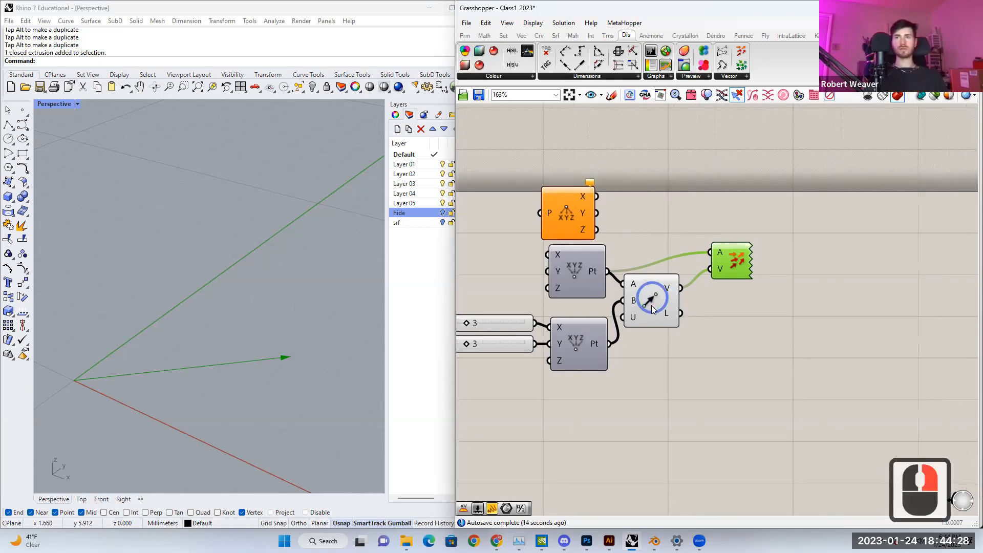
{"action": "left_click_drag", "start_coordinate": [691, 227], "coordinate": [812, 316]}
{"action": "left_click", "coordinate": [736, 305]}
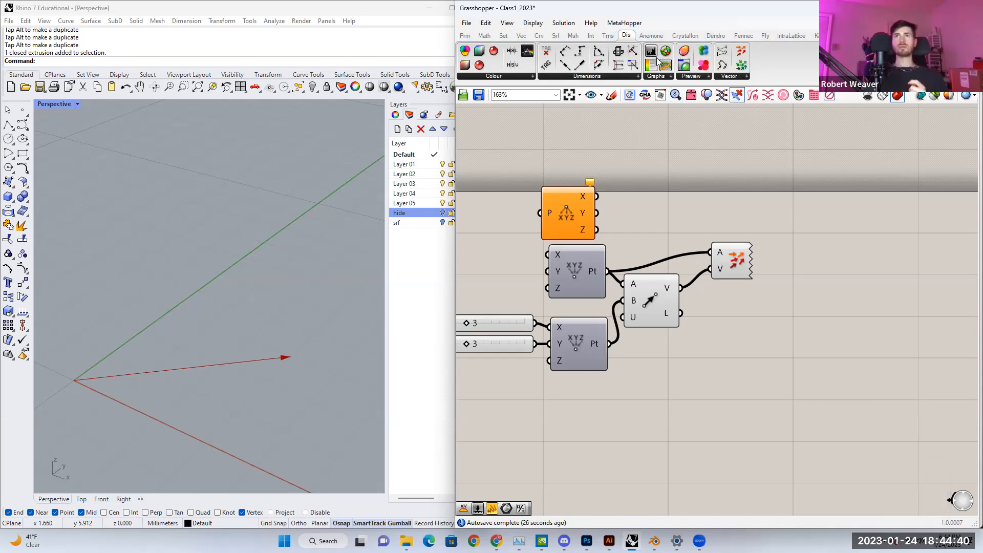
Step: Browse the Surface, Curve, Vector and Mesh component categories, including the Mesh triangulation and Vector grid component lists
{"action": "left_click", "coordinate": [556, 36]}
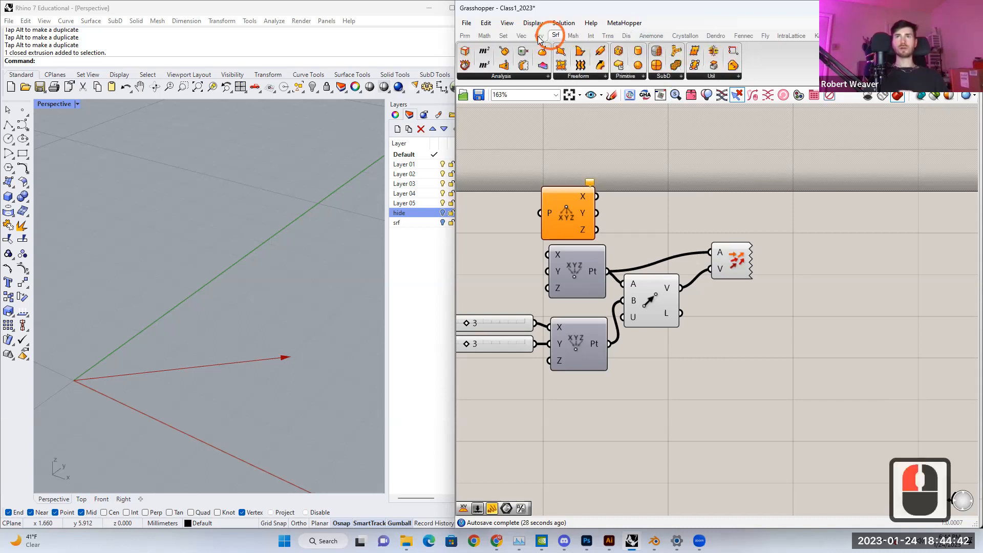
{"action": "left_click", "coordinate": [539, 36]}
{"action": "left_click", "coordinate": [522, 35]}
{"action": "left_click", "coordinate": [571, 35]}
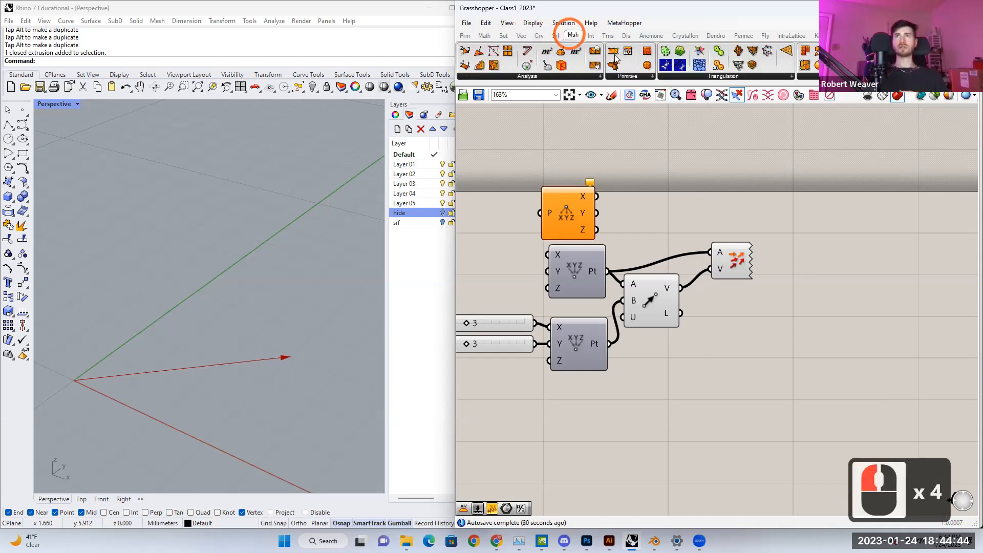
{"action": "left_click", "coordinate": [717, 76]}
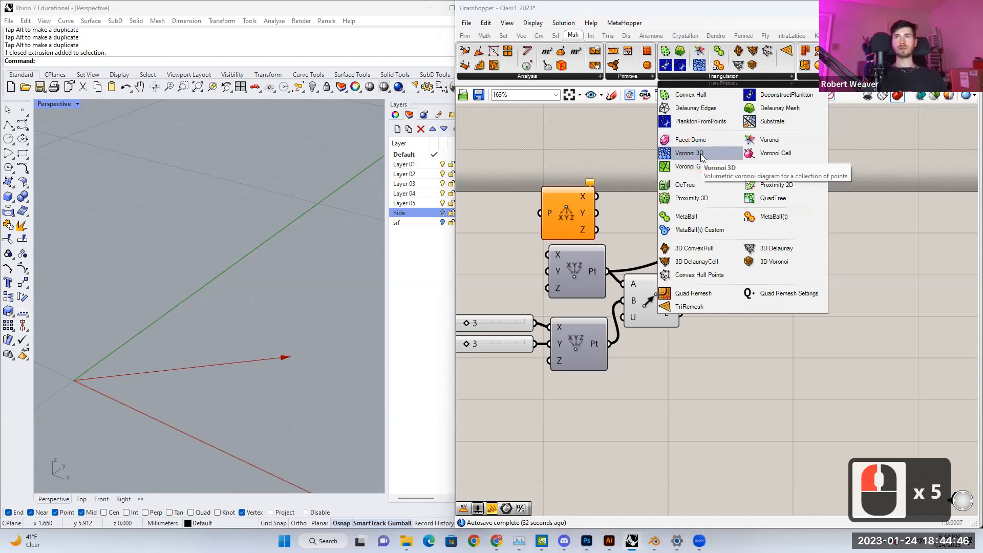
{"action": "left_click", "coordinate": [521, 35]}
{"action": "left_click", "coordinate": [514, 76]}
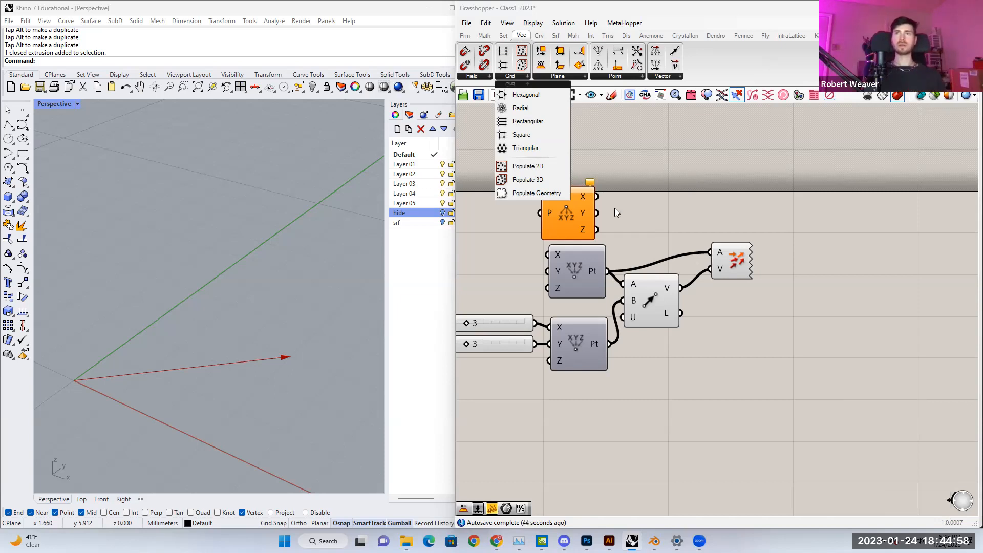
Step: Nudge the Deconstruct and Vector 2Pt components slightly right and the Vector Display component slightly up
{"action": "left_click_drag", "start_coordinate": [570, 215], "coordinate": [577, 211]}
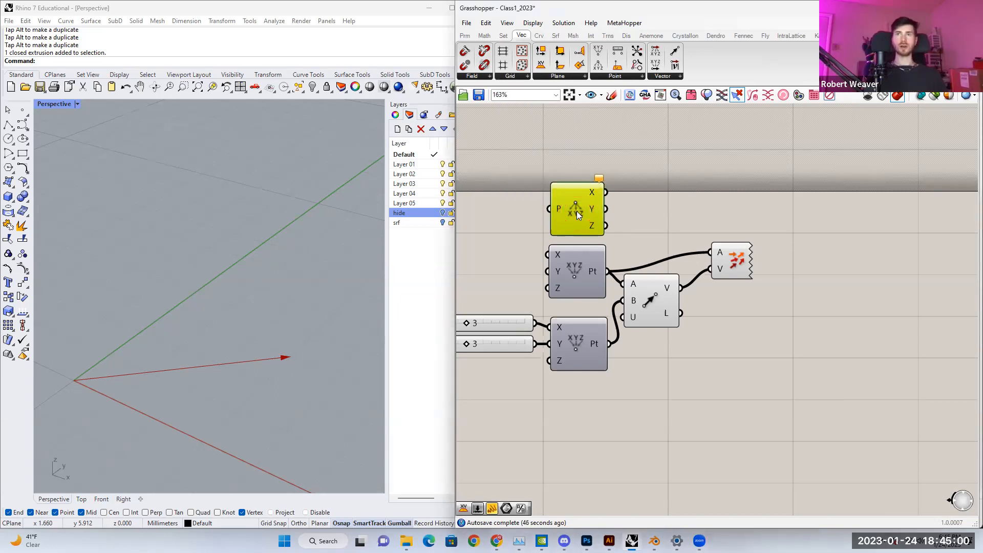
{"action": "scroll", "coordinate": [698, 216], "scroll_direction": "down", "scroll_amount": 2}
{"action": "left_click_drag", "start_coordinate": [534, 167], "coordinate": [770, 364]}
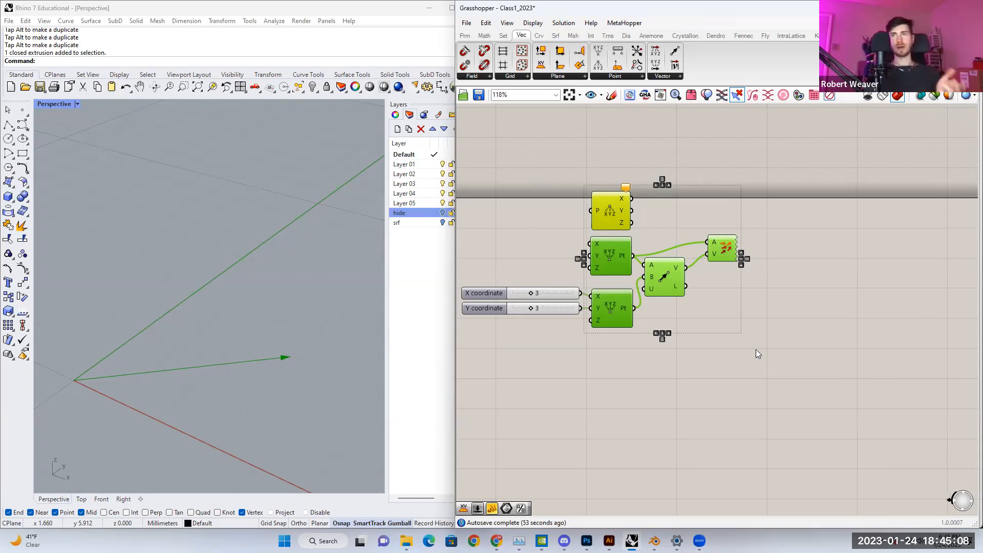
{"action": "left_click", "coordinate": [686, 289]}
{"action": "left_click_drag", "start_coordinate": [669, 281], "coordinate": [675, 282]}
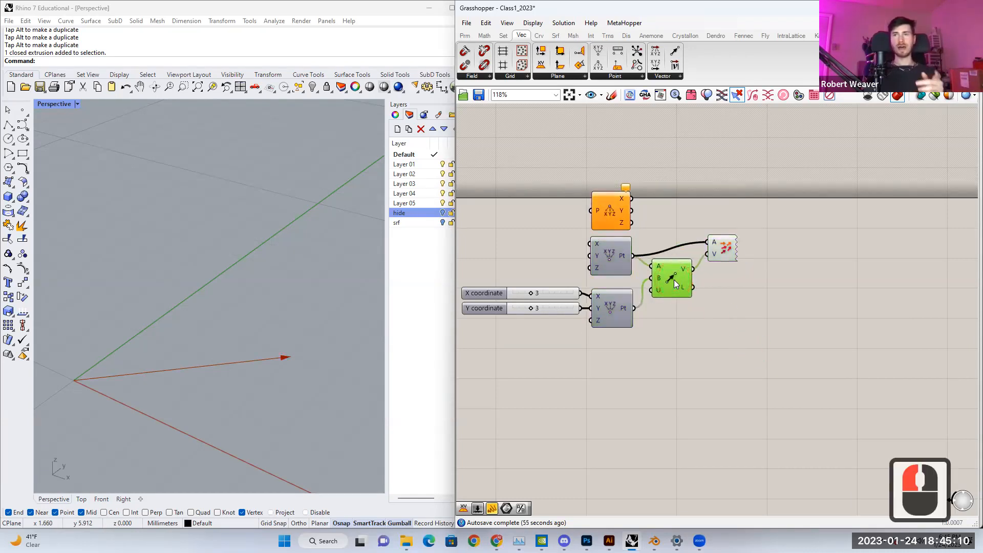
{"action": "left_click", "coordinate": [674, 280]}
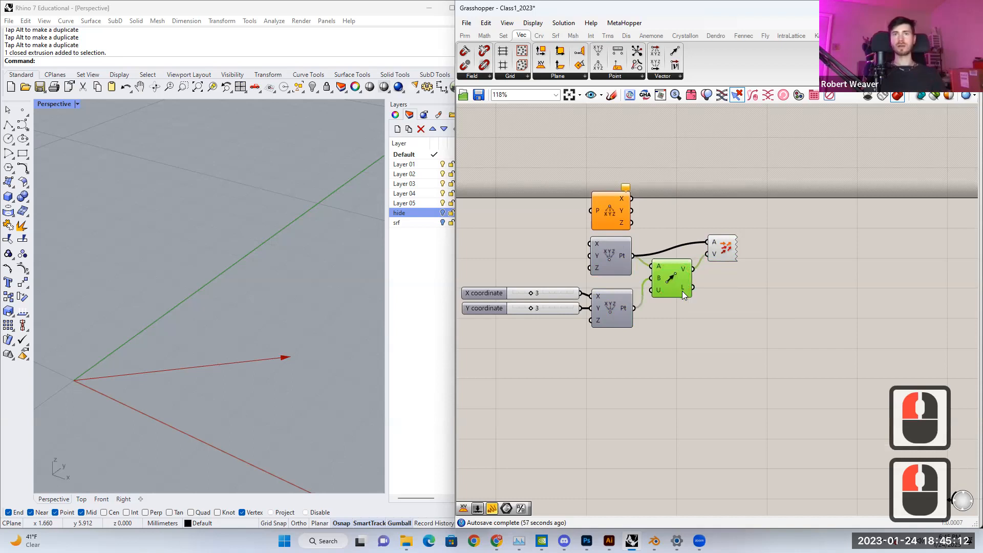
{"action": "left_click", "coordinate": [720, 250]}
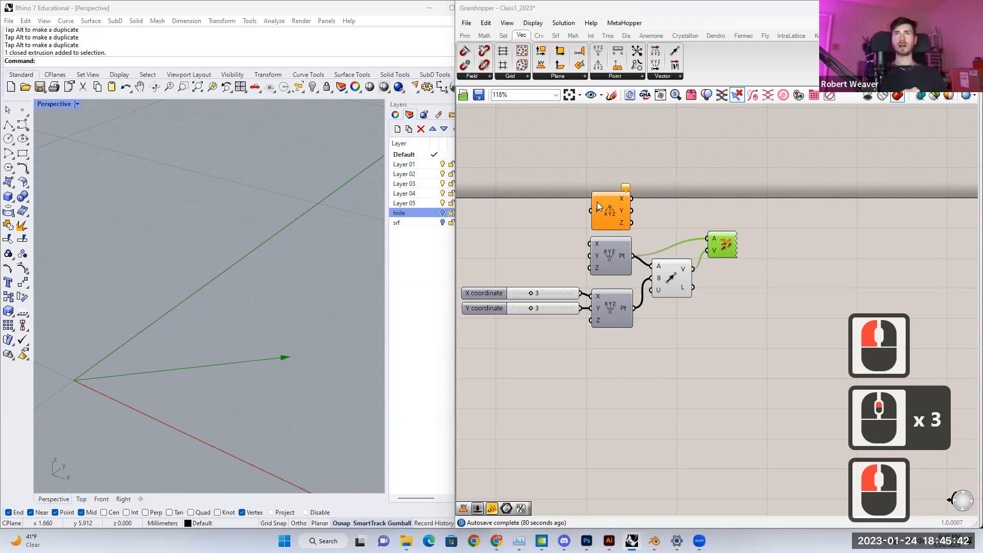
{"action": "mouse_move", "coordinate": [596, 207]}
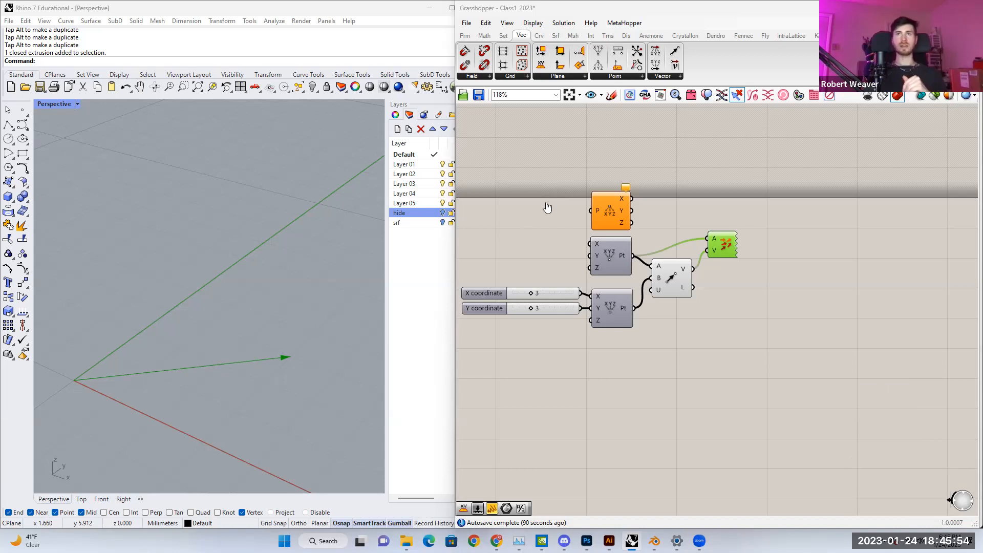
{"action": "left_click", "coordinate": [566, 179]}
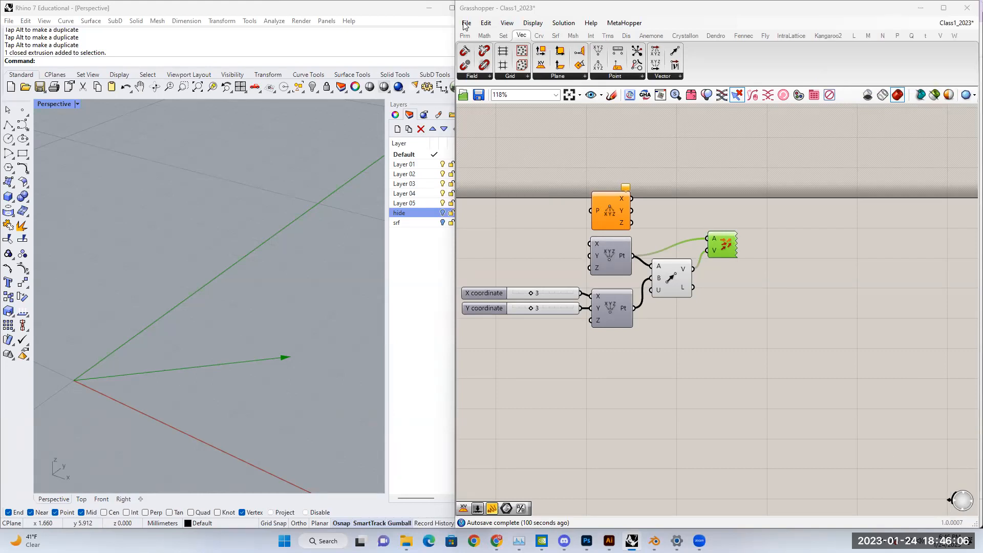
{"action": "left_click", "coordinate": [524, 216]}
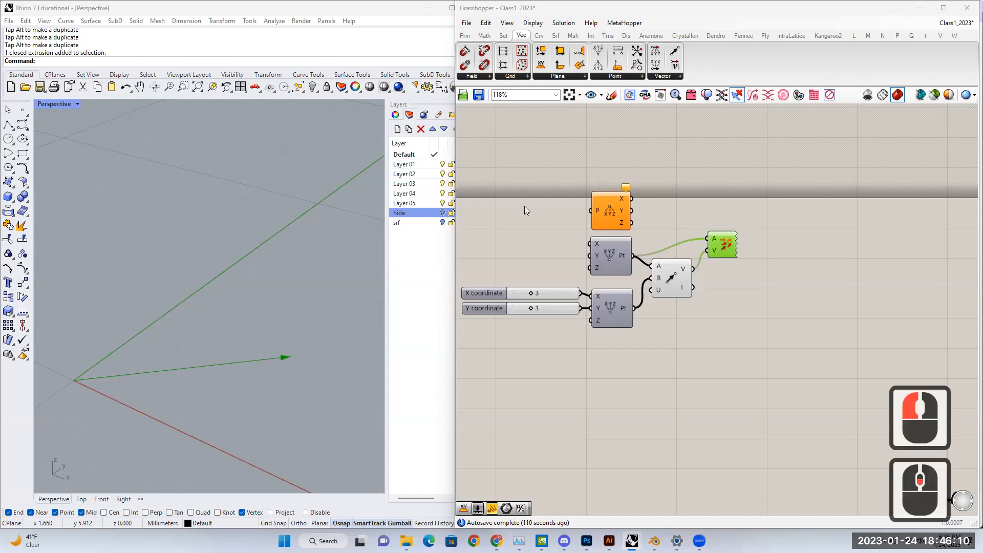
{"action": "scroll", "coordinate": [554, 229], "scroll_direction": "up", "scroll_amount": 1}
{"action": "middle_click", "coordinate": [505, 226]}
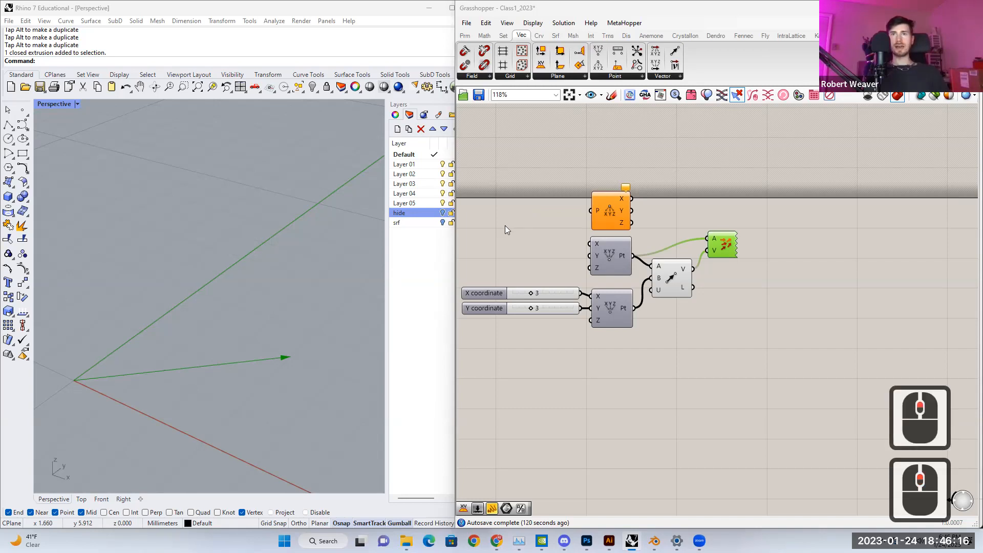
{"action": "middle_click", "coordinate": [505, 226]}
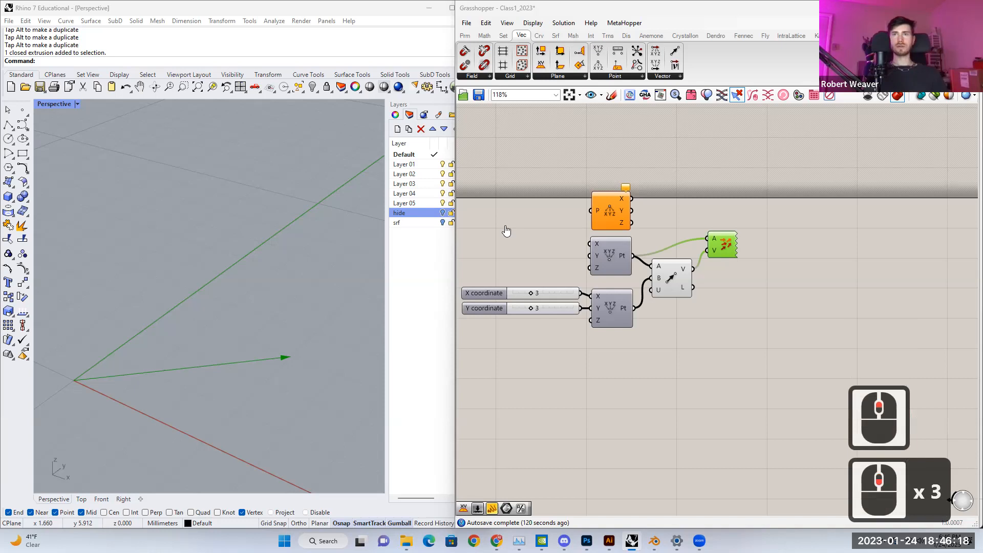
{"action": "middle_click", "coordinate": [505, 225]}
{"action": "middle_click", "coordinate": [505, 226]}
{"action": "middle_click", "coordinate": [505, 225]}
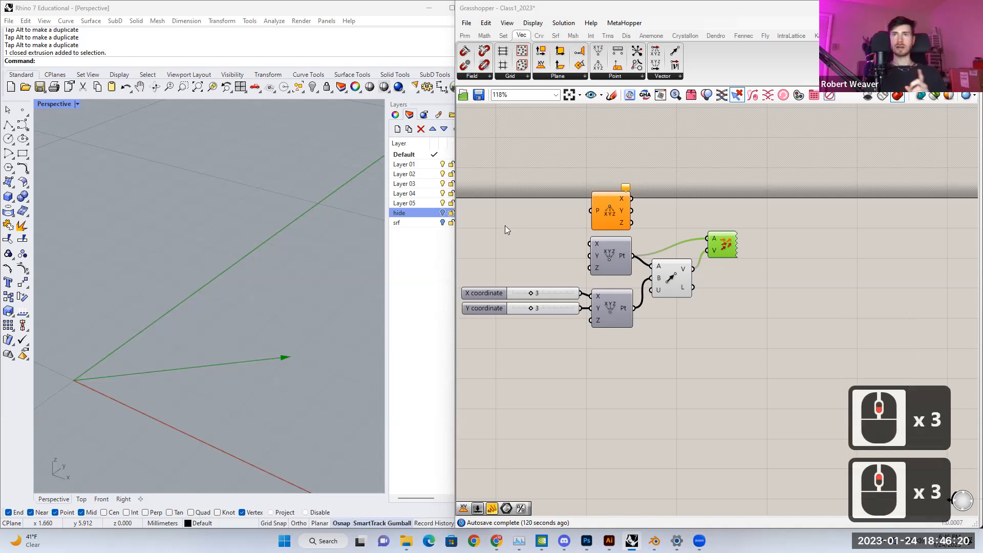
{"action": "middle_click", "coordinate": [505, 226]}
{"action": "middle_click", "coordinate": [506, 227]}
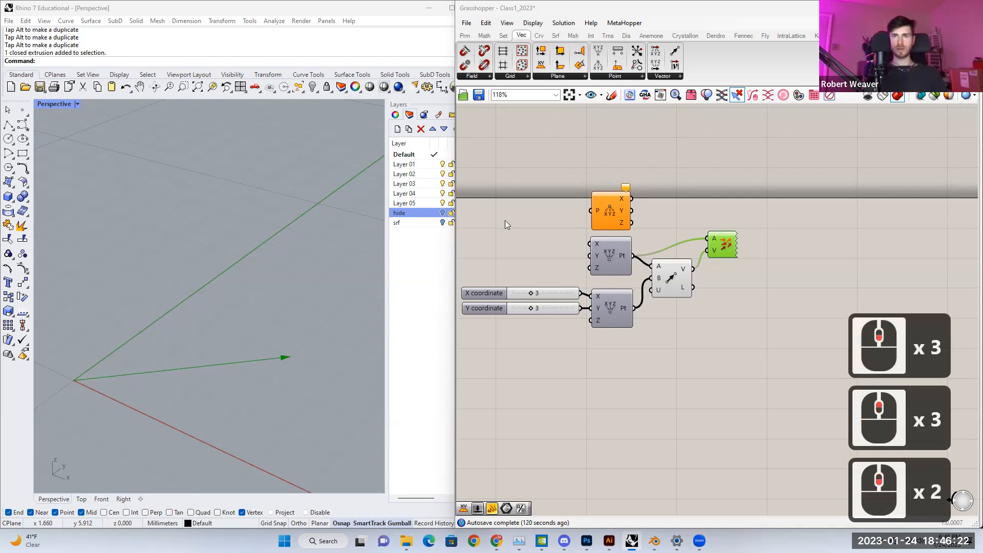
{"action": "middle_click", "coordinate": [517, 248]}
{"action": "middle_click", "coordinate": [517, 247]}
{"action": "middle_click", "coordinate": [517, 247]}
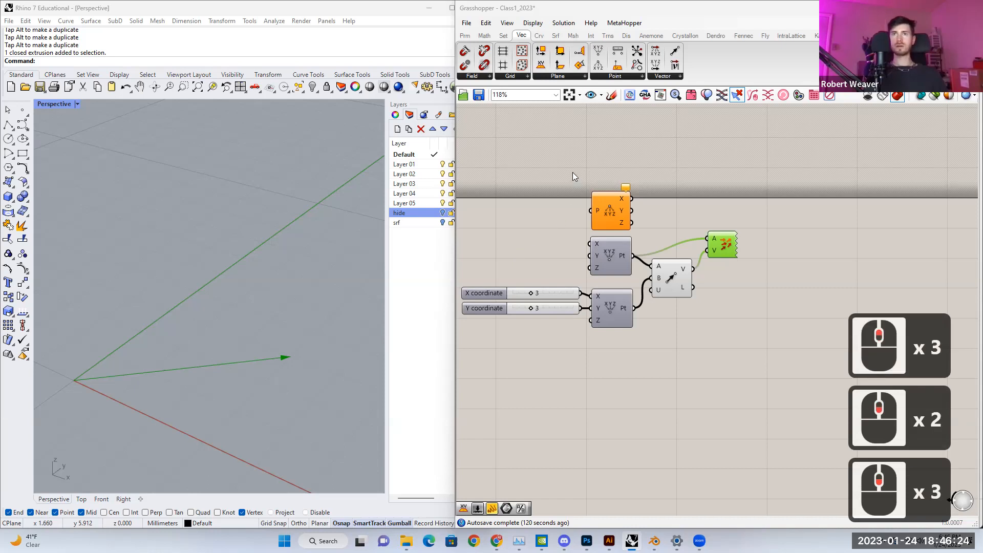
{"action": "middle_click", "coordinate": [507, 226]}
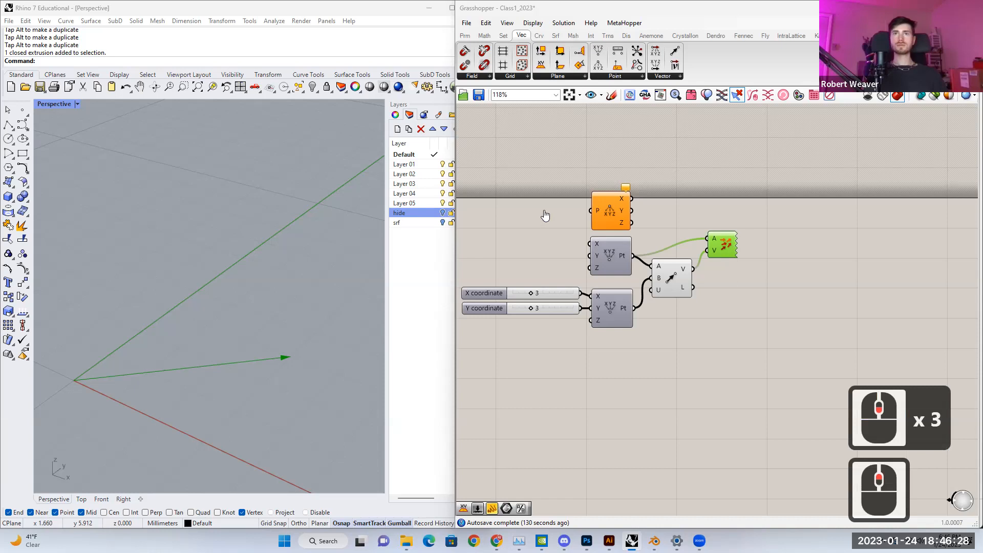
{"action": "middle_click", "coordinate": [577, 175]}
{"action": "middle_click", "coordinate": [577, 176]}
{"action": "middle_click", "coordinate": [577, 176]}
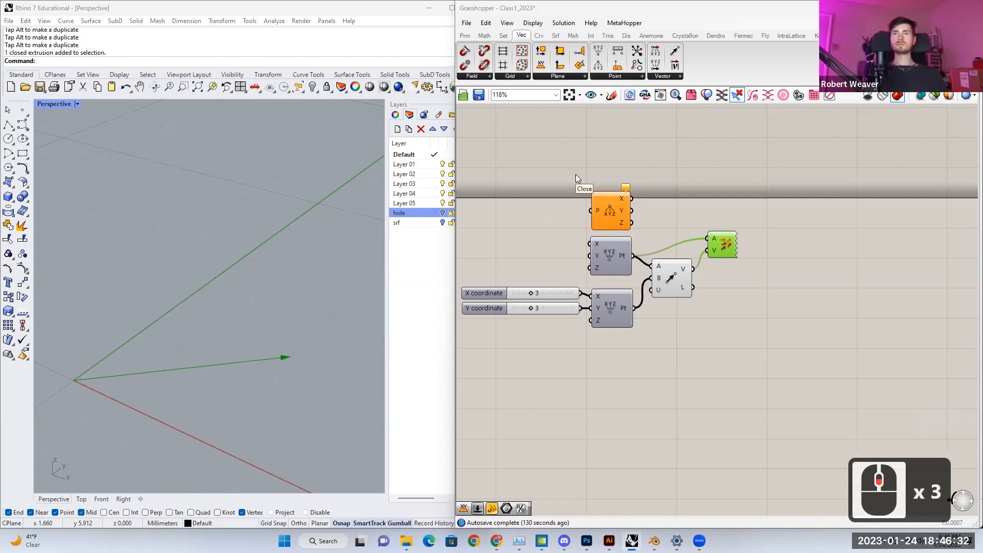
{"action": "left_click", "coordinate": [574, 174]}
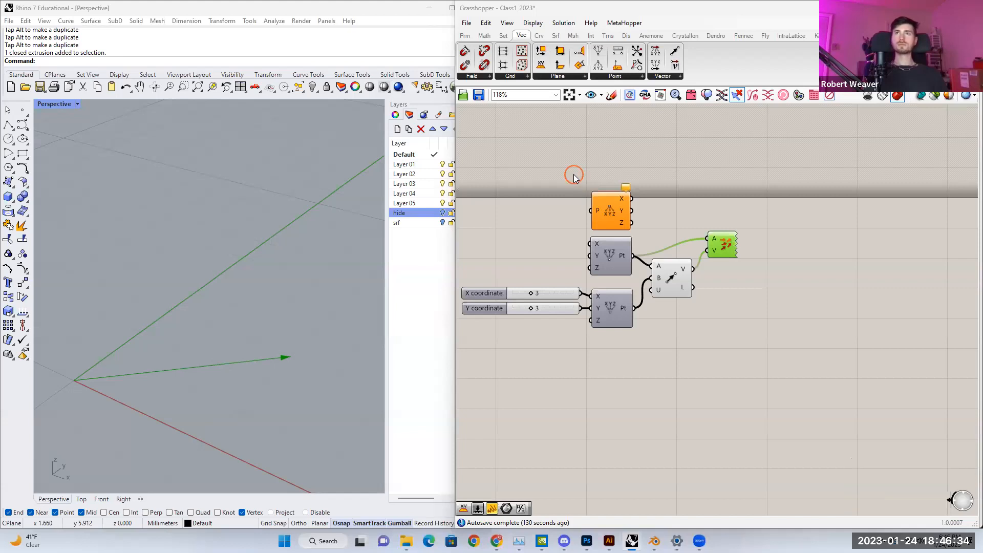
Step: Save the Grasshopper definition under its existing name and save the Rhino model as Class1_2023 in the Downloads GrasshopperDef folder
{"action": "left_click", "coordinate": [478, 96]}
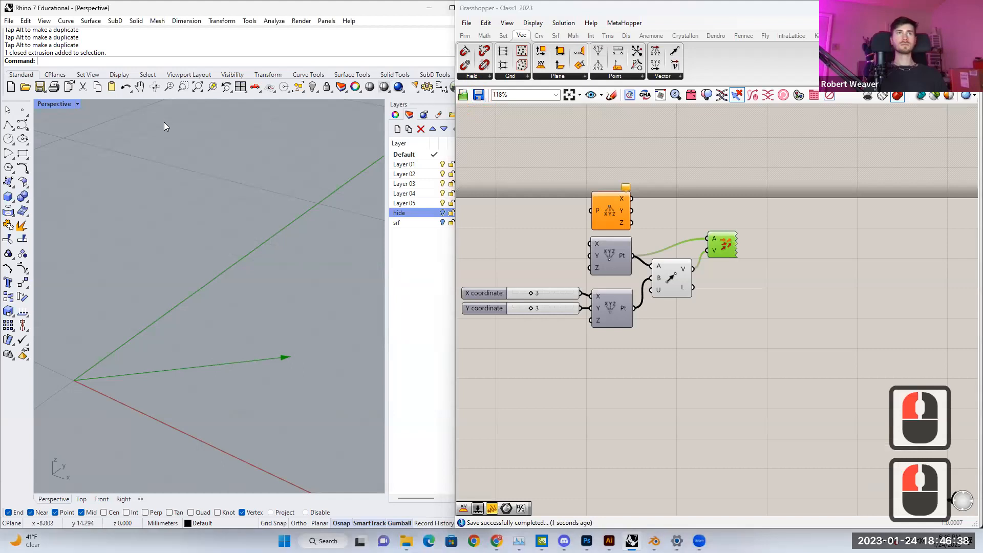
{"action": "left_click", "coordinate": [40, 87]}
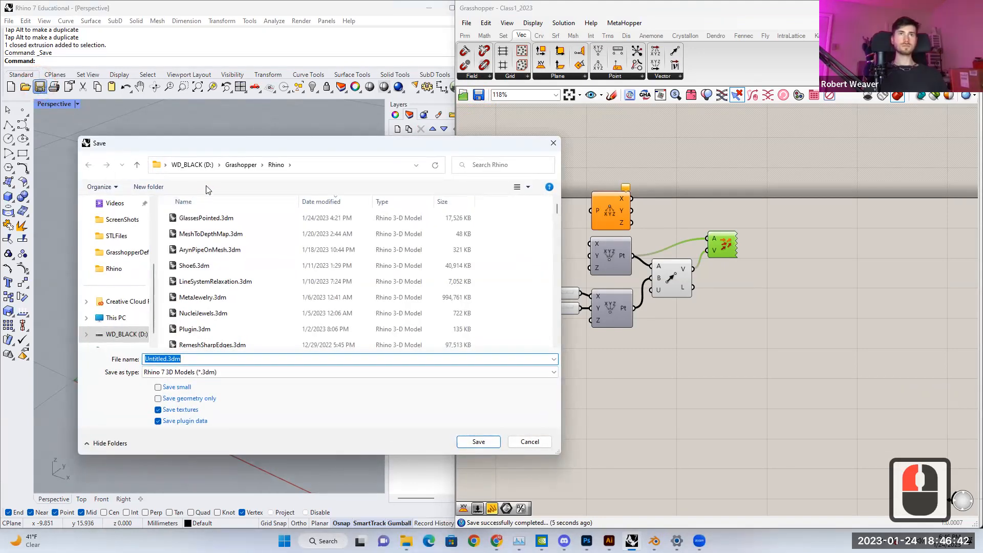
{"action": "left_click", "coordinate": [127, 252]}
{"action": "double_click", "coordinate": [198, 348]}
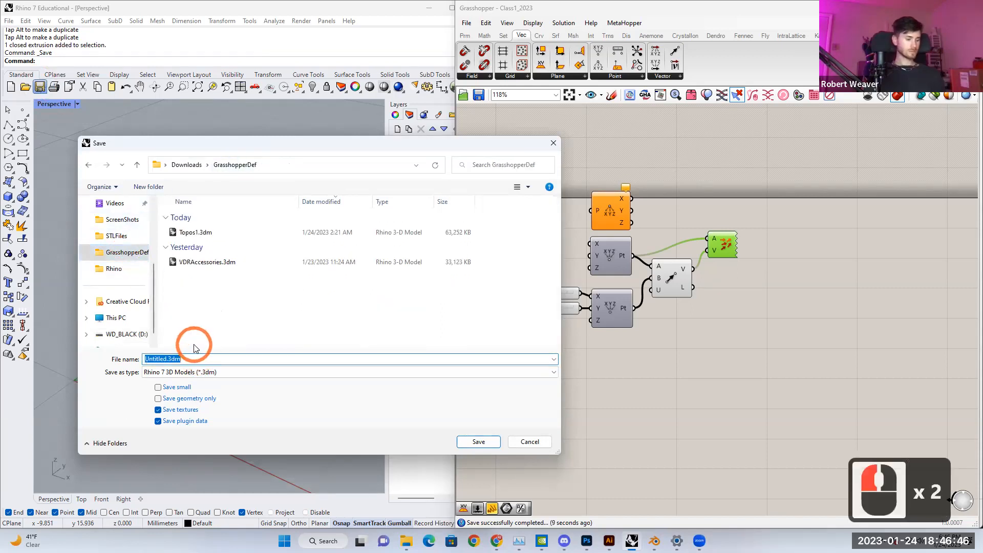
{"action": "type", "text": "Class1"}
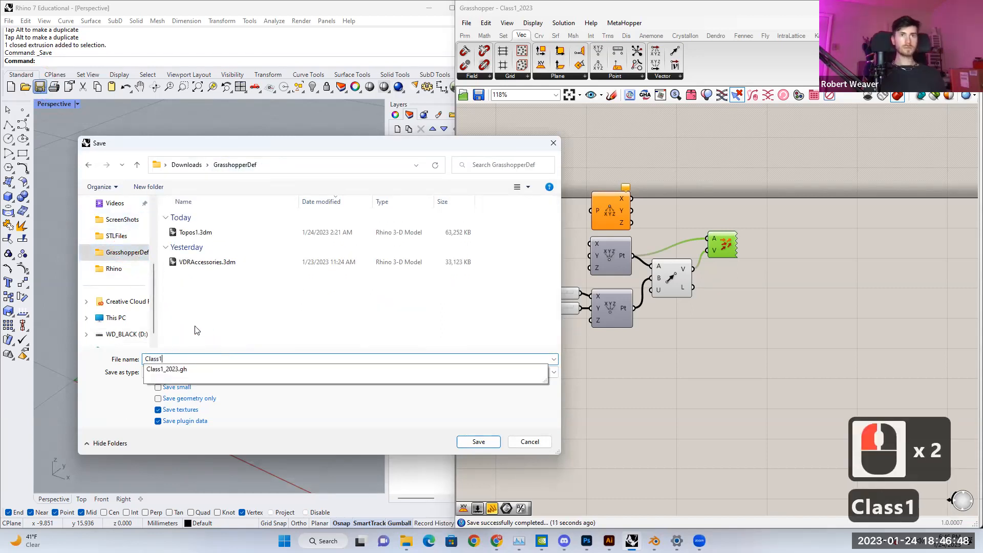
{"action": "left_click", "coordinate": [353, 369]}
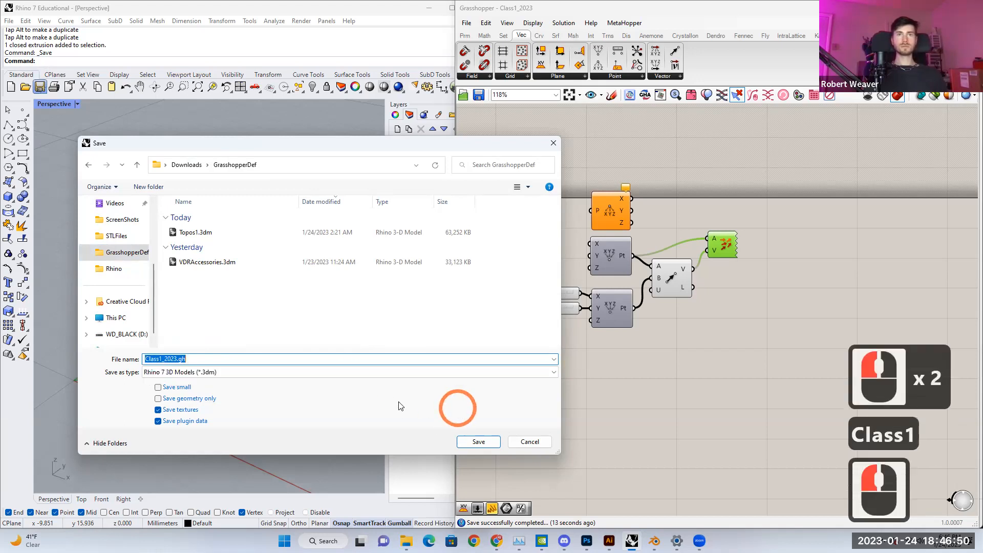
{"action": "left_click", "coordinate": [202, 359]}
{"action": "key", "text": "BackSpace"}
{"action": "key", "text": "BackSpace"}
{"action": "key", "text": "BackSpace"}
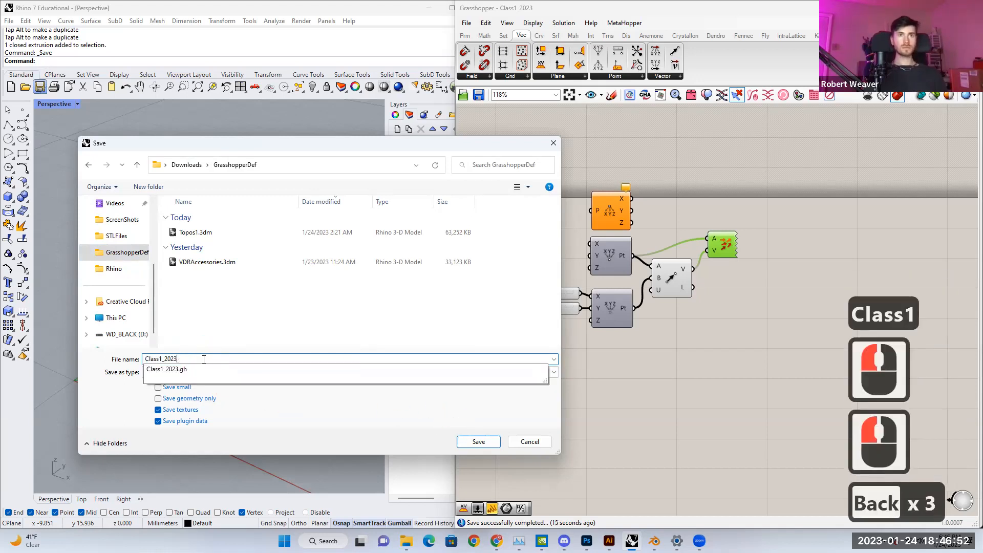
{"action": "left_click", "coordinate": [478, 443]}
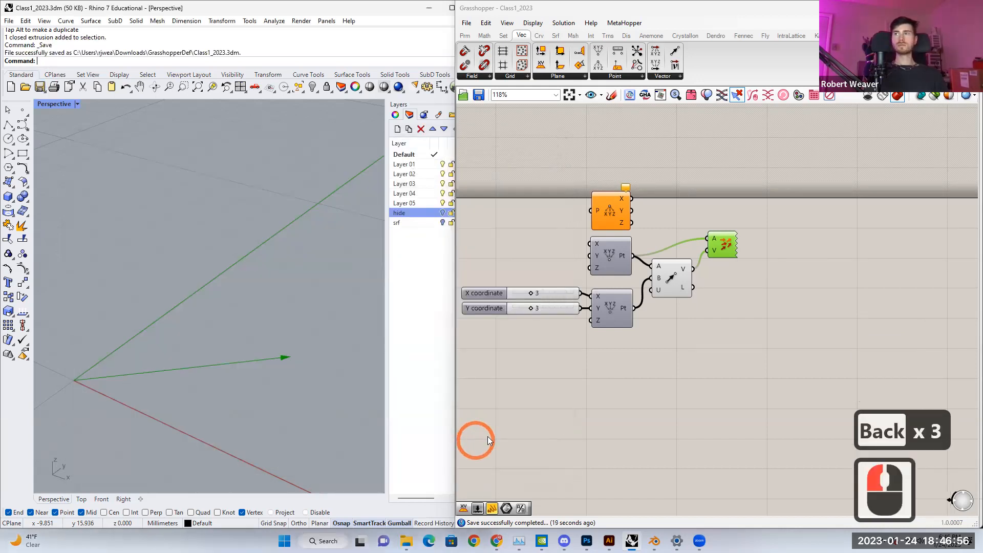